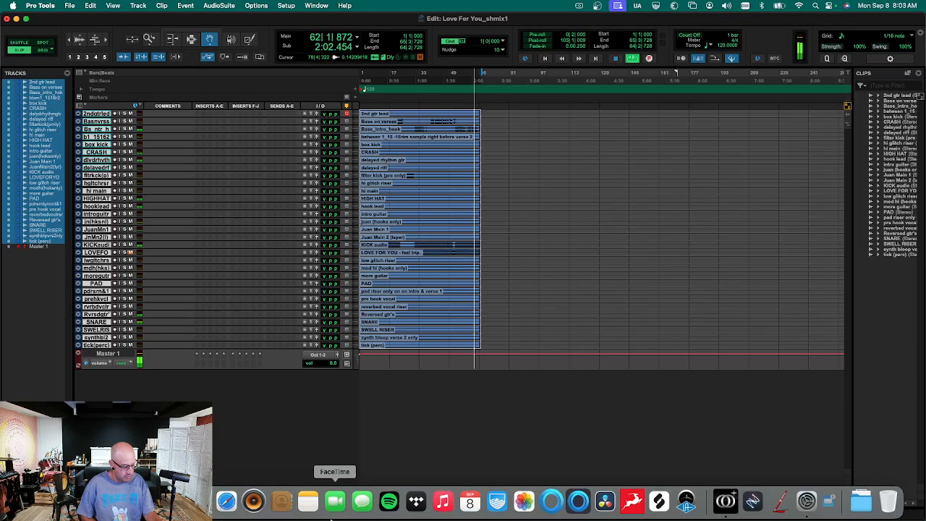
Move the LOVE FOR YOU track below the Master 1 track at the end of the track list and stop playback.
{"action": "key", "text": "super+equal"}
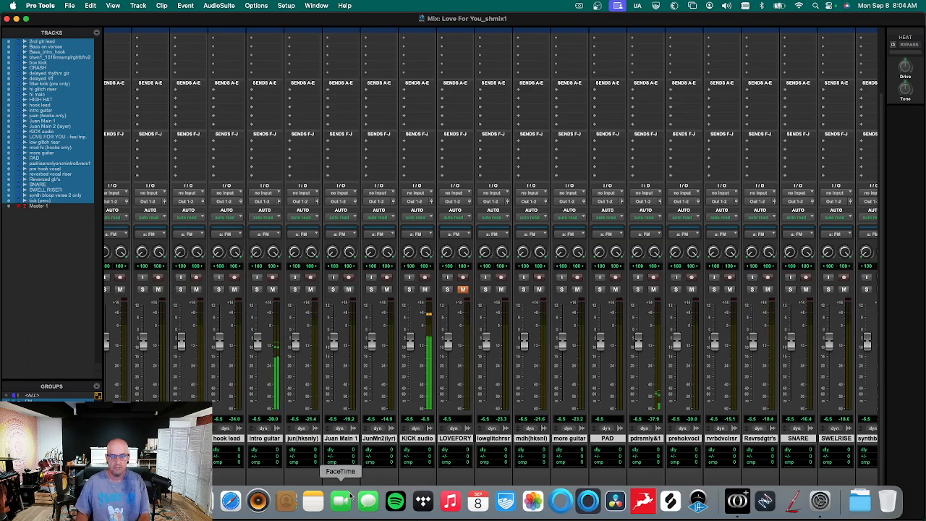
{"action": "key", "text": "super+equal"}
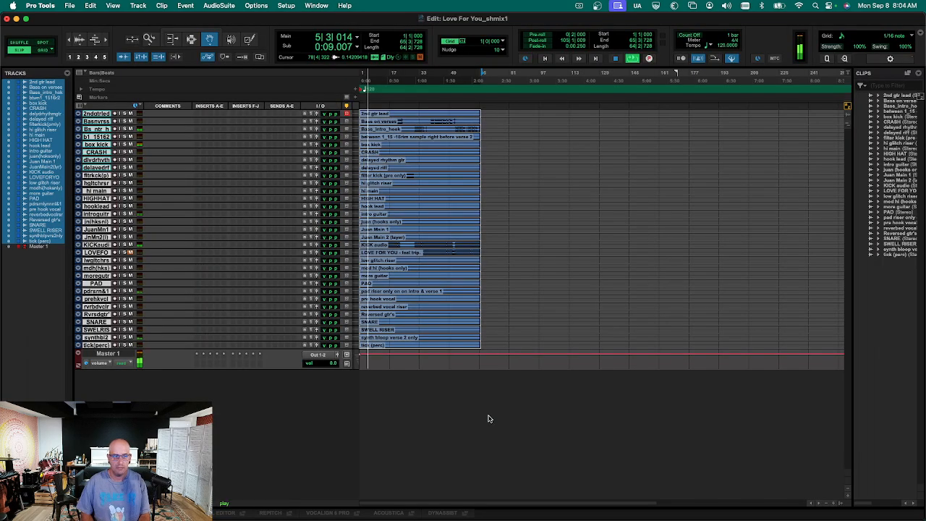
{"action": "key", "text": "ctrl+Up"}
{"action": "key", "text": "t"}
{"action": "key", "text": "t"}
{"action": "key", "text": "t"}
{"action": "key", "text": "super+s"}
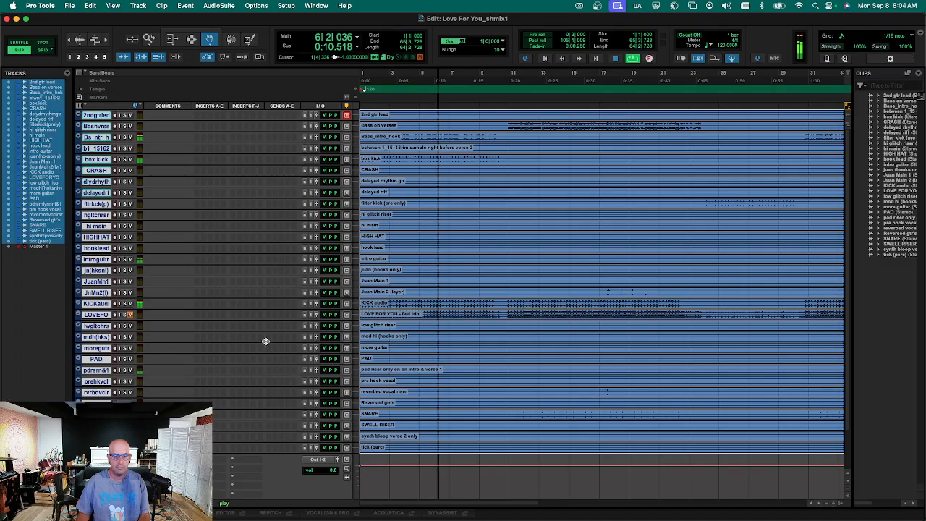
{"action": "left_click", "coordinate": [104, 315]}
{"action": "left_click_drag", "start_coordinate": [103, 315], "coordinate": [104, 447]}
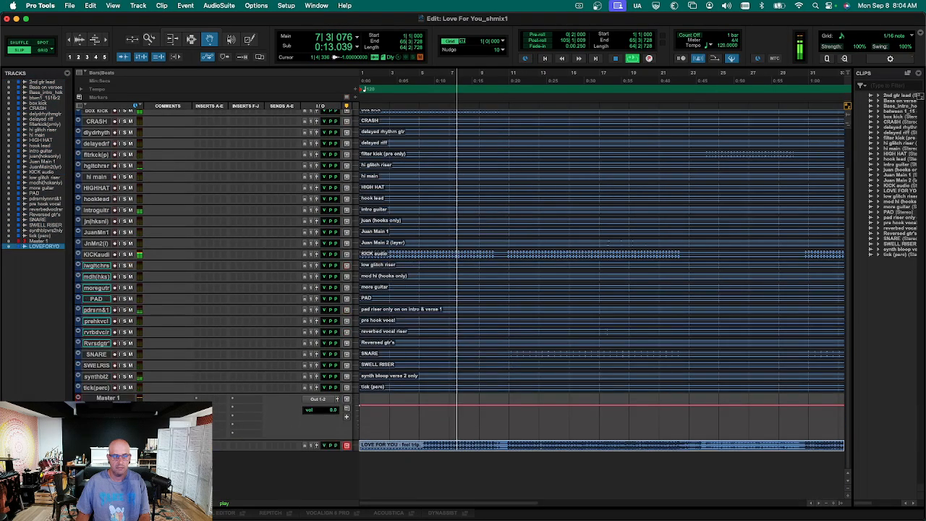
{"action": "key", "text": "space"}
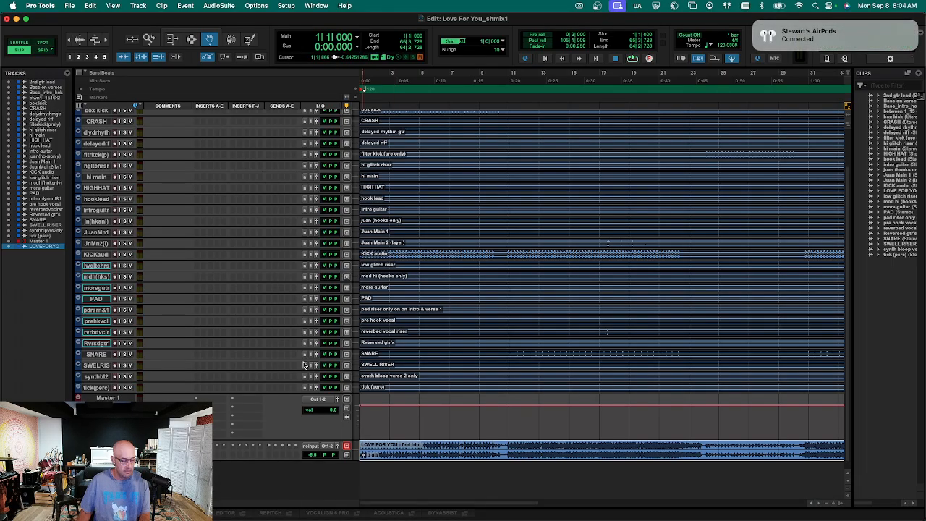
Set the system sound output to OrionTB_III.
{"action": "left_click", "coordinate": [730, 6]}
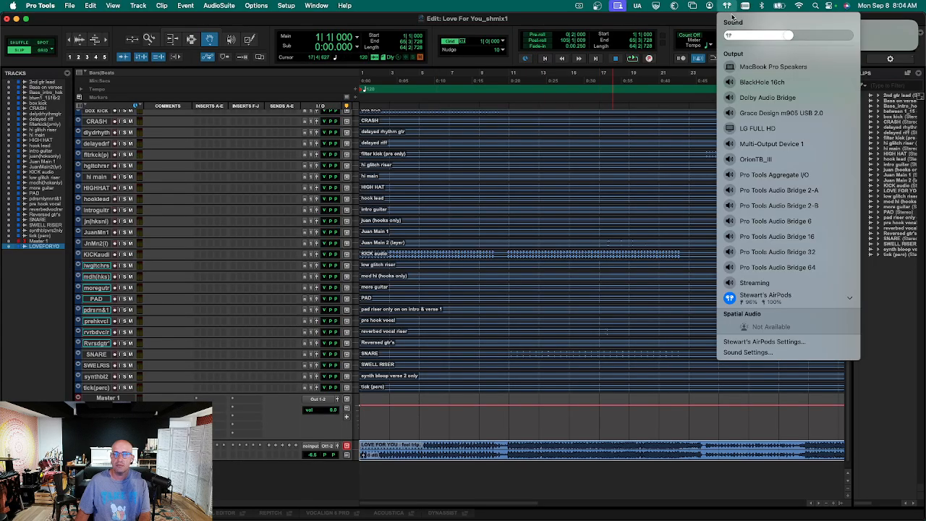
{"action": "left_click", "coordinate": [781, 156]}
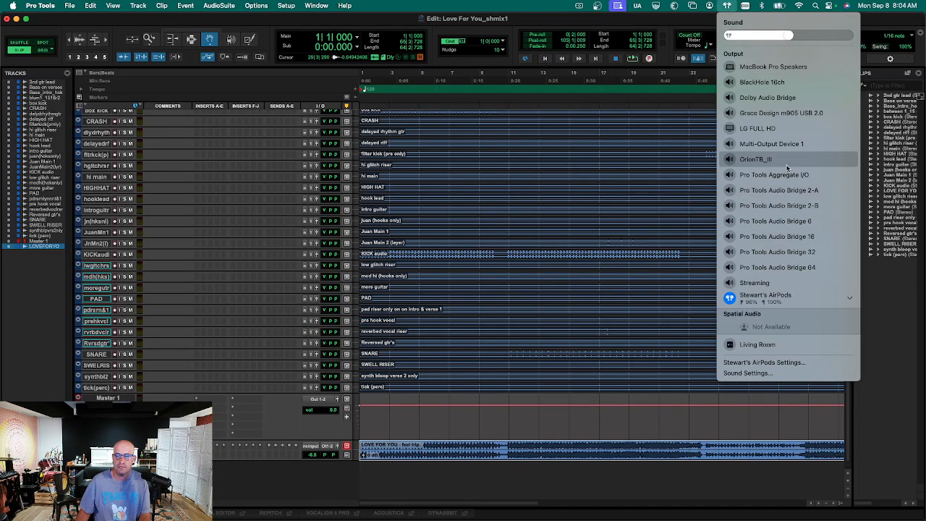
{"action": "left_click", "coordinate": [447, 32]}
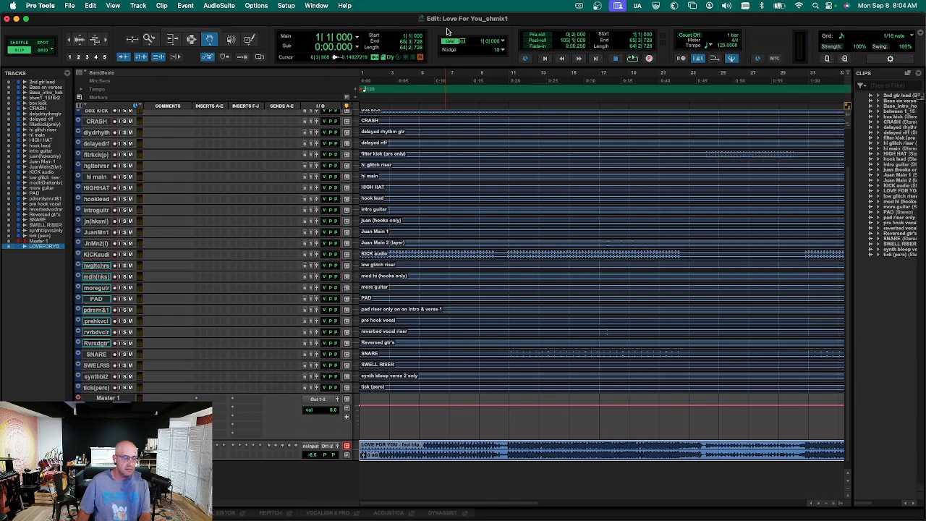
Play the session from the beginning with the full song length in view.
{"action": "key", "text": "r"}
{"action": "key", "text": "ctrl+alt+Up"}
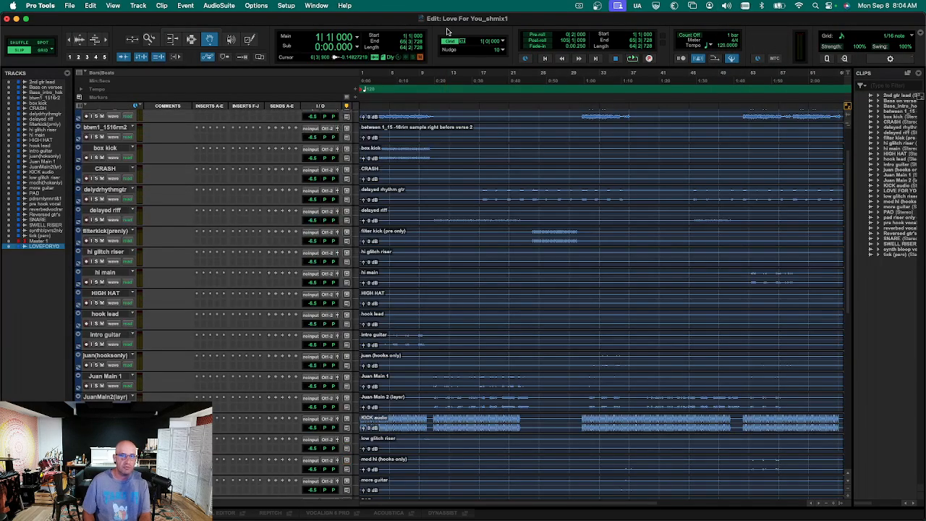
{"action": "key", "text": "r"}
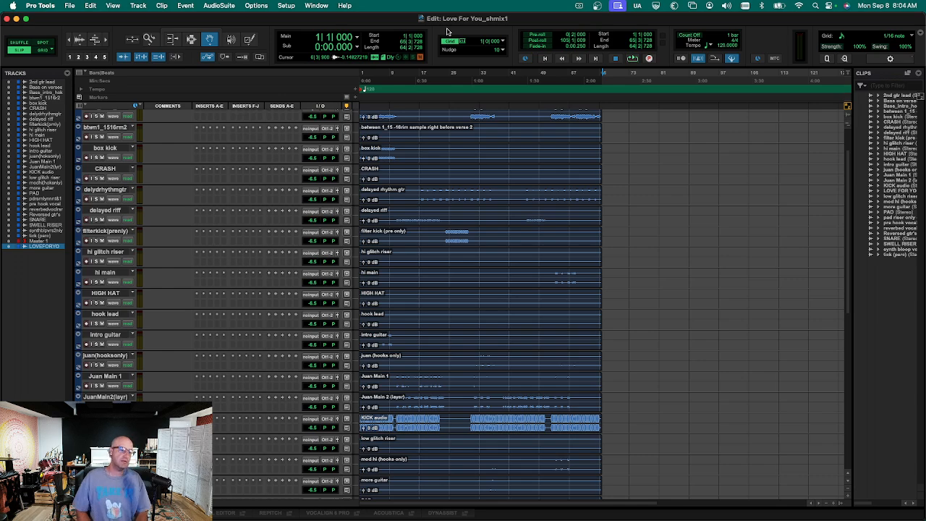
{"action": "key", "text": "Return"}
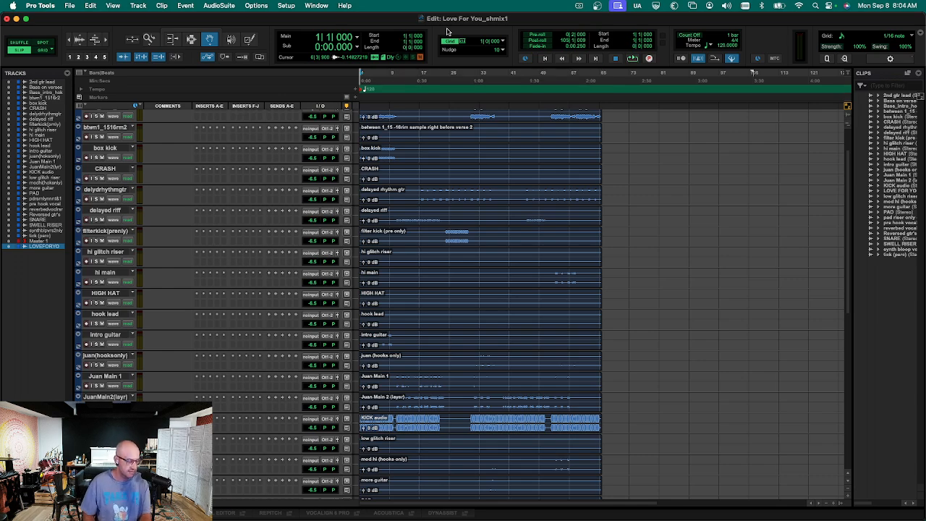
{"action": "key", "text": "space"}
{"action": "key", "text": "super+Tab"}
{"action": "key", "text": "super+Tab"}
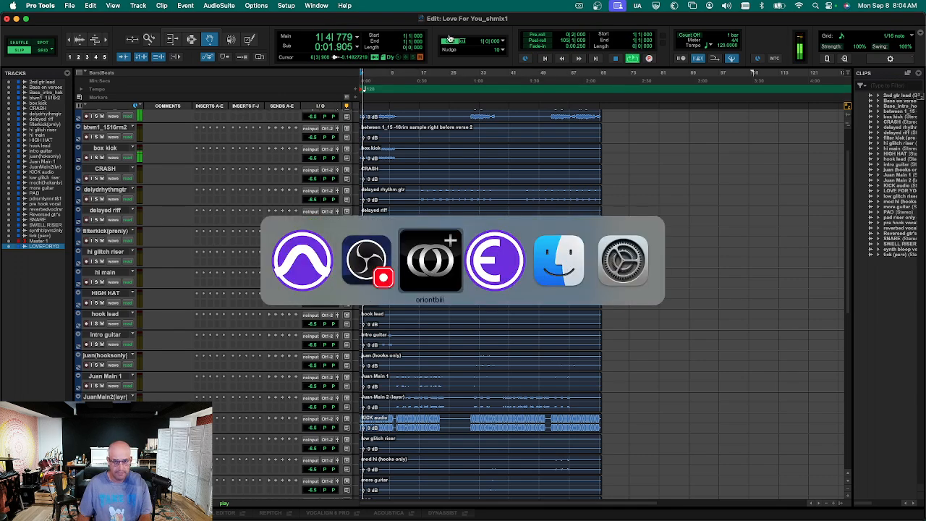
{"action": "key", "text": "super+Tab"}
{"action": "key", "text": "super+Tab"}
{"action": "key", "text": "super+Tab"}
{"action": "key", "text": "super+Tab"}
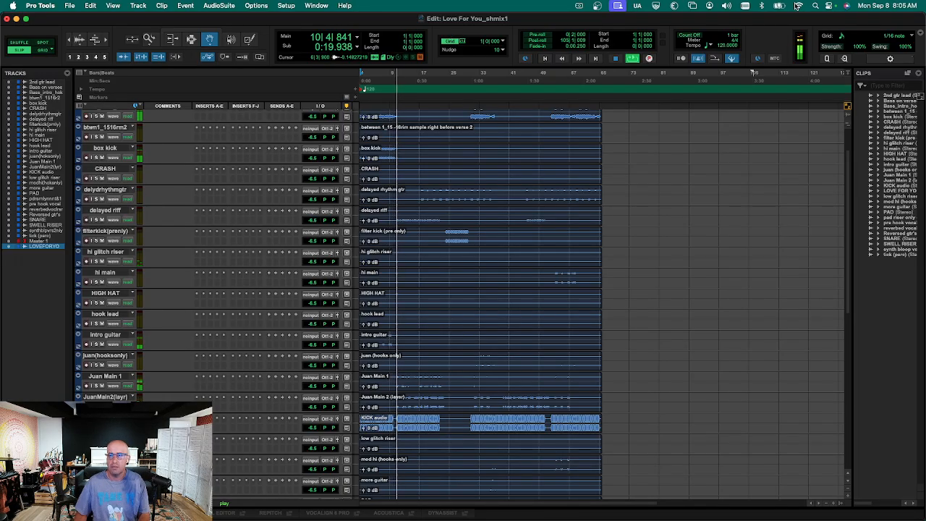
{"action": "left_click", "coordinate": [780, 6]}
{"action": "left_click", "coordinate": [796, 58]}
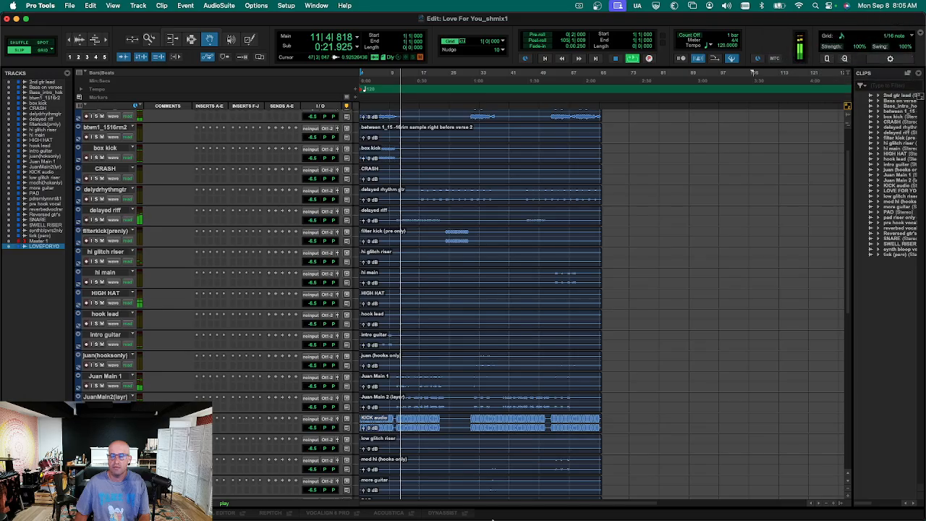
Switch to Mixed In Key 11 and permanently remove all the songs from its collection.
{"action": "mouse_move", "coordinate": [450, 500]}
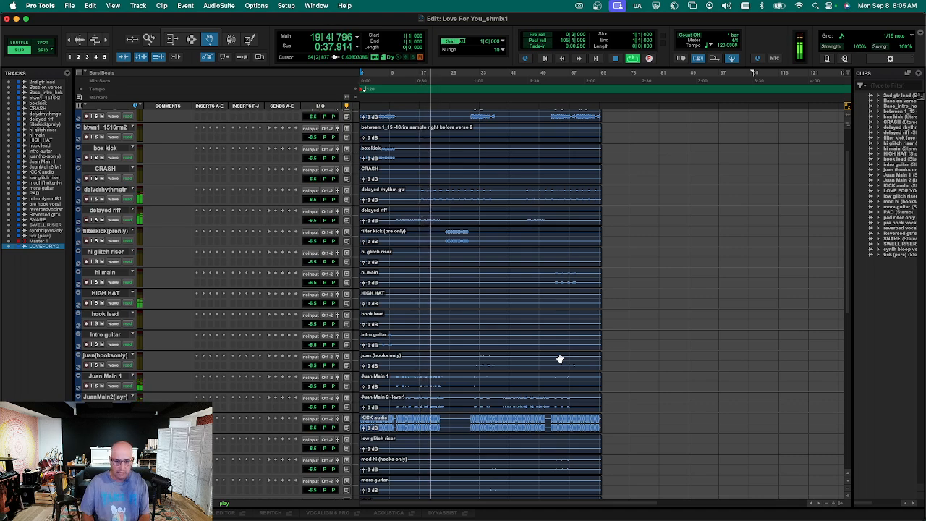
{"action": "key", "text": "ctrl+alt+Down"}
{"action": "key", "text": "ctrl+alt+Down"}
{"action": "key", "text": "ctrl+alt+Up"}
{"action": "key", "text": "ctrl+alt+Up"}
{"action": "mouse_move", "coordinate": [507, 520]}
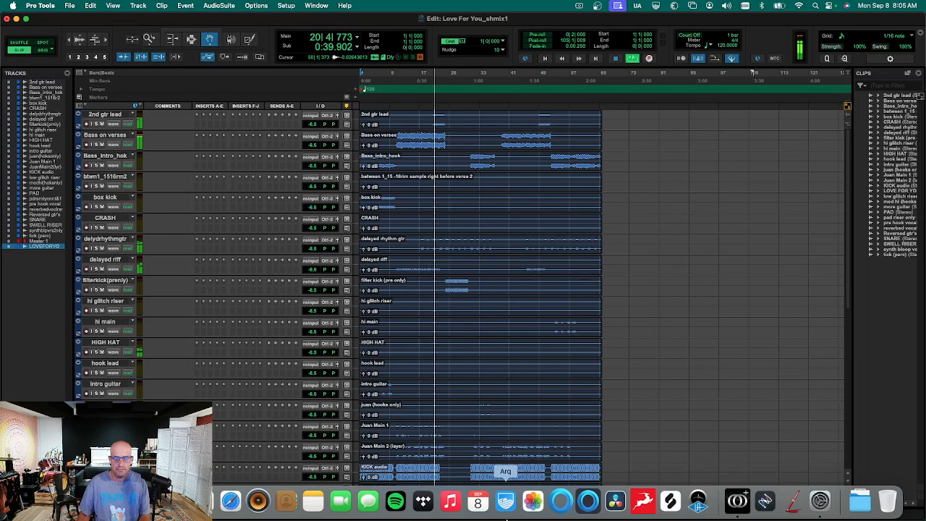
{"action": "left_click", "coordinate": [567, 505]}
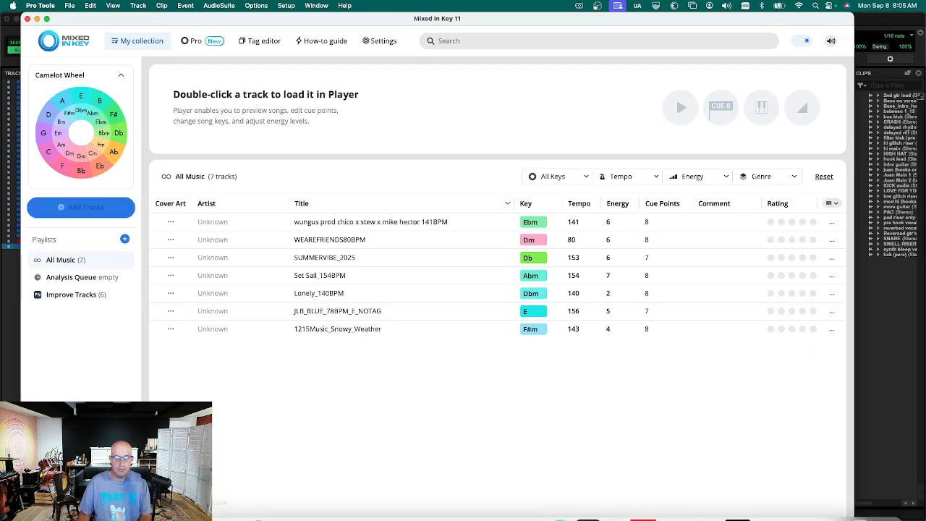
{"action": "key", "text": "super+a"}
{"action": "key", "text": "BackSpace"}
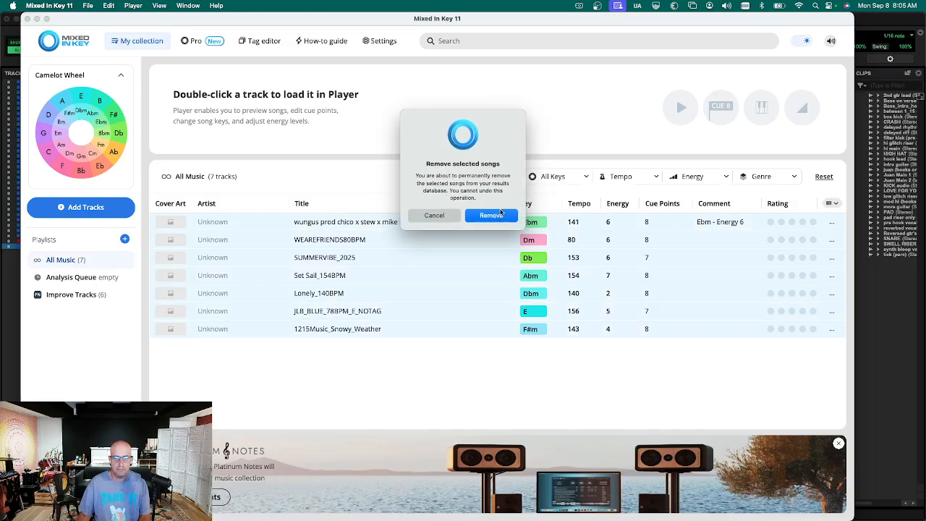
{"action": "left_click", "coordinate": [500, 215]}
Close the Mixed In Key 11 window and start a live key and BPM analysis in Mixed In Key Live.
{"action": "left_click_drag", "start_coordinate": [341, 17], "coordinate": [573, 17]}
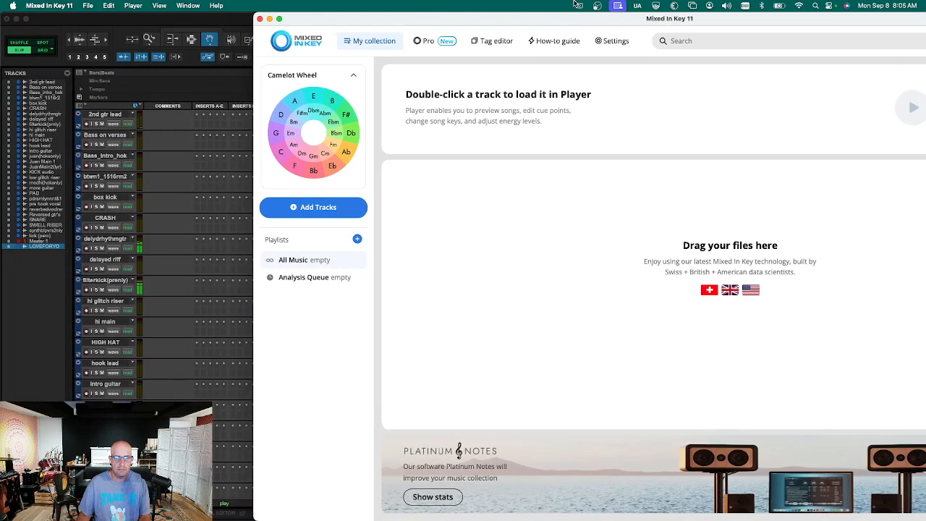
{"action": "left_click_drag", "start_coordinate": [364, 20], "coordinate": [272, 30]}
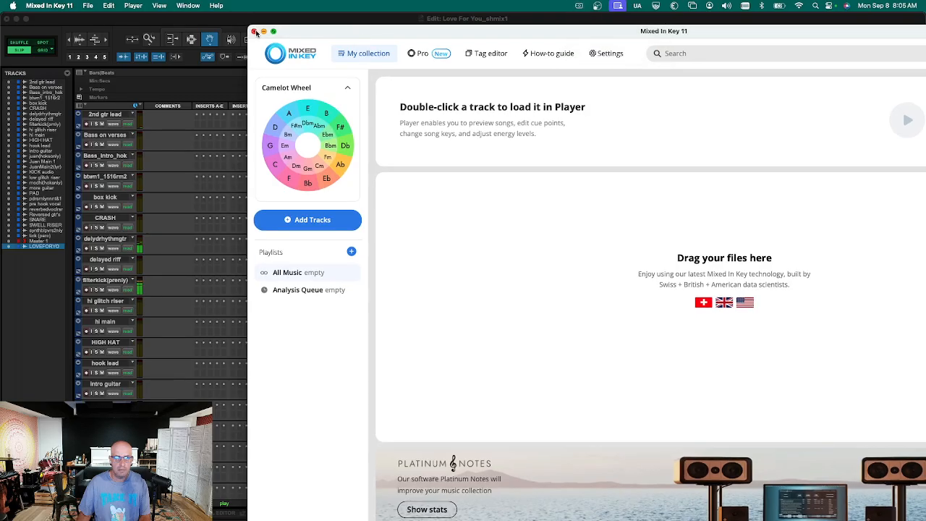
{"action": "left_click", "coordinate": [254, 32]}
{"action": "mouse_move", "coordinate": [460, 517]}
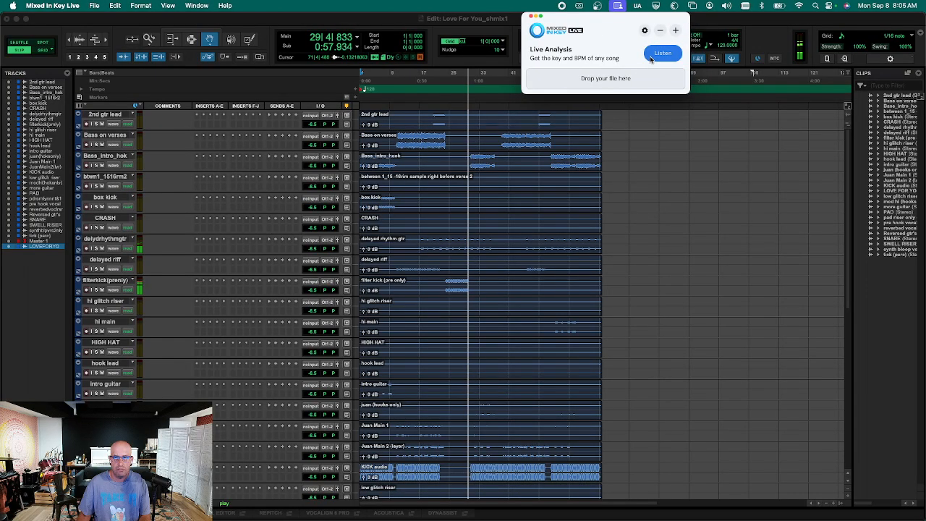
{"action": "left_click", "coordinate": [651, 56]}
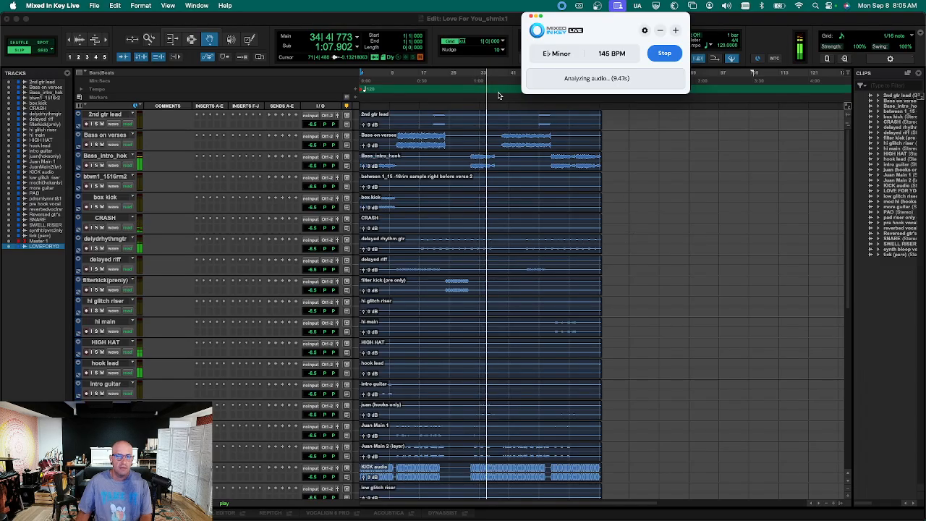
Switch back to Pro Tools, select all clips and replay the song from the beginning for the live key and BPM analysis.
{"action": "left_click", "coordinate": [664, 274]}
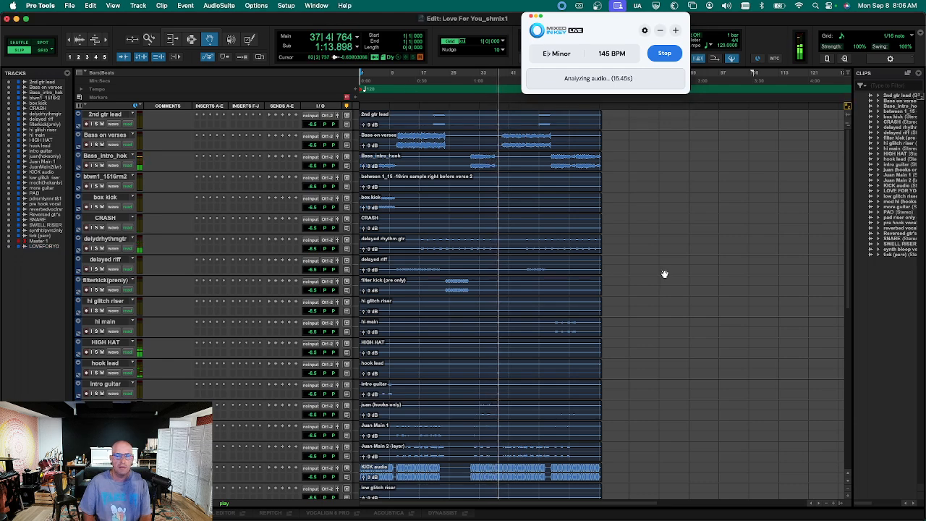
{"action": "key", "text": "space"}
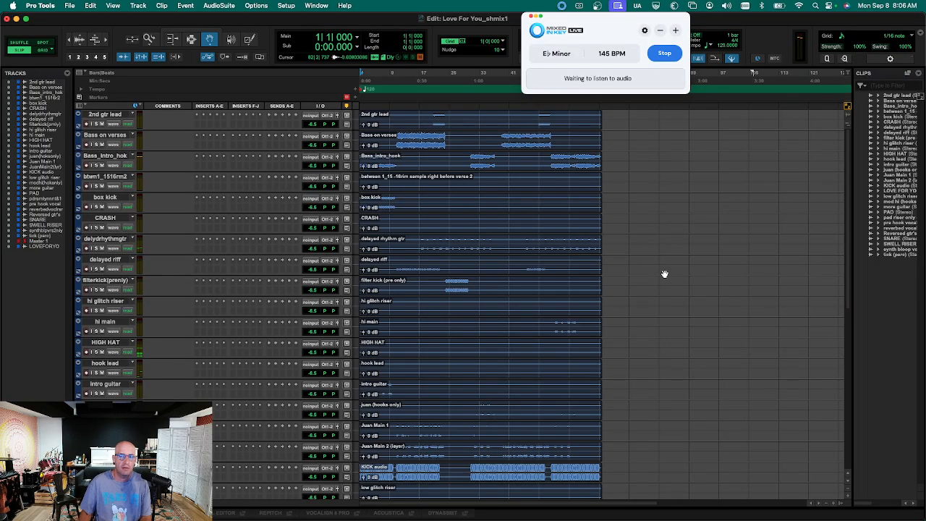
{"action": "key", "text": "space"}
{"action": "key", "text": "space"}
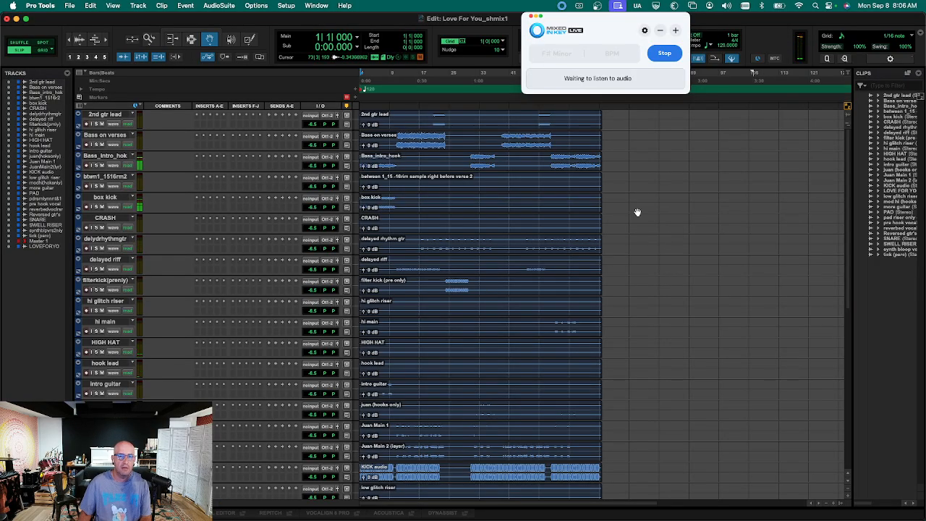
{"action": "key", "text": "super+a"}
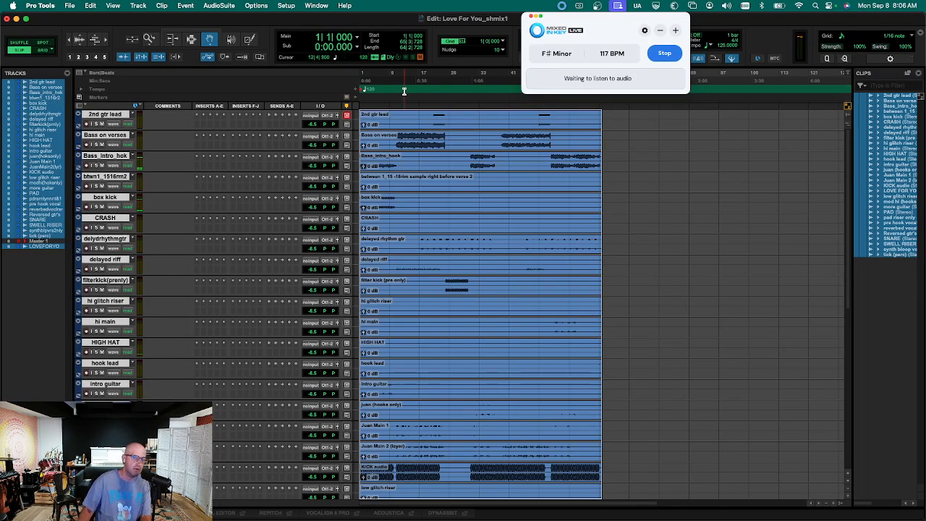
{"action": "key", "text": "space"}
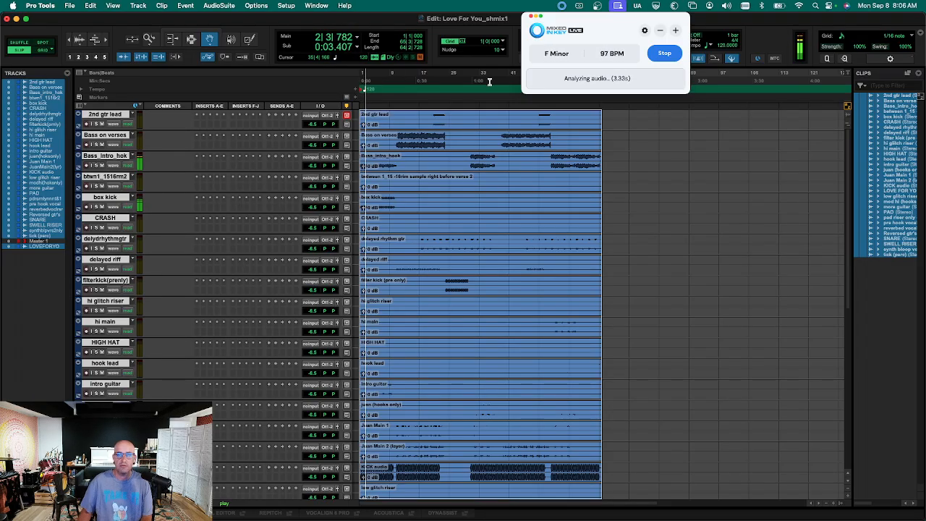
{"action": "key", "text": "space"}
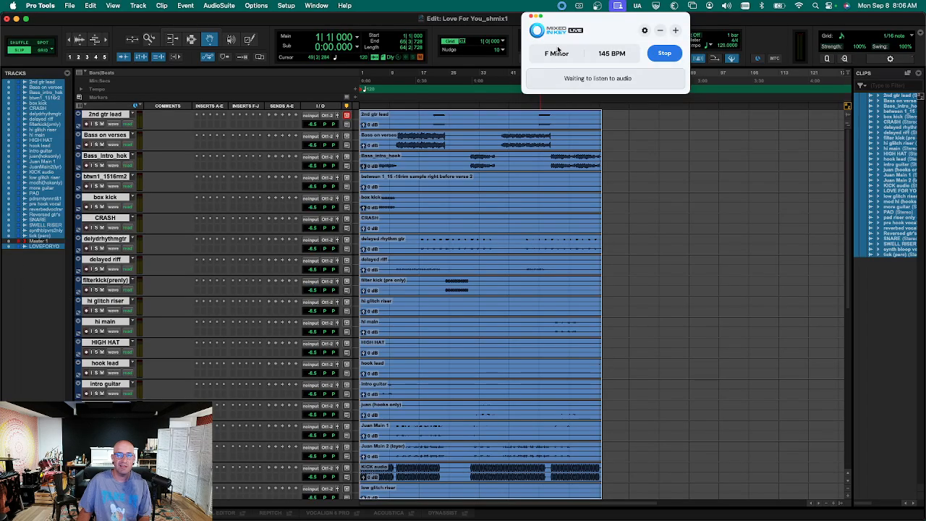
Set the session's starting tempo to 145 BPM and enter "F Minor" in the Master 1 track's comments.
{"action": "double_click", "coordinate": [363, 90]}
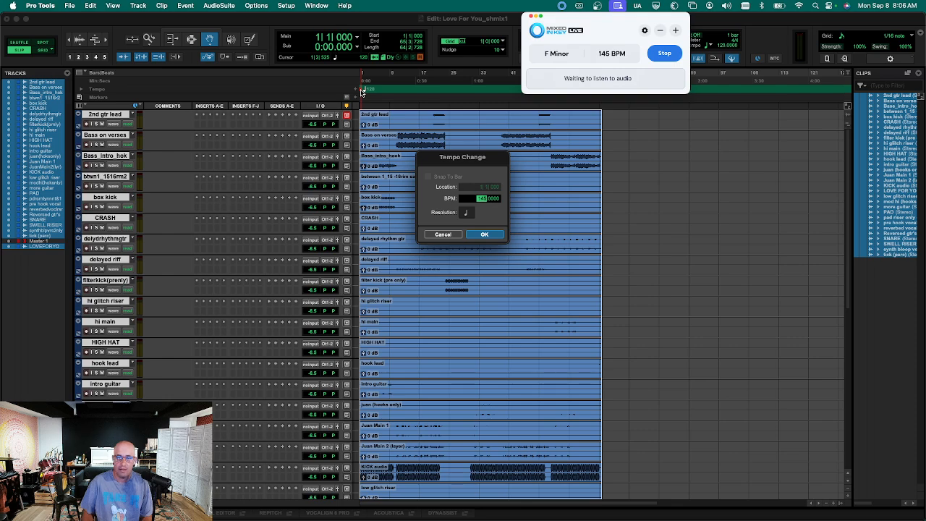
{"action": "key", "text": "Return"}
{"action": "scroll", "coordinate": [207, 229], "scroll_direction": "down", "scroll_amount": 8}
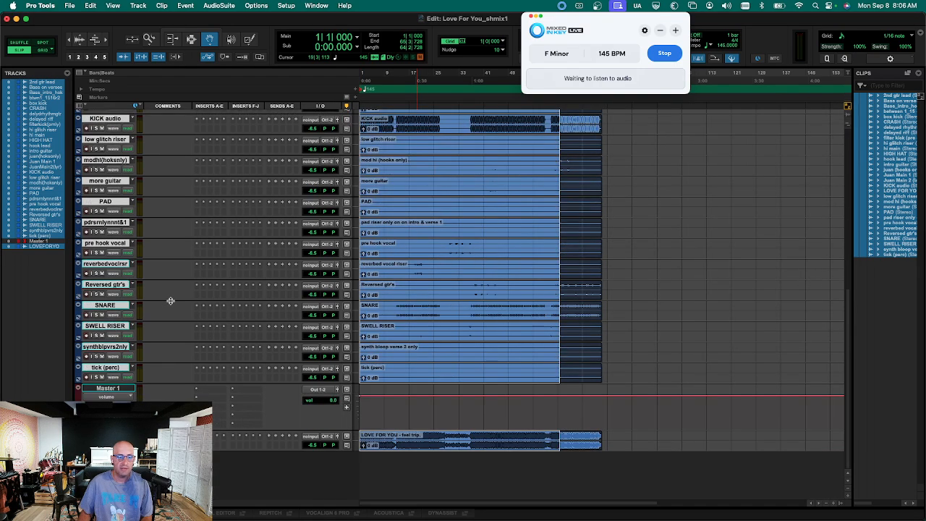
{"action": "left_click", "coordinate": [147, 391]}
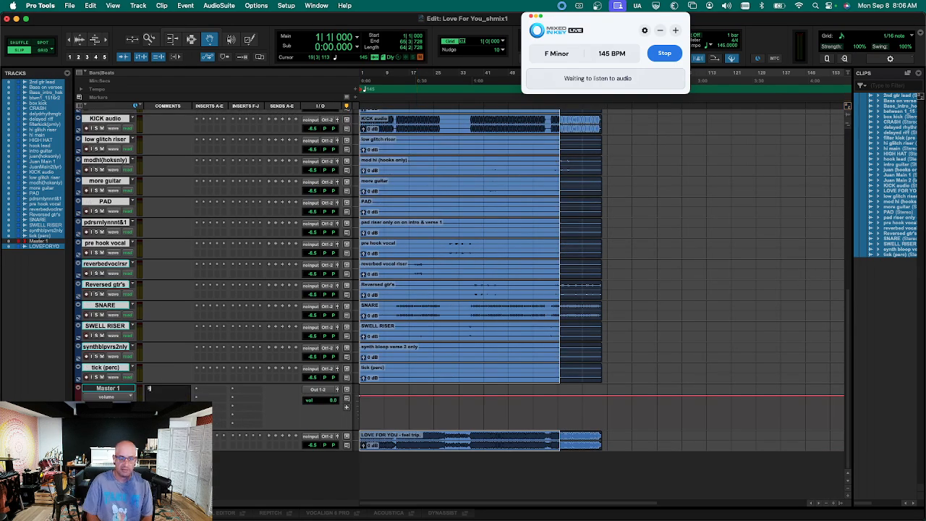
{"action": "type", "text": "F Minor"}
{"action": "key", "text": "Return"}
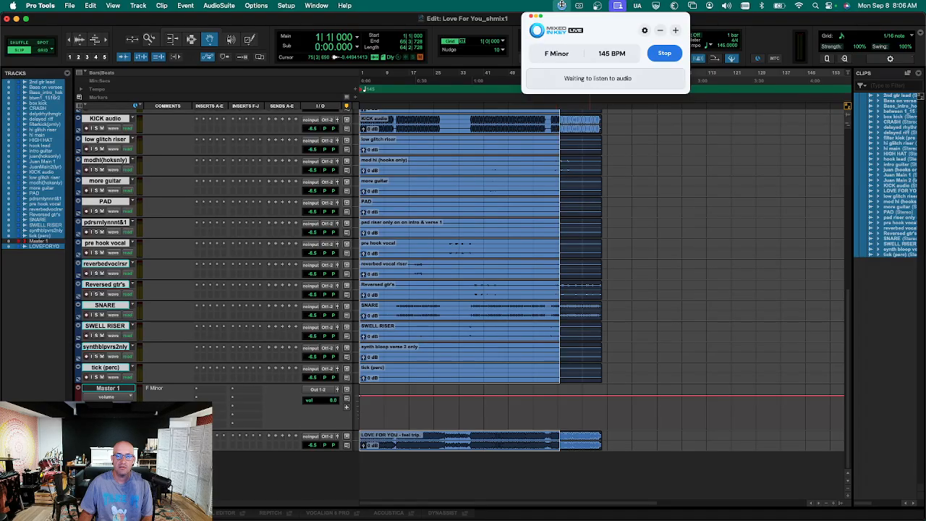
Quit Mixed In Key Live and return to the Pro Tools session.
{"action": "left_click", "coordinate": [561, 5]}
{"action": "left_click", "coordinate": [92, 5]}
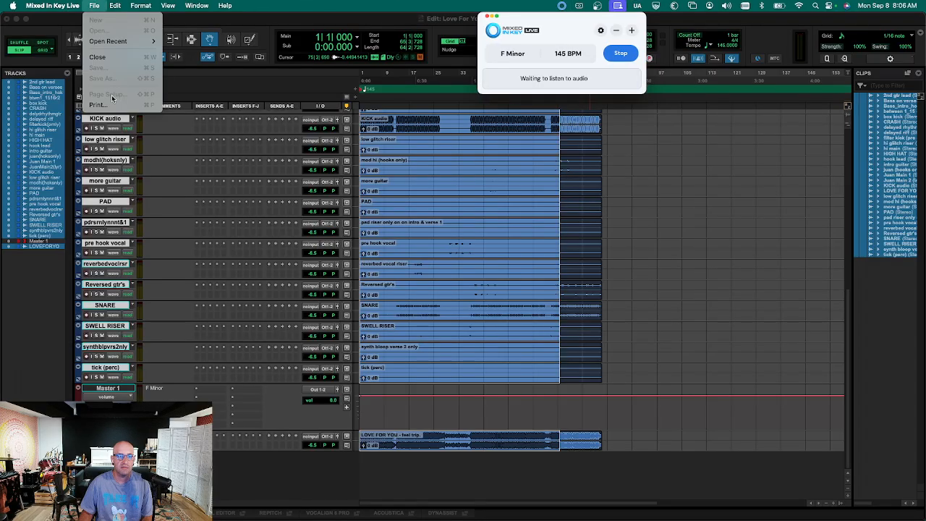
{"action": "mouse_move", "coordinate": [65, 7]}
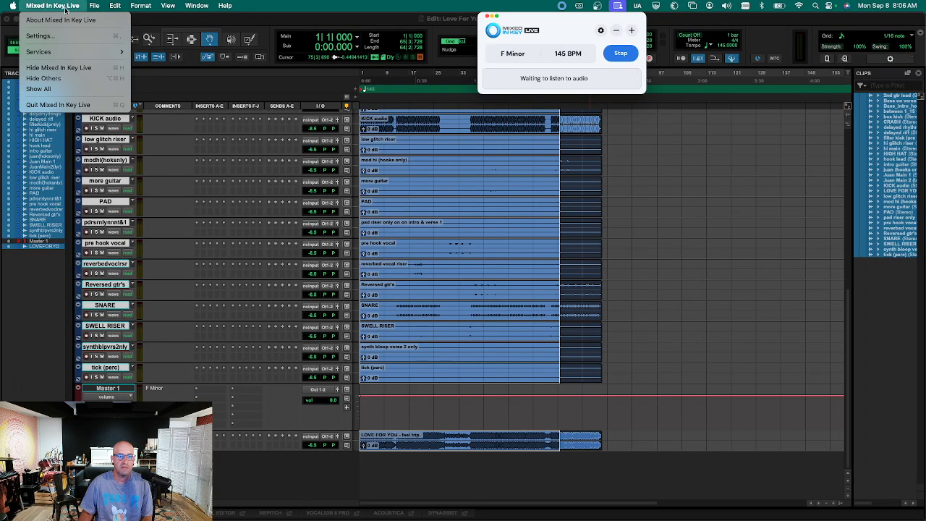
{"action": "left_click", "coordinate": [70, 105]}
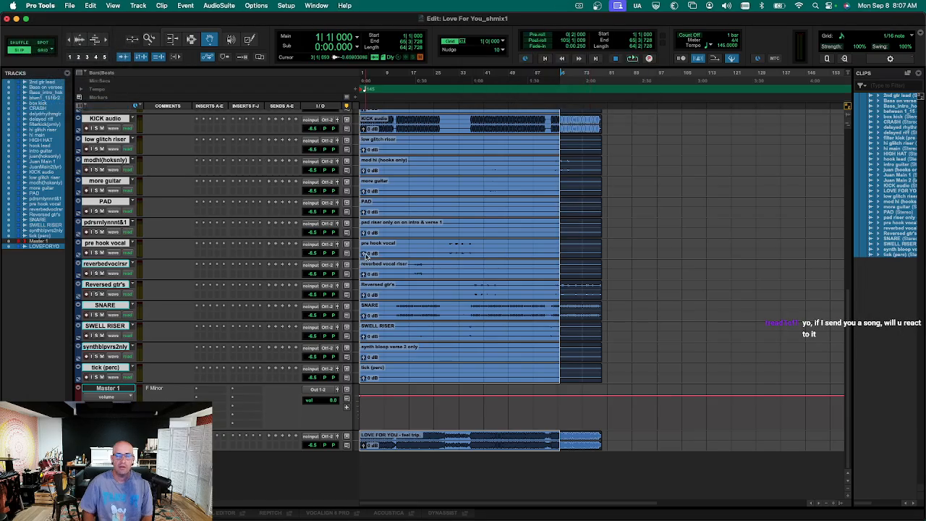
Fit all tracks in the Edit window and inspect the stem files and reference mix in the audio import dialog without importing anything.
{"action": "left_click", "coordinate": [365, 256]}
{"action": "key", "text": "ctrl+alt+Down"}
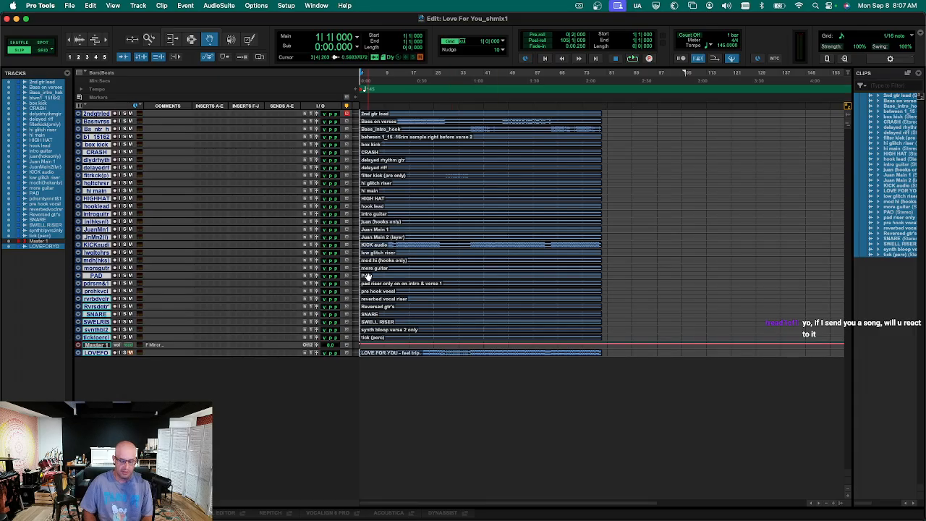
{"action": "key", "text": "super+shift+i"}
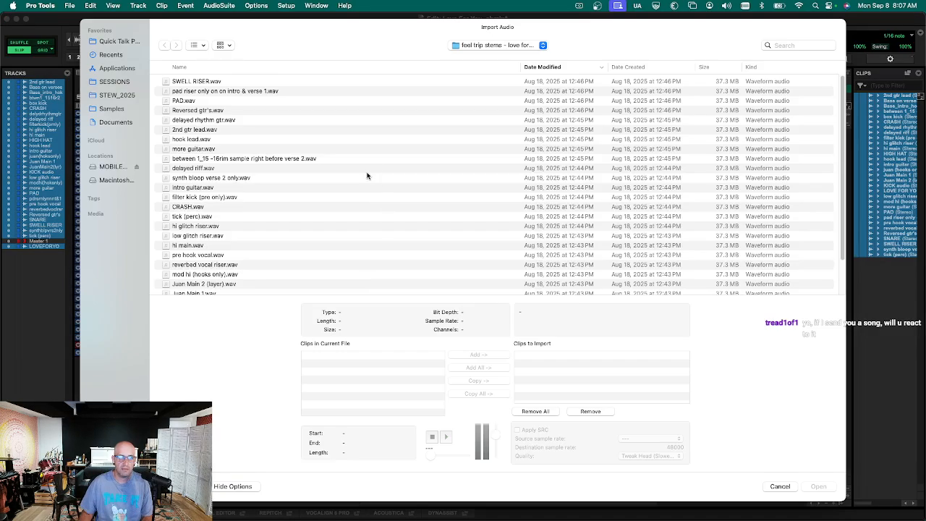
{"action": "left_click_drag", "start_coordinate": [309, 30], "coordinate": [314, 31]}
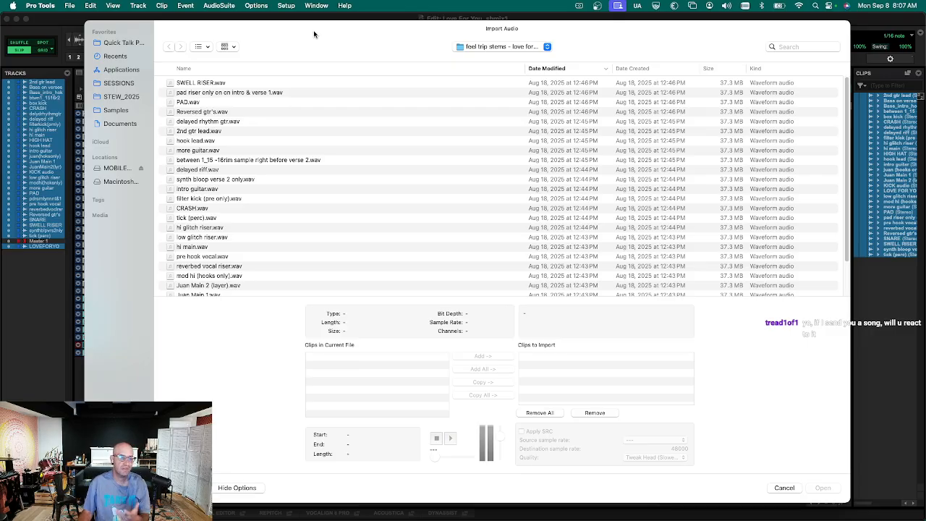
{"action": "left_click", "coordinate": [275, 84]}
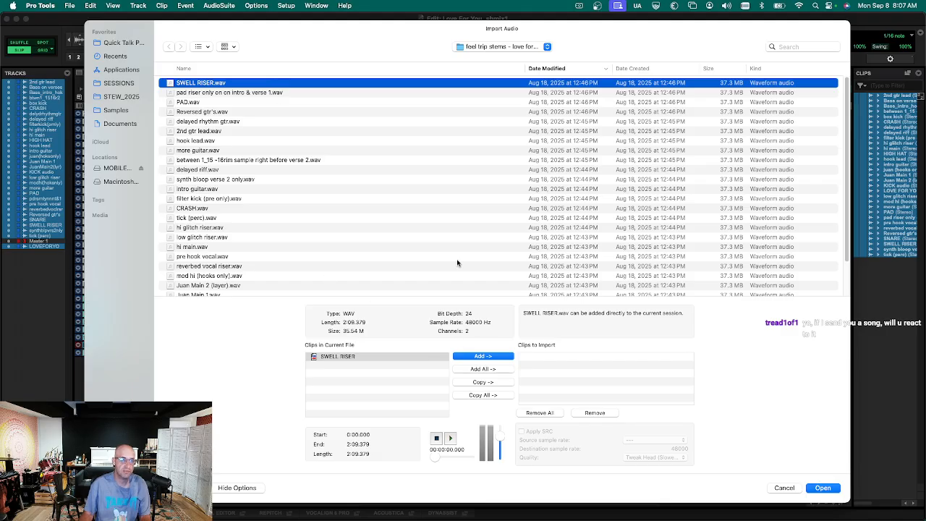
{"action": "scroll", "coordinate": [450, 242], "scroll_direction": "down", "scroll_amount": 5}
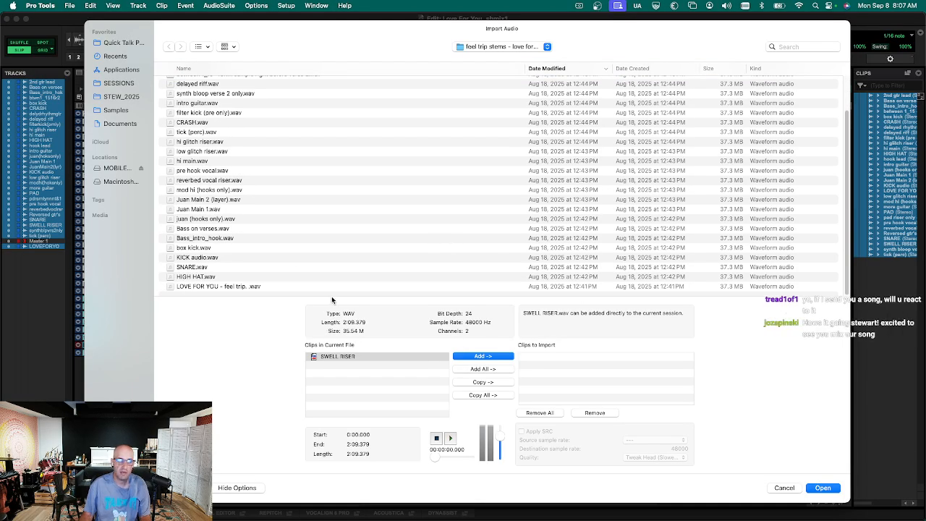
{"action": "left_click", "coordinate": [326, 283], "text": "shift"}
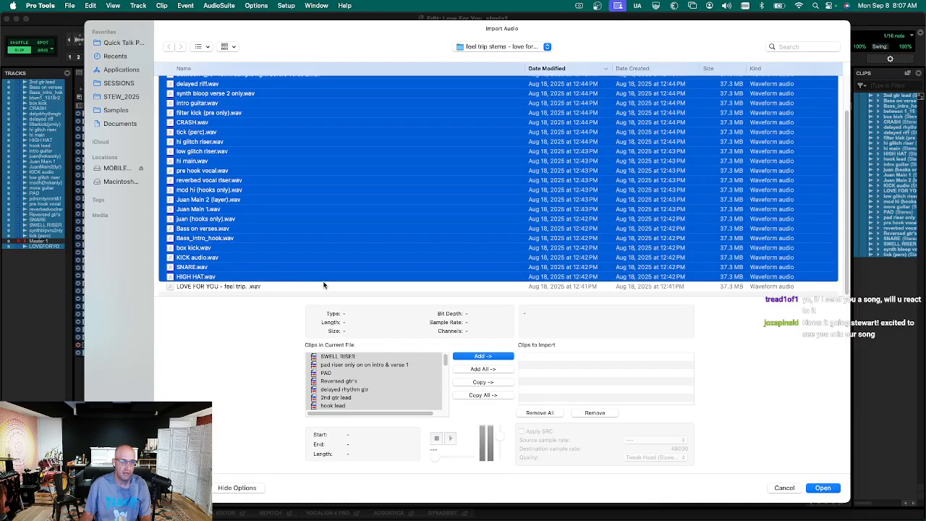
{"action": "left_click", "coordinate": [325, 283]}
{"action": "scroll", "coordinate": [311, 268], "scroll_direction": "up", "scroll_amount": 10}
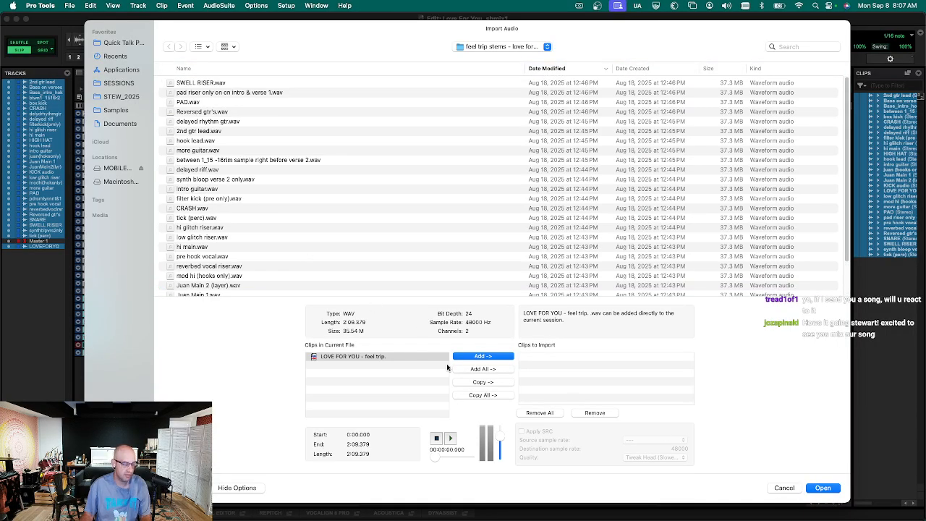
{"action": "left_click", "coordinate": [785, 488]}
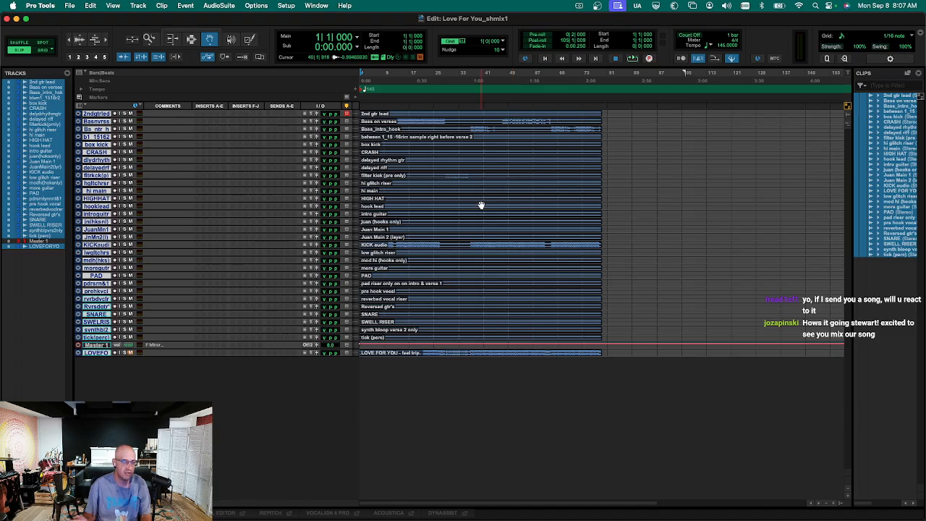
Enlarge the height of all tracks and look over the whole track list from 2nd gtr lead to the LOVE FOR YOU reference.
{"action": "key", "text": "ctrl+Up"}
{"action": "key", "text": "ctrl+Up"}
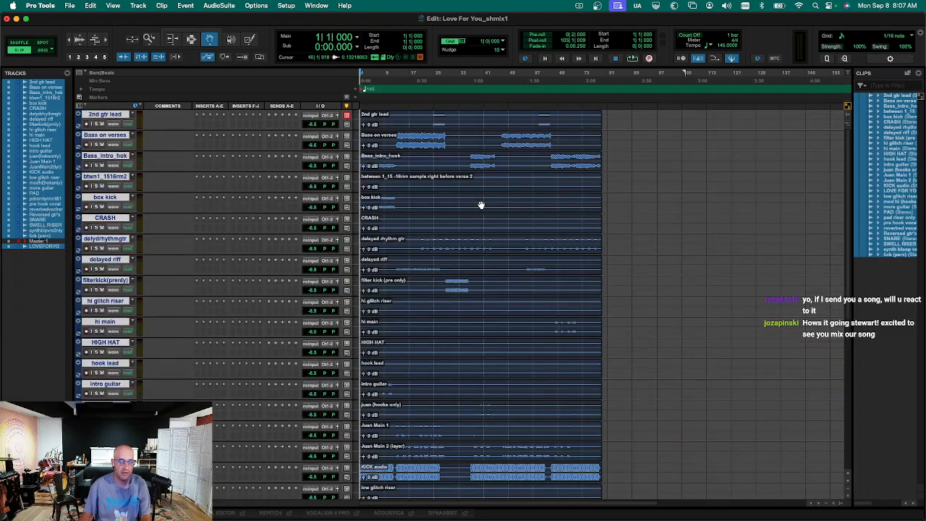
{"action": "scroll", "coordinate": [481, 206], "scroll_direction": "down", "scroll_amount": 5}
{"action": "scroll", "coordinate": [466, 305], "scroll_direction": "down", "scroll_amount": 4}
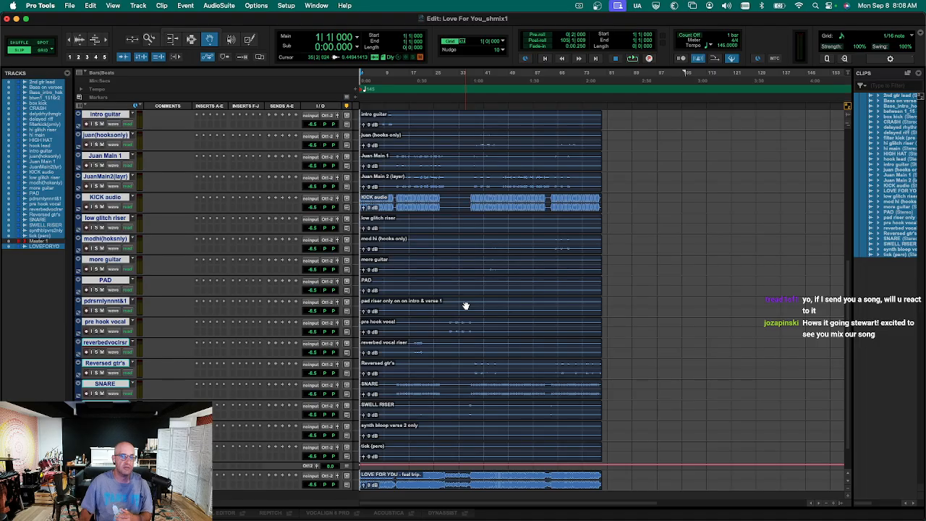
{"action": "scroll", "coordinate": [474, 341], "scroll_direction": "up", "scroll_amount": 10}
{"action": "scroll", "coordinate": [478, 353], "scroll_direction": "down", "scroll_amount": 10}
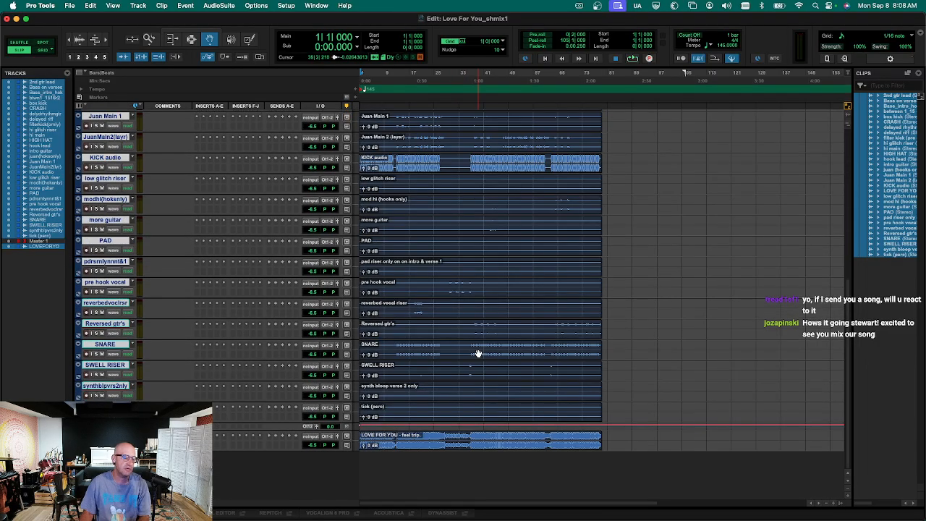
{"action": "scroll", "coordinate": [500, 295], "scroll_direction": "up", "scroll_amount": 10}
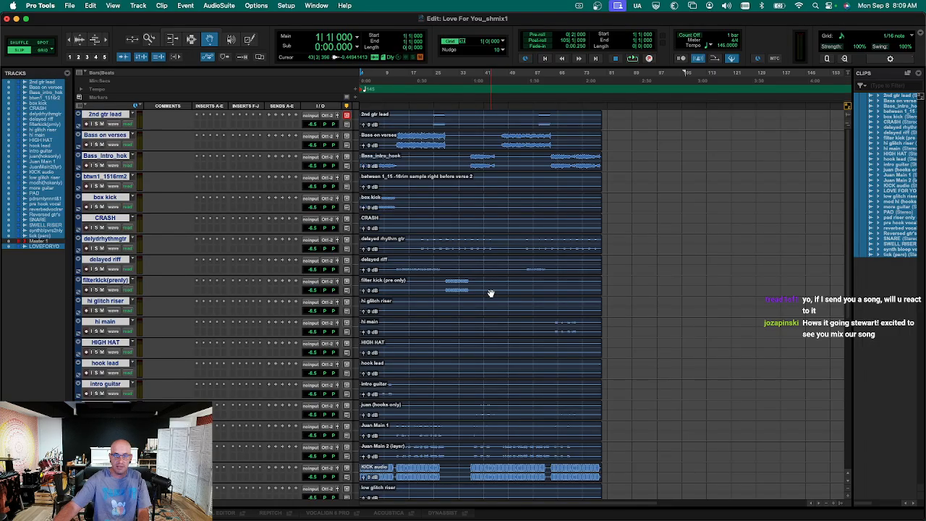
Play the session and enlarge the waveforms and timeline scale so the song's clips fill the width of the Edit window.
{"action": "key", "text": "space"}
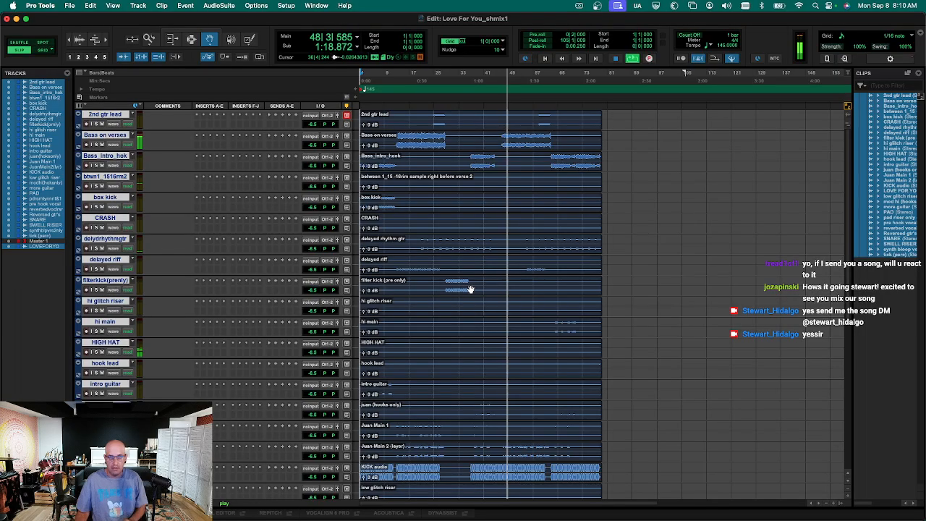
{"action": "scroll", "coordinate": [470, 289], "scroll_direction": "down", "scroll_amount": 3}
{"action": "scroll", "coordinate": [470, 289], "scroll_direction": "down", "scroll_amount": 5}
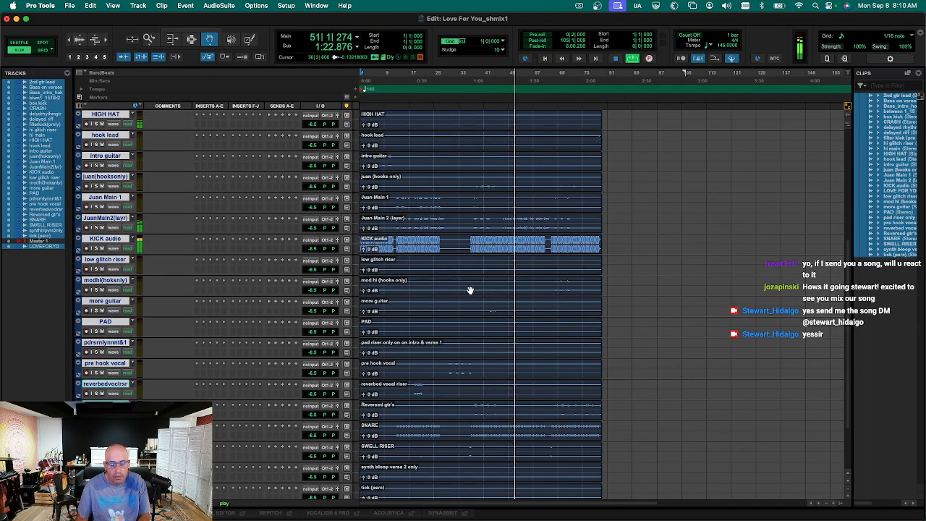
{"action": "scroll", "coordinate": [469, 290], "scroll_direction": "down", "scroll_amount": 3}
{"action": "key", "text": "super+alt+]"}
{"action": "key", "text": "t"}
{"action": "key", "text": "t"}
{"action": "key", "text": "r"}
{"action": "left_click", "coordinate": [458, 357]}
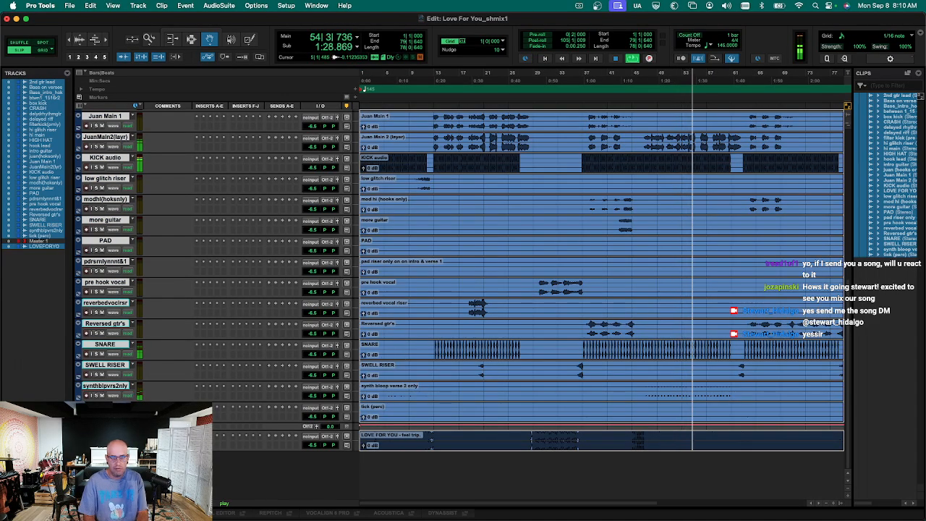
Check the channel and Master 1 levels in the Mix window during playback and return to the first tracks in the Edit window.
{"action": "key", "text": "super+equal"}
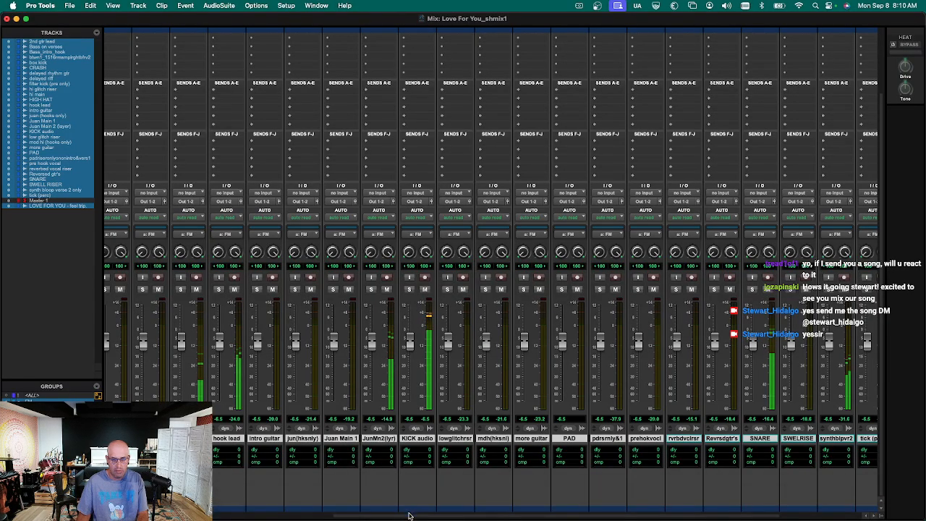
{"action": "scroll", "coordinate": [409, 515], "scroll_direction": "right", "scroll_amount": 4}
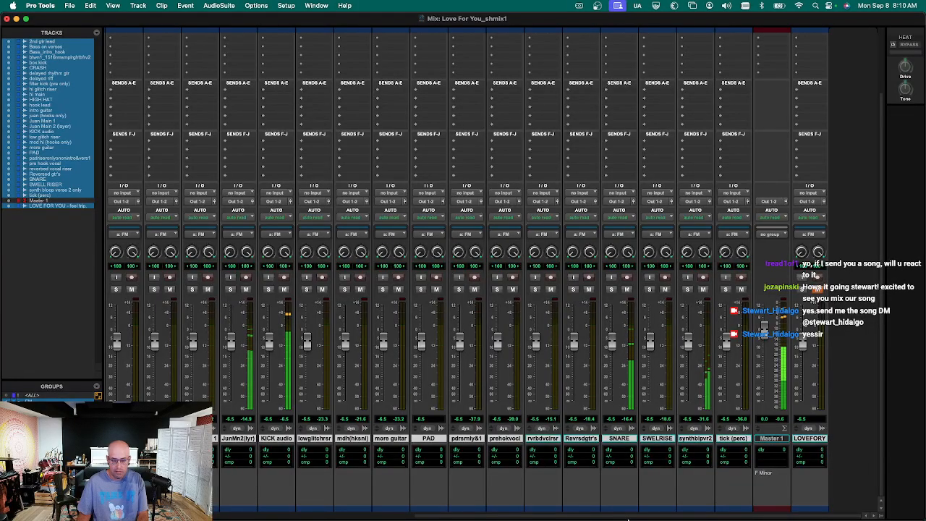
{"action": "scroll", "coordinate": [646, 452], "scroll_direction": "up", "scroll_amount": 3}
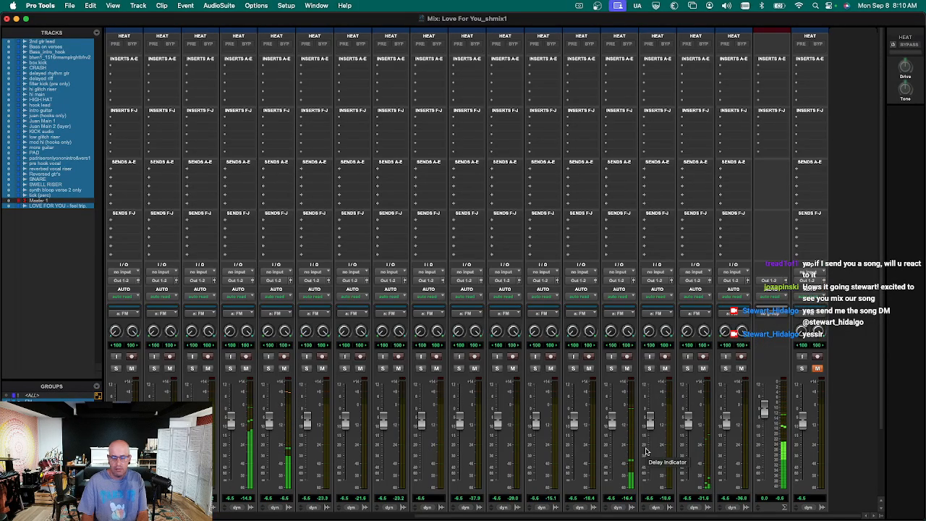
{"action": "key", "text": "super+equal"}
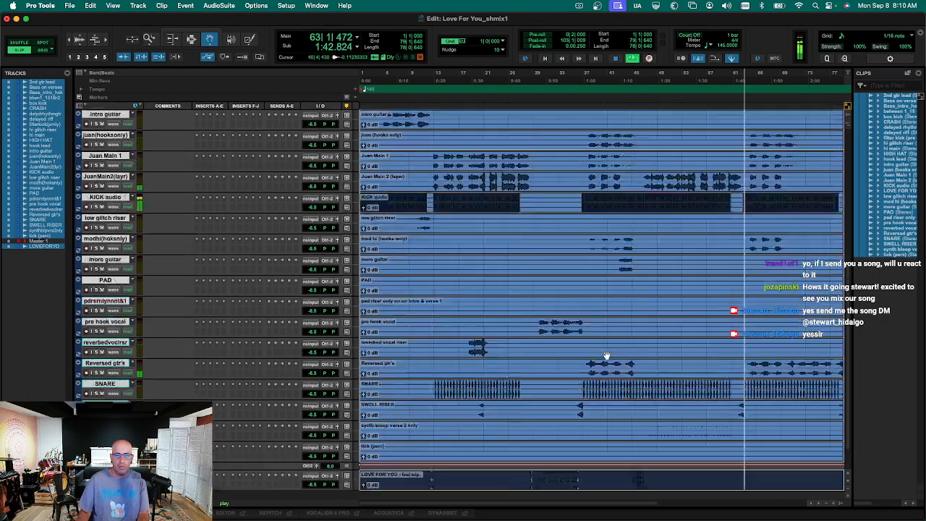
{"action": "scroll", "coordinate": [607, 356], "scroll_direction": "up", "scroll_amount": 10}
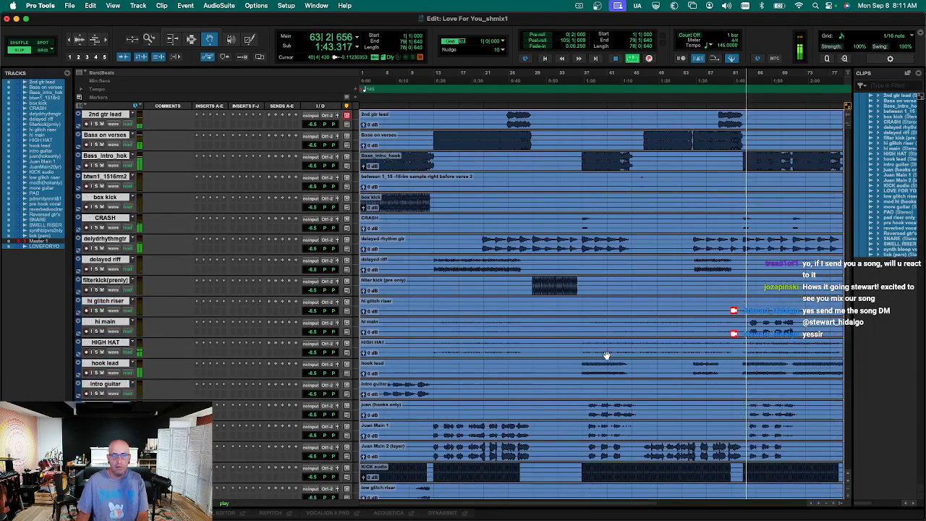
Move the box kick track to the top of the track list and audition it in solo, clearing the solo when done.
{"action": "left_click", "coordinate": [121, 326]}
{"action": "left_click", "coordinate": [394, 205]}
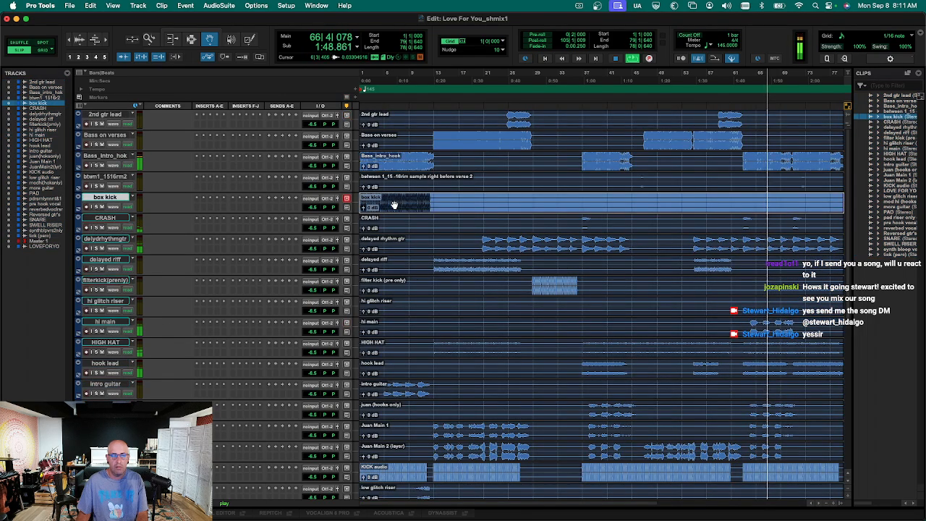
{"action": "key", "text": "space"}
{"action": "left_click_drag", "start_coordinate": [116, 202], "coordinate": [116, 116]}
{"action": "key", "text": "space"}
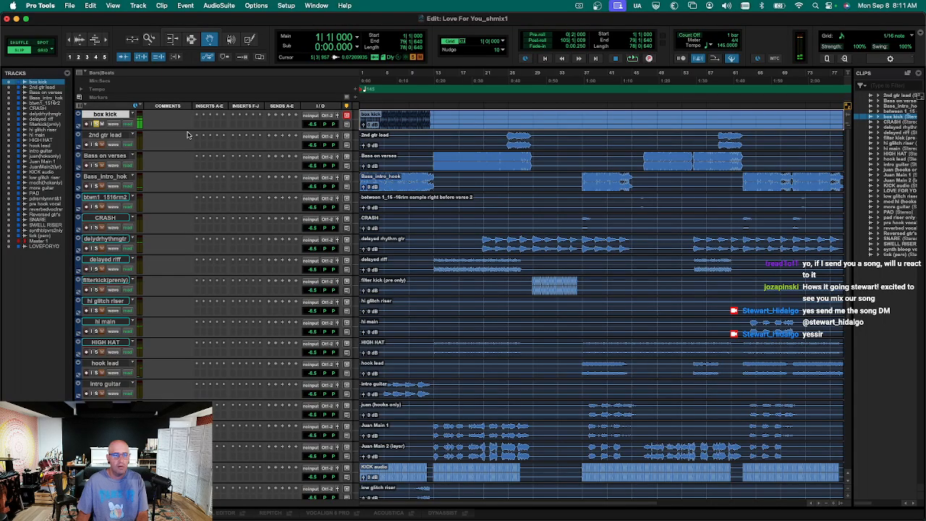
{"action": "key", "text": "space"}
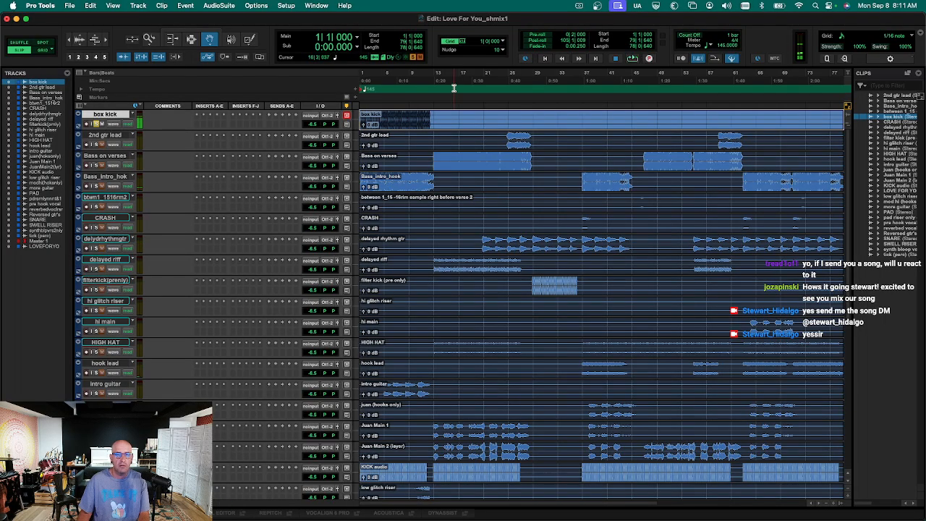
{"action": "left_click", "coordinate": [454, 90]}
{"action": "left_click", "coordinate": [96, 124]}
Move the Bass on verses track directly below Bass_intro_hook and the HIGH HAT track directly below box kick.
{"action": "left_click", "coordinate": [455, 157]}
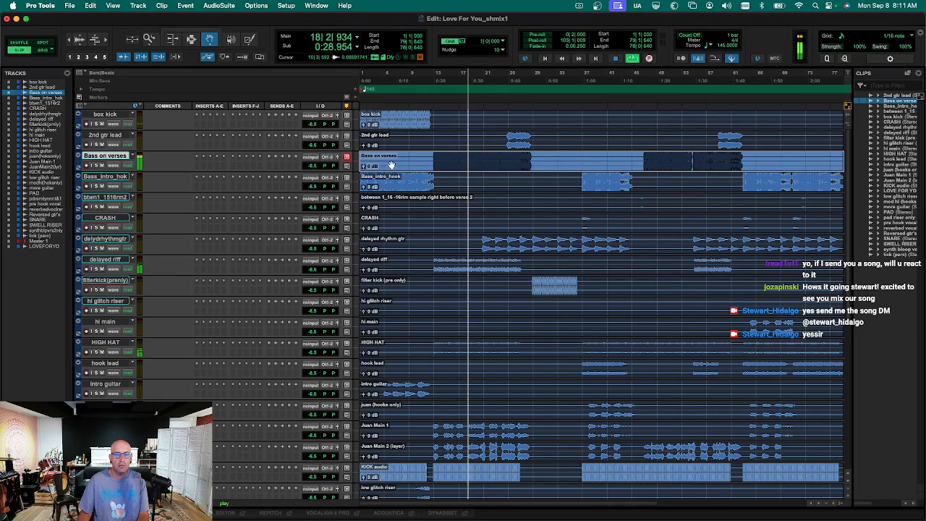
{"action": "left_click", "coordinate": [125, 177], "text": "shift"}
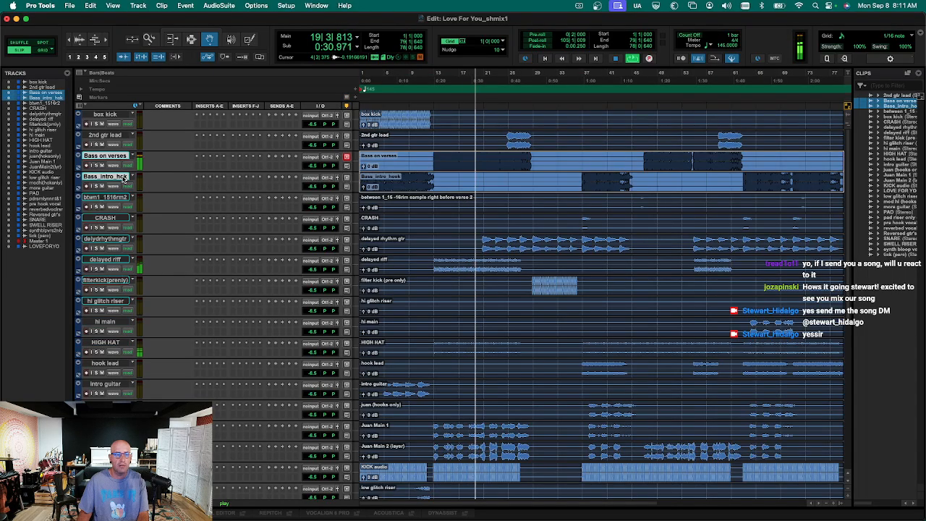
{"action": "left_click_drag", "start_coordinate": [124, 158], "coordinate": [126, 182]}
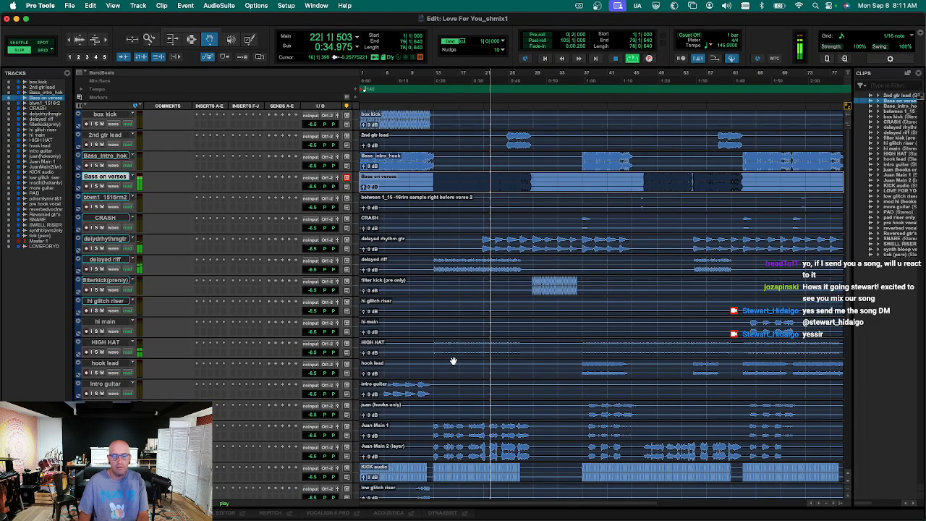
{"action": "left_click_drag", "start_coordinate": [105, 341], "coordinate": [137, 139]}
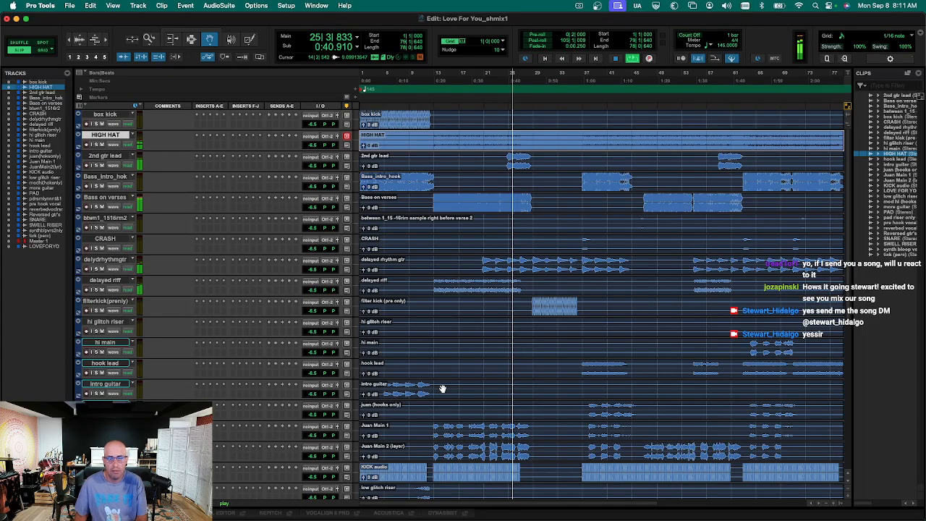
Move the KICK audio track to the top of the track list and the SNARE track directly below box kick.
{"action": "key", "text": "F7"}
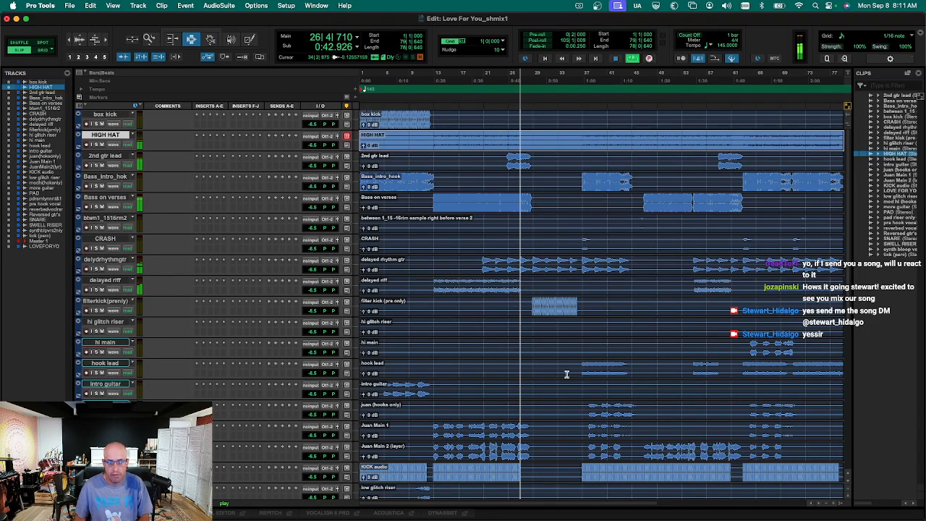
{"action": "scroll", "coordinate": [586, 388], "scroll_direction": "down", "scroll_amount": 4}
{"action": "left_click", "coordinate": [464, 390]}
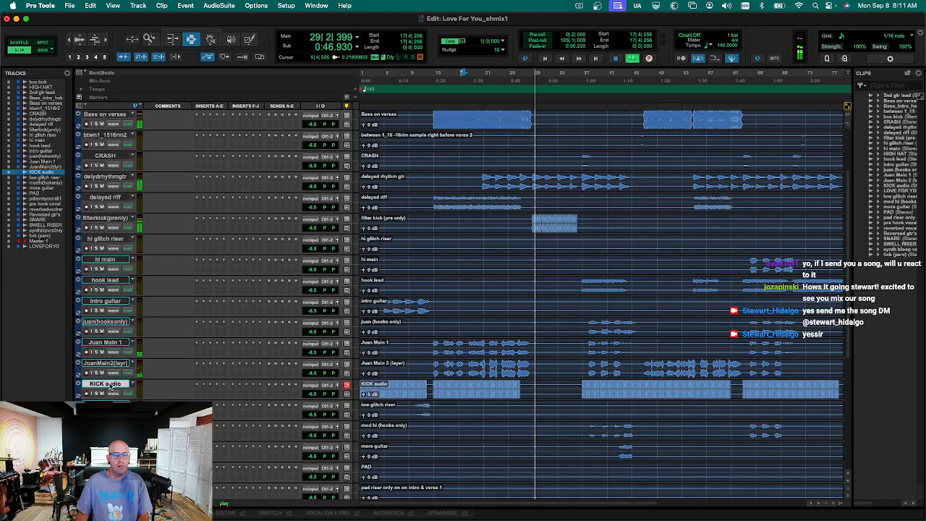
{"action": "left_click", "coordinate": [126, 115]}
{"action": "left_click_drag", "start_coordinate": [126, 116], "coordinate": [133, 76]}
{"action": "scroll", "coordinate": [211, 222], "scroll_direction": "down", "scroll_amount": 15}
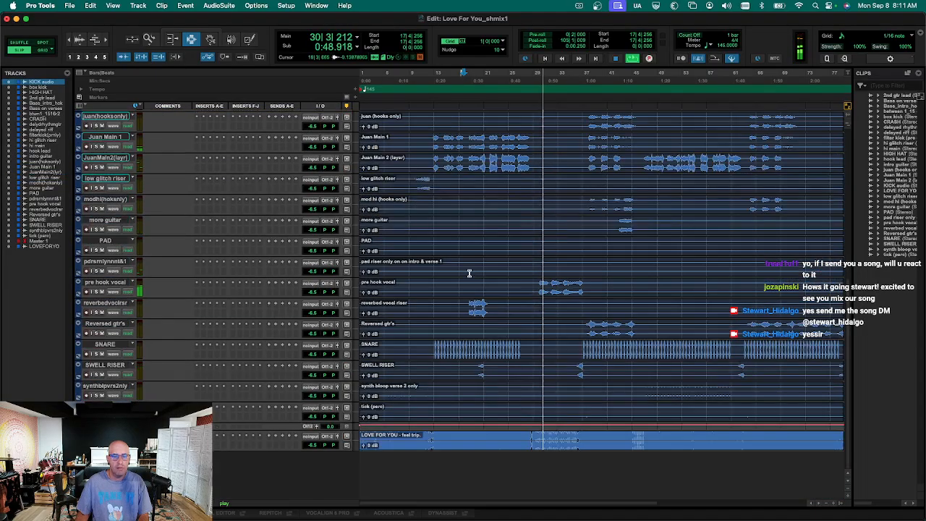
{"action": "left_click_drag", "start_coordinate": [104, 345], "coordinate": [173, 151]}
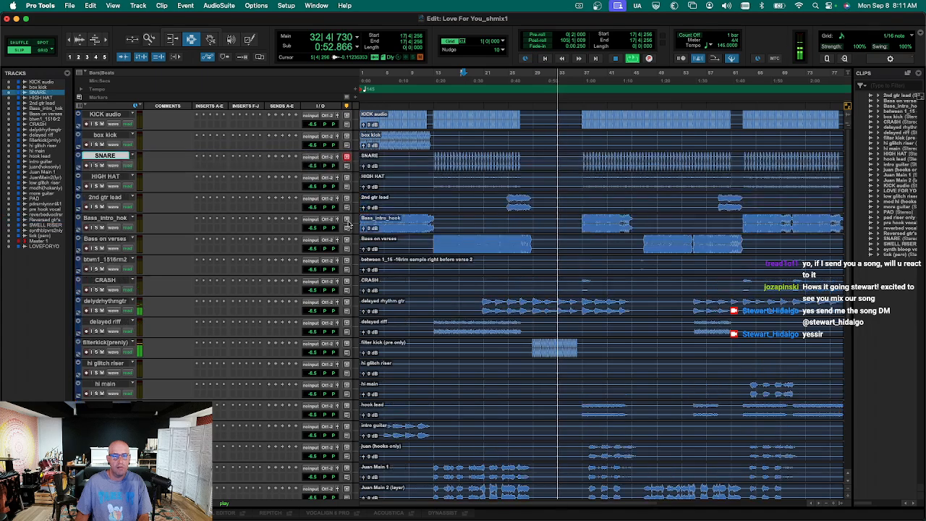
Move the reverbed vocal riser, Reversed gtr's and SWELL RISER tracks together to directly below 2nd gtr lead.
{"action": "scroll", "coordinate": [403, 248], "scroll_direction": "down", "scroll_amount": 5}
{"action": "scroll", "coordinate": [410, 352], "scroll_direction": "down", "scroll_amount": 4}
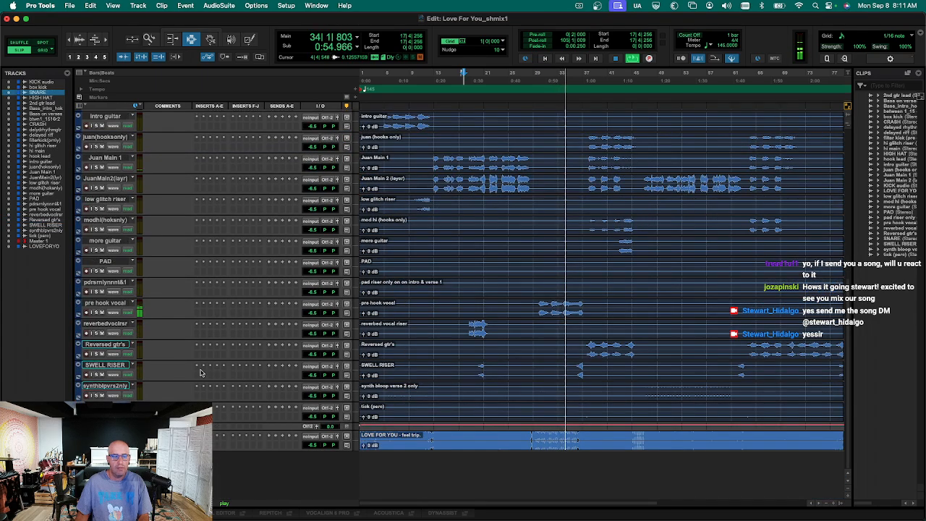
{"action": "left_click", "coordinate": [121, 366]}
{"action": "left_click", "coordinate": [117, 345], "text": "shift"}
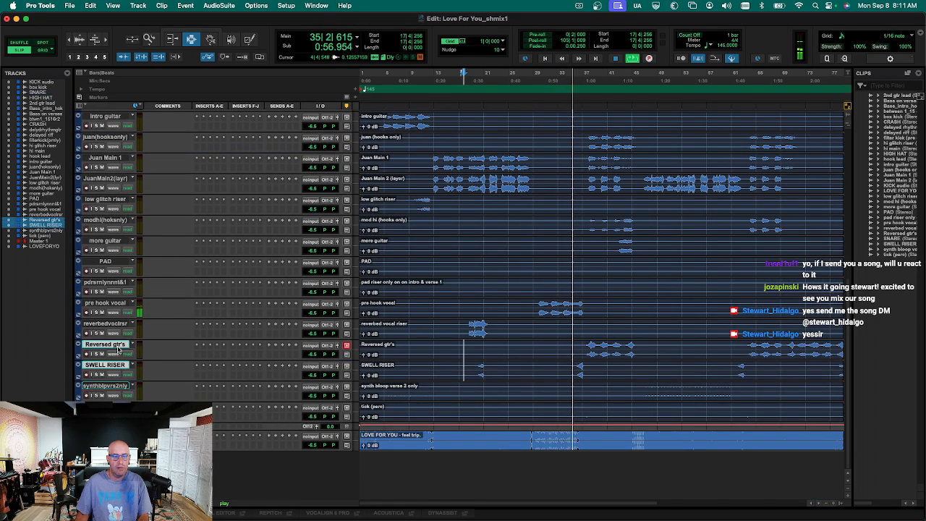
{"action": "left_click", "coordinate": [109, 324], "text": "shift"}
{"action": "left_click_drag", "start_coordinate": [109, 324], "coordinate": [143, 220]}
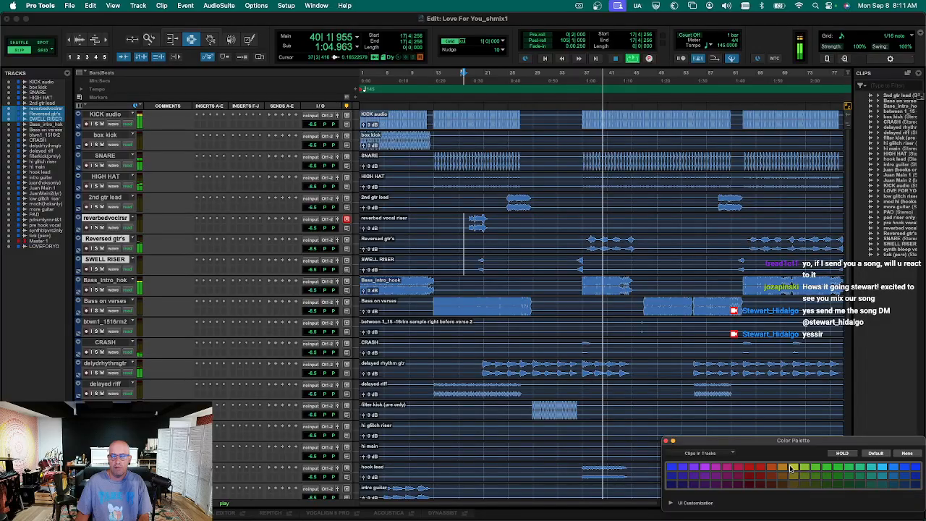
Color the reverbed vocal riser, Reversed gtr's and SWELL RISER tracks orange.
{"action": "left_click", "coordinate": [102, 218]}
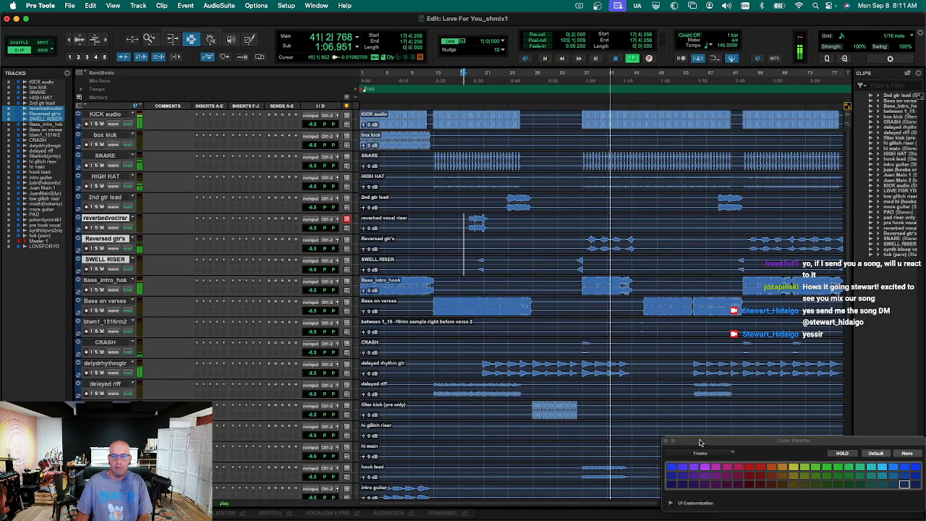
{"action": "left_click", "coordinate": [793, 469]}
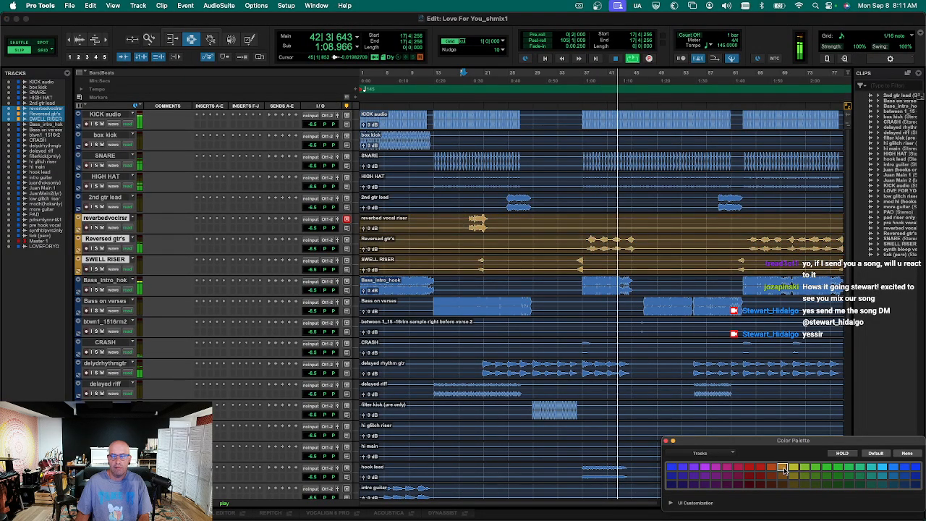
{"action": "left_click", "coordinate": [782, 469]}
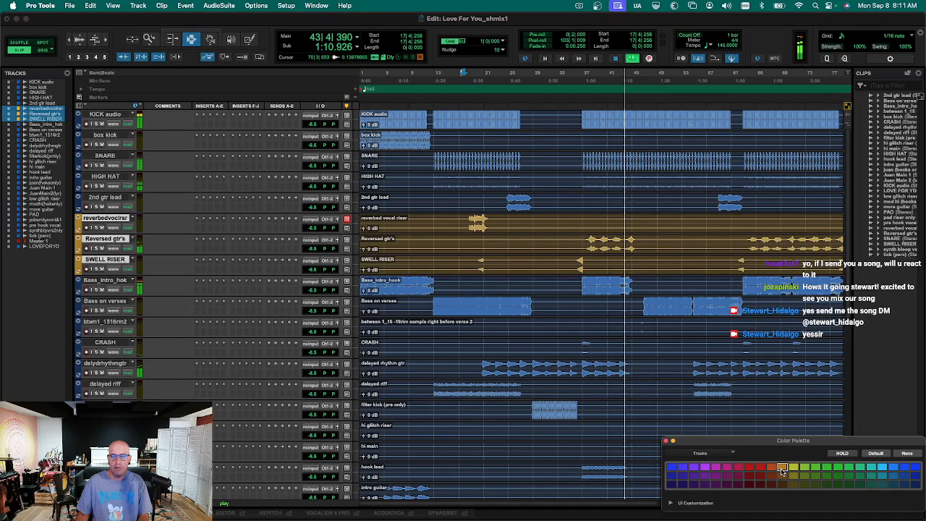
{"action": "key", "text": "super+w"}
Zoom the timeline out to the full song length and enlarge the waveforms on all tracks.
{"action": "scroll", "coordinate": [606, 343], "scroll_direction": "down", "scroll_amount": 10}
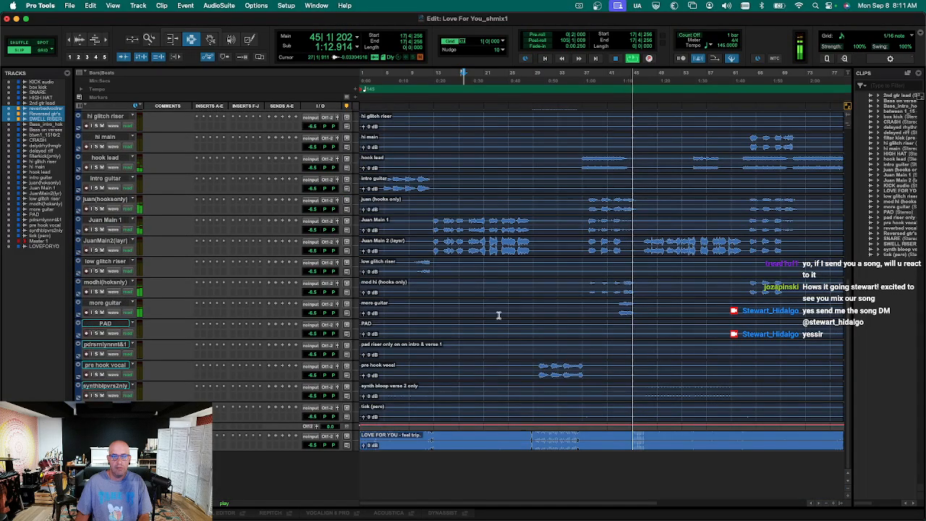
{"action": "scroll", "coordinate": [484, 308], "scroll_direction": "up", "scroll_amount": 4}
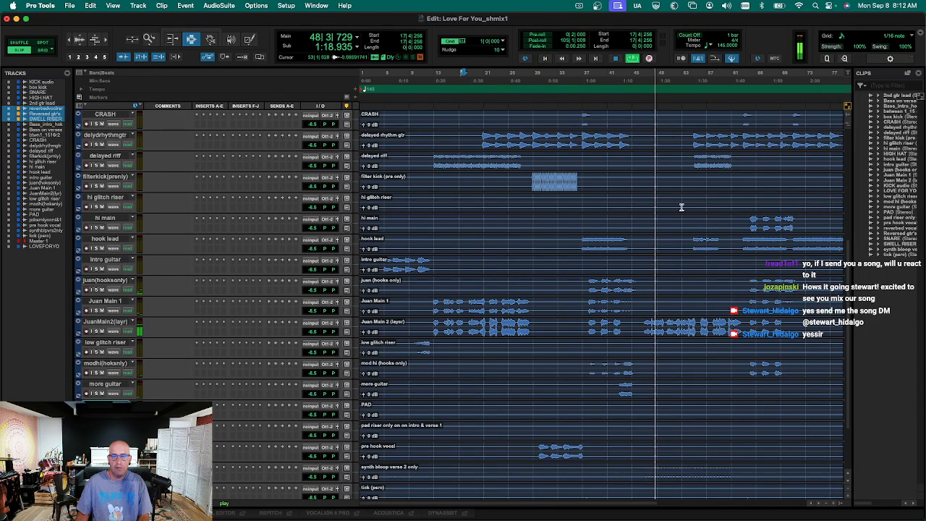
{"action": "left_click", "coordinate": [752, 204]}
{"action": "key", "text": "r"}
{"action": "key", "text": "alt+super+bracketright"}
{"action": "key", "text": "alt+super+bracketright"}
{"action": "key", "text": "alt+super+bracketright"}
{"action": "key", "text": "alt+super+bracketright"}
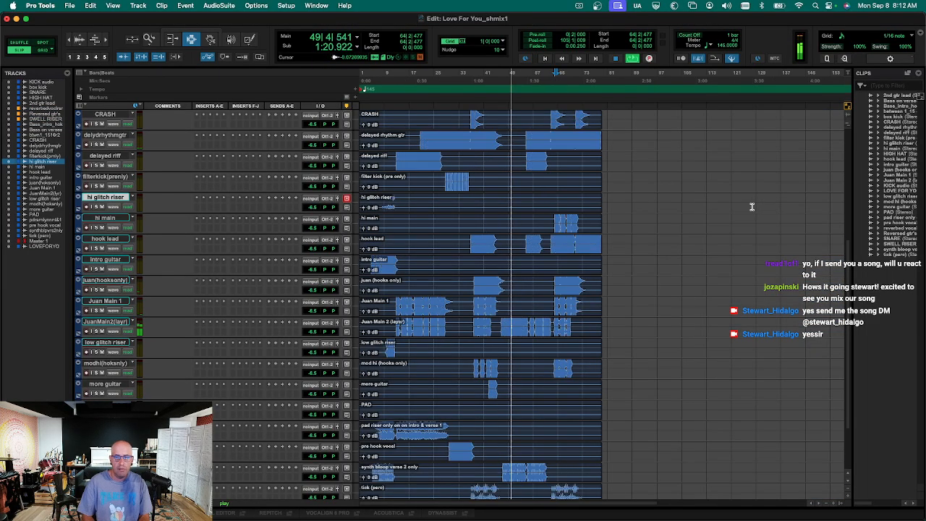
Move the hi glitch riser track directly below SWELL RISER and color it the same orange as the other risers.
{"action": "scroll", "coordinate": [256, 267], "scroll_direction": "up", "scroll_amount": 5}
{"action": "left_click_drag", "start_coordinate": [98, 343], "coordinate": [97, 200]}
{"action": "left_click", "coordinate": [101, 137], "text": "shift"}
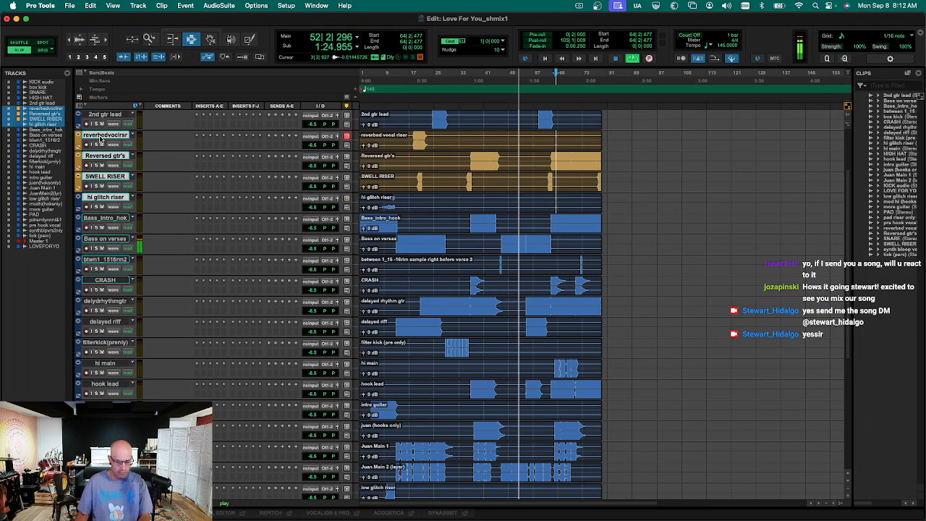
{"action": "left_click", "coordinate": [782, 467]}
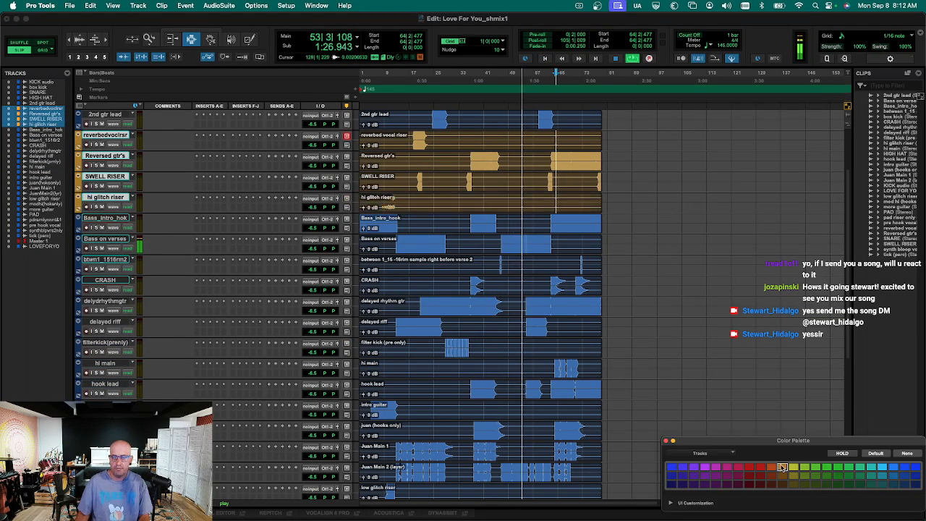
{"action": "left_click", "coordinate": [666, 440]}
Audition the tick (perc) track in solo around its first hits and move it directly below 2nd gtr lead.
{"action": "scroll", "coordinate": [542, 419], "scroll_direction": "down", "scroll_amount": 3}
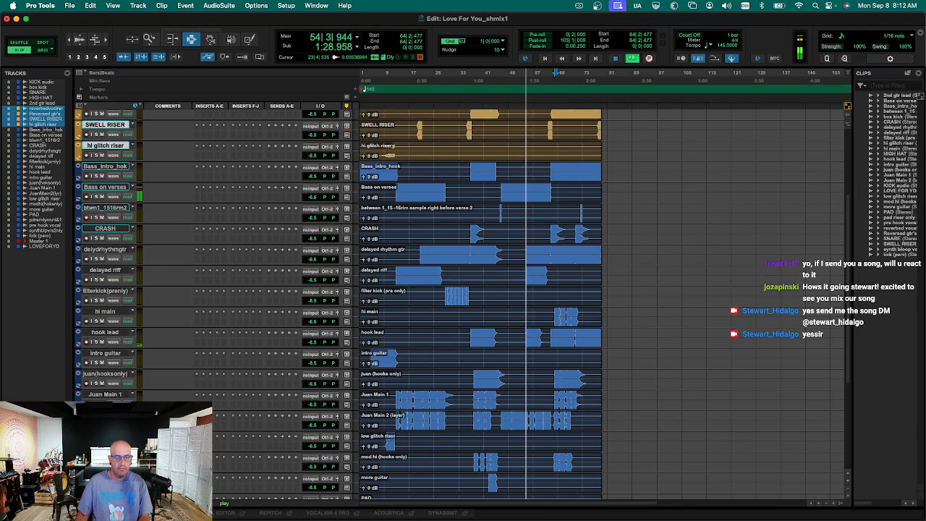
{"action": "scroll", "coordinate": [542, 419], "scroll_direction": "down", "scroll_amount": 3}
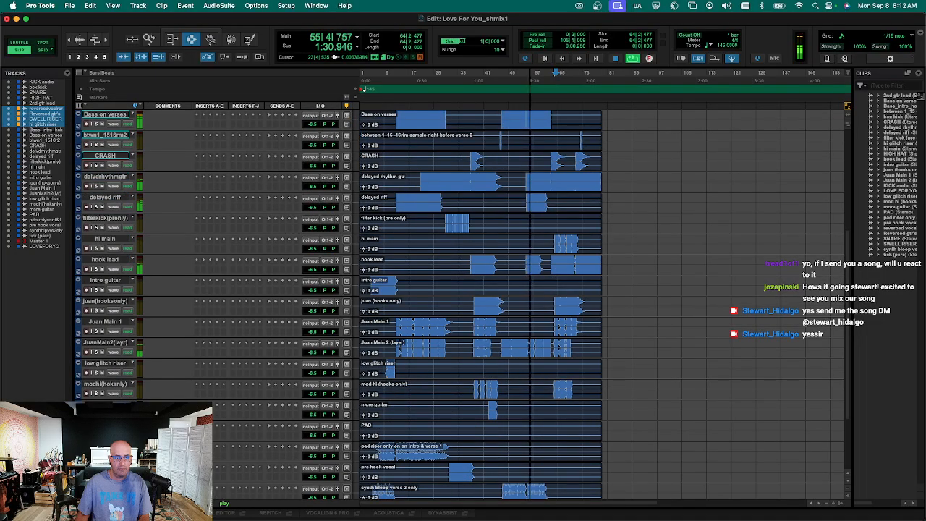
{"action": "left_click", "coordinate": [105, 405]}
{"action": "scroll", "coordinate": [105, 408], "scroll_direction": "down", "scroll_amount": 5}
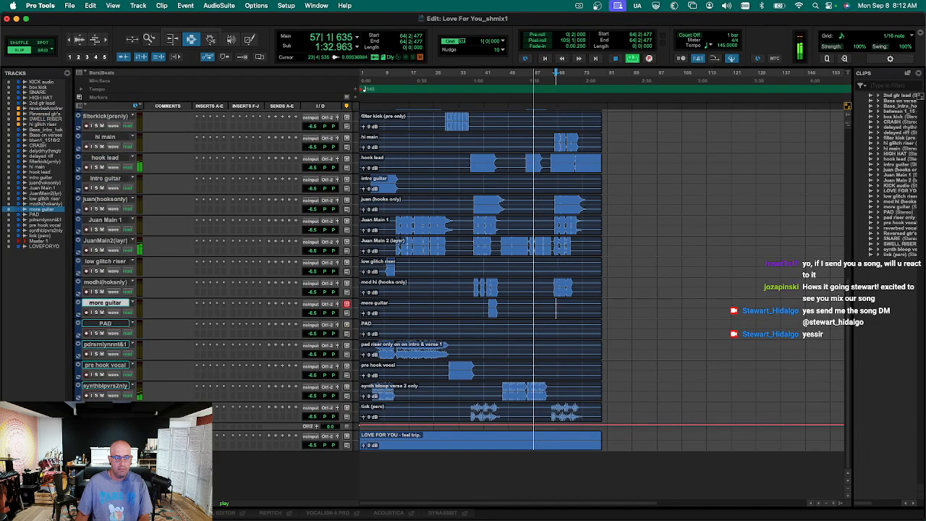
{"action": "left_click", "coordinate": [478, 411]}
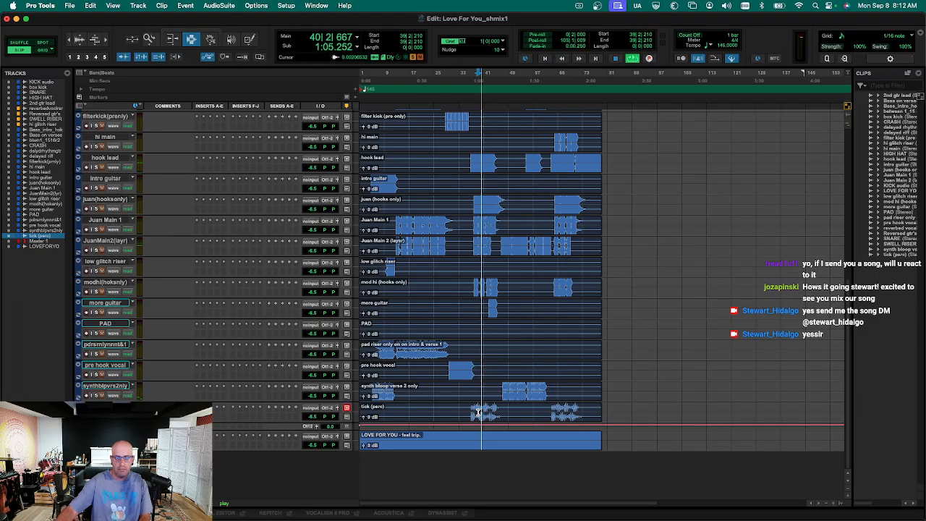
{"action": "key", "text": "space"}
{"action": "left_click_drag", "start_coordinate": [113, 405], "coordinate": [123, 223]}
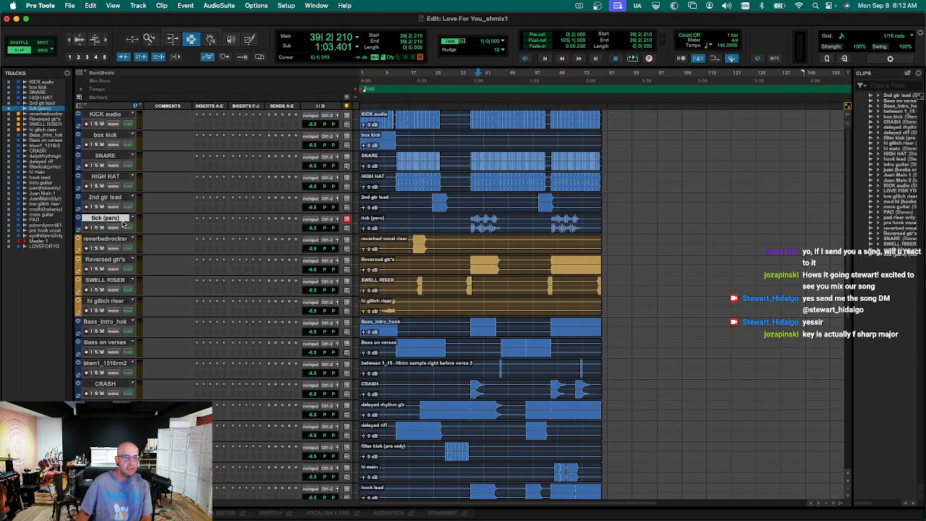
Color the tracks from KICK audio through tick (perc) with the darkest purple-blue shade, keeping the palette beside the tracks.
{"action": "left_click", "coordinate": [110, 114], "text": "shift"}
{"action": "key", "text": "super+alt+c"}
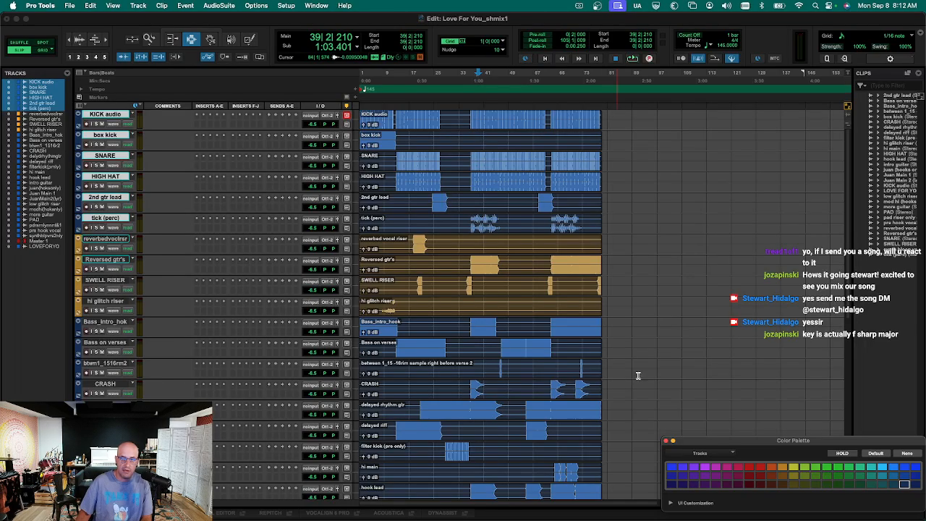
{"action": "left_click_drag", "start_coordinate": [694, 444], "coordinate": [687, 134]}
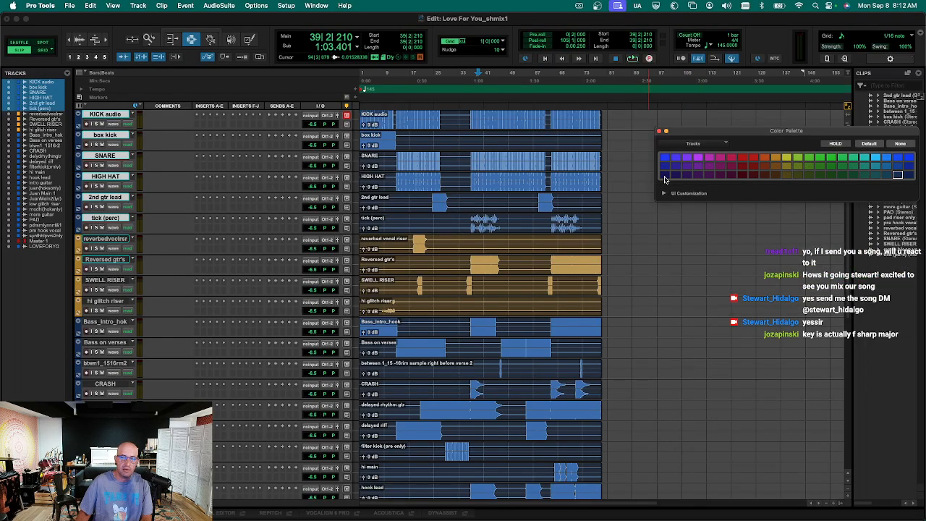
{"action": "left_click", "coordinate": [665, 176]}
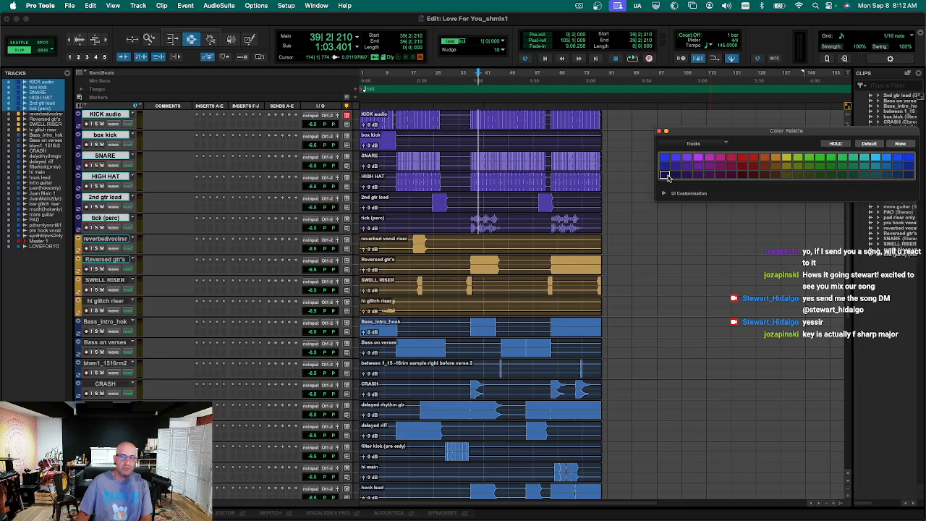
{"action": "left_click_drag", "start_coordinate": [692, 133], "coordinate": [632, 109]}
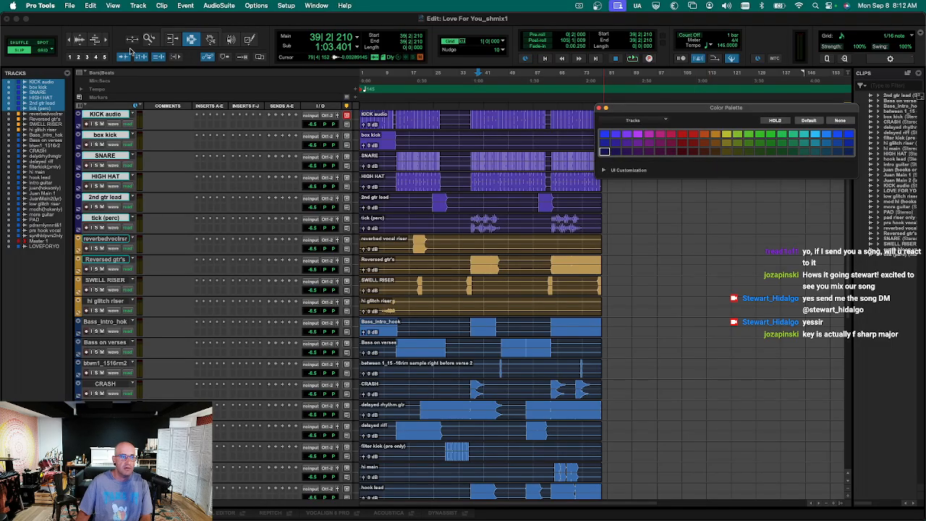
Check the default track and clip color coding options in the display preferences.
{"action": "left_click", "coordinate": [44, 6]}
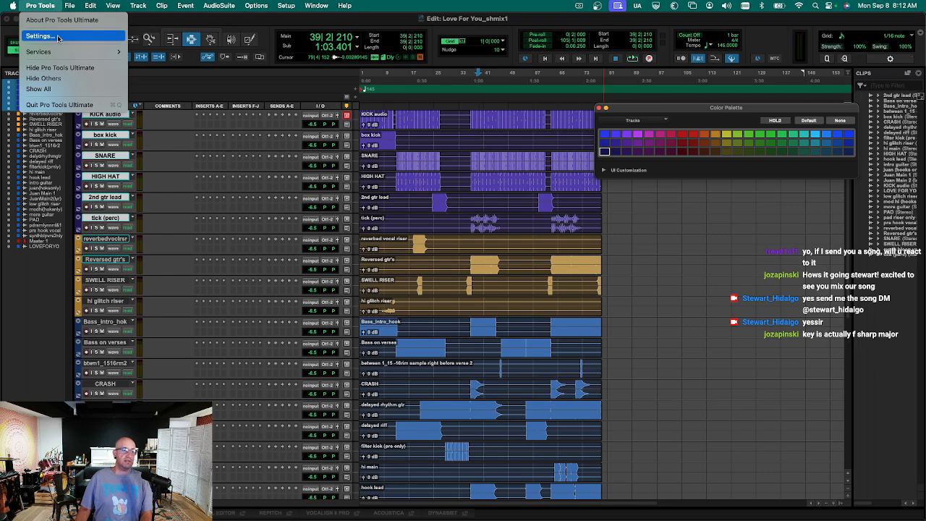
{"action": "left_click", "coordinate": [40, 35]}
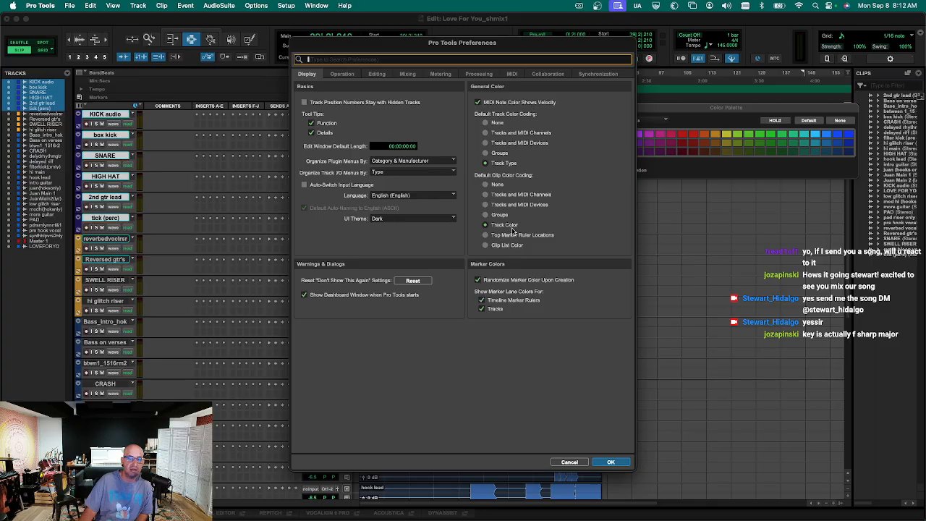
{"action": "left_click", "coordinate": [608, 463]}
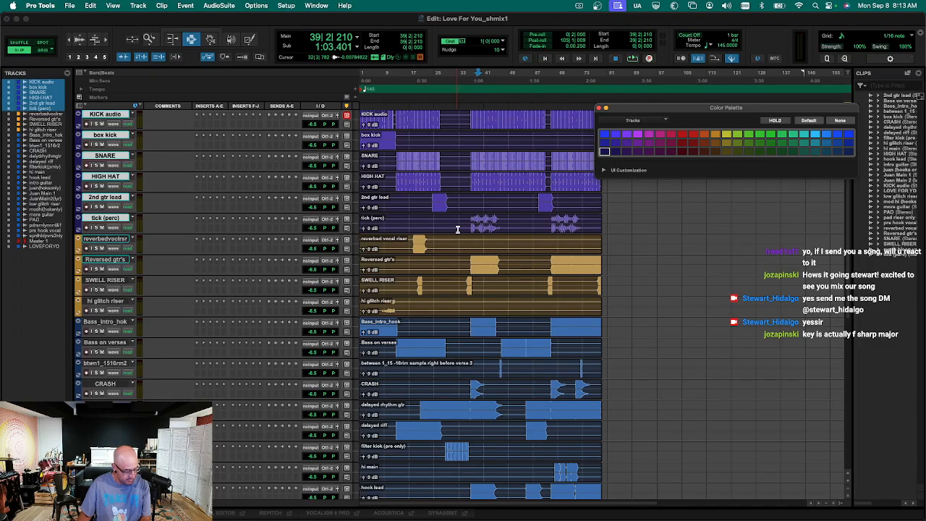
Increase the height of the Master 1 track near the end of the track list and close the color palette.
{"action": "scroll", "coordinate": [331, 311], "scroll_direction": "down", "scroll_amount": 10}
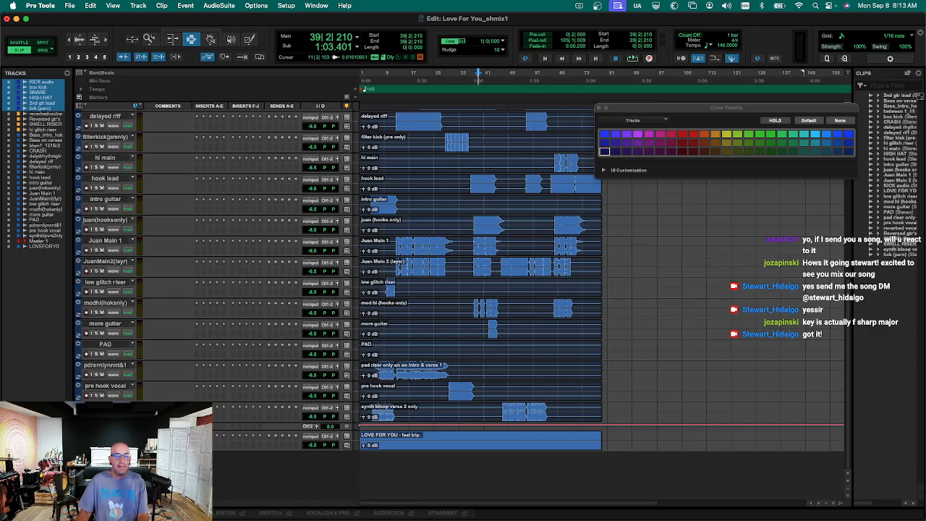
{"action": "left_click", "coordinate": [105, 427]}
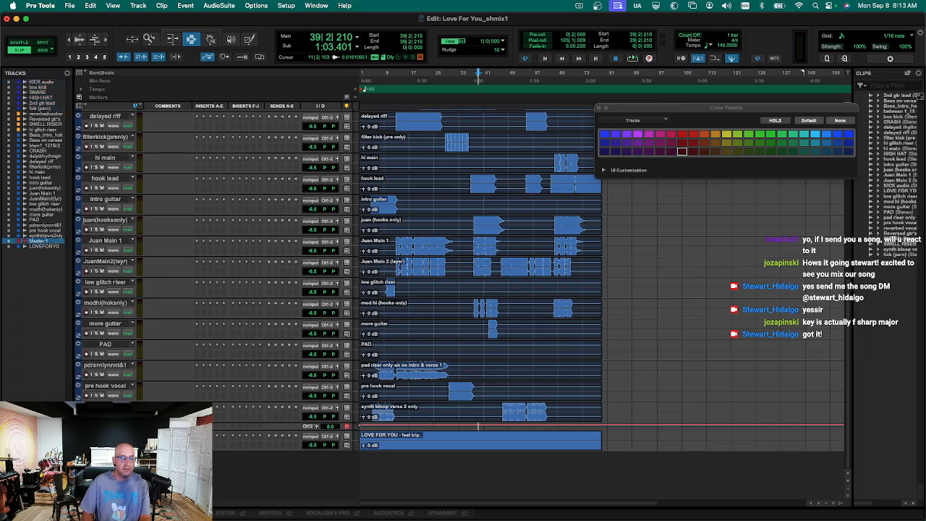
{"action": "key", "text": "ctrl+Up"}
{"action": "key", "text": "ctrl+Up"}
{"action": "key", "text": "ctrl+Up"}
{"action": "key", "text": "ctrl+Up"}
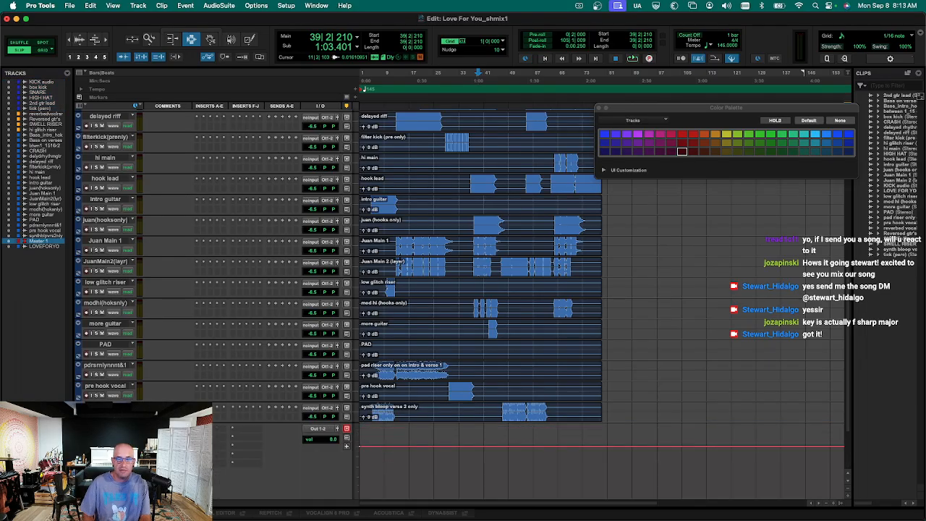
{"action": "key", "text": "super+w"}
Color the Bass_intro_hook and Bass on verses tracks green.
{"action": "scroll", "coordinate": [190, 325], "scroll_direction": "up", "scroll_amount": 5}
{"action": "scroll", "coordinate": [184, 318], "scroll_direction": "up", "scroll_amount": 5}
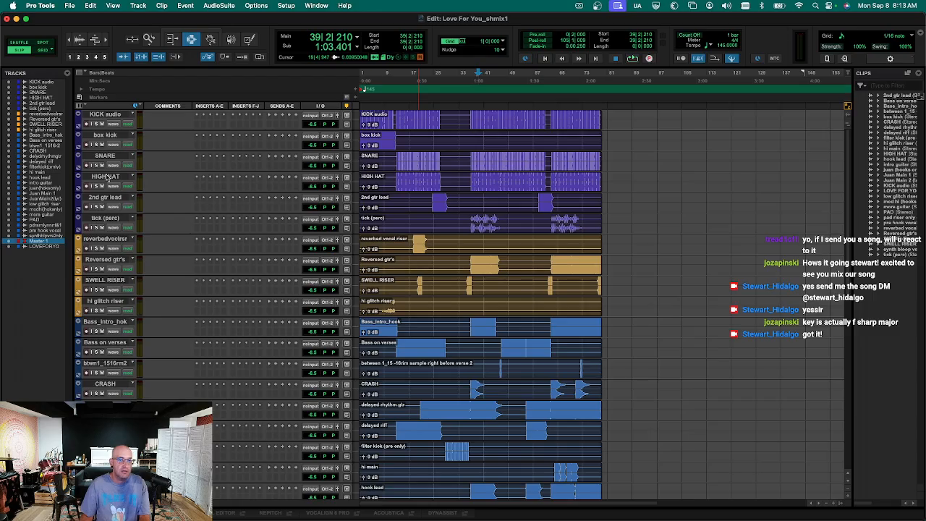
{"action": "left_click", "coordinate": [369, 327]}
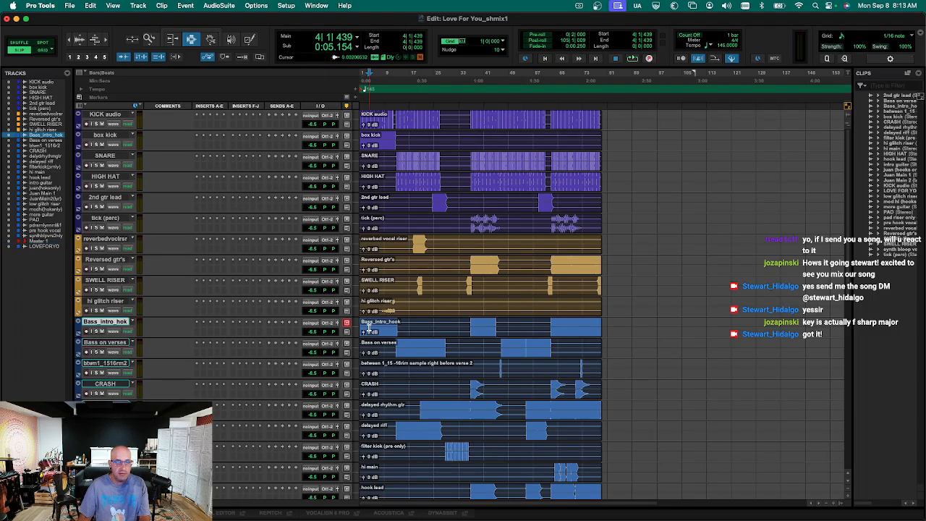
{"action": "key", "text": "alt+super+c"}
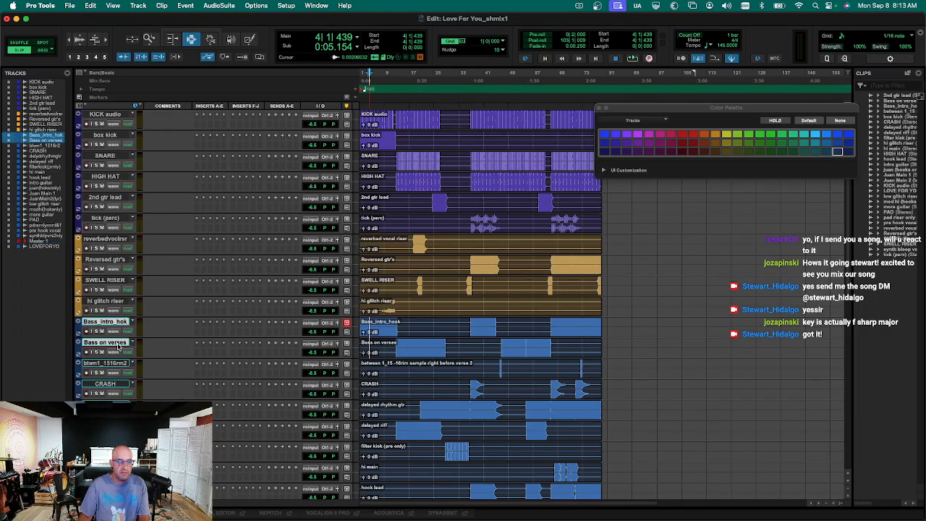
{"action": "left_click", "coordinate": [748, 142]}
{"action": "key", "text": "alt+super+c"}
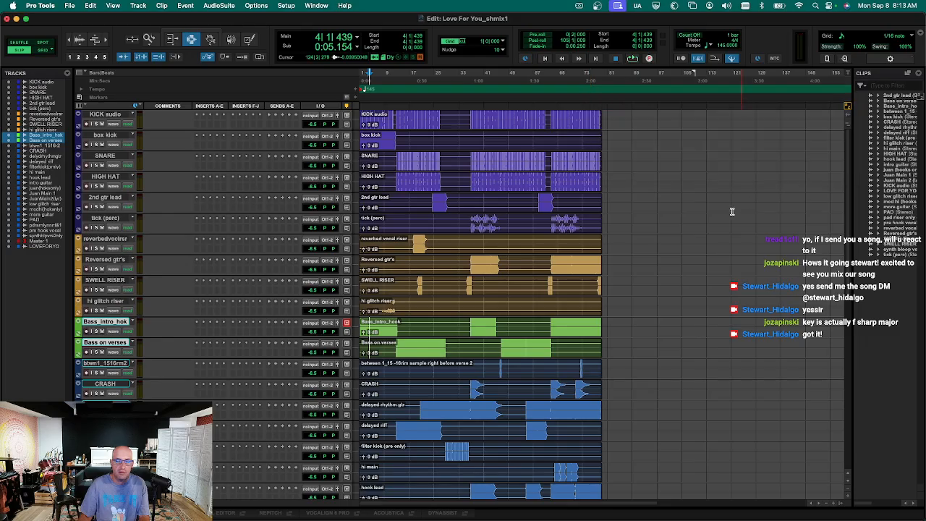
Toggle the zoom on the bass tracks and enlarge the waveforms of all tracks again.
{"action": "key", "text": "e"}
{"action": "key", "text": "e"}
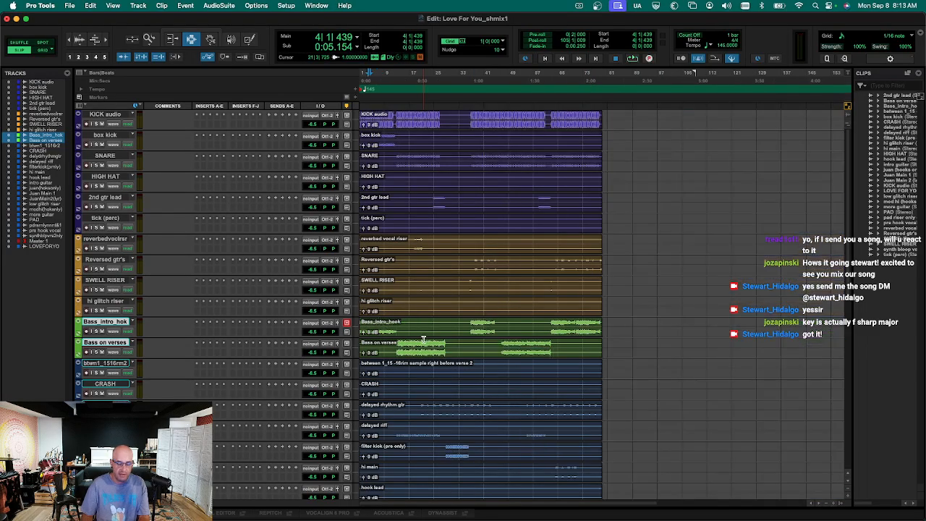
{"action": "key", "text": "alt+super+bracketright"}
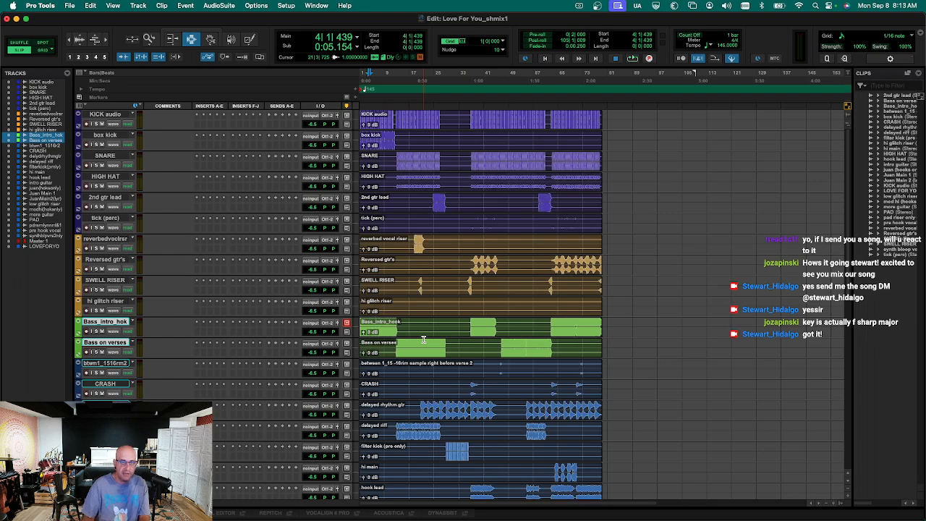
{"action": "key", "text": "alt+super+bracketright"}
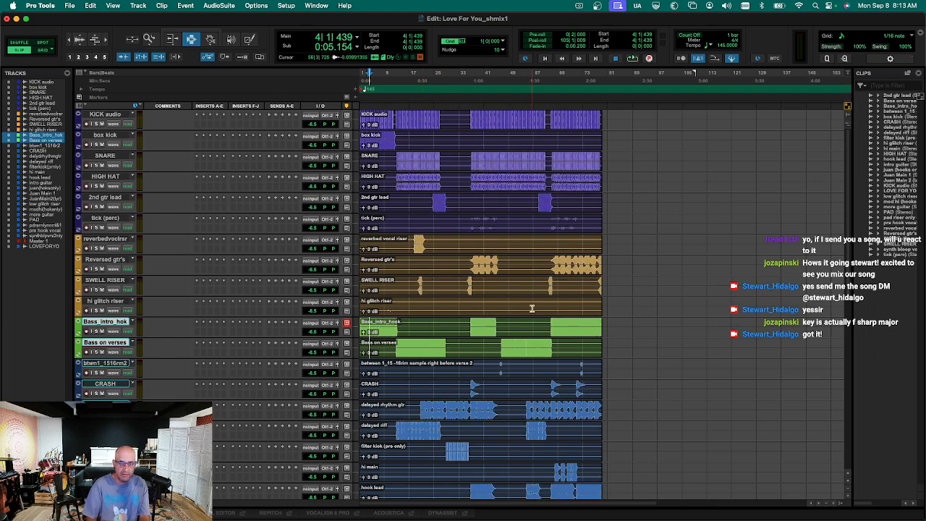
Trim the hi glitch riser clip down to its audible section, within about bars 4 to 13.
{"action": "left_click", "coordinate": [393, 303]}
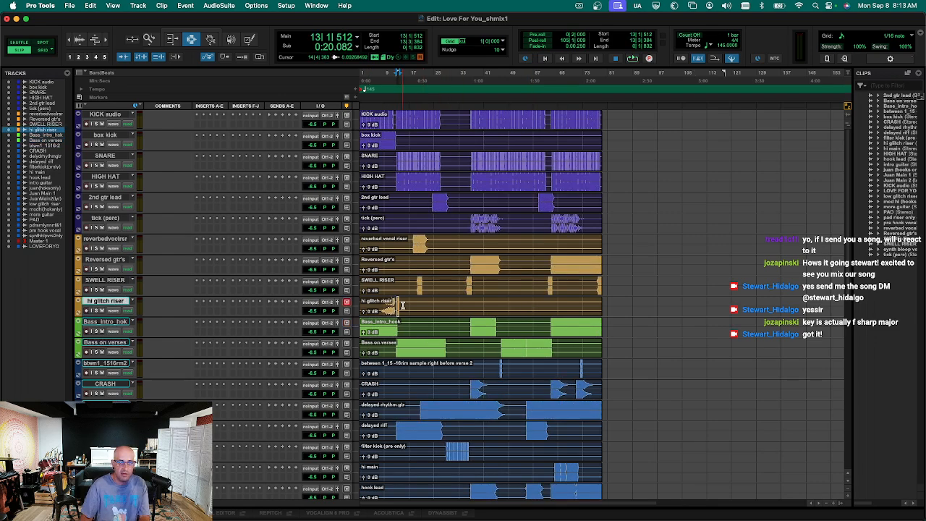
{"action": "key", "text": "super+bracketright"}
{"action": "key", "text": "super+bracketright"}
{"action": "left_click_drag", "start_coordinate": [506, 304], "coordinate": [439, 307]}
{"action": "key", "text": "super+bracketleft"}
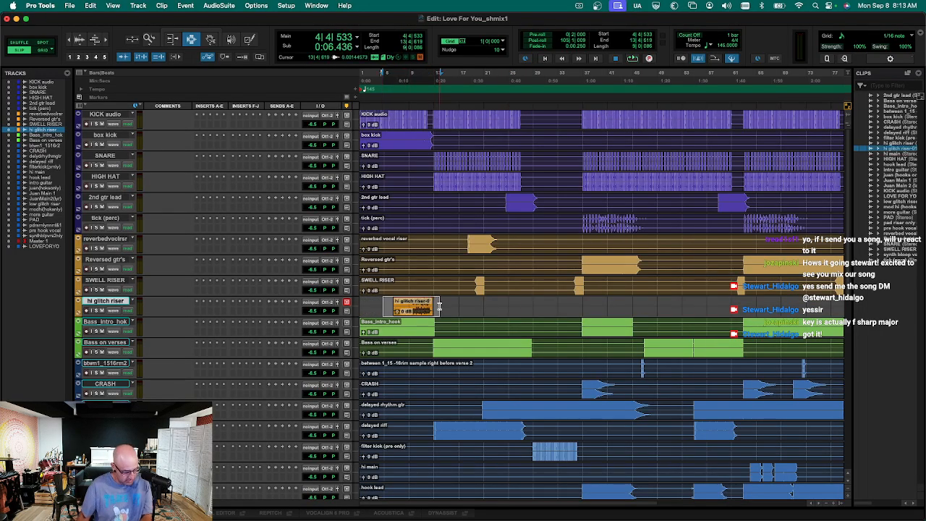
{"action": "key", "text": "super+bracketleft"}
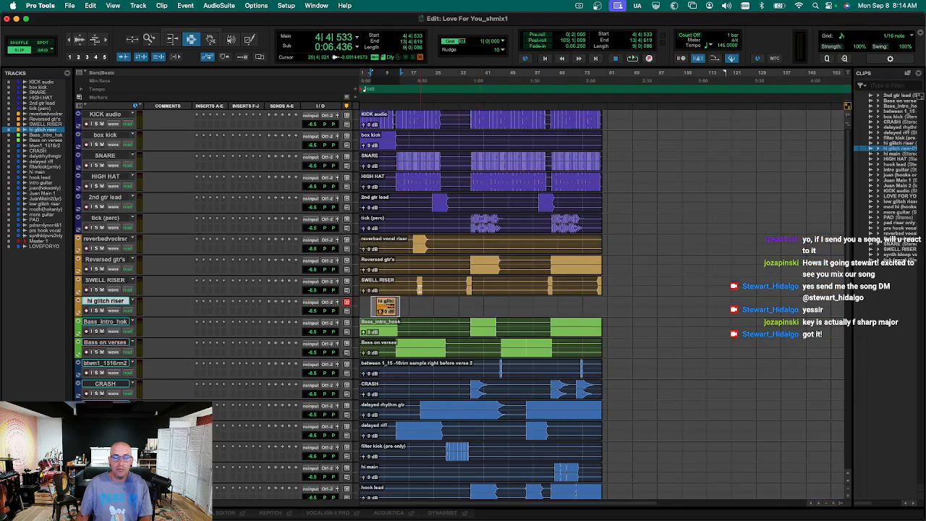
Reorder the riser tracks so SWELL RISER and hi glitch riser sit directly below reverbed vocal riser.
{"action": "left_click_drag", "start_coordinate": [110, 301], "coordinate": [111, 267]}
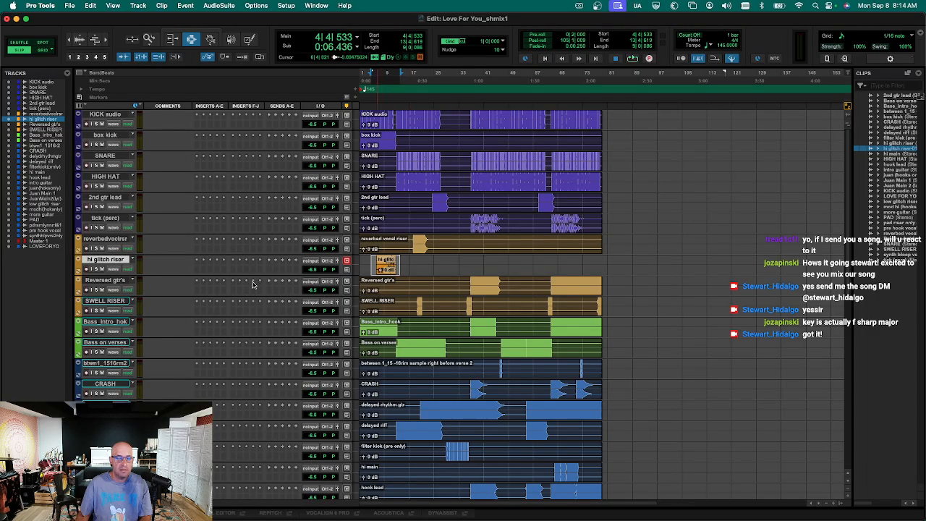
{"action": "left_click_drag", "start_coordinate": [116, 301], "coordinate": [116, 264]}
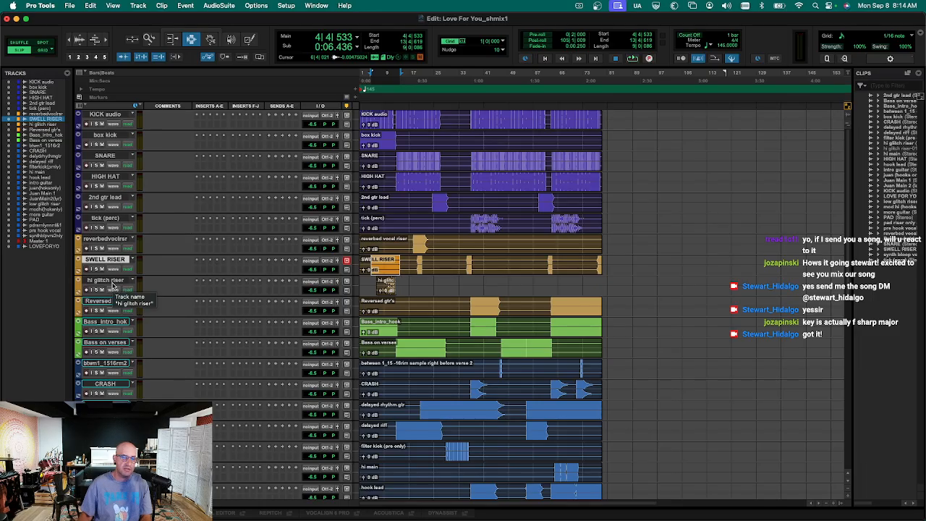
Move the hi glitch riser track above reverbed vocal riser, and trim the reverbed vocal riser clip at both ends to its audible section.
{"action": "left_click_drag", "start_coordinate": [113, 284], "coordinate": [115, 243]}
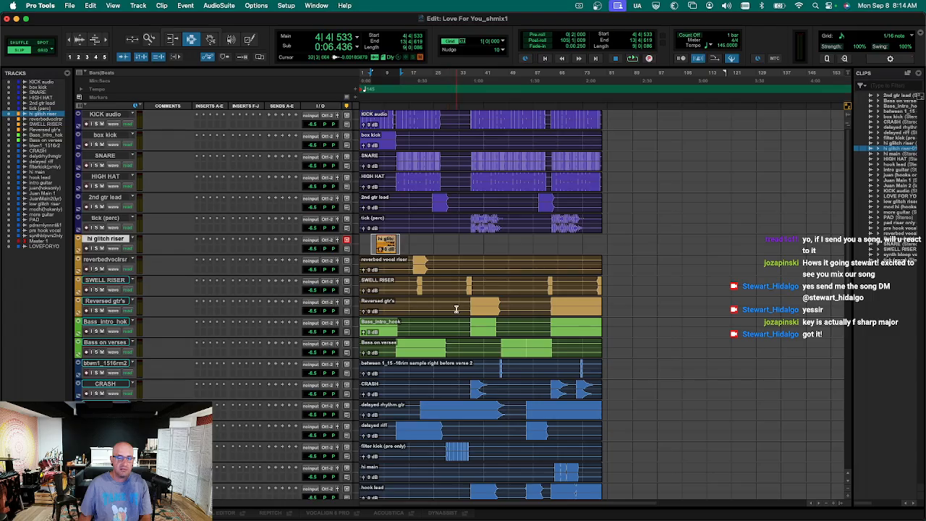
{"action": "left_click", "coordinate": [409, 269]}
{"action": "left_click", "coordinate": [432, 267]}
{"action": "key", "text": "s"}
Trim the silent beginnings off the SWELL RISER clip, up to about bar 19, and the Reversed gtr's clip, up to about bar 36.
{"action": "left_click", "coordinate": [415, 286]}
{"action": "key", "text": "a"}
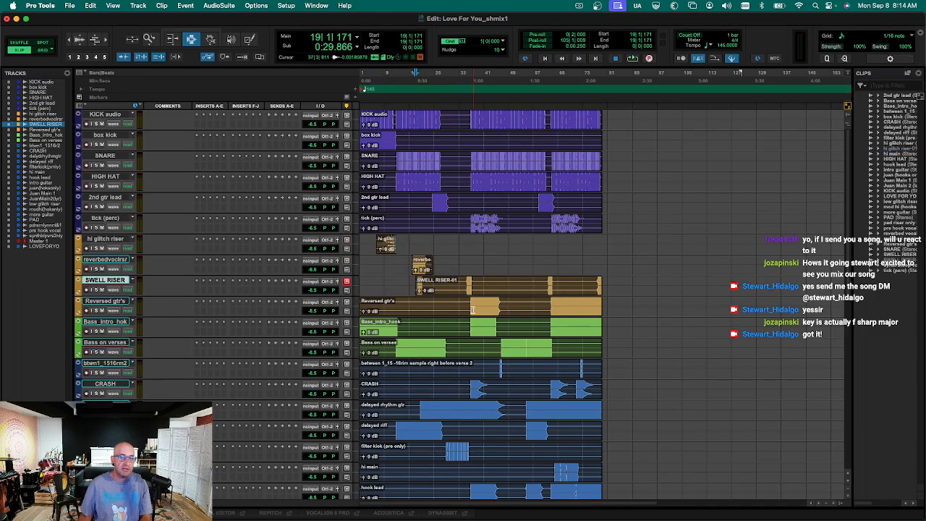
{"action": "left_click", "coordinate": [472, 309]}
{"action": "key", "text": "a"}
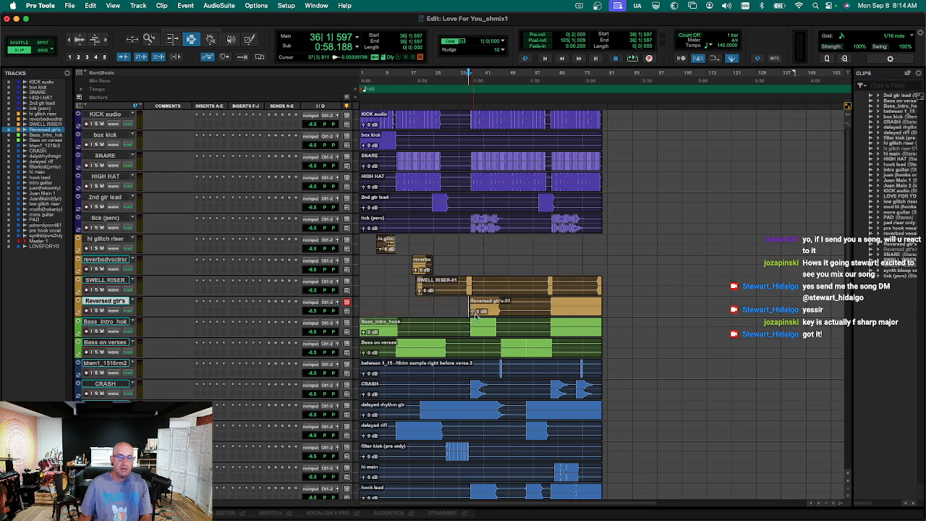
Select the SWELL RISER clip and open the Strip Silence window for it.
{"action": "key", "text": "F8"}
{"action": "left_click", "coordinate": [460, 293]}
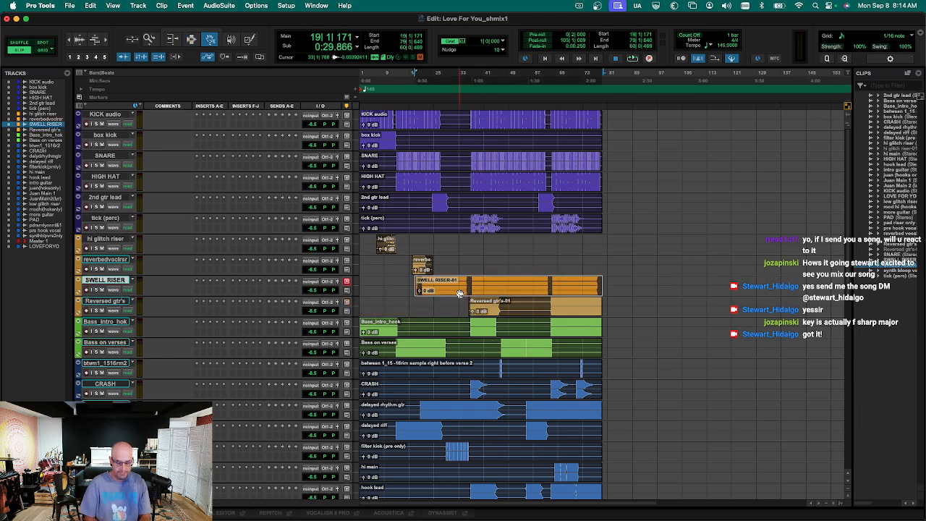
{"action": "key", "text": "super+u"}
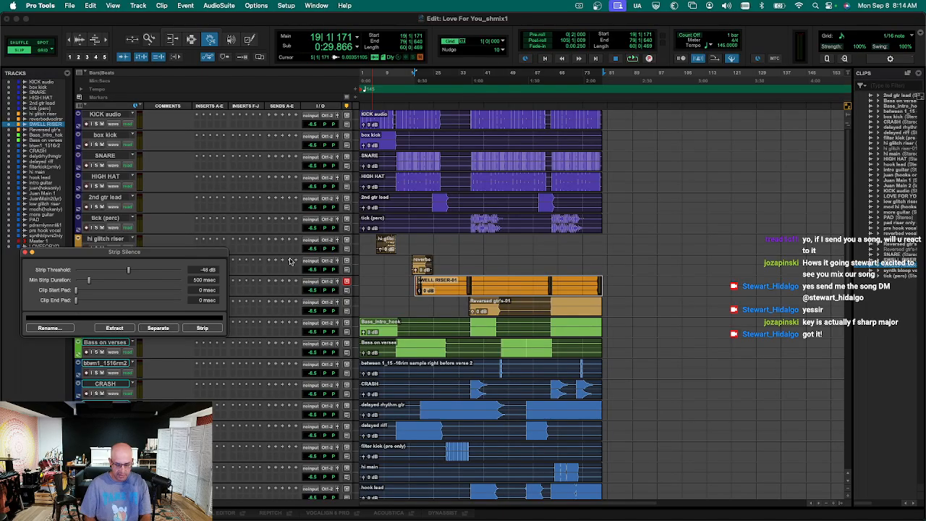
{"action": "key", "text": "super+bracketright"}
{"action": "key", "text": "super+bracketright"}
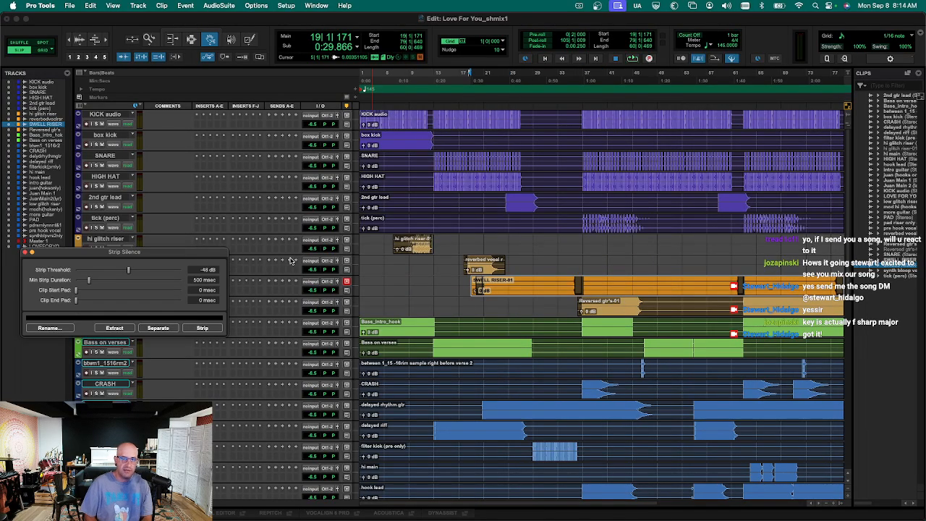
{"action": "key", "text": "super+bracketleft"}
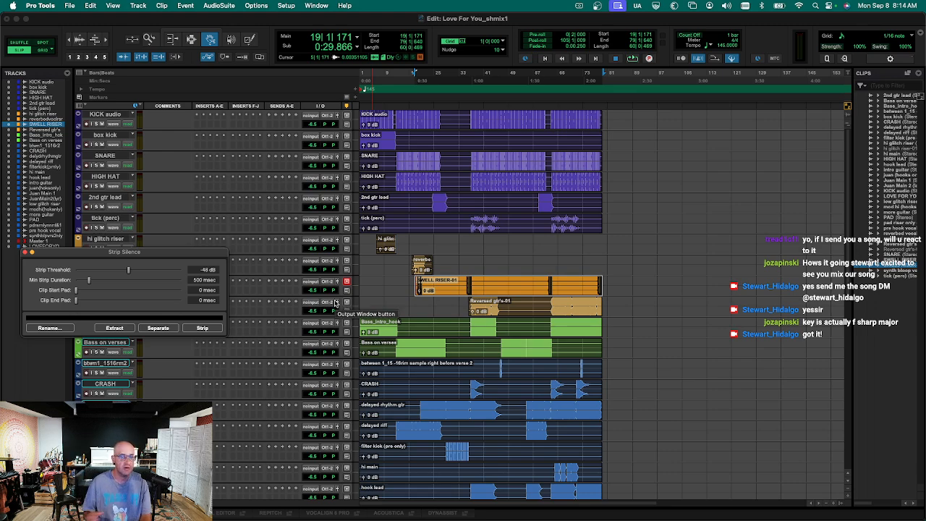
{"action": "left_click", "coordinate": [189, 42]}
{"action": "key", "text": "F9"}
{"action": "key", "text": "F8"}
{"action": "scroll", "coordinate": [460, 389], "scroll_direction": "down", "scroll_amount": 10}
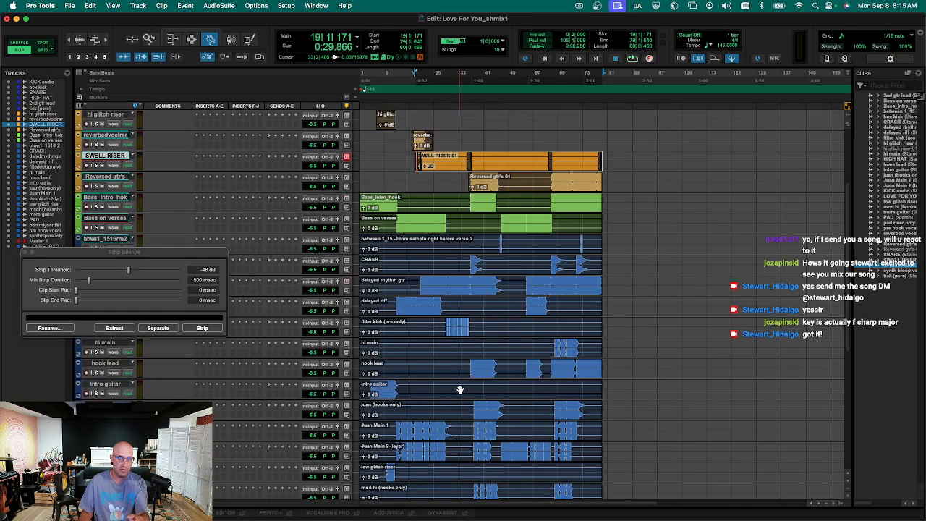
{"action": "scroll", "coordinate": [460, 389], "scroll_direction": "down", "scroll_amount": 5}
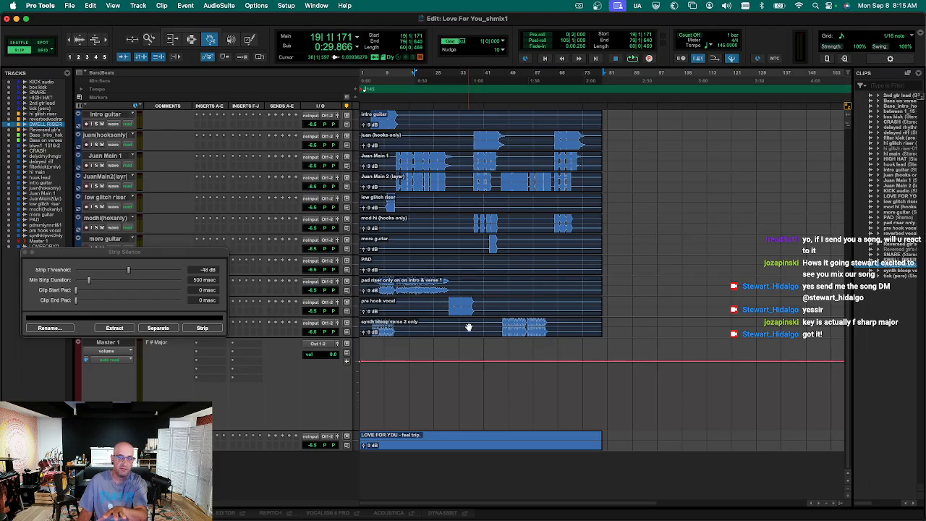
{"action": "scroll", "coordinate": [434, 326], "scroll_direction": "up", "scroll_amount": 15}
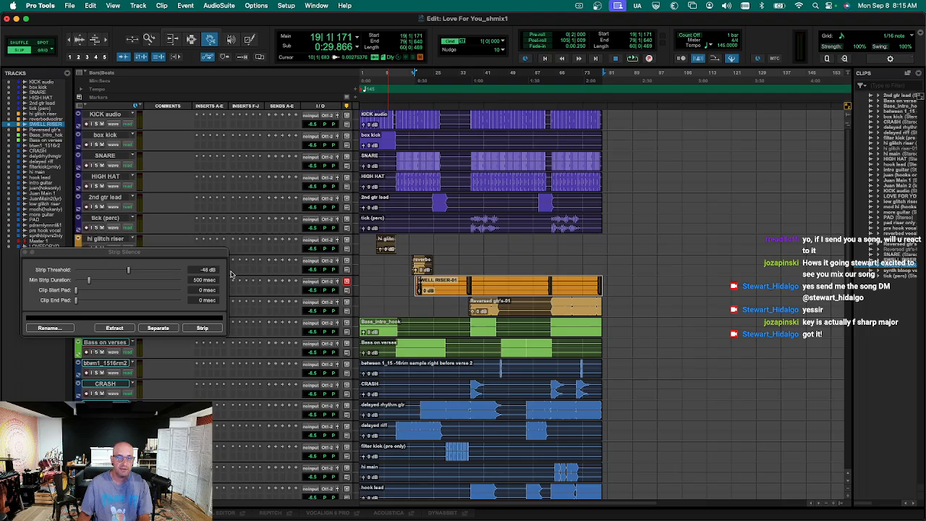
Set Strip Silence to a -54 dB threshold and a 1367 msec minimum strip duration, and enlarge the SWELL RISER track.
{"action": "key", "text": "t"}
{"action": "key", "text": "t"}
{"action": "key", "text": "r"}
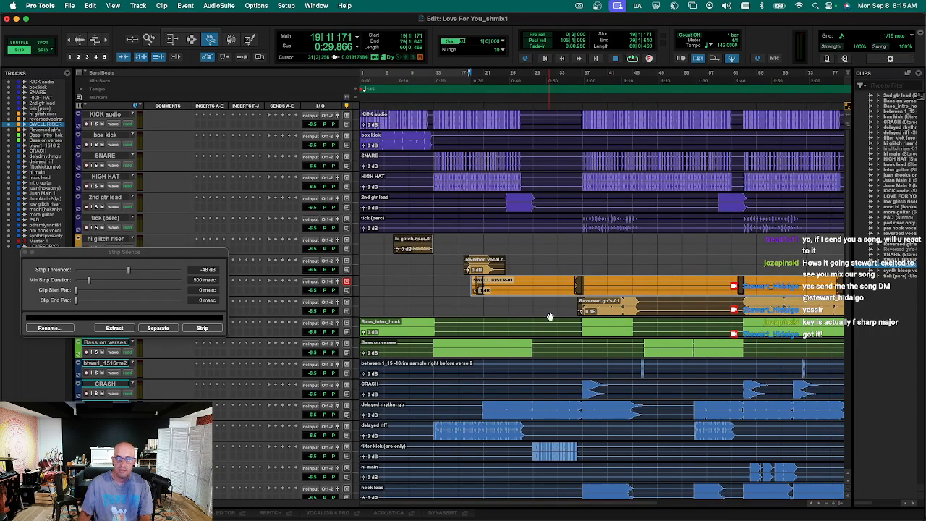
{"action": "left_click_drag", "start_coordinate": [148, 257], "coordinate": [299, 295]}
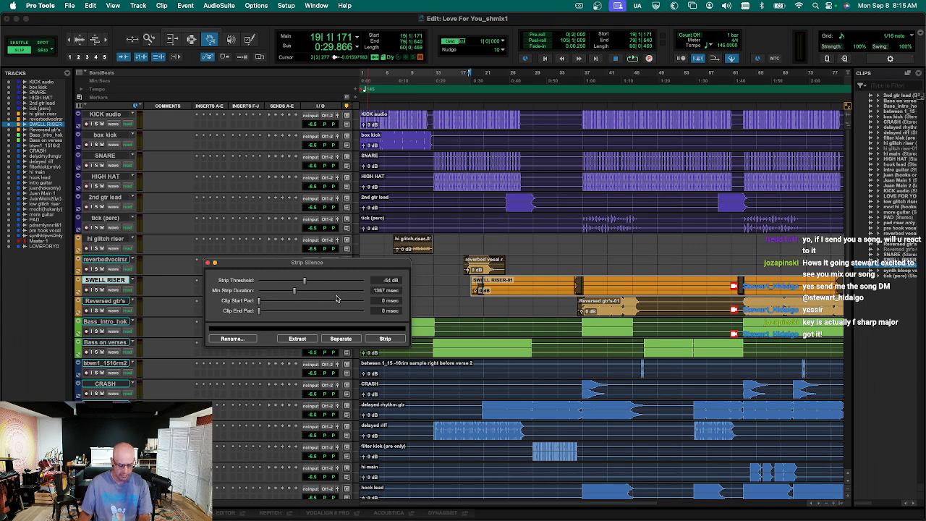
{"action": "key", "text": "super+u"}
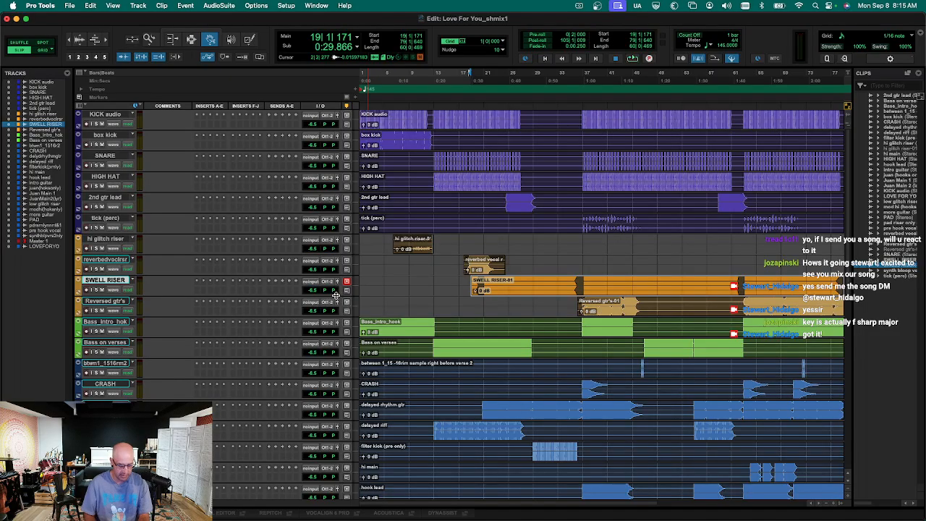
{"action": "key", "text": "super+u"}
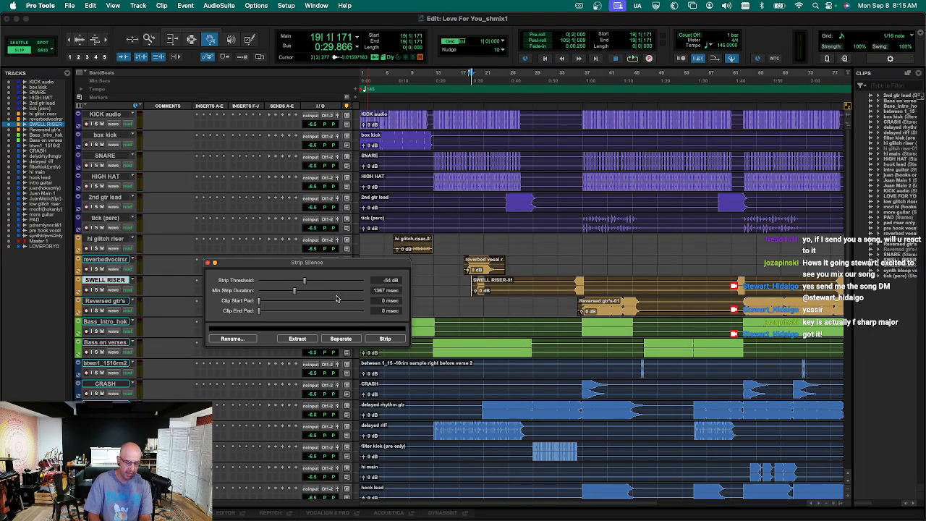
{"action": "key", "text": "e"}
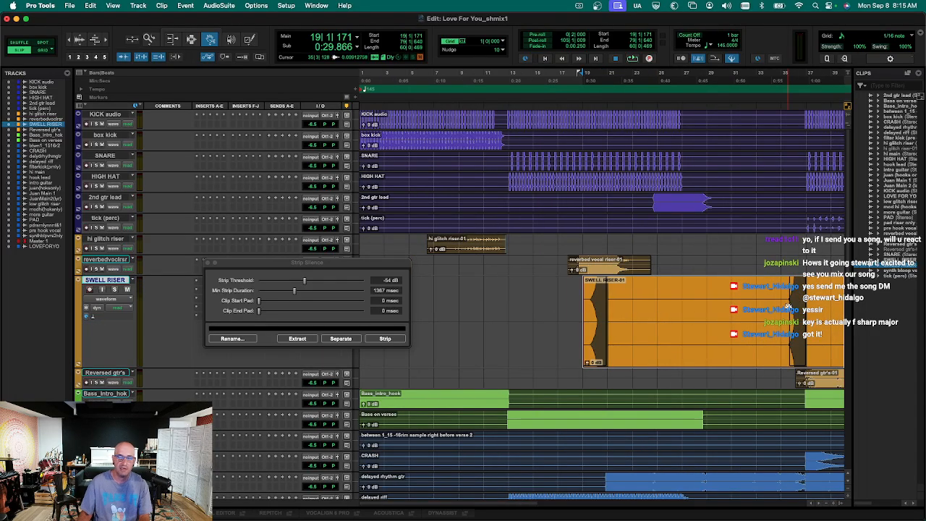
Check the SWELL RISER strip preview near bar 36, setting the strip threshold to -73 dB and the clip end pad to 424 msec.
{"action": "key", "text": "F6"}
{"action": "left_click", "coordinate": [788, 304]}
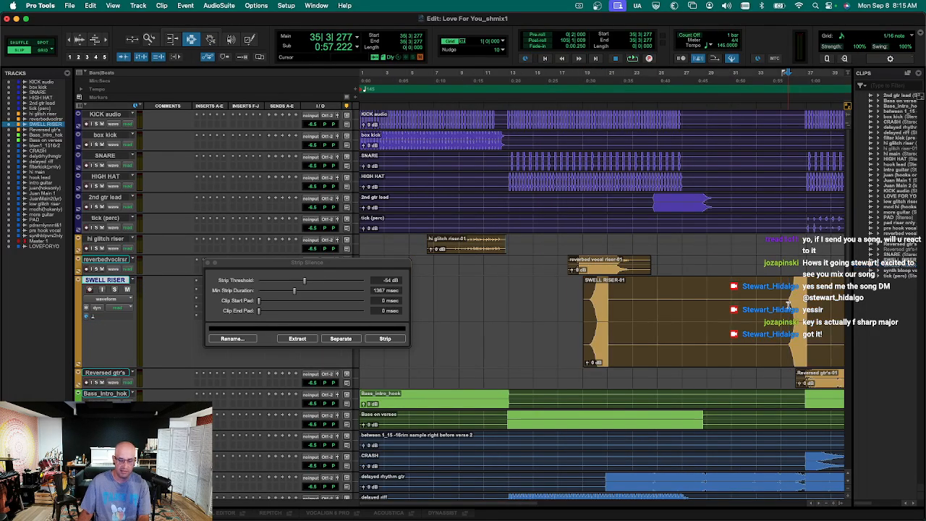
{"action": "key", "text": "t"}
{"action": "key", "text": "F8"}
{"action": "left_click", "coordinate": [615, 349]}
{"action": "left_click", "coordinate": [304, 281]}
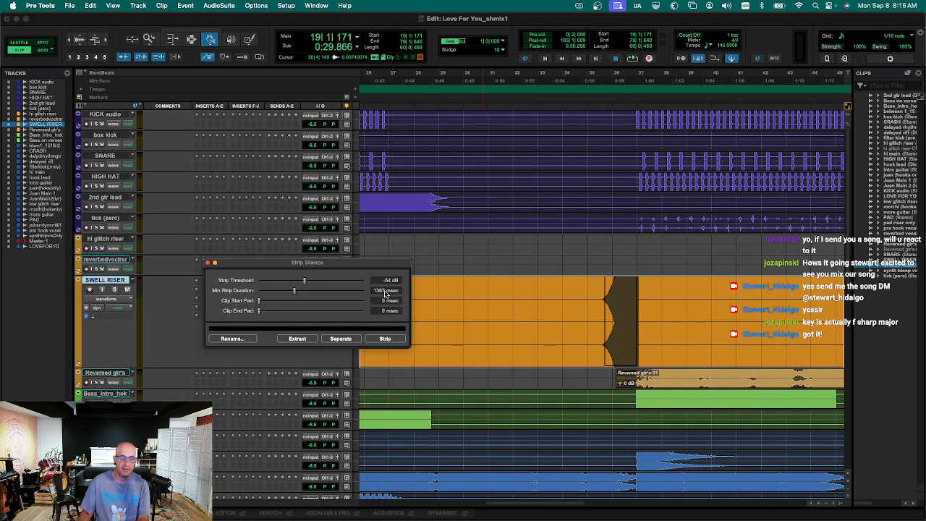
{"action": "left_click_drag", "start_coordinate": [304, 285], "coordinate": [284, 281]}
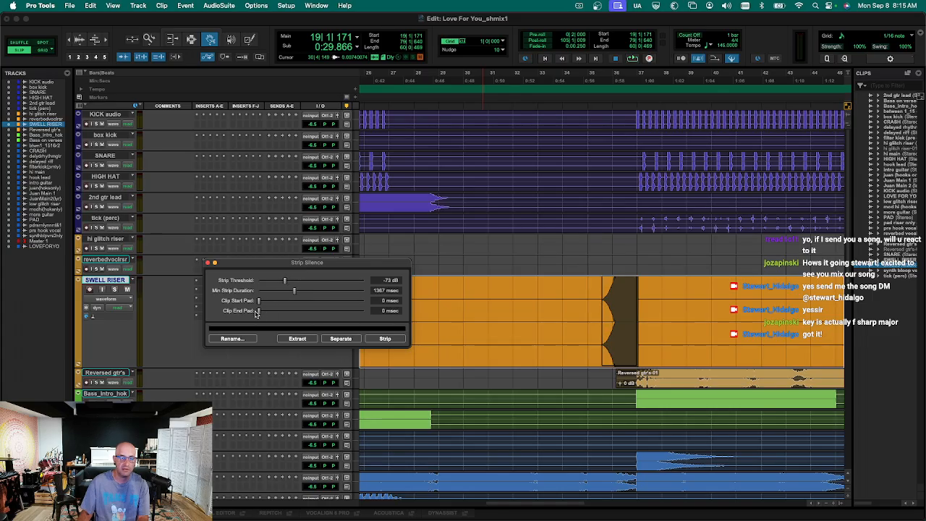
{"action": "left_click_drag", "start_coordinate": [258, 313], "coordinate": [269, 313]}
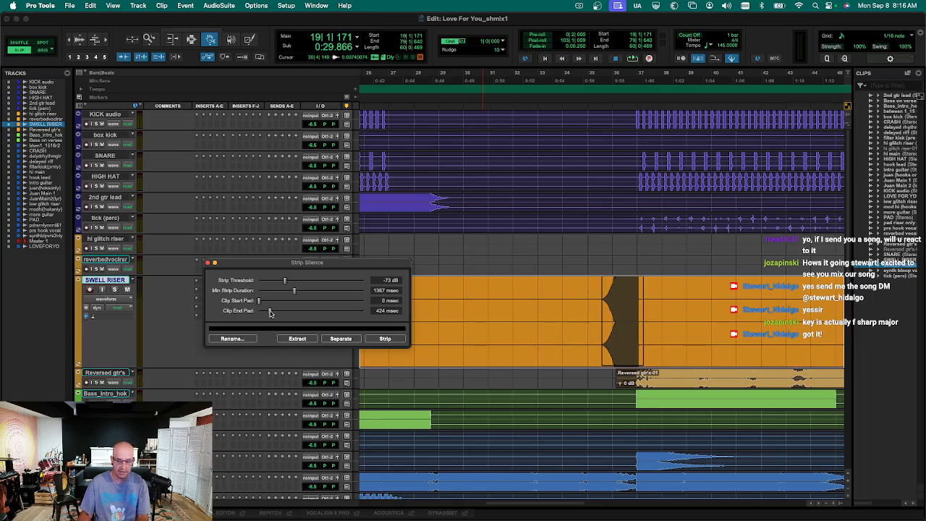
Strip the silence from the SWELL RISER clip and close the Strip Silence window.
{"action": "key", "text": "r"}
{"action": "key", "text": "r"}
{"action": "left_click", "coordinate": [386, 339]}
{"action": "key", "text": "r"}
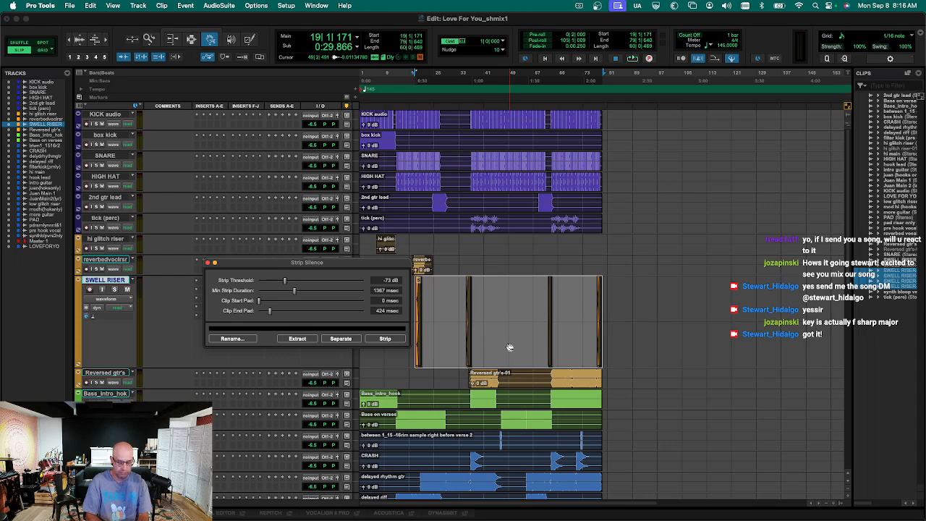
{"action": "key", "text": "super+shift+f"}
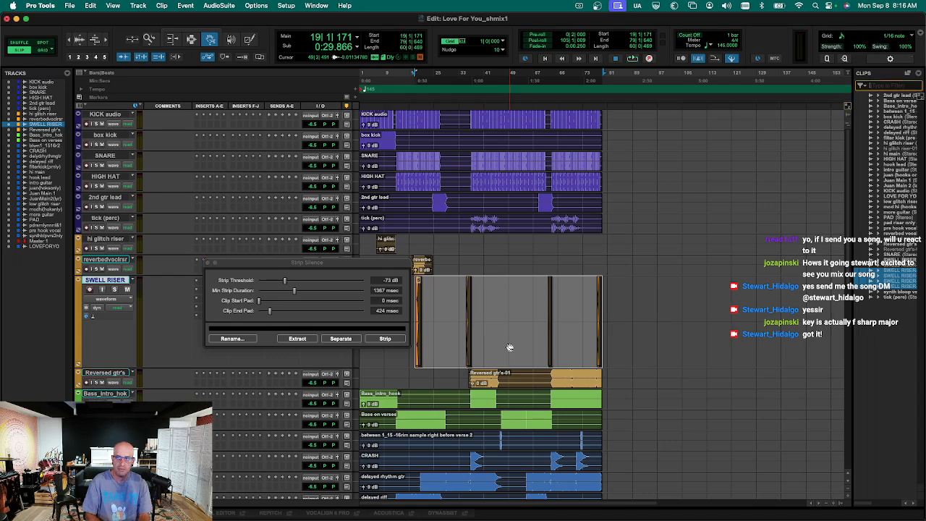
{"action": "key", "text": "super+u"}
Inspect the start and end boundaries of the first stripped SWELL RISER clip, near bar 19.
{"action": "key", "text": "t"}
{"action": "key", "text": "t"}
{"action": "key", "text": "t"}
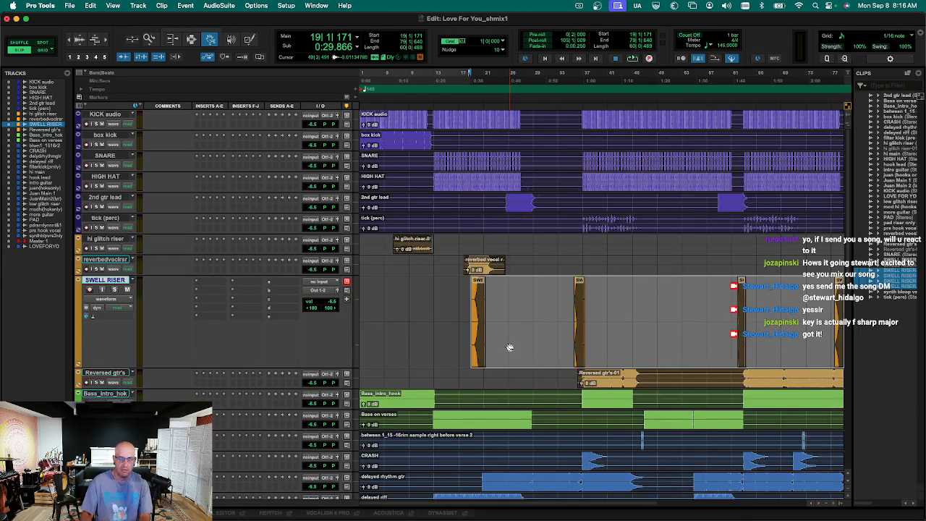
{"action": "left_click", "coordinate": [540, 335]}
{"action": "left_click", "coordinate": [617, 335]}
{"action": "key", "text": "t"}
{"action": "key", "text": "t"}
{"action": "key", "text": "t"}
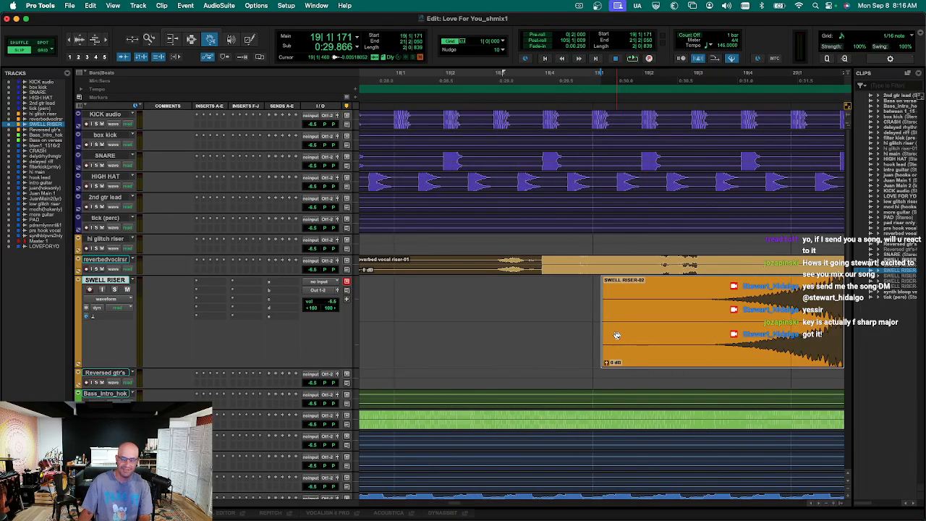
{"action": "key", "text": "r"}
{"action": "key", "text": "r"}
{"action": "key", "text": "r"}
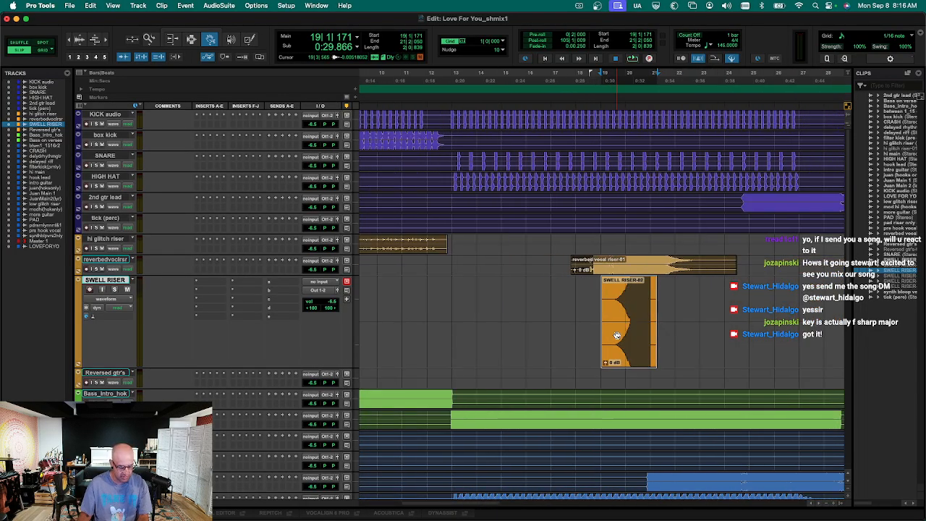
{"action": "key", "text": "r"}
{"action": "key", "text": "r"}
{"action": "key", "text": "r"}
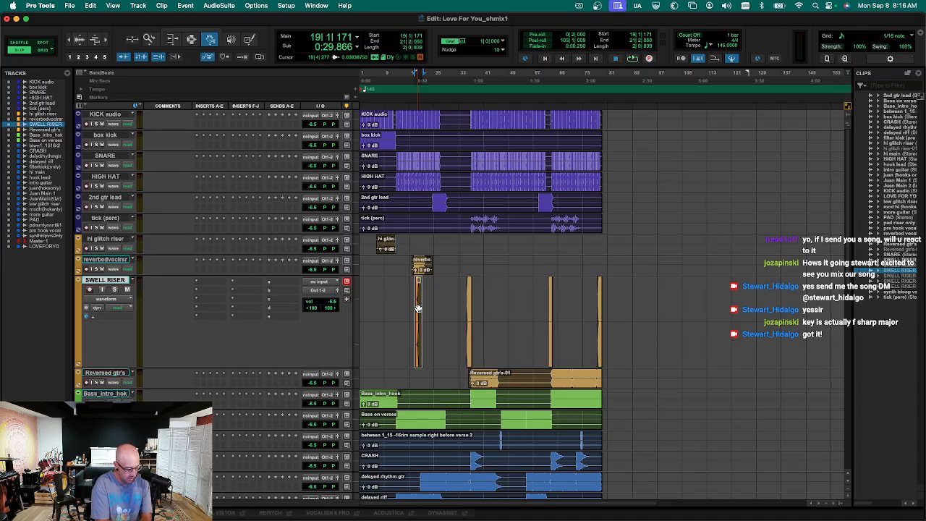
{"action": "left_click", "coordinate": [499, 382]}
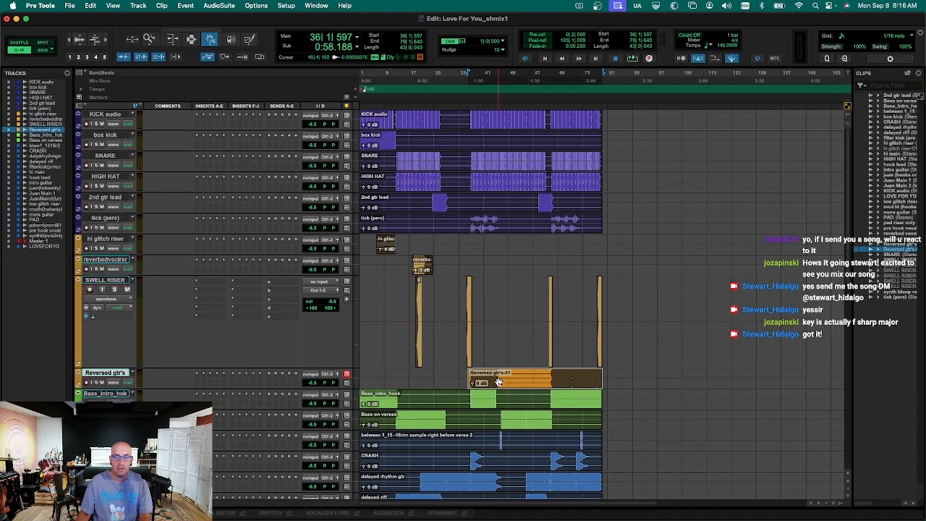
{"action": "key", "text": "super+u"}
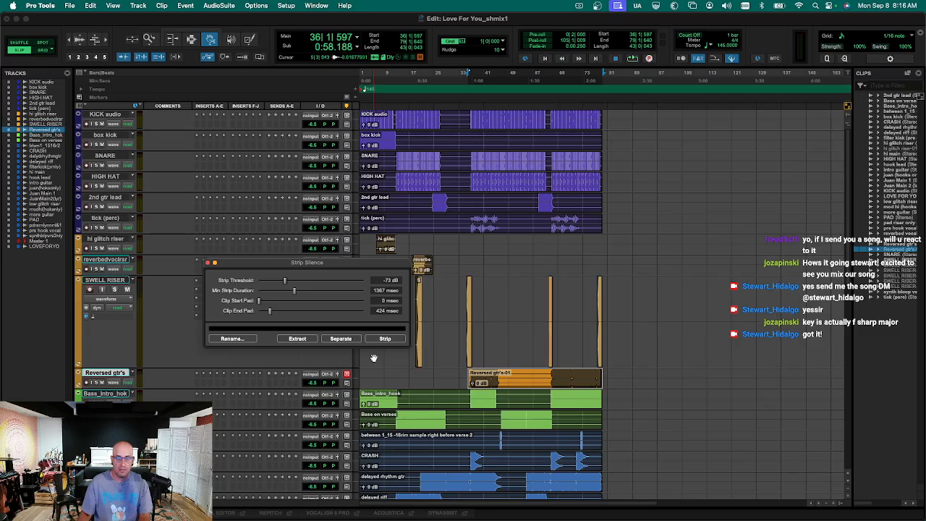
{"action": "left_click_drag", "start_coordinate": [284, 282], "coordinate": [288, 282]}
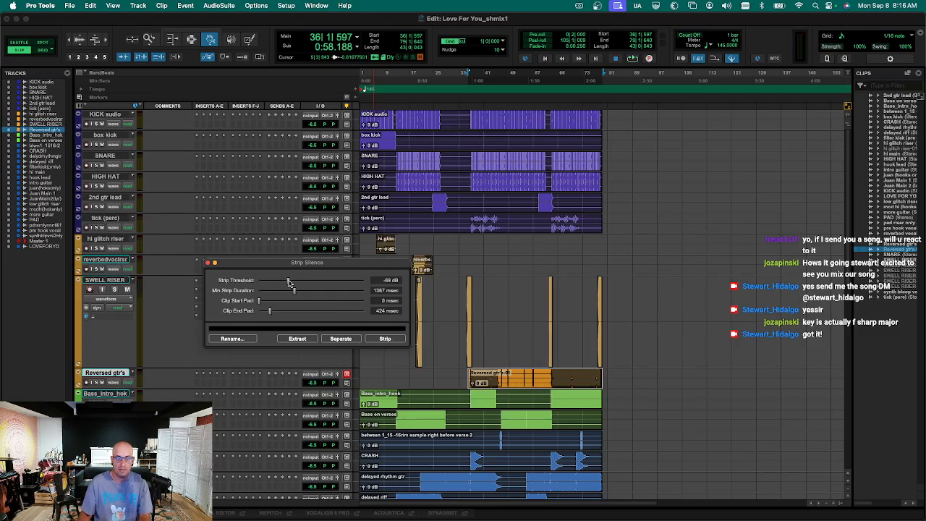
{"action": "left_click", "coordinate": [526, 382]}
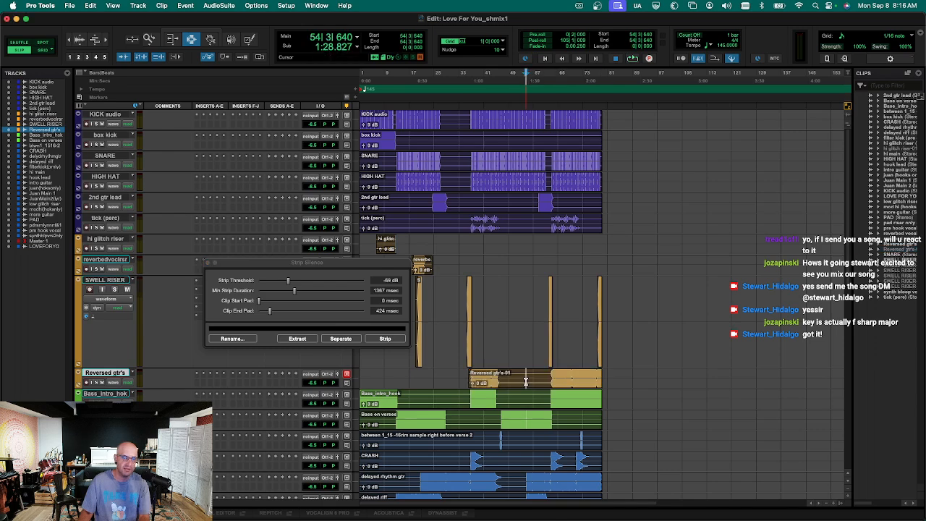
{"action": "key", "text": "super+u"}
Delete the silent middle section of the Reversed gtr's clip, from about bar 46 to bar 62.
{"action": "key", "text": "t"}
{"action": "key", "text": "t"}
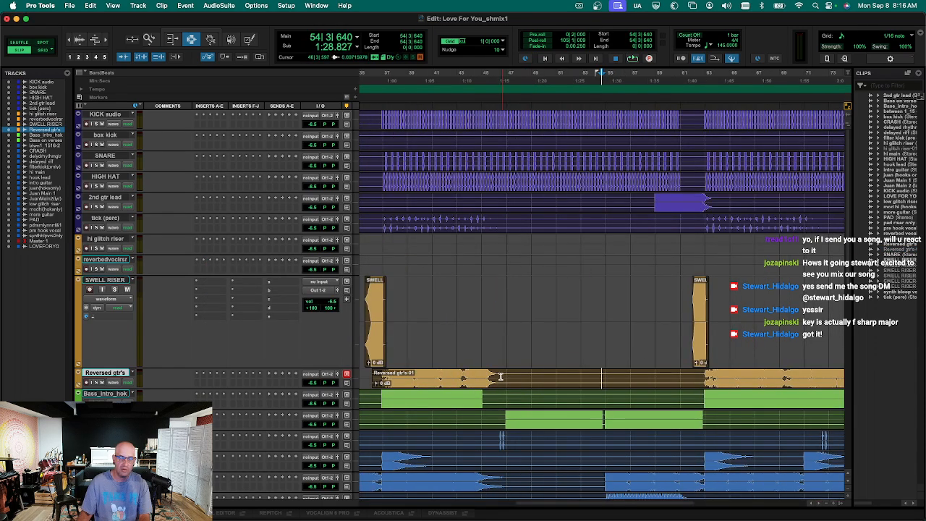
{"action": "left_click_drag", "start_coordinate": [499, 377], "coordinate": [701, 390]}
{"action": "key", "text": "Delete"}
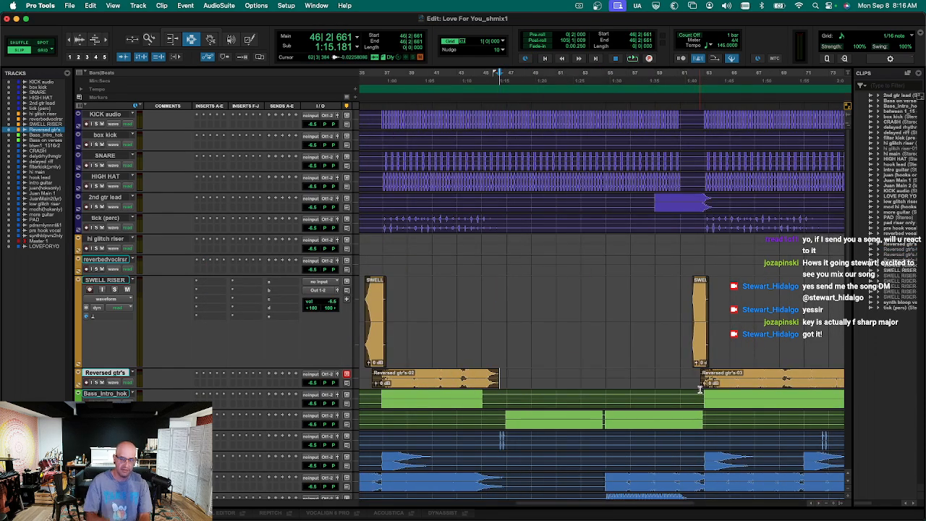
Check the boundaries of the remaining Reversed gtr's clips, from about bar 36 to the end of the song.
{"action": "key", "text": "r"}
{"action": "key", "text": "r"}
{"action": "key", "text": "t"}
{"action": "key", "text": "t"}
{"action": "key", "text": "t"}
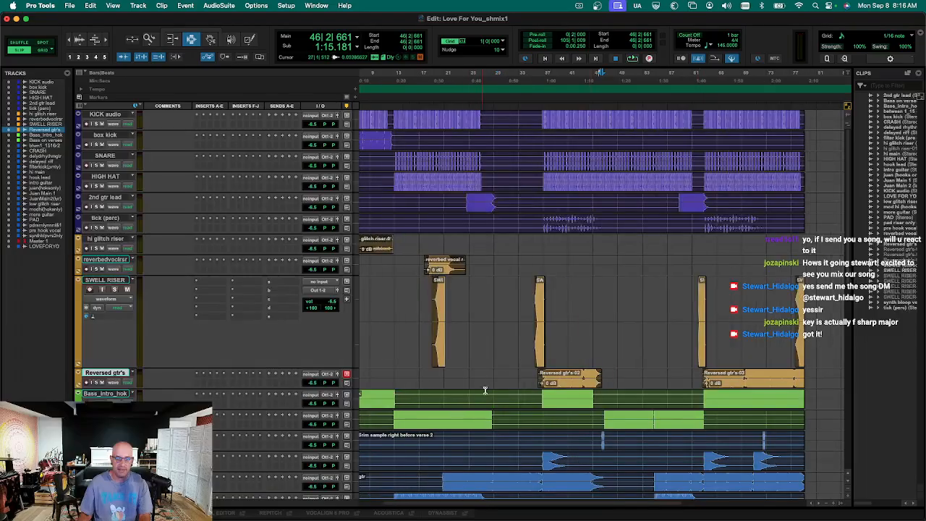
{"action": "key", "text": "r"}
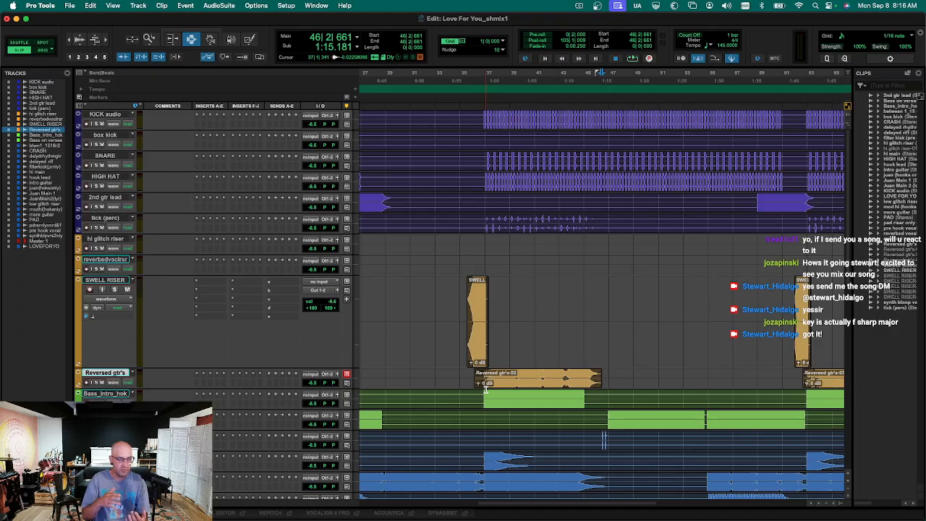
{"action": "left_click", "coordinate": [481, 376]}
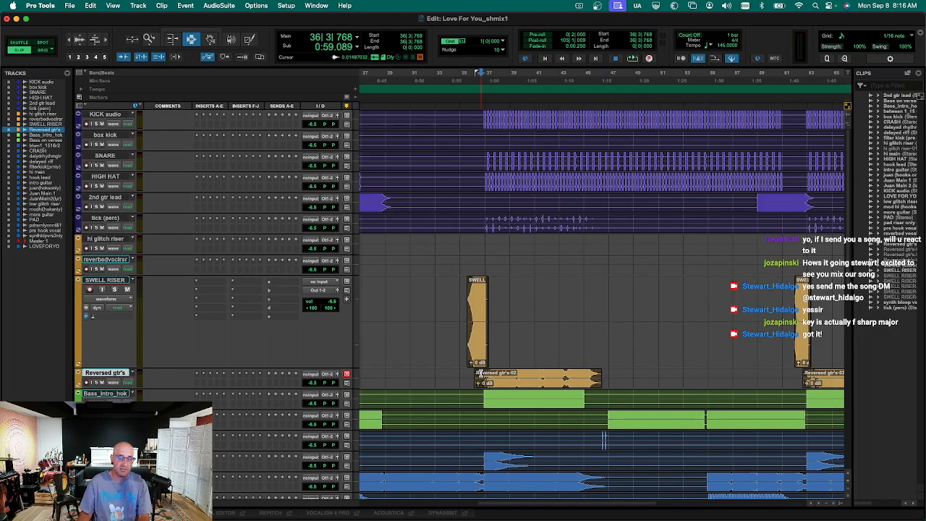
{"action": "key", "text": "r"}
{"action": "left_click_drag", "start_coordinate": [825, 377], "coordinate": [510, 377]}
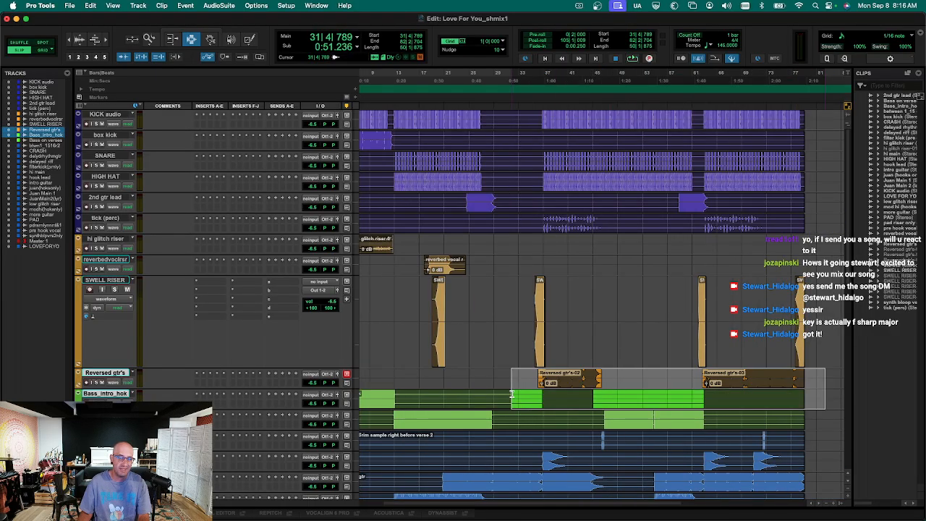
{"action": "key", "text": "r"}
Strip the silence from the Bass_intro_hook clip with the clip end pad set to 584 msec.
{"action": "left_click", "coordinate": [431, 400]}
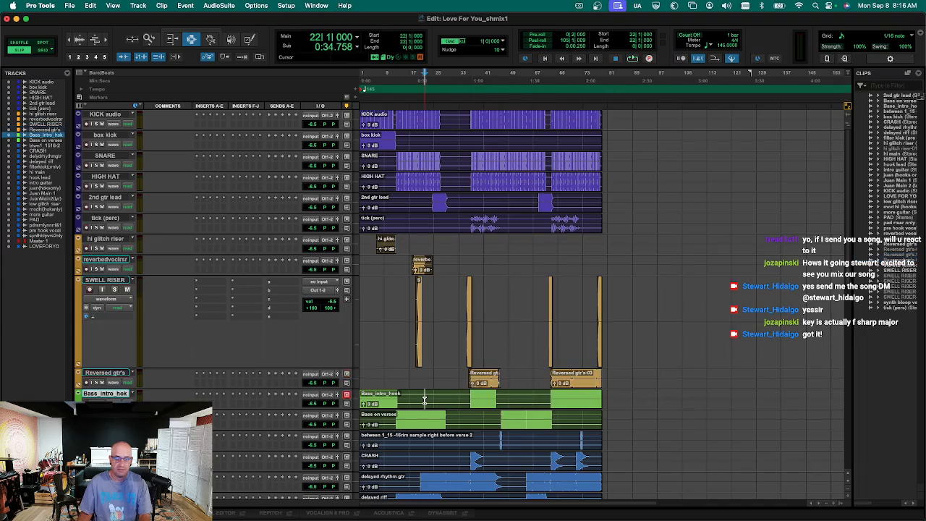
{"action": "double_click", "coordinate": [426, 402]}
{"action": "key", "text": "super+u"}
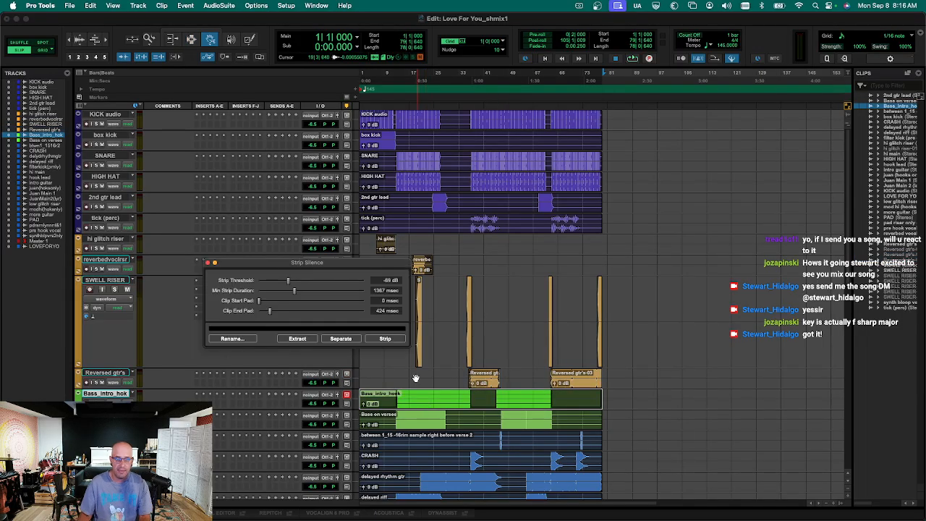
{"action": "left_click_drag", "start_coordinate": [272, 312], "coordinate": [274, 312]}
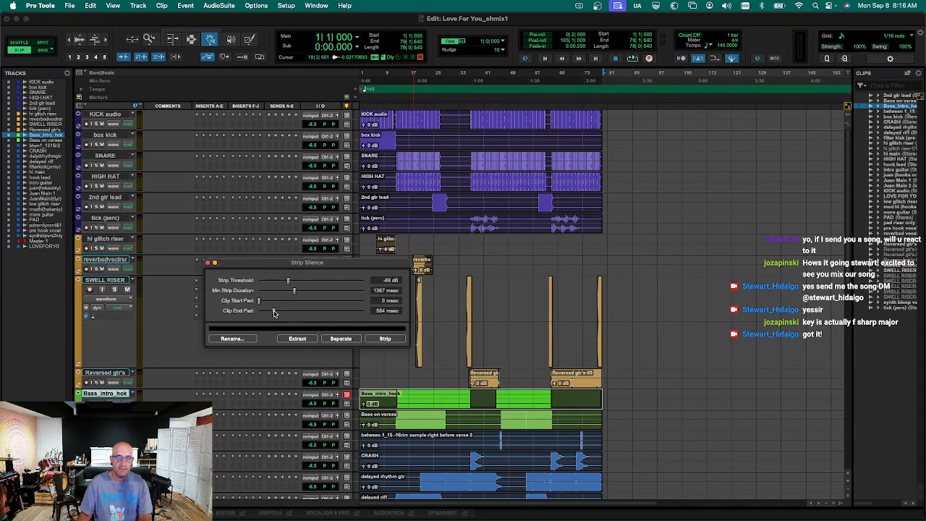
{"action": "left_click", "coordinate": [376, 338]}
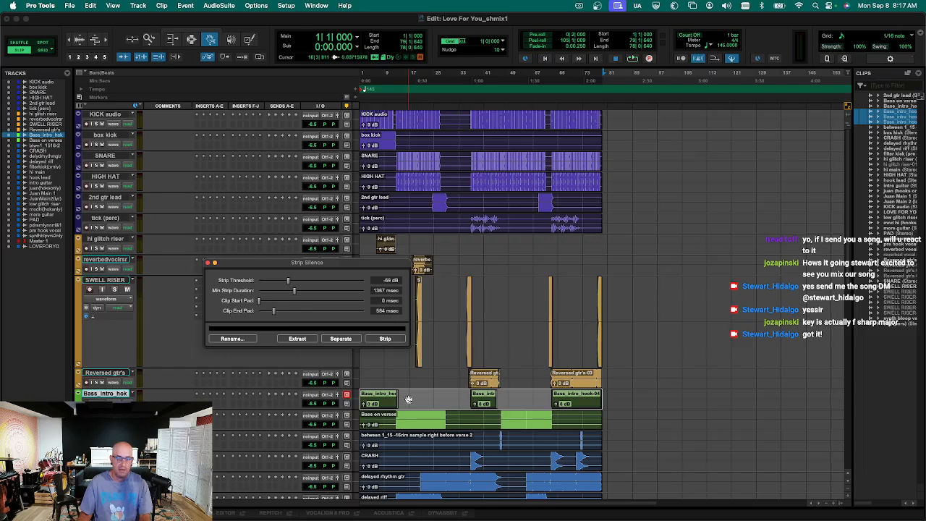
Strip the silence from the Bass on verses clip with the same settings and close the Strip Silence window.
{"action": "key", "text": "semicolon"}
{"action": "left_click", "coordinate": [378, 339]}
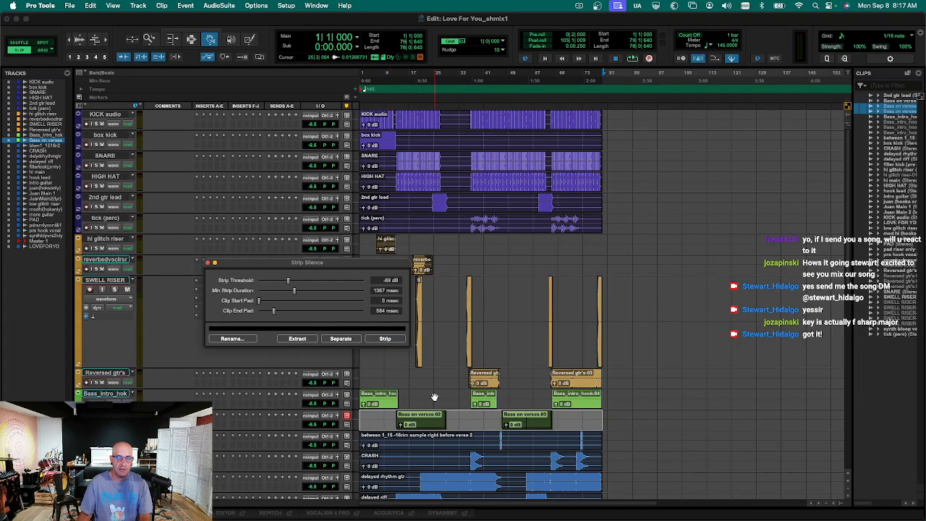
{"action": "key", "text": "super+u"}
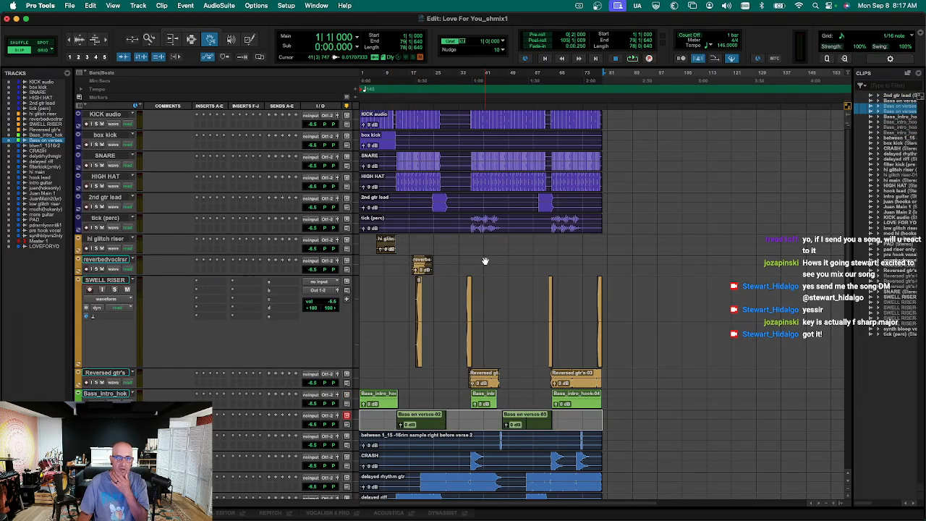
Strip the silence from the tick (perc) clip and close the Strip Silence window.
{"action": "left_click", "coordinate": [484, 227]}
{"action": "key", "text": "super+u"}
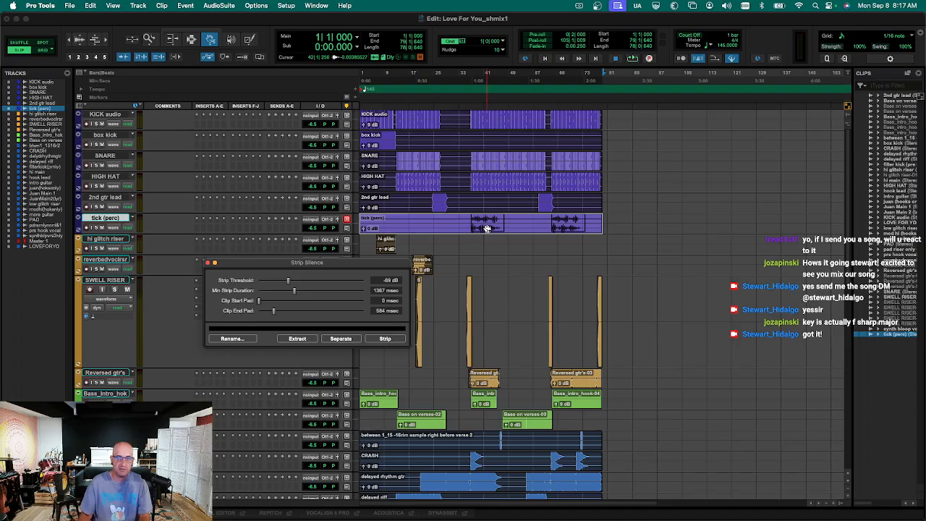
{"action": "left_click", "coordinate": [386, 338]}
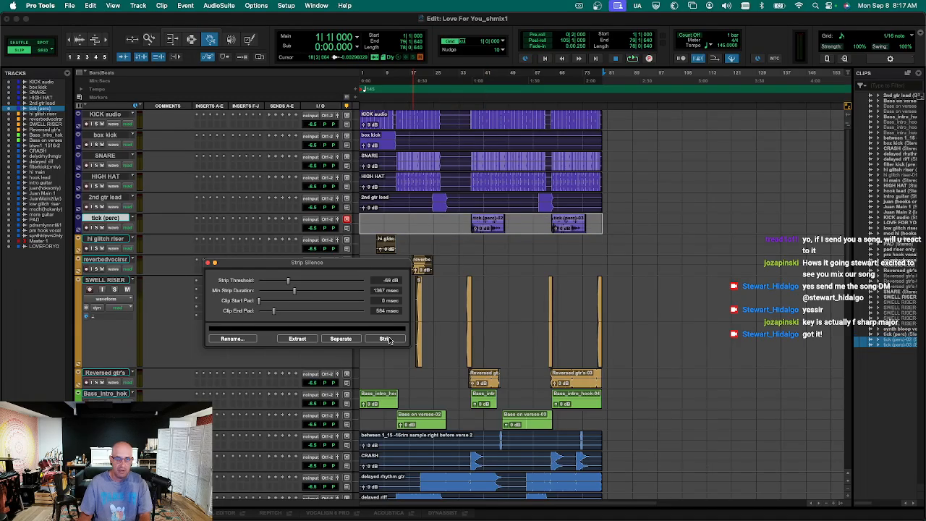
{"action": "left_click", "coordinate": [214, 262]}
Strip the silence from the 2nd gtr lead clip.
{"action": "left_click", "coordinate": [437, 209]}
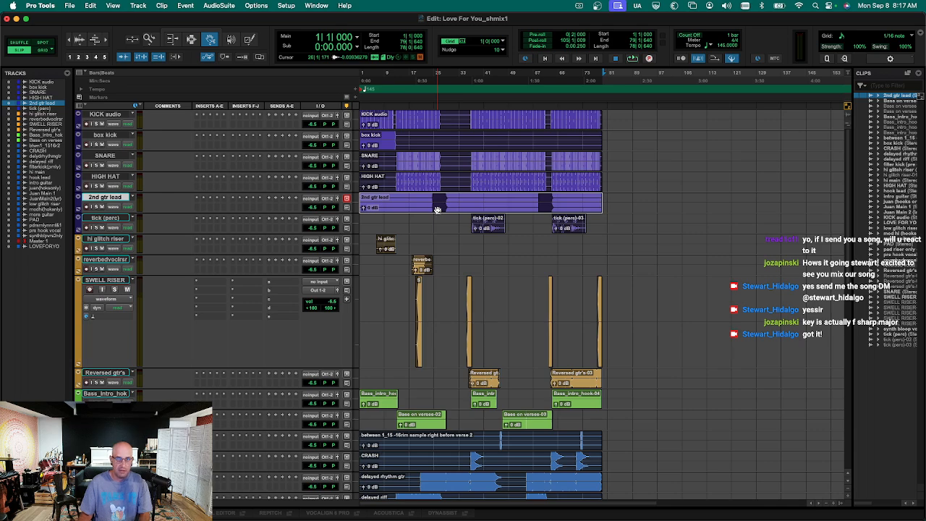
{"action": "key", "text": "super+u"}
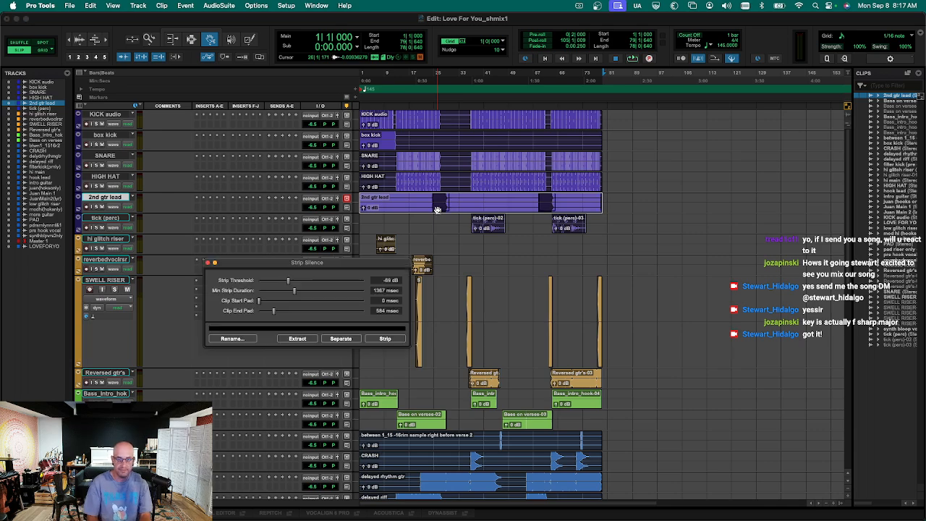
{"action": "left_click", "coordinate": [385, 338]}
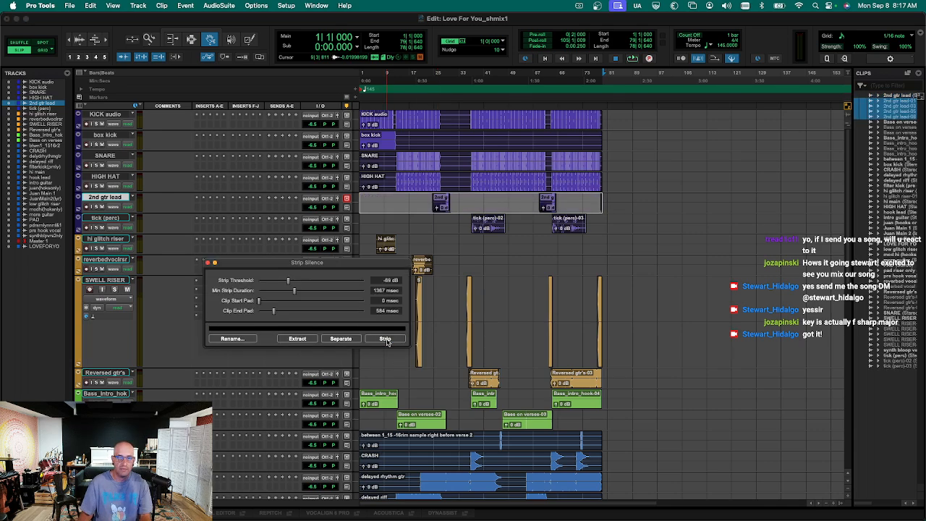
Strip the silence from the SNARE and HIGH HAT clips together.
{"action": "left_click", "coordinate": [398, 187]}
{"action": "left_click", "coordinate": [403, 156], "text": "shift"}
{"action": "left_click", "coordinate": [396, 341]}
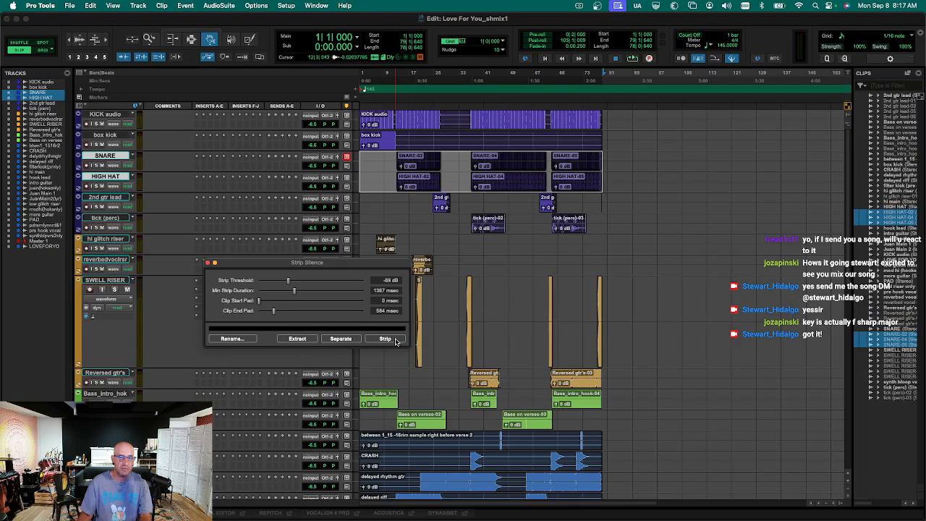
Strip the silence from the box kick and KICK audio clips, and close the Strip Silence window.
{"action": "left_click", "coordinate": [465, 138]}
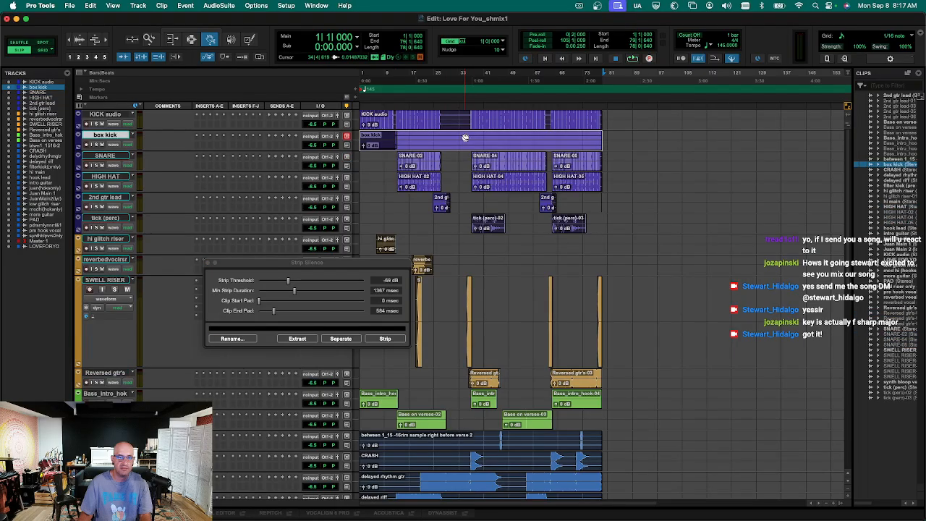
{"action": "left_click", "coordinate": [391, 339]}
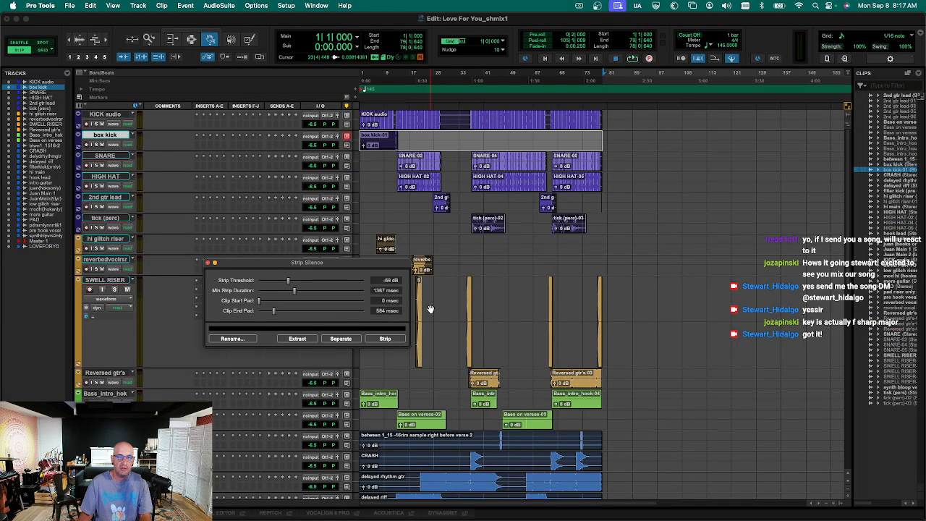
{"action": "left_click", "coordinate": [574, 190], "text": "shift"}
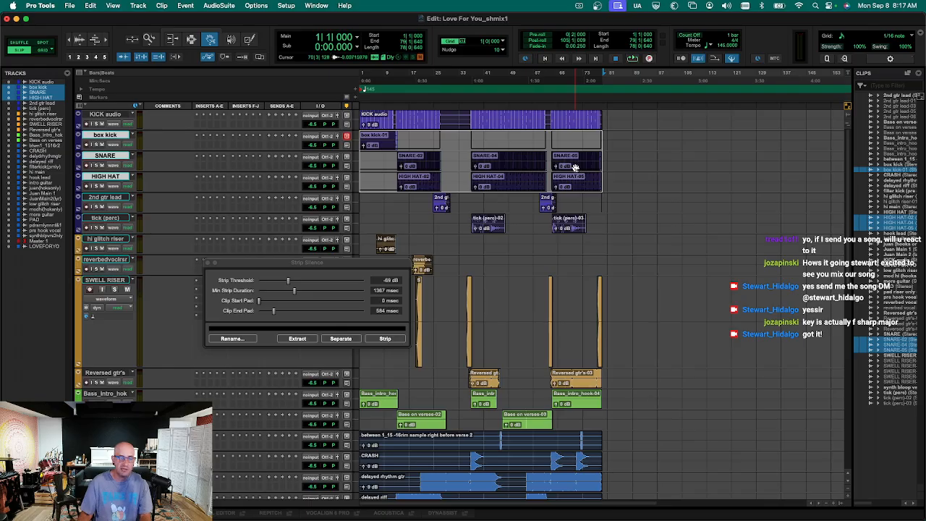
{"action": "left_click", "coordinate": [518, 120]}
{"action": "left_click", "coordinate": [385, 339]}
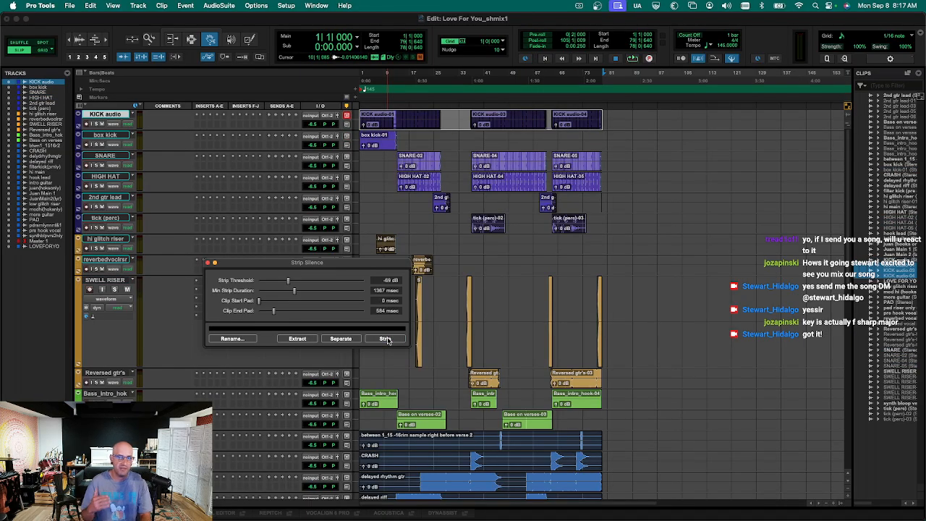
{"action": "key", "text": "super+u"}
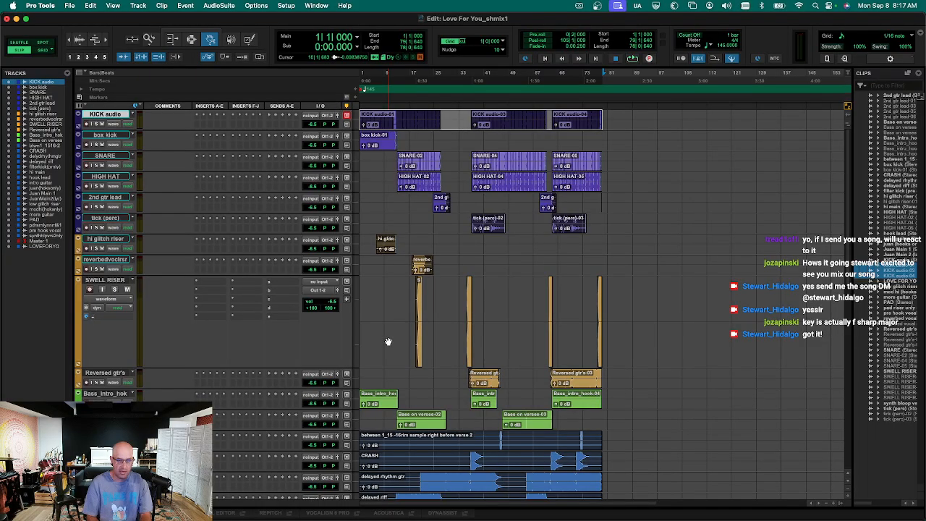
Reduce the SWELL RISER track's height to match the other tracks.
{"action": "key", "text": "semicolon"}
{"action": "key", "text": "semicolon"}
{"action": "key", "text": "semicolon"}
{"action": "key", "text": "semicolon"}
{"action": "key", "text": "semicolon"}
{"action": "key", "text": "semicolon"}
{"action": "key", "text": "semicolon"}
{"action": "key", "text": "semicolon"}
{"action": "key", "text": "ctrl+Up"}
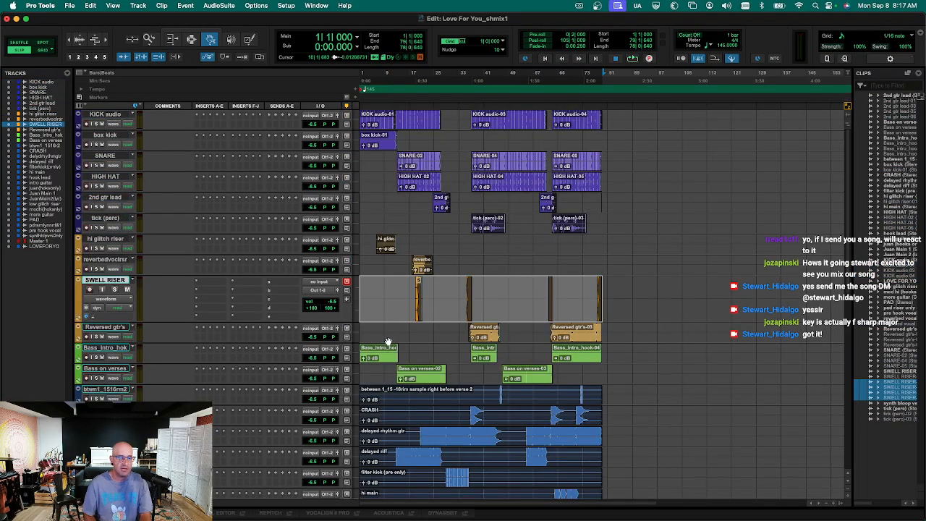
{"action": "key", "text": "ctrl+Up"}
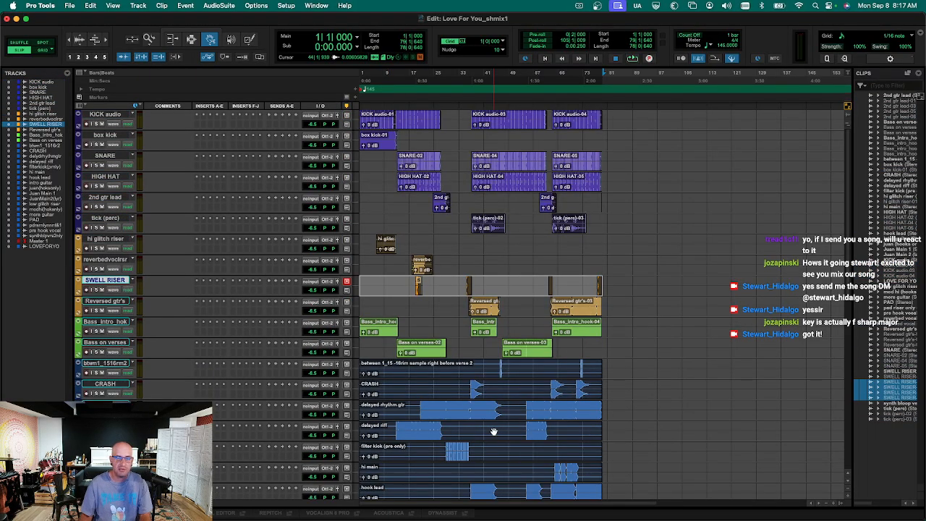
Solo the btwn1_1516rm2 track with the edit cursor at its sample near bar 46, and look over the unstripped tracks.
{"action": "left_click", "coordinate": [482, 381]}
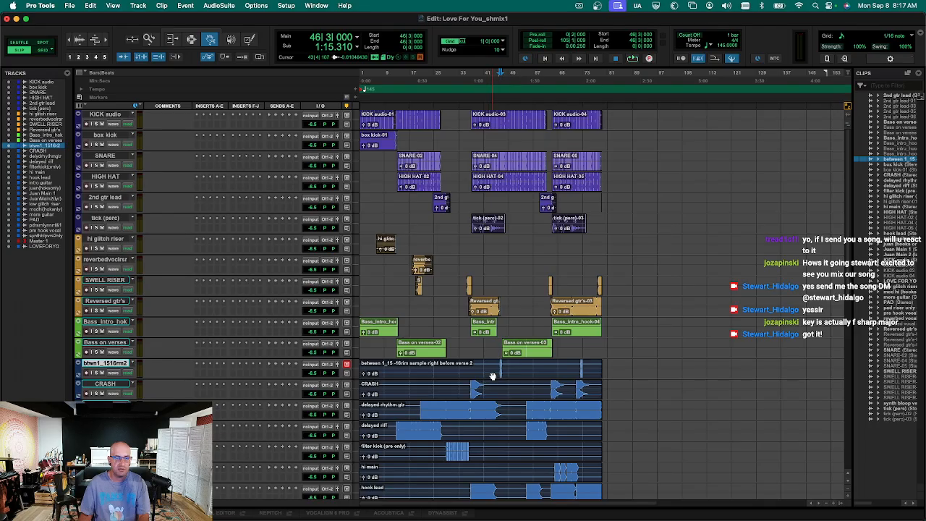
{"action": "key", "text": "shift+s"}
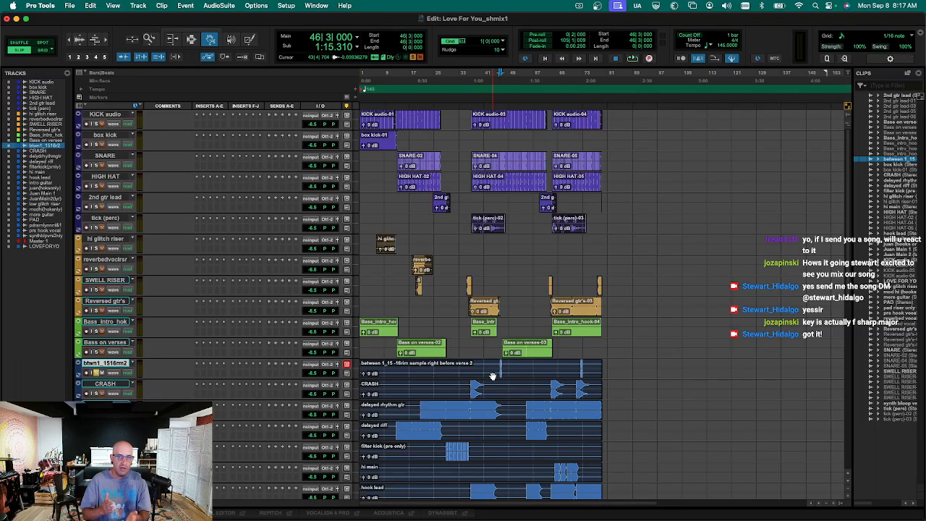
{"action": "scroll", "coordinate": [622, 387], "scroll_direction": "down", "scroll_amount": 5}
{"action": "scroll", "coordinate": [623, 387], "scroll_direction": "up", "scroll_amount": 5}
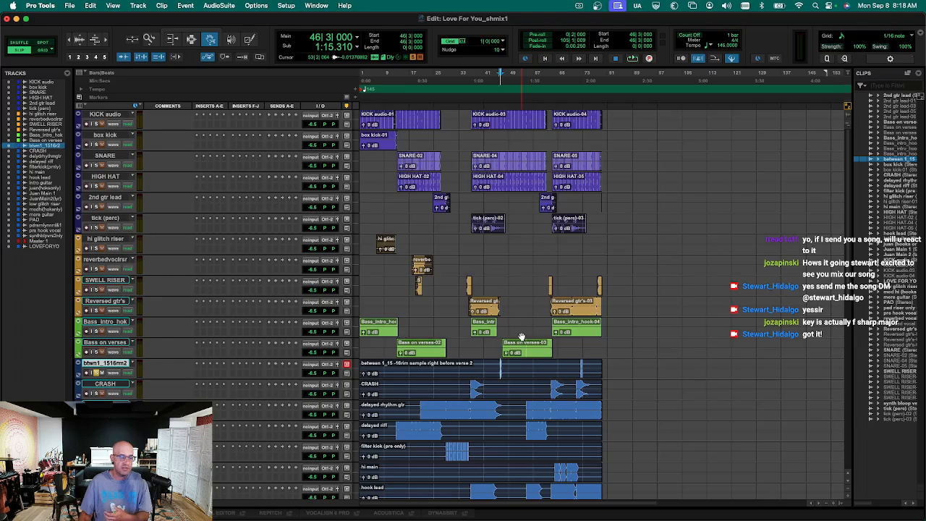
{"action": "scroll", "coordinate": [521, 337], "scroll_direction": "down", "scroll_amount": 8}
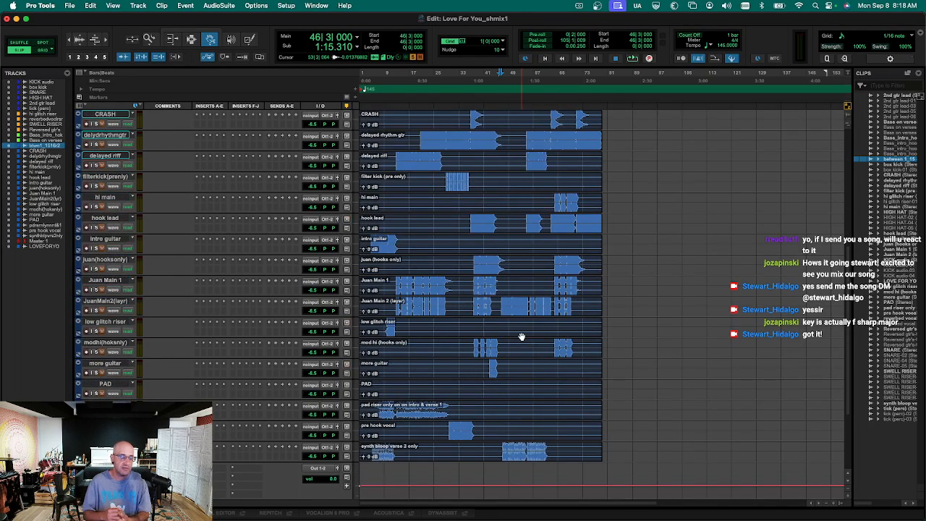
{"action": "scroll", "coordinate": [525, 340], "scroll_direction": "up", "scroll_amount": 7}
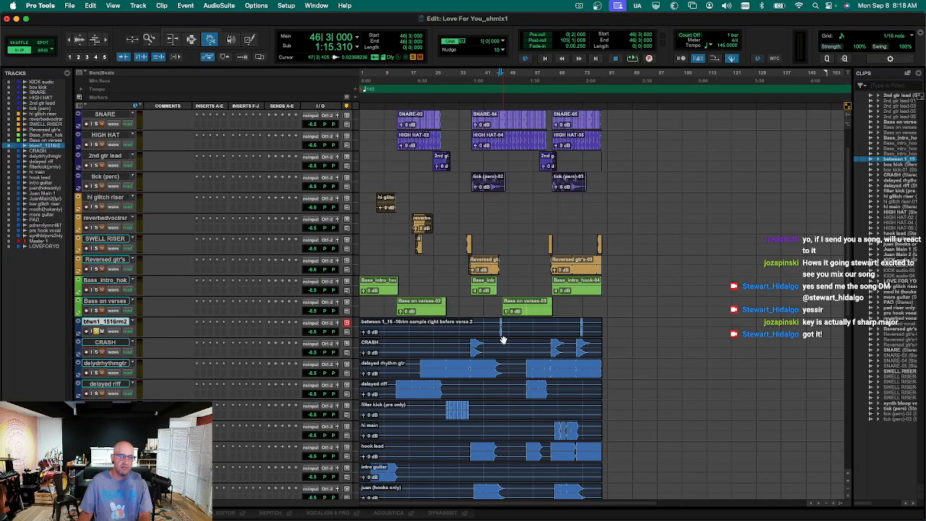
Enlarge the btwn1_1516rm2 track, strip the silence from its clip and close the Strip Silence window.
{"action": "left_click", "coordinate": [505, 336]}
{"action": "key", "text": "ctrl+Up"}
{"action": "key", "text": "super+u"}
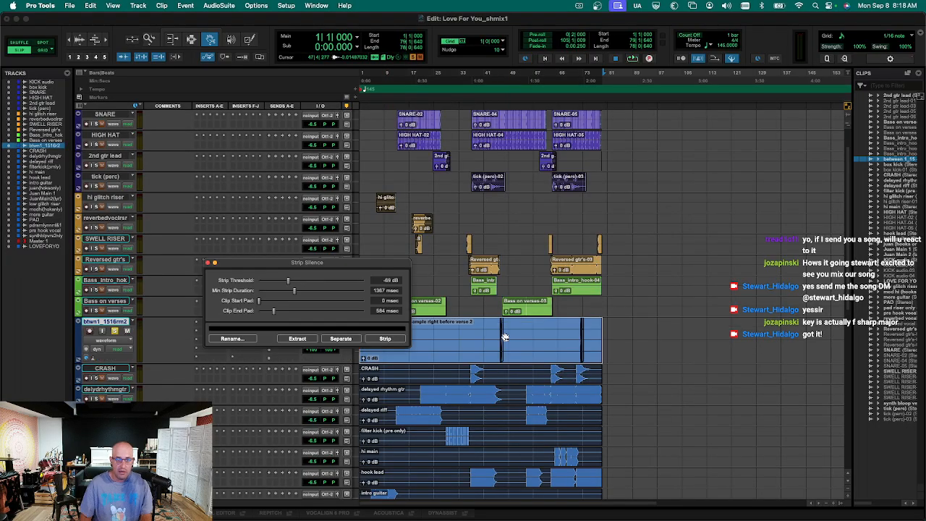
{"action": "key", "text": "t"}
{"action": "key", "text": "t"}
{"action": "key", "text": "r"}
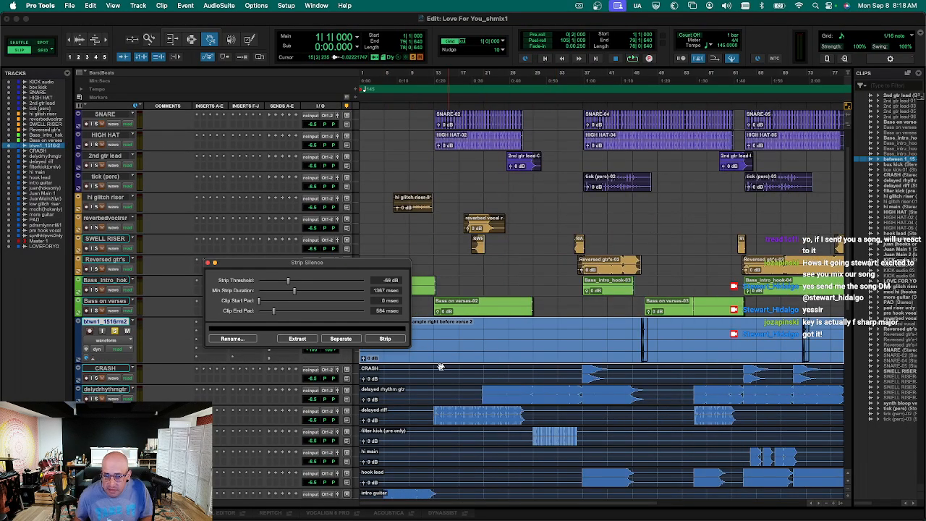
{"action": "left_click", "coordinate": [385, 339]}
{"action": "left_click", "coordinate": [645, 355]}
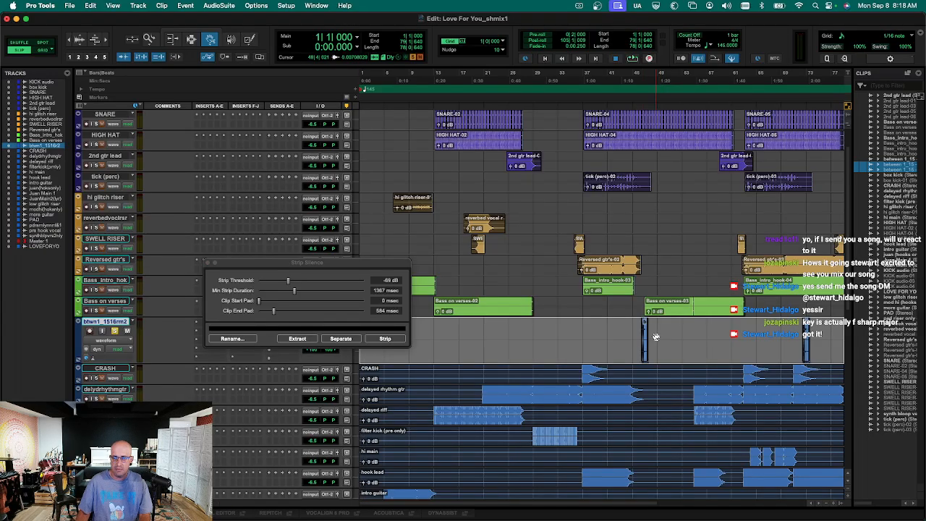
{"action": "key", "text": "super+u"}
Audition the first stripped btwn1_1516rm2 clip, near bar 46.
{"action": "left_click", "coordinate": [645, 348]}
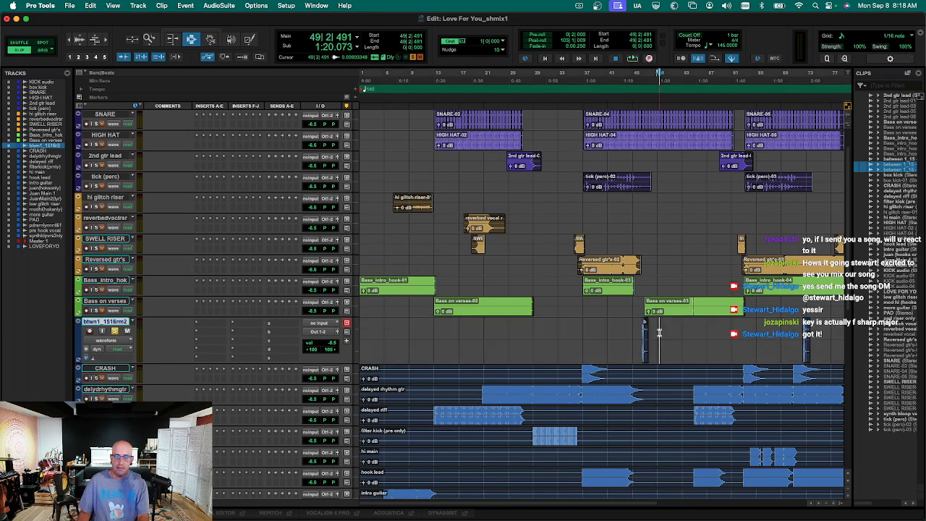
{"action": "left_click", "coordinate": [646, 350]}
{"action": "key", "text": "t"}
{"action": "key", "text": "t"}
{"action": "key", "text": "t"}
{"action": "key", "text": "t"}
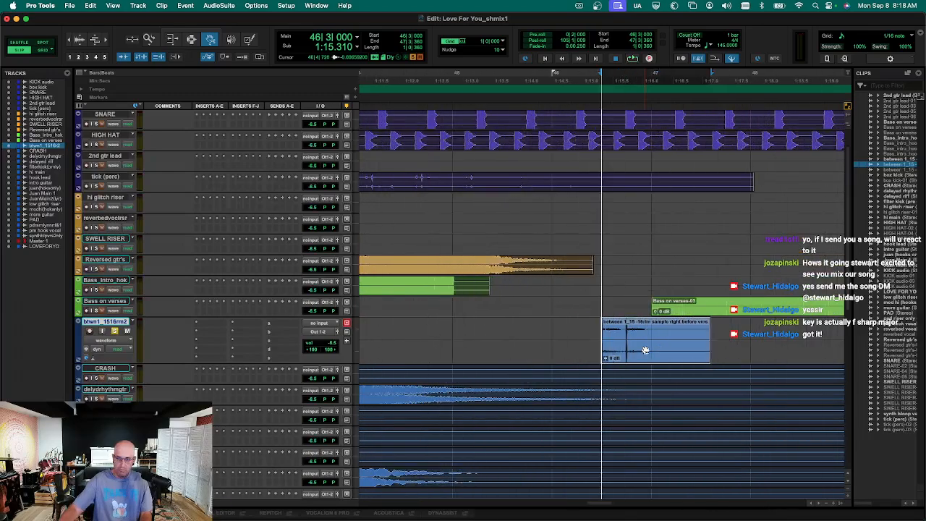
{"action": "key", "text": "space"}
{"action": "key", "text": "space"}
{"action": "key", "text": "space"}
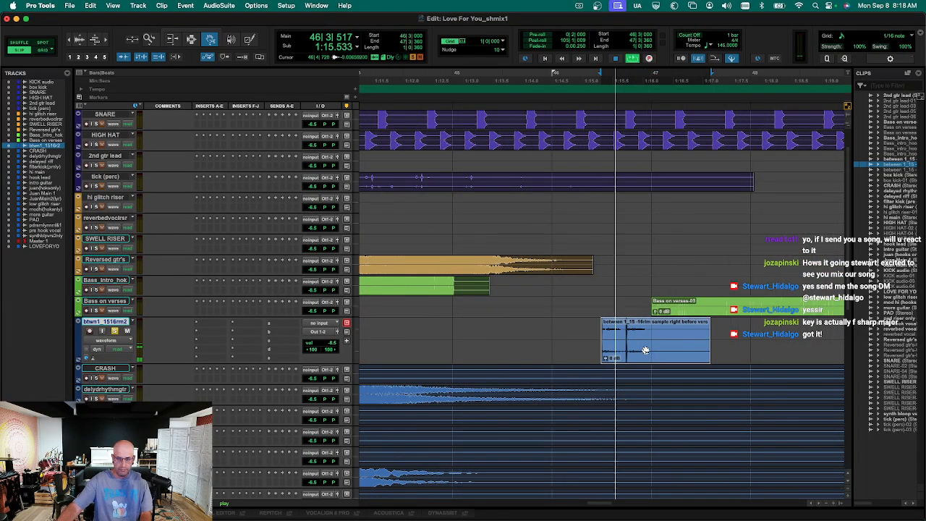
{"action": "key", "text": "space"}
Extend the start of the first btwn1_1516rm2 clip back to about 46|2|549 and play it.
{"action": "key", "text": "F6"}
{"action": "left_click", "coordinate": [610, 340]}
{"action": "left_click_drag", "start_coordinate": [610, 340], "coordinate": [592, 348]}
{"action": "key", "text": "space"}
{"action": "key", "text": "space"}
{"action": "key", "text": "r"}
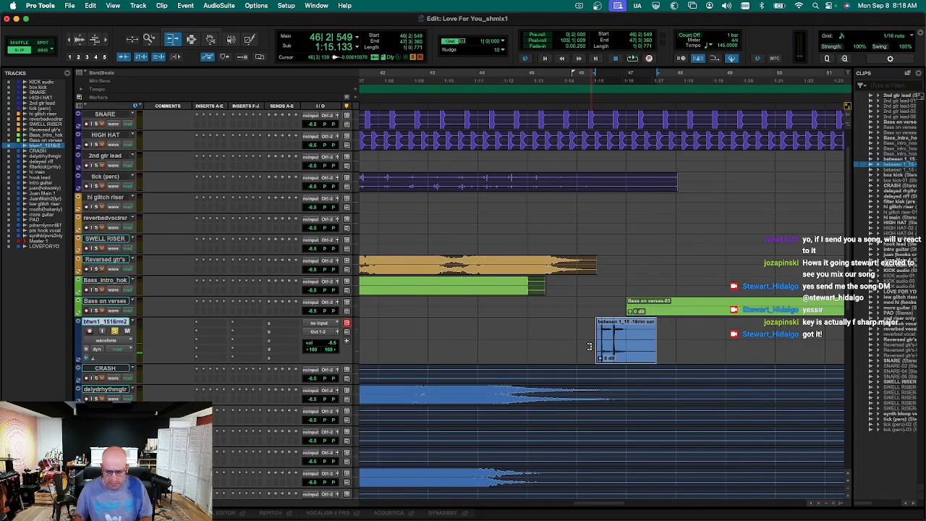
Audition the first btwn1_1516rm2 clip from its extended start in closer detail.
{"action": "key", "text": "t"}
{"action": "key", "text": "t"}
{"action": "key", "text": "t"}
{"action": "key", "text": "r"}
{"action": "key", "text": "r"}
{"action": "key", "text": "r"}
{"action": "key", "text": "space"}
{"action": "key", "text": "space"}
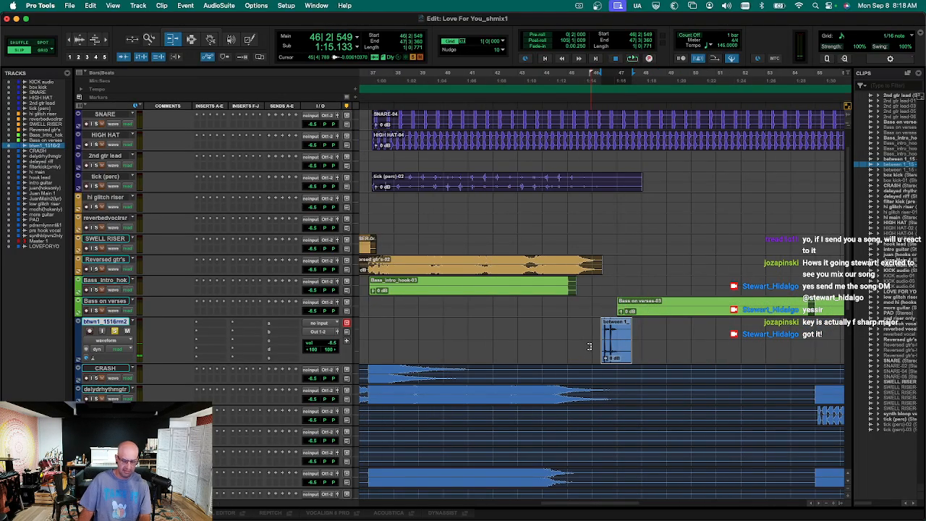
Extend the start of the second btwn1_1516rm2 clip back to about 72|2|333.
{"action": "key", "text": "r"}
{"action": "key", "text": "r"}
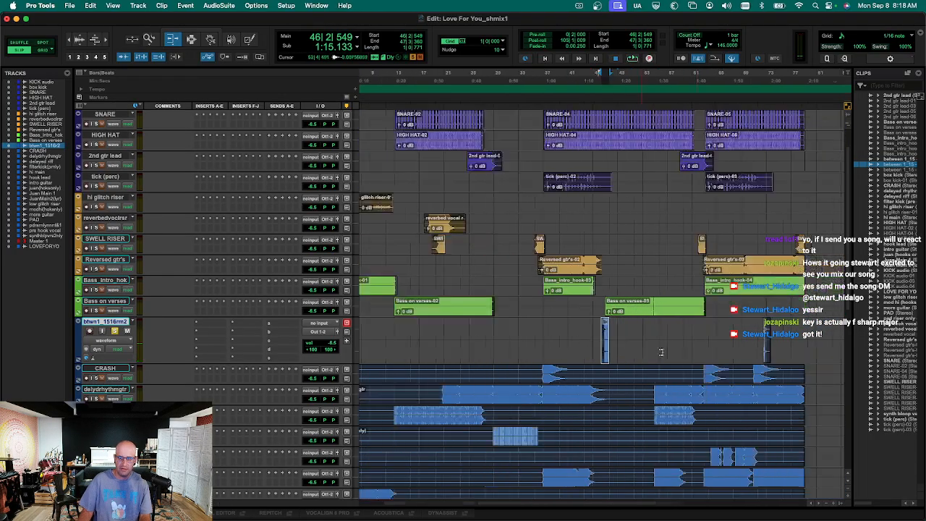
{"action": "key", "text": "Escape"}
{"action": "key", "text": "Escape"}
{"action": "left_click", "coordinate": [769, 354]}
{"action": "key", "text": "t"}
{"action": "key", "text": "t"}
{"action": "key", "text": "t"}
{"action": "key", "text": "t"}
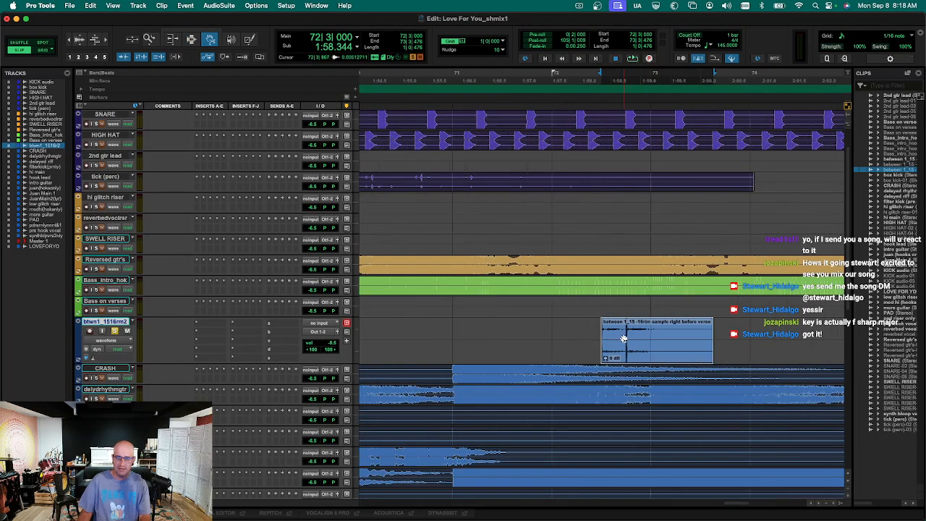
{"action": "key", "text": "Escape"}
{"action": "mouse_move", "coordinate": [601, 333]}
{"action": "left_mouse_down"}
{"action": "mouse_move", "coordinate": [560, 332]}
{"action": "mouse_move", "coordinate": [586, 333]}
{"action": "left_mouse_up"}
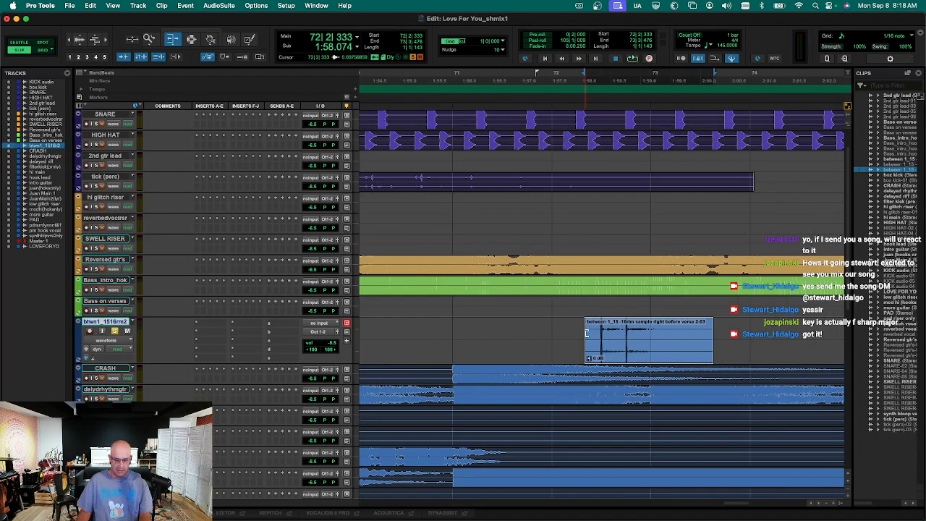
Move the btwn1_1516rm2 track up between Reversed gtr's and Bass_intro_hok.
{"action": "key", "text": "r"}
{"action": "key", "text": "r"}
{"action": "key", "text": "r"}
{"action": "key", "text": "r"}
{"action": "key", "text": "r"}
{"action": "key", "text": "r"}
{"action": "key", "text": "r"}
{"action": "key", "text": "r"}
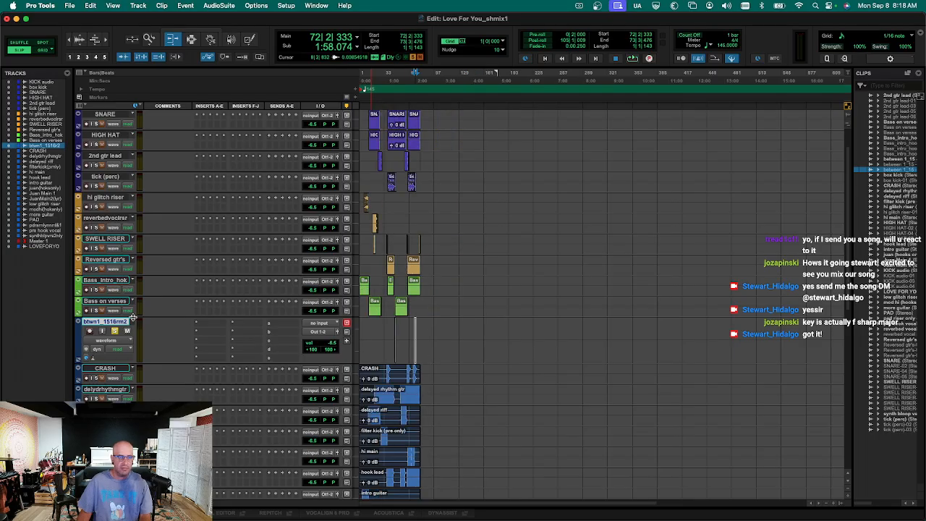
{"action": "left_click_drag", "start_coordinate": [116, 328], "coordinate": [117, 282]}
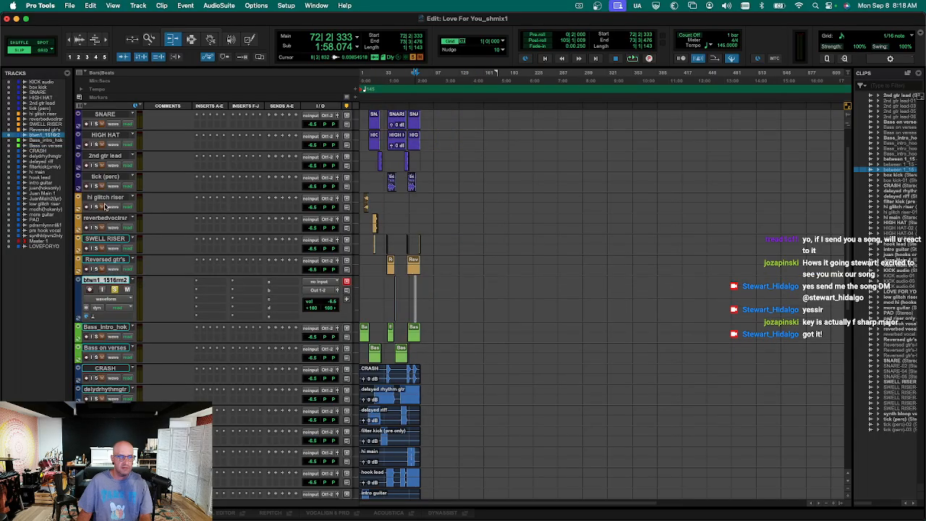
Color the tracks from hi glitch riser through btwn1_1516rm2 orange with the Color Palette.
{"action": "left_click", "coordinate": [104, 203], "text": "shift"}
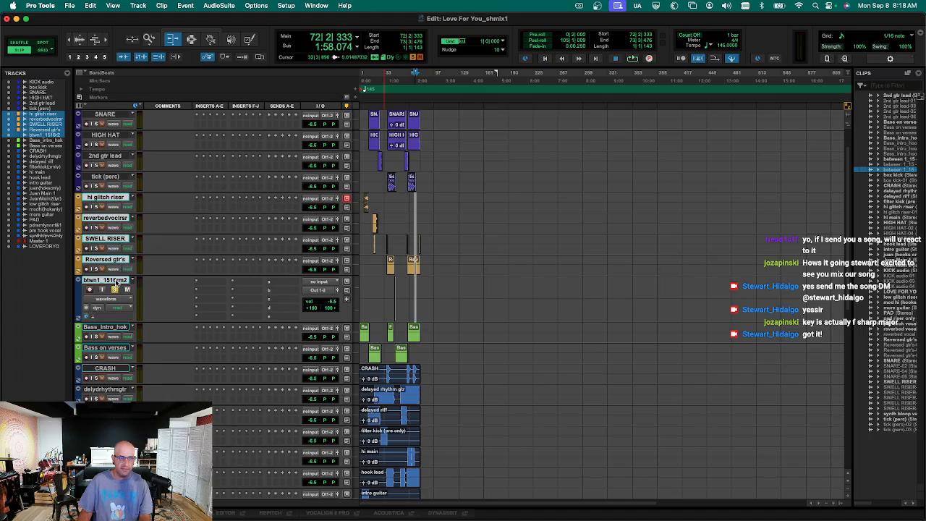
{"action": "double_click", "coordinate": [115, 281]}
{"action": "left_click", "coordinate": [481, 263]}
{"action": "key", "text": "F7"}
{"action": "left_click", "coordinate": [476, 264]}
{"action": "key", "text": "alt+super+c"}
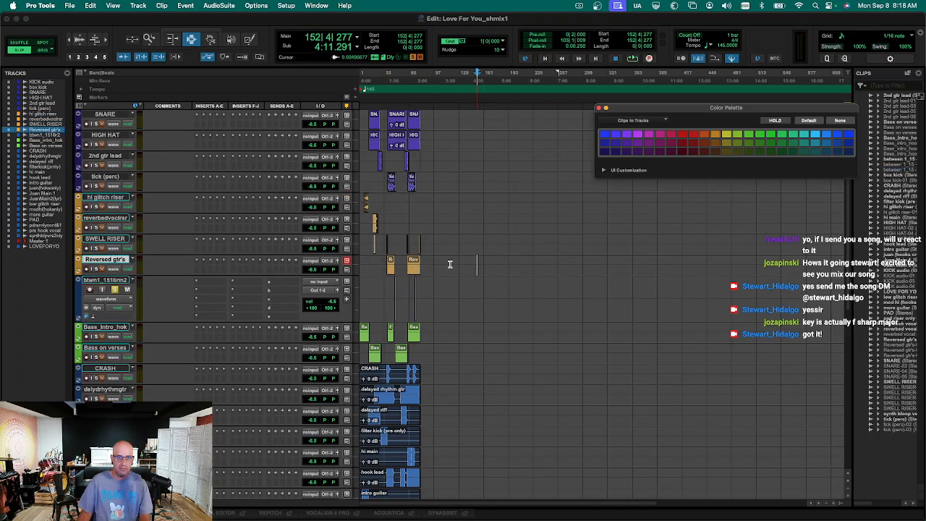
{"action": "left_click", "coordinate": [112, 281]}
{"action": "left_click", "coordinate": [118, 203], "text": "shift"}
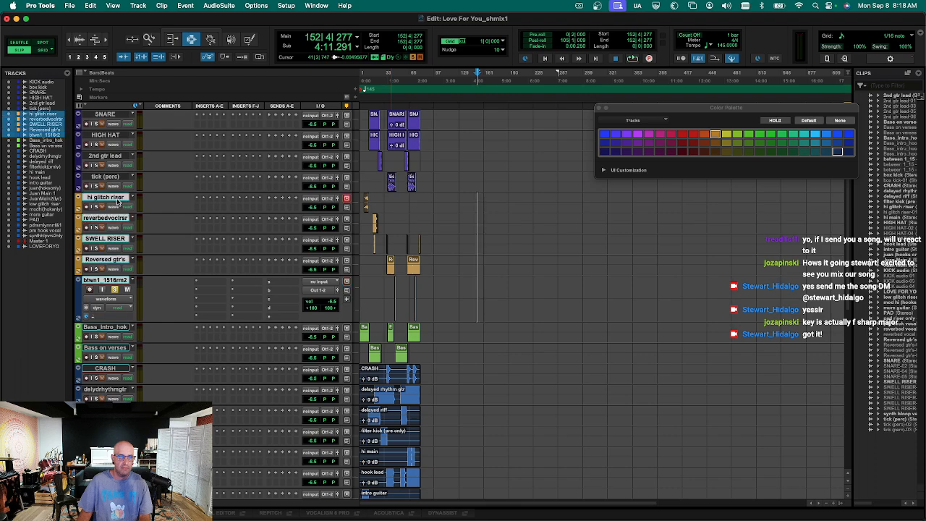
{"action": "left_click", "coordinate": [717, 141]}
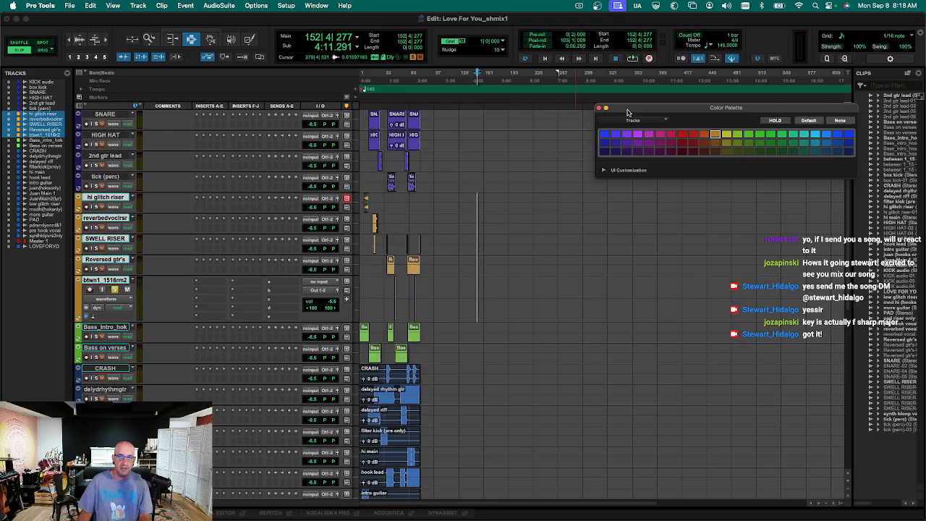
Move the Color Palette aside and search the application help for "color palette" to locate its command.
{"action": "left_click_drag", "start_coordinate": [652, 111], "coordinate": [526, 166]}
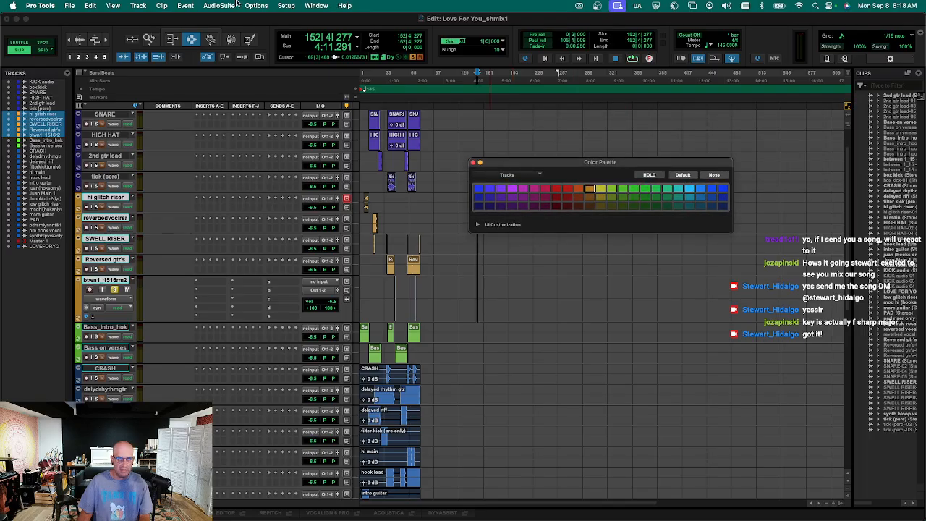
{"action": "left_click", "coordinate": [218, 6]}
{"action": "mouse_move", "coordinate": [119, 5]}
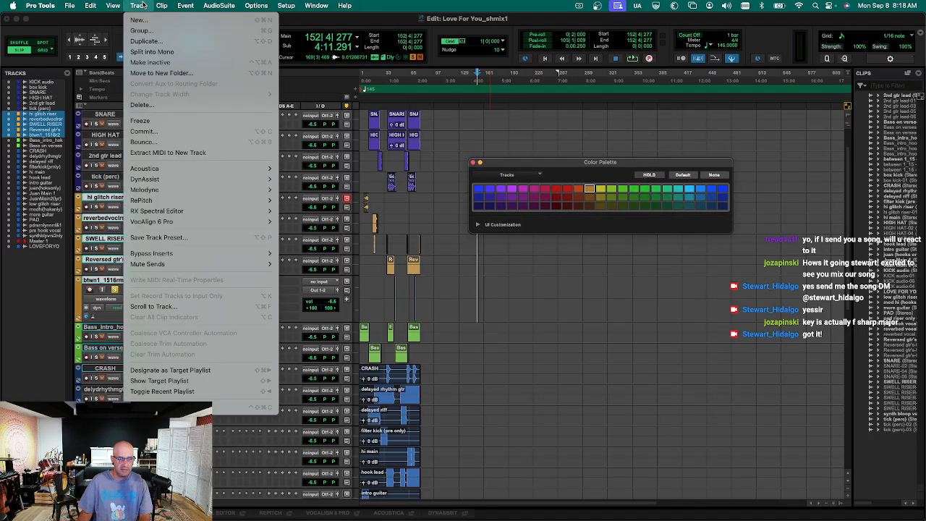
{"action": "mouse_move", "coordinate": [345, 5]}
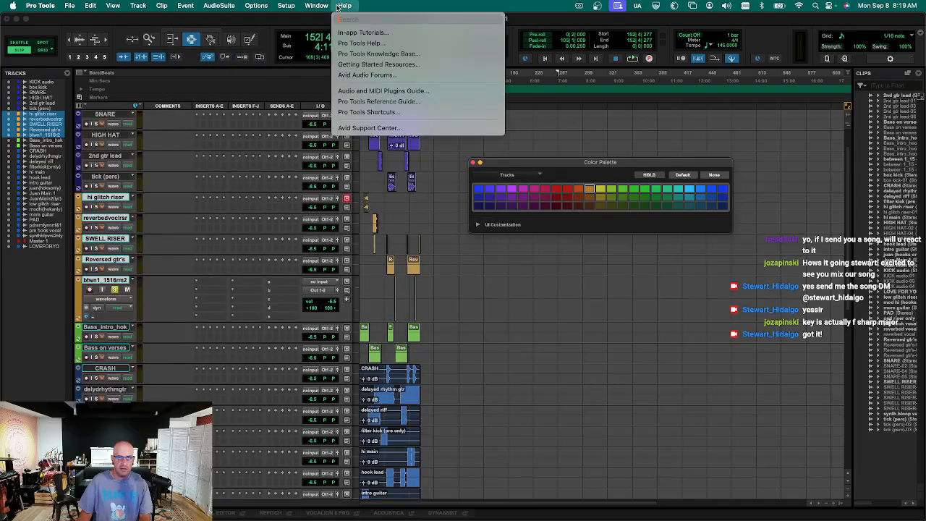
{"action": "type", "text": "color"}
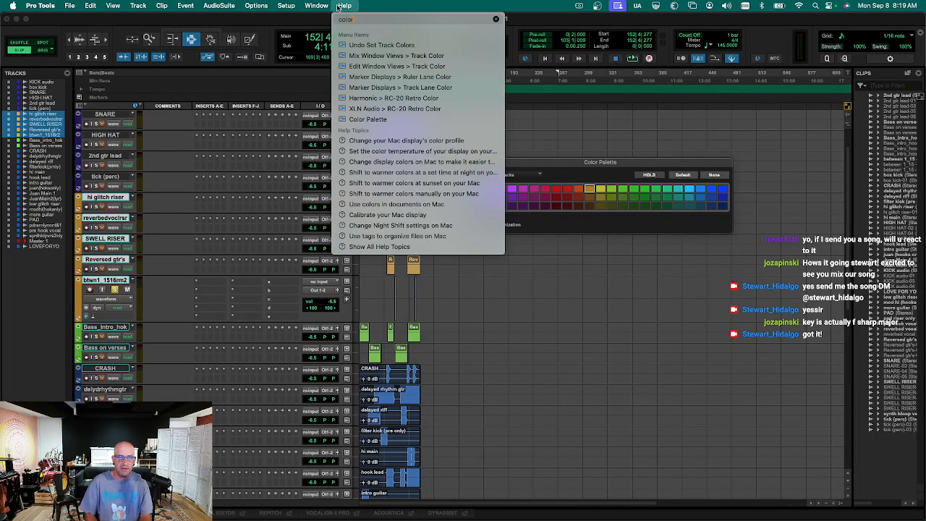
{"action": "type", "text": " palette"}
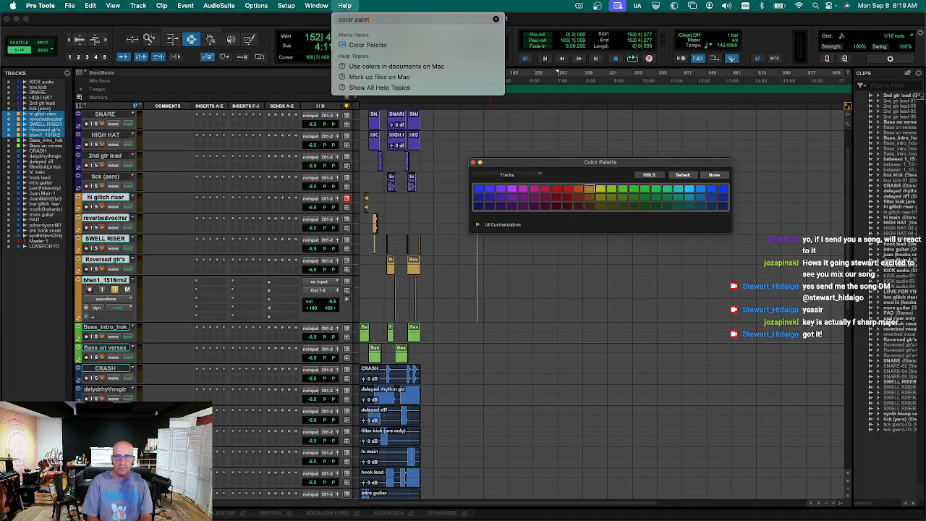
{"action": "key", "text": "Down"}
{"action": "key", "text": "Down"}
{"action": "key", "text": "Up"}
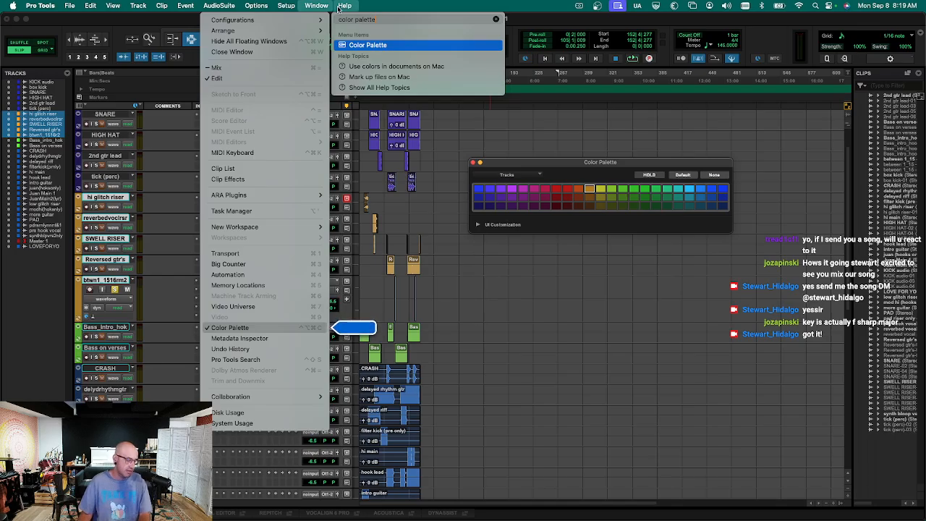
{"action": "key", "text": "Escape"}
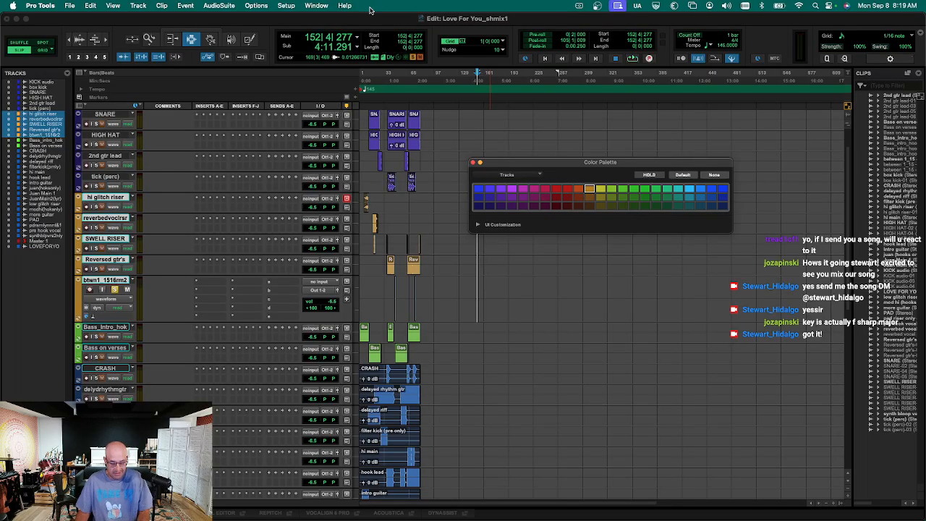
Close the Color Palette, and unsolo and shrink the btwn1_1516rm2 track to its neighbours' height.
{"action": "key", "text": "super+w"}
{"action": "key", "text": "t"}
{"action": "key", "text": "t"}
{"action": "key", "text": "r"}
{"action": "key", "text": "r"}
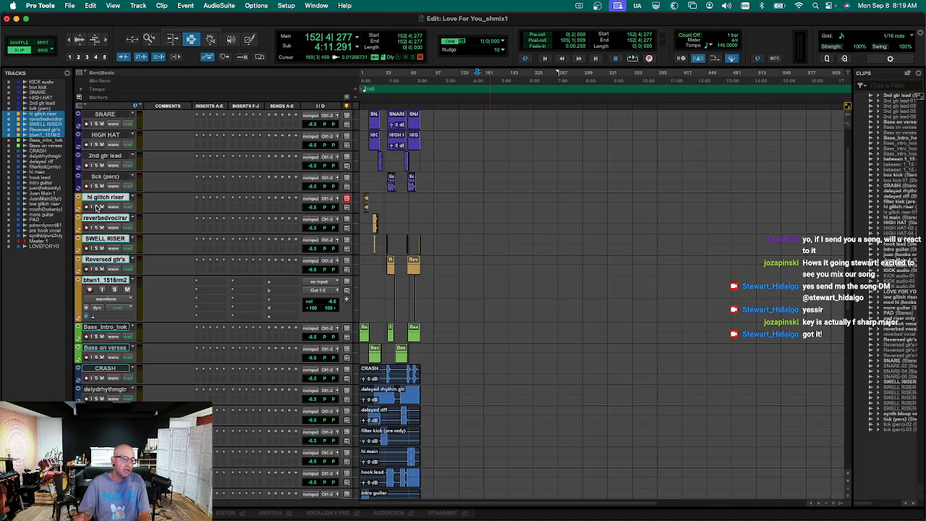
{"action": "key", "text": "semicolon"}
{"action": "key", "text": "semicolon"}
{"action": "key", "text": "p"}
{"action": "key", "text": "p"}
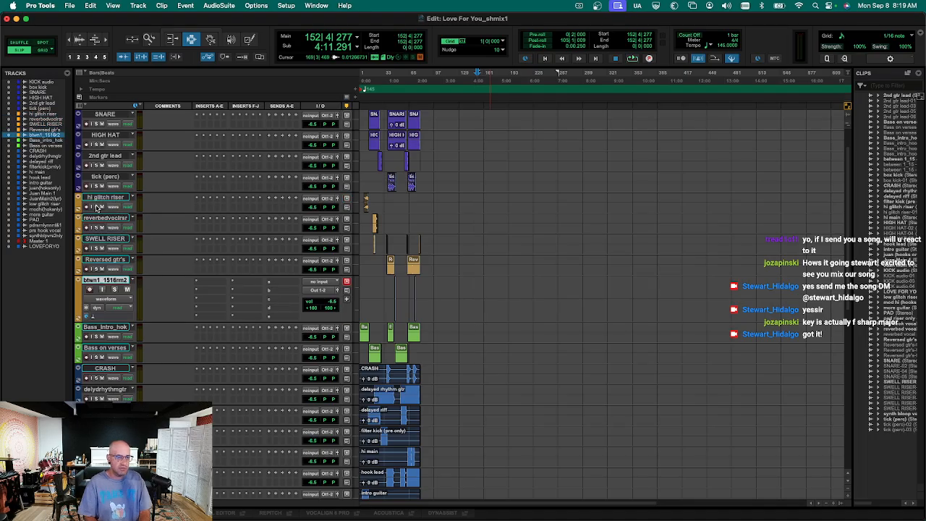
{"action": "key", "text": "ctrl+Down"}
{"action": "key", "text": "ctrl+Down"}
{"action": "key", "text": "ctrl+Up"}
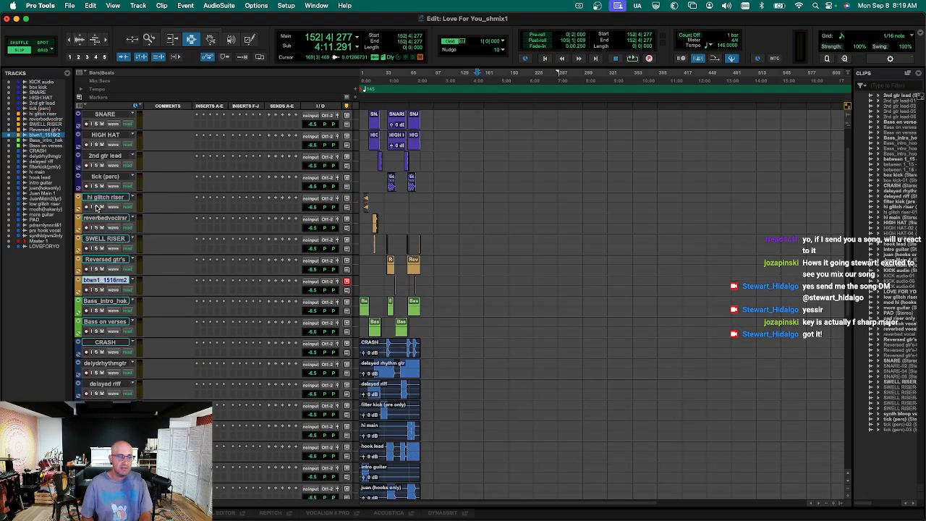
Return the edit cursor to the session start and strip the silence from the CRASH clip.
{"action": "key", "text": "r"}
{"action": "key", "text": "r"}
{"action": "key", "text": "t"}
{"action": "key", "text": "t"}
{"action": "key", "text": "t"}
{"action": "key", "text": "Return"}
{"action": "key", "text": "t"}
{"action": "key", "text": "t"}
{"action": "key", "text": "r"}
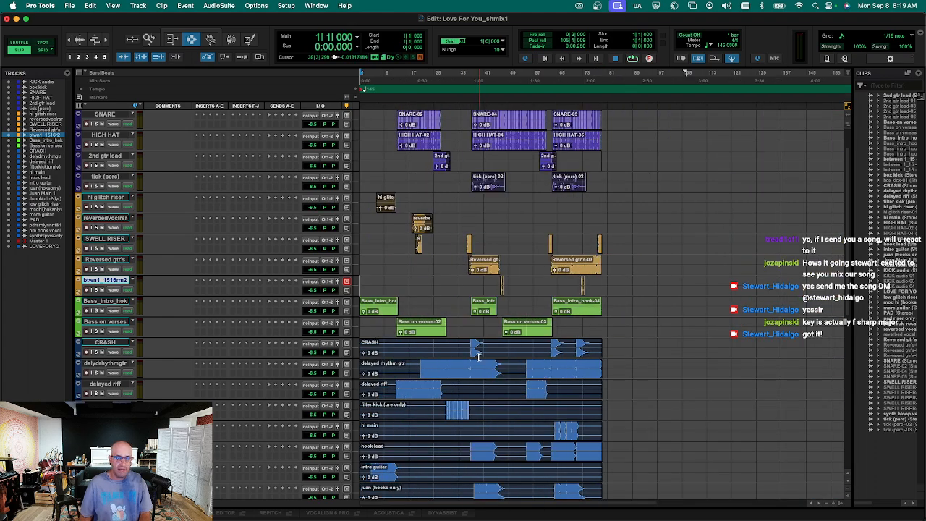
{"action": "key", "text": "F8"}
{"action": "left_click", "coordinate": [479, 357]}
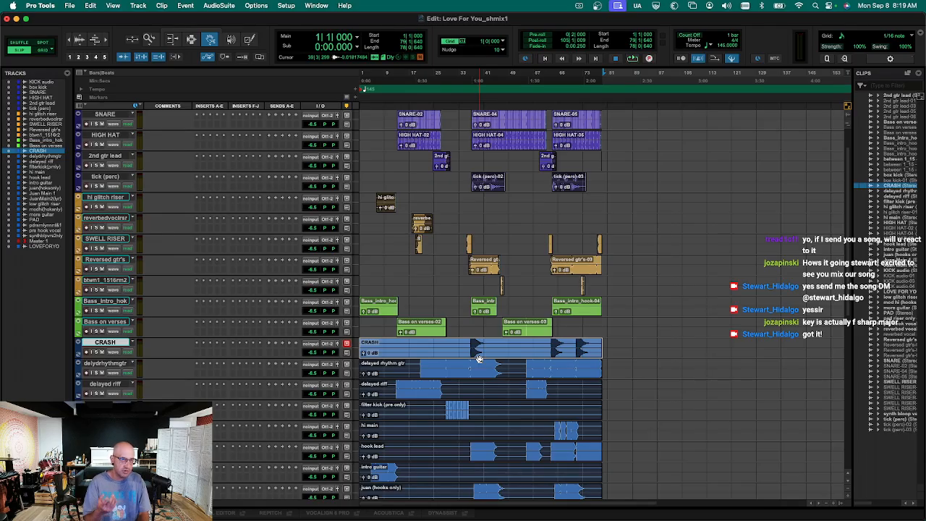
{"action": "key", "text": "super+shift+p"}
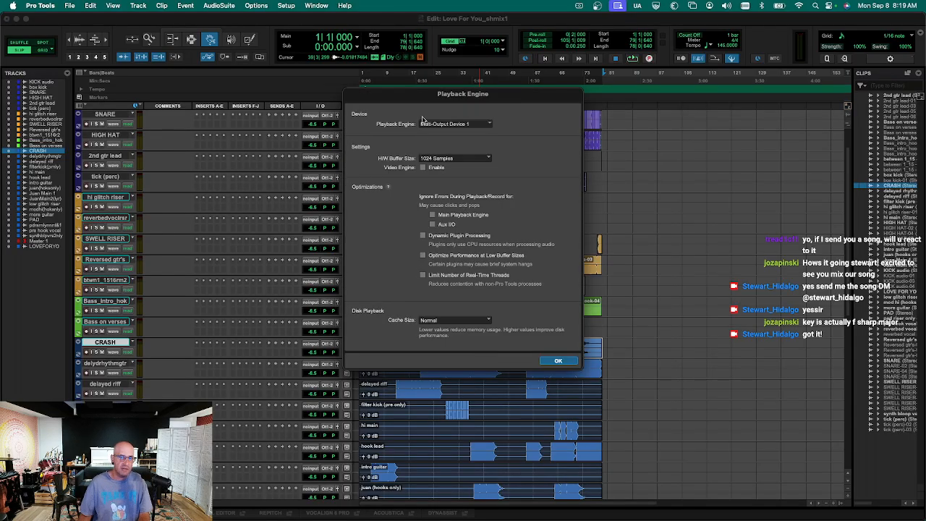
{"action": "left_click", "coordinate": [558, 361]}
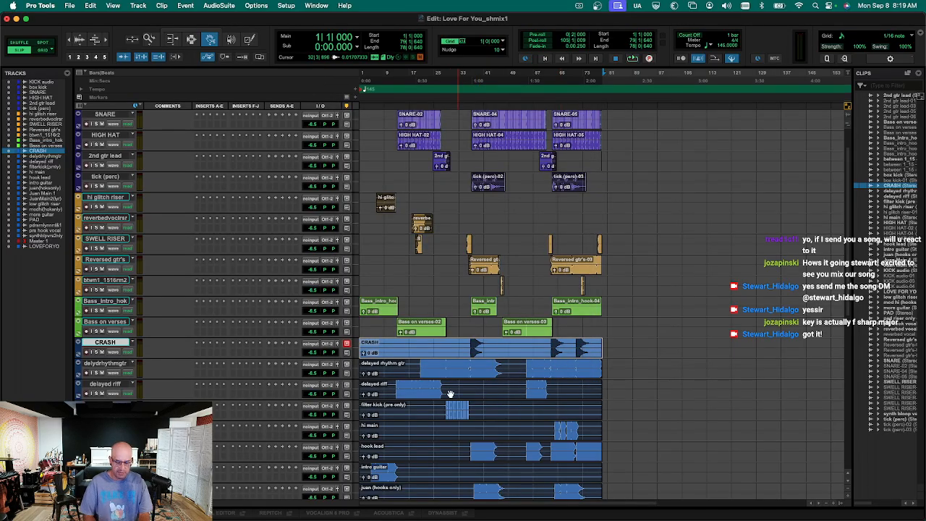
{"action": "key", "text": "super+u"}
{"action": "left_click", "coordinate": [382, 339]}
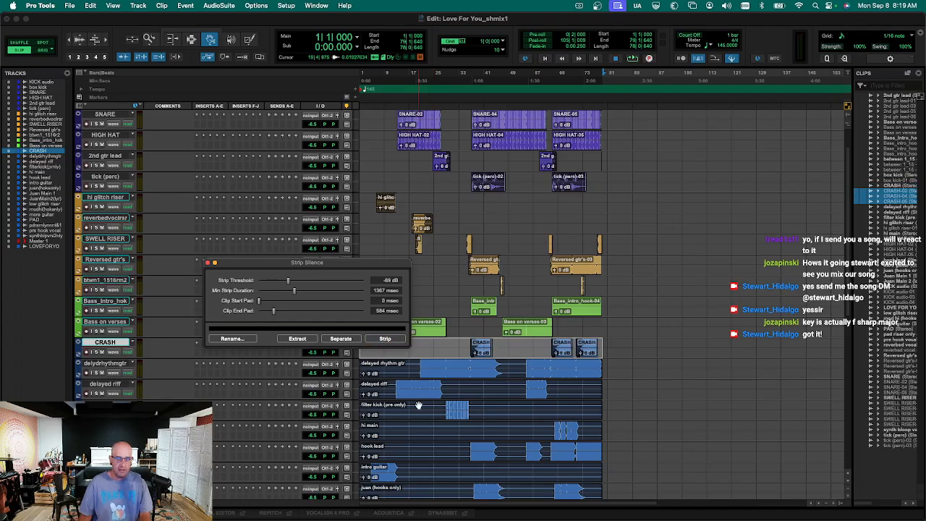
Strip the silence from the delayed rhythm gtr and delayed riff clips with the same settings.
{"action": "left_click", "coordinate": [441, 372]}
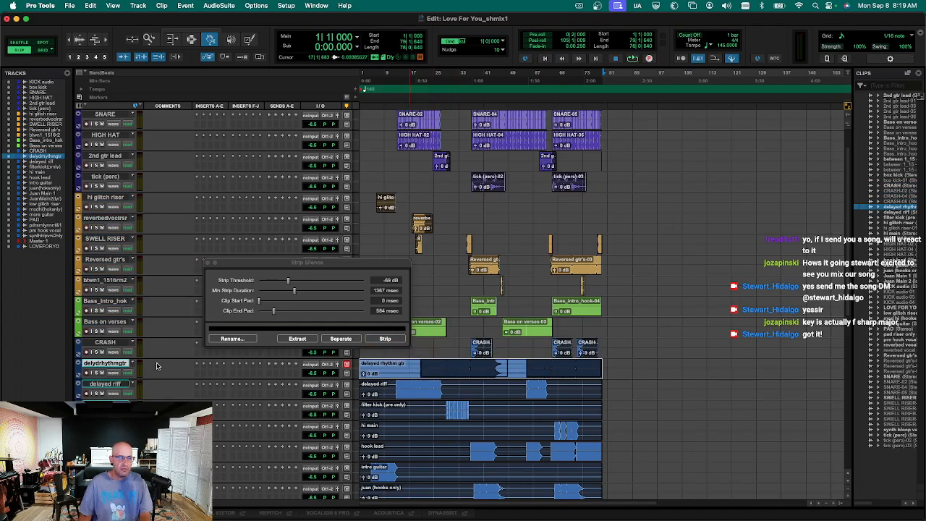
{"action": "left_click", "coordinate": [385, 339]}
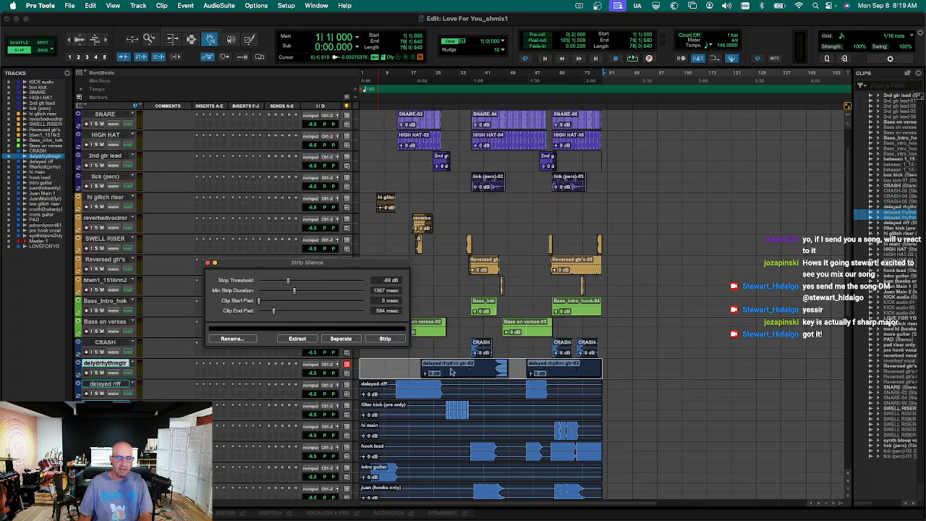
{"action": "left_click", "coordinate": [416, 393]}
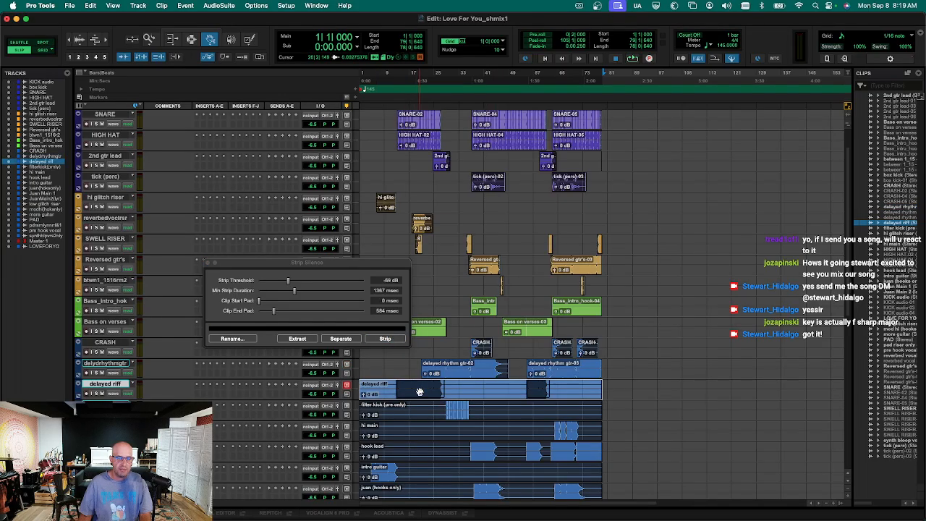
{"action": "left_click", "coordinate": [385, 345]}
{"action": "left_click", "coordinate": [385, 338]}
Strip the silence from the filter kick and hi main clips and close the Strip Silence window.
{"action": "left_click", "coordinate": [438, 412]}
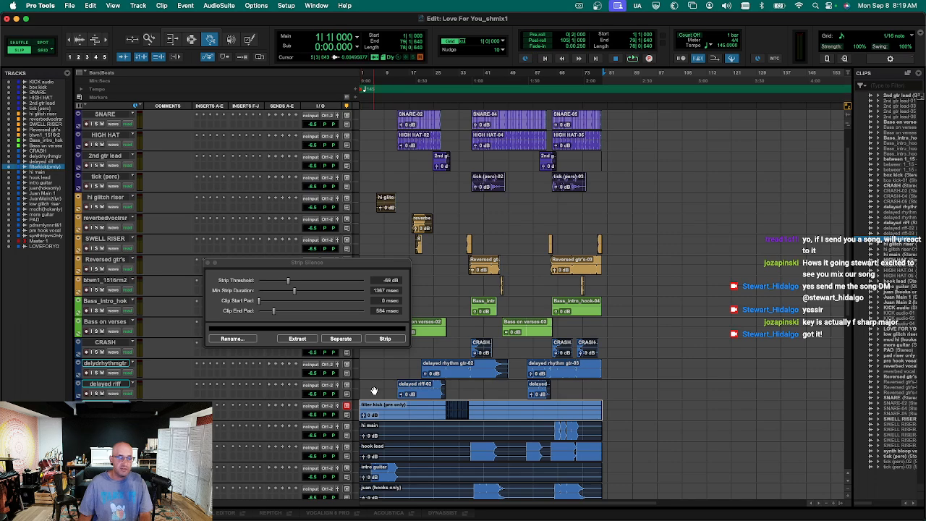
{"action": "left_click", "coordinate": [392, 339]}
{"action": "left_click", "coordinate": [392, 339]}
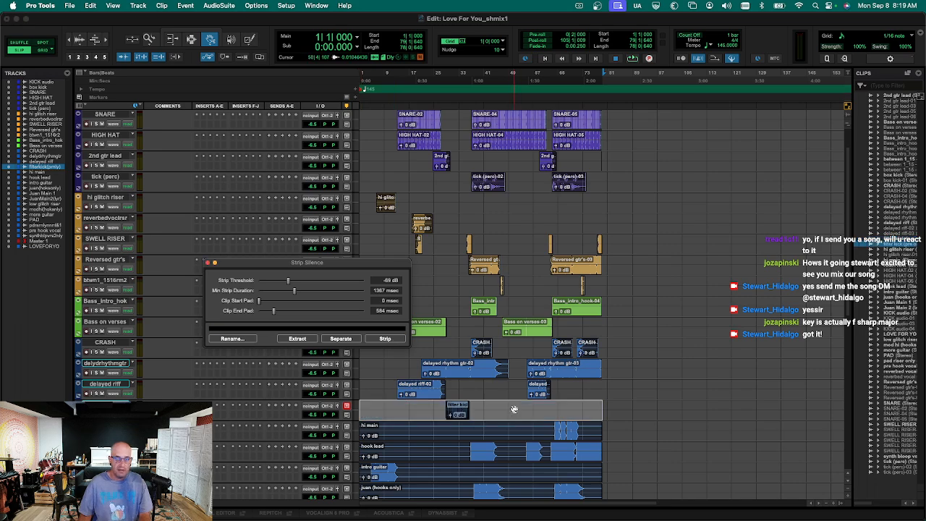
{"action": "left_click", "coordinate": [499, 442]}
{"action": "left_click", "coordinate": [389, 341]}
{"action": "key", "text": "super+w"}
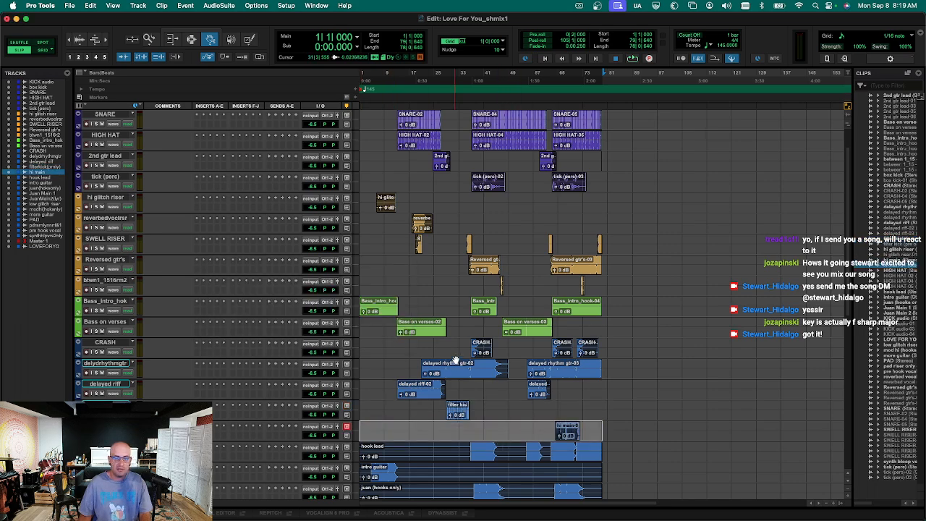
Select the first CRASH clip and move the CRASH track up directly below tick (perc).
{"action": "left_click", "coordinate": [481, 354]}
{"action": "left_click_drag", "start_coordinate": [104, 348], "coordinate": [108, 236]}
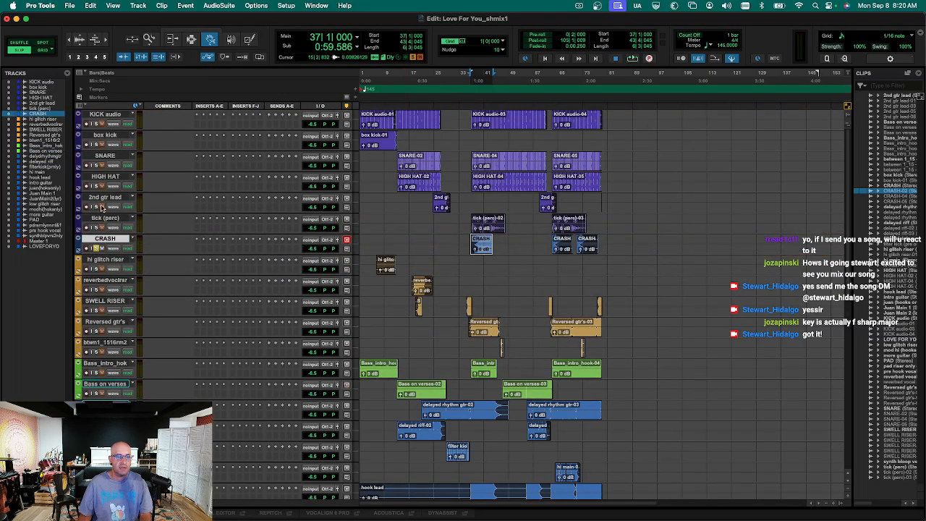
Color the CRASH track the same dark indigo as the other drum tracks and close the Color Palette.
{"action": "left_click", "coordinate": [108, 113], "text": "shift"}
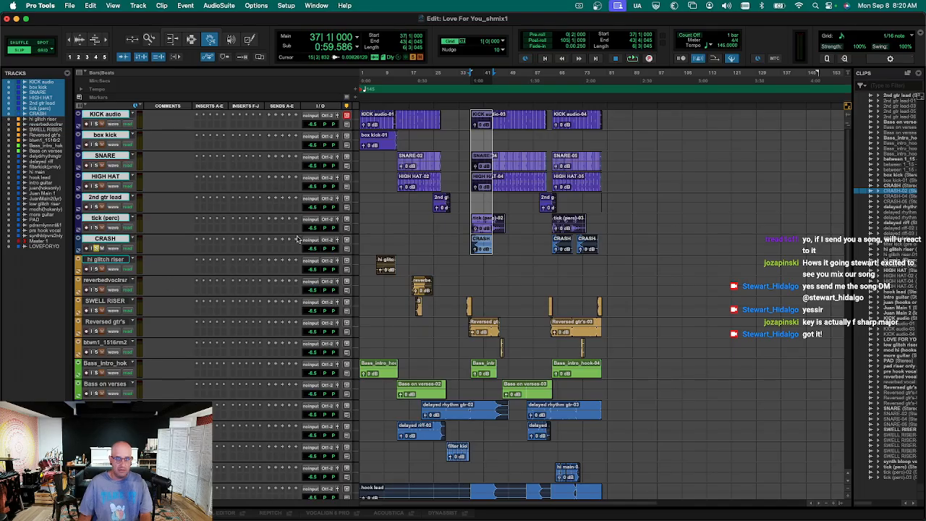
{"action": "key", "text": "F7"}
{"action": "left_click", "coordinate": [465, 232]}
{"action": "key", "text": "alt+super+c"}
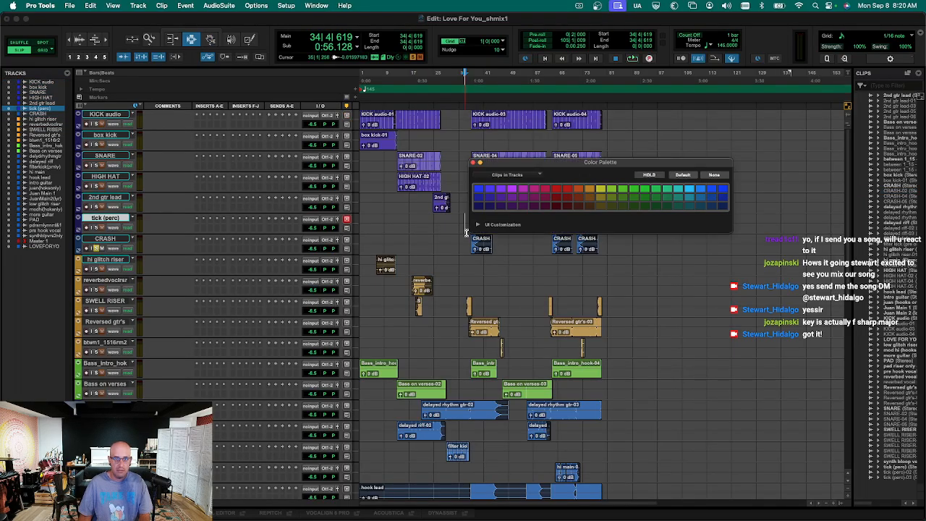
{"action": "left_click", "coordinate": [469, 243]}
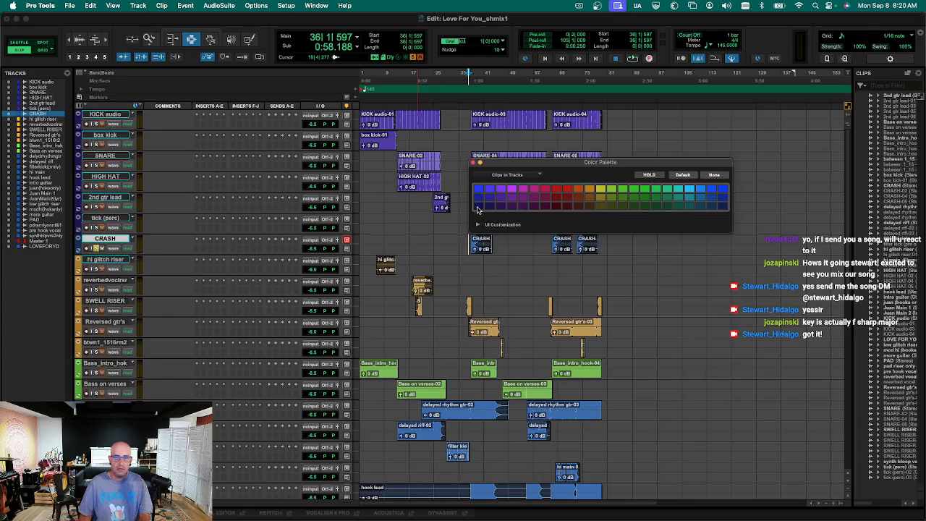
{"action": "left_click", "coordinate": [113, 241]}
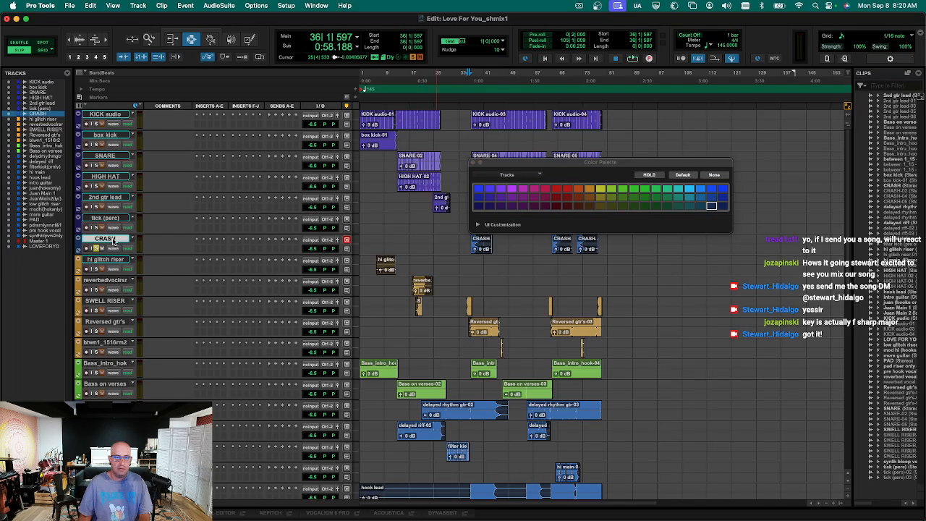
{"action": "left_click", "coordinate": [481, 206]}
{"action": "key", "text": "alt+super+c"}
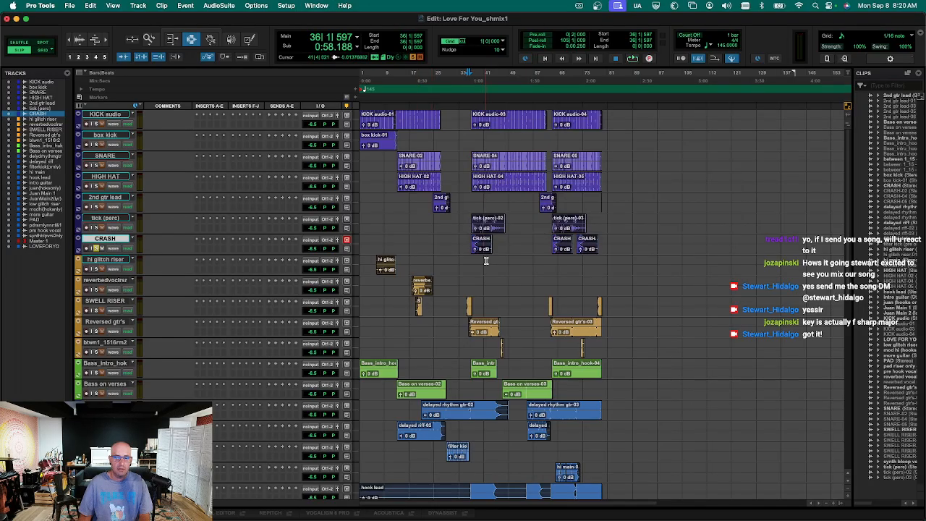
Color the hook lead track red and move the intro guitar track directly above it.
{"action": "scroll", "coordinate": [487, 261], "scroll_direction": "down", "scroll_amount": 5}
{"action": "left_click", "coordinate": [469, 345]}
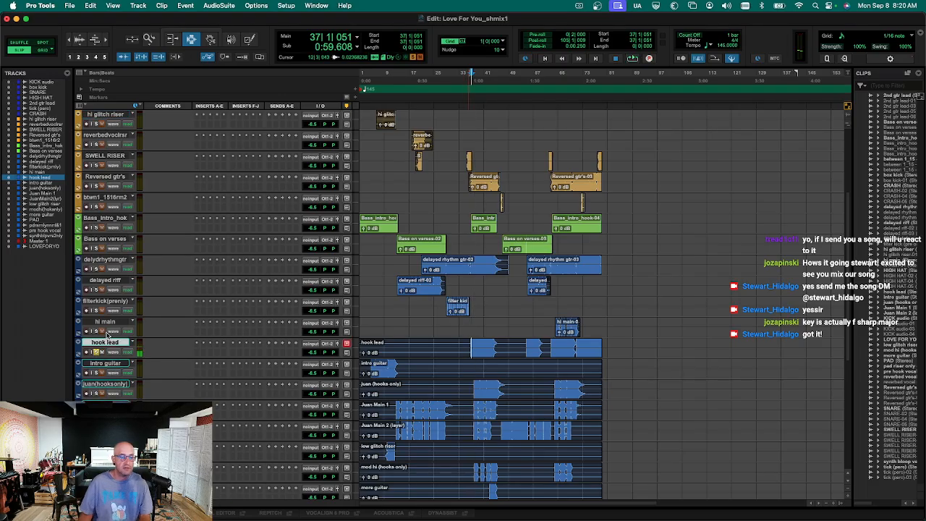
{"action": "key", "text": "alt+super+c"}
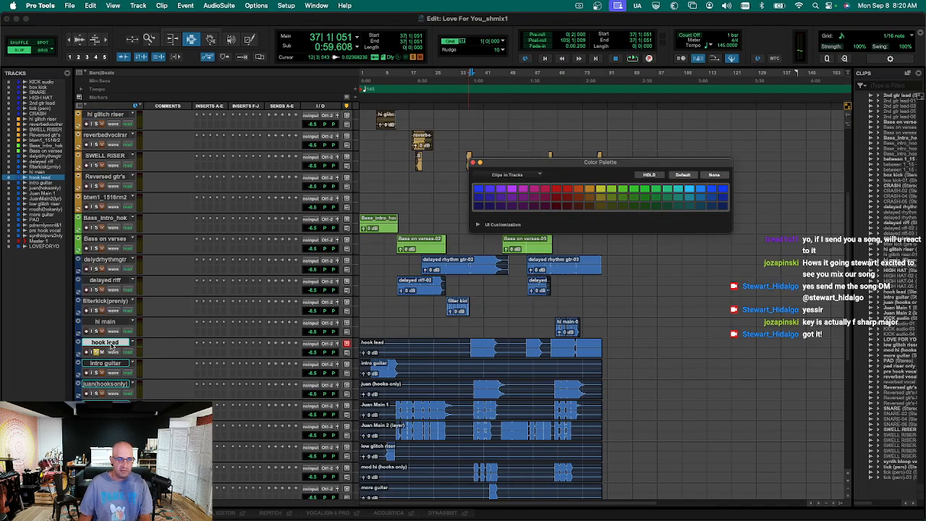
{"action": "double_click", "coordinate": [110, 344]}
{"action": "key", "text": "Return"}
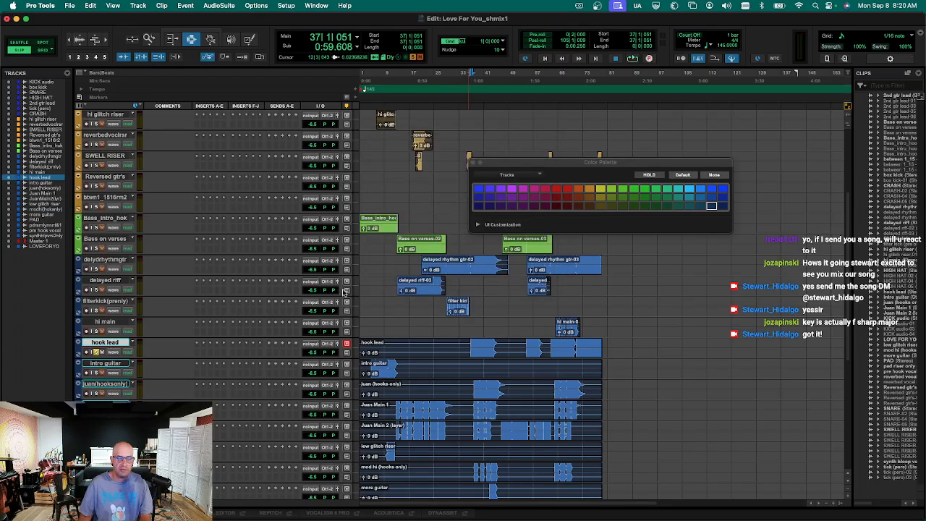
{"action": "left_click", "coordinate": [556, 189]}
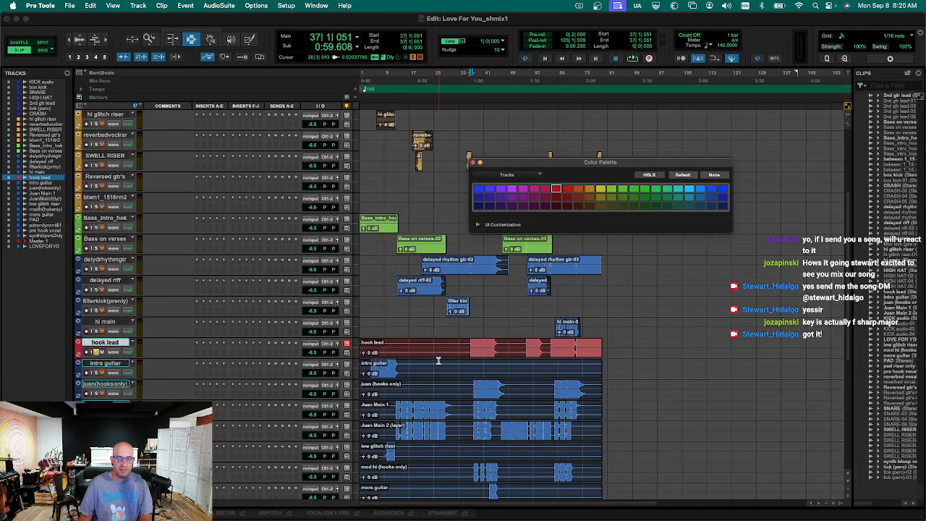
{"action": "left_click", "coordinate": [370, 372]}
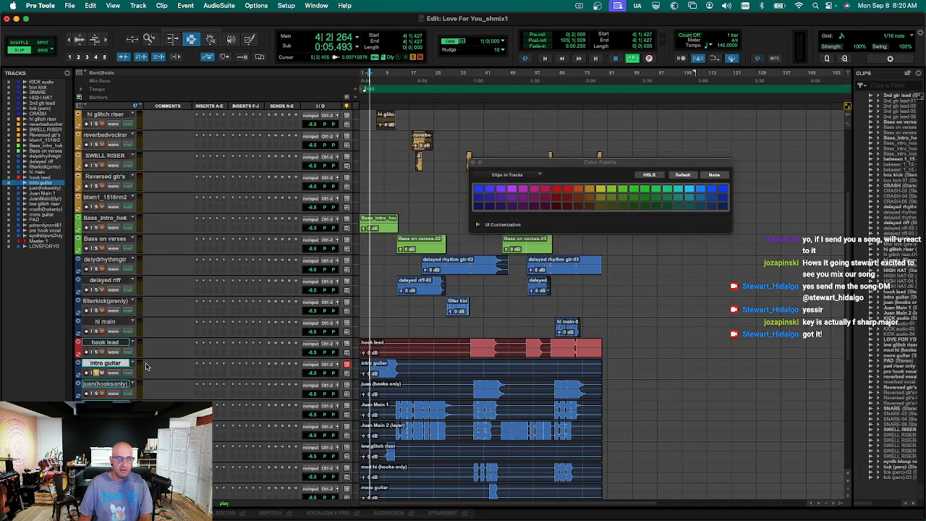
{"action": "left_click_drag", "start_coordinate": [102, 366], "coordinate": [103, 342]}
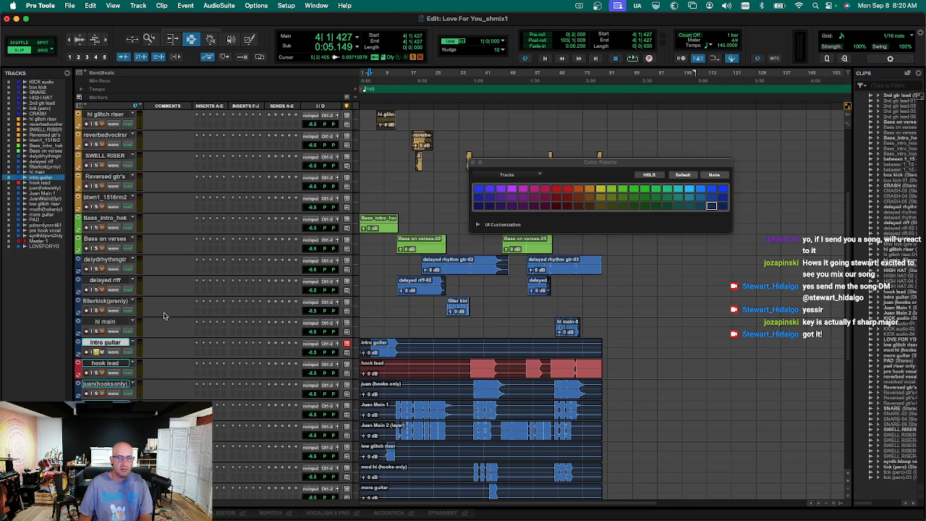
Solo and audition the hi main clip, and color its track orange.
{"action": "left_click", "coordinate": [559, 328]}
{"action": "key", "text": "shift+s"}
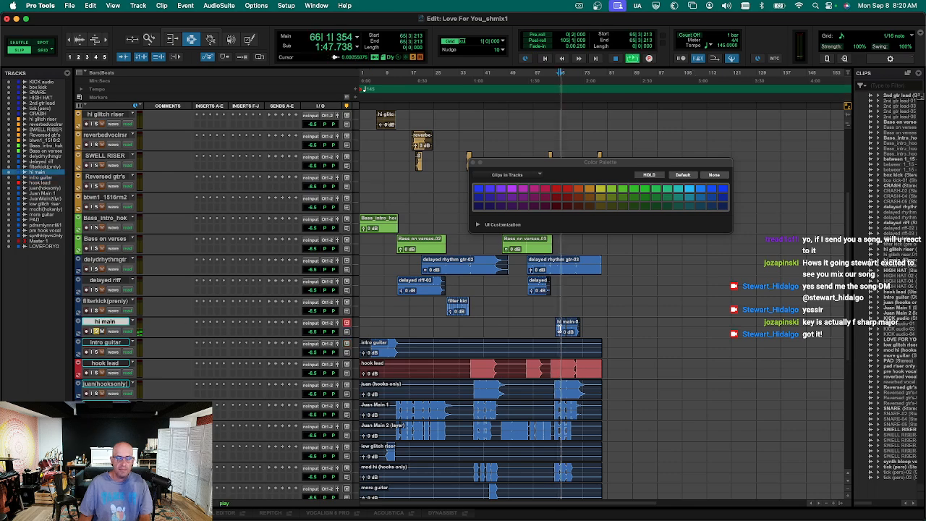
{"action": "left_click", "coordinate": [115, 323]}
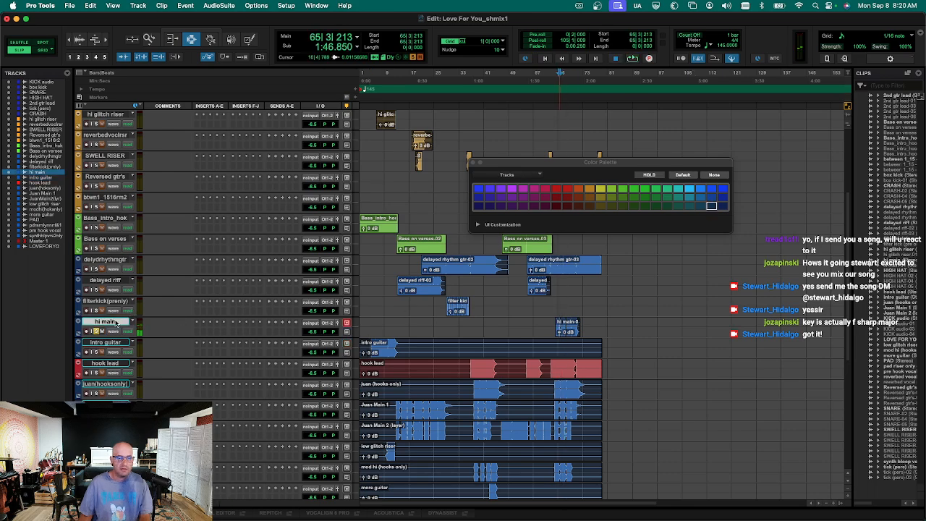
{"action": "left_click", "coordinate": [579, 189]}
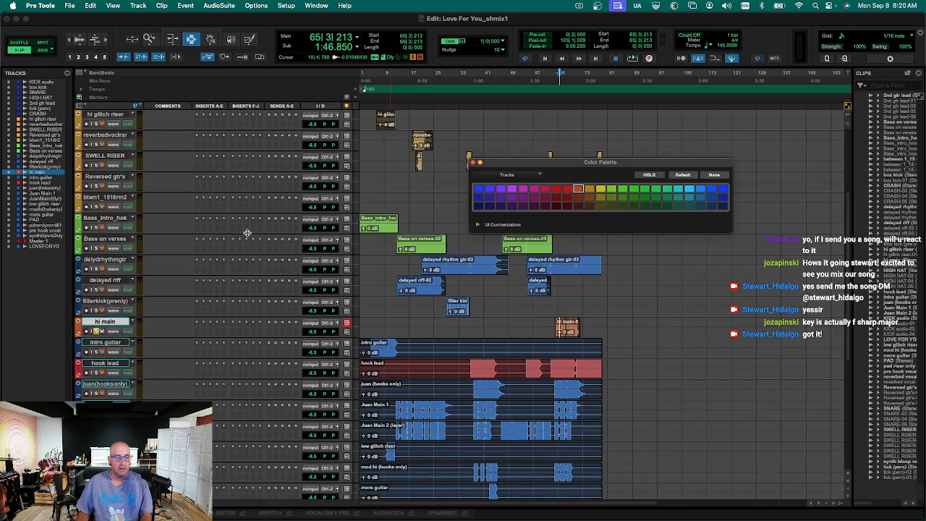
Solo and audition the filter kick clip, and move its track up directly below box kick.
{"action": "left_click", "coordinate": [456, 308]}
{"action": "key", "text": "shift+s"}
{"action": "key", "text": "space"}
{"action": "key", "text": "space"}
{"action": "double_click", "coordinate": [115, 303]}
{"action": "left_click_drag", "start_coordinate": [116, 303], "coordinate": [108, 136]}
Color the KICK audio, box kick and filter kick tracks dark indigo and close the Color Palette.
{"action": "left_click", "coordinate": [114, 159]}
{"action": "left_click", "coordinate": [114, 117], "text": "shift"}
{"action": "key", "text": "super+shift+c"}
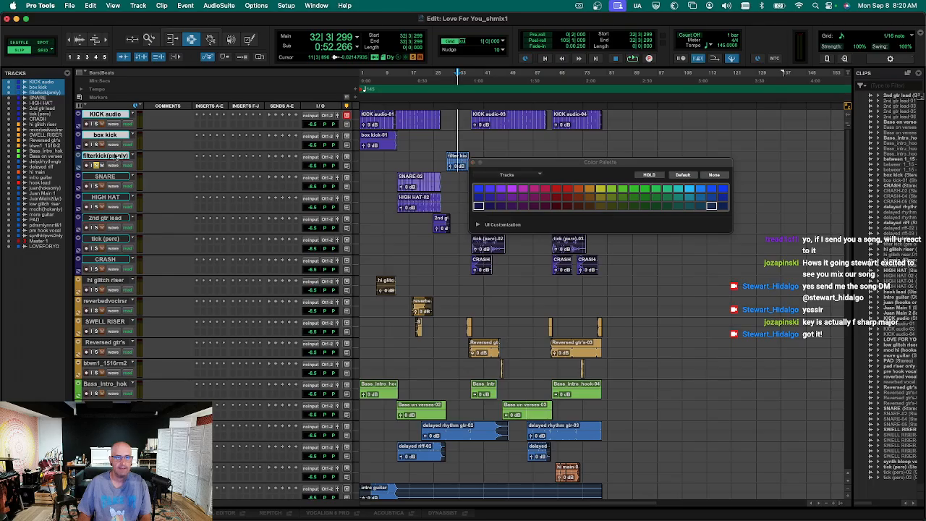
{"action": "left_click", "coordinate": [478, 206]}
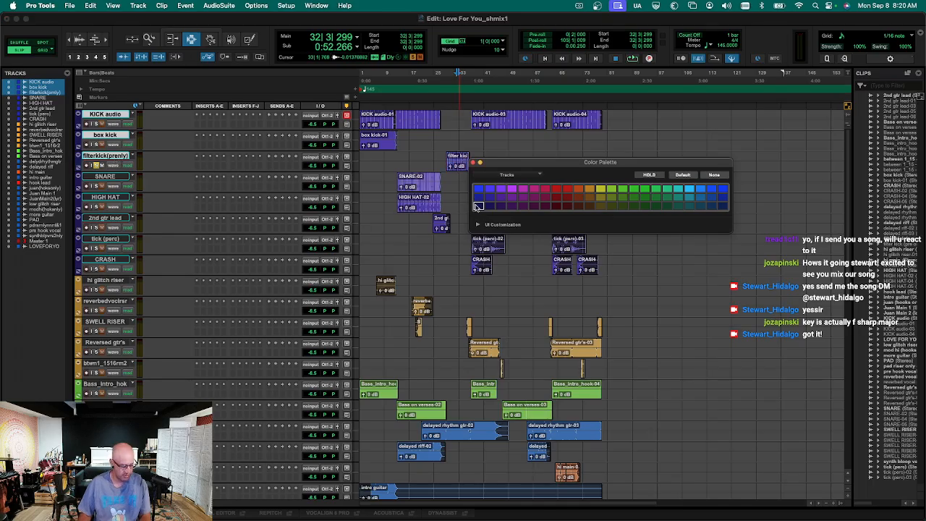
{"action": "key", "text": "super+shift+c"}
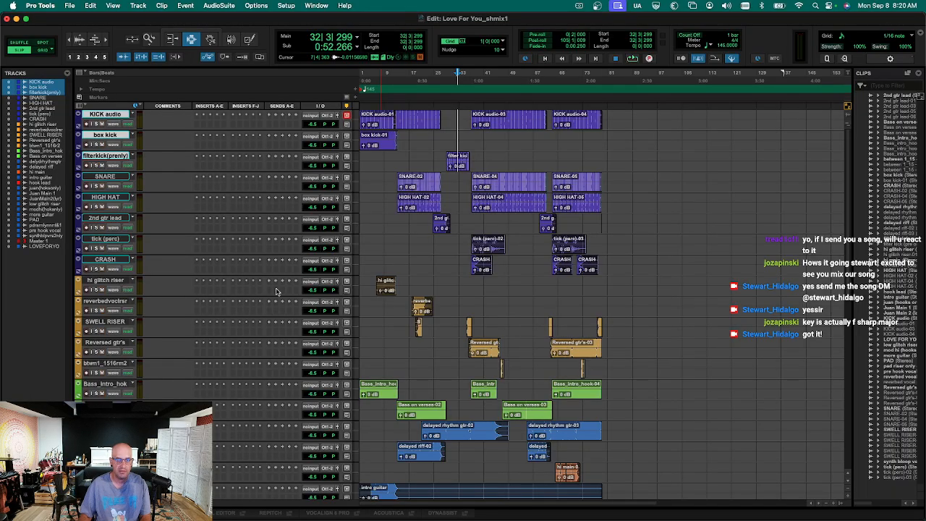
Solo and audition the delayed rhythm guitar from bar 34, and move the hook lead track directly below it.
{"action": "scroll", "coordinate": [276, 292], "scroll_direction": "down", "scroll_amount": 7}
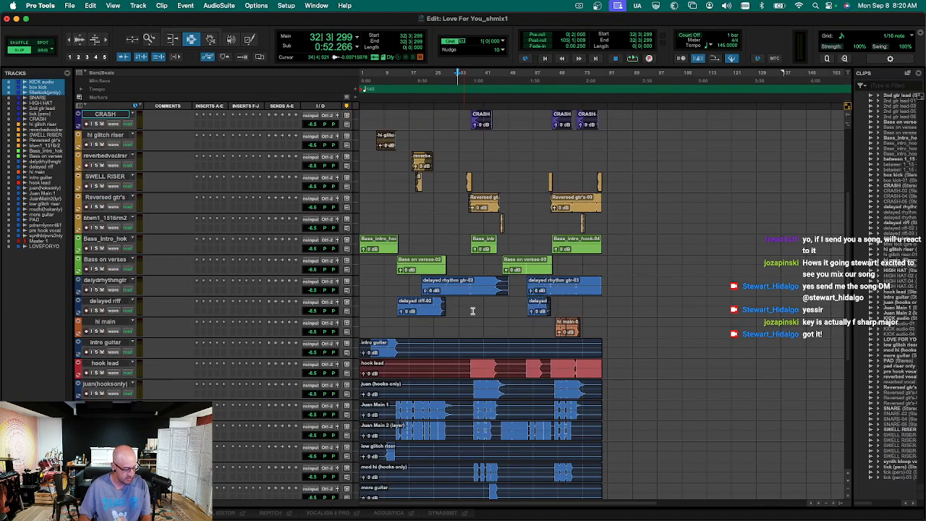
{"action": "left_click", "coordinate": [464, 285]}
{"action": "left_click", "coordinate": [96, 290]}
{"action": "key", "text": "space"}
{"action": "key", "text": "space"}
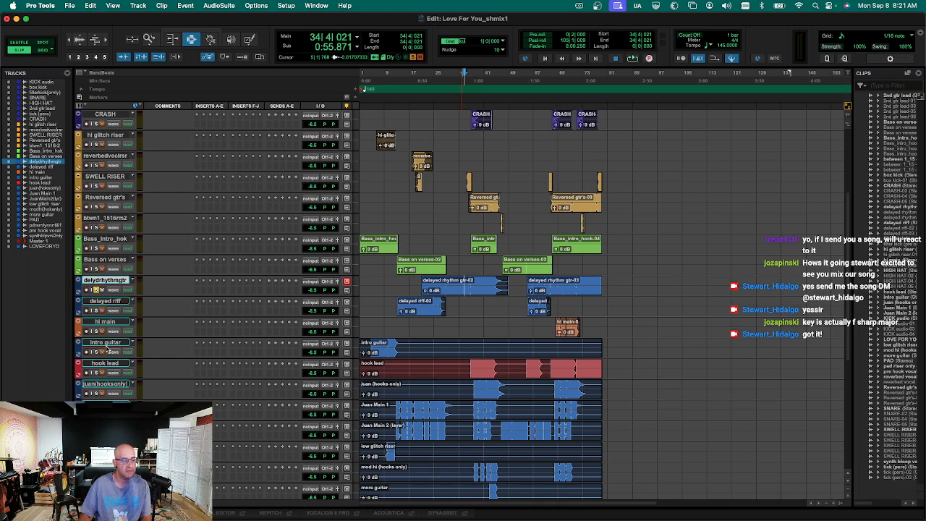
{"action": "left_click_drag", "start_coordinate": [103, 364], "coordinate": [102, 300]}
Color the delayed rhythm guitar, hook lead and delayed riff tracks the same red.
{"action": "key", "text": "alt+super+c"}
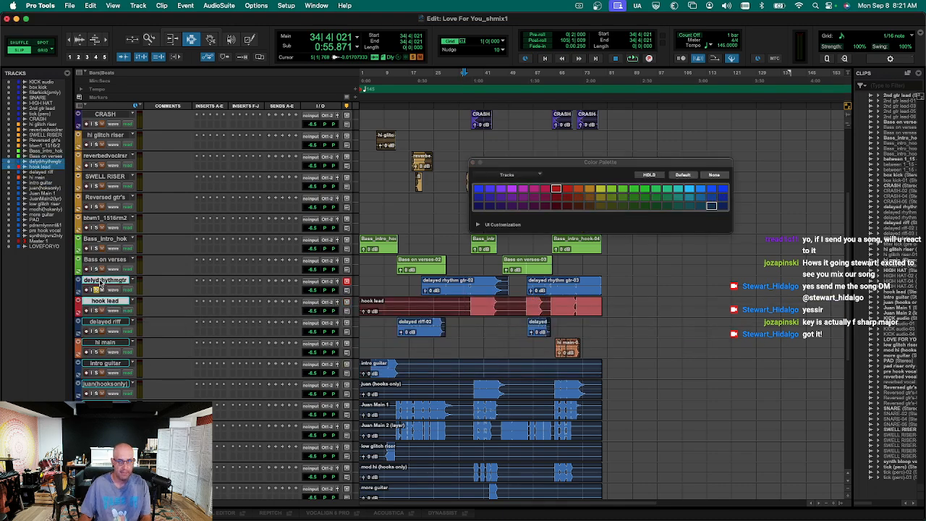
{"action": "left_click", "coordinate": [556, 191]}
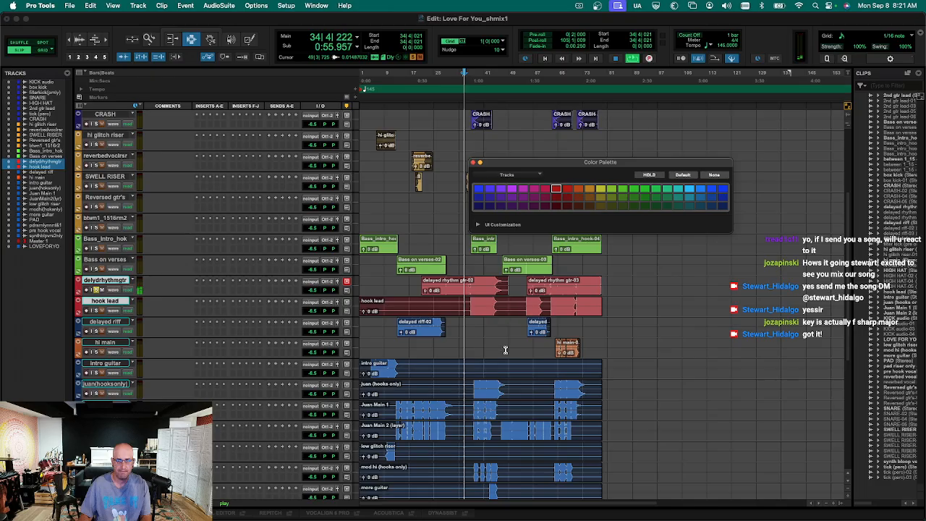
{"action": "left_click", "coordinate": [408, 327]}
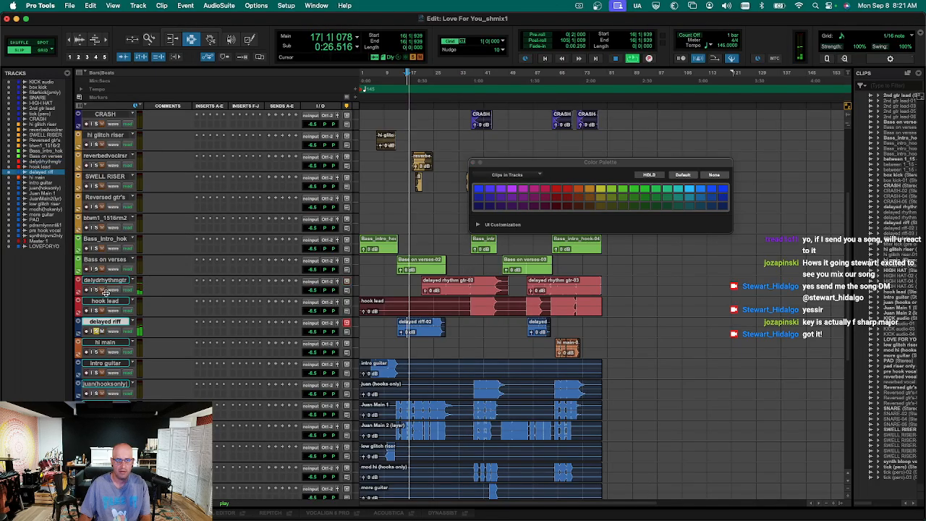
{"action": "left_click", "coordinate": [106, 281], "text": "shift"}
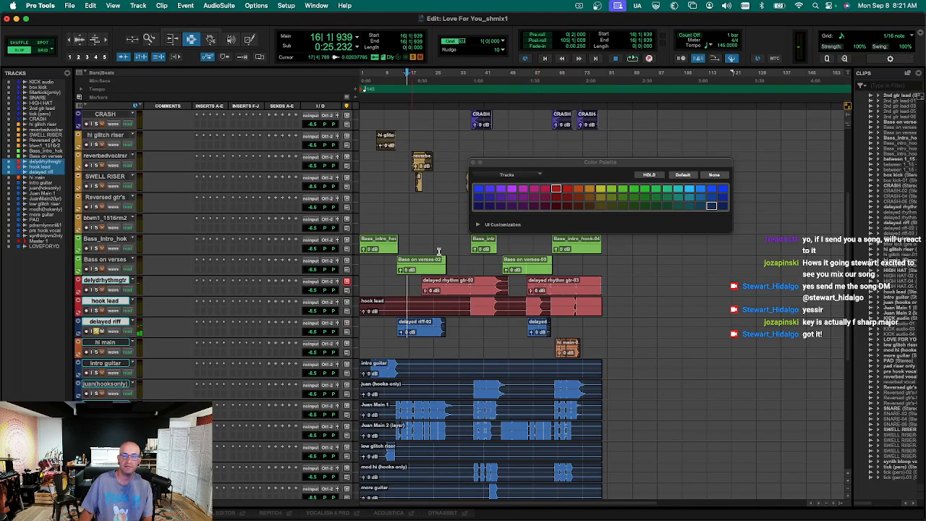
{"action": "left_click", "coordinate": [557, 189]}
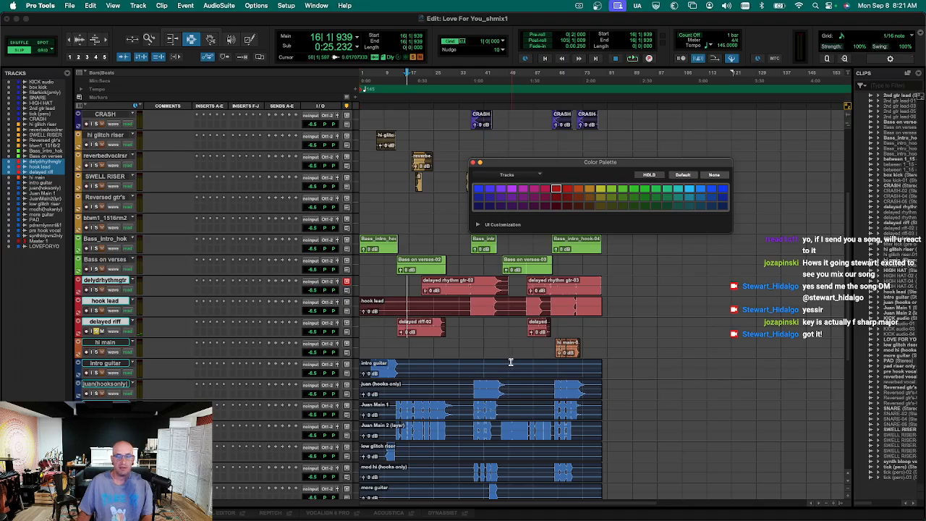
Move the intro guitar track up directly below Bass on verses and color it a neighbouring shade of red.
{"action": "left_click", "coordinate": [105, 363]}
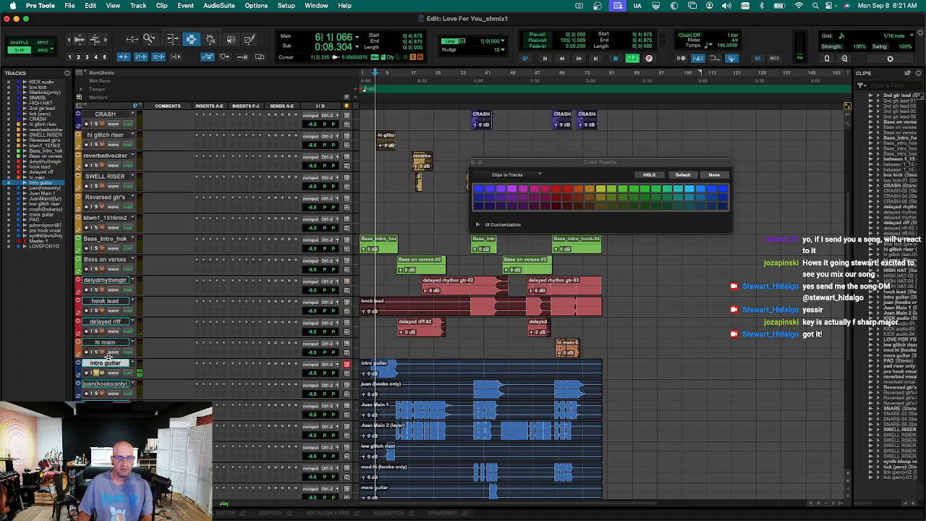
{"action": "left_click_drag", "start_coordinate": [105, 363], "coordinate": [109, 277]}
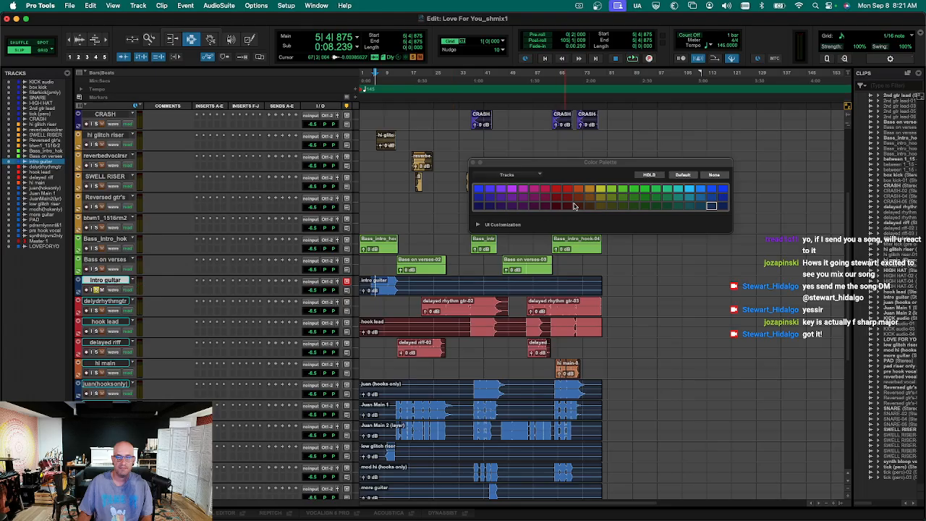
{"action": "left_click", "coordinate": [566, 191]}
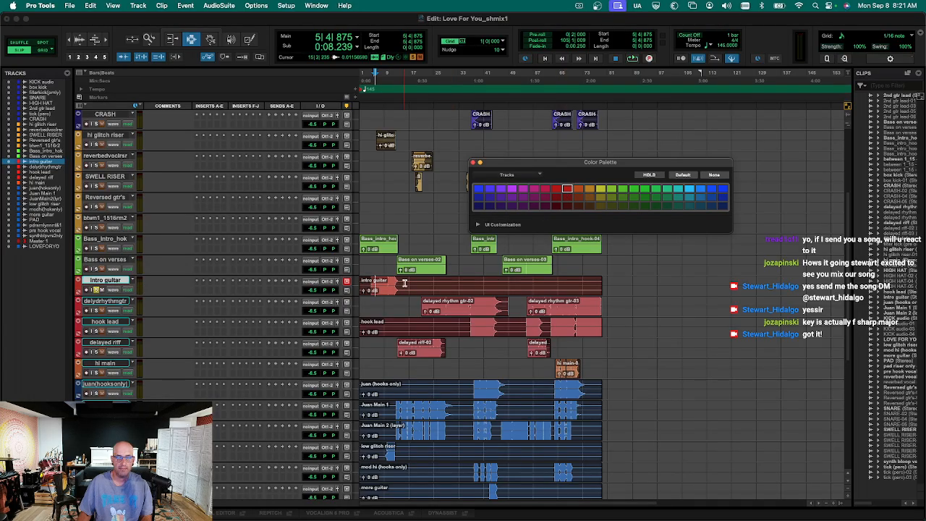
Strip the silence from the intro guitar clip using the existing Strip Silence settings.
{"action": "key", "text": "F8"}
{"action": "left_click", "coordinate": [406, 288]}
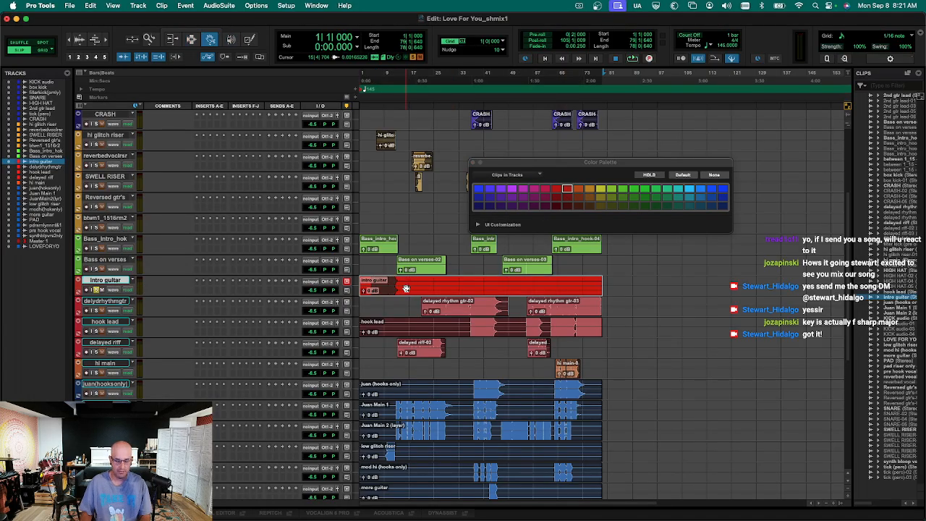
{"action": "key", "text": "super+u"}
{"action": "left_click_drag", "start_coordinate": [348, 262], "coordinate": [242, 249]}
{"action": "left_click", "coordinate": [286, 327]}
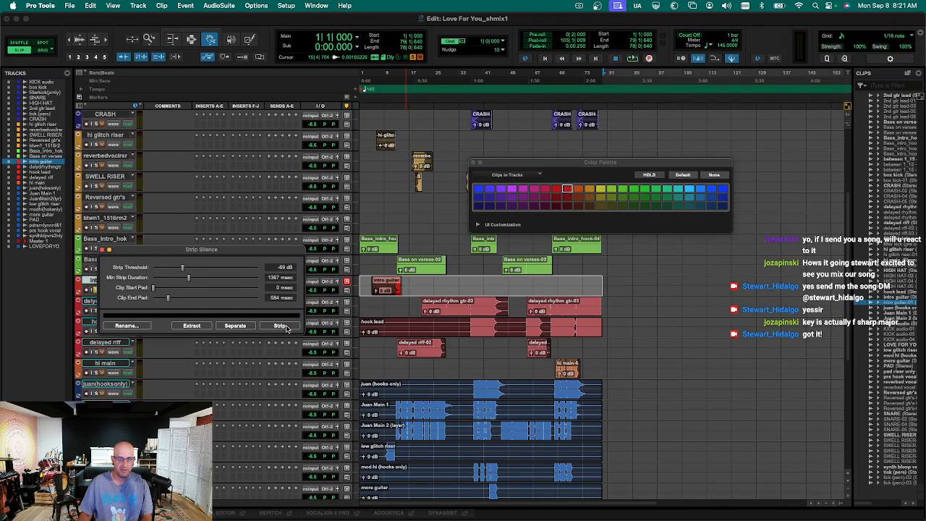
Strip the silence from the hook lead clip with the same settings and close all floating windows.
{"action": "left_click", "coordinate": [448, 331]}
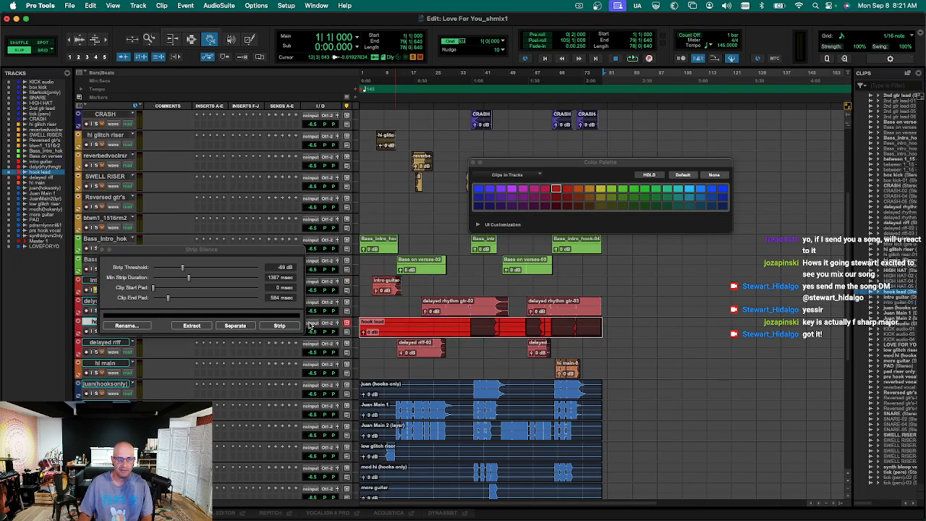
{"action": "left_click", "coordinate": [288, 329]}
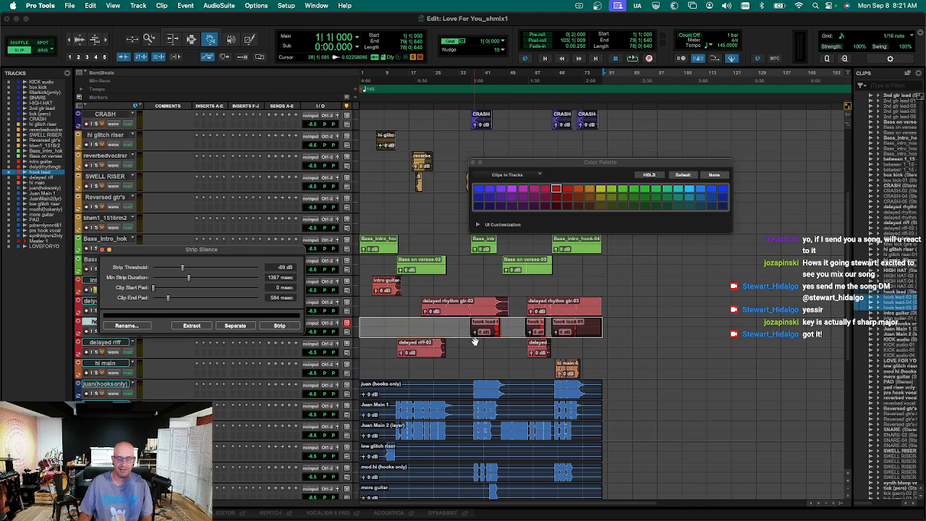
{"action": "key", "text": "ctrl+alt+super+w"}
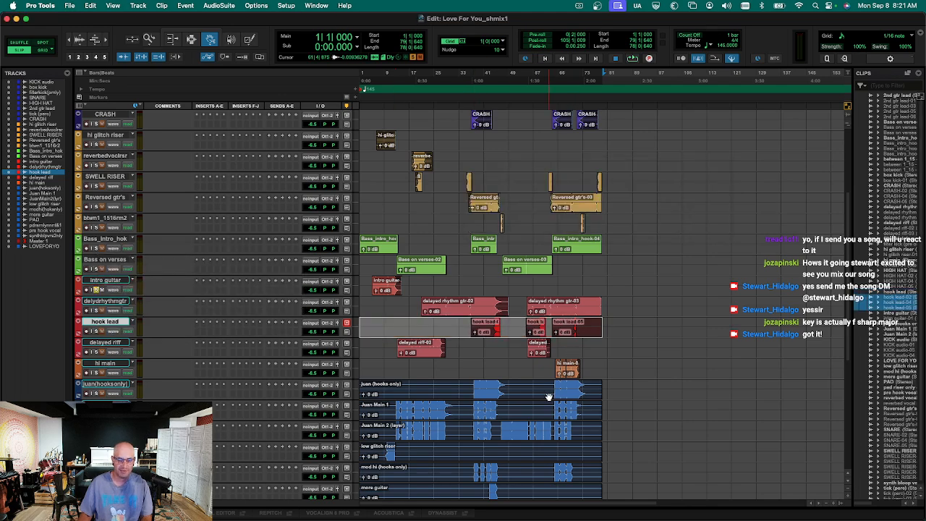
Solo the hooks-only track directly below hi main and audition it from its first audio at bar 38.
{"action": "left_click", "coordinate": [549, 397]}
{"action": "double_click", "coordinate": [519, 404]}
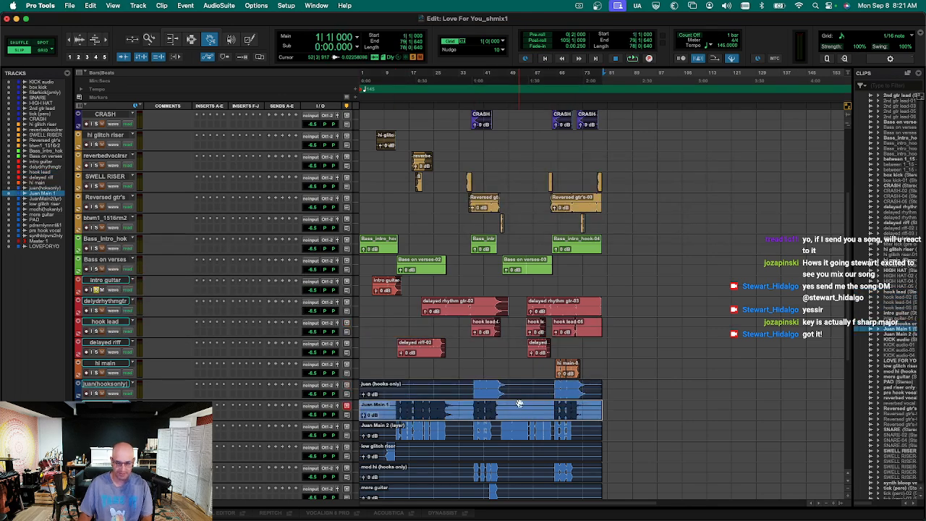
{"action": "left_click", "coordinate": [520, 398]}
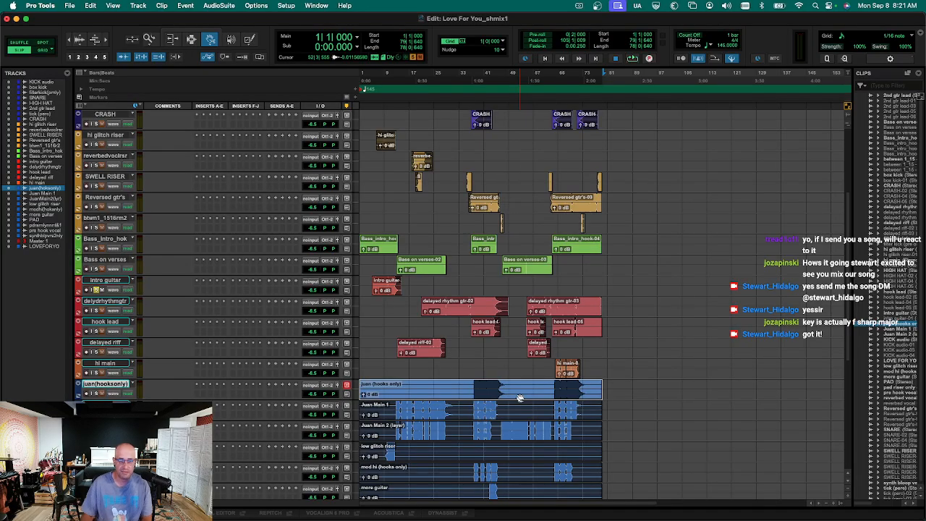
{"action": "key", "text": "Tab"}
{"action": "key", "text": "shift+s"}
{"action": "key", "text": "space"}
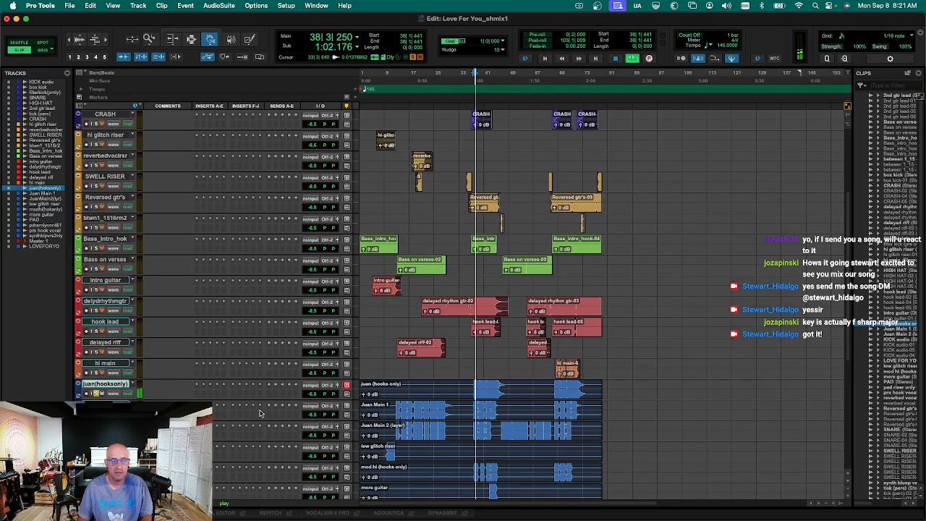
Move the Main 1 track above the hooks-only track and place the Main 2 layer track directly below Main 1.
{"action": "left_click", "coordinate": [476, 414]}
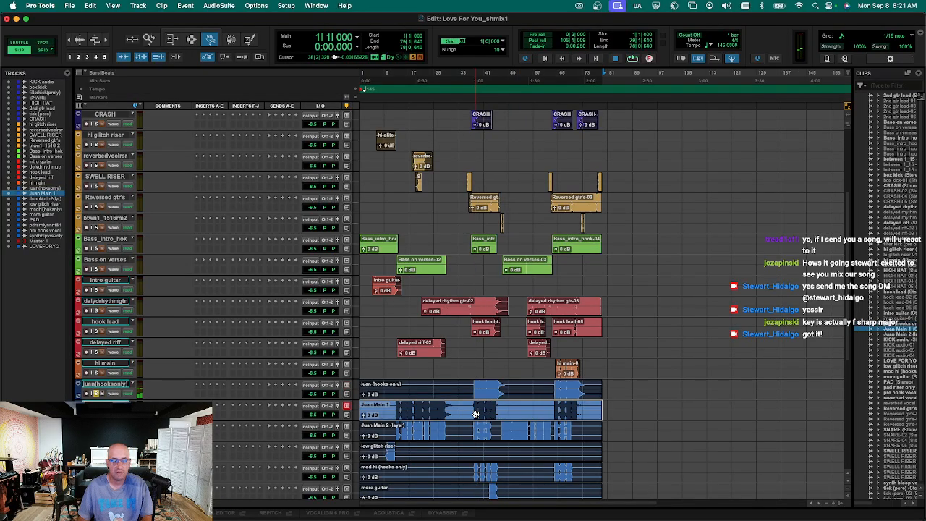
{"action": "left_click_drag", "start_coordinate": [119, 405], "coordinate": [124, 384]}
{"action": "left_click", "coordinate": [402, 437]}
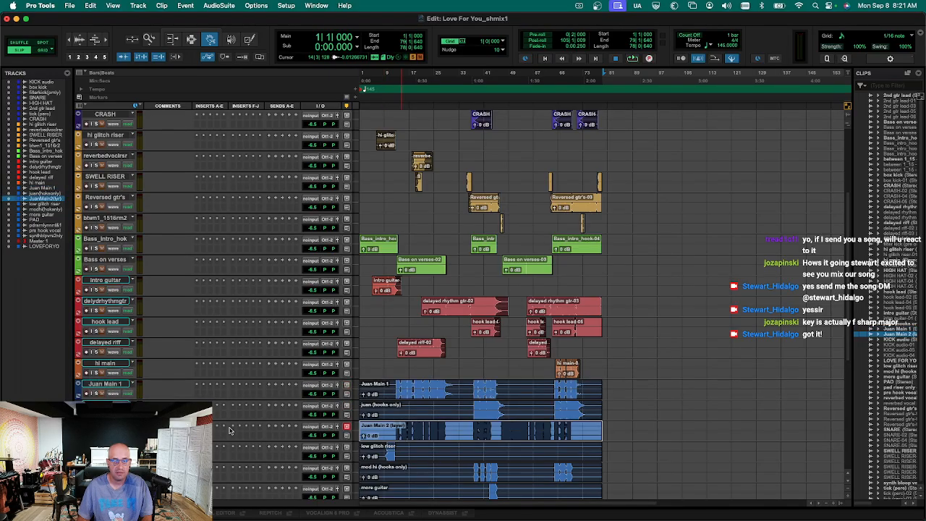
{"action": "left_click_drag", "start_coordinate": [116, 425], "coordinate": [118, 403]}
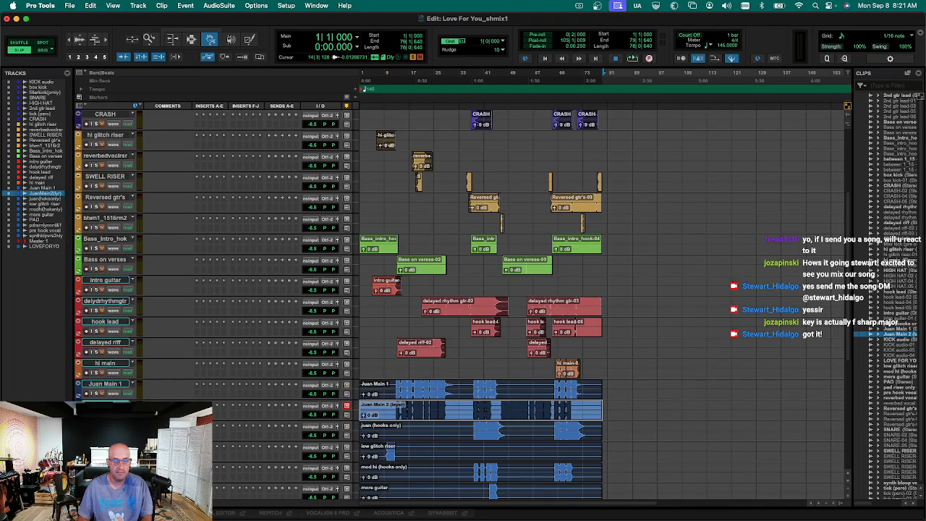
Audition the full mix from bar 37, just before the first audio on the hooks-only track below Main 2.
{"action": "left_click", "coordinate": [388, 426]}
{"action": "key", "text": "F6"}
{"action": "key", "text": "F7"}
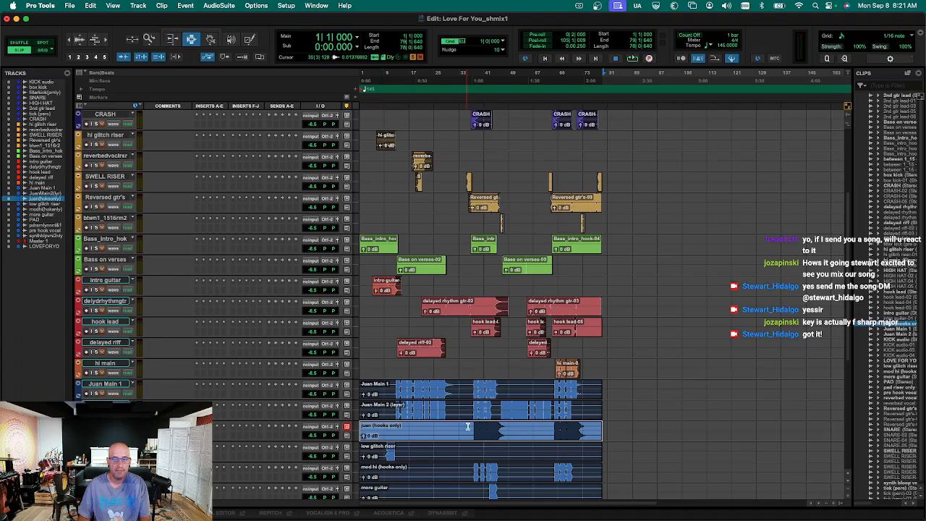
{"action": "left_click", "coordinate": [472, 427]}
{"action": "key", "text": "space"}
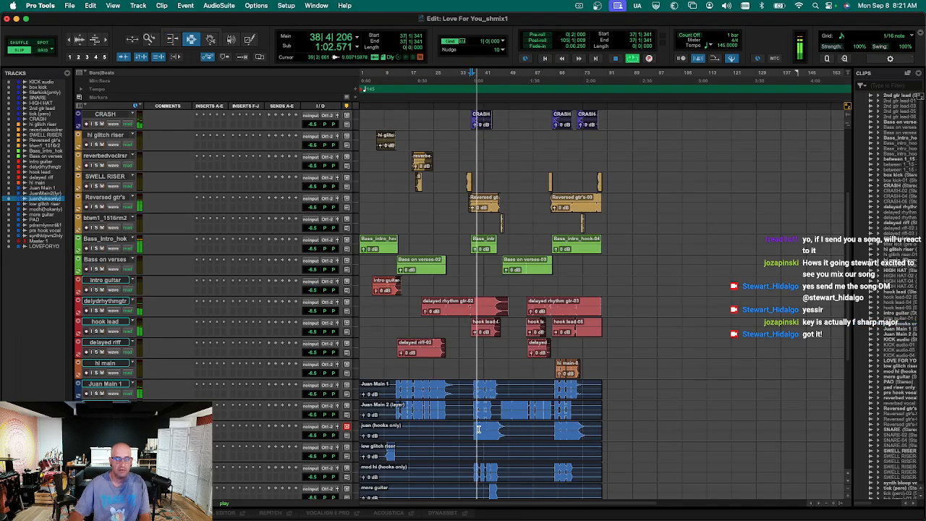
{"action": "key", "text": "space"}
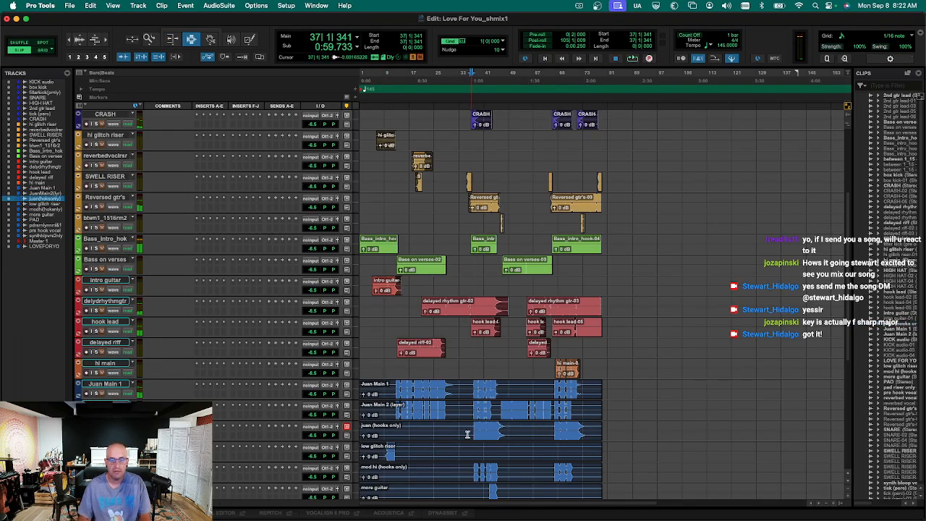
Strip the silence from the Main 1 clip using the existing Strip Silence settings.
{"action": "key", "text": "F8"}
{"action": "left_click", "coordinate": [519, 398]}
{"action": "key", "text": "super+u"}
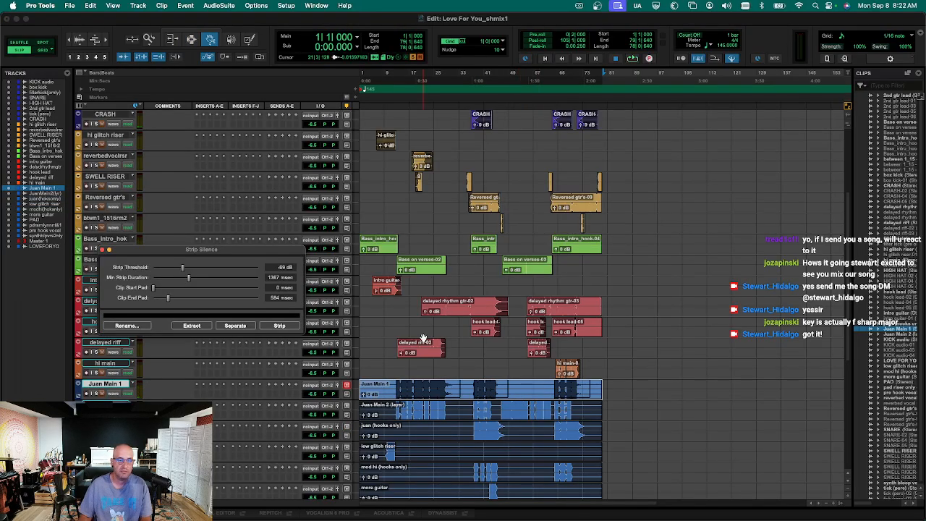
{"action": "left_click", "coordinate": [279, 325]}
Strip the silence from the hooks-only clip below Main 2 and from the Main 2 layer clip with the same settings.
{"action": "left_click", "coordinate": [436, 412]}
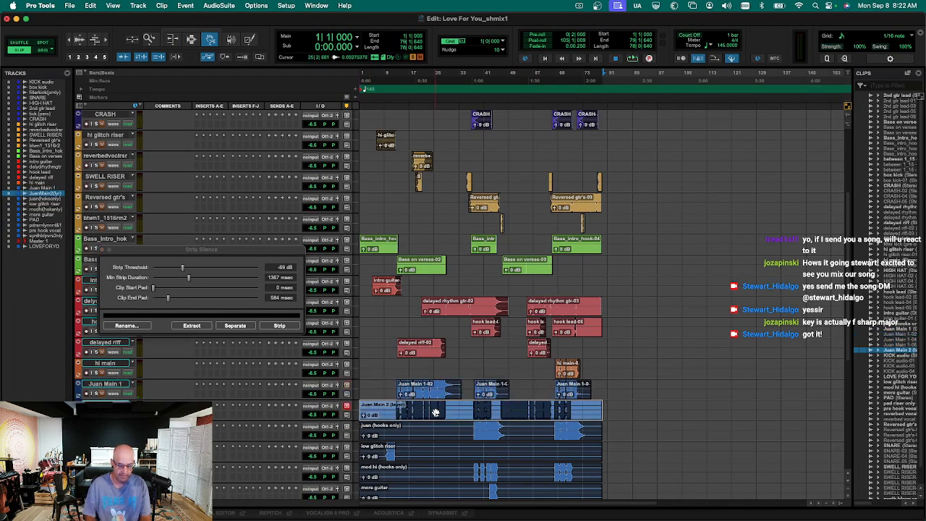
{"action": "key", "text": "super+u"}
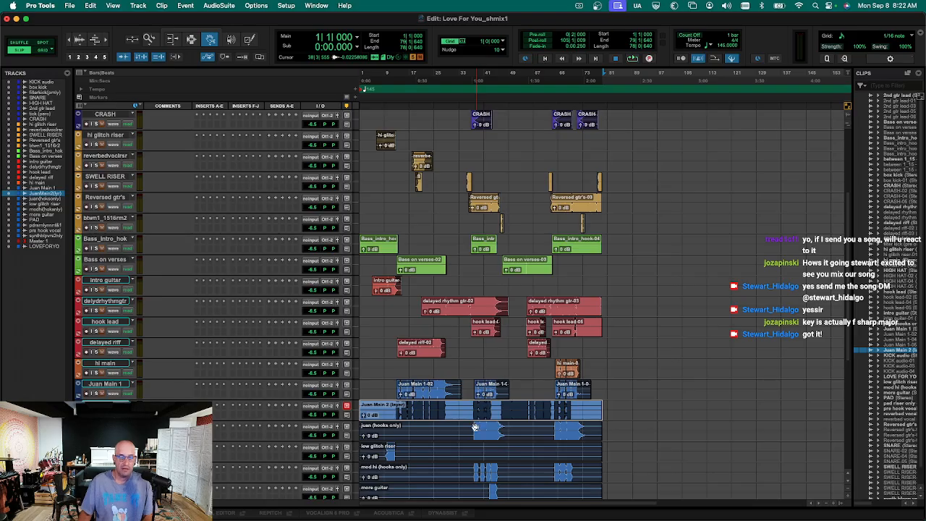
{"action": "left_click", "coordinate": [475, 428]}
{"action": "key", "text": "super+i"}
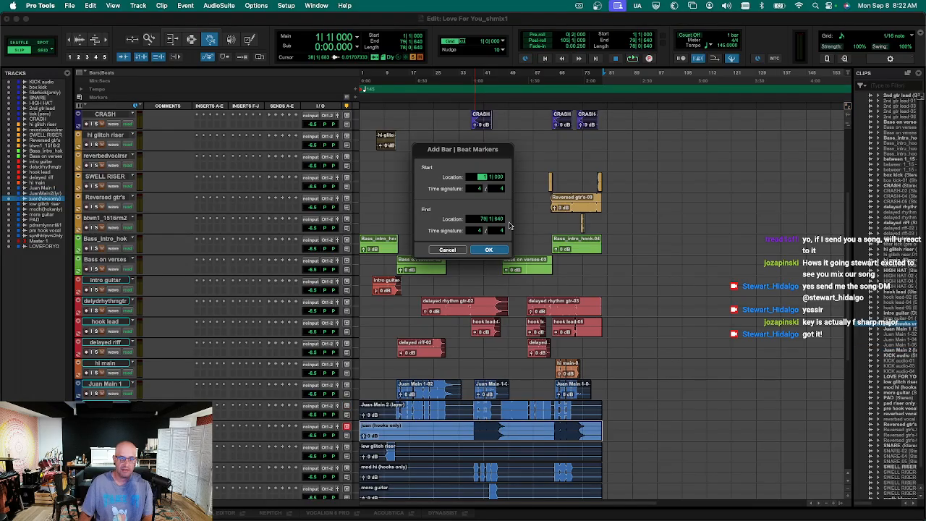
{"action": "left_click", "coordinate": [442, 251]}
{"action": "key", "text": "super+u"}
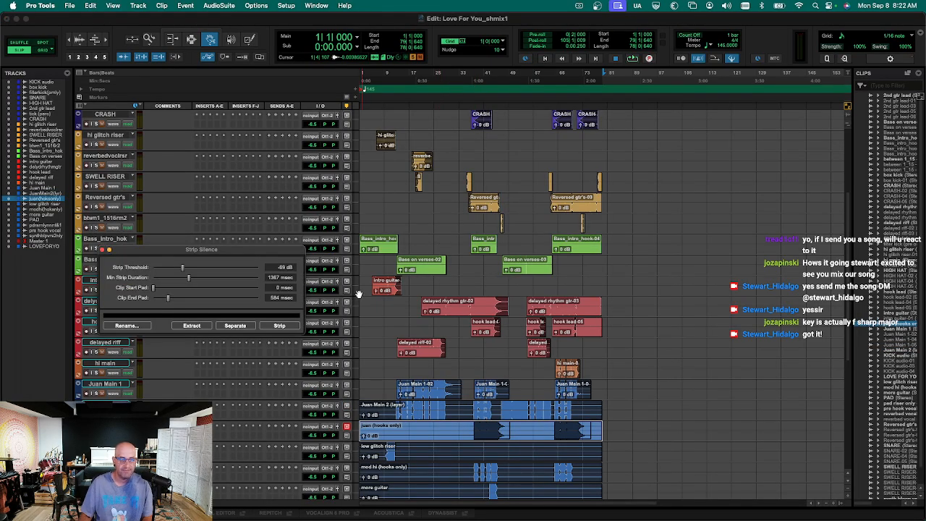
{"action": "left_click", "coordinate": [288, 327]}
{"action": "left_click", "coordinate": [402, 418]}
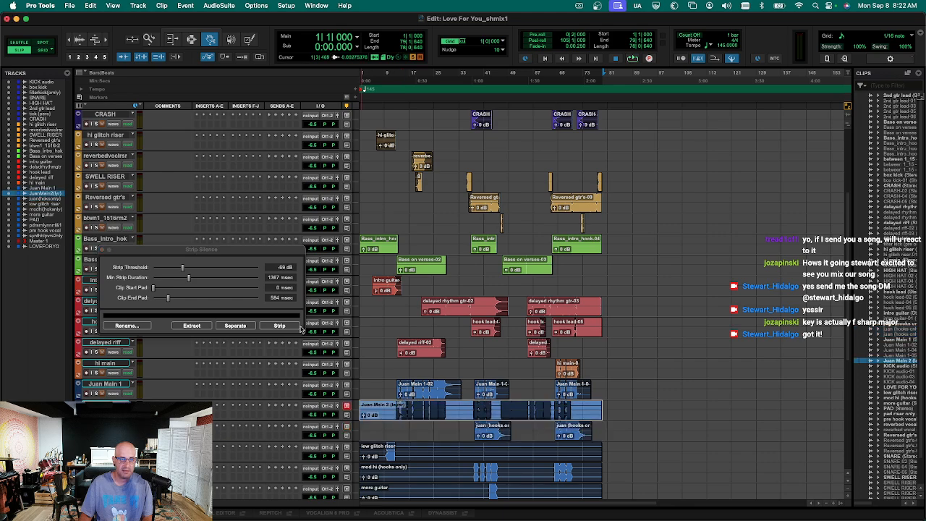
{"action": "left_click", "coordinate": [279, 325]}
Select all the stripped clips across the Main 1, Main 2 layer and adjoining hooks-only tracks.
{"action": "left_click", "coordinate": [433, 386]}
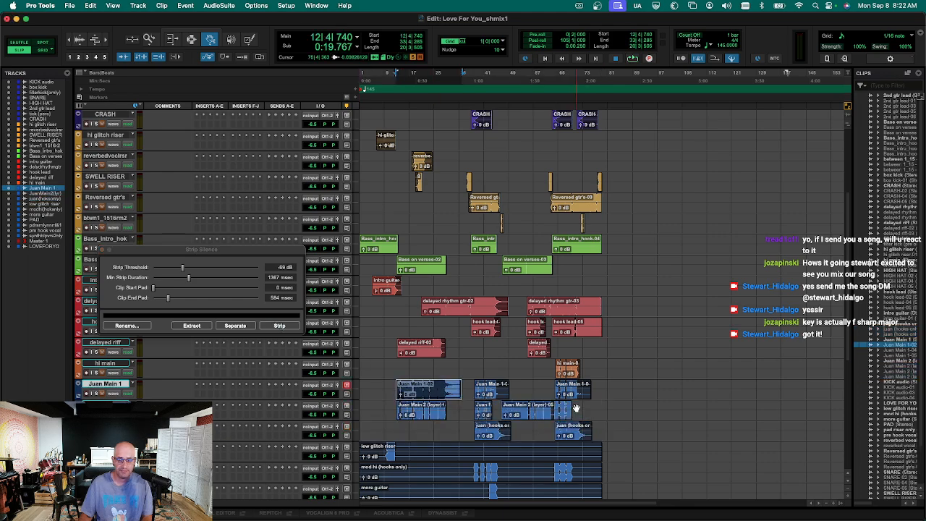
{"action": "left_click", "coordinate": [599, 392]}
{"action": "left_click", "coordinate": [568, 396]}
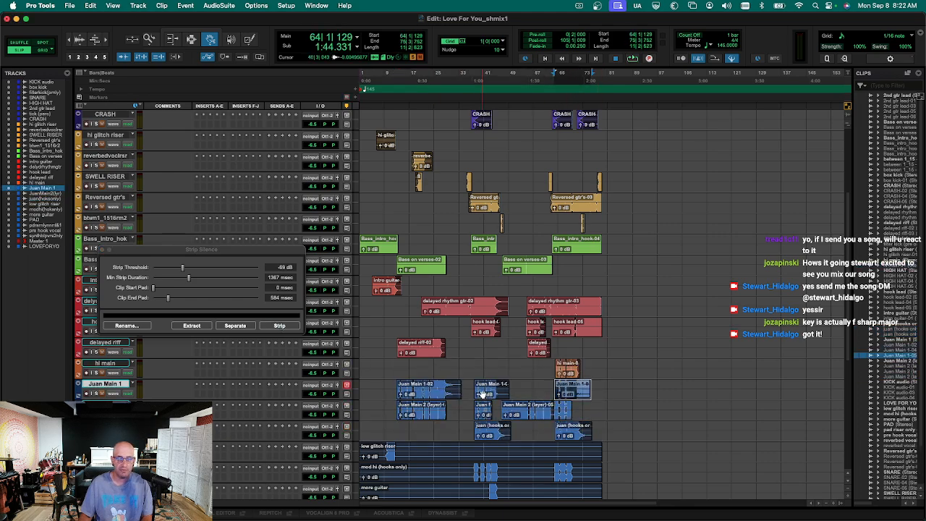
{"action": "left_click", "coordinate": [483, 395], "text": "shift"}
{"action": "left_click", "coordinate": [432, 393], "text": "shift"}
{"action": "left_click", "coordinate": [427, 409], "text": "shift"}
{"action": "left_click", "coordinate": [563, 436], "text": "shift"}
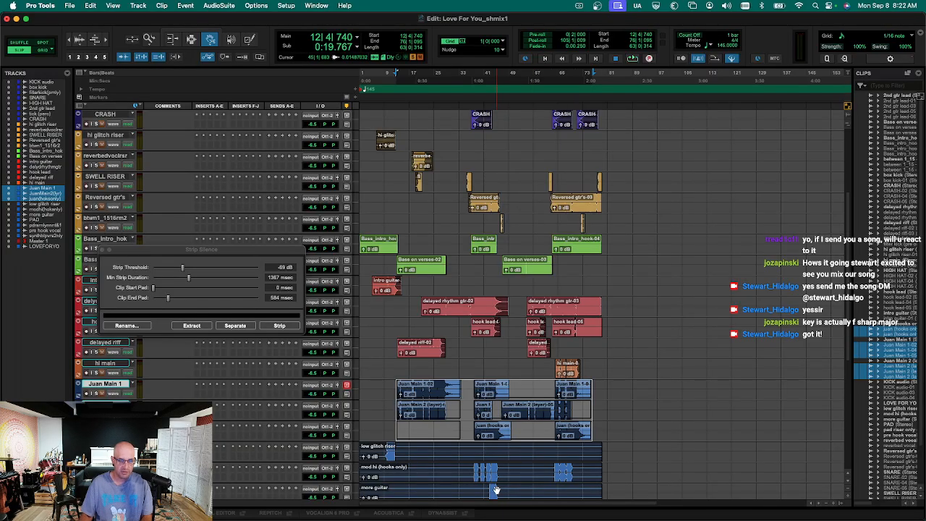
Solo the low glitch riser track and audition it from its audio at bar 9.
{"action": "scroll", "coordinate": [420, 396], "scroll_direction": "down", "scroll_amount": 3}
{"action": "left_click", "coordinate": [420, 396]}
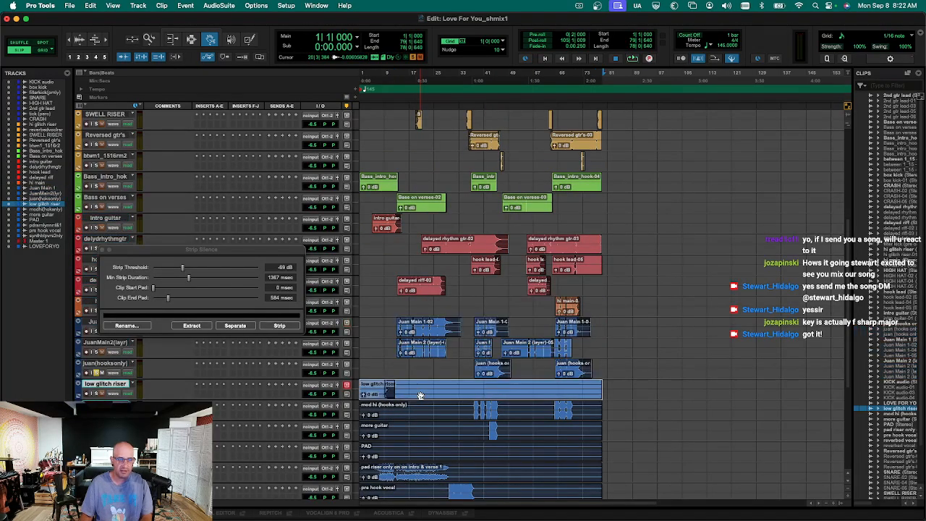
{"action": "key", "text": "space"}
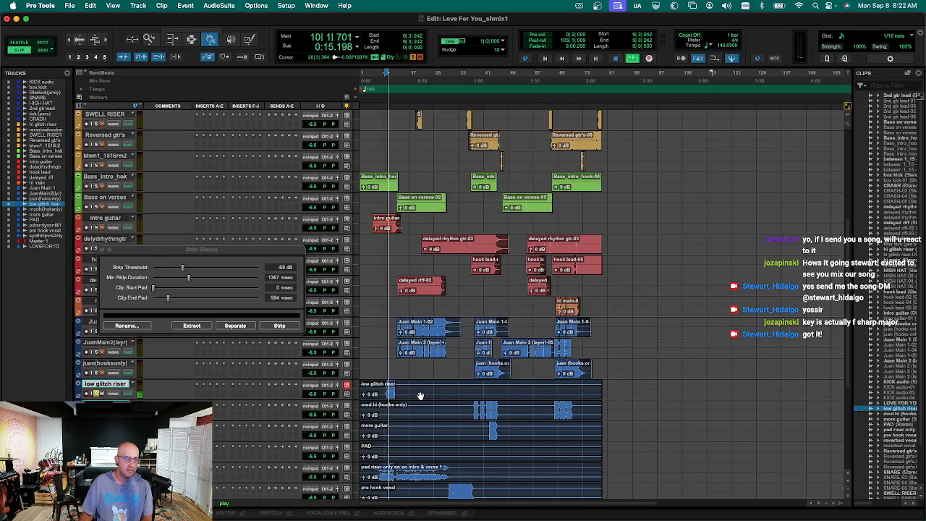
{"action": "key", "text": "space"}
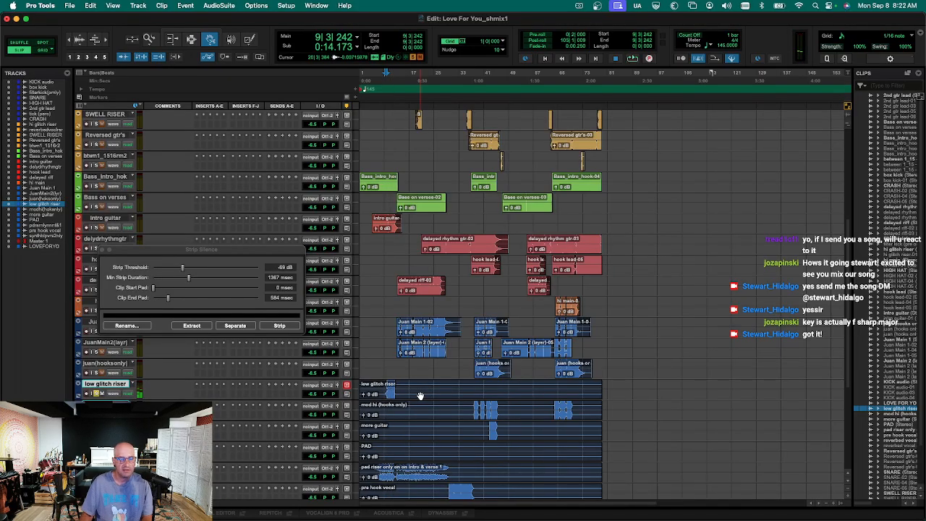
Strip the silence from the low glitch riser clip with a -76 dB threshold, 184 ms start pad and 1044 ms end pad.
{"action": "double_click", "coordinate": [421, 395]}
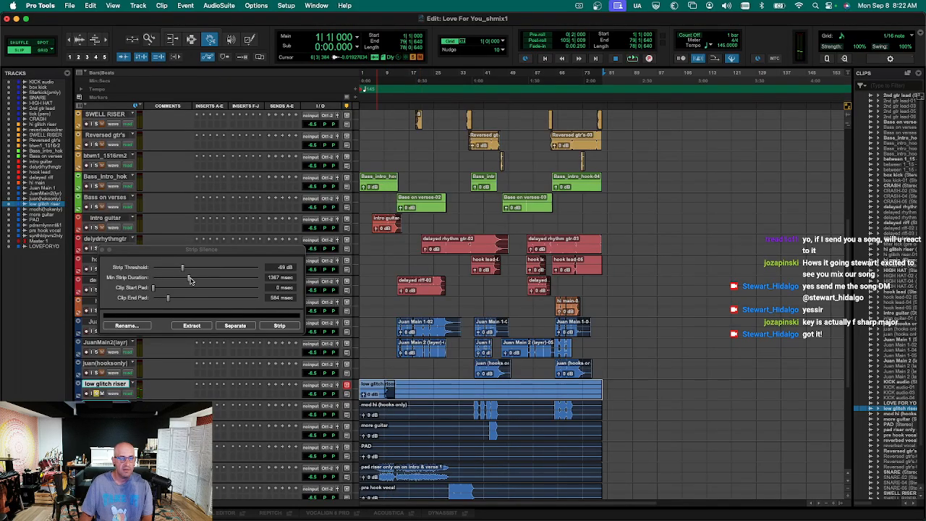
{"action": "left_click_drag", "start_coordinate": [174, 297], "coordinate": [173, 300]}
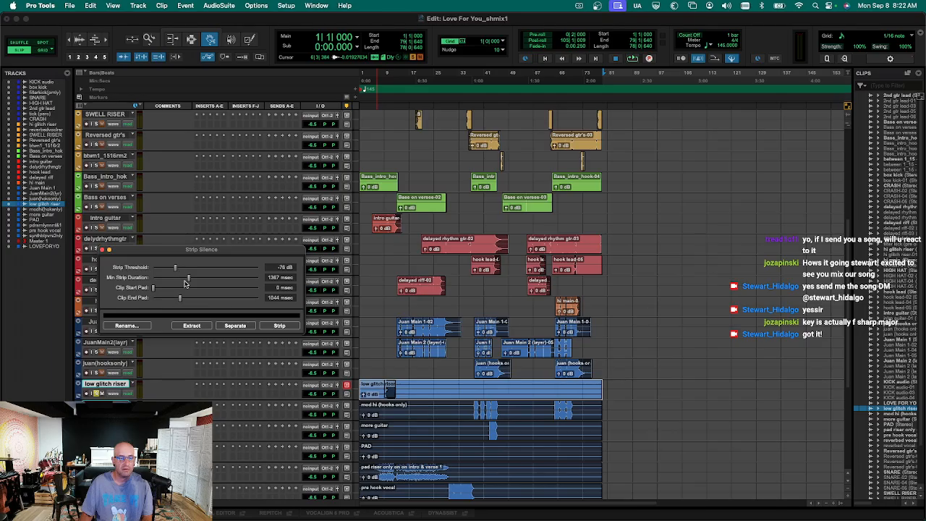
{"action": "left_click", "coordinate": [281, 326]}
{"action": "left_click", "coordinate": [463, 413]}
{"action": "key", "text": "super+u"}
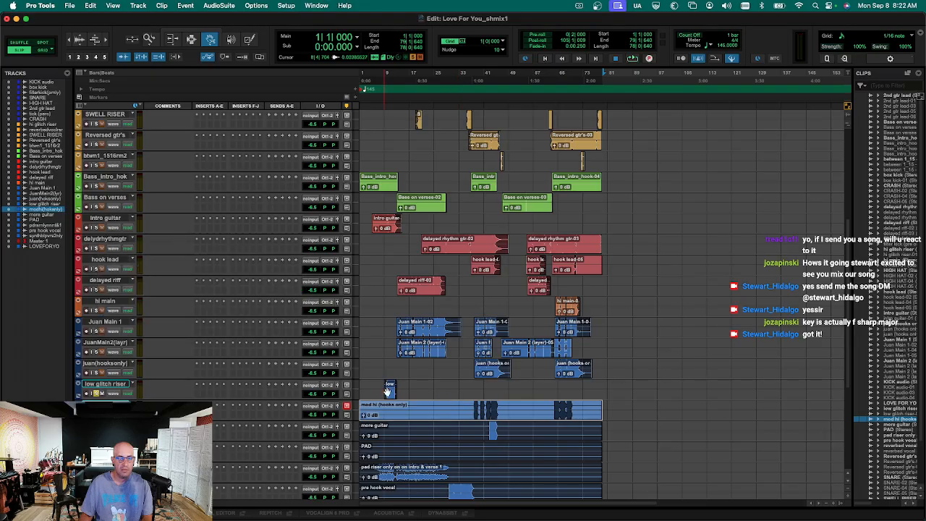
Color the low glitch riser track gold like the other risers and move it directly below btwn1_1516rm2.
{"action": "left_click", "coordinate": [391, 391]}
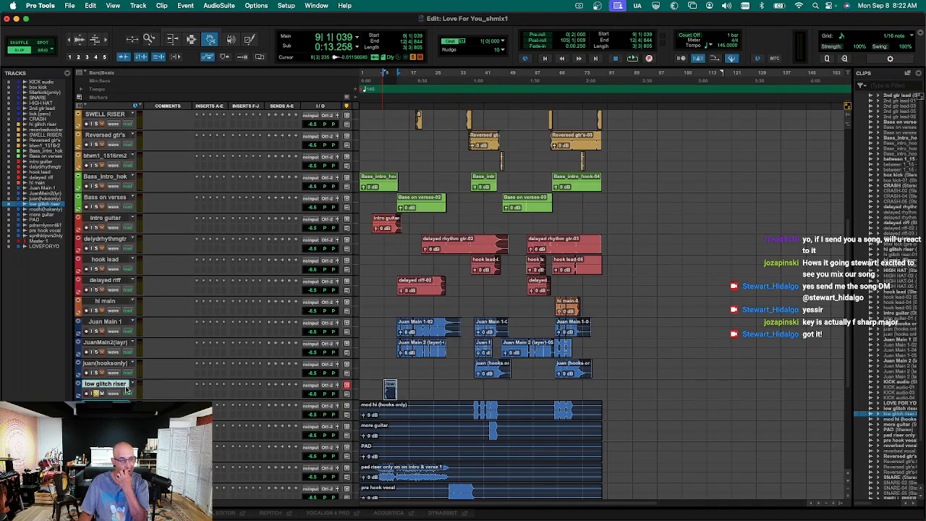
{"action": "key", "text": "super+c"}
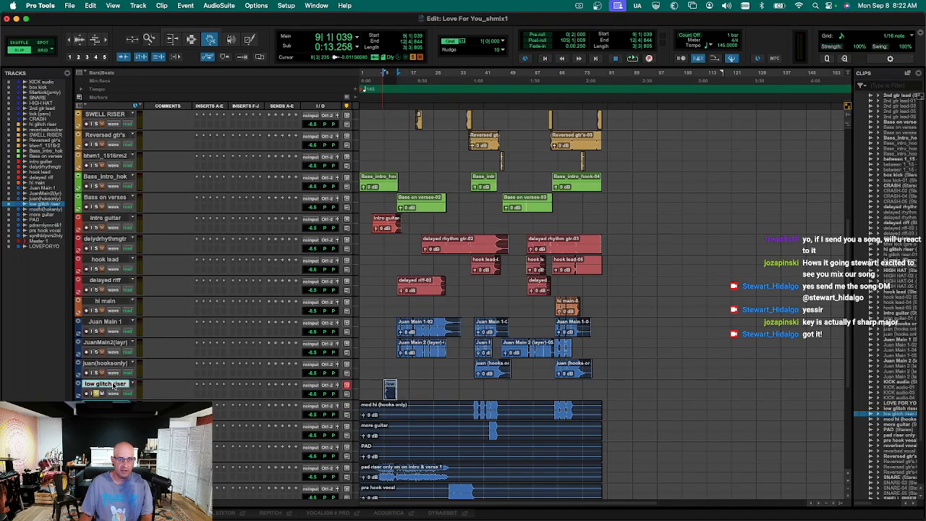
{"action": "key", "text": "F7"}
{"action": "left_click", "coordinate": [388, 390]}
{"action": "key", "text": "super+shift+c"}
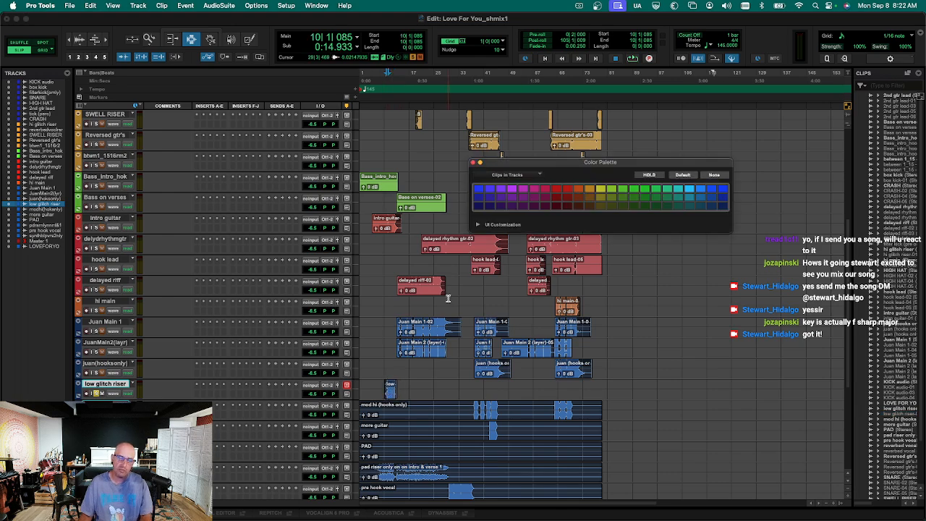
{"action": "left_click", "coordinate": [99, 382]}
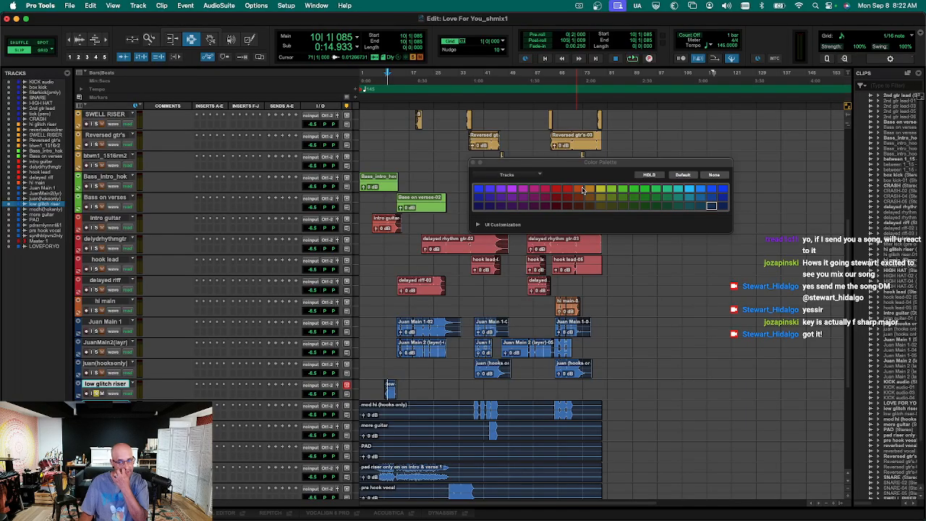
{"action": "left_click", "coordinate": [580, 189]}
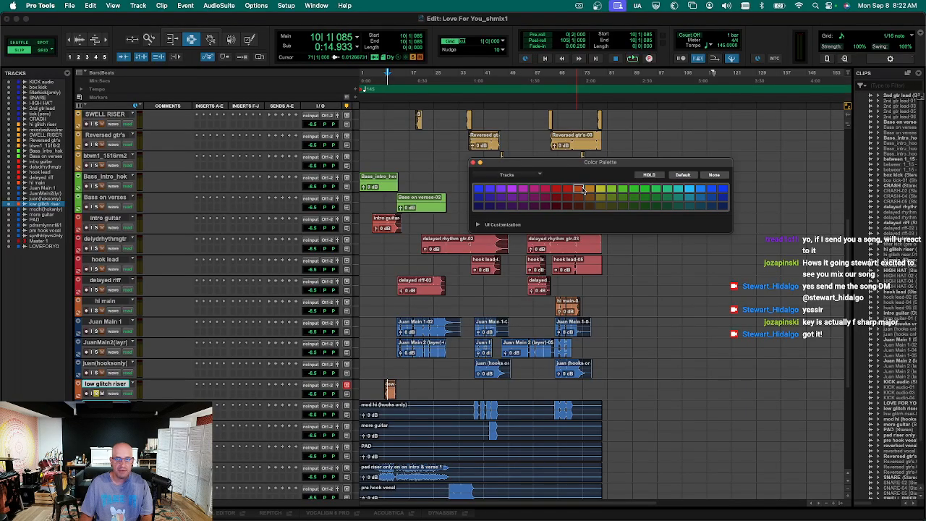
{"action": "left_click", "coordinate": [591, 189]}
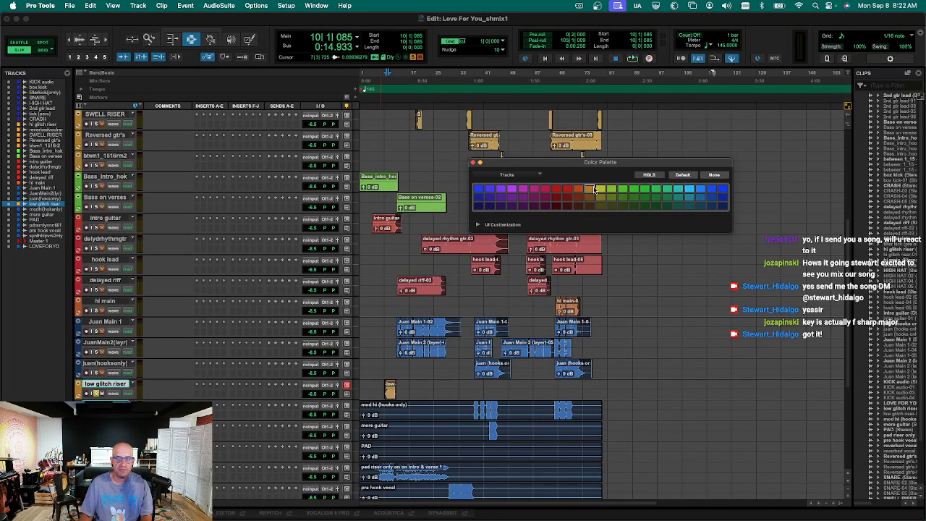
{"action": "left_click_drag", "start_coordinate": [113, 387], "coordinate": [162, 178]}
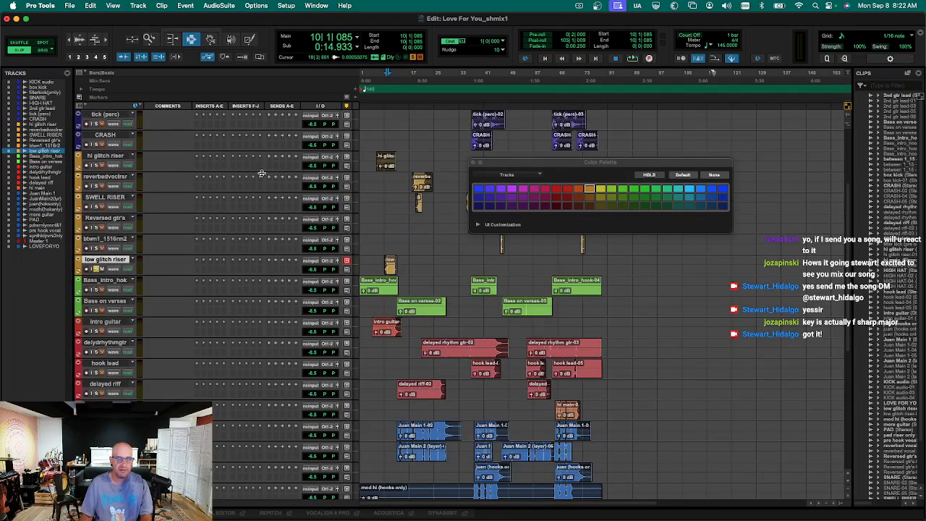
{"action": "key", "text": "super+w"}
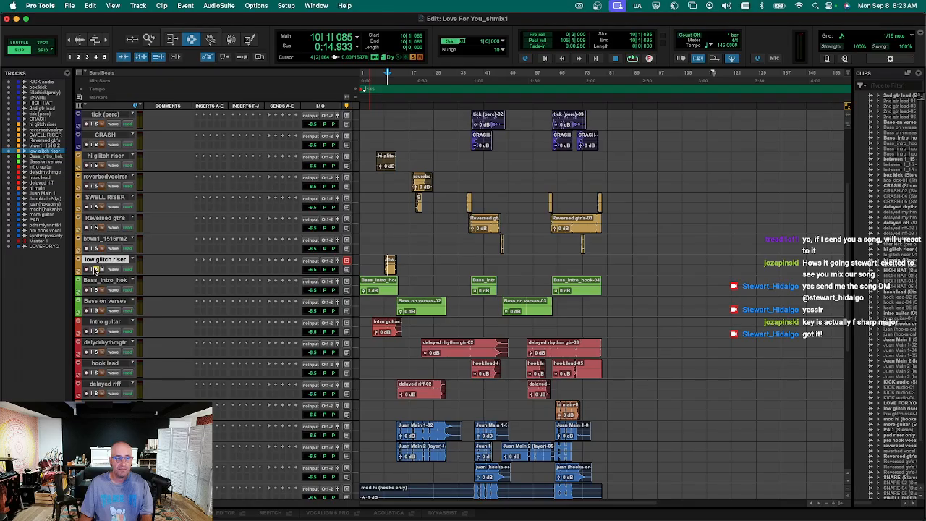
Strip the silence from the mod hi (hooks only) clip using the current Strip Silence settings and close the settings window.
{"action": "scroll", "coordinate": [275, 308], "scroll_direction": "down", "scroll_amount": 4}
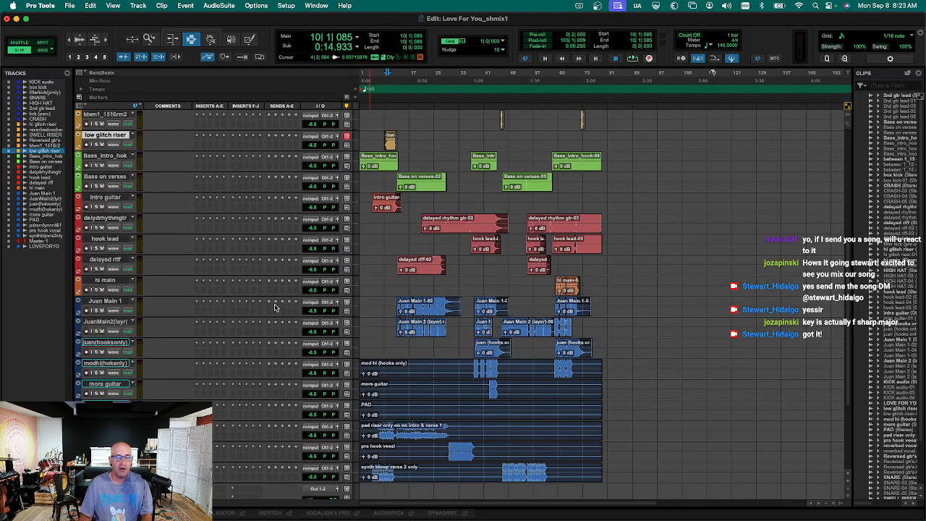
{"action": "key", "text": "F8"}
{"action": "left_click", "coordinate": [478, 369]}
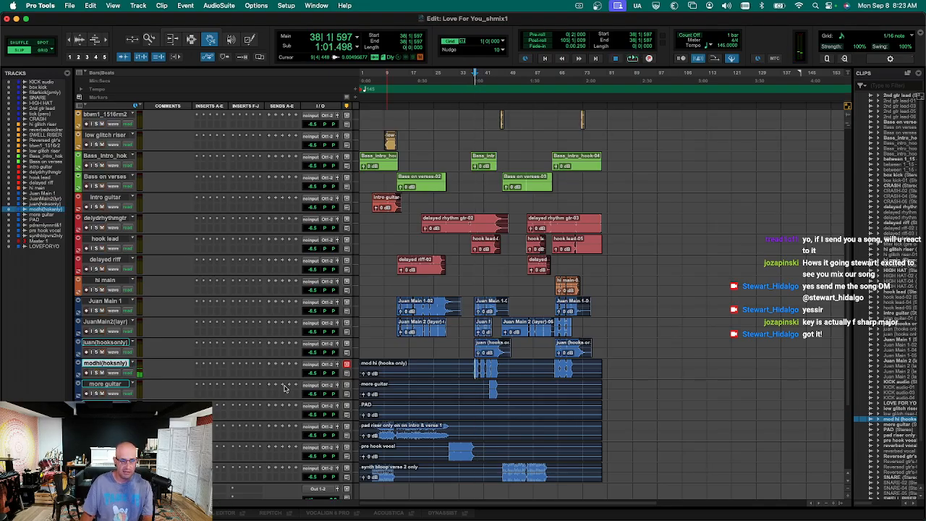
{"action": "left_click", "coordinate": [496, 375]}
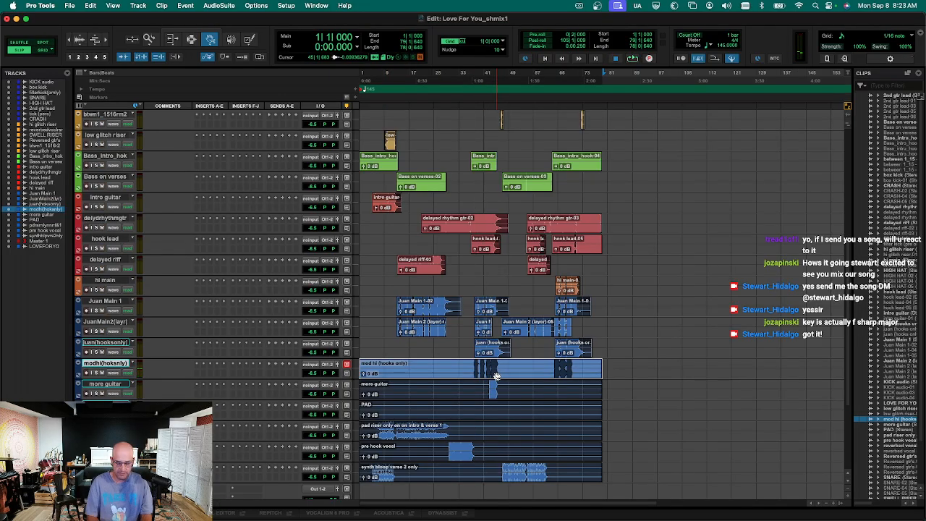
{"action": "key", "text": "super+u"}
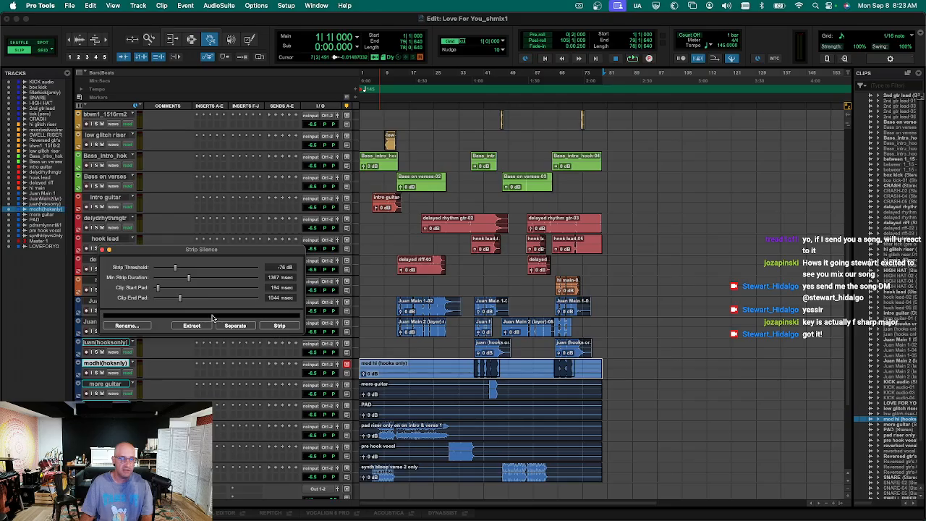
{"action": "left_click", "coordinate": [278, 327]}
{"action": "key", "text": "super+w"}
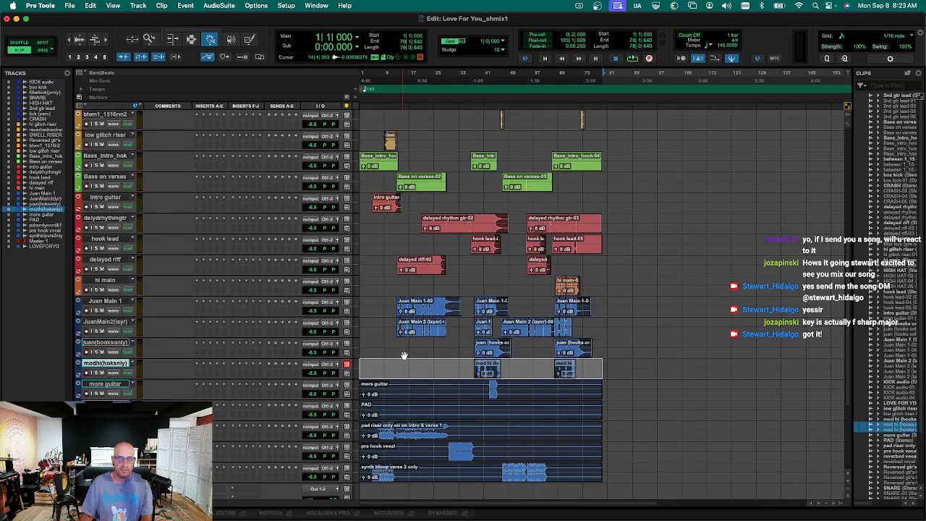
{"action": "left_click", "coordinate": [563, 373]}
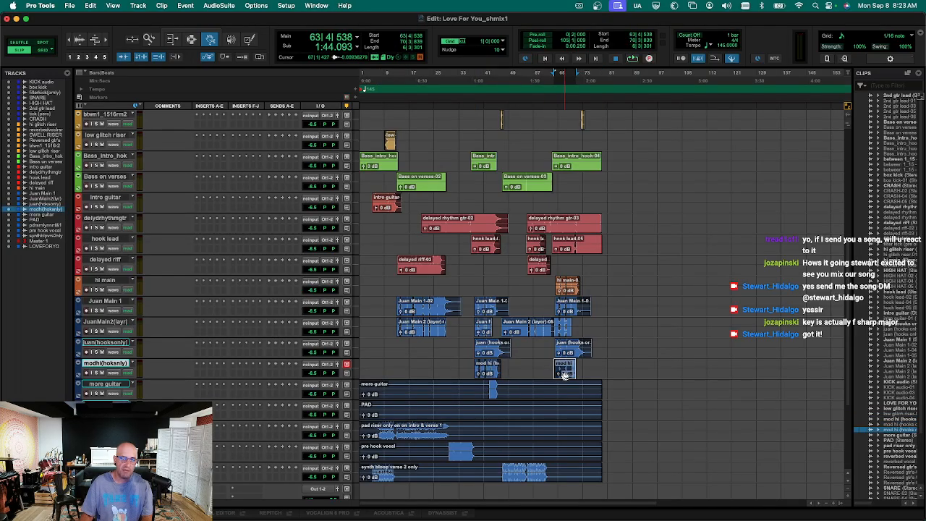
Strip the silence from the more guitar clip using the current Strip Silence settings and select the remaining piece.
{"action": "left_click", "coordinate": [475, 371], "text": "shift"}
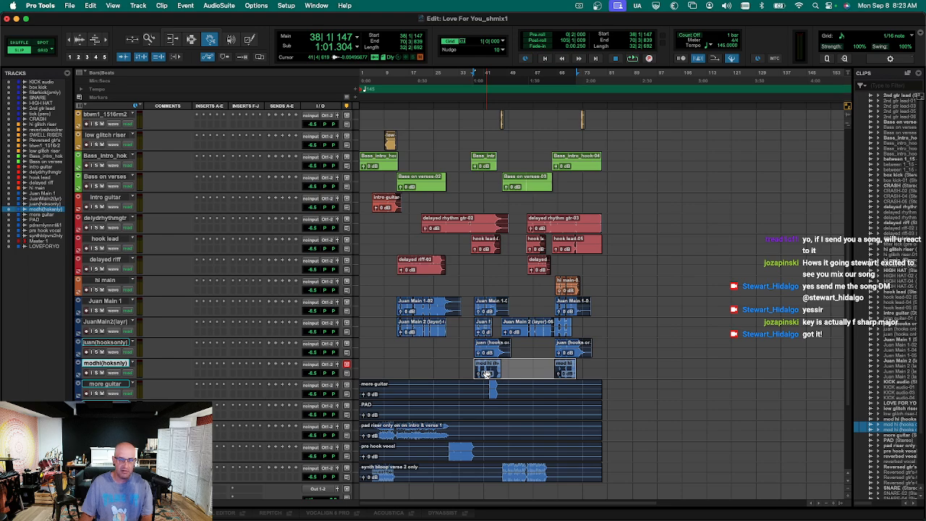
{"action": "left_click", "coordinate": [485, 395]}
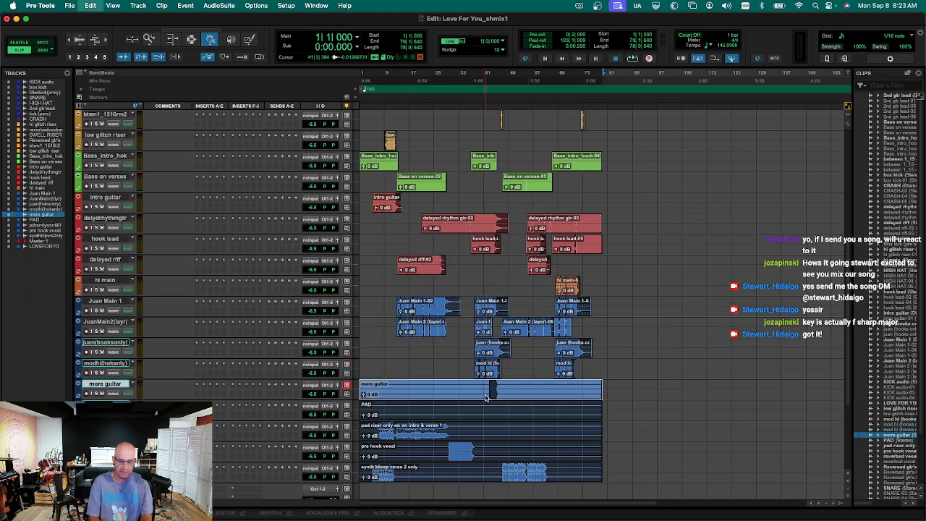
{"action": "key", "text": "super+u"}
{"action": "left_click", "coordinate": [279, 326]}
{"action": "key", "text": "super+u"}
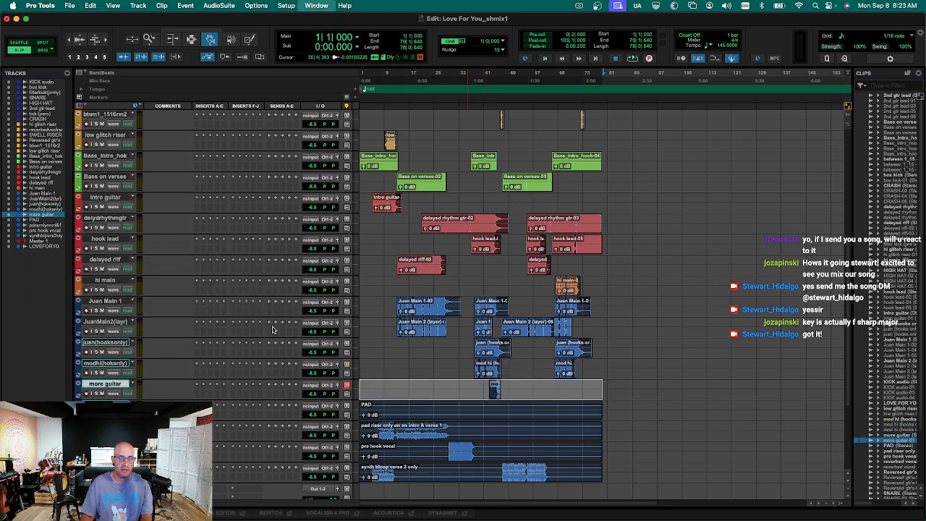
{"action": "left_click", "coordinate": [495, 394]}
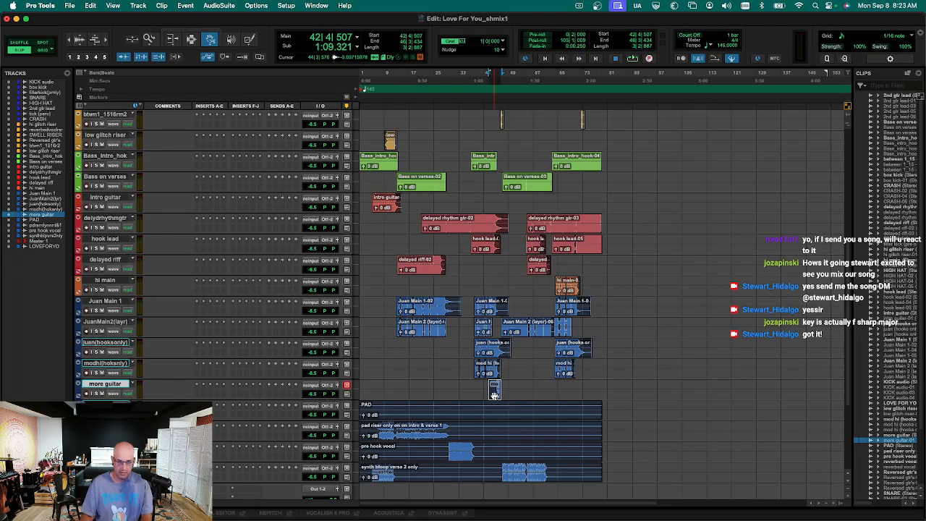
Check the PAD clip for audio and delete the empty PAD track from the session.
{"action": "left_click", "coordinate": [468, 423]}
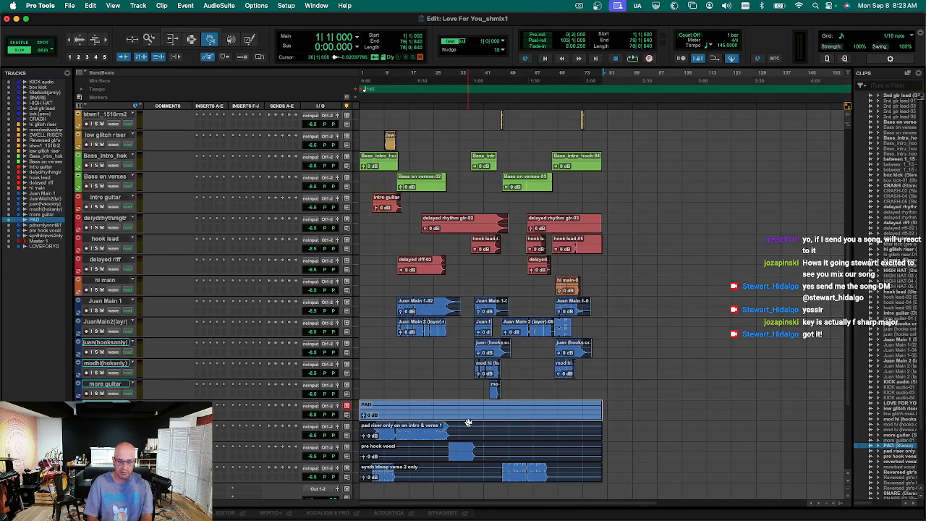
{"action": "key", "text": "t"}
{"action": "key", "text": "t"}
{"action": "key", "text": "r"}
{"action": "key", "text": "r"}
{"action": "key", "text": "super+shift+n"}
{"action": "key", "text": "r"}
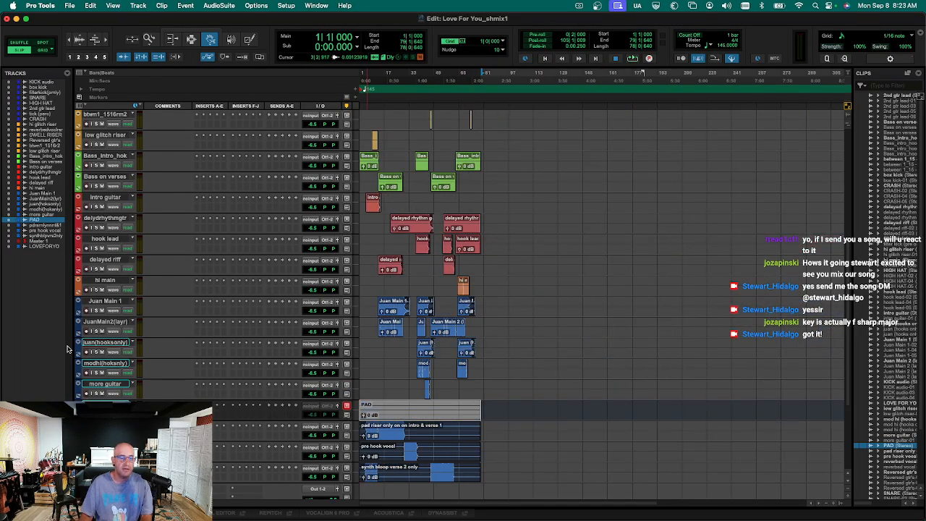
{"action": "right_click", "coordinate": [105, 398]}
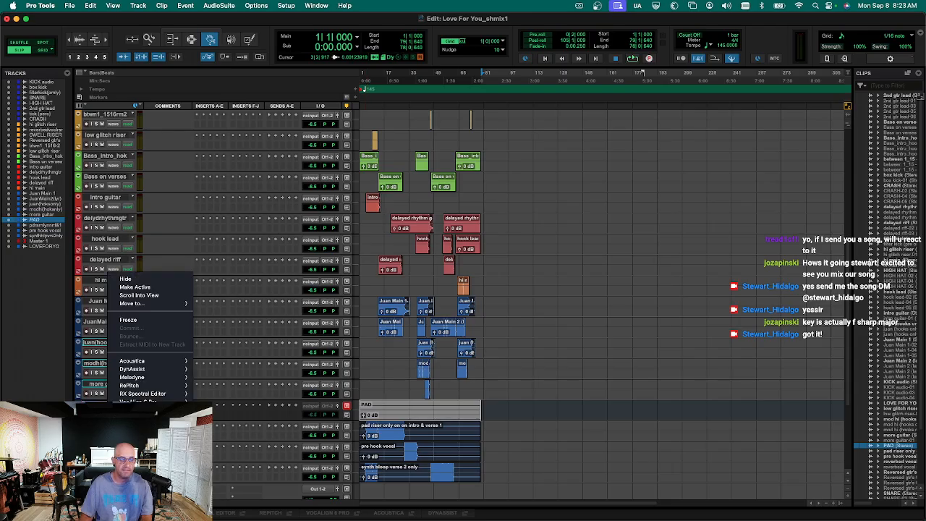
{"action": "left_click", "coordinate": [130, 460]}
{"action": "key", "text": "Return"}
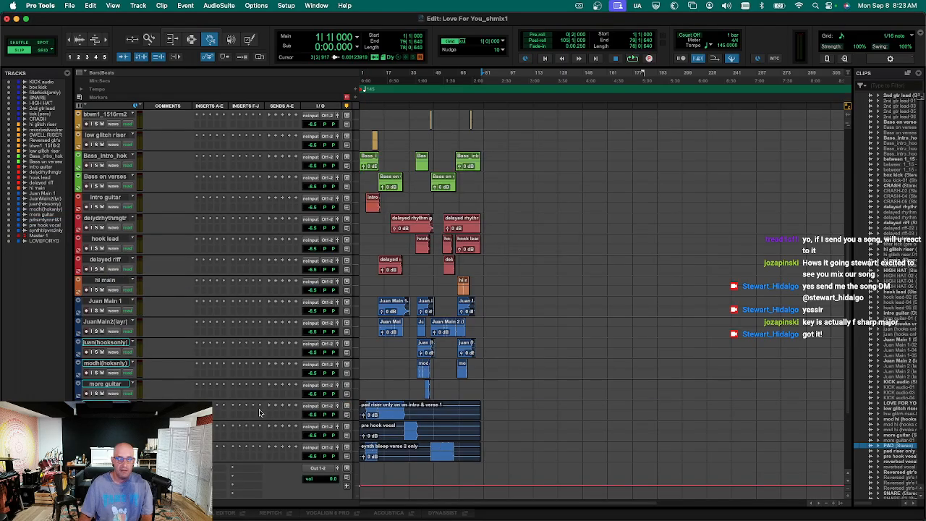
Move the pad riser track (pdrsrnlynnt&1) directly below delayed riff.
{"action": "key", "text": "t"}
{"action": "left_click", "coordinate": [429, 419]}
{"action": "left_click_drag", "start_coordinate": [108, 405], "coordinate": [112, 277]}
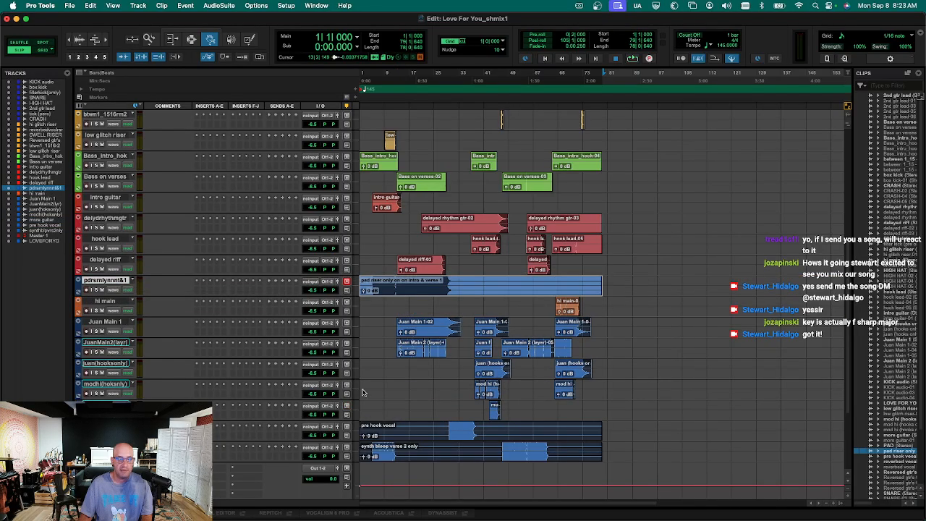
Audition the pre hook vocal from its audio around bar 30.
{"action": "left_click", "coordinate": [448, 430]}
{"action": "key", "text": "space"}
{"action": "key", "text": "r"}
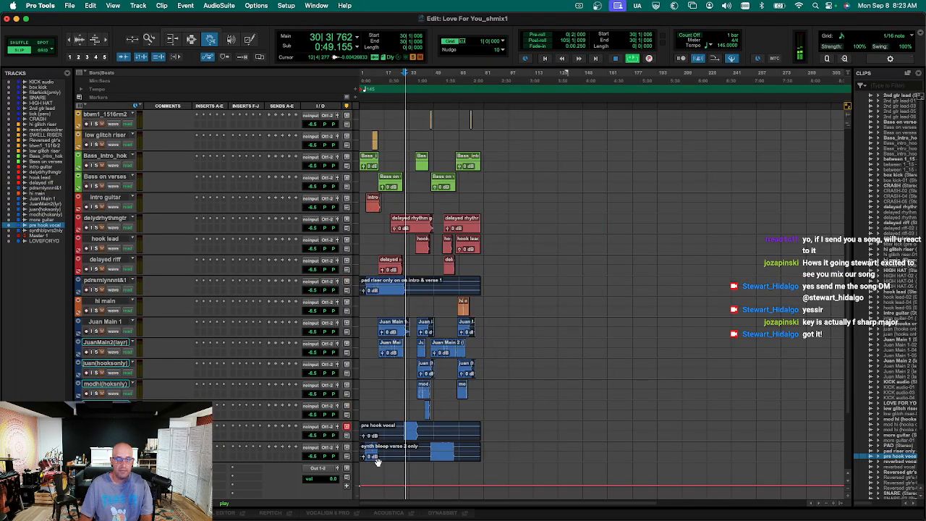
Stop playback and move the synth bloop track directly below the pad riser track.
{"action": "left_click", "coordinate": [377, 462]}
{"action": "key", "text": "space"}
{"action": "left_click_drag", "start_coordinate": [105, 446], "coordinate": [138, 296]}
Color the pad riser and synth bloop tracks blue-violet and close the color palette.
{"action": "left_click", "coordinate": [380, 294], "text": "shift"}
{"action": "key", "text": "t"}
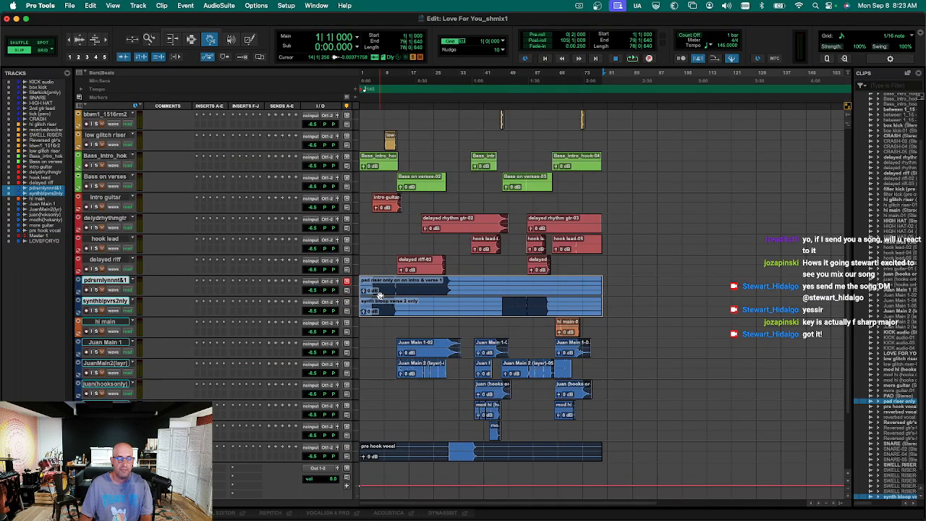
{"action": "key", "text": "t"}
{"action": "key", "text": "super+shift+c"}
{"action": "left_click", "coordinate": [120, 282]}
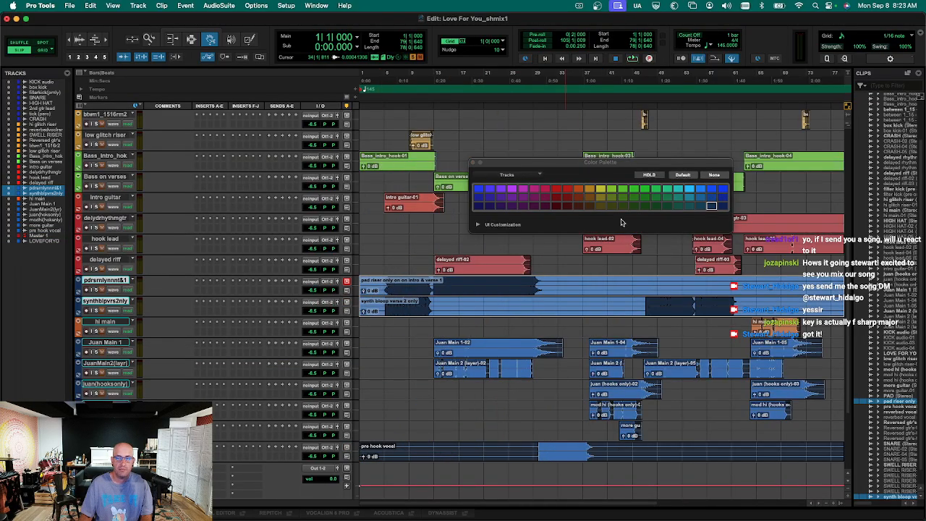
{"action": "left_click", "coordinate": [722, 191]}
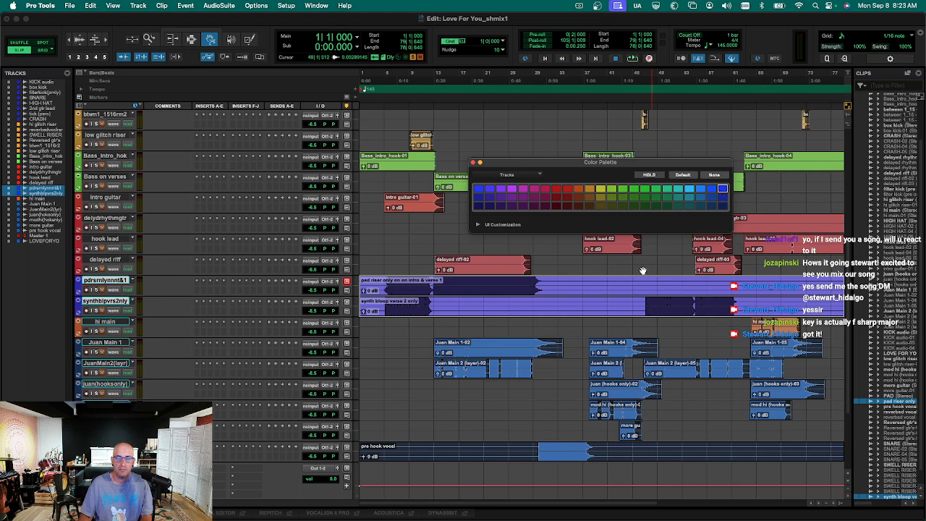
{"action": "key", "text": "super+shift+c"}
{"action": "left_click", "coordinate": [523, 337]}
{"action": "key", "text": "r"}
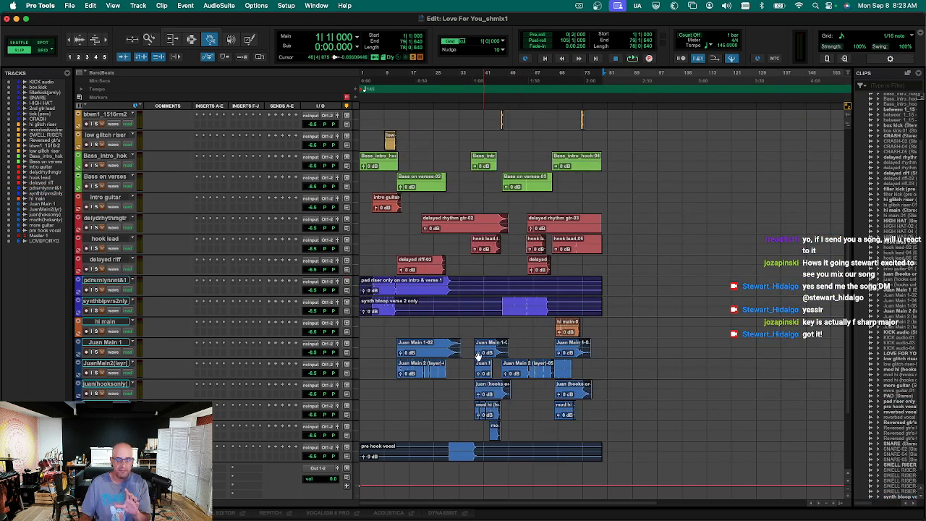
Strip the silence from the pad riser clip with a -76 dB threshold, 1367 ms minimum duration, 184 ms start pad and 1044 ms end pad.
{"action": "left_click", "coordinate": [487, 286]}
{"action": "key", "text": "super+u"}
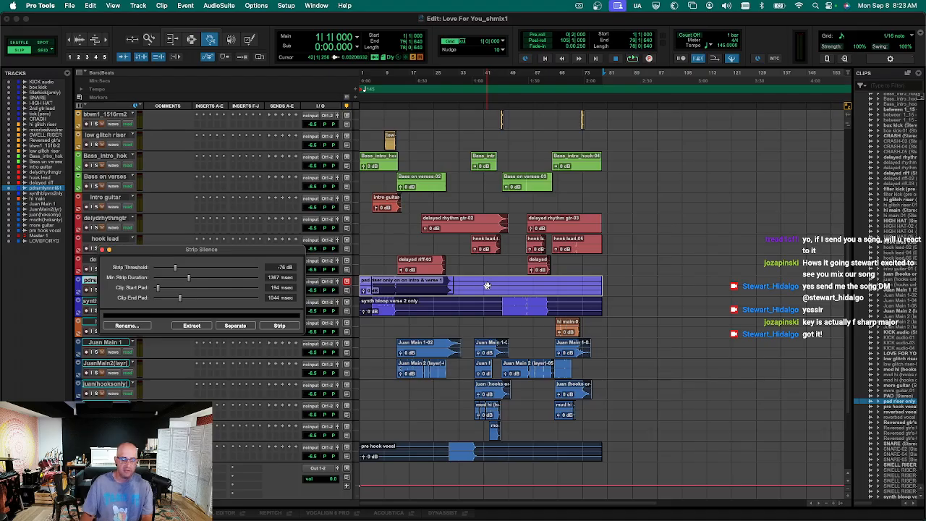
{"action": "left_click", "coordinate": [288, 326]}
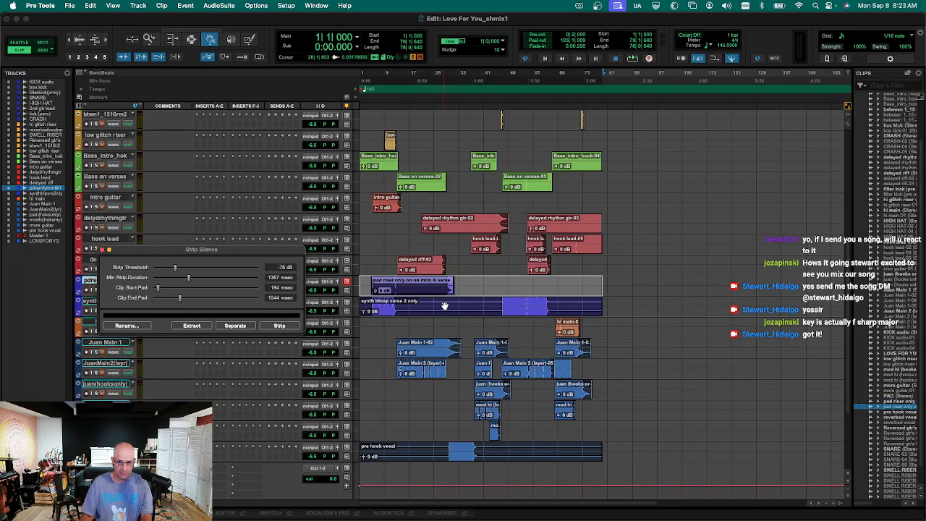
{"action": "left_click", "coordinate": [631, 303]}
{"action": "left_click", "coordinate": [450, 288]}
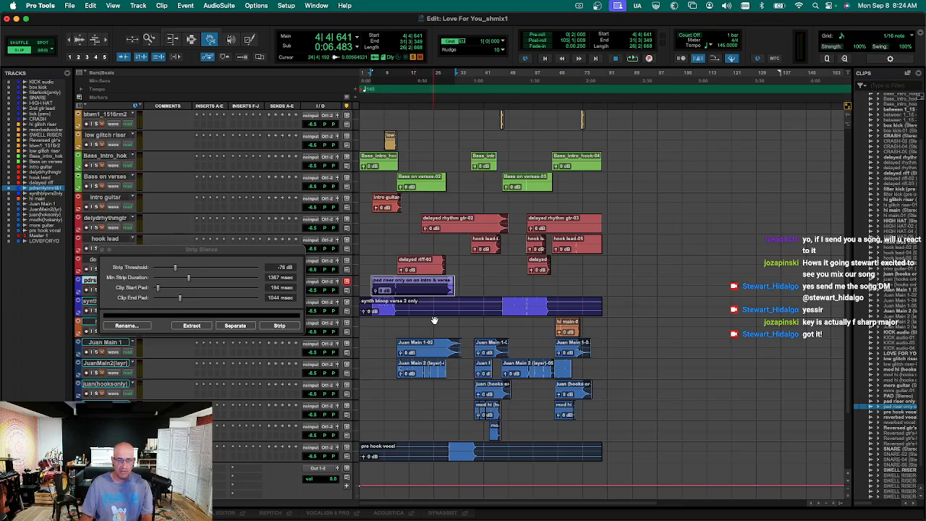
Enlarge the synth bloop track, strip its silence with the same settings and select both remaining clips.
{"action": "left_click", "coordinate": [434, 319]}
{"action": "key", "text": "ctrl+Up"}
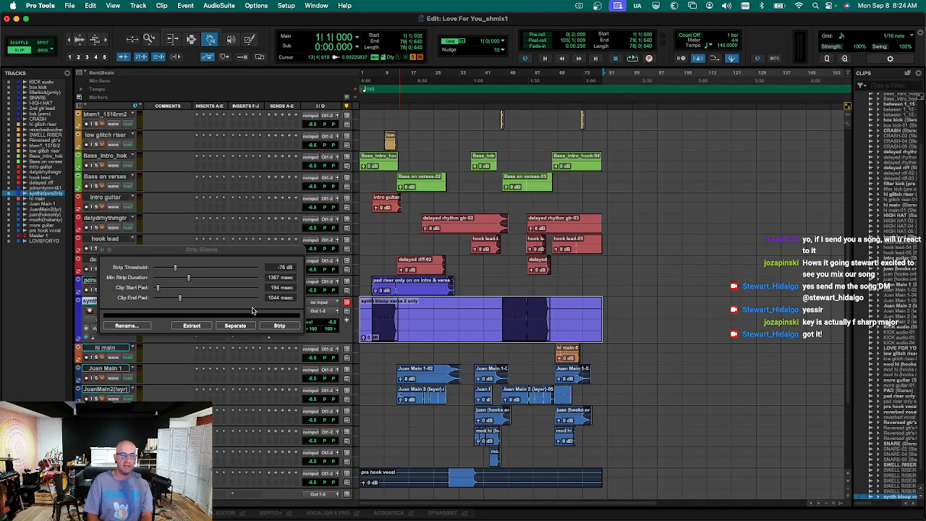
{"action": "left_click", "coordinate": [281, 326]}
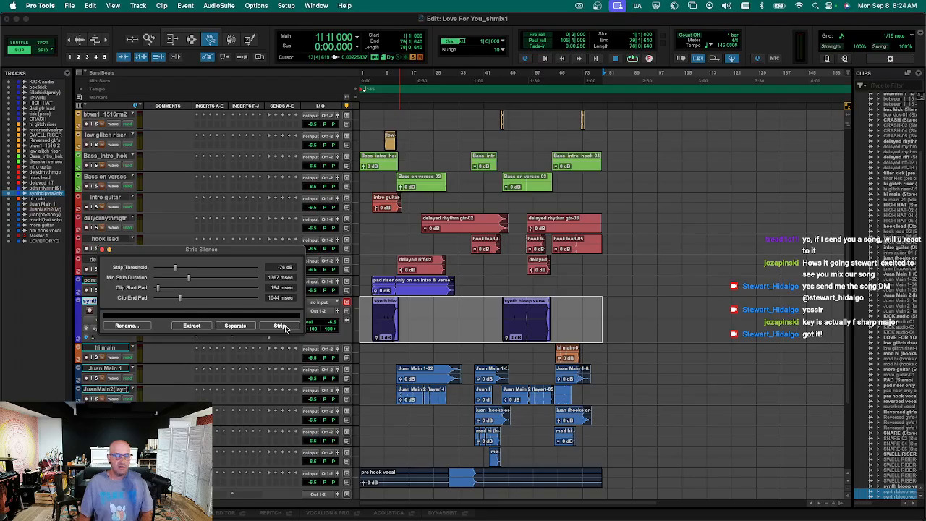
{"action": "left_click", "coordinate": [482, 321]}
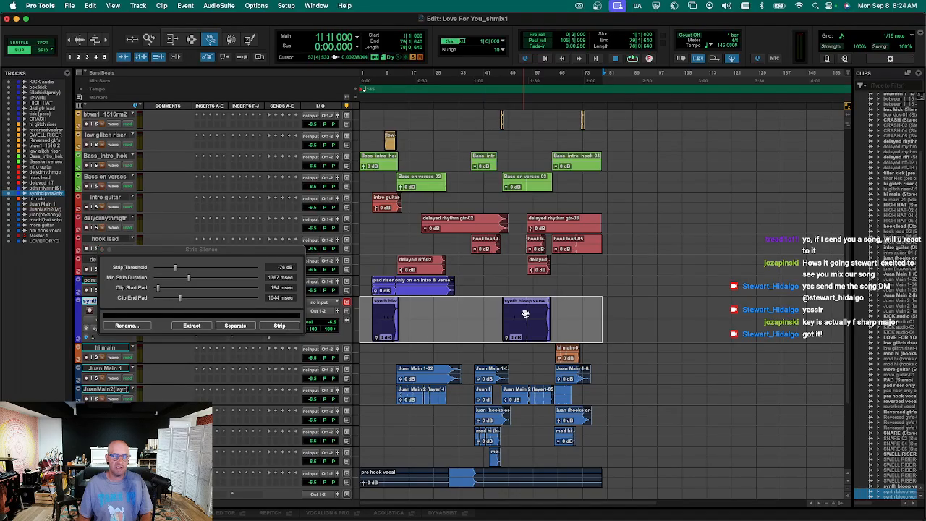
{"action": "left_click", "coordinate": [600, 323]}
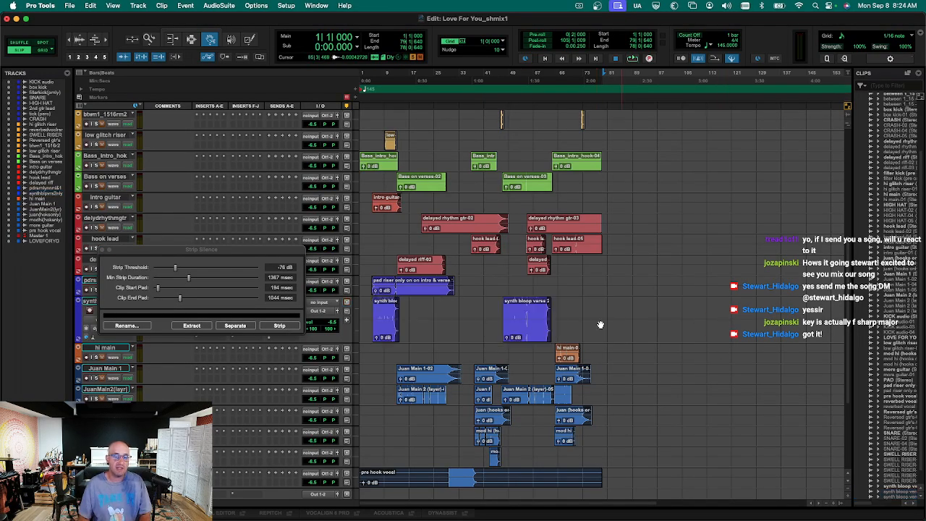
{"action": "left_click", "coordinate": [540, 319]}
{"action": "left_click", "coordinate": [386, 324], "text": "shift"}
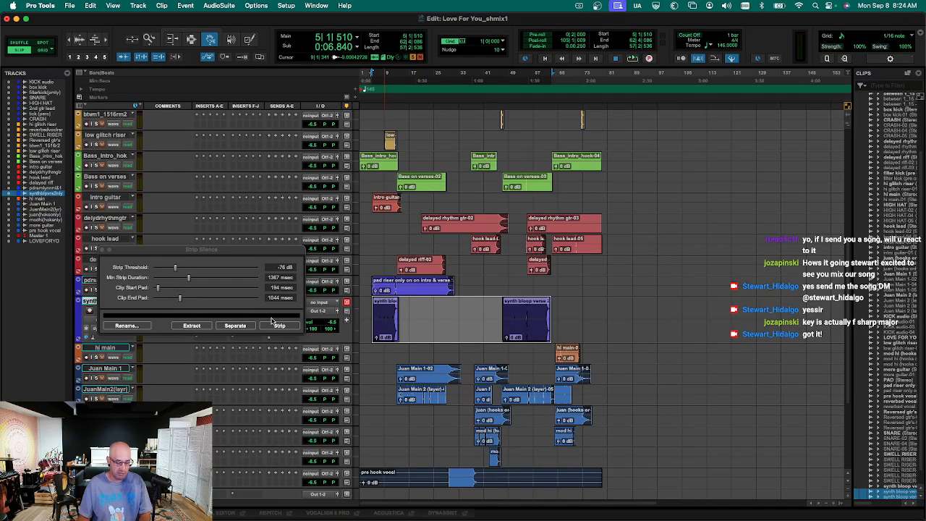
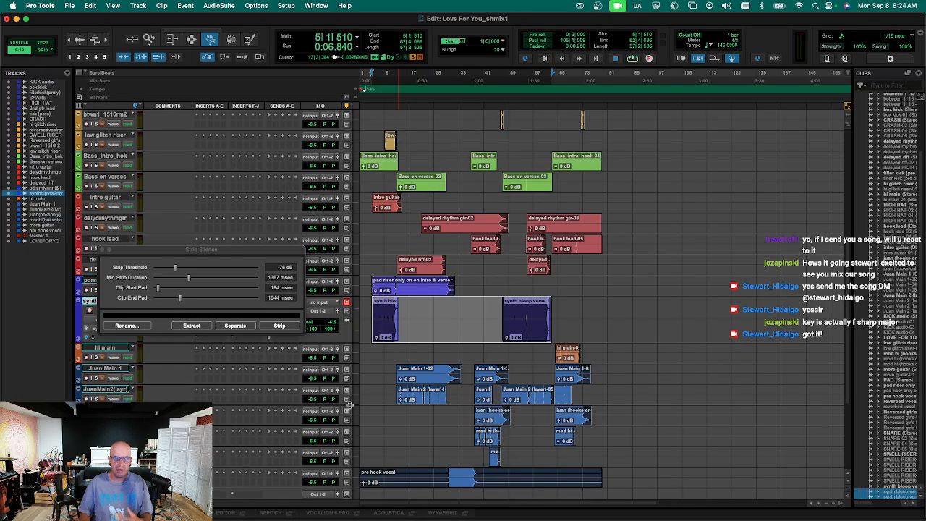
Move the Main 1 and Main 2 (layer) tracks above hi main and color both orange to match it.
{"action": "left_click_drag", "start_coordinate": [110, 372], "coordinate": [110, 352]}
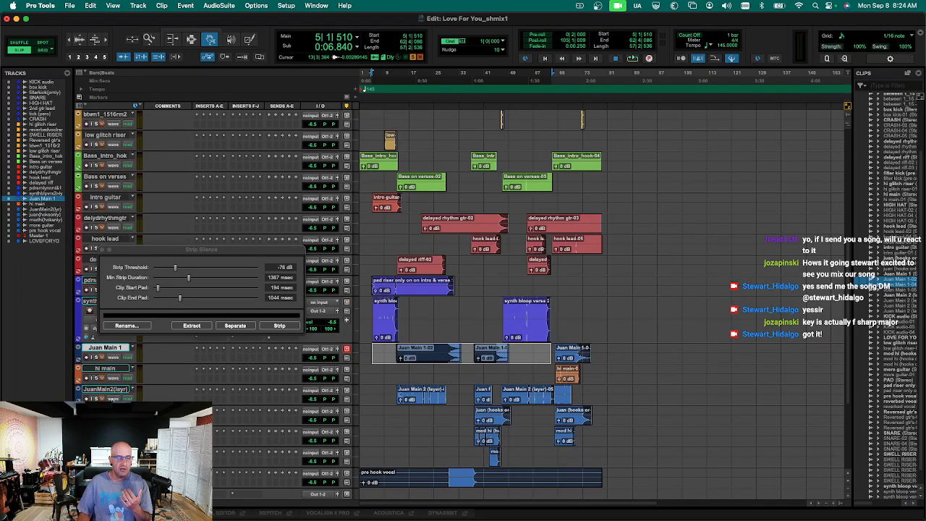
{"action": "left_click_drag", "start_coordinate": [113, 397], "coordinate": [121, 370]}
{"action": "left_click", "coordinate": [123, 348], "text": "shift"}
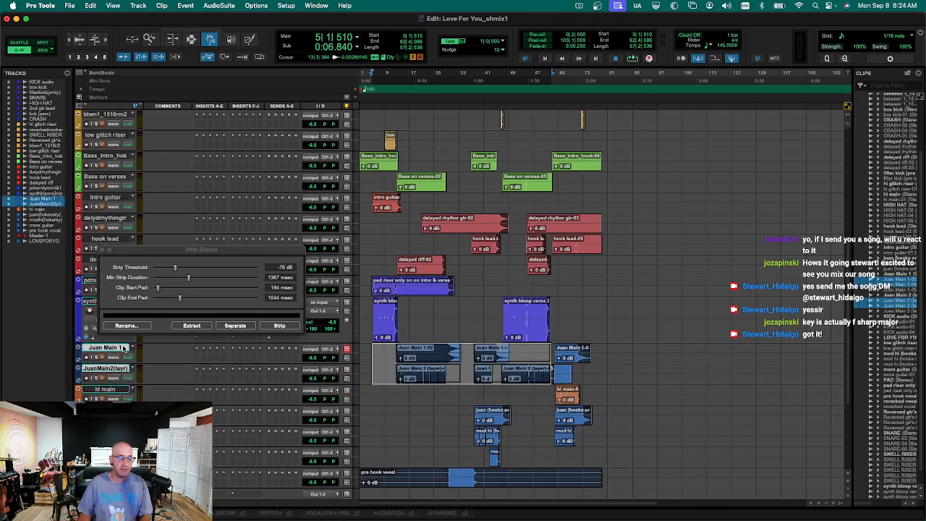
{"action": "key", "text": "super+alt+c"}
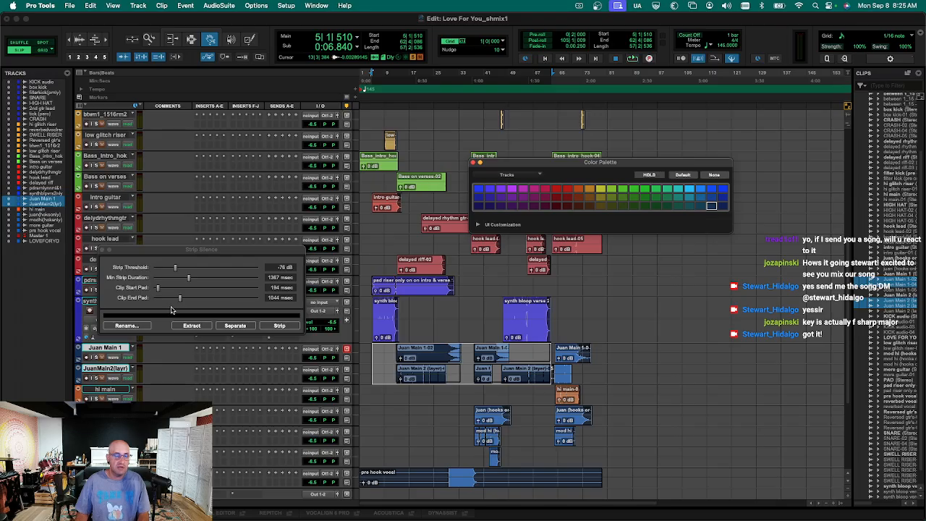
{"action": "key", "text": "ctrl+alt+super+w"}
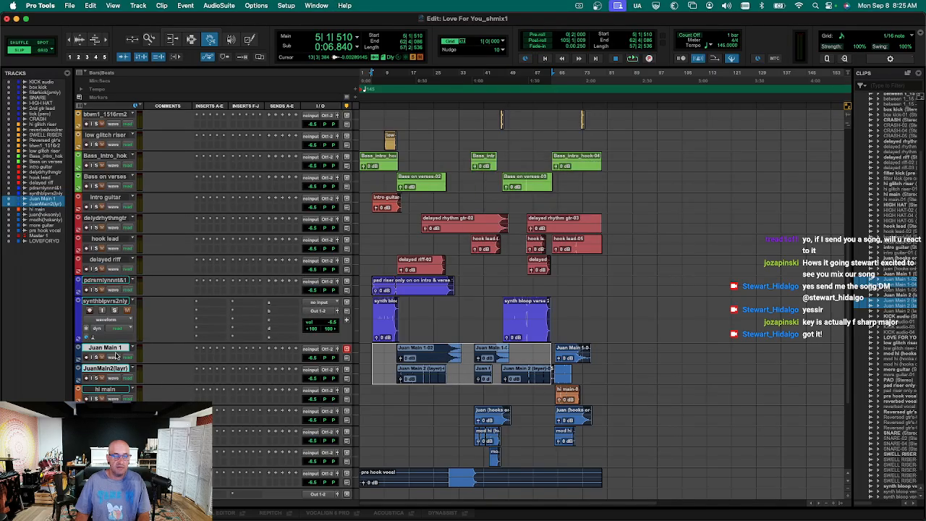
{"action": "key", "text": "ctrl+alt+super+w"}
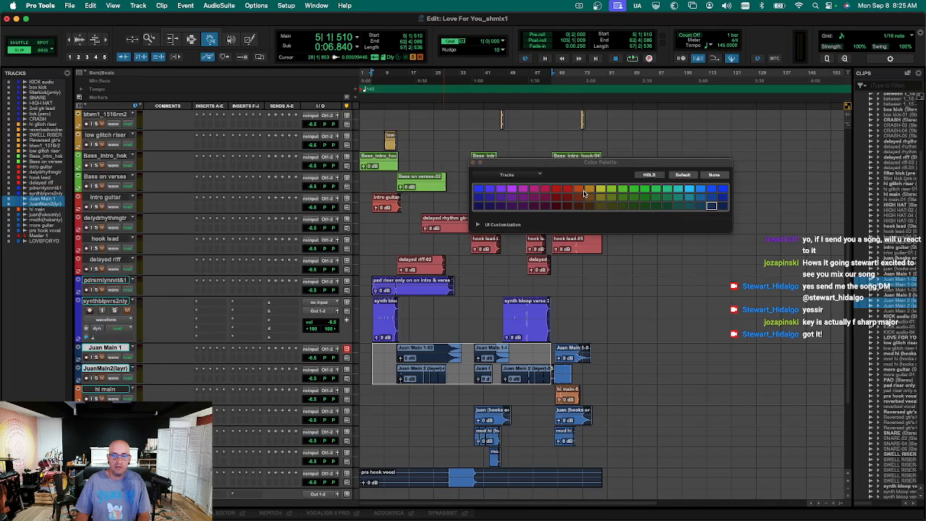
{"action": "left_click", "coordinate": [579, 189]}
Move the two hooks-only tracks directly above hi main, auditioning mod hi, and color both orange.
{"action": "left_click", "coordinate": [493, 418]}
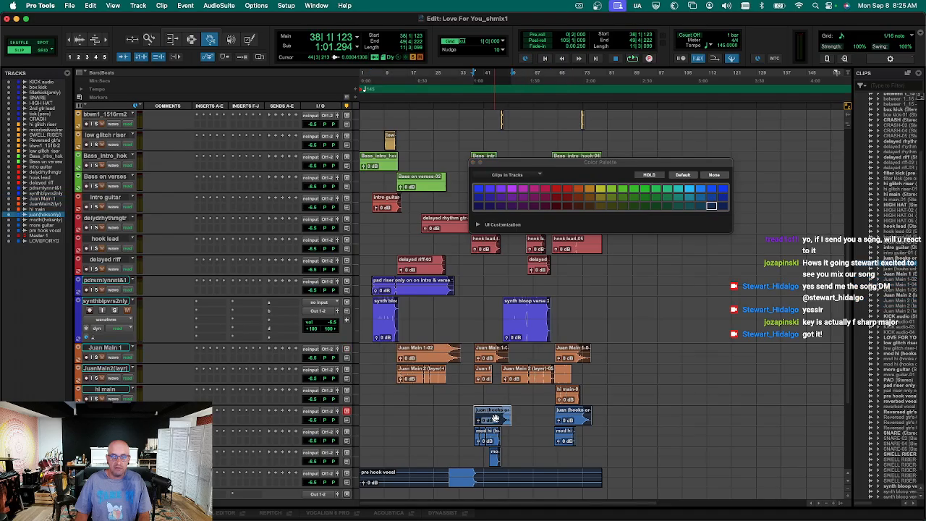
{"action": "left_click_drag", "start_coordinate": [118, 411], "coordinate": [117, 400]}
{"action": "left_click", "coordinate": [487, 437]}
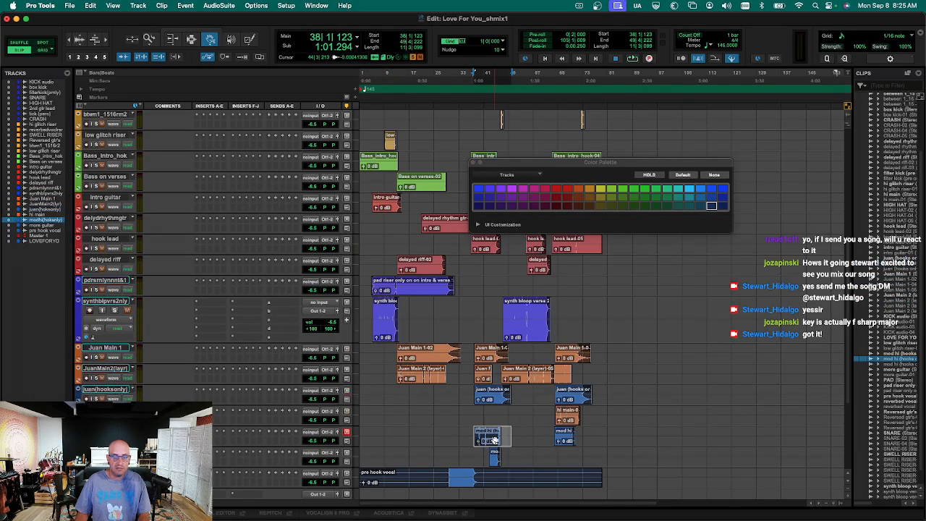
{"action": "key", "text": "space"}
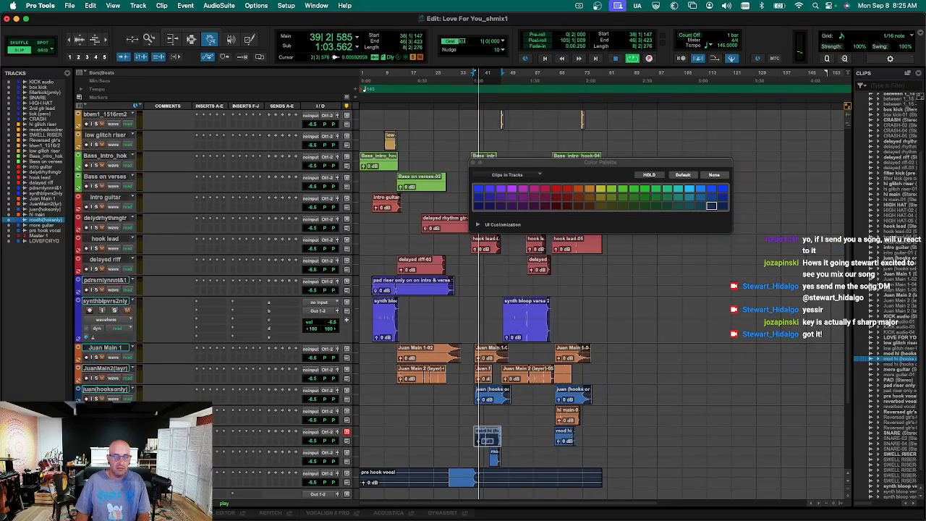
{"action": "left_click_drag", "start_coordinate": [118, 432], "coordinate": [117, 417]}
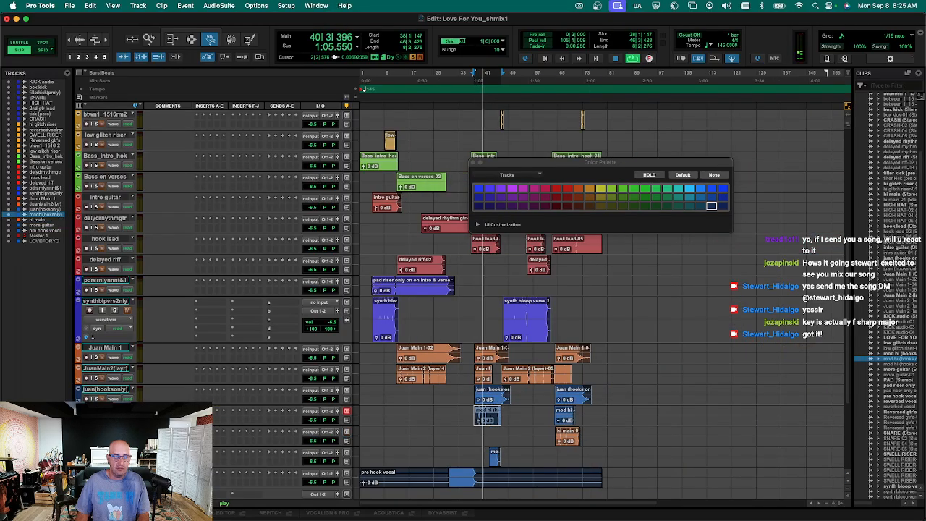
{"action": "left_click", "coordinate": [105, 389], "text": "shift"}
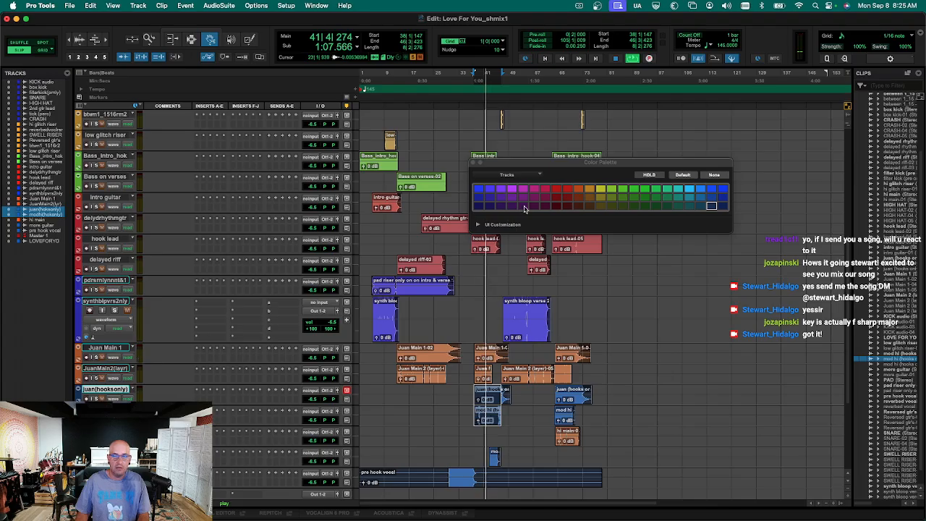
{"action": "key", "text": "space"}
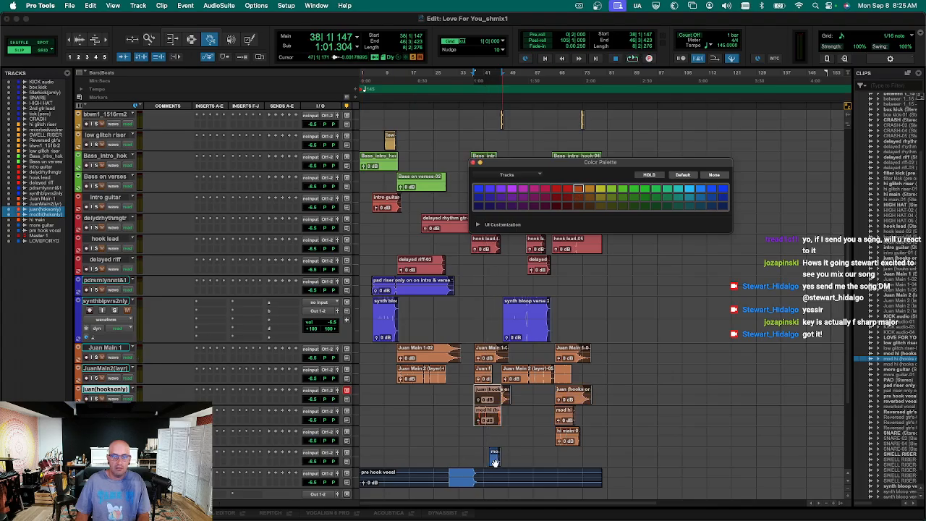
Move the more guitar track directly below delayed riff with the other guitars.
{"action": "left_click", "coordinate": [495, 456]}
{"action": "left_click_drag", "start_coordinate": [107, 453], "coordinate": [158, 283]}
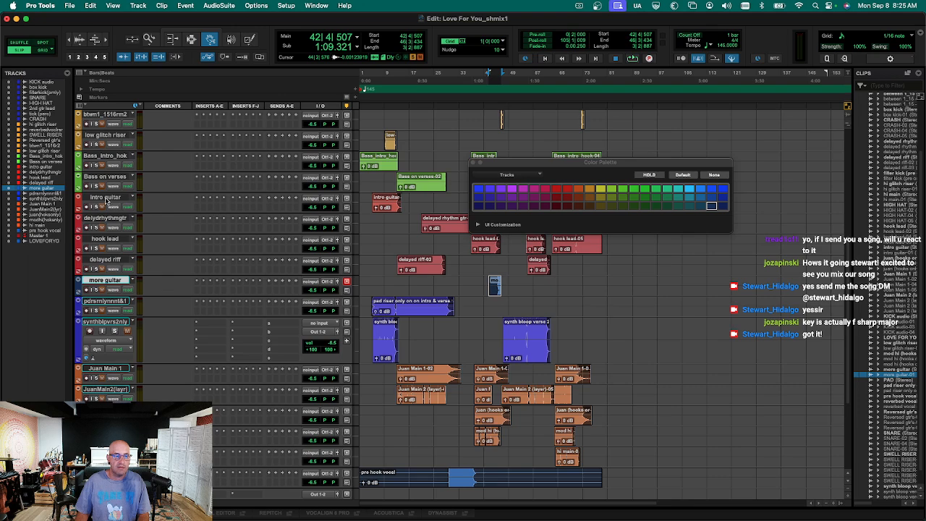
Color all five guitar tracks, from intro guitar through more guitar, the same red.
{"action": "left_click", "coordinate": [105, 198], "text": "shift"}
{"action": "left_click", "coordinate": [560, 191]}
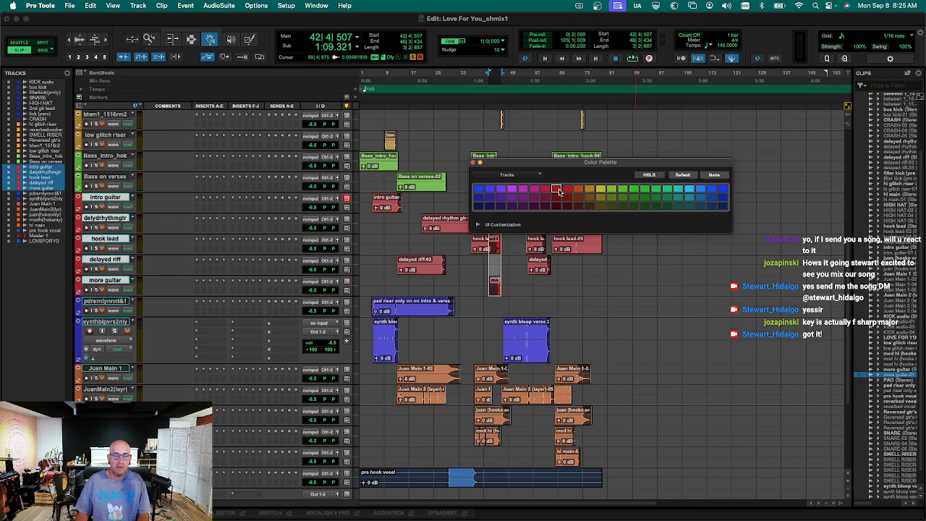
{"action": "scroll", "coordinate": [388, 330], "scroll_direction": "down", "scroll_amount": 2}
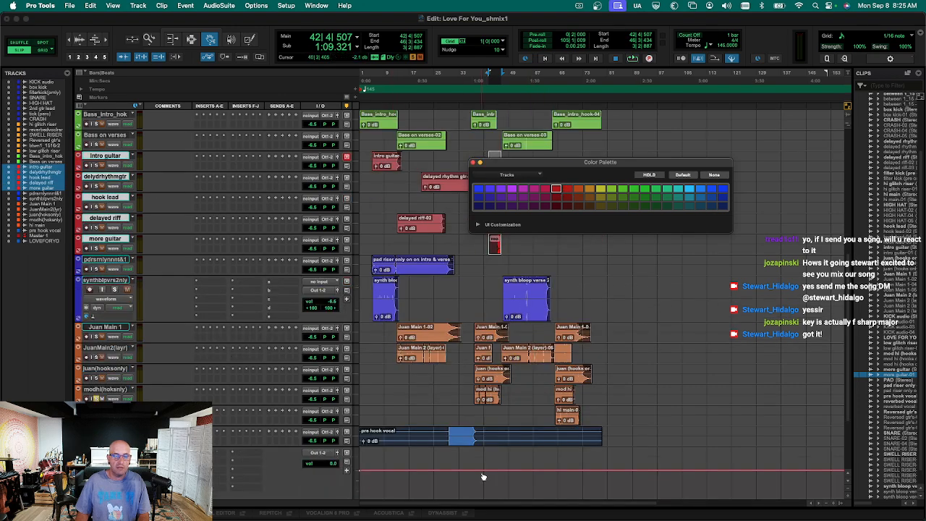
Audition the pre hook vocal track and strip its silence with the existing Strip Silence settings.
{"action": "left_click", "coordinate": [449, 438]}
{"action": "key", "text": "space"}
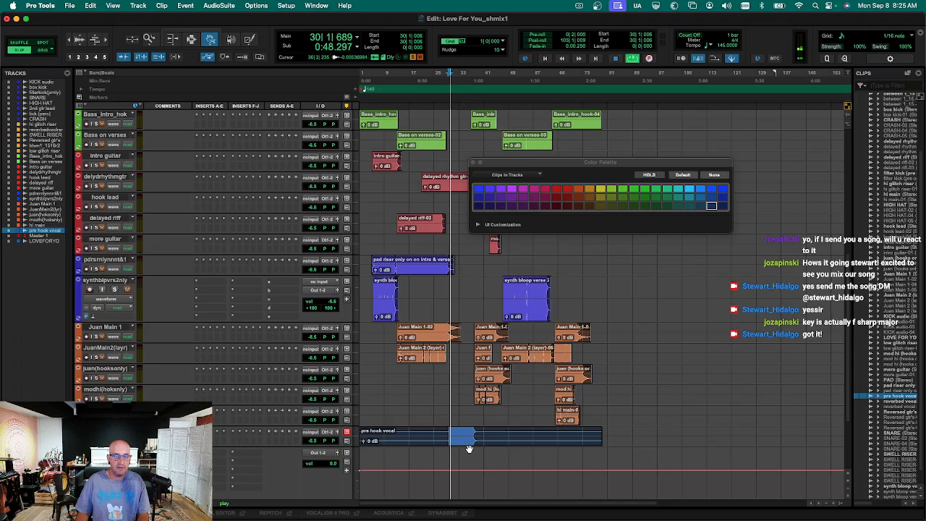
{"action": "left_click", "coordinate": [467, 443]}
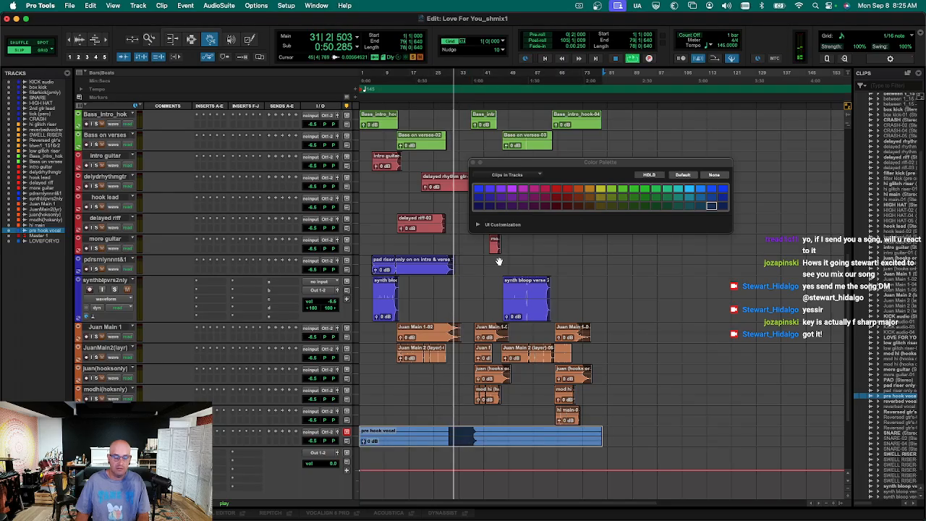
{"action": "key", "text": "super+u"}
{"action": "left_click", "coordinate": [286, 327]}
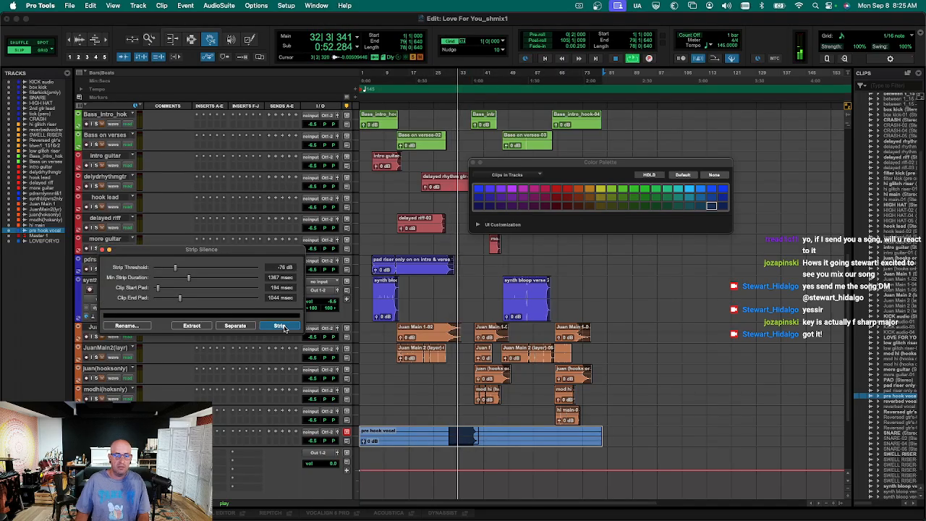
{"action": "key", "text": "ctrl+alt+super+w"}
{"action": "key", "text": "space"}
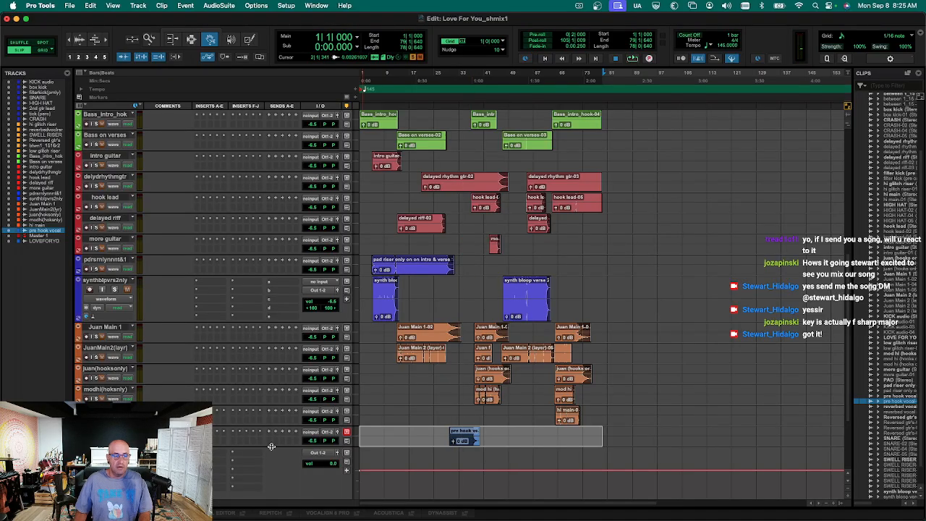
Color the whole vocal group orange, from the first main vocal track through pre hook vocal.
{"action": "left_click", "coordinate": [113, 329], "text": "shift"}
{"action": "key", "text": "ctrl+Down"}
{"action": "key", "text": "ctrl+Down"}
{"action": "key", "text": "ctrl+Up"}
{"action": "key", "text": "ctrl+Up"}
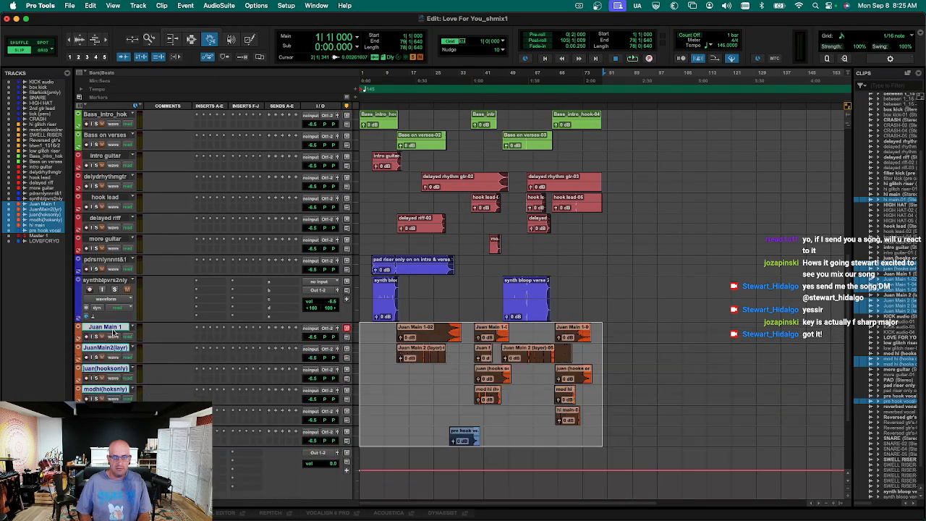
{"action": "key", "text": "alt+super+c"}
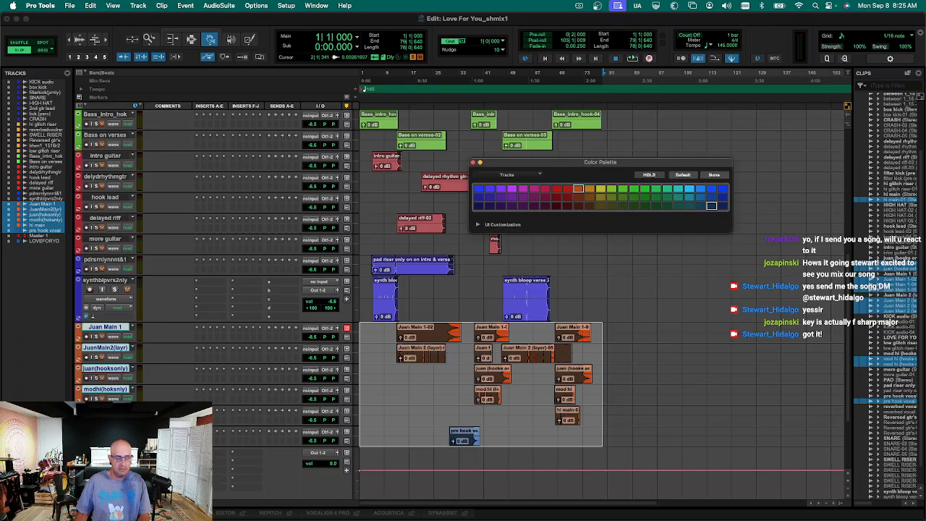
{"action": "left_click", "coordinate": [579, 192]}
{"action": "key", "text": "alt+super+c"}
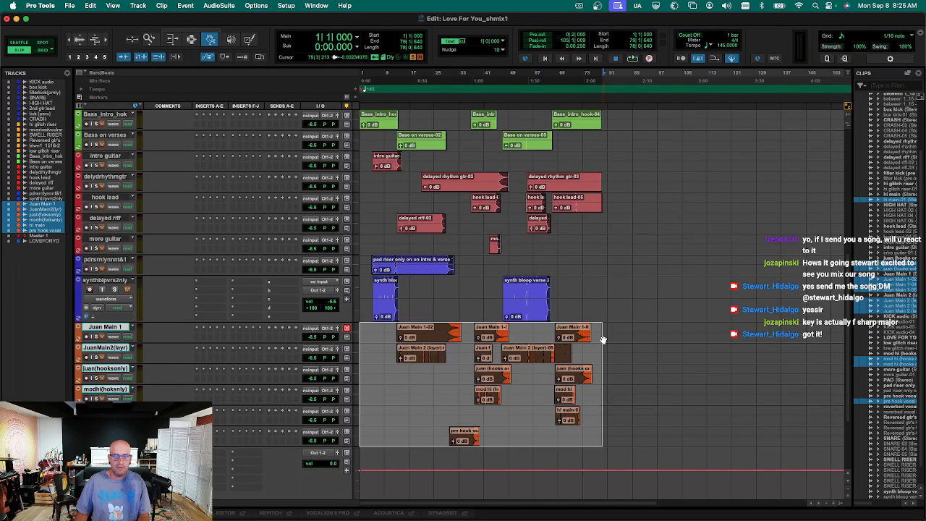
Save the session and reduce the height of all tracks so the whole arrangement fits in view.
{"action": "scroll", "coordinate": [603, 340], "scroll_direction": "down", "scroll_amount": 4}
{"action": "key", "text": "super+s"}
{"action": "key", "text": "ctrl+alt+Down"}
{"action": "key", "text": "ctrl+alt+Down"}
{"action": "key", "text": "ctrl+alt+Down"}
{"action": "key", "text": "ctrl+alt+Down"}
{"action": "key", "text": "ctrl+alt+Up"}
{"action": "key", "text": "ctrl+alt+Up"}
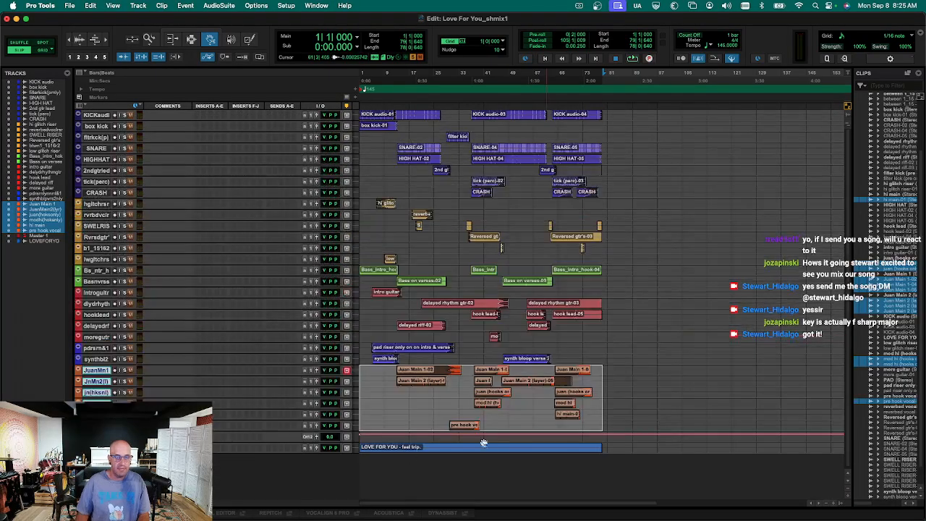
Select the LOVE FOR YOU reference track, toggle its solo and open the Memory Locations window.
{"action": "double_click", "coordinate": [96, 445]}
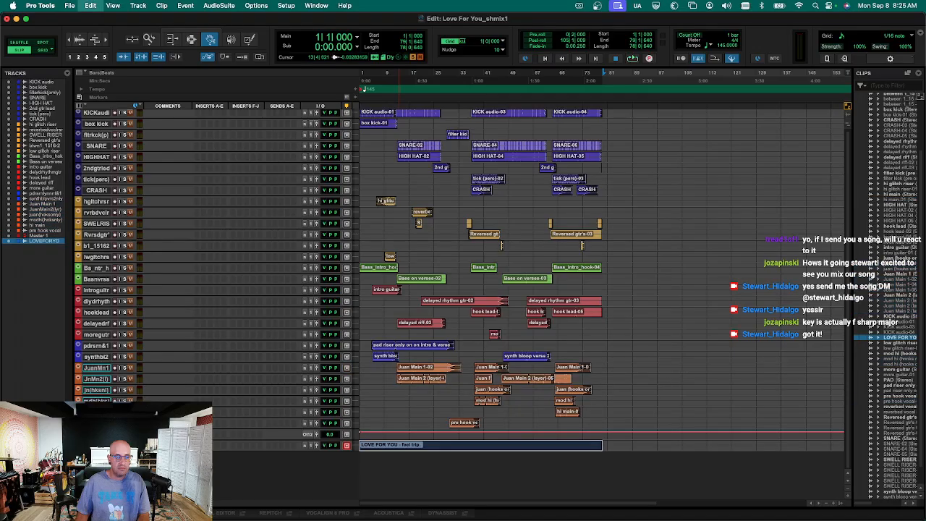
{"action": "left_click", "coordinate": [486, 266]}
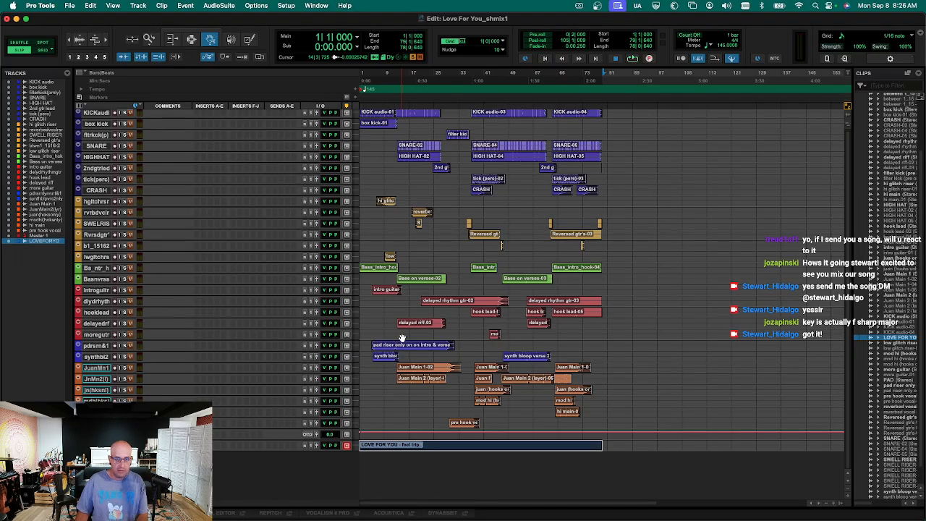
{"action": "key", "text": "super+5"}
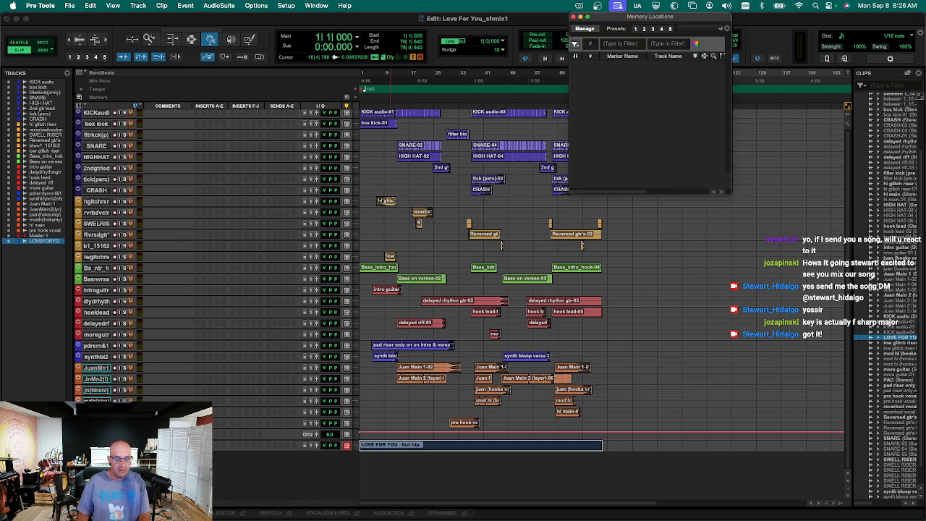
{"action": "left_click", "coordinate": [124, 445]}
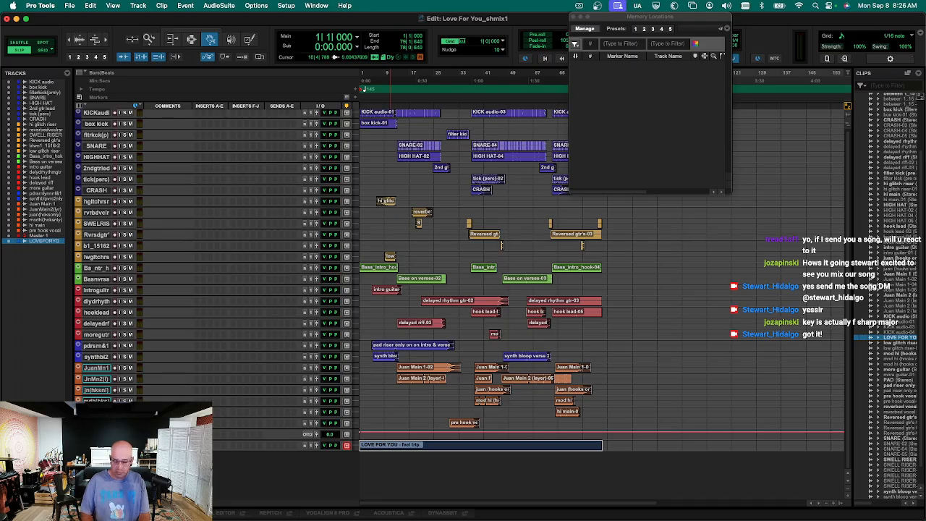
Add a marker named INTRO at the start of the session.
{"action": "key", "text": "Return"}
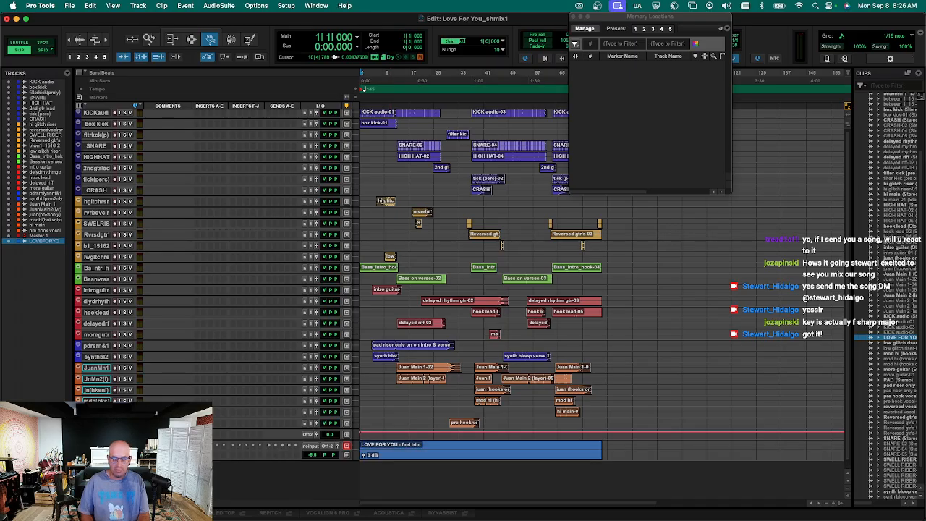
{"action": "key", "text": "KP_Enter"}
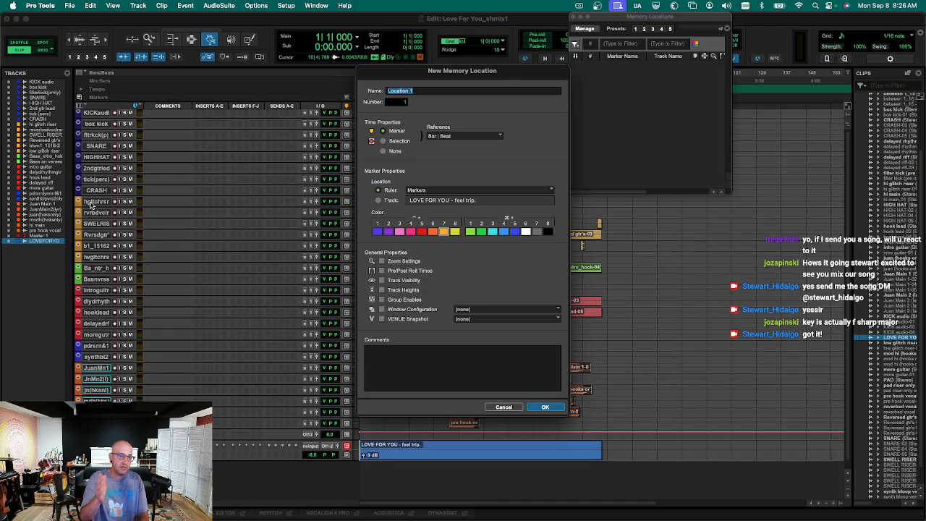
{"action": "type", "text": "INTRO"}
{"action": "key", "text": "Return"}
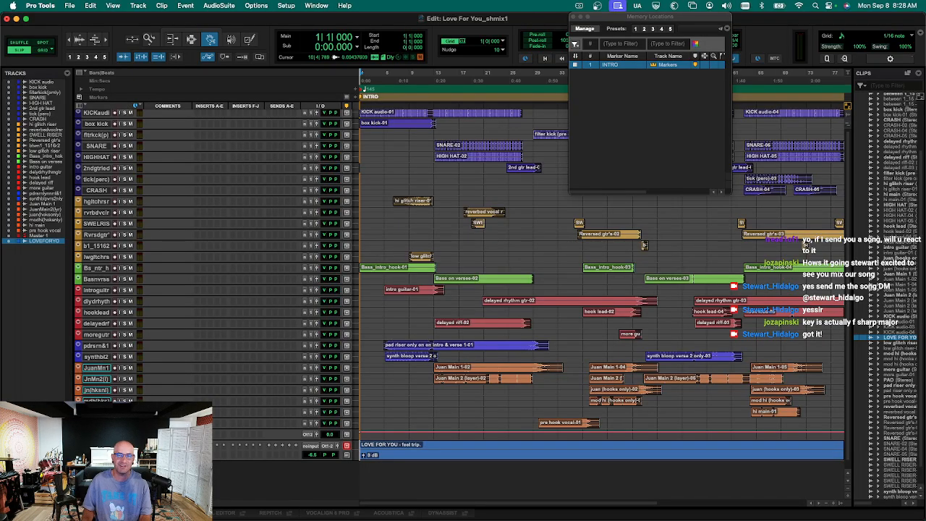
Add a VERSE1 marker during playback and move it to where the SNARE and HIGH HAT clips first enter.
{"action": "key", "text": "space"}
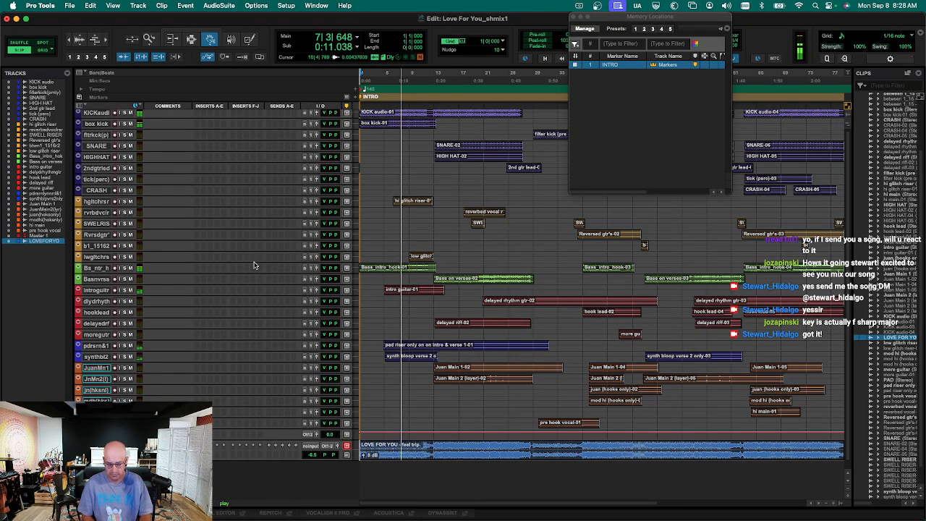
{"action": "key", "text": "super+alt+]"}
{"action": "scroll", "coordinate": [365, 266], "scroll_direction": "up", "scroll_amount": 1}
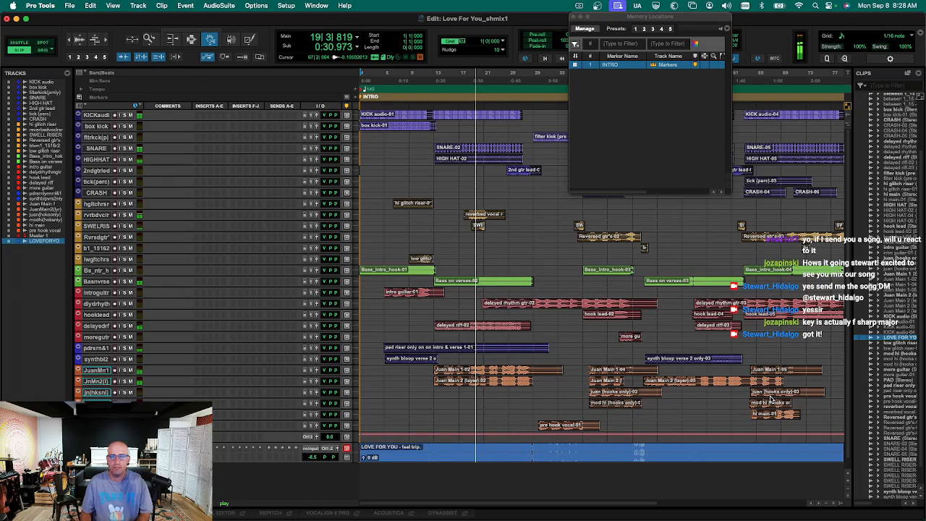
{"action": "key", "text": "KP_Enter"}
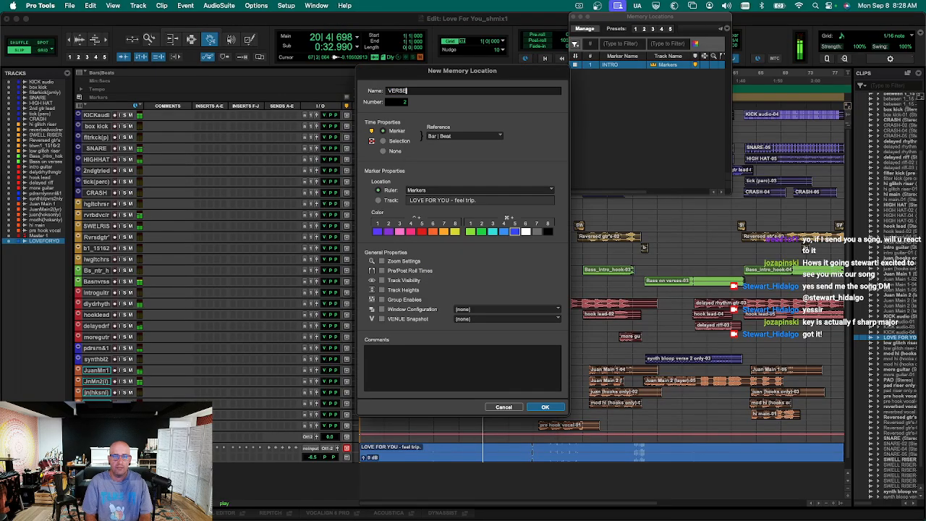
{"action": "key", "text": "Return"}
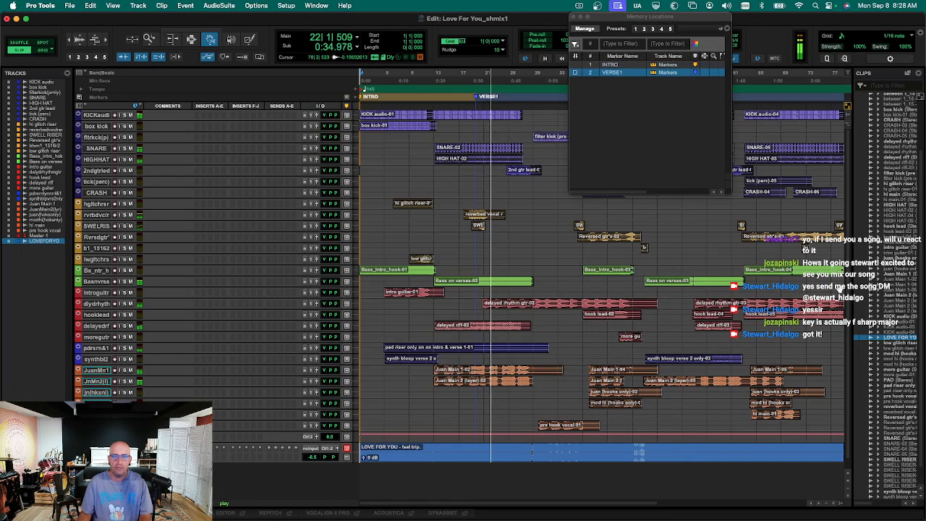
{"action": "left_click_drag", "start_coordinate": [484, 97], "coordinate": [434, 103]}
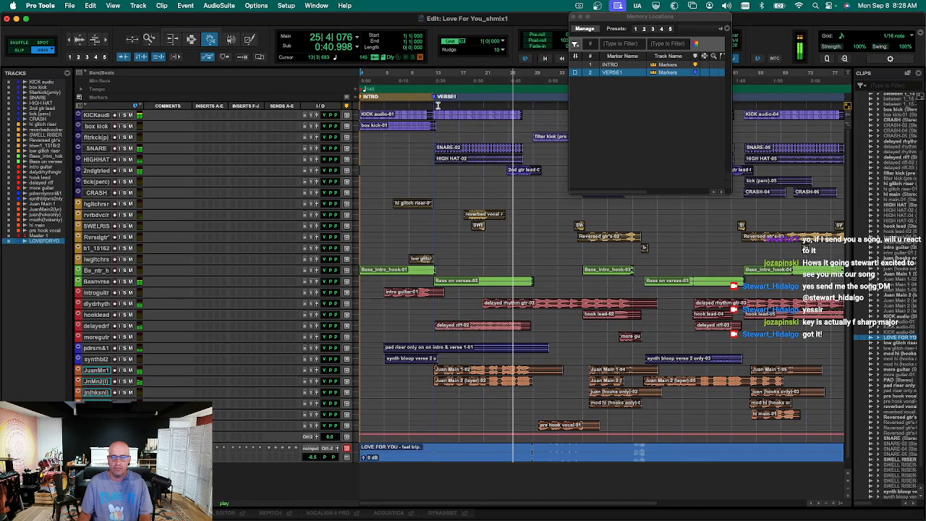
Add a PRE marker during playback and move it to the start of the filter kick clip.
{"action": "key", "text": "KP_Enter"}
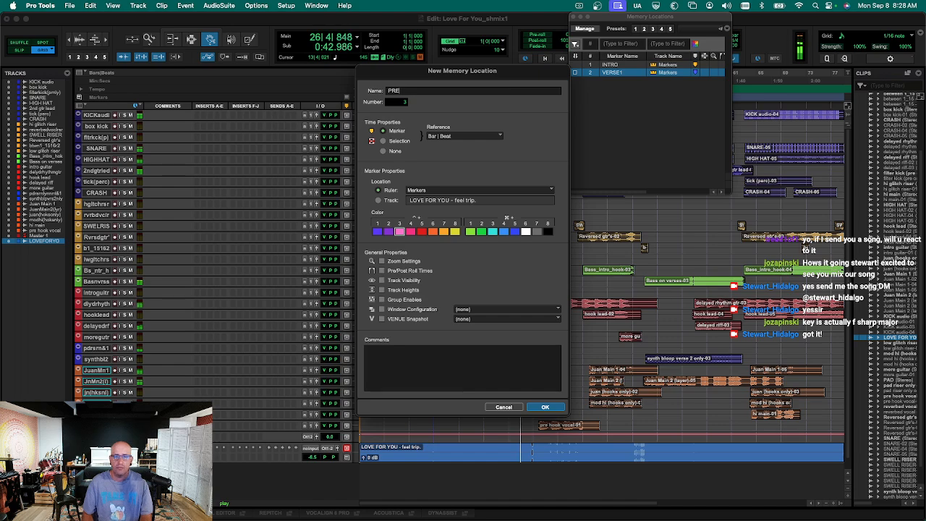
{"action": "key", "text": "Return"}
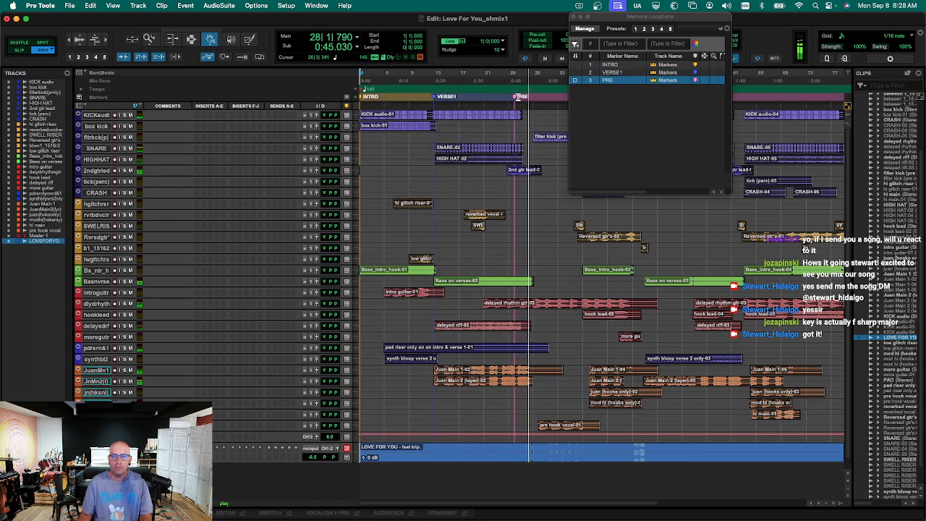
{"action": "left_click_drag", "start_coordinate": [515, 102], "coordinate": [537, 99]}
{"action": "key", "text": "t"}
{"action": "key", "text": "t"}
{"action": "key", "text": "r"}
{"action": "key", "text": "r"}
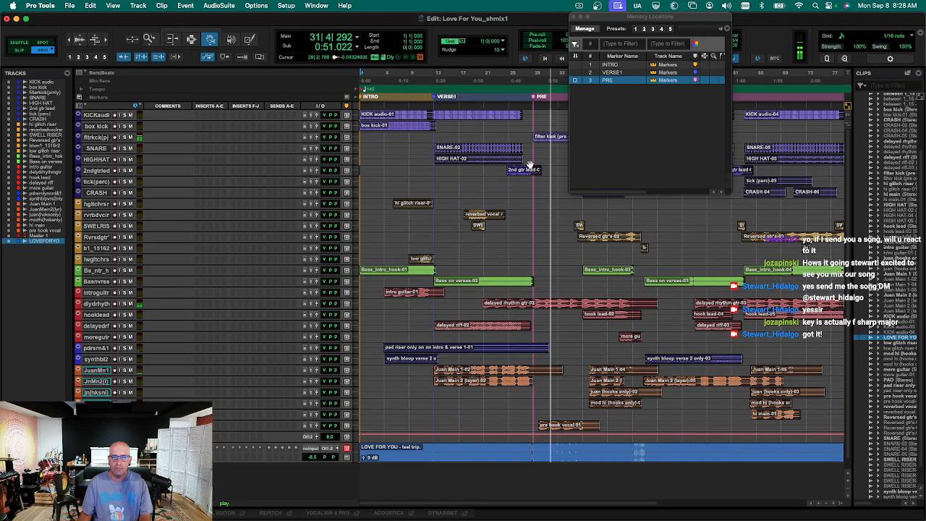
Close Memory Locations and examine the PRE marker's alignment with the filter kick clip while playing from bar 26.
{"action": "left_click", "coordinate": [514, 78]}
{"action": "key", "text": "t"}
{"action": "key", "text": "t"}
{"action": "key", "text": "t"}
{"action": "key", "text": "super+5"}
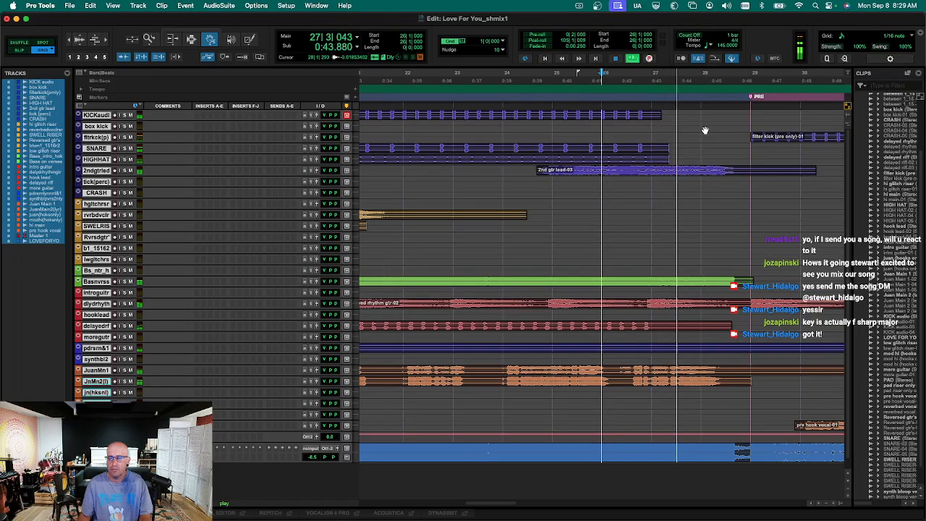
{"action": "key", "text": "r"}
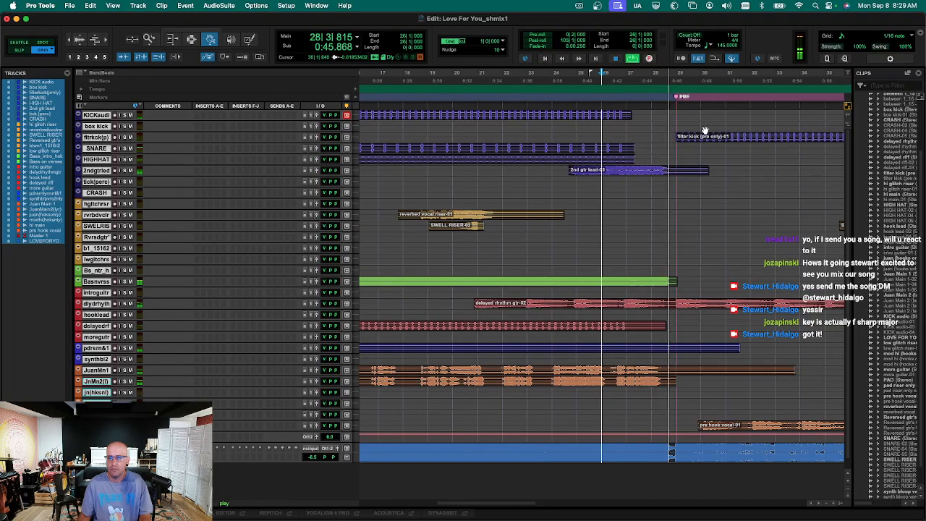
{"action": "key", "text": "r"}
{"action": "key", "text": "r"}
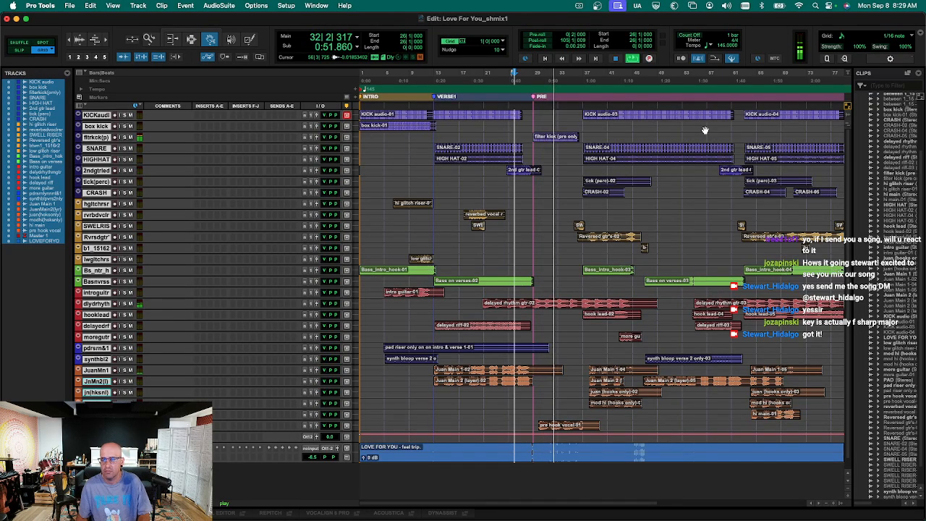
Add a HOOK1 marker during playback and move it to the start of the KICK audio-03 clip.
{"action": "key", "text": "KP_Enter"}
{"action": "type", "text": "HOOK"}
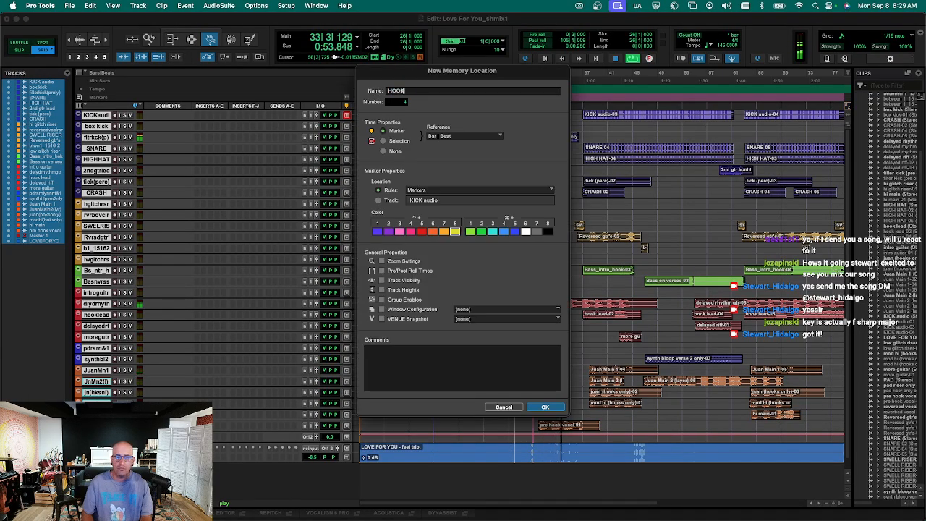
{"action": "type", "text": "1"}
{"action": "key", "text": "Return"}
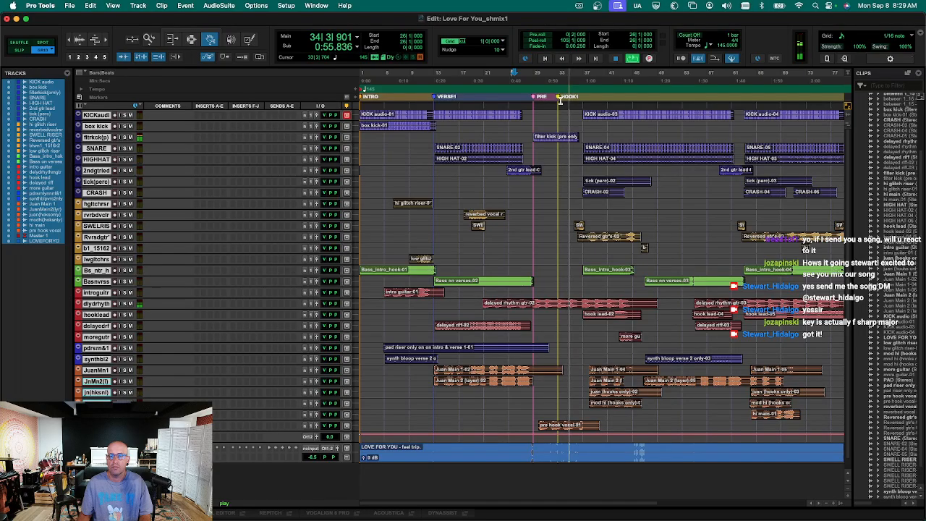
{"action": "left_click_drag", "start_coordinate": [560, 102], "coordinate": [583, 101]}
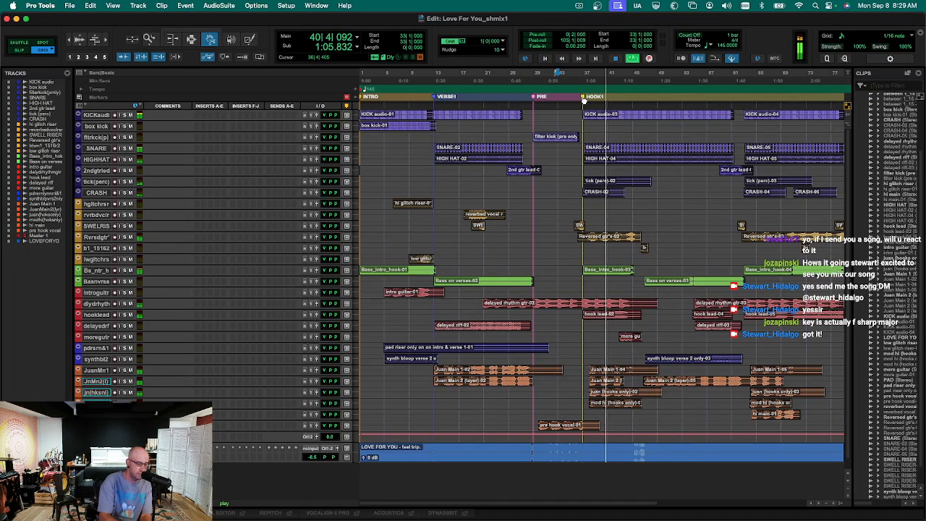
{"action": "key", "text": "r"}
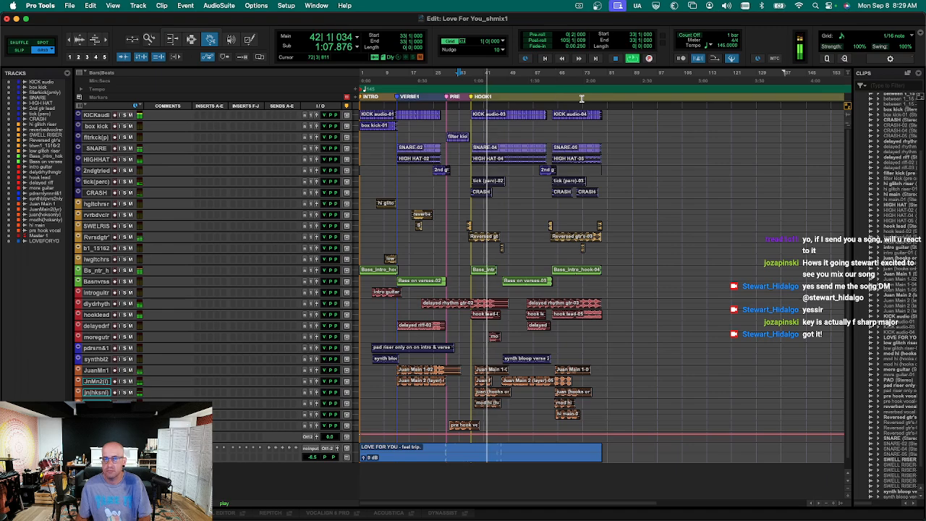
{"action": "key", "text": "t"}
{"action": "key", "text": "t"}
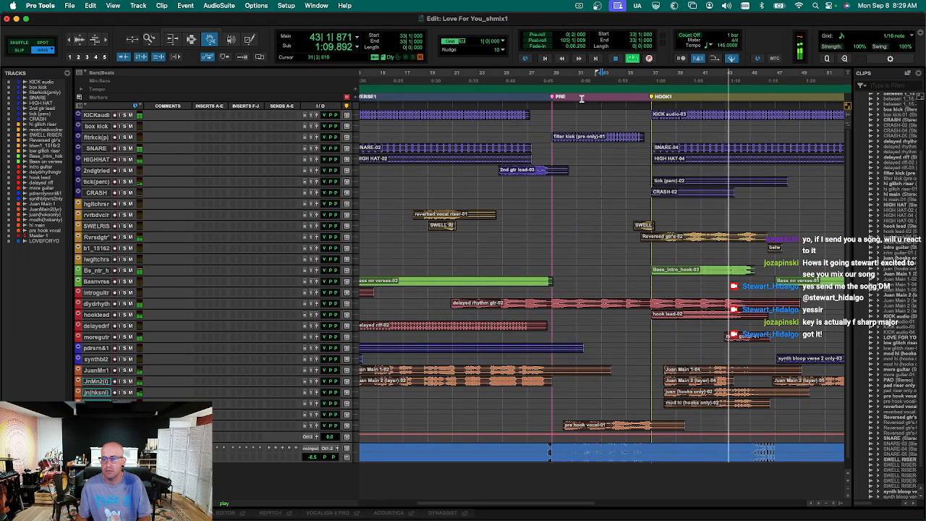
{"action": "key", "text": "r"}
{"action": "key", "text": "t"}
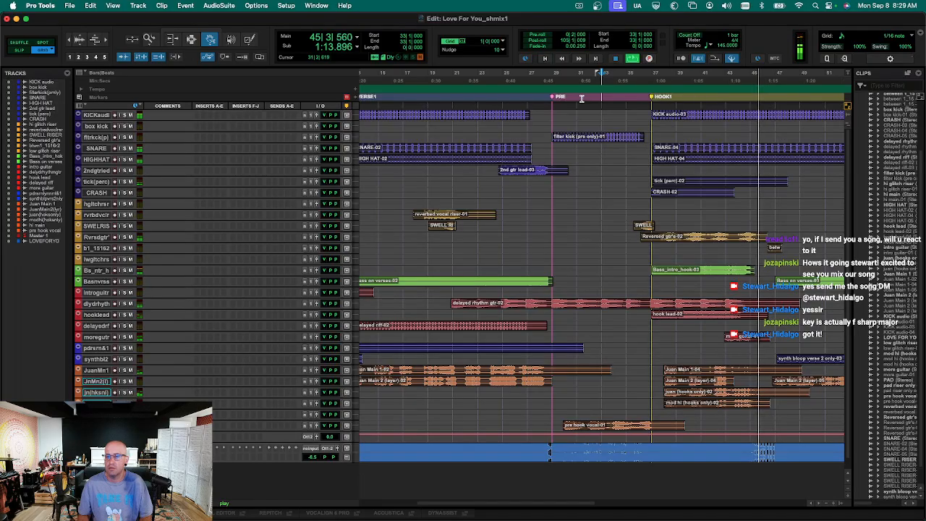
{"action": "key", "text": "r"}
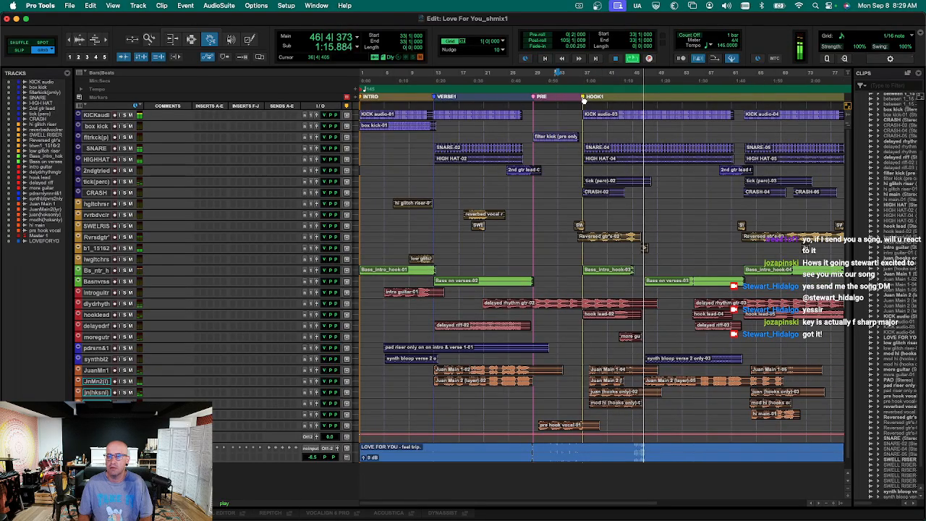
Add a VERSE2 marker during playback and move it to the start of the Bass on verses-03 clip.
{"action": "key", "text": "KP_Enter"}
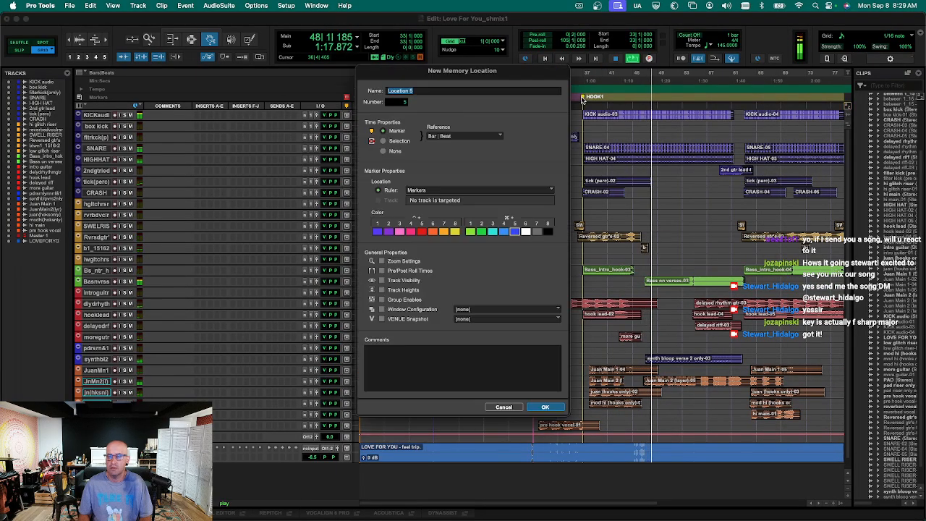
{"action": "type", "text": "VERSE2"}
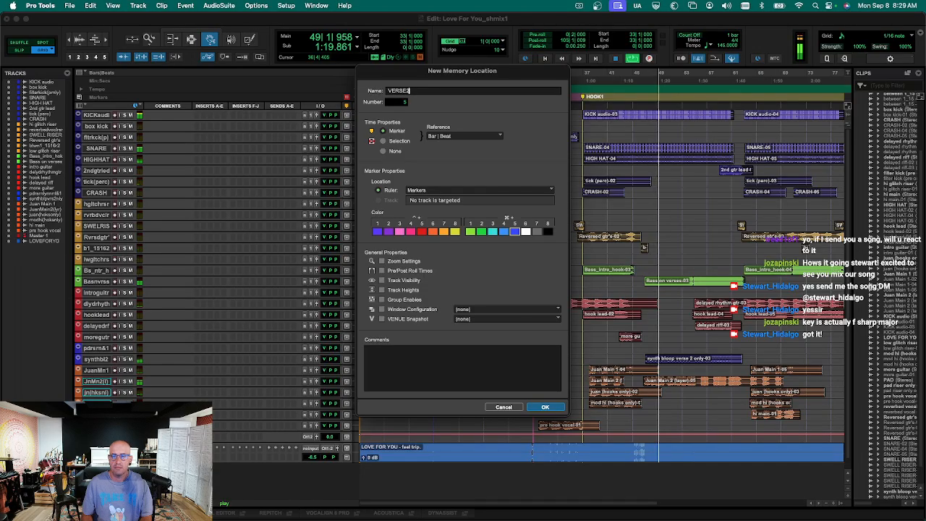
{"action": "key", "text": "Return"}
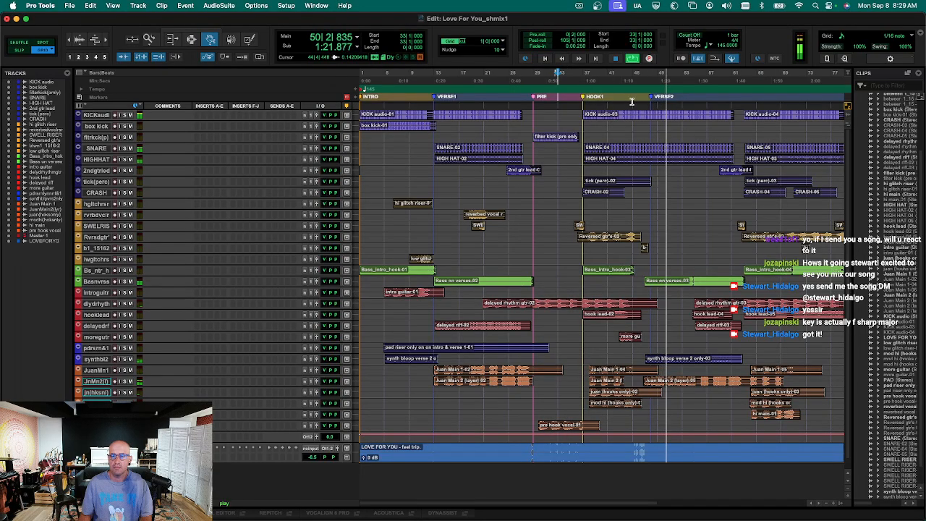
{"action": "left_click", "coordinate": [632, 102]}
{"action": "key", "text": "t"}
{"action": "key", "text": "t"}
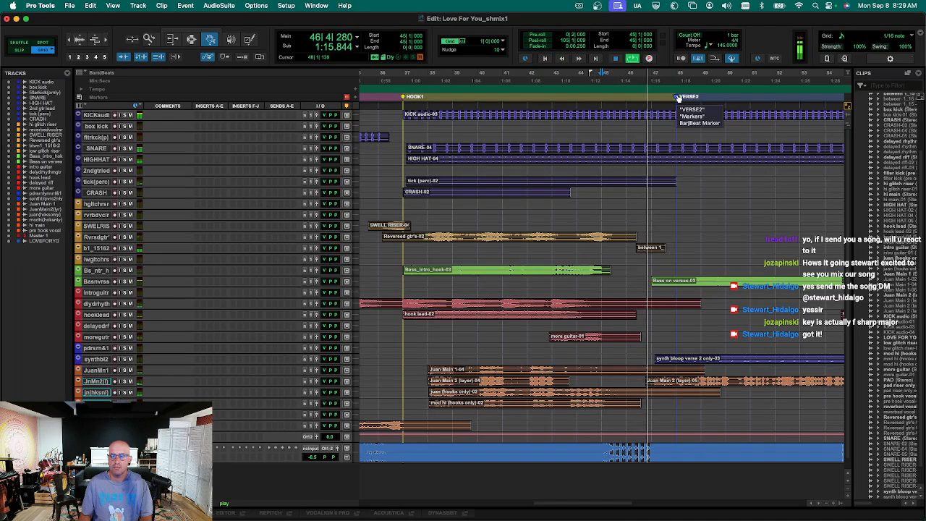
{"action": "key", "text": "r"}
{"action": "key", "text": "r"}
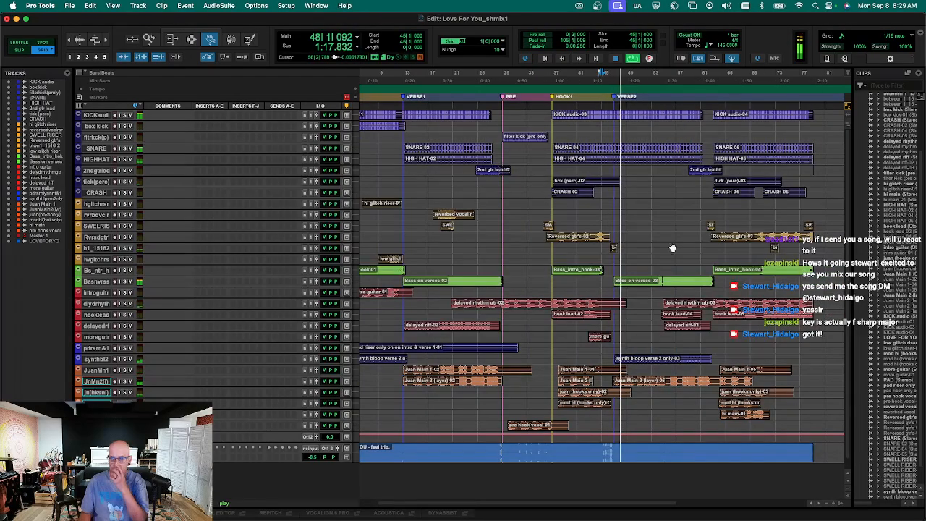
Add a HOOK2 marker during playback in the VERSE2 section.
{"action": "key", "text": "KP_Enter"}
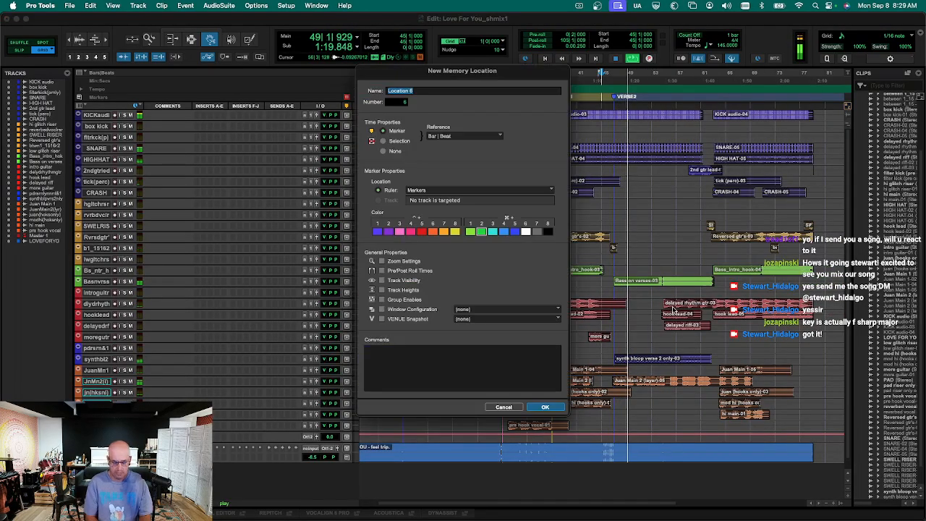
{"action": "type", "text": "HOOK2"}
{"action": "key", "text": "Return"}
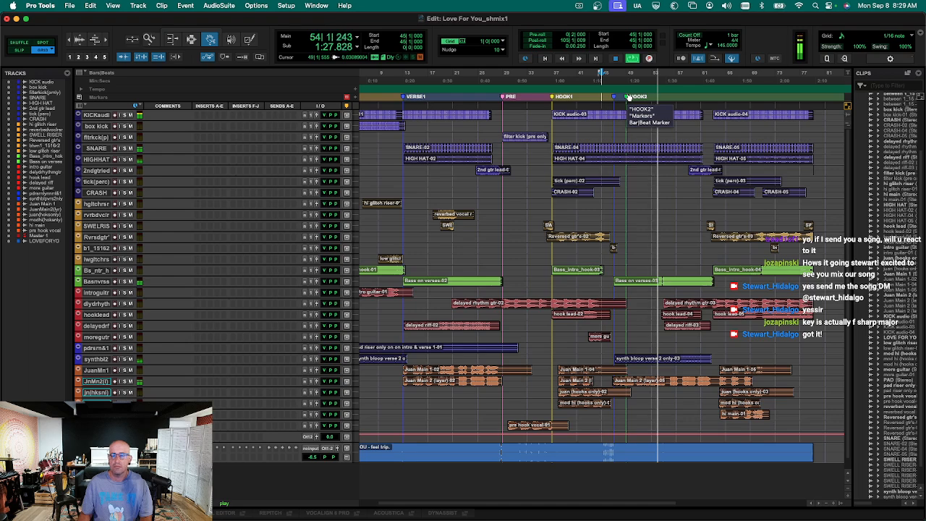
{"action": "key", "text": "r"}
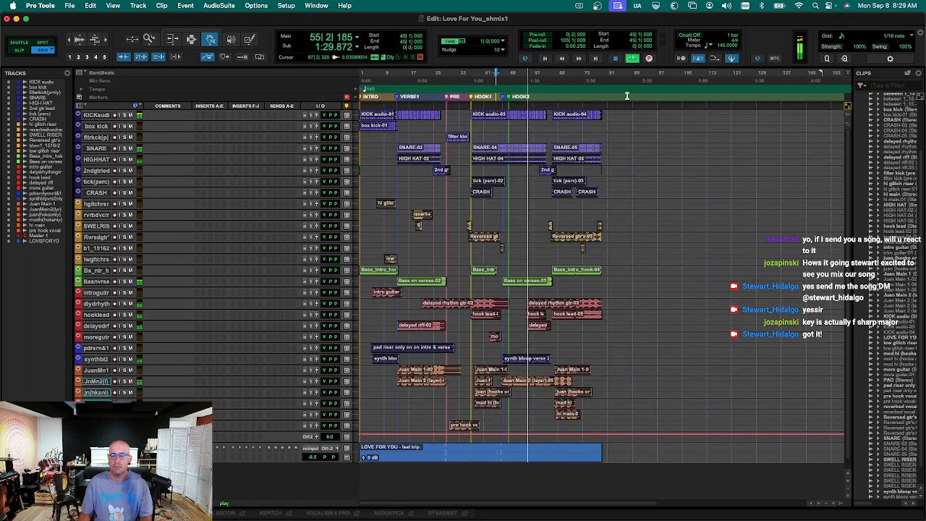
{"action": "key", "text": "t"}
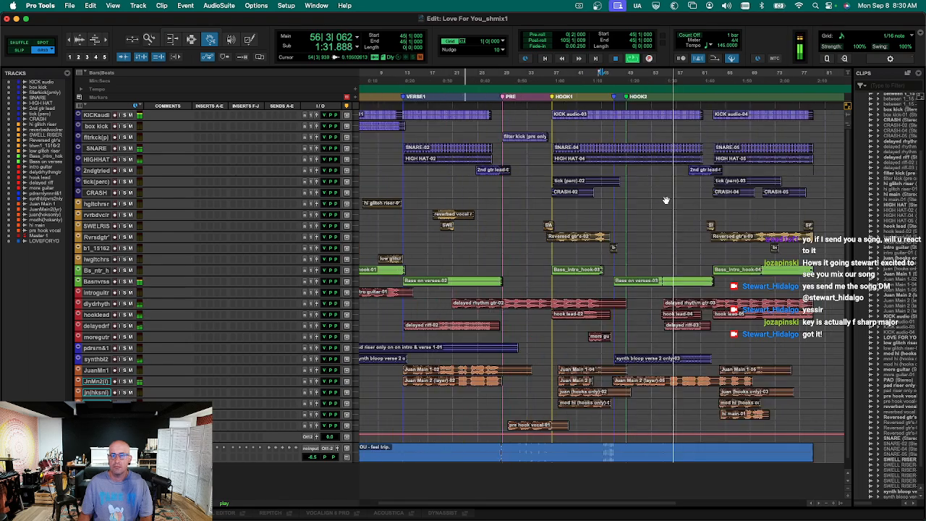
Play the pre hook vocal-01 clip from its start to check that section.
{"action": "left_click", "coordinate": [537, 425]}
{"action": "key", "text": "space"}
{"action": "key", "text": "space"}
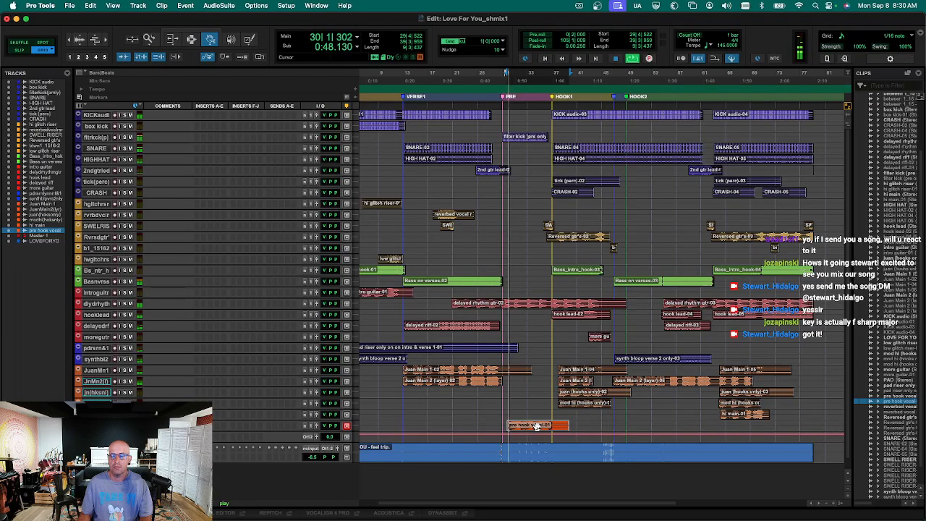
{"action": "key", "text": "space"}
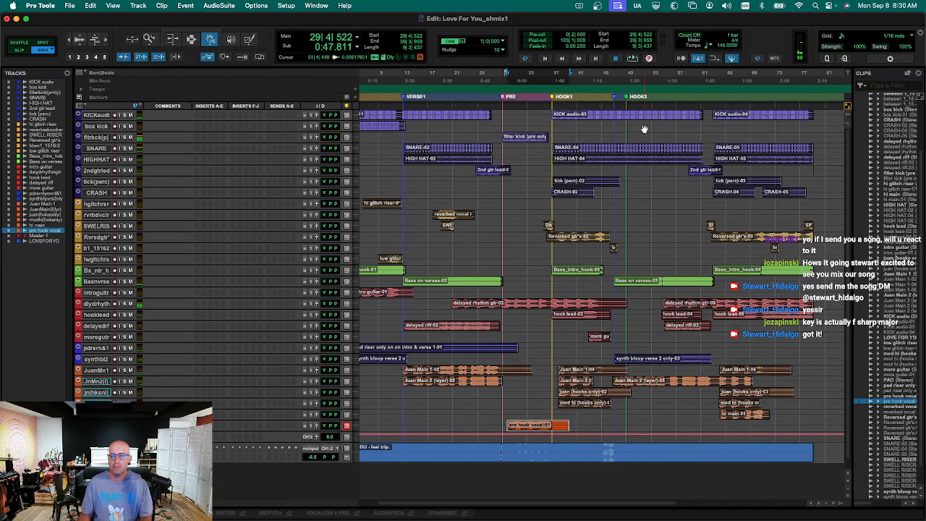
Move the HOOK2 marker to the start of the KICK audio-04 clip while playing from bar 51.
{"action": "left_click", "coordinate": [636, 103]}
{"action": "key", "text": "space"}
{"action": "left_click_drag", "start_coordinate": [628, 98], "coordinate": [668, 99]}
{"action": "key", "text": "space"}
{"action": "key", "text": "space"}
{"action": "key", "text": "t"}
{"action": "key", "text": "t"}
{"action": "key", "text": "r"}
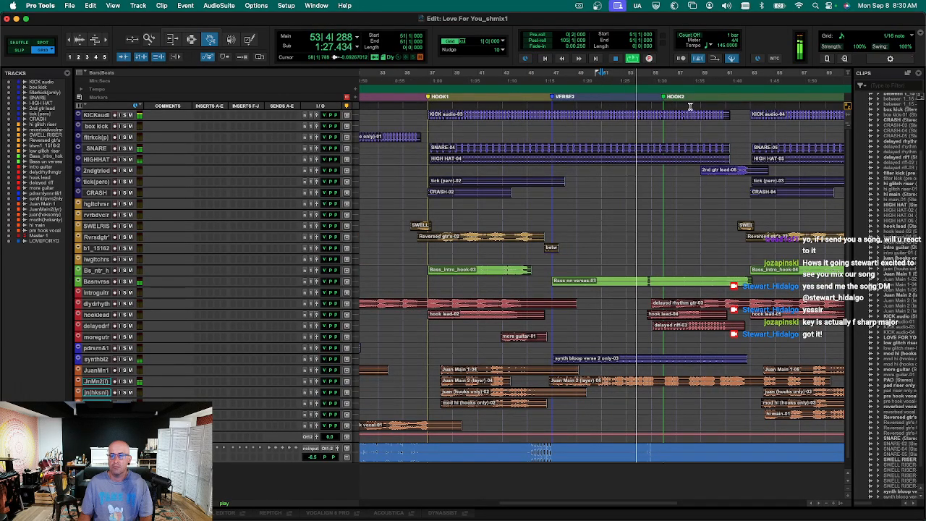
{"action": "left_click_drag", "start_coordinate": [664, 98], "coordinate": [752, 101]}
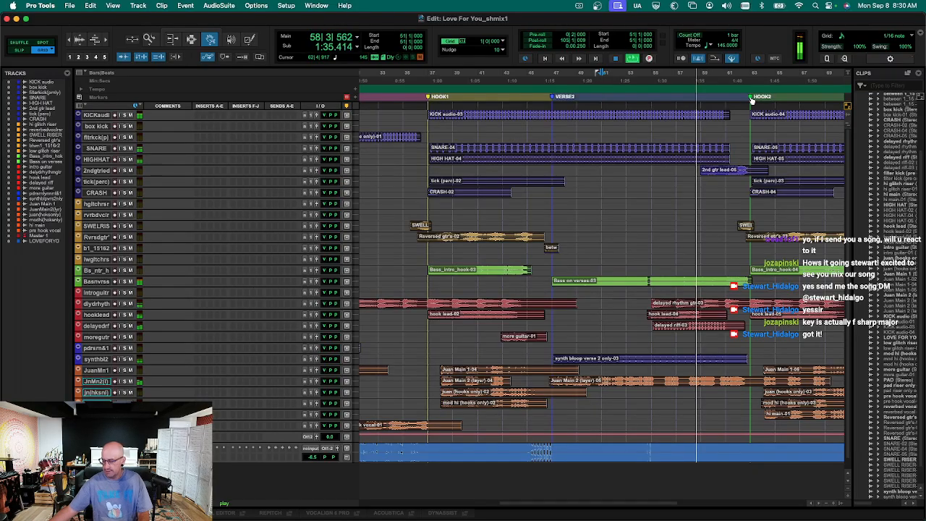
Listen through the transition into the KICK audio-04 clip, stop playback and undo the HOOK2 marker.
{"action": "key", "text": "r"}
{"action": "key", "text": "r"}
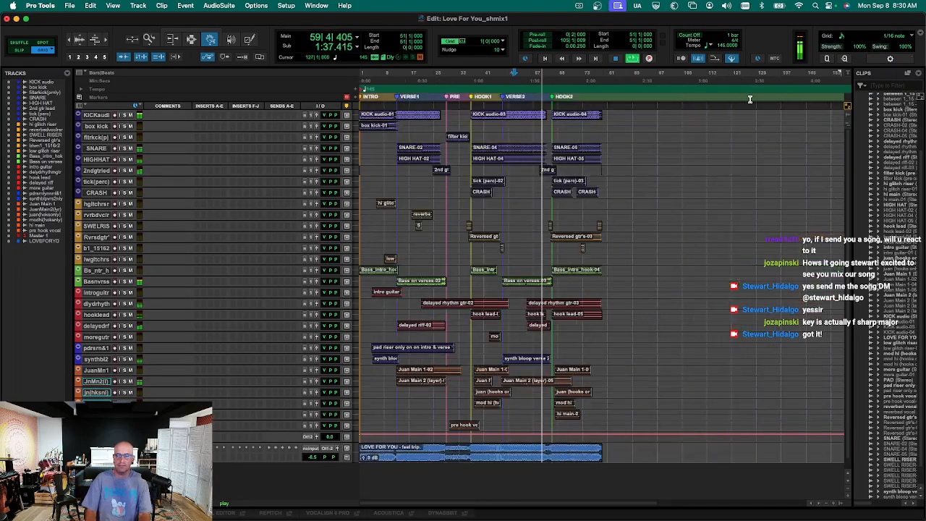
{"action": "key", "text": "t"}
{"action": "key", "text": "r"}
{"action": "key", "text": "t"}
{"action": "key", "text": "t"}
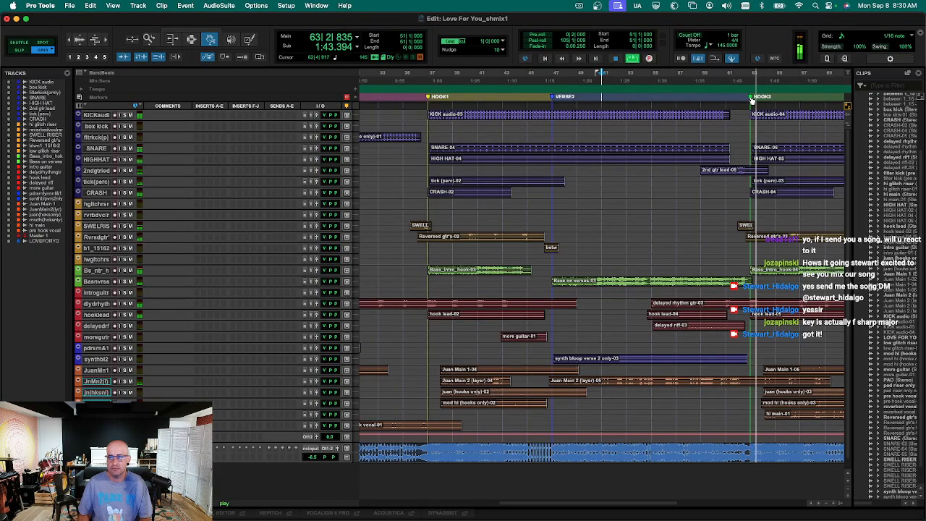
{"action": "key", "text": "r"}
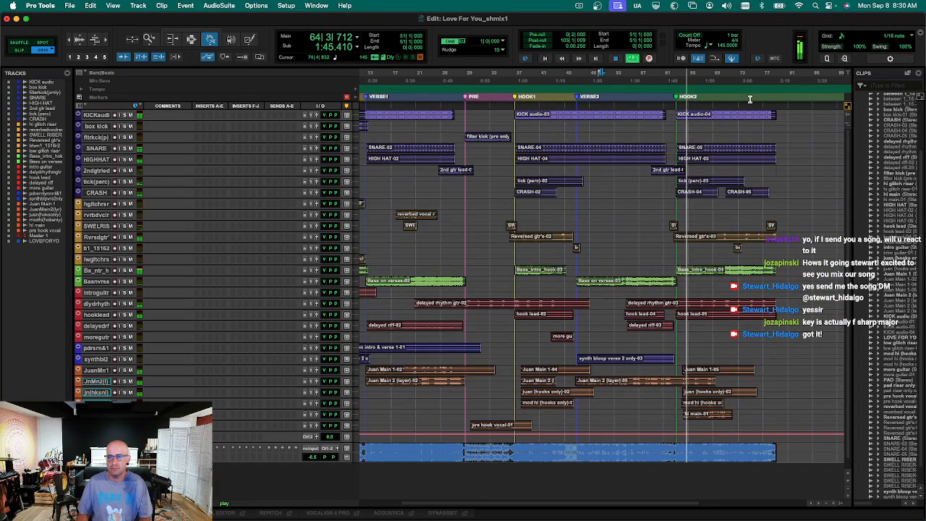
{"action": "key", "text": "space"}
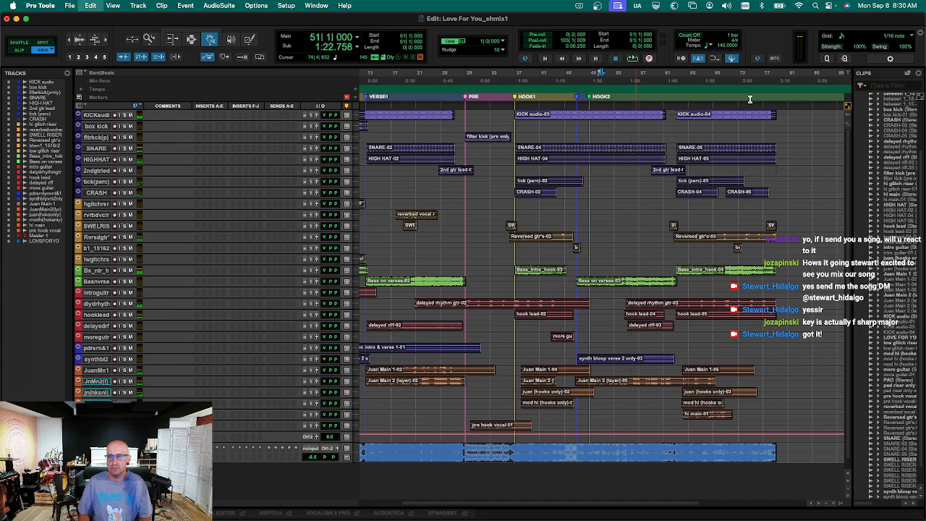
Add a DROP marker and move it to bar 61, just before the KICK audio-03 clip ends.
{"action": "key", "text": "KP_Enter"}
{"action": "type", "text": "DROP"}
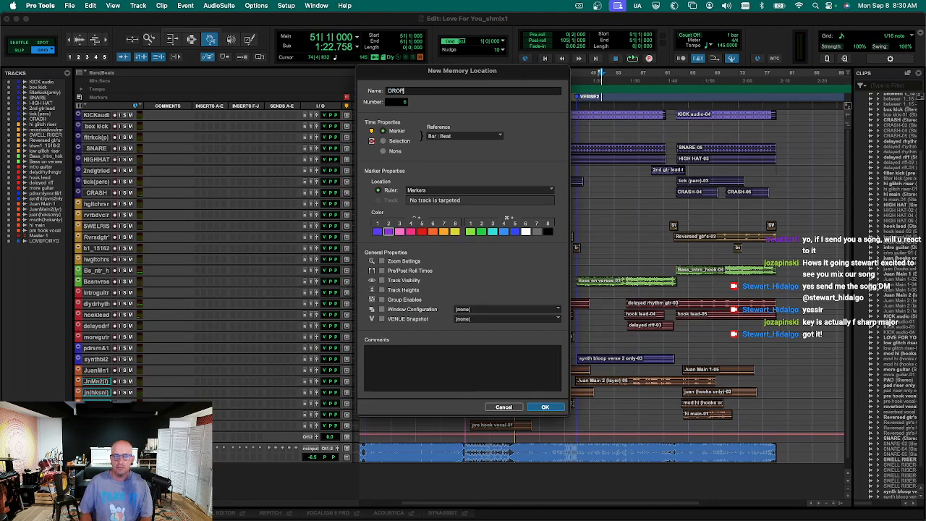
{"action": "key", "text": "Return"}
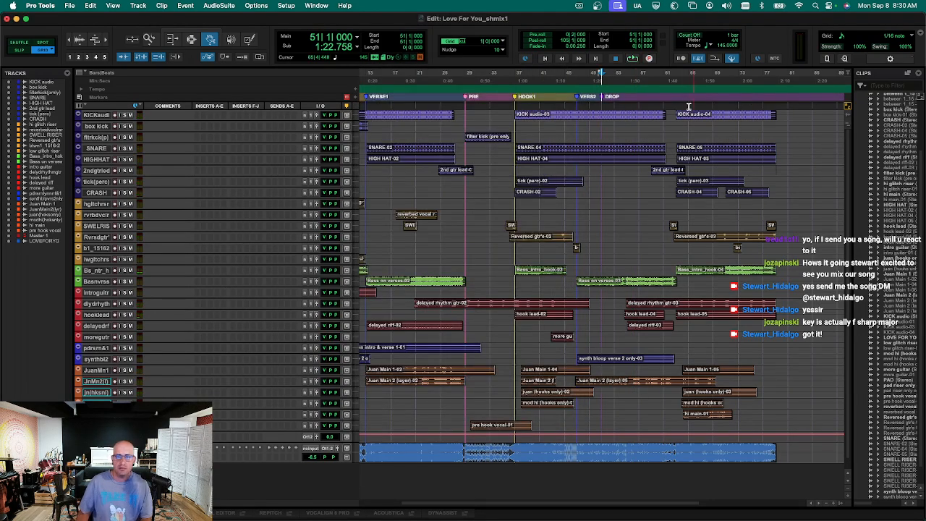
{"action": "left_click_drag", "start_coordinate": [610, 97], "coordinate": [669, 100]}
{"action": "key", "text": "t"}
{"action": "key", "text": "t"}
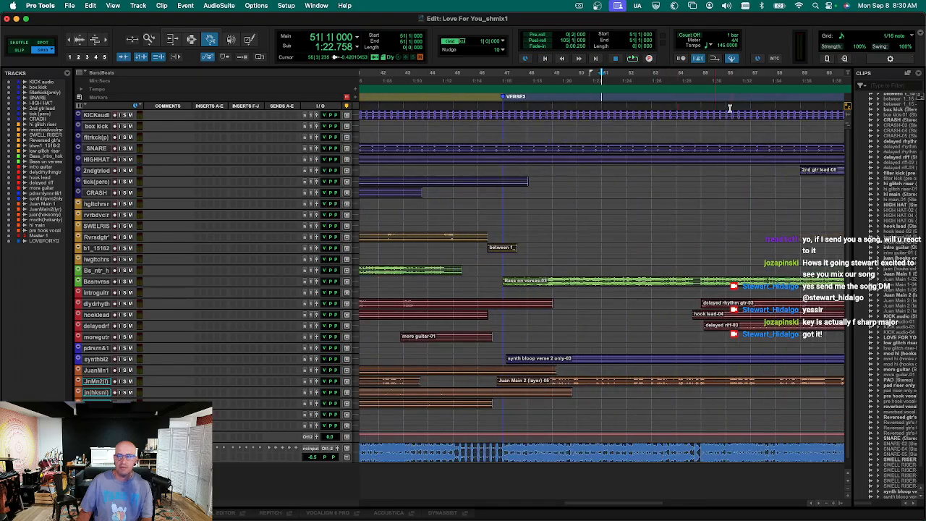
{"action": "key", "text": "r"}
{"action": "key", "text": "F6"}
{"action": "left_click", "coordinate": [736, 110]}
{"action": "key", "text": "t"}
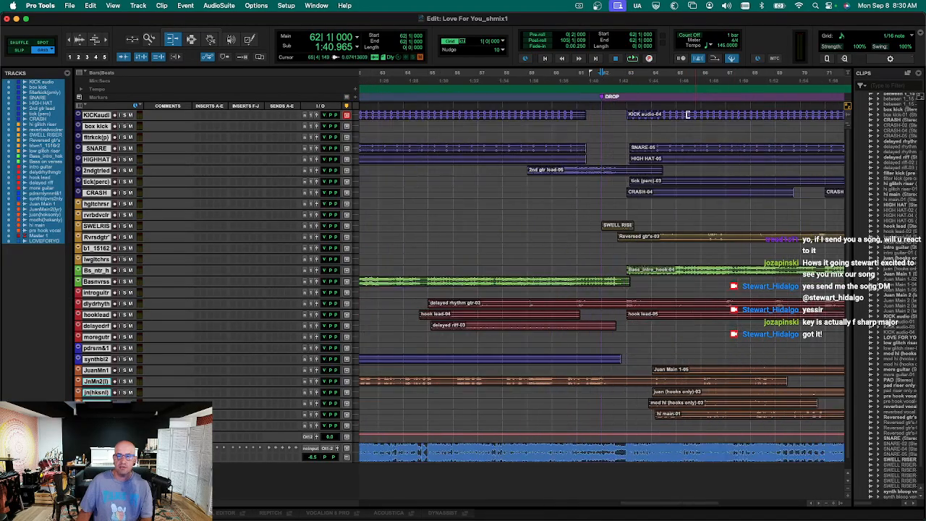
{"action": "left_click_drag", "start_coordinate": [604, 98], "coordinate": [563, 97]}
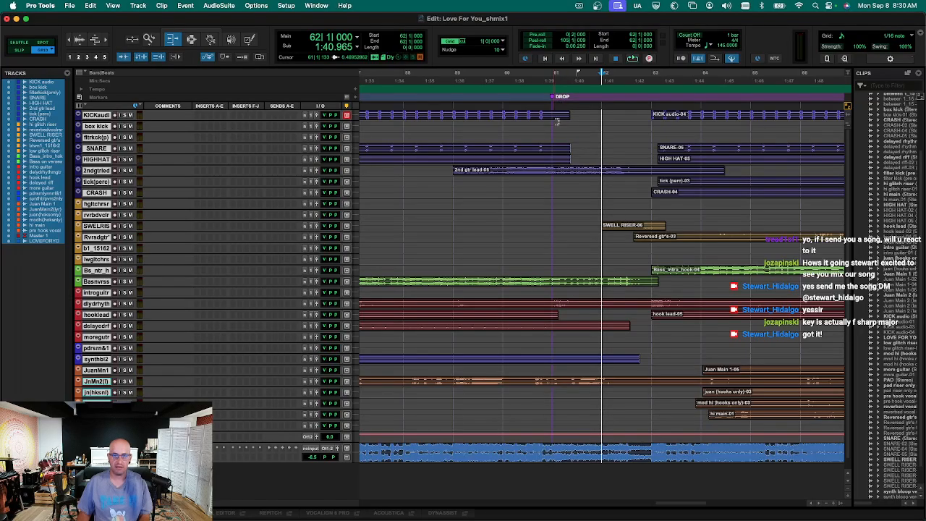
Play from the DROP marker at bar 61 to check its placement.
{"action": "key", "text": "space"}
{"action": "left_click", "coordinate": [553, 97]}
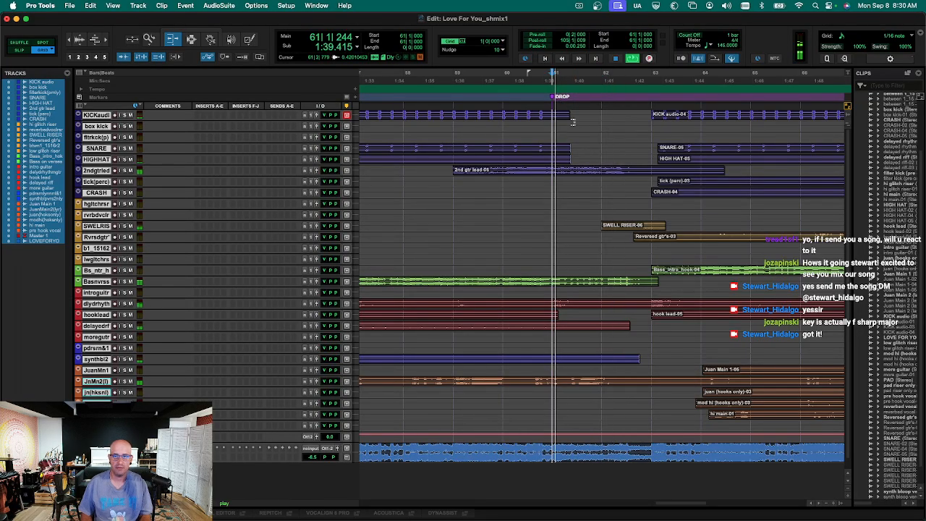
{"action": "left_click", "coordinate": [556, 97]}
Add a HOOK2 marker while playing from bar 62 and place it at the start of the KICK audio-04 clip.
{"action": "left_click", "coordinate": [597, 74]}
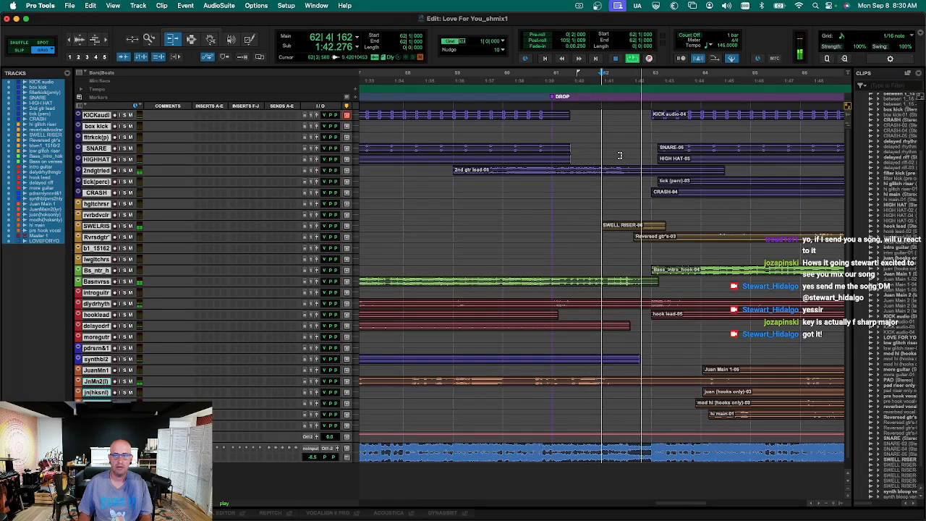
{"action": "key", "text": "KP_Enter"}
{"action": "type", "text": "HCOK2"}
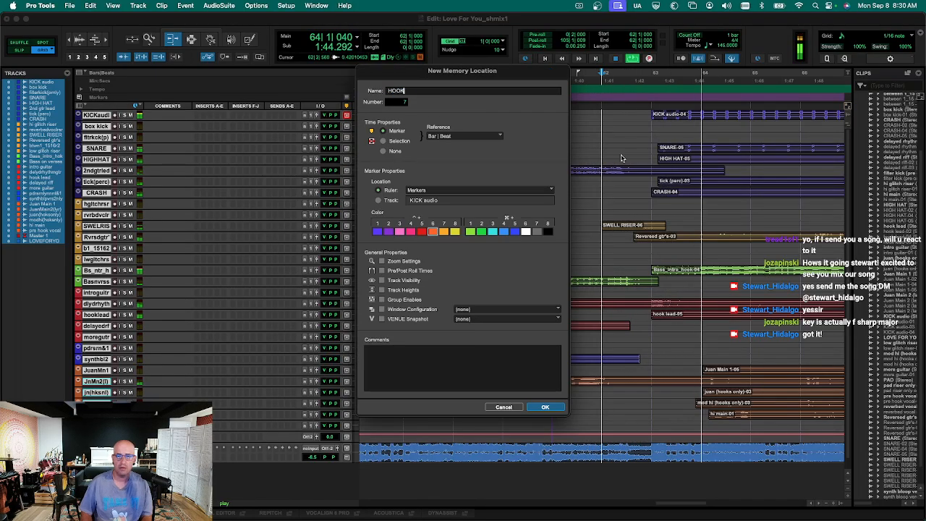
{"action": "key", "text": "Return"}
{"action": "key", "text": "r"}
{"action": "key", "text": "r"}
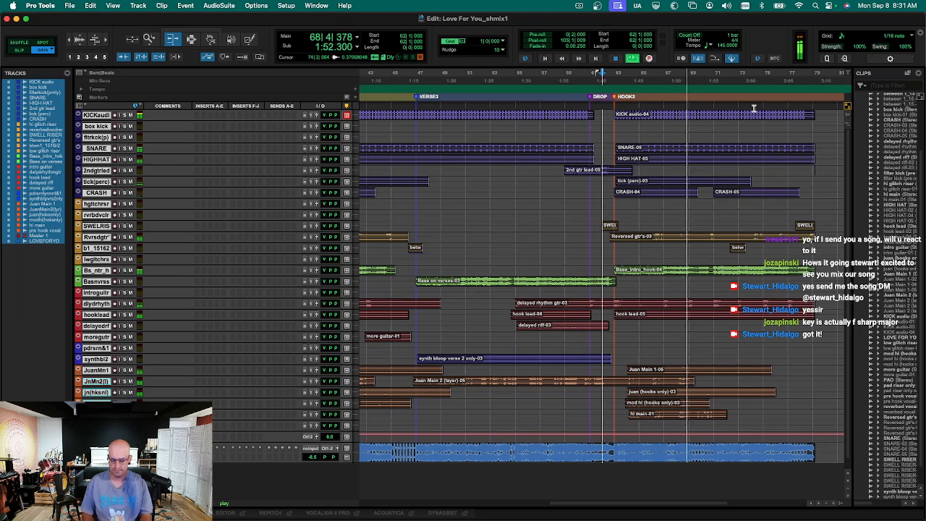
Enlarge the audio waveforms displayed in the clips.
{"action": "key", "text": "alt+super+bracketright"}
{"action": "key", "text": "alt+super+bracketright"}
{"action": "key", "text": "alt+super+bracketright"}
{"action": "key", "text": "alt+super+bracketleft"}
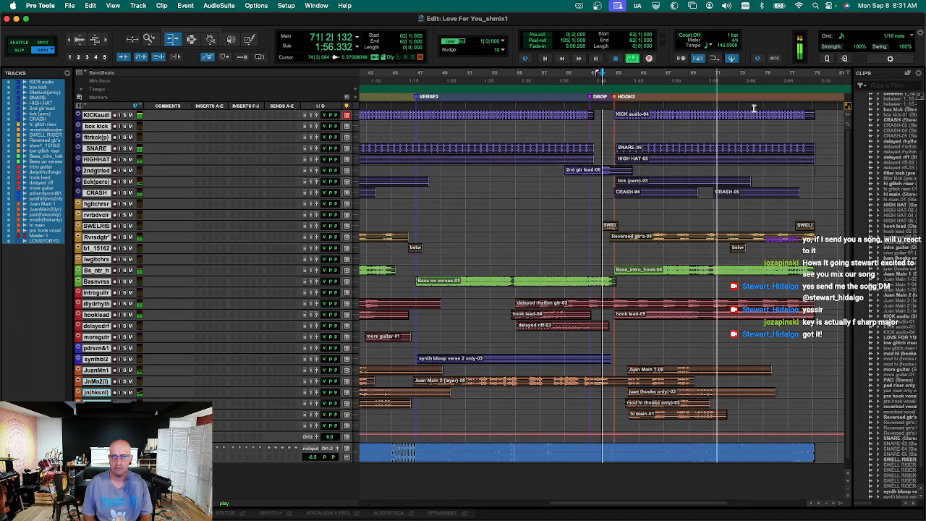
{"action": "key", "text": "super+bracketleft"}
Add a marker named HOOK DLB INST during playback in the second half of the HOOK2 section.
{"action": "key", "text": "KP_Enter"}
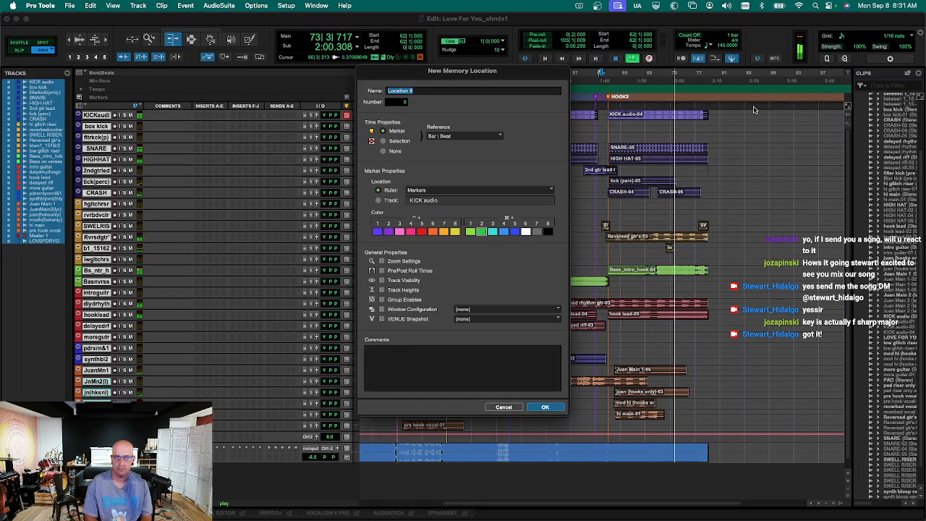
{"action": "type", "text": "H"}
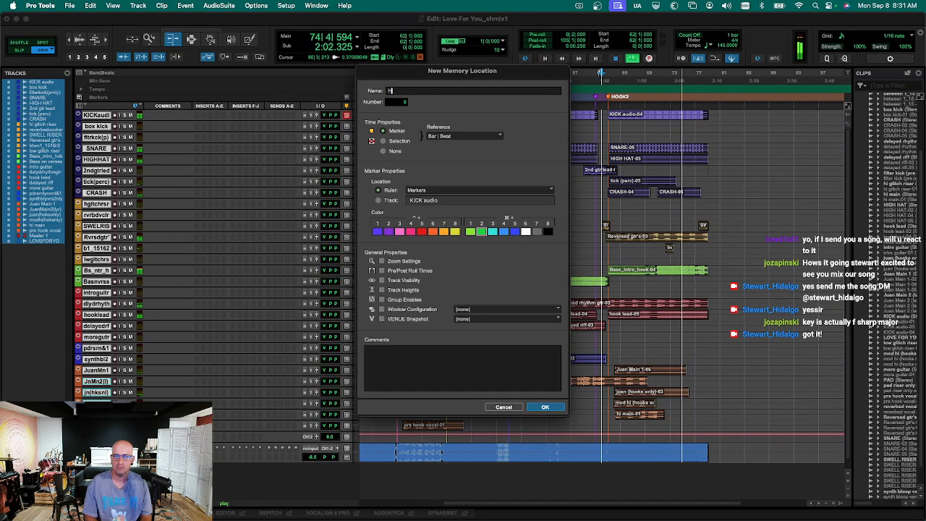
{"action": "type", "text": "OO"}
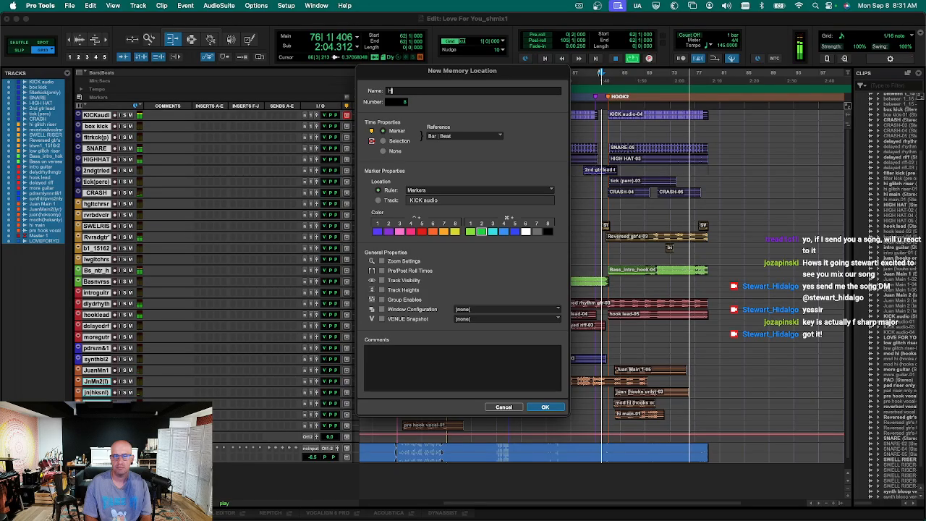
{"action": "type", "text": "K D"}
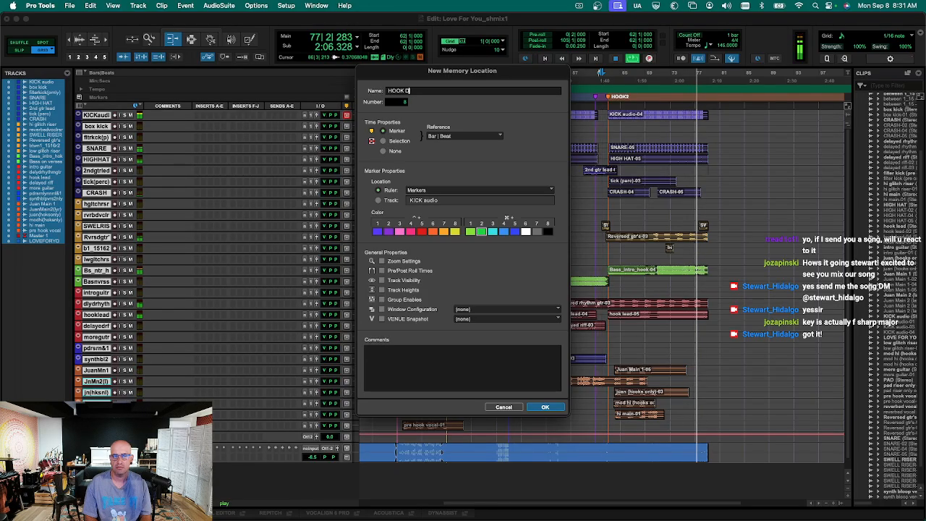
{"action": "type", "text": "LB INST"}
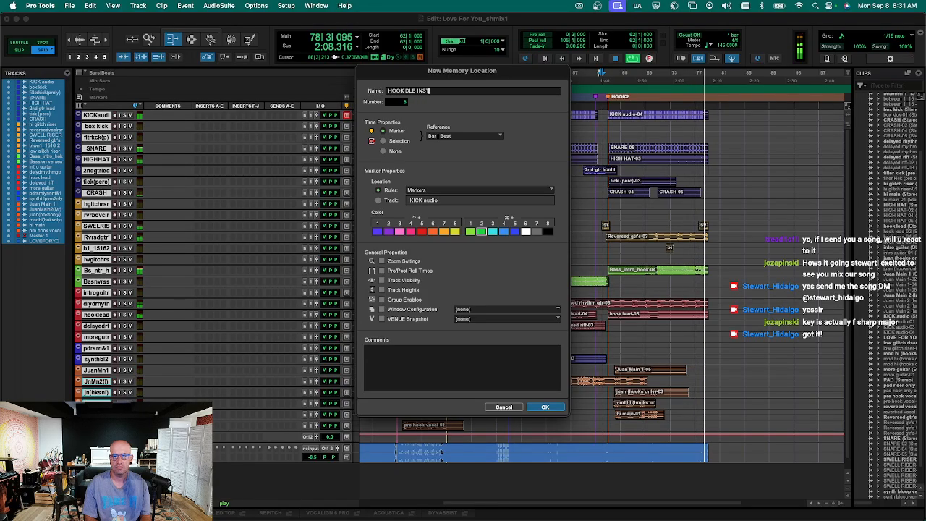
{"action": "key", "text": "Return"}
Stop playback and move the HOOK DLB INST marker to bar 72.
{"action": "key", "text": "space"}
{"action": "key", "text": "F7"}
{"action": "left_click", "coordinate": [661, 112]}
{"action": "key", "text": "t"}
{"action": "key", "text": "t"}
{"action": "key", "text": "t"}
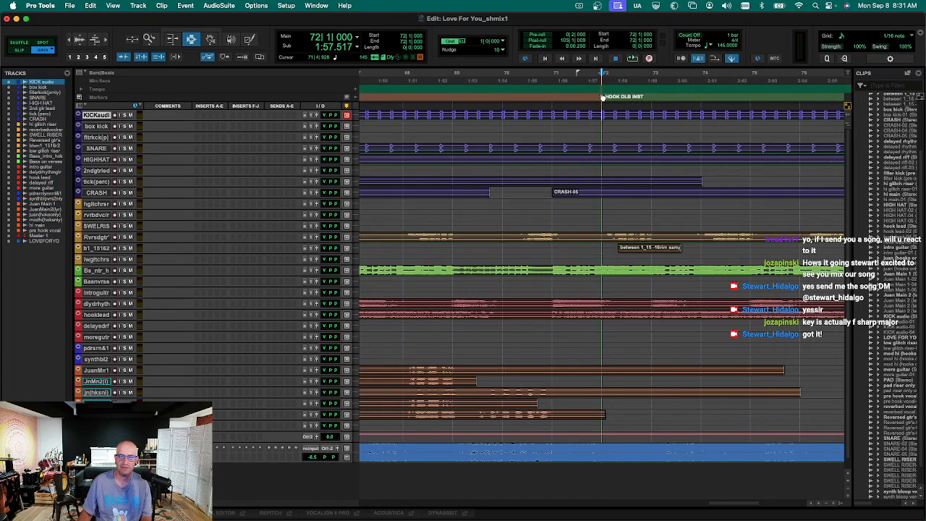
{"action": "key", "text": "r"}
{"action": "key", "text": "r"}
{"action": "key", "text": "r"}
{"action": "key", "text": "r"}
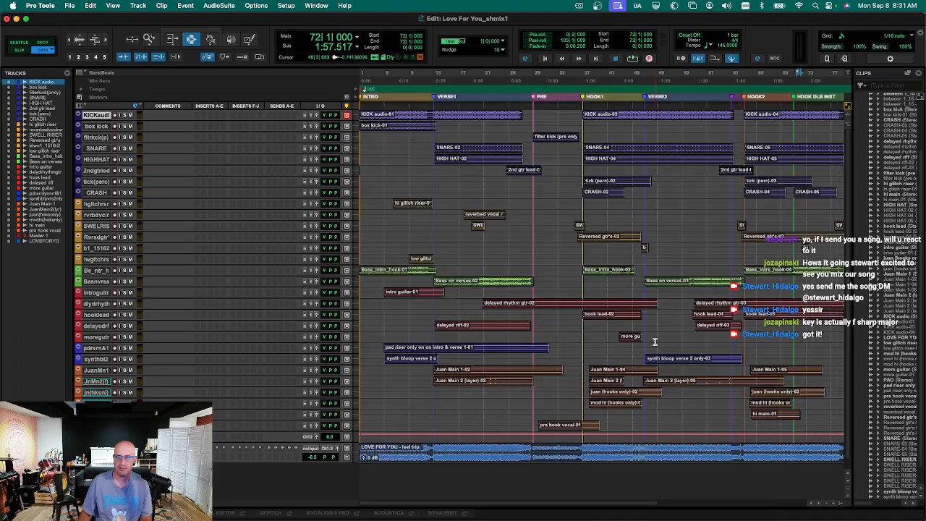
{"action": "key", "text": "t"}
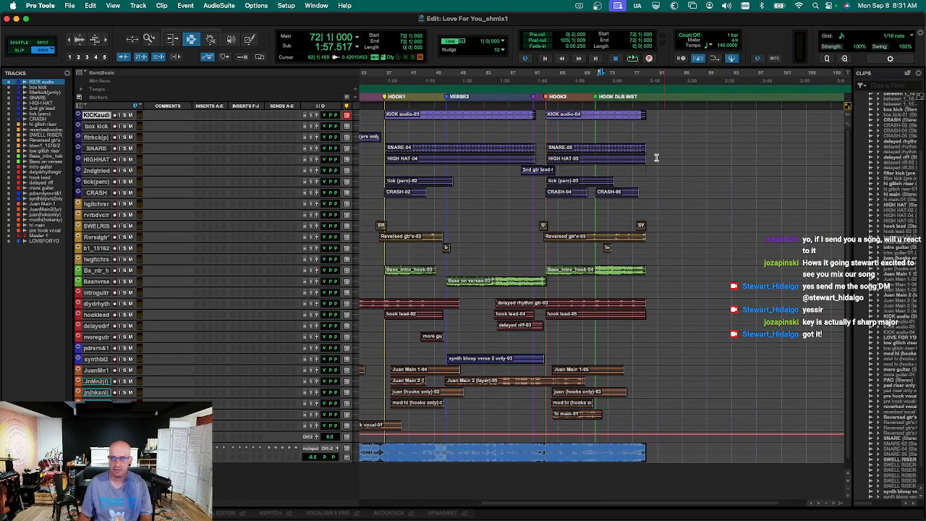
Play the song's ending from bar 77, stop around bar 78 and inspect where the clips end.
{"action": "left_click", "coordinate": [636, 78]}
{"action": "key", "text": "space"}
{"action": "key", "text": "space"}
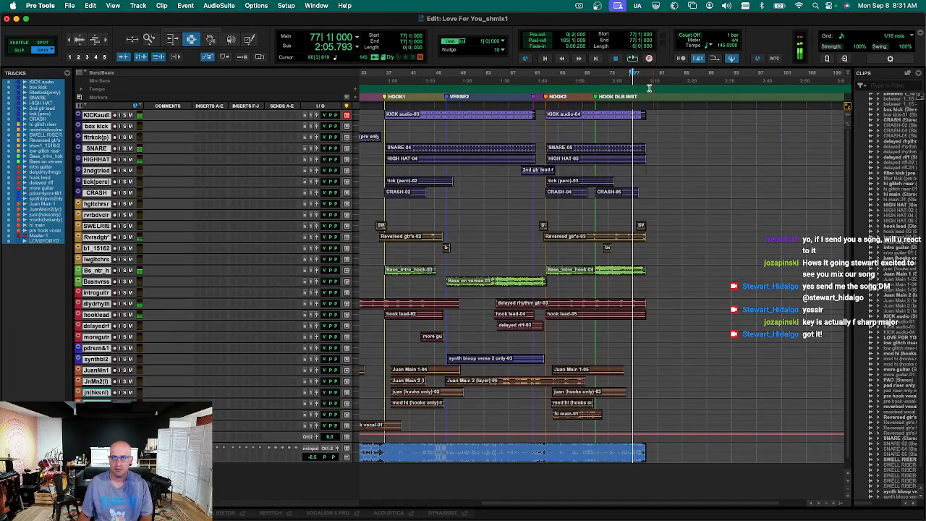
{"action": "left_click", "coordinate": [642, 97]}
{"action": "key", "text": "t"}
{"action": "key", "text": "t"}
{"action": "key", "text": "t"}
{"action": "key", "text": "t"}
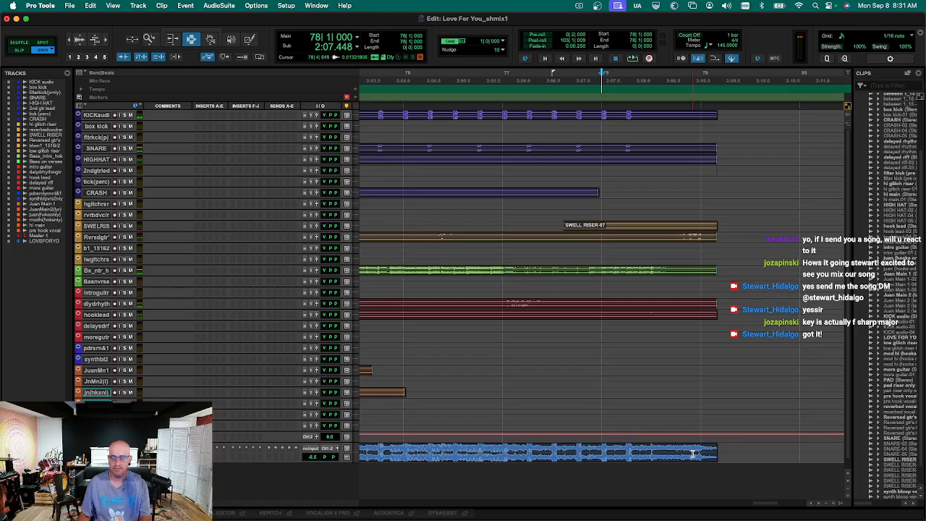
Select the LOVE FOR YOU reference clip, and audition the very end of the song from bar 79.
{"action": "key", "text": "F8"}
{"action": "left_click", "coordinate": [693, 454]}
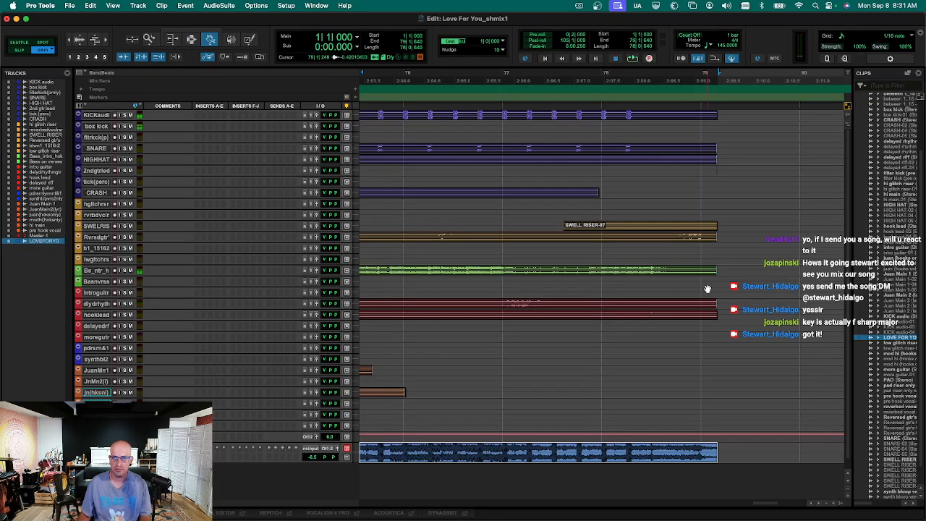
{"action": "left_click", "coordinate": [702, 75]}
{"action": "key", "text": "space"}
{"action": "key", "text": "space"}
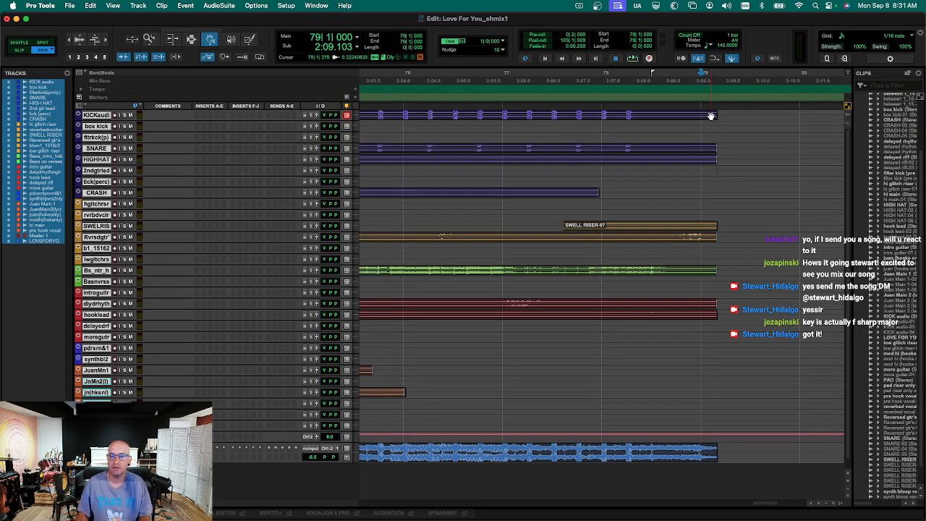
{"action": "key", "text": "space"}
{"action": "key", "text": "space"}
{"action": "key", "text": "r"}
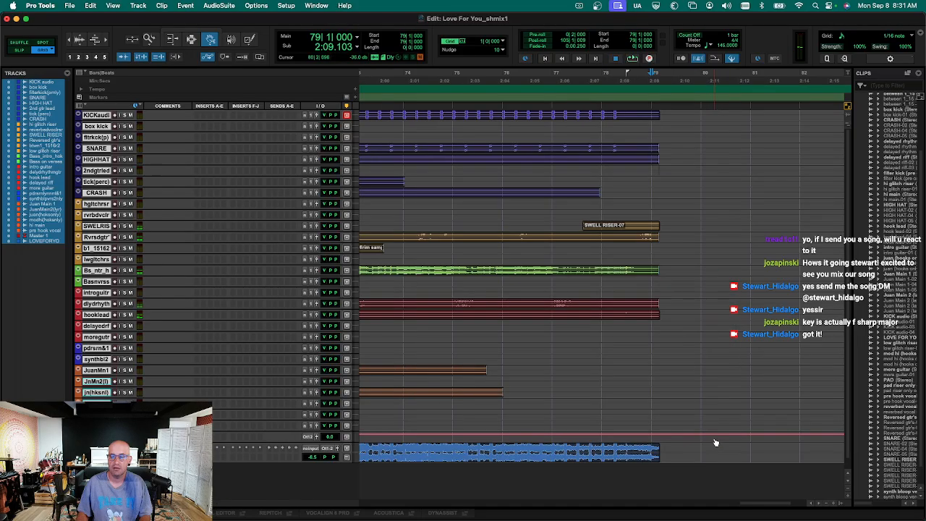
Add a memory location marker named END at bar 81, after the last clips.
{"action": "key", "text": "F7"}
{"action": "left_click", "coordinate": [757, 454]}
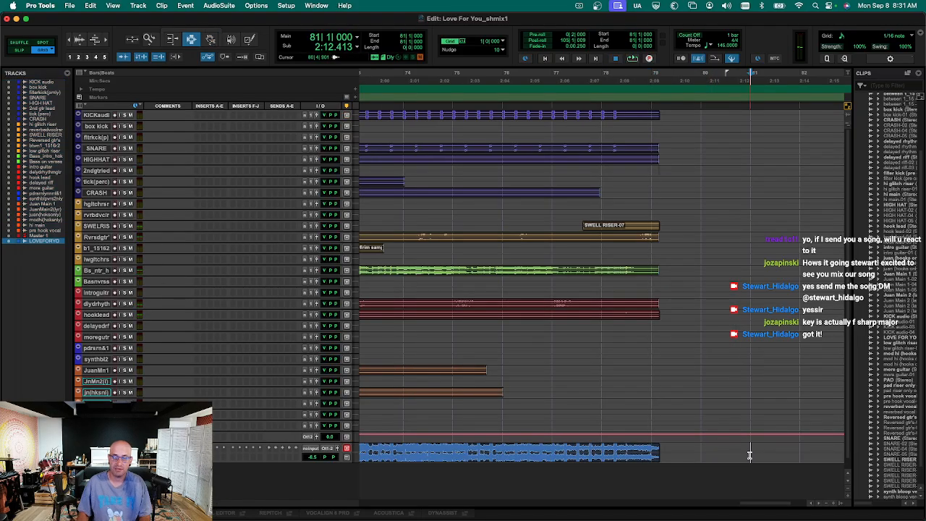
{"action": "key", "text": "KP_Enter"}
{"action": "type", "text": "END"}
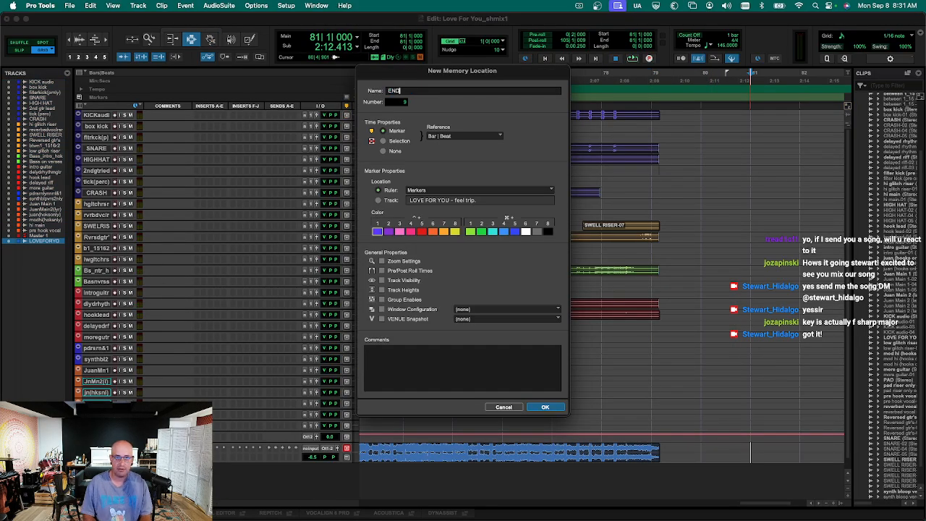
{"action": "key", "text": "Return"}
{"action": "key", "text": "Return"}
Save the session and reduce the height of all tracks, playing briefly from the song's start.
{"action": "key", "text": "space"}
{"action": "key", "text": "r"}
{"action": "key", "text": "r"}
{"action": "key", "text": "r"}
{"action": "key", "text": "super+s"}
{"action": "key", "text": "ctrl+alt+Down"}
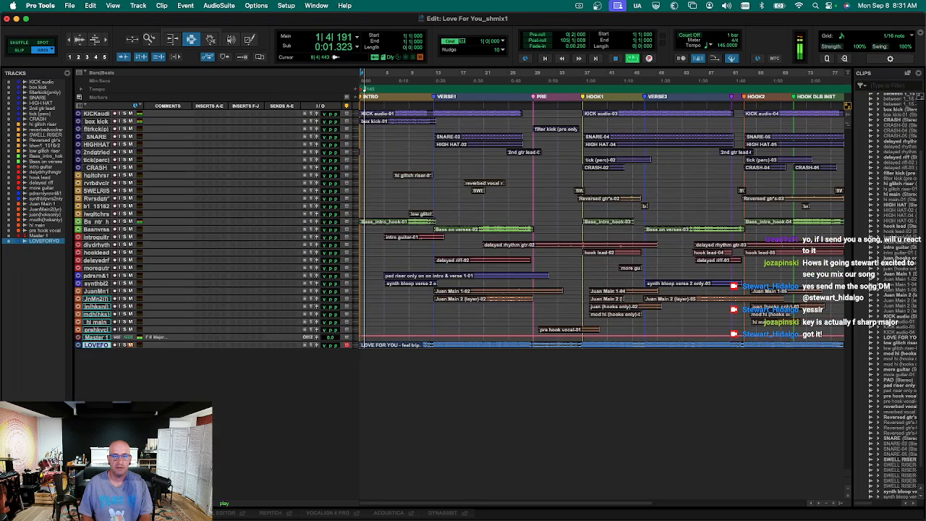
{"action": "key", "text": "space"}
{"action": "key", "text": "r"}
{"action": "key", "text": "r"}
{"action": "key", "text": "t"}
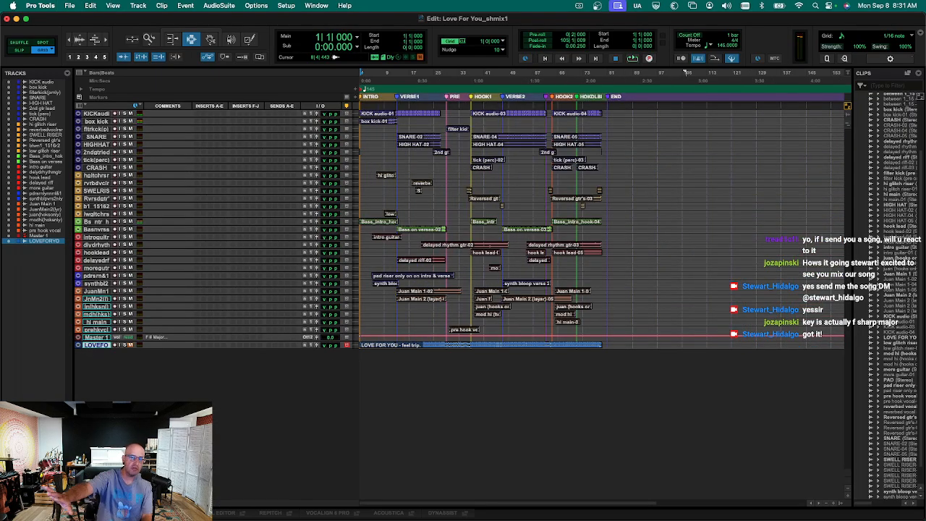
{"action": "key", "text": "t"}
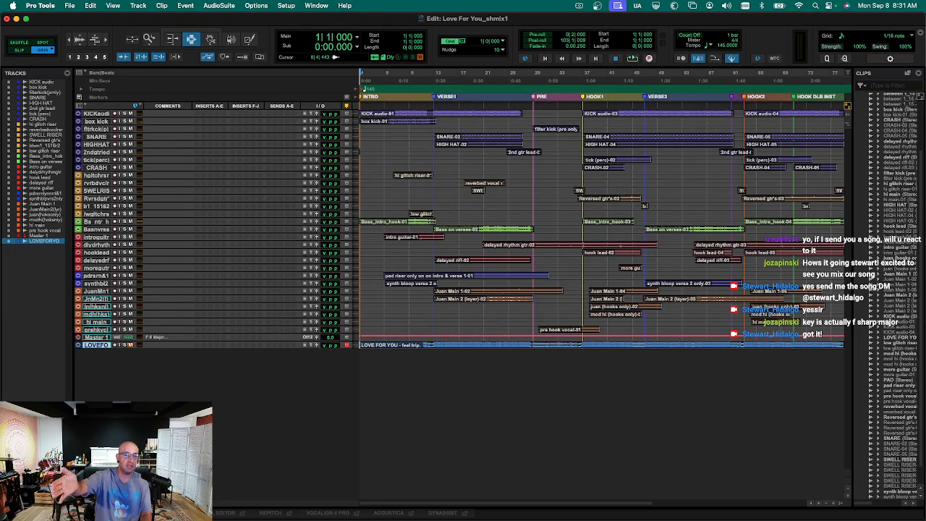
{"action": "key", "text": "r"}
{"action": "key", "text": "t"}
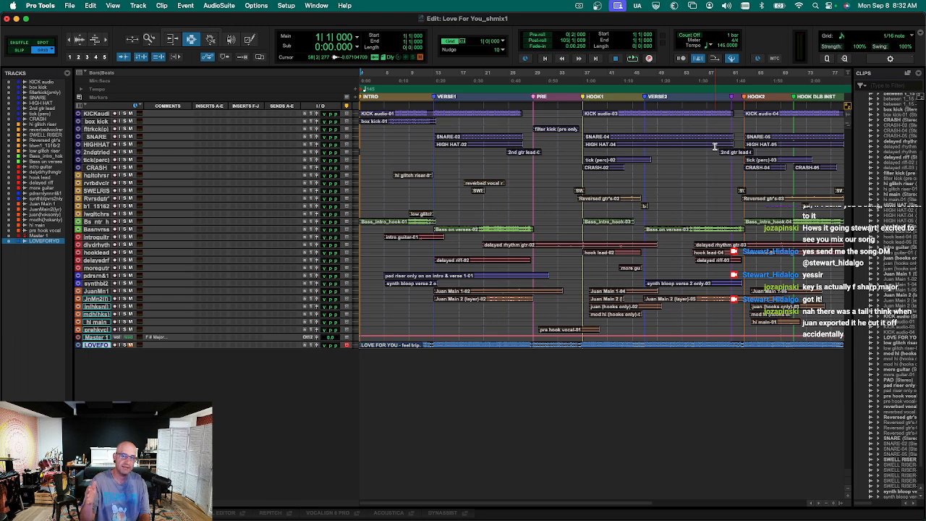
{"action": "key", "text": "r"}
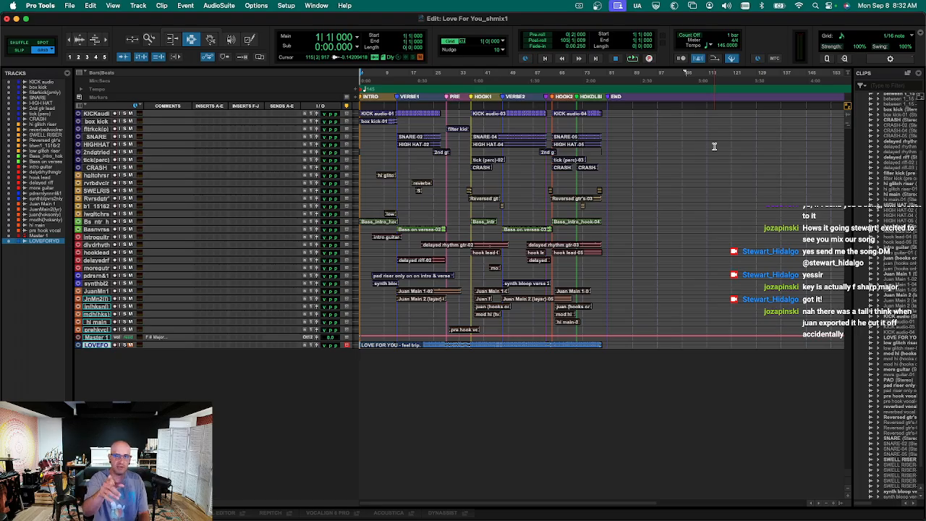
{"action": "key", "text": "super+bracketright"}
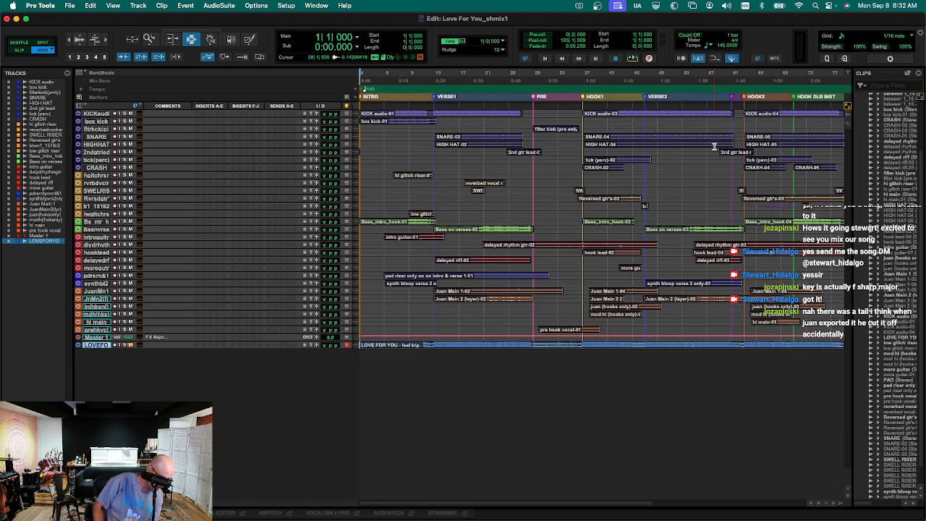
{"action": "key", "text": "super+bracketleft"}
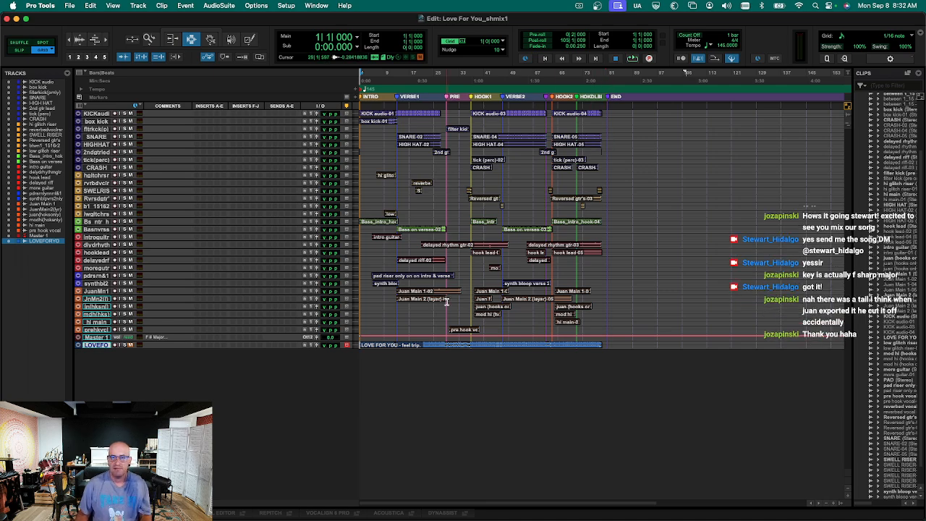
{"action": "key", "text": "space"}
{"action": "key", "text": "super+bracketright"}
{"action": "key", "text": "super+bracketright"}
{"action": "key", "text": "space"}
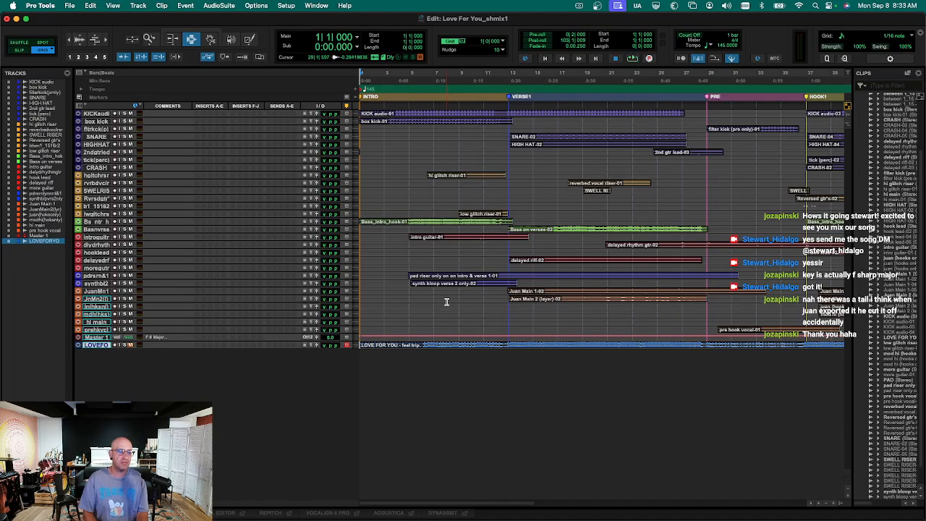
Increase the height of all tracks by one size.
{"action": "key", "text": "ctrl+alt+Up"}
{"action": "scroll", "coordinate": [403, 339], "scroll_direction": "down", "scroll_amount": 1}
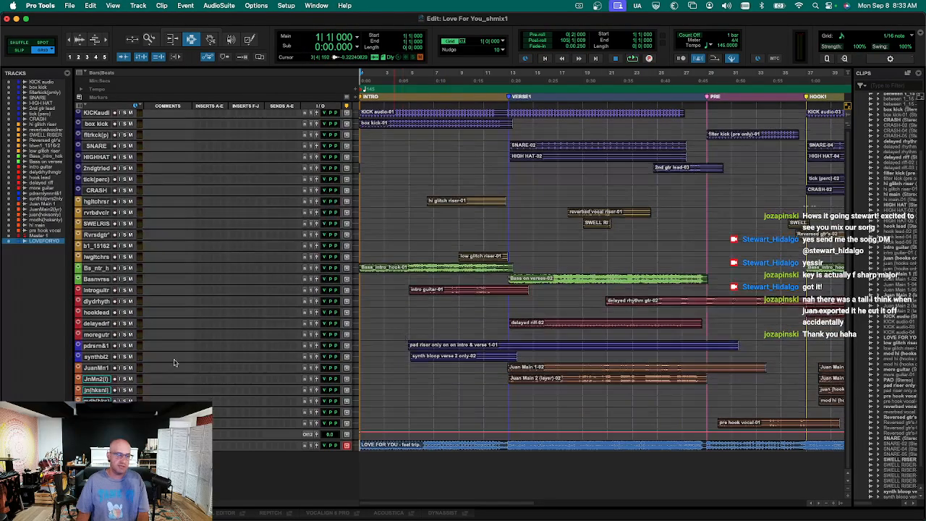
Select the Master 1 track and open the file chooser for importing session data.
{"action": "key", "text": "p"}
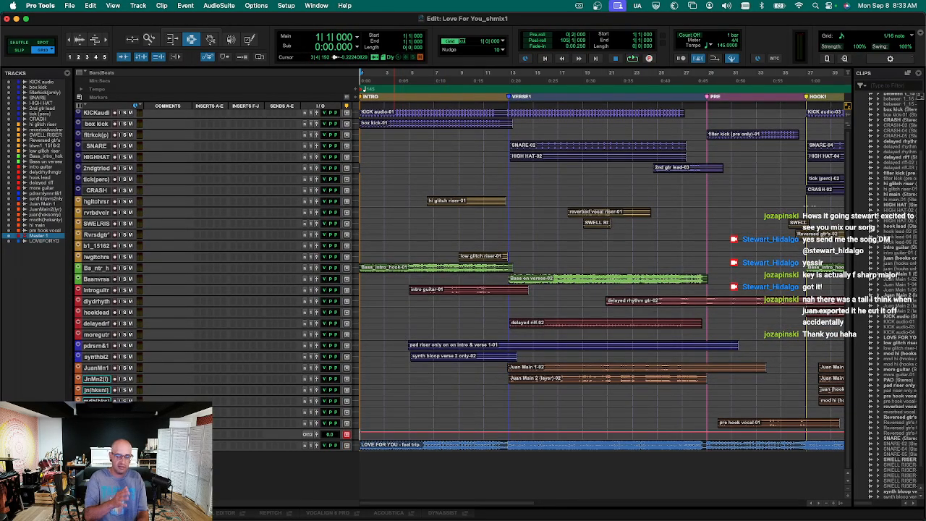
{"action": "key", "text": "r"}
{"action": "key", "text": "alt+shift+i"}
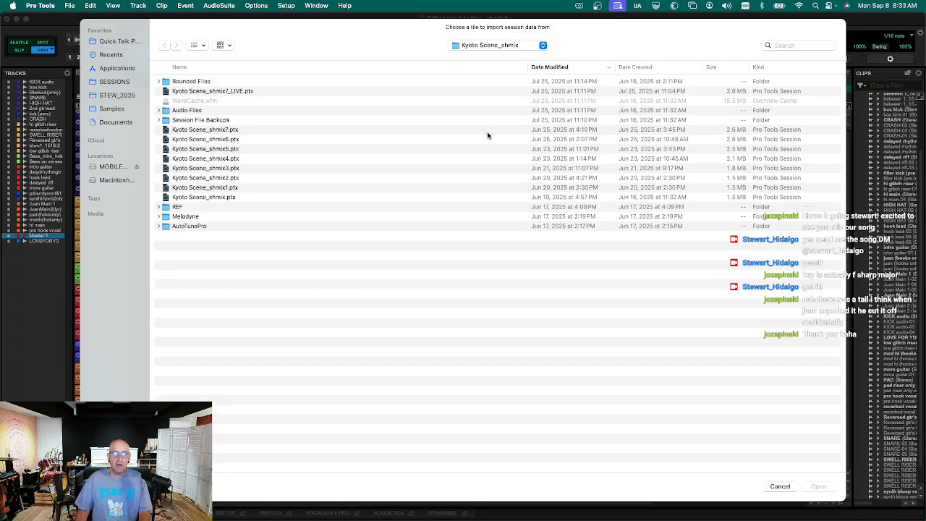
Open the PROJECT_1 folder on MOBILE DRIVE as the location for the session data import.
{"action": "left_click", "coordinate": [107, 167]}
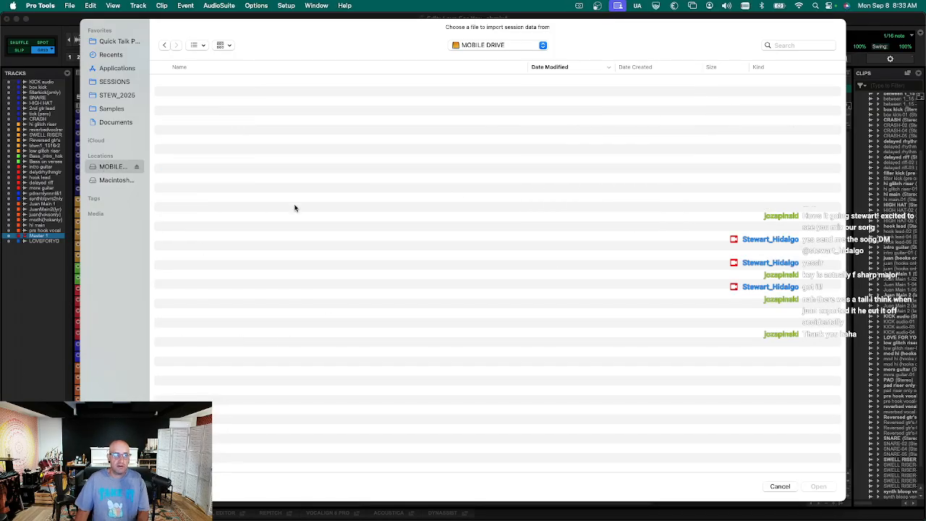
{"action": "left_click", "coordinate": [217, 86]}
{"action": "double_click", "coordinate": [217, 86]}
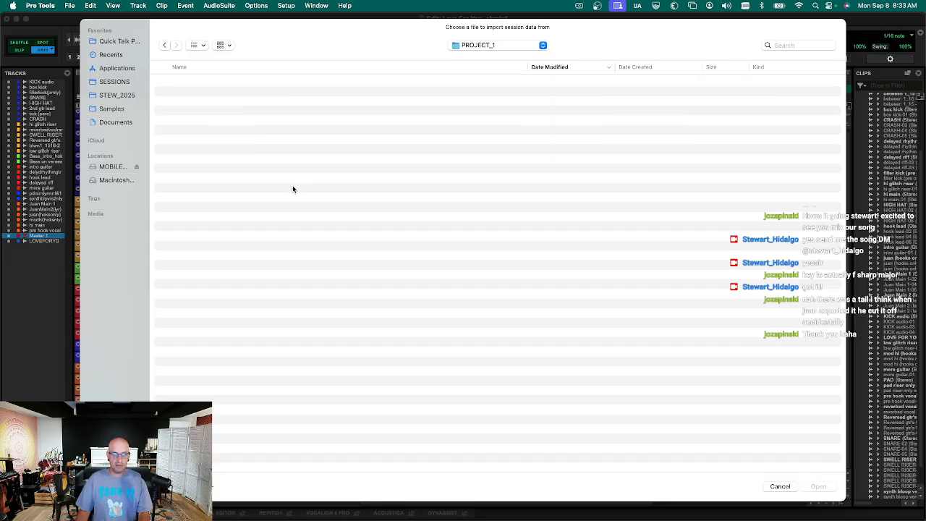
Sort the PROJECT_1 folders by name and select the xtelaviv folder at the end of the list.
{"action": "left_click", "coordinate": [398, 266]}
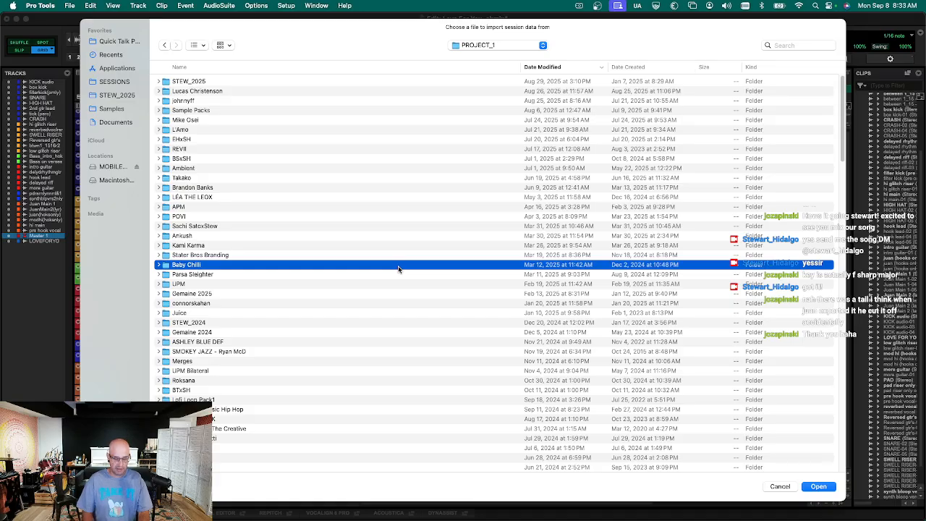
{"action": "key", "text": "s"}
{"action": "key", "text": "m"}
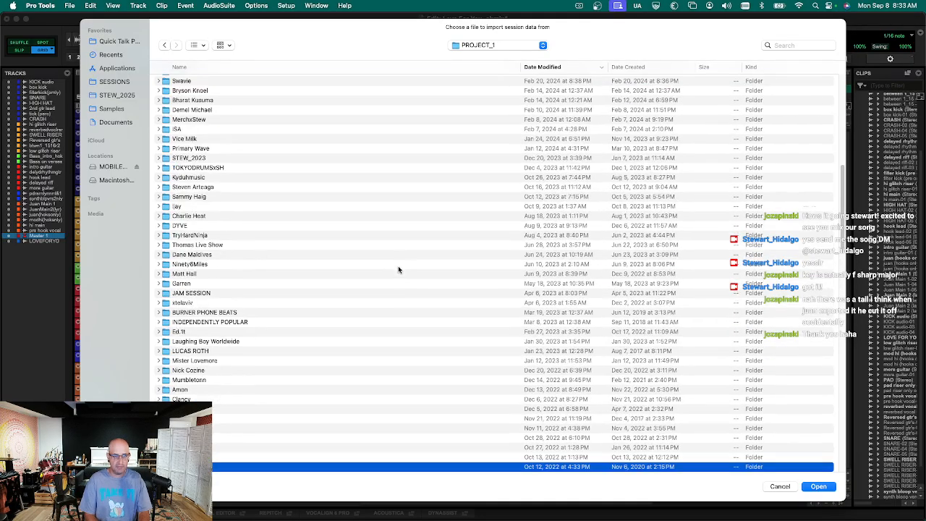
{"action": "scroll", "coordinate": [398, 269], "scroll_direction": "up", "scroll_amount": 15}
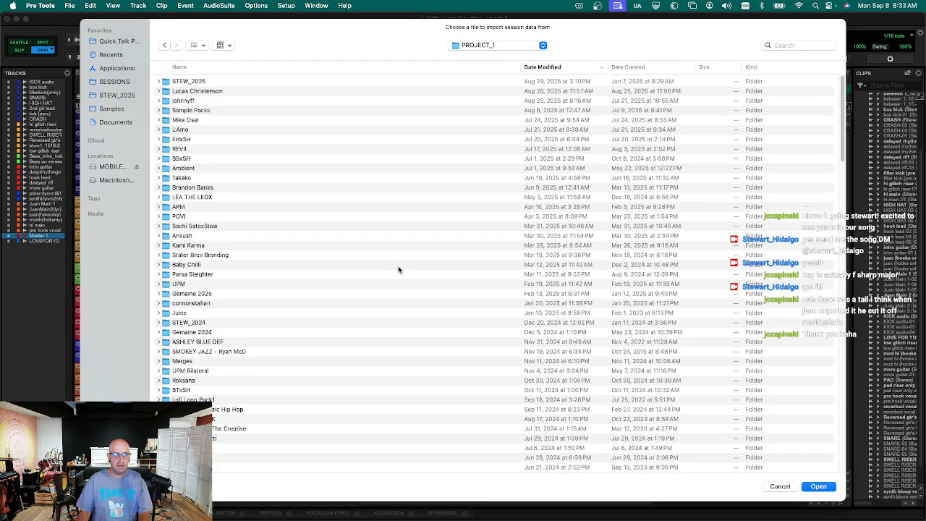
{"action": "left_click", "coordinate": [224, 70]}
{"action": "key", "text": "z"}
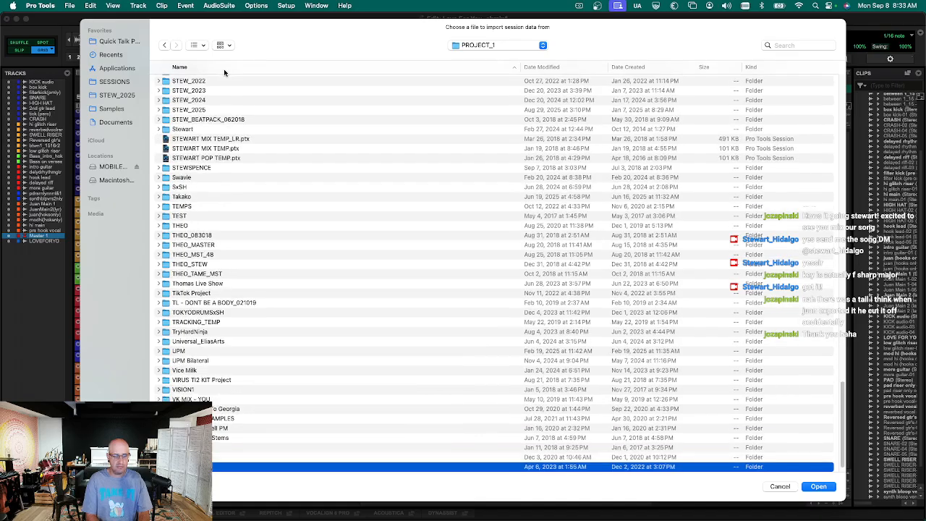
Open the For The Better folder inside the xtelaviv folder.
{"action": "key", "text": "Return"}
{"action": "key", "text": "Down"}
{"action": "key", "text": "Down"}
{"action": "key", "text": "Down"}
{"action": "key", "text": "Down"}
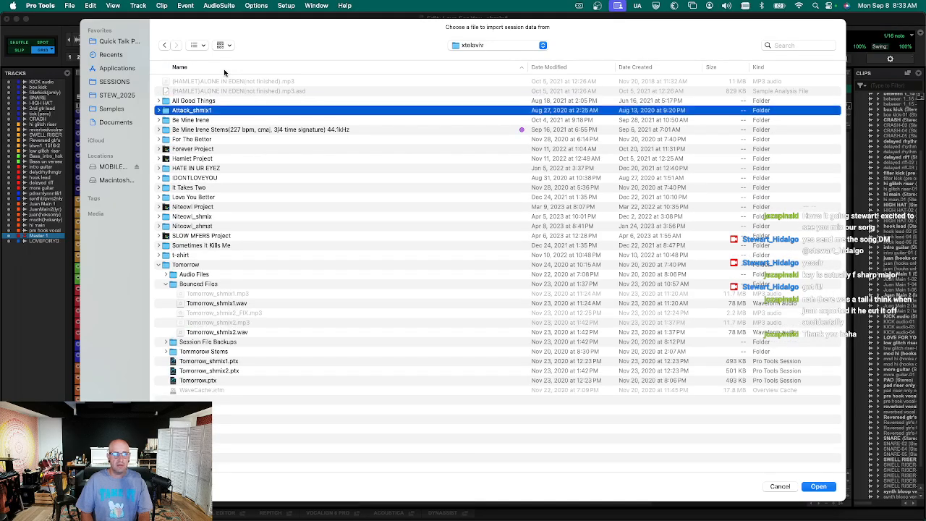
{"action": "key", "text": "Up"}
{"action": "key", "text": "Up"}
{"action": "key", "text": "Up"}
{"action": "key", "text": "Down"}
{"action": "key", "text": "Down"}
{"action": "key", "text": "Up"}
{"action": "key", "text": "Down"}
{"action": "key", "text": "Down"}
{"action": "key", "text": "Down"}
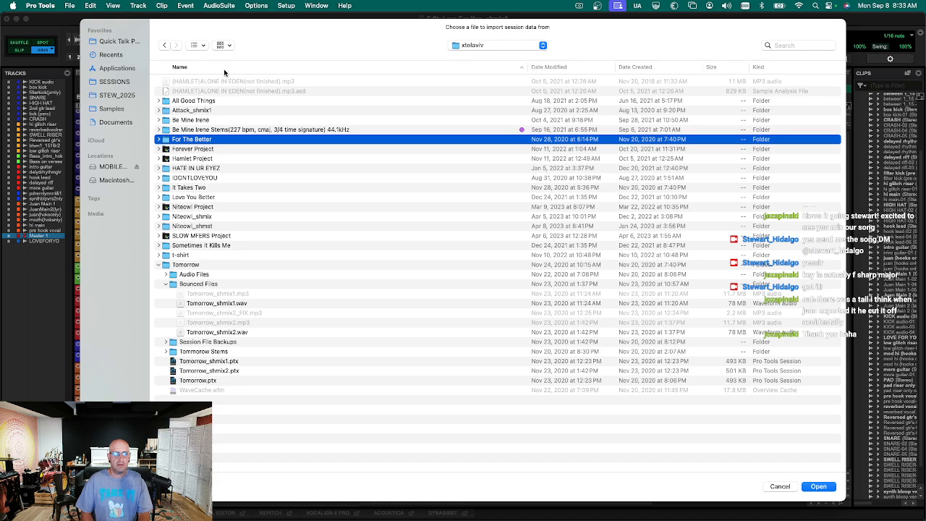
{"action": "key", "text": "Return"}
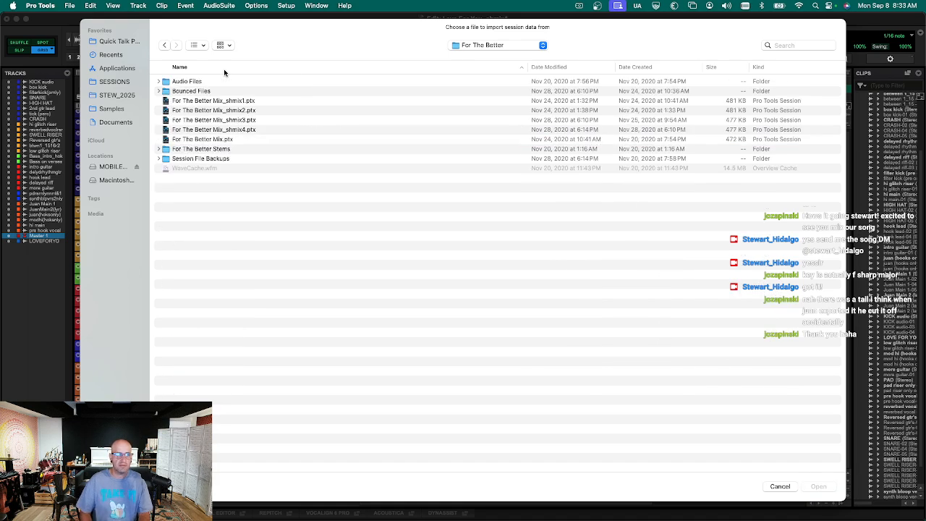
Load For The Better Mix_shmix4.ptx as the source session for the data import.
{"action": "left_click", "coordinate": [261, 129]}
{"action": "key", "text": "Return"}
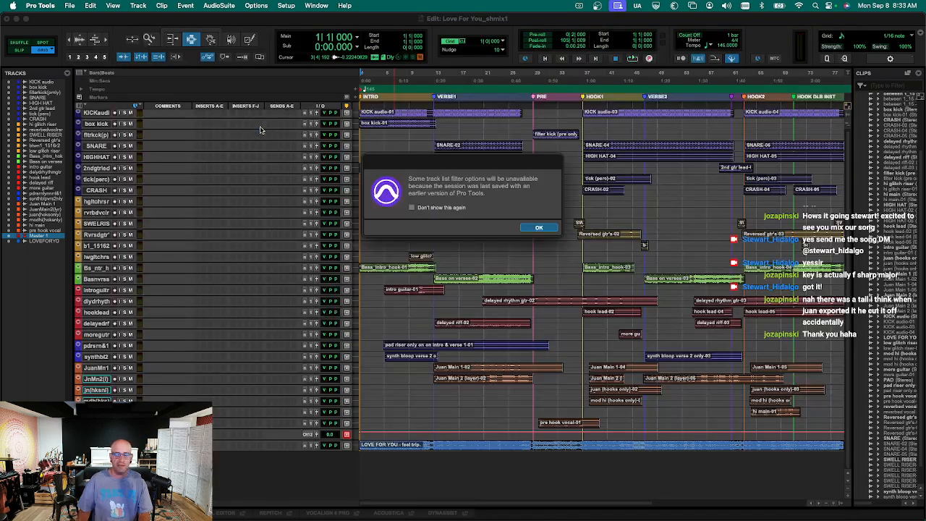
{"action": "key", "text": "Return"}
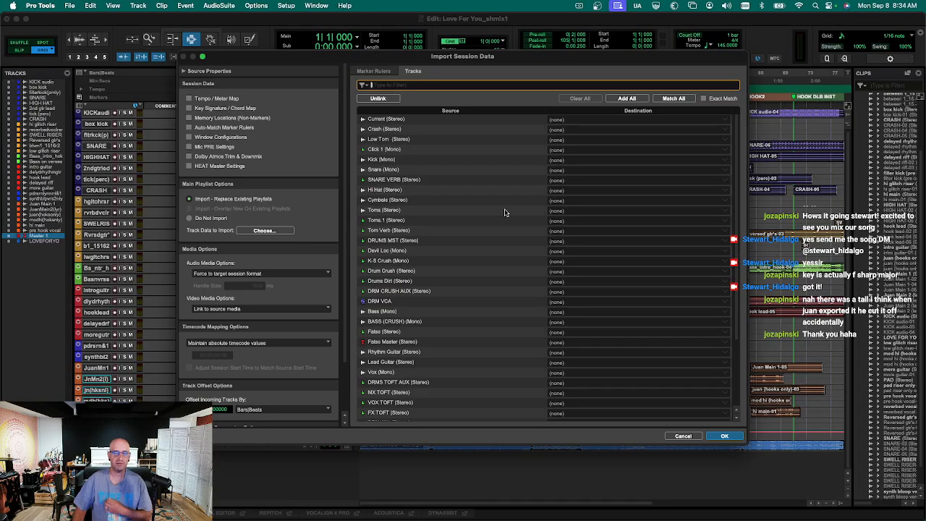
Review the source tracks, set the main playlist option to Do Not Import, and cancel the session data import.
{"action": "scroll", "coordinate": [505, 212], "scroll_direction": "down", "scroll_amount": 3}
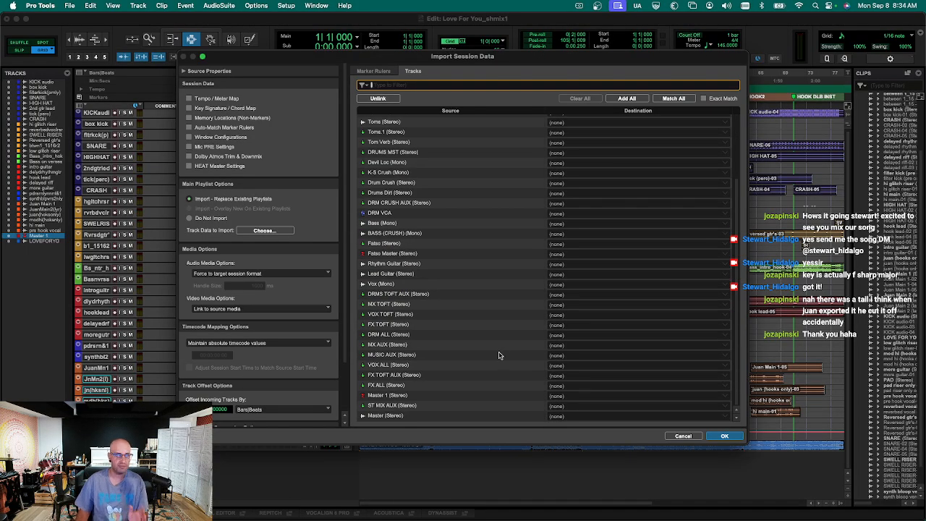
{"action": "left_click", "coordinate": [215, 219]}
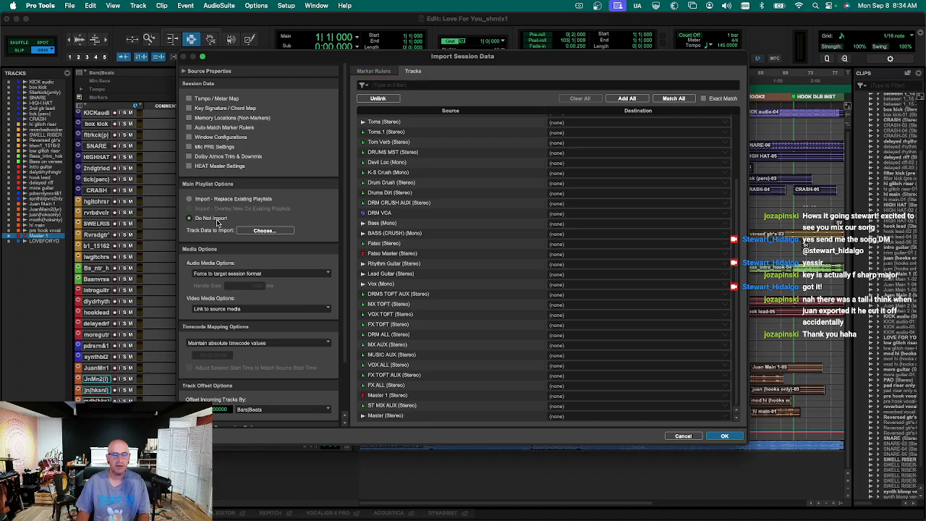
{"action": "left_click", "coordinate": [254, 234]}
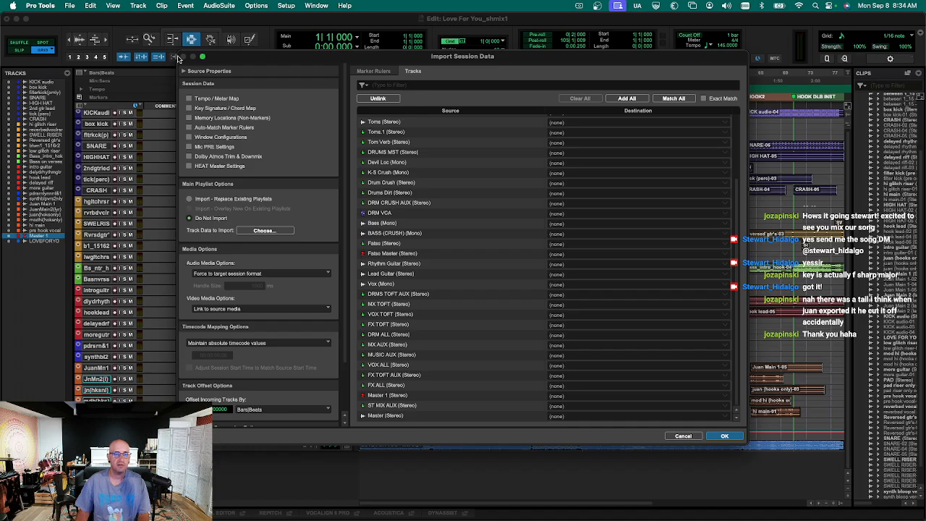
{"action": "left_click", "coordinate": [683, 437]}
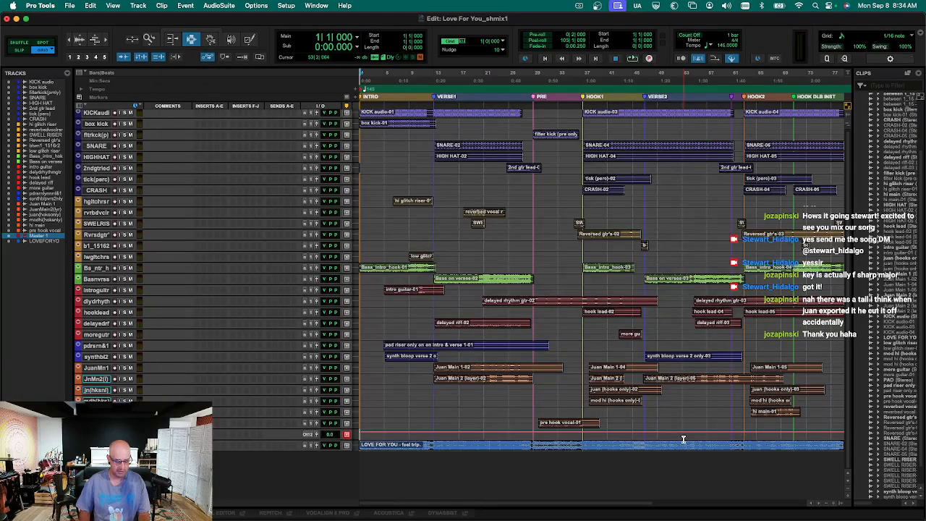
{"action": "key", "text": "super+shift+i"}
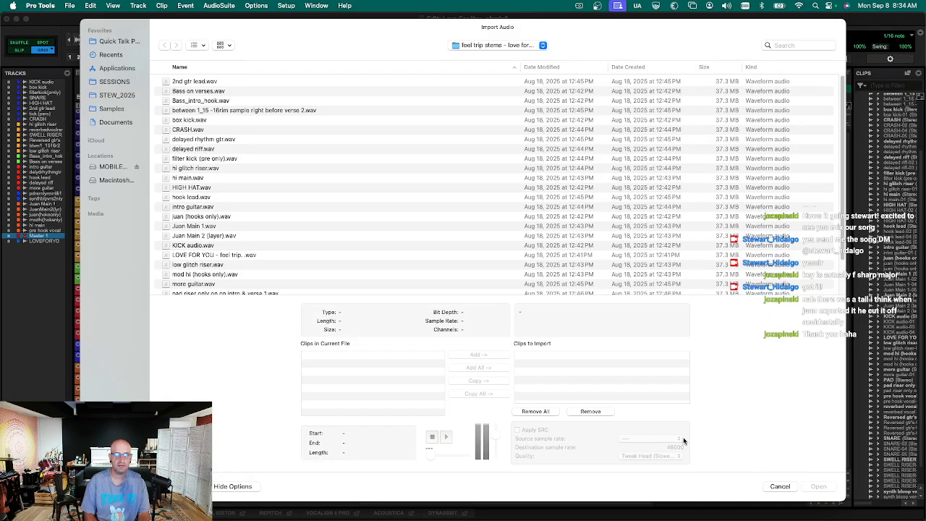
{"action": "left_click", "coordinate": [779, 487]}
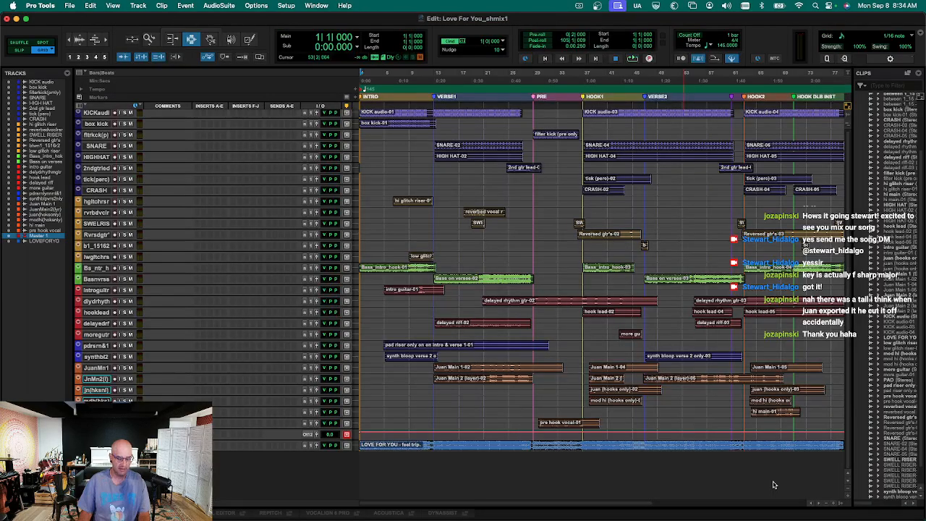
{"action": "key", "text": "alt+shift+i"}
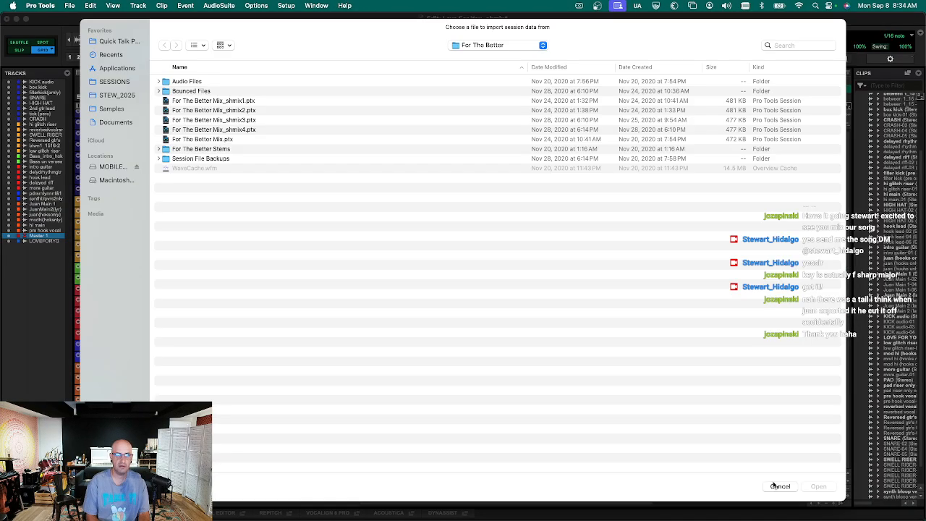
{"action": "left_click", "coordinate": [789, 487]}
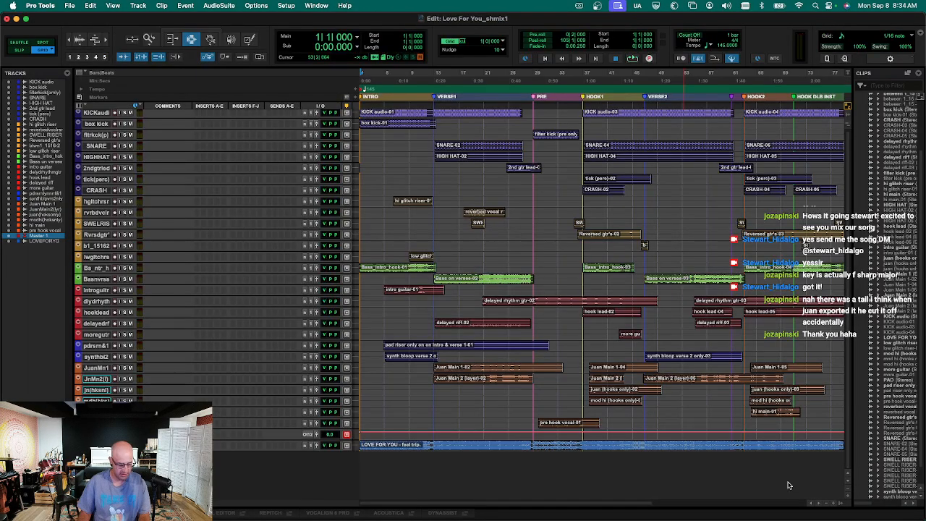
{"action": "key", "text": "alt+shift+i"}
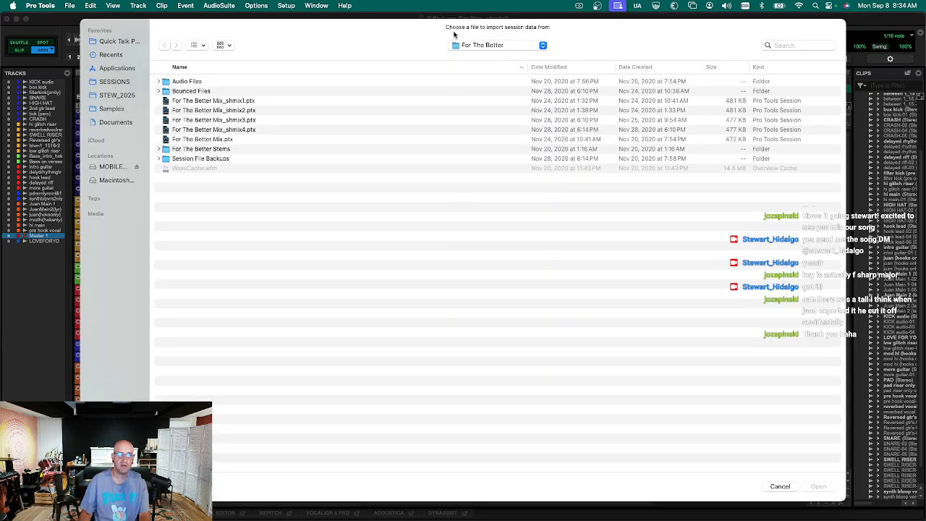
{"action": "left_click", "coordinate": [773, 487]}
Start a new session data import so that a source session file can be chosen.
{"action": "left_click", "coordinate": [73, 5]}
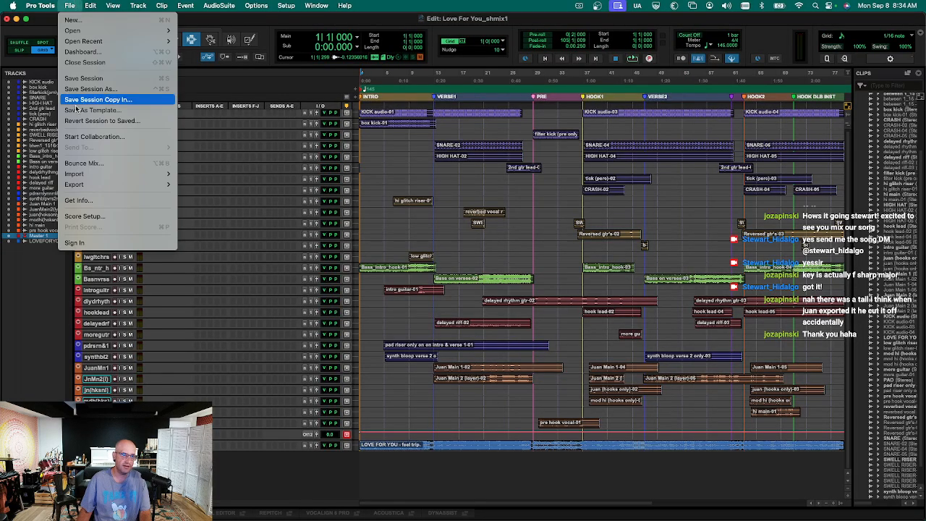
{"action": "mouse_move", "coordinate": [155, 174]}
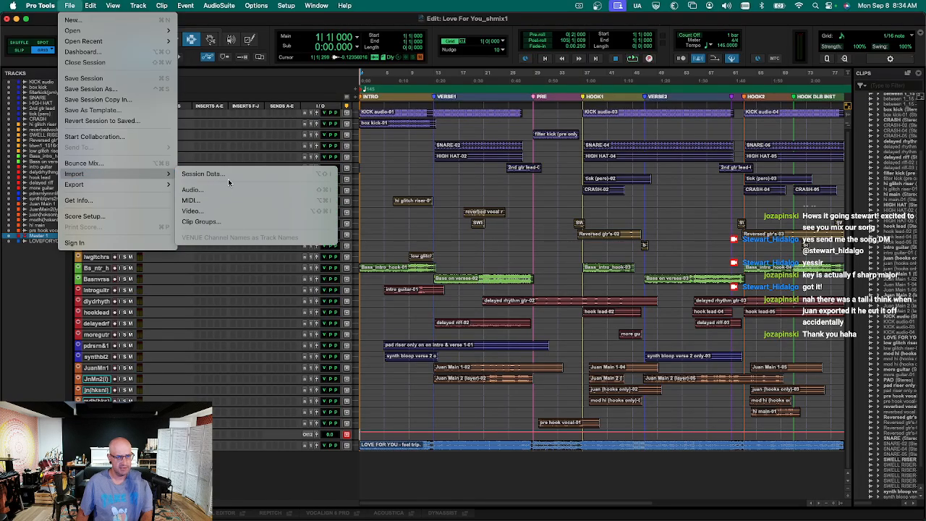
{"action": "left_click", "coordinate": [67, 4]}
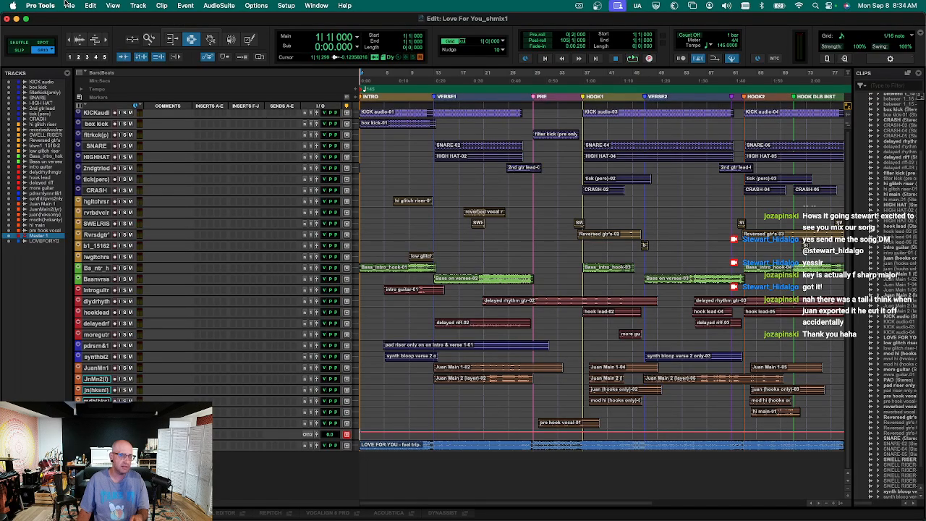
{"action": "left_click", "coordinate": [68, 5]}
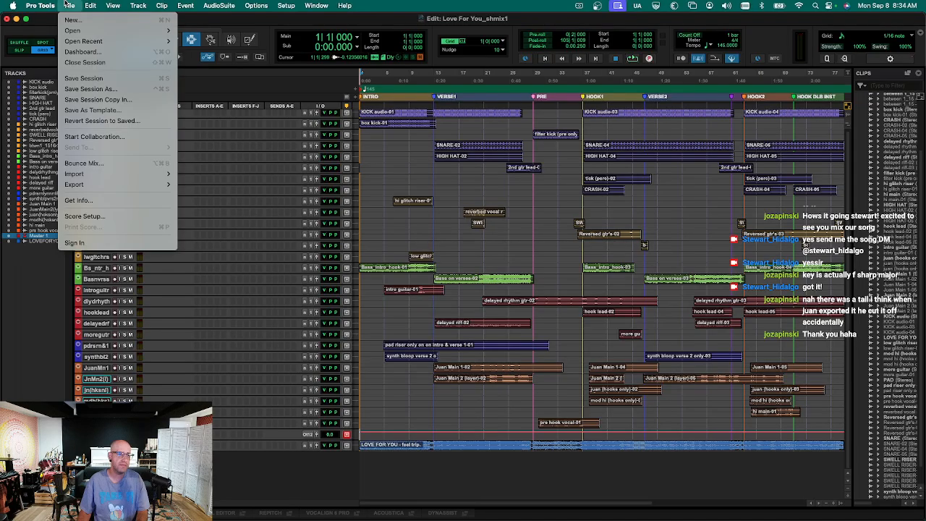
{"action": "mouse_move", "coordinate": [95, 185]}
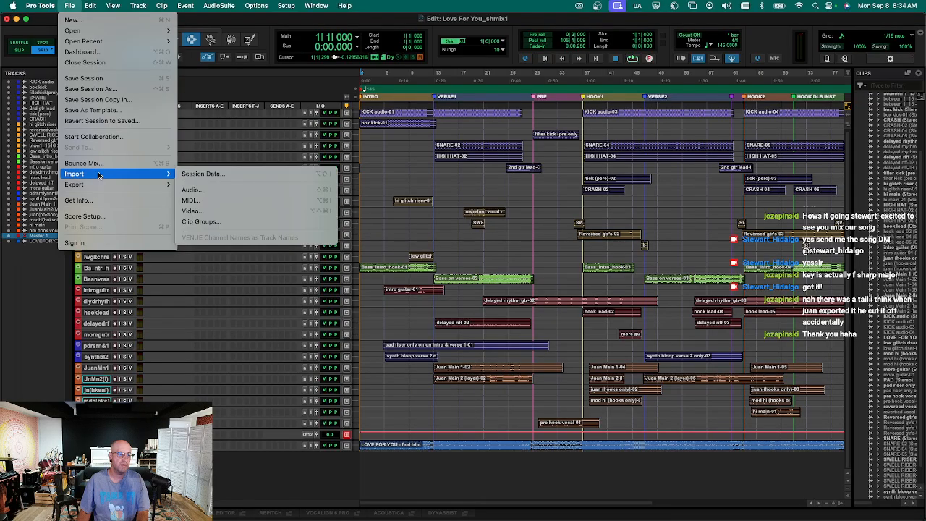
{"action": "mouse_move", "coordinate": [164, 178]}
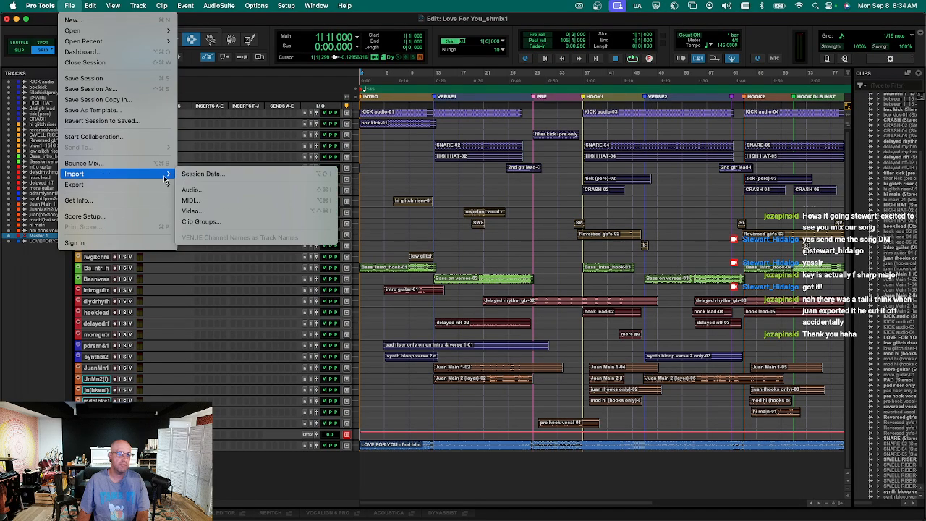
{"action": "left_click", "coordinate": [203, 175]}
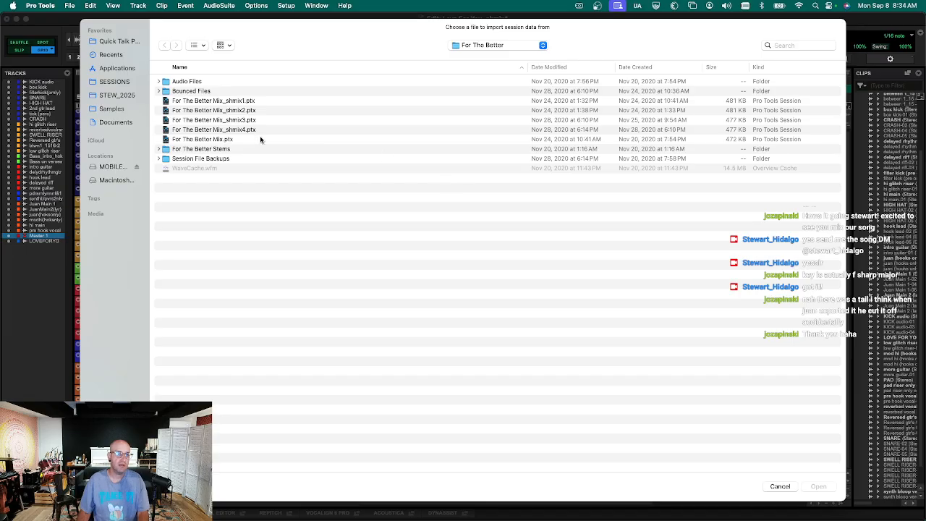
Browse to MOBILE DRIVE and open its PROJECT_1 folder.
{"action": "left_click", "coordinate": [108, 168]}
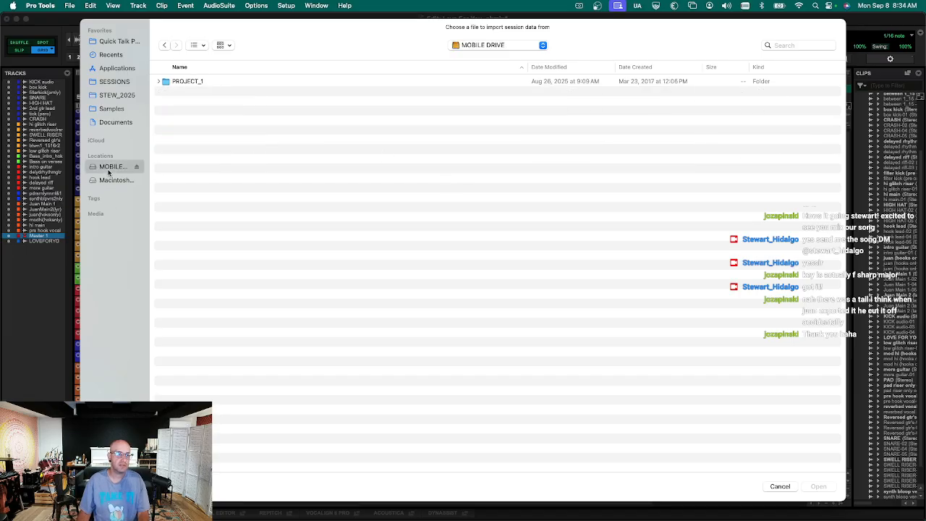
{"action": "double_click", "coordinate": [208, 123]}
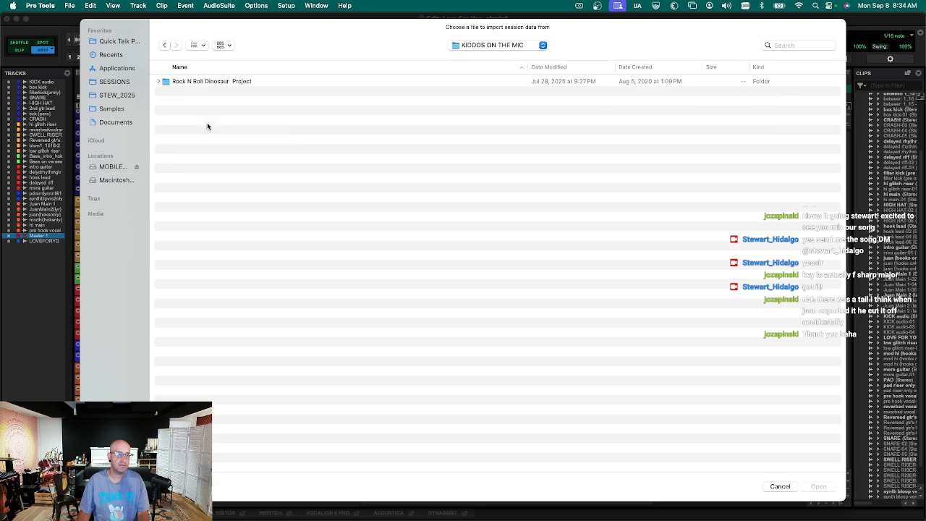
{"action": "key", "text": "super+Up"}
{"action": "key", "text": "Down"}
{"action": "key", "text": "Down"}
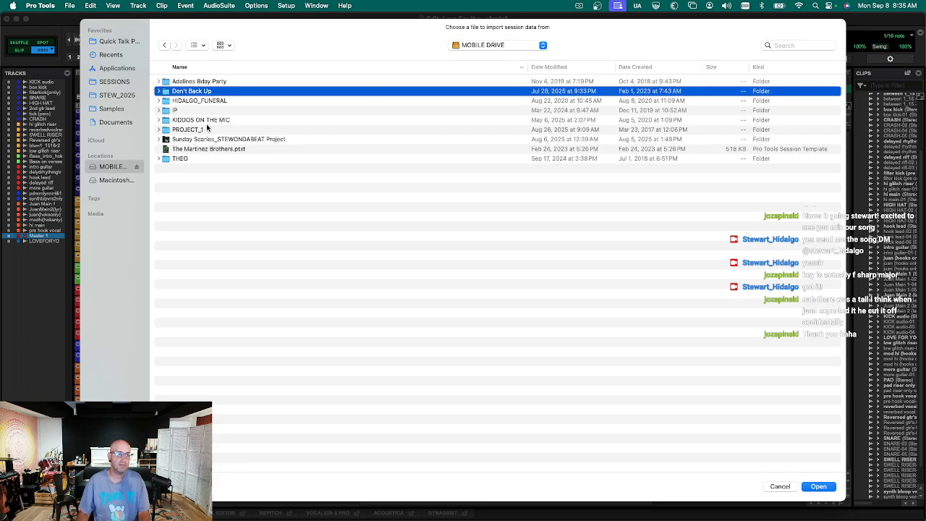
{"action": "double_click", "coordinate": [208, 129]}
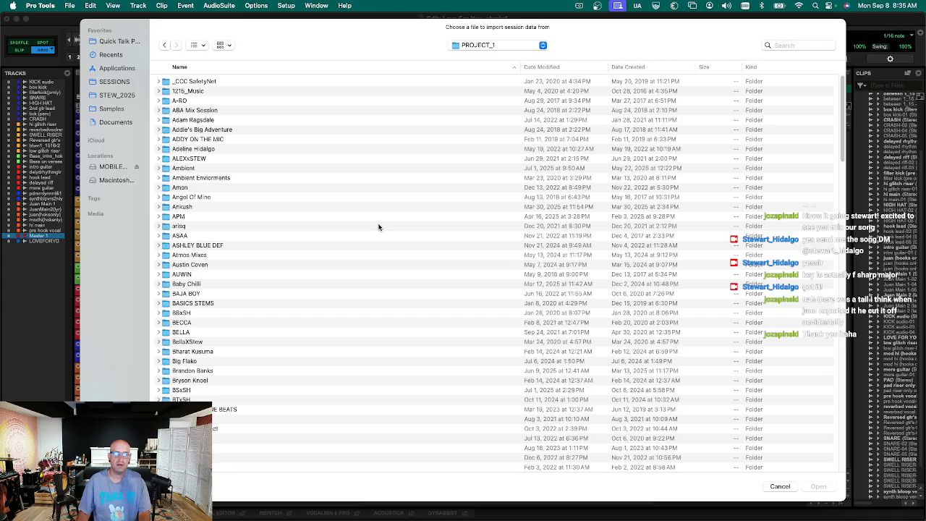
Open the xtelaviv folder in PROJECT_1 and go into its For The Better subfolder.
{"action": "scroll", "coordinate": [314, 274], "scroll_direction": "down", "scroll_amount": 20}
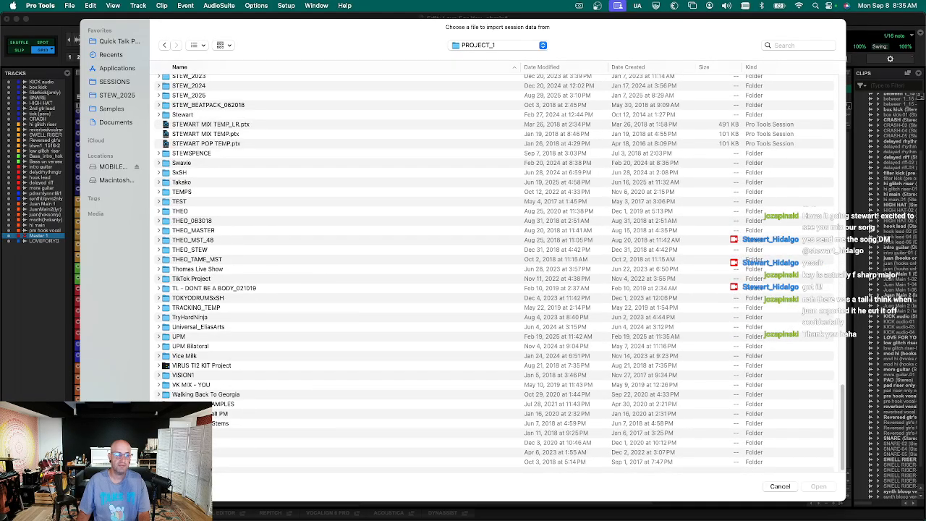
{"action": "double_click", "coordinate": [189, 452]}
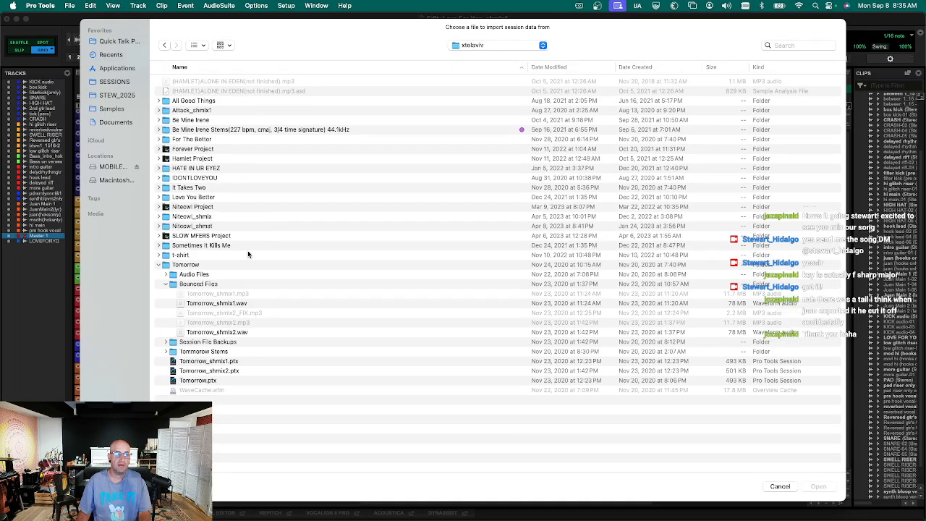
{"action": "left_click", "coordinate": [231, 183]}
{"action": "key", "text": "Up"}
{"action": "key", "text": "Up"}
{"action": "key", "text": "Up"}
{"action": "key", "text": "Up"}
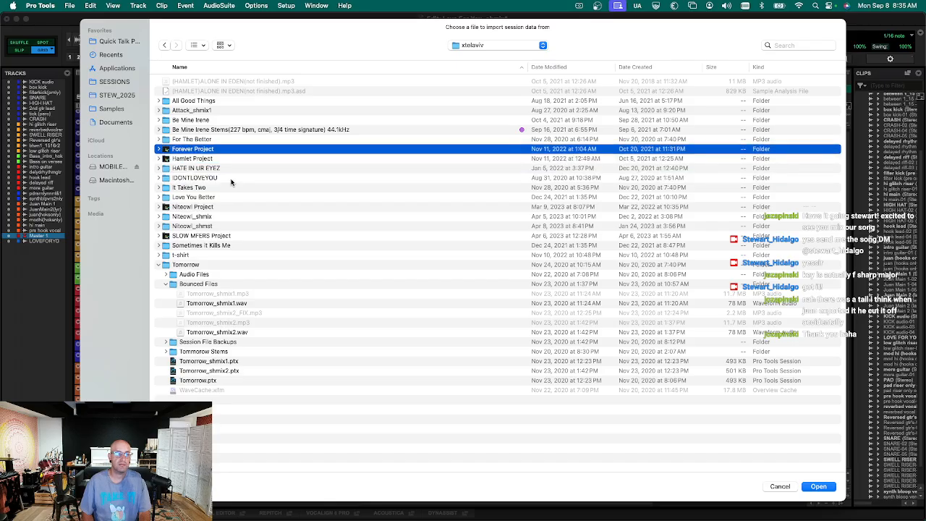
{"action": "key", "text": "Return"}
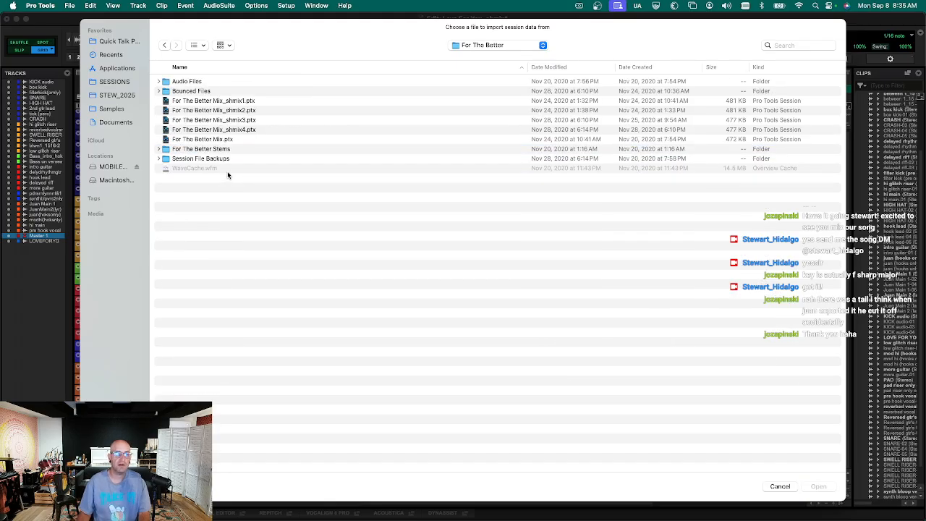
Open For The Better Mix_shmix4.ptx as the source session and dismiss the track list filter notice.
{"action": "left_click", "coordinate": [250, 129]}
{"action": "key", "text": "Return"}
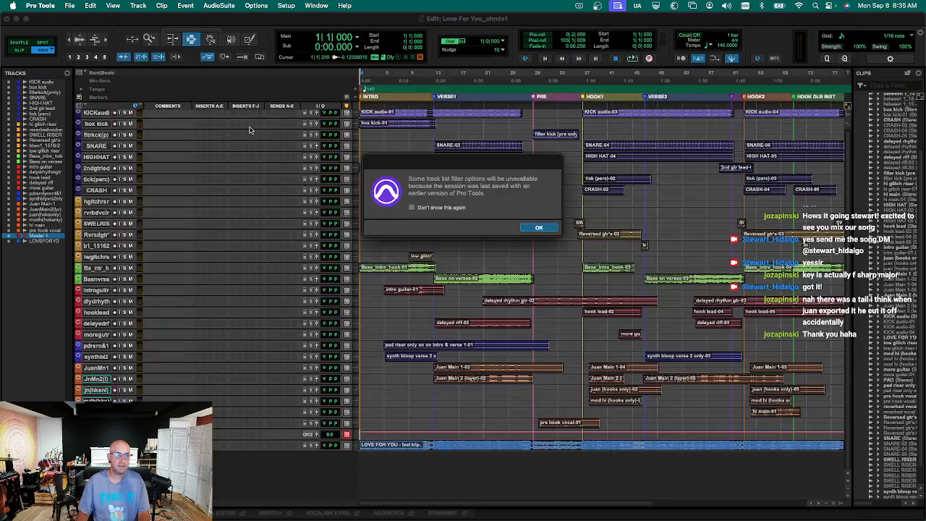
{"action": "key", "text": "Return"}
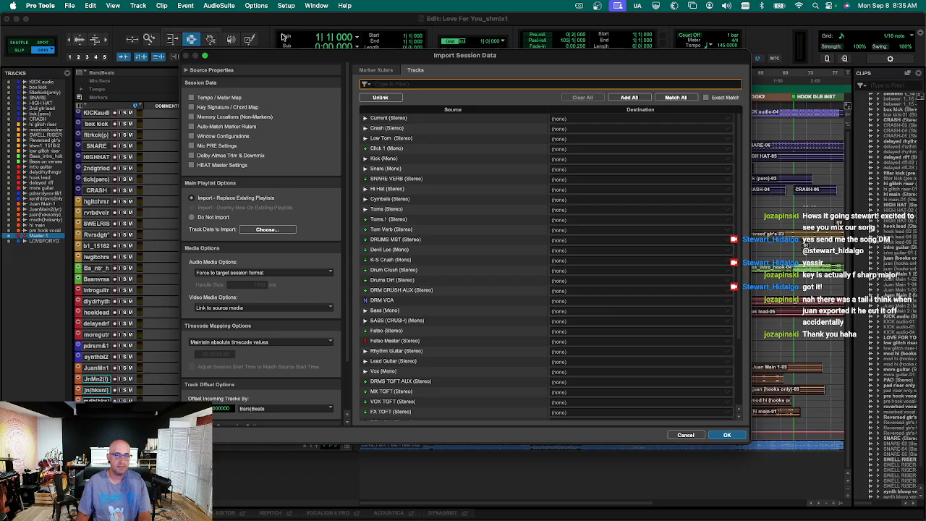
{"action": "left_click_drag", "start_coordinate": [277, 55], "coordinate": [219, 41]}
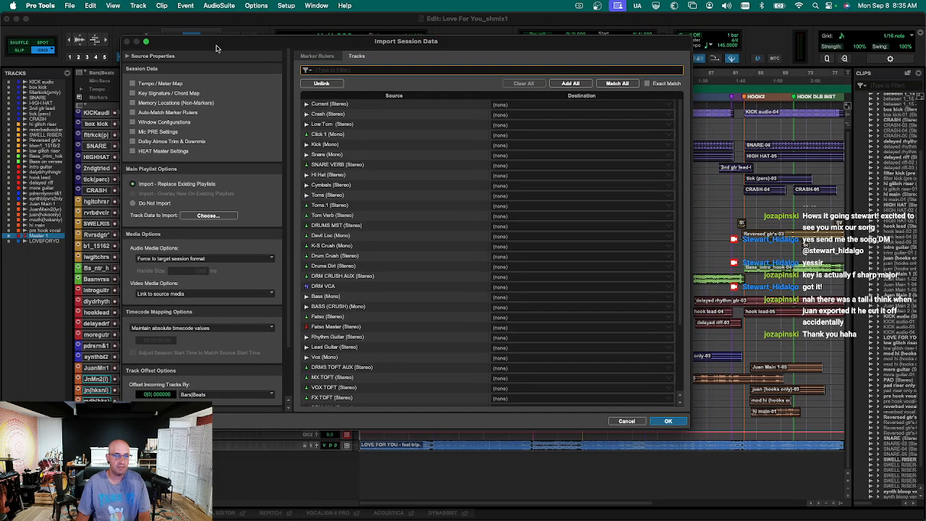
Set the main playlist option to Do Not Import and exclude main and send volume, pan and mute automation from the track data.
{"action": "left_click", "coordinate": [134, 203]}
{"action": "left_click", "coordinate": [204, 215]}
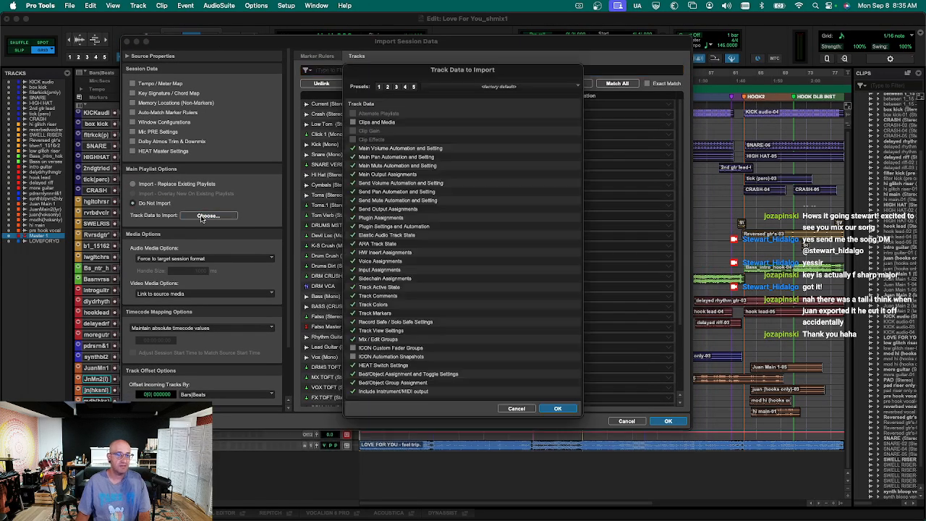
{"action": "left_click", "coordinate": [353, 148]}
{"action": "left_click", "coordinate": [353, 157]}
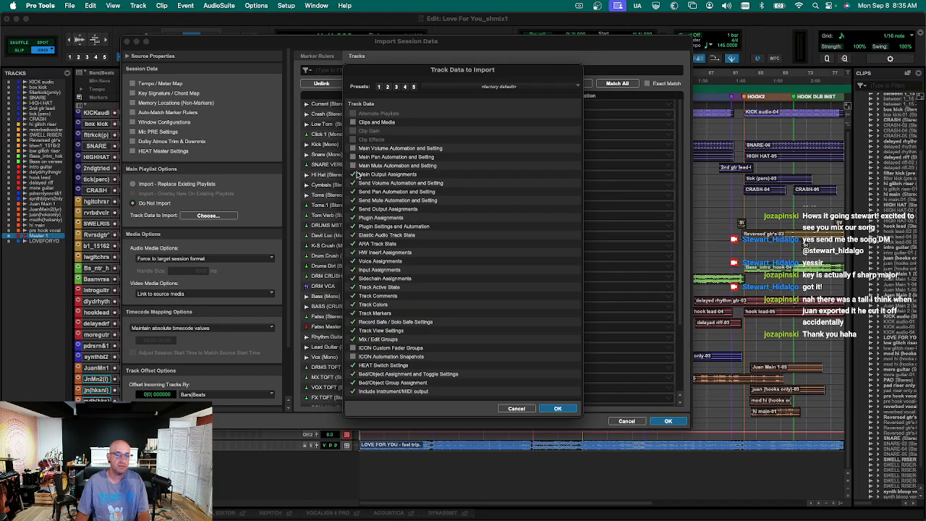
{"action": "left_click", "coordinate": [353, 183]}
{"action": "left_click", "coordinate": [353, 192]}
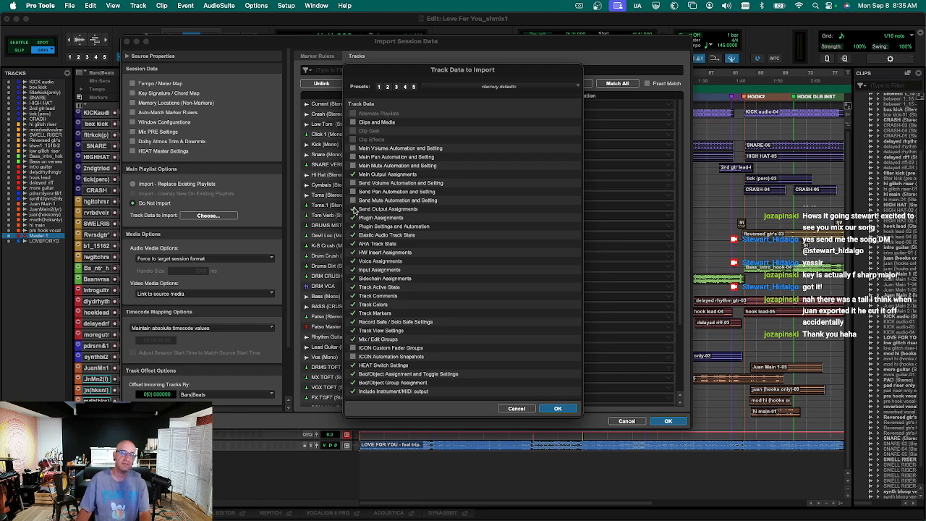
{"action": "left_click", "coordinate": [557, 409]}
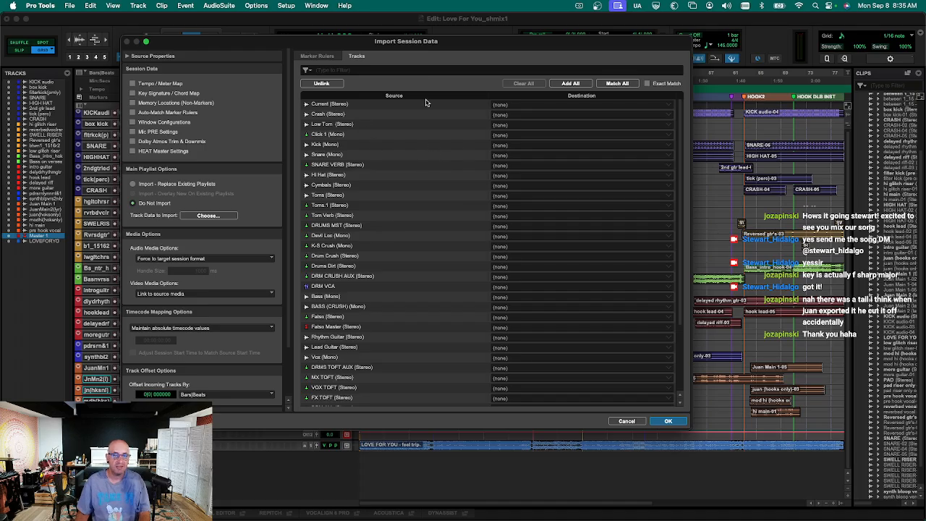
Mark DRUMS MST, Devil Loc, K-S Crush, Drum Crush, Drums Dirt, DRM CRUSH AUX, DRM VCA and Fatso for import as new tracks.
{"action": "left_click_drag", "start_coordinate": [422, 51], "coordinate": [467, 46]}
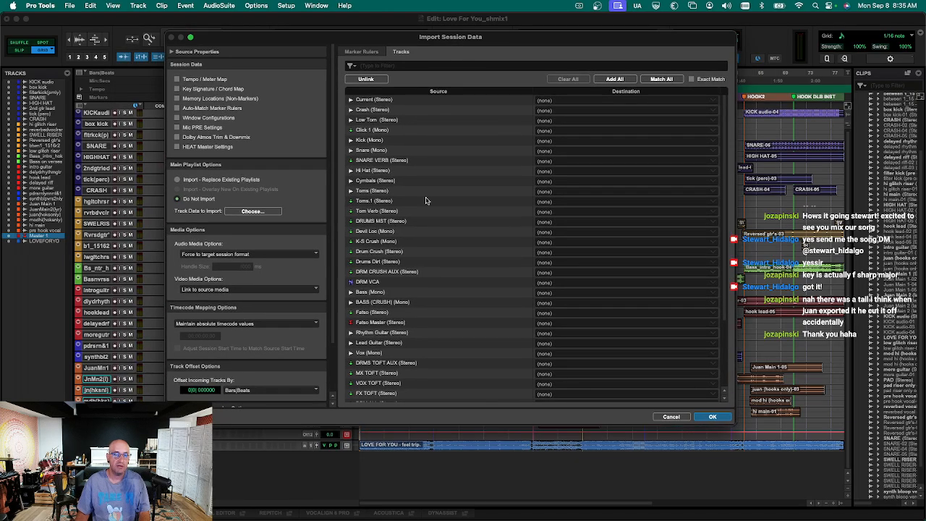
{"action": "left_click", "coordinate": [409, 222]}
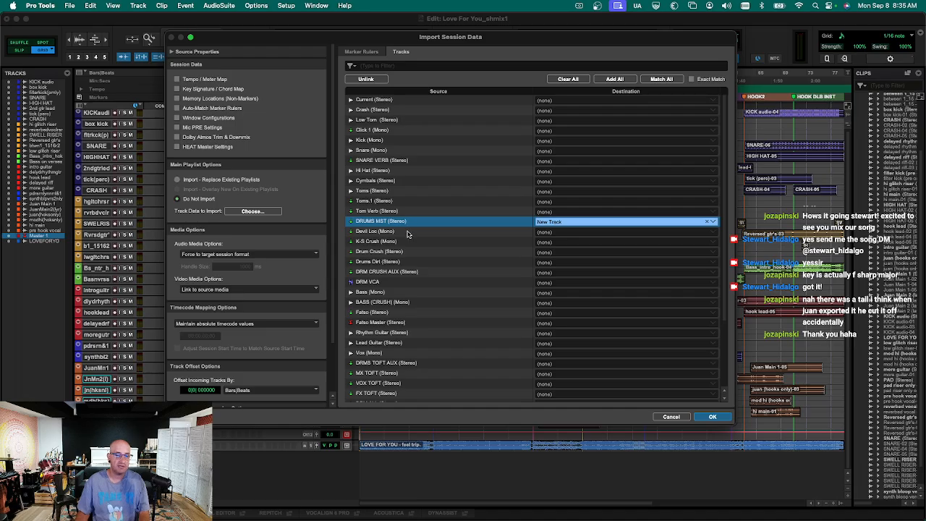
{"action": "left_click", "coordinate": [408, 232], "text": "super"}
{"action": "left_click", "coordinate": [406, 242], "text": "super"}
{"action": "left_click", "coordinate": [405, 252], "text": "super"}
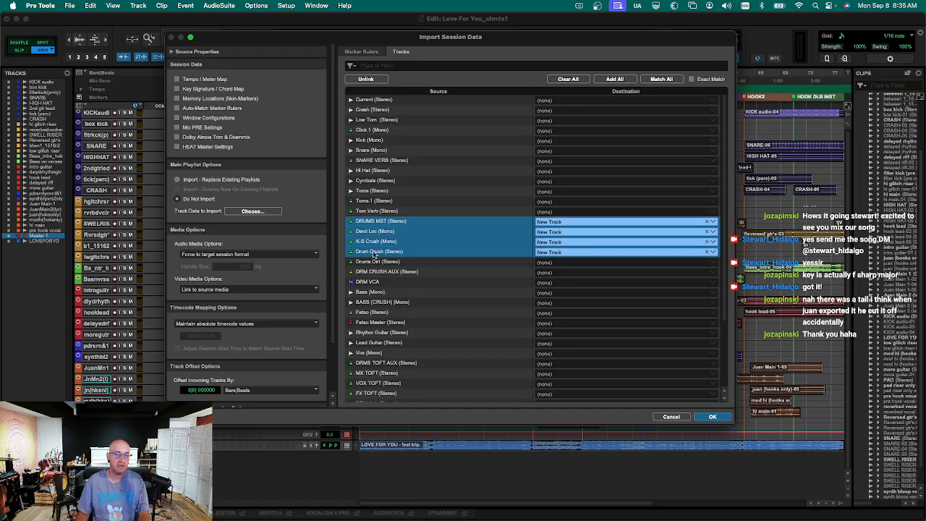
{"action": "left_click", "coordinate": [386, 262], "text": "super"}
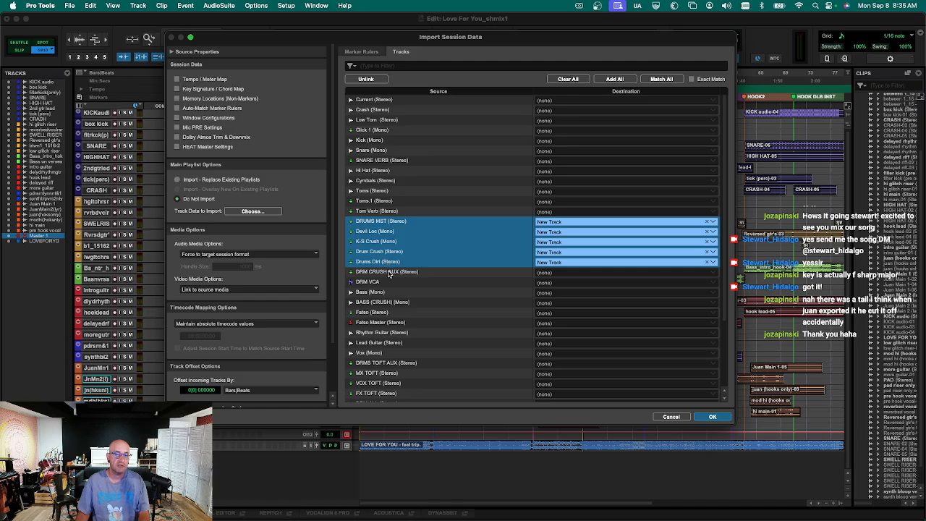
{"action": "left_click", "coordinate": [389, 272], "text": "super"}
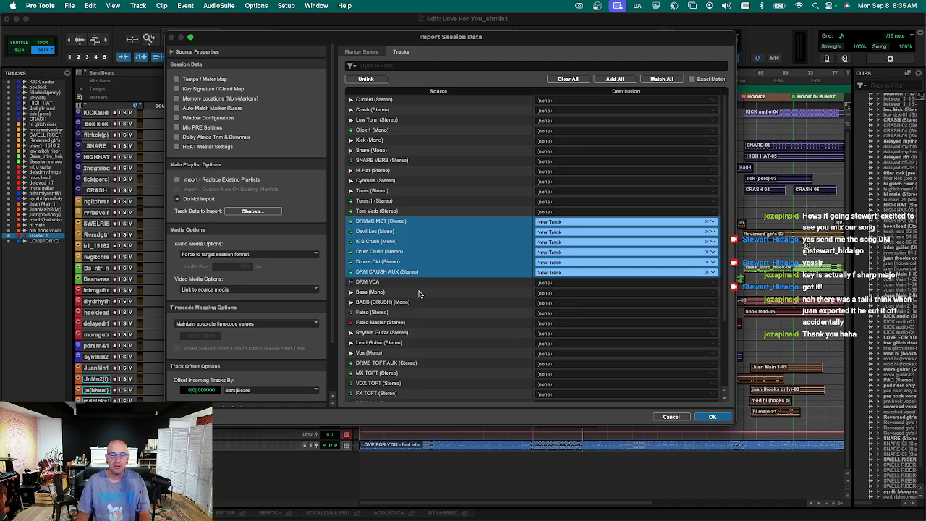
{"action": "left_click", "coordinate": [395, 284], "text": "super"}
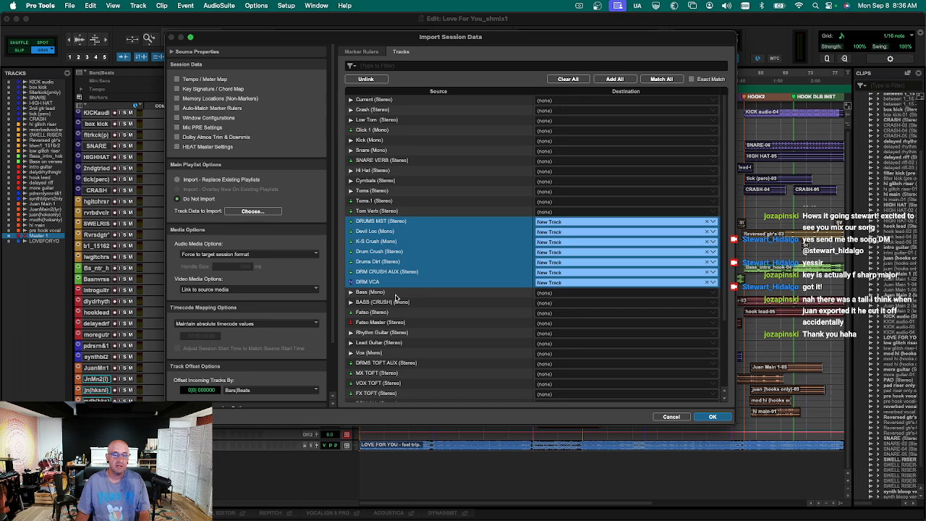
{"action": "scroll", "coordinate": [395, 297], "scroll_direction": "down", "scroll_amount": 1}
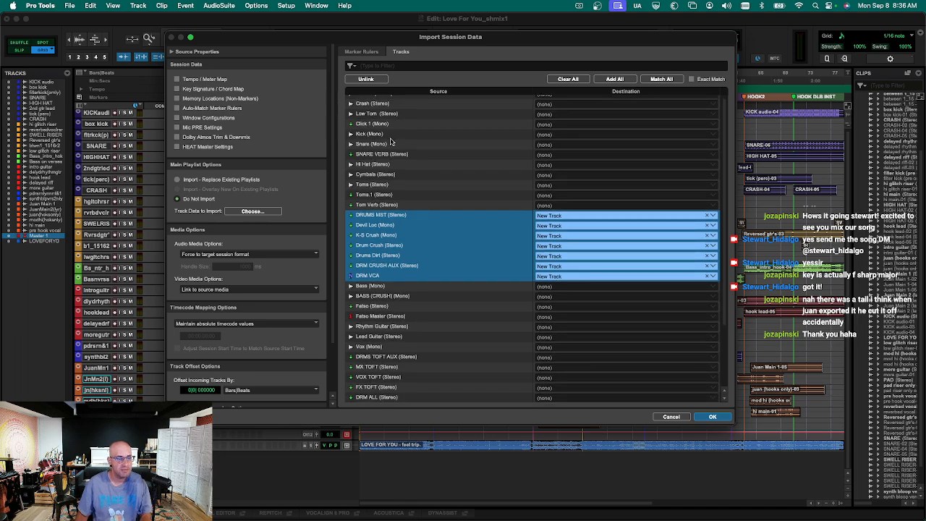
{"action": "left_click", "coordinate": [409, 307]}
{"action": "scroll", "coordinate": [409, 313], "scroll_direction": "down", "scroll_amount": 2}
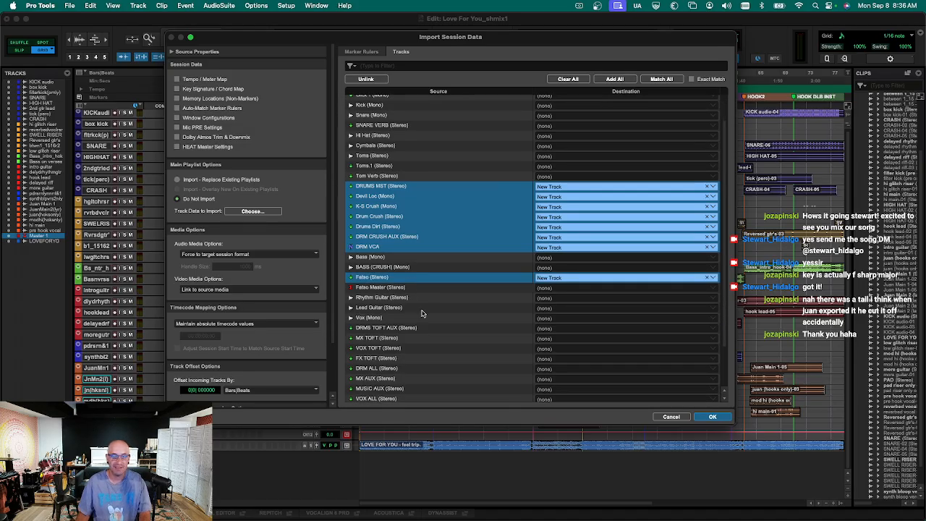
Add the source tracks DRM ALL, MX AUX, MUSIC AUX, VOX ALL and FX ALL to the import as new tracks.
{"action": "scroll", "coordinate": [422, 314], "scroll_direction": "down", "scroll_amount": 3}
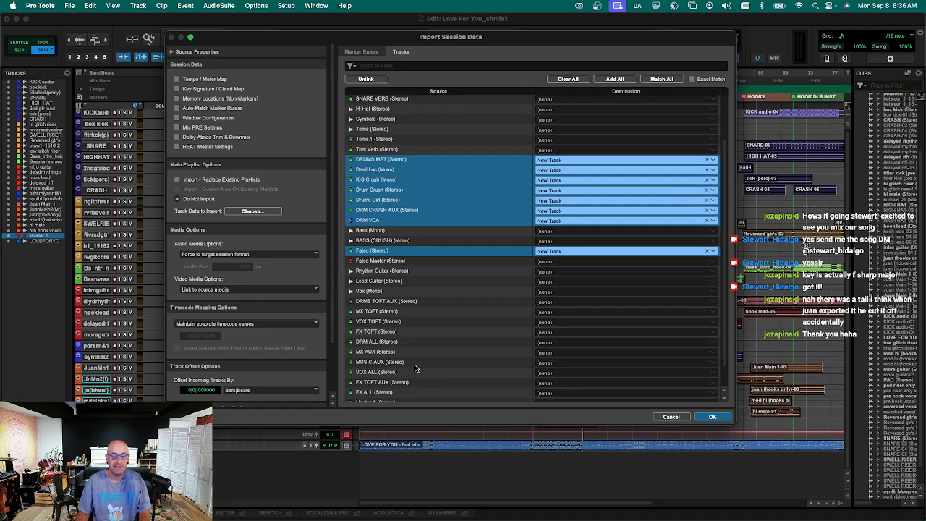
{"action": "scroll", "coordinate": [414, 369], "scroll_direction": "down", "scroll_amount": 1}
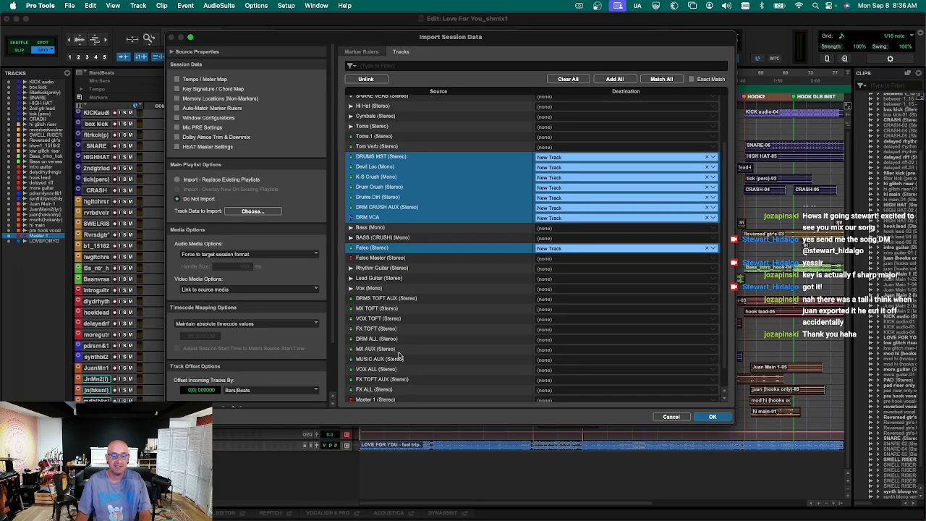
{"action": "left_click", "coordinate": [410, 360], "text": "super"}
{"action": "left_click", "coordinate": [409, 360], "text": "super"}
{"action": "left_click", "coordinate": [410, 369], "text": "super"}
{"action": "left_click", "coordinate": [410, 359], "text": "super"}
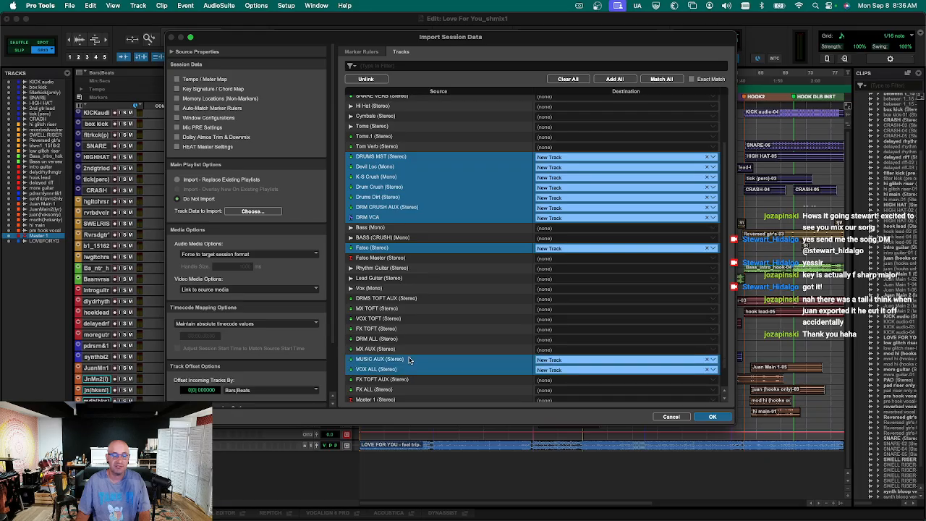
{"action": "left_click", "coordinate": [410, 350], "text": "super"}
{"action": "left_click", "coordinate": [408, 340], "text": "super"}
{"action": "scroll", "coordinate": [407, 353], "scroll_direction": "down", "scroll_amount": 1}
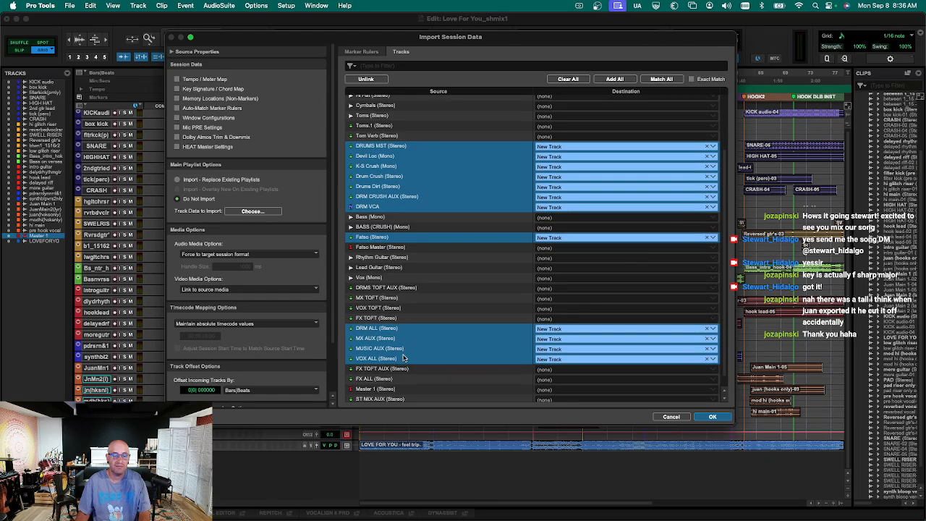
{"action": "left_click", "coordinate": [403, 379], "text": "super"}
{"action": "scroll", "coordinate": [402, 382], "scroll_direction": "down", "scroll_amount": 1}
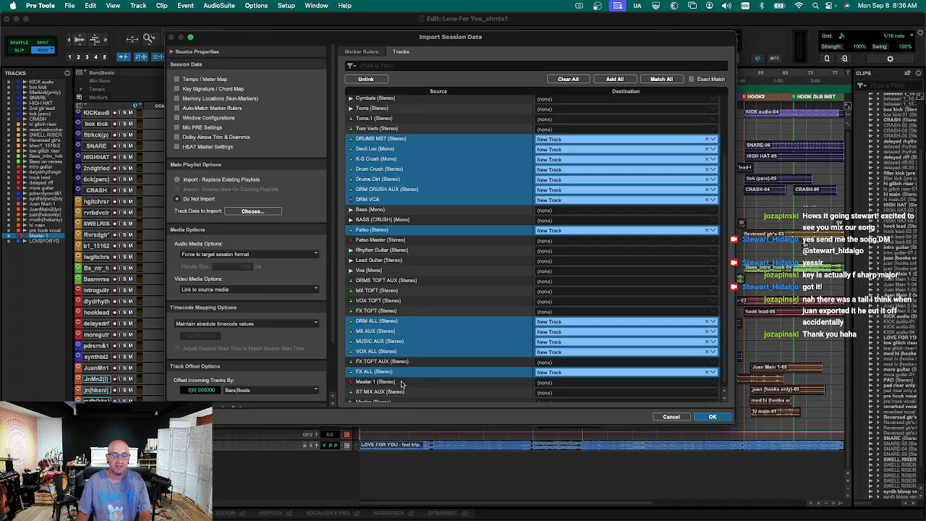
Map the source Master 1 to the existing Master 1 track, and add ST MIX AUX and Fatso Master as new tracks.
{"action": "left_click", "coordinate": [564, 382]}
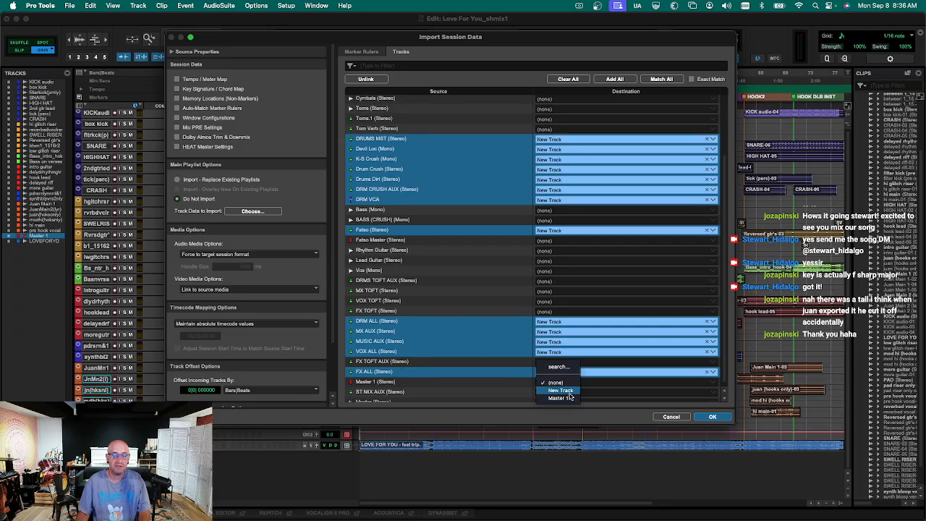
{"action": "left_click", "coordinate": [571, 399]}
{"action": "scroll", "coordinate": [571, 399], "scroll_direction": "down", "scroll_amount": 1}
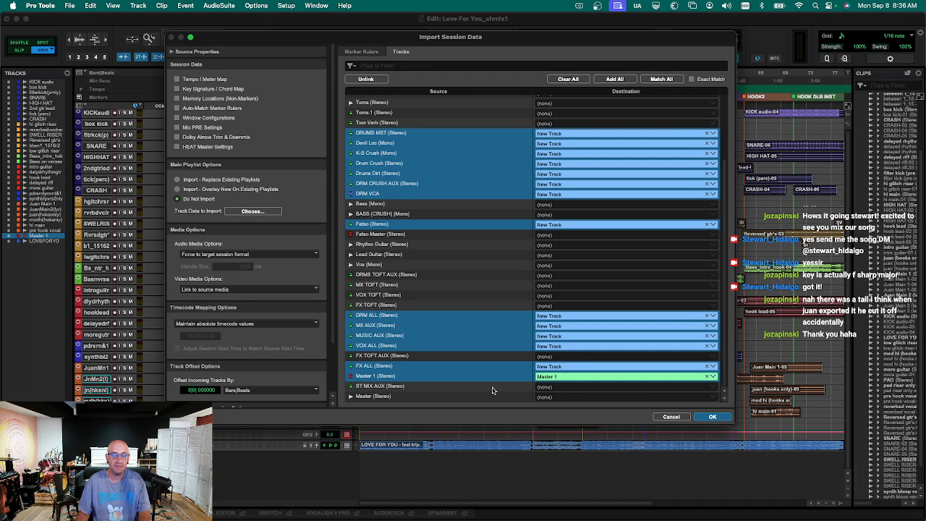
{"action": "left_click", "coordinate": [492, 388], "text": "super"}
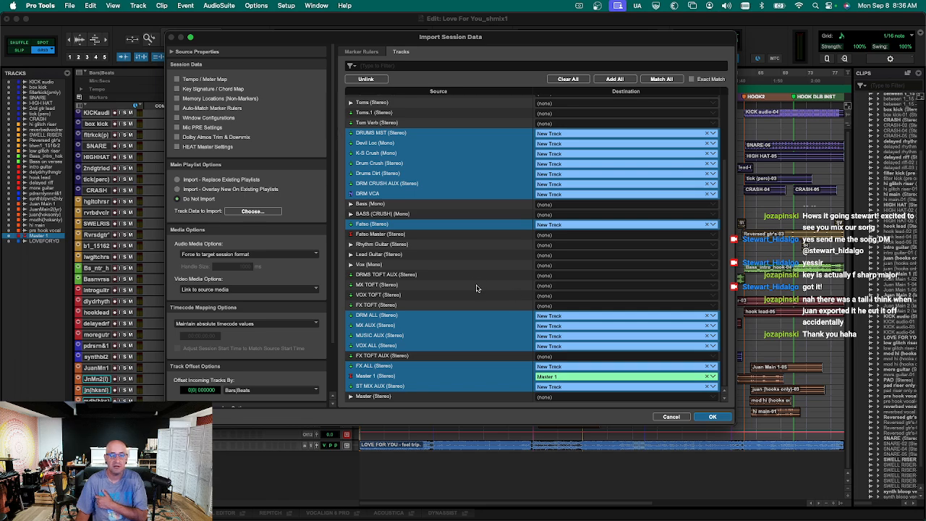
{"action": "scroll", "coordinate": [411, 299], "scroll_direction": "up", "scroll_amount": 1}
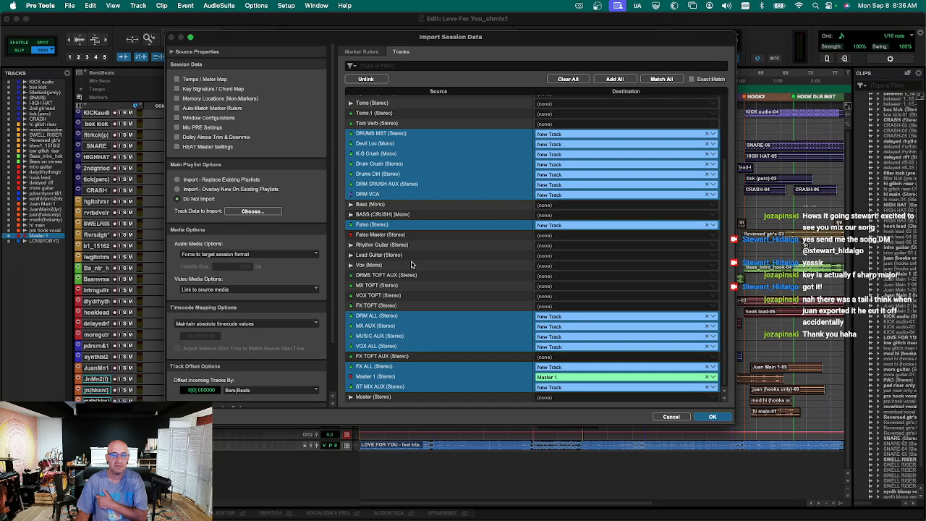
{"action": "left_click", "coordinate": [410, 235], "text": "super"}
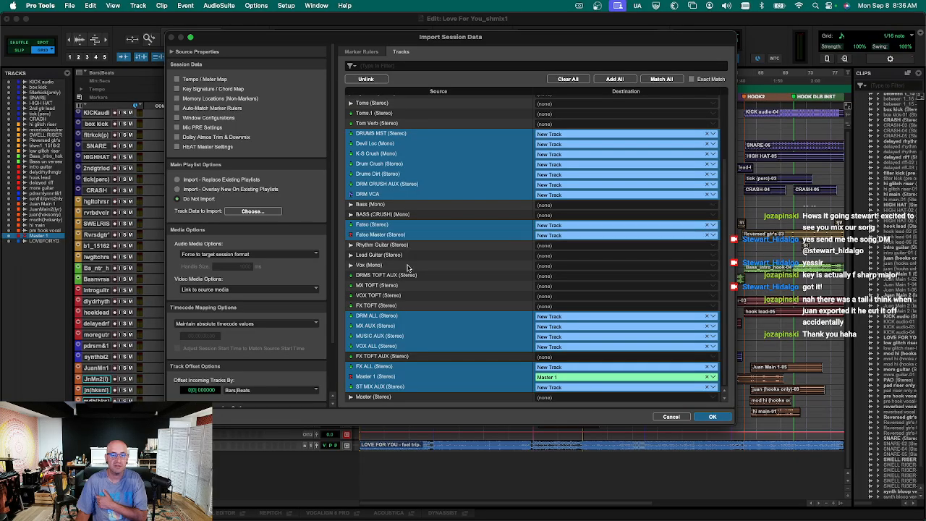
Run the session data import without saving a detailed report and close the missing plug-ins notice.
{"action": "left_click", "coordinate": [707, 419]}
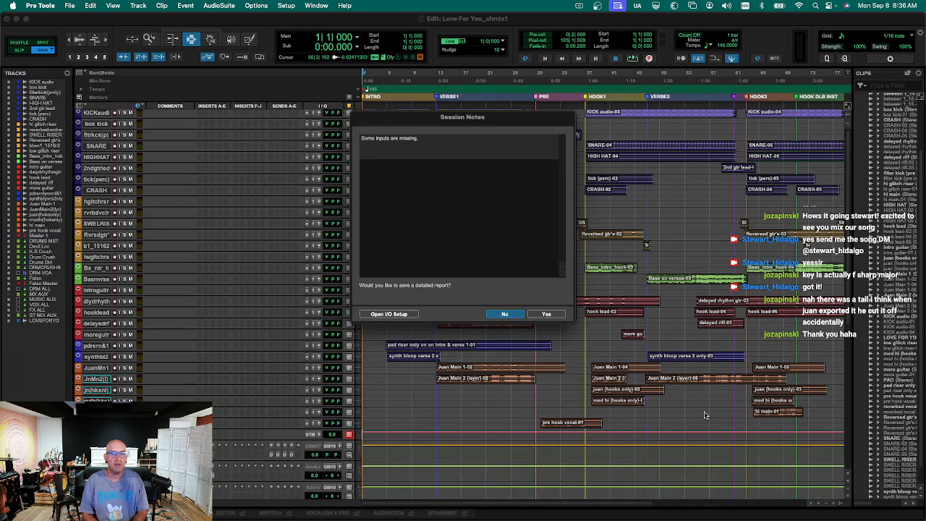
{"action": "key", "text": "Return"}
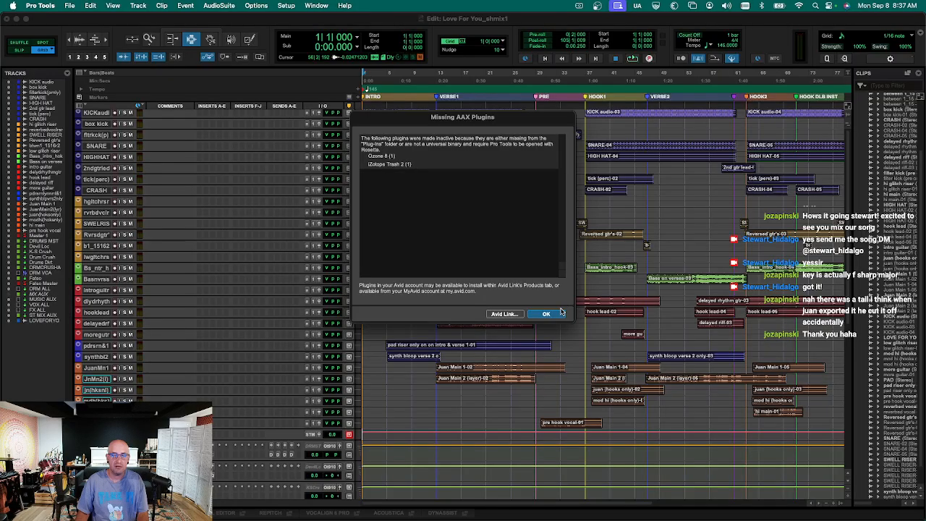
{"action": "left_click", "coordinate": [559, 315]}
Show the Mix window and review the inserts, sends and routing of the imported tracks.
{"action": "key", "text": "super+equal"}
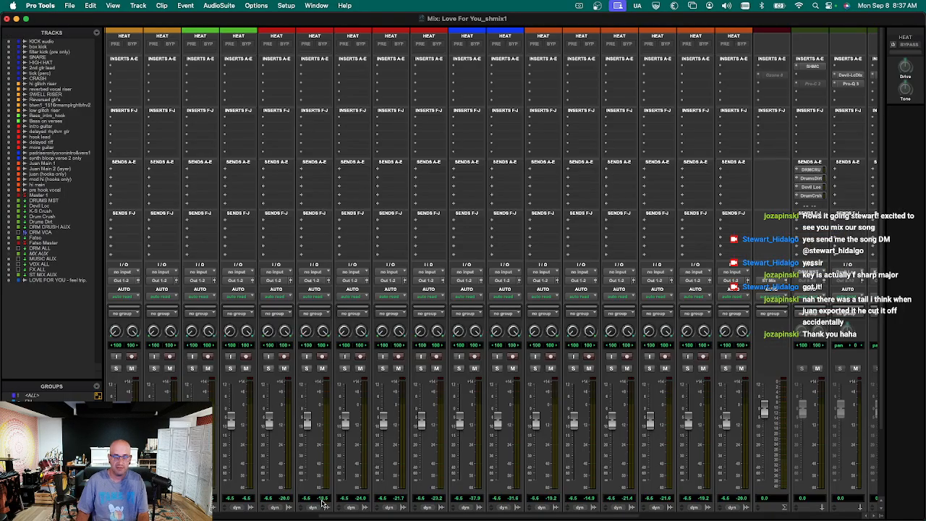
{"action": "left_click_drag", "start_coordinate": [402, 515], "coordinate": [747, 516]}
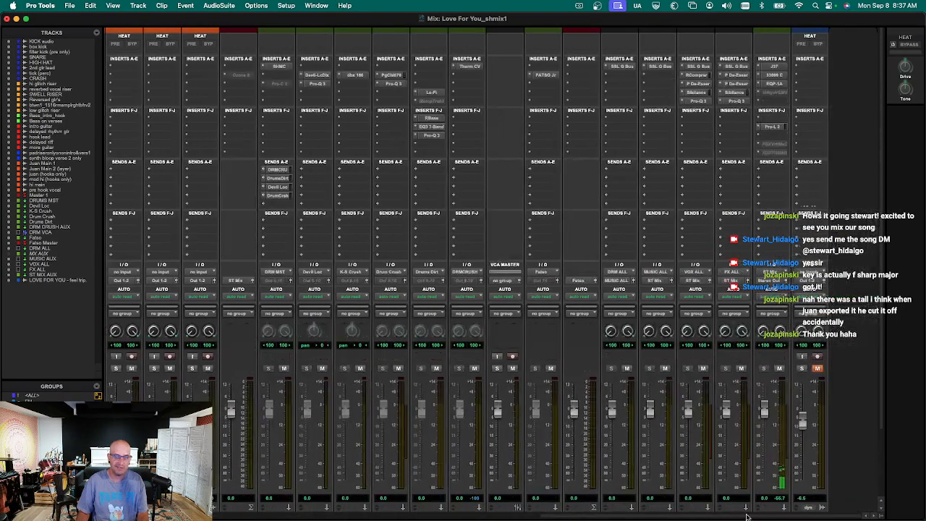
{"action": "scroll", "coordinate": [834, 216], "scroll_direction": "down", "scroll_amount": 4}
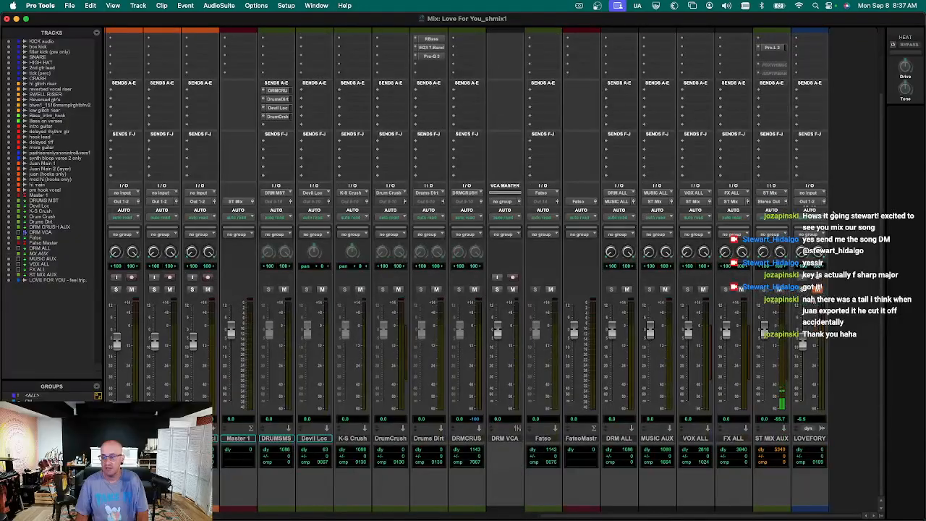
{"action": "scroll", "coordinate": [834, 216], "scroll_direction": "up", "scroll_amount": 4}
{"action": "scroll", "coordinate": [720, 381], "scroll_direction": "down", "scroll_amount": 4}
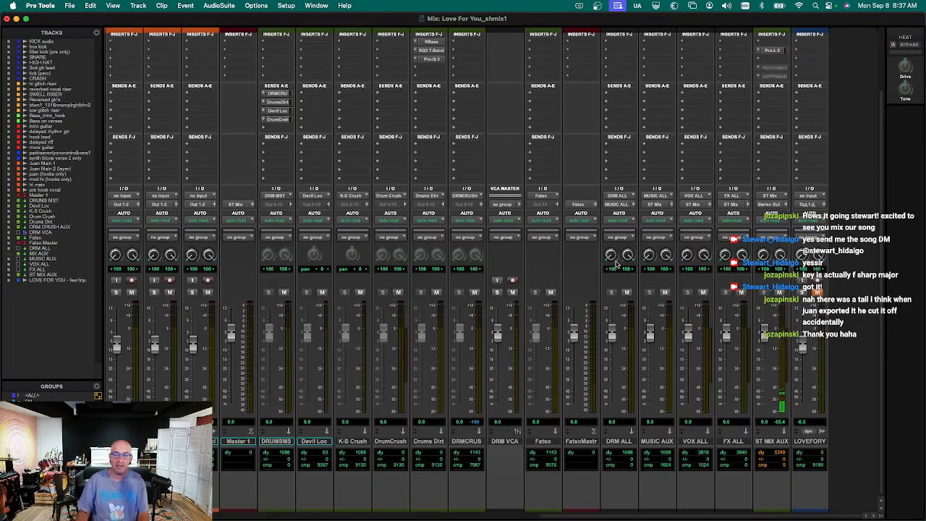
Select the DRM ALL, MUSIC AUX, VOX ALL and FX ALL tracks and increase their track height in the Edit window.
{"action": "left_click", "coordinate": [627, 442]}
{"action": "key", "text": "super+equal"}
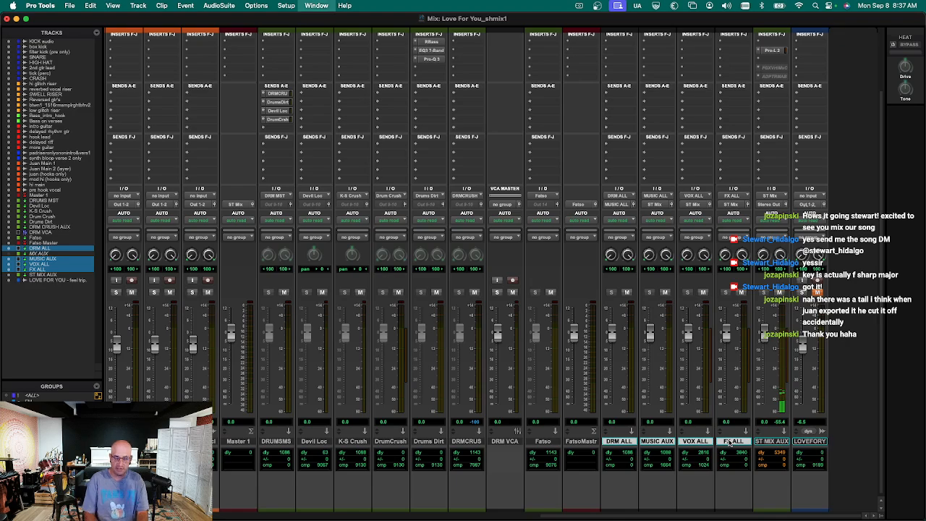
{"action": "scroll", "coordinate": [585, 422], "scroll_direction": "down", "scroll_amount": 10}
{"action": "key", "text": "ctrl+Up"}
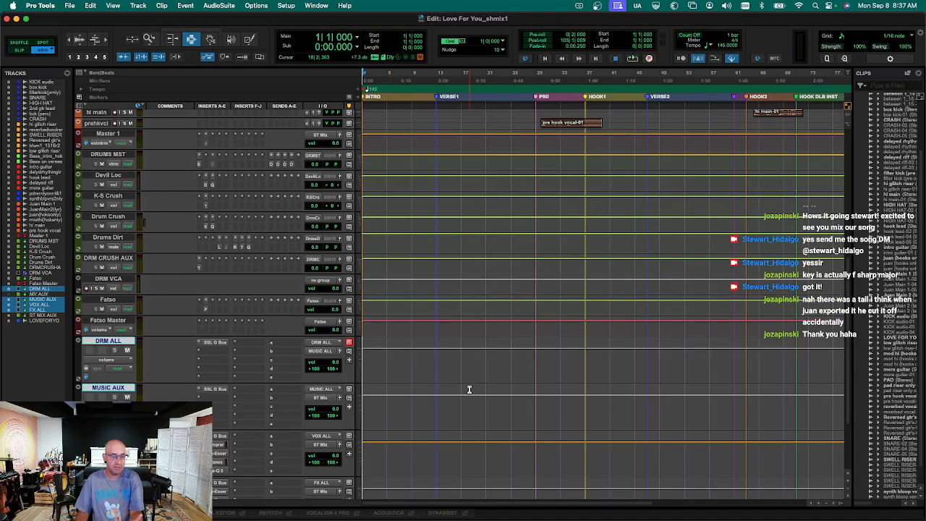
Open the SSL G Bus compressor on the DRM ALL track and move its window aside.
{"action": "left_click", "coordinate": [214, 342]}
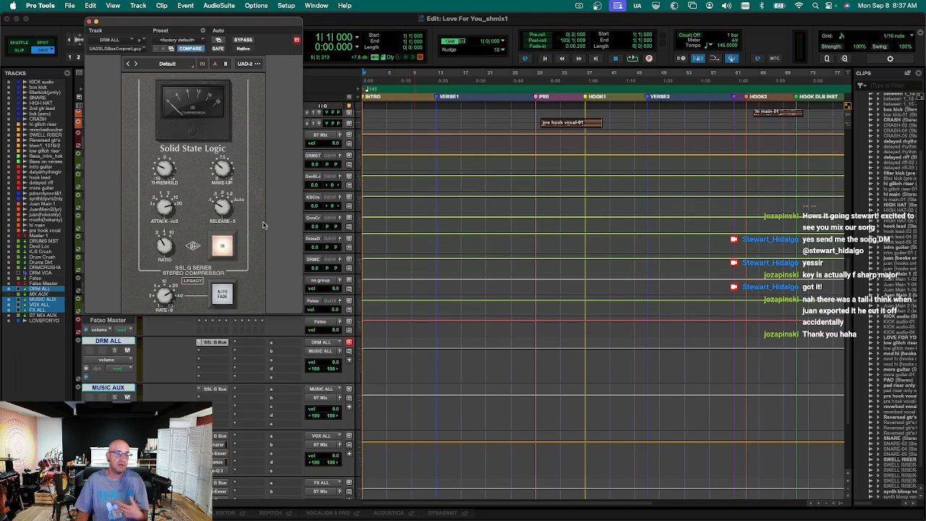
{"action": "left_click_drag", "start_coordinate": [157, 22], "coordinate": [142, 22]}
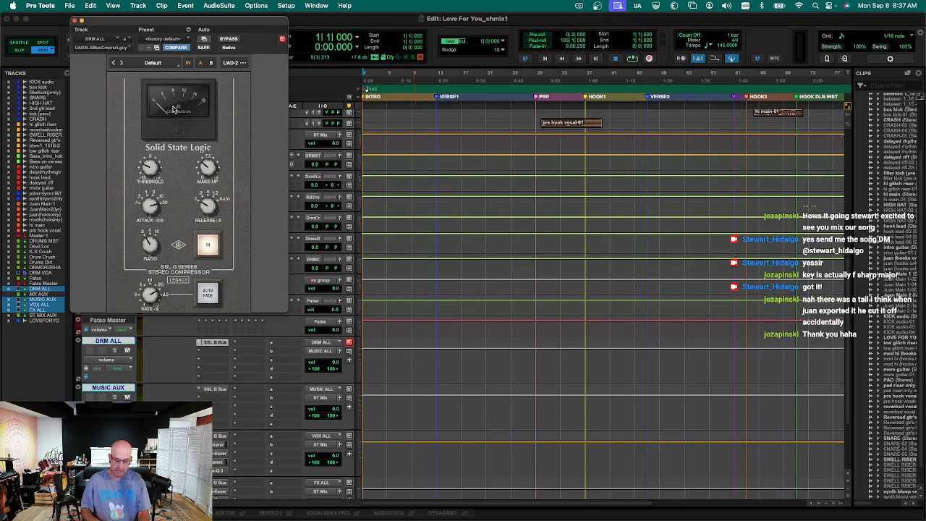
Close the DRM ALL compressor window and bring the inserts of the mix bus tracks into view in the Mix window.
{"action": "key", "text": "ctrl+alt+super+w"}
{"action": "key", "text": "ctrl+alt+super+w"}
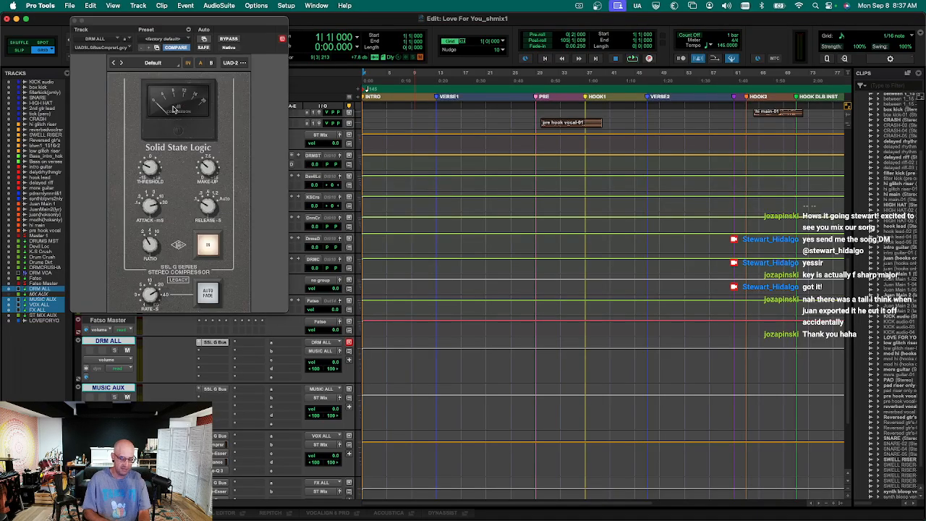
{"action": "key", "text": "super+equal"}
{"action": "key", "text": "ctrl+alt+super+w"}
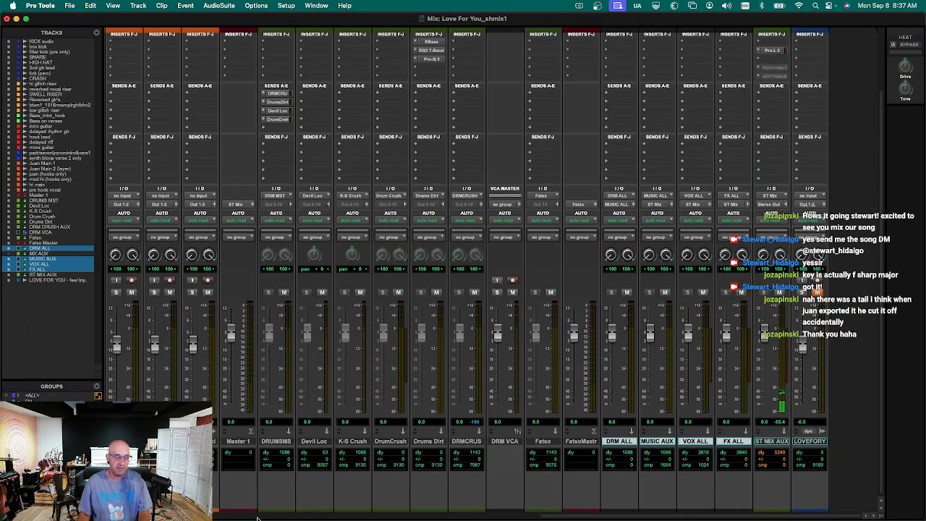
{"action": "left_click", "coordinate": [280, 518]}
{"action": "left_click_drag", "start_coordinate": [294, 518], "coordinate": [721, 511]}
{"action": "scroll", "coordinate": [826, 297], "scroll_direction": "up", "scroll_amount": 5}
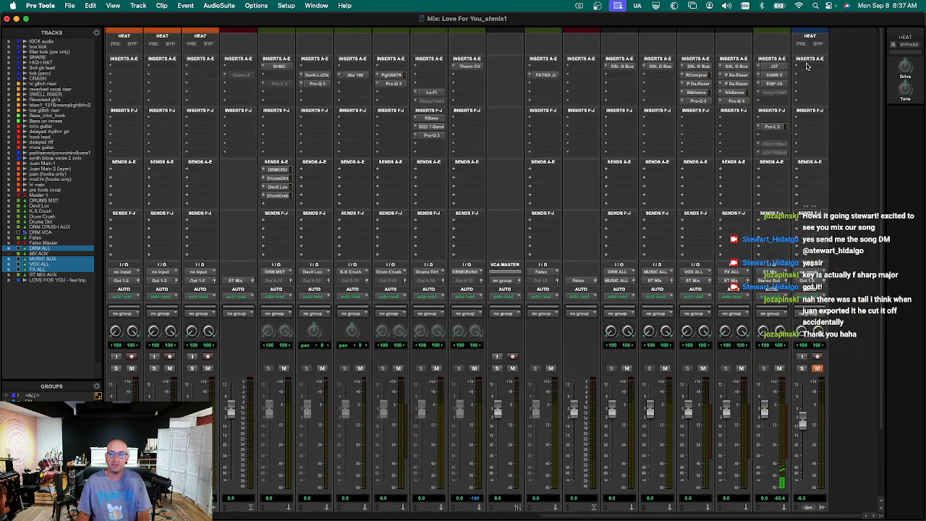
Remove the inactive plug-in from insert I of ST MIX AUX, and check the track's UAD Vertigo VSM-3 plug-in.
{"action": "left_click", "coordinate": [761, 144]}
{"action": "left_click", "coordinate": [769, 117]}
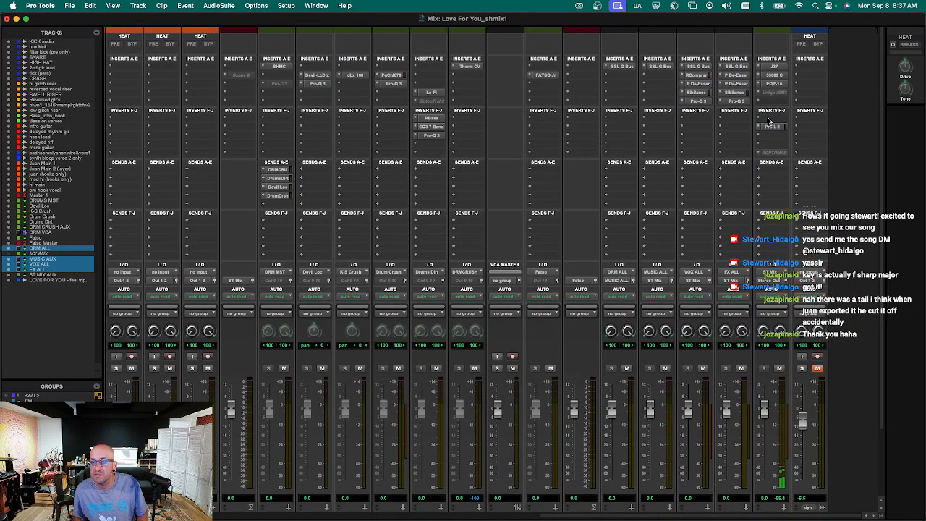
{"action": "left_click", "coordinate": [766, 93]}
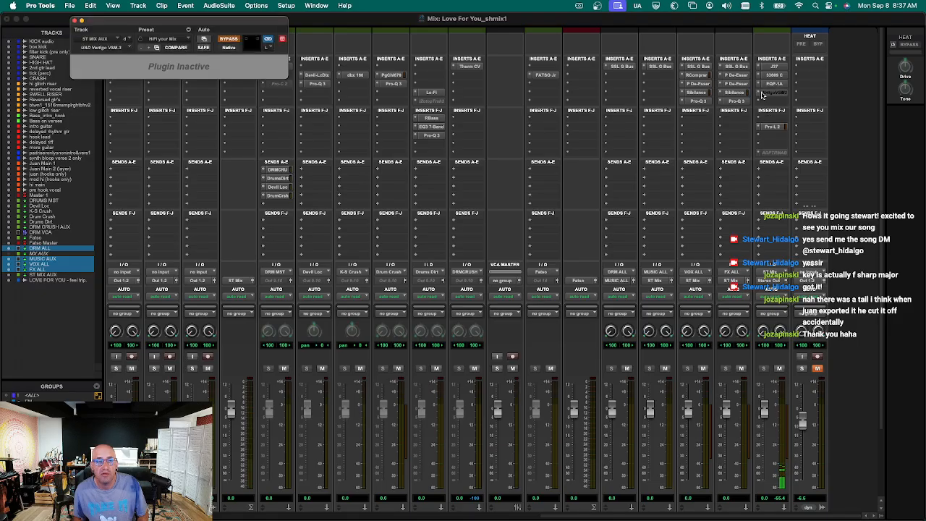
{"action": "left_click", "coordinate": [762, 94]}
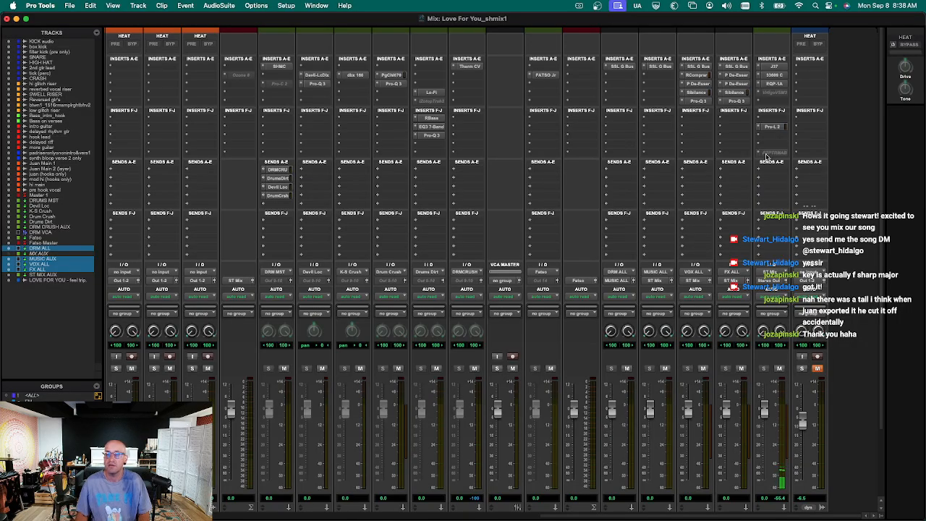
Reduce the track heights in the Edit window and select the clips from the intro through the end, from KICK audio down to hi main.
{"action": "key", "text": "super+equal"}
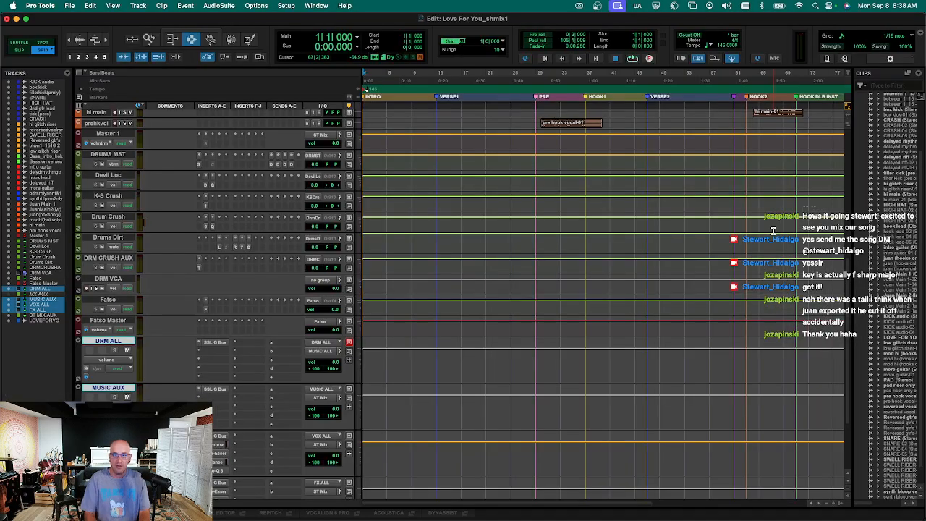
{"action": "key", "text": "super+equal"}
{"action": "key", "text": "super+equal"}
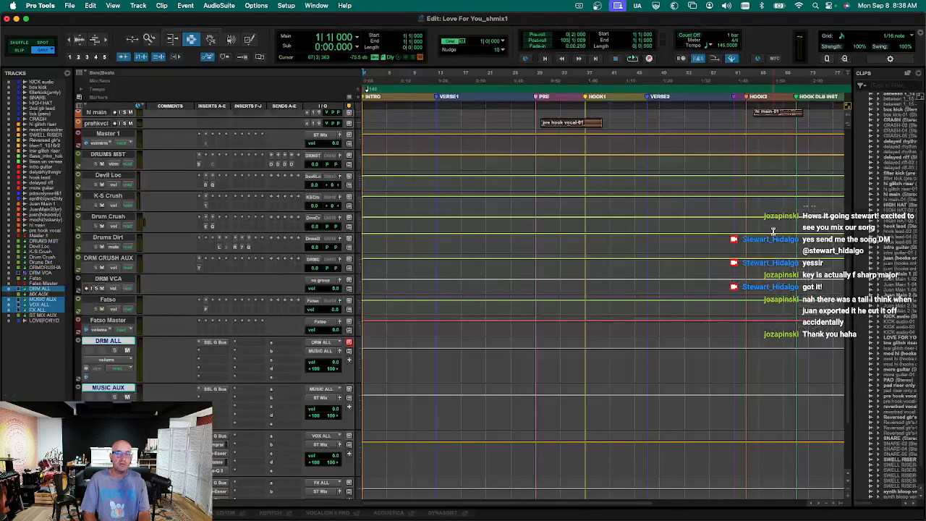
{"action": "key", "text": "ctrl+Up"}
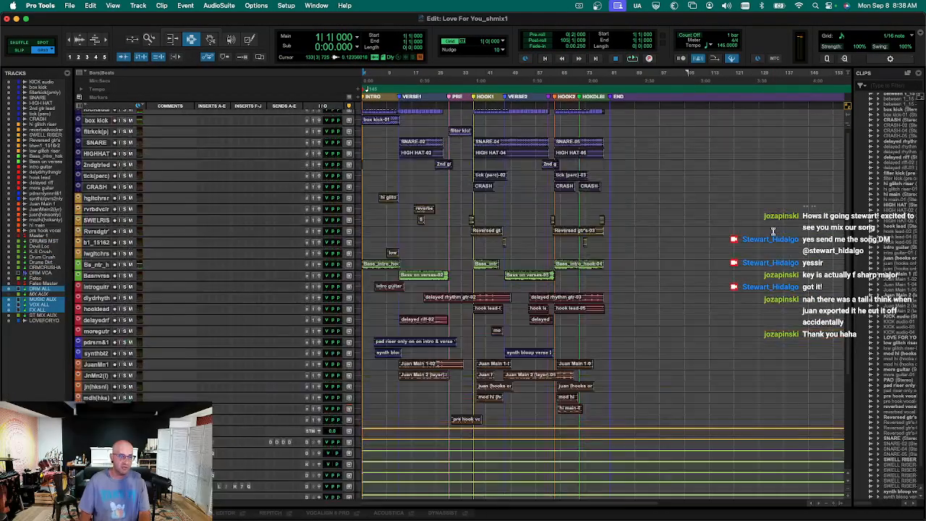
{"action": "scroll", "coordinate": [397, 320], "scroll_direction": "up", "scroll_amount": 1}
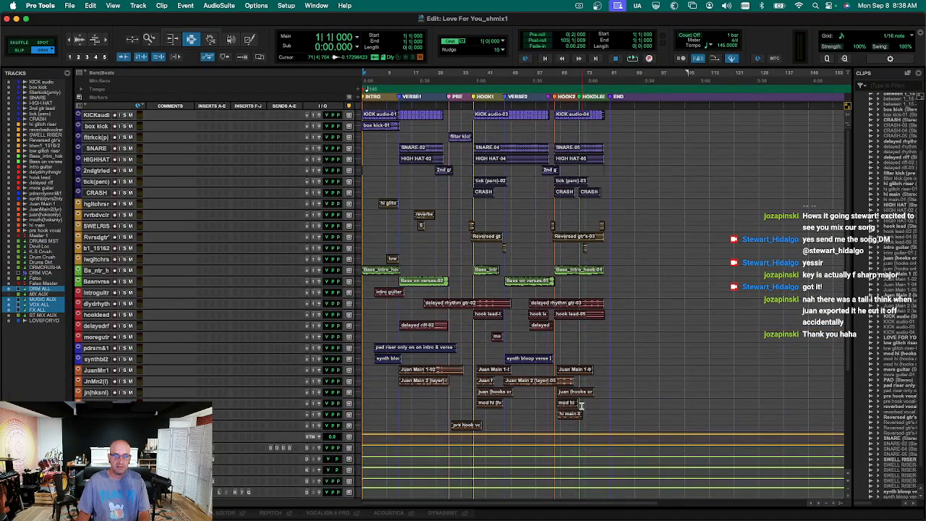
{"action": "left_click_drag", "start_coordinate": [621, 416], "coordinate": [313, 68]}
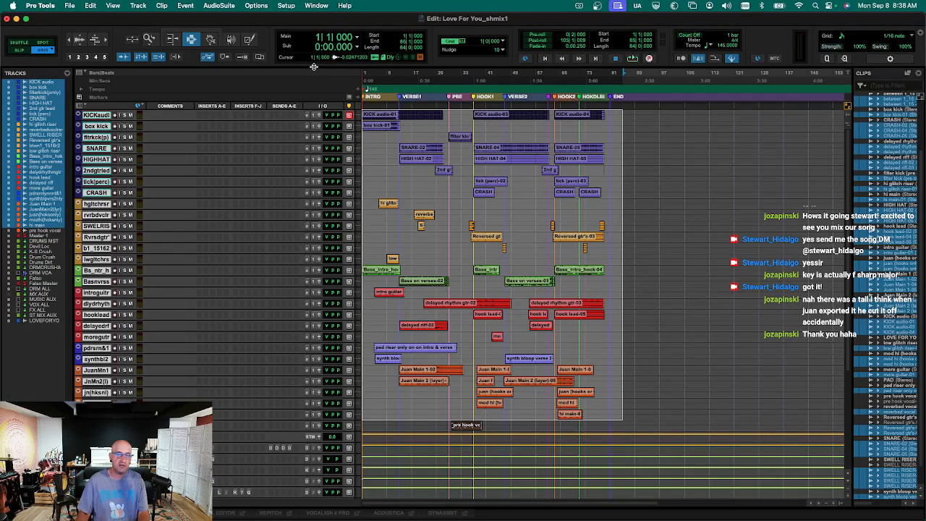
Mute the ST MIX AUX track in the Mix window.
{"action": "key", "text": "super+equal"}
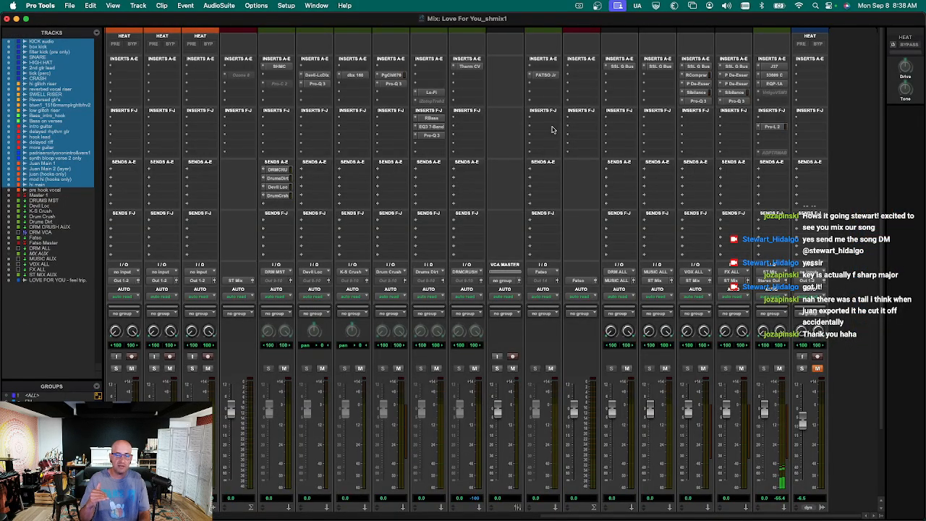
{"action": "left_click", "coordinate": [780, 369]}
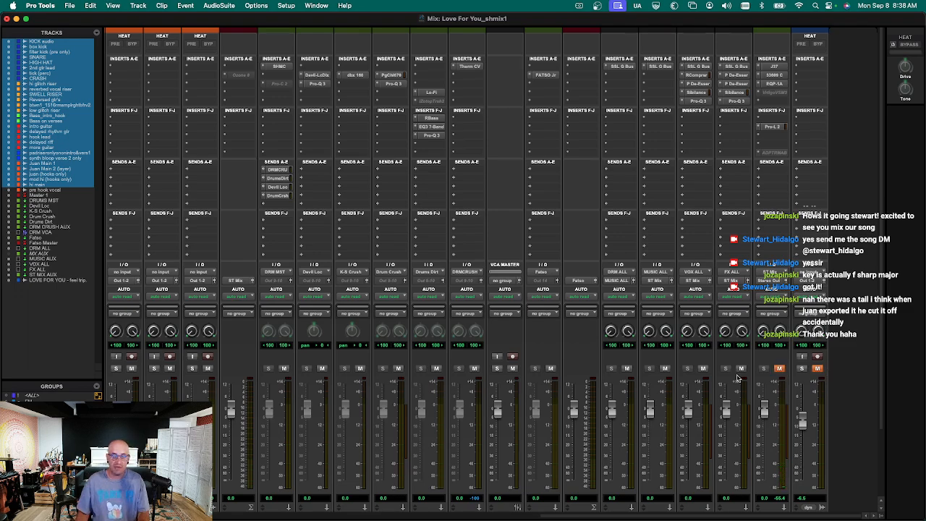
{"action": "scroll", "coordinate": [738, 377], "scroll_direction": "down", "scroll_amount": 3}
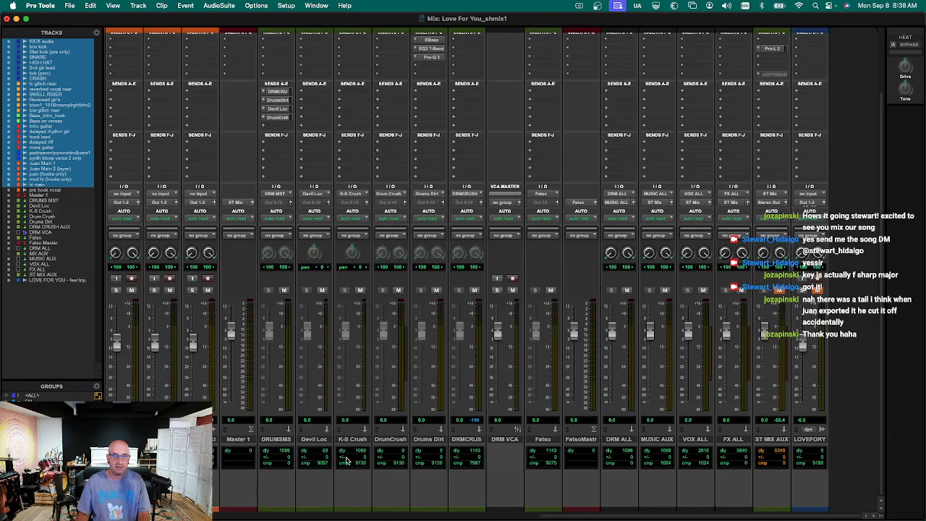
{"action": "scroll", "coordinate": [358, 465], "scroll_direction": "up", "scroll_amount": 3}
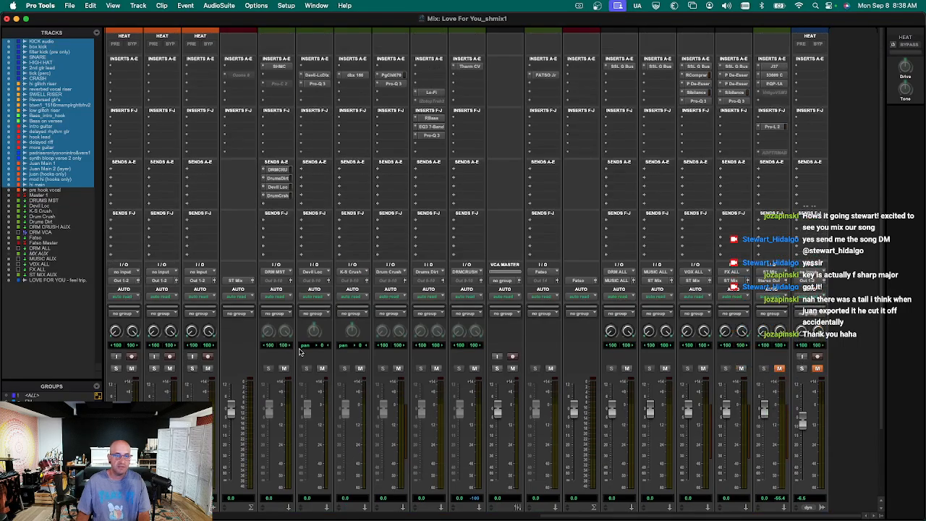
Remove the inactive Ozone plug-in from the Master 1 track and set the track's output to Out 1-2.
{"action": "left_click", "coordinate": [224, 78]}
{"action": "left_click", "coordinate": [246, 44]}
{"action": "left_click", "coordinate": [239, 280]}
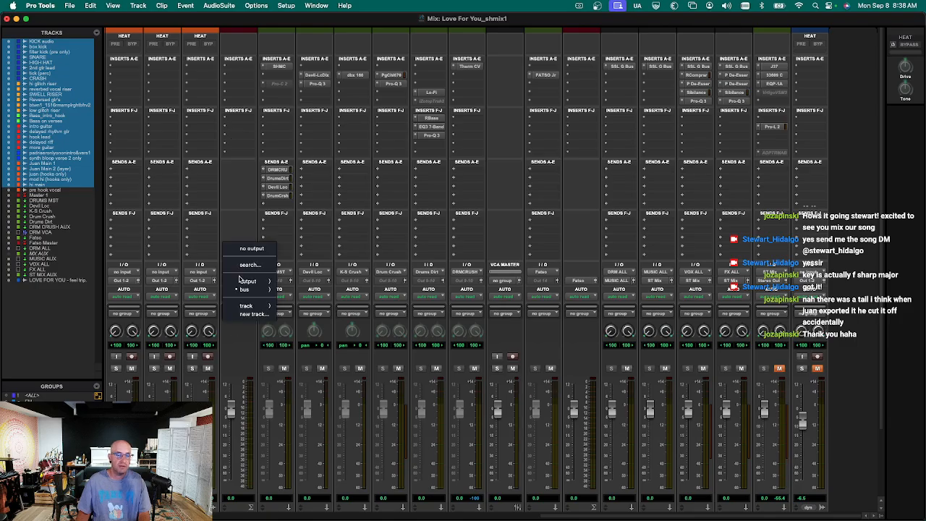
{"action": "mouse_move", "coordinate": [245, 281]}
{"action": "left_click", "coordinate": [325, 282]}
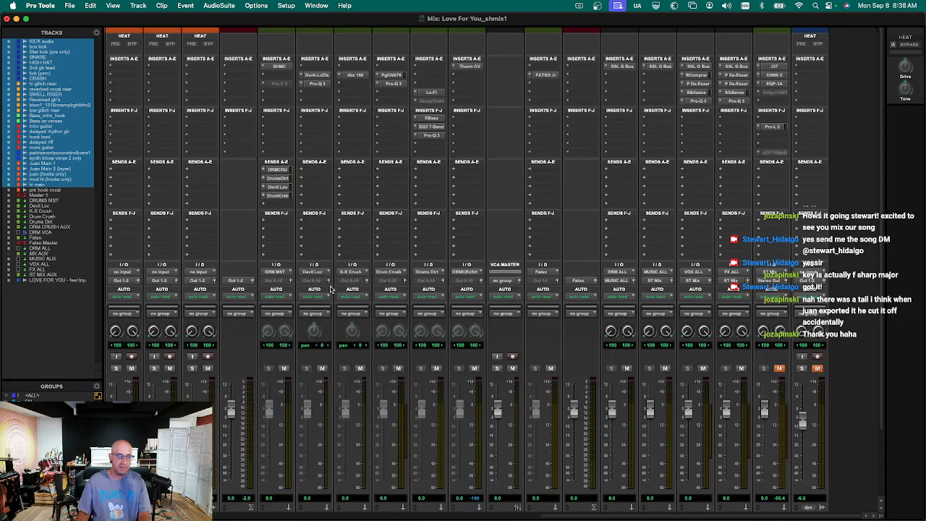
Play the session in the Edit window and move playback to bar 16 in VERSE1.
{"action": "key", "text": "super+equal"}
{"action": "key", "text": "space"}
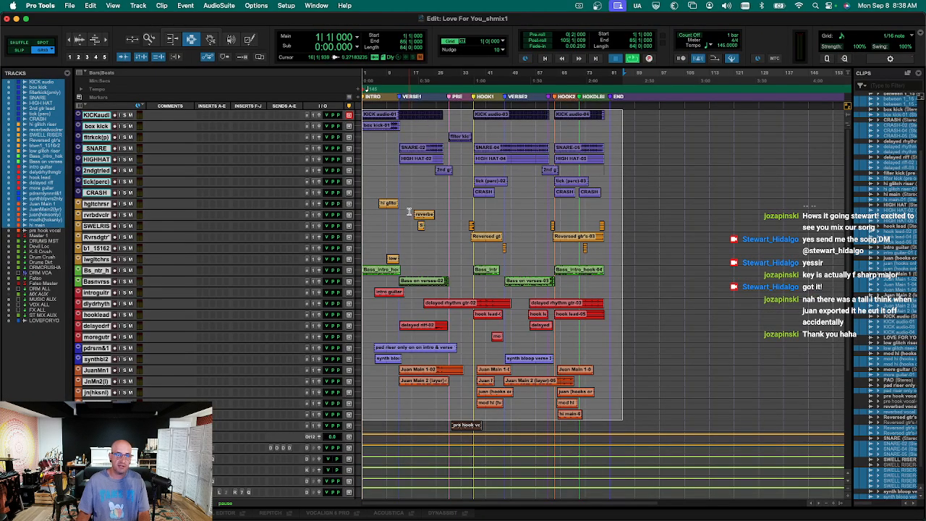
{"action": "key", "text": "t"}
{"action": "left_click", "coordinate": [453, 82]}
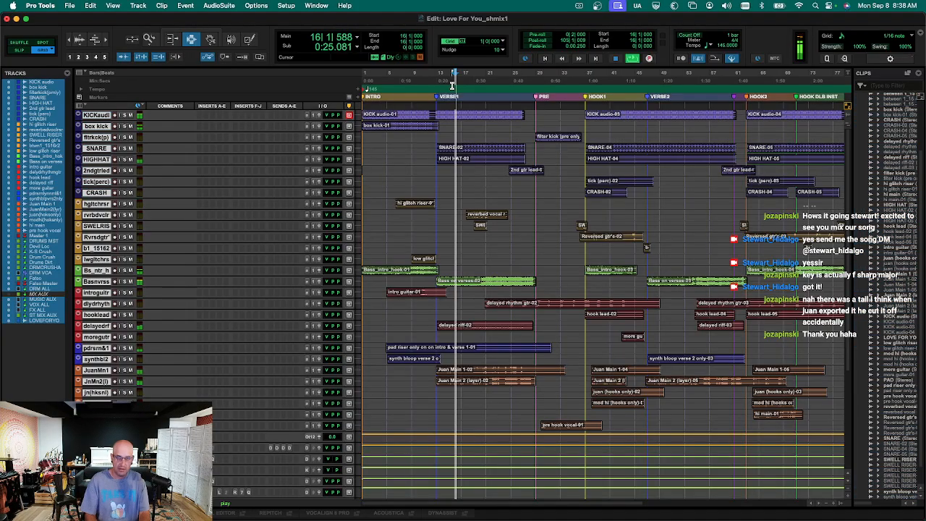
{"action": "key", "text": "super+equal"}
{"action": "key", "text": "super+equal"}
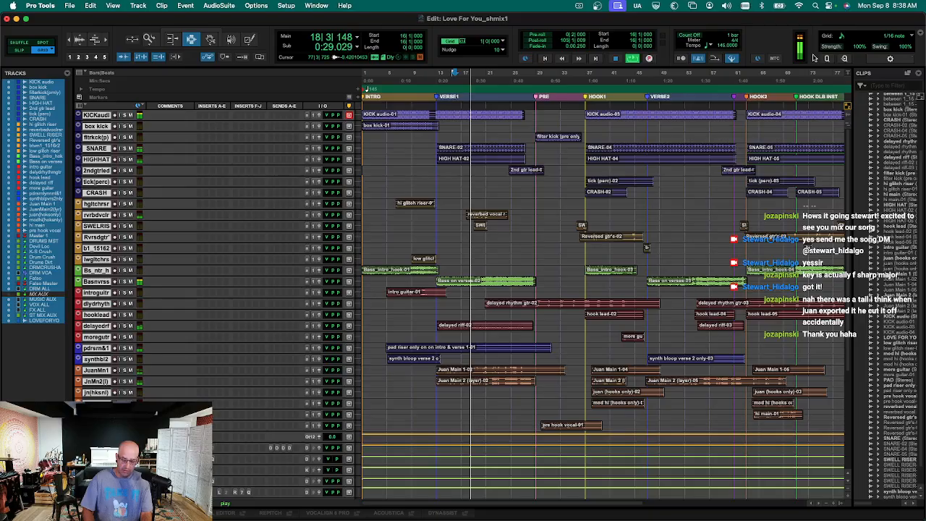
Examine the channel strips and fader levels of the drum, riser, bass and guitar tracks in the Mix window.
{"action": "key", "text": "super+equal"}
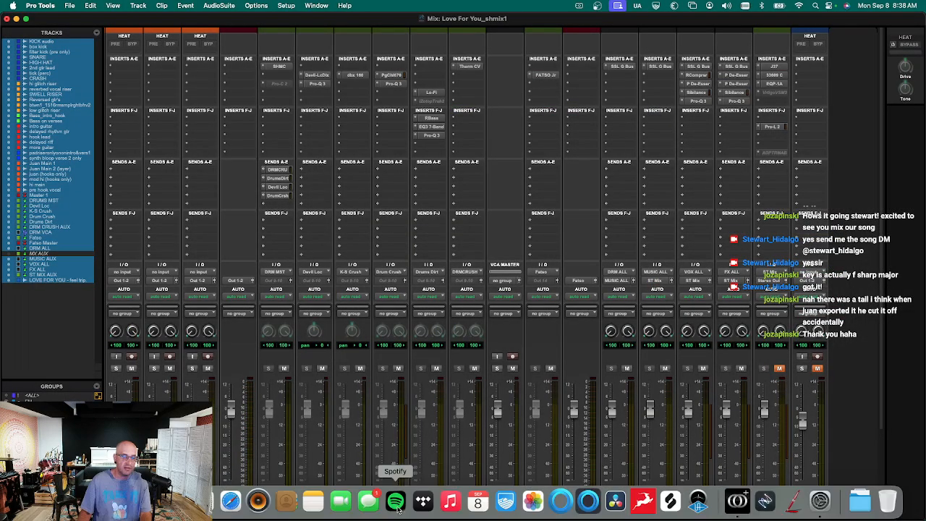
{"action": "left_click_drag", "start_coordinate": [549, 516], "coordinate": [131, 516]}
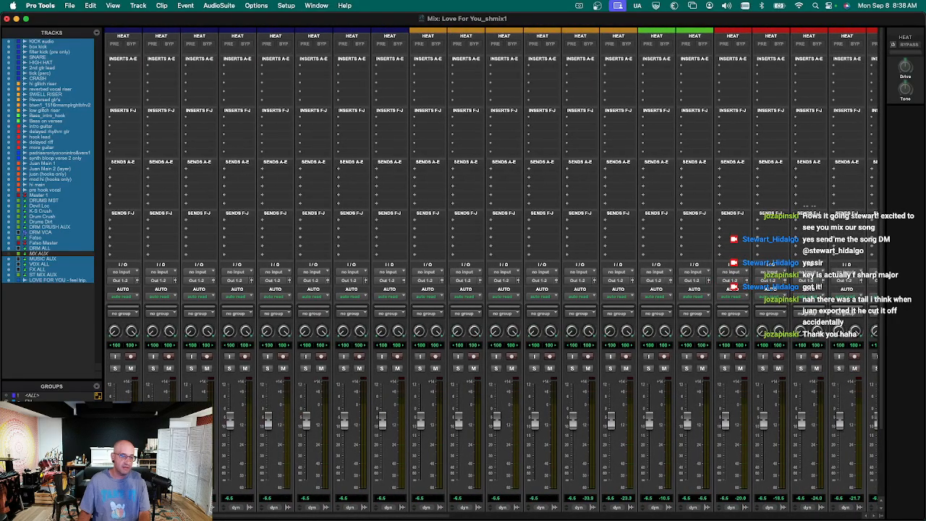
{"action": "scroll", "coordinate": [492, 290], "scroll_direction": "down", "scroll_amount": 3}
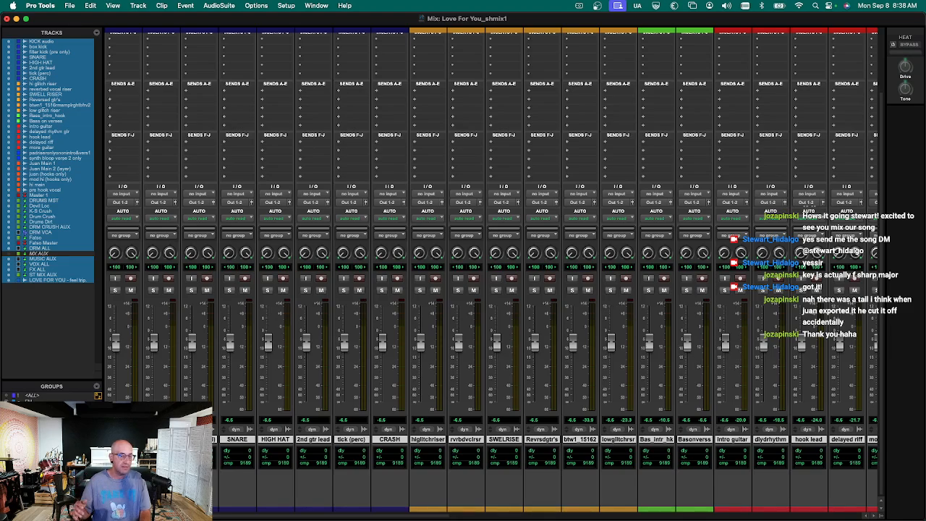
{"action": "key", "text": "super+equal"}
{"action": "key", "text": "super+equal"}
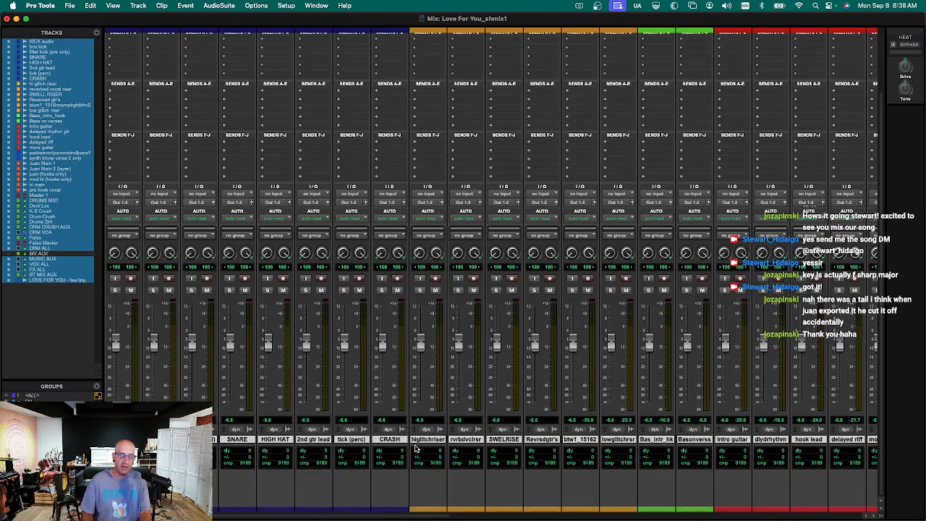
{"action": "key", "text": "super+equal"}
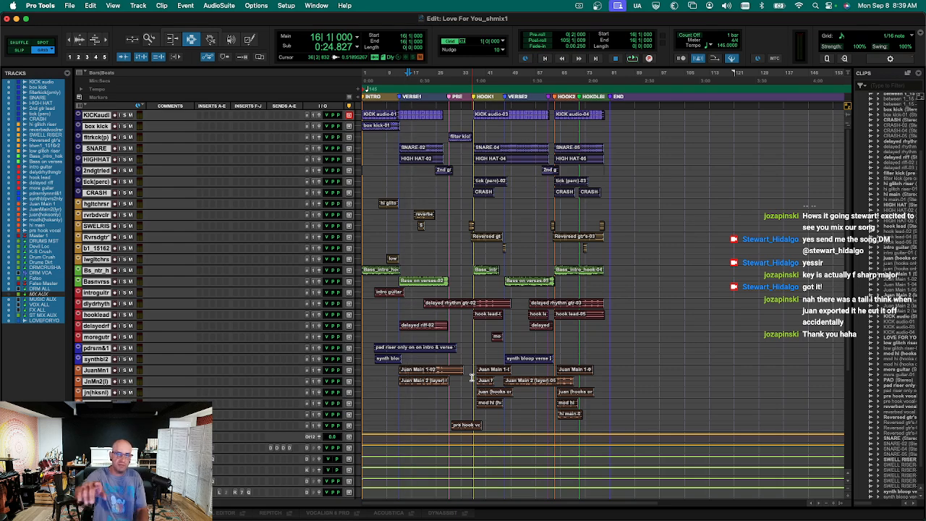
Play VERSE1 to check the Mix window meters, and group the selected tracks as group a named FM.
{"action": "key", "text": "space"}
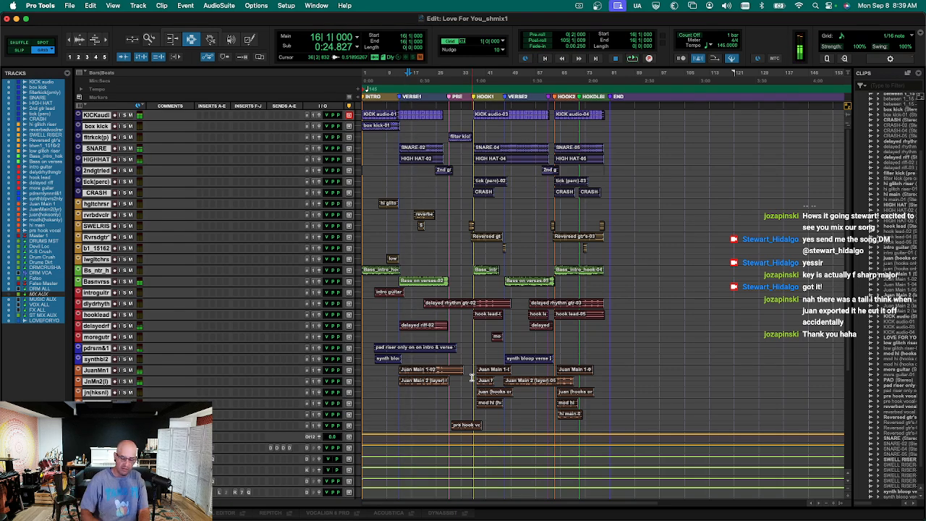
{"action": "key", "text": "super+equal"}
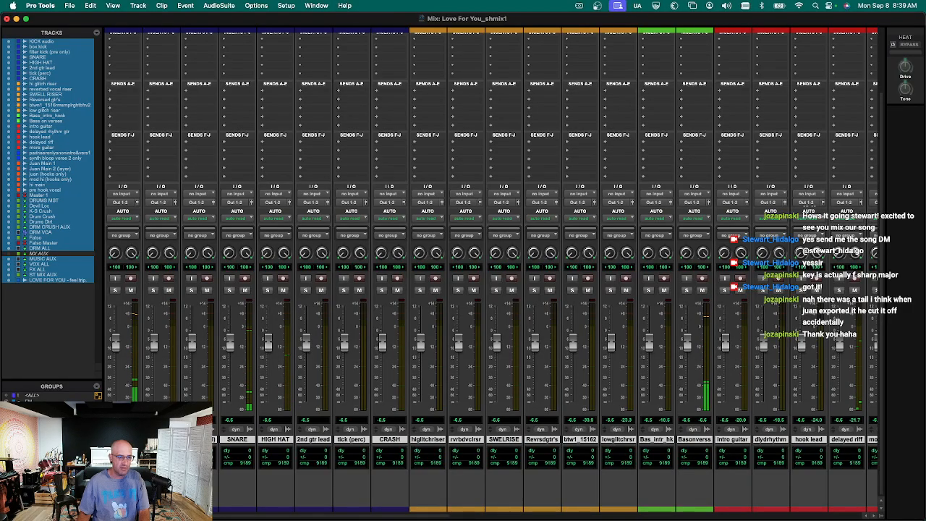
{"action": "key", "text": "a"}
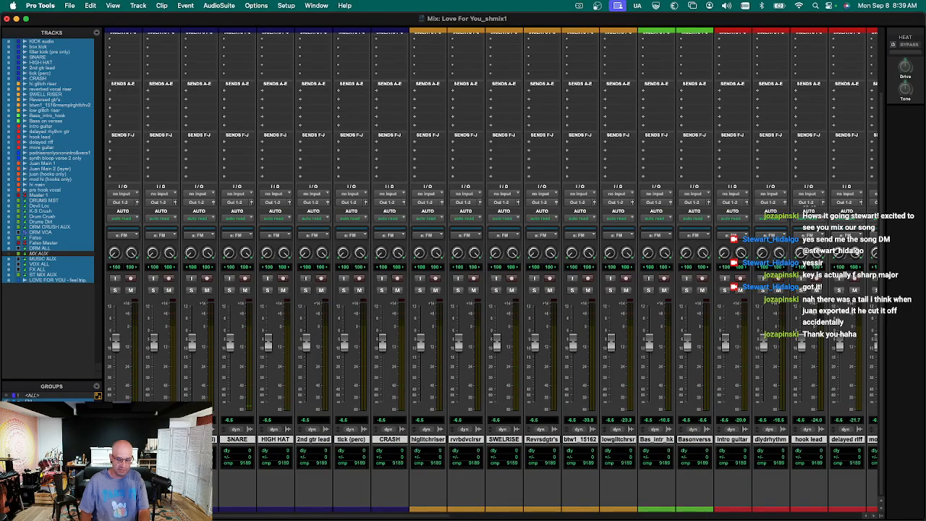
Enlarge the track heights in the Edit window and fit the song sections from INTRO to HOOK DLB INST across the timeline.
{"action": "key", "text": "super+equal"}
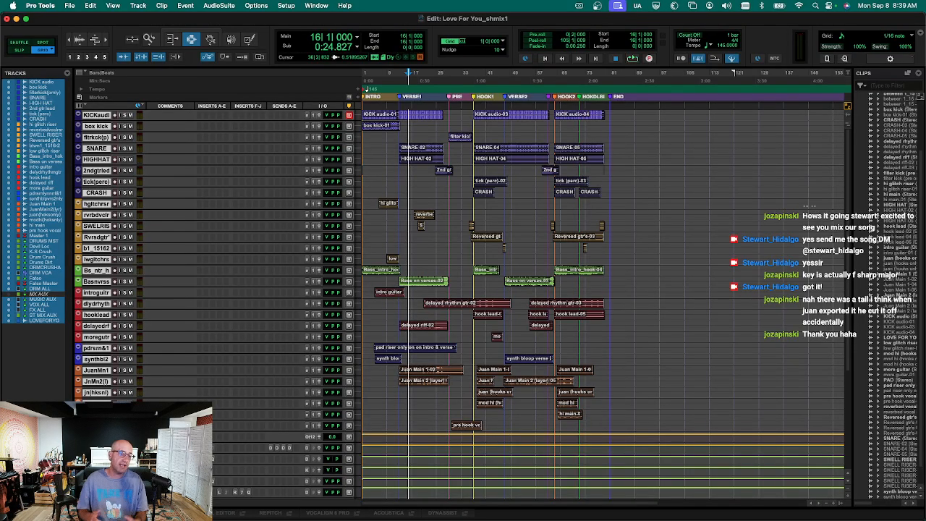
{"action": "key", "text": "ctrl+Up"}
{"action": "key", "text": "t"}
{"action": "key", "text": "t"}
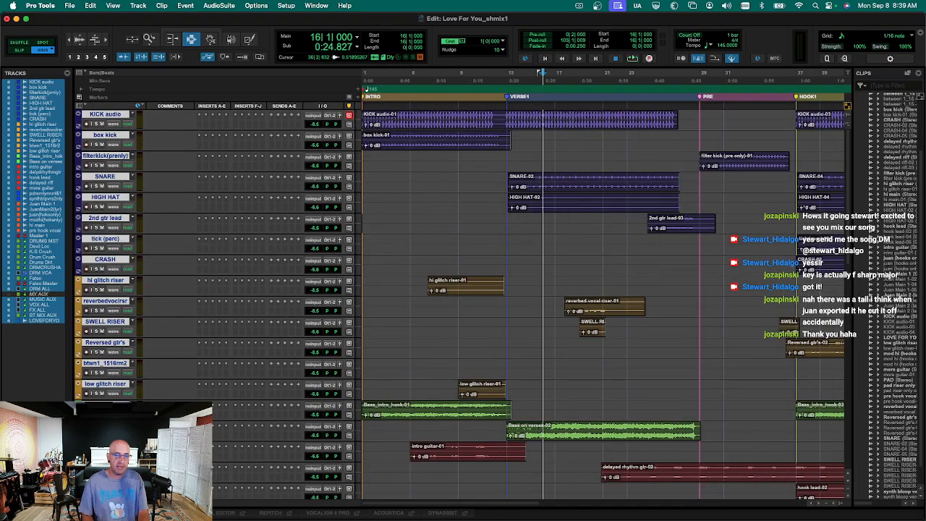
{"action": "key", "text": "r"}
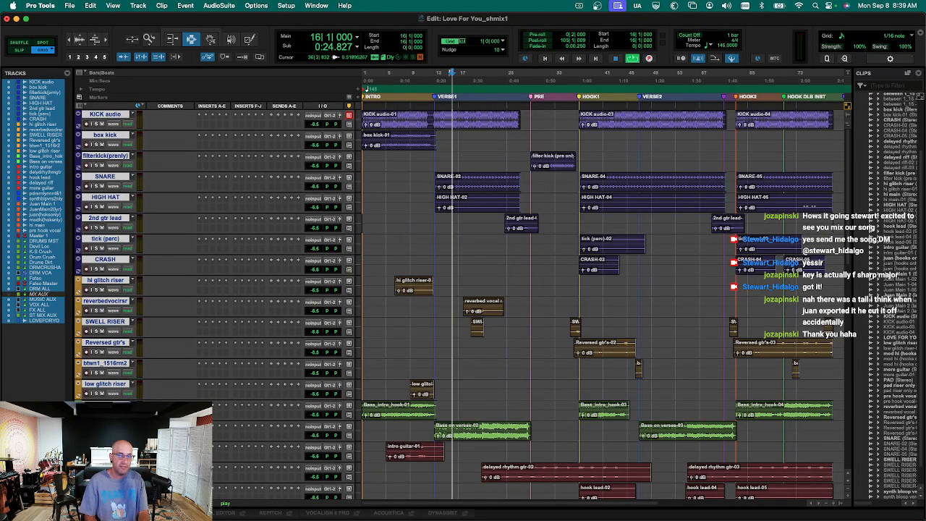
Reset the grouped track faders to 0.0 dB in the Mix window.
{"action": "key", "text": "super+equal"}
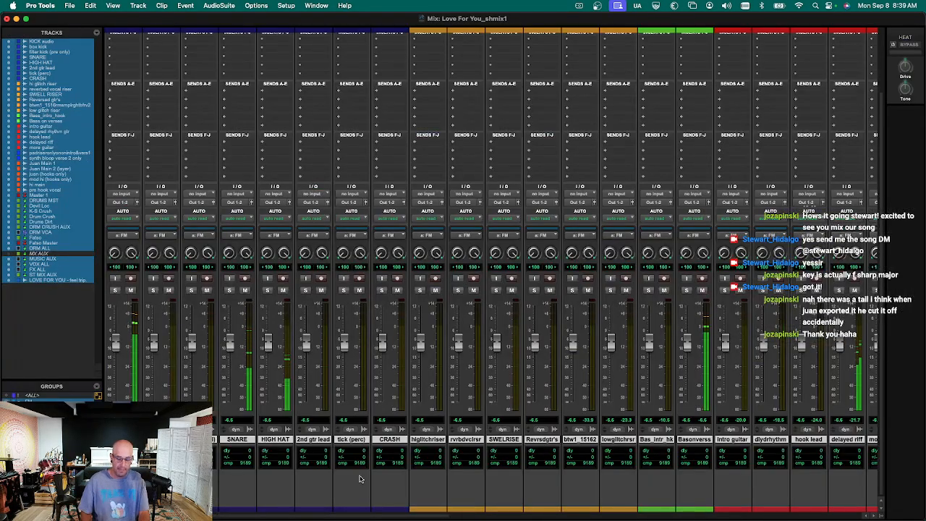
{"action": "key", "text": "super+equal"}
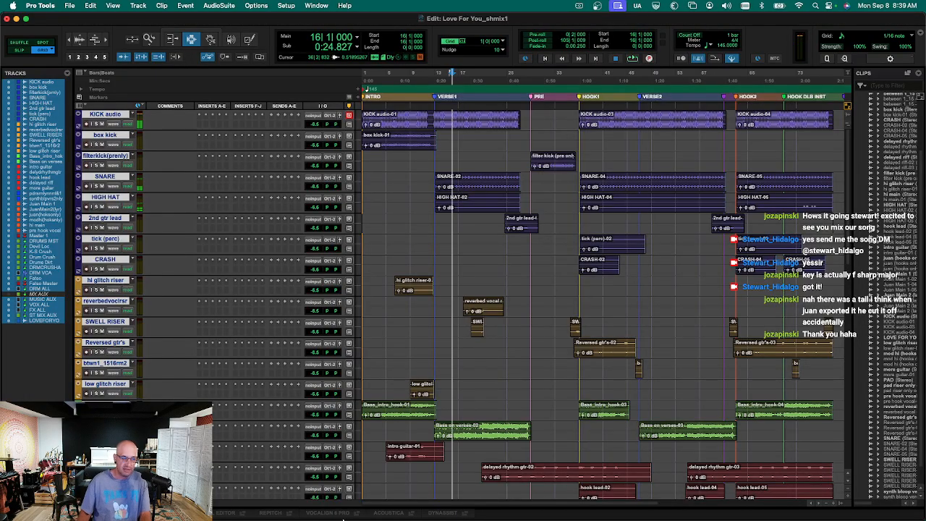
{"action": "key", "text": "super+equal"}
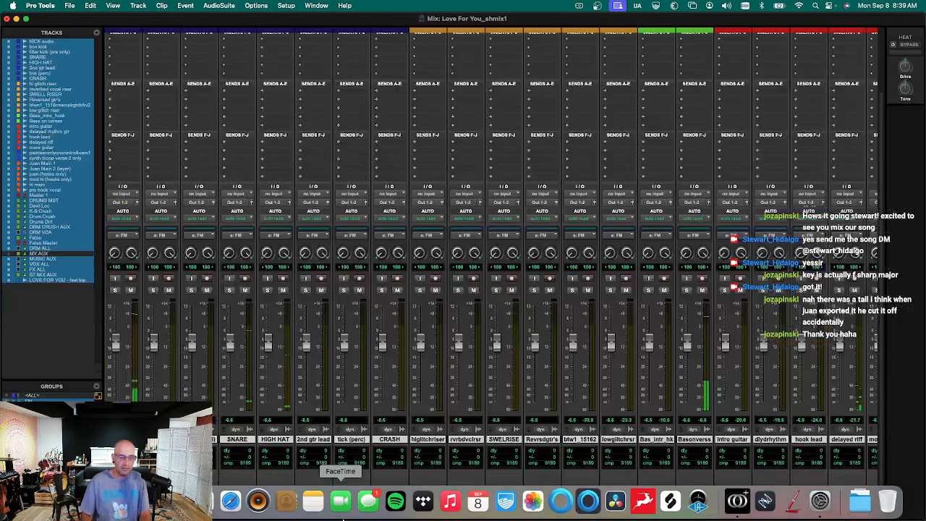
{"action": "left_click", "coordinate": [345, 346], "text": "alt"}
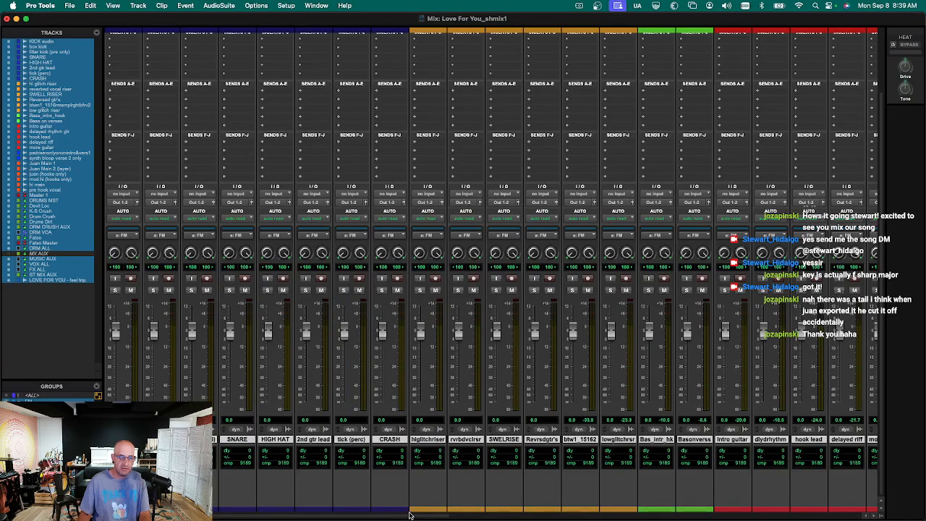
Play the song and check the Master 1 meter for clipping in the Mix window.
{"action": "left_click_drag", "start_coordinate": [410, 515], "coordinate": [671, 519]}
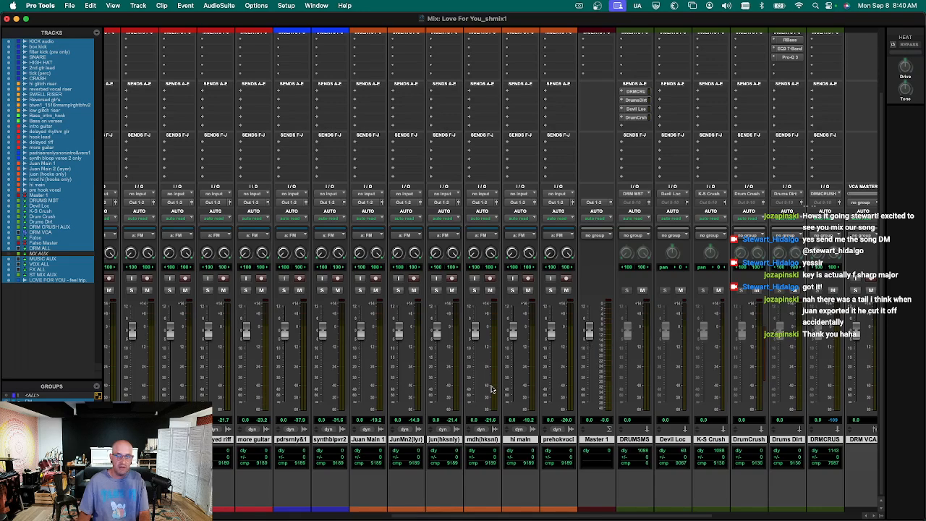
{"action": "left_click", "coordinate": [544, 341]}
{"action": "key", "text": "super+z"}
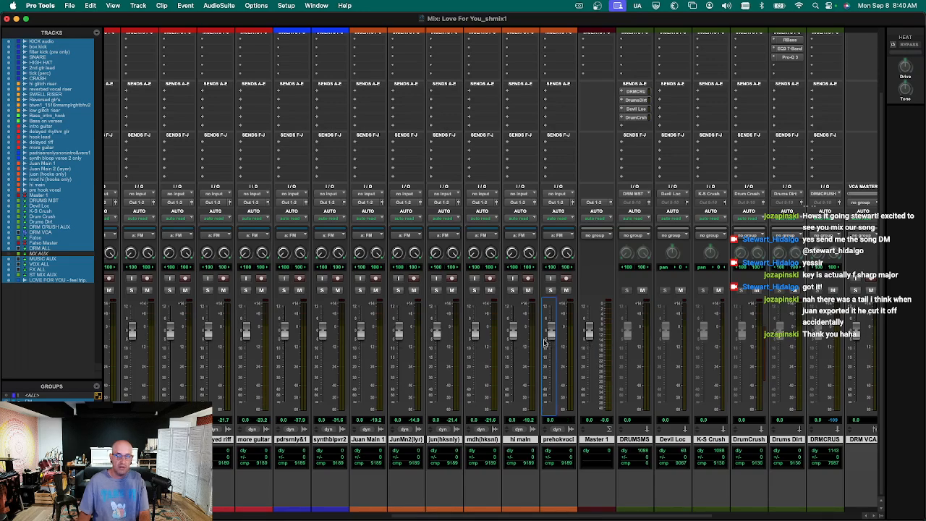
{"action": "key", "text": "space"}
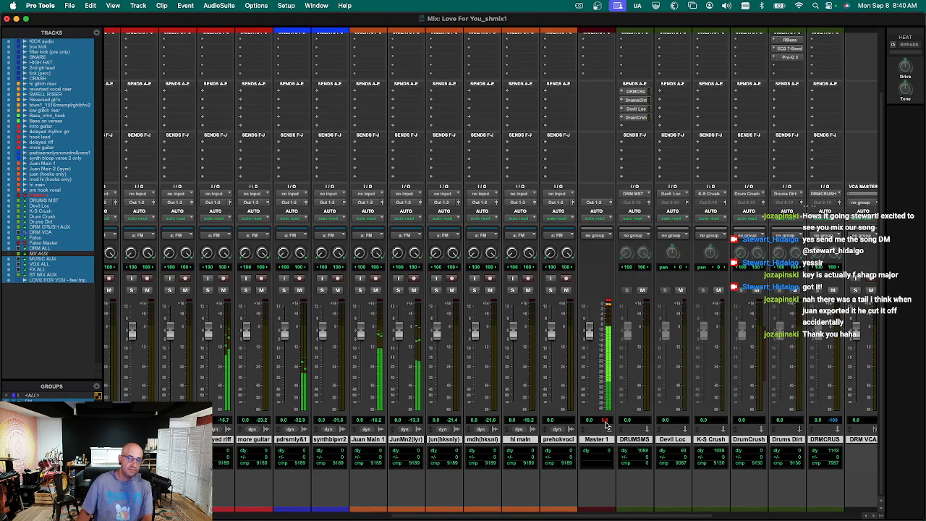
{"action": "key", "text": "space"}
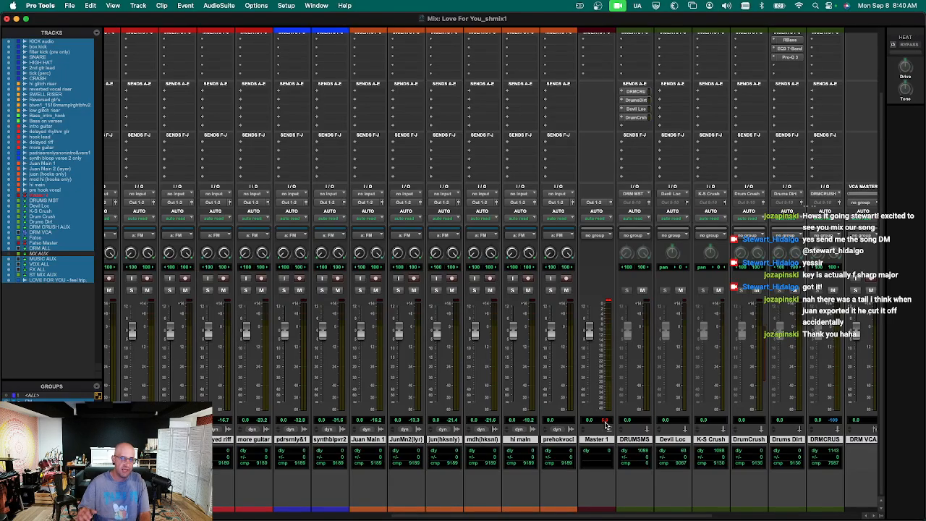
{"action": "key", "text": "super+equal"}
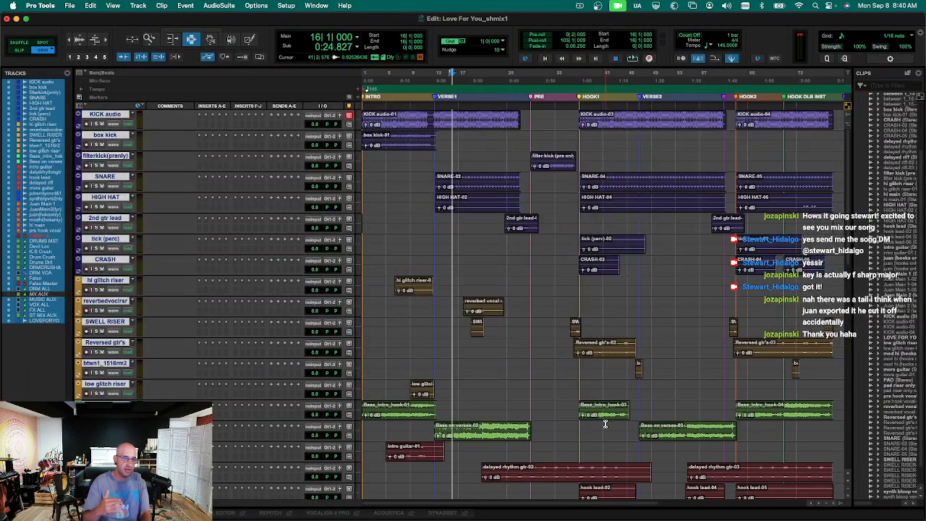
{"action": "key", "text": "super+equal"}
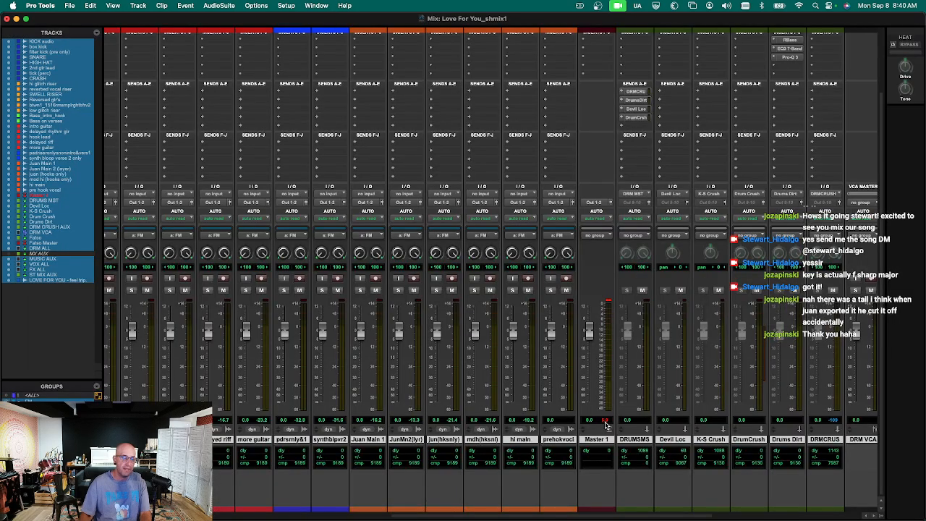
Lower the FM-grouped track faders to -6.2 dB, clear Master 1's clip indicator, and restart playback.
{"action": "key", "text": "space"}
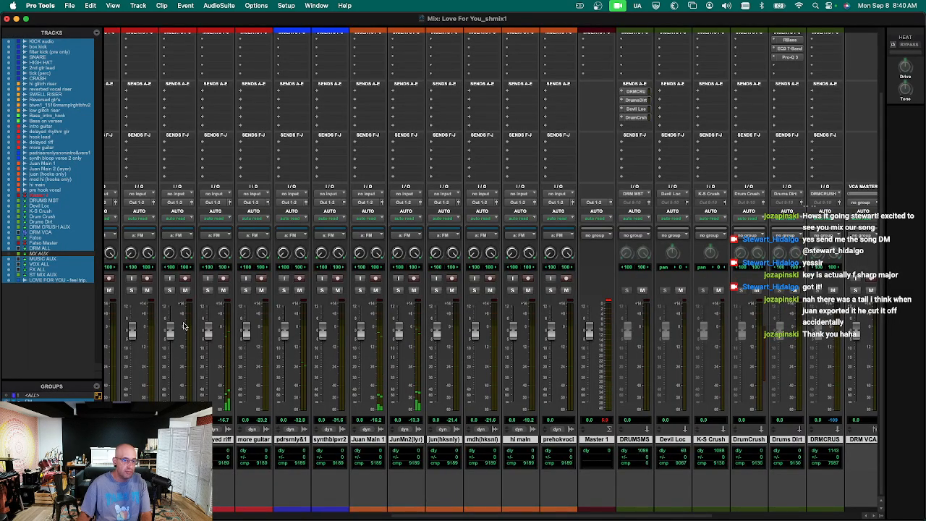
{"action": "left_click_drag", "start_coordinate": [171, 332], "coordinate": [168, 344]}
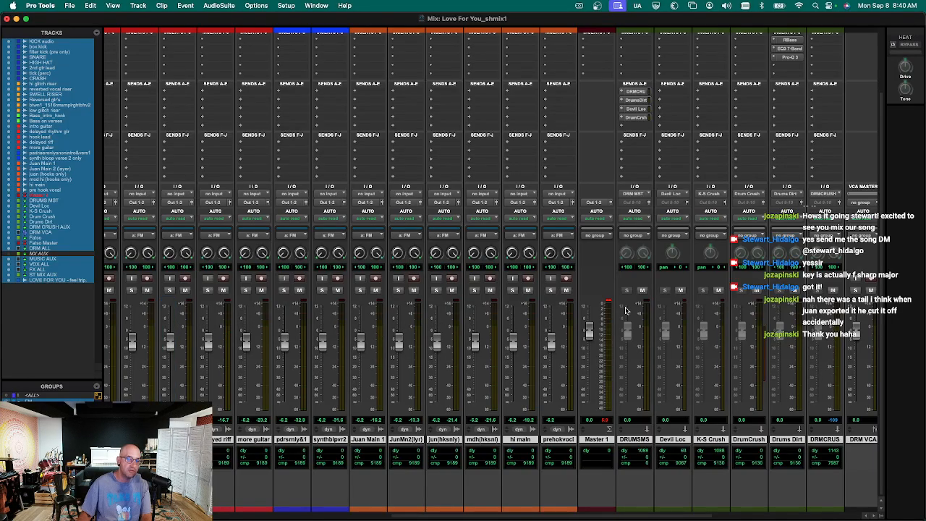
{"action": "left_click", "coordinate": [607, 420]}
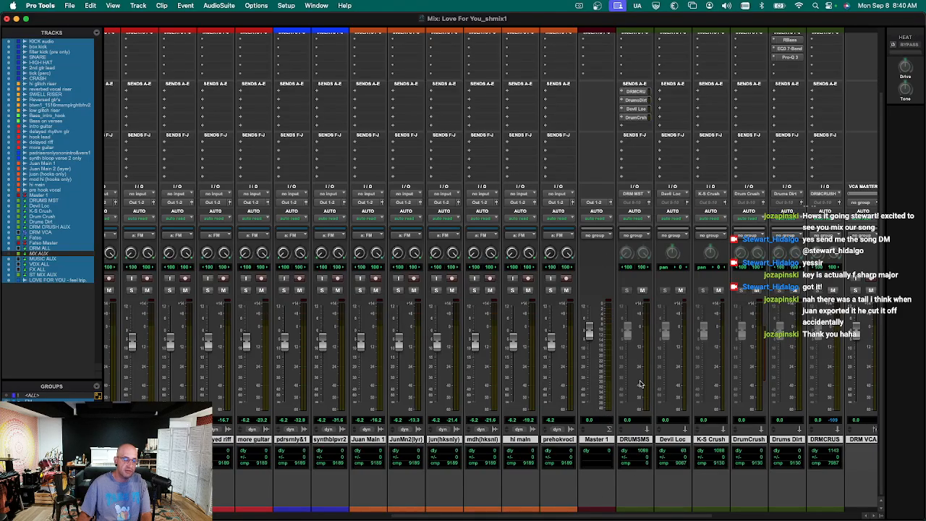
{"action": "key", "text": "space"}
Recall the HOOK2 memory location and play from there to check the Master 1 level in the Mix window.
{"action": "key", "text": "super+equal"}
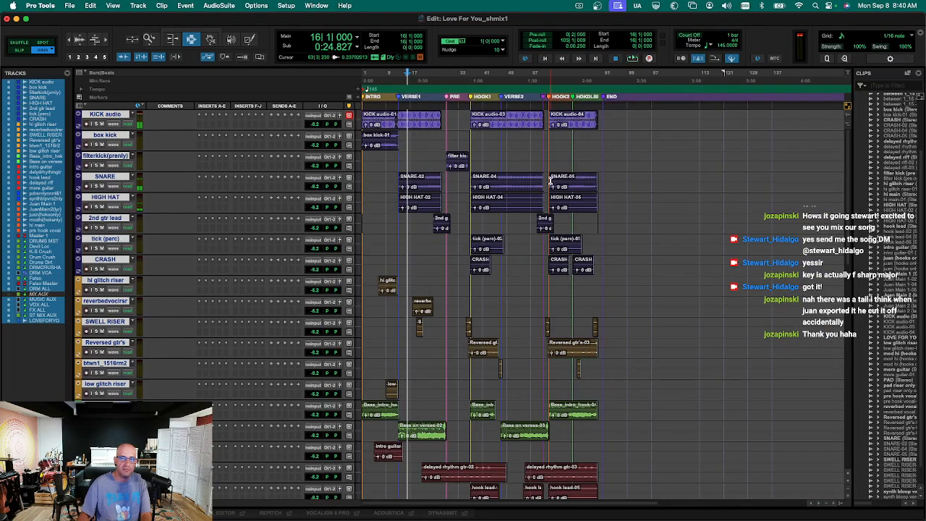
{"action": "key", "text": "super+5"}
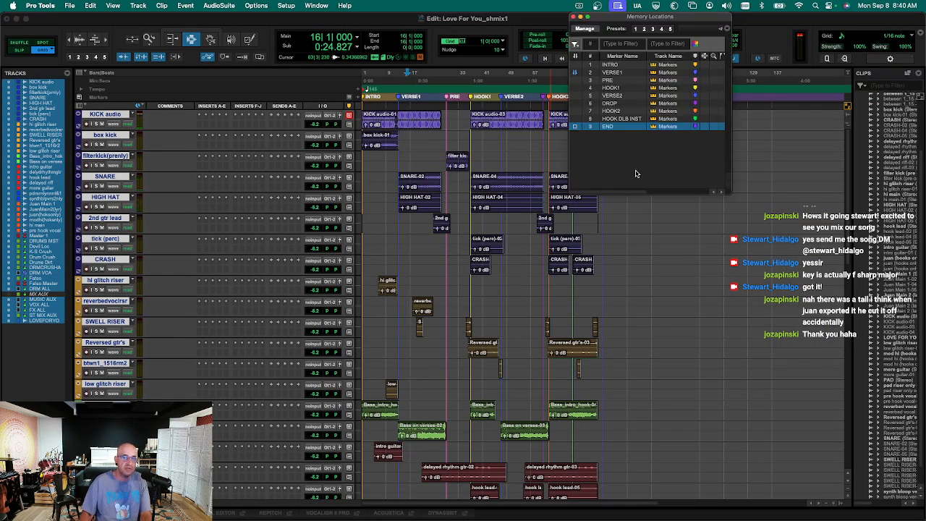
{"action": "left_click", "coordinate": [628, 110]}
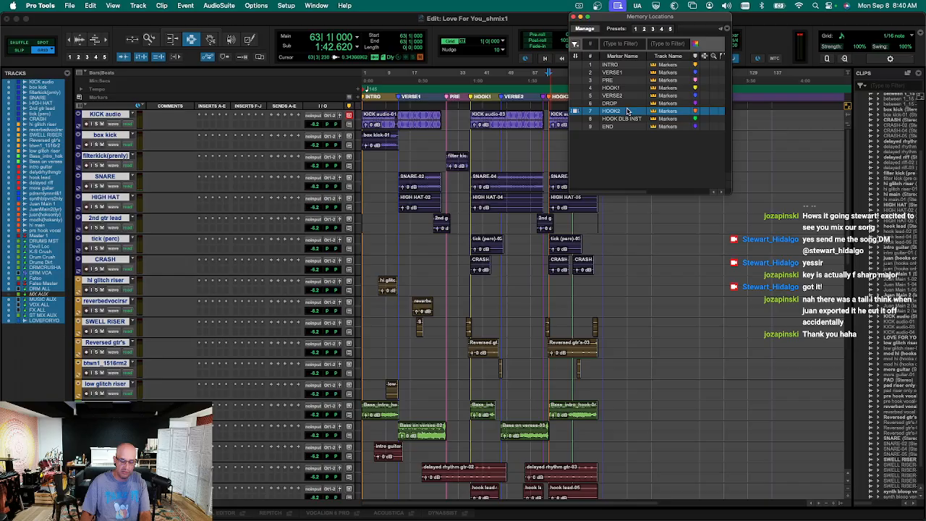
{"action": "key", "text": "super+5"}
{"action": "key", "text": "super+equal"}
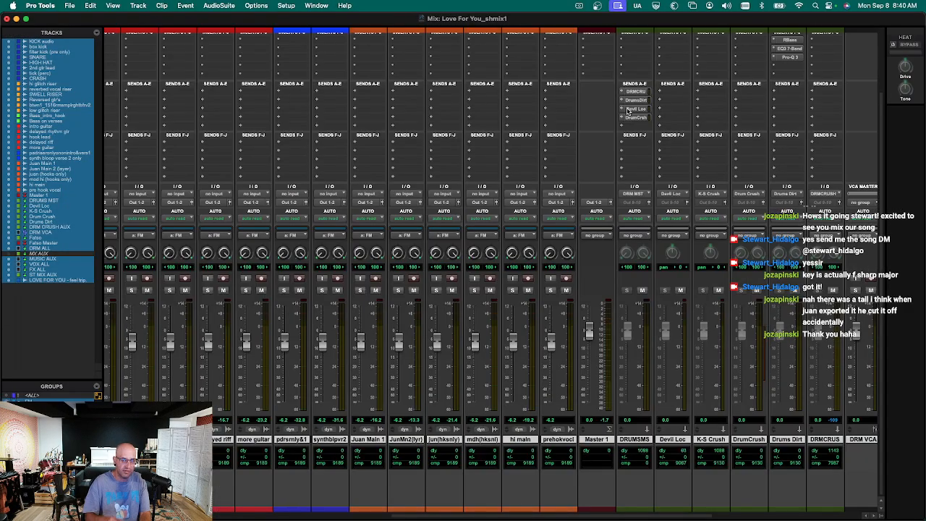
{"action": "key", "text": "space"}
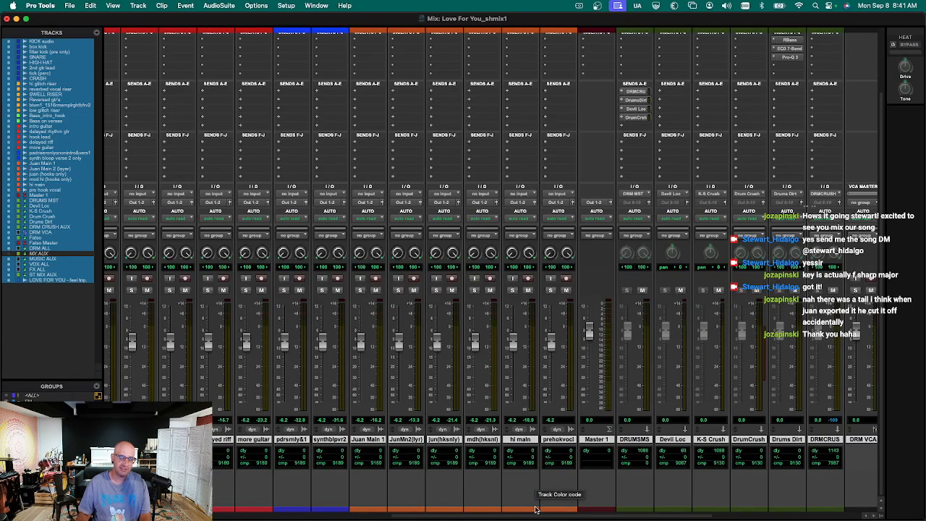
Move the drum bus tracks from DRUMS MST through DRM VCA directly after the CRASH track.
{"action": "left_click", "coordinate": [603, 439], "text": "alt"}
{"action": "left_click_drag", "start_coordinate": [621, 439], "coordinate": [856, 444]}
{"action": "left_click_drag", "start_coordinate": [636, 439], "coordinate": [416, 454]}
Bypass the J37, 33609 C, EQP-1A and Pro-L 2 inserts on the ST MIX AUX track.
{"action": "left_click_drag", "start_coordinate": [427, 518], "coordinate": [923, 514]}
{"action": "left_click_drag", "start_coordinate": [881, 488], "coordinate": [880, 422]}
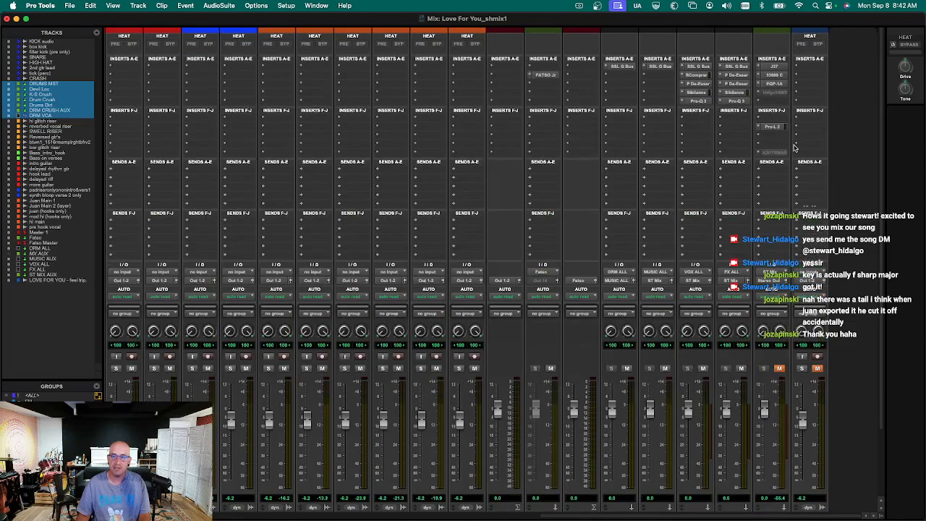
{"action": "left_click", "coordinate": [774, 66]}
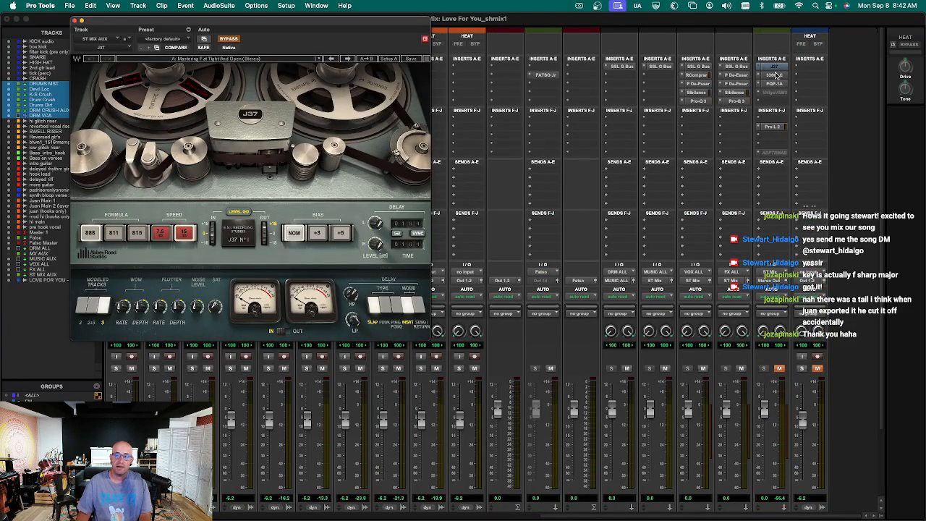
{"action": "left_click", "coordinate": [776, 67]}
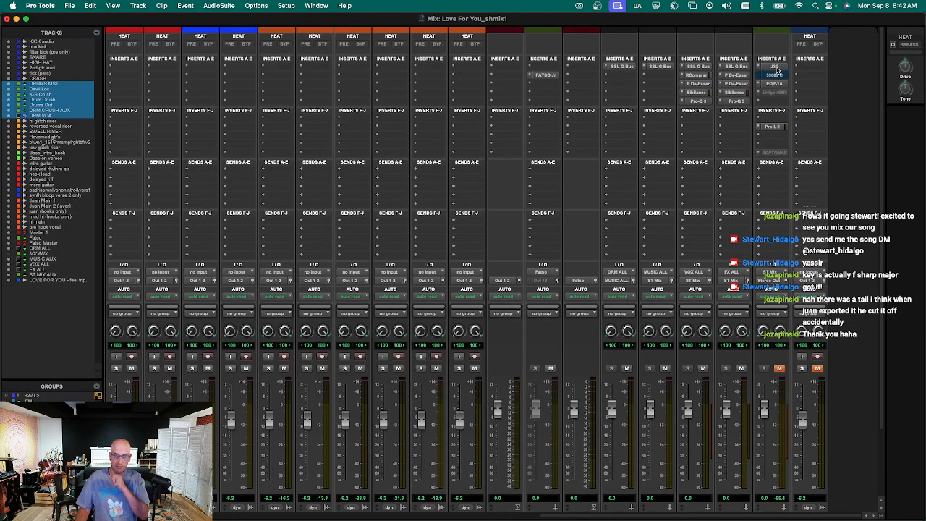
{"action": "left_click", "coordinate": [777, 70], "text": "super"}
{"action": "left_click", "coordinate": [776, 84], "text": "super"}
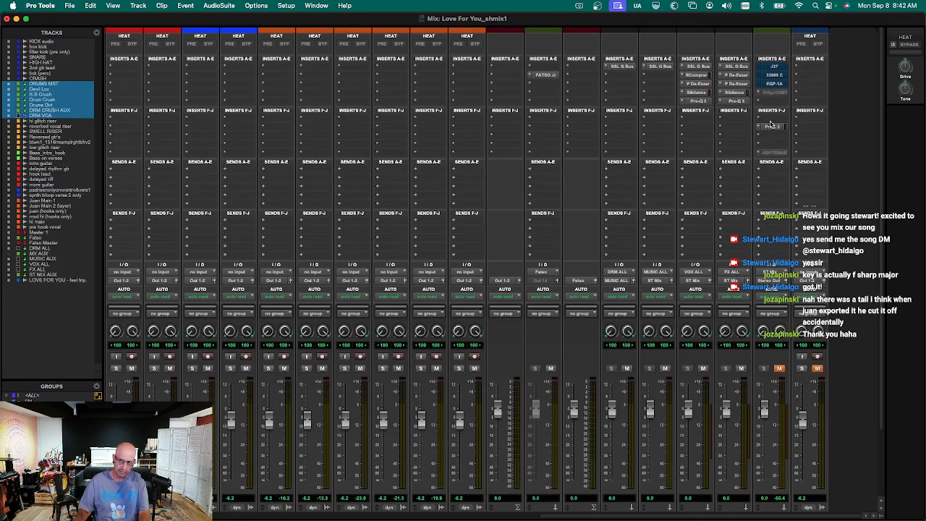
{"action": "left_click", "coordinate": [773, 128], "text": "super"}
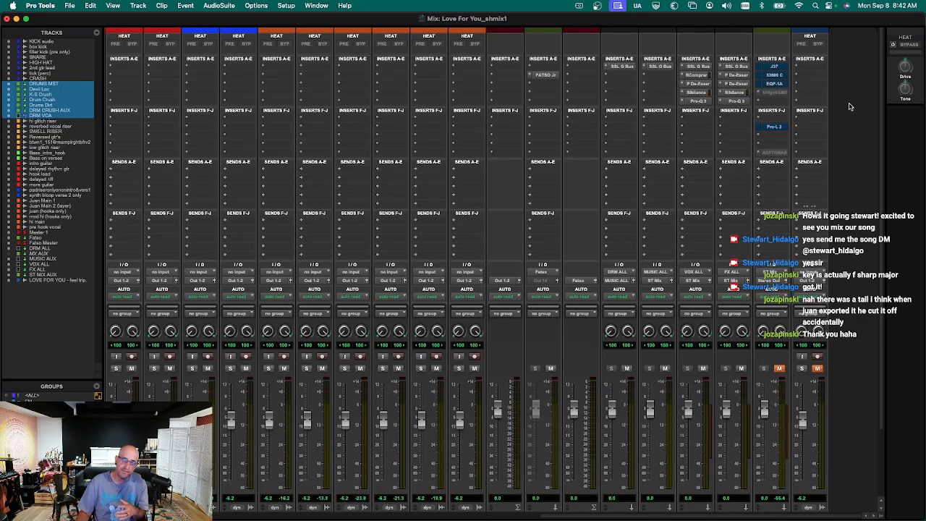
Switch on HEAT for the session and play from bar 50 to check the track and Master 1 meters.
{"action": "left_click", "coordinate": [893, 46]}
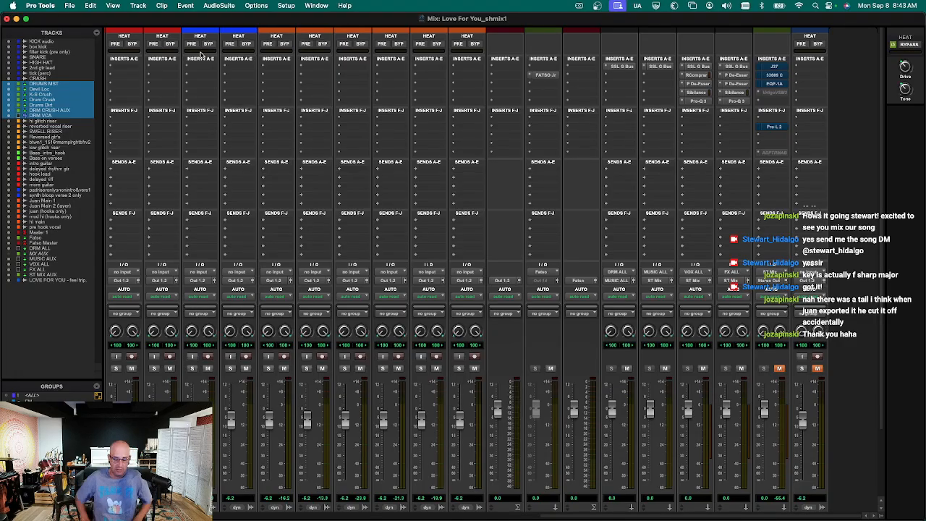
{"action": "key", "text": "super+equal"}
{"action": "left_click", "coordinate": [510, 114]}
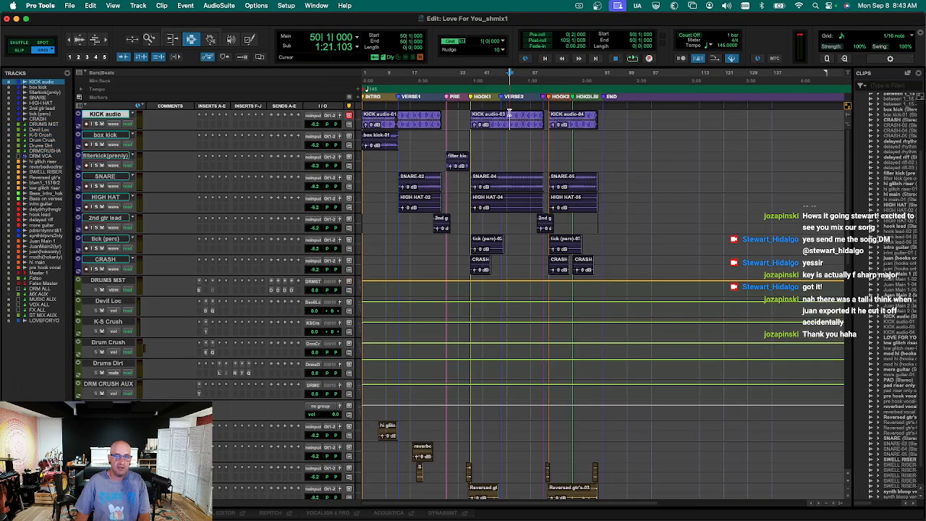
{"action": "key", "text": "super+equal"}
{"action": "key", "text": "super+equal"}
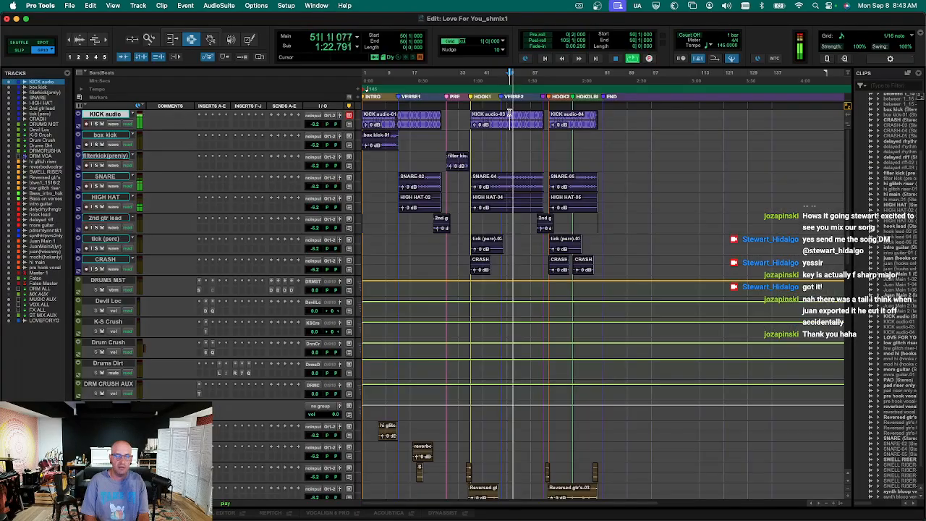
{"action": "key", "text": "super+equal"}
{"action": "left_click_drag", "start_coordinate": [629, 516], "coordinate": [484, 517]}
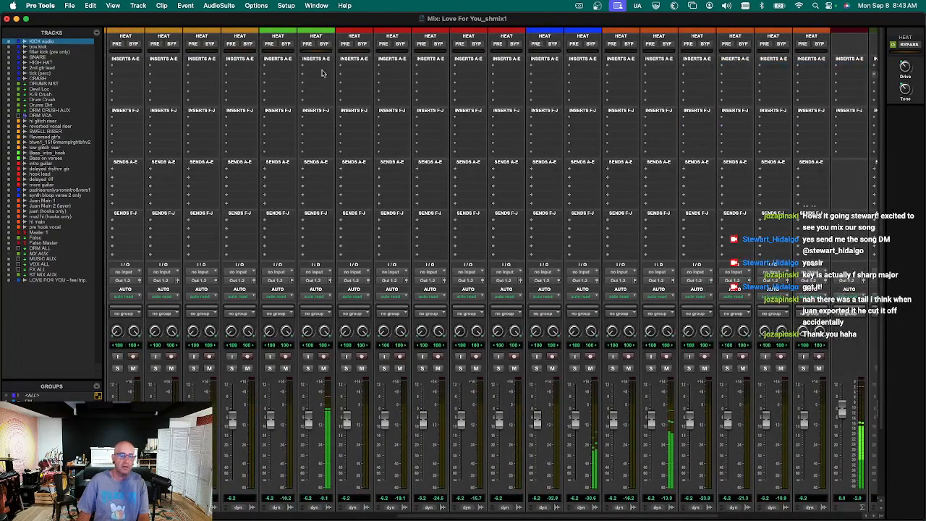
{"action": "scroll", "coordinate": [367, 185], "scroll_direction": "down", "scroll_amount": 3}
{"action": "scroll", "coordinate": [367, 185], "scroll_direction": "up", "scroll_amount": 3}
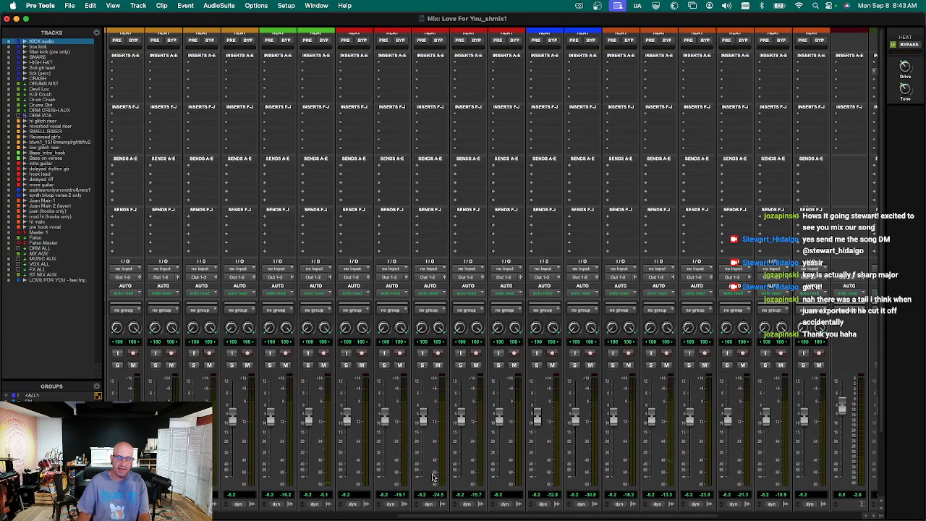
{"action": "left_click_drag", "start_coordinate": [439, 519], "coordinate": [608, 508]}
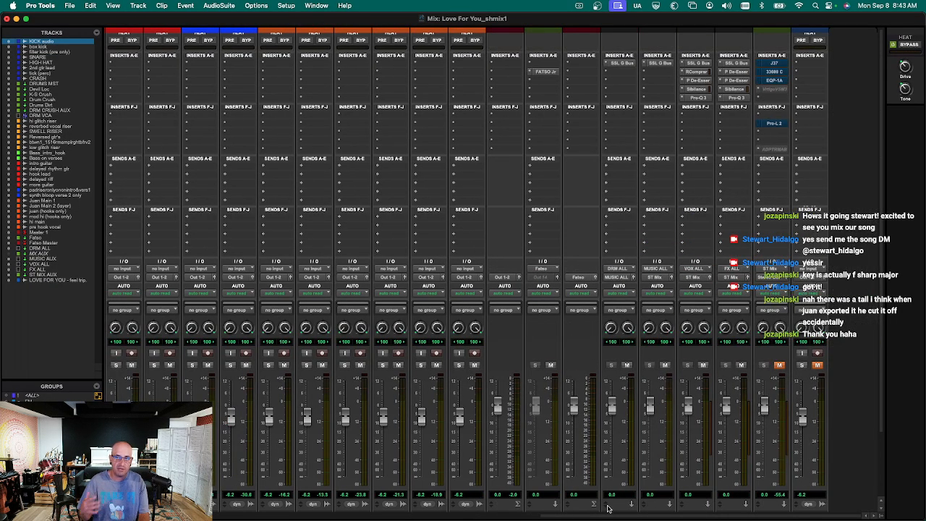
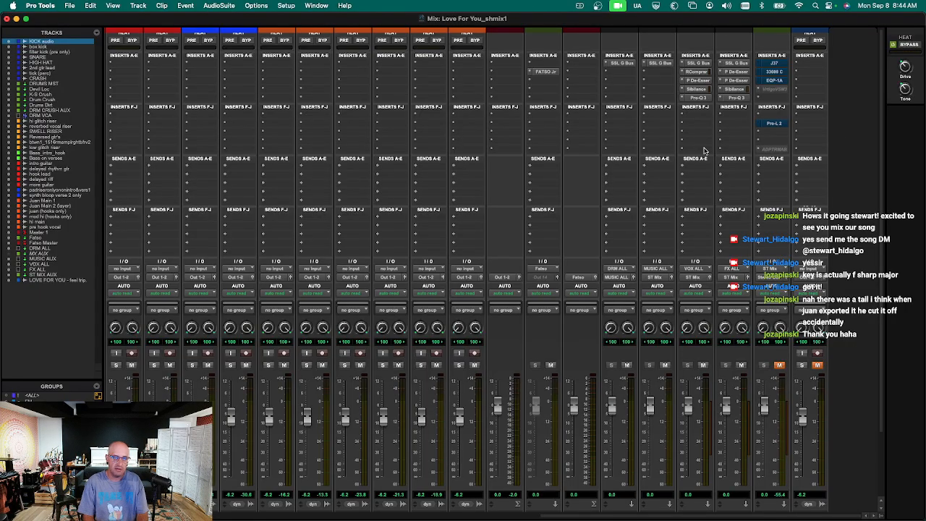
Group the tracks from KICK audio through CRASH as mix/edit group c named DRUMS.
{"action": "key", "text": "super+equal"}
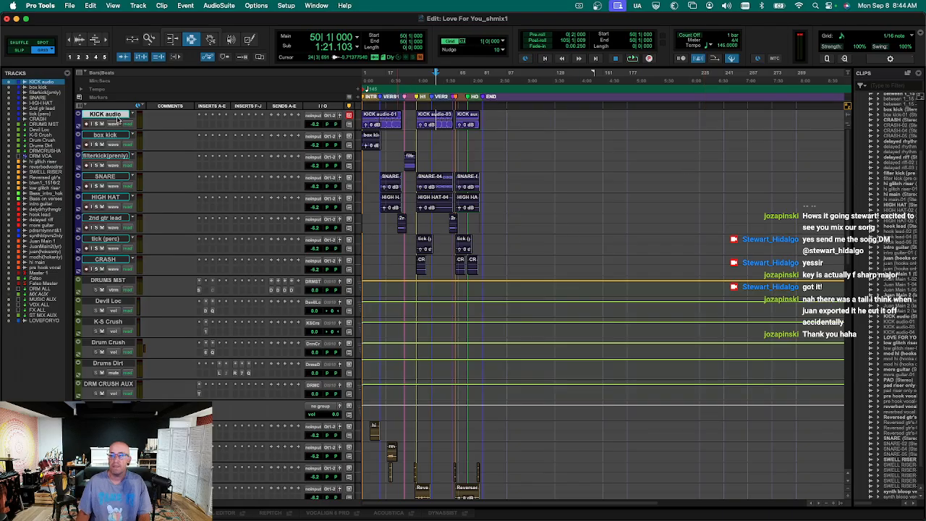
{"action": "left_click", "coordinate": [112, 248], "text": "shift"}
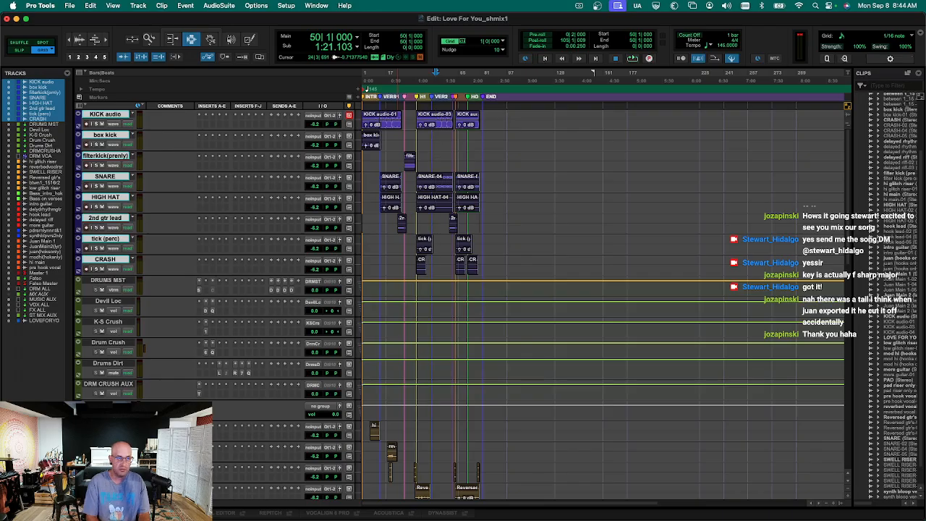
{"action": "key", "text": "super+g"}
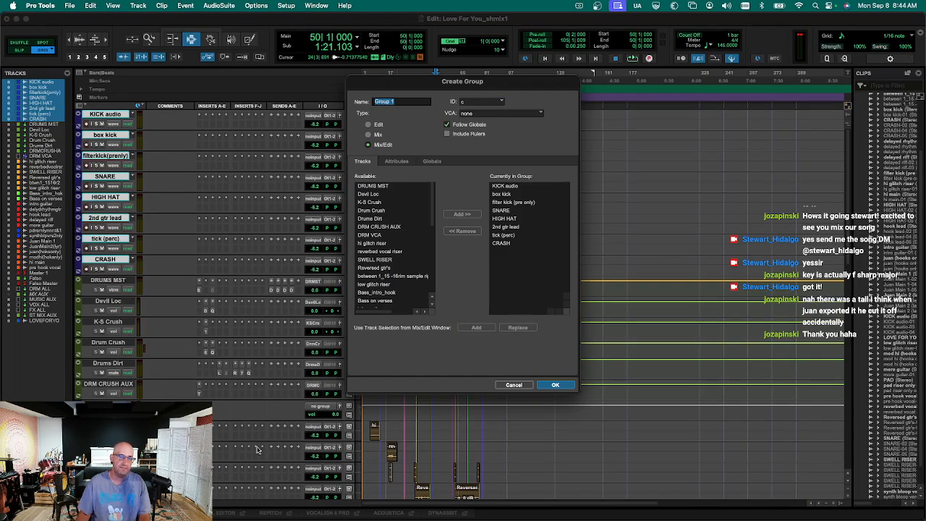
{"action": "type", "text": "DR"}
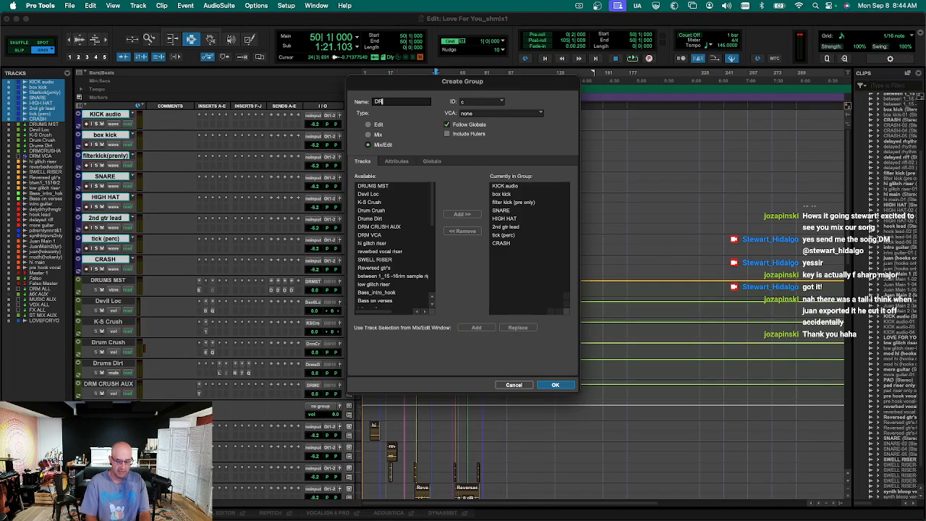
{"action": "key", "text": "Return"}
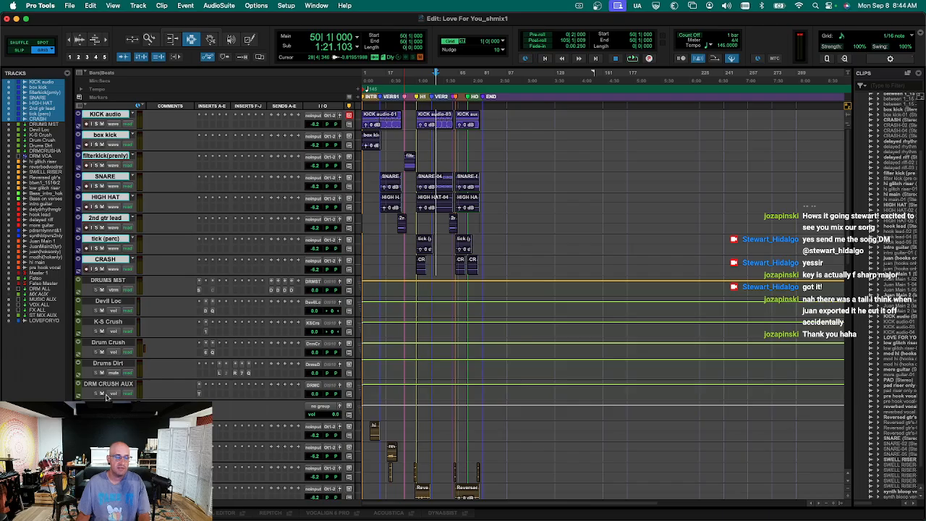
Assign the DRM VCA track to control the DRUMS group.
{"action": "left_click", "coordinate": [108, 402]}
{"action": "left_click", "coordinate": [322, 410]}
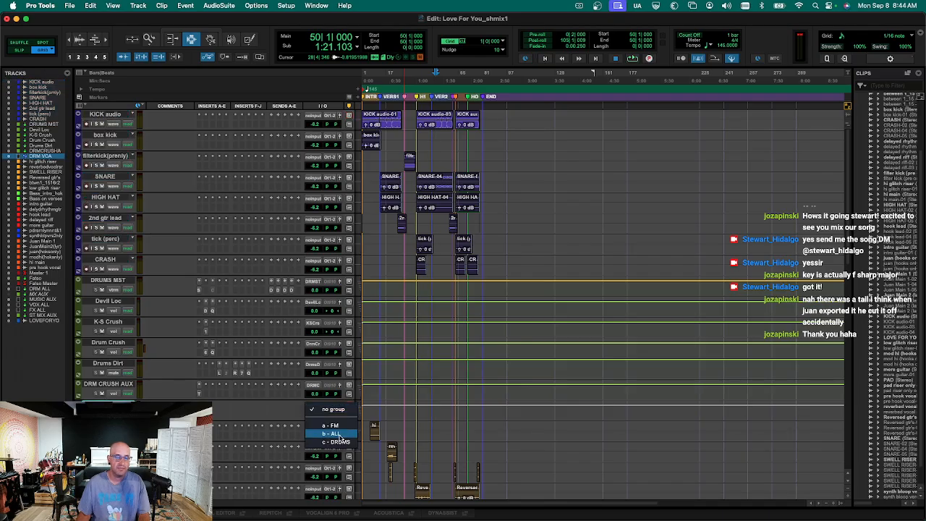
{"action": "left_click", "coordinate": [335, 441]}
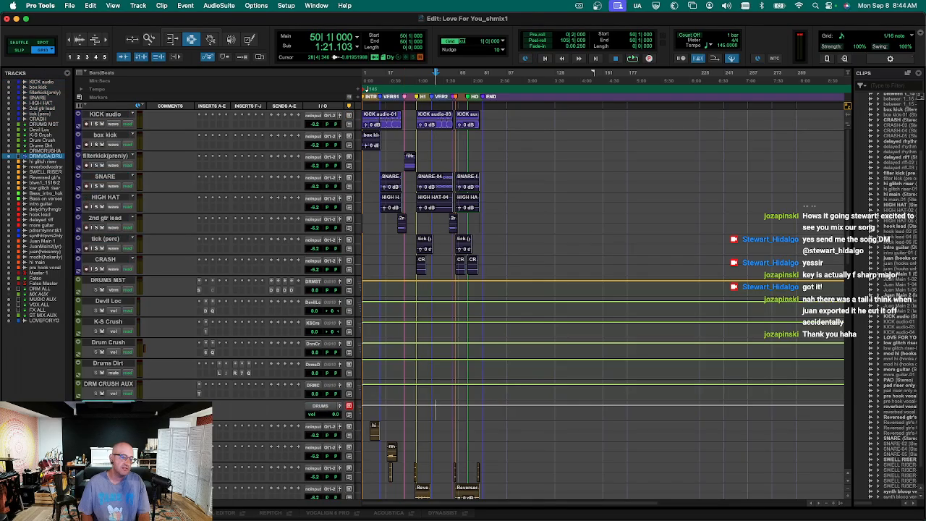
Enlarge the DRM VCA track height and fit the song sections from INTRO to END in the Edit timeline.
{"action": "key", "text": "ctrl+Up"}
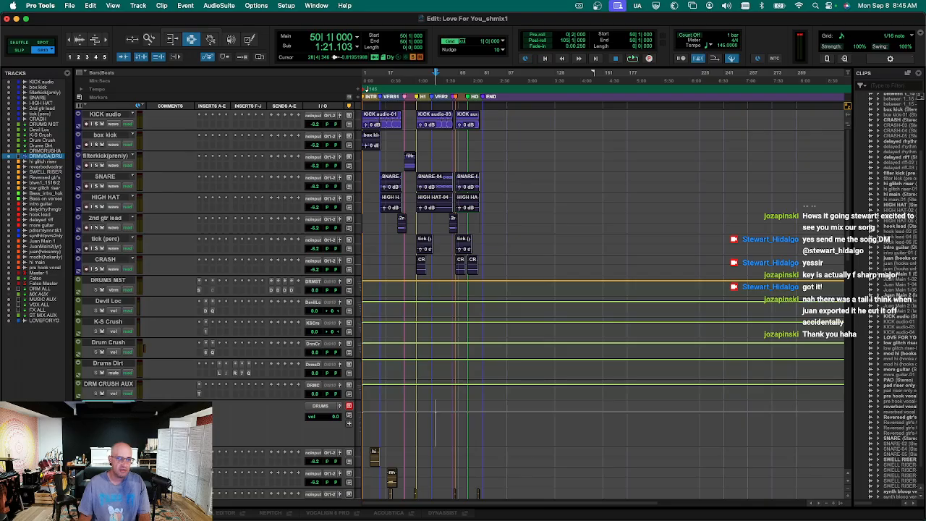
{"action": "key", "text": "t"}
{"action": "key", "text": "t"}
{"action": "key", "text": "r"}
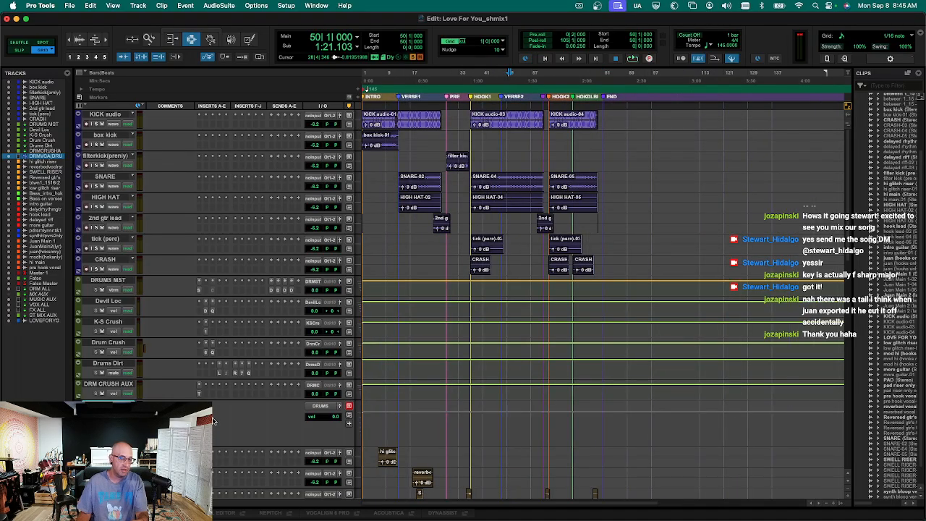
Route the outputs of the tracks from DRUMS MST through DRM CRUSH AUX to the DRM ALL stereo bus.
{"action": "key", "text": "space"}
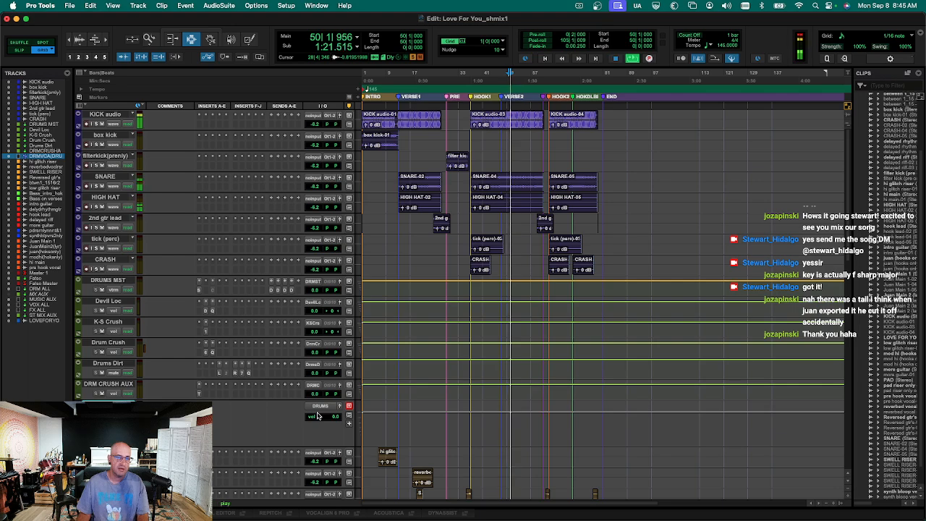
{"action": "key", "text": "space"}
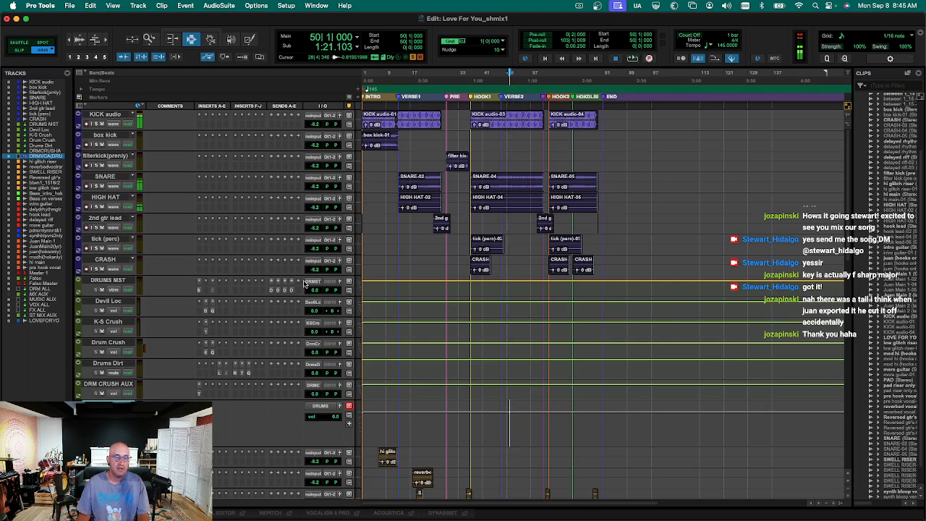
{"action": "left_click", "coordinate": [125, 283]}
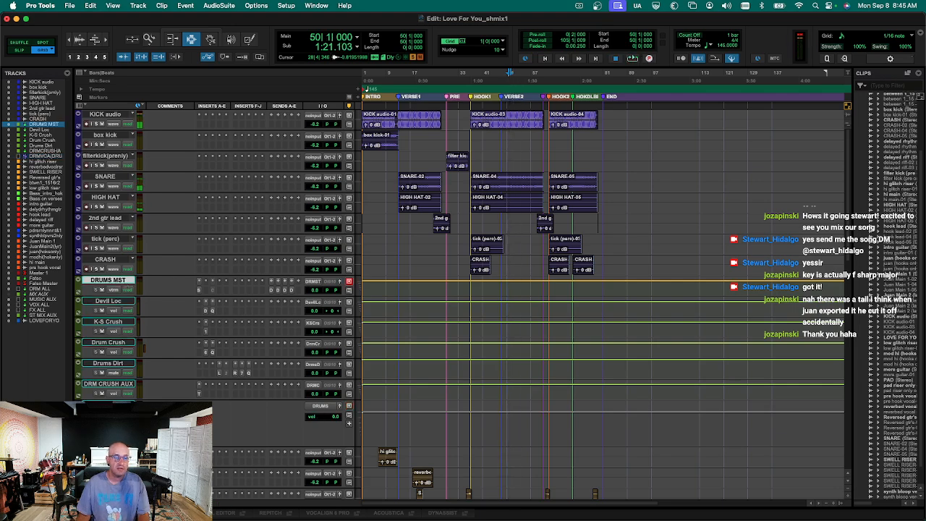
{"action": "left_click", "coordinate": [108, 382], "text": "shift"}
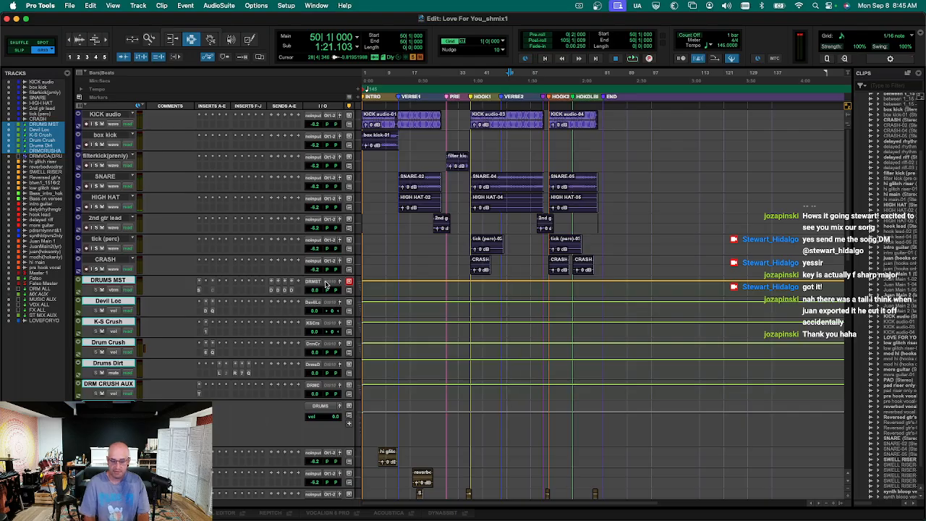
{"action": "key", "text": "super+equal"}
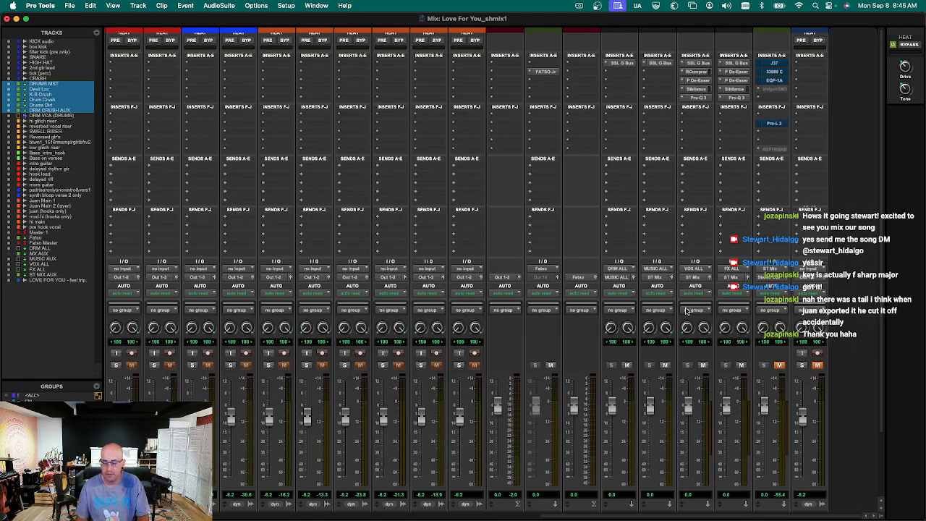
{"action": "key", "text": "super+equal"}
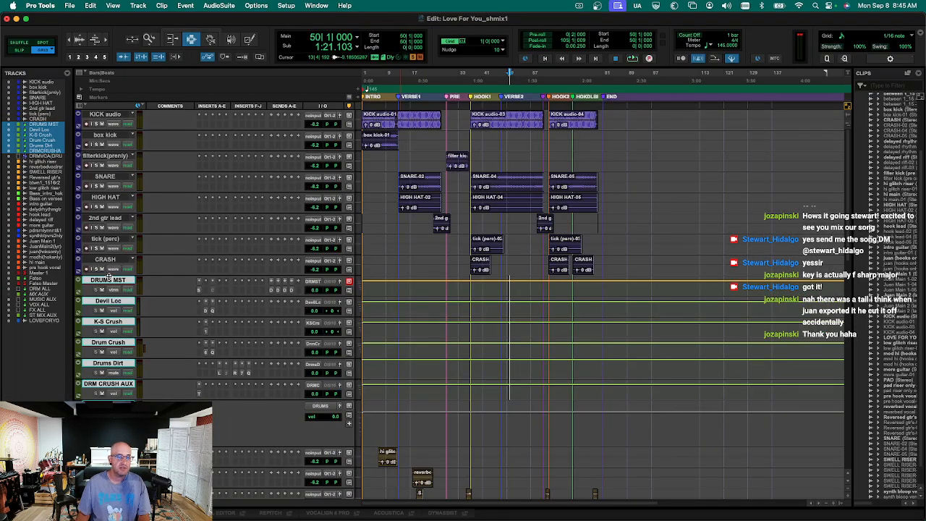
{"action": "left_click", "coordinate": [324, 284]}
{"action": "mouse_move", "coordinate": [411, 294]}
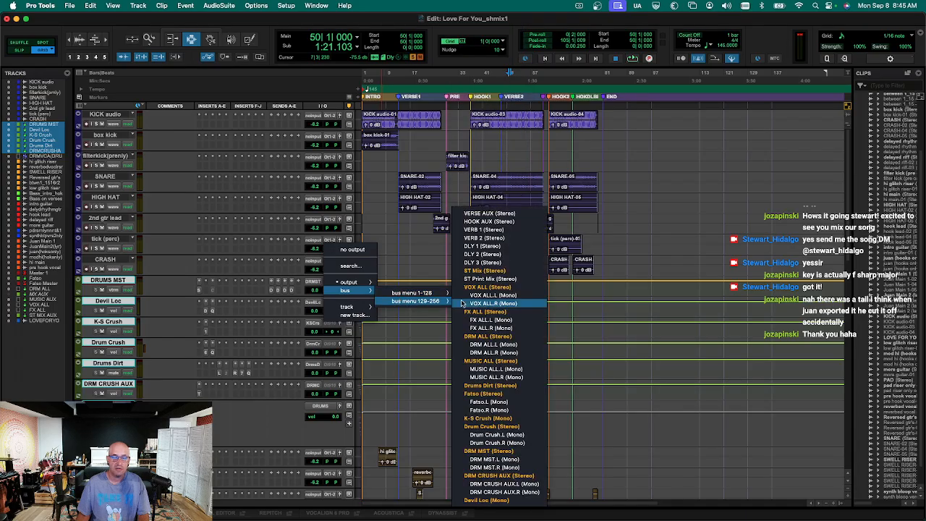
{"action": "left_click", "coordinate": [486, 336]}
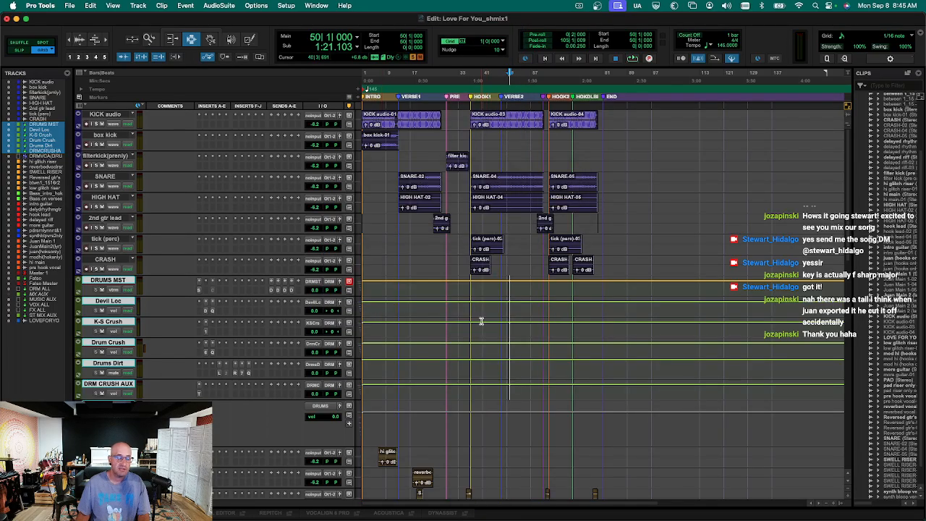
Route the outputs of the tracks from KICK audio through CRASH to the DRM MST stereo bus and play to check the meters.
{"action": "left_click", "coordinate": [103, 262], "text": "alt"}
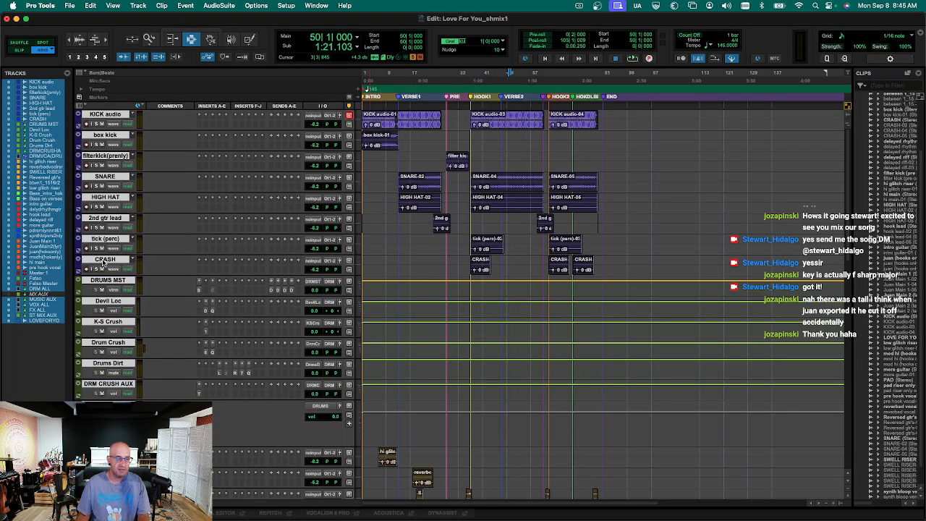
{"action": "left_click", "coordinate": [103, 262]}
{"action": "left_click", "coordinate": [101, 116], "text": "shift"}
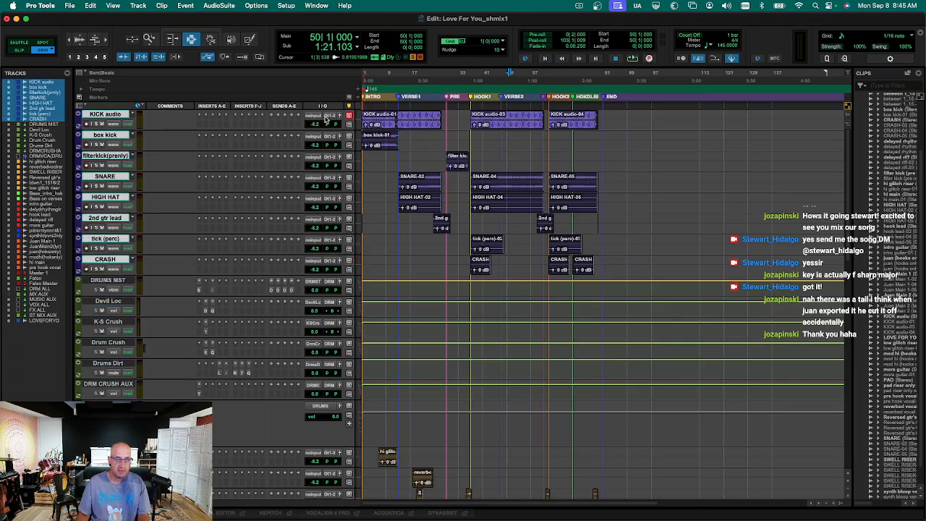
{"action": "left_click_drag", "start_coordinate": [105, 296], "coordinate": [105, 319]}
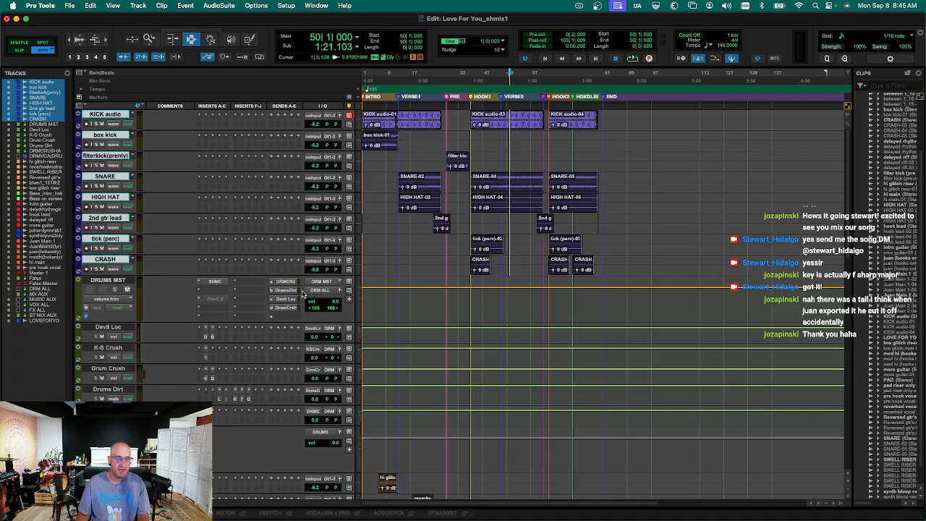
{"action": "left_click", "coordinate": [330, 260]}
{"action": "mouse_move", "coordinate": [360, 270]}
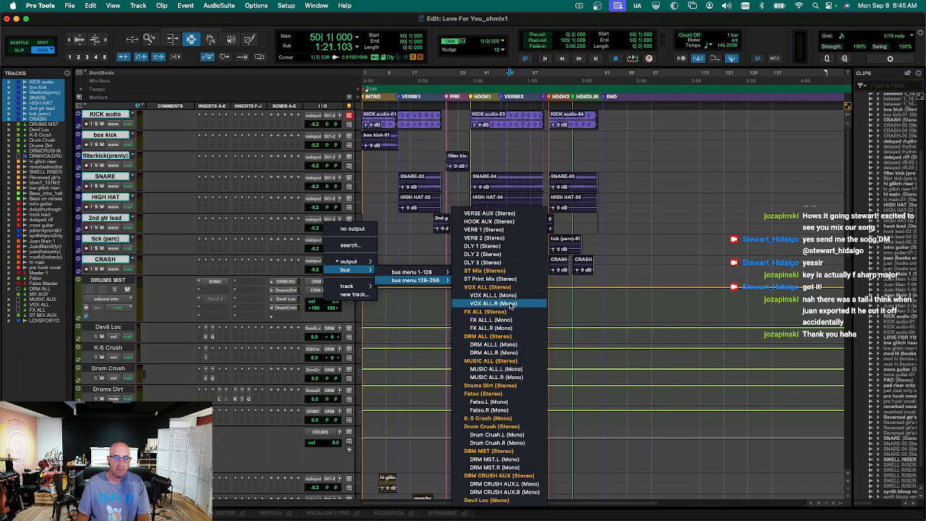
{"action": "left_click", "coordinate": [514, 451]}
{"action": "key", "text": "space"}
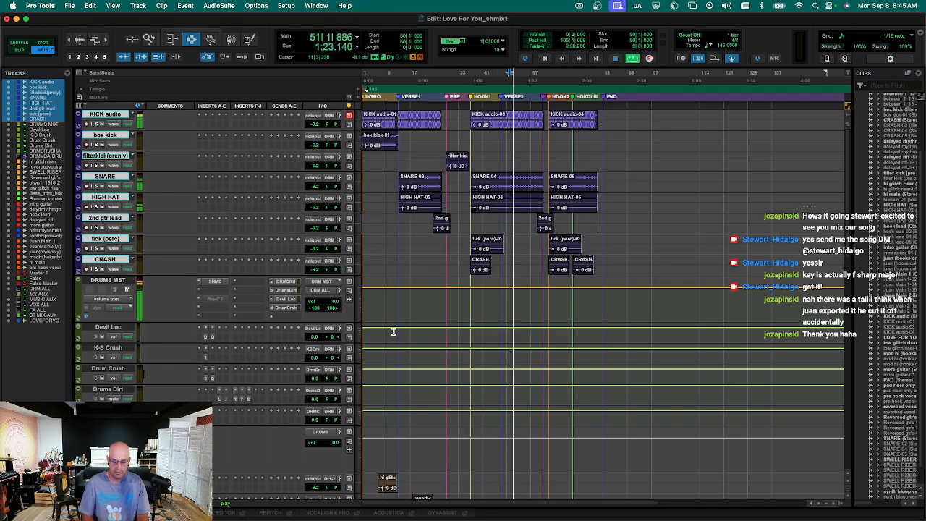
Move the Master 1 channel between FX ALL and ST MIX AUX in the Mix window.
{"action": "key", "text": "super+equal"}
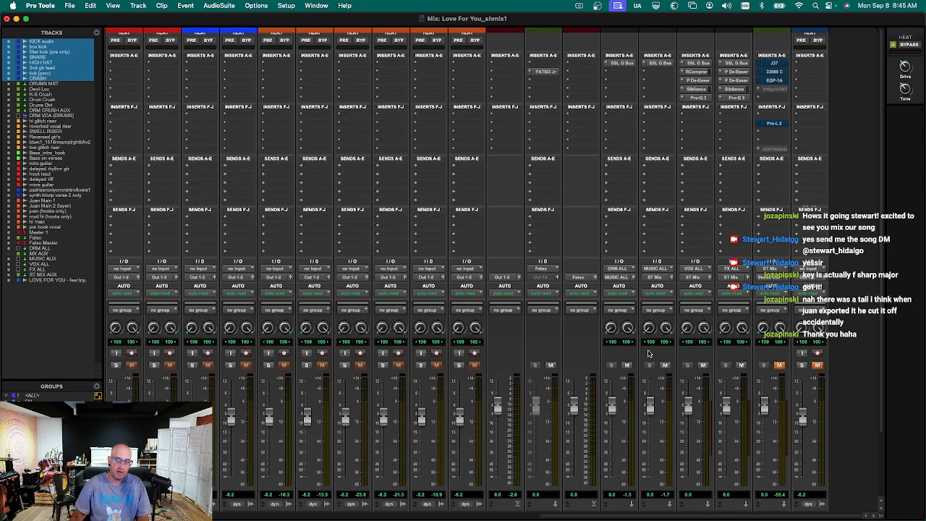
{"action": "scroll", "coordinate": [670, 407], "scroll_direction": "down", "scroll_amount": 3}
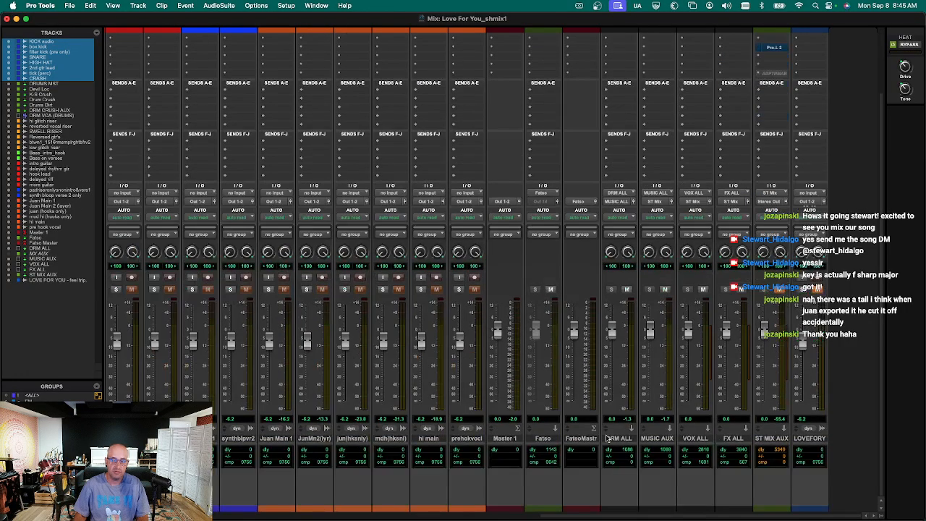
{"action": "left_click_drag", "start_coordinate": [505, 440], "coordinate": [756, 455]}
{"action": "scroll", "coordinate": [739, 448], "scroll_direction": "up", "scroll_amount": 3}
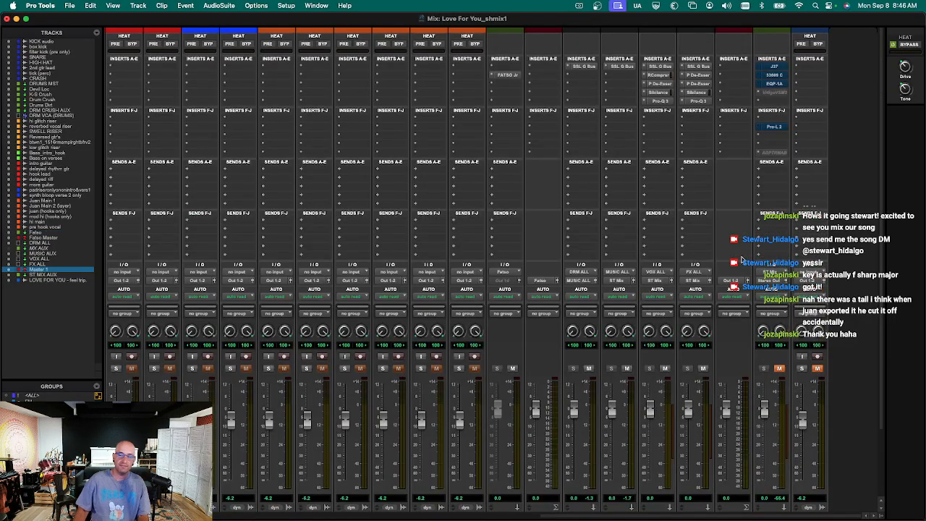
{"action": "scroll", "coordinate": [729, 371], "scroll_direction": "down", "scroll_amount": 3}
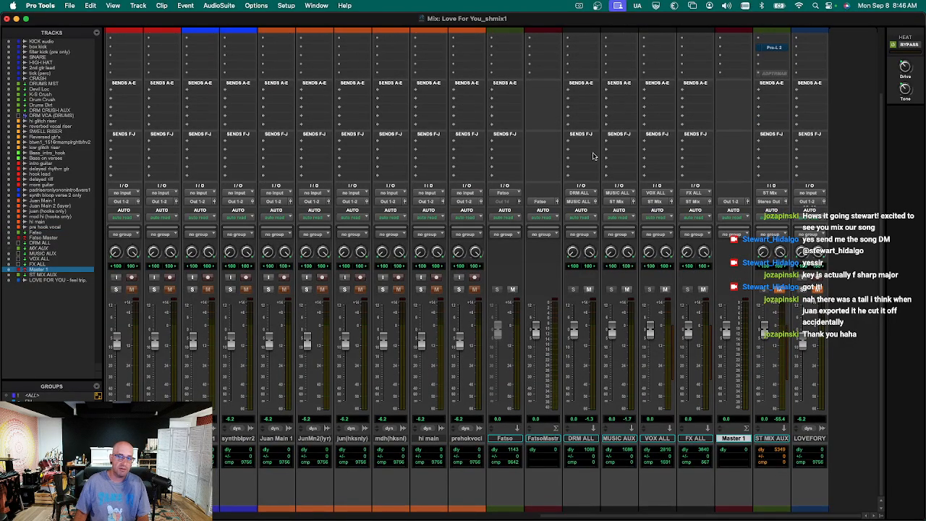
{"action": "scroll", "coordinate": [595, 152], "scroll_direction": "up", "scroll_amount": 3}
View the SSL bus compressor on DRM ALL, then unmute ST MIX AUX and play the song.
{"action": "left_click", "coordinate": [583, 67]}
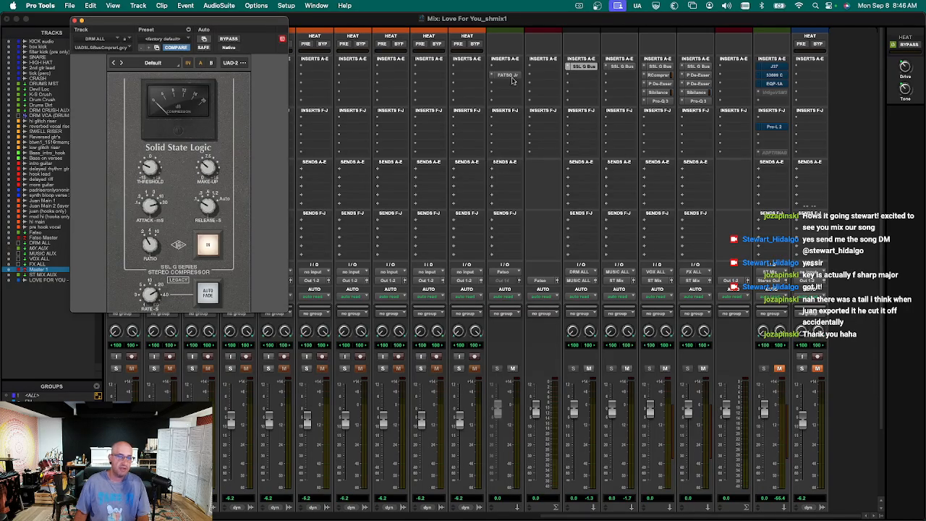
{"action": "scroll", "coordinate": [614, 315], "scroll_direction": "down", "scroll_amount": 3}
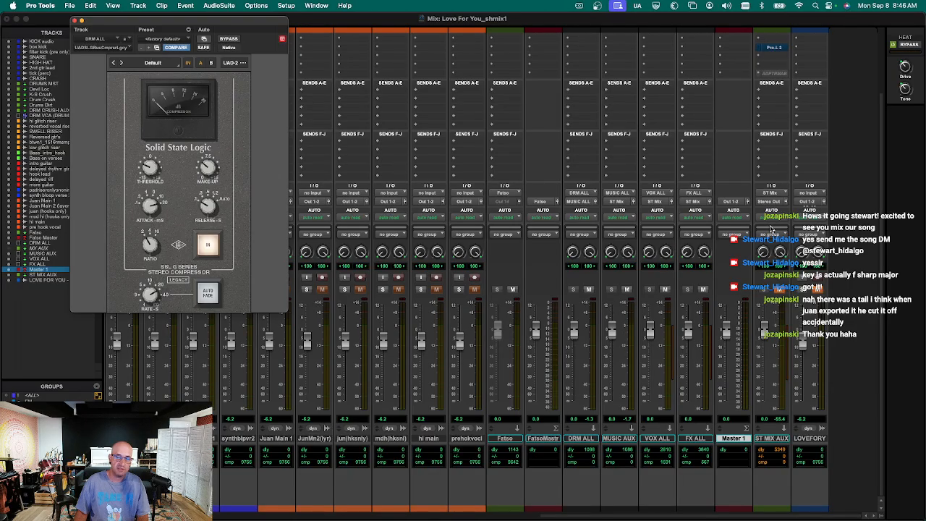
{"action": "left_click", "coordinate": [785, 444]}
{"action": "scroll", "coordinate": [772, 399], "scroll_direction": "up", "scroll_amount": 3}
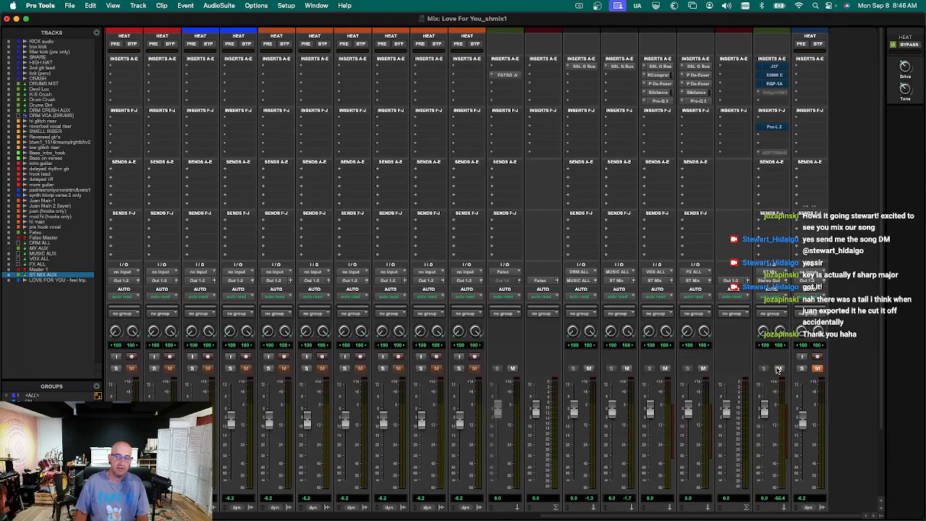
{"action": "key", "text": "space"}
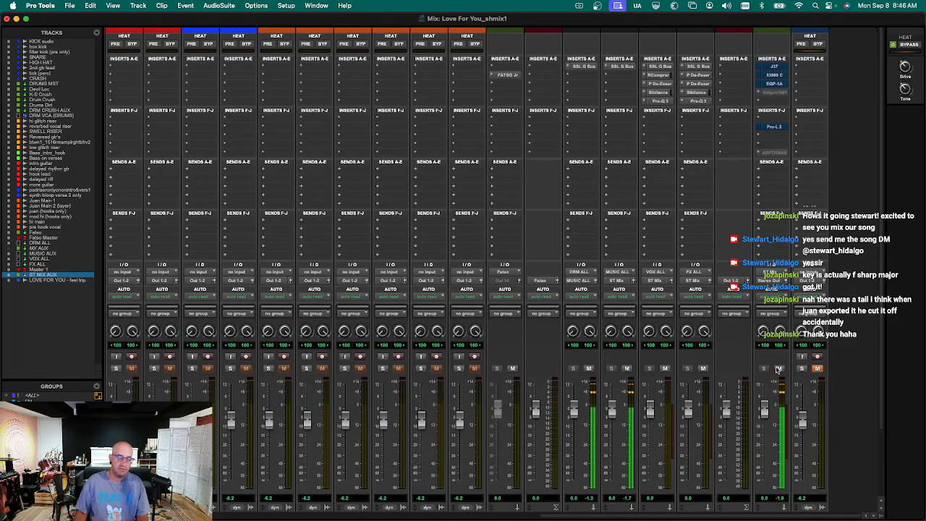
Switch the optical section out on the Shadow Hills Mastering Compressor of the DRUMS MST track during playback.
{"action": "key", "text": "super+equal"}
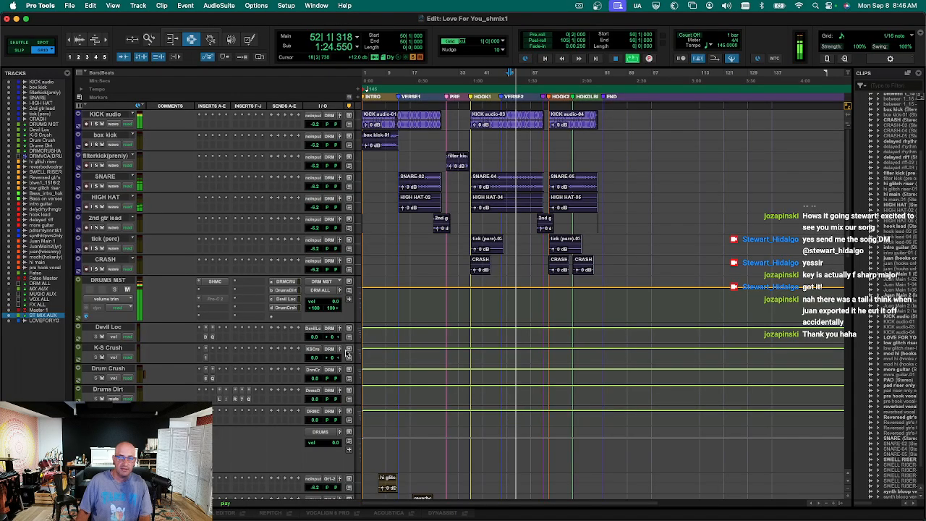
{"action": "left_click", "coordinate": [214, 281]}
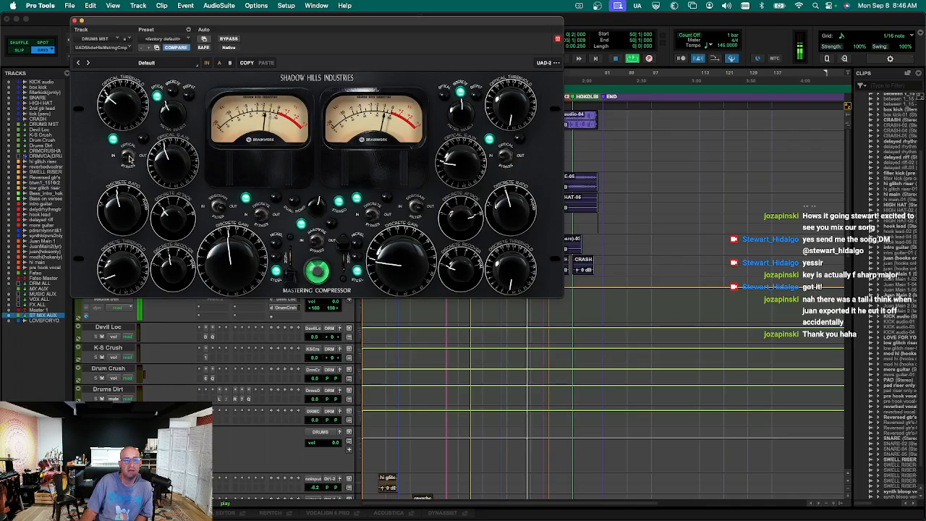
{"action": "left_click", "coordinate": [133, 155]}
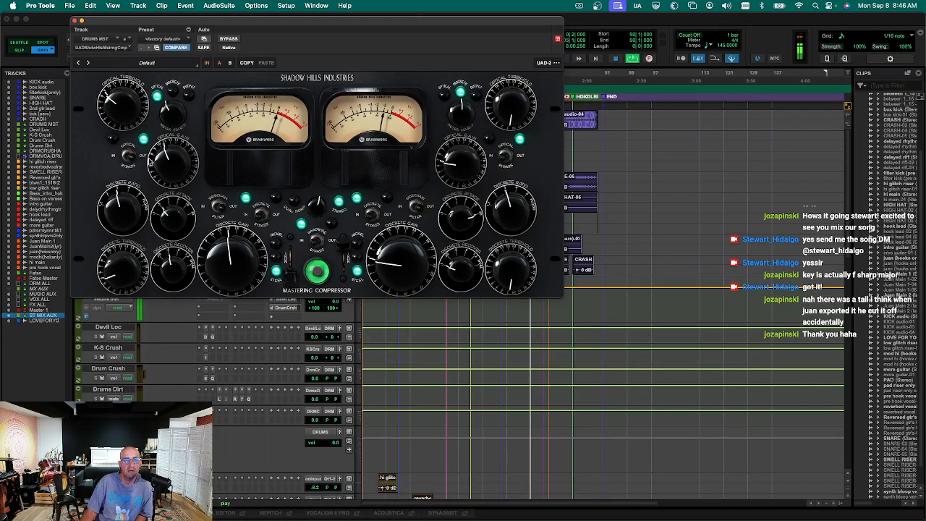
{"action": "left_click_drag", "start_coordinate": [290, 275], "coordinate": [304, 344]}
{"action": "key", "text": "super+w"}
Stop playback and move the 2nd gtr lead track from the drums to between hook lead and delayed riff.
{"action": "scroll", "coordinate": [402, 372], "scroll_direction": "down", "scroll_amount": 5}
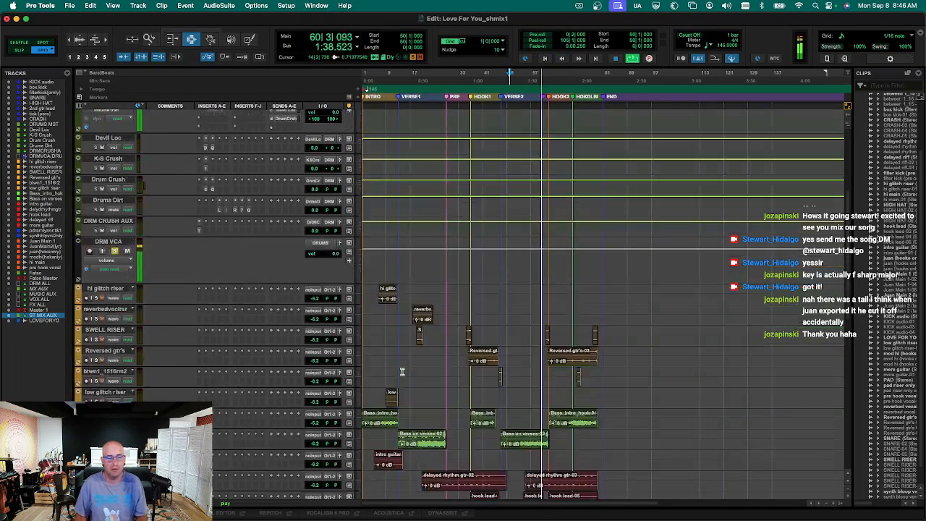
{"action": "scroll", "coordinate": [402, 372], "scroll_direction": "up", "scroll_amount": 4}
{"action": "key", "text": "super+bracketright"}
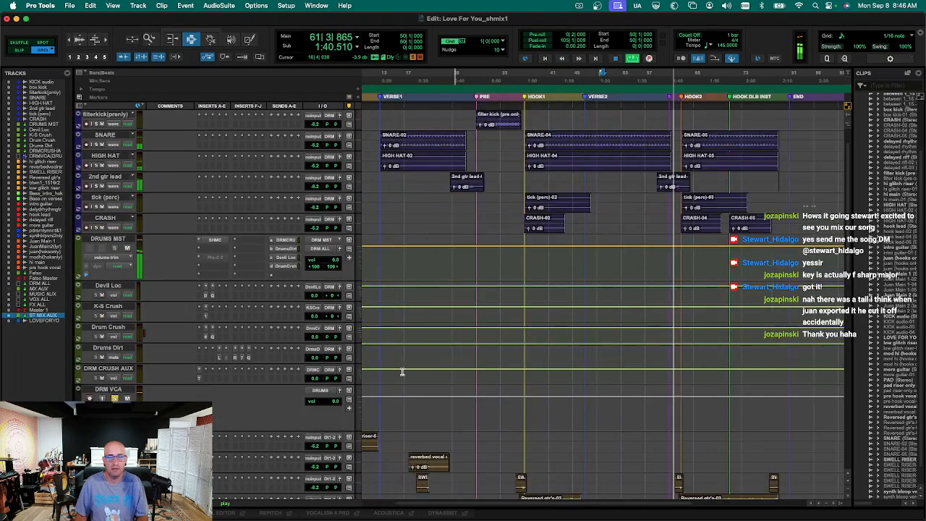
{"action": "key", "text": "space"}
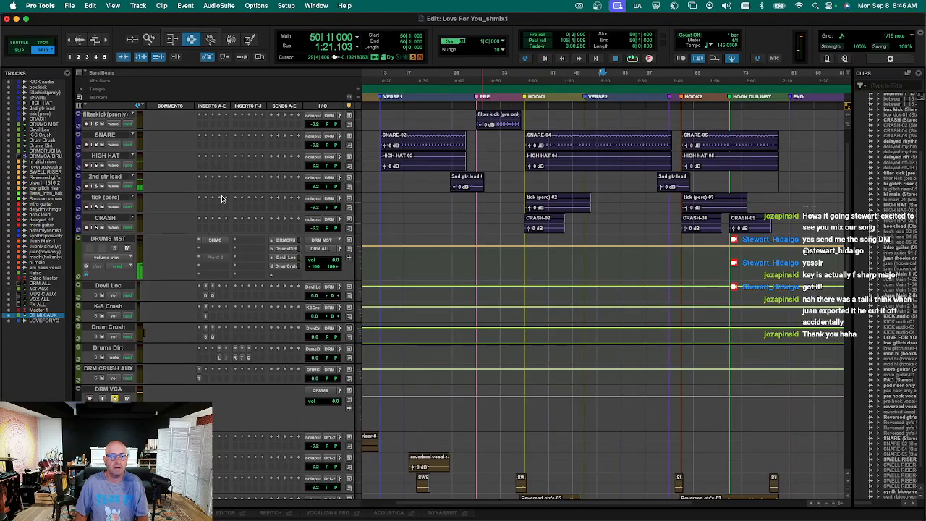
{"action": "double_click", "coordinate": [120, 178]}
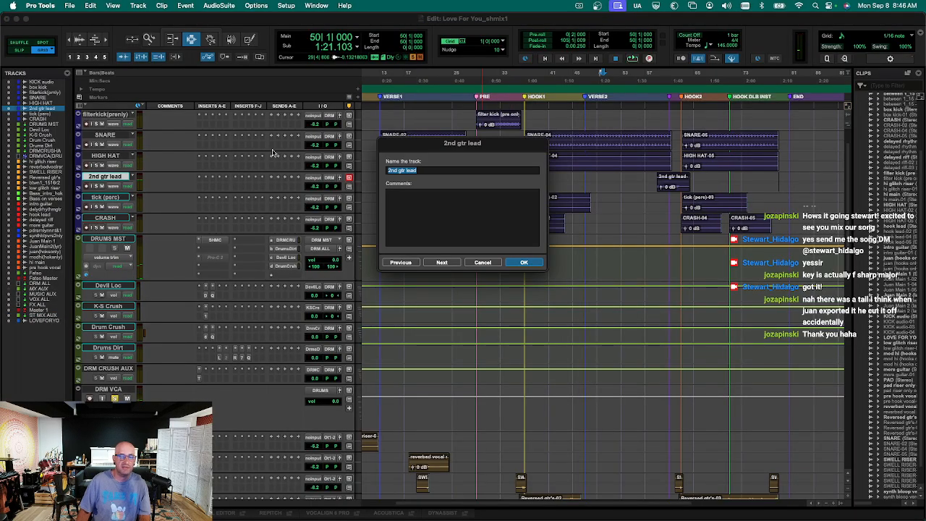
{"action": "key", "text": "Return"}
{"action": "left_click_drag", "start_coordinate": [111, 179], "coordinate": [231, 160]}
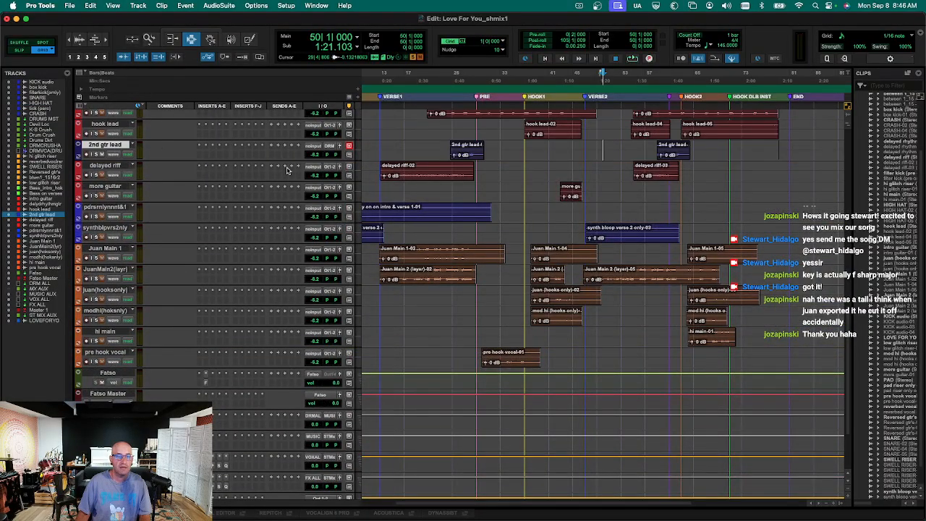
Set the 2nd gtr lead output to Out 1-2 and color it red together with the hook lead track.
{"action": "left_click", "coordinate": [332, 144]}
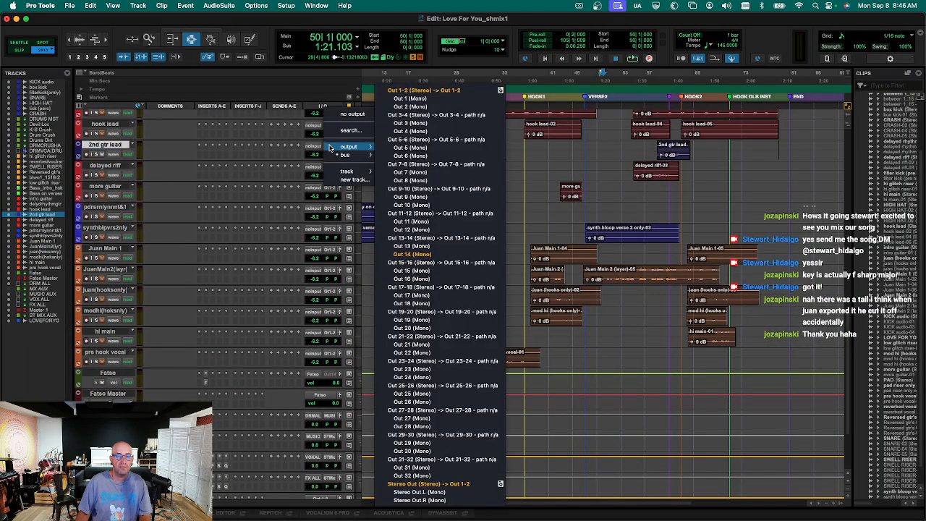
{"action": "left_click", "coordinate": [434, 91]}
{"action": "left_click", "coordinate": [109, 124], "text": "shift"}
{"action": "key", "text": "alt+super+c"}
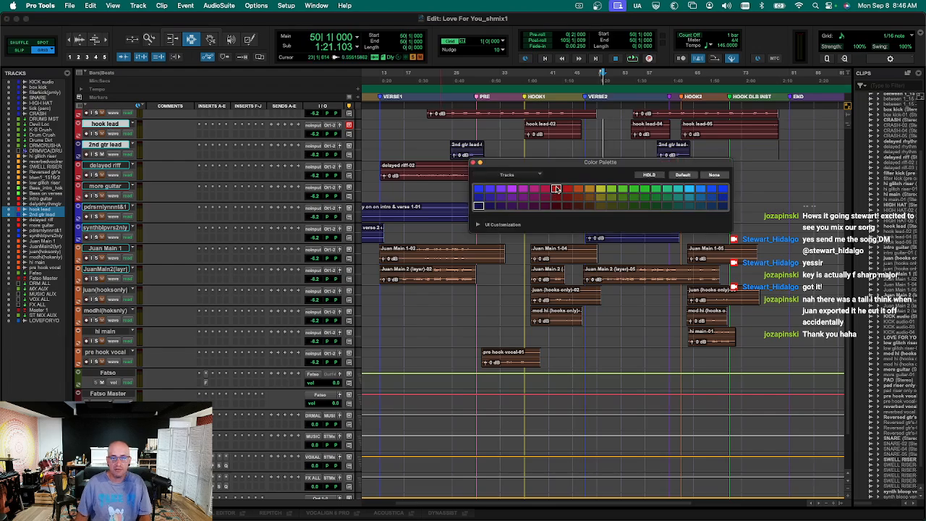
{"action": "key", "text": "alt+super+c"}
Start playback and bring up the Shadow Hills Mastering Compressor of the DRUMS MST track in the mixer.
{"action": "scroll", "coordinate": [606, 212], "scroll_direction": "up", "scroll_amount": 15}
{"action": "key", "text": "space"}
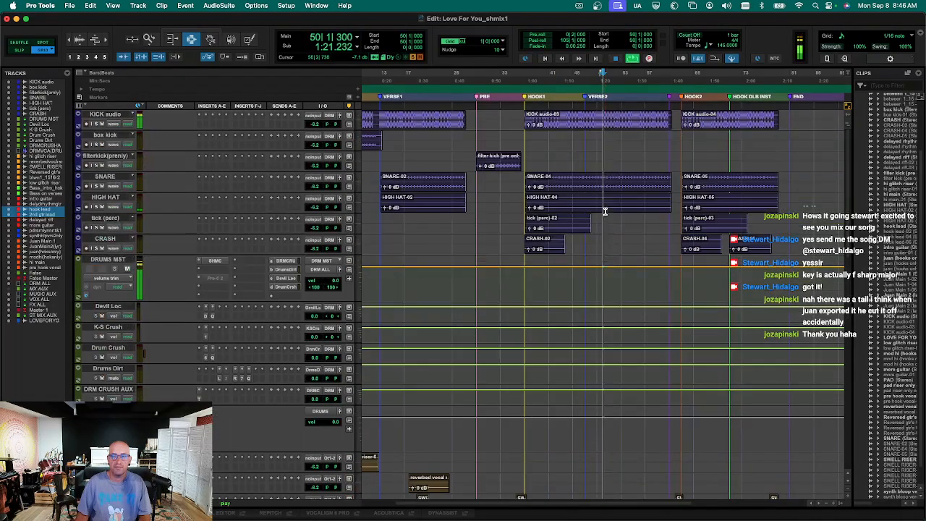
{"action": "key", "text": "super+equal"}
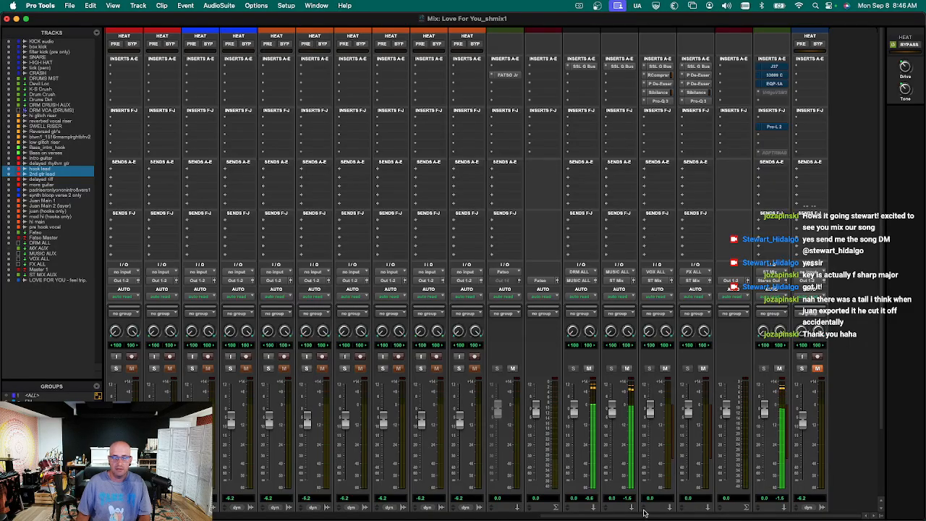
{"action": "left_click_drag", "start_coordinate": [640, 517], "coordinate": [444, 517]}
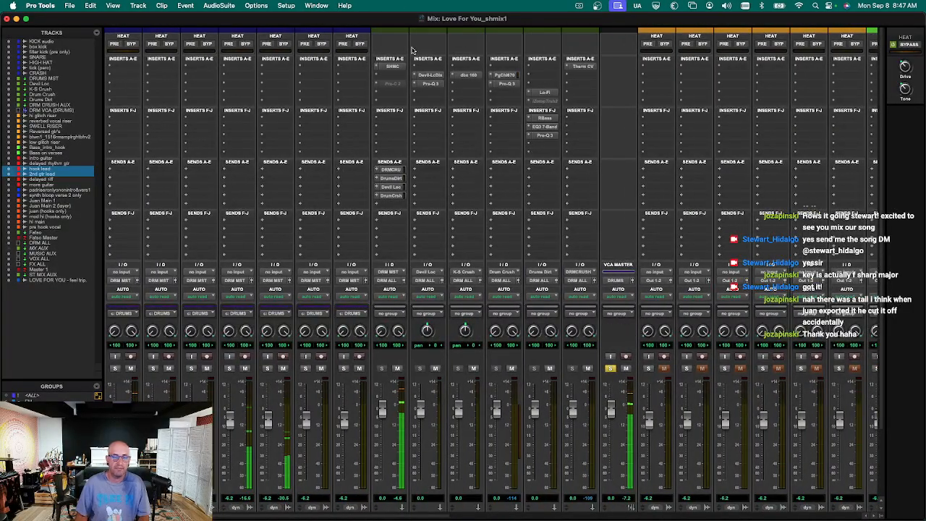
{"action": "left_click", "coordinate": [395, 66]}
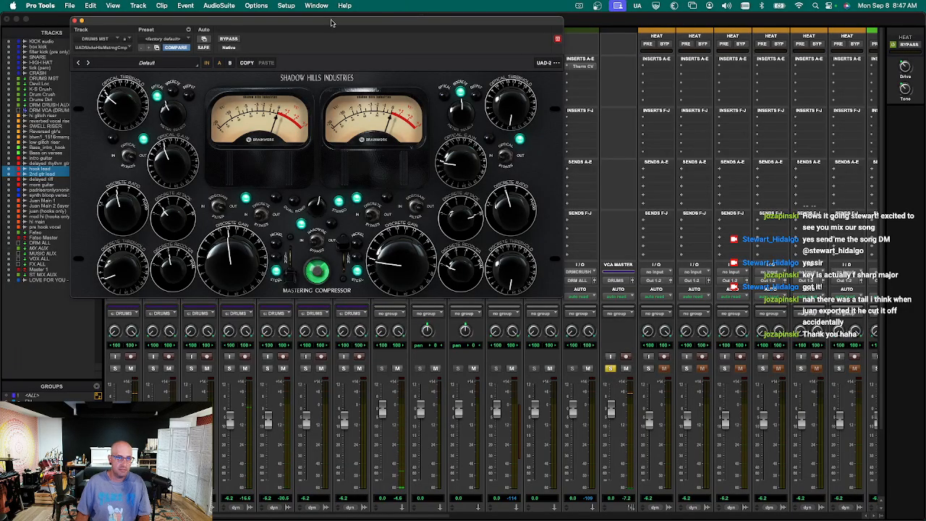
{"action": "left_click_drag", "start_coordinate": [331, 23], "coordinate": [474, 19]}
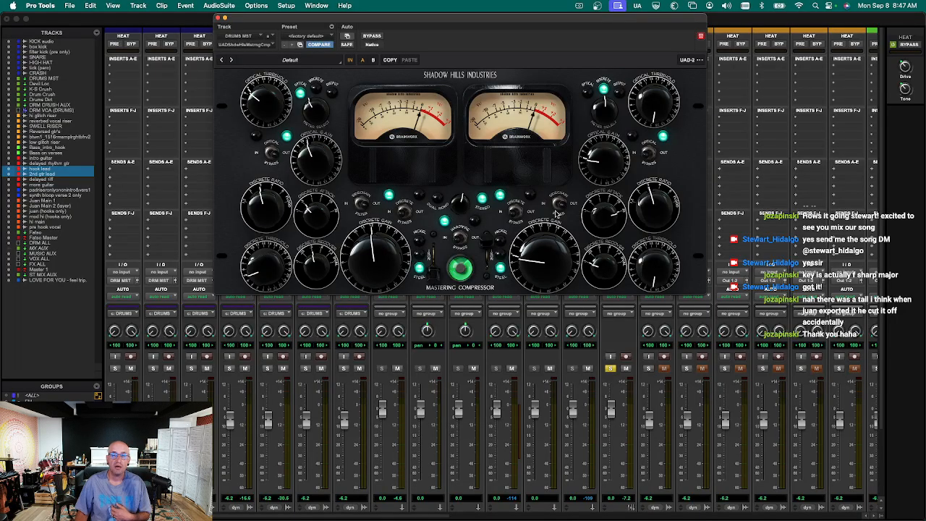
Compare the drums with the Shadow Hills compressor bypassed and active during playback, then close the plug-in.
{"action": "key", "text": "space"}
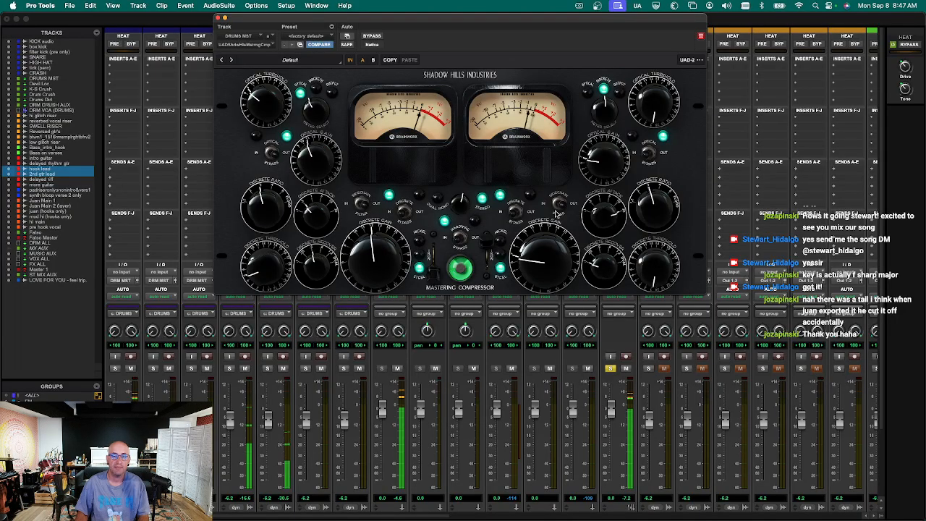
{"action": "left_click", "coordinate": [371, 37]}
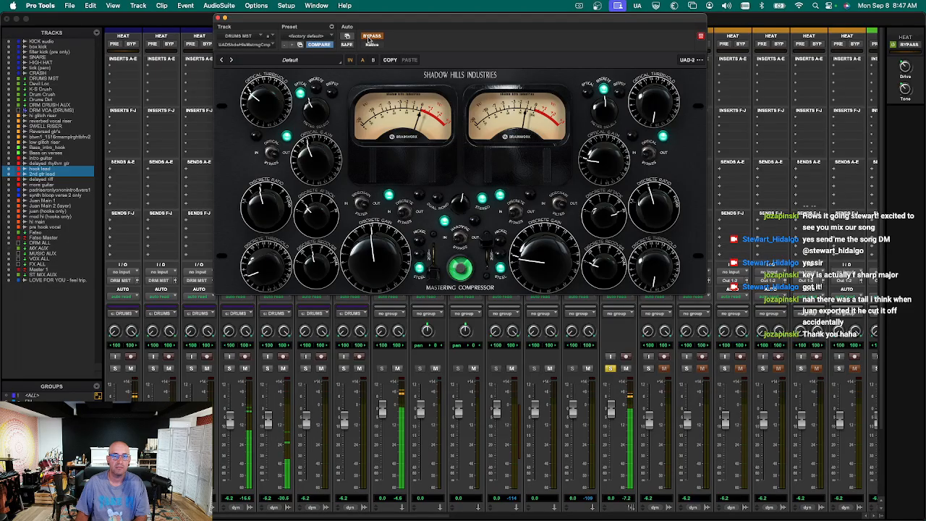
{"action": "left_click", "coordinate": [370, 37]}
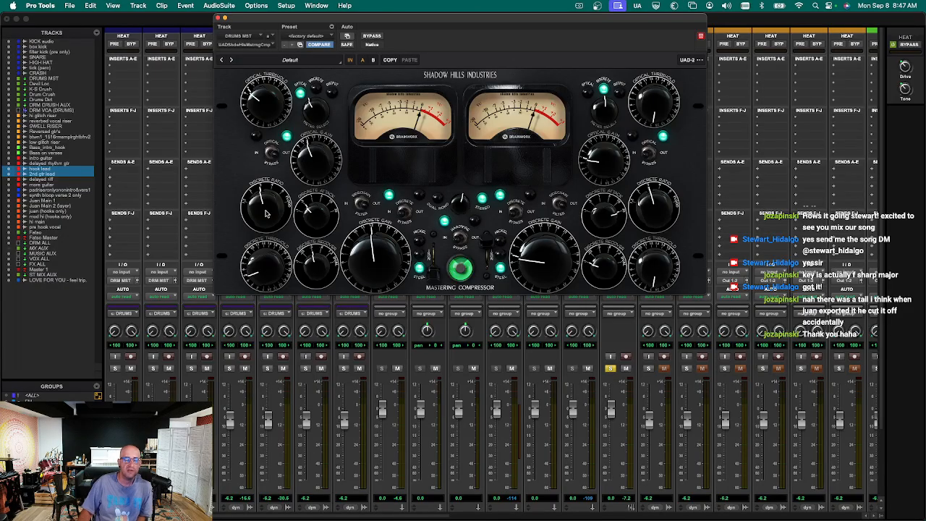
{"action": "left_click_drag", "start_coordinate": [267, 214], "coordinate": [270, 203]}
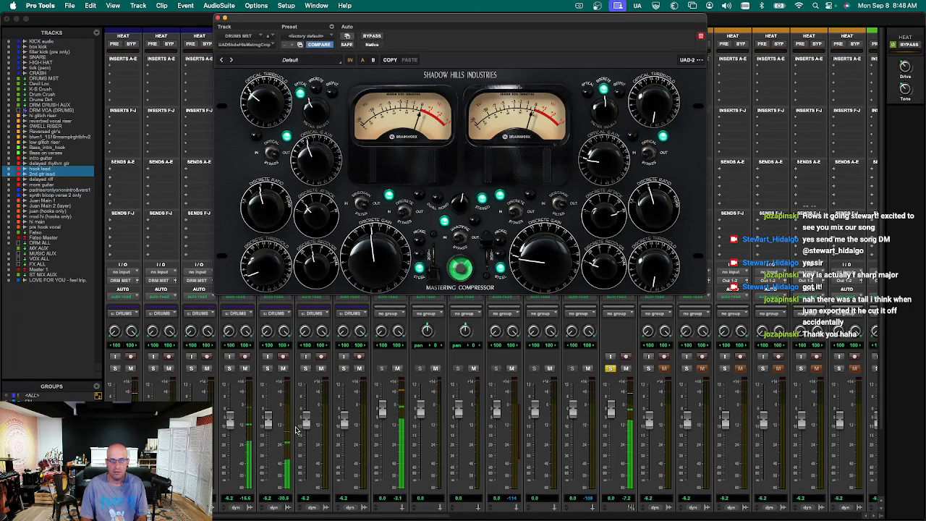
{"action": "key", "text": "super+equal"}
{"action": "key", "text": "super+equal"}
{"action": "key", "text": "super+w"}
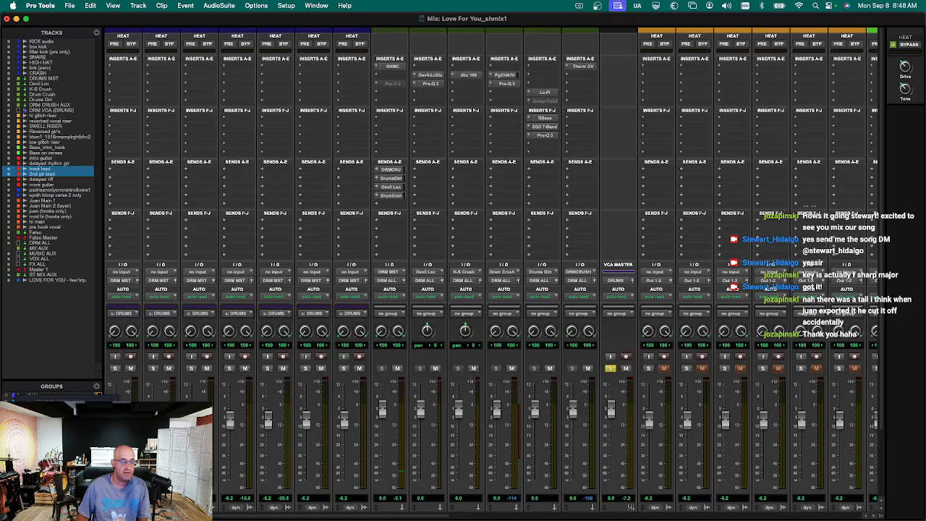
Remove the 2nd gtr lead track from the DRUMS group.
{"action": "left_click", "coordinate": [45, 427]}
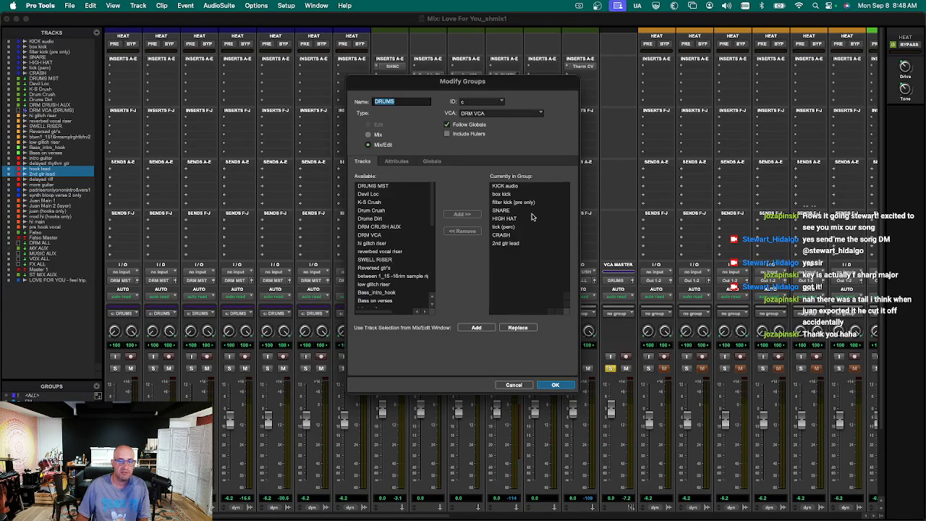
{"action": "left_click", "coordinate": [507, 244]}
{"action": "key", "text": "r"}
{"action": "left_click", "coordinate": [552, 384]}
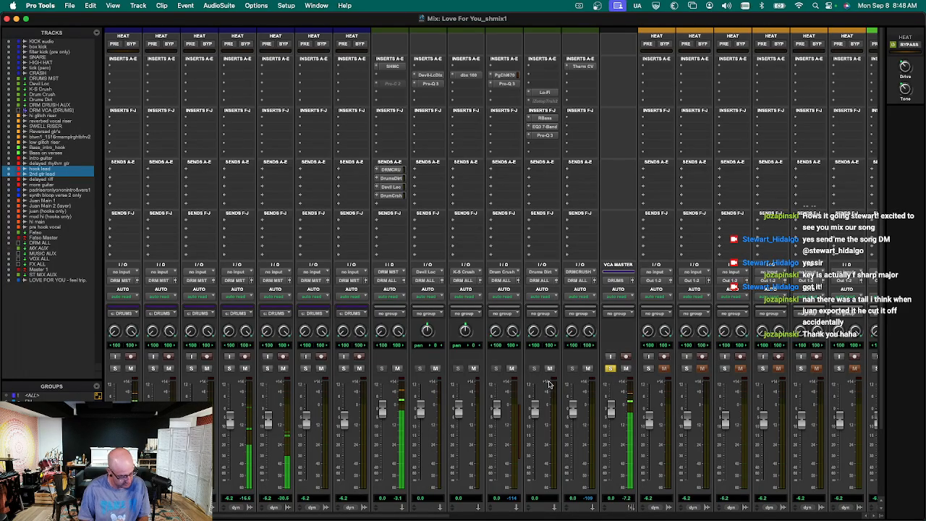
Compare the drums with the SHMC insert on DRUMS MST bypassed and active directly from the mixer.
{"action": "key", "text": "super+equal"}
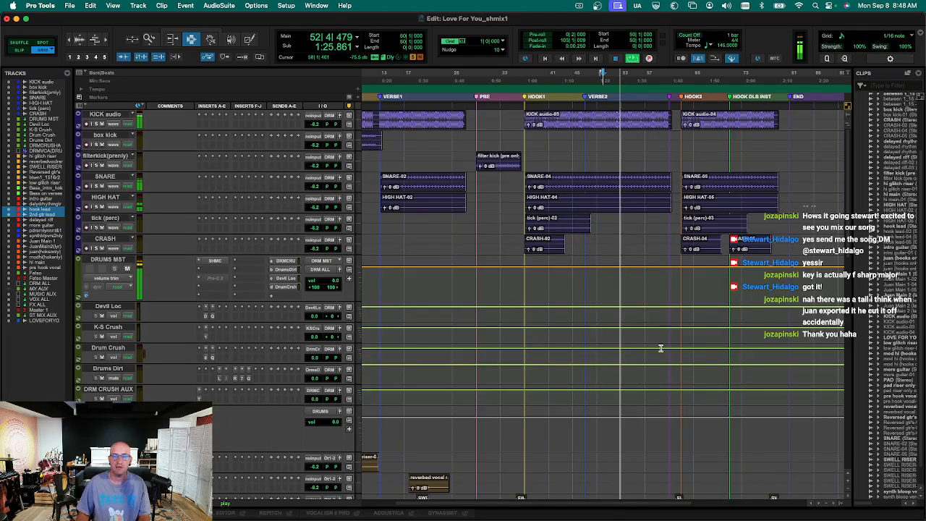
{"action": "key", "text": "super+equal"}
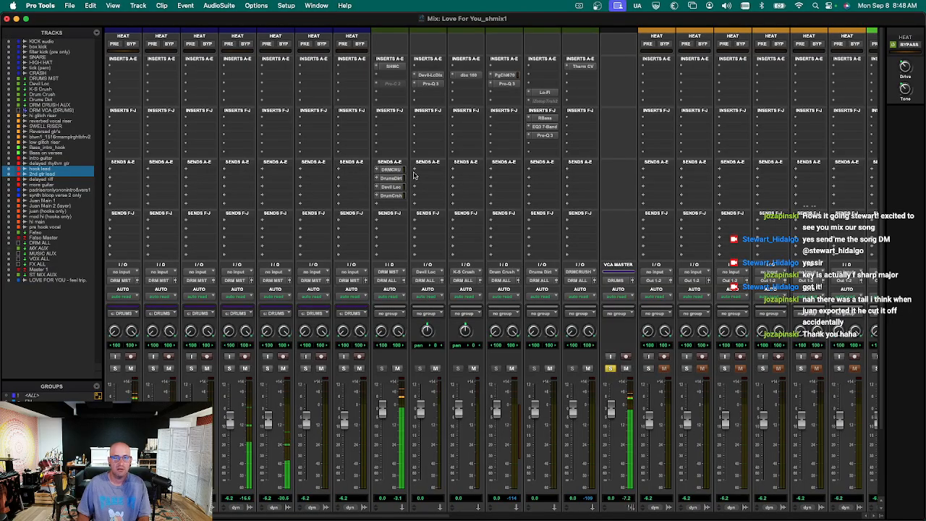
{"action": "left_click", "coordinate": [391, 66], "text": "super"}
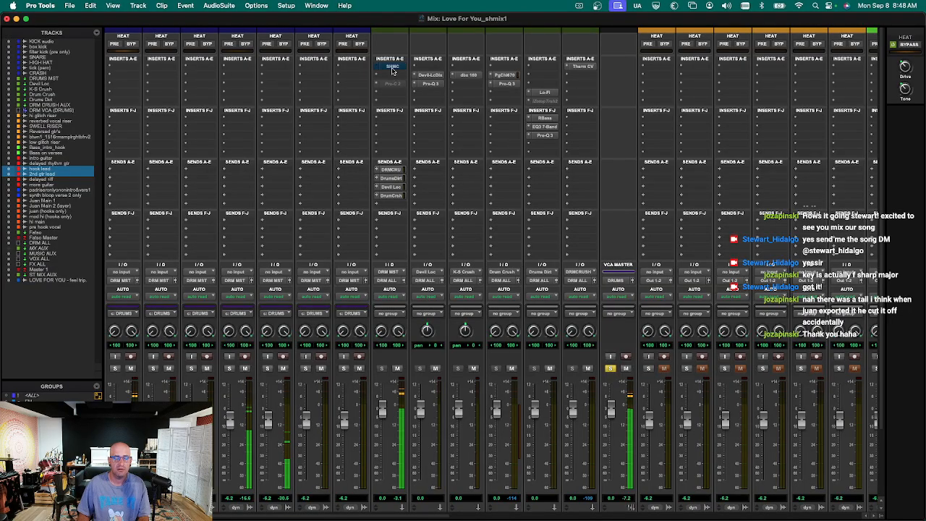
{"action": "left_click", "coordinate": [391, 67], "text": "super"}
Check the DRM CRUSH AUX and Drum Crush send levels on the DRUMS MST track.
{"action": "scroll", "coordinate": [612, 389], "scroll_direction": "down", "scroll_amount": 2}
{"action": "scroll", "coordinate": [612, 391], "scroll_direction": "down", "scroll_amount": 2}
{"action": "scroll", "coordinate": [584, 411], "scroll_direction": "up", "scroll_amount": 3}
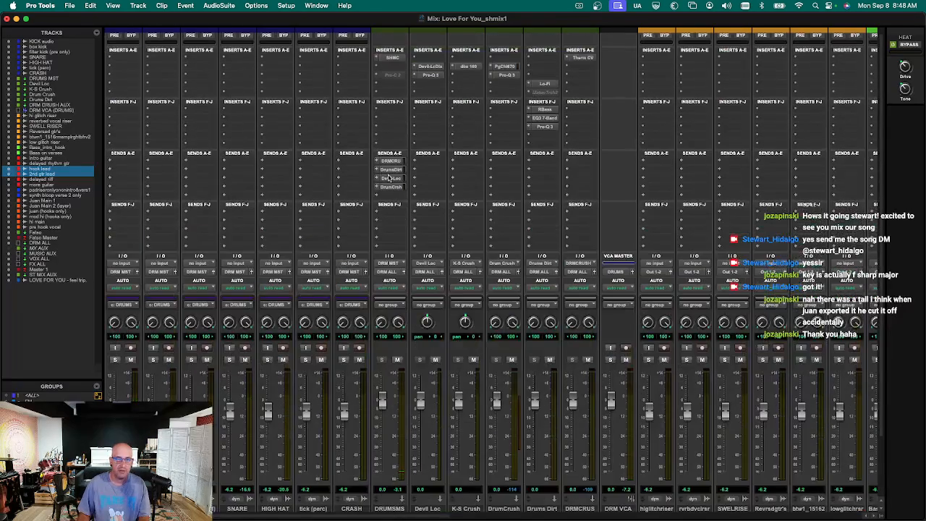
{"action": "left_click", "coordinate": [394, 160]}
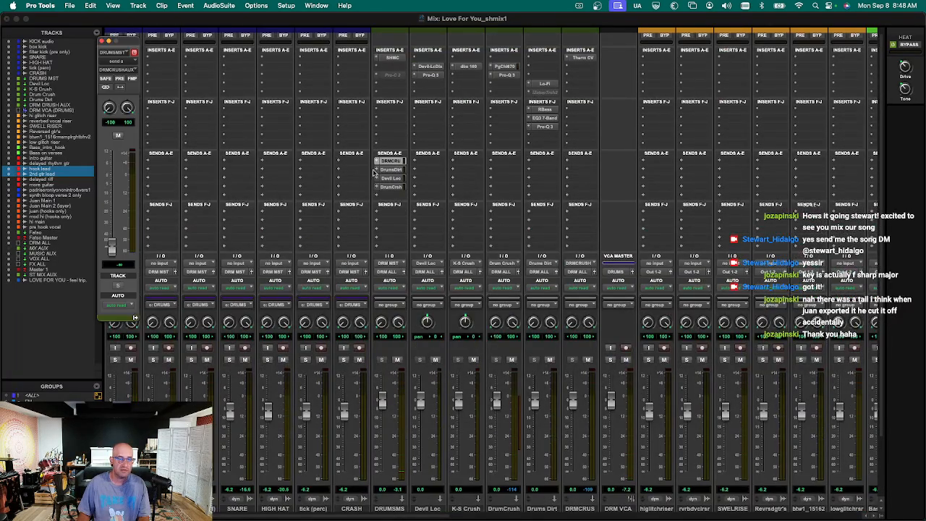
{"action": "left_click", "coordinate": [387, 187]}
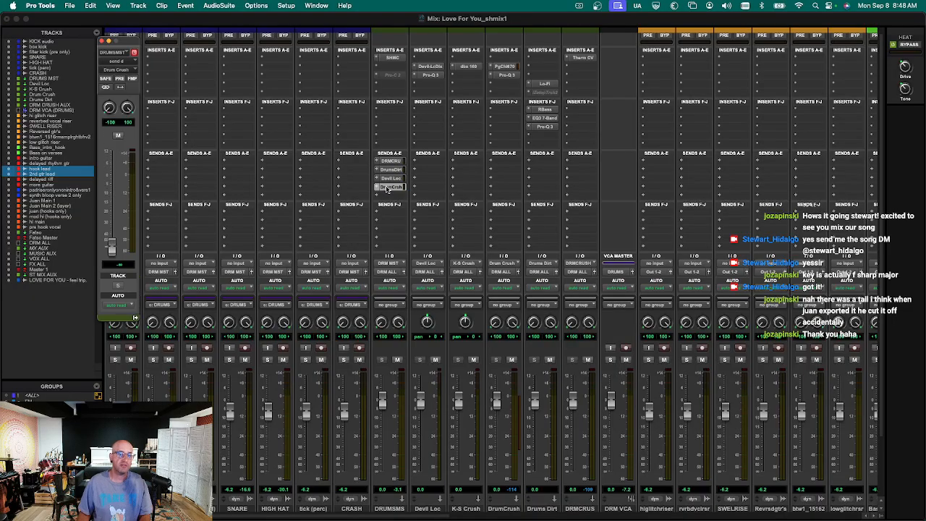
{"action": "left_click", "coordinate": [387, 186]}
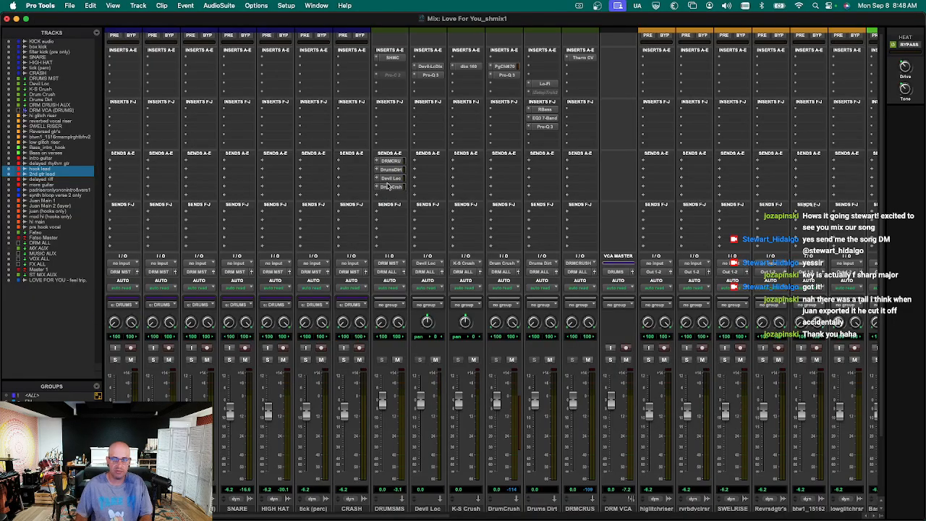
Route the six tracks from hi glitch riser through low glitch riser to the MUSIC ALL stereo bus.
{"action": "scroll", "coordinate": [546, 437], "scroll_direction": "down", "scroll_amount": 3}
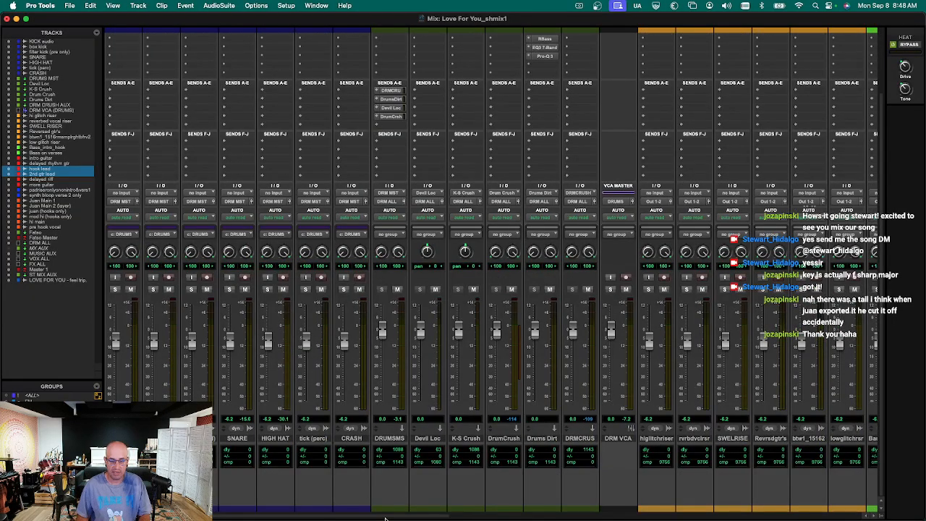
{"action": "left_click_drag", "start_coordinate": [384, 516], "coordinate": [510, 518]}
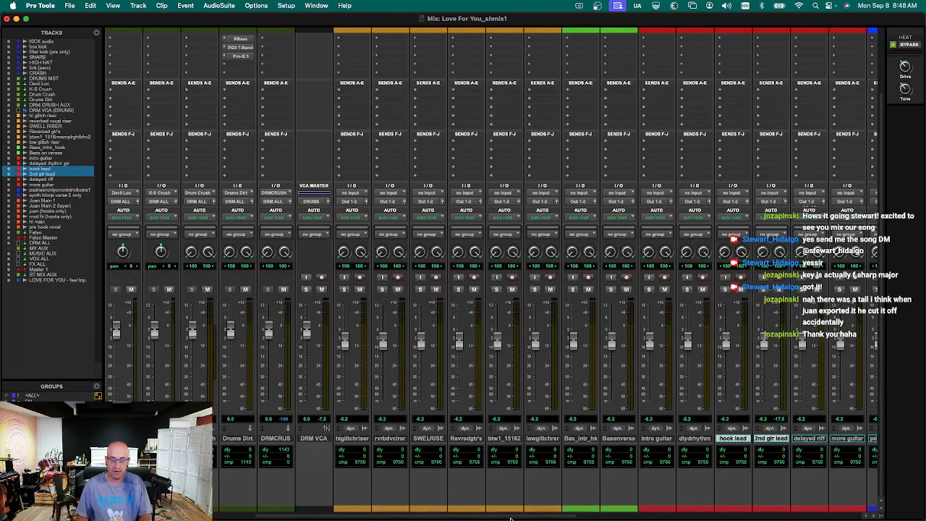
{"action": "left_click_drag", "start_coordinate": [346, 437], "coordinate": [499, 445]}
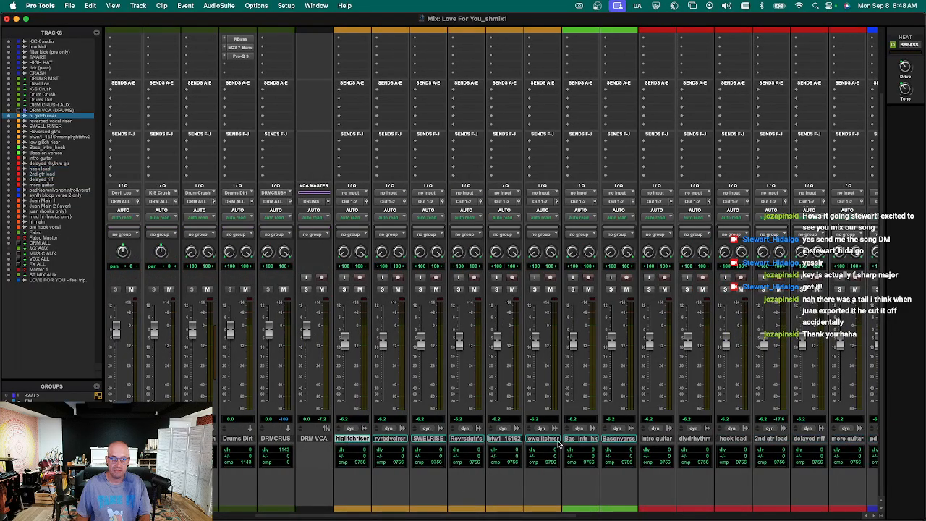
{"action": "left_click_drag", "start_coordinate": [558, 444], "coordinate": [553, 441]}
{"action": "key", "text": "super+equal"}
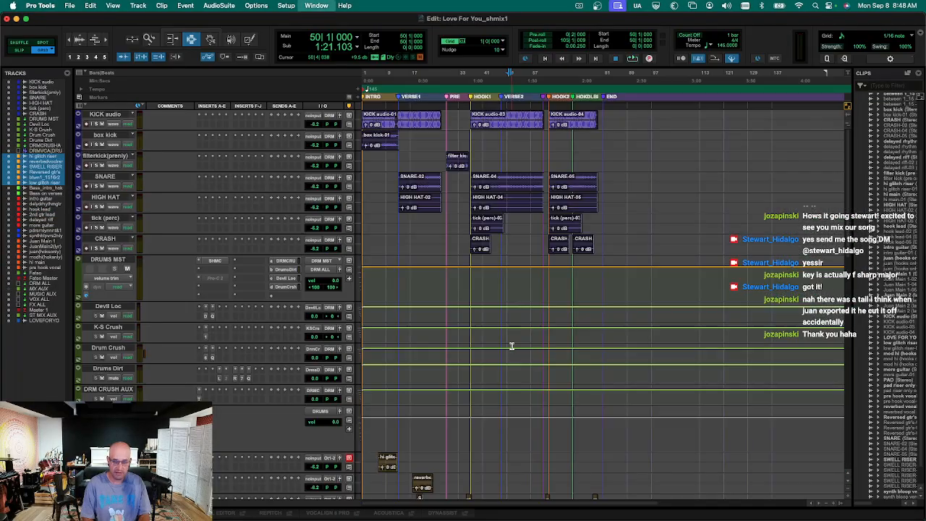
{"action": "key", "text": "e"}
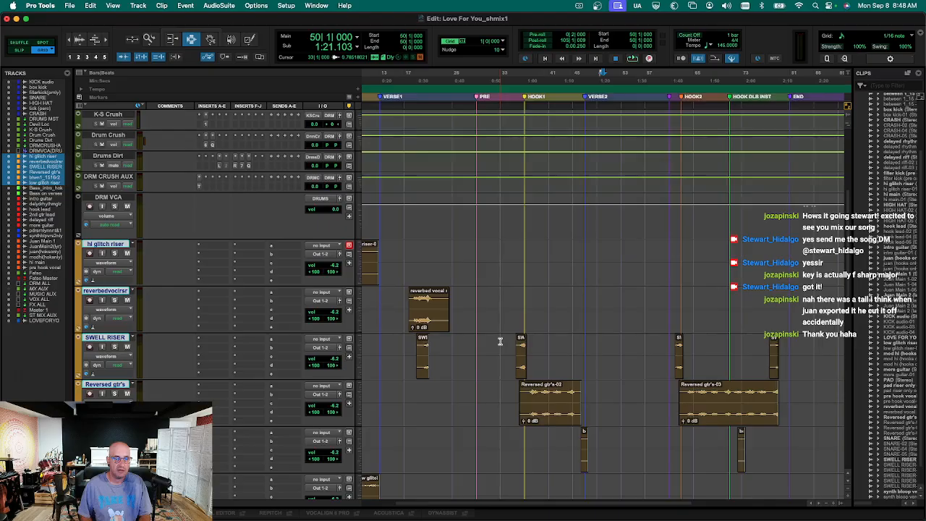
{"action": "key", "text": "e"}
{"action": "left_click", "coordinate": [330, 245]}
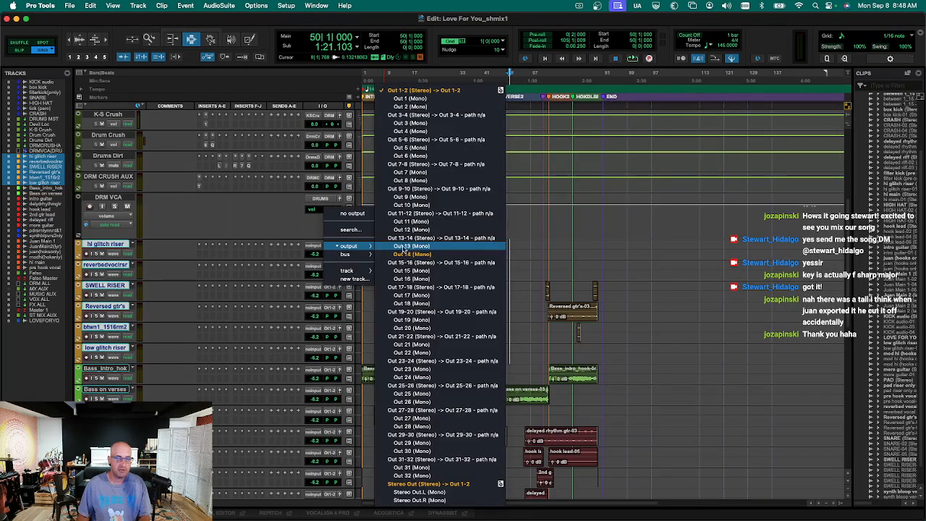
{"action": "mouse_move", "coordinate": [347, 254]}
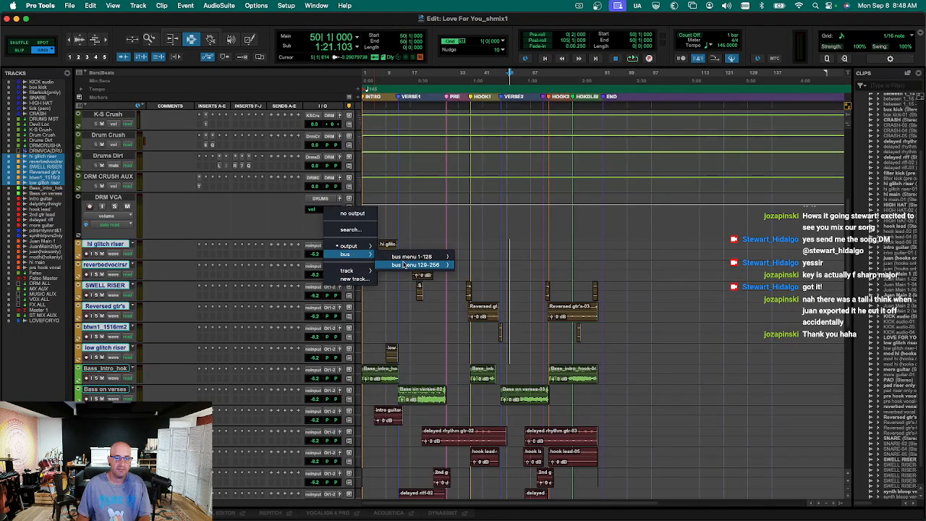
{"action": "mouse_move", "coordinate": [412, 264]}
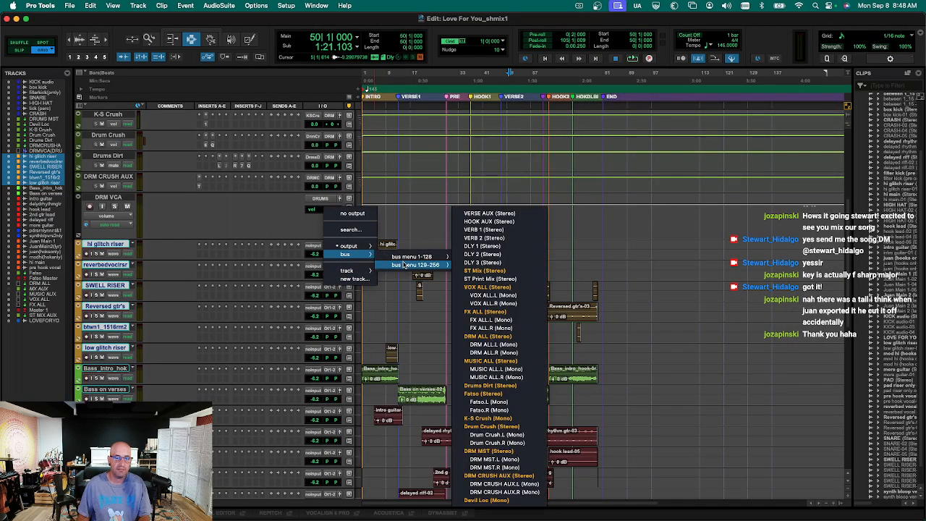
{"action": "left_click", "coordinate": [491, 360]}
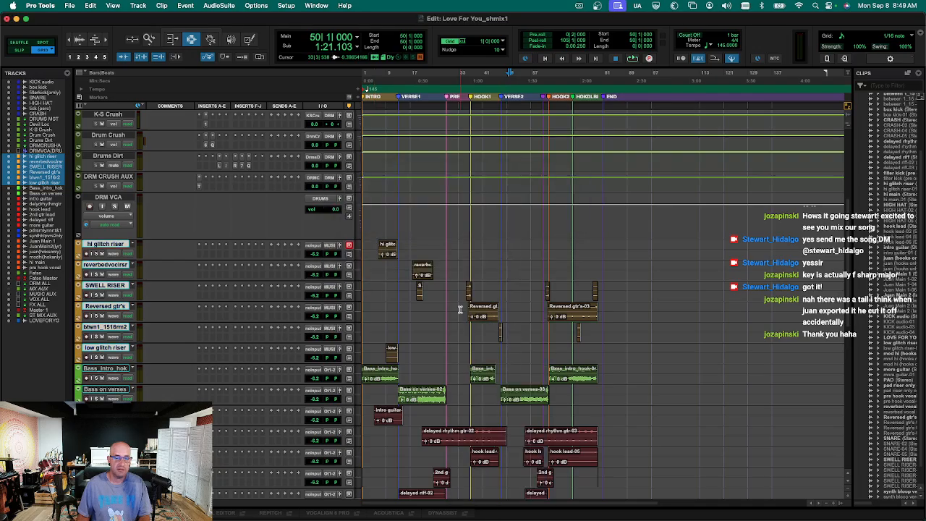
Route Bass_intro_hook and Bass on verses to a new stereo aux input named BASS AUX, and place it after Bass on verses.
{"action": "left_click", "coordinate": [388, 380]}
{"action": "key", "text": "shift+semicolon"}
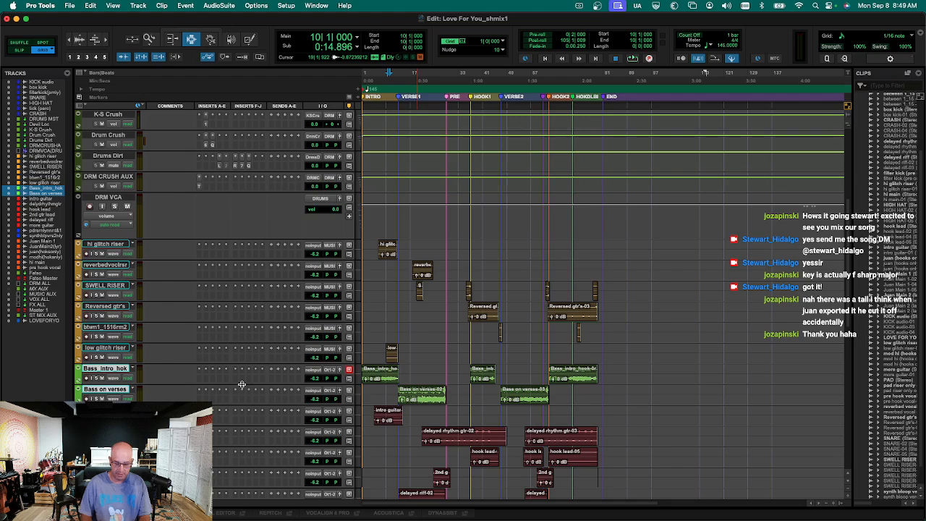
{"action": "key", "text": "super+equal"}
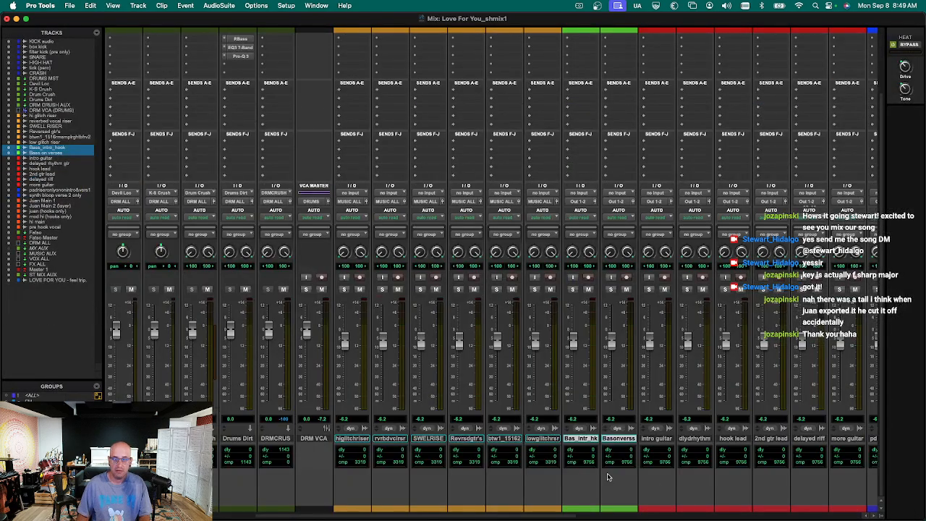
{"action": "left_click", "coordinate": [580, 201]}
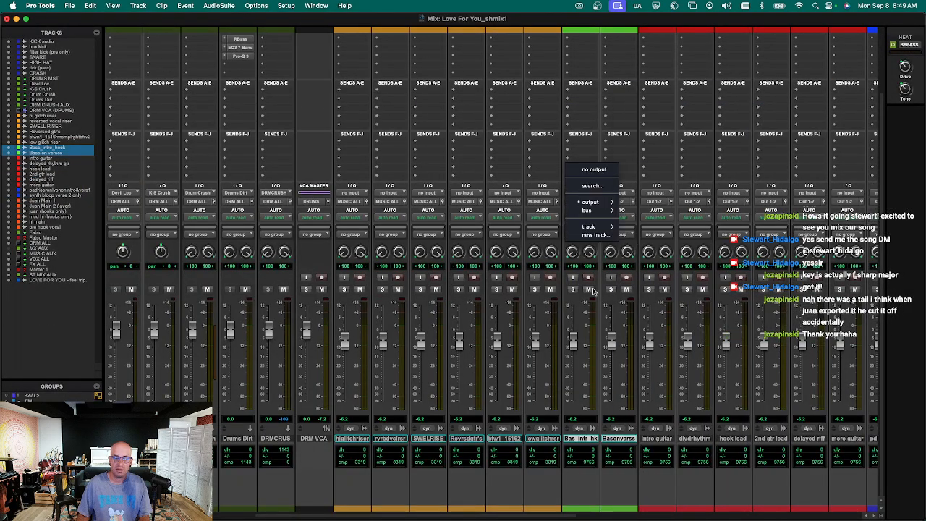
{"action": "left_click", "coordinate": [591, 236]}
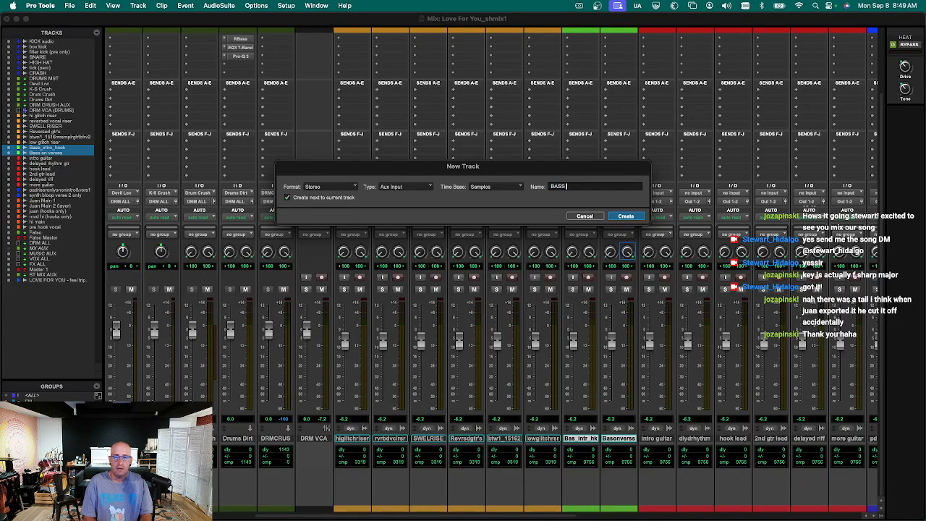
{"action": "key", "text": "Return"}
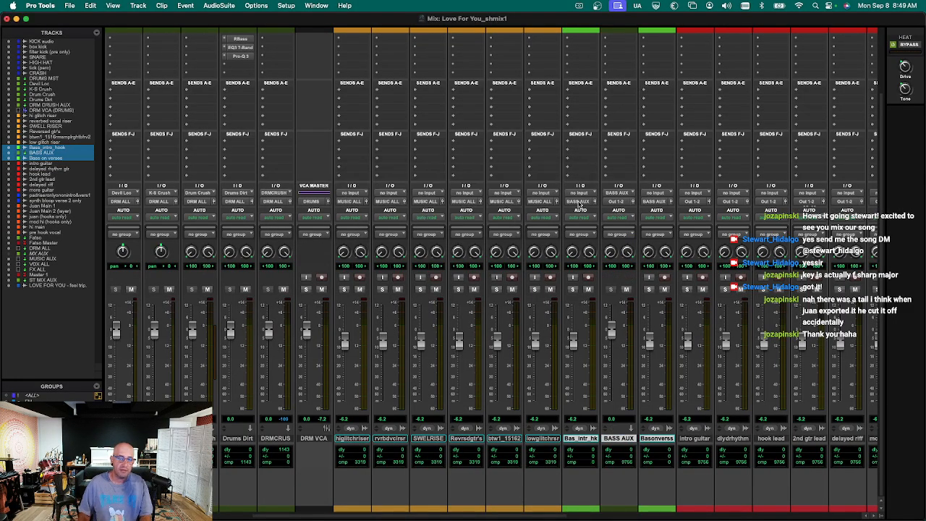
{"action": "left_click", "coordinate": [624, 440]}
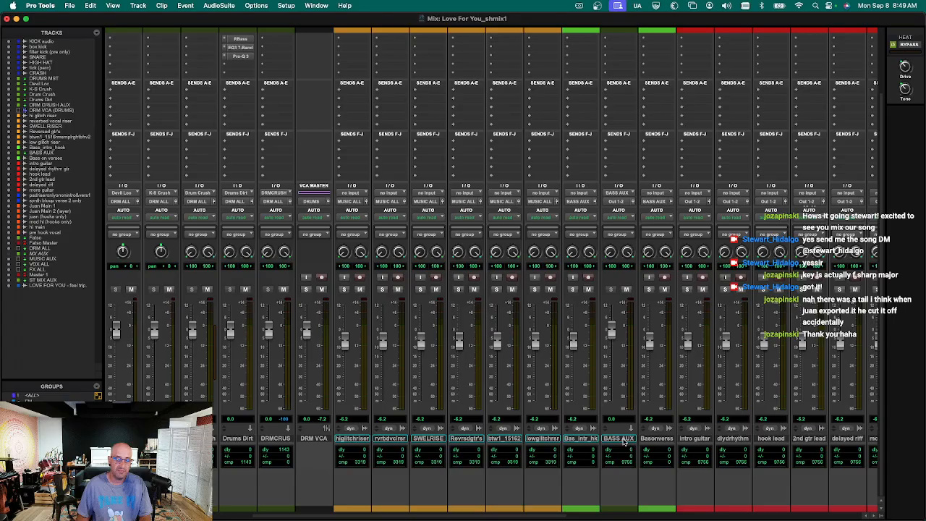
{"action": "scroll", "coordinate": [667, 443], "scroll_direction": "up", "scroll_amount": 3}
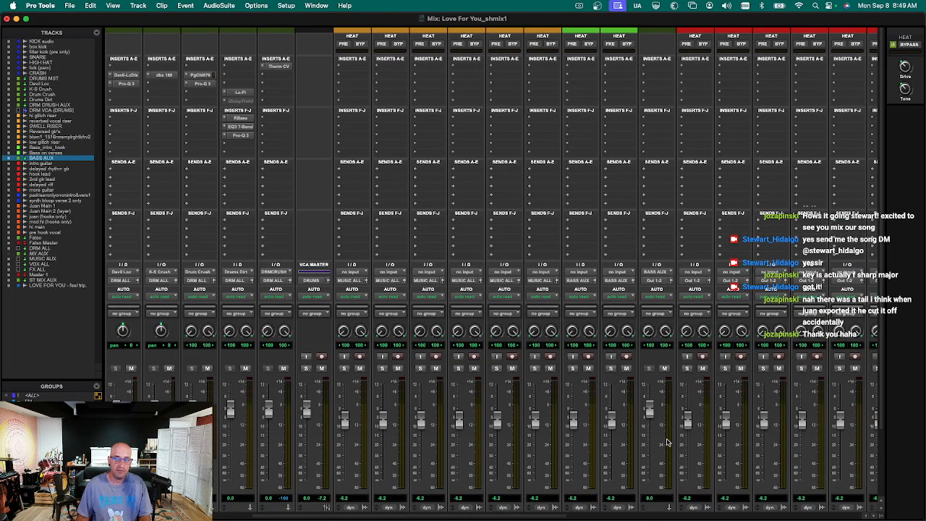
Route the output of BASS AUX to the MUSIC ALL stereo bus.
{"action": "left_click", "coordinate": [653, 286]}
{"action": "mouse_move", "coordinate": [662, 290]}
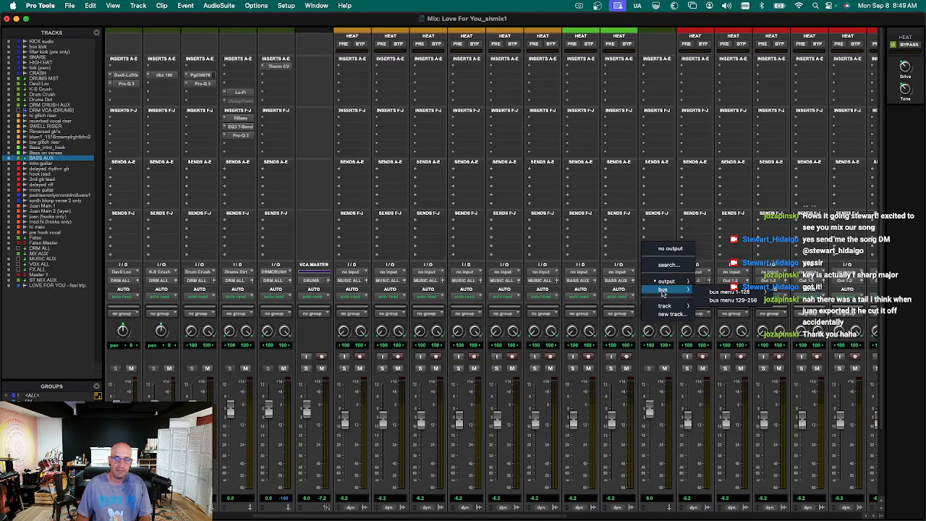
{"action": "mouse_move", "coordinate": [754, 307]}
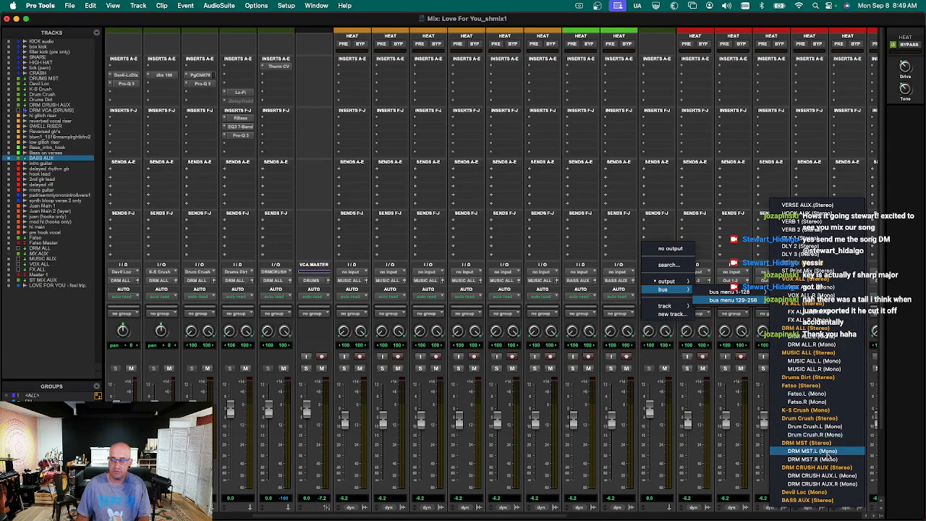
{"action": "left_click", "coordinate": [820, 348]}
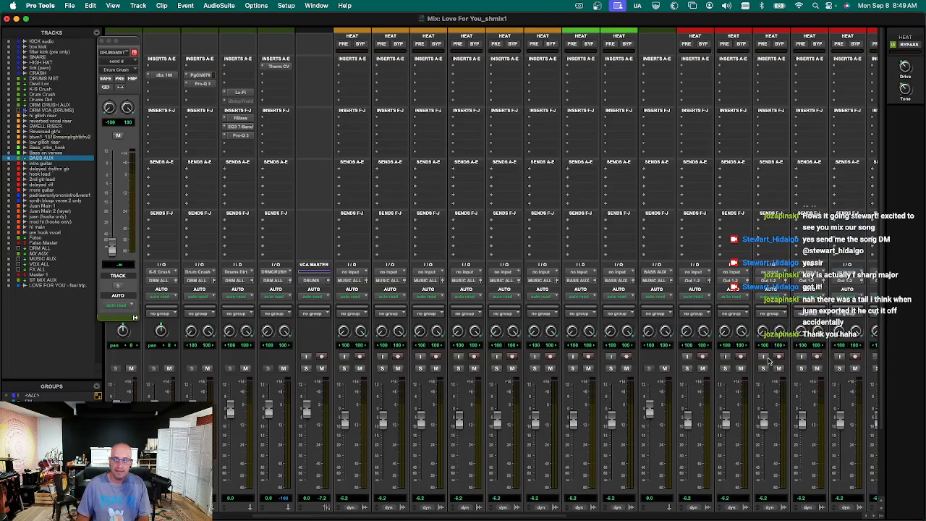
Reorder the guitar tracks in the Edit window so delayed riff and more guitar sit directly above hook lead.
{"action": "scroll", "coordinate": [769, 362], "scroll_direction": "down", "scroll_amount": 3}
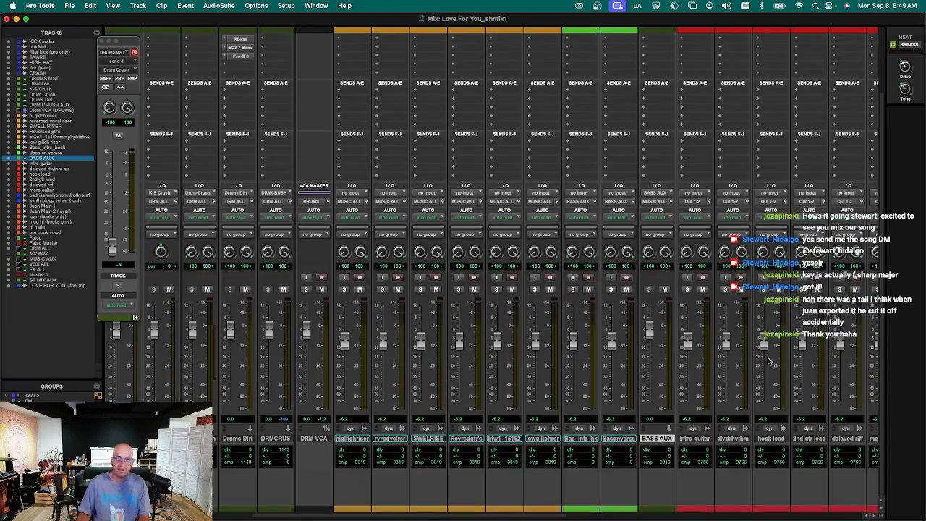
{"action": "left_click", "coordinate": [711, 438]}
{"action": "key", "text": "super+equal"}
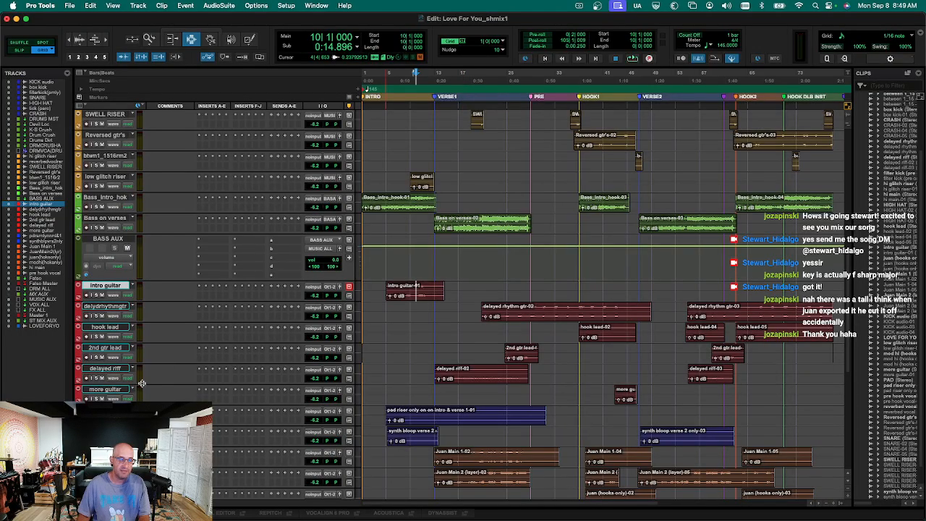
{"action": "left_click", "coordinate": [123, 389], "text": "shift"}
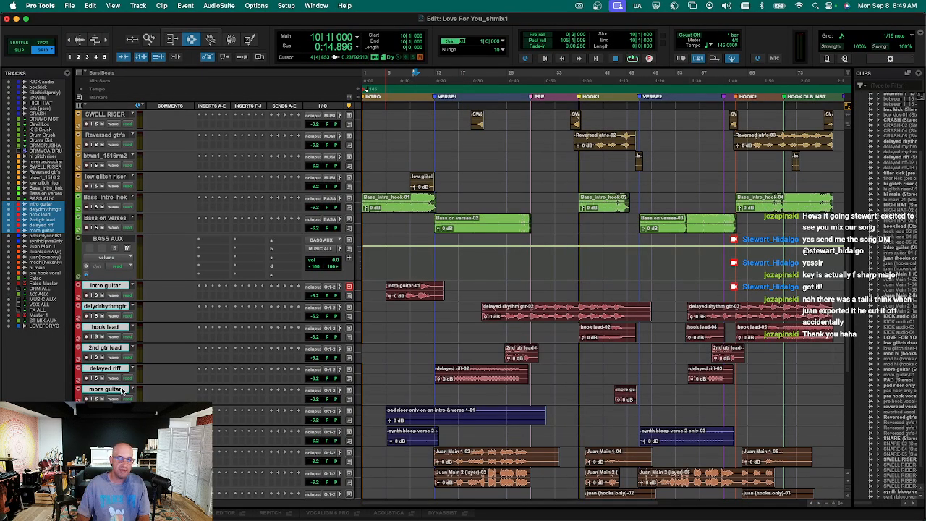
{"action": "left_click_drag", "start_coordinate": [110, 392], "coordinate": [124, 332]}
{"action": "left_click_drag", "start_coordinate": [133, 393], "coordinate": [128, 329]}
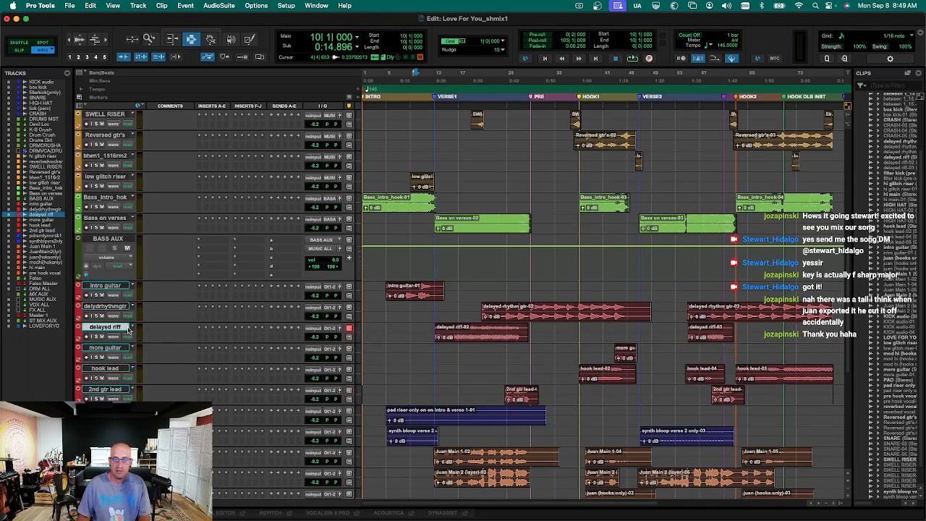
Audition the delayed riff and delayed rhythm guitar parts during verse 1, soloing each track.
{"action": "left_click", "coordinate": [471, 340]}
{"action": "key", "text": "space"}
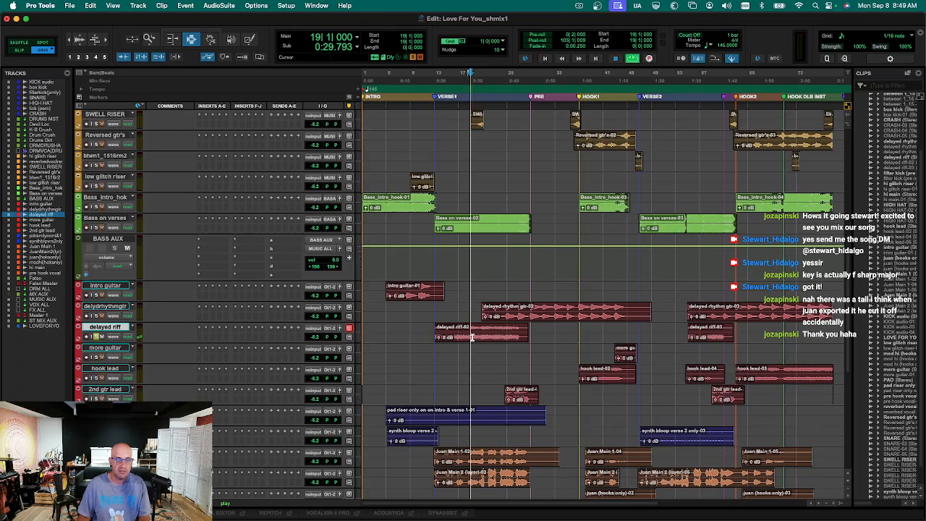
{"action": "left_click", "coordinate": [494, 313]}
{"action": "key", "text": "shift+s"}
{"action": "key", "text": "space"}
{"action": "key", "text": "space"}
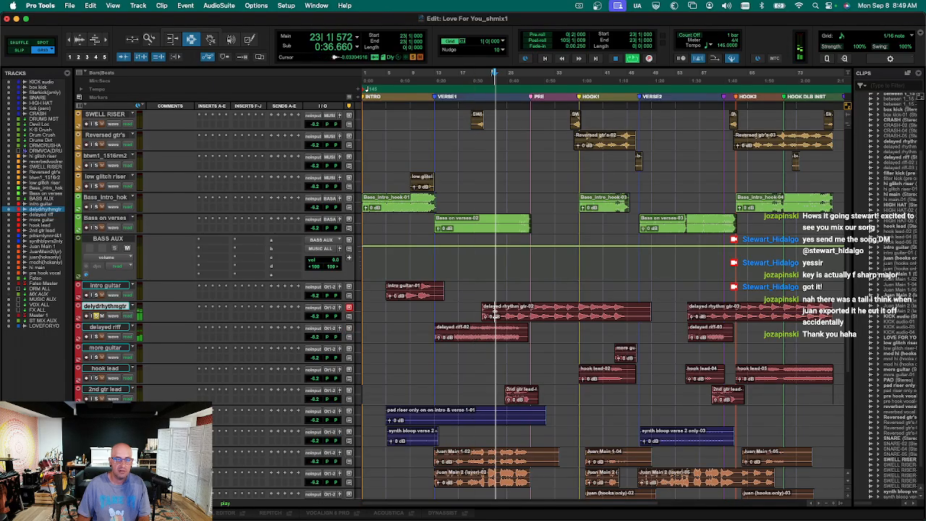
{"action": "left_click", "coordinate": [499, 312]}
{"action": "key", "text": "space"}
Audition the intro guitar in solo, and play the 2nd gtr lead part within the full mix.
{"action": "left_click", "coordinate": [411, 291]}
{"action": "key", "text": "shift+s"}
{"action": "key", "text": "space"}
{"action": "key", "text": "space"}
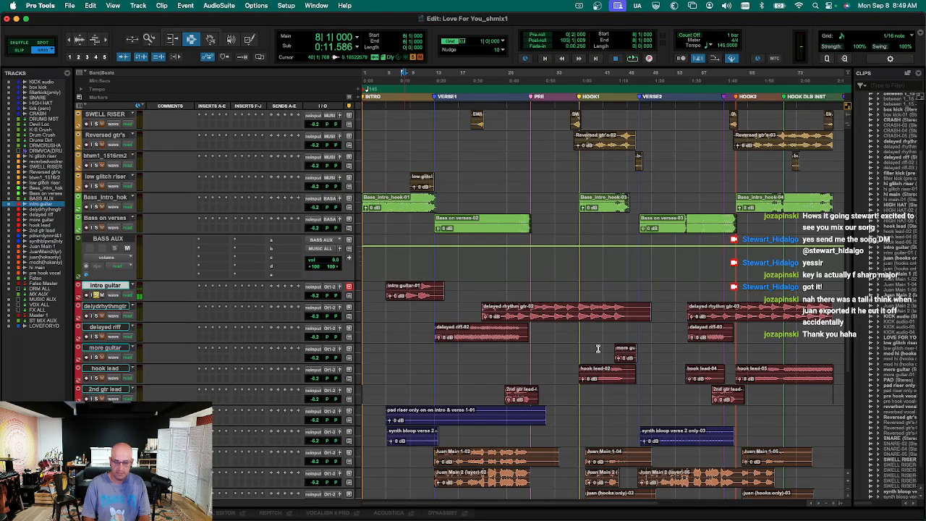
{"action": "key", "text": "shift+s"}
{"action": "left_click", "coordinate": [509, 391]}
{"action": "key", "text": "shift+s"}
{"action": "key", "text": "space"}
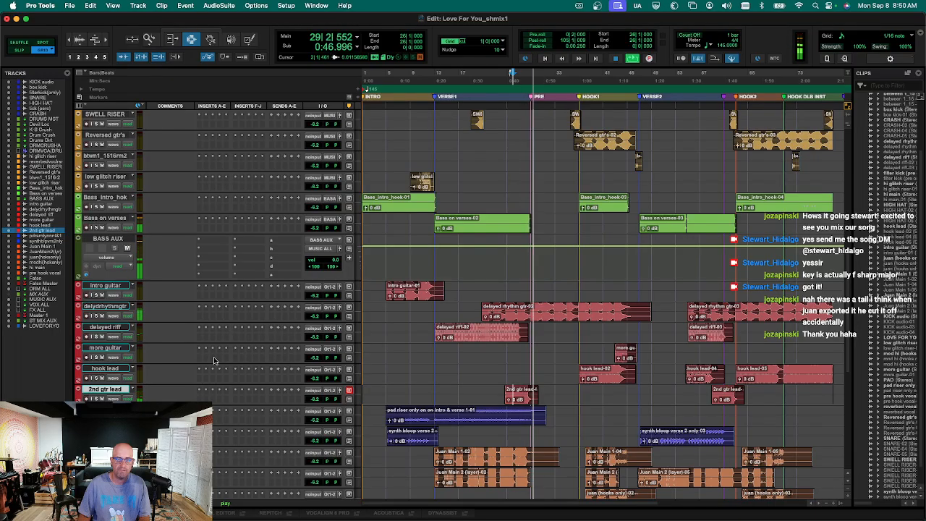
{"action": "key", "text": "space"}
Route the six guitar tracks from intro guitar through 2nd gtr lead to the MUSIC ALL stereo bus.
{"action": "left_click", "coordinate": [105, 285], "text": "shift"}
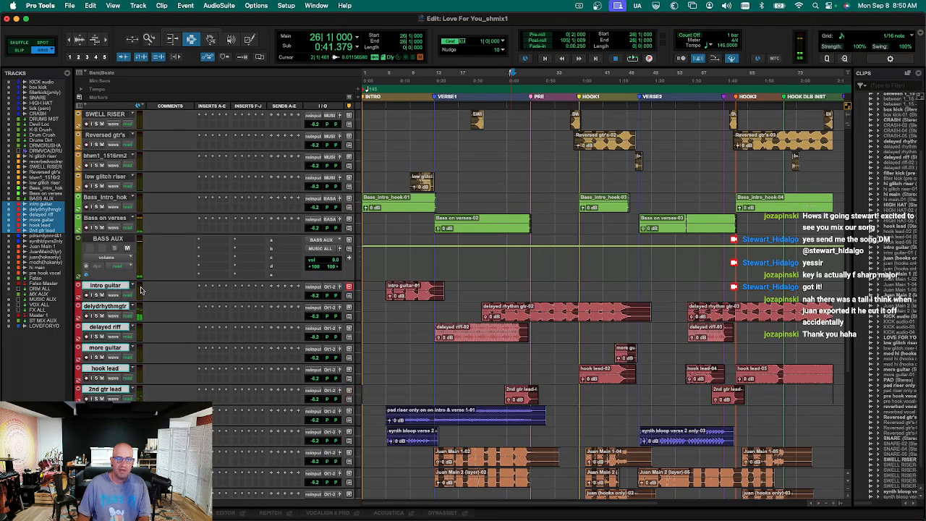
{"action": "left_click", "coordinate": [331, 288]}
{"action": "mouse_move", "coordinate": [346, 296]}
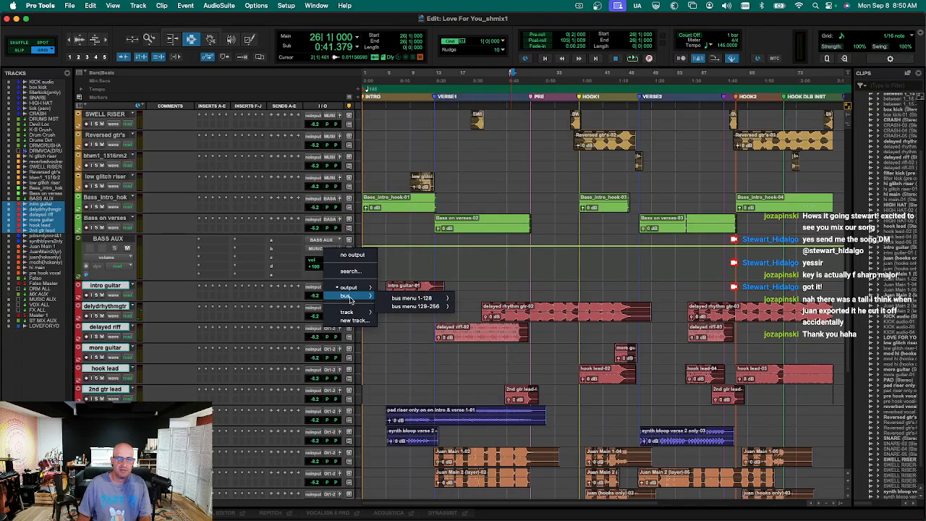
{"action": "mouse_move", "coordinate": [416, 307]}
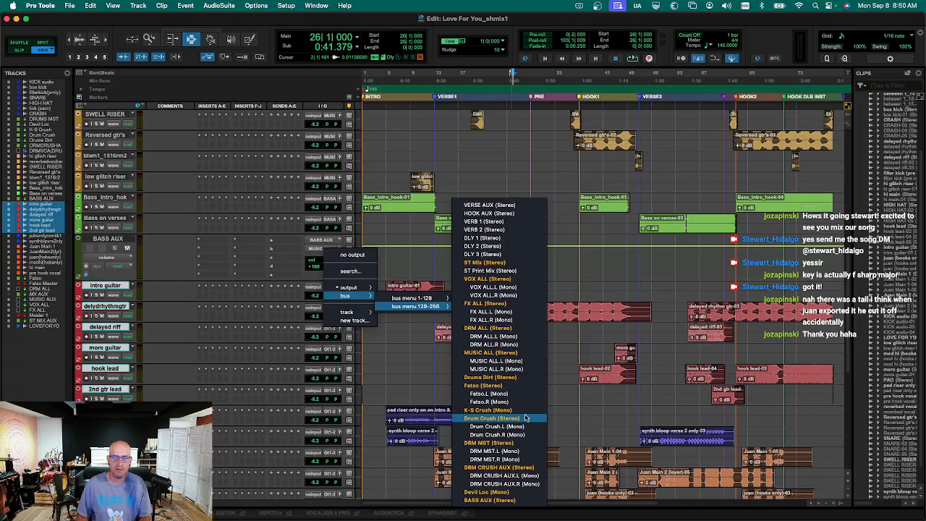
{"action": "left_click", "coordinate": [519, 352]}
Solo and play the pad riser and synth bloop tracks from bar 8, and route both to the MUSIC ALL stereo bus.
{"action": "left_click", "coordinate": [444, 420]}
{"action": "key", "text": "r"}
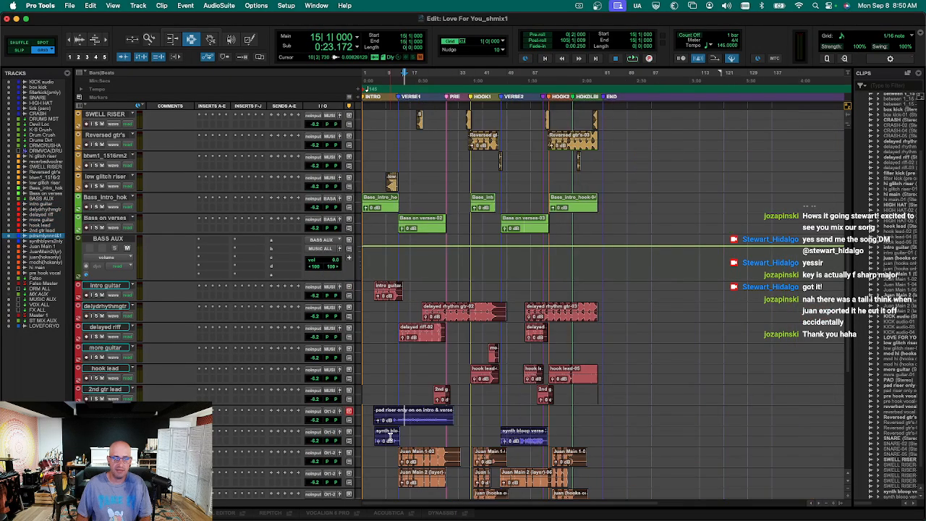
{"action": "key", "text": "t"}
{"action": "left_click", "coordinate": [446, 434]}
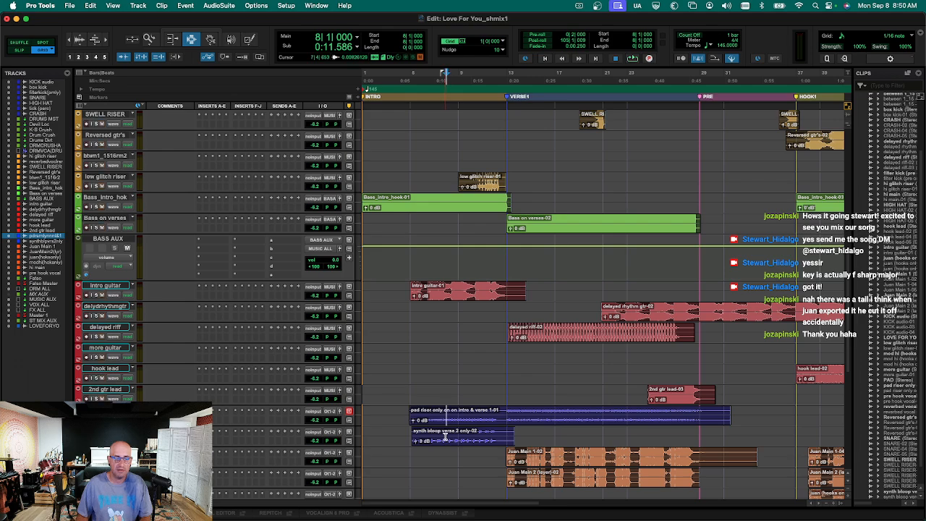
{"action": "key", "text": "space"}
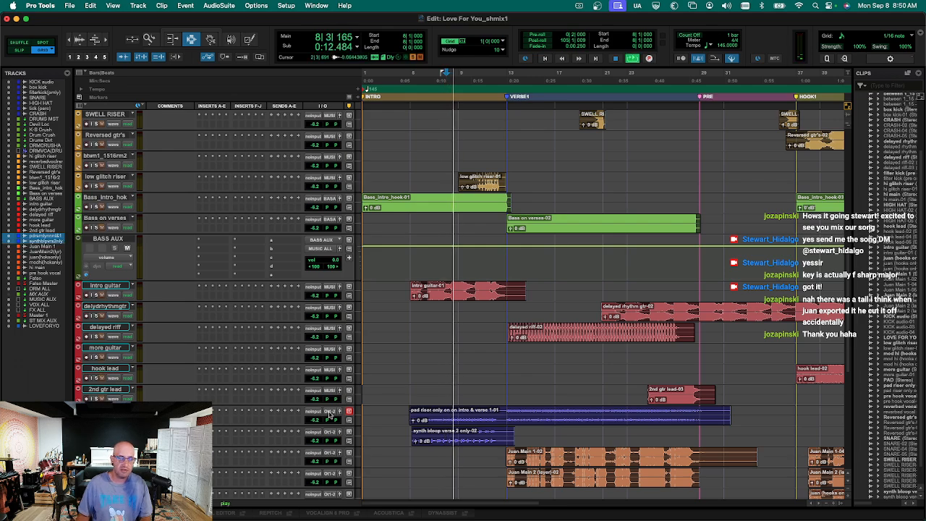
{"action": "left_click", "coordinate": [329, 412]}
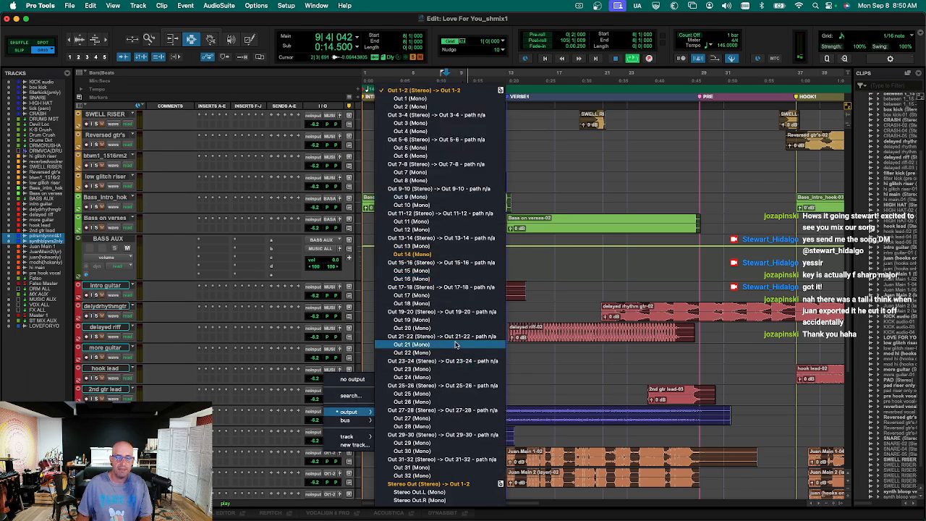
{"action": "mouse_move", "coordinate": [359, 421]}
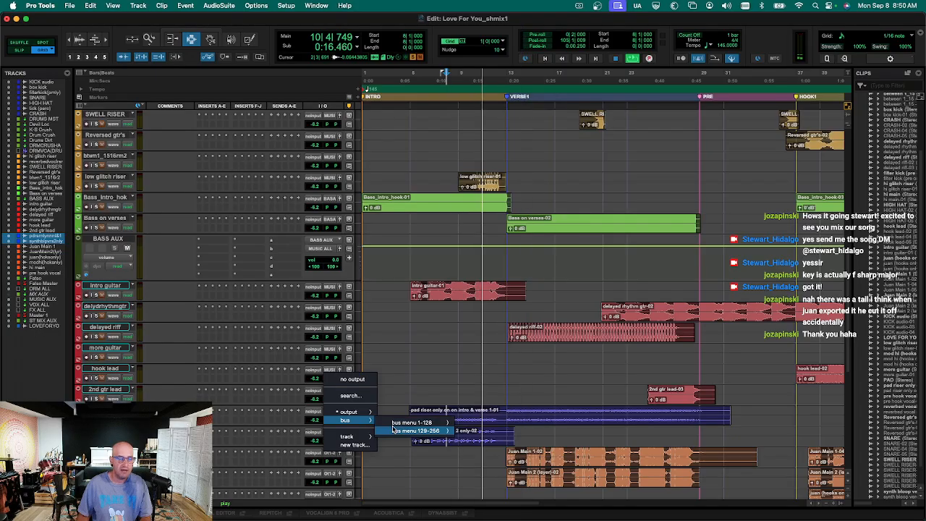
{"action": "mouse_move", "coordinate": [393, 430]}
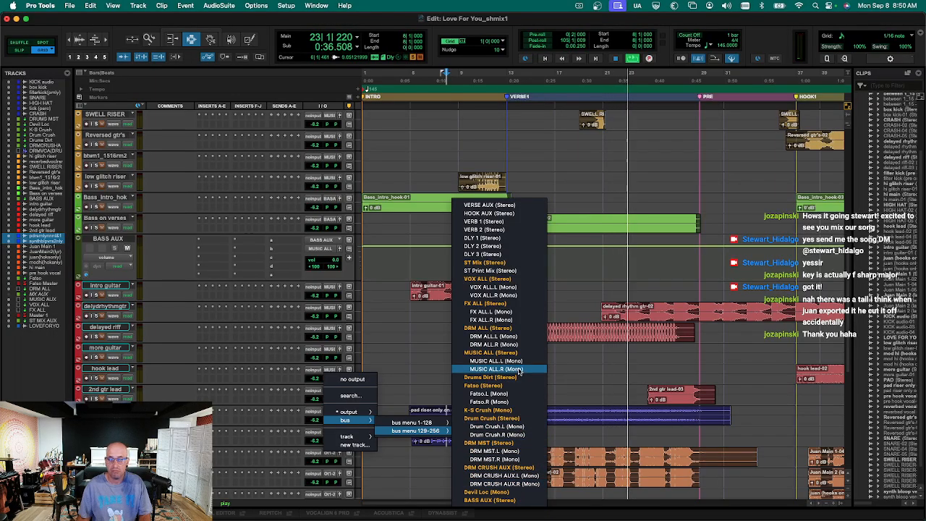
{"action": "left_click", "coordinate": [515, 352]}
Stop playback and select the six vocal tracks ending with pre hook vocal, then check their output options.
{"action": "scroll", "coordinate": [532, 359], "scroll_direction": "down", "scroll_amount": 2}
{"action": "key", "text": "super+bracketleft"}
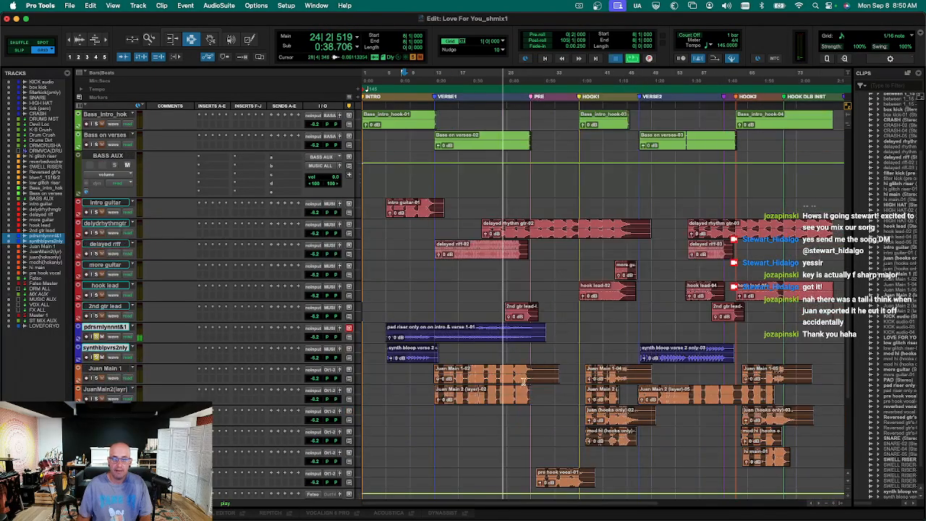
{"action": "left_click", "coordinate": [529, 376]}
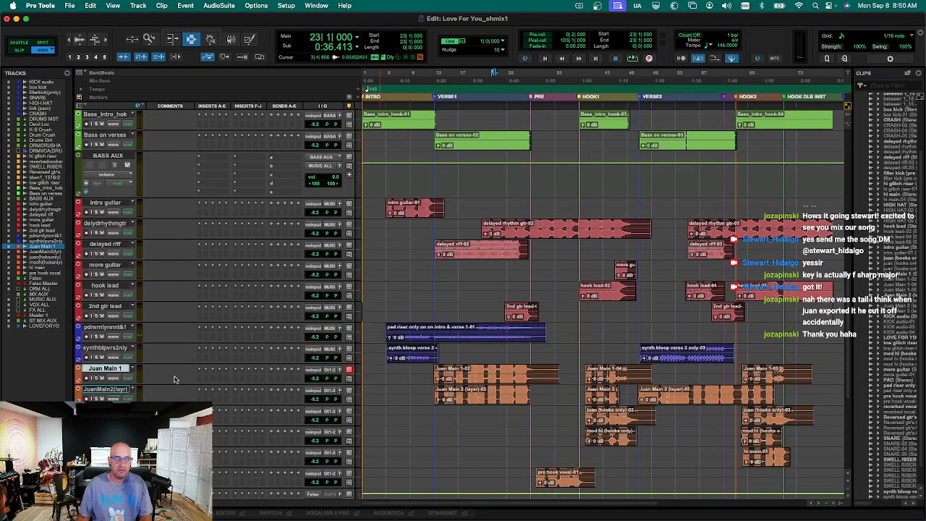
{"action": "scroll", "coordinate": [177, 379], "scroll_direction": "down", "scroll_amount": 3}
{"action": "left_click", "coordinate": [124, 367], "text": "shift"}
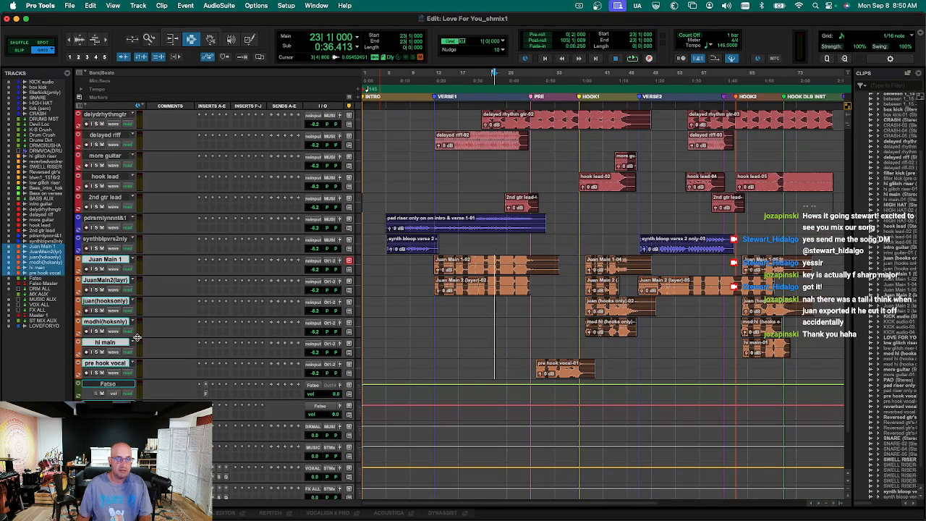
{"action": "left_click", "coordinate": [333, 262]}
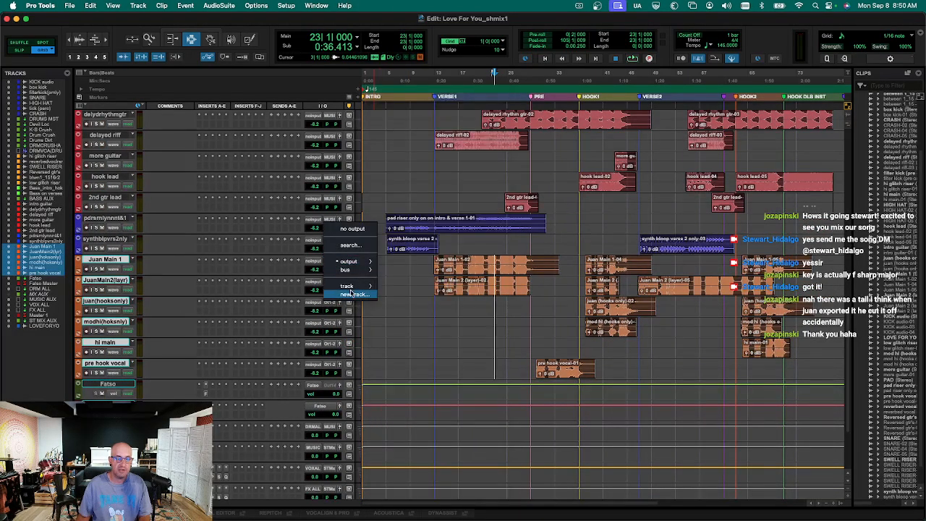
{"action": "left_click", "coordinate": [380, 348]}
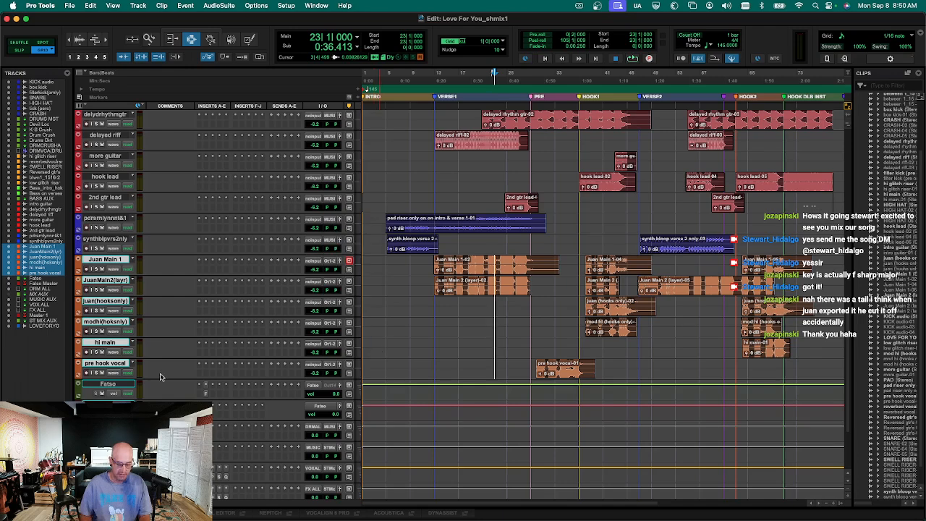
{"action": "key", "text": "super+shift+n"}
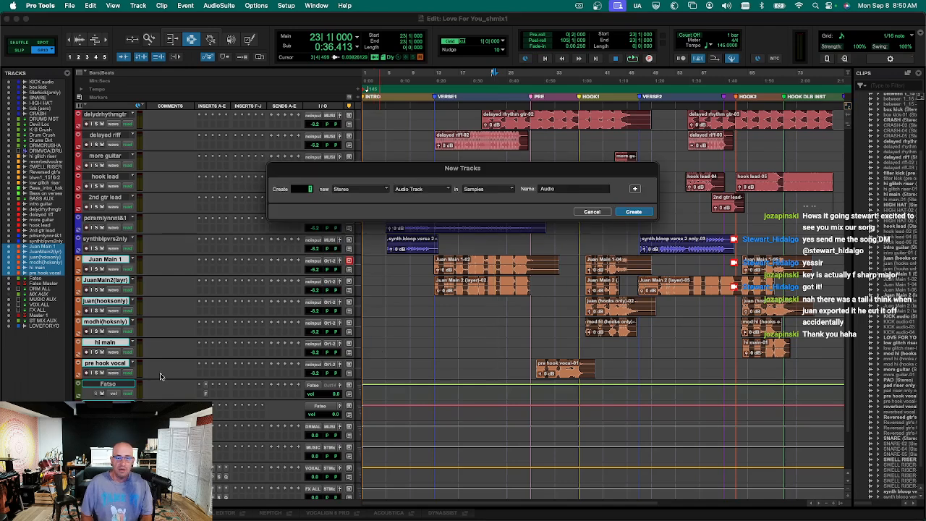
{"action": "key", "text": "Tab"}
{"action": "key", "text": "super+Down"}
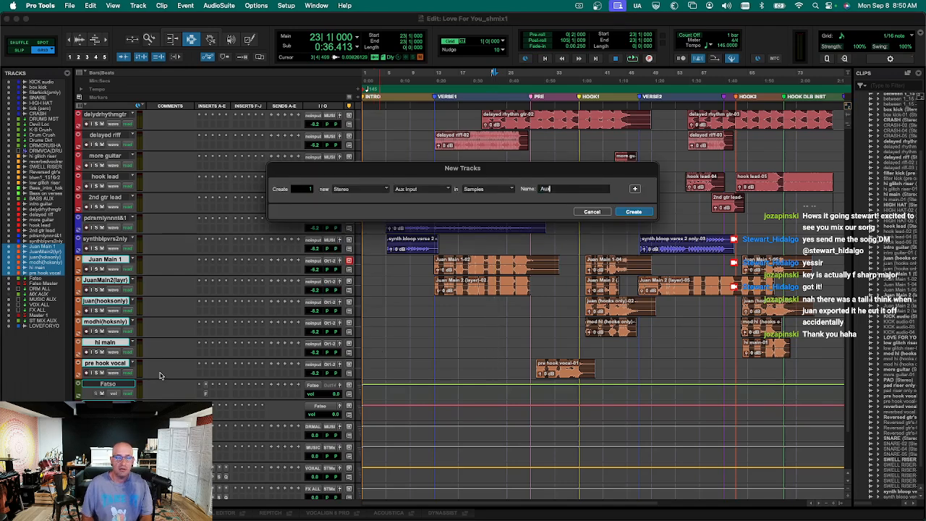
{"action": "left_click", "coordinate": [596, 212]}
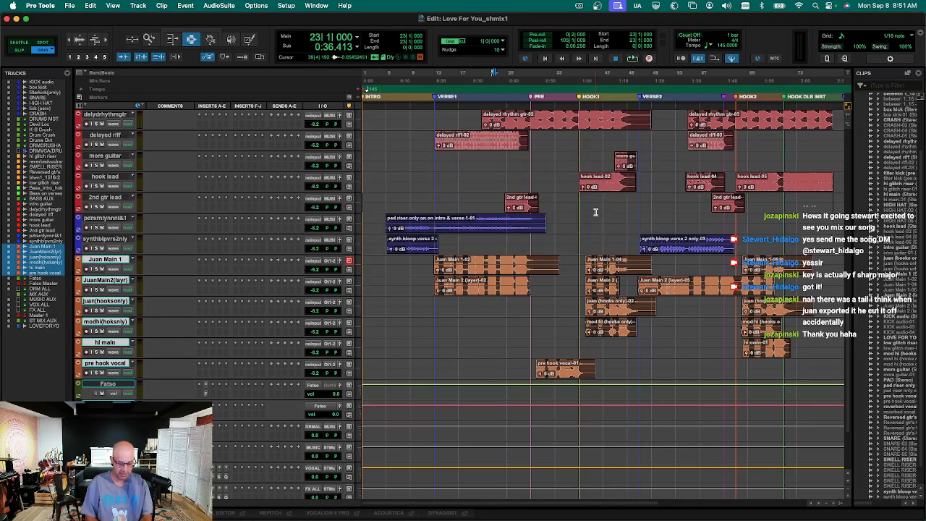
{"action": "key", "text": "super+shift+n"}
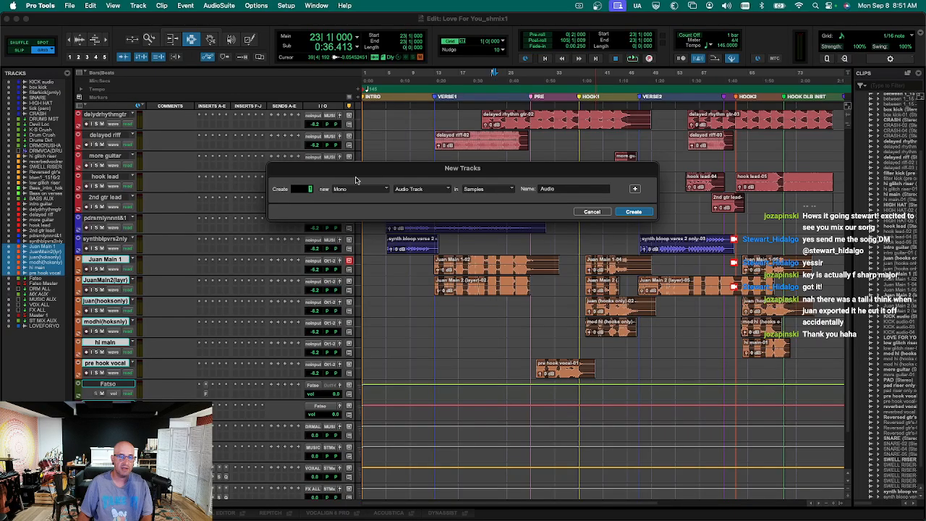
{"action": "left_click", "coordinate": [590, 212]}
Look for the new-track command by searching the application help for "track" and "new".
{"action": "left_click", "coordinate": [69, 5]}
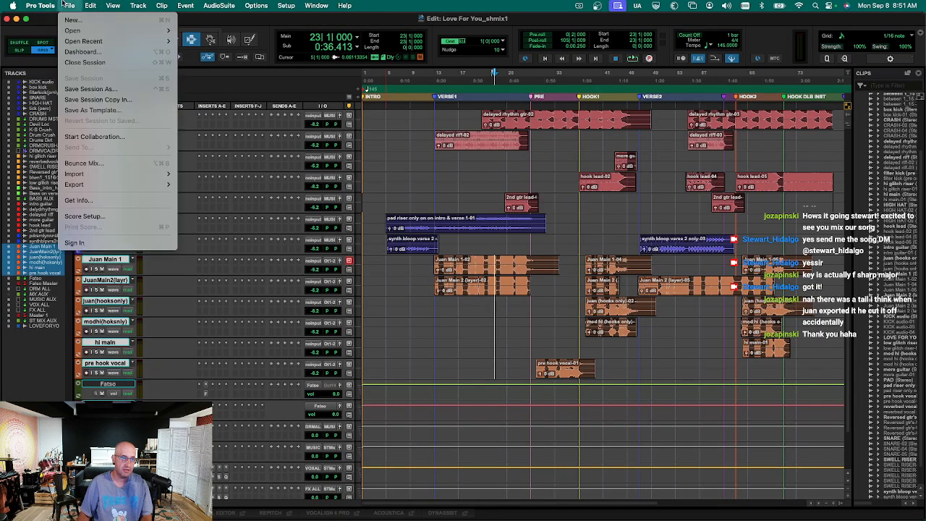
{"action": "mouse_move", "coordinate": [345, 5]}
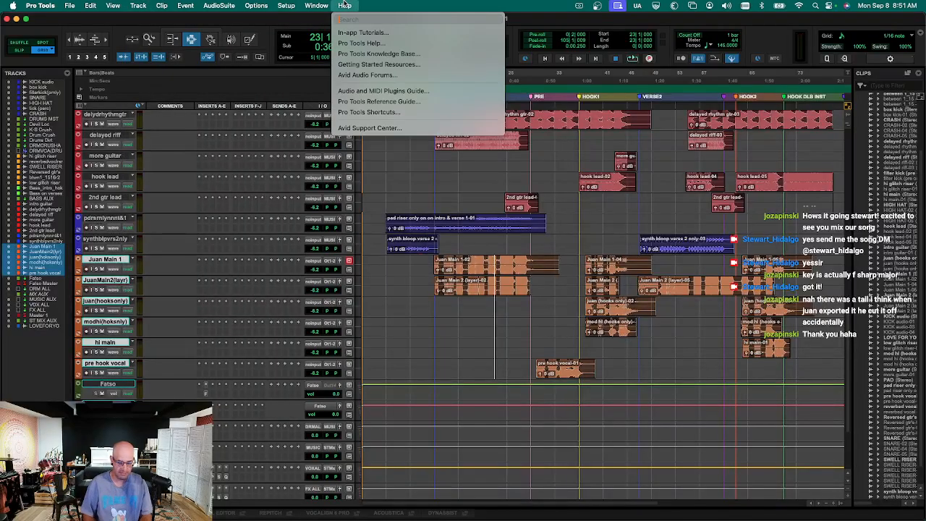
{"action": "type", "text": "track"}
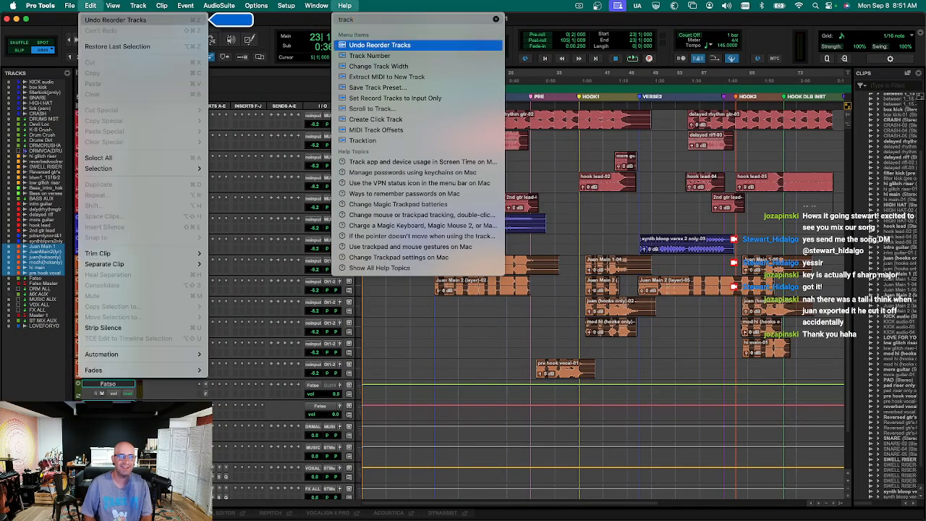
{"action": "key", "text": "Down"}
{"action": "type", "text": "new"}
{"action": "key", "text": "Down"}
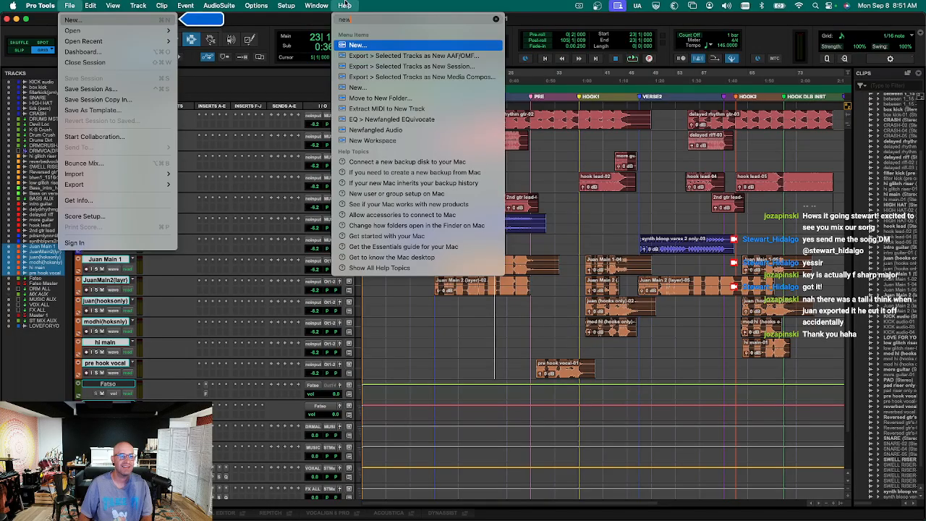
{"action": "mouse_move", "coordinate": [90, 5]}
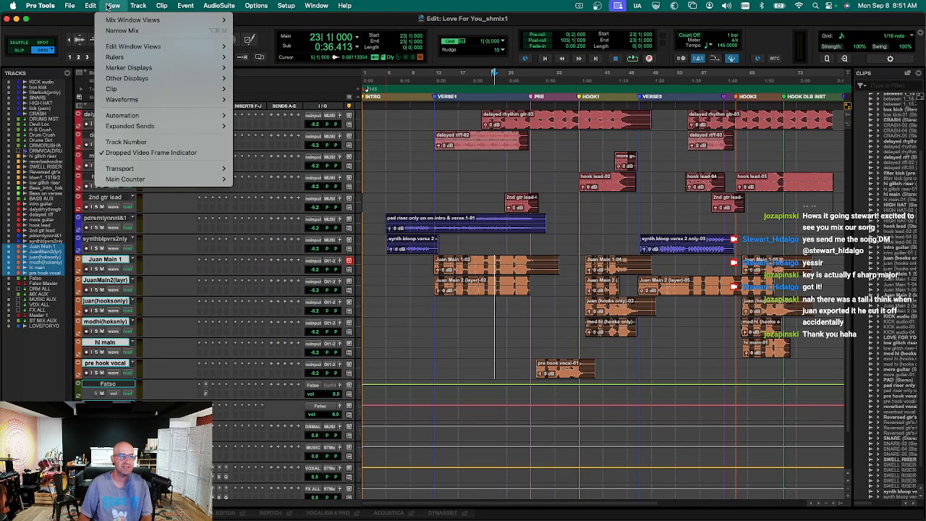
Create one new stereo Aux Input track below the pre hook vocal track.
{"action": "mouse_move", "coordinate": [138, 6]}
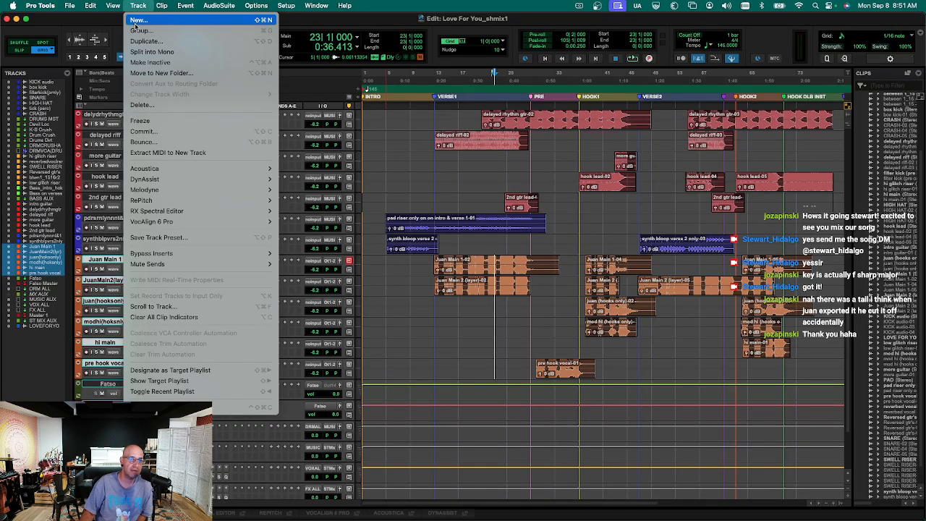
{"action": "left_click", "coordinate": [137, 20]}
{"action": "left_click", "coordinate": [378, 189]}
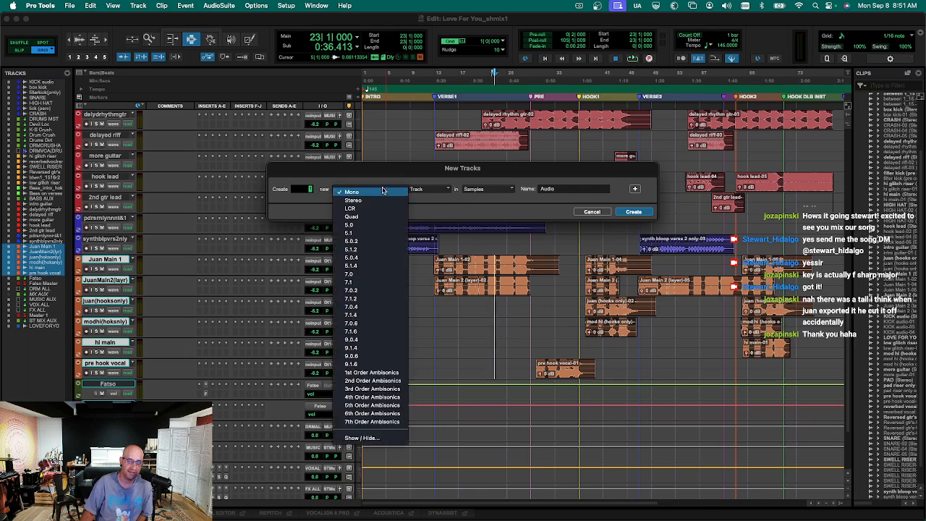
{"action": "left_click", "coordinate": [377, 199]}
{"action": "left_click", "coordinate": [431, 191]}
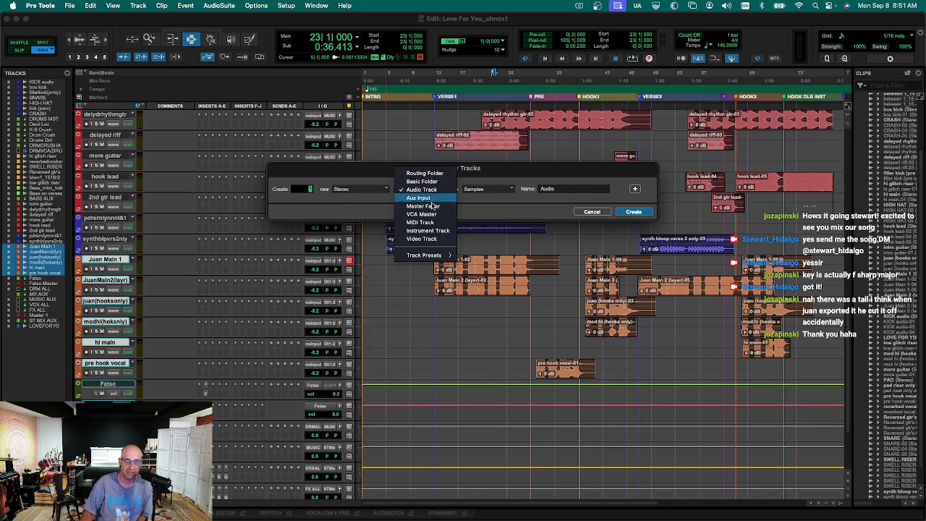
{"action": "left_click", "coordinate": [434, 199]}
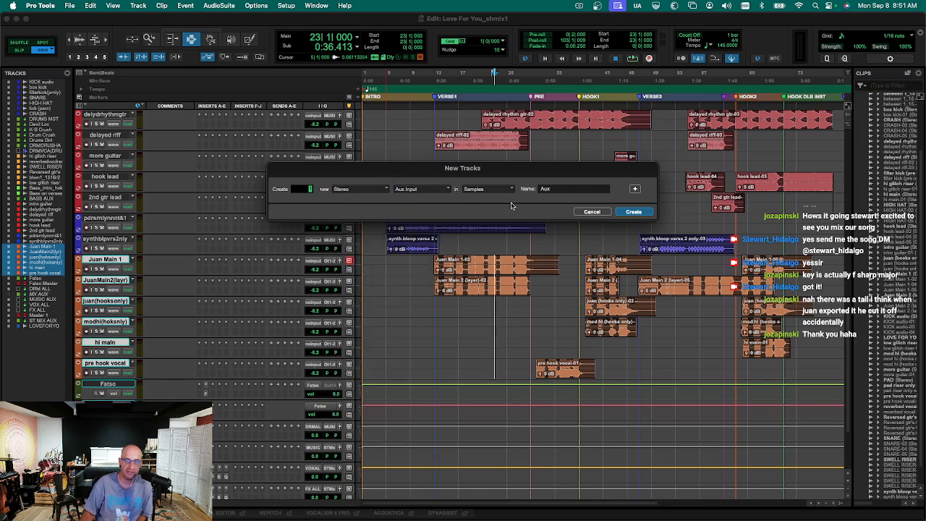
{"action": "left_click", "coordinate": [633, 212]}
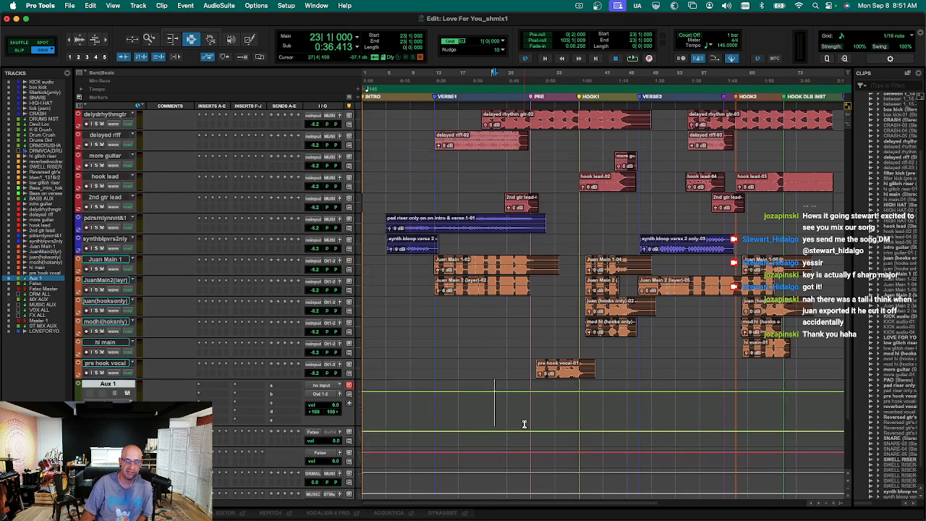
Set the new aux track's input to the HOOK AUX stereo bus and rename the track HOOK AUX.
{"action": "left_click", "coordinate": [319, 384]}
{"action": "mouse_move", "coordinate": [353, 385]}
{"action": "mouse_move", "coordinate": [400, 396]}
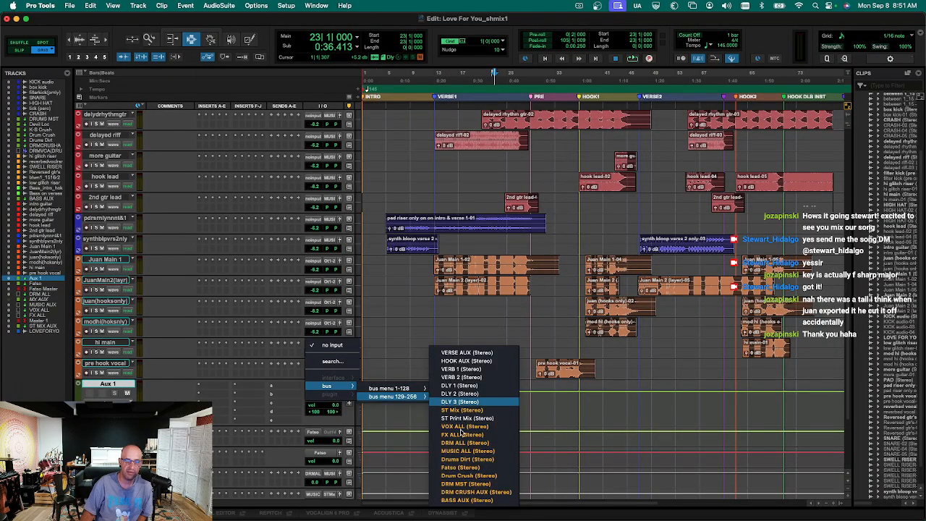
{"action": "left_click", "coordinate": [476, 361]}
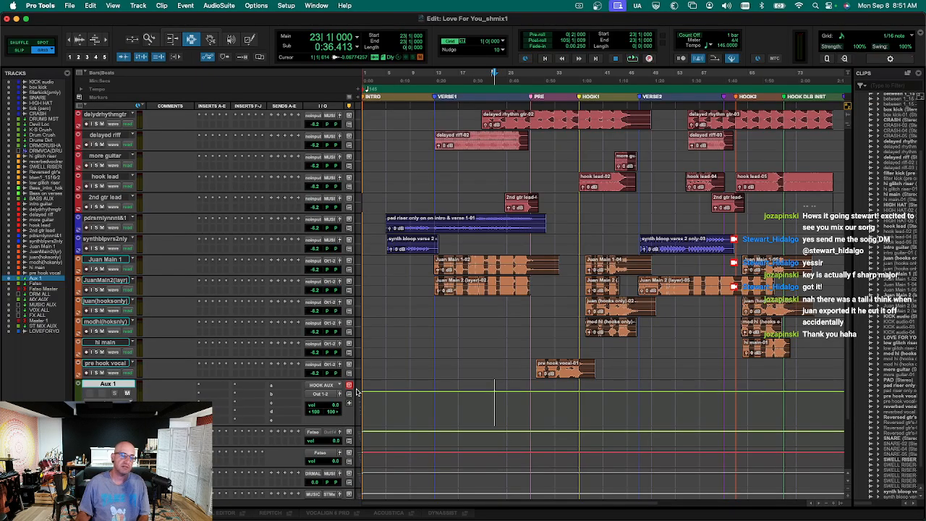
{"action": "double_click", "coordinate": [115, 384]}
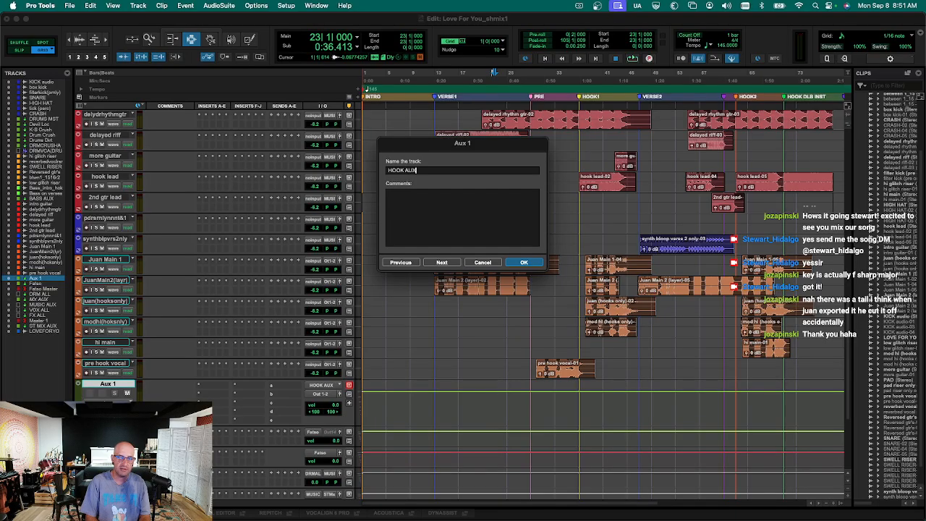
{"action": "key", "text": "Return"}
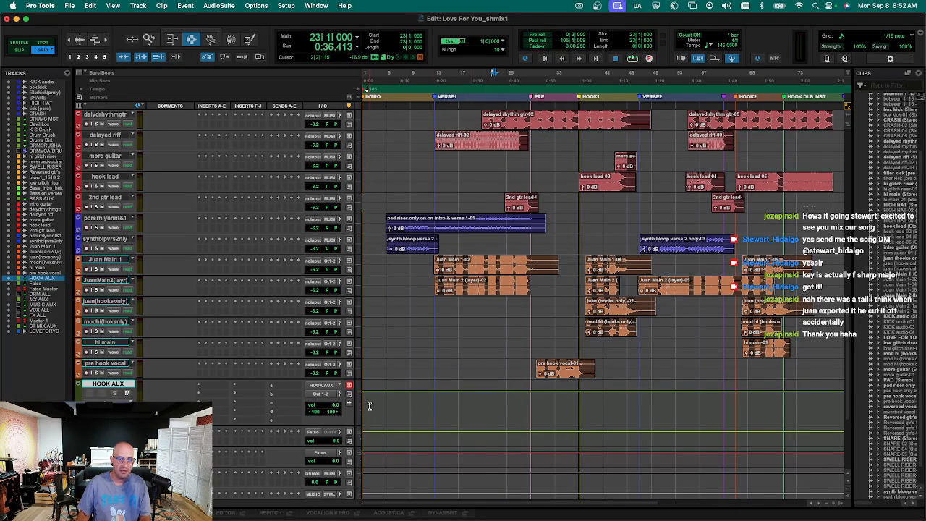
Route the HOOK AUX track's output to the VOX ALL stereo bus.
{"action": "left_click", "coordinate": [325, 394]}
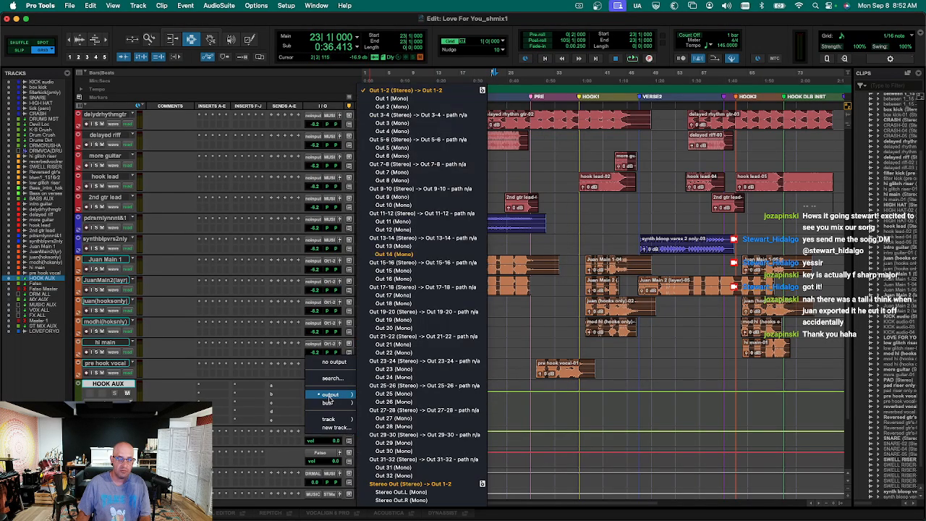
{"action": "mouse_move", "coordinate": [330, 403]}
{"action": "mouse_move", "coordinate": [387, 413]}
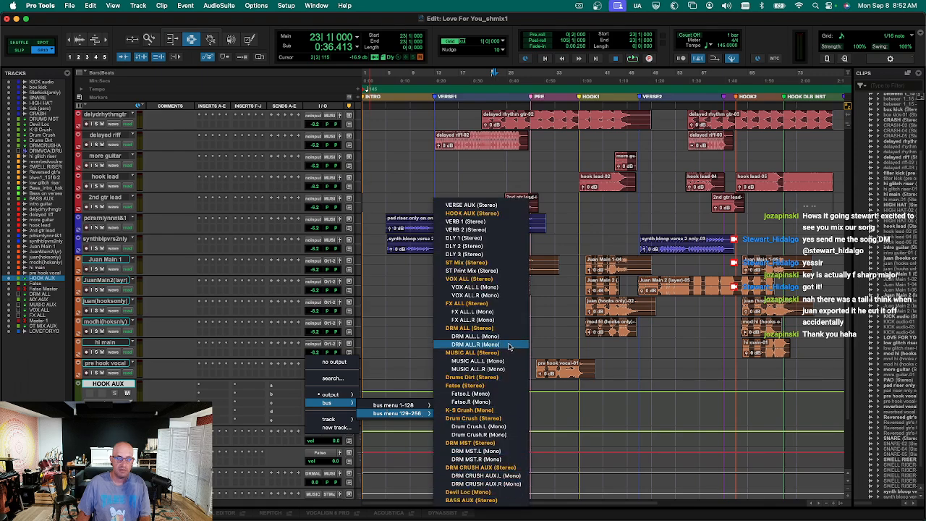
{"action": "left_click", "coordinate": [500, 279]}
Move the Fatso and Fatso Master tracks up below Bass on verses, and place BASS AUX above them.
{"action": "scroll", "coordinate": [322, 424], "scroll_direction": "down", "scroll_amount": 5}
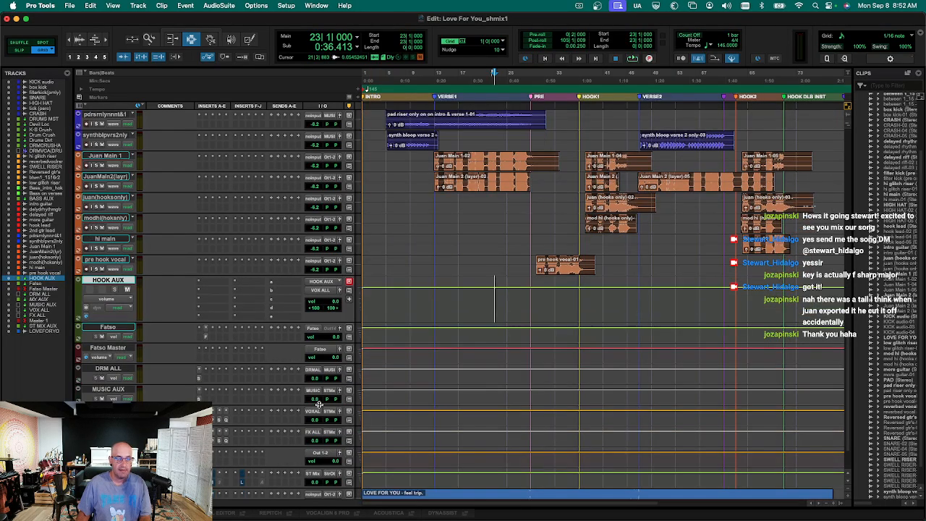
{"action": "left_click", "coordinate": [124, 331]}
{"action": "left_click", "coordinate": [116, 347], "text": "shift"}
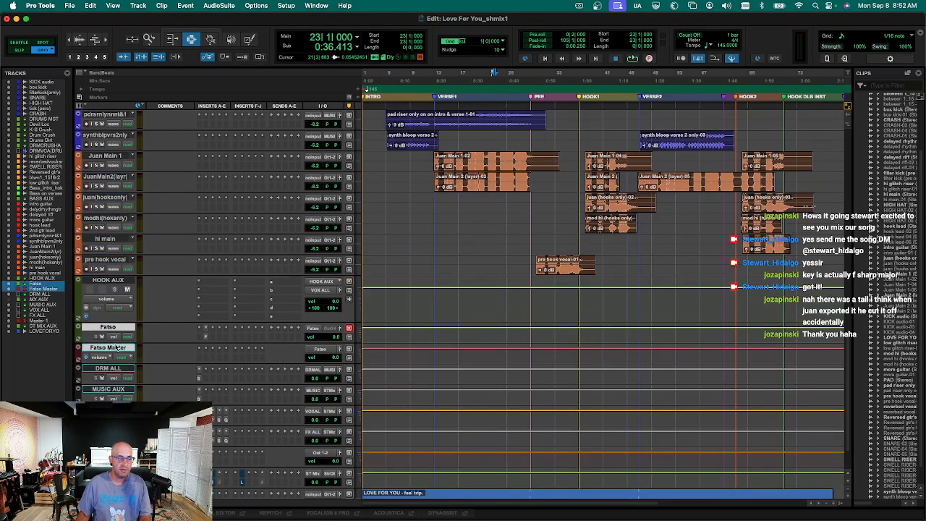
{"action": "scroll", "coordinate": [113, 329], "scroll_direction": "up", "scroll_amount": 20}
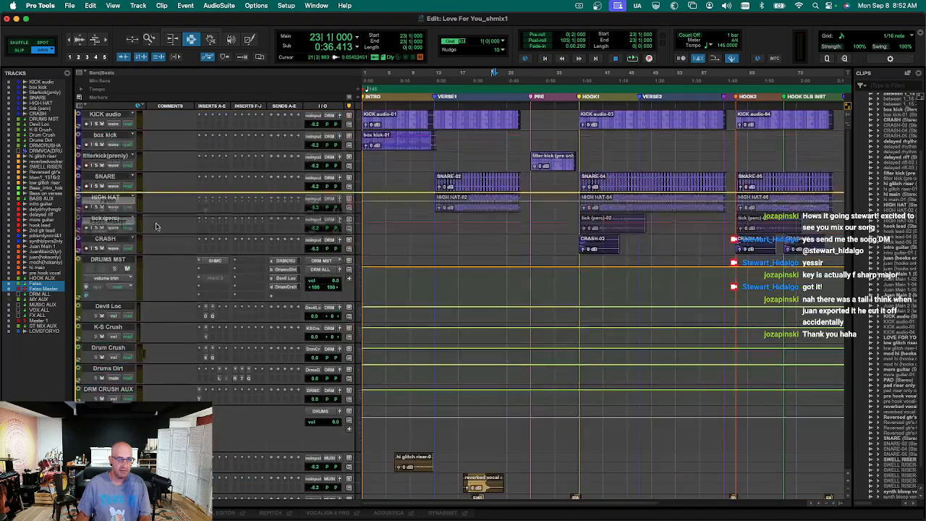
{"action": "scroll", "coordinate": [189, 348], "scroll_direction": "down", "scroll_amount": 10}
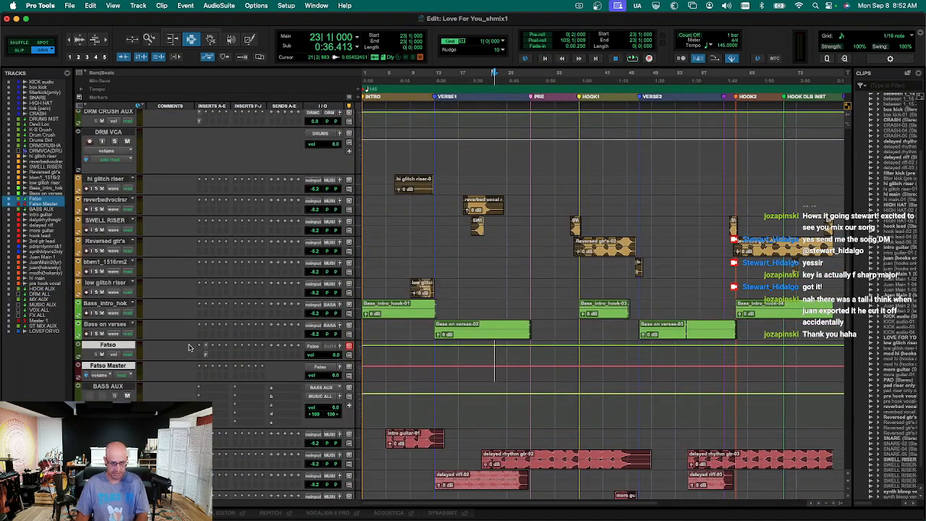
{"action": "left_click_drag", "start_coordinate": [107, 386], "coordinate": [109, 346]}
Play briefly from bar 23, and route the six vocal tracks ending with pre hook vocal to the HOOK AUX stereo bus.
{"action": "scroll", "coordinate": [270, 434], "scroll_direction": "down", "scroll_amount": 10}
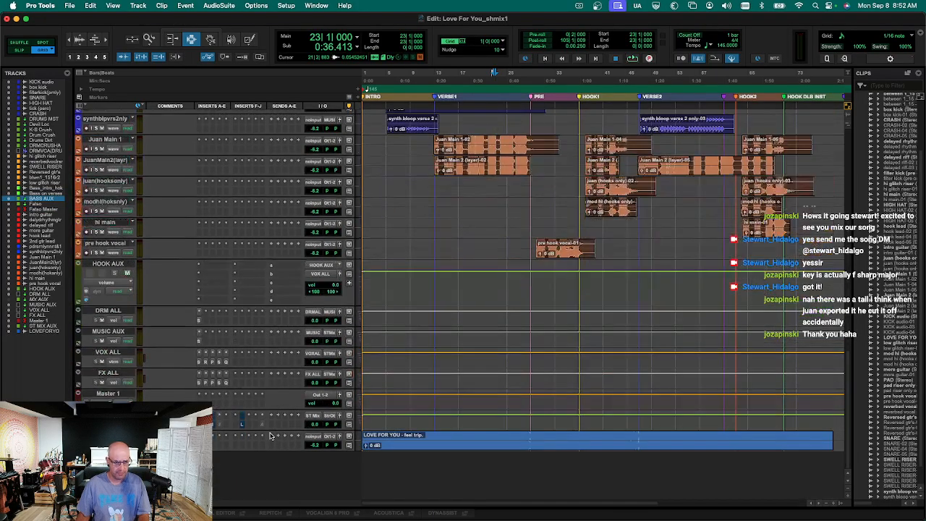
{"action": "key", "text": "space"}
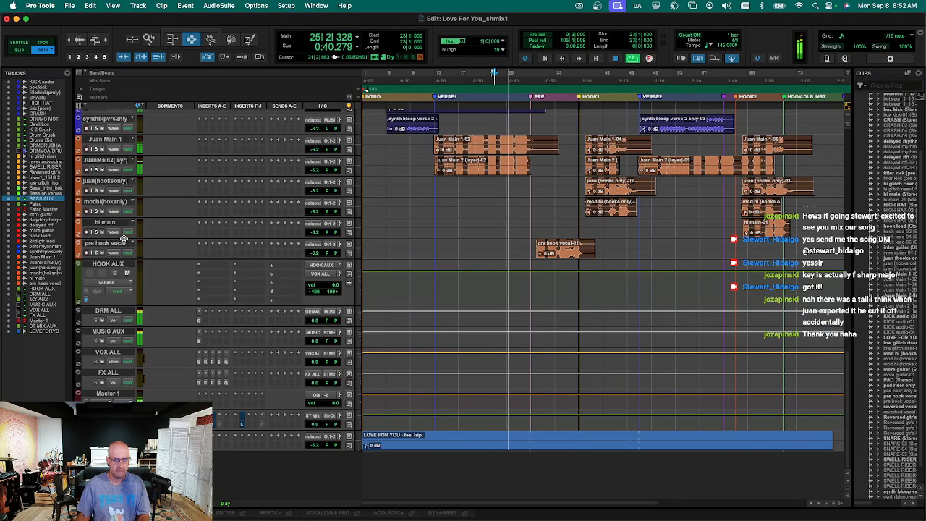
{"action": "key", "text": "space"}
{"action": "left_click", "coordinate": [103, 139]}
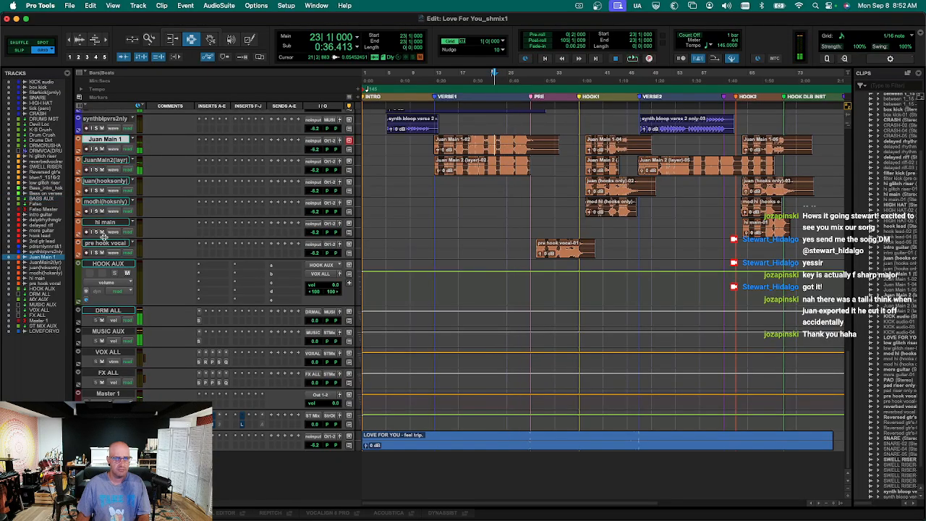
{"action": "left_click", "coordinate": [104, 242], "text": "shift"}
{"action": "left_click", "coordinate": [334, 245]}
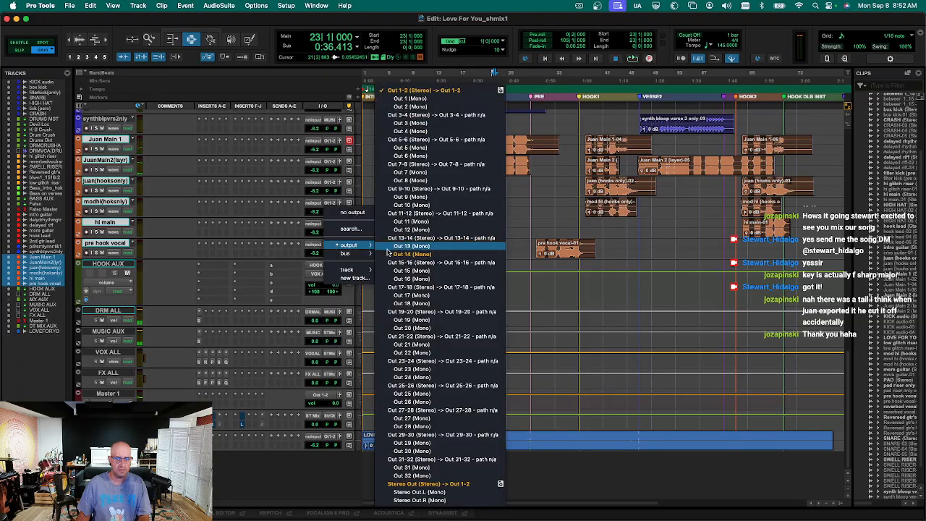
{"action": "mouse_move", "coordinate": [349, 254]}
{"action": "mouse_move", "coordinate": [413, 265]}
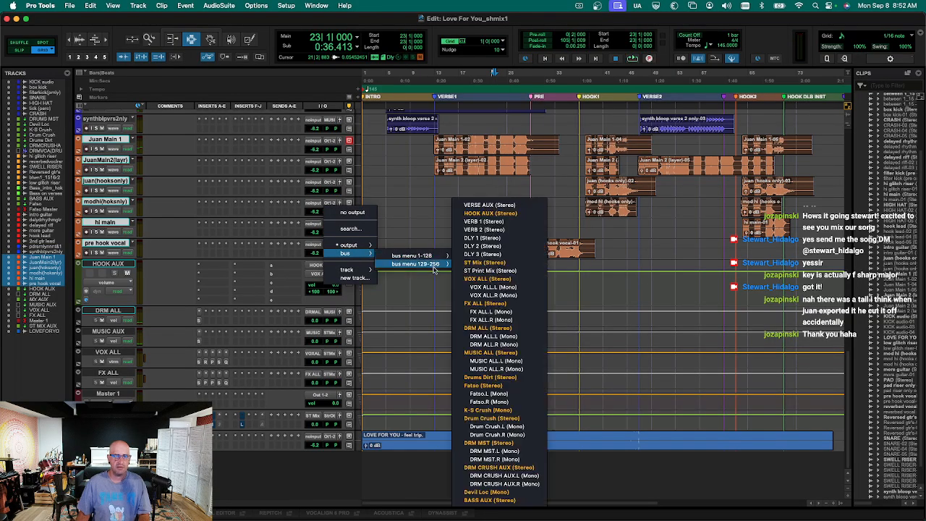
{"action": "left_click", "coordinate": [477, 220]}
Play the song from bar 23 with the timeline zoomed out and the track heights reduced for an overview.
{"action": "key", "text": "space"}
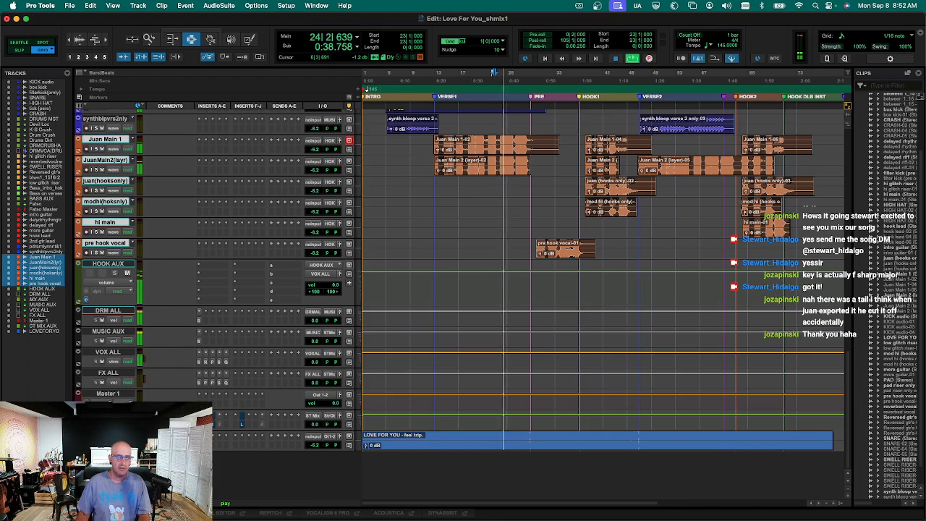
{"action": "key", "text": "r"}
{"action": "scroll", "coordinate": [225, 417], "scroll_direction": "up", "scroll_amount": 10}
{"action": "key", "text": "ctrl+alt+Down"}
{"action": "key", "text": "ctrl+alt+Down"}
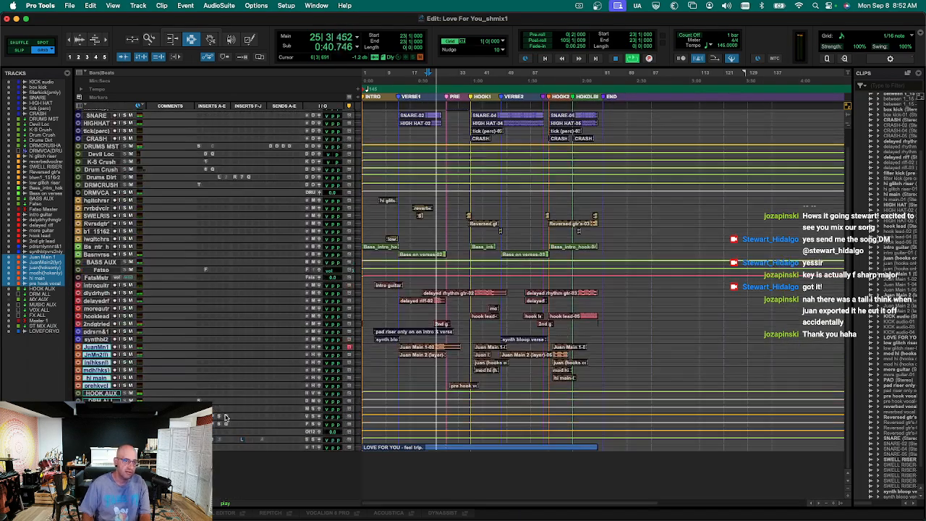
{"action": "key", "text": "ctrl+alt+Up"}
Examine the vocal, HOOK AUX and bus channels in the Mix window during playback, including their meters and inserts.
{"action": "key", "text": "super+equal"}
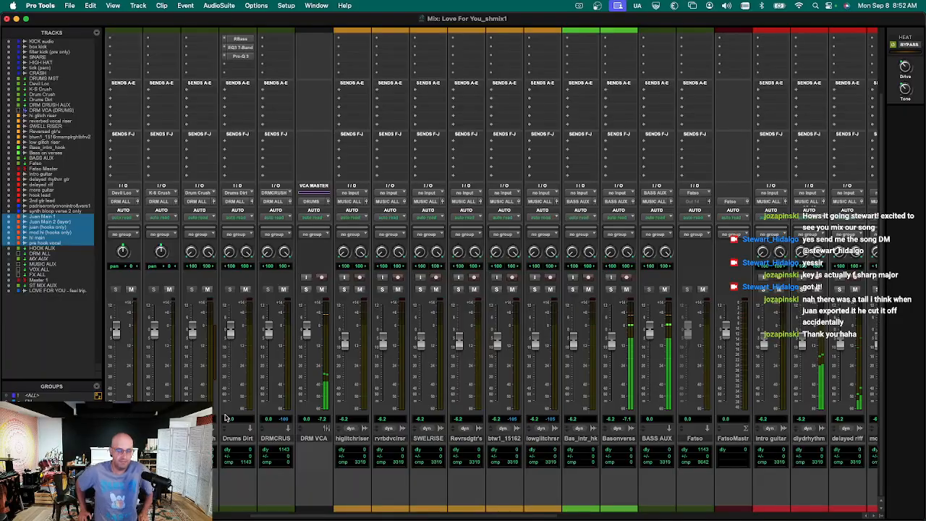
{"action": "key", "text": "super+equal"}
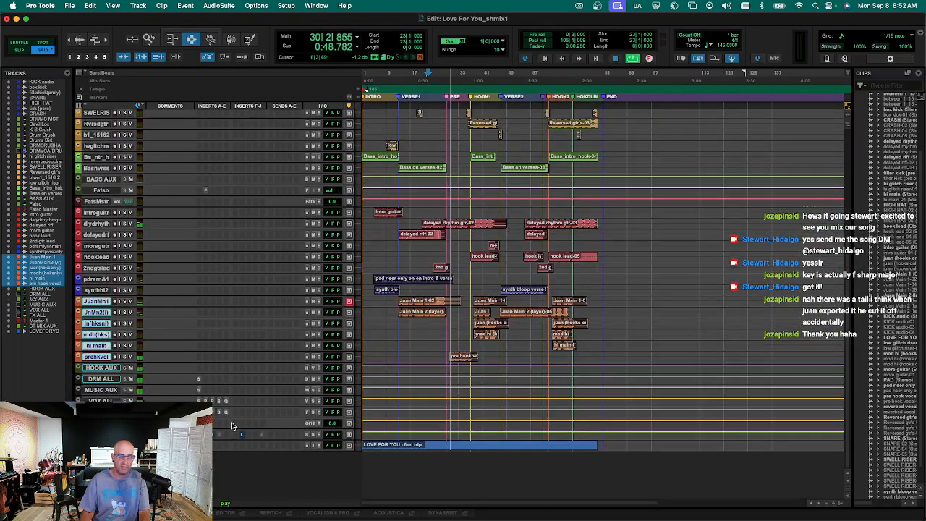
{"action": "key", "text": "super+equal"}
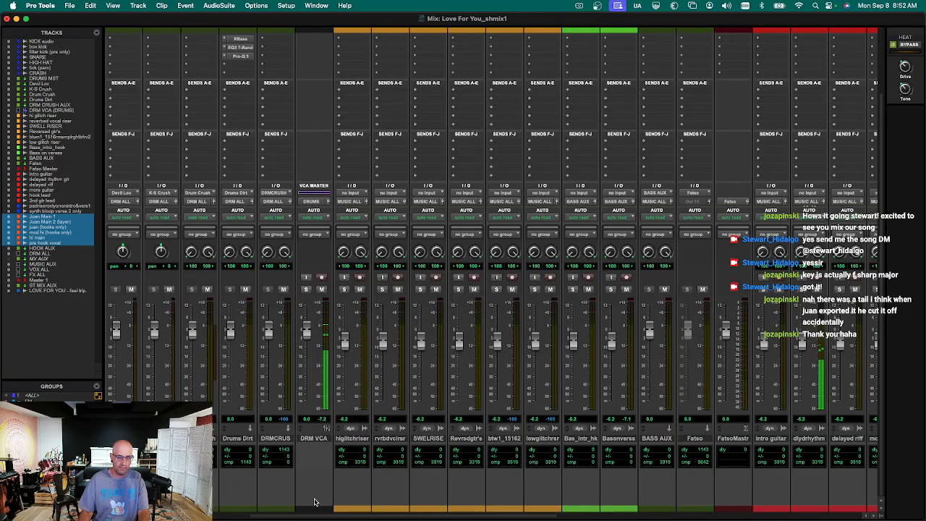
{"action": "left_click_drag", "start_coordinate": [306, 516], "coordinate": [602, 517]}
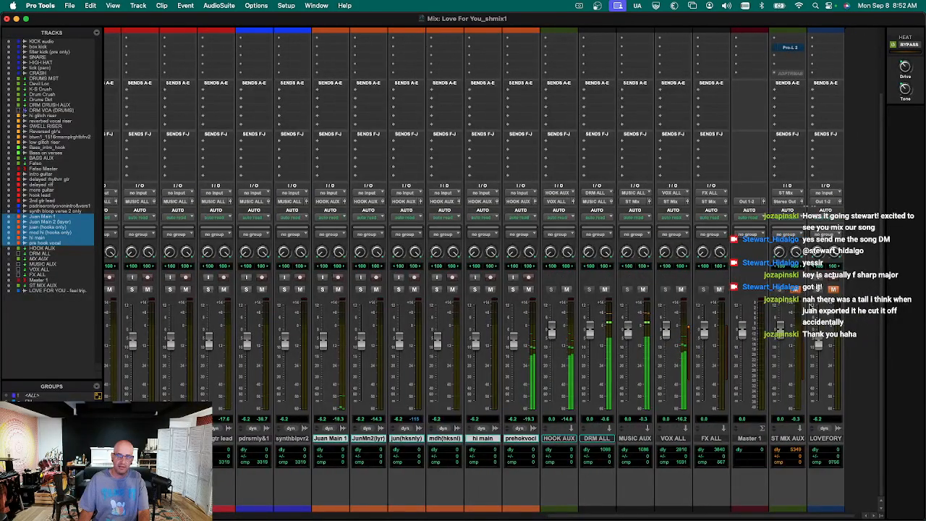
{"action": "scroll", "coordinate": [796, 333], "scroll_direction": "up", "scroll_amount": 5}
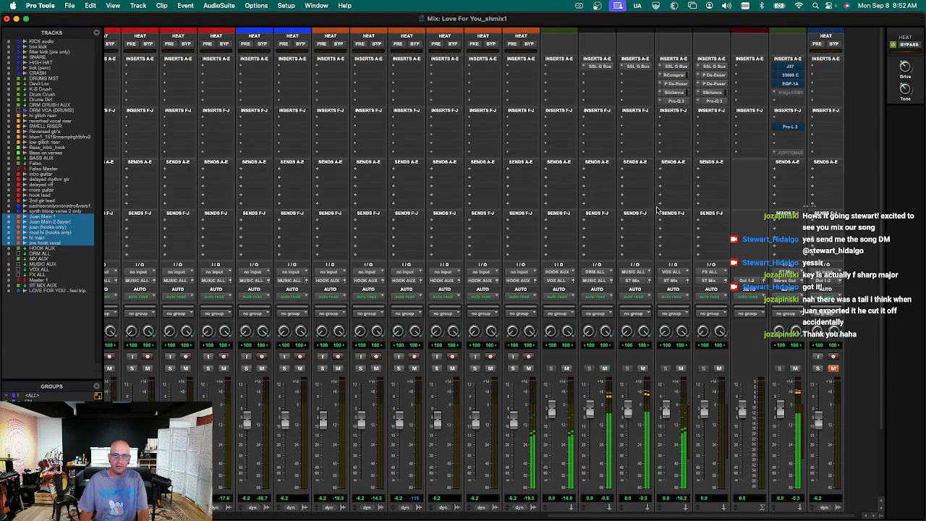
Return to the Edit window and enlarge the track heights while playback continues.
{"action": "key", "text": "super+equal"}
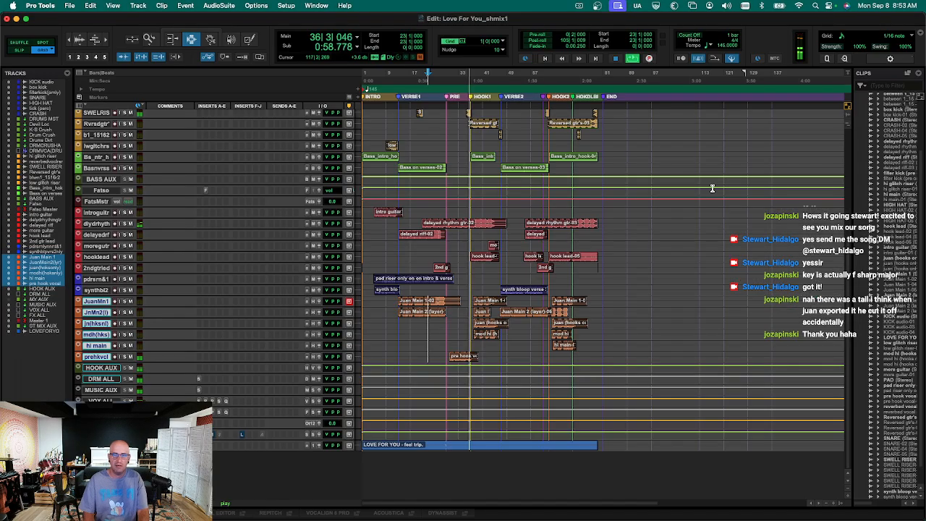
{"action": "key", "text": "super+equal"}
{"action": "key", "text": "super+equal"}
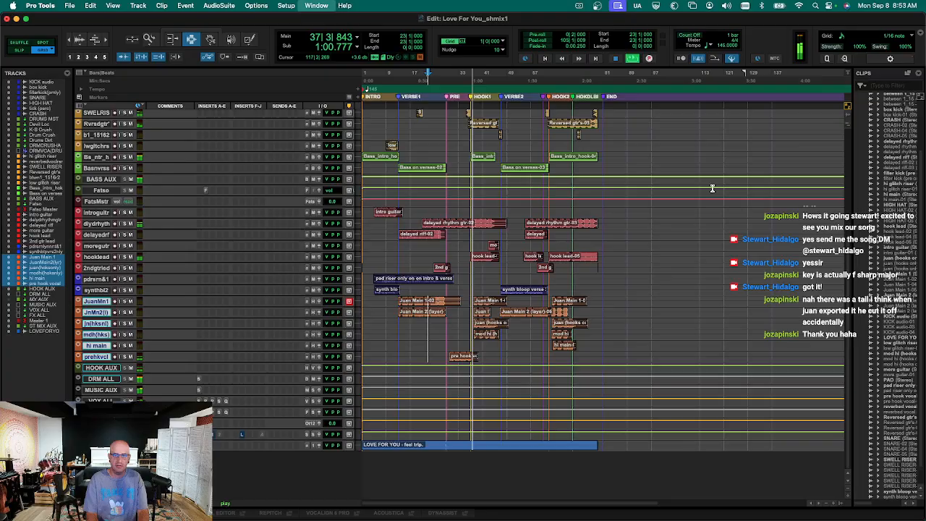
{"action": "key", "text": "ctrl+alt+Up"}
{"action": "key", "text": "ctrl+alt+Up"}
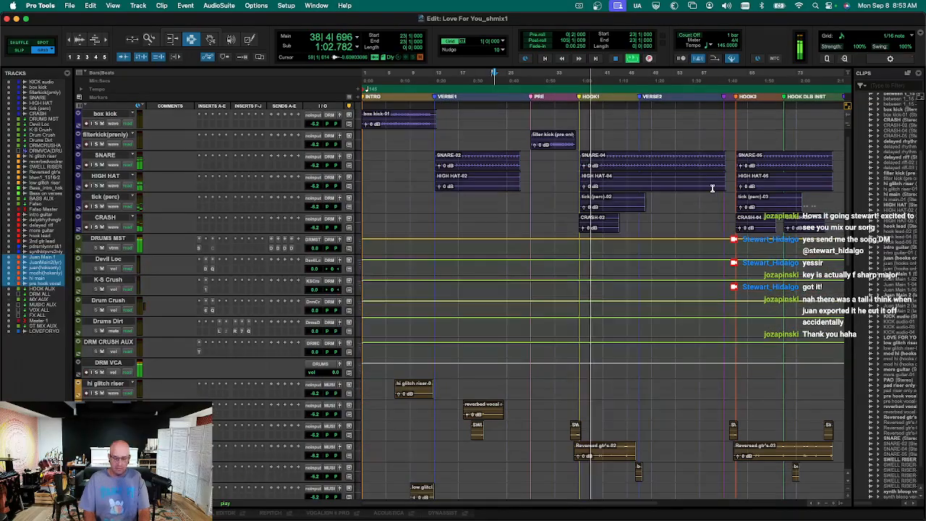
Review the arrangement and the Mix window channels during playback, with the track heights reduced for an overview, and stop at HOOK AUX.
{"action": "key", "text": "r"}
{"action": "key", "text": "t"}
{"action": "key", "text": "r"}
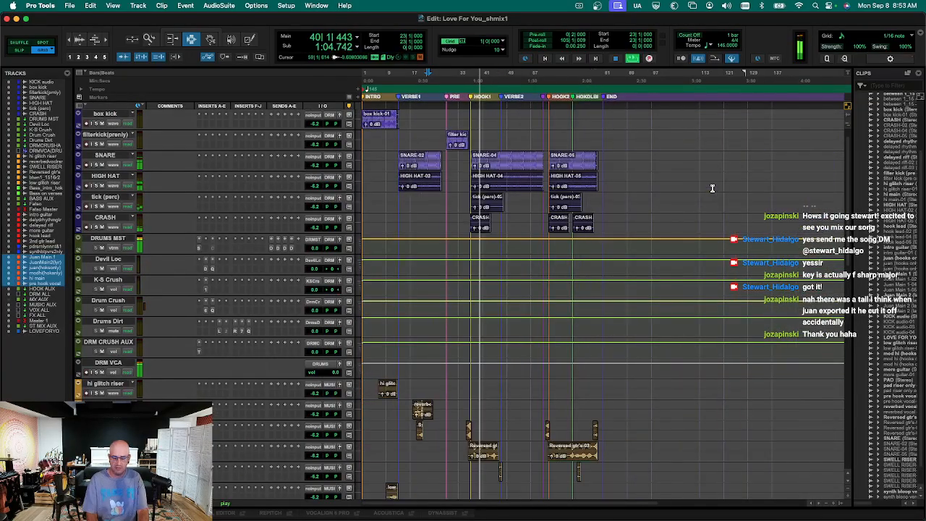
{"action": "key", "text": "super+equal"}
{"action": "key", "text": "super+equal"}
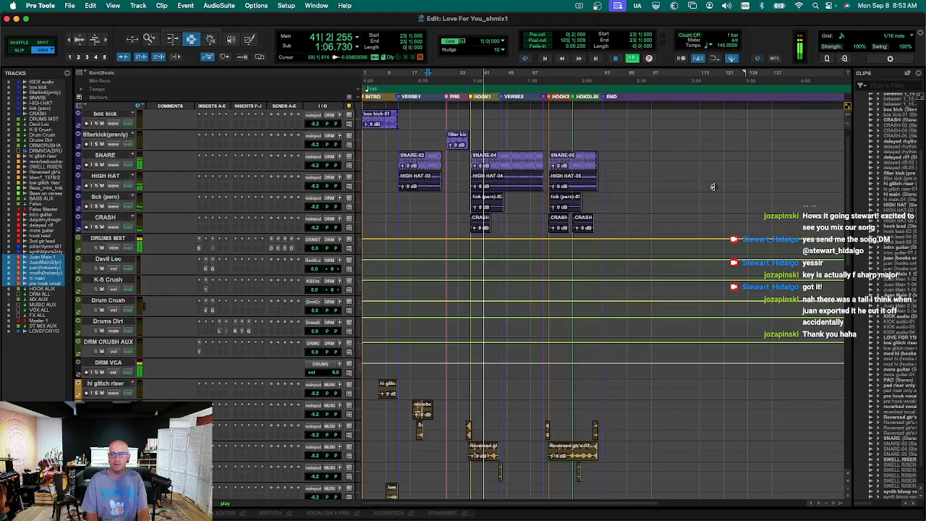
{"action": "key", "text": "ctrl+alt+Down"}
{"action": "key", "text": "super+equal"}
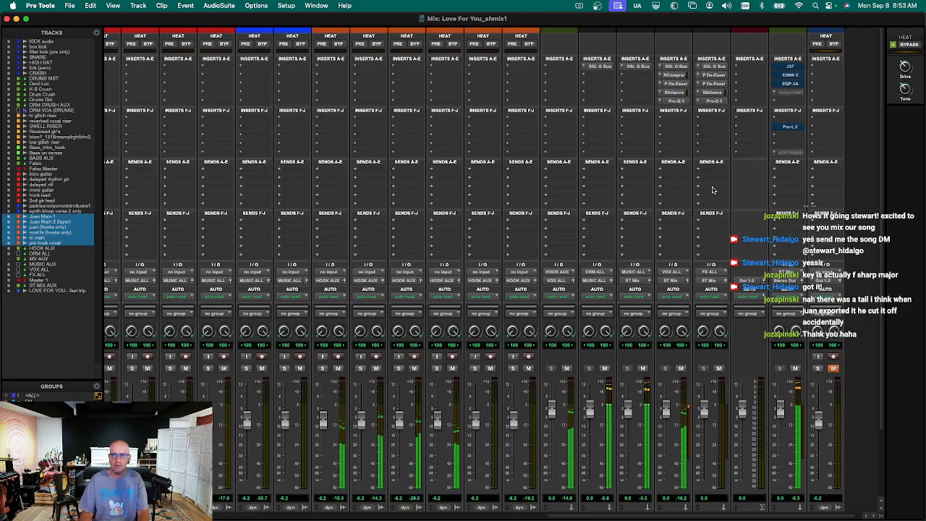
{"action": "key", "text": "super+equal"}
{"action": "key", "text": "t"}
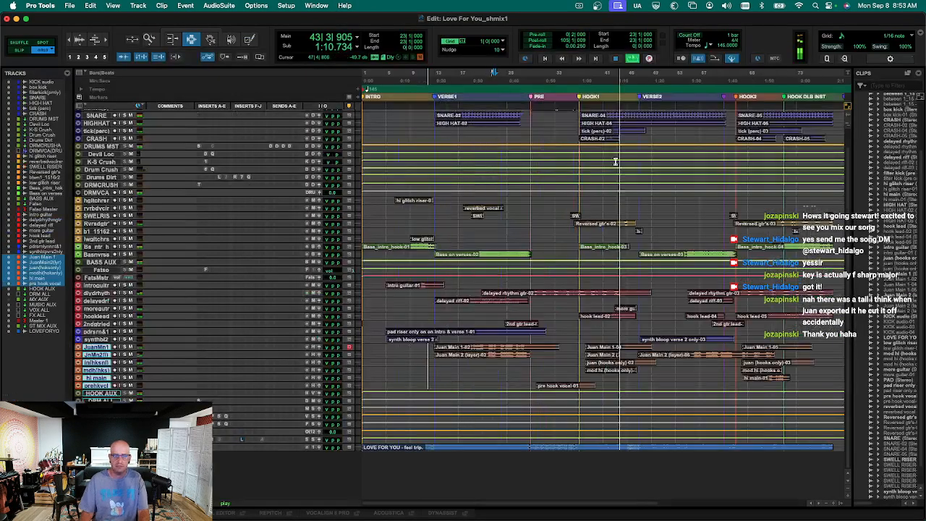
{"action": "scroll", "coordinate": [615, 161], "scroll_direction": "up", "scroll_amount": 2}
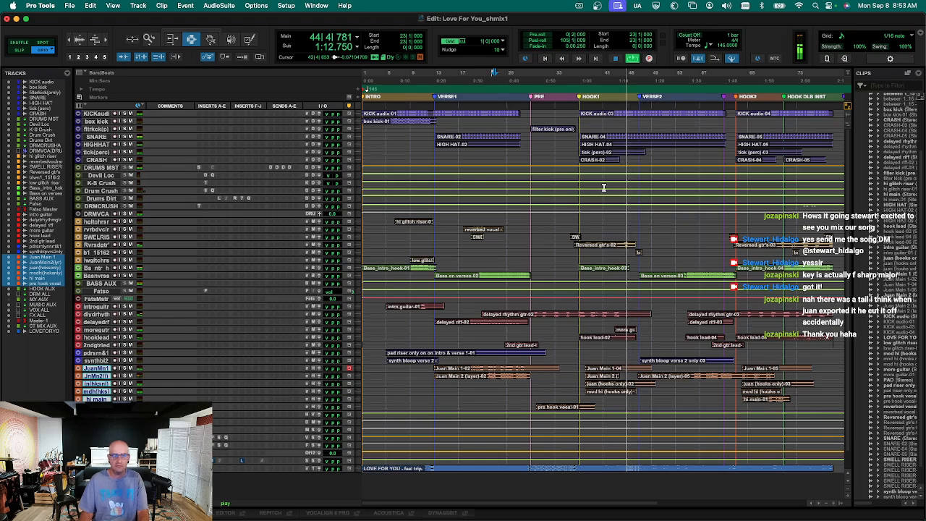
{"action": "left_click", "coordinate": [494, 414]}
{"action": "key", "text": "space"}
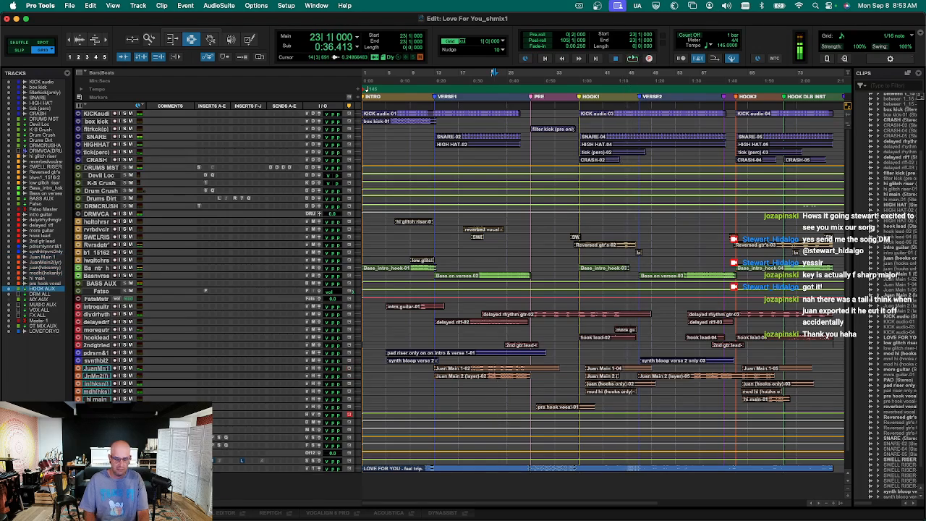
Start importing session data from Open Your Eyes_shmix6.ptx in the LÉA THE LEOX project folder inside SESSIONS.
{"action": "key", "text": "alt+shift+i"}
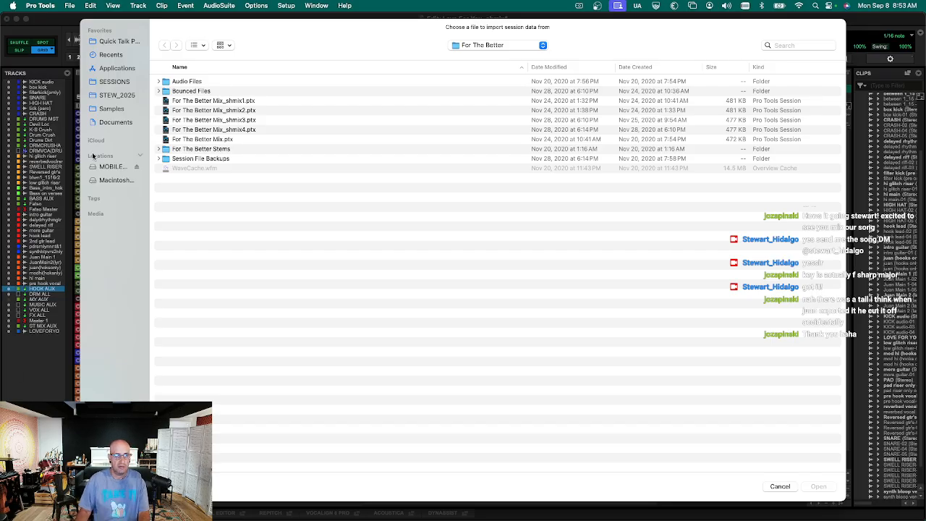
{"action": "left_click", "coordinate": [116, 83]}
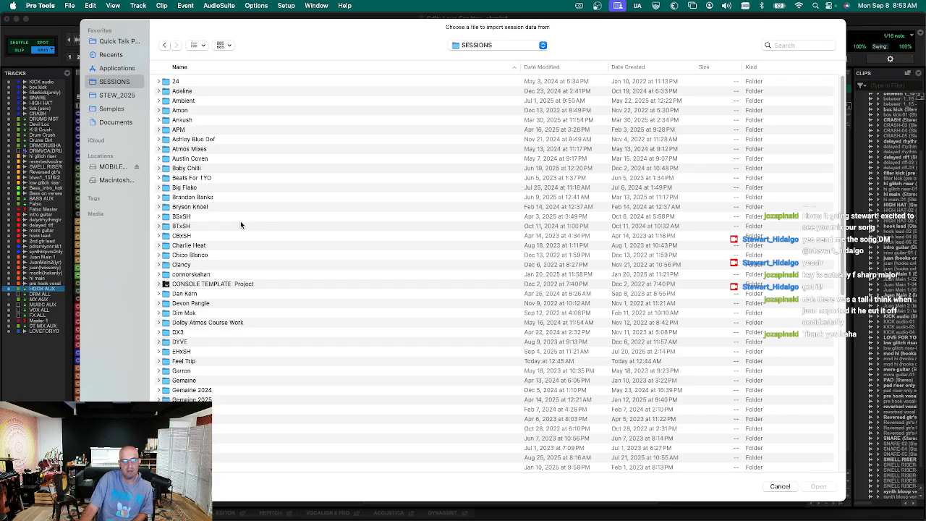
{"action": "left_click", "coordinate": [264, 201]}
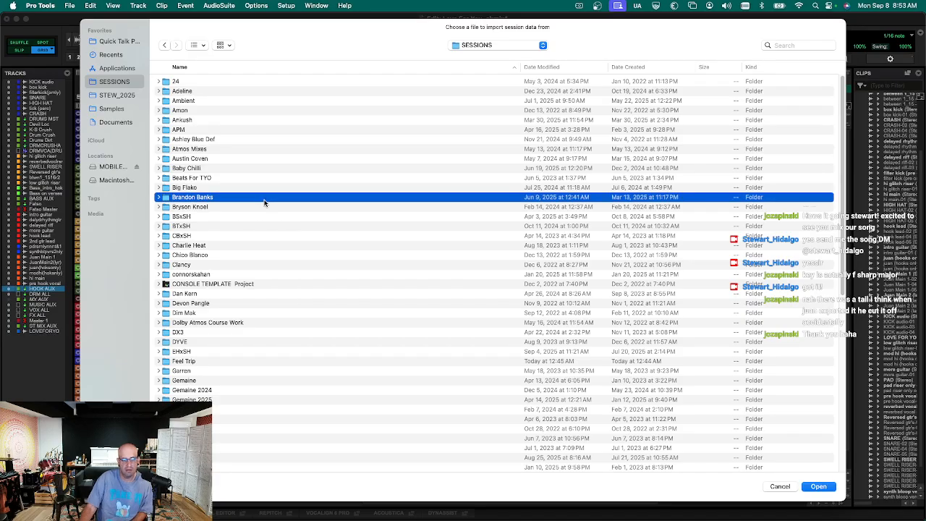
{"action": "key", "text": "m"}
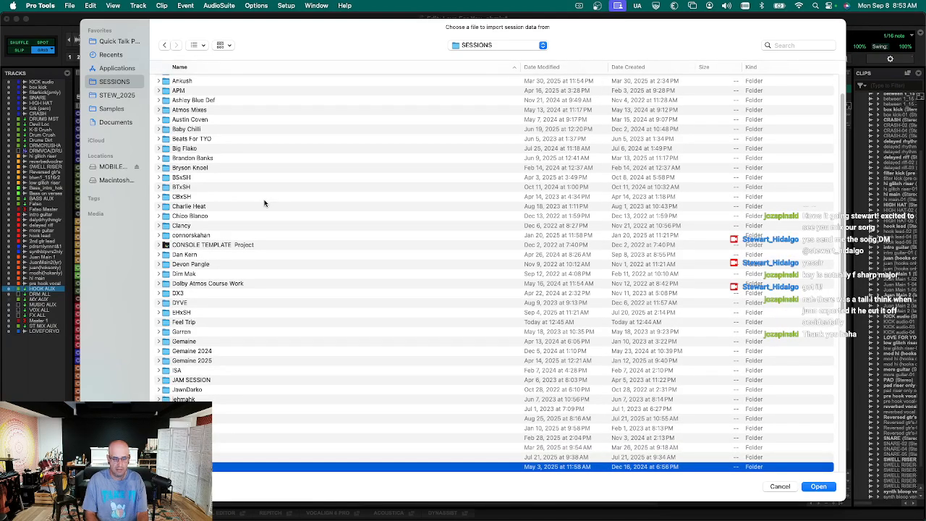
{"action": "key", "text": "Return"}
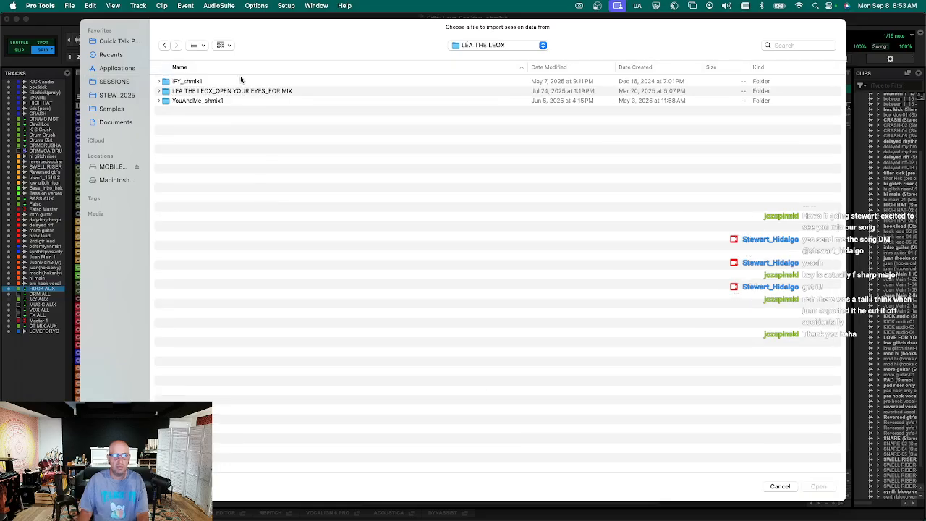
{"action": "double_click", "coordinate": [224, 93]}
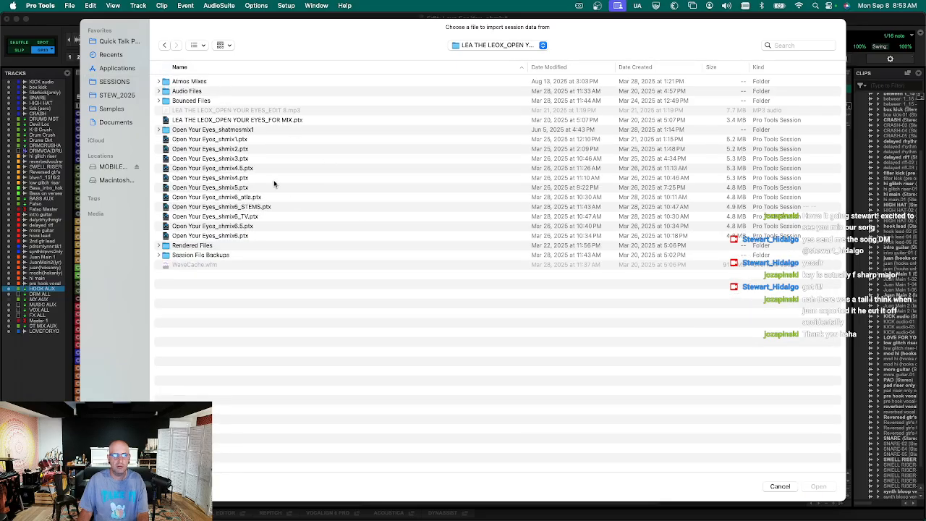
{"action": "left_click", "coordinate": [265, 227]}
{"action": "double_click", "coordinate": [264, 235]}
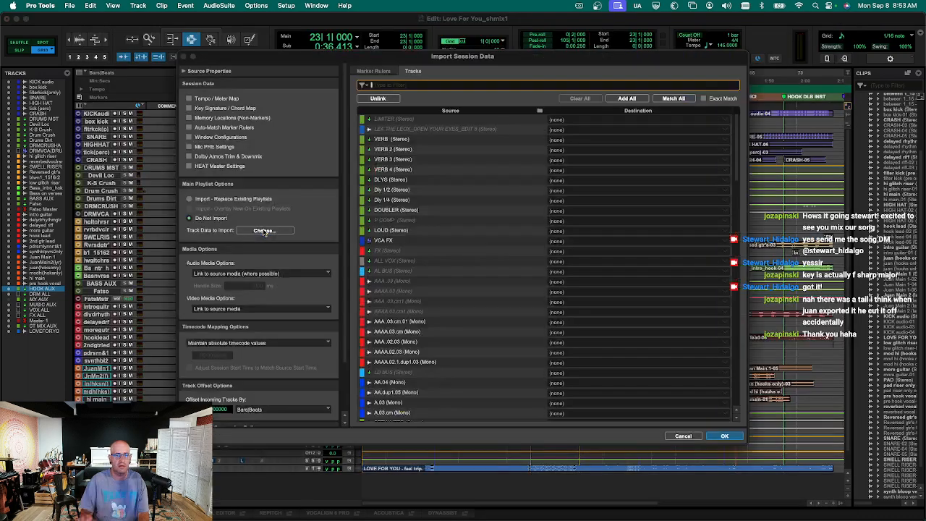
Import Vitalizer, VOX POP CRUSH, APEX AUX, Rear Buss and Rear Buss Master as new tracks from the source session.
{"action": "scroll", "coordinate": [506, 196], "scroll_direction": "down", "scroll_amount": 1}
{"action": "scroll", "coordinate": [506, 196], "scroll_direction": "down", "scroll_amount": 10}
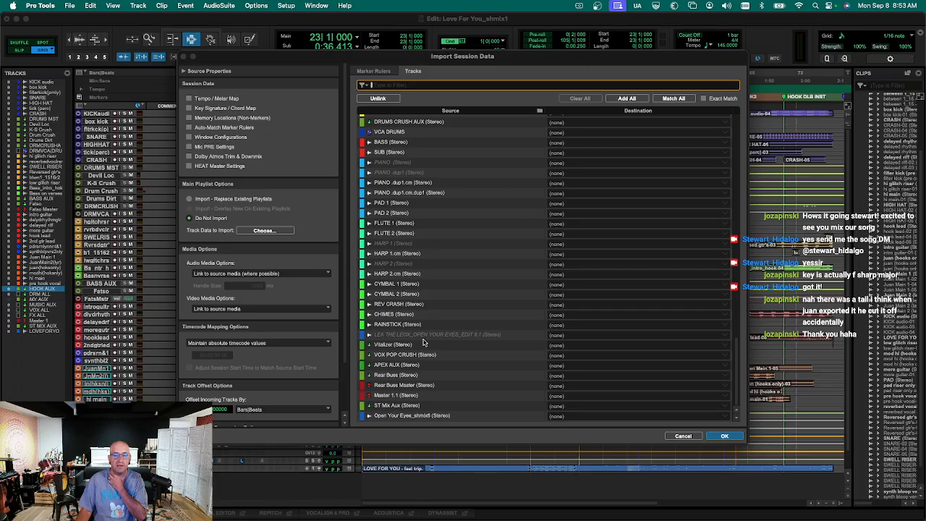
{"action": "left_click", "coordinate": [405, 346]}
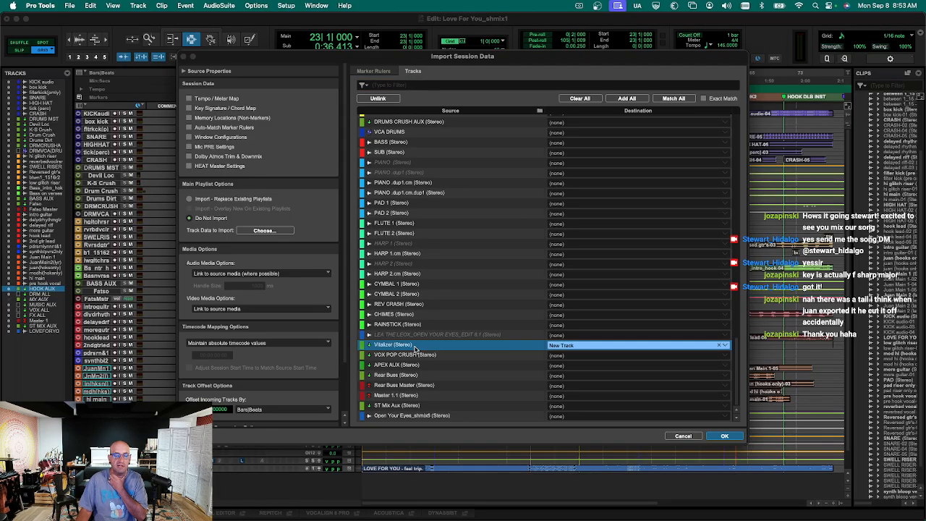
{"action": "left_click", "coordinate": [422, 355], "text": "shift"}
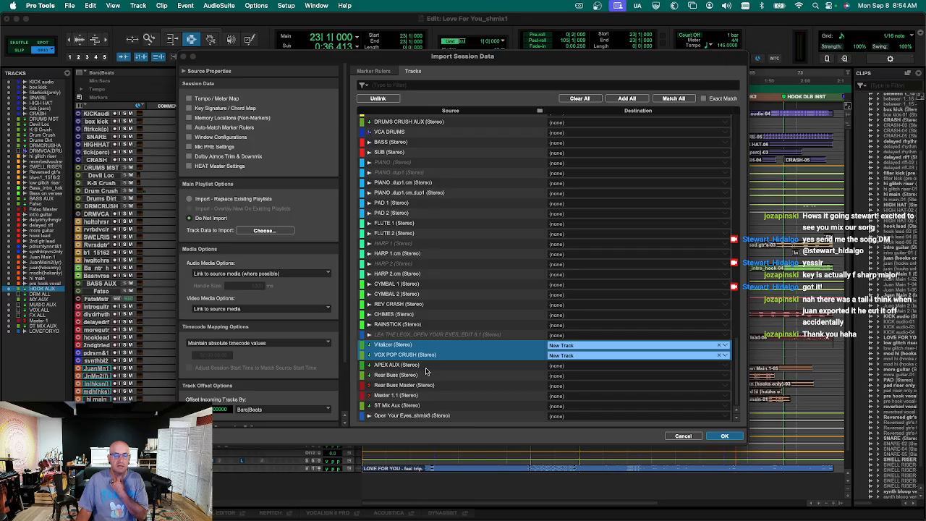
{"action": "left_click", "coordinate": [425, 368], "text": "shift"}
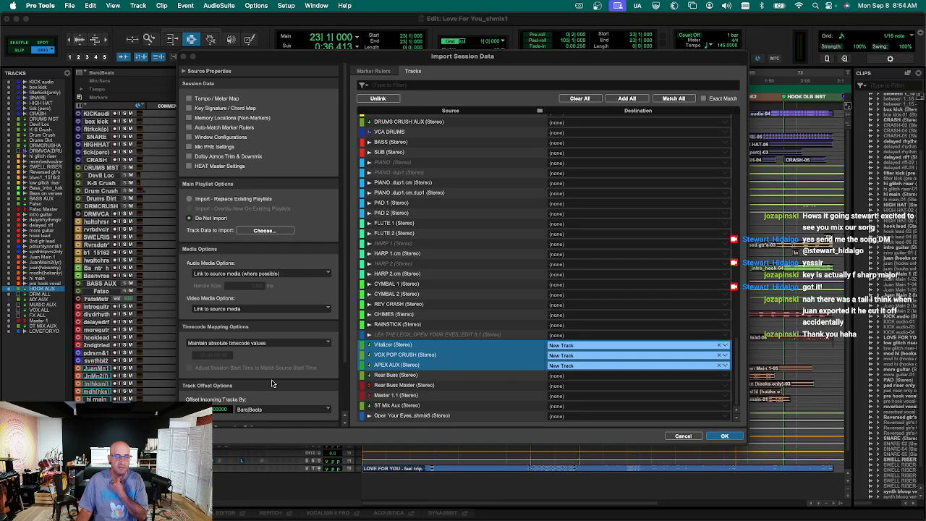
{"action": "left_click", "coordinate": [397, 376], "text": "shift"}
{"action": "left_click", "coordinate": [398, 385], "text": "shift"}
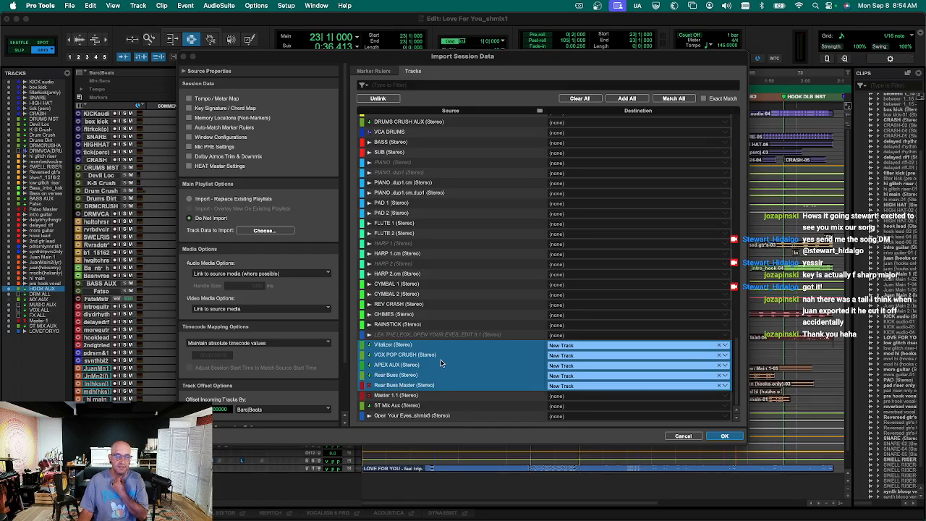
{"action": "scroll", "coordinate": [441, 363], "scroll_direction": "up", "scroll_amount": 5}
{"action": "scroll", "coordinate": [441, 363], "scroll_direction": "up", "scroll_amount": 8}
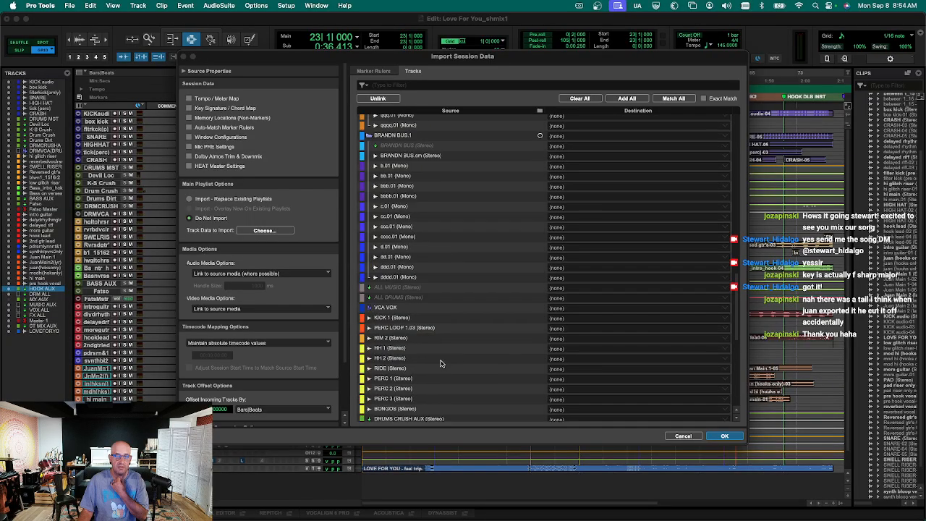
{"action": "key", "text": "Return"}
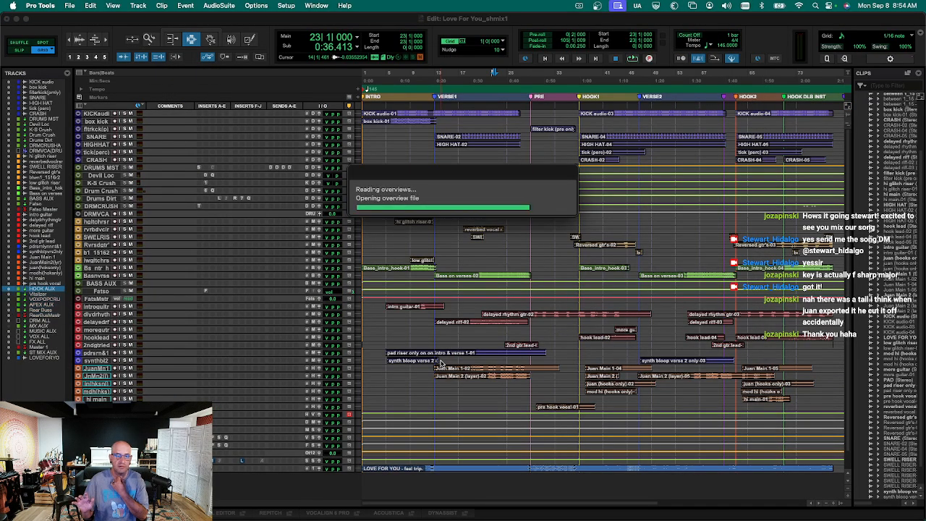
Move the Vitalizer, VOX POP CRUSH, APEX AUX and Rear Buss tracks below Master 1, enlarge them, and save the session.
{"action": "scroll", "coordinate": [443, 361], "scroll_direction": "down", "scroll_amount": 5}
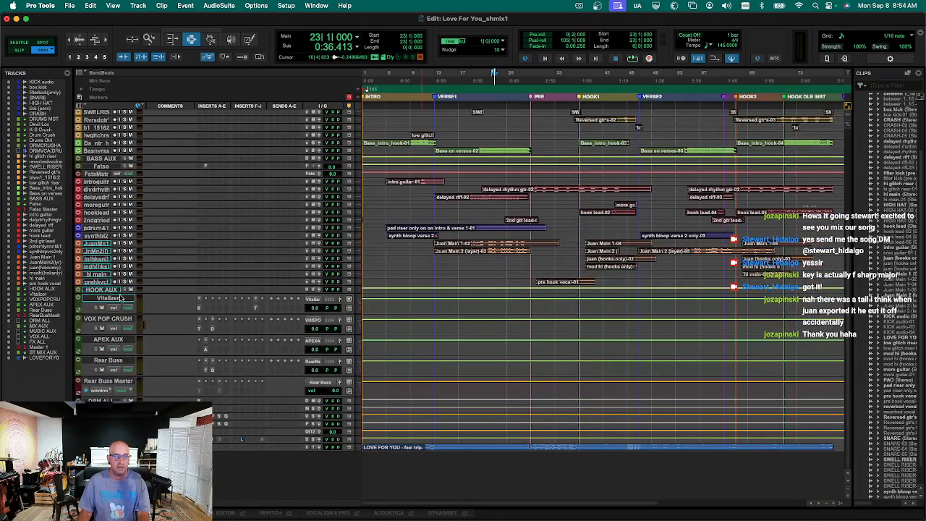
{"action": "left_click", "coordinate": [120, 298]}
{"action": "left_click", "coordinate": [120, 361], "text": "shift"}
{"action": "left_click_drag", "start_coordinate": [120, 361], "coordinate": [115, 435]}
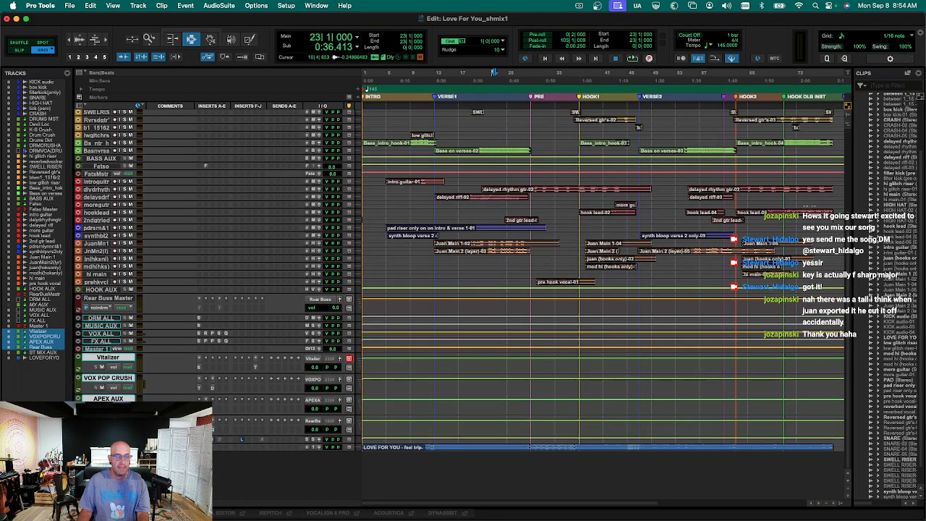
{"action": "key", "text": "ctrl+Up"}
{"action": "key", "text": "super+s"}
Route the outputs of the Vitalizer and VOX POP CRUSH tracks to the HOOK AUX stereo bus.
{"action": "left_click", "coordinate": [113, 361]}
{"action": "left_click", "coordinate": [113, 405], "text": "shift"}
{"action": "key", "text": "super+s"}
{"action": "left_click", "coordinate": [312, 375]}
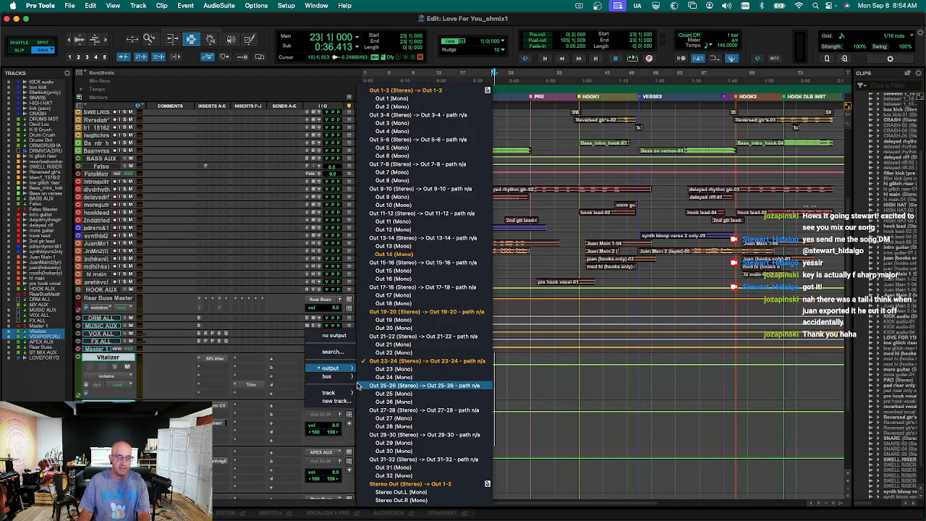
{"action": "mouse_move", "coordinate": [327, 376]}
{"action": "mouse_move", "coordinate": [386, 381]}
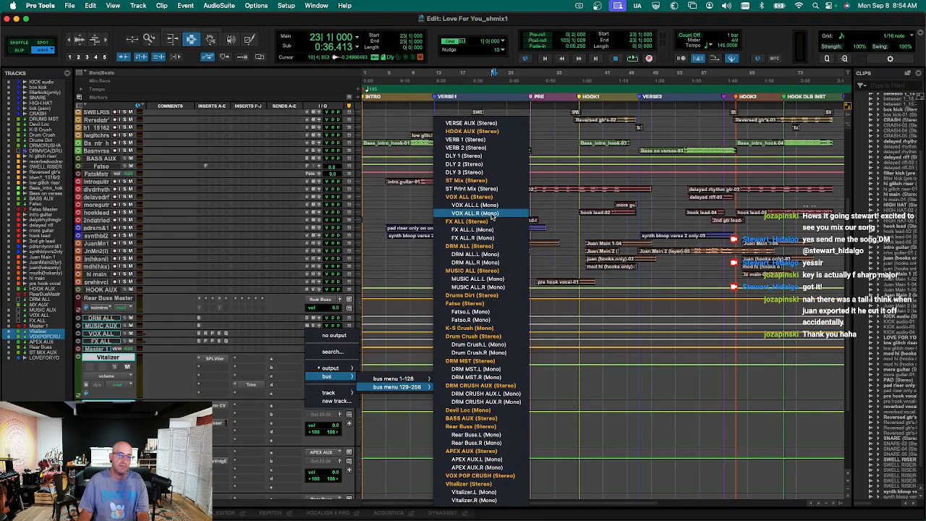
{"action": "left_click", "coordinate": [492, 134]}
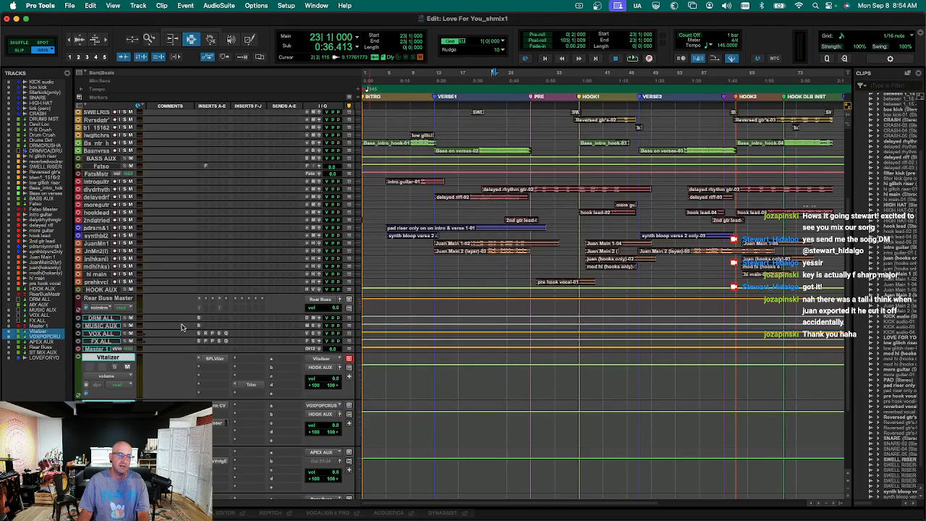
Move the Vitalizer and VOX POP CRUSH tracks directly below the two main vocal tracks, and zoom the timeline out.
{"action": "scroll", "coordinate": [116, 355], "scroll_direction": "up", "scroll_amount": 3}
{"action": "left_click", "coordinate": [100, 409]}
{"action": "left_click", "coordinate": [100, 416], "text": "shift"}
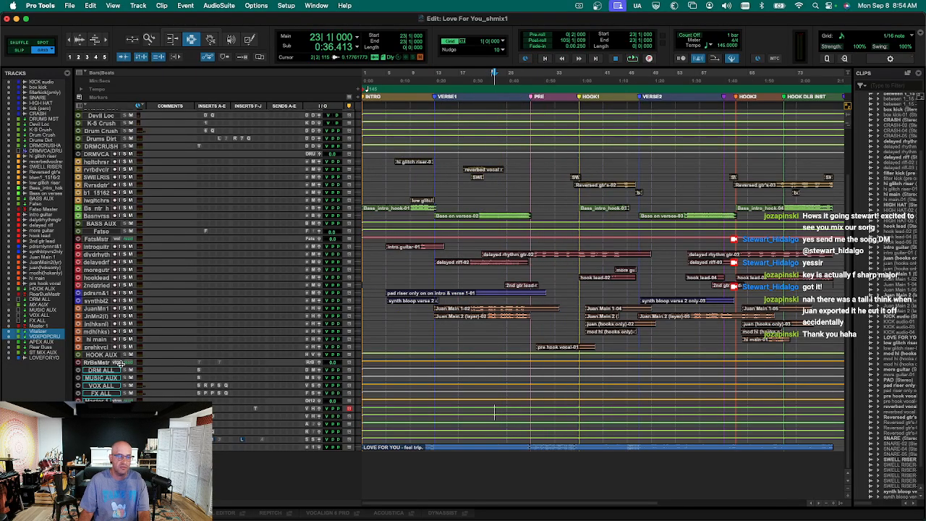
{"action": "left_click_drag", "start_coordinate": [103, 409], "coordinate": [113, 327]}
{"action": "key", "text": "super+bracketleft"}
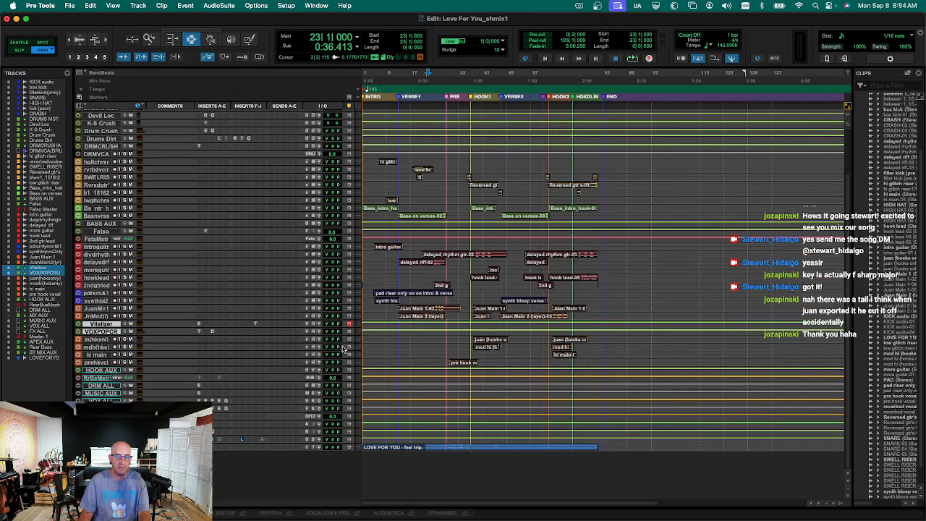
Select the two main vocal tracks above Vitalizer and enlarge their track heights.
{"action": "key", "text": "p"}
{"action": "key", "text": "p"}
{"action": "key", "text": "shift+semicolon"}
{"action": "key", "text": "ctrl+Up"}
{"action": "key", "text": "ctrl+Up"}
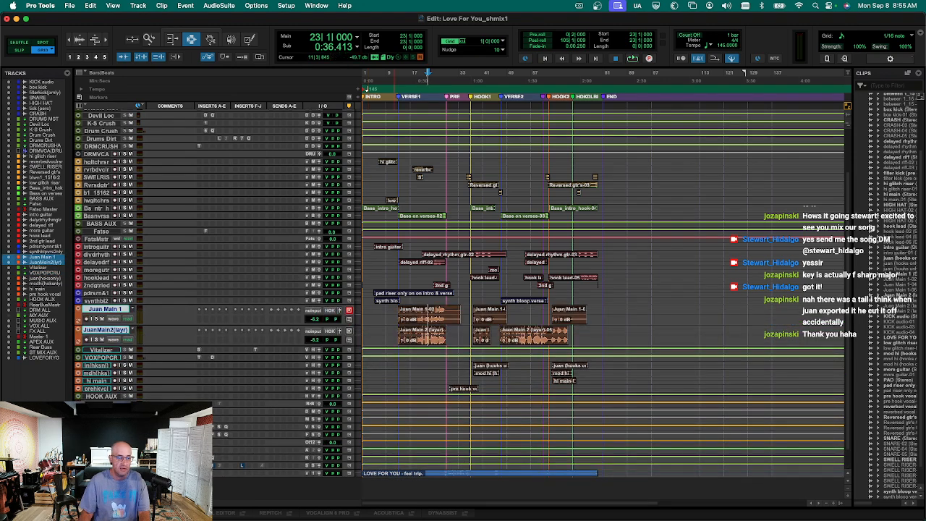
Enlarge the APEX AUX track and route its output to the HOOK AUX stereo bus.
{"action": "left_click", "coordinate": [428, 450]}
{"action": "key", "text": "ctrl+Up"}
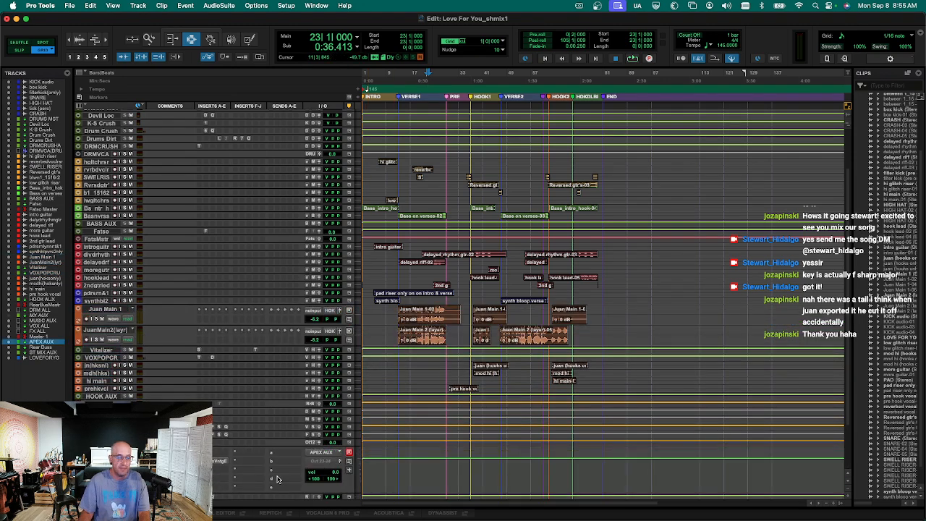
{"action": "left_click", "coordinate": [315, 462]}
{"action": "mouse_move", "coordinate": [340, 471]}
{"action": "mouse_move", "coordinate": [402, 480]}
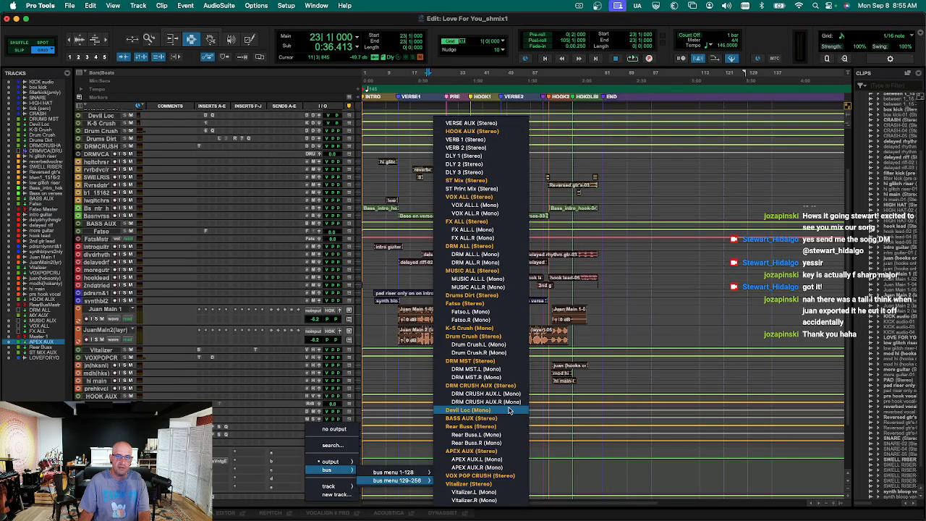
{"action": "left_click", "coordinate": [513, 134]}
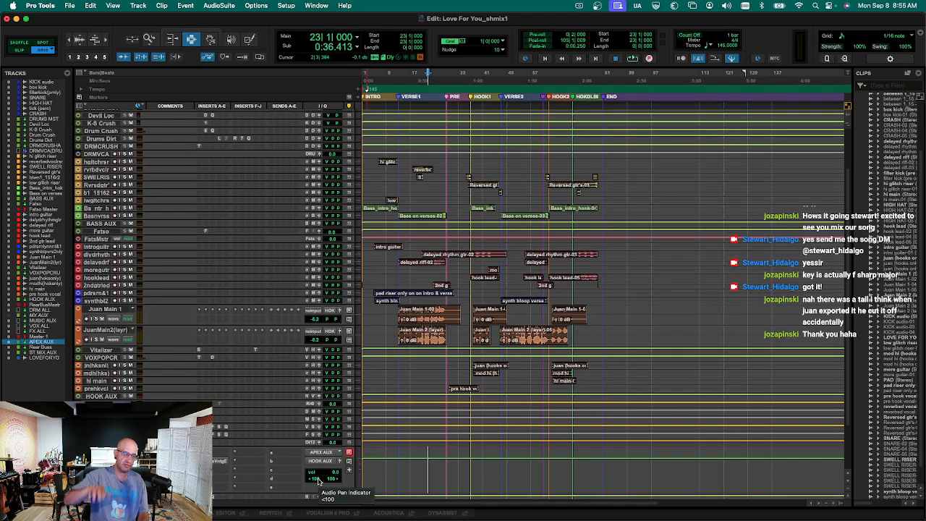
Examine the vocal, aux and bus channels in the Mix window, including their inserts, routing and the VOX ALL delay compensation.
{"action": "key", "text": "super+equal"}
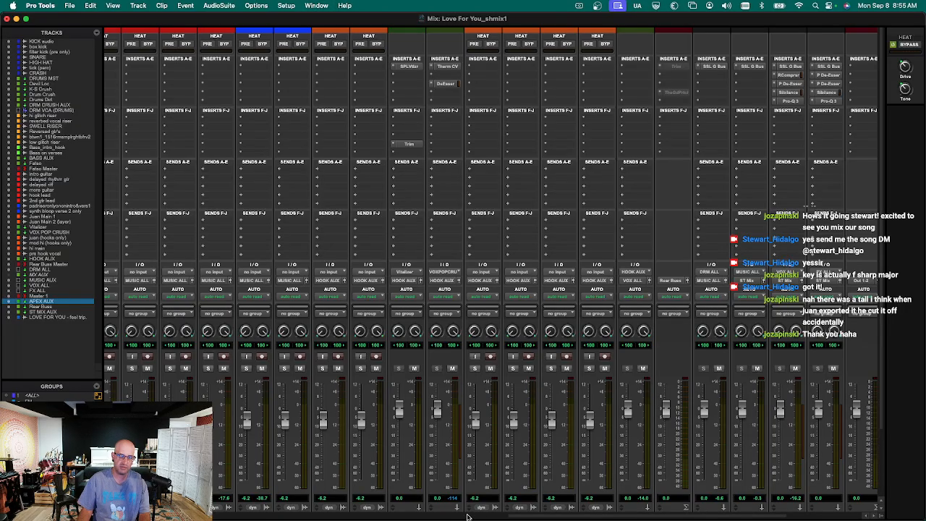
{"action": "left_click_drag", "start_coordinate": [526, 517], "coordinate": [622, 517]}
{"action": "scroll", "coordinate": [709, 456], "scroll_direction": "down", "scroll_amount": 5}
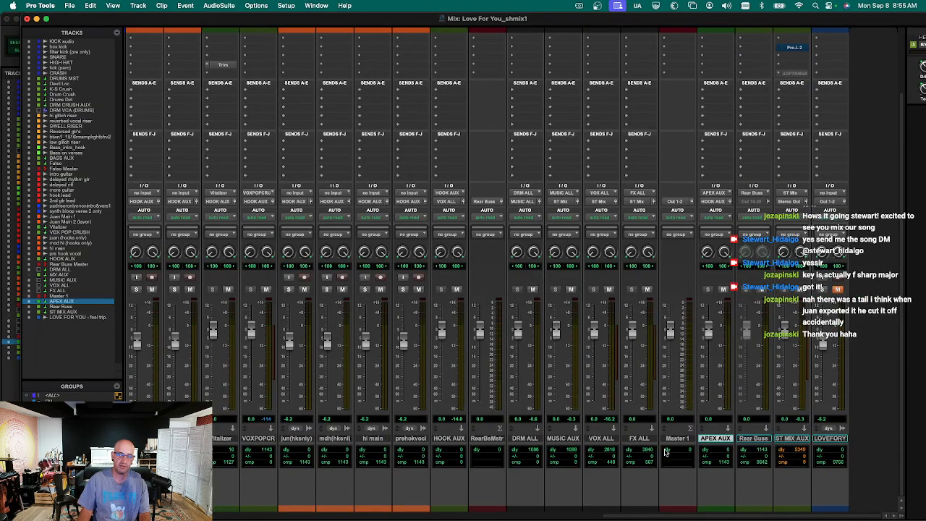
{"action": "left_click", "coordinate": [599, 443]}
{"action": "scroll", "coordinate": [599, 443], "scroll_direction": "up", "scroll_amount": 3}
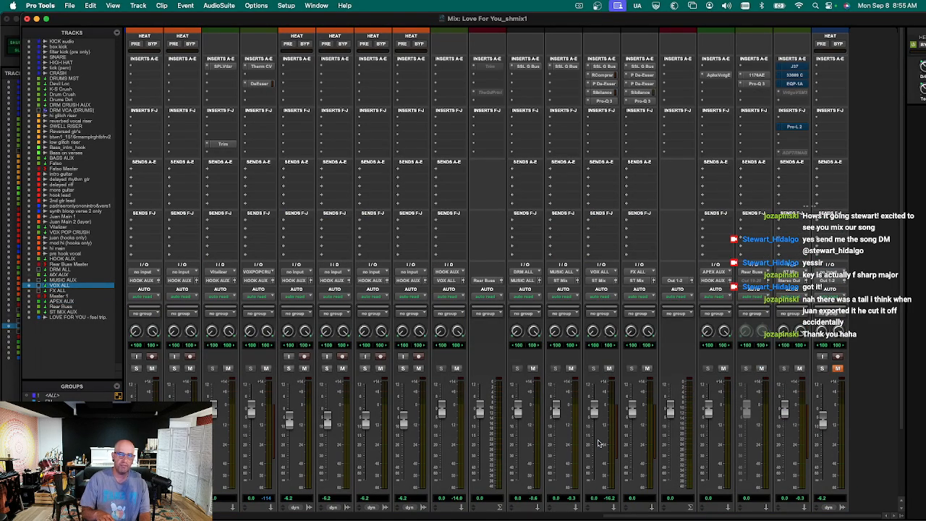
{"action": "scroll", "coordinate": [598, 443], "scroll_direction": "down", "scroll_amount": 3}
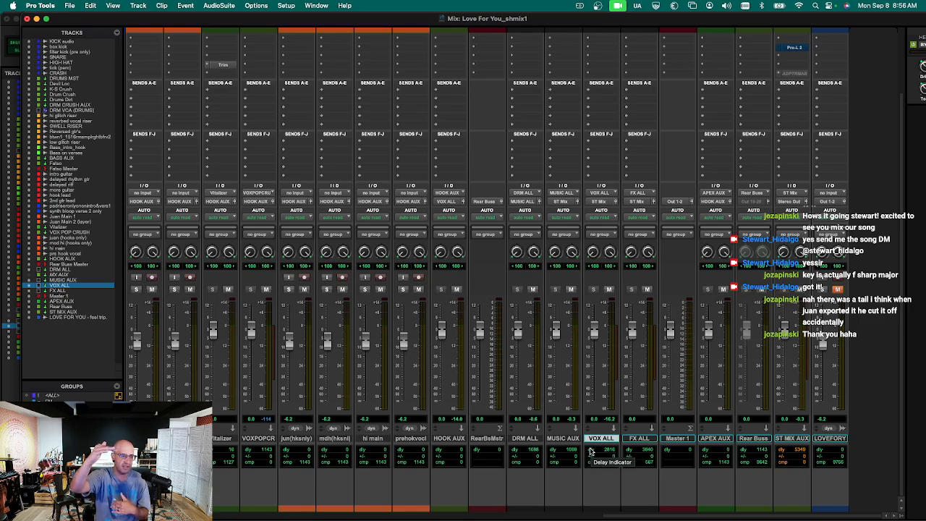
Move Rear Buss Master directly after Rear Buss and place APEX AUX right beside HOOK AUX in the Mix window.
{"action": "key", "text": "super+equal"}
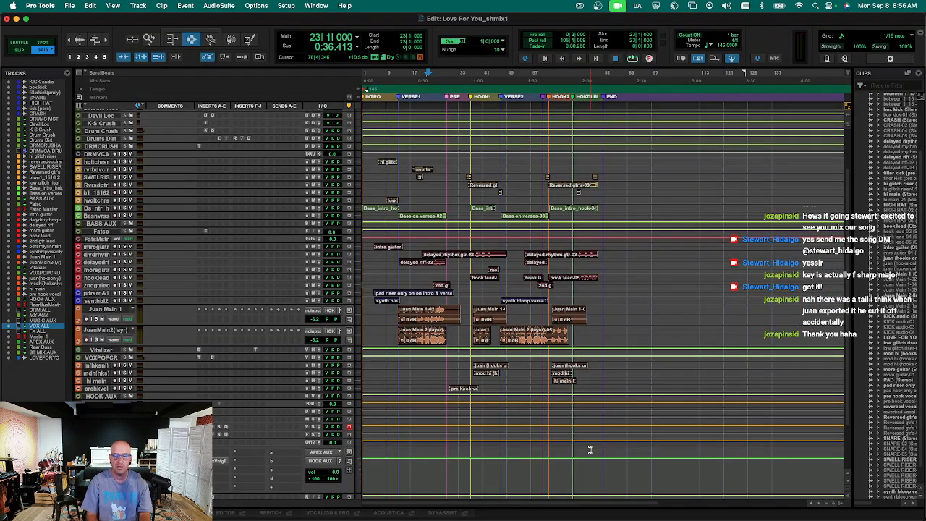
{"action": "key", "text": "super+equal"}
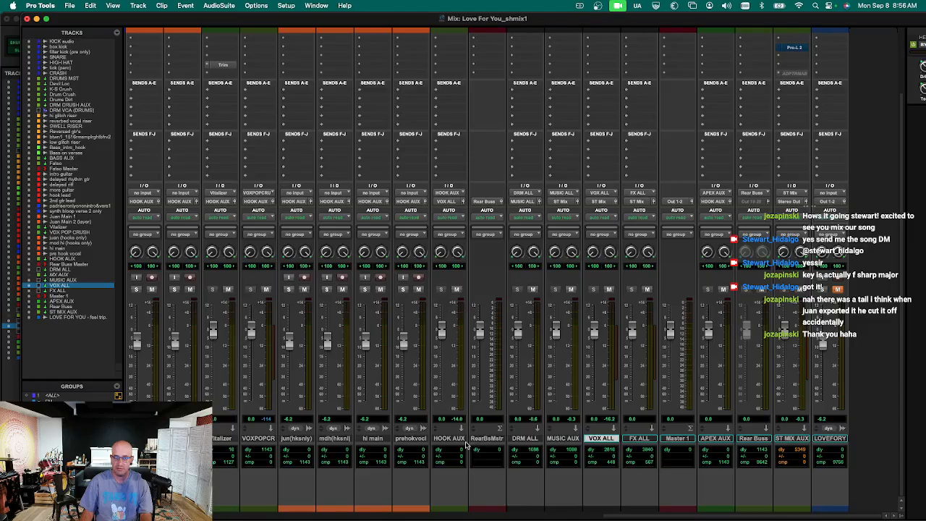
{"action": "left_click", "coordinate": [475, 443]}
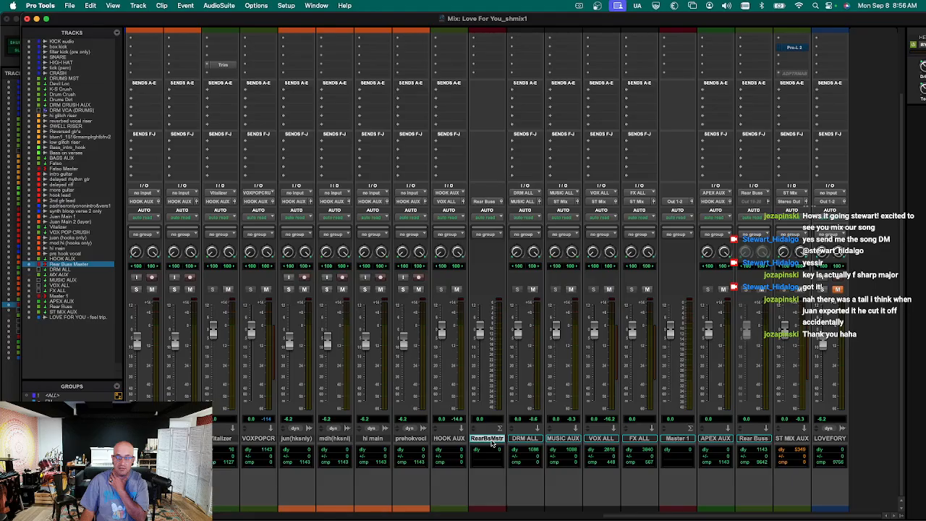
{"action": "left_click_drag", "start_coordinate": [530, 446], "coordinate": [758, 442]}
{"action": "left_click_drag", "start_coordinate": [687, 440], "coordinate": [488, 432]}
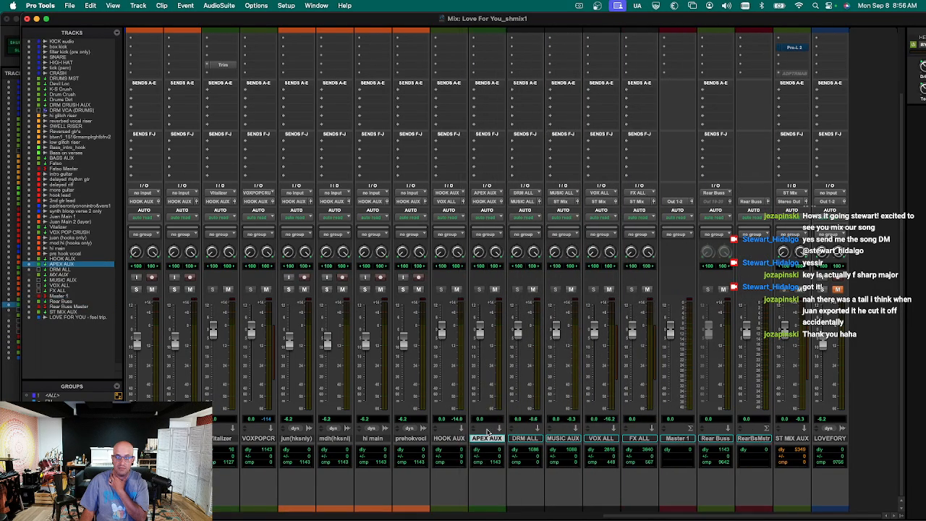
Route the Rear Buss channel's output to the MUSIC ALL stereo bus.
{"action": "left_click", "coordinate": [714, 441]}
{"action": "left_click", "coordinate": [740, 438], "text": "shift"}
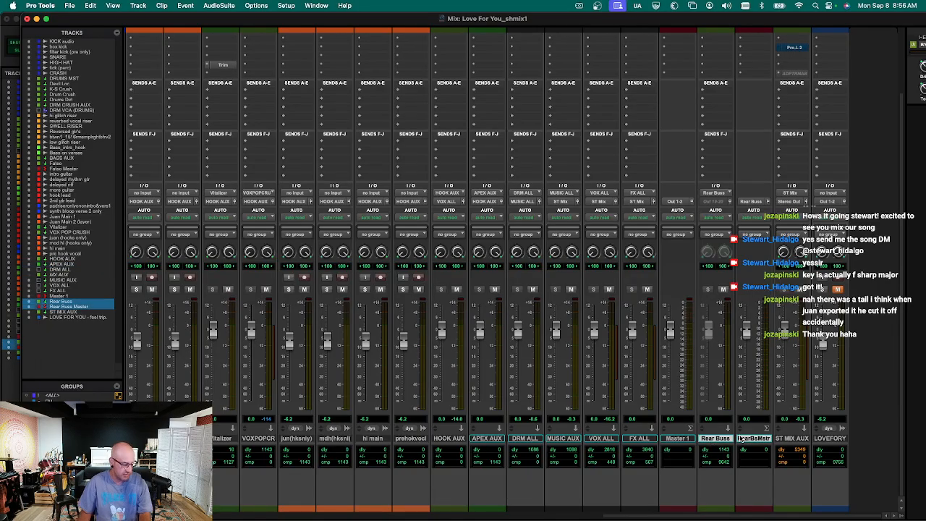
{"action": "scroll", "coordinate": [749, 381], "scroll_direction": "up", "scroll_amount": 3}
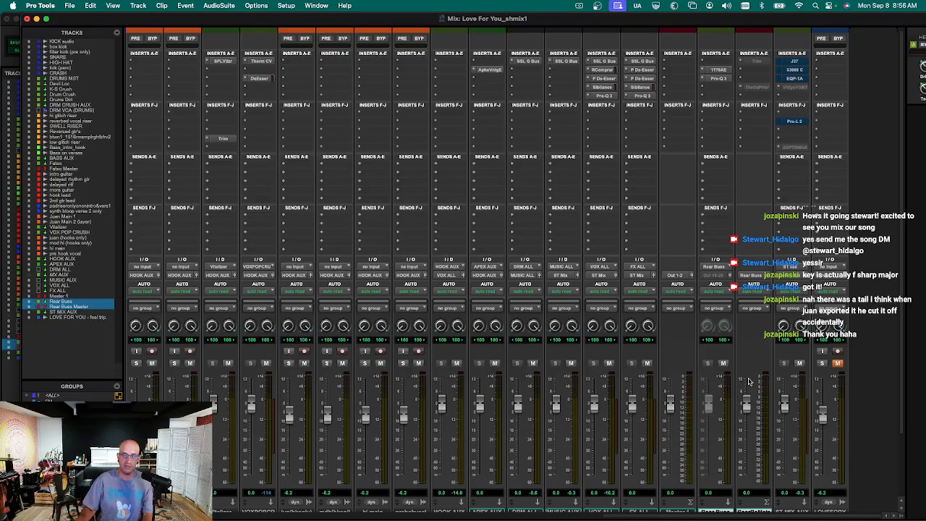
{"action": "left_click", "coordinate": [712, 278]}
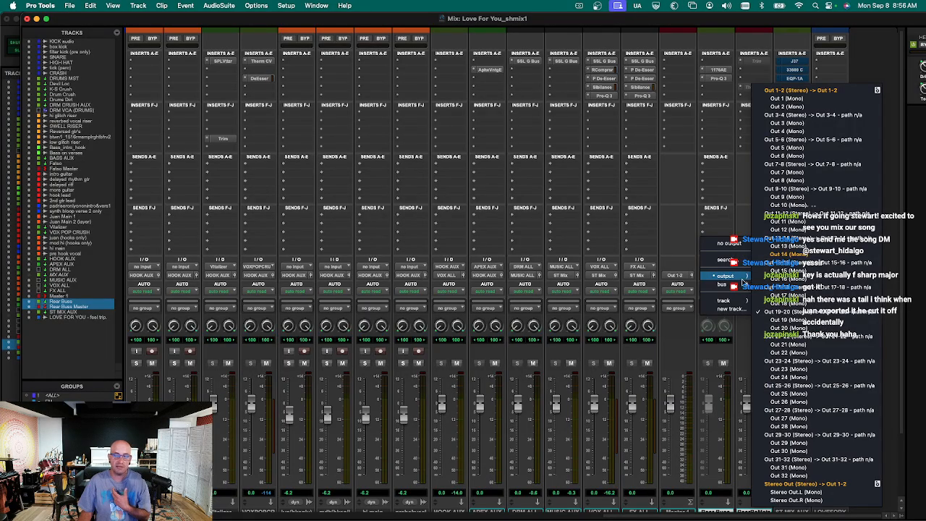
{"action": "mouse_move", "coordinate": [730, 284]}
{"action": "mouse_move", "coordinate": [778, 294]}
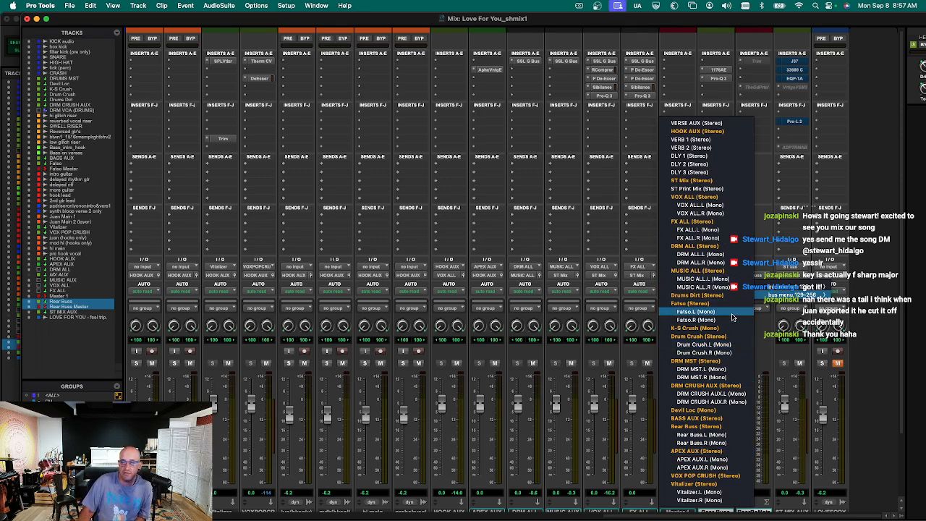
{"action": "left_click", "coordinate": [729, 275]}
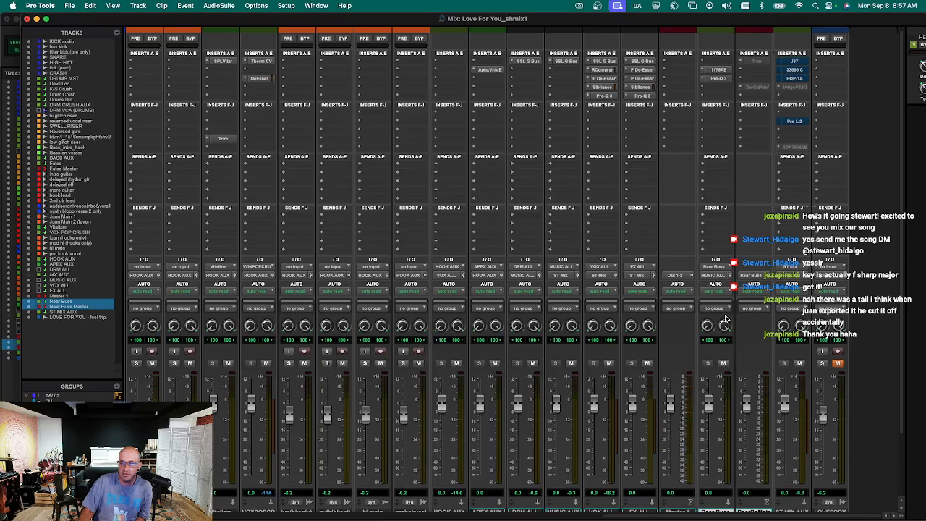
Play the session and watch the bus and aux meters in the Mix window.
{"action": "scroll", "coordinate": [673, 391], "scroll_direction": "down", "scroll_amount": 2}
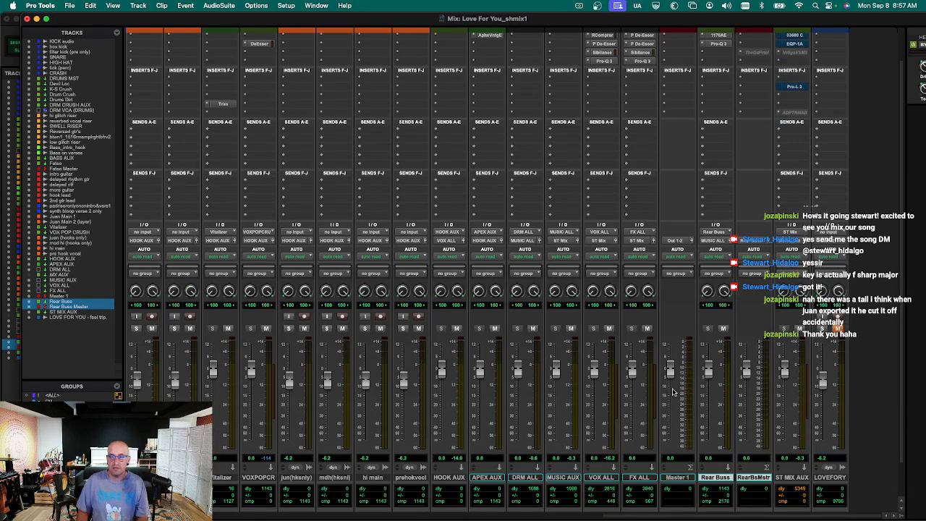
{"action": "key", "text": "super+equal"}
{"action": "key", "text": "space"}
{"action": "key", "text": "super+equal"}
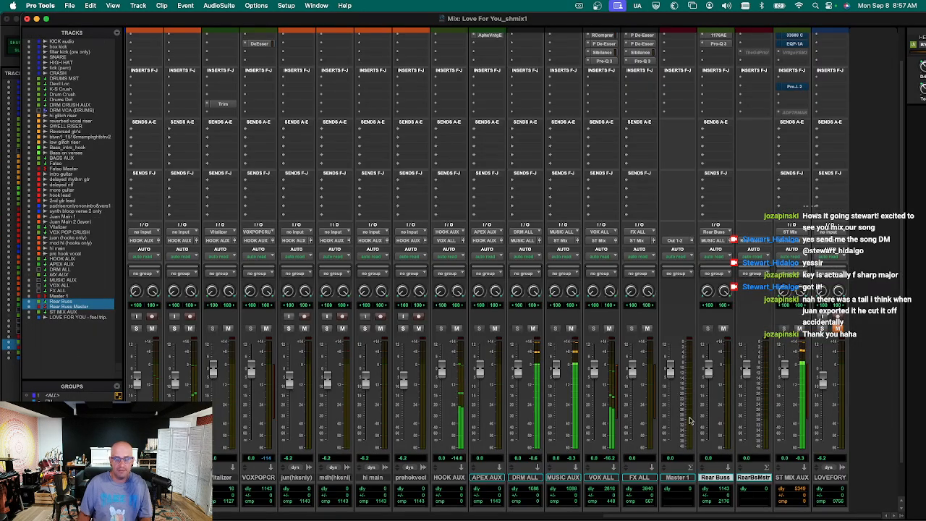
Add a Rear Buss stereo send to BASS AUX and the guitar, pad and synth bloop tracks, and set the BASS AUX send to 0.0 dB.
{"action": "left_click_drag", "start_coordinate": [678, 516], "coordinate": [391, 514]}
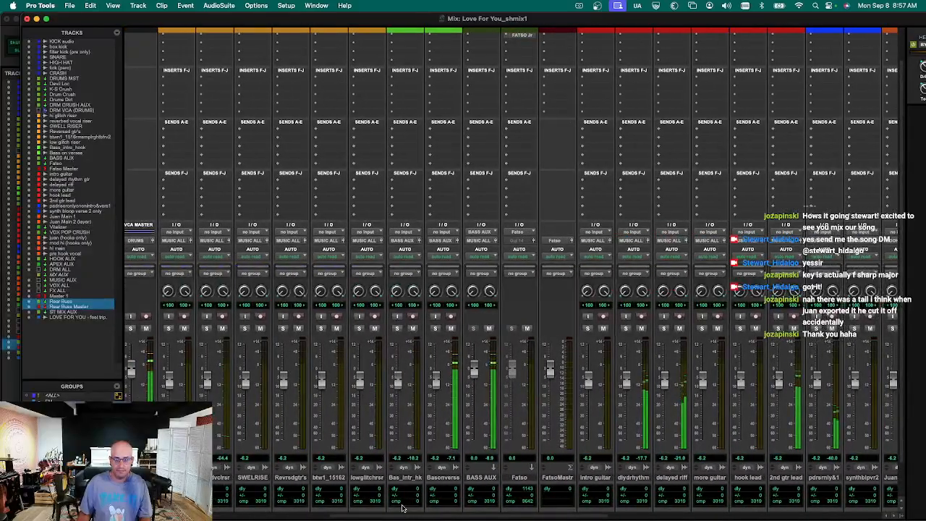
{"action": "left_click", "coordinate": [479, 479]}
{"action": "left_click", "coordinate": [443, 479], "text": "shift"}
{"action": "scroll", "coordinate": [485, 474], "scroll_direction": "down", "scroll_amount": 2}
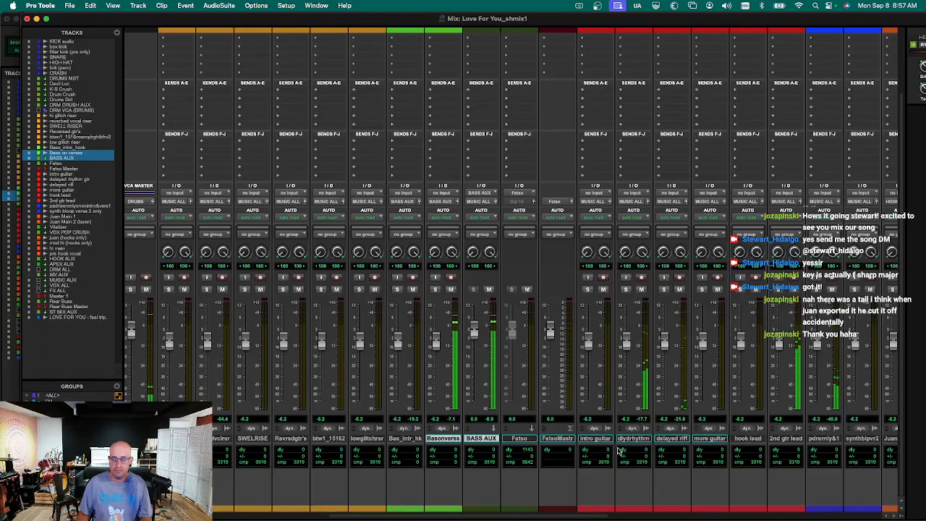
{"action": "left_click_drag", "start_coordinate": [595, 440], "coordinate": [848, 440]}
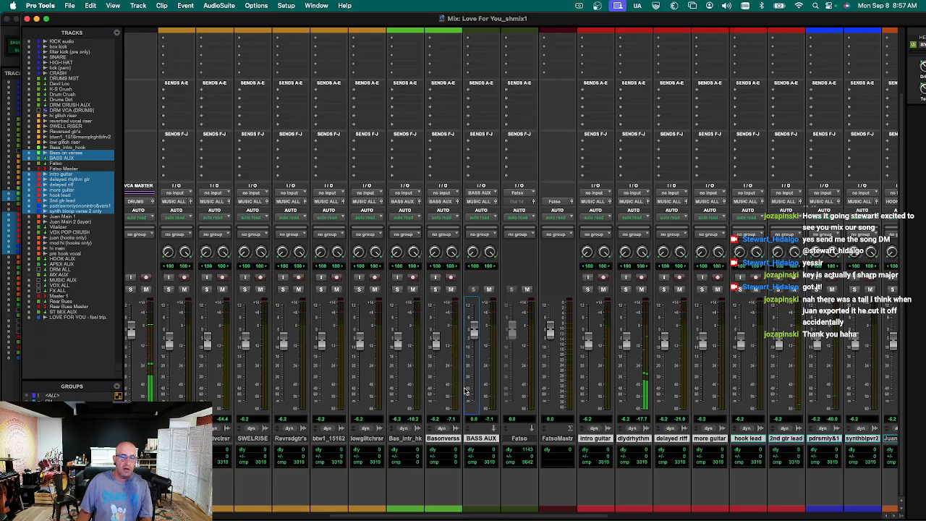
{"action": "left_click", "coordinate": [438, 439], "text": "super"}
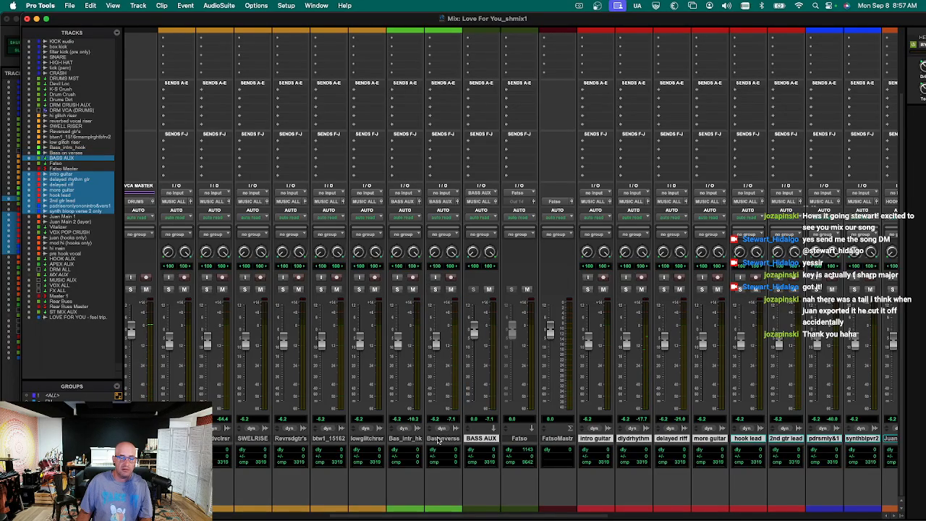
{"action": "left_click", "coordinate": [477, 90]}
{"action": "mouse_move", "coordinate": [495, 100]}
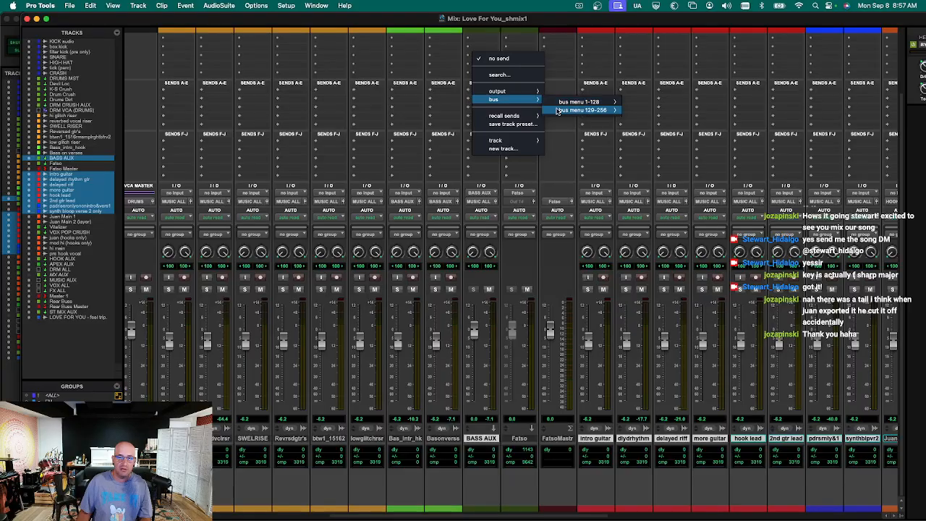
{"action": "mouse_move", "coordinate": [557, 110]}
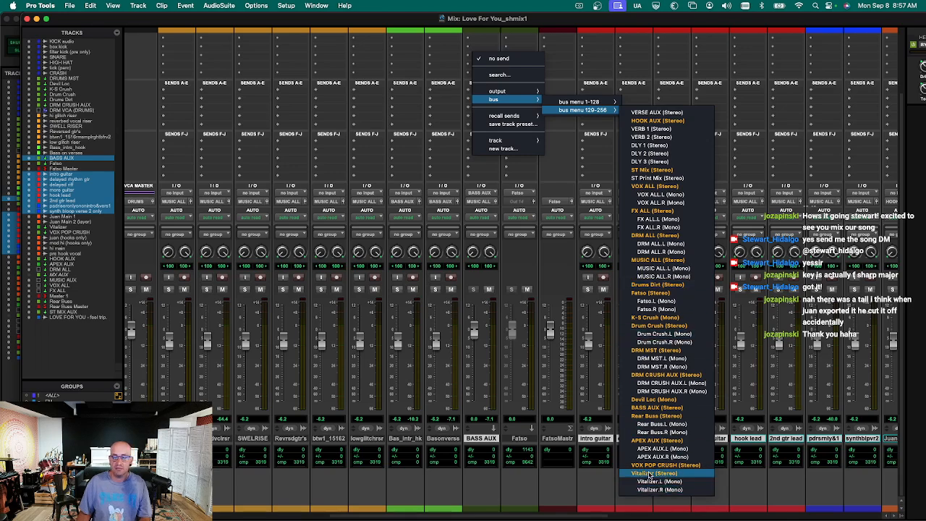
{"action": "left_click", "coordinate": [656, 416], "text": "alt+shift"}
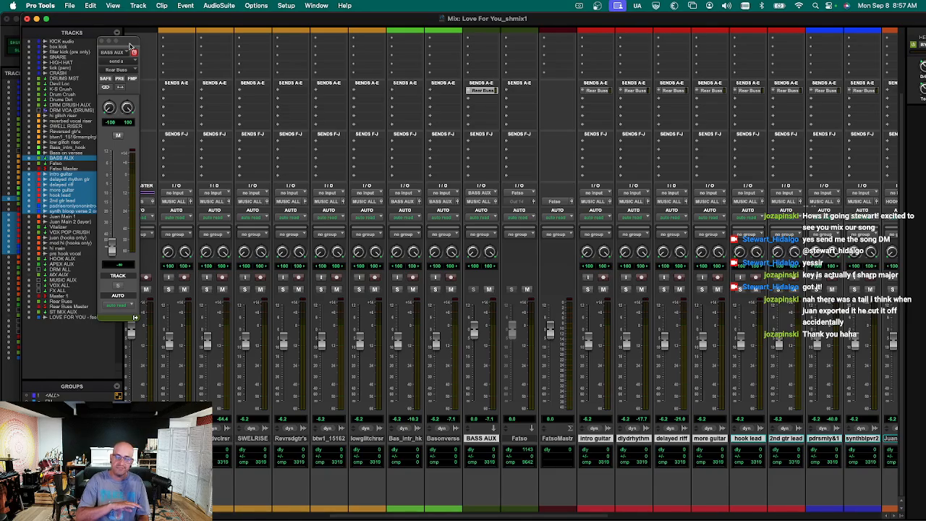
{"action": "left_click_drag", "start_coordinate": [111, 246], "coordinate": [111, 175]}
Pull the Rear Buss fader fully down and check its 1176AE limiter's settings.
{"action": "left_click_drag", "start_coordinate": [521, 512], "coordinate": [887, 516]}
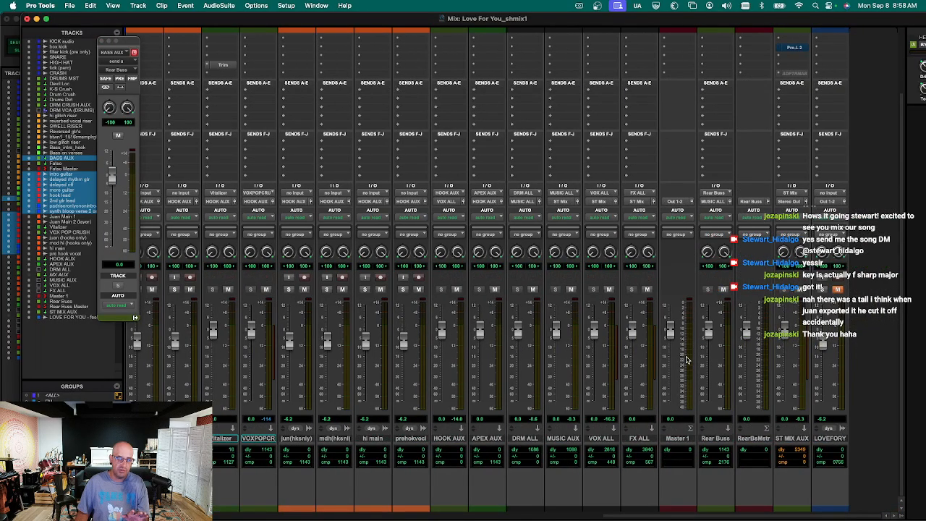
{"action": "left_click_drag", "start_coordinate": [710, 335], "coordinate": [709, 398]}
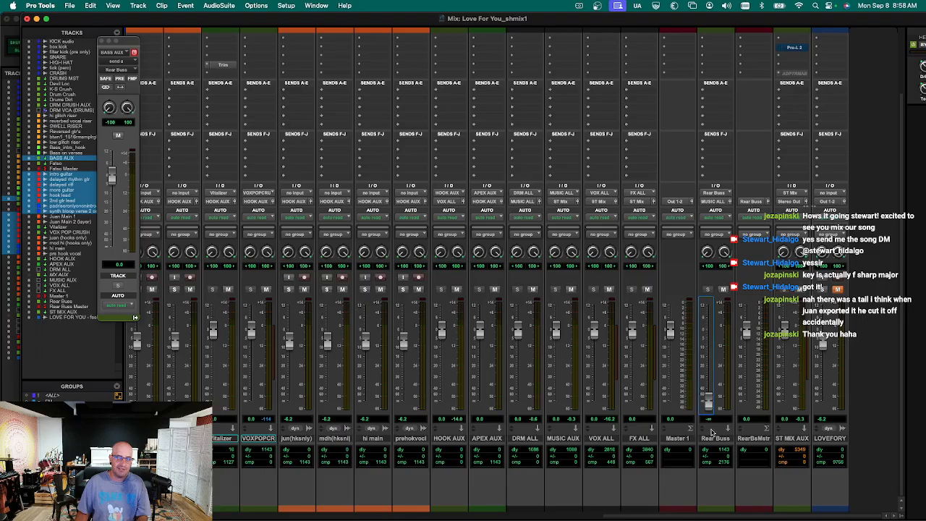
{"action": "scroll", "coordinate": [701, 281], "scroll_direction": "up", "scroll_amount": 3}
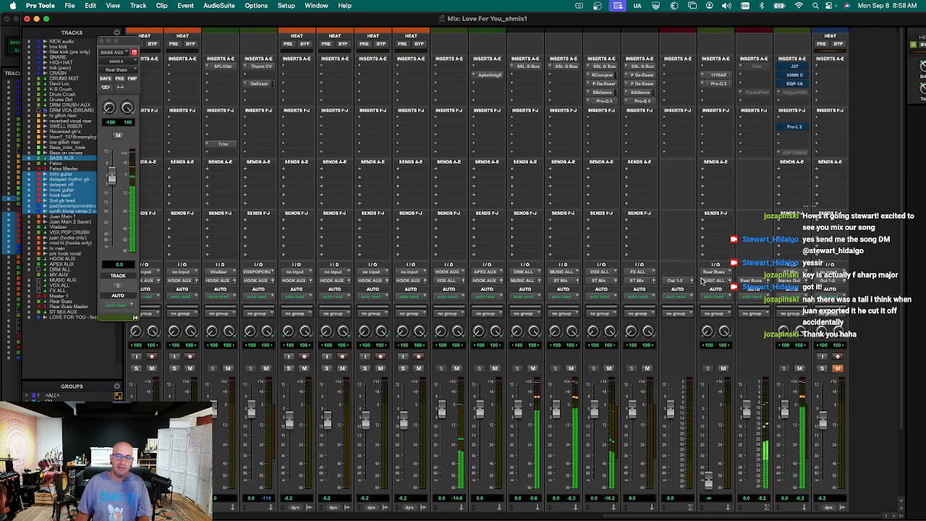
{"action": "left_click", "coordinate": [718, 76]}
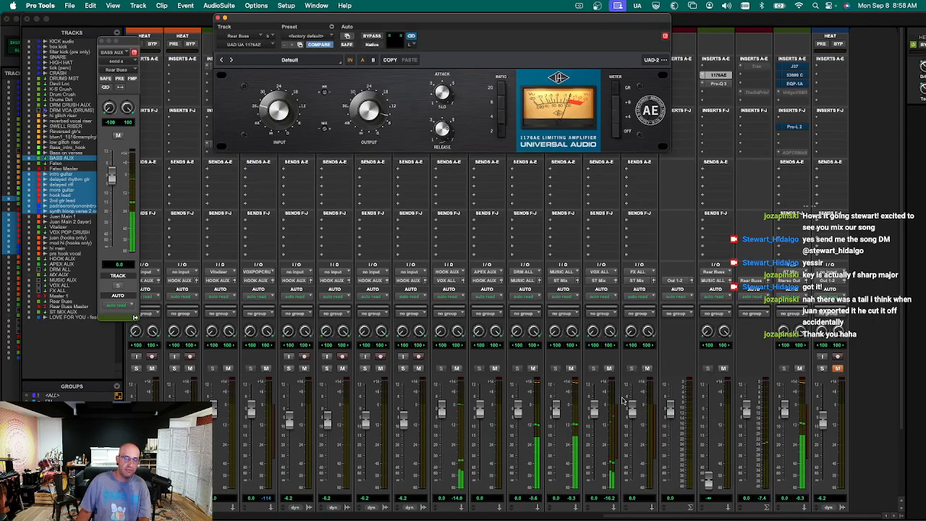
{"action": "scroll", "coordinate": [715, 406], "scroll_direction": "down", "scroll_amount": 3}
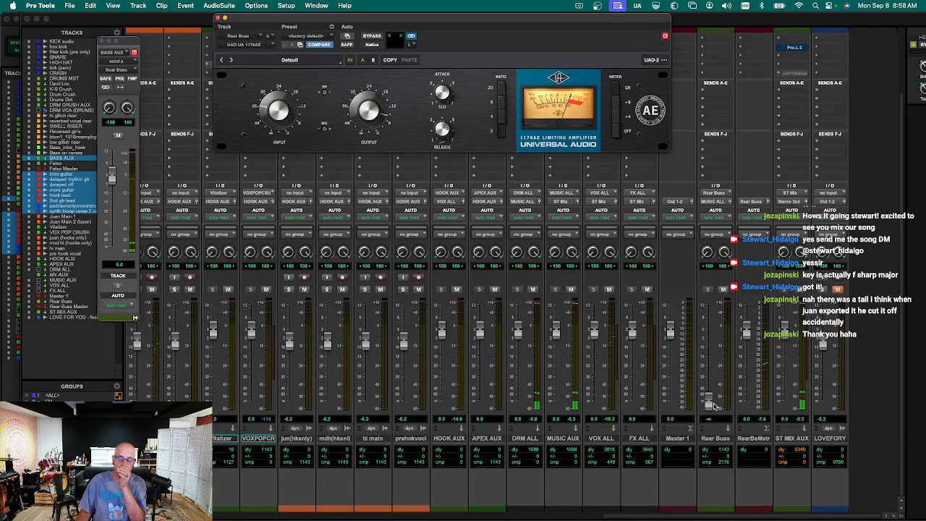
{"action": "key", "text": "super+w"}
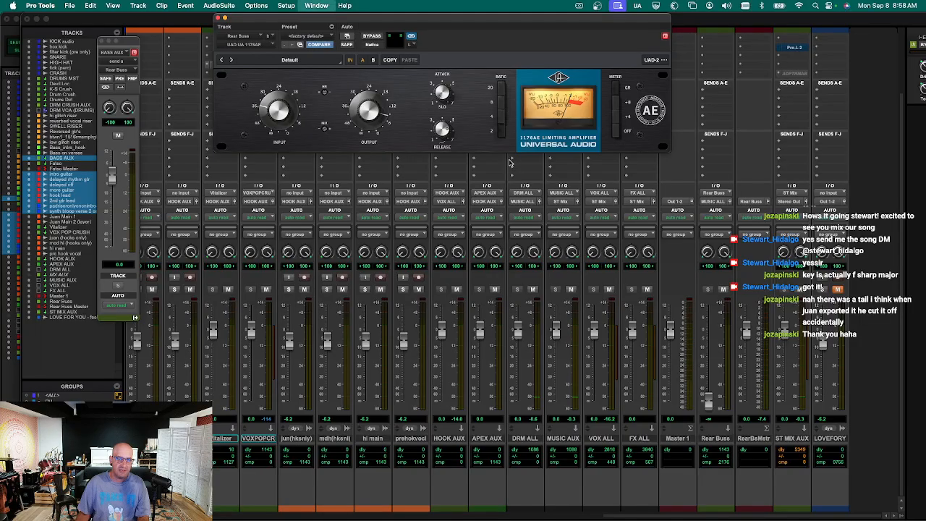
Add a Rear Buss stereo send to the six effect tracks from hi glitch riser to low glitch riser, and reset the send level to default.
{"action": "left_click_drag", "start_coordinate": [641, 517], "coordinate": [233, 505]}
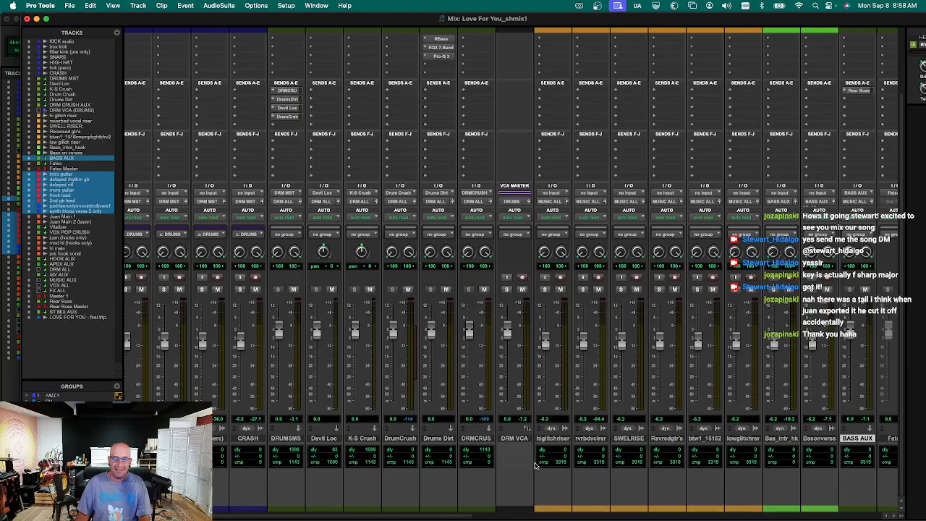
{"action": "left_click", "coordinate": [548, 440]}
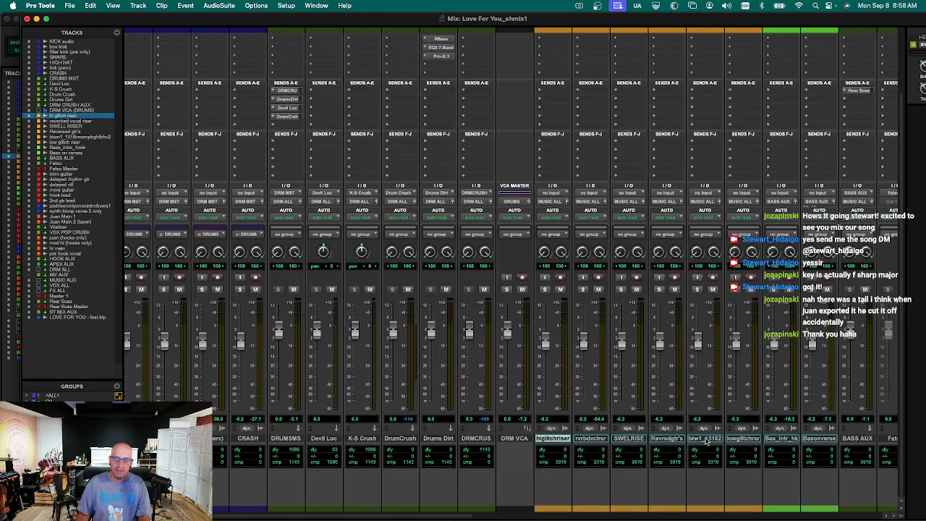
{"action": "left_click", "coordinate": [795, 438], "text": "shift"}
{"action": "left_click", "coordinate": [769, 442], "text": "super"}
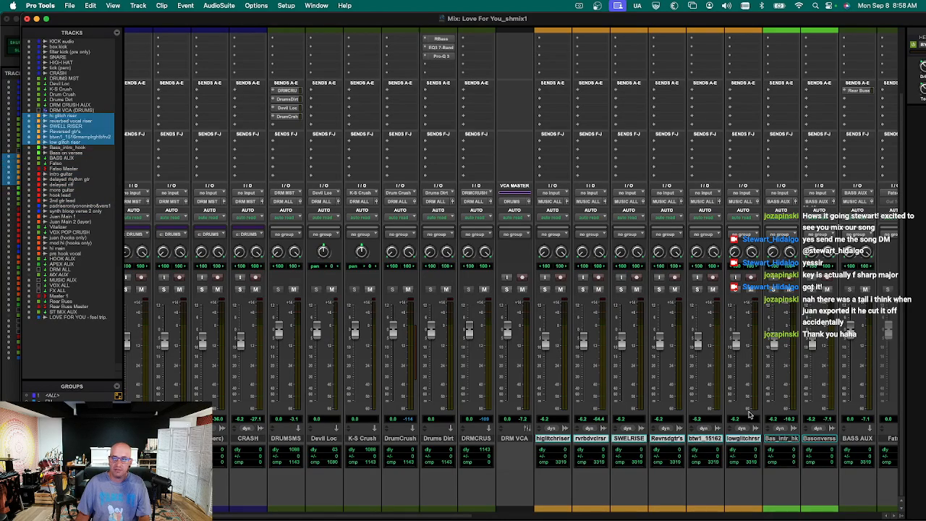
{"action": "left_click", "coordinate": [544, 92]}
{"action": "mouse_move", "coordinate": [586, 99]}
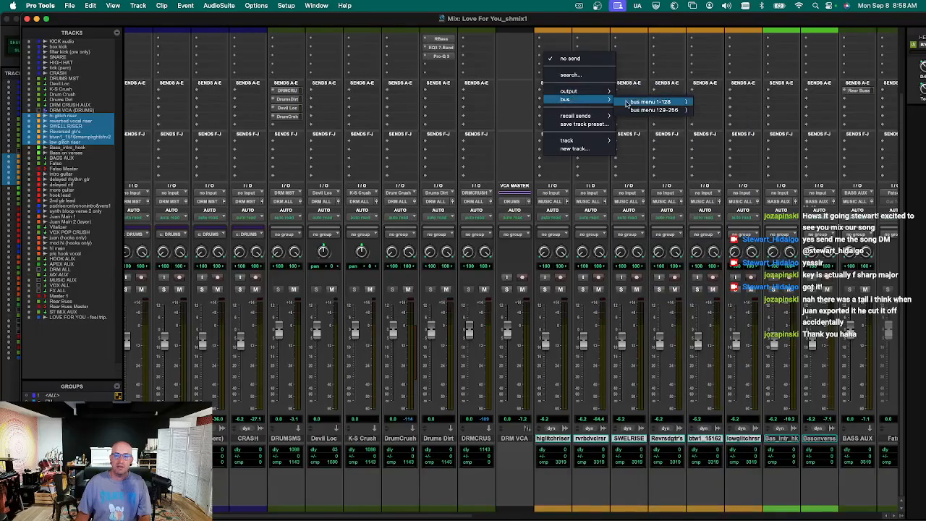
{"action": "mouse_move", "coordinate": [680, 113]}
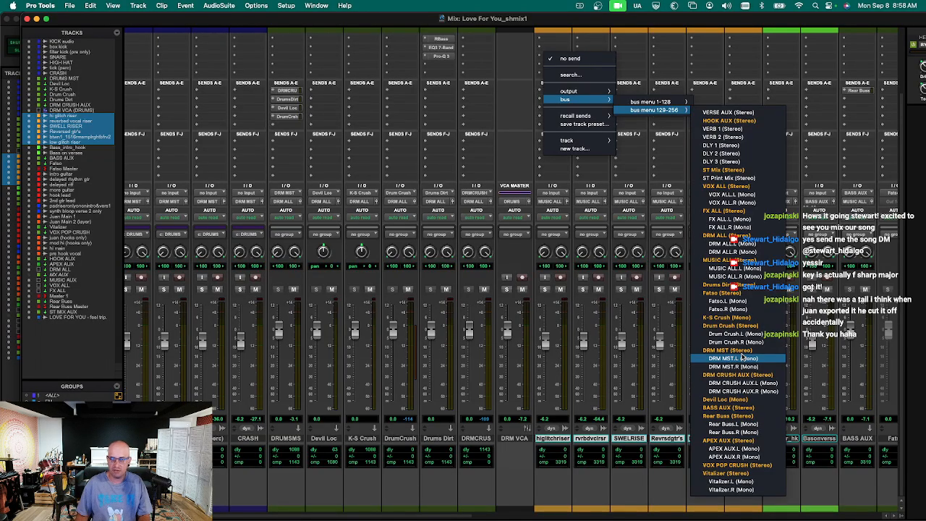
{"action": "left_click", "coordinate": [749, 416], "text": "alt+shift"}
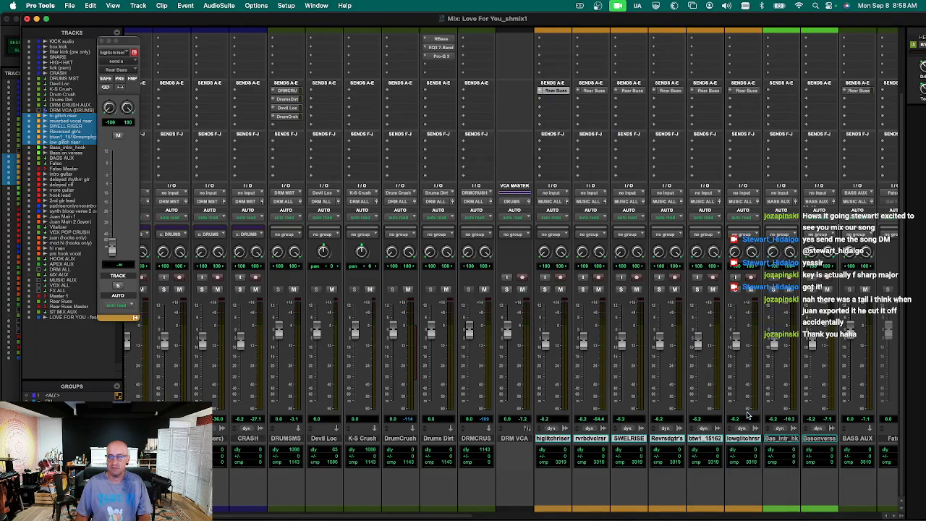
{"action": "left_click", "coordinate": [113, 250], "text": "alt"}
{"action": "key", "text": "super+w"}
Save the session and check the arrangement during playback in the Edit window.
{"action": "key", "text": "super+s"}
{"action": "key", "text": "super+equal"}
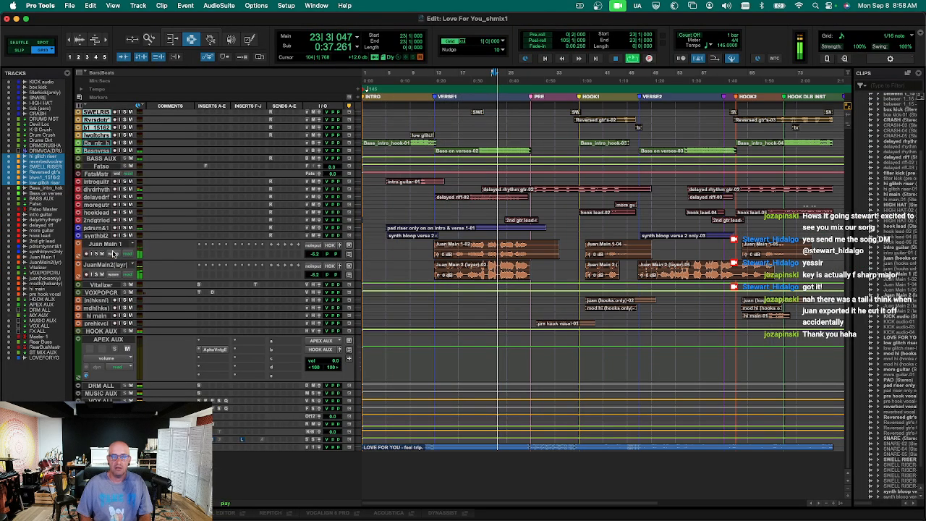
{"action": "key", "text": "super+equal"}
{"action": "key", "text": "super+s"}
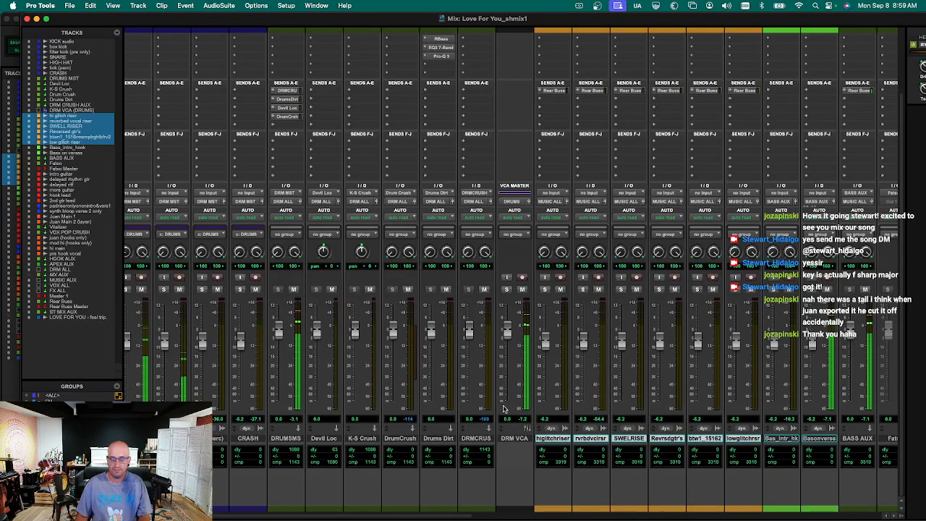
Add a Fatso stereo send to BASS AUX below its Rear Buss send and set its level to 0.0 dB.
{"action": "scroll", "coordinate": [805, 388], "scroll_direction": "up", "scroll_amount": 3}
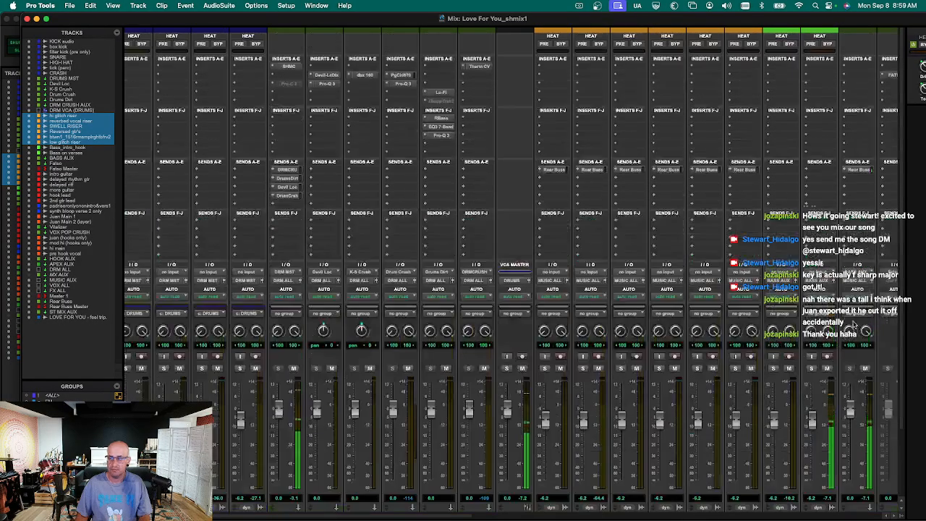
{"action": "left_click", "coordinate": [849, 180]}
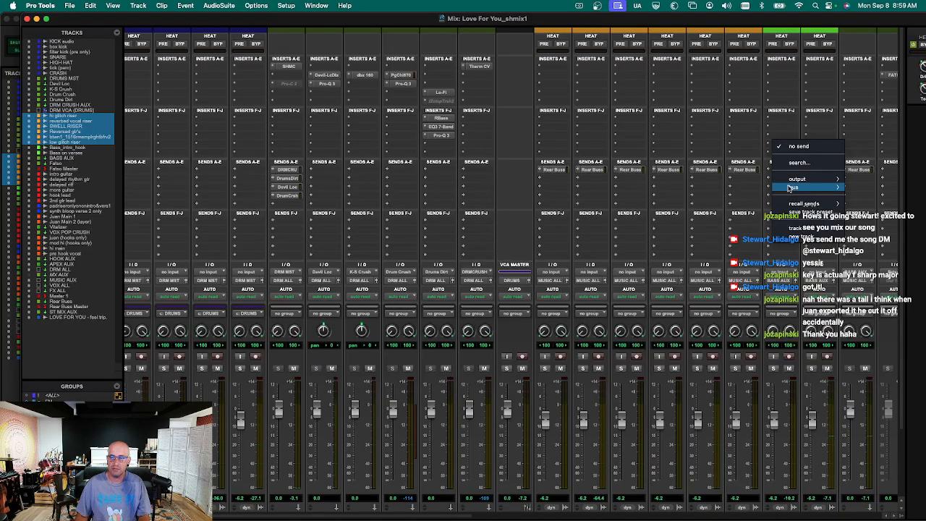
{"action": "mouse_move", "coordinate": [837, 189]}
{"action": "mouse_move", "coordinate": [731, 200]}
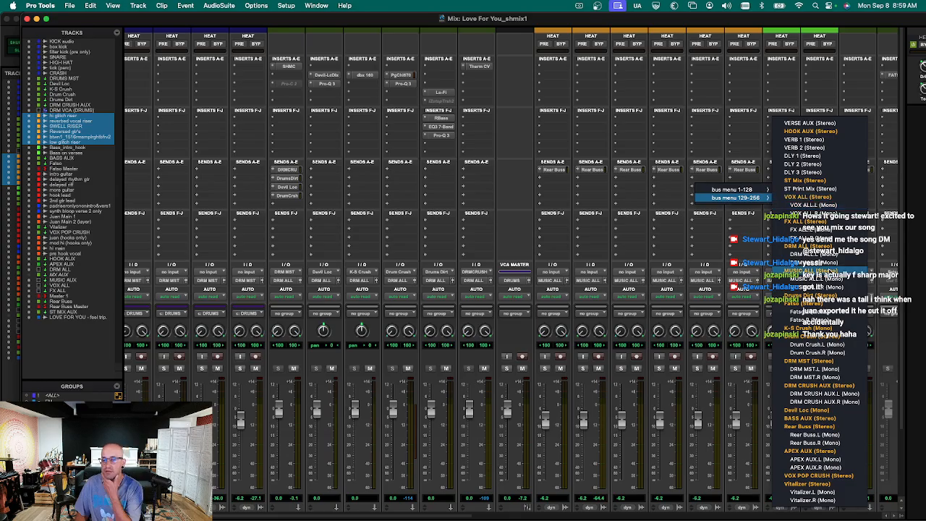
{"action": "left_click", "coordinate": [811, 310]}
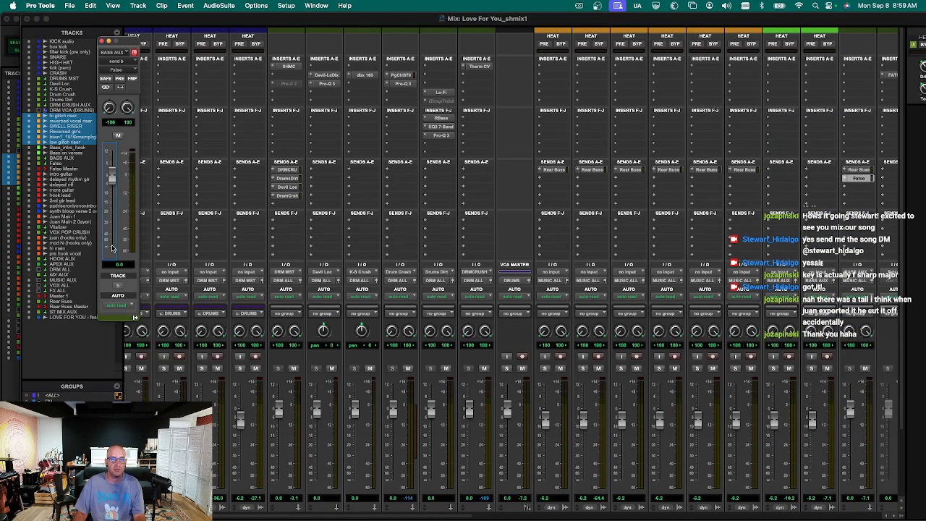
{"action": "key", "text": "super+w"}
Assign the Fatso aux's output to the BASS AUX stereo bus.
{"action": "scroll", "coordinate": [605, 509], "scroll_direction": "down", "scroll_amount": 5}
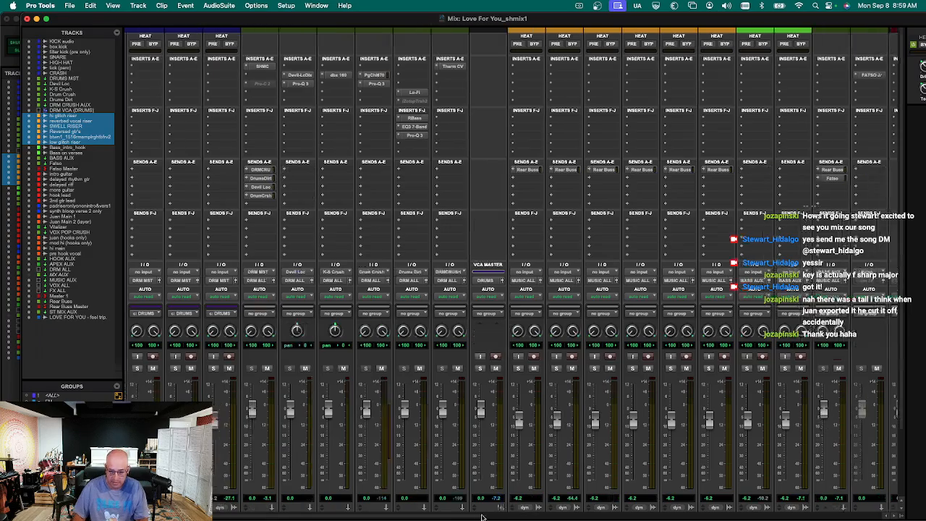
{"action": "scroll", "coordinate": [623, 492], "scroll_direction": "right", "scroll_amount": 10}
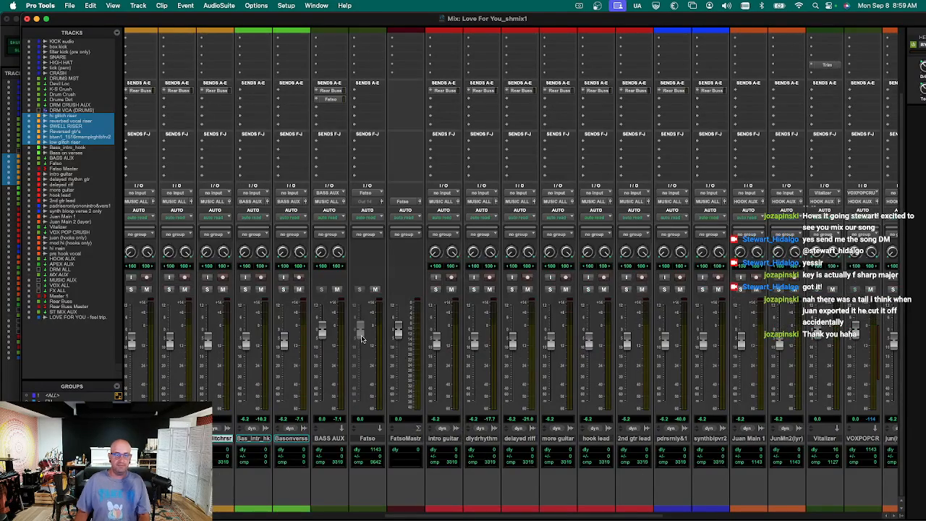
{"action": "left_click", "coordinate": [369, 203]}
{"action": "mouse_move", "coordinate": [375, 211]}
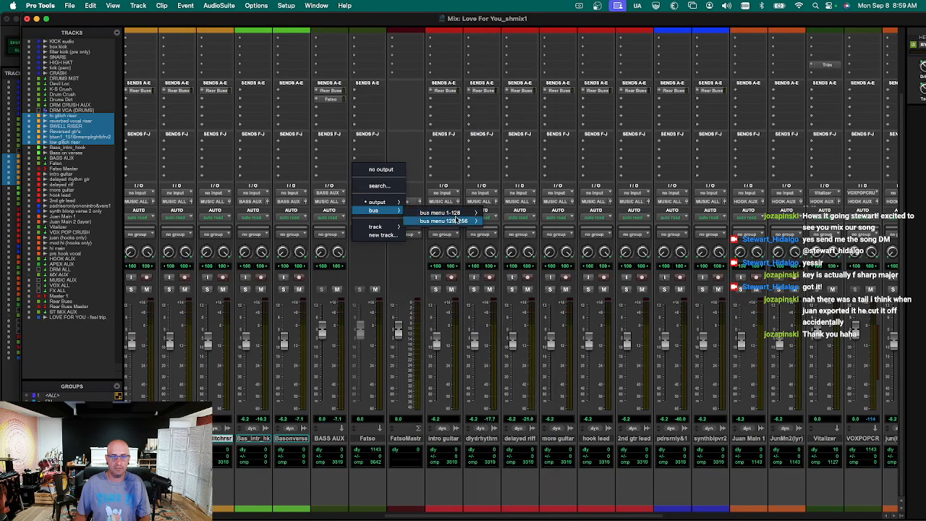
{"action": "mouse_move", "coordinate": [457, 220]}
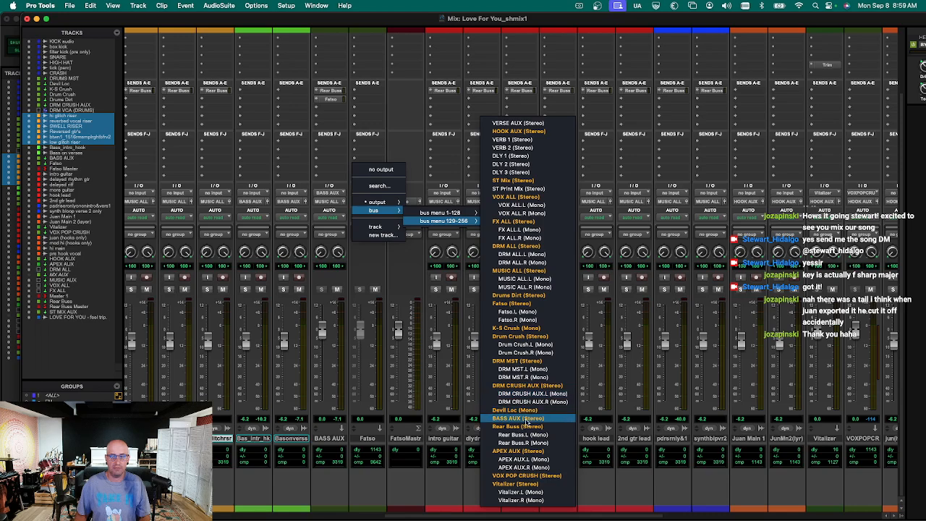
{"action": "left_click", "coordinate": [528, 419]}
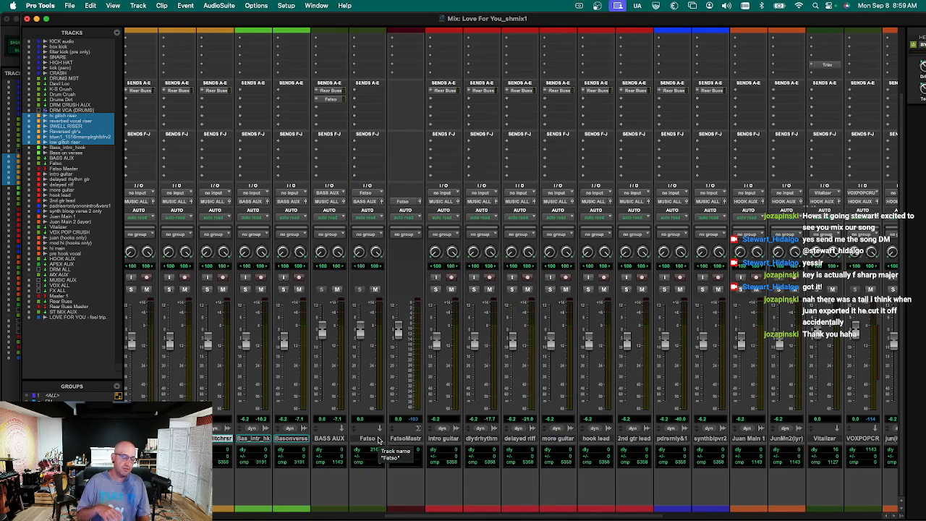
Add a VOX POP CRUSH stereo send to the two main vocal tracks and set the first one's send level to 0.0 dB.
{"action": "left_click_drag", "start_coordinate": [388, 515], "coordinate": [591, 492]}
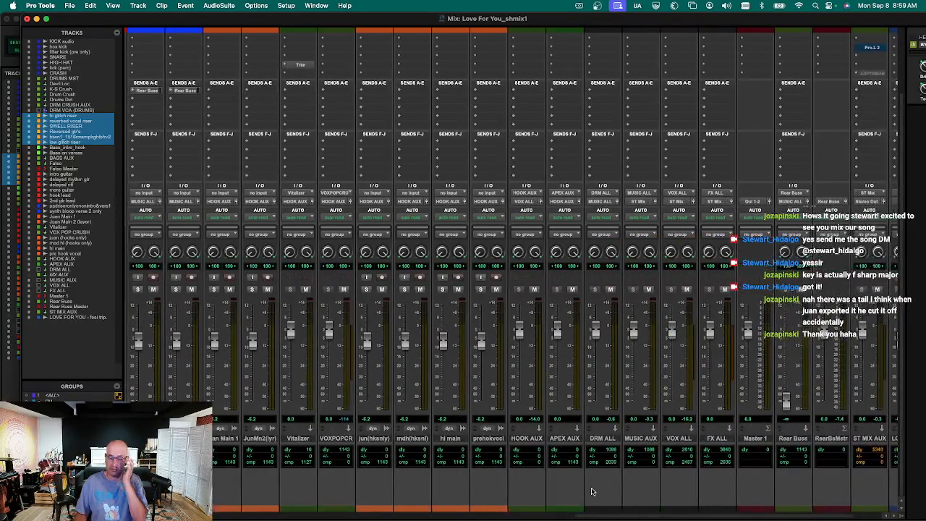
{"action": "left_click", "coordinate": [381, 439]}
{"action": "left_click", "coordinate": [487, 439], "text": "shift"}
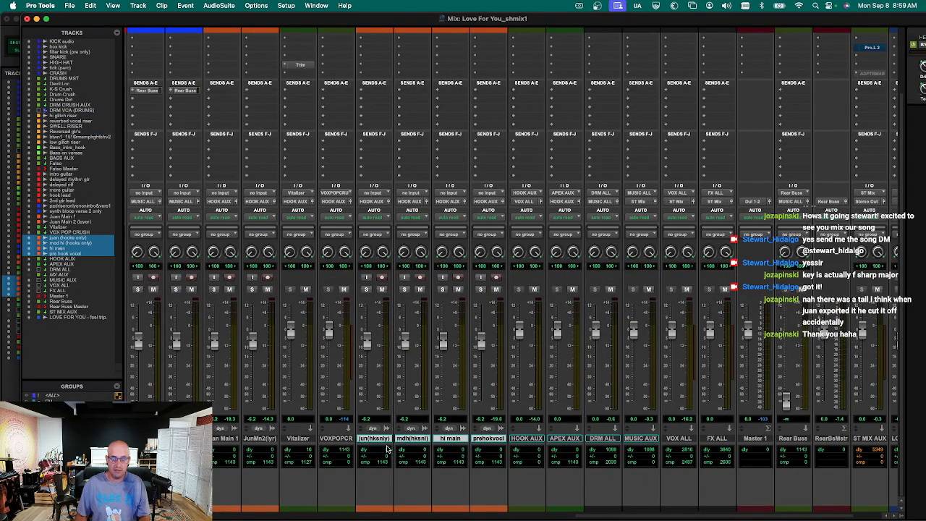
{"action": "left_click", "coordinate": [258, 440]}
{"action": "left_click", "coordinate": [227, 439], "text": "shift"}
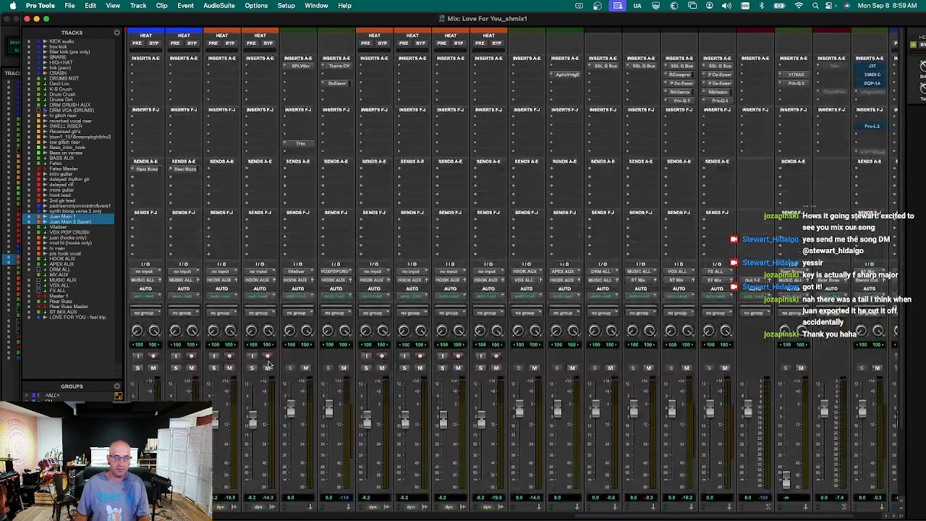
{"action": "scroll", "coordinate": [268, 251], "scroll_direction": "up", "scroll_amount": 3}
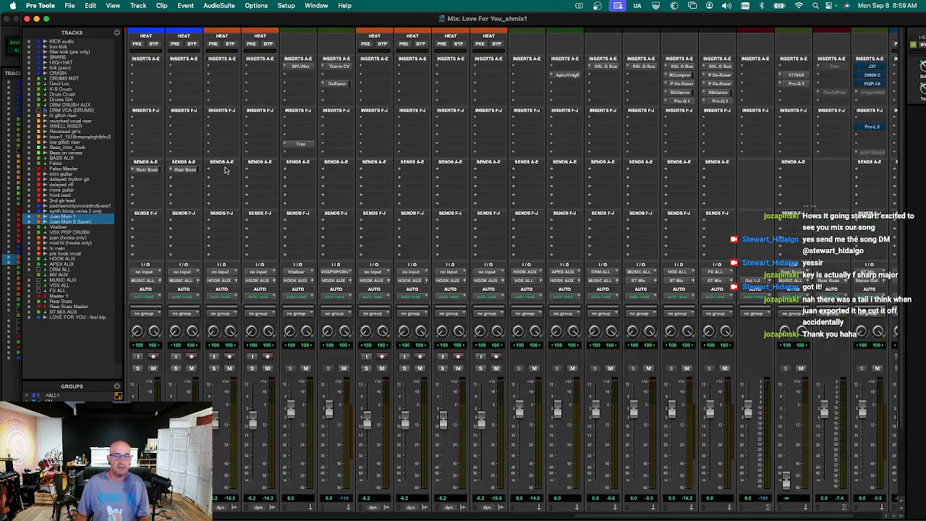
{"action": "left_click", "coordinate": [217, 172]}
{"action": "mouse_move", "coordinate": [239, 178]}
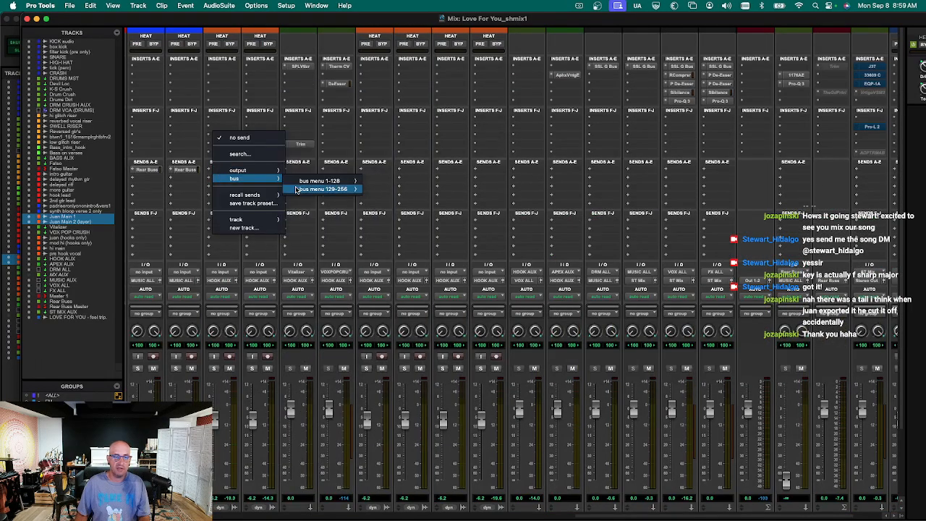
{"action": "mouse_move", "coordinate": [296, 190]}
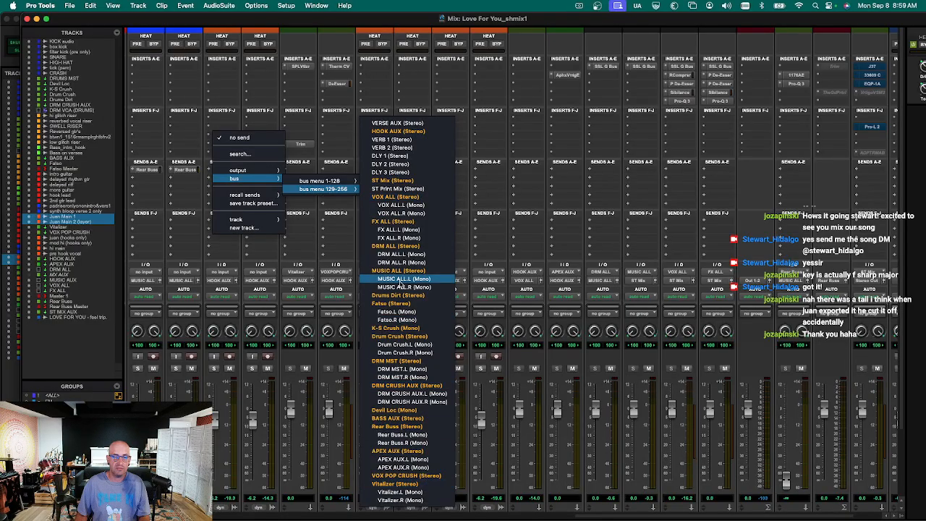
{"action": "left_click", "coordinate": [409, 476]}
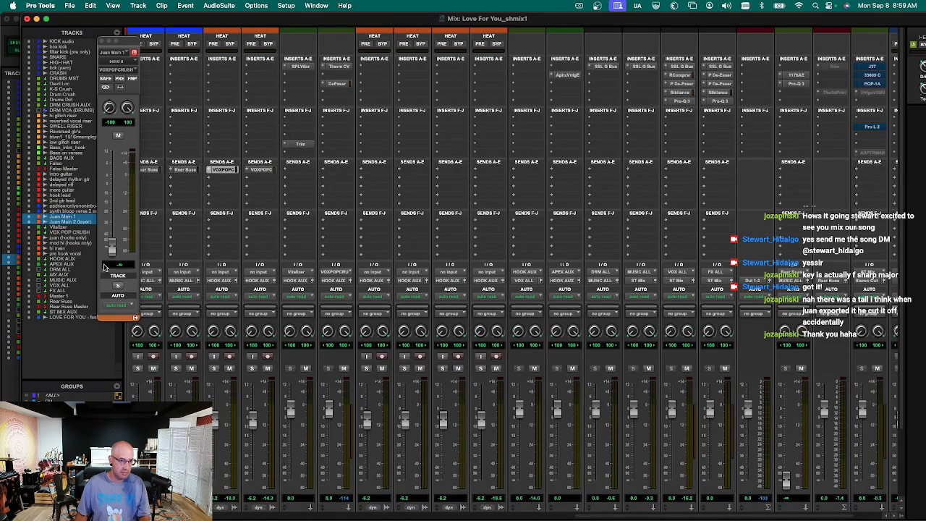
{"action": "left_click", "coordinate": [111, 246], "text": "alt"}
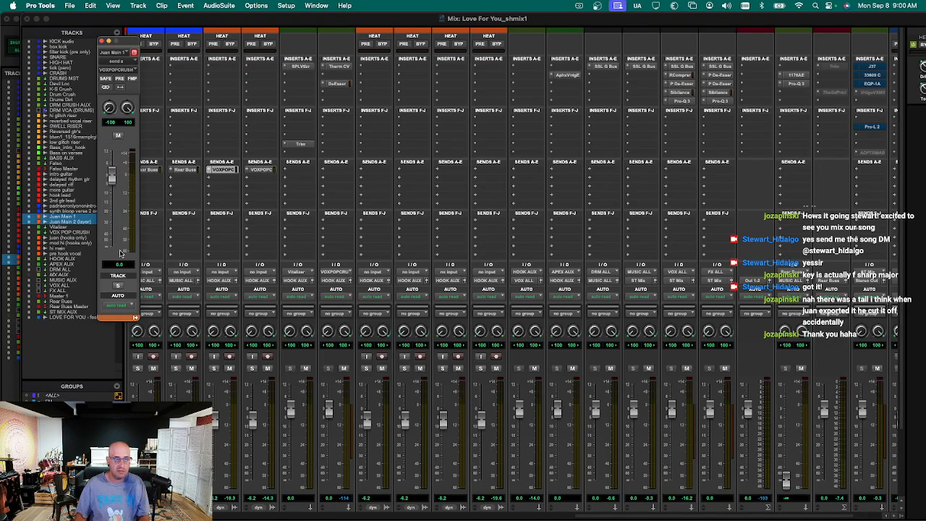
{"action": "key", "text": "super+w"}
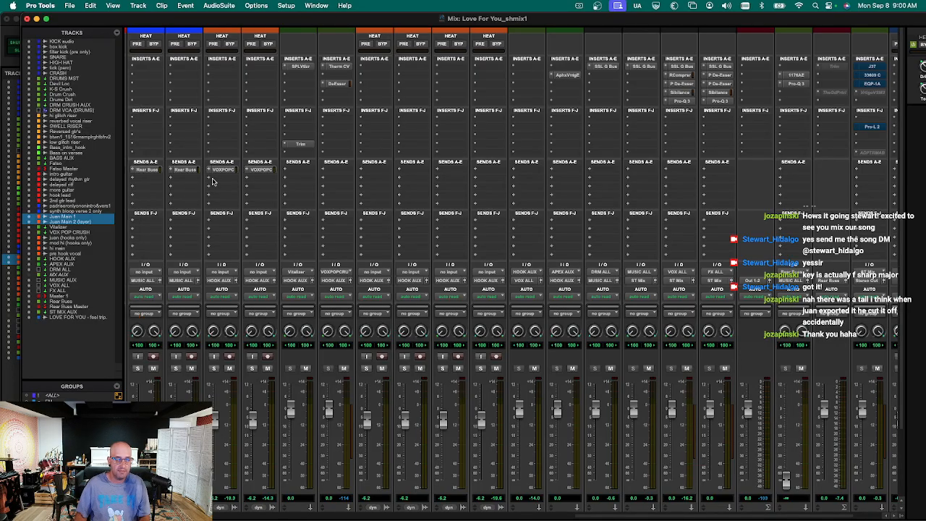
Add a Vitalizer stereo send in the second slot of the main vocal track and its layer, with the main vocal's send at 0.0 dB.
{"action": "left_click", "coordinate": [212, 182]}
{"action": "mouse_move", "coordinate": [217, 187]}
{"action": "mouse_move", "coordinate": [304, 197]}
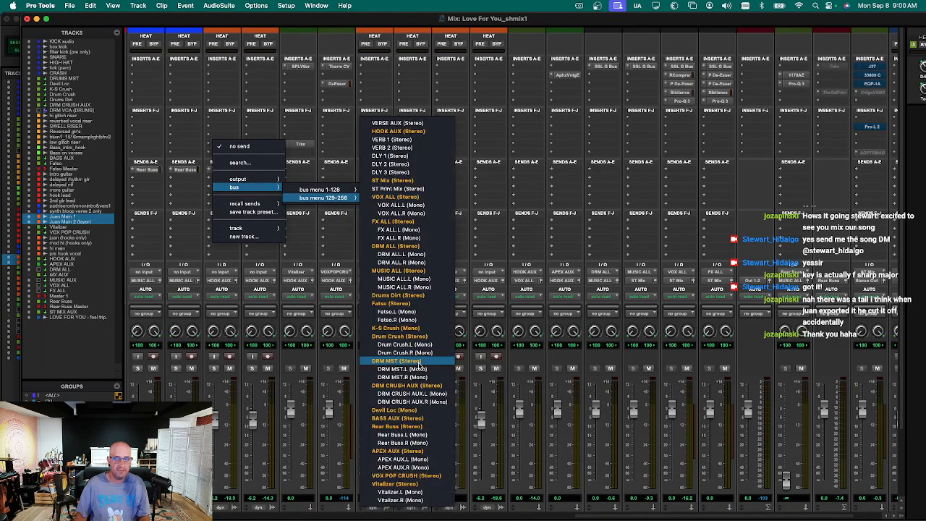
{"action": "left_click", "coordinate": [427, 478]}
{"action": "left_click", "coordinate": [113, 251], "text": "alt"}
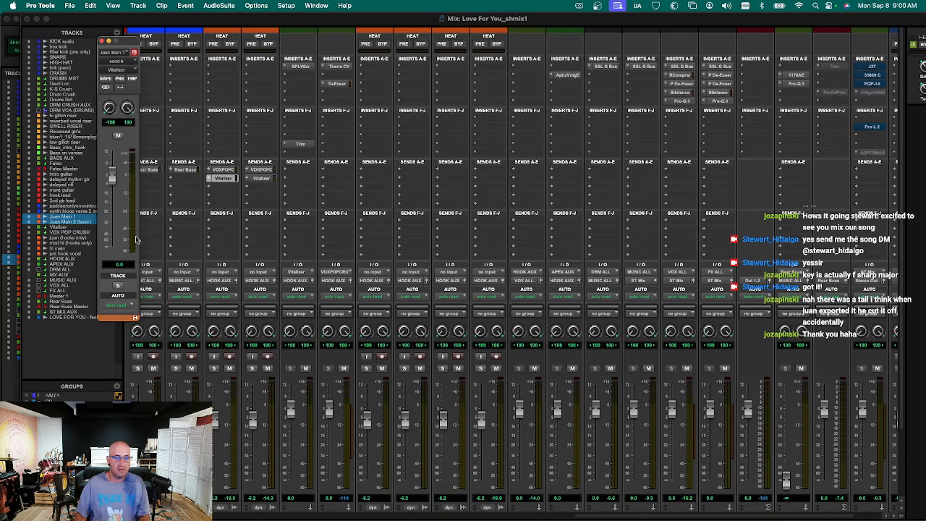
{"action": "key", "text": "super+w"}
Select the Vitalizer and VOX POP CRUSH auxes and pull both faders fully down.
{"action": "scroll", "coordinate": [523, 338], "scroll_direction": "down", "scroll_amount": 5}
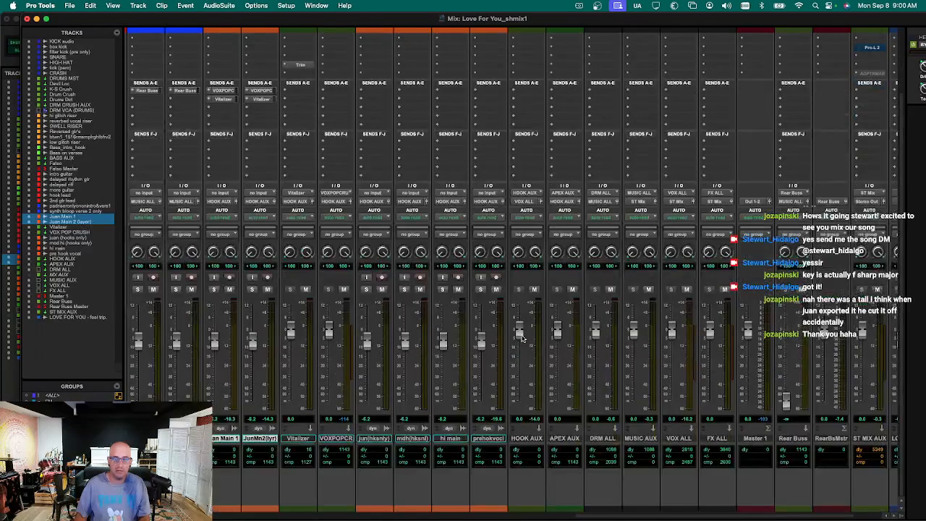
{"action": "left_click", "coordinate": [300, 438]}
{"action": "left_click", "coordinate": [327, 438], "text": "shift"}
{"action": "scroll", "coordinate": [327, 440], "scroll_direction": "down", "scroll_amount": 10}
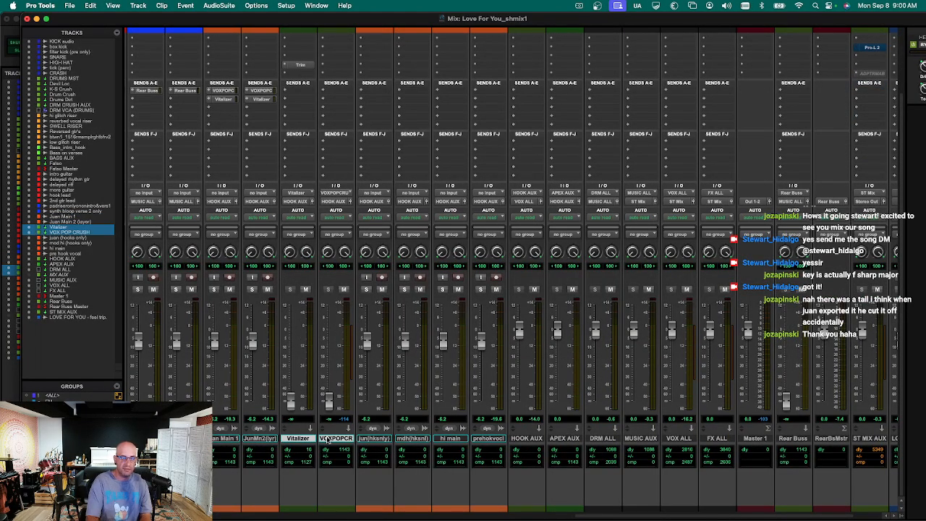
Play the session and mute both ST MIX AUX and the Fatso send on BASS AUX.
{"action": "key", "text": "space"}
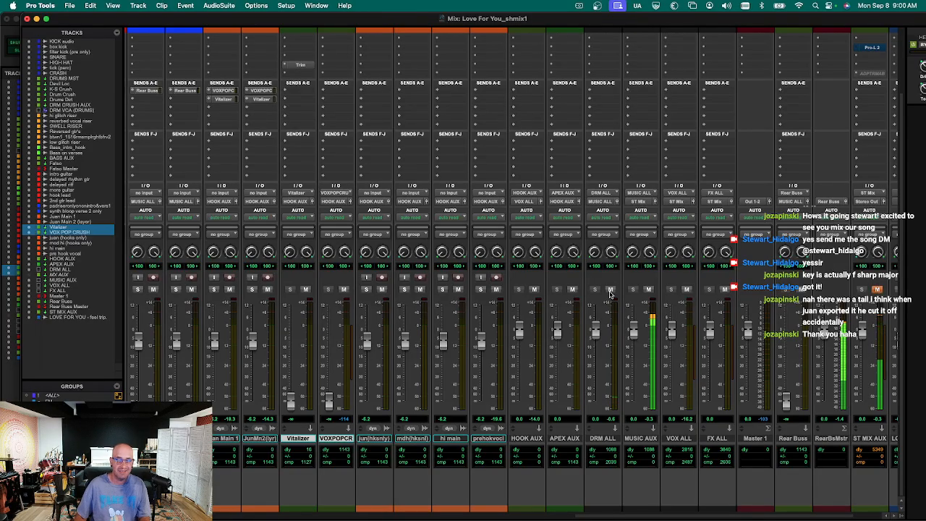
{"action": "left_click_drag", "start_coordinate": [583, 516], "coordinate": [441, 516]}
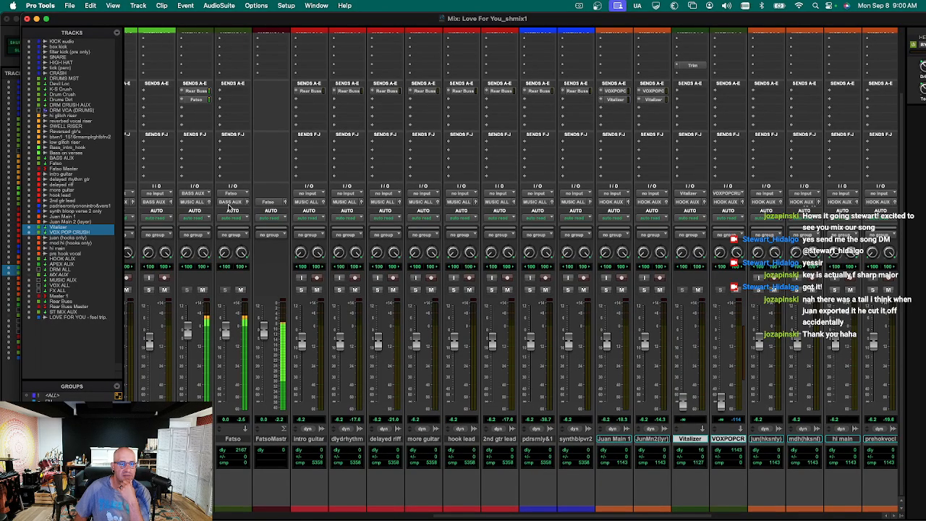
{"action": "left_click", "coordinate": [203, 104]}
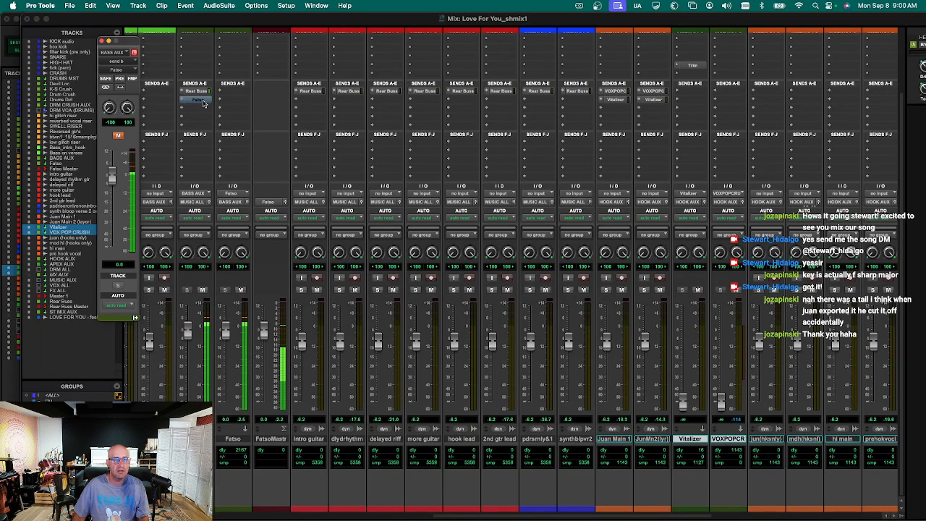
Switch to OBS to check the stream's audio mixer, and return to Pro Tools.
{"action": "key", "text": "super+Tab"}
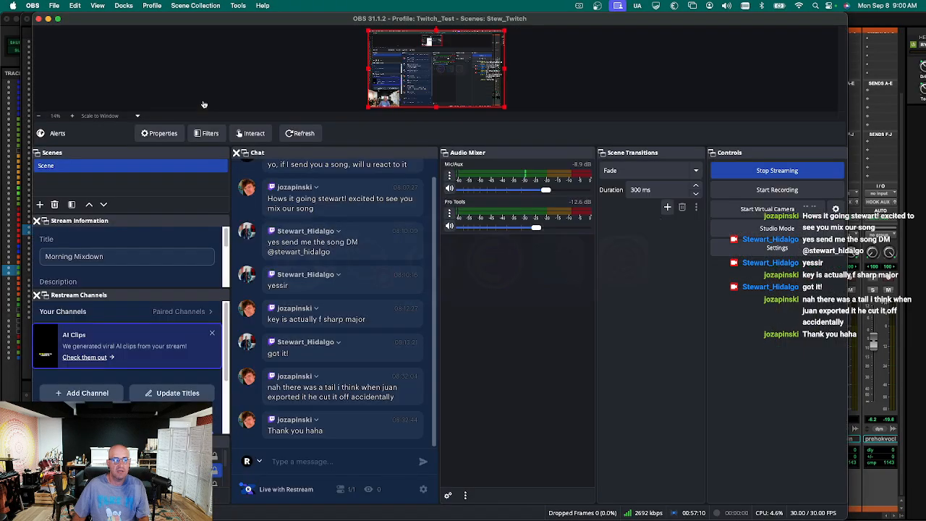
{"action": "key", "text": "super+Tab"}
{"action": "key", "text": "super+Tab"}
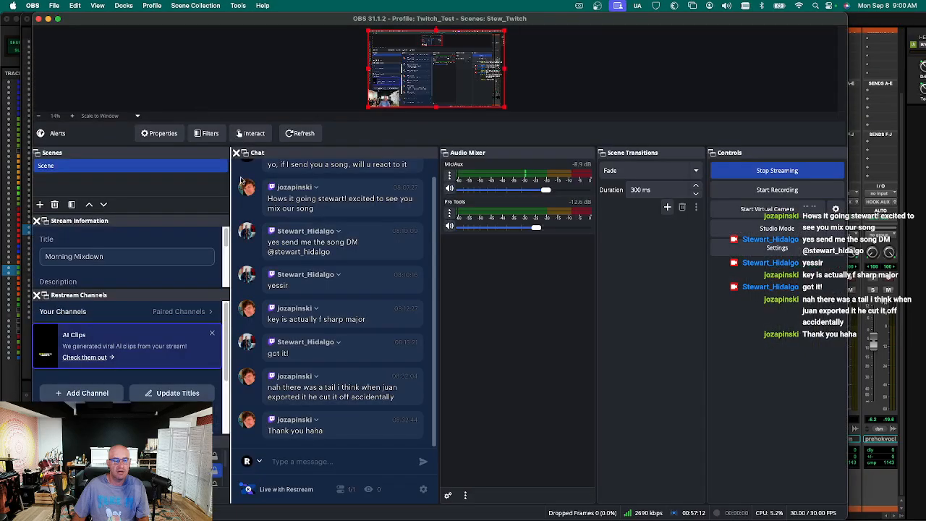
{"action": "key", "text": "super+Tab"}
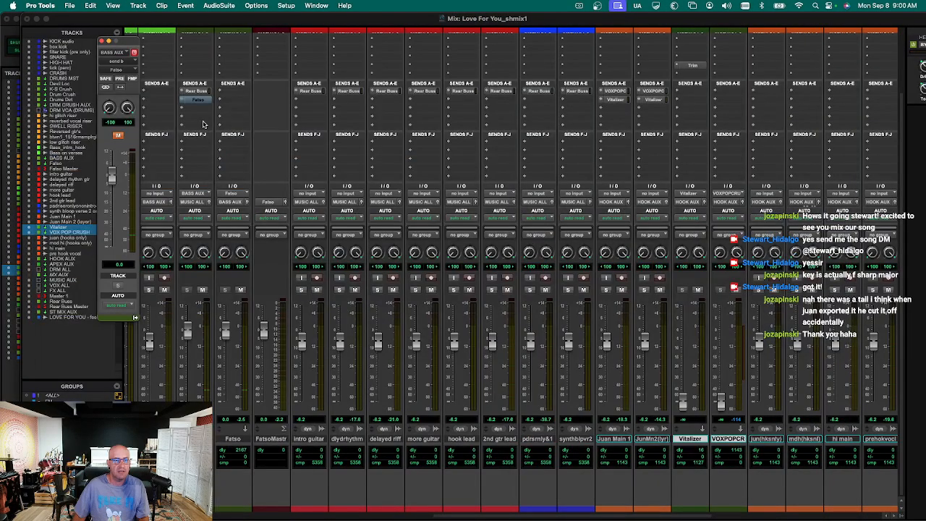
Toggle the Rear Buss and Fatso send mutes on BASS AUX during playback, leaving both sends muted.
{"action": "left_click", "coordinate": [196, 92]}
{"action": "left_click", "coordinate": [198, 102]}
{"action": "key", "text": "space"}
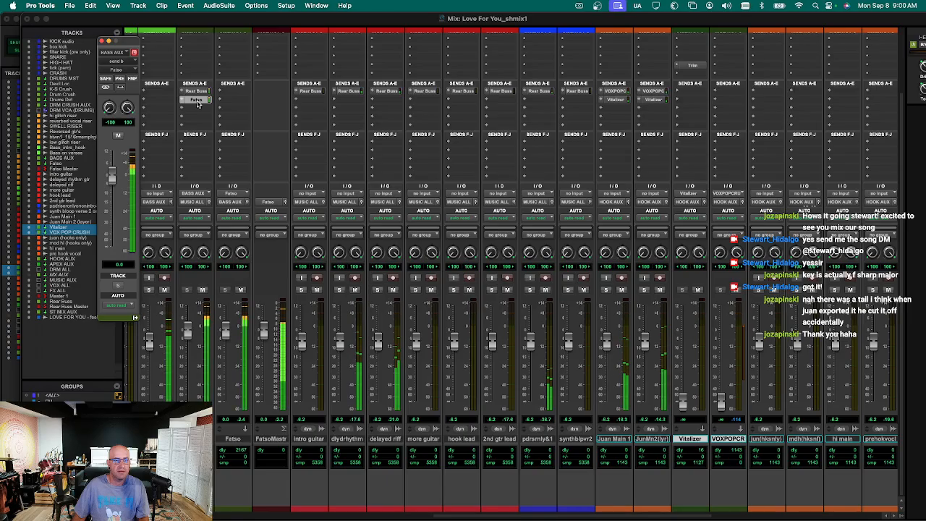
{"action": "scroll", "coordinate": [219, 155], "scroll_direction": "up", "scroll_amount": 3}
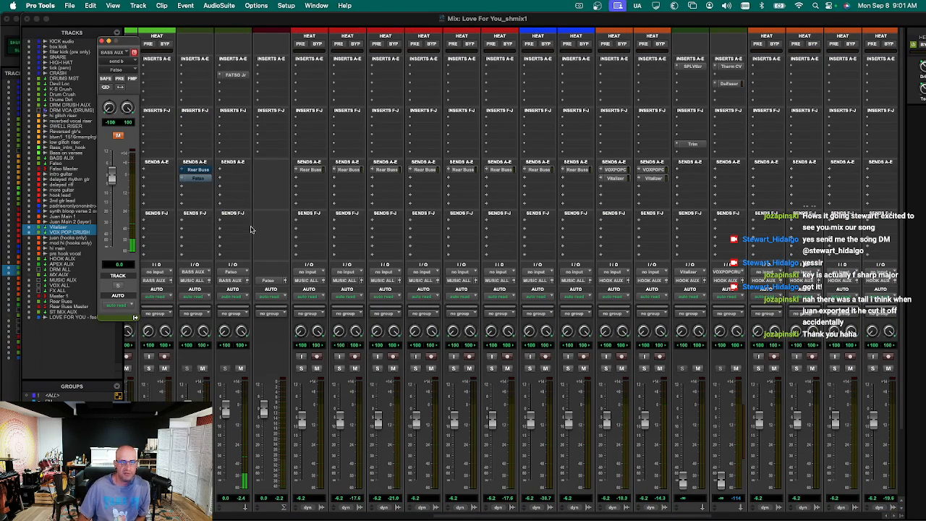
{"action": "scroll", "coordinate": [211, 188], "scroll_direction": "down", "scroll_amount": 1}
{"action": "scroll", "coordinate": [211, 188], "scroll_direction": "up", "scroll_amount": 1}
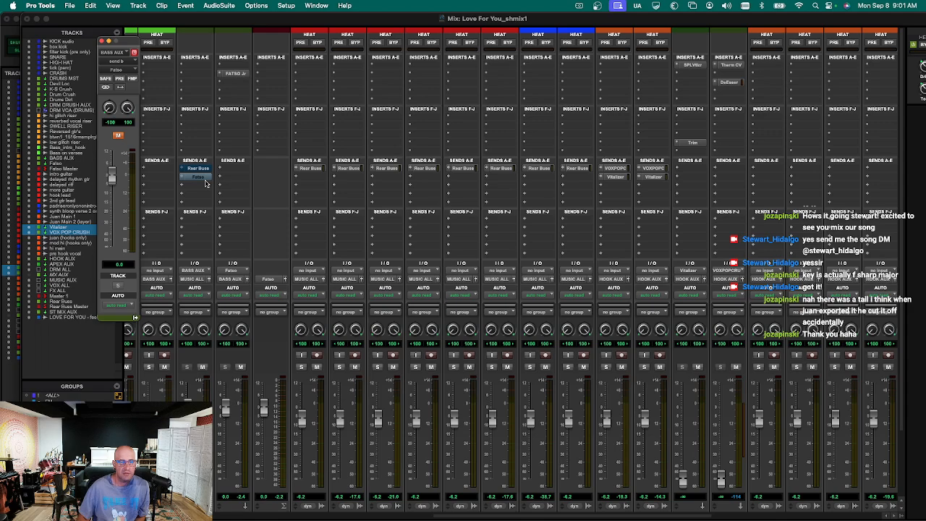
Reassign the Fatso aux's output to the MUSIC ALL stereo bus and unmute the Fatso send on BASS AUX during playback.
{"action": "left_click", "coordinate": [236, 279]}
{"action": "mouse_move", "coordinate": [250, 289]}
{"action": "mouse_move", "coordinate": [309, 291]}
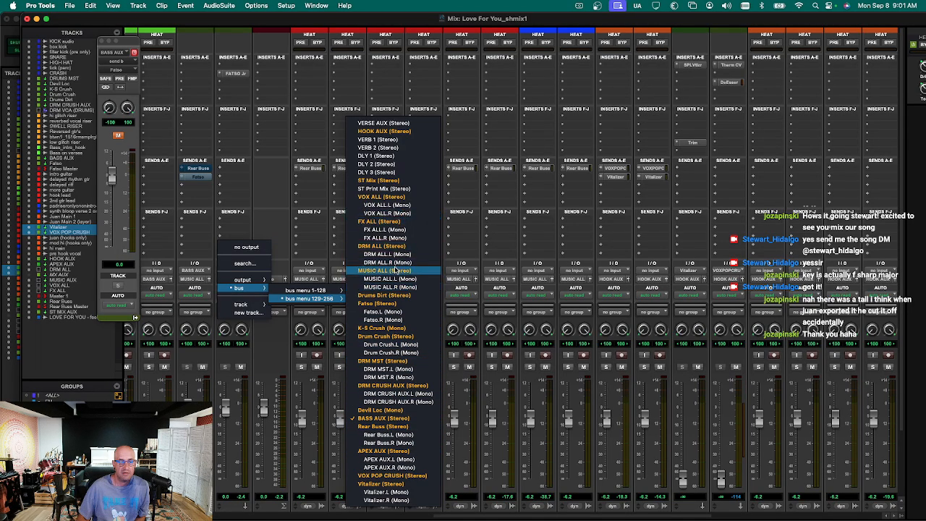
{"action": "left_click", "coordinate": [396, 270]}
{"action": "key", "text": "space"}
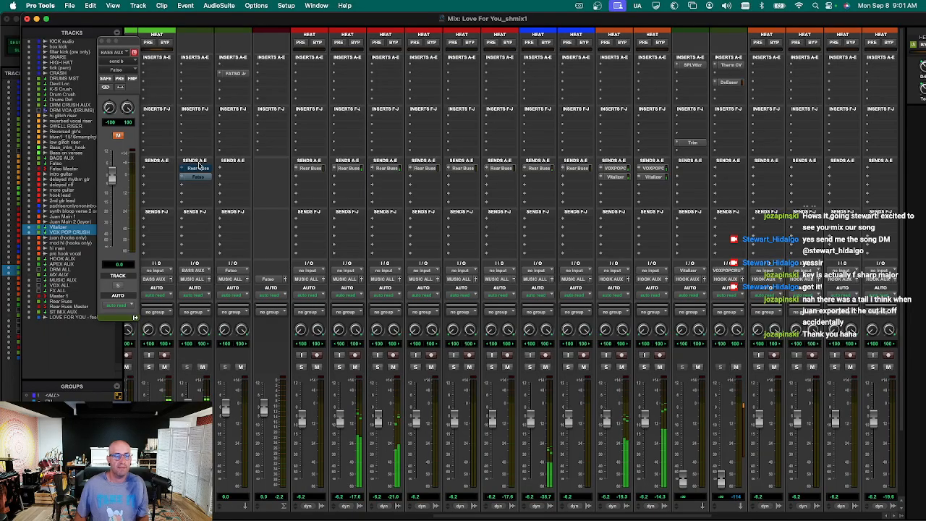
{"action": "left_click", "coordinate": [117, 137]}
Unmute ST MIX AUX during playback and close the BASS AUX send window.
{"action": "left_click_drag", "start_coordinate": [471, 516], "coordinate": [736, 517]}
{"action": "left_click", "coordinate": [797, 368]}
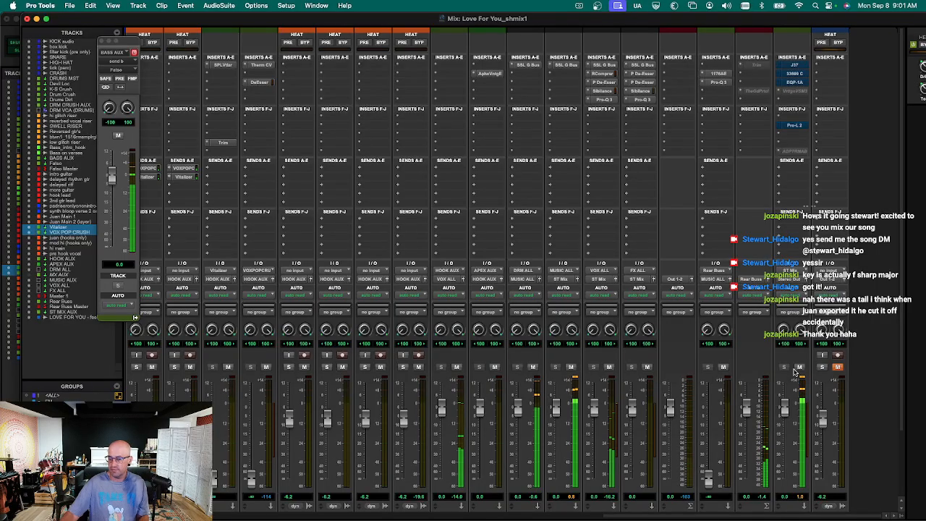
{"action": "key", "text": "super+w"}
{"action": "scroll", "coordinate": [606, 366], "scroll_direction": "down", "scroll_amount": 5}
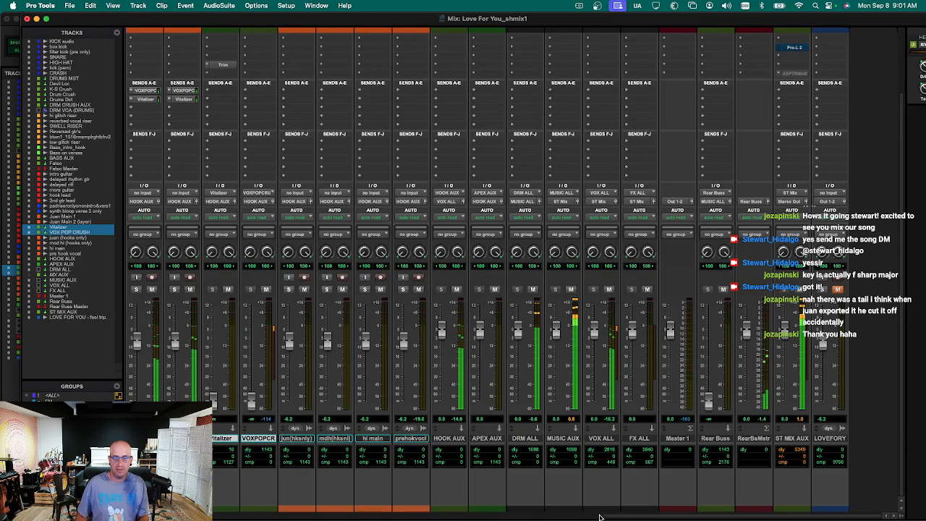
Select the Fatso aux and pull its fader all the way down to minus infinity.
{"action": "left_click_drag", "start_coordinate": [617, 516], "coordinate": [370, 517]}
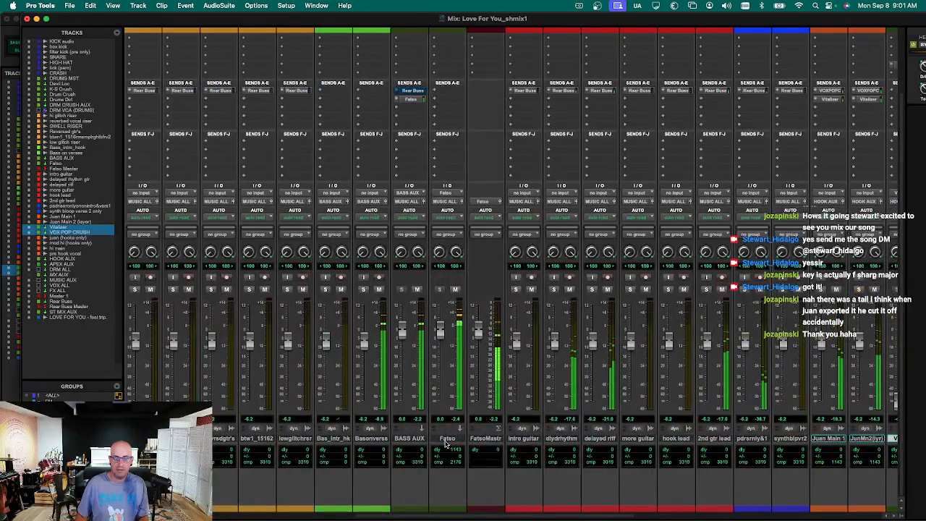
{"action": "left_click", "coordinate": [446, 442]}
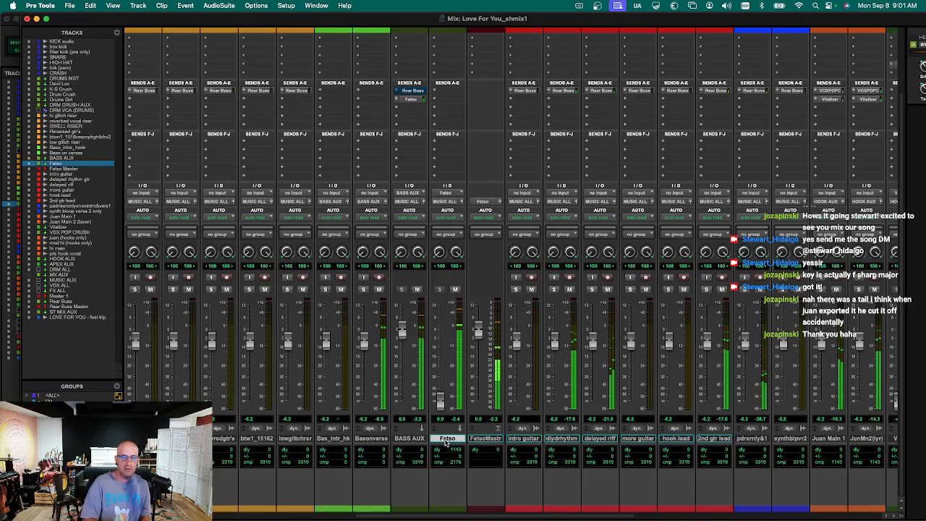
{"action": "left_click_drag", "start_coordinate": [520, 516], "coordinate": [454, 518]}
Show the Edit window with the full arrangement and save the session.
{"action": "key", "text": "super+equal"}
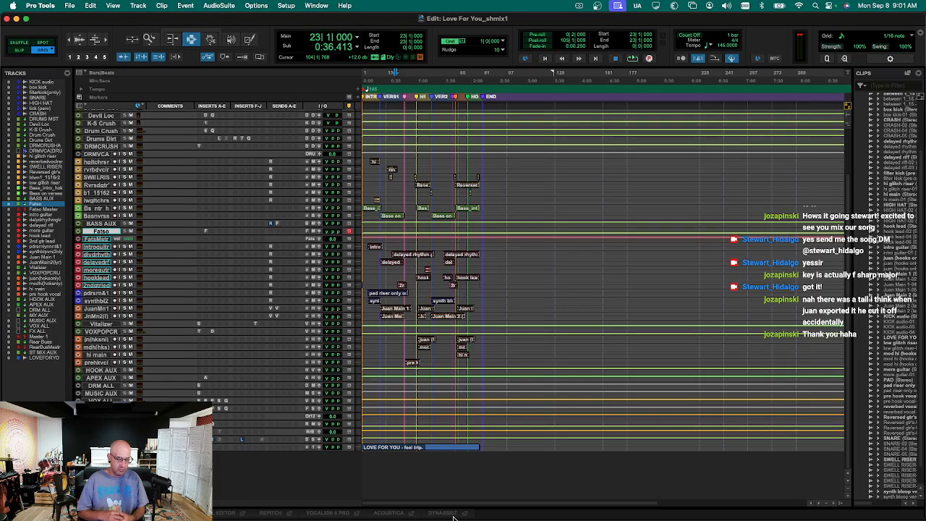
{"action": "key", "text": "super+equal"}
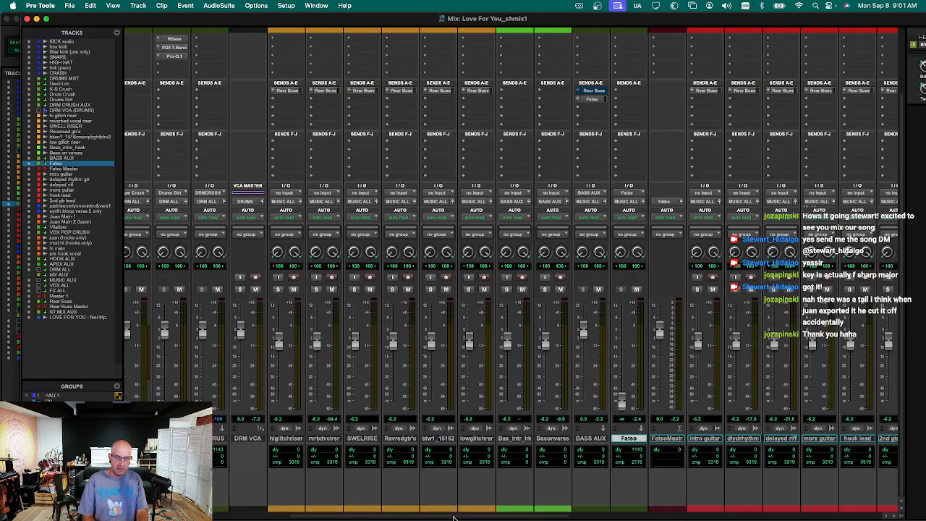
{"action": "key", "text": "super+equal"}
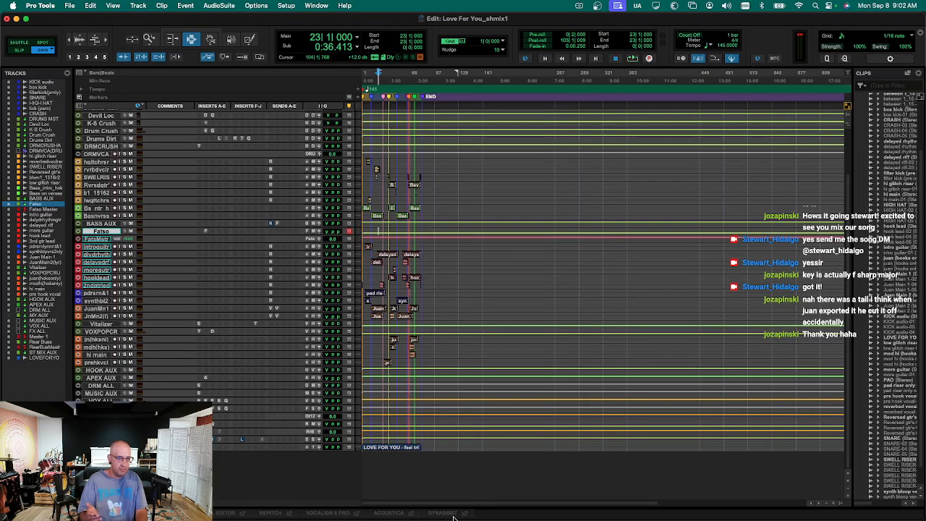
{"action": "key", "text": "super+equal"}
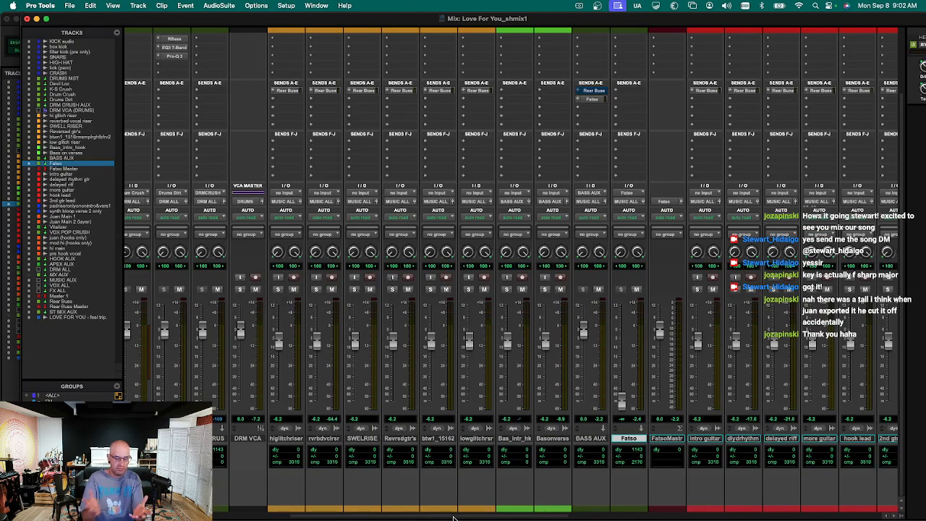
{"action": "key", "text": "super+equal"}
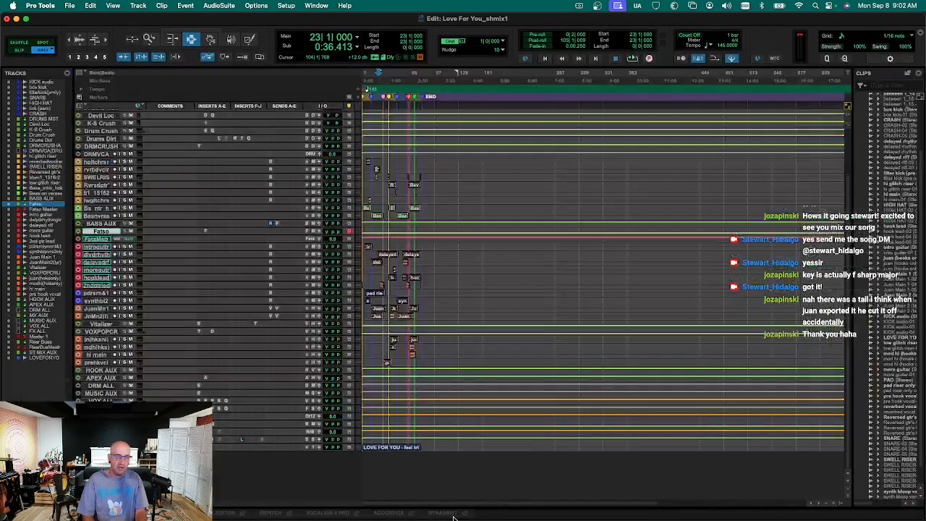
{"action": "key", "text": "super+s"}
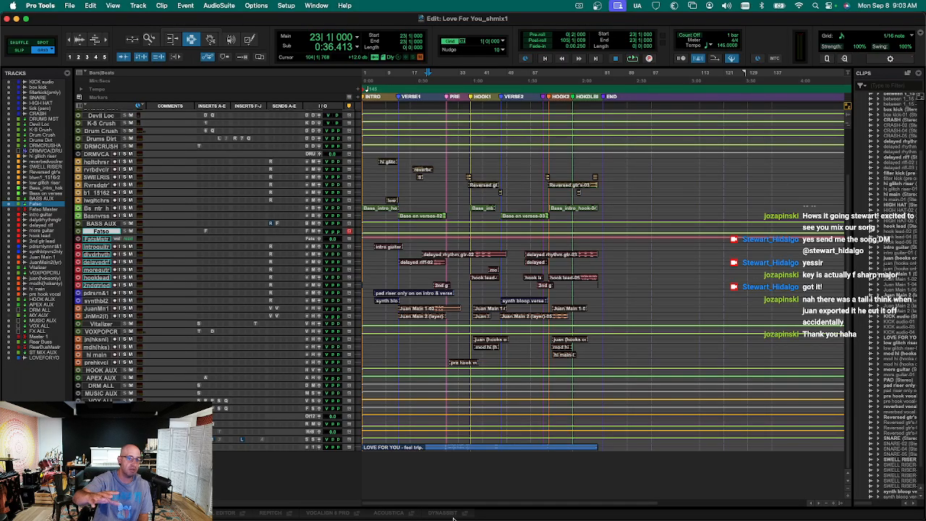
Bring up the Mix window at the group auxes and move it so that it fits fully on screen.
{"action": "key", "text": "super+equal"}
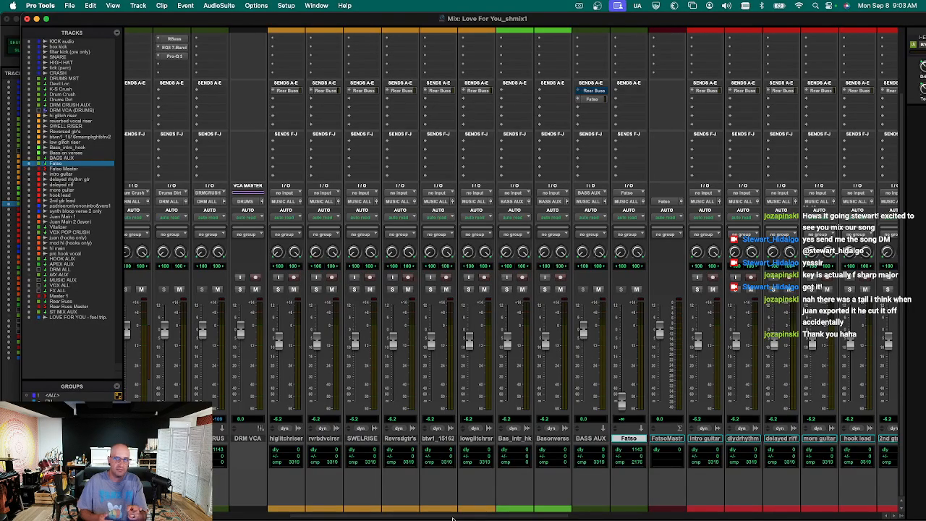
{"action": "left_click_drag", "start_coordinate": [510, 518], "coordinate": [794, 518]}
{"action": "left_click_drag", "start_coordinate": [702, 20], "coordinate": [679, 19]}
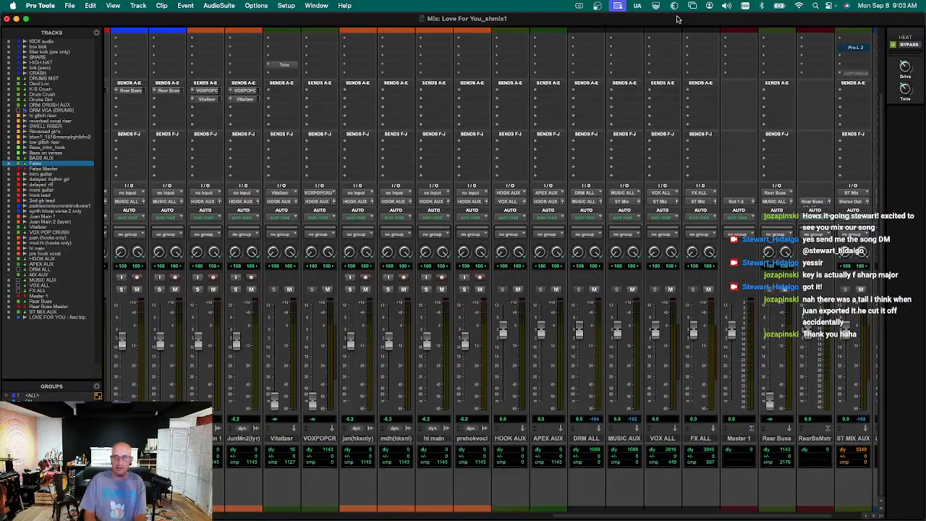
Open the Memory Locations window over the Edit window and move it clear of the song section markers.
{"action": "key", "text": "super+equal"}
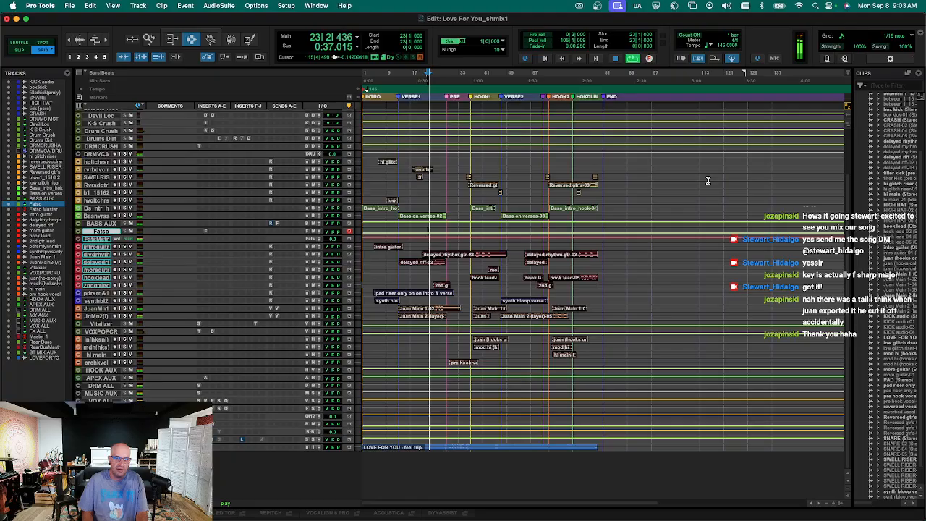
{"action": "key", "text": "super+5"}
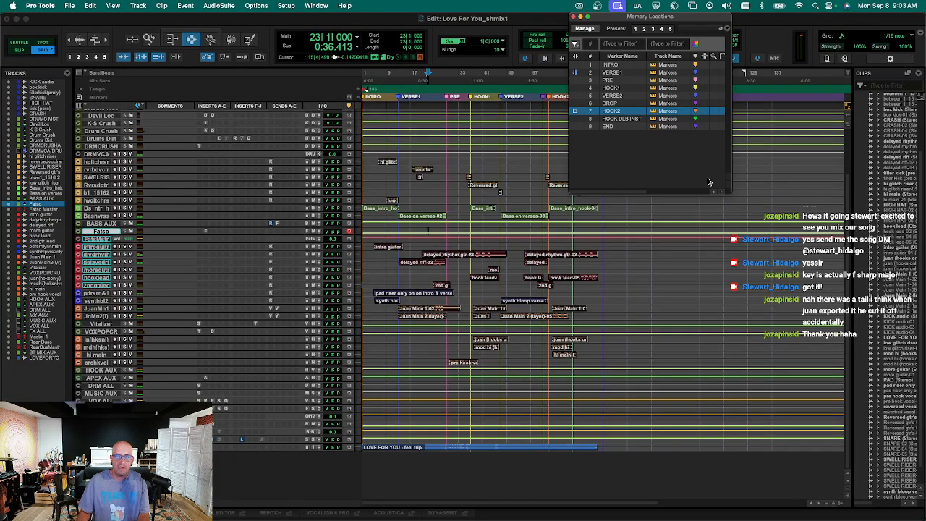
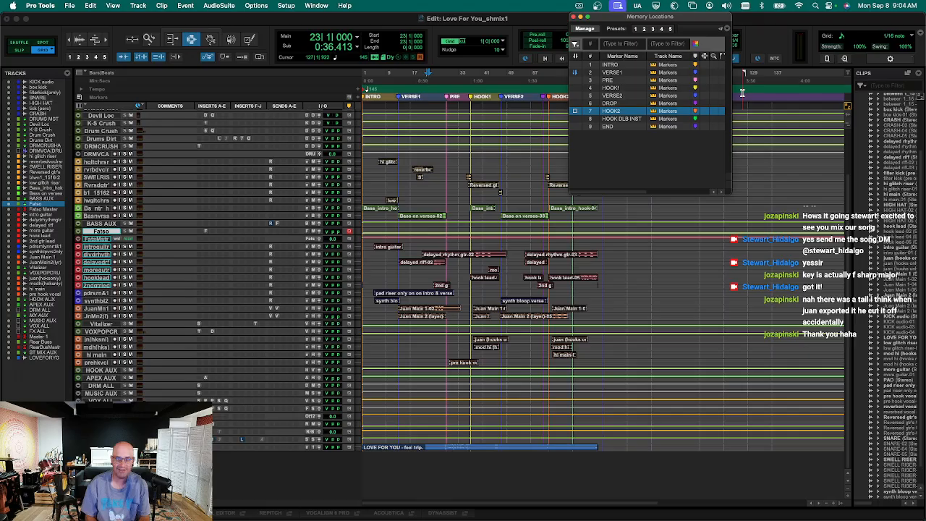
{"action": "key", "text": "super+equal"}
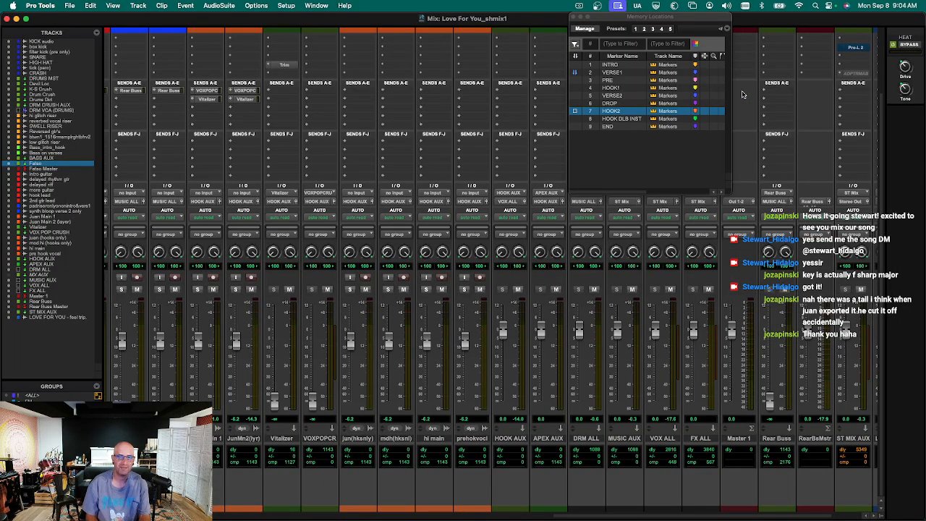
{"action": "key", "text": "super+equal"}
{"action": "key", "text": "super+equal"}
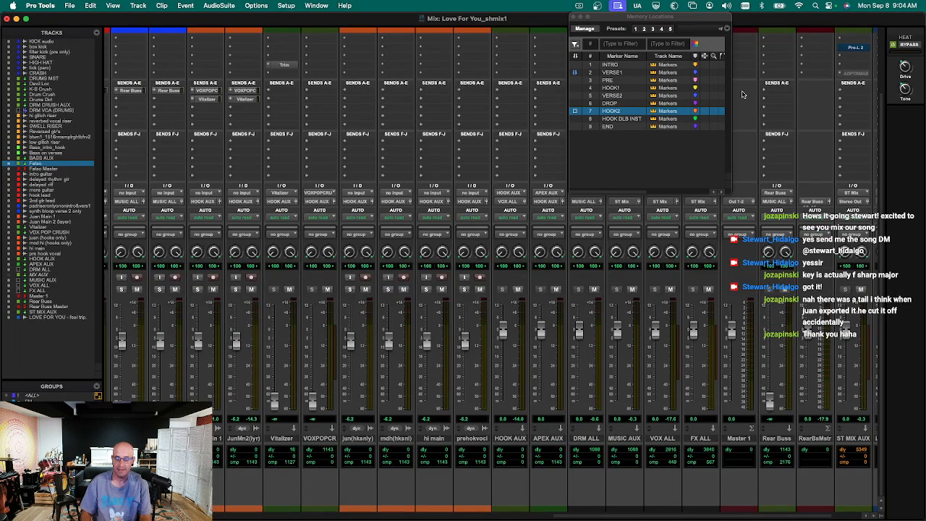
{"action": "key", "text": "super+equal"}
{"action": "key", "text": "super+5"}
{"action": "key", "text": "super+5"}
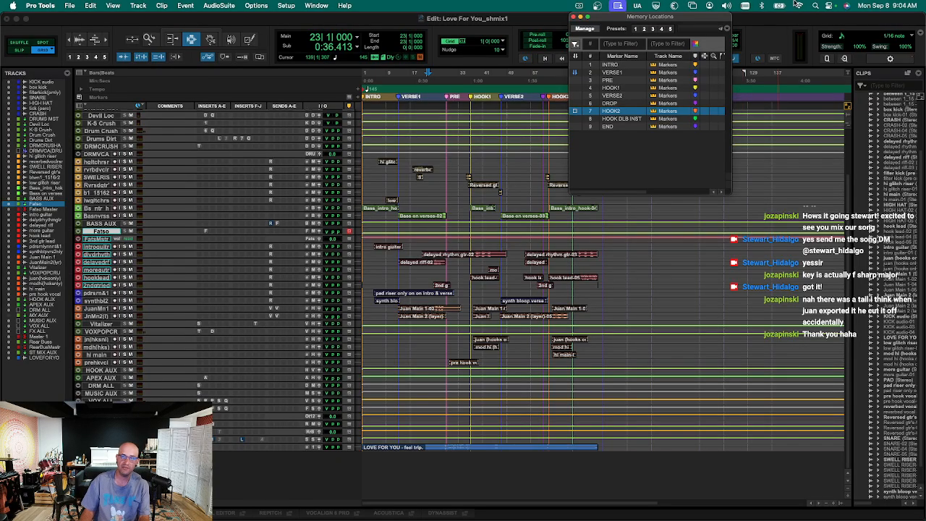
{"action": "left_click_drag", "start_coordinate": [669, 18], "coordinate": [859, 17]}
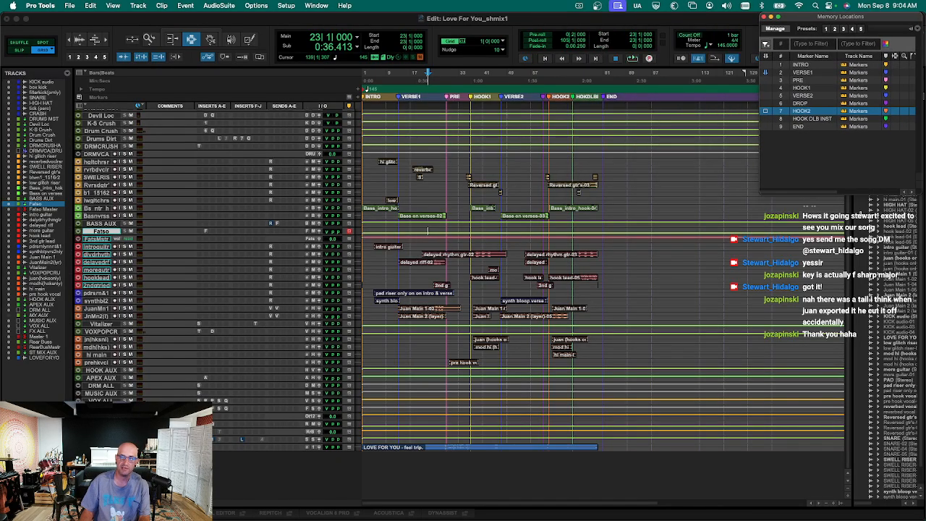
Select the timeline range from the HOOK2 marker to the HOOK DLB INST marker using the memory locations.
{"action": "left_click", "coordinate": [818, 121]}
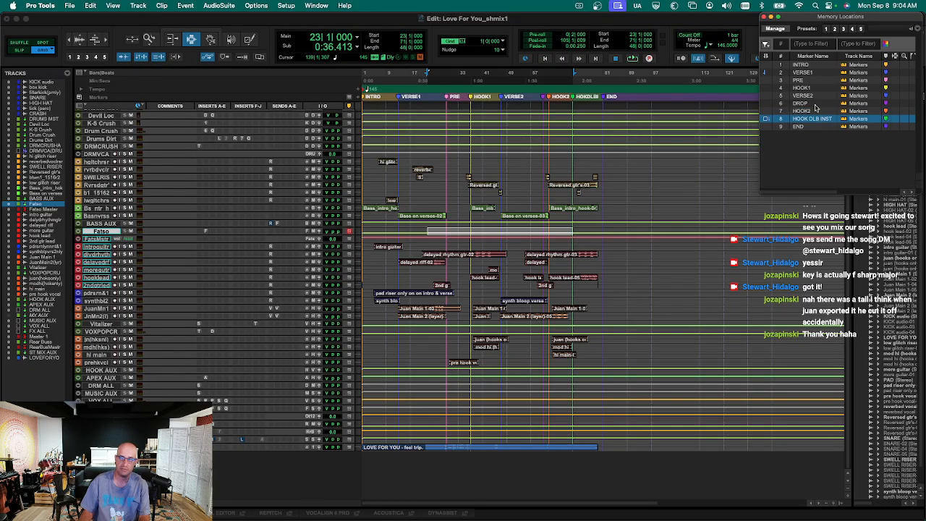
{"action": "left_click", "coordinate": [814, 111]}
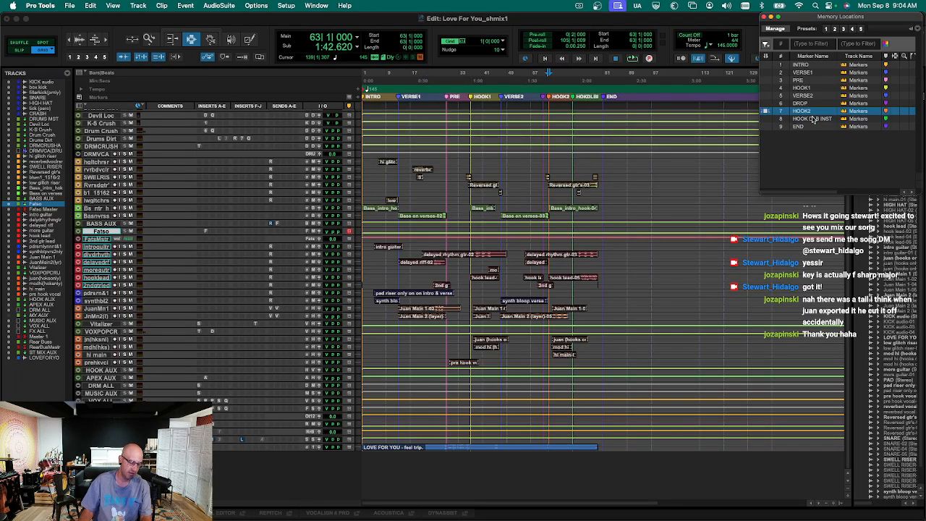
{"action": "left_click", "coordinate": [813, 120]}
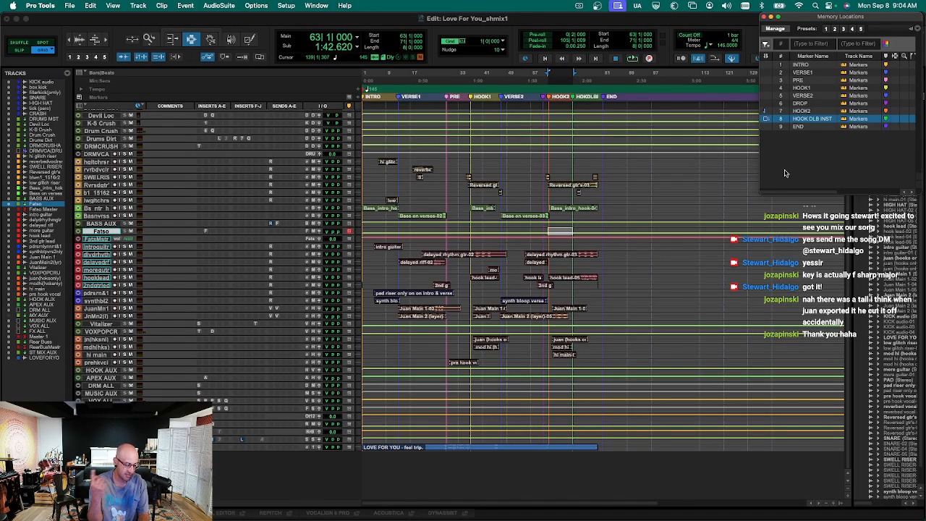
Play the selected hook section and show the Mix window to check the channel levels.
{"action": "key", "text": "space"}
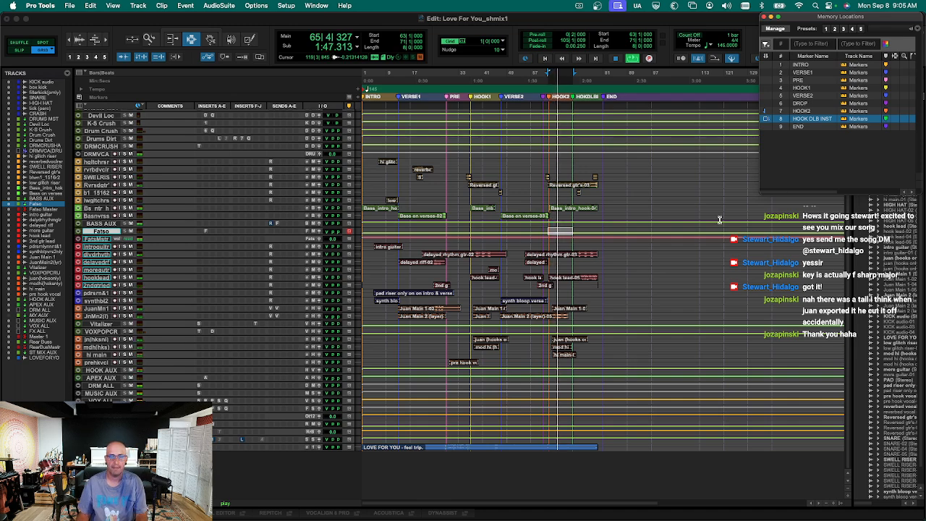
{"action": "mouse_move", "coordinate": [616, 519]}
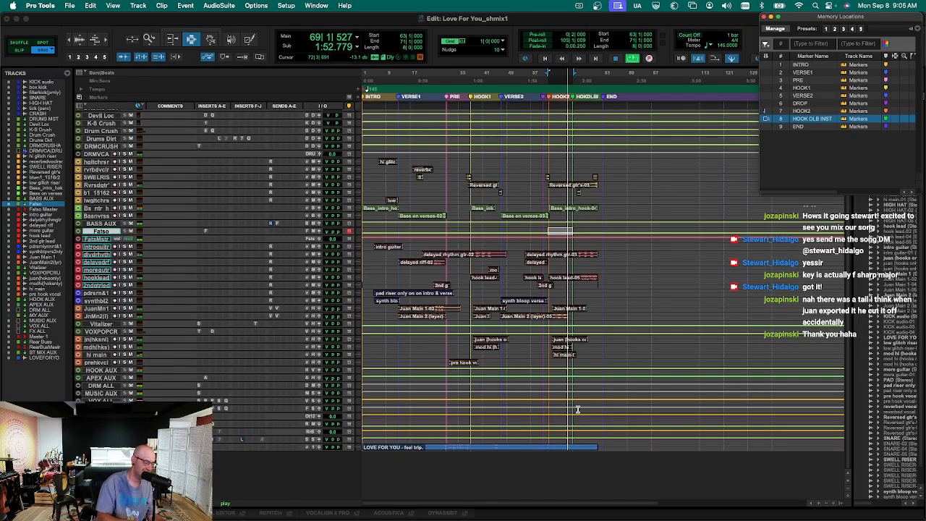
{"action": "key", "text": "super+equal"}
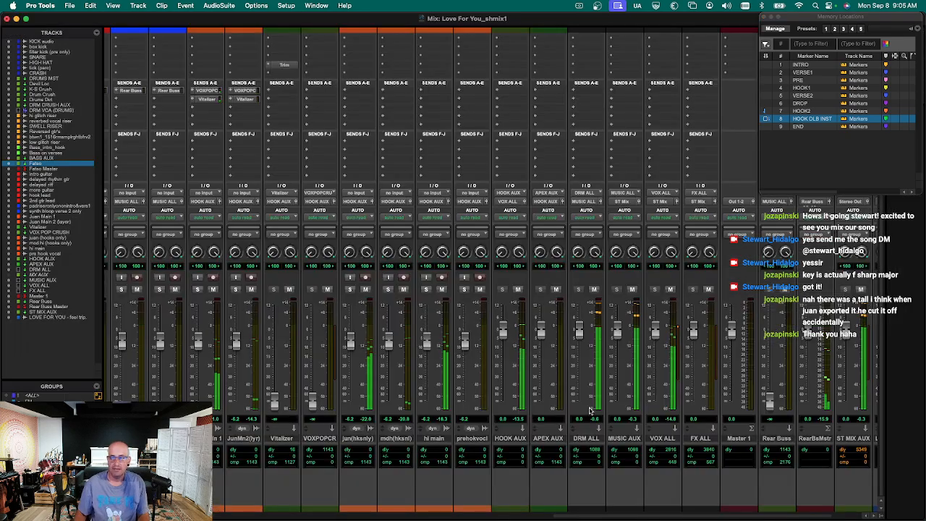
Open the J37 tape plugin on the ST MIX AUX track and adjust its Noise Level control.
{"action": "scroll", "coordinate": [699, 186], "scroll_direction": "up", "scroll_amount": 4}
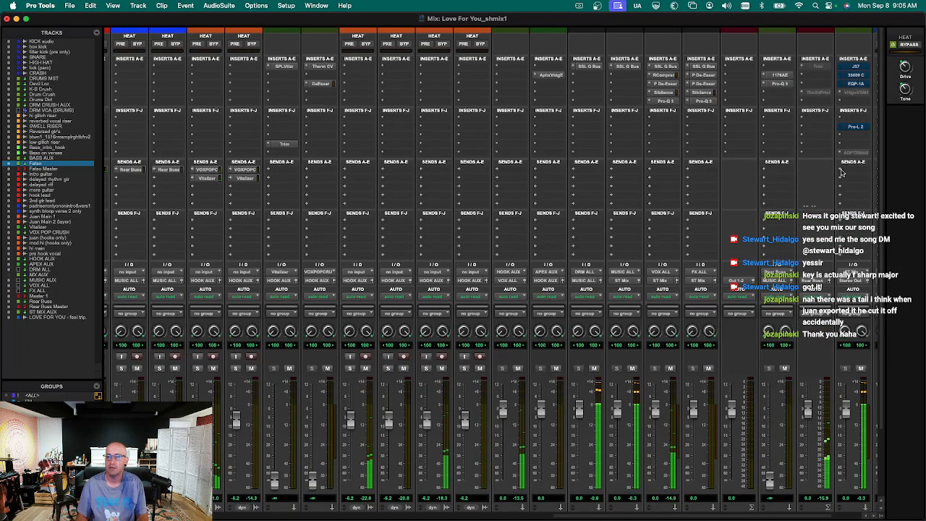
{"action": "left_click", "coordinate": [856, 66]}
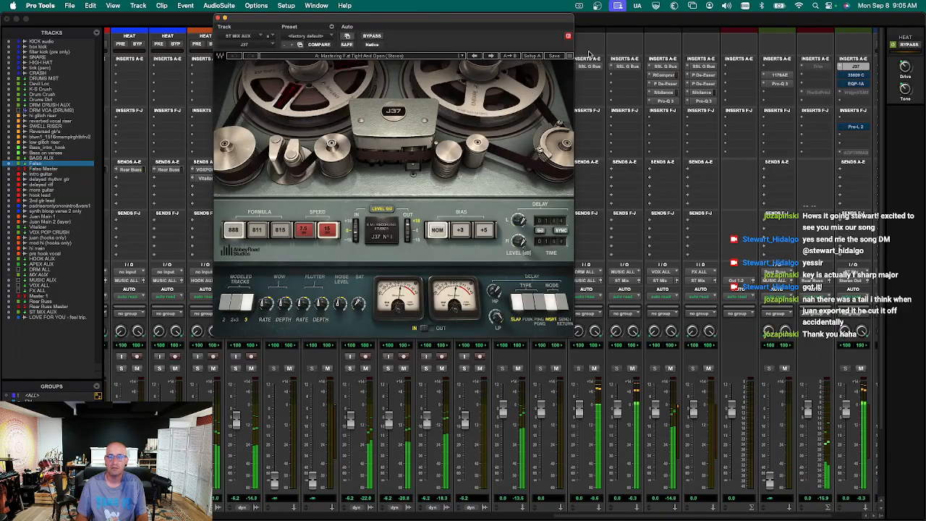
{"action": "left_click_drag", "start_coordinate": [422, 23], "coordinate": [212, 22]}
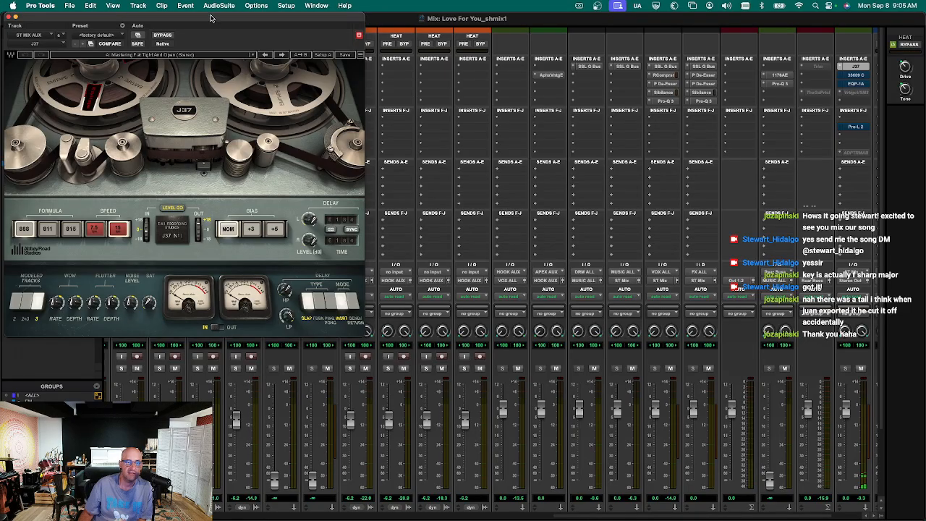
{"action": "left_click_drag", "start_coordinate": [213, 26], "coordinate": [223, 17]}
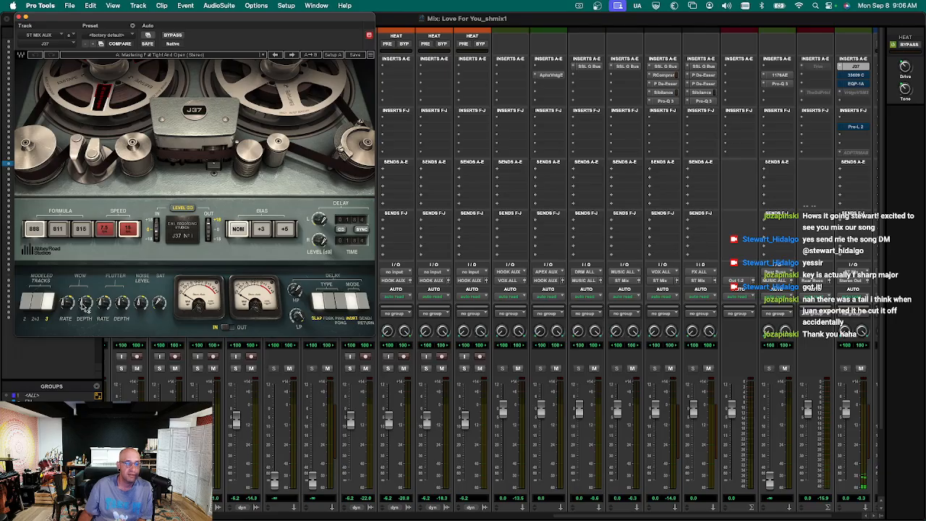
{"action": "left_click", "coordinate": [139, 301]}
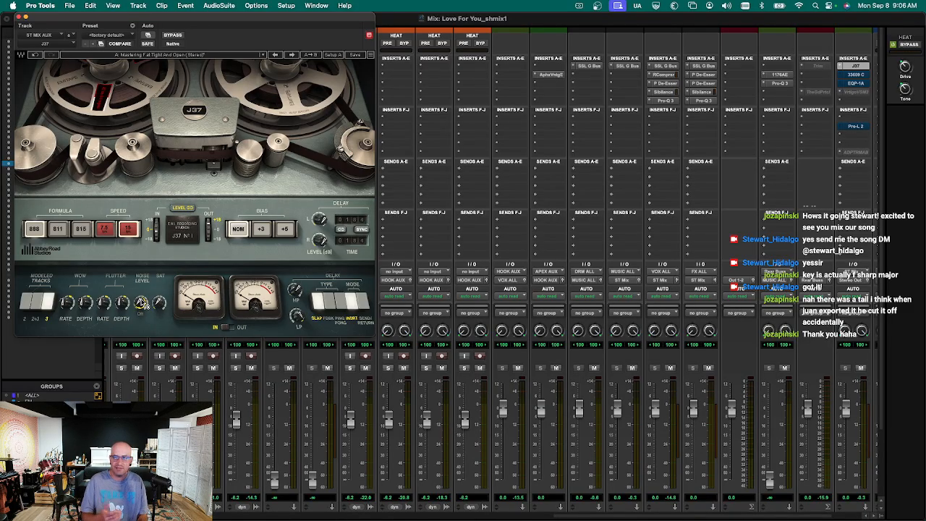
Play the mix and compare the sound with the J37 tape plugin bypassed and active.
{"action": "key", "text": "space"}
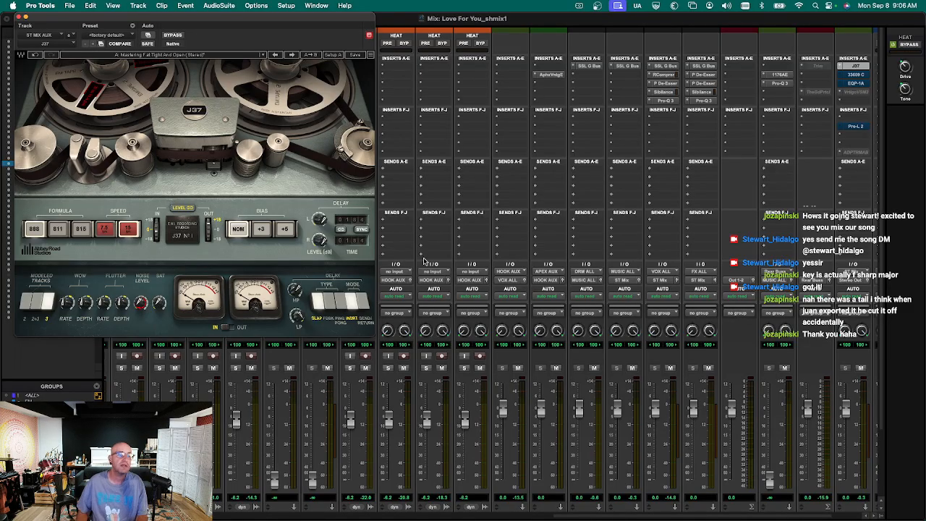
{"action": "key", "text": "space"}
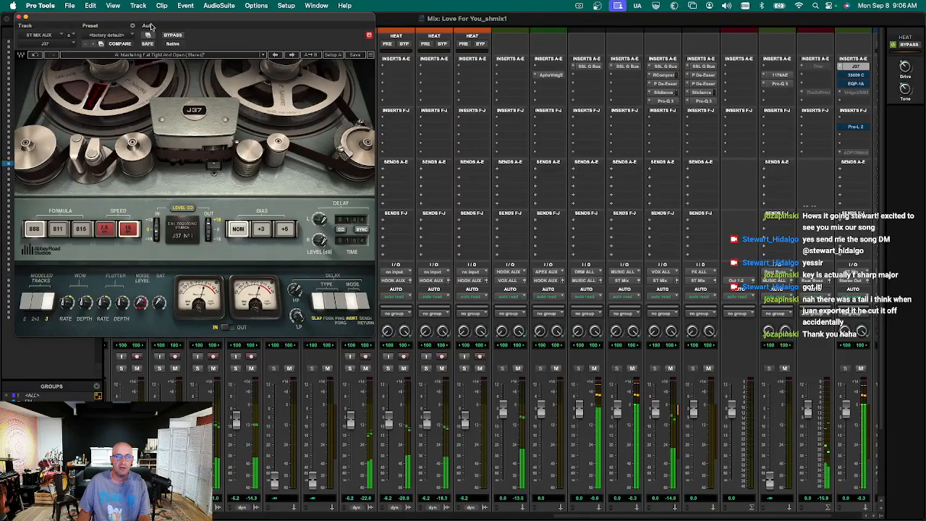
{"action": "left_click", "coordinate": [171, 36]}
{"action": "left_click", "coordinate": [170, 36]}
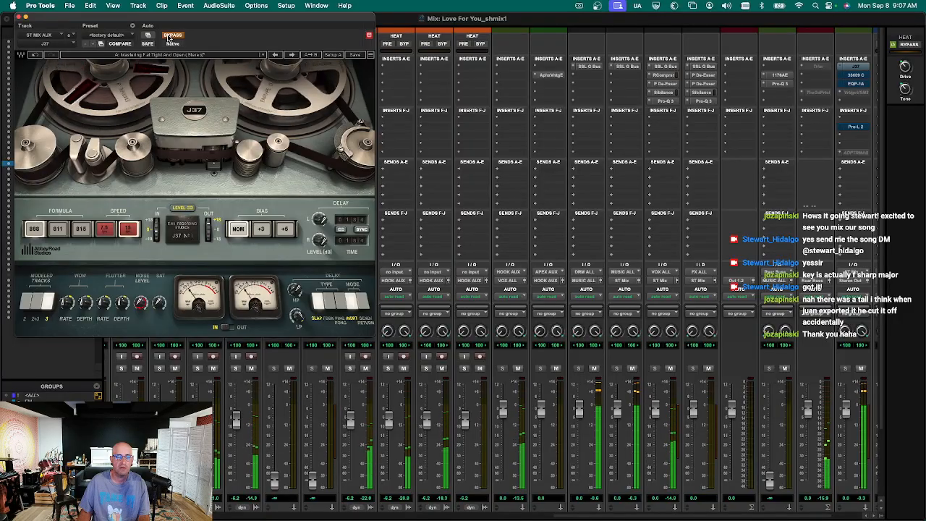
Open the Neve 33609 C compressor on ST MIX AUX and compare the playing mix with it bypassed and active.
{"action": "left_click", "coordinate": [858, 75]}
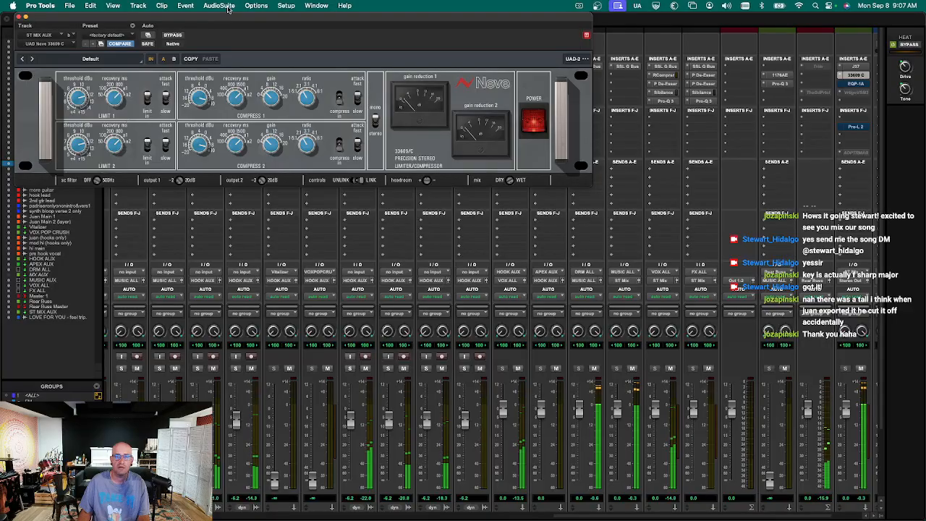
{"action": "left_click", "coordinate": [182, 36]}
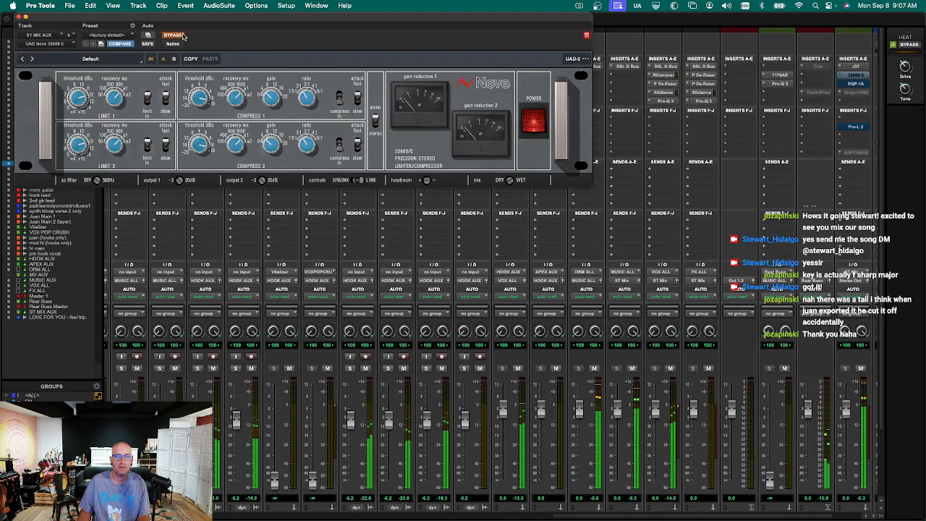
{"action": "left_click", "coordinate": [182, 36]}
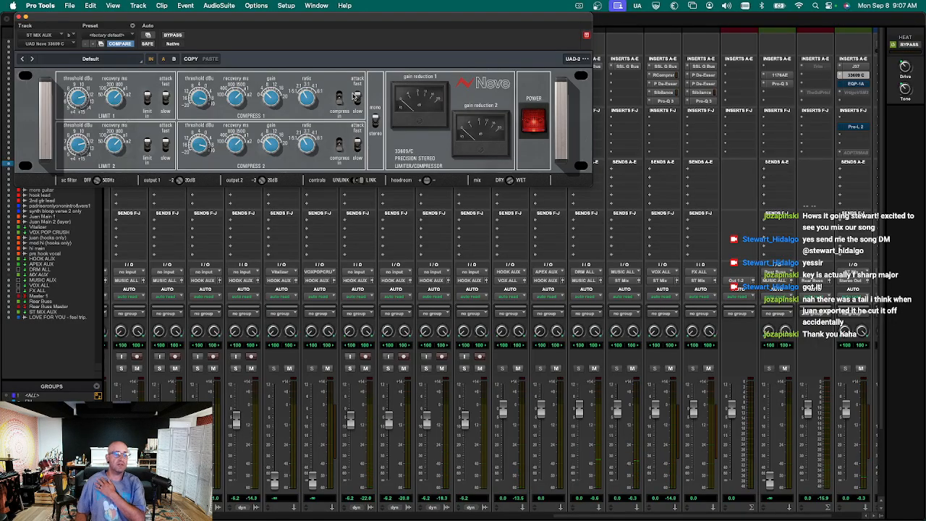
{"action": "key", "text": "space"}
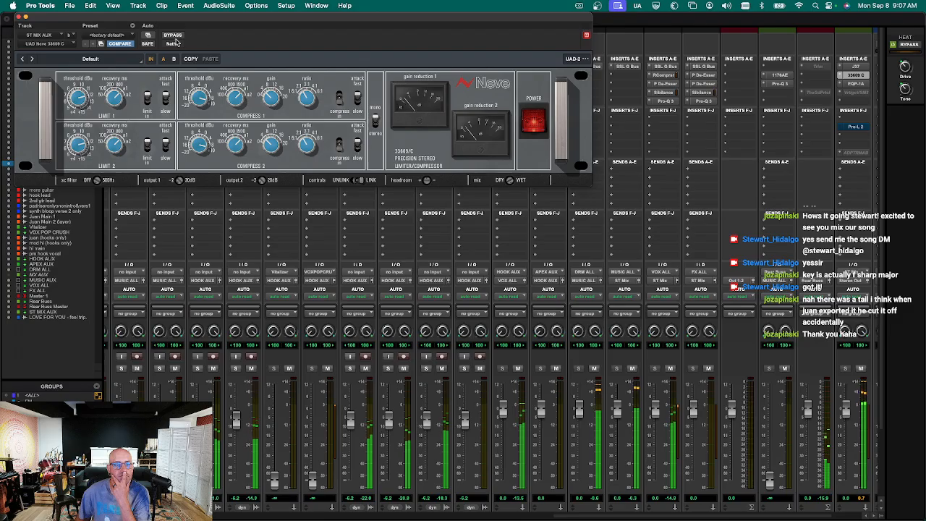
Open the Pultec EQP-1A on ST MIX AUX and compare the playing mix with the equalizer bypassed and active.
{"action": "left_click", "coordinate": [855, 75]}
{"action": "left_click", "coordinate": [856, 83]}
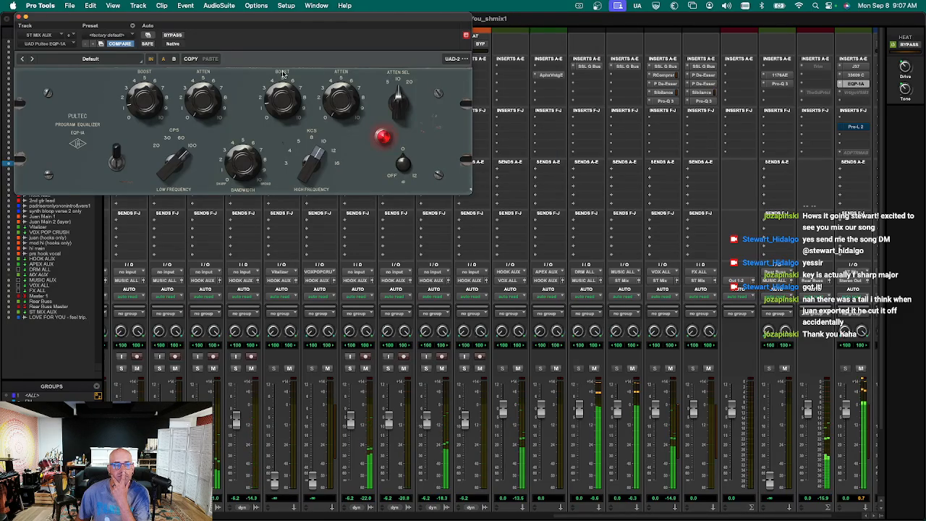
{"action": "left_click", "coordinate": [176, 38]}
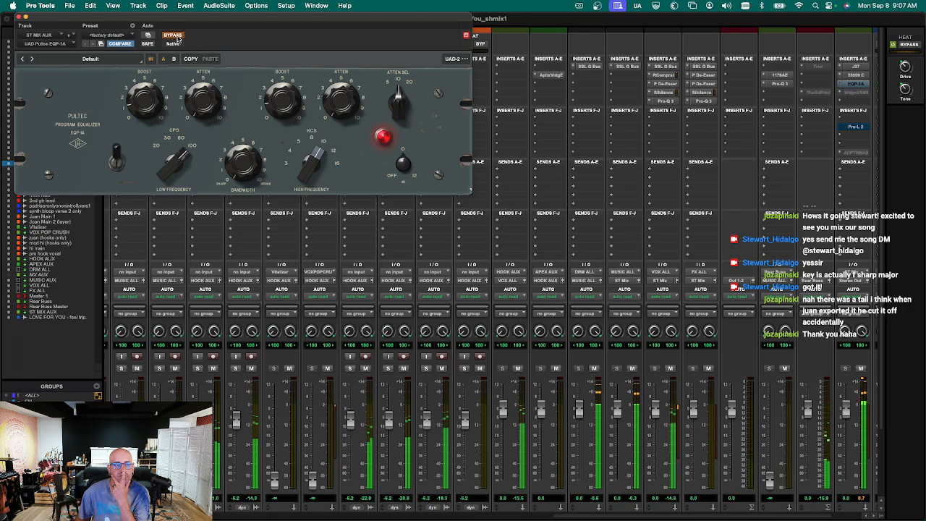
{"action": "left_click", "coordinate": [176, 38]}
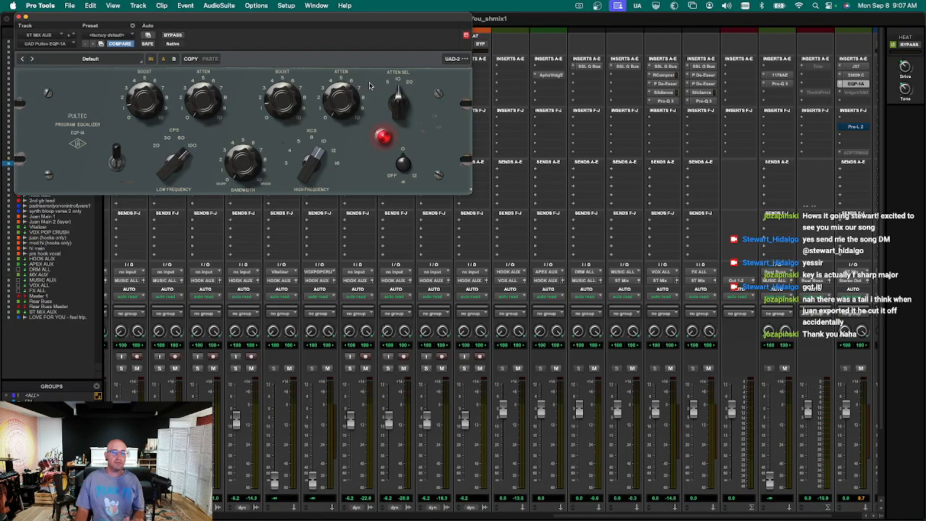
Activate the Vertigo VSM-3 insert on ST MIX AUX and audition the mix with it bypassed and active.
{"action": "left_click", "coordinate": [857, 93]}
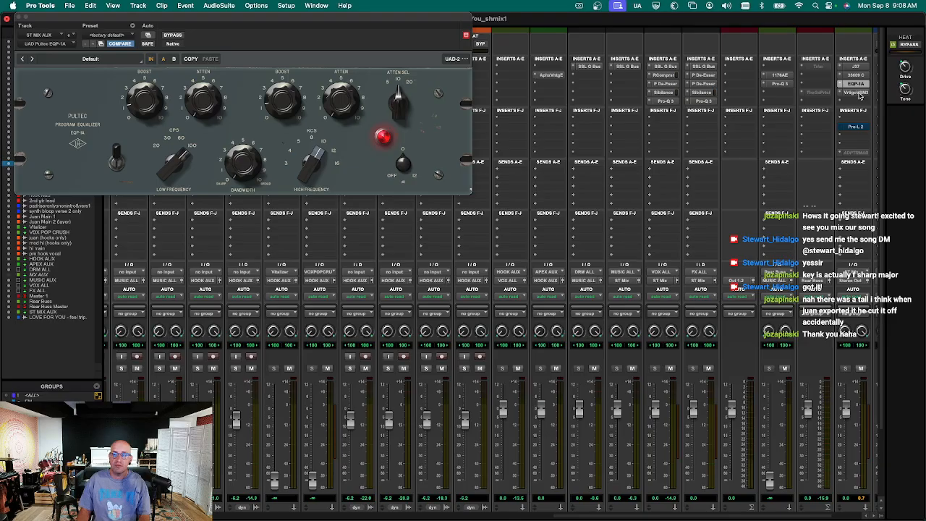
{"action": "left_click", "coordinate": [858, 92]}
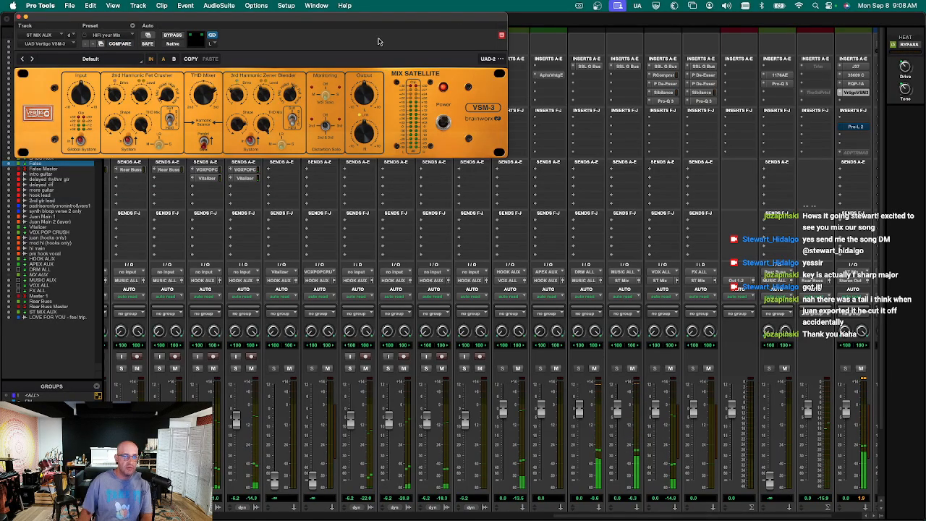
{"action": "left_click_drag", "start_coordinate": [343, 19], "coordinate": [486, 51]}
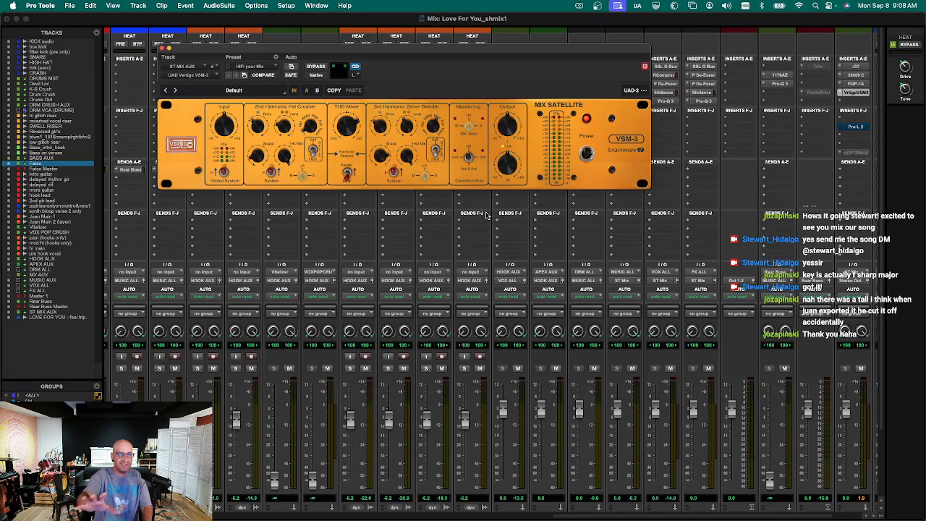
{"action": "key", "text": "space"}
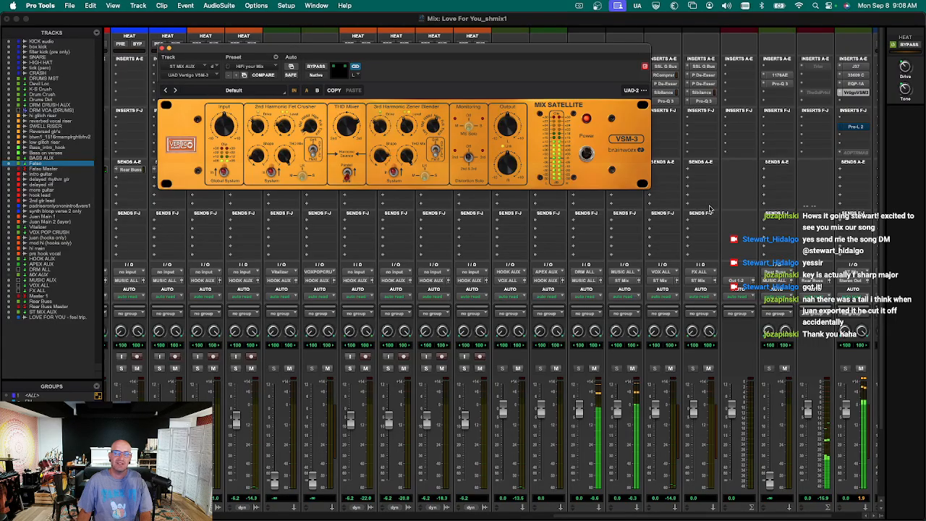
{"action": "left_click", "coordinate": [315, 67]}
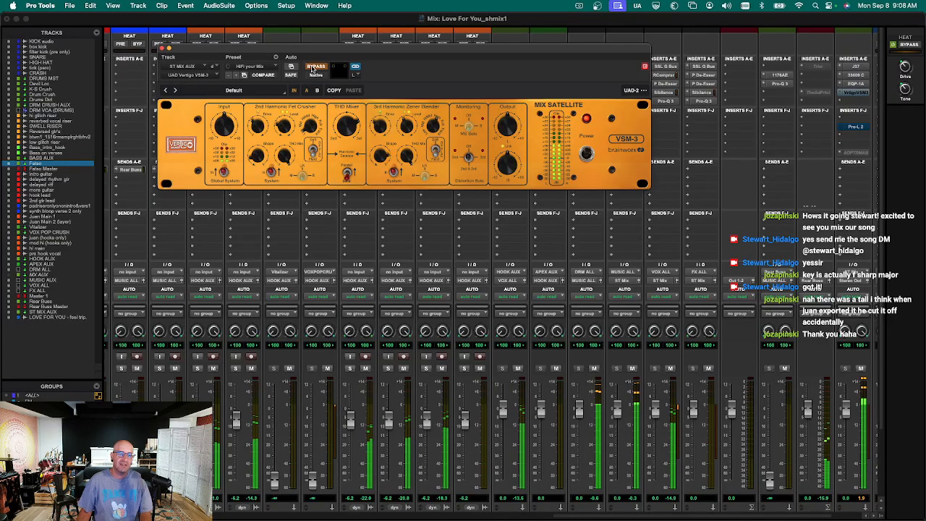
{"action": "left_click", "coordinate": [315, 66]}
{"action": "left_click", "coordinate": [315, 67]}
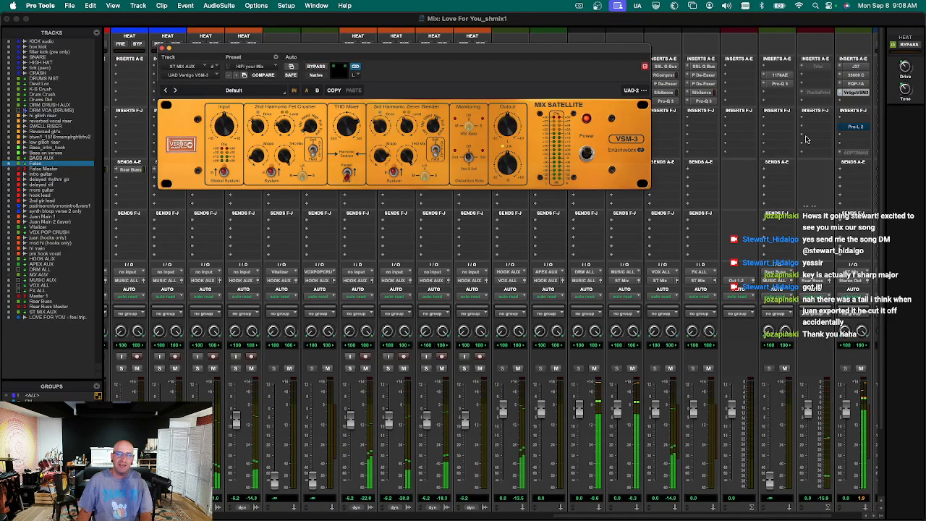
Remove the VSM-3 insert from ST MIX AUX and shift the J37, 33609 C and EQP-1A inserts down one slot.
{"action": "left_click", "coordinate": [840, 94]}
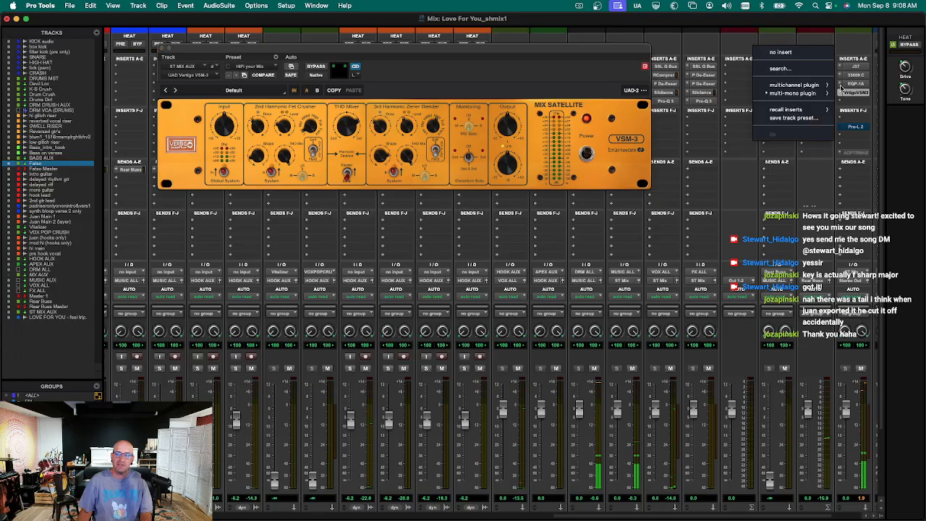
{"action": "left_click", "coordinate": [827, 57]}
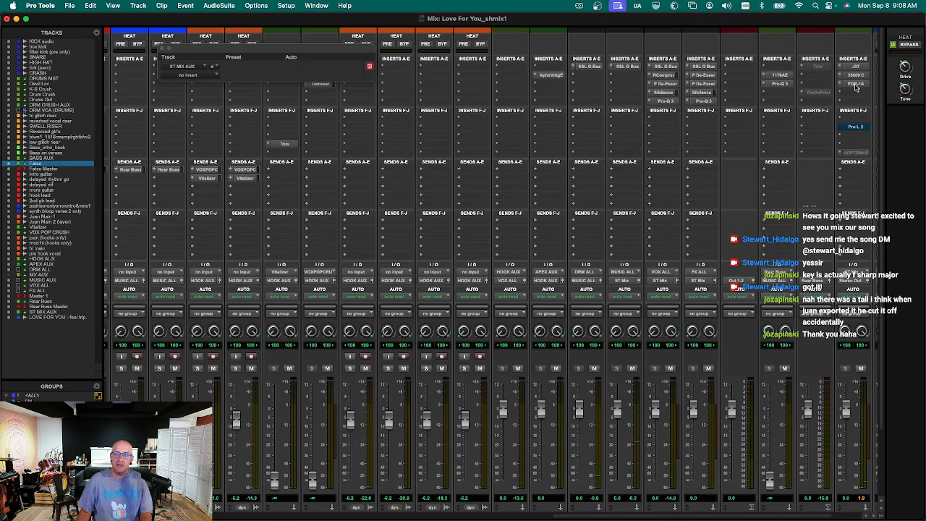
{"action": "left_click", "coordinate": [857, 91]}
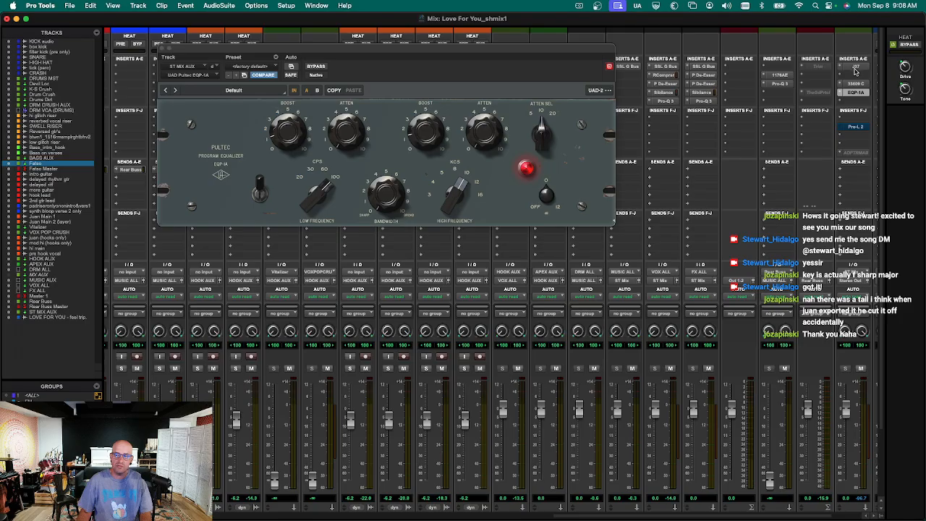
{"action": "left_click_drag", "start_coordinate": [856, 68], "coordinate": [856, 70]}
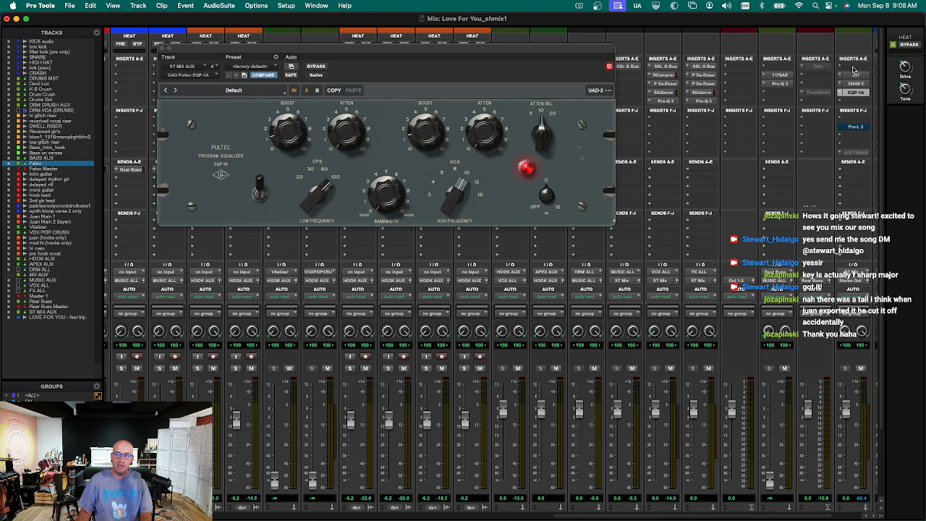
Insert the multichannel UAD bx_digital V3 (stereo) plugin in the first insert slot of ST MIX AUX.
{"action": "left_click", "coordinate": [854, 70]}
{"action": "mouse_move", "coordinate": [799, 67]}
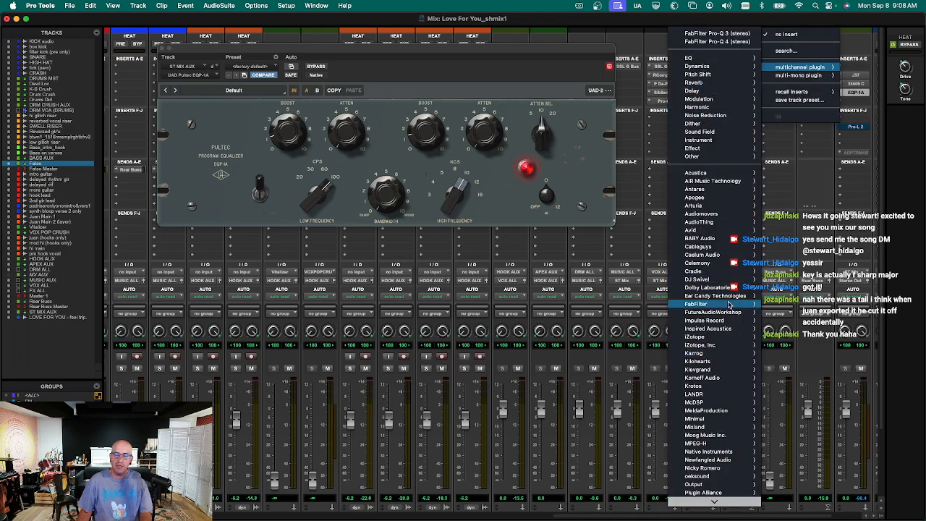
{"action": "mouse_move", "coordinate": [730, 280]}
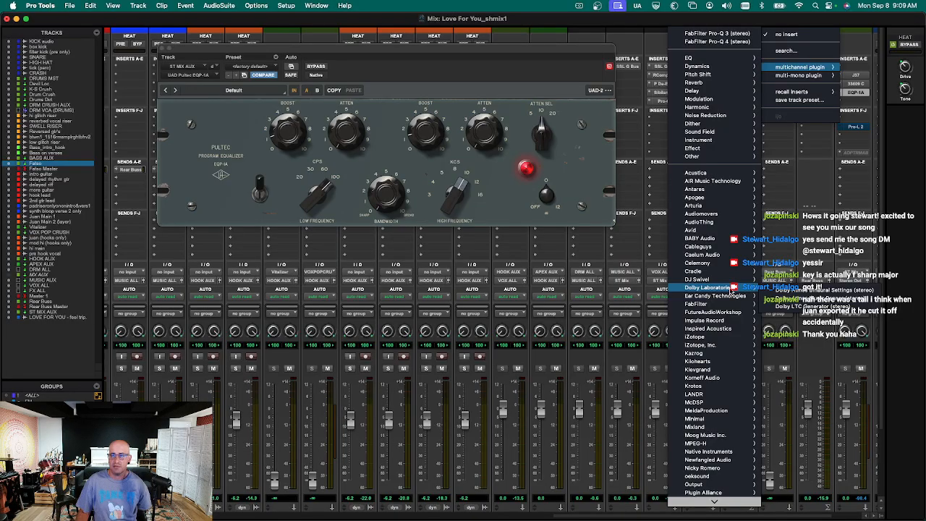
{"action": "mouse_move", "coordinate": [713, 148]}
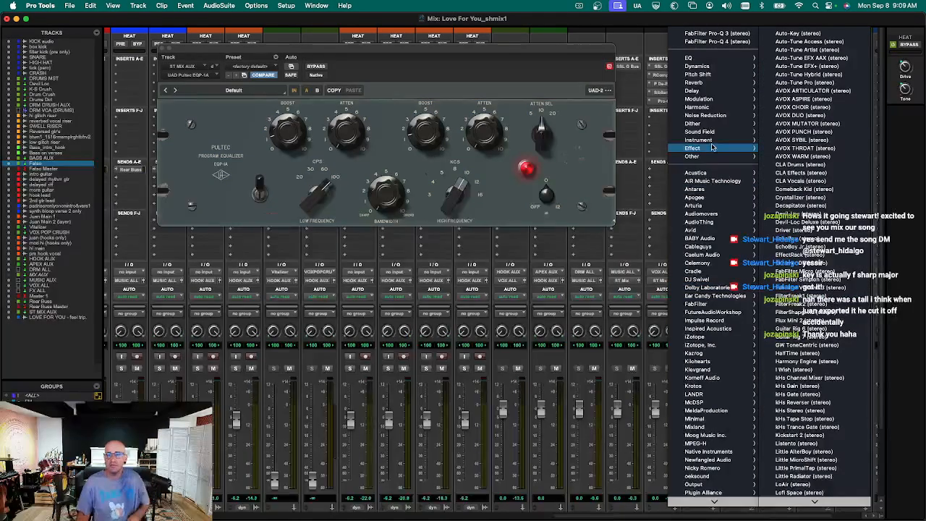
{"action": "scroll", "coordinate": [712, 147], "scroll_direction": "down", "scroll_amount": 10}
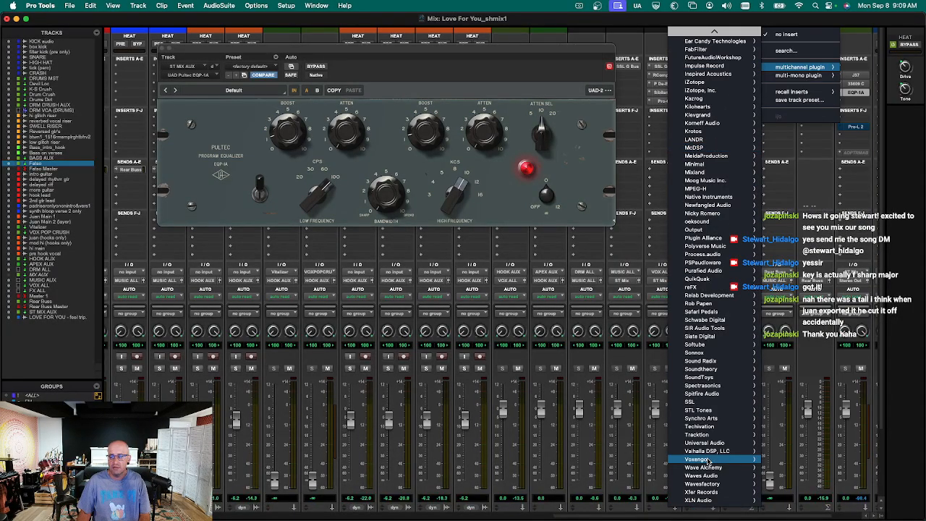
{"action": "mouse_move", "coordinate": [716, 443]}
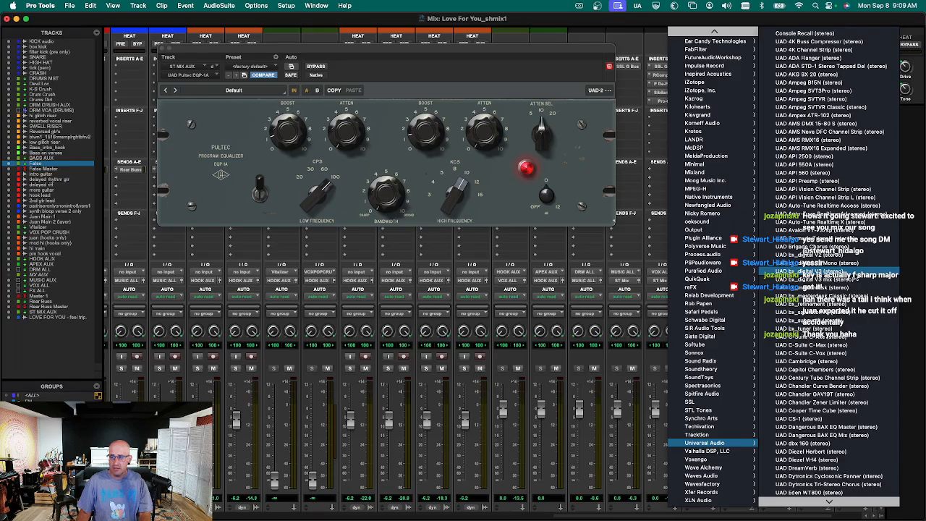
{"action": "left_click", "coordinate": [868, 272]}
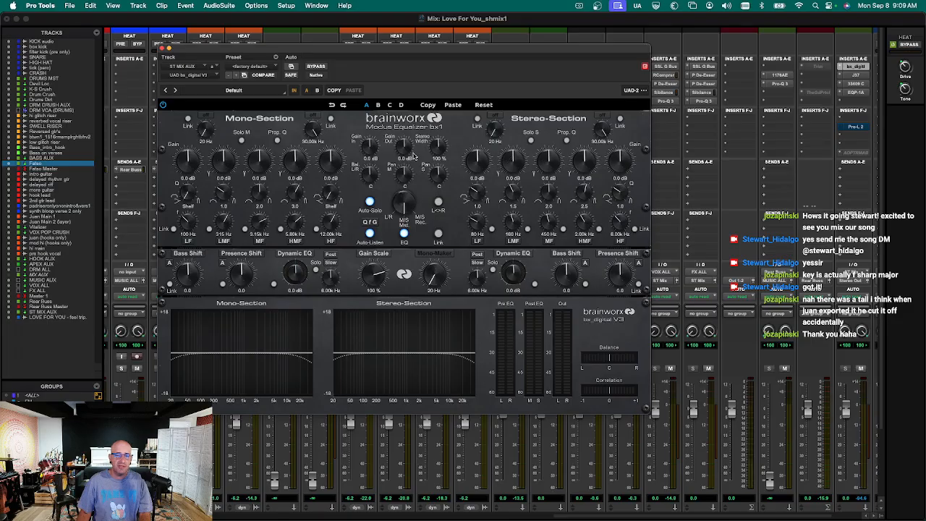
Set the bx_digital V3 Stereo Width to 116 %.
{"action": "left_click_drag", "start_coordinate": [440, 150], "coordinate": [443, 149]}
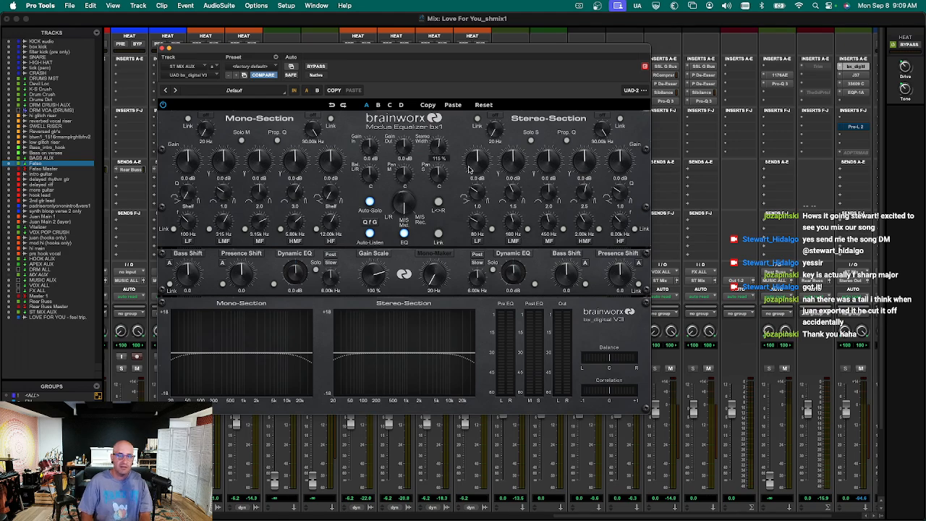
{"action": "left_click", "coordinate": [439, 159]}
{"action": "type", "text": "116"}
{"action": "key", "text": "Return"}
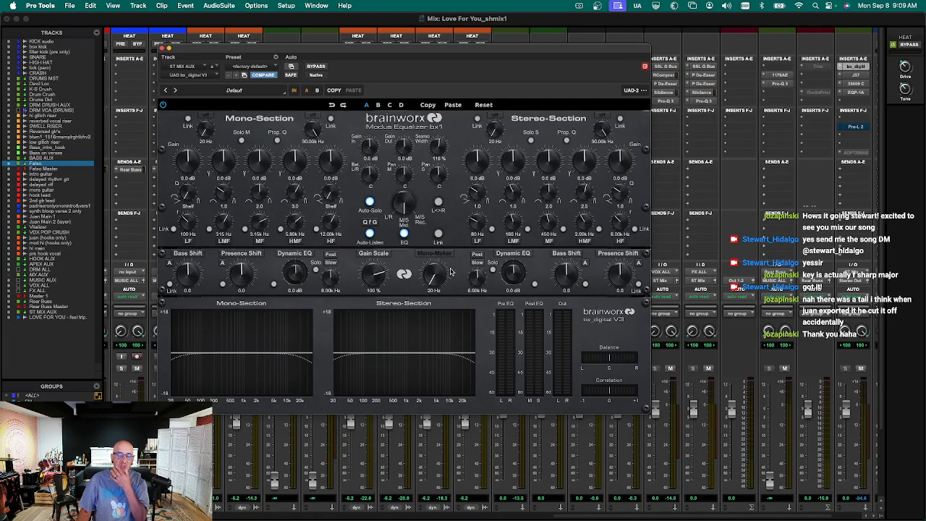
Enable the bx_digital V3 Mono-Maker and set its frequency to 63 Hz.
{"action": "left_click", "coordinate": [434, 254]}
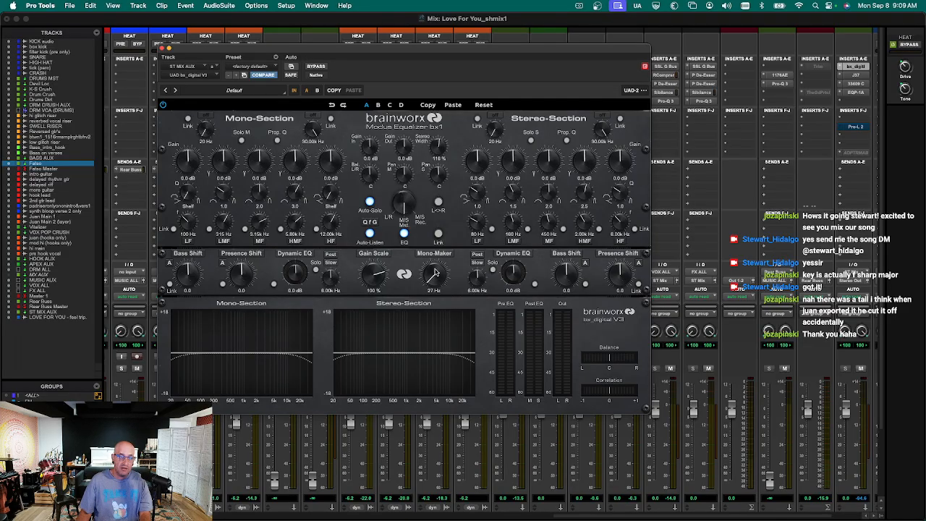
{"action": "scroll", "coordinate": [436, 271], "scroll_direction": "up", "scroll_amount": 4}
{"action": "scroll", "coordinate": [435, 265], "scroll_direction": "up", "scroll_amount": 1}
{"action": "scroll", "coordinate": [435, 264], "scroll_direction": "up", "scroll_amount": 1}
{"action": "scroll", "coordinate": [435, 263], "scroll_direction": "up", "scroll_amount": 2}
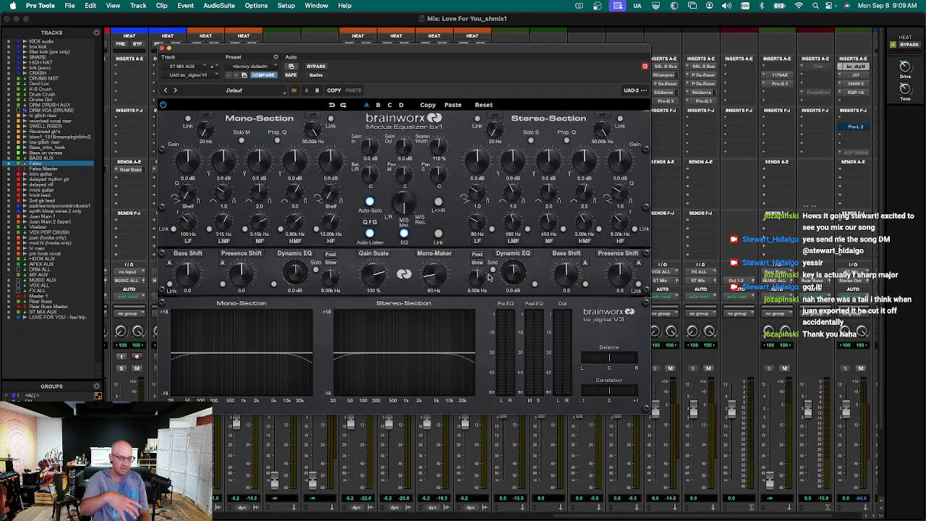
Play back the song with the stereo width change and remove the Pro-L 2 insert from ST MIX AUX.
{"action": "key", "text": "super+w"}
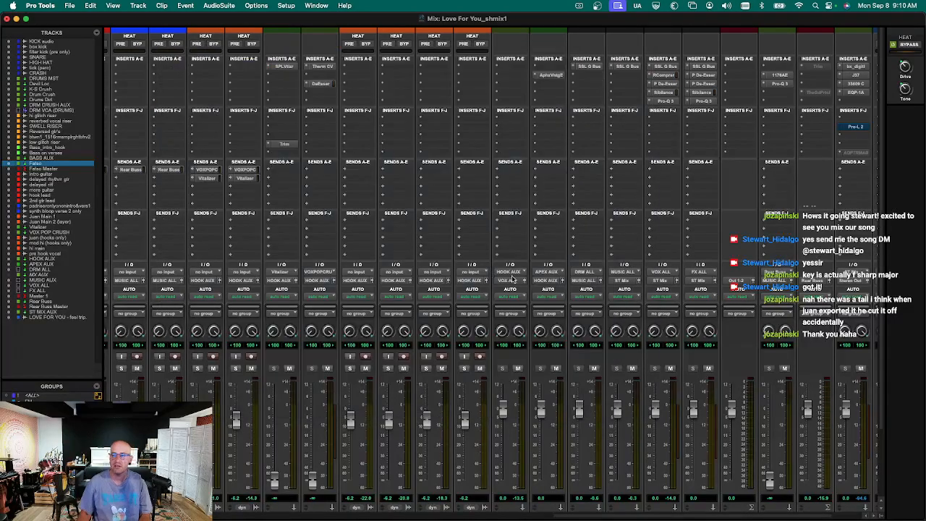
{"action": "key", "text": "space"}
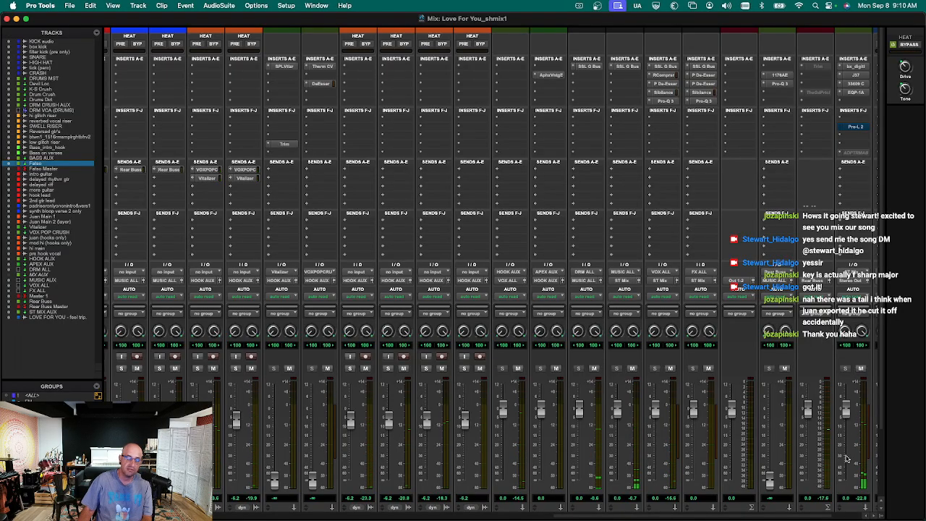
{"action": "scroll", "coordinate": [846, 457], "scroll_direction": "down", "scroll_amount": 5}
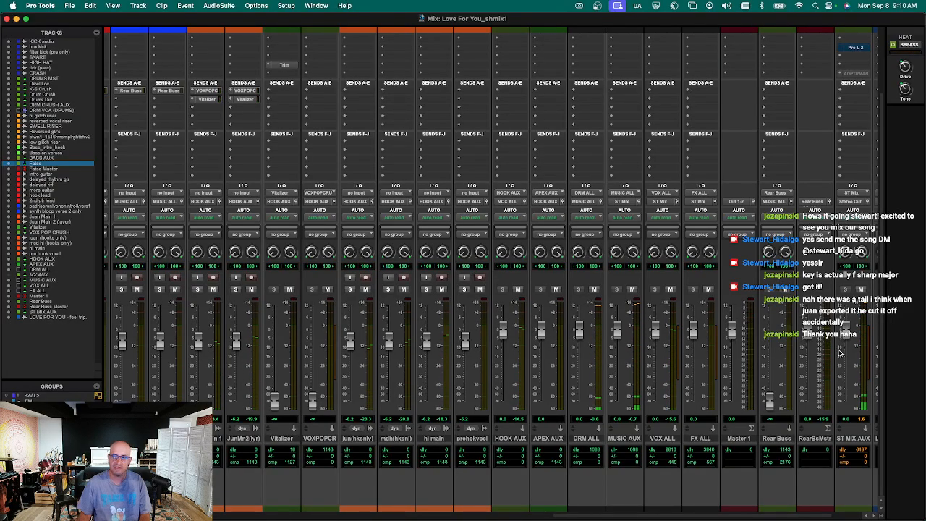
{"action": "scroll", "coordinate": [492, 268], "scroll_direction": "up", "scroll_amount": 3}
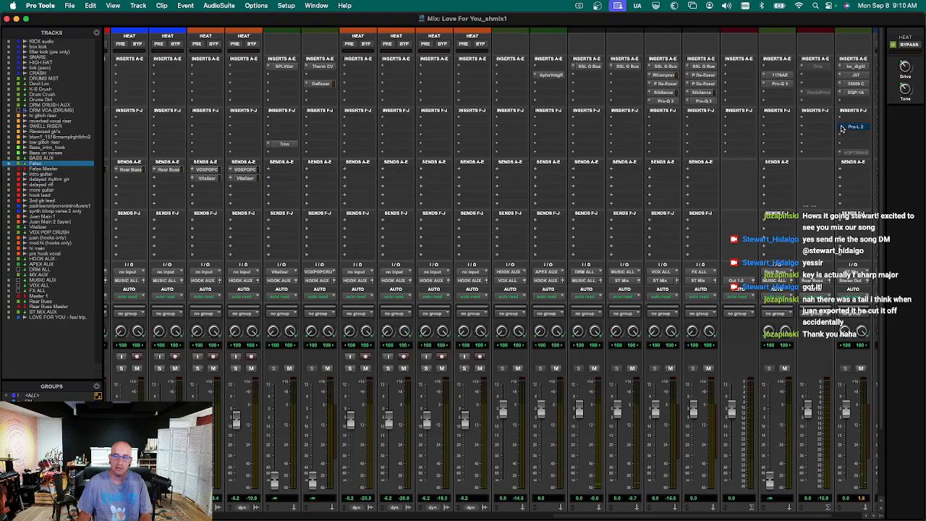
{"action": "left_click", "coordinate": [842, 128]}
{"action": "left_click", "coordinate": [823, 94]}
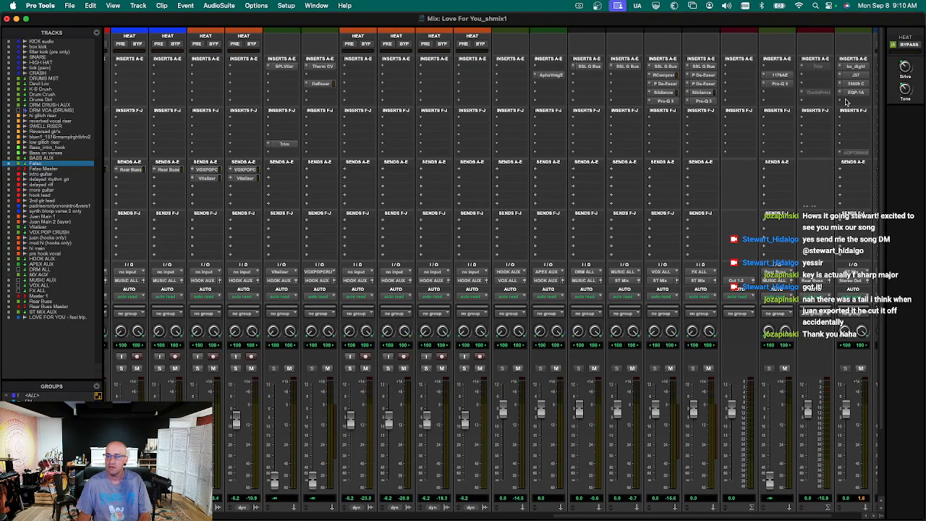
{"action": "left_click", "coordinate": [846, 101]}
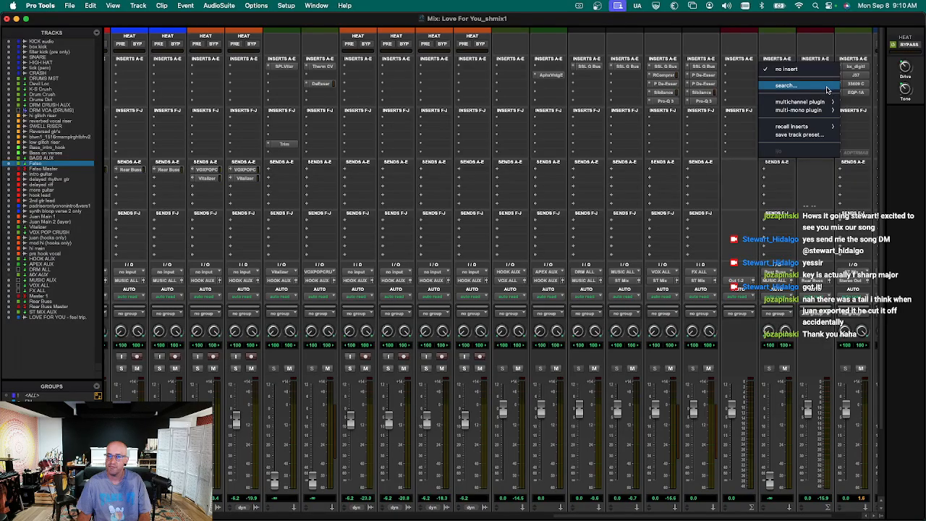
{"action": "left_click", "coordinate": [828, 90]}
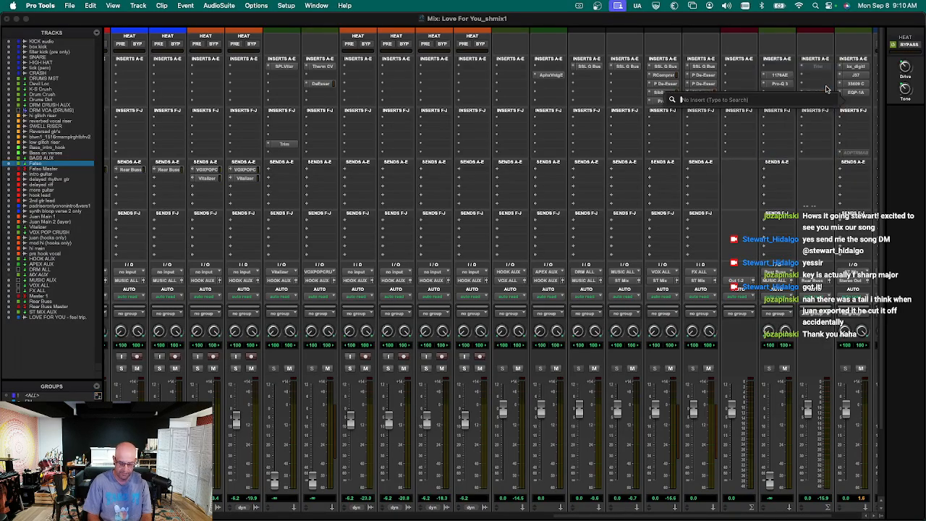
{"action": "type", "text": "mass"}
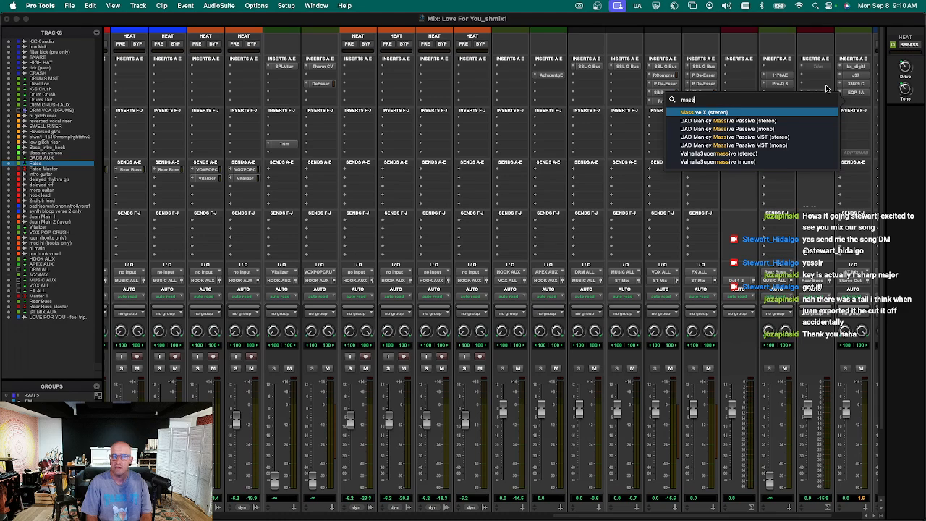
{"action": "key", "text": "BackSpace"}
{"action": "key", "text": "BackSpace"}
{"action": "key", "text": "BackSpace"}
{"action": "key", "text": "BackSpace"}
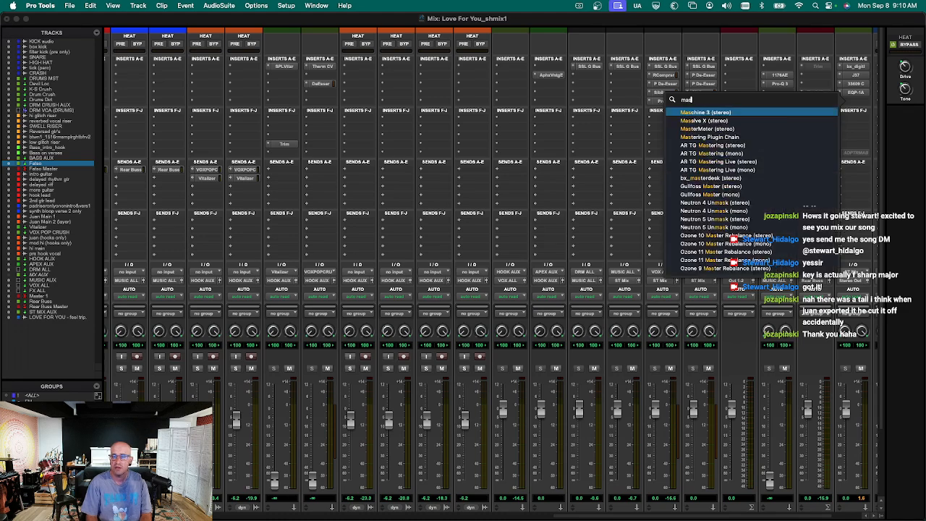
{"action": "key", "text": "Escape"}
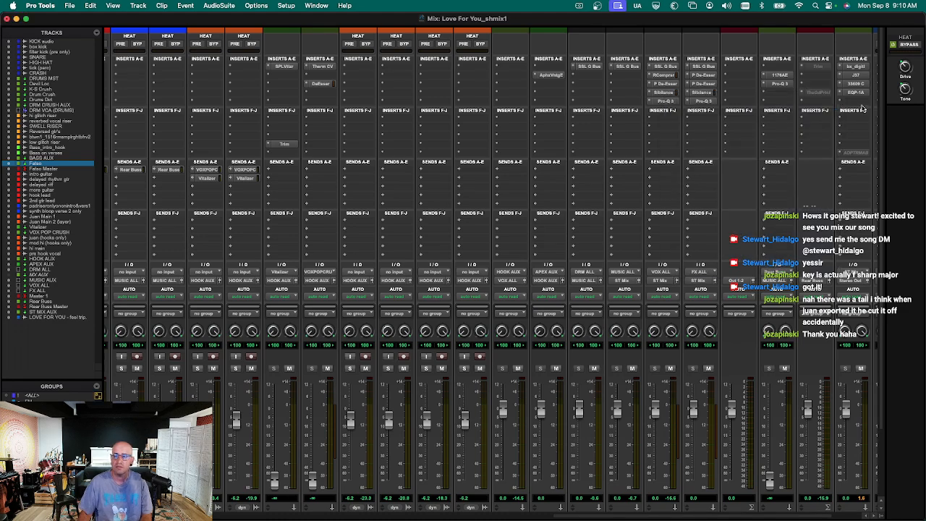
Insert the multichannel UAD MDWEQ5-5B (stereo) equalizer in the fifth insert slot of ST MIX AUX.
{"action": "left_click", "coordinate": [850, 105]}
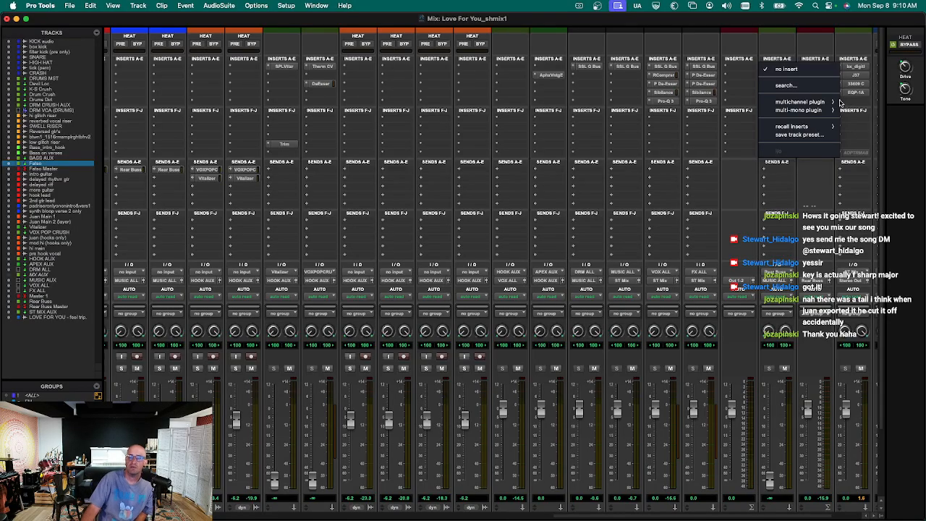
{"action": "mouse_move", "coordinate": [822, 104]}
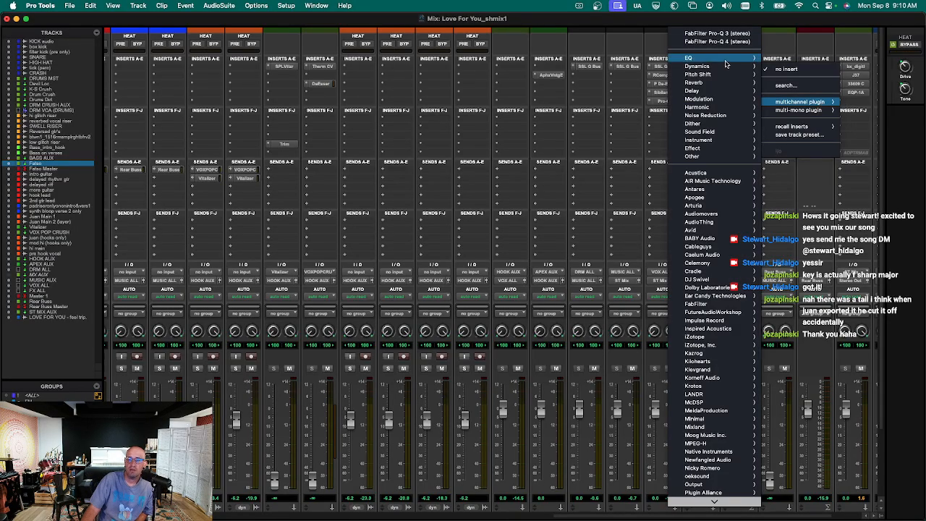
{"action": "mouse_move", "coordinate": [725, 61]}
{"action": "scroll", "coordinate": [804, 214], "scroll_direction": "down", "scroll_amount": 15}
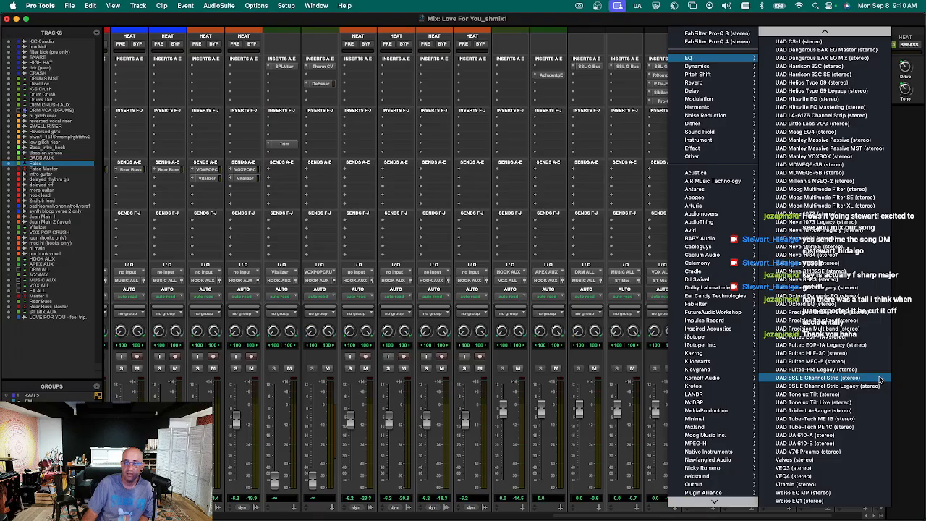
{"action": "scroll", "coordinate": [880, 380], "scroll_direction": "up", "scroll_amount": 1}
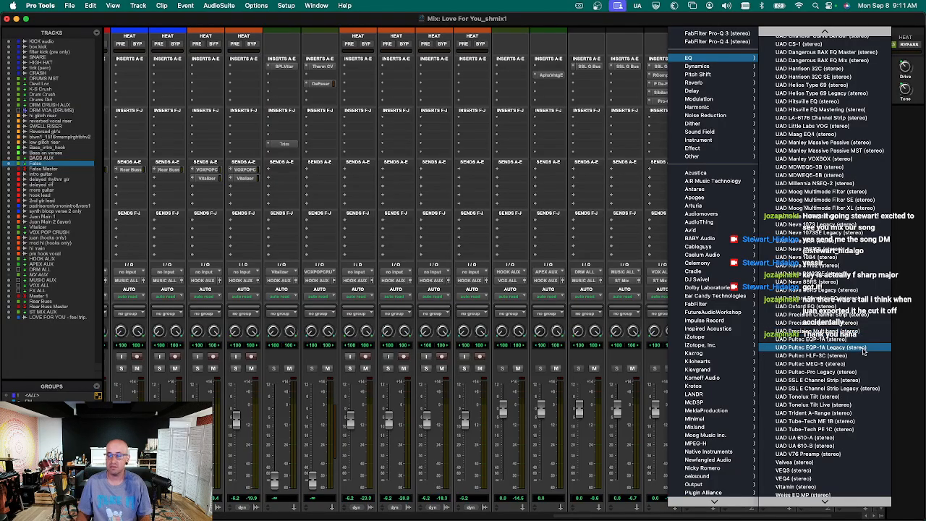
{"action": "scroll", "coordinate": [863, 352], "scroll_direction": "up", "scroll_amount": 4}
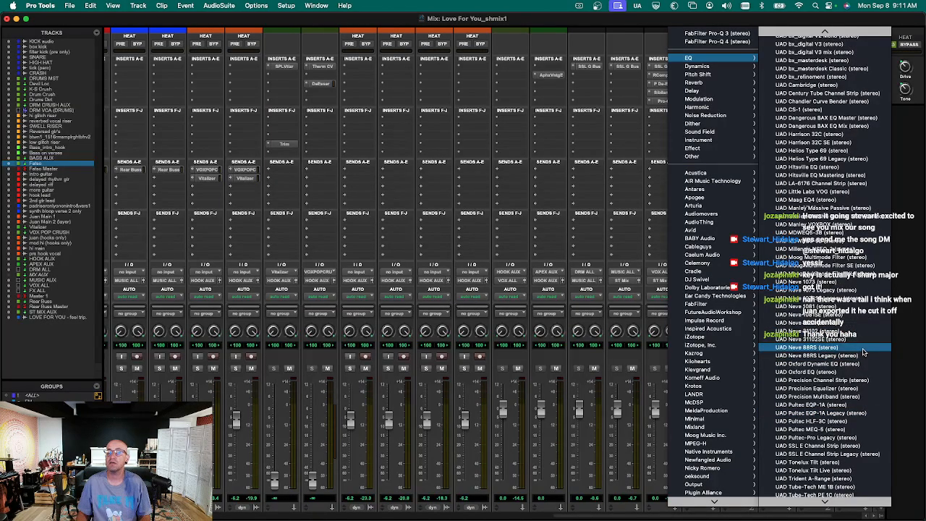
{"action": "left_click", "coordinate": [842, 241]}
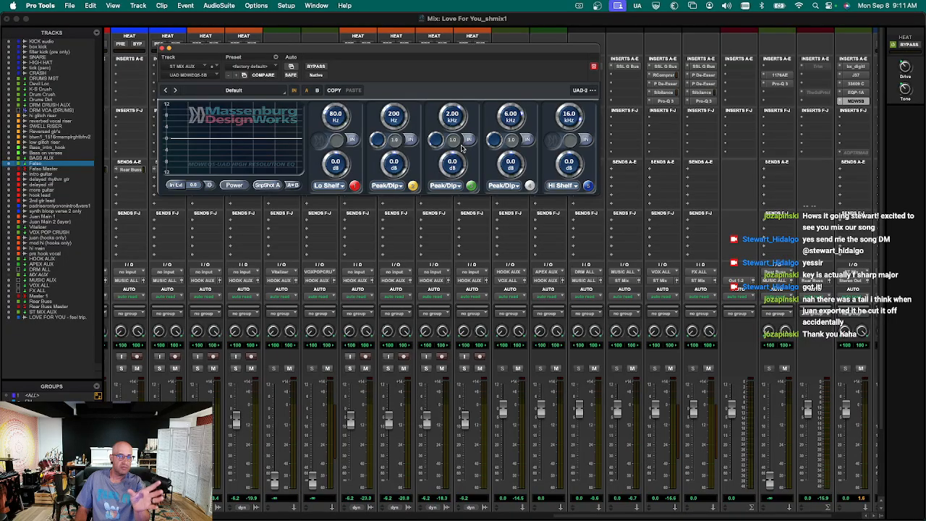
Boost the MDWEQ5-5B high shelf by 4.0 dB at 16 kHz and the low shelf by 3.0 dB at 30 Hz.
{"action": "left_click_drag", "start_coordinate": [558, 170], "coordinate": [558, 150]}
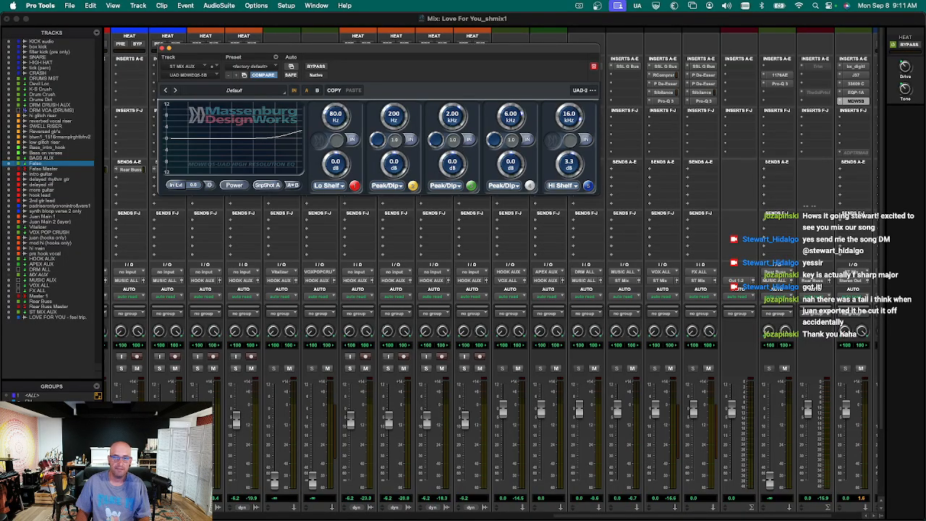
{"action": "left_click_drag", "start_coordinate": [558, 150], "coordinate": [558, 147]}
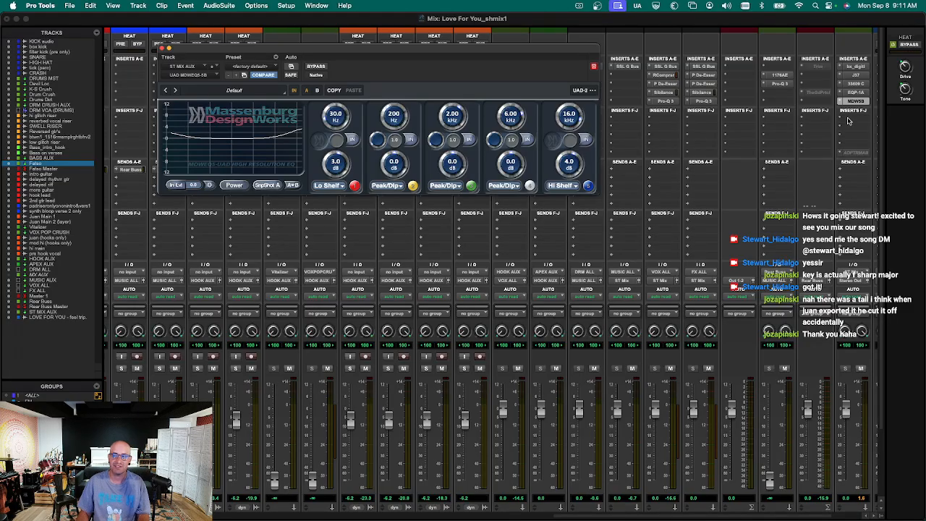
Insert the FabFilter Pro-MB (mono) plugin in the sixth insert slot of ST MIX AUX.
{"action": "left_click", "coordinate": [850, 121]}
{"action": "left_click", "coordinate": [818, 102]}
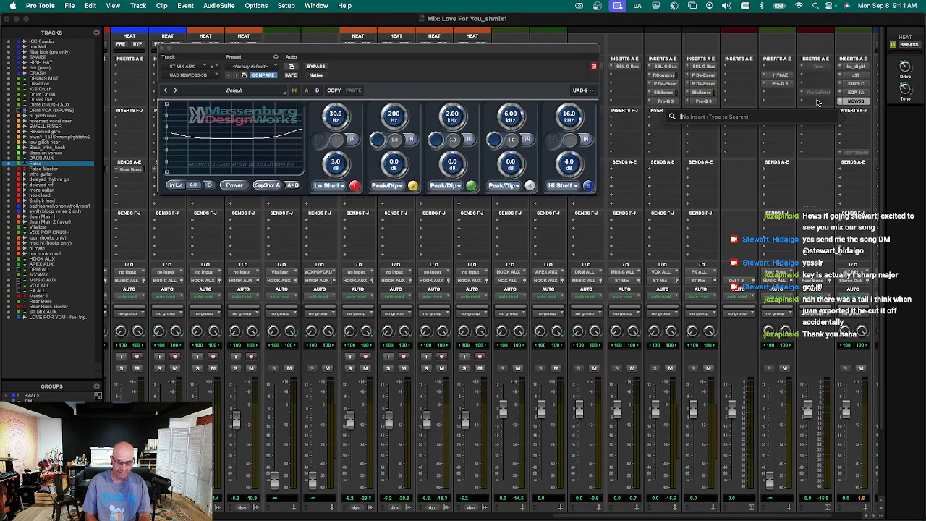
{"action": "type", "text": "fab"}
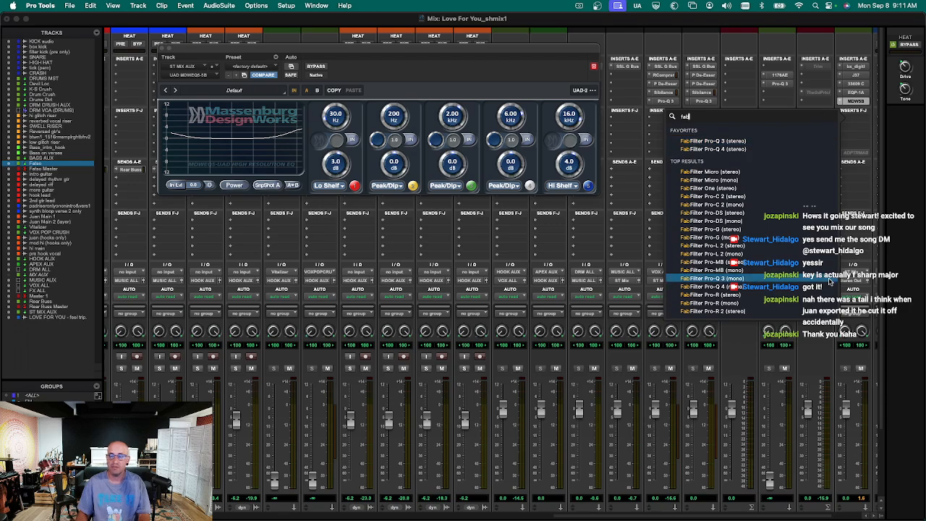
{"action": "left_click", "coordinate": [776, 269]}
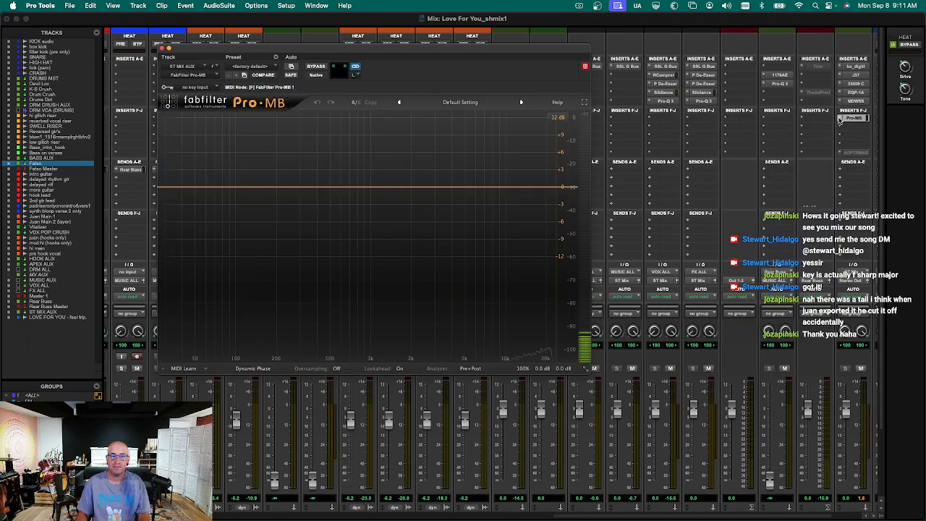
Replace the multi-mono Pro-MB on ST MIX AUX with FabFilter Pro-MB (stereo).
{"action": "left_click", "coordinate": [841, 117]}
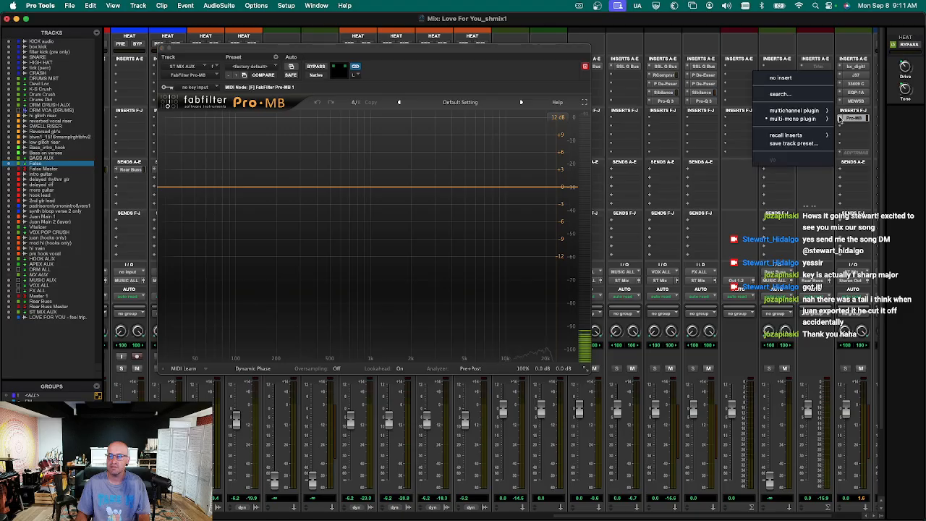
{"action": "mouse_move", "coordinate": [813, 114]}
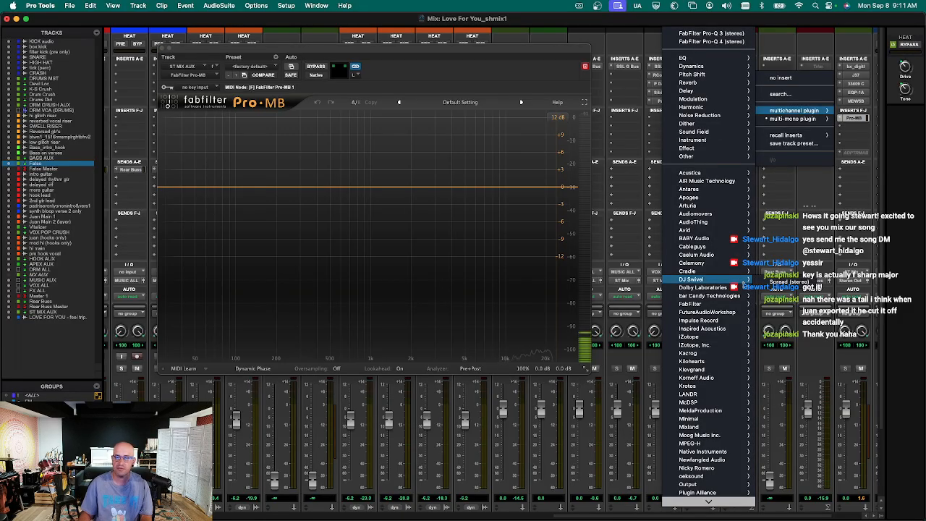
{"action": "left_click", "coordinate": [794, 94]}
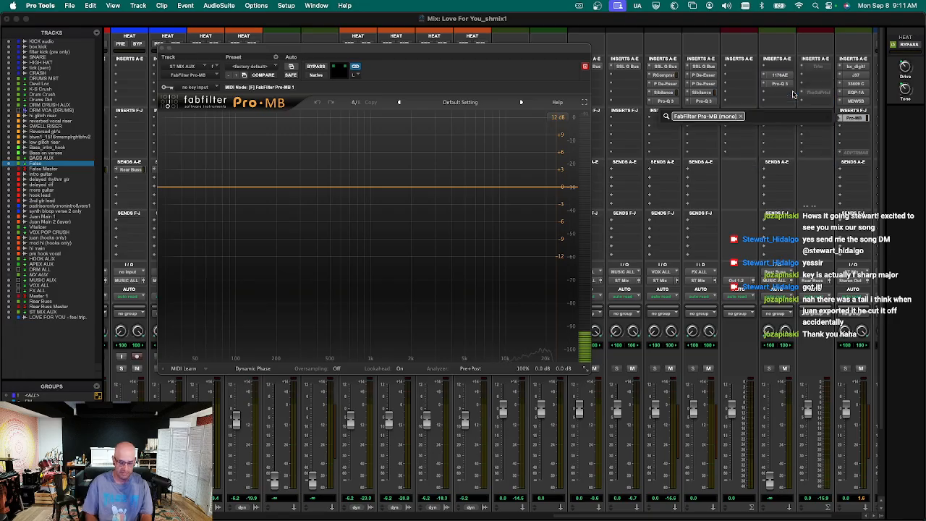
{"action": "type", "text": "fab"}
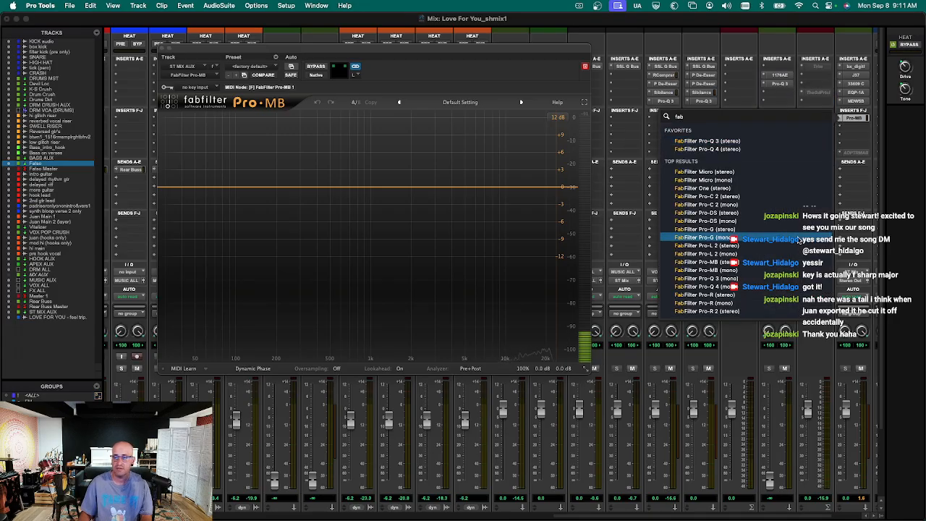
{"action": "left_click", "coordinate": [705, 262]}
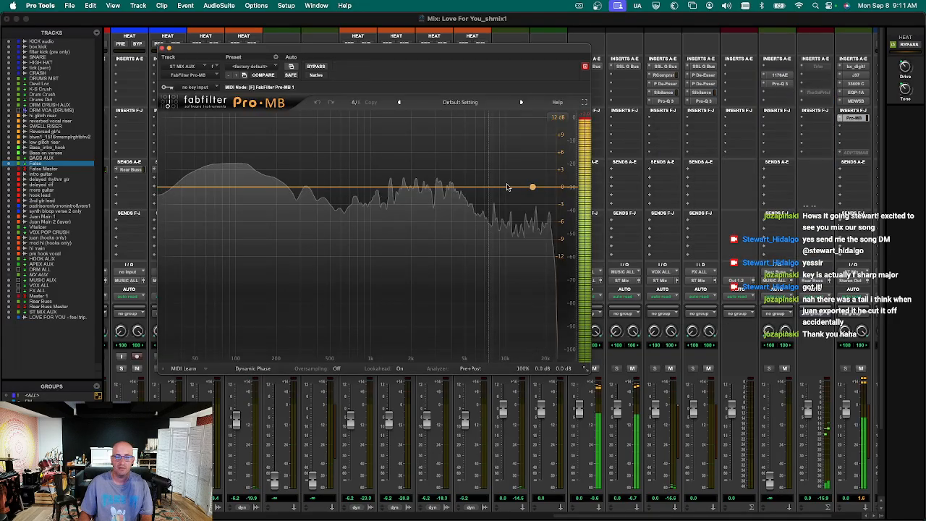
Add two Pro-MB compression bands, an upper-mid one raised about 2 dB and a high one near 15.9 kHz raised about 1.9 dB.
{"action": "left_click", "coordinate": [454, 188]}
{"action": "left_click_drag", "start_coordinate": [454, 188], "coordinate": [454, 176]}
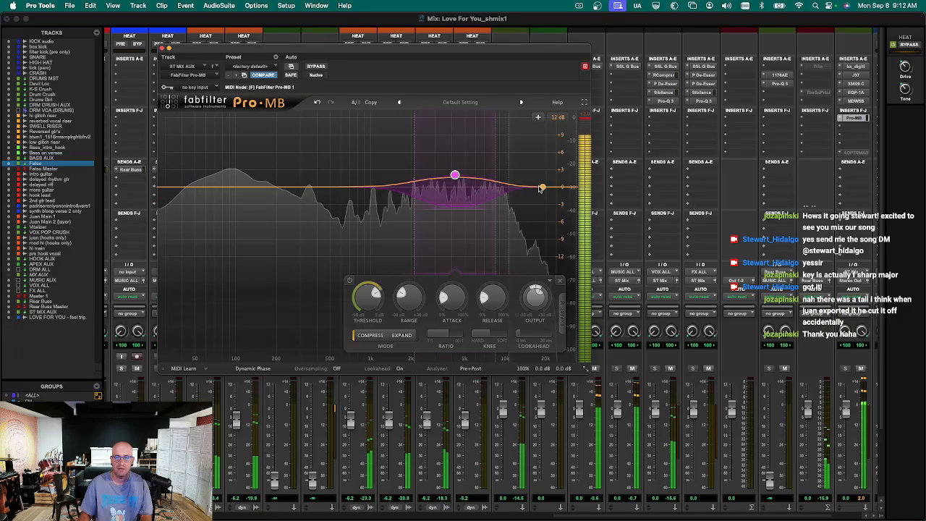
{"action": "left_click", "coordinate": [536, 187]}
{"action": "left_click_drag", "start_coordinate": [535, 188], "coordinate": [537, 176]}
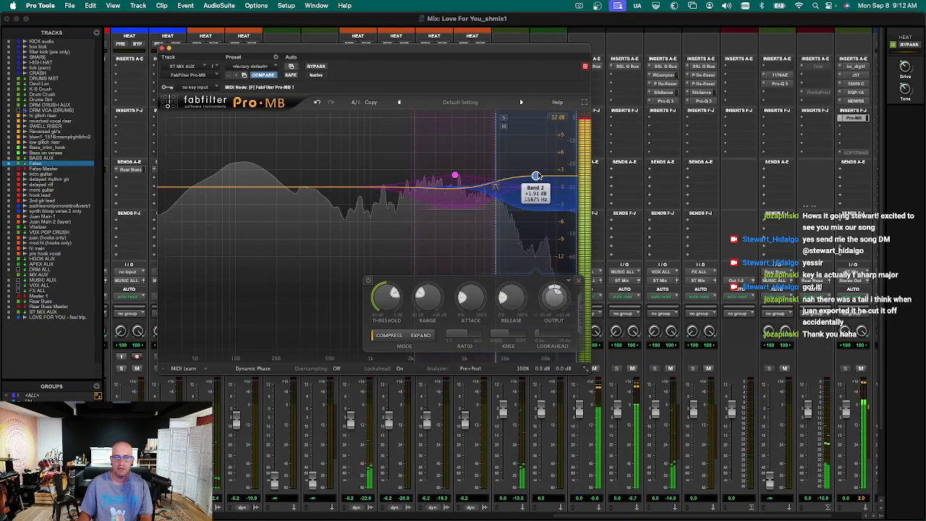
{"action": "key", "text": "super+w"}
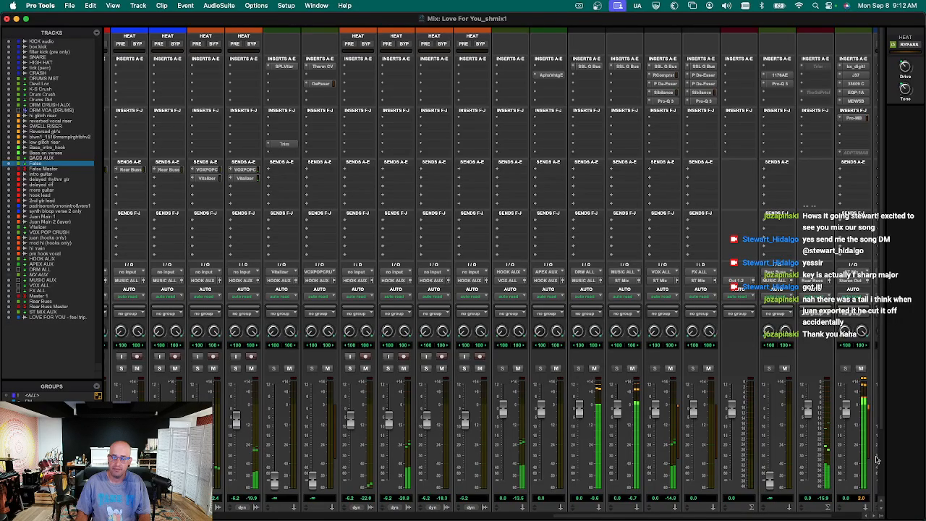
Select ST MIX AUX, bypass all its inserts for comparison, and check the Pro Tools level in the OBS audio mixer.
{"action": "scroll", "coordinate": [868, 463], "scroll_direction": "down", "scroll_amount": 2}
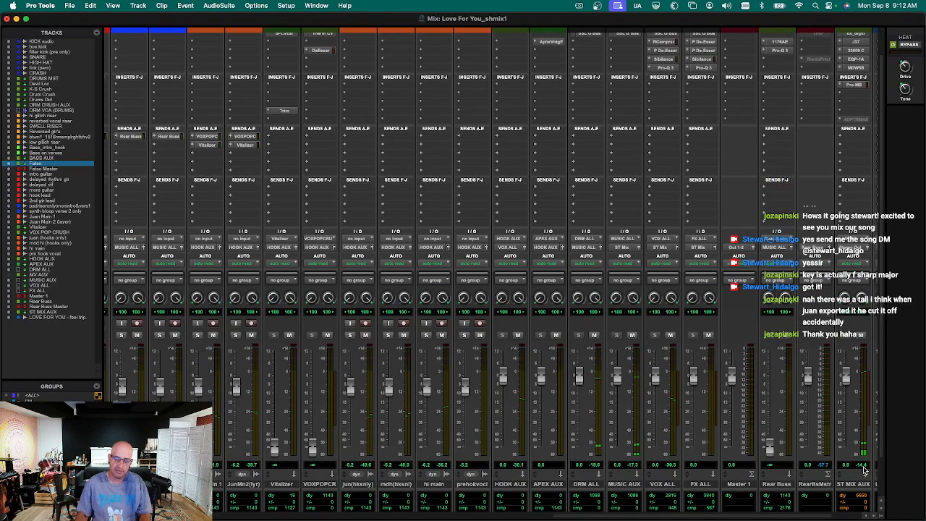
{"action": "left_click", "coordinate": [851, 484]}
{"action": "scroll", "coordinate": [858, 441], "scroll_direction": "up", "scroll_amount": 2}
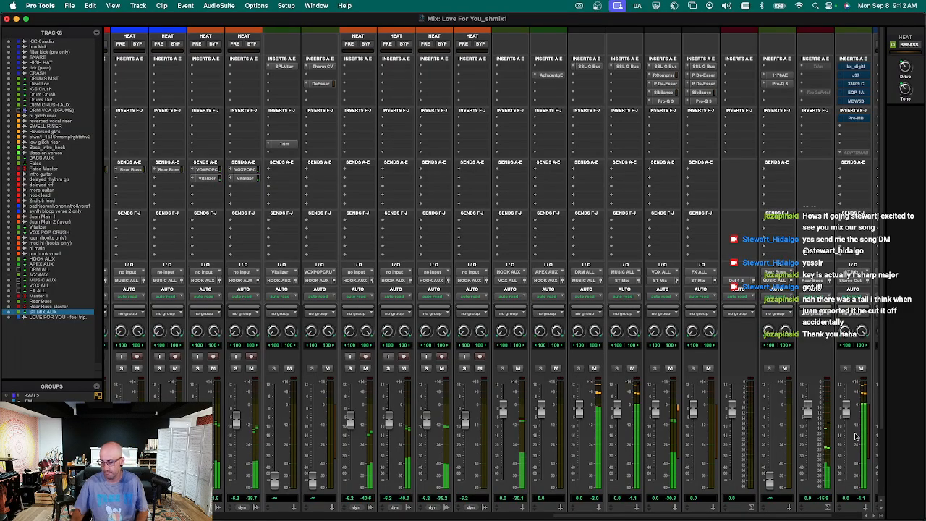
{"action": "key", "text": "super+Tab"}
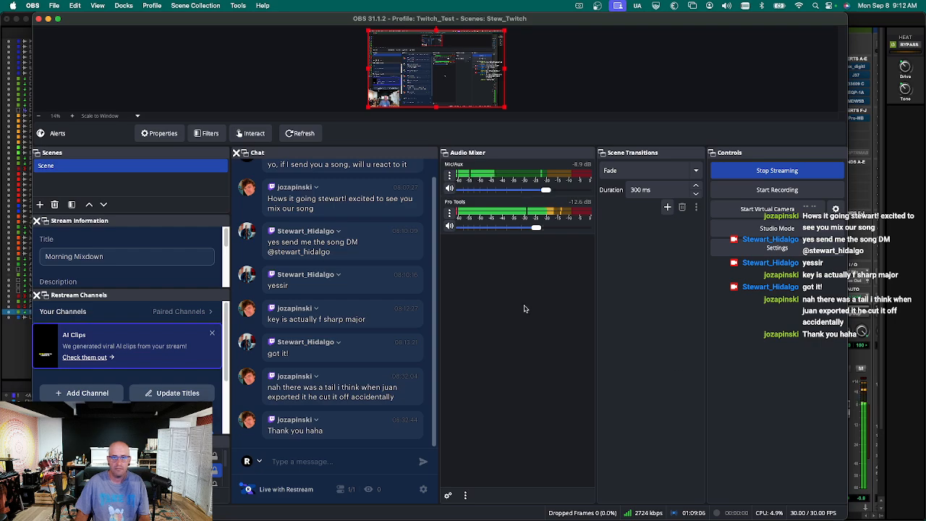
{"action": "key", "text": "super+Tab"}
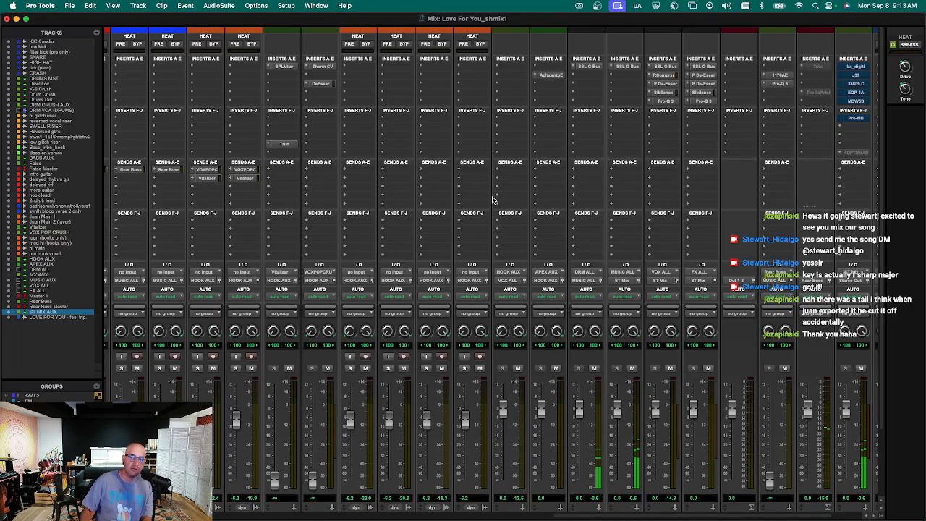
Re-enable the ST MIX AUX inserts and switch from the Mix window to the Edit window.
{"action": "scroll", "coordinate": [788, 422], "scroll_direction": "down", "scroll_amount": 3}
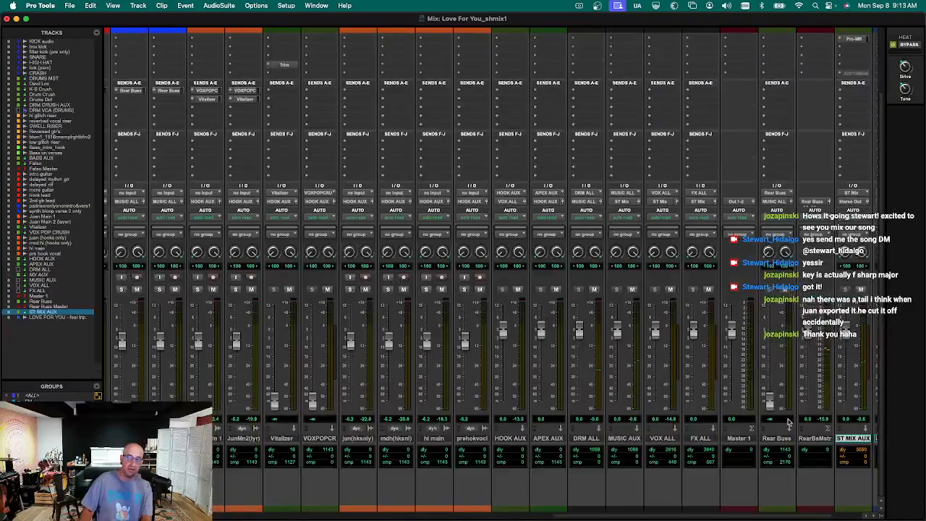
{"action": "key", "text": "super+equal"}
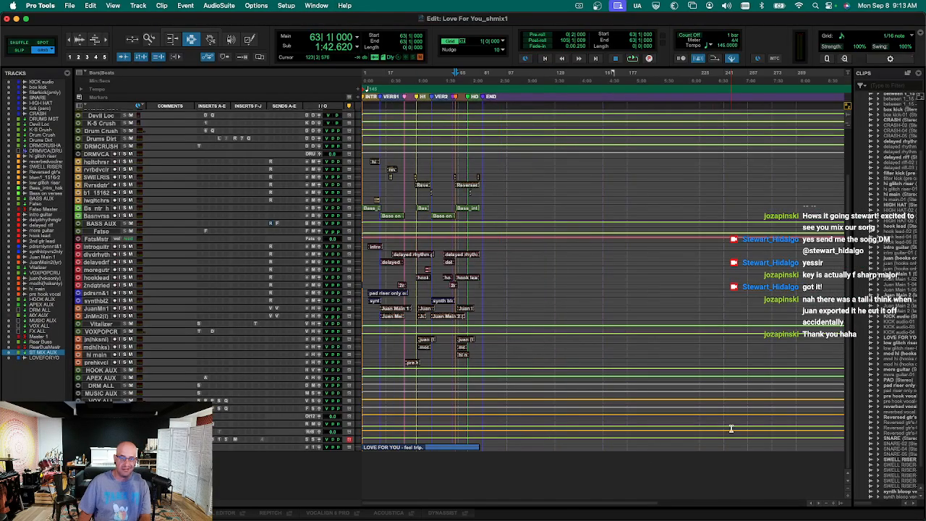
Return to the Mix window, bypass all ST MIX AUX inserts for comparison and re-enable them.
{"action": "key", "text": "super+equal"}
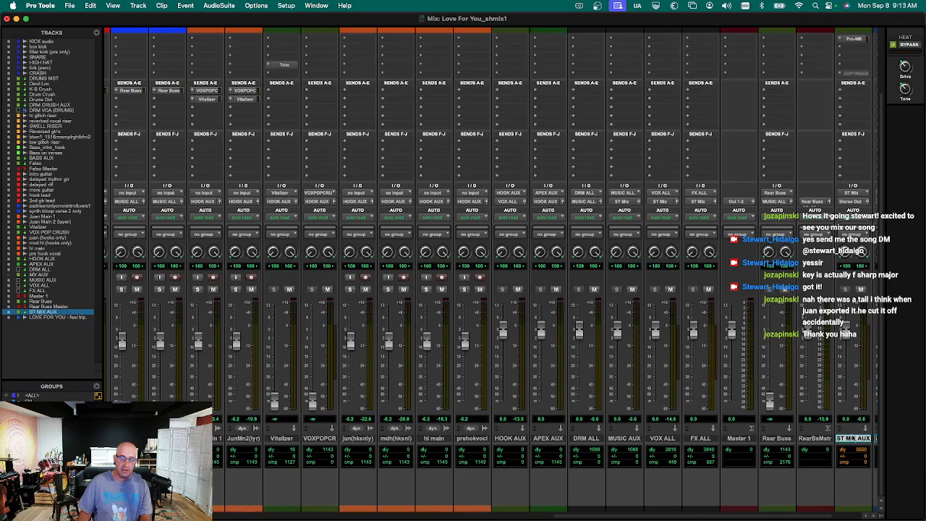
{"action": "scroll", "coordinate": [853, 442], "scroll_direction": "up", "scroll_amount": 3}
{"action": "scroll", "coordinate": [853, 442], "scroll_direction": "down", "scroll_amount": 3}
{"action": "key", "text": "shift+a"}
{"action": "scroll", "coordinate": [852, 442], "scroll_direction": "up", "scroll_amount": 3}
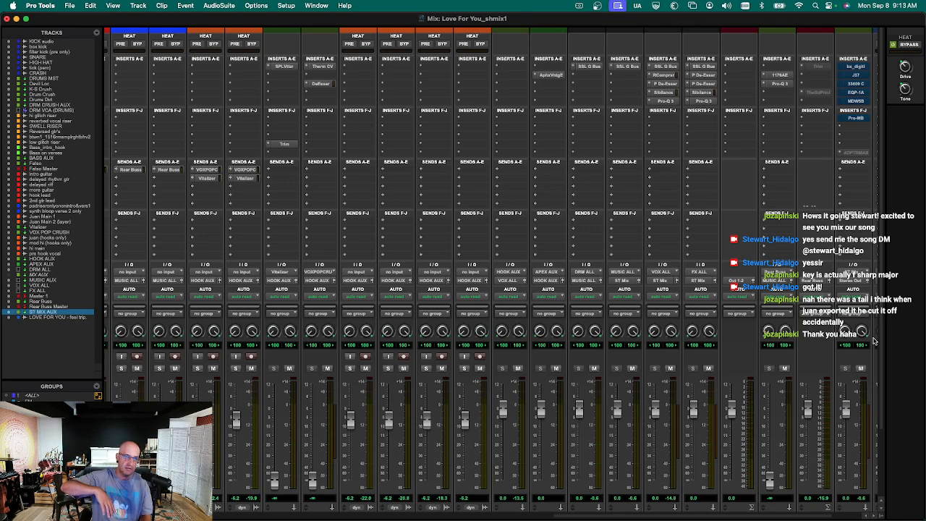
{"action": "key", "text": "shift+a"}
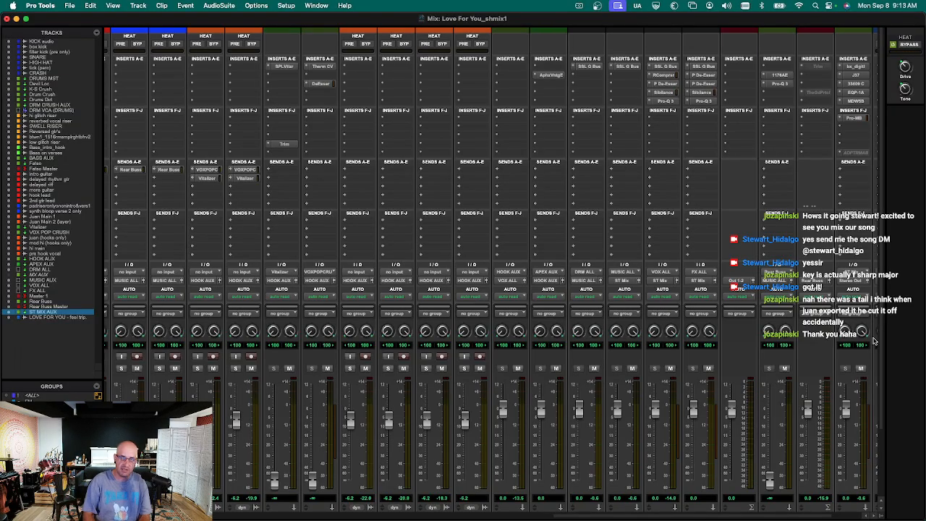
Select the section between the HOOK2 and HOOK DLB INST memory locations in the Edit window and monitor it in the Mix window.
{"action": "key", "text": "super+equal"}
{"action": "key", "text": "super+5"}
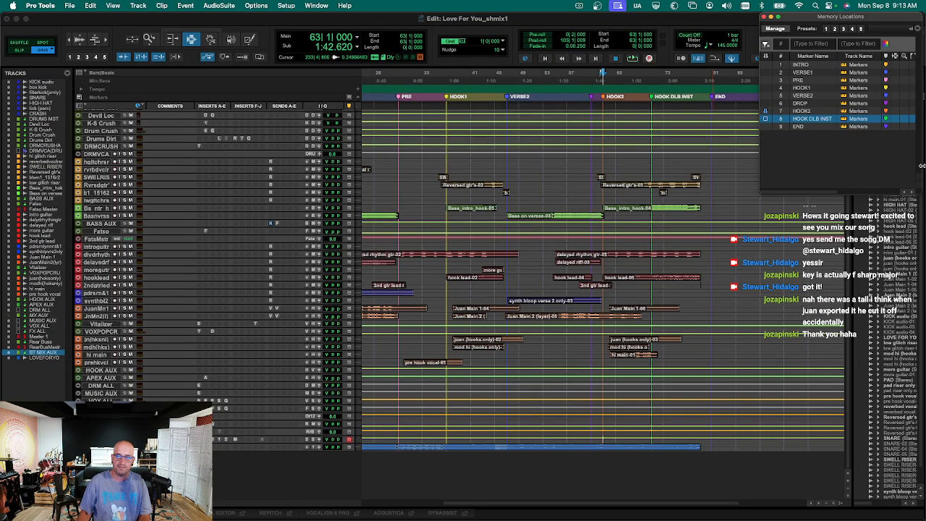
{"action": "left_click", "coordinate": [829, 110]}
{"action": "left_click", "coordinate": [819, 119]}
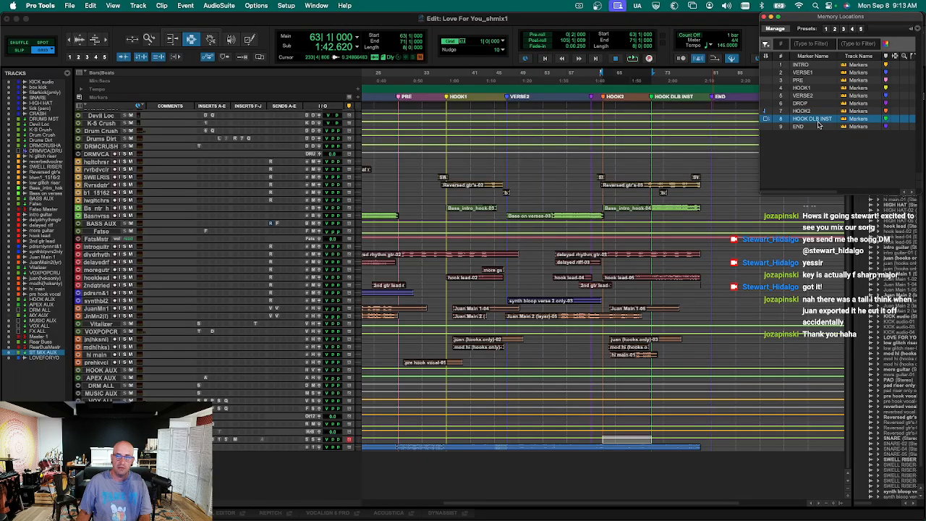
{"action": "key", "text": "super+equal"}
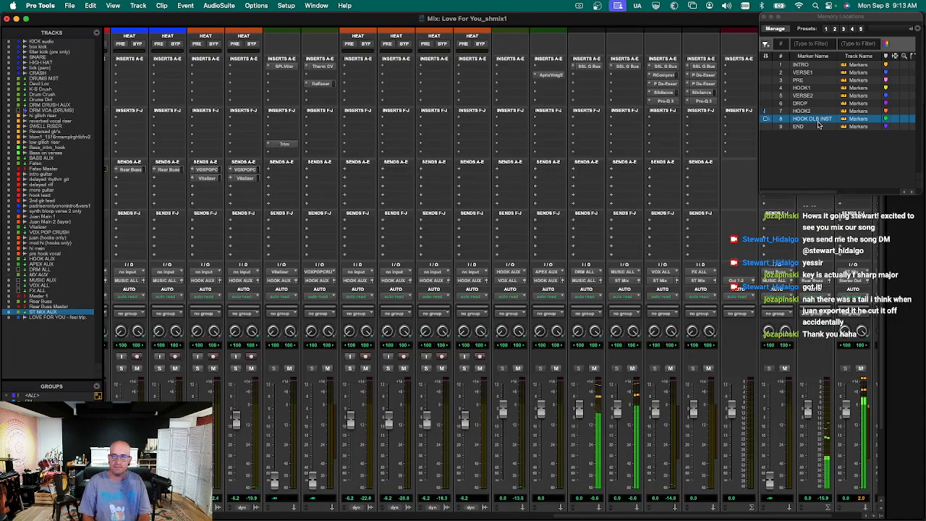
{"action": "key", "text": "super+5"}
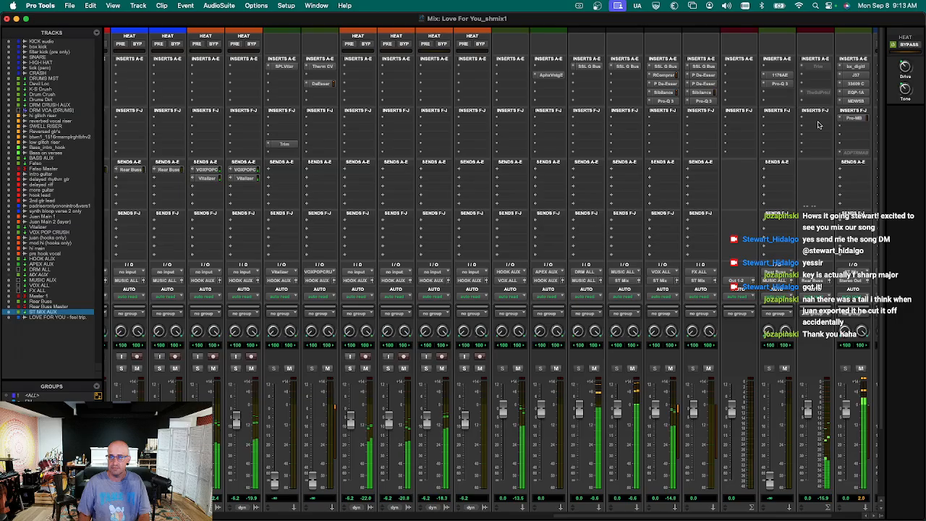
{"action": "left_click", "coordinate": [856, 129]}
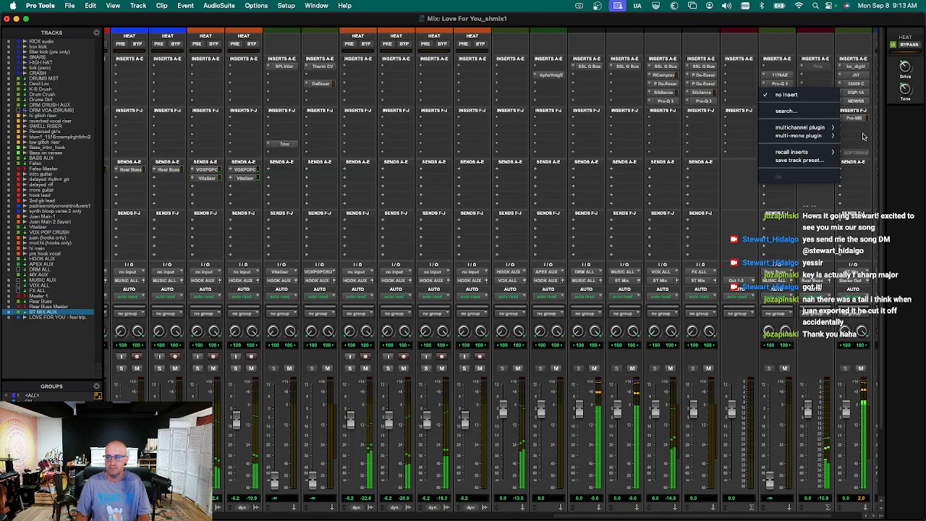
{"action": "left_click", "coordinate": [786, 110]}
{"action": "type", "text": "trim"}
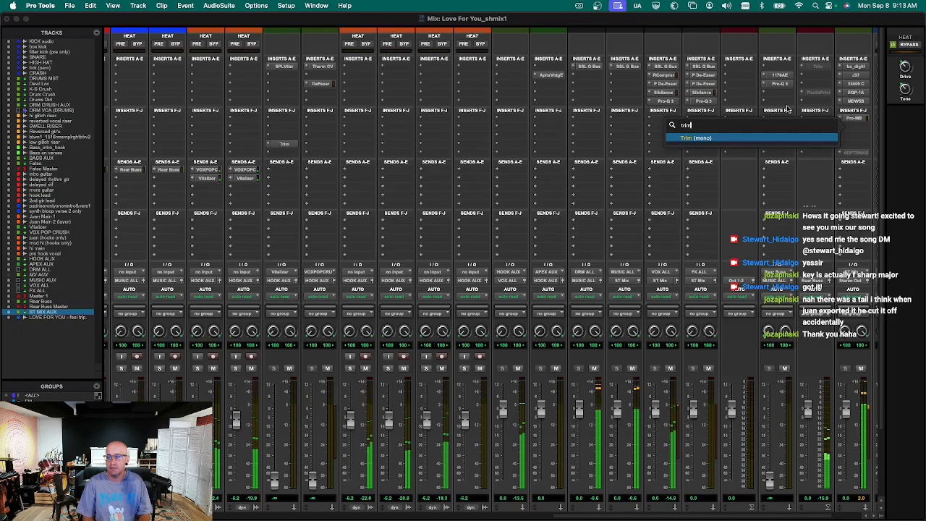
Insert bx_limiter True Peak (stereo) below Pro-MB on ST MIX AUX and turn off its XL control.
{"action": "left_click", "coordinate": [828, 150]}
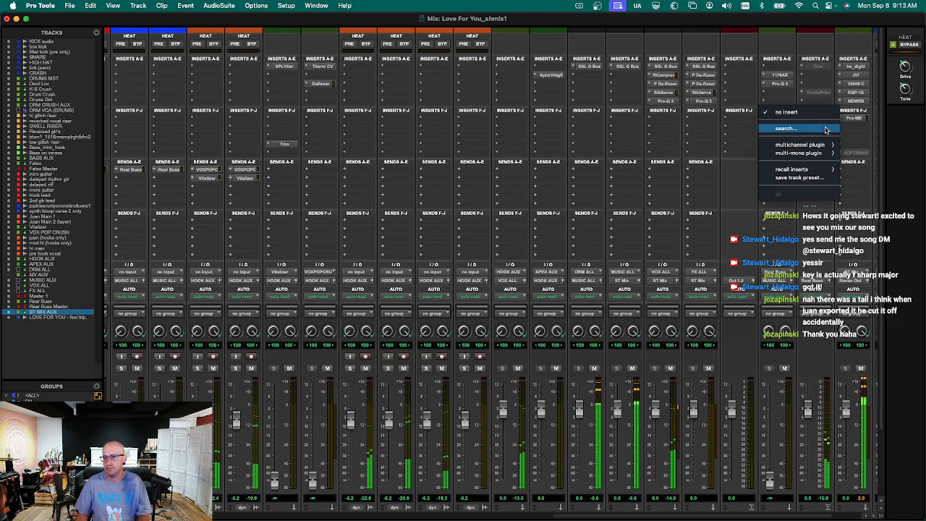
{"action": "left_click", "coordinate": [787, 128]}
{"action": "type", "text": "true"}
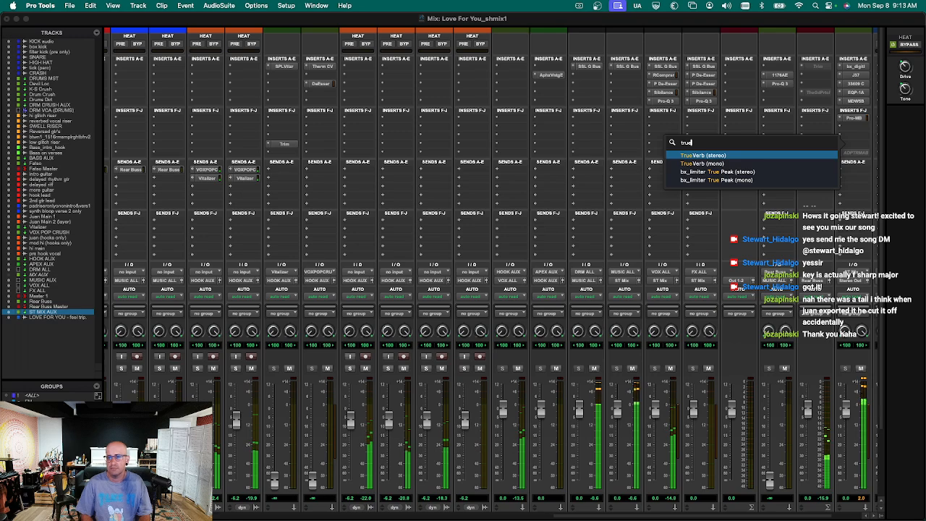
{"action": "key", "text": "Down"}
{"action": "key", "text": "Down"}
{"action": "key", "text": "Return"}
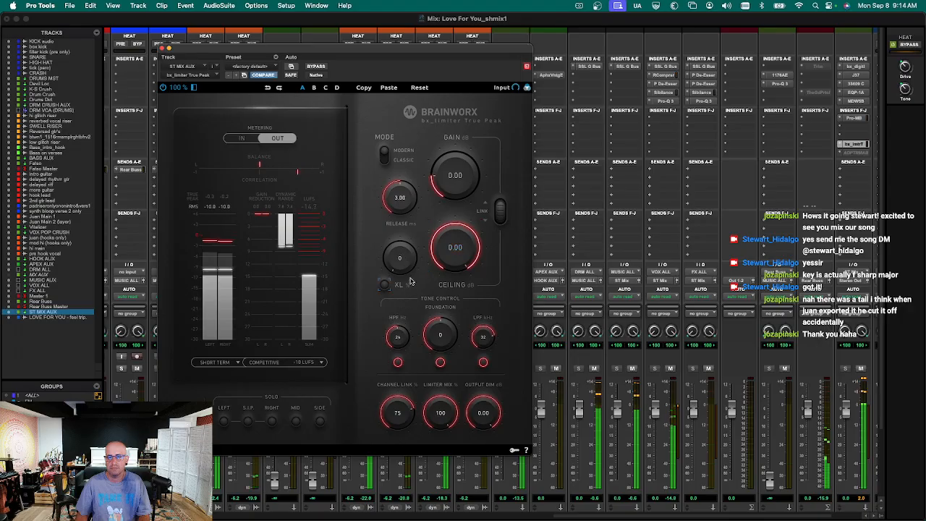
{"action": "left_click", "coordinate": [384, 284]}
Audition the limited mix in the Edit window with the timeline zoomed out to the whole song, and stop playback.
{"action": "key", "text": "super+equal"}
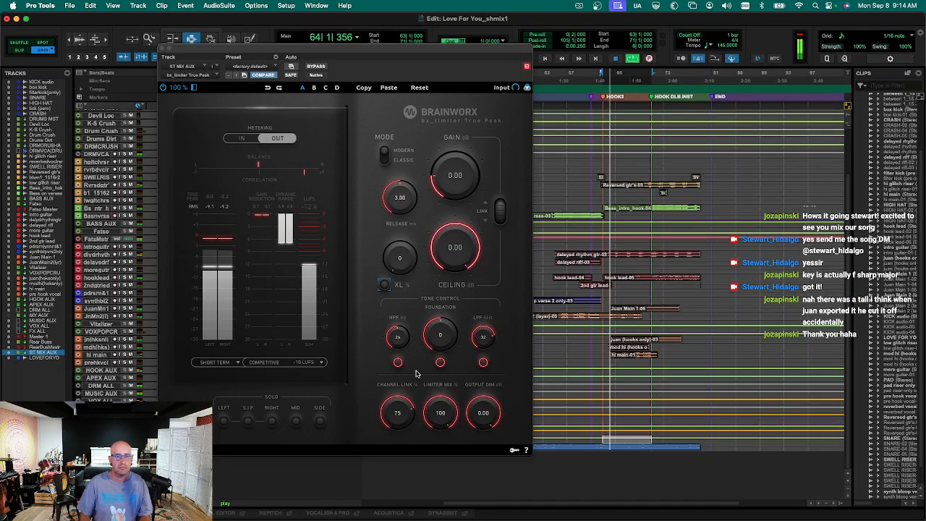
{"action": "left_click_drag", "start_coordinate": [358, 51], "coordinate": [360, 126]}
{"action": "key", "text": "r"}
{"action": "key", "text": "r"}
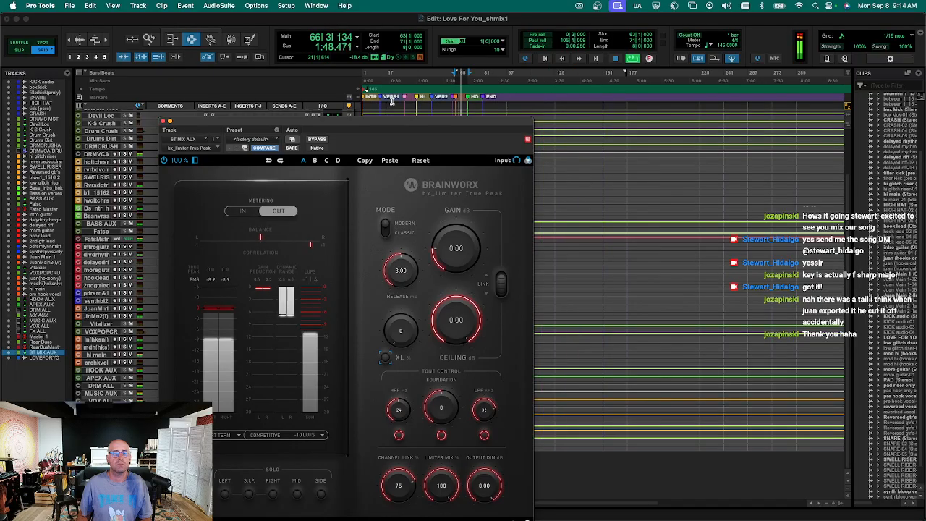
{"action": "mouse_move", "coordinate": [479, 519]}
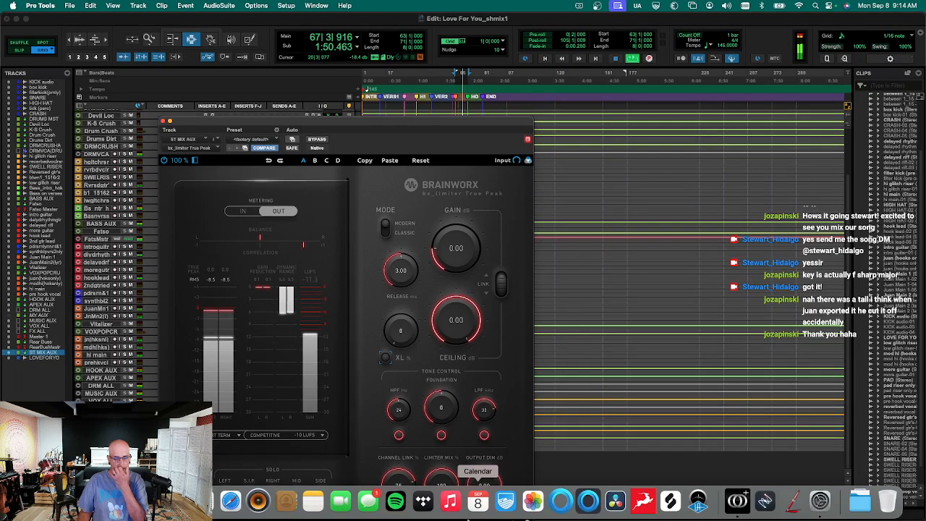
{"action": "key", "text": "space"}
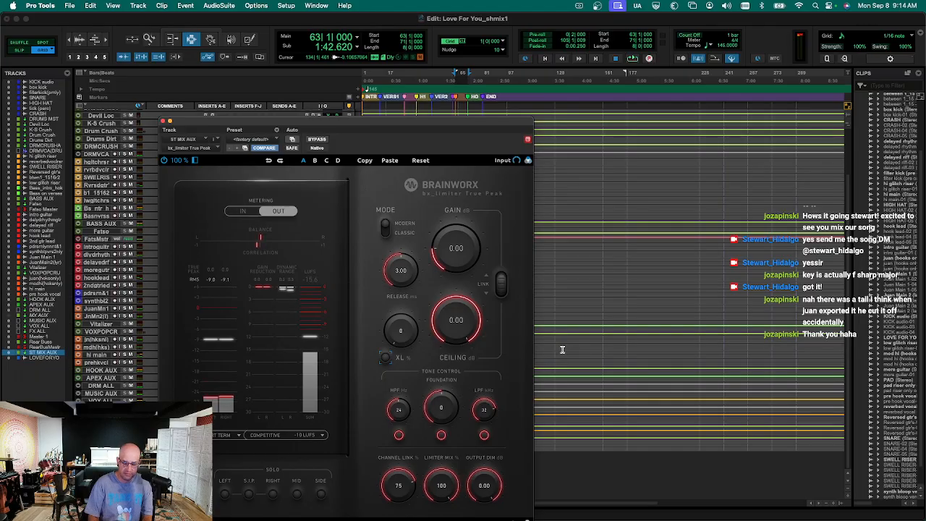
In the Mix window, set up one new stereo Audio Track in Samples beside ST MIX AUX.
{"action": "key", "text": "super+equal"}
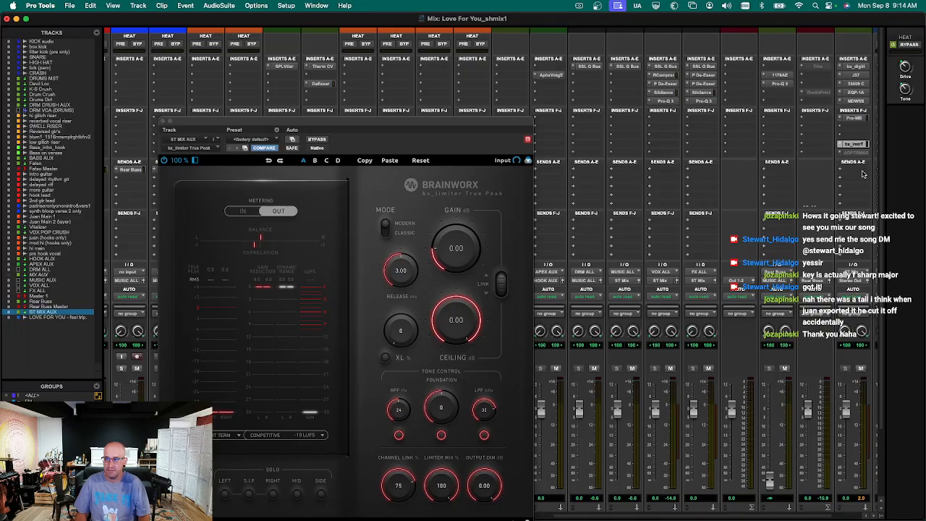
{"action": "left_click_drag", "start_coordinate": [815, 515], "coordinate": [851, 515]}
{"action": "scroll", "coordinate": [835, 366], "scroll_direction": "down", "scroll_amount": 2}
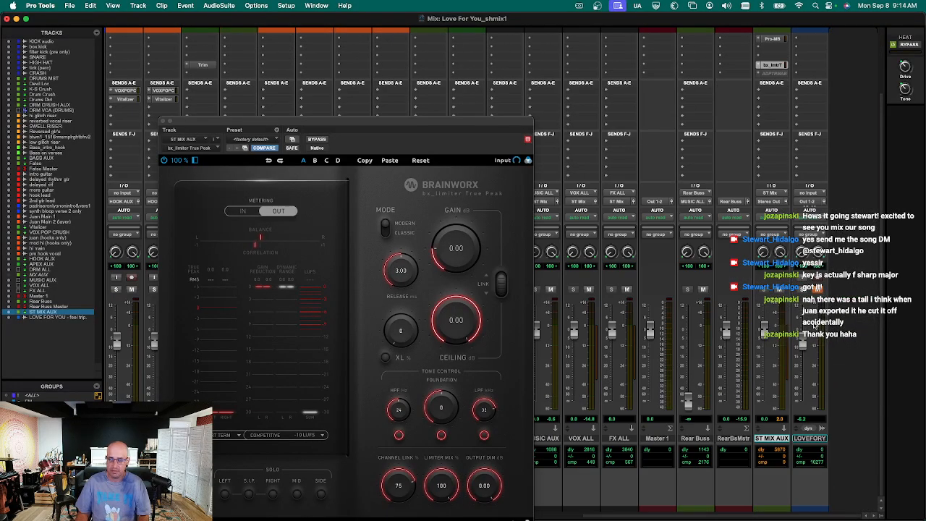
{"action": "key", "text": "super+shift+n"}
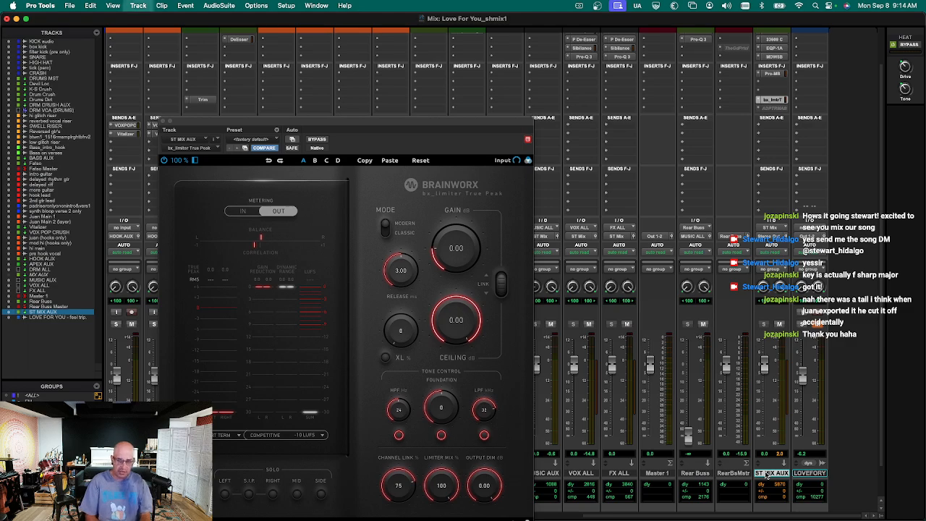
{"action": "key", "text": "super+Right"}
{"action": "key", "text": "super+Down"}
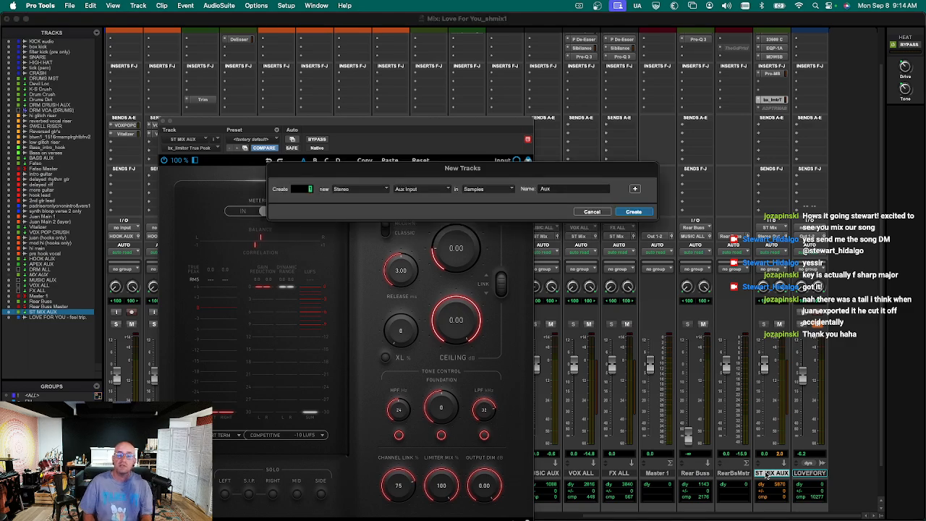
{"action": "key", "text": "super+Down"}
{"action": "key", "text": "super+Up"}
{"action": "key", "text": "super+Up"}
{"action": "key", "text": "Tab"}
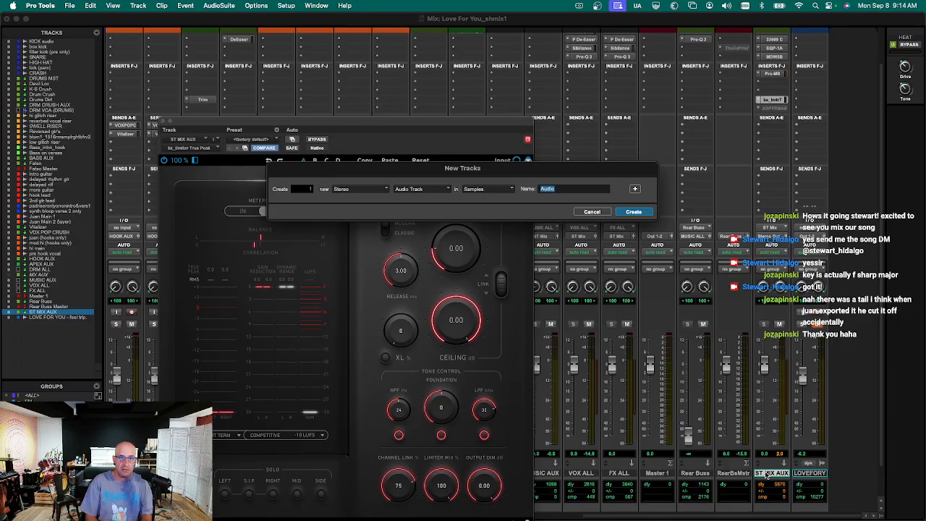
Name the new track Love For You_shmix1 and create it.
{"action": "type", "text": "Love For You_"}
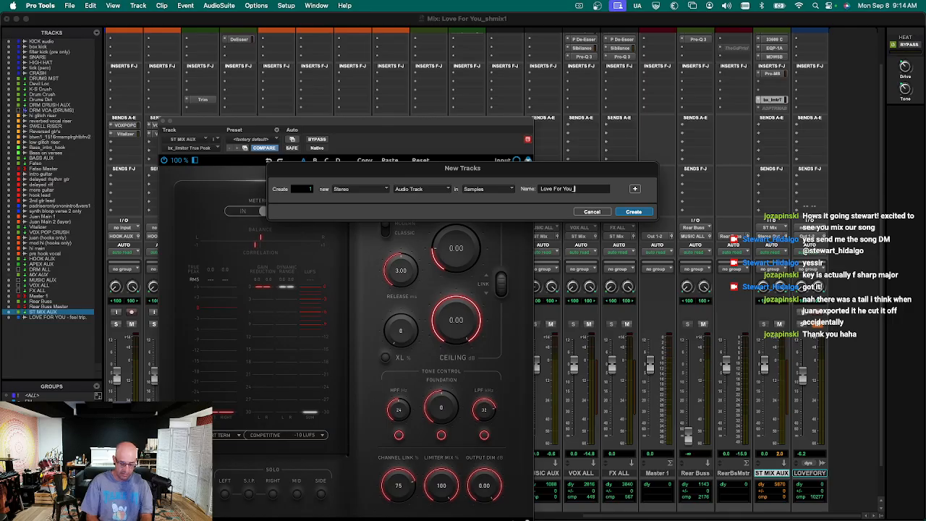
{"action": "type", "text": " shmi"}
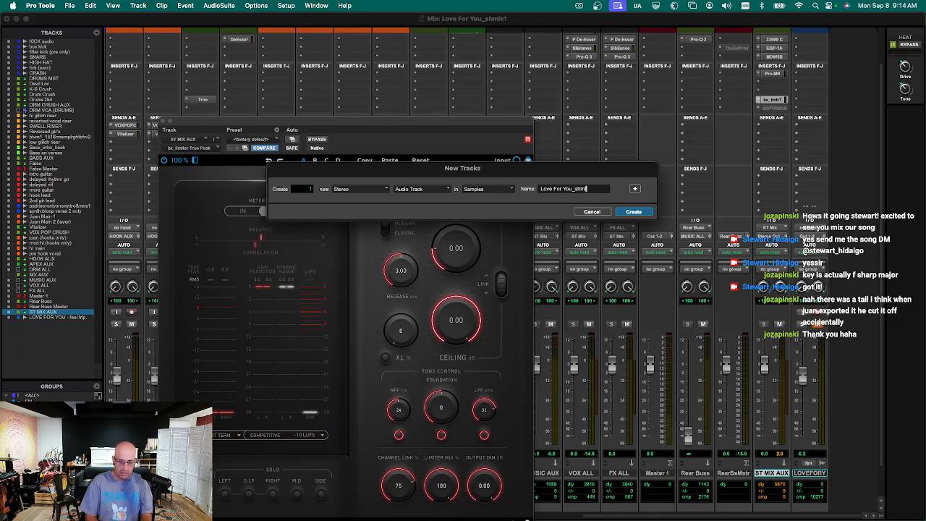
{"action": "type", "text": "x1"}
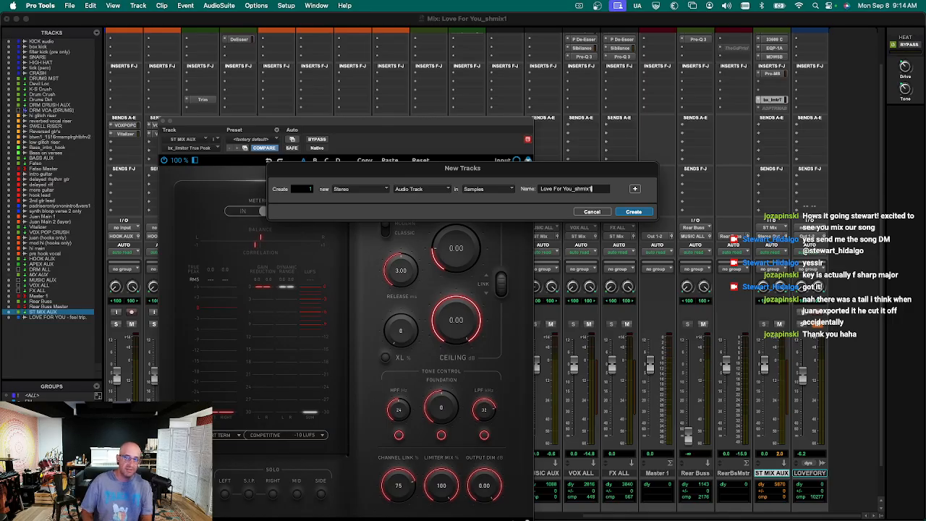
{"action": "key", "text": "Return"}
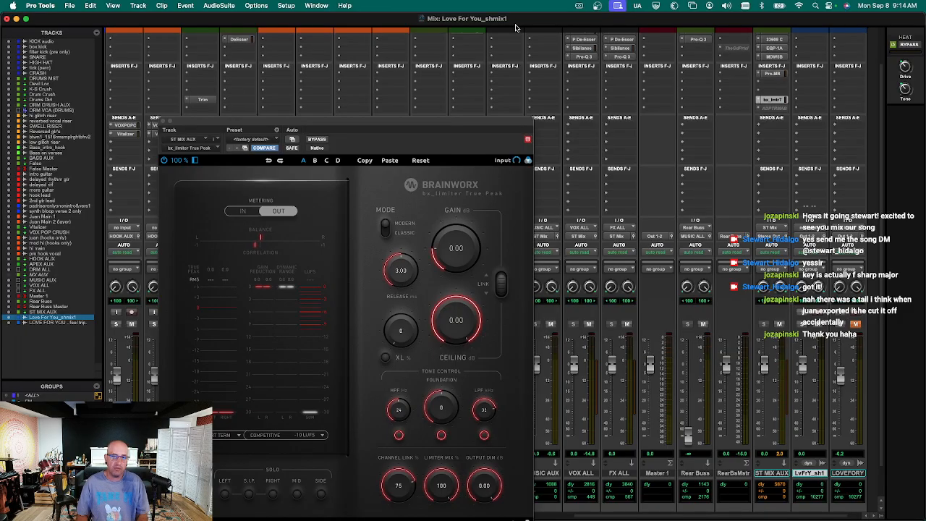
Turn off the HPF and LPF tone controls in the bx_limiter True Peak on ST MIX AUX.
{"action": "mouse_move", "coordinate": [434, 516]}
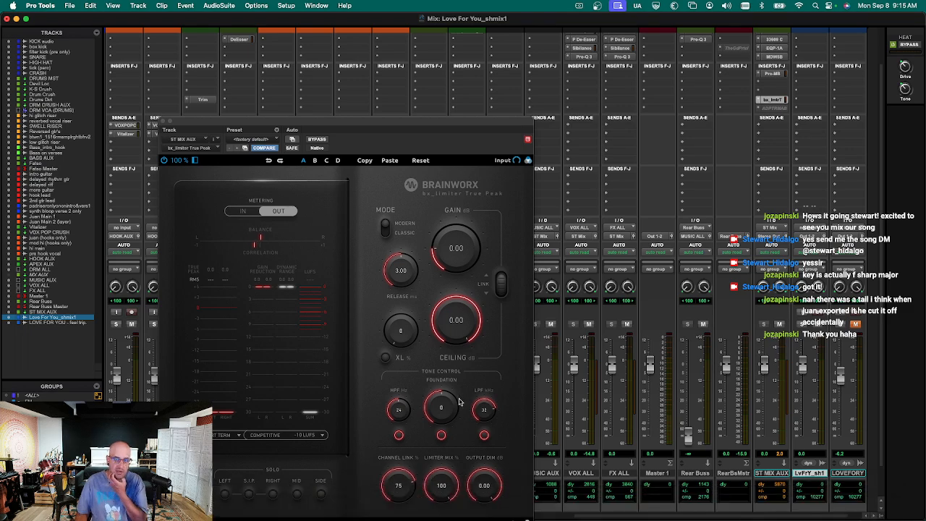
{"action": "left_click_drag", "start_coordinate": [425, 124], "coordinate": [412, 5]}
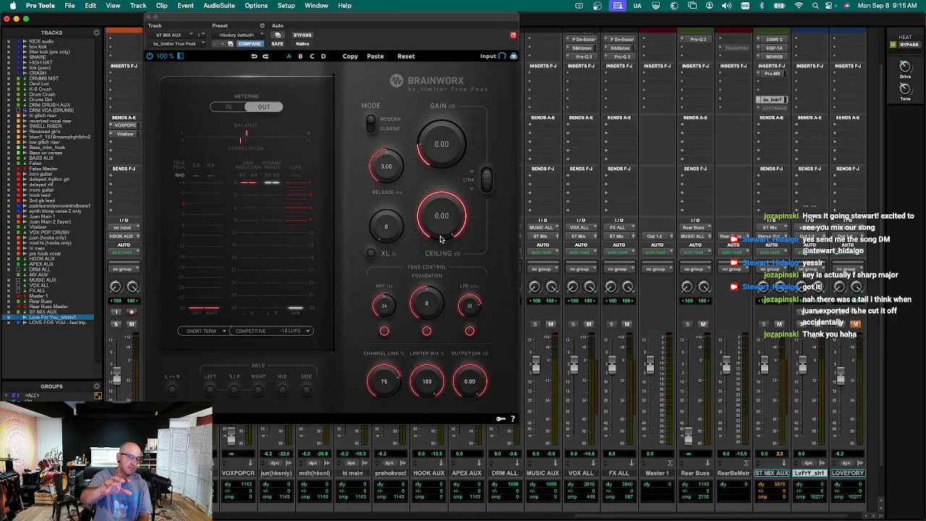
{"action": "left_click", "coordinate": [384, 331]}
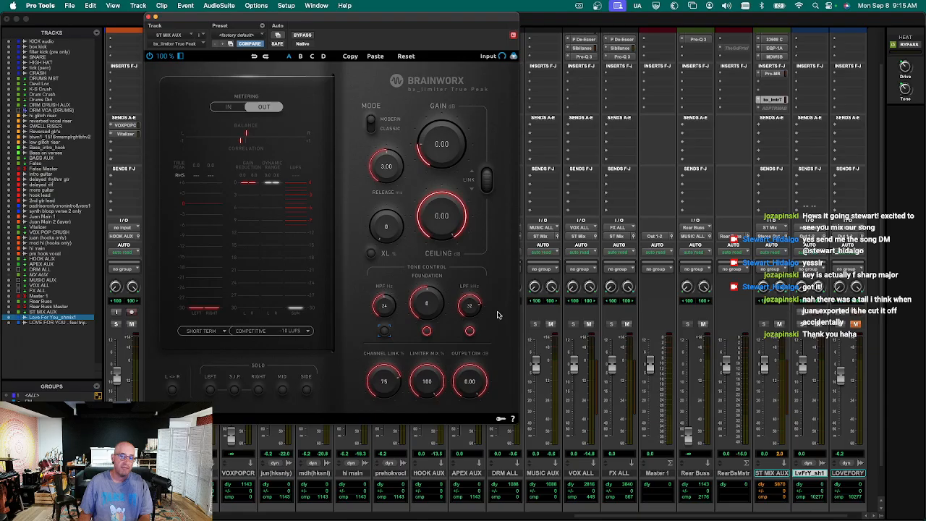
{"action": "left_click", "coordinate": [471, 330]}
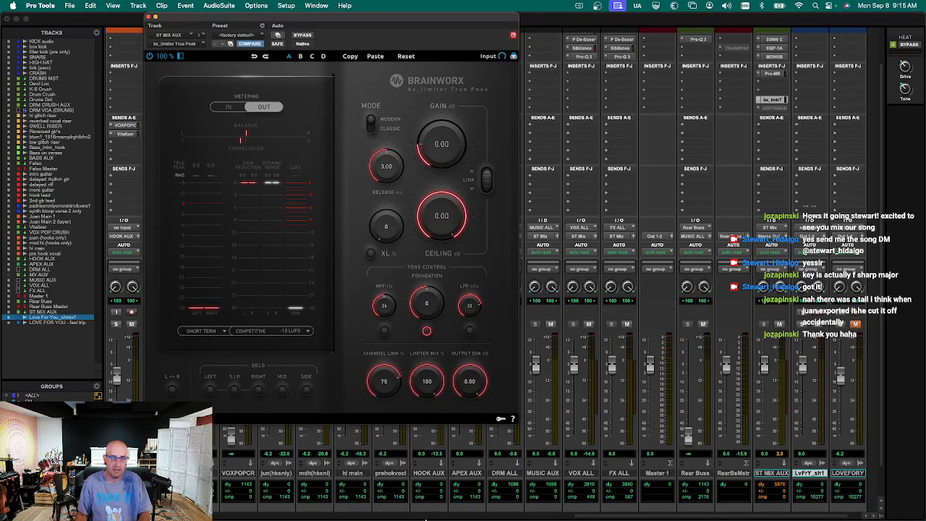
Switch to Safari and open nickfever.com.
{"action": "mouse_move", "coordinate": [425, 519]}
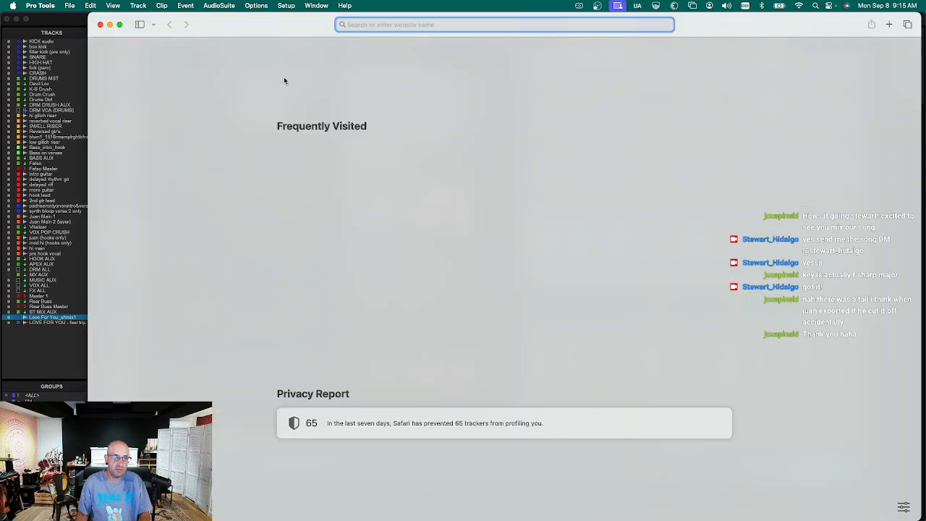
{"action": "left_click_drag", "start_coordinate": [299, 25], "coordinate": [291, 361]}
{"action": "type", "text": "nickfever.com"}
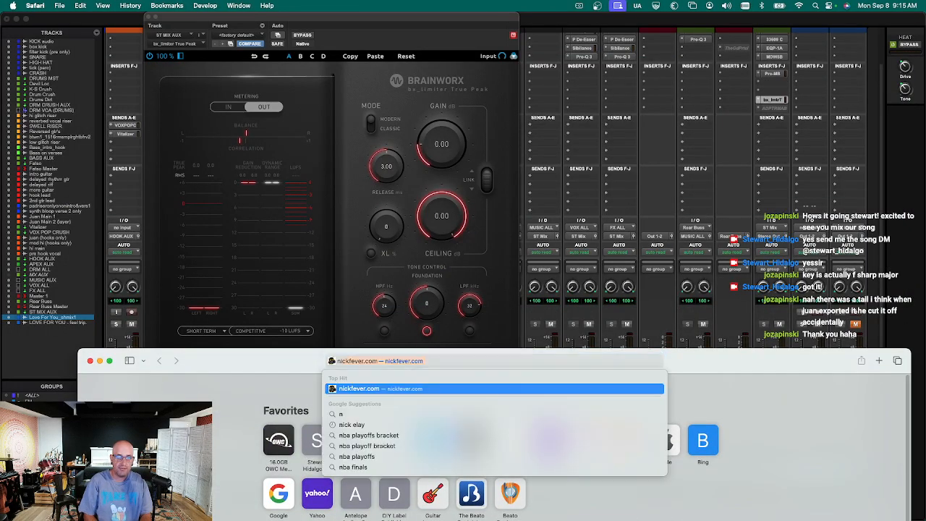
{"action": "key", "text": "Return"}
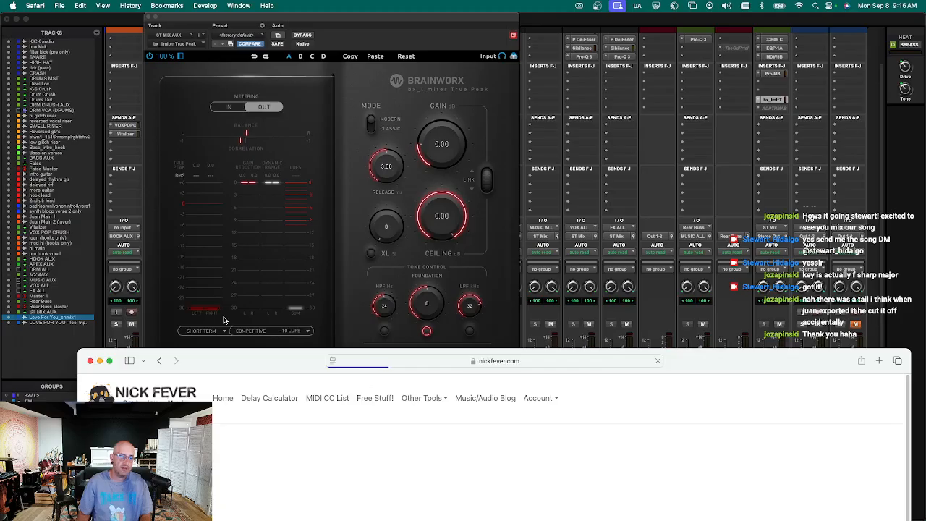
Open the site's Delay and Reverb time Calculator, dismiss the ad, and place the browser window beside the limiter.
{"action": "left_click_drag", "start_coordinate": [240, 365], "coordinate": [449, 30]}
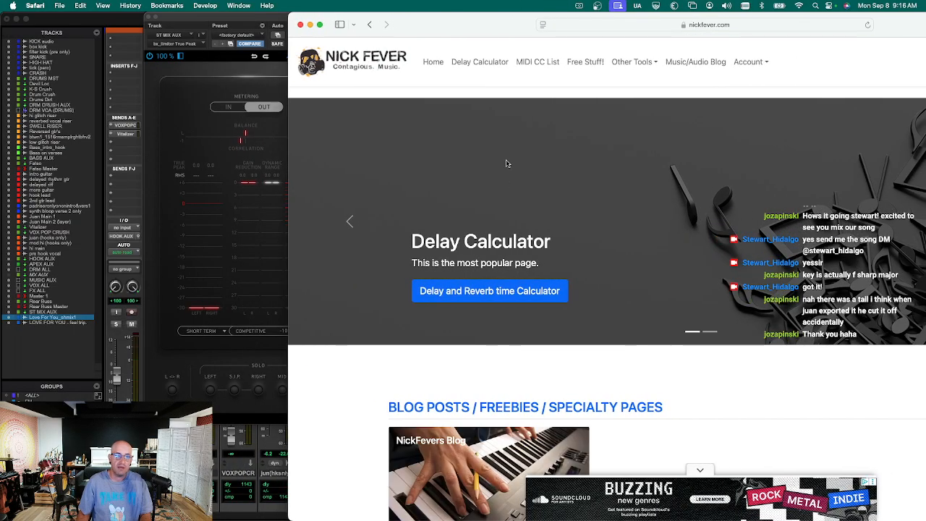
{"action": "left_click", "coordinate": [488, 298]}
{"action": "left_click", "coordinate": [730, 312]}
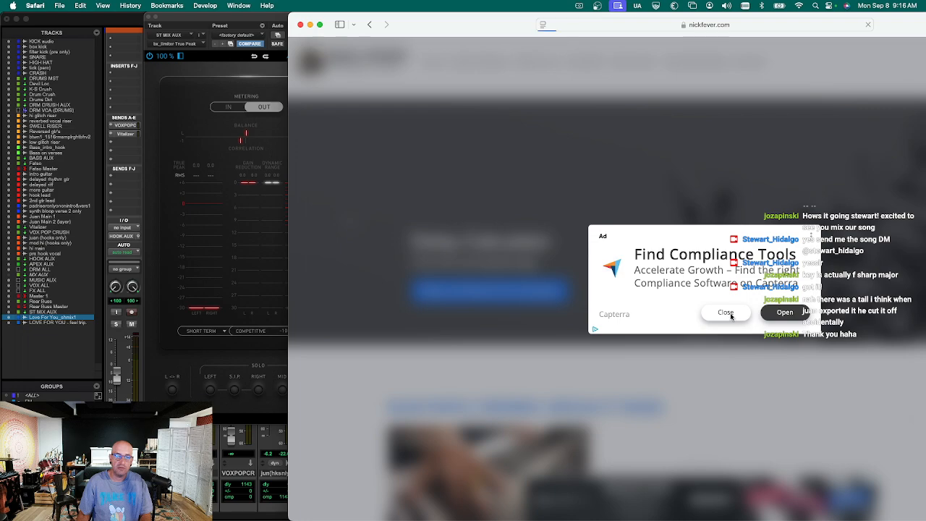
{"action": "left_click_drag", "start_coordinate": [475, 24], "coordinate": [605, 23]}
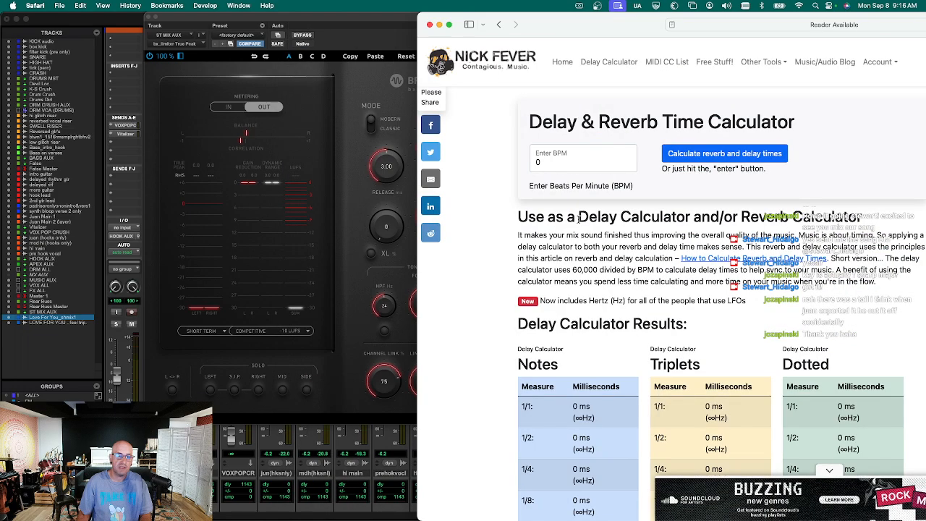
Calculate reverb and delay times for 145 BPM, and move the browser window so the results tables can be read.
{"action": "left_click", "coordinate": [586, 169]}
{"action": "key", "text": "BackSpace"}
{"action": "type", "text": "145"}
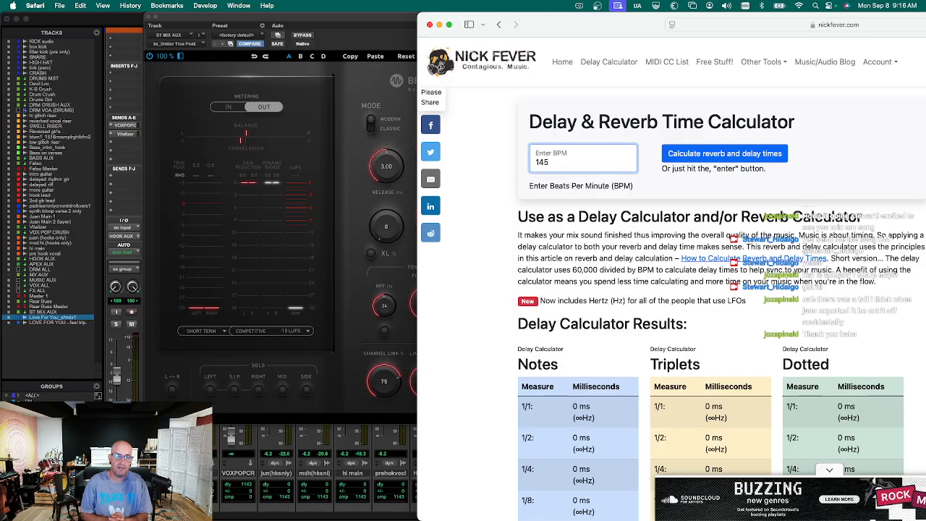
{"action": "left_click", "coordinate": [669, 149]}
{"action": "left_click_drag", "start_coordinate": [609, 21], "coordinate": [470, 12]}
{"action": "scroll", "coordinate": [489, 188], "scroll_direction": "down", "scroll_amount": 2}
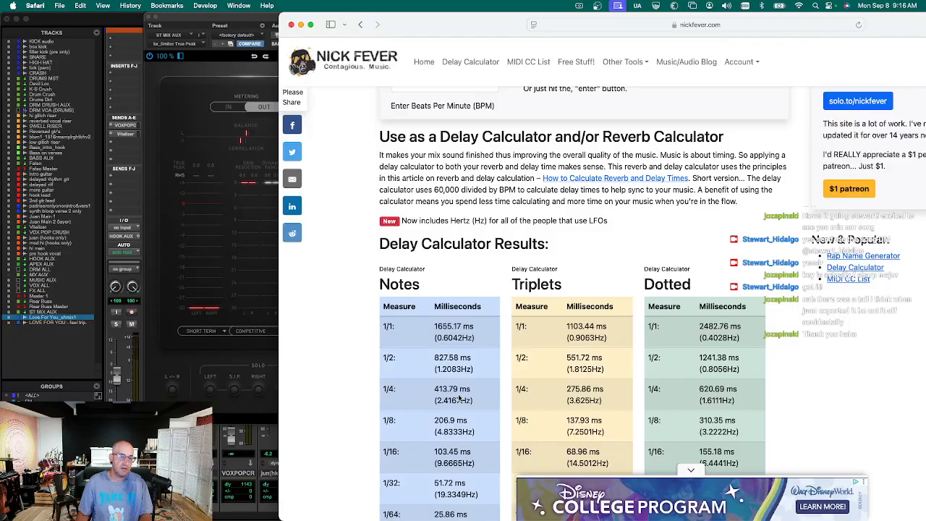
Recheck the note times for 145 BPM, return to Pro Tools, and set the limiter's release to 2.06 ms.
{"action": "left_click", "coordinate": [210, 249]}
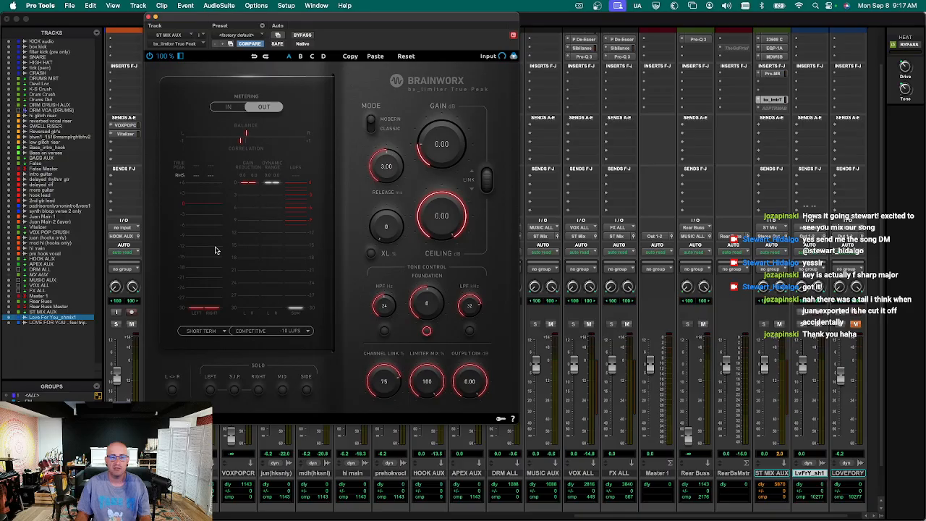
{"action": "key", "text": "super+Tab"}
{"action": "scroll", "coordinate": [457, 232], "scroll_direction": "up", "scroll_amount": 2}
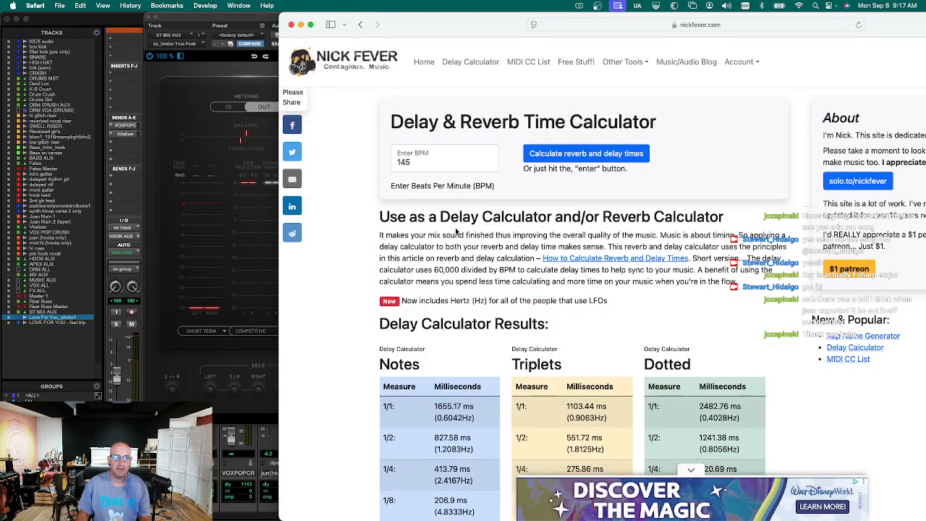
{"action": "left_click", "coordinate": [561, 157]}
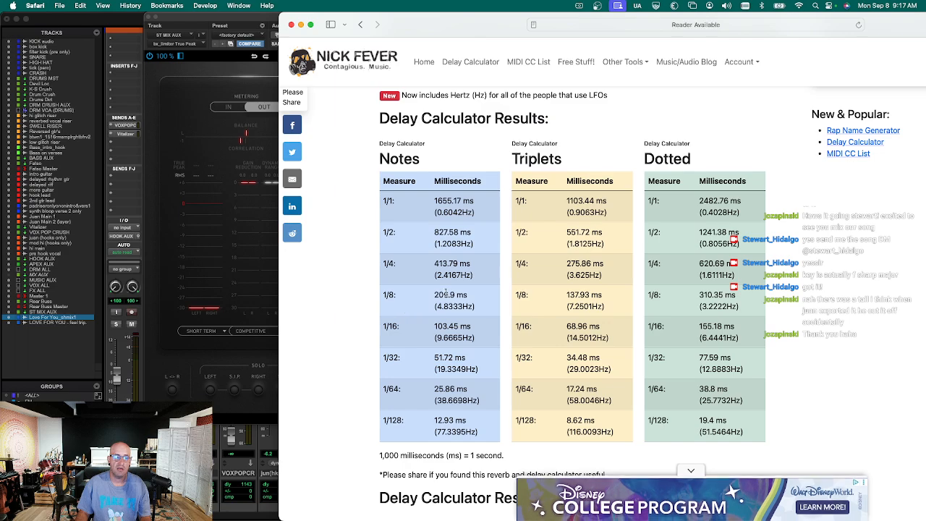
{"action": "key", "text": "super+Tab"}
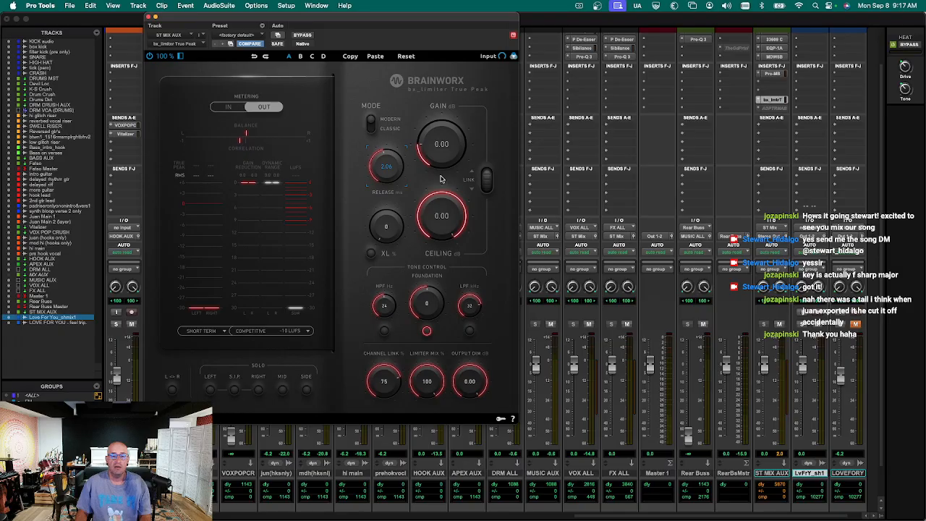
Lower the ceiling to -0.27 dB in the bx_limiter True Peak on ST MIX AUX.
{"action": "key", "text": "space"}
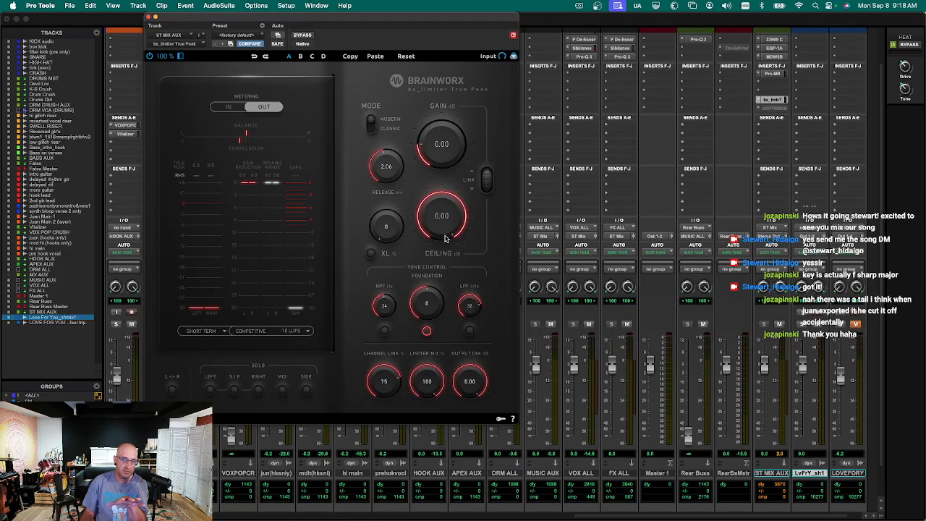
{"action": "left_click_drag", "start_coordinate": [447, 226], "coordinate": [447, 226]}
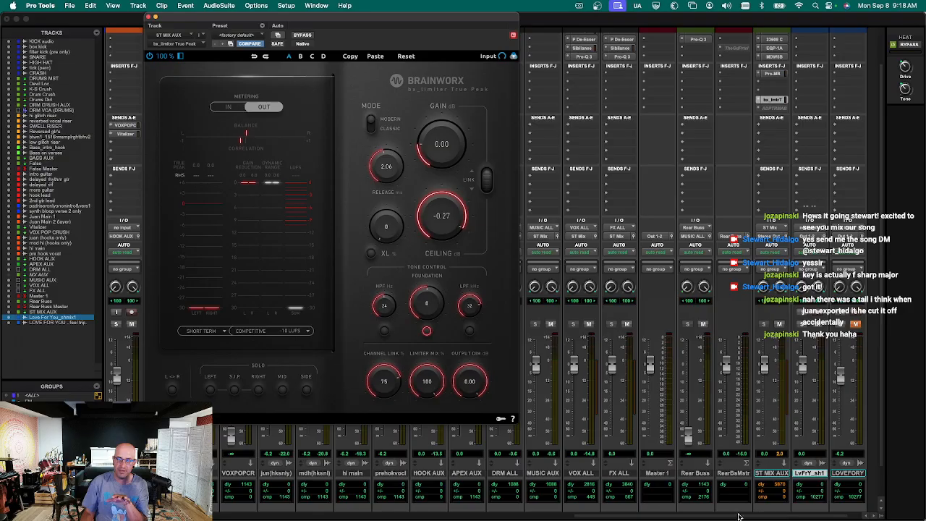
{"action": "left_click_drag", "start_coordinate": [739, 516], "coordinate": [814, 518]}
{"action": "key", "text": "space"}
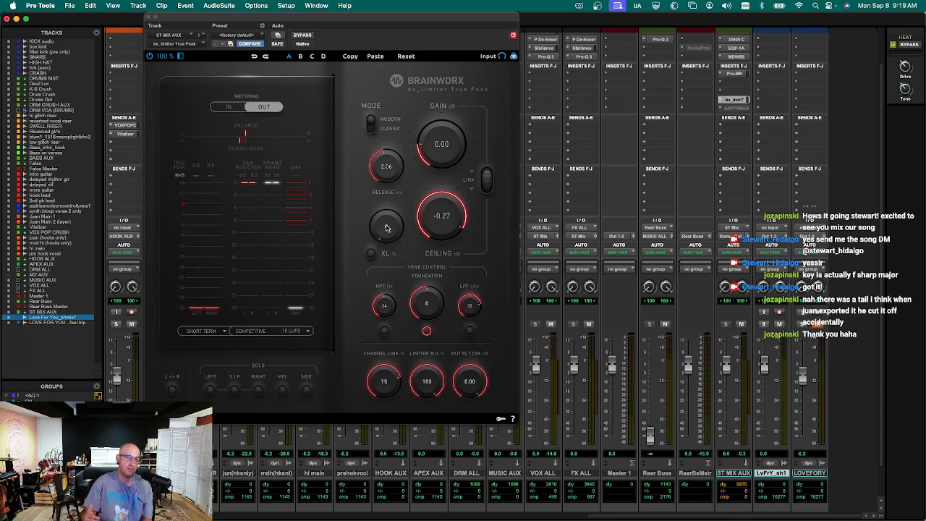
Set the limiter's gain to 1.00 dB.
{"action": "key", "text": "space"}
{"action": "scroll", "coordinate": [446, 144], "scroll_direction": "up", "scroll_amount": 3}
{"action": "double_click", "coordinate": [447, 145]}
{"action": "type", "text": "1"}
{"action": "key", "text": "Return"}
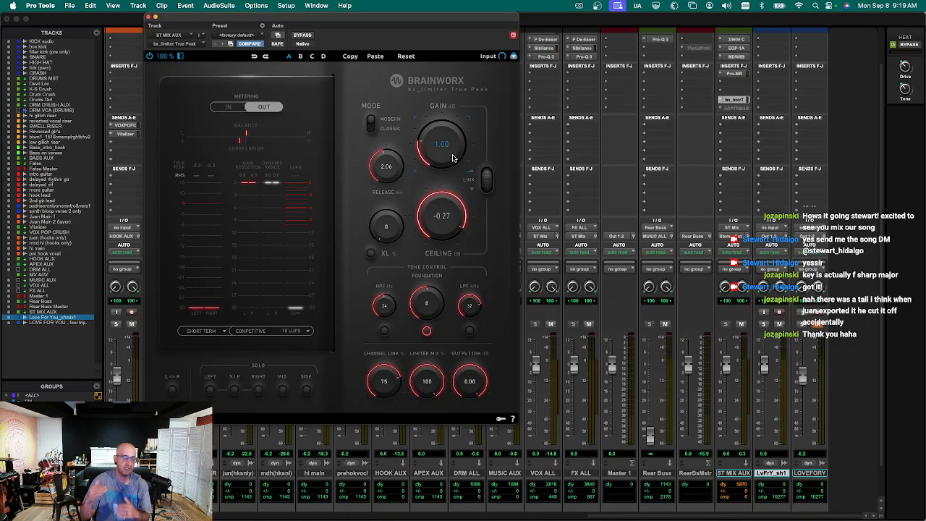
Close the limiter and insert the stereo bx_XL V3 on ST MIX AUX in the slot below Pro-MB.
{"action": "key", "text": "ctrl+alt+super+w"}
{"action": "key", "text": "ctrl+alt+super+w"}
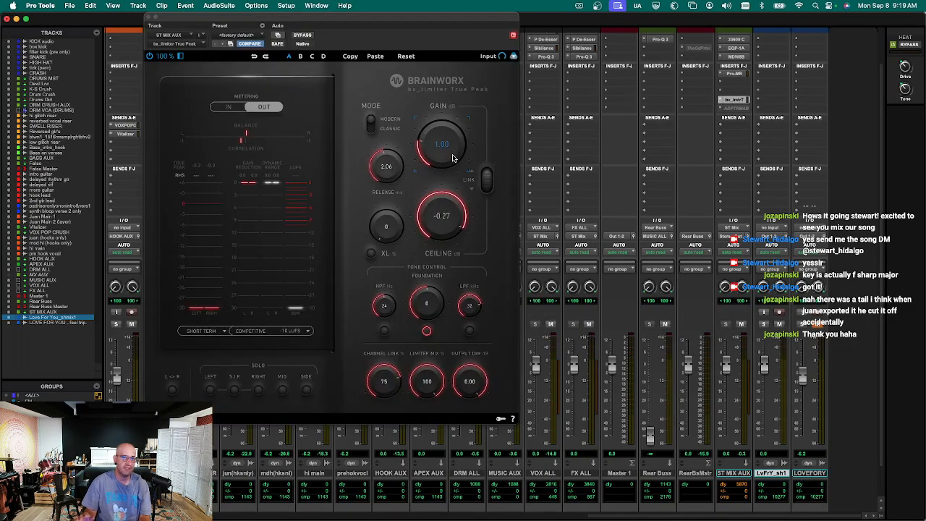
{"action": "key", "text": "ctrl+alt+super+w"}
{"action": "left_click", "coordinate": [734, 82]}
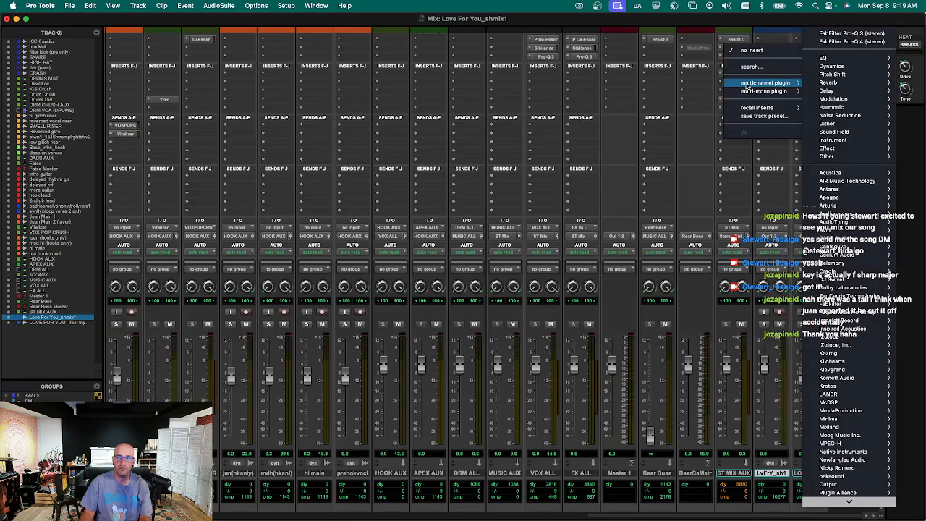
{"action": "left_click", "coordinate": [776, 67]}
{"action": "type", "text": "xl"}
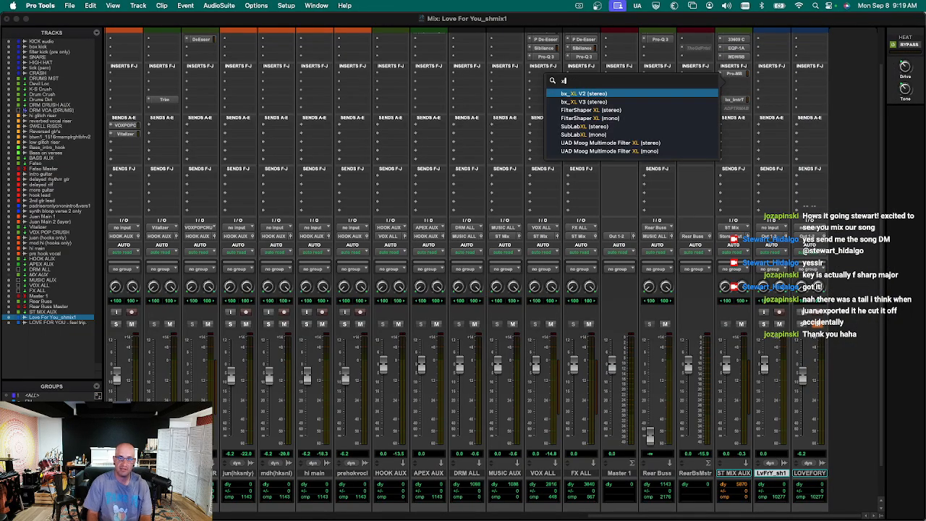
{"action": "key", "text": "Down"}
{"action": "key", "text": "Return"}
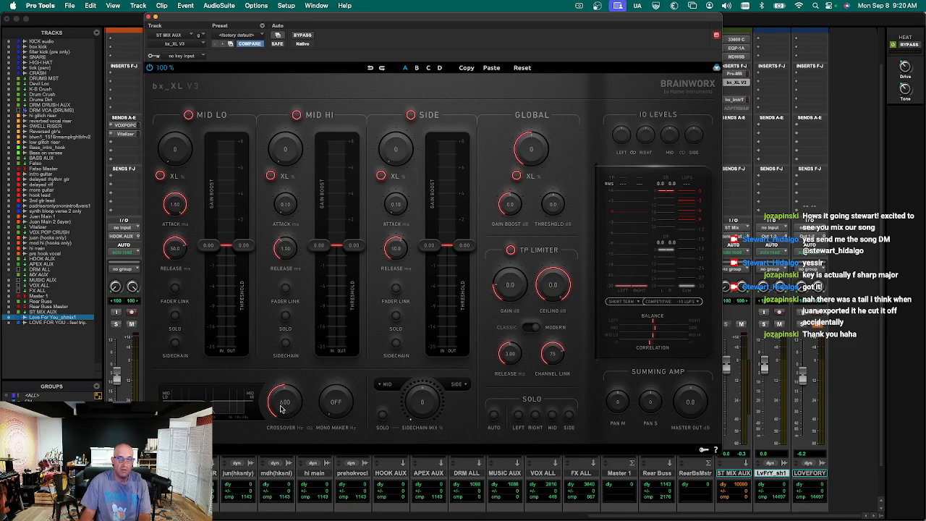
Set the bx_XL V3 crossover to 196 Hz and turn off its TP Limiter.
{"action": "scroll", "coordinate": [285, 405], "scroll_direction": "down", "scroll_amount": 10}
{"action": "scroll", "coordinate": [285, 404], "scroll_direction": "down", "scroll_amount": 5}
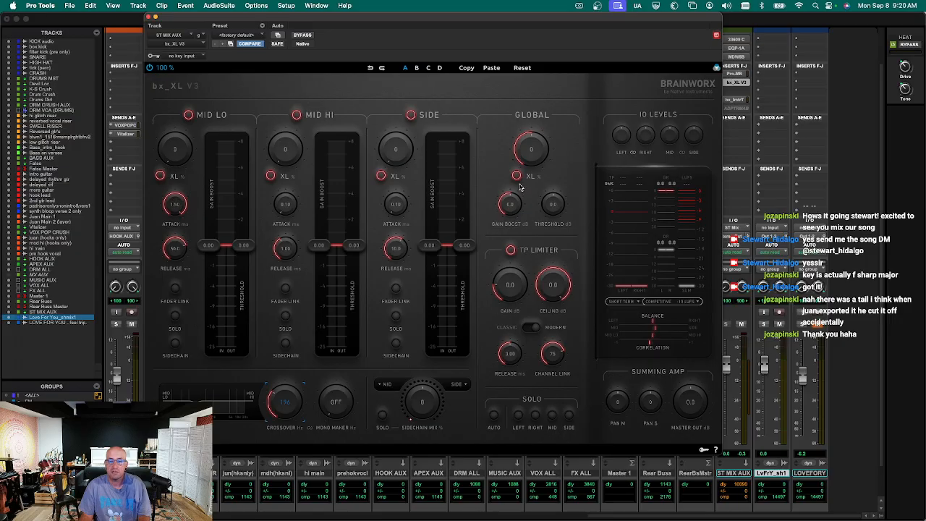
{"action": "left_click", "coordinate": [511, 249]}
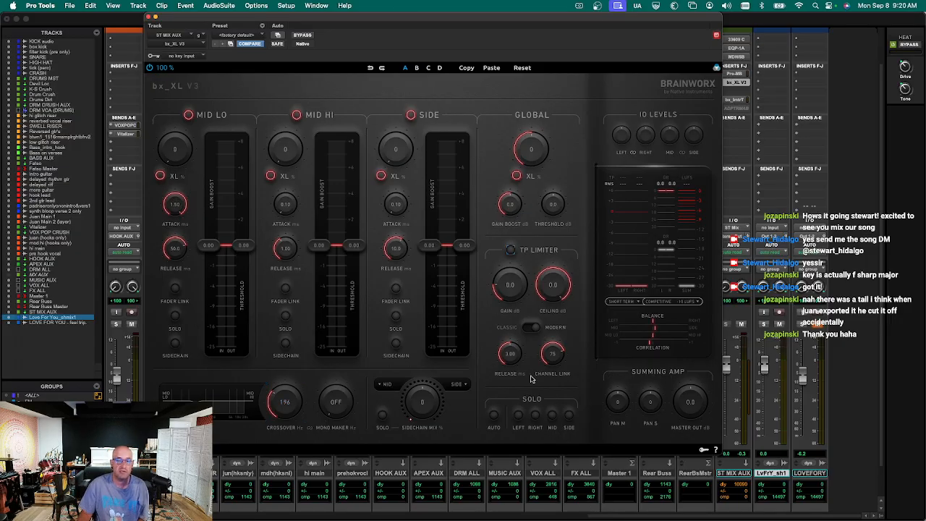
Set the global XL to 15% in bx_XL V3, comparing the mix with and without bypass.
{"action": "left_click_drag", "start_coordinate": [529, 159], "coordinate": [530, 144]}
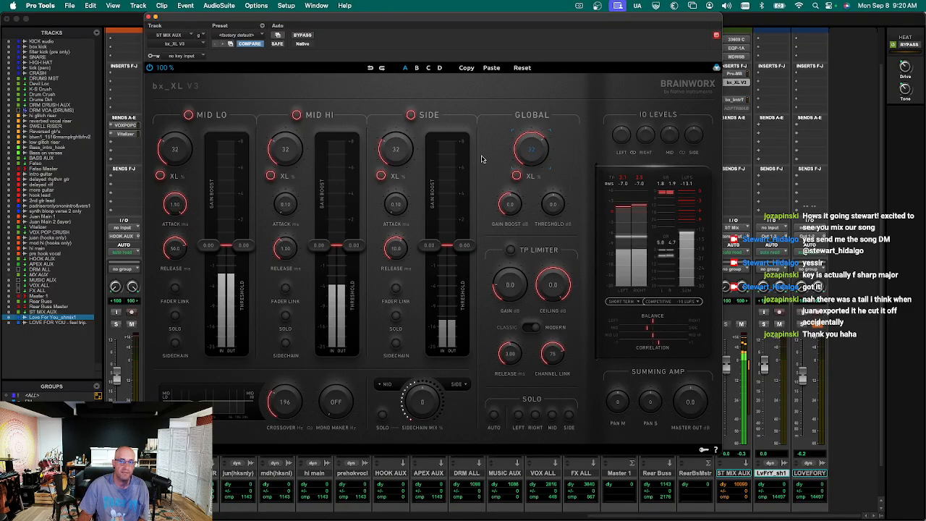
{"action": "left_click_drag", "start_coordinate": [529, 150], "coordinate": [530, 144]}
{"action": "left_click", "coordinate": [302, 35]}
{"action": "left_click", "coordinate": [303, 36]}
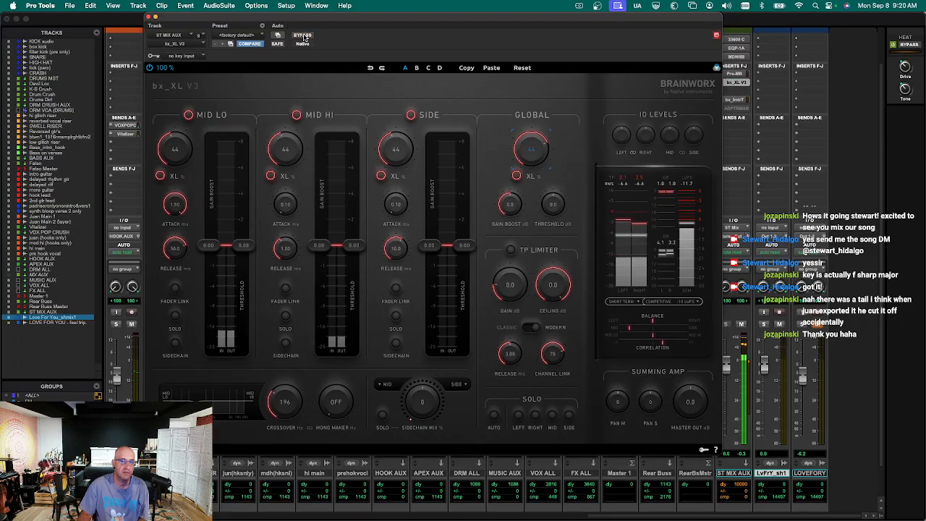
{"action": "left_click", "coordinate": [303, 36]}
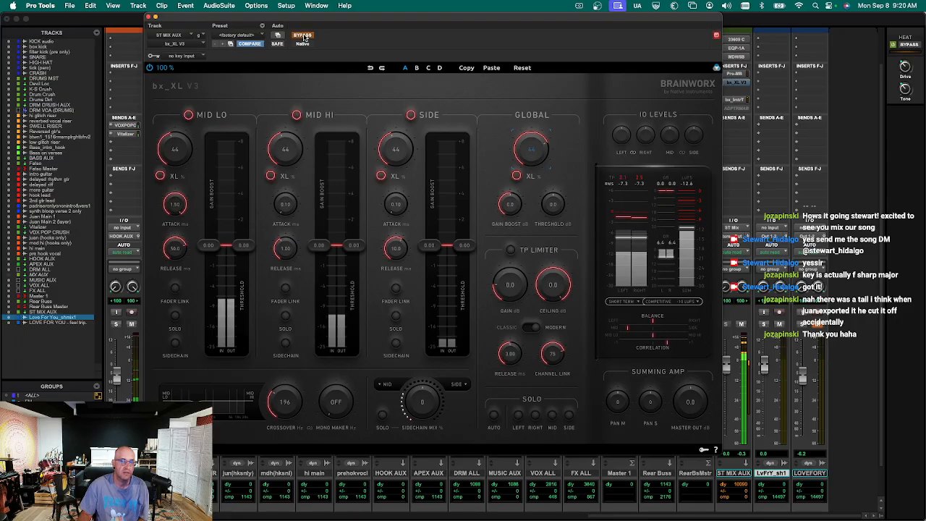
{"action": "mouse_move", "coordinate": [533, 151]}
{"action": "left_mouse_down"}
{"action": "mouse_move", "coordinate": [532, 172]}
{"action": "mouse_move", "coordinate": [523, 149]}
{"action": "left_mouse_up"}
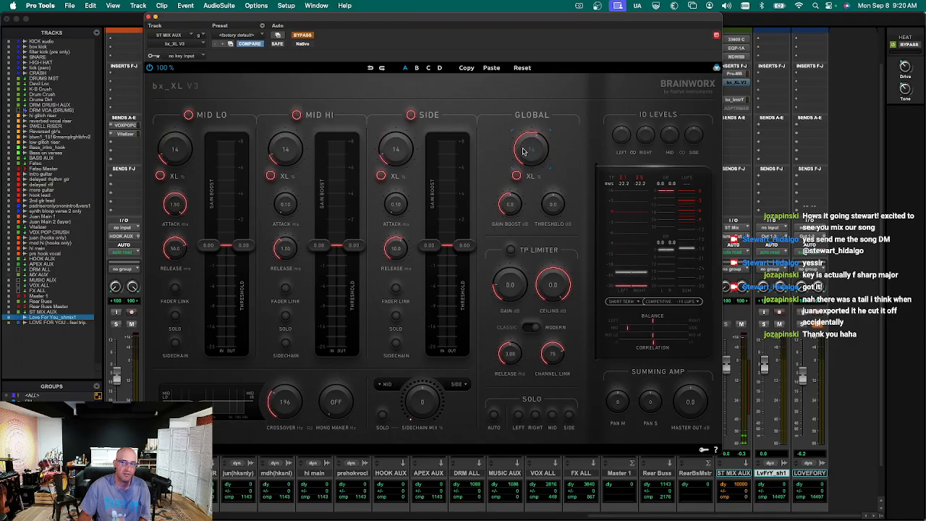
{"action": "scroll", "coordinate": [523, 150], "scroll_direction": "down", "scroll_amount": 1}
{"action": "scroll", "coordinate": [523, 149], "scroll_direction": "up", "scroll_amount": 1}
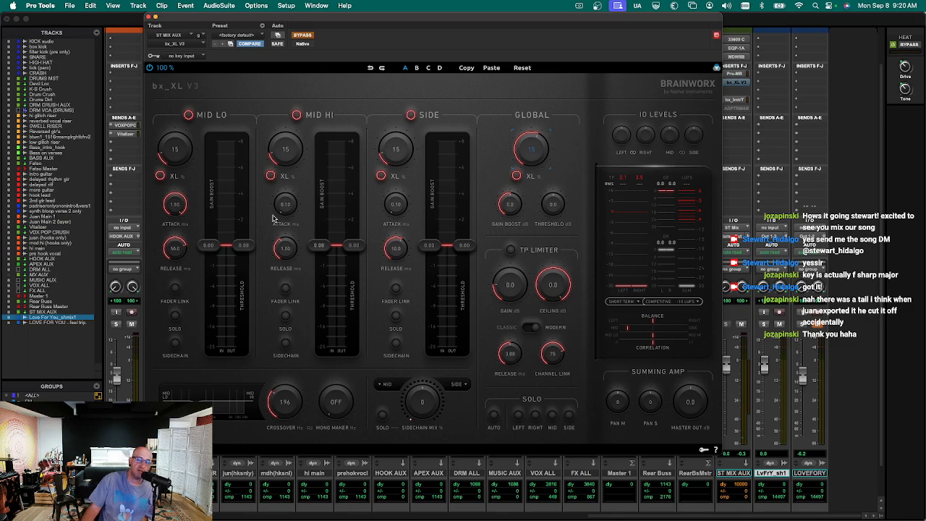
Switch to OBS to check the stream's chat and audio levels, and return to Pro Tools.
{"action": "key", "text": "super+Tab"}
{"action": "key", "text": "super+Tab"}
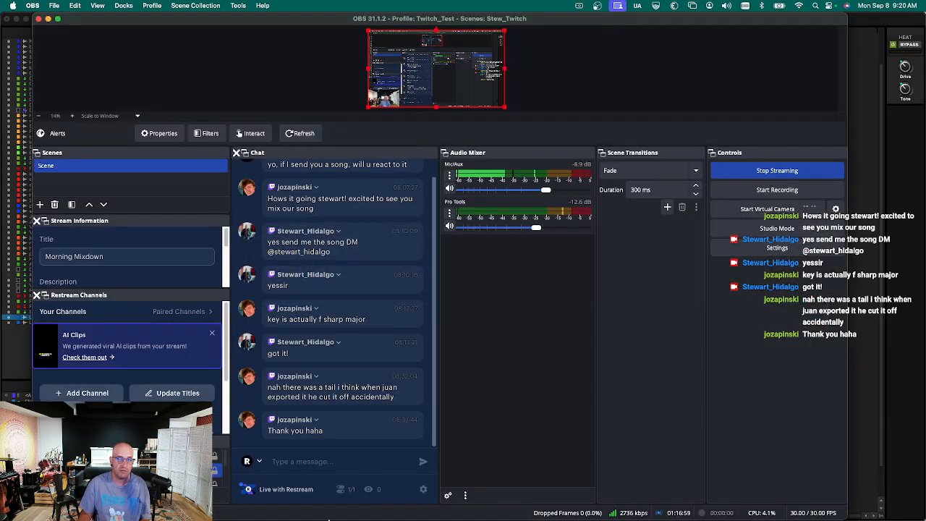
{"action": "mouse_move", "coordinate": [329, 519]}
{"action": "key", "text": "super+Tab"}
{"action": "key", "text": "super+Tab"}
{"action": "key", "text": "super+Tab"}
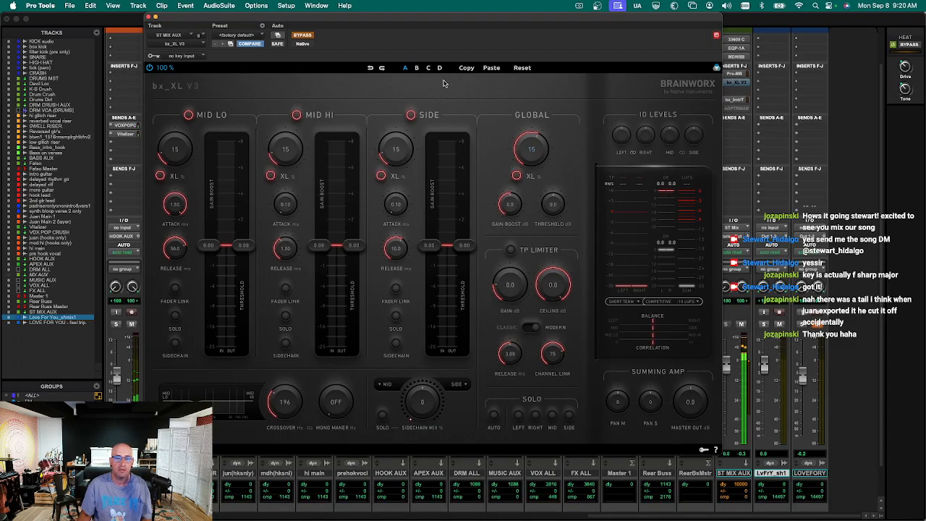
Take bx_XL V3 on ST MIX AUX out of bypass and close its window.
{"action": "left_click", "coordinate": [307, 36]}
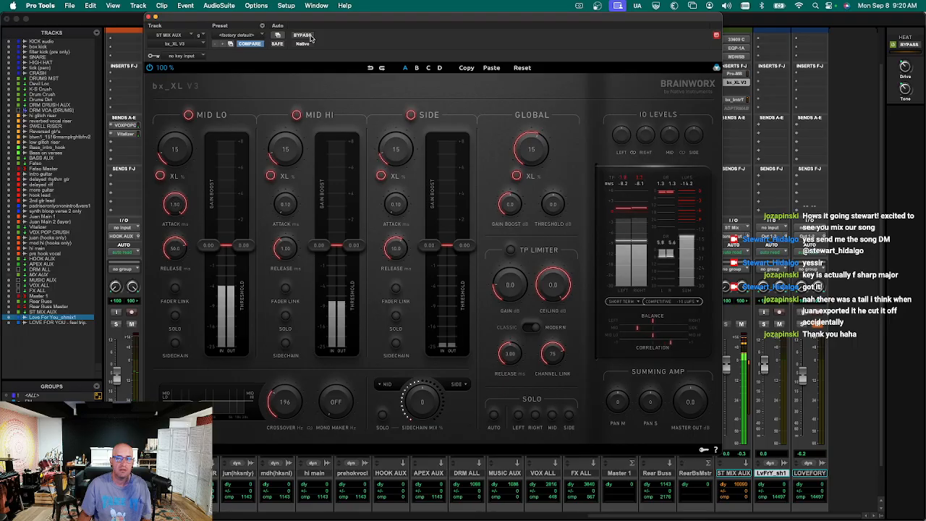
{"action": "left_click", "coordinate": [736, 84]}
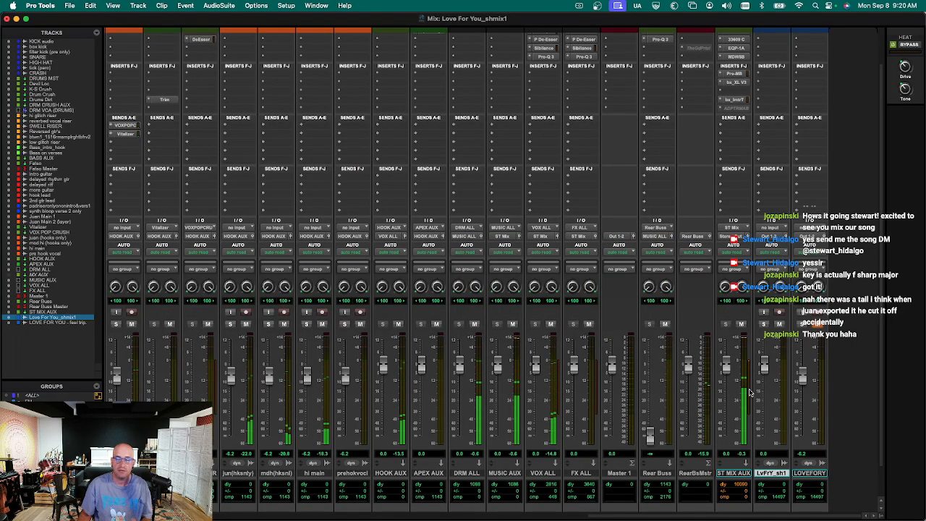
{"action": "left_click", "coordinate": [766, 228]}
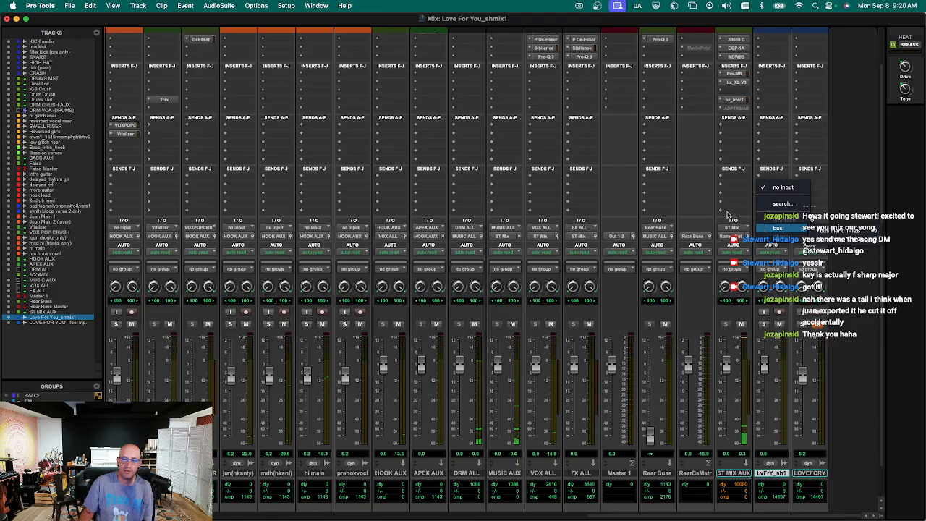
{"action": "left_click", "coordinate": [772, 427]}
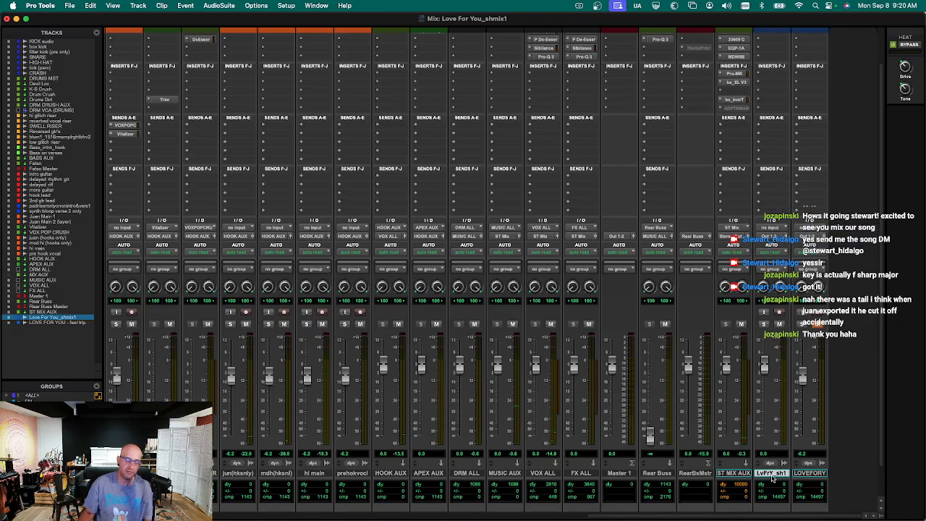
Show the Edit window and increase the ST MIX AUX track height to reveal its inserts and routing.
{"action": "key", "text": "super+equal"}
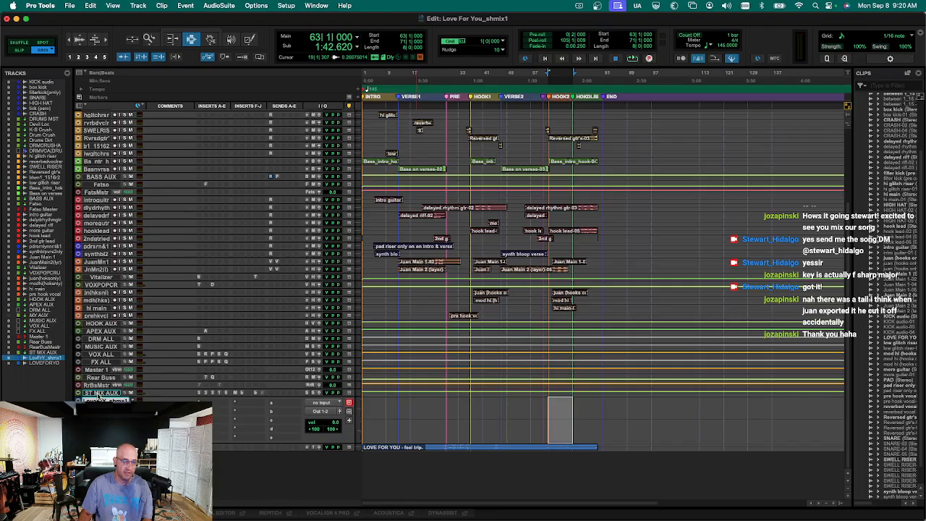
{"action": "left_click", "coordinate": [99, 395]}
{"action": "key", "text": "ctrl+Up"}
{"action": "key", "text": "ctrl+Up"}
{"action": "key", "text": "semicolon"}
{"action": "key", "text": "t"}
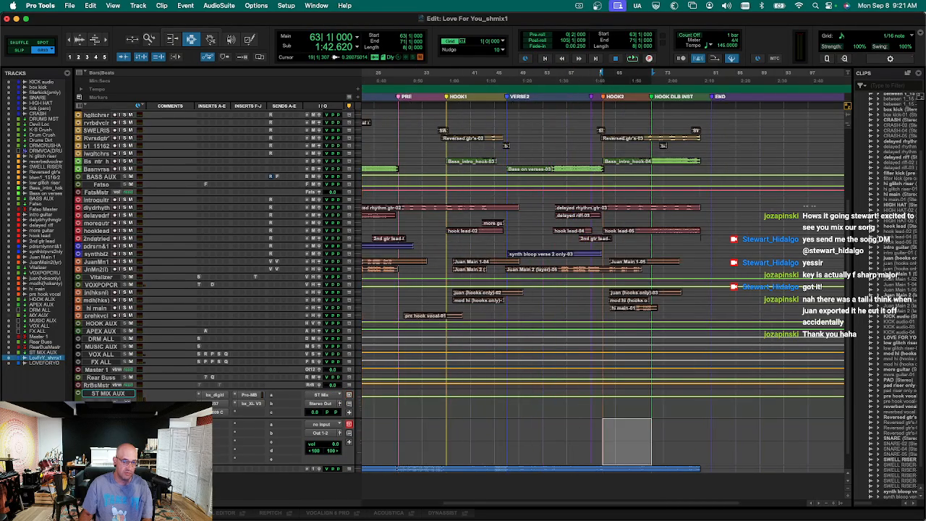
{"action": "key", "text": "r"}
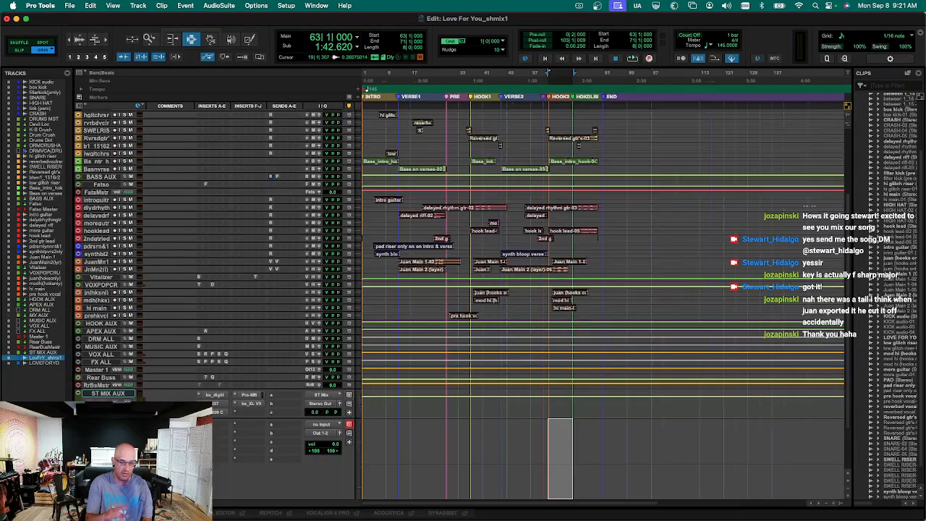
{"action": "left_click", "coordinate": [113, 396]}
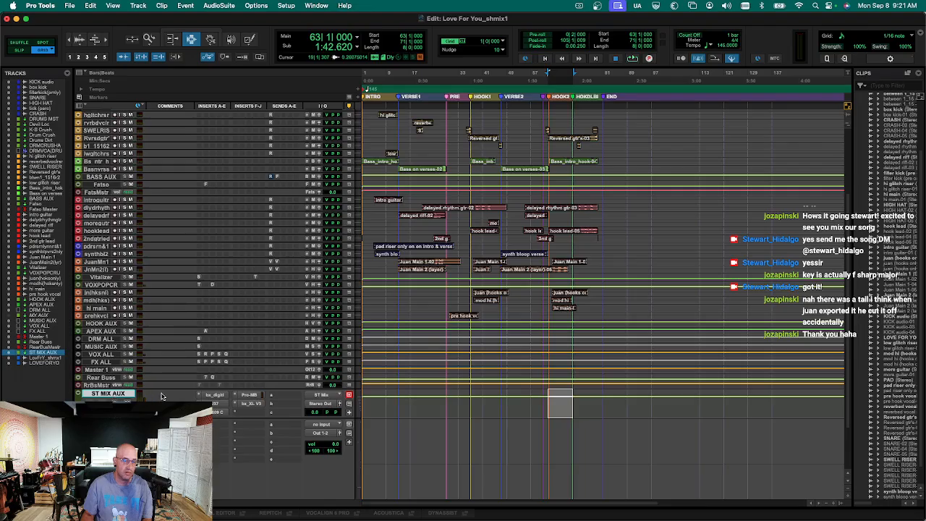
Set the Love For You_shmix1 track's input to the ST Print Mix (Stereo) bus.
{"action": "key", "text": "semicolon"}
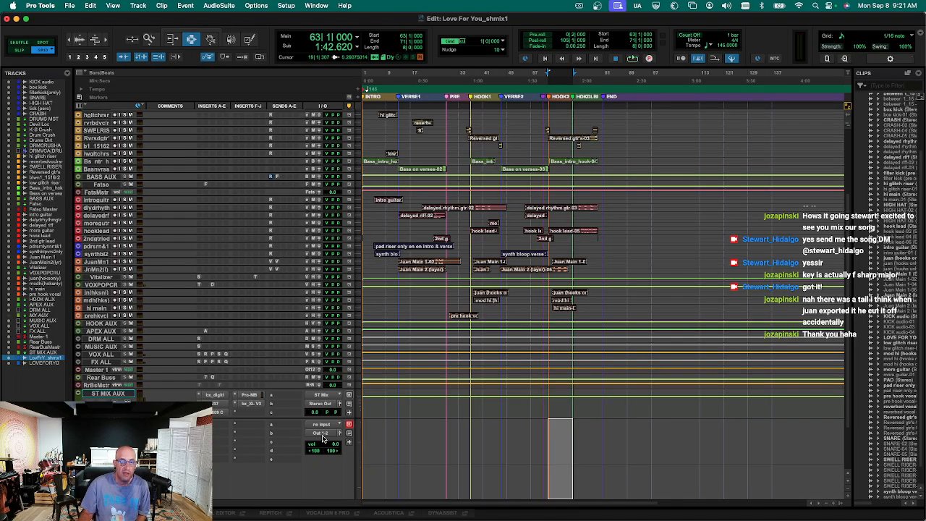
{"action": "left_click", "coordinate": [327, 425]}
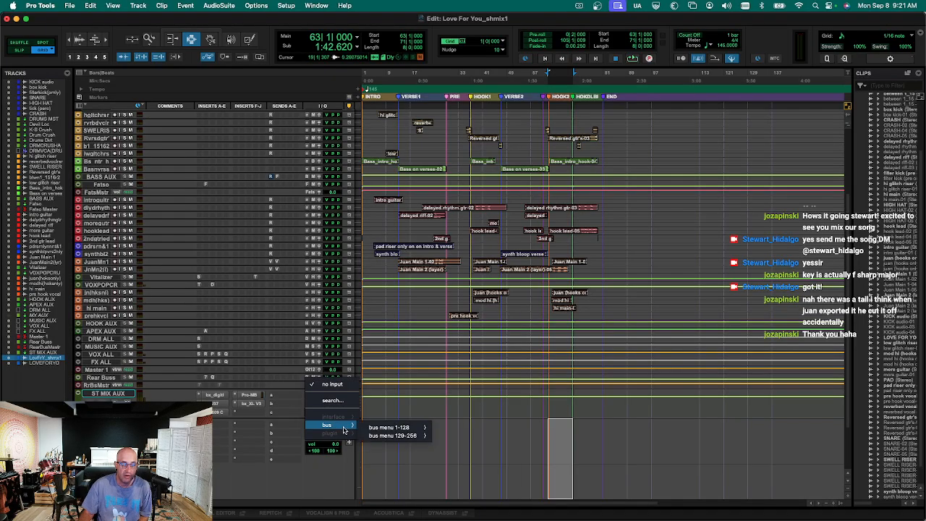
{"action": "mouse_move", "coordinate": [372, 429]}
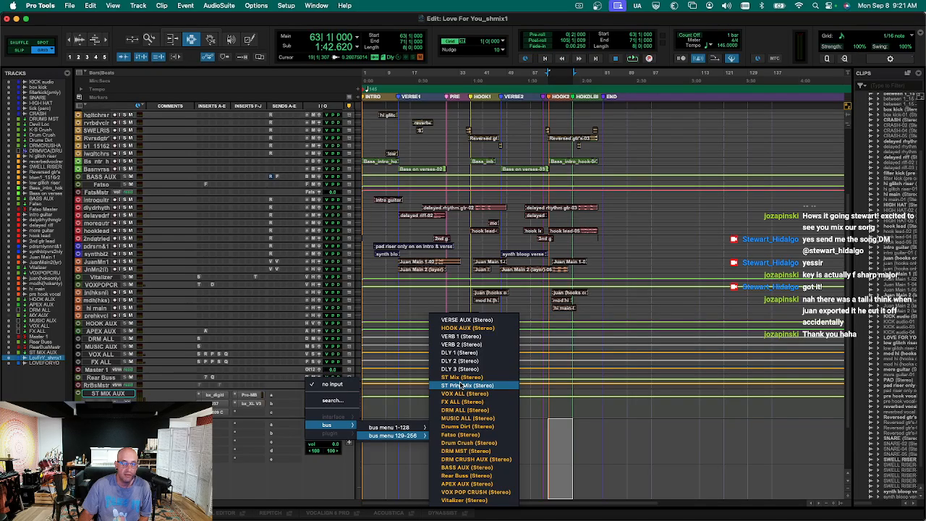
{"action": "left_click", "coordinate": [461, 386]}
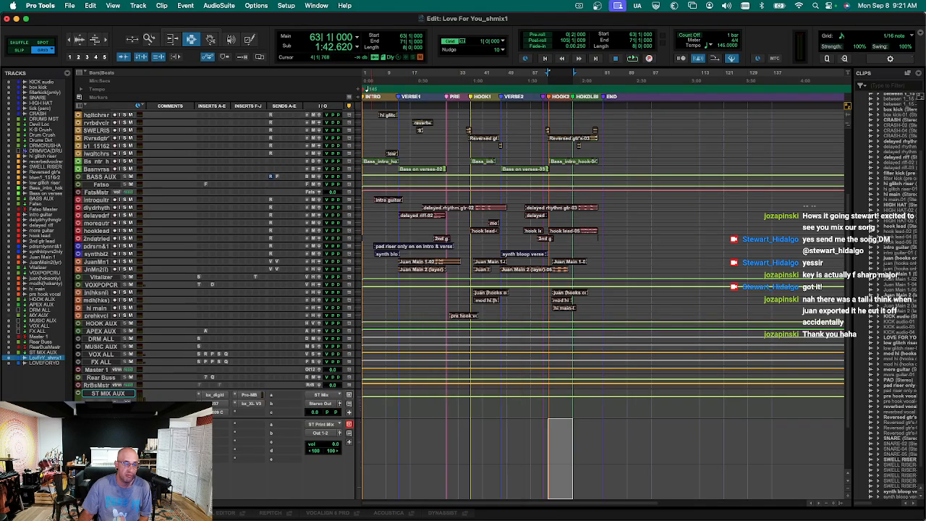
Enlarge the ST MIX AUX track, route its output to the ST Print Mix (Stereo) bus, and play the mix to check the routing.
{"action": "left_click_drag", "start_coordinate": [173, 418], "coordinate": [174, 436]}
{"action": "left_click", "coordinate": [333, 410]}
{"action": "mouse_move", "coordinate": [327, 413]}
{"action": "mouse_move", "coordinate": [394, 418]}
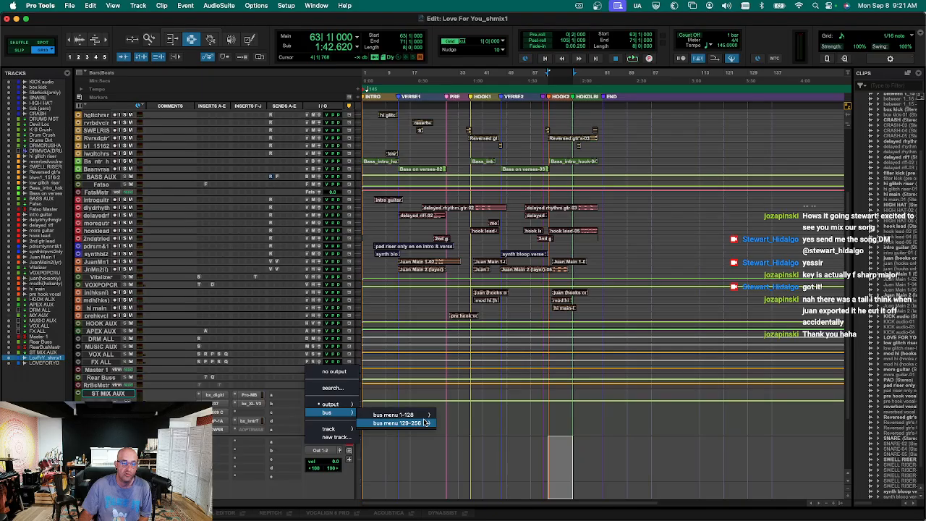
{"action": "mouse_move", "coordinate": [426, 422]}
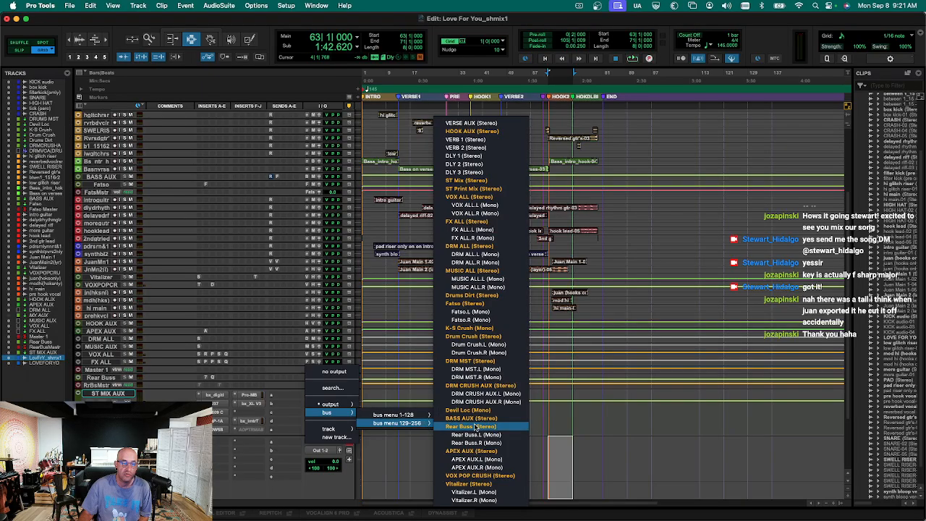
{"action": "left_click", "coordinate": [508, 191]}
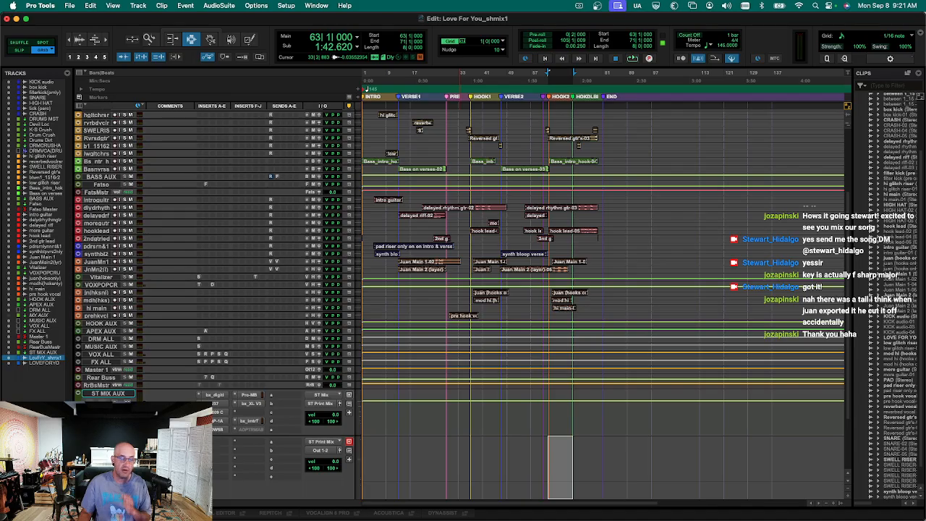
{"action": "key", "text": "space"}
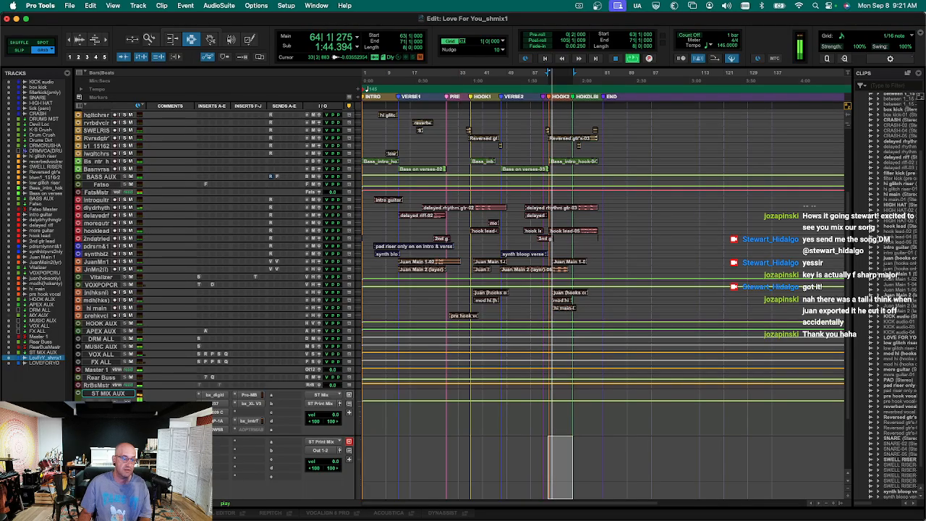
{"action": "key", "text": "space"}
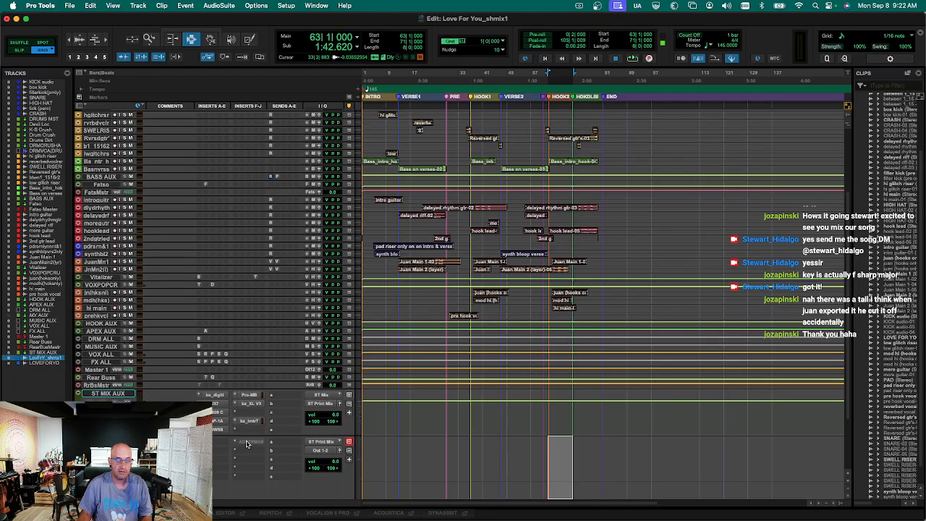
Open ADPTR MetricAB on the Love For You_shmix1 track and remove both loaded reference audio files.
{"action": "left_click", "coordinate": [245, 442]}
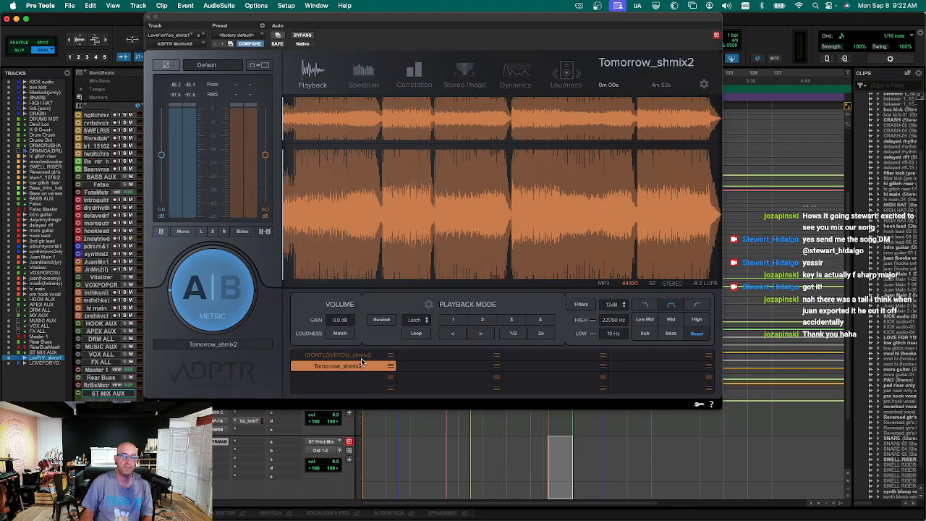
{"action": "left_click", "coordinate": [391, 367]}
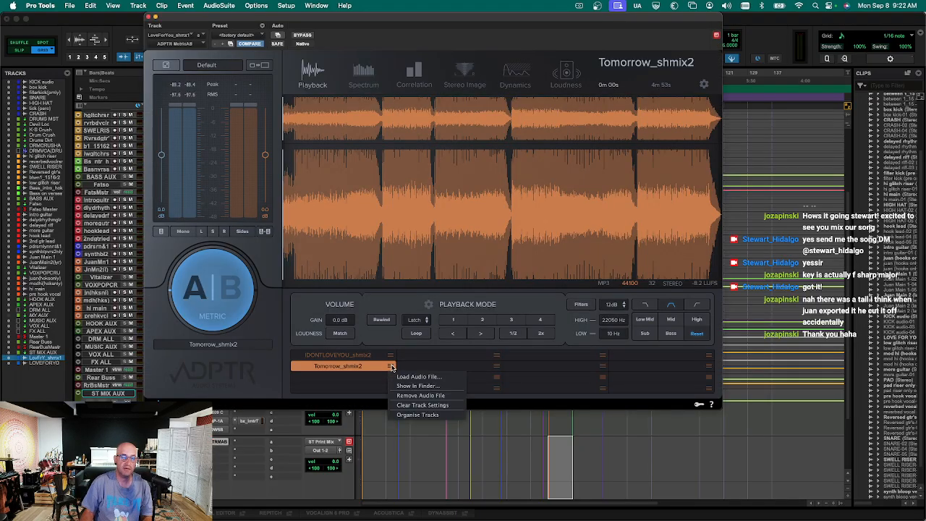
{"action": "left_click", "coordinate": [404, 395]}
{"action": "left_click", "coordinate": [388, 363]}
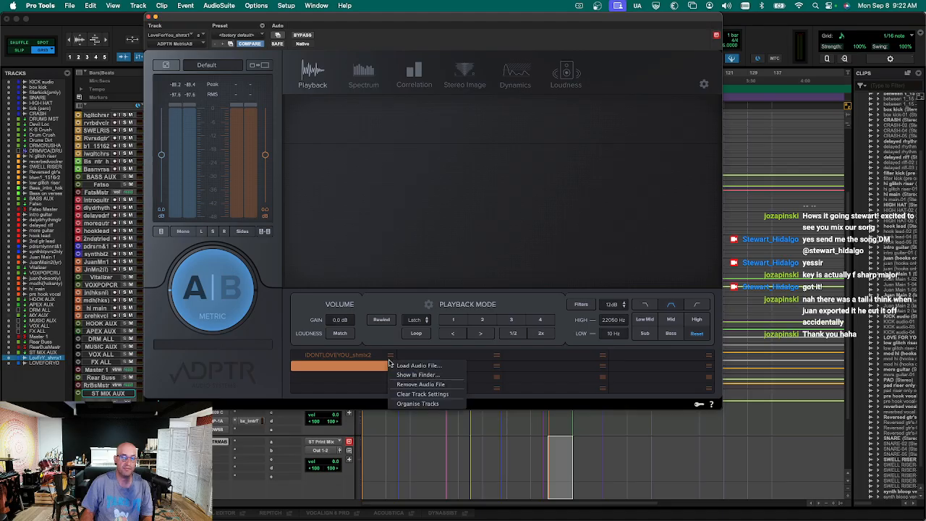
{"action": "left_click", "coordinate": [396, 385]}
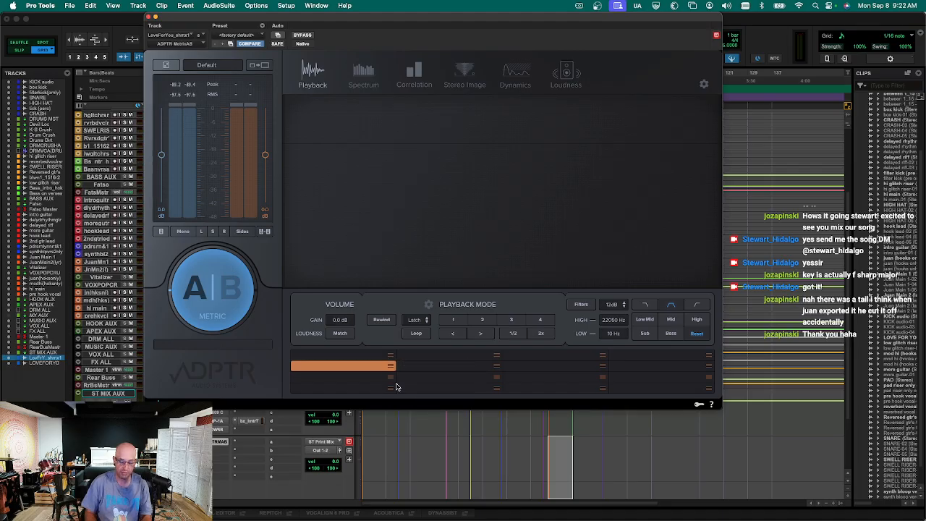
Show the Mix window and reopen MetricAB on the Love For You_shmix1 track while the mix plays.
{"action": "key", "text": "super+equal"}
{"action": "key", "text": "super+w"}
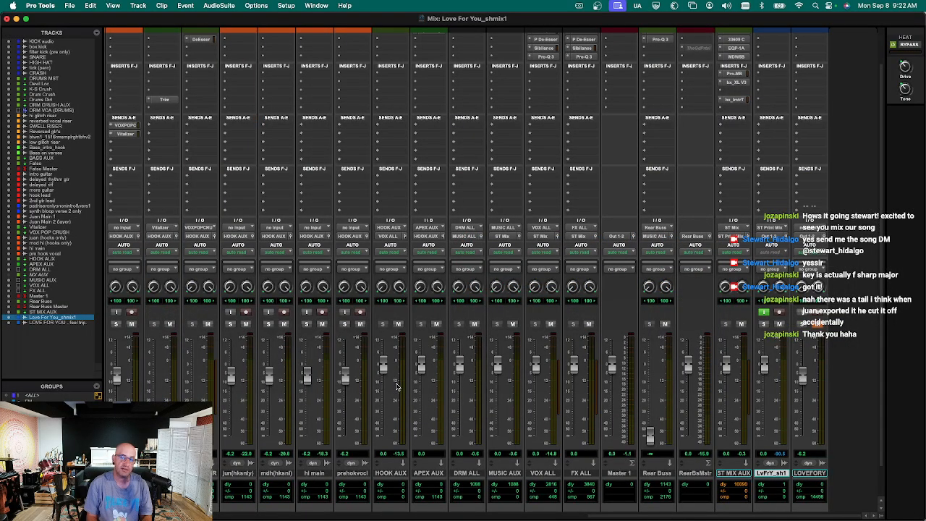
{"action": "key", "text": "super+equal"}
{"action": "key", "text": "super+equal"}
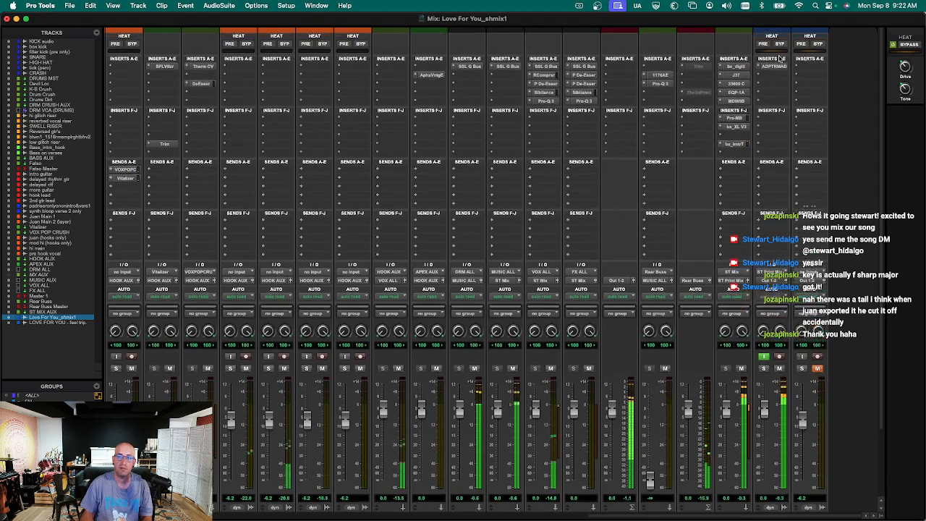
{"action": "left_click", "coordinate": [774, 66]}
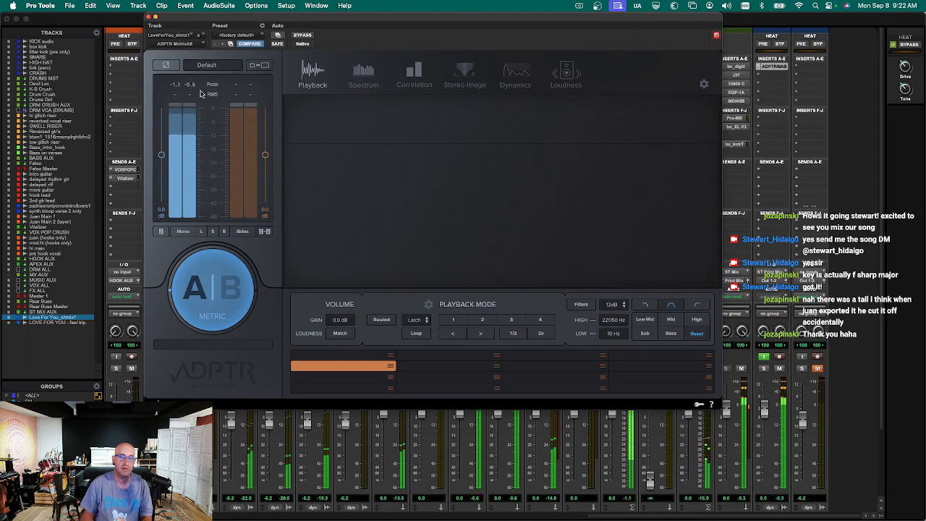
Examine the mix's loudness, dynamics, stereo image, correlation and spectrum in MetricAB, and close the plug-in.
{"action": "left_click", "coordinate": [567, 80]}
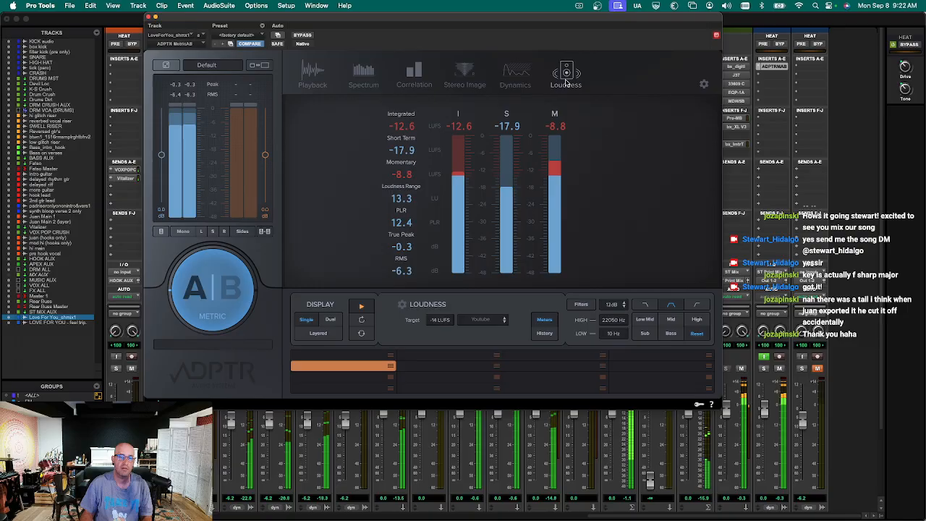
{"action": "left_click", "coordinate": [527, 73]}
{"action": "left_click", "coordinate": [467, 71]}
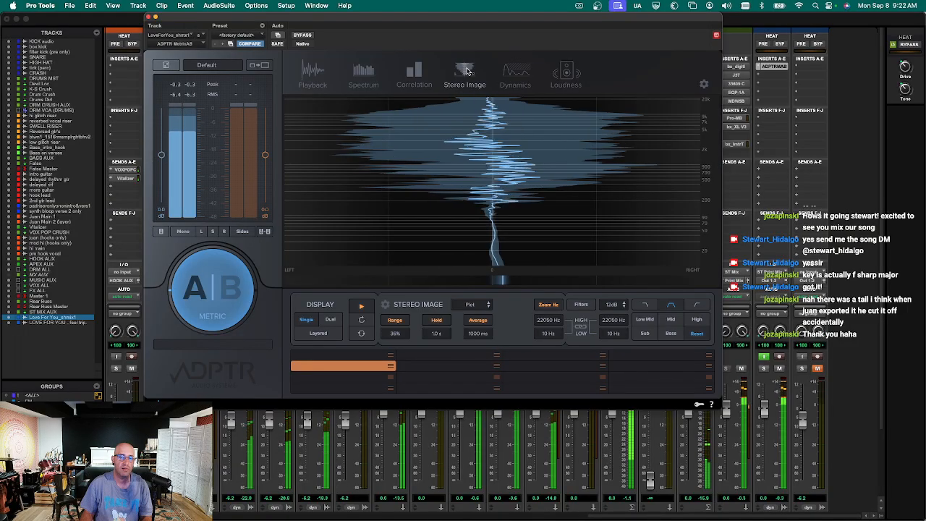
{"action": "left_click", "coordinate": [414, 71]}
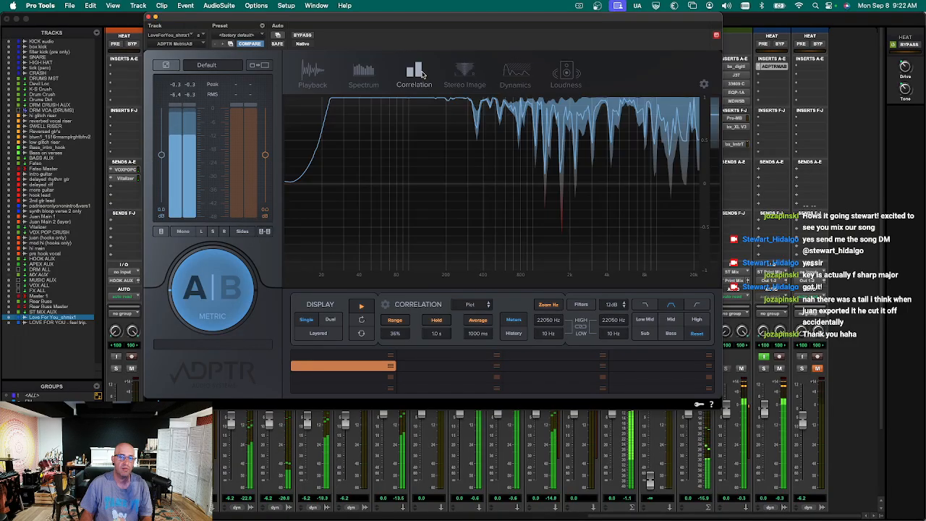
{"action": "left_click", "coordinate": [358, 72]}
{"action": "left_click", "coordinate": [332, 72]}
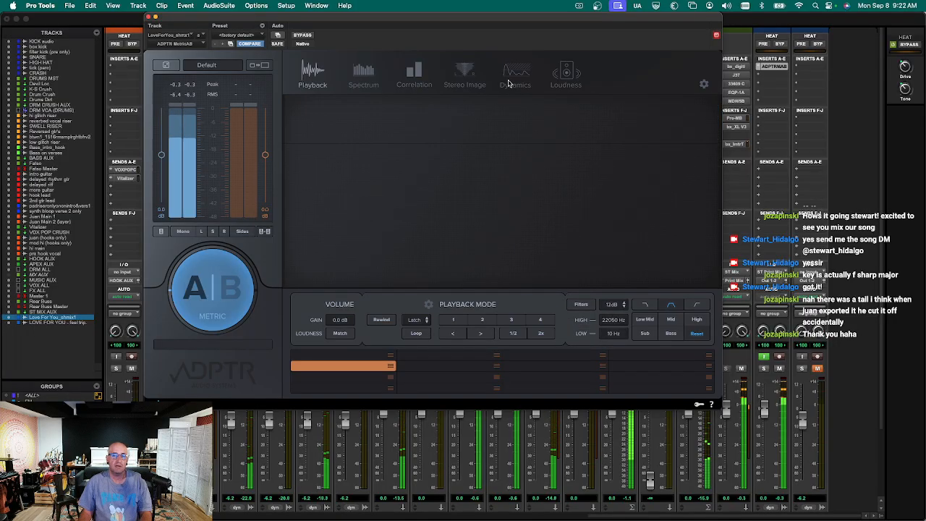
{"action": "left_click", "coordinate": [566, 72]}
{"action": "key", "text": "super+w"}
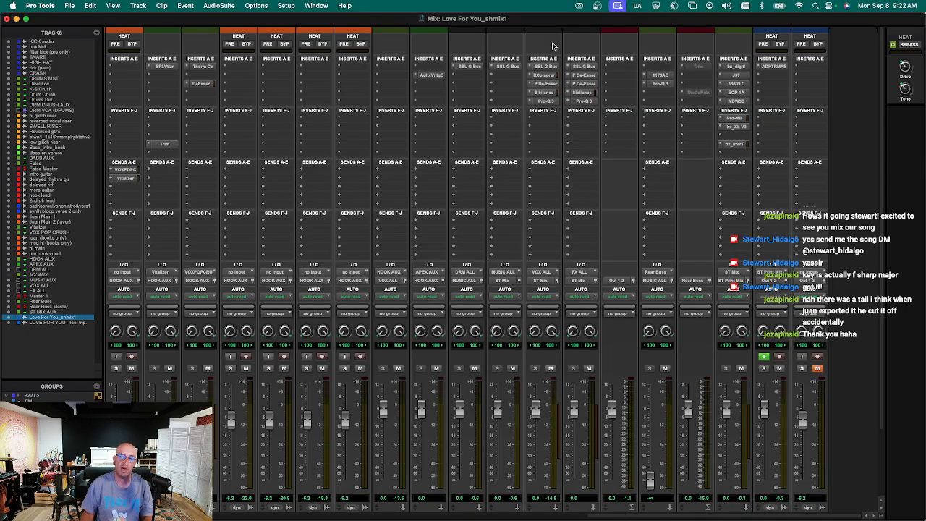
Move the bx_limiter on ST MIX AUX down one insert slot and insert FabFilter Pro-L 2 (stereo) before it.
{"action": "left_click_drag", "start_coordinate": [736, 146], "coordinate": [735, 153]}
{"action": "left_click", "coordinate": [727, 147]}
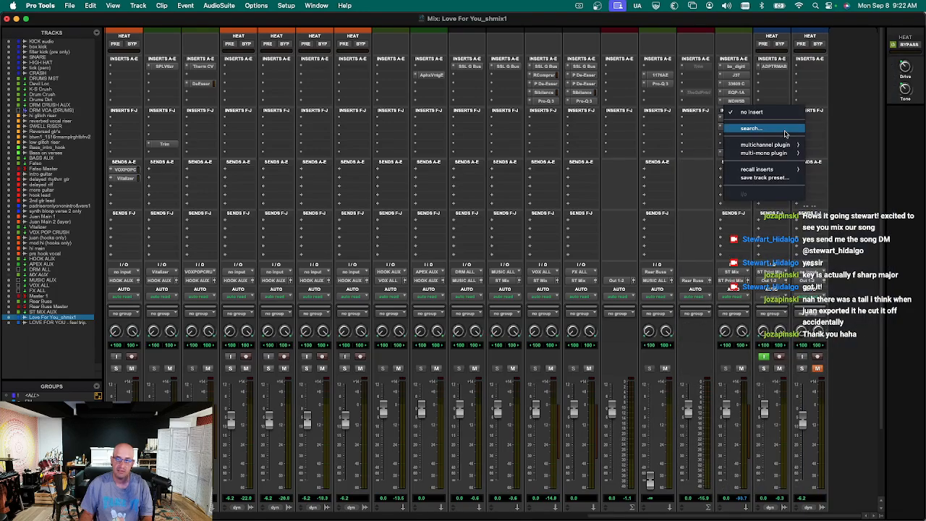
{"action": "left_click", "coordinate": [784, 131]}
{"action": "type", "text": "fab"}
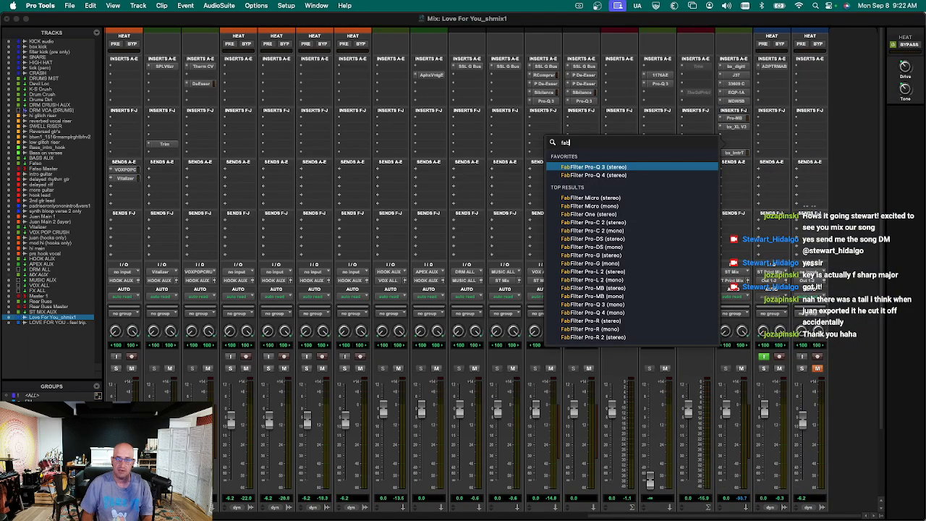
{"action": "left_click", "coordinate": [639, 276]}
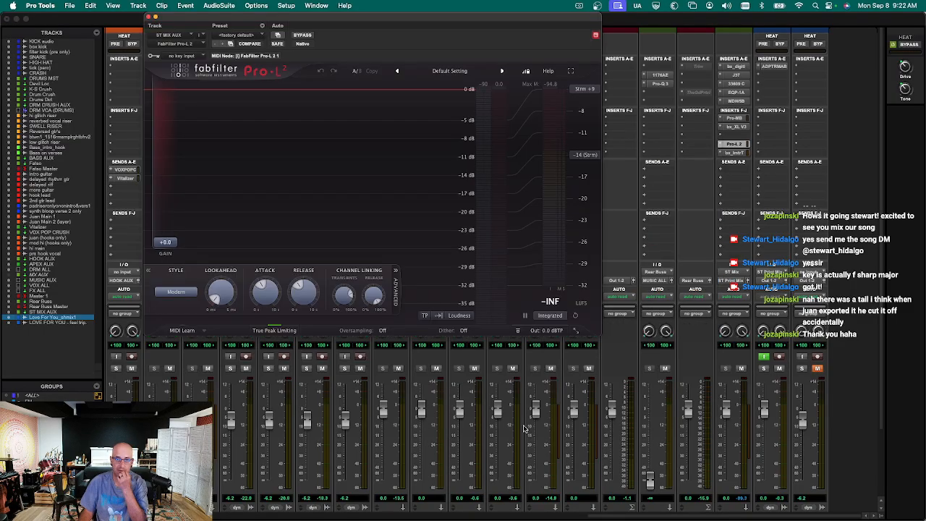
Glance at the delay calculator in Safari, return to Pro Tools, and load Pro-L 2's EDM - Aggressive and Tight preset.
{"action": "key", "text": "super+Tab"}
{"action": "key", "text": "super+Tab"}
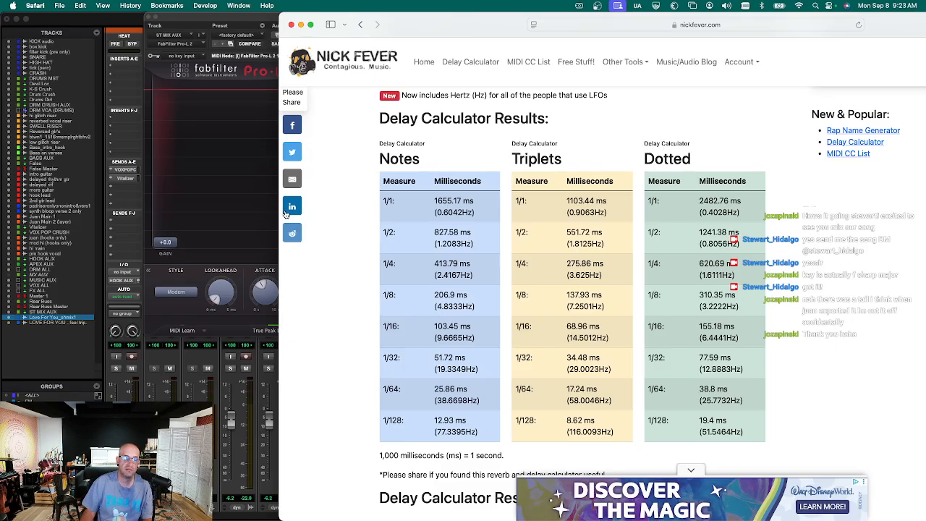
{"action": "left_click", "coordinate": [249, 25]}
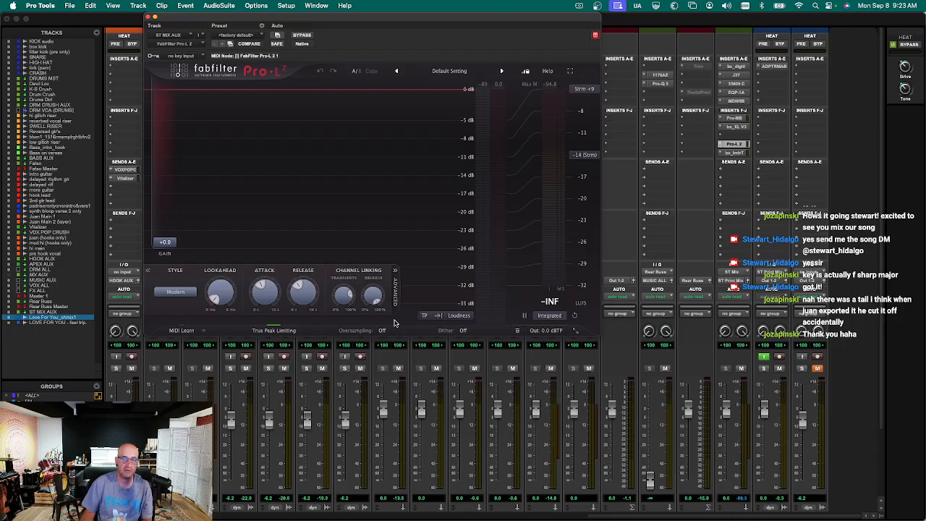
{"action": "left_click", "coordinate": [443, 72]}
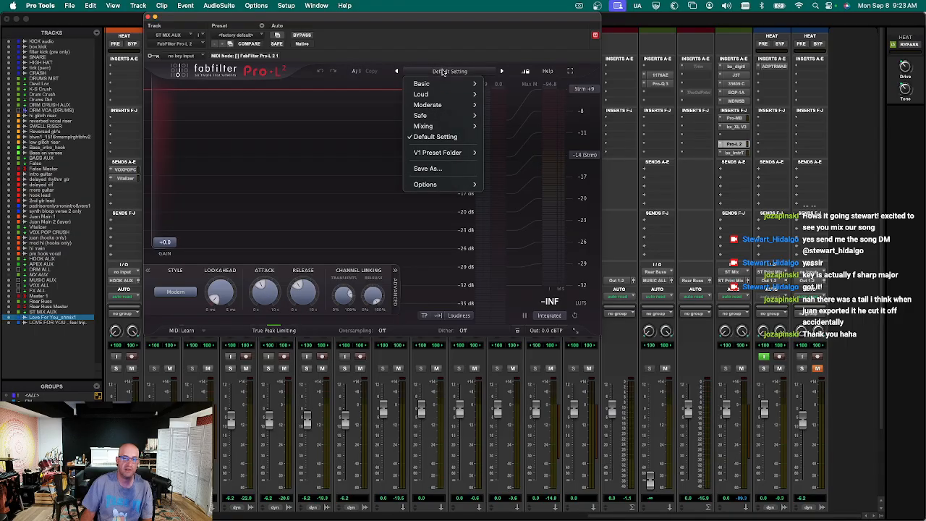
{"action": "mouse_move", "coordinate": [456, 94]}
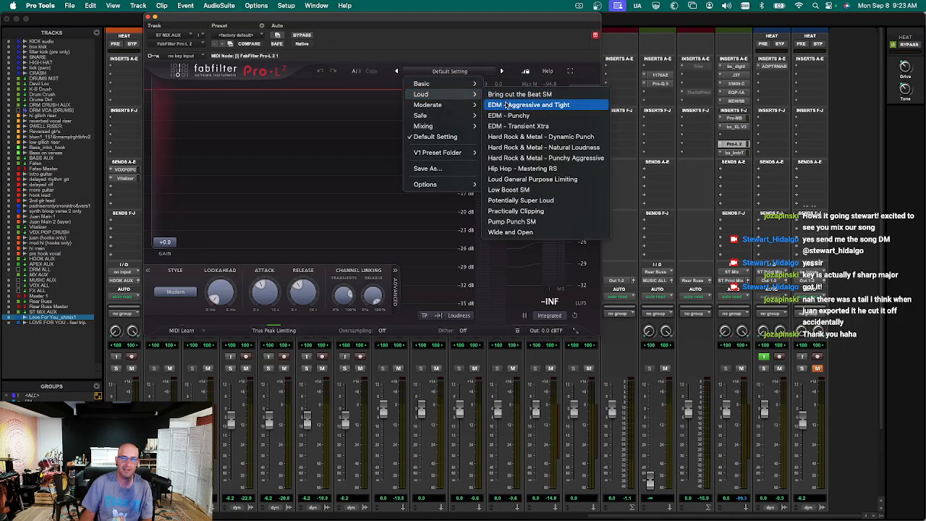
{"action": "left_click", "coordinate": [506, 105]}
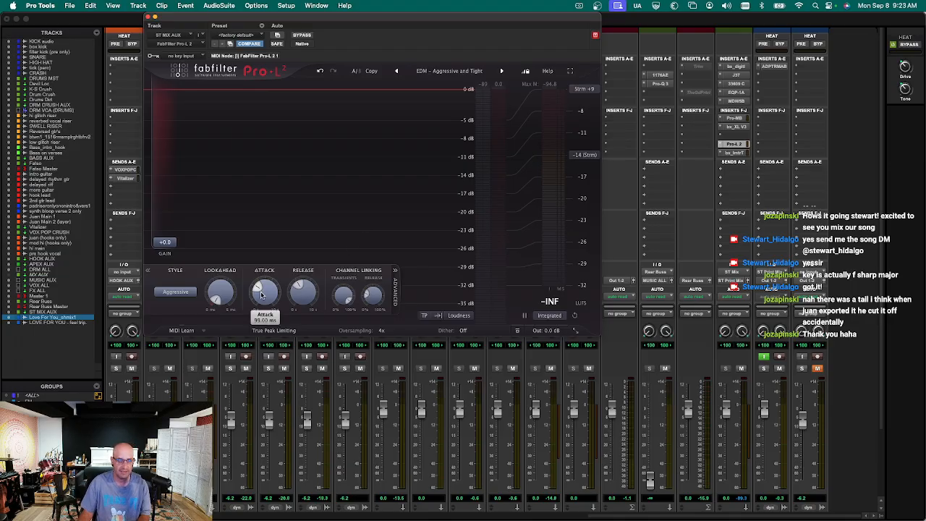
Set Pro-L 2's attack and release to 103 ms, based on the 1/16 note value in Safari's delay calculator.
{"action": "key", "text": "super+Tab"}
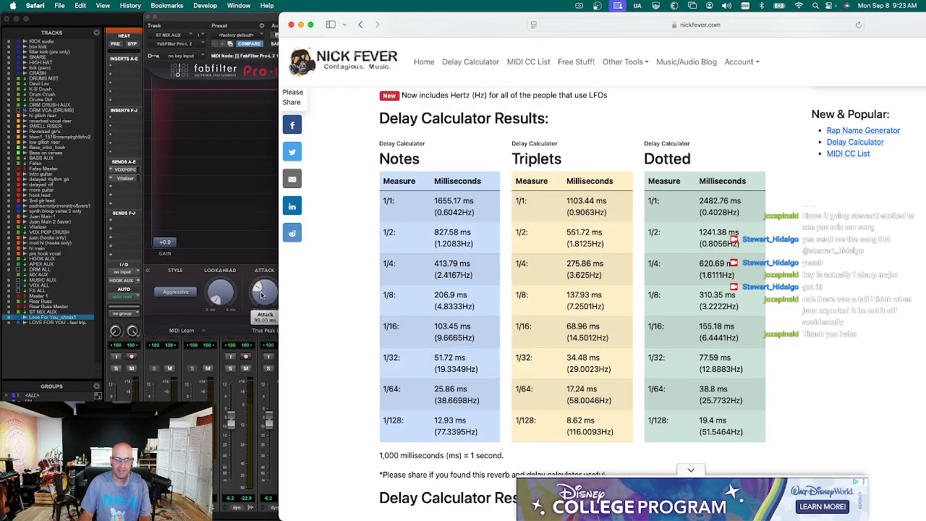
{"action": "key", "text": "super+Tab"}
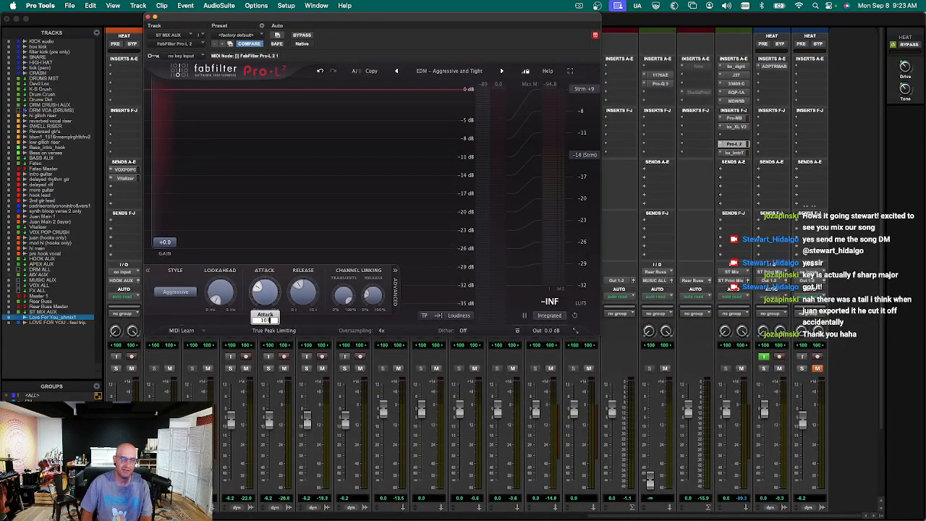
{"action": "key", "text": "super+Tab"}
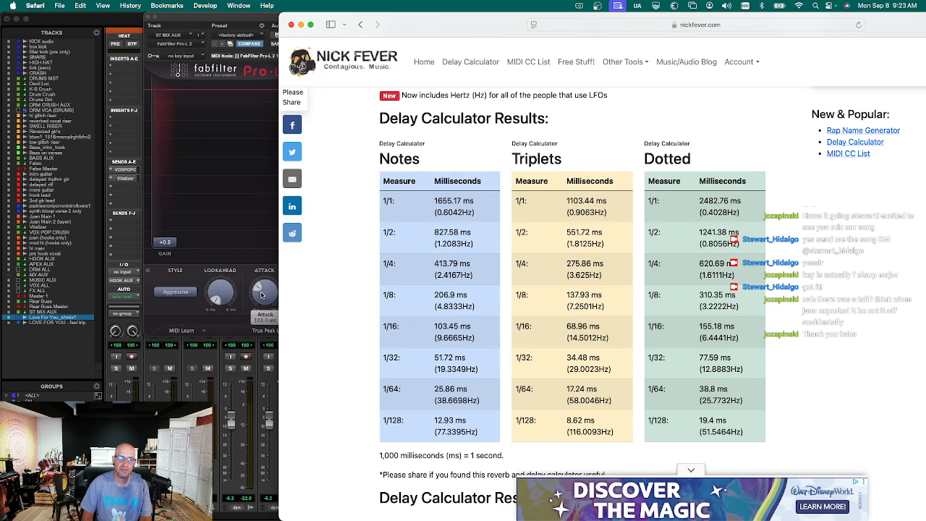
{"action": "key", "text": "super+Tab"}
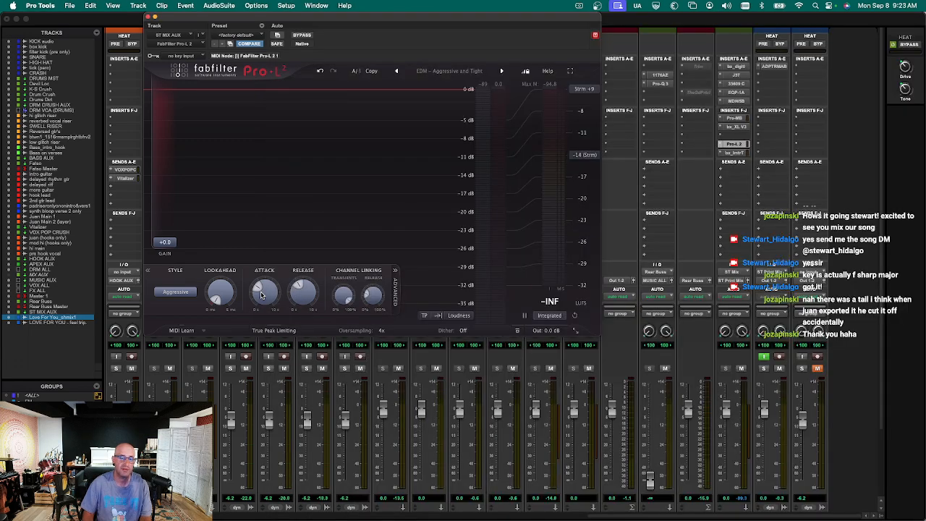
{"action": "double_click", "coordinate": [303, 291]}
{"action": "type", "text": "103"}
{"action": "key", "text": "Return"}
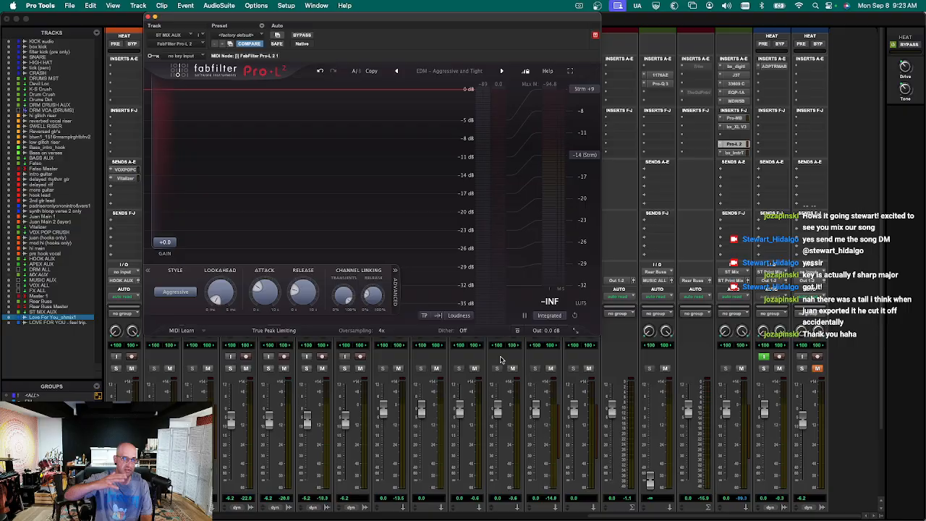
Play the mix and raise the Pro-L 2 gain to +1.0 dB, comparing it with the bypassed signal.
{"action": "key", "text": "space"}
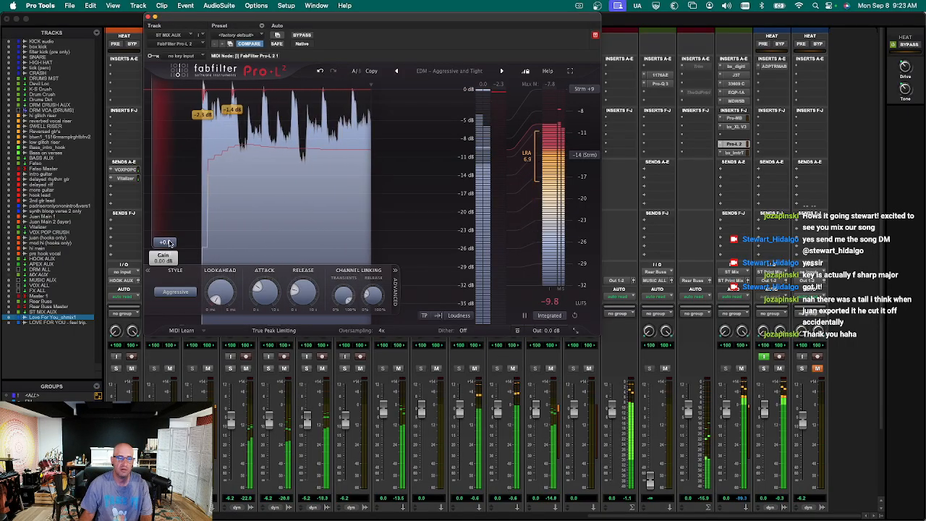
{"action": "left_click", "coordinate": [302, 35]}
{"action": "left_click_drag", "start_coordinate": [171, 243], "coordinate": [171, 237]}
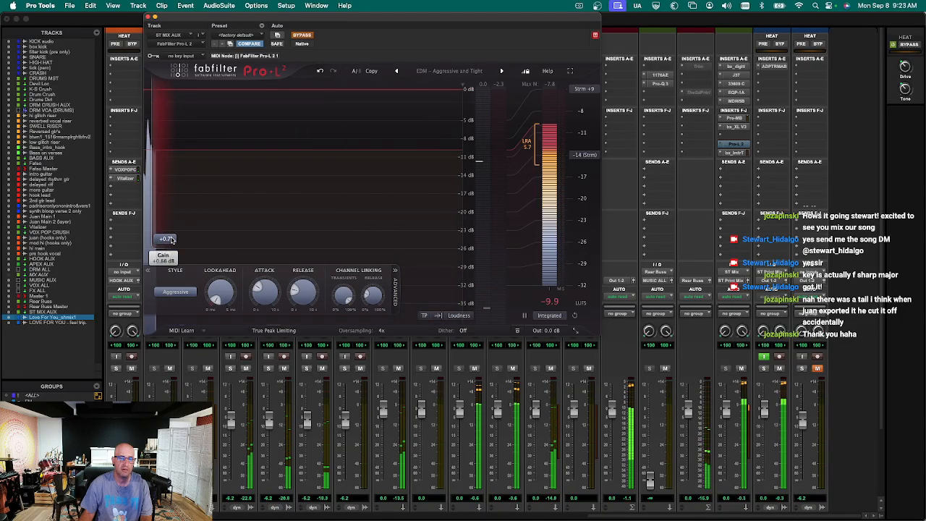
{"action": "left_click", "coordinate": [302, 35]}
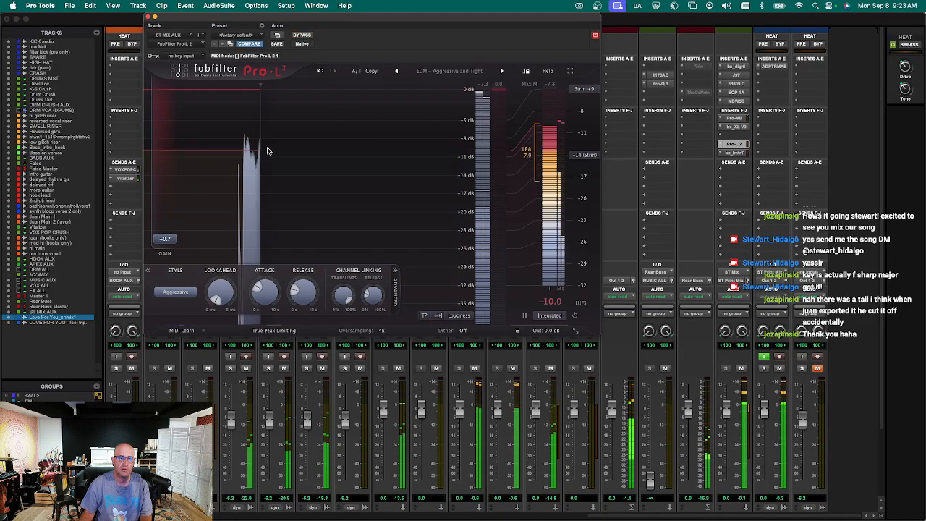
{"action": "left_click_drag", "start_coordinate": [173, 245], "coordinate": [173, 241]}
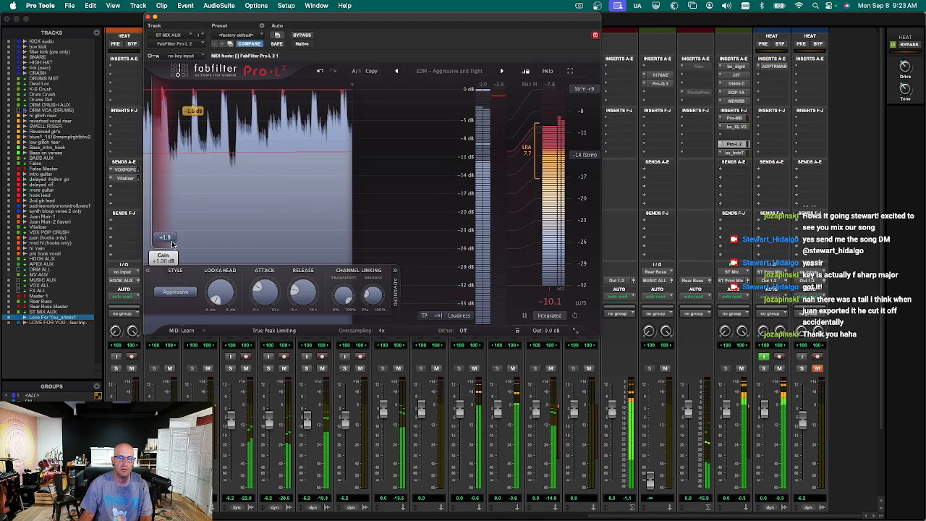
{"action": "left_click_drag", "start_coordinate": [171, 241], "coordinate": [172, 239]}
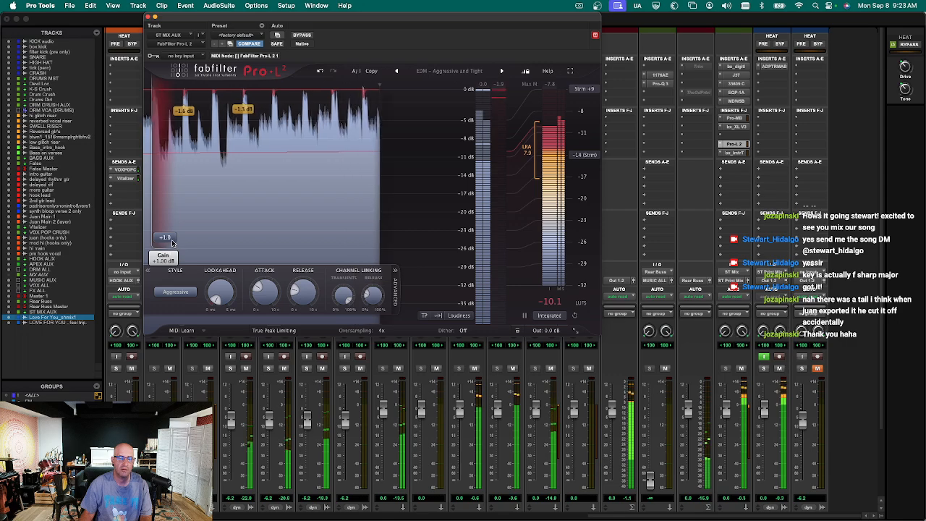
Check the levels in bx_XL V3 on ST MIX AUX, then return to the FabFilter Pro-L 2 window.
{"action": "left_click", "coordinate": [740, 127]}
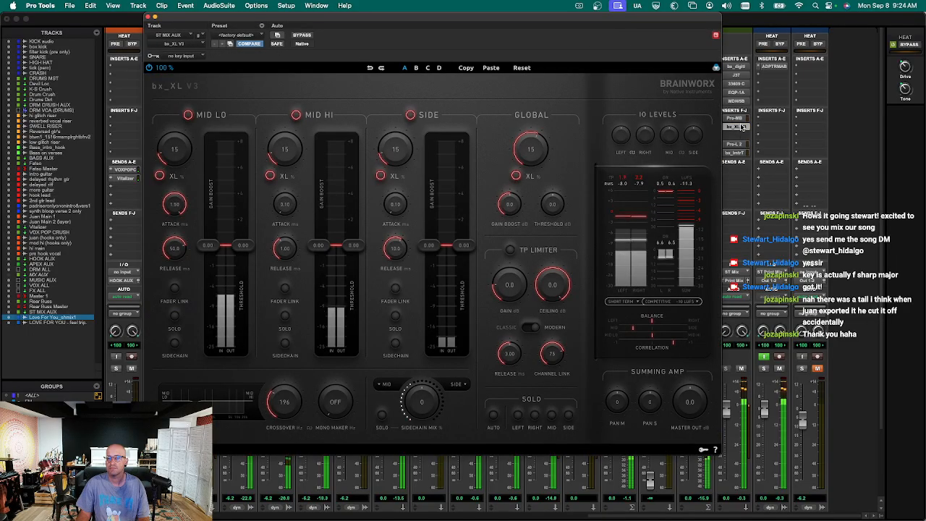
{"action": "left_click", "coordinate": [739, 127]}
{"action": "left_click", "coordinate": [740, 144]}
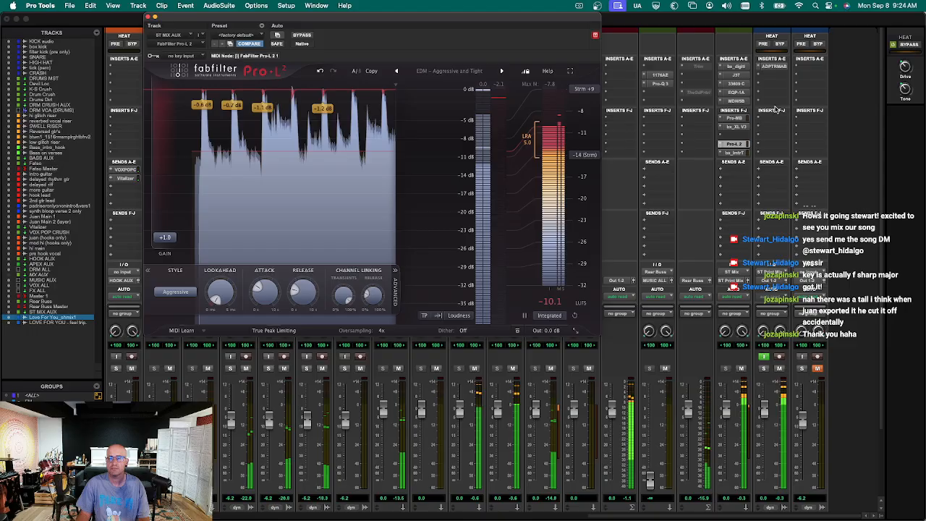
Check the playing mix's integrated, short-term and momentary loudness in ADPTR MetricAB on Love For You_shmix1, closing the plug-in when finished.
{"action": "left_click", "coordinate": [774, 66]}
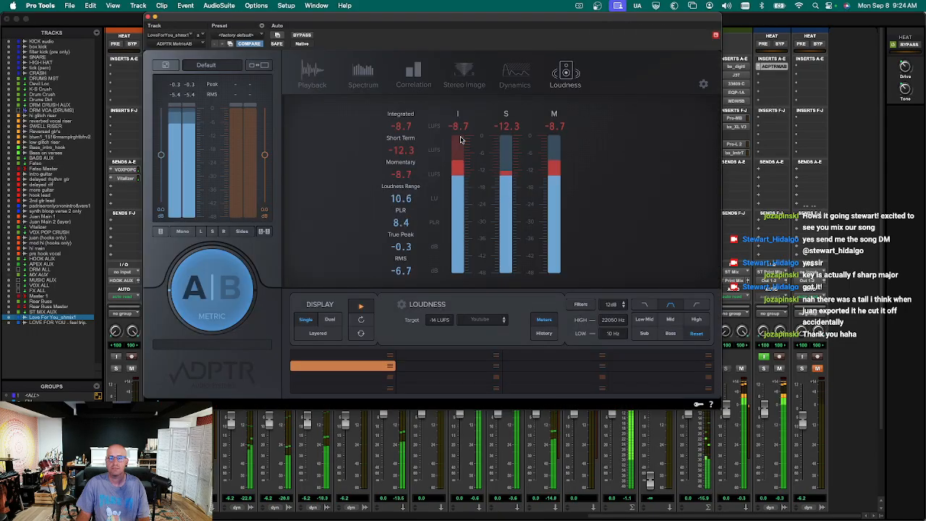
{"action": "key", "text": "super+w"}
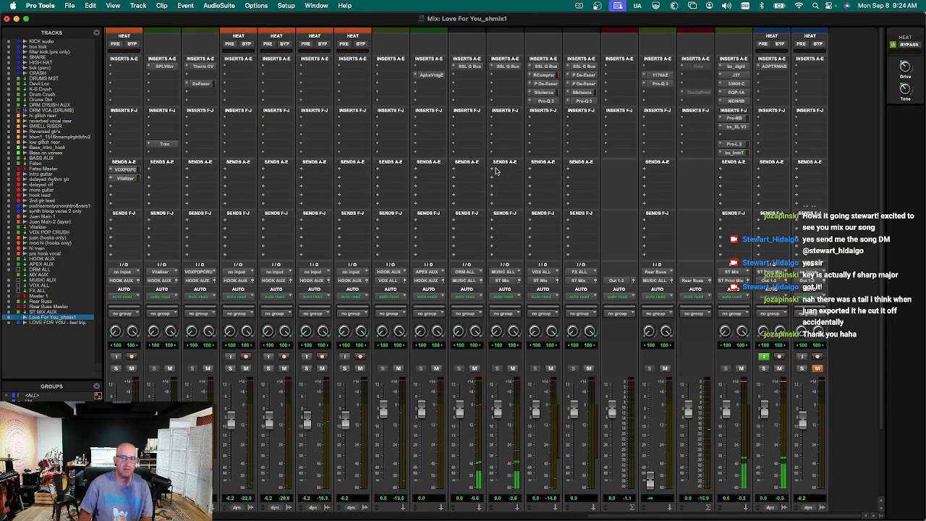
{"action": "left_click", "coordinate": [776, 67]}
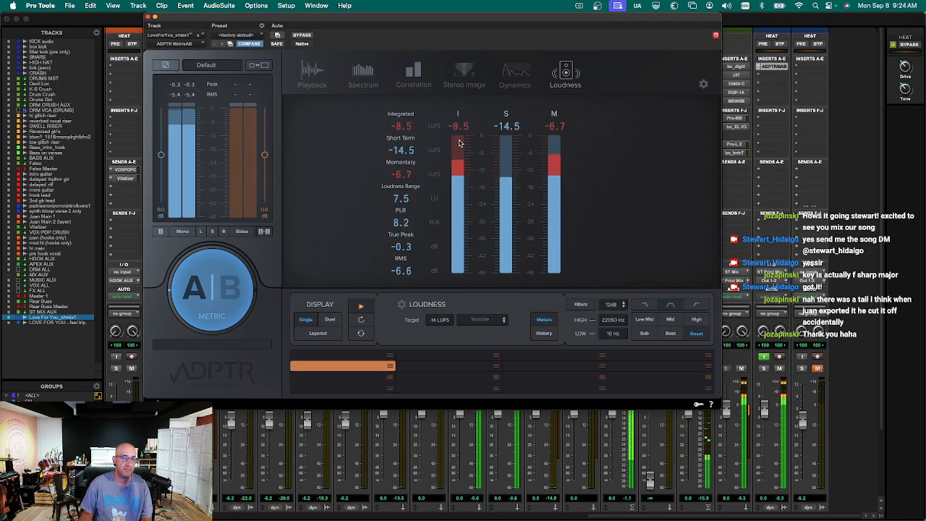
{"action": "key", "text": "super+w"}
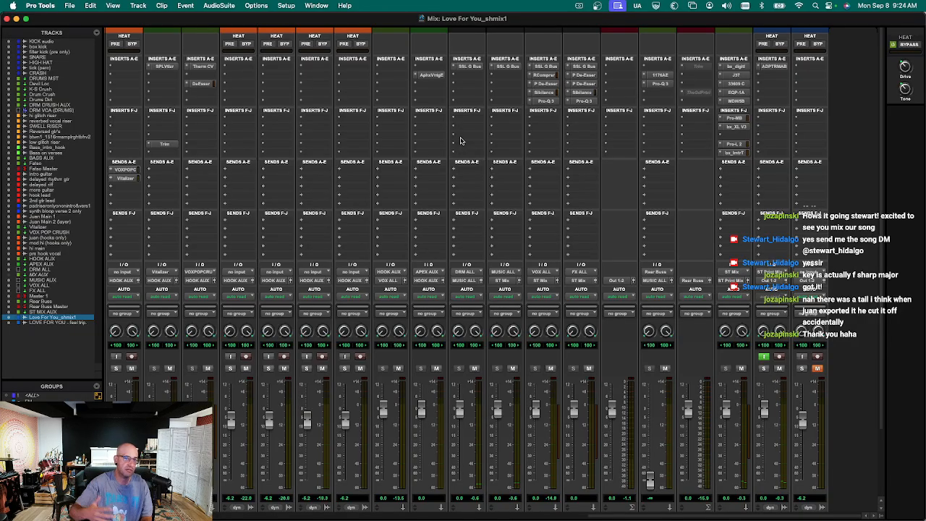
Glance at the Edit window, return to the Mix window, and save the session.
{"action": "key", "text": "super+equal"}
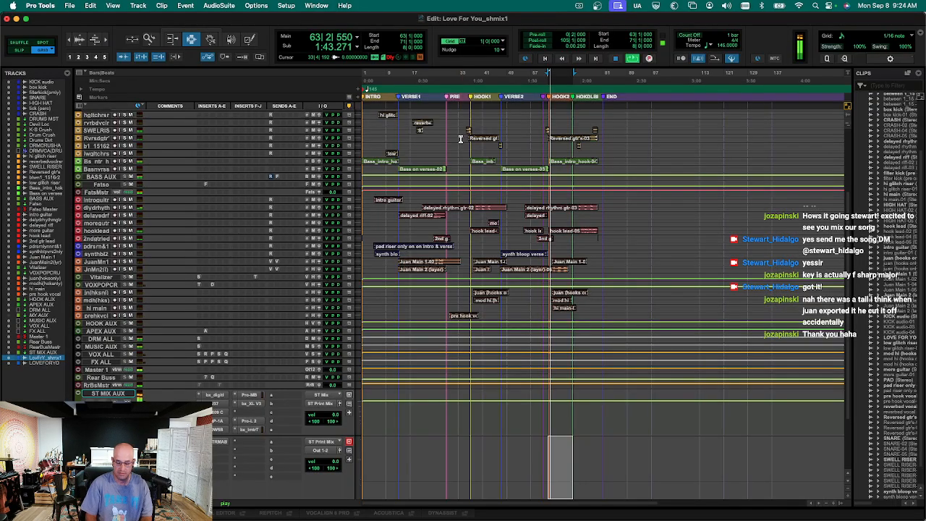
{"action": "key", "text": "super+equal"}
{"action": "key", "text": "super+s"}
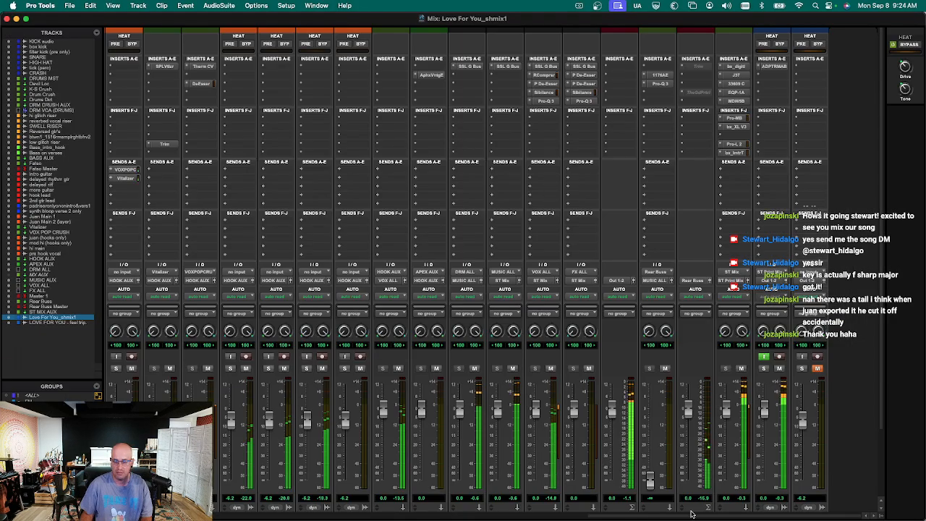
Bring BASS AUX into view in the mixer and lower its fader to -4.4 dB during playback.
{"action": "left_click_drag", "start_coordinate": [692, 515], "coordinate": [254, 515]}
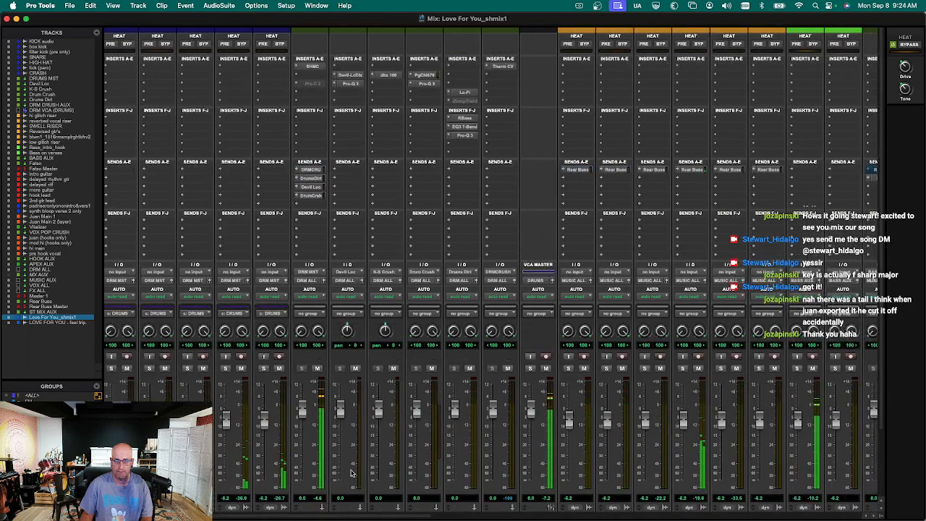
{"action": "scroll", "coordinate": [372, 466], "scroll_direction": "down", "scroll_amount": 3}
{"action": "scroll", "coordinate": [383, 457], "scroll_direction": "right", "scroll_amount": 5}
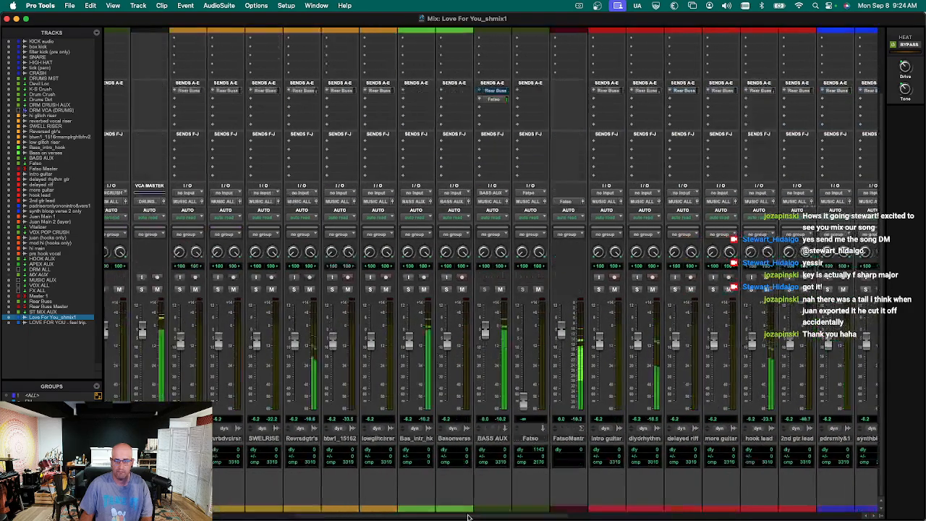
{"action": "left_click", "coordinate": [483, 439]}
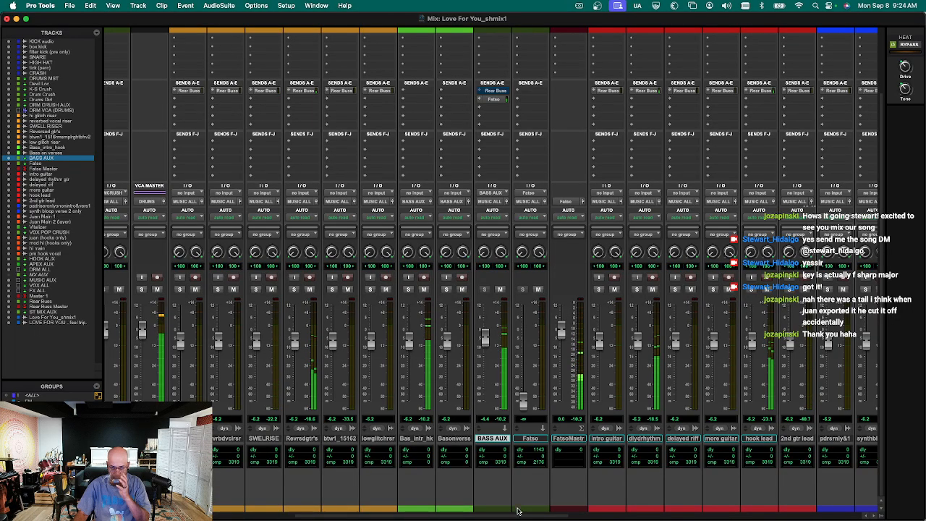
Raise the Rear Buss fader to about -11.9 dB while the mix plays.
{"action": "left_click_drag", "start_coordinate": [519, 516], "coordinate": [854, 497]}
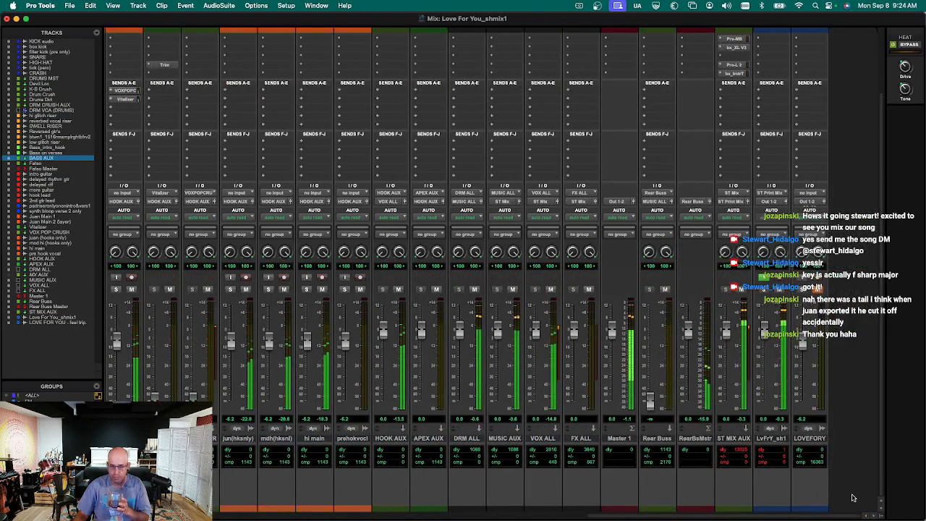
{"action": "left_click", "coordinate": [657, 438]}
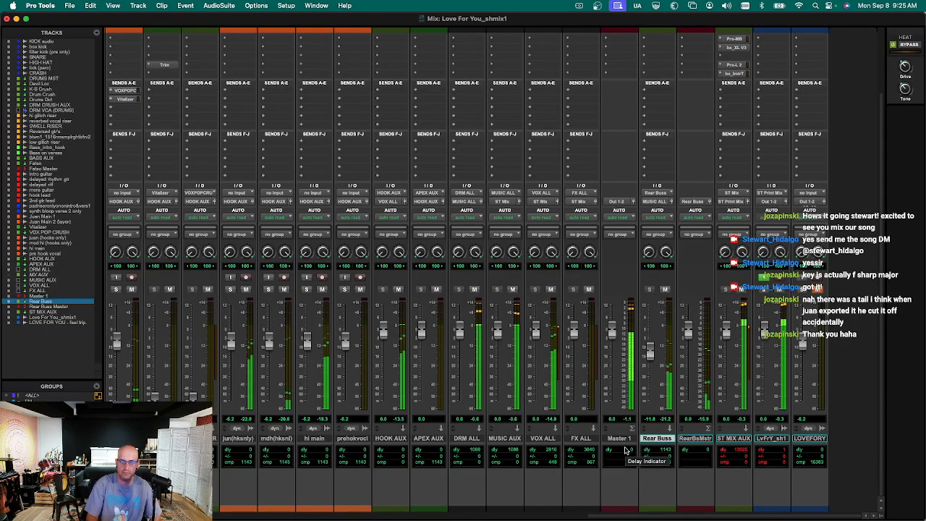
Lower the BASS AUX fader to about -8.2 dB and bring up the Fatso return beneath it.
{"action": "left_click_drag", "start_coordinate": [714, 516], "coordinate": [317, 517]}
{"action": "left_click_drag", "start_coordinate": [412, 517], "coordinate": [528, 517]}
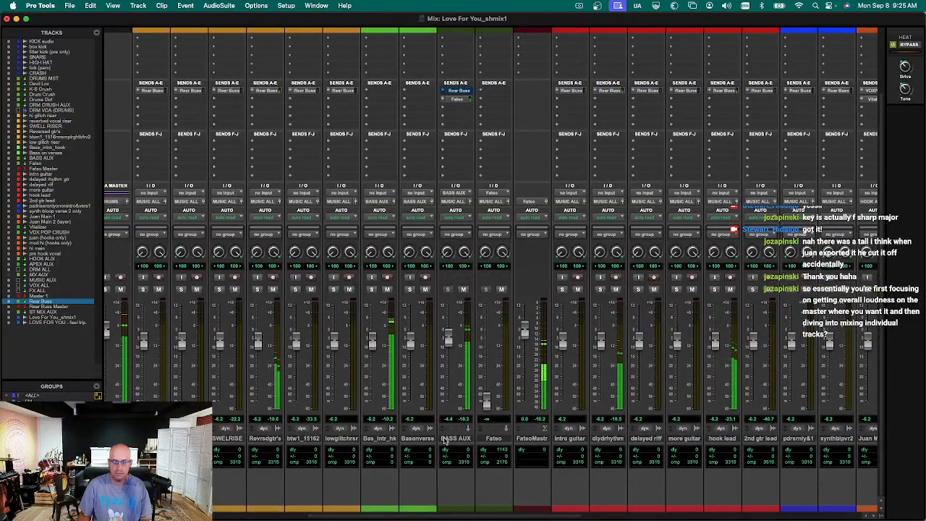
{"action": "left_click", "coordinate": [445, 438]}
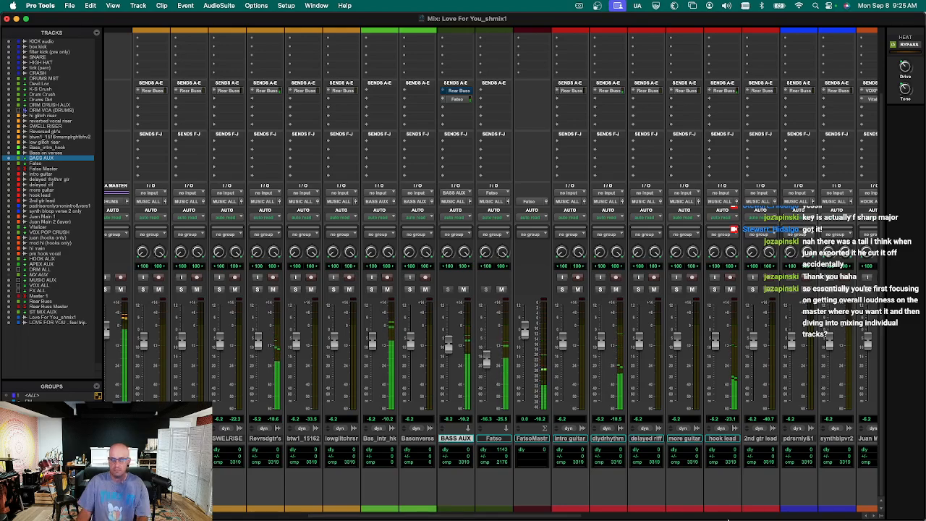
Solo the delayed rhythm guitar track and examine its signal through Rear Buss and the mix busses.
{"action": "left_click", "coordinate": [602, 290]}
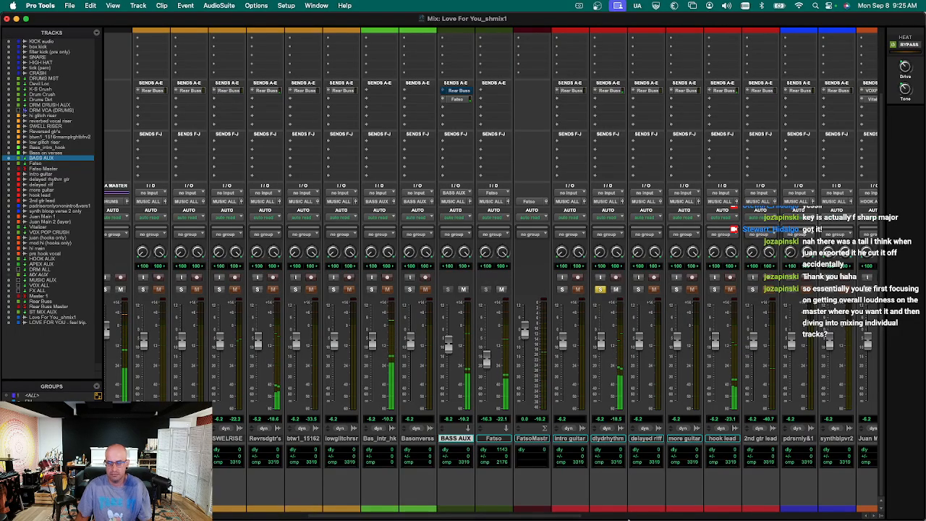
{"action": "left_click", "coordinate": [616, 514]}
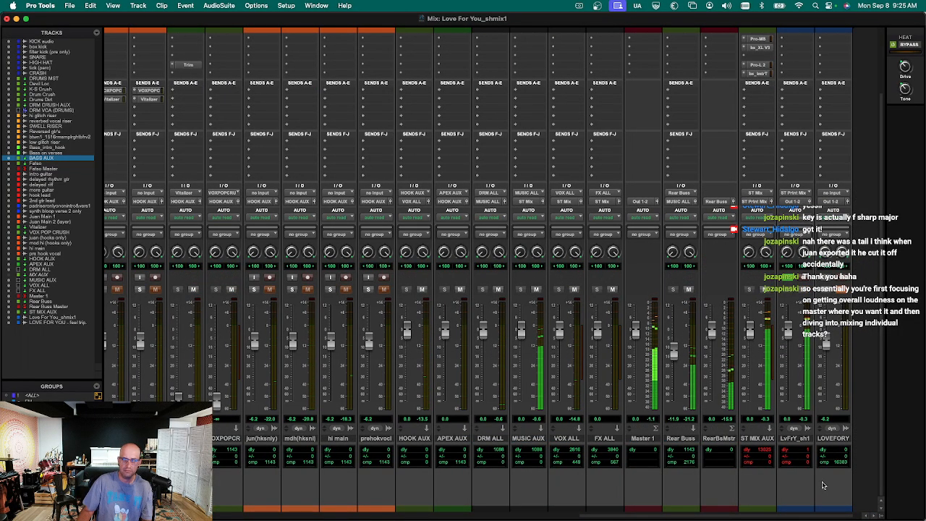
{"action": "left_click_drag", "start_coordinate": [835, 515], "coordinate": [613, 514]}
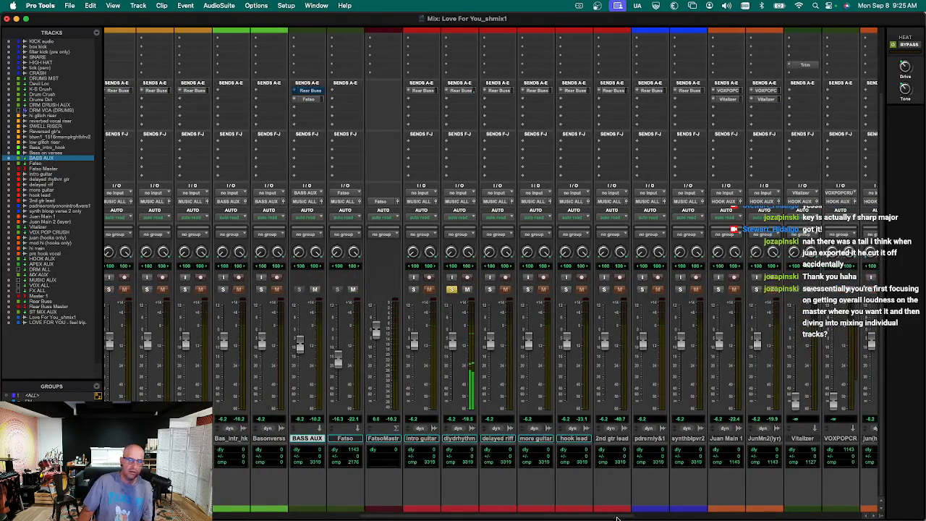
{"action": "left_click", "coordinate": [615, 517]}
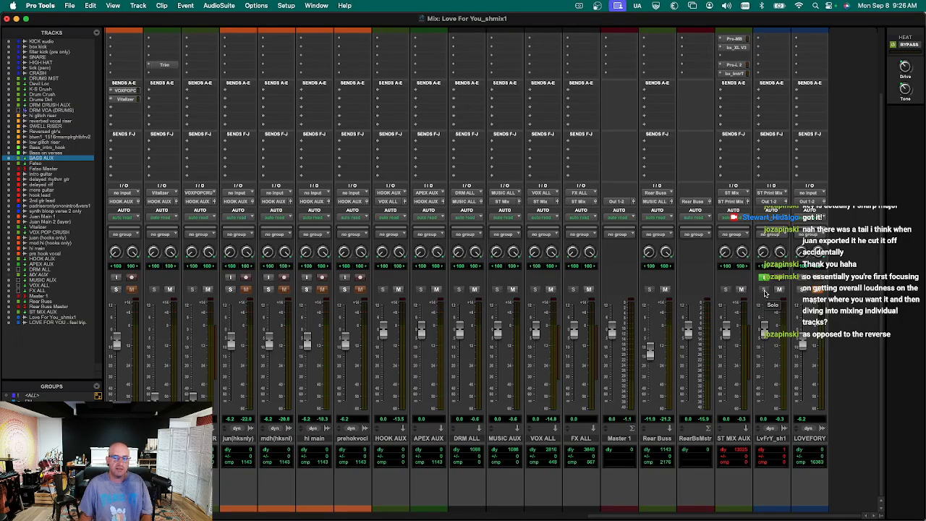
{"action": "key", "text": "super+equal"}
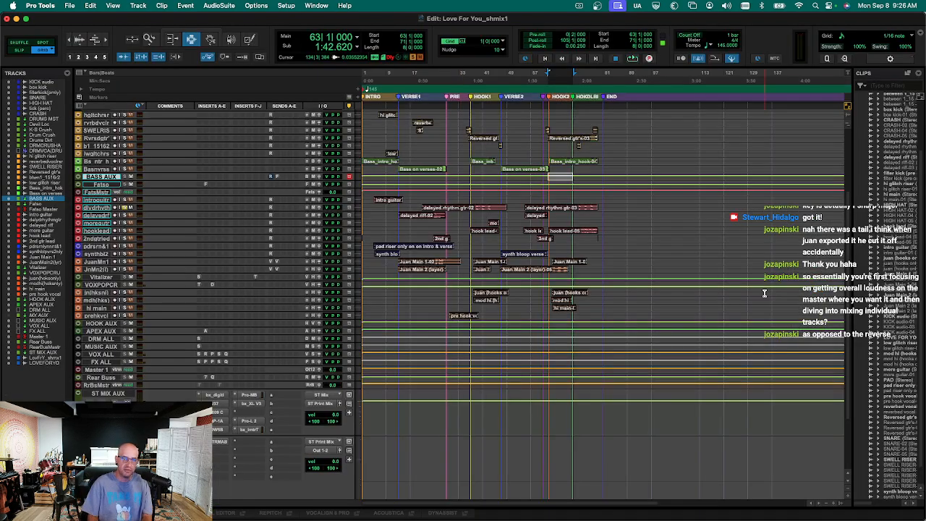
{"action": "key", "text": "super+equal"}
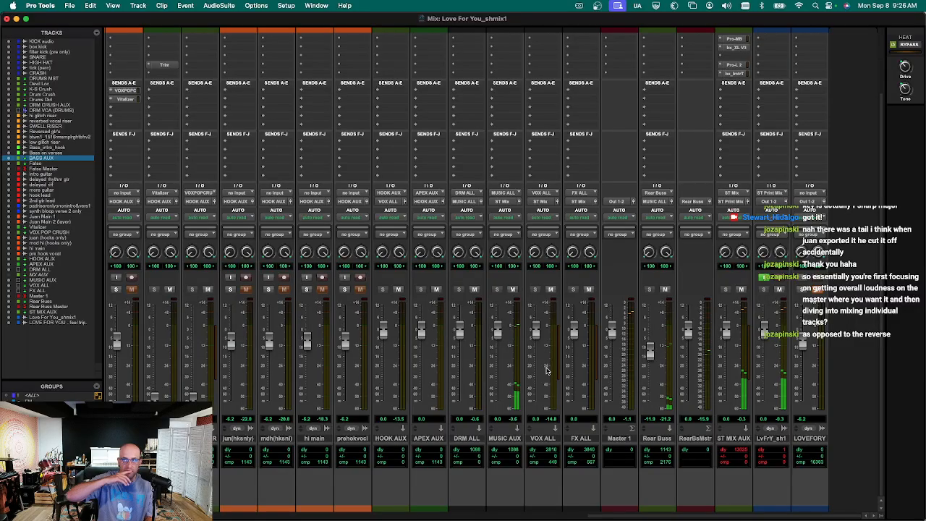
{"action": "left_click", "coordinate": [653, 355]}
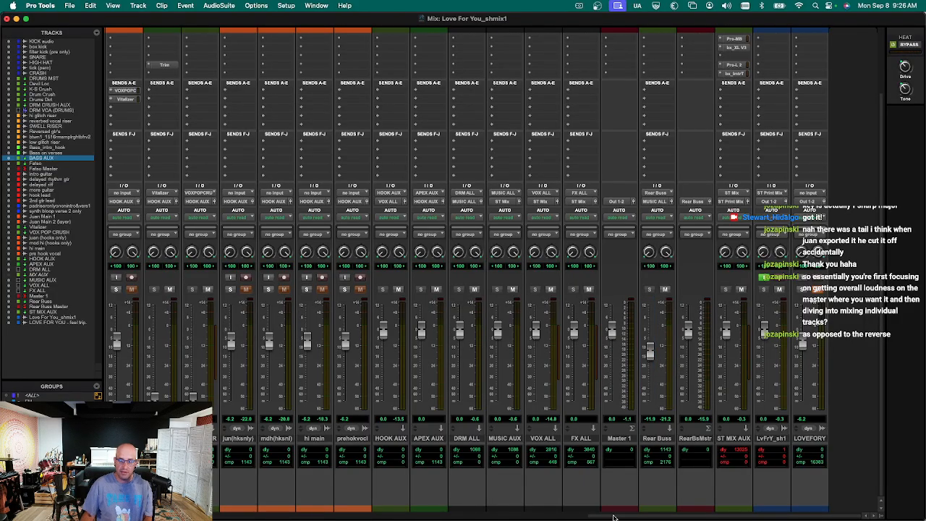
Clear the track solos and play the full mix while watching the mix bus meters.
{"action": "left_click_drag", "start_coordinate": [655, 518], "coordinate": [402, 518]}
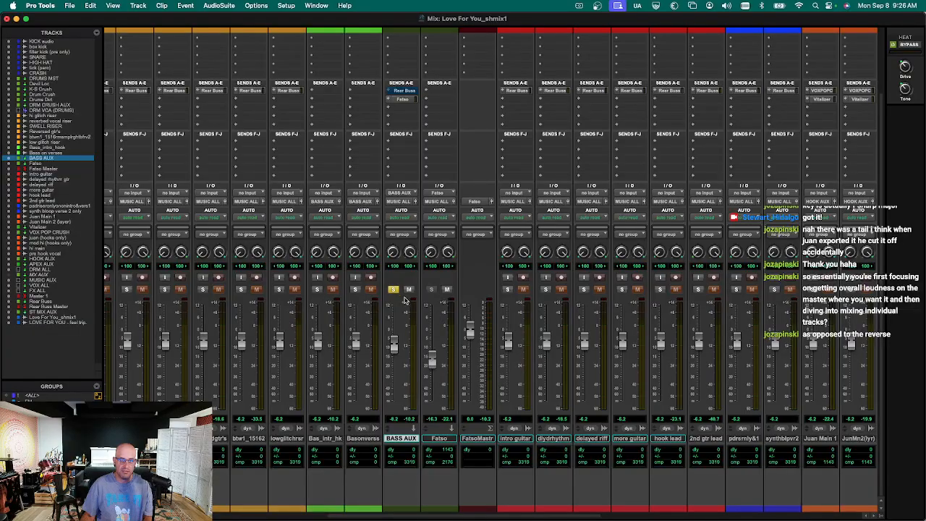
{"action": "key", "text": "space"}
{"action": "left_click_drag", "start_coordinate": [501, 516], "coordinate": [767, 515]}
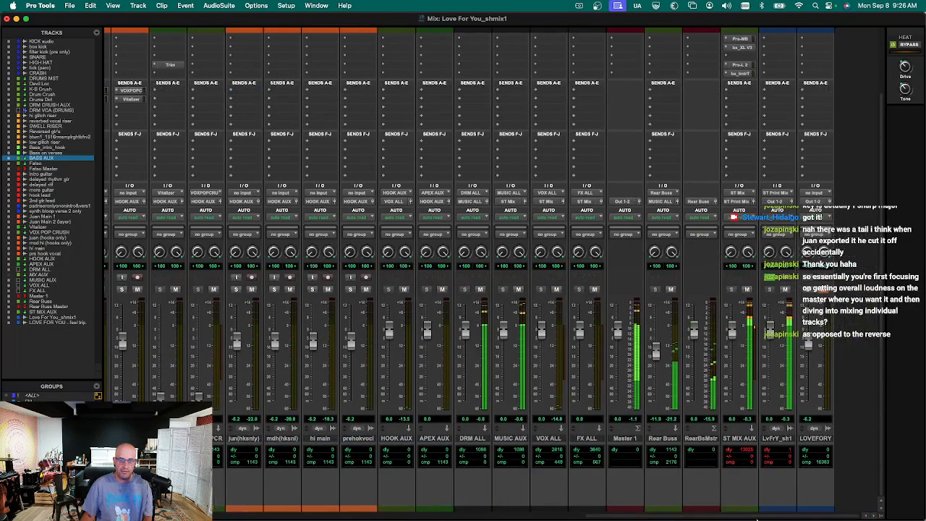
Raise the threshold of the SSL G bus compressor on DRM ALL and move its window out of the way.
{"action": "scroll", "coordinate": [775, 393], "scroll_direction": "up", "scroll_amount": 5}
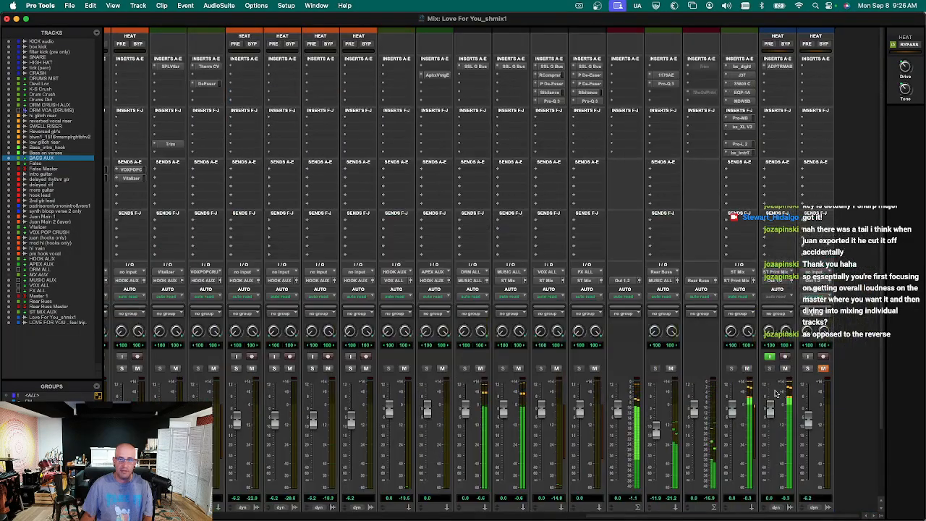
{"action": "left_click", "coordinate": [471, 67]}
{"action": "left_click_drag", "start_coordinate": [223, 166], "coordinate": [231, 145]}
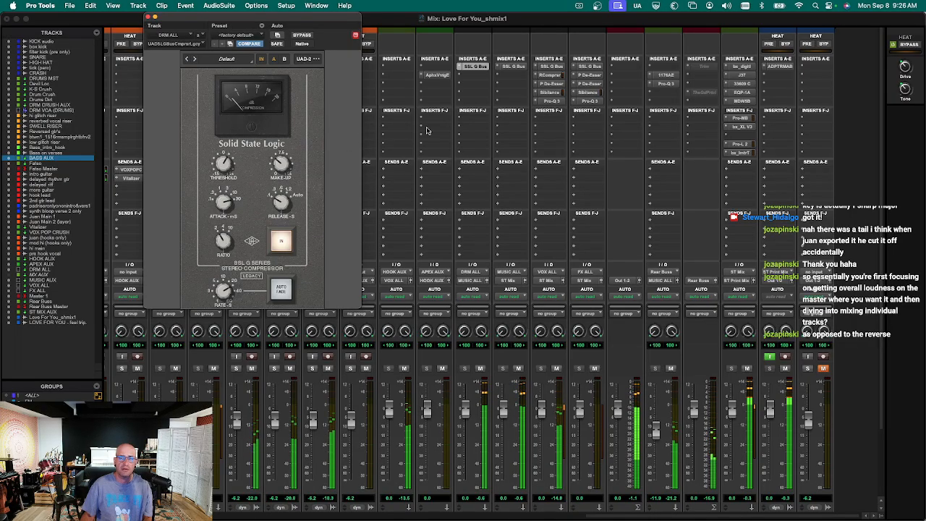
{"action": "scroll", "coordinate": [443, 222], "scroll_direction": "down", "scroll_amount": 2}
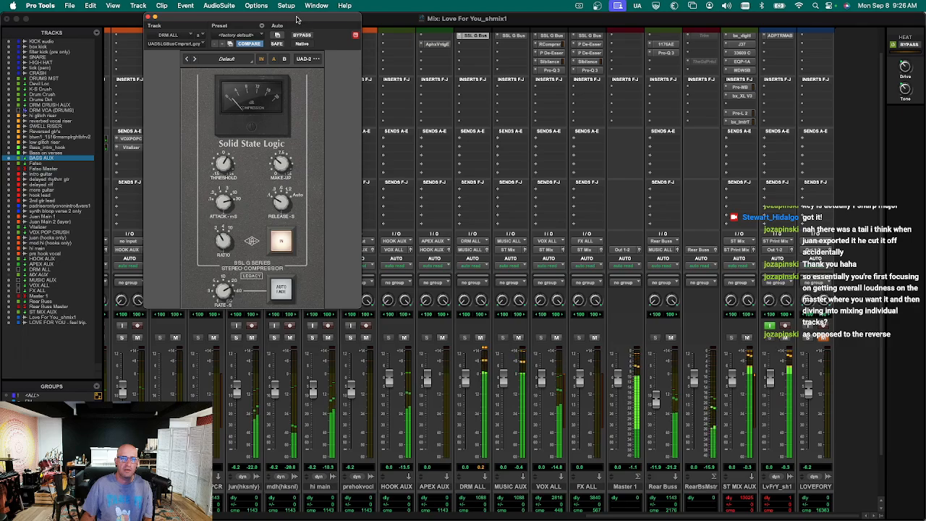
{"action": "left_click_drag", "start_coordinate": [300, 20], "coordinate": [167, 5]}
Open the SSL G bus compressor on MUSIC AUX beside the drum compressor and raise its threshold.
{"action": "scroll", "coordinate": [500, 94], "scroll_direction": "up", "scroll_amount": 2}
{"action": "left_click", "coordinate": [510, 66]}
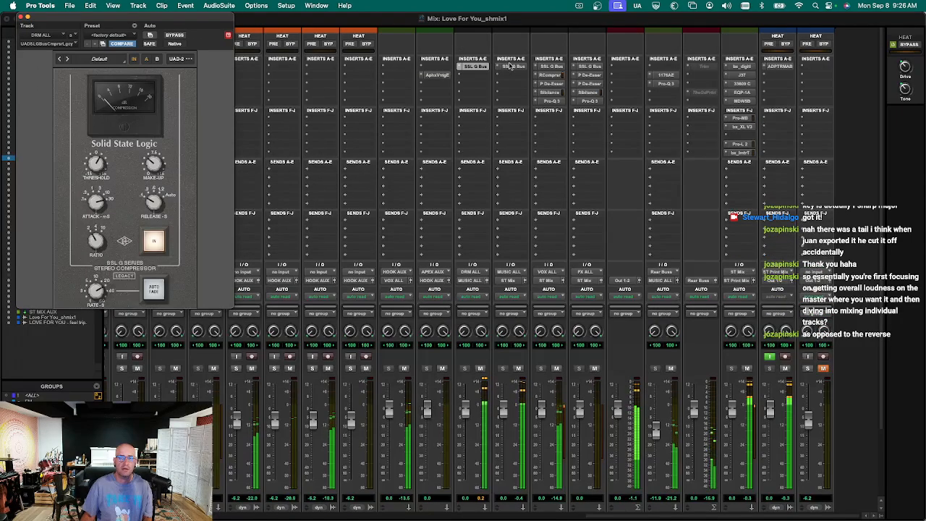
{"action": "left_click_drag", "start_coordinate": [170, 18], "coordinate": [401, 25]}
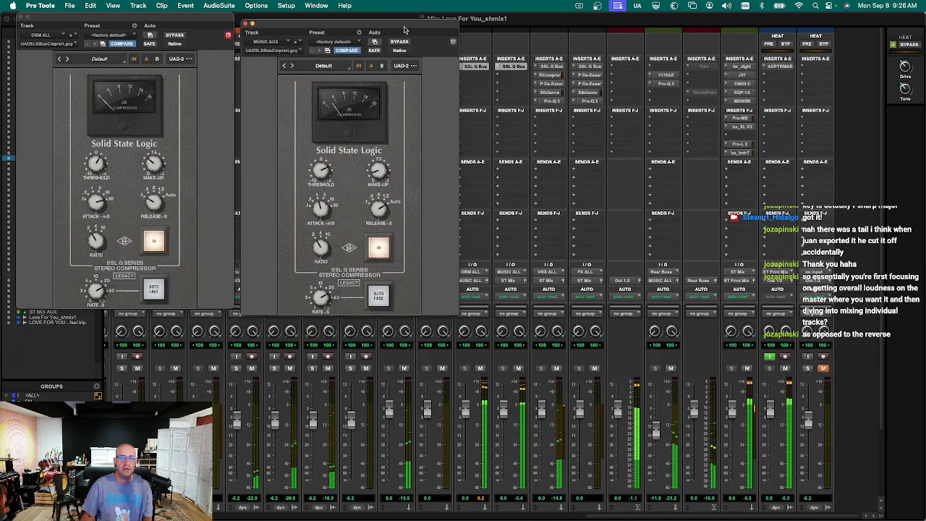
{"action": "left_click_drag", "start_coordinate": [321, 172], "coordinate": [322, 157]}
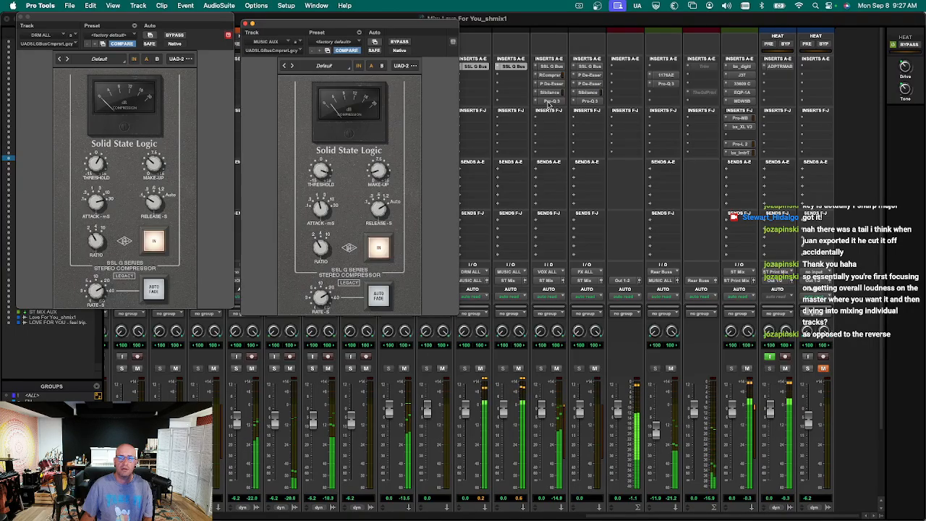
Open the SSL G bus compressor on VOX ALL, place it beside the other two, and adjust its threshold.
{"action": "left_click", "coordinate": [551, 68]}
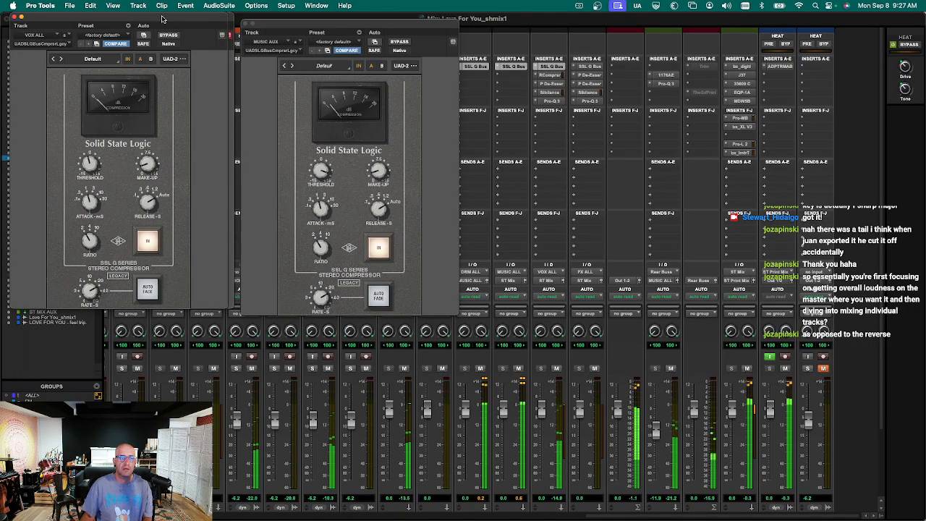
{"action": "left_click_drag", "start_coordinate": [162, 16], "coordinate": [619, 32]}
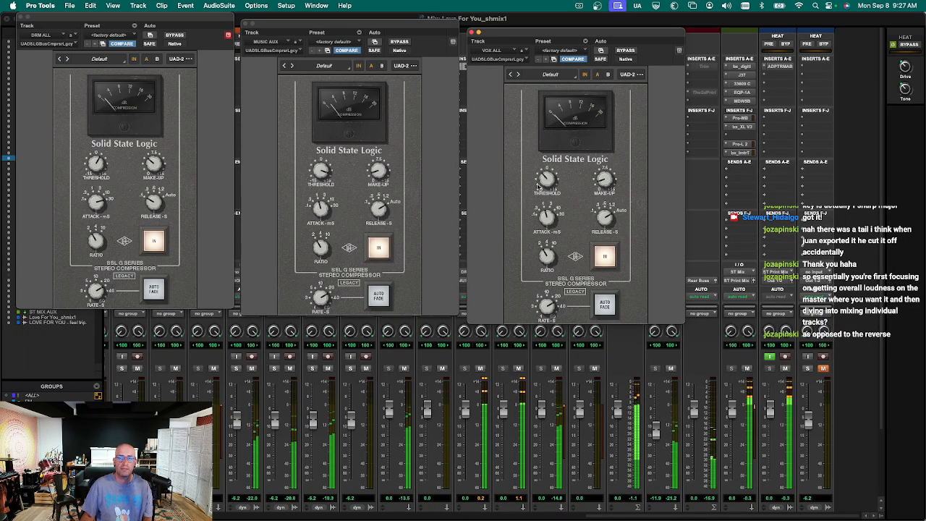
{"action": "left_click_drag", "start_coordinate": [546, 30], "coordinate": [643, 21]}
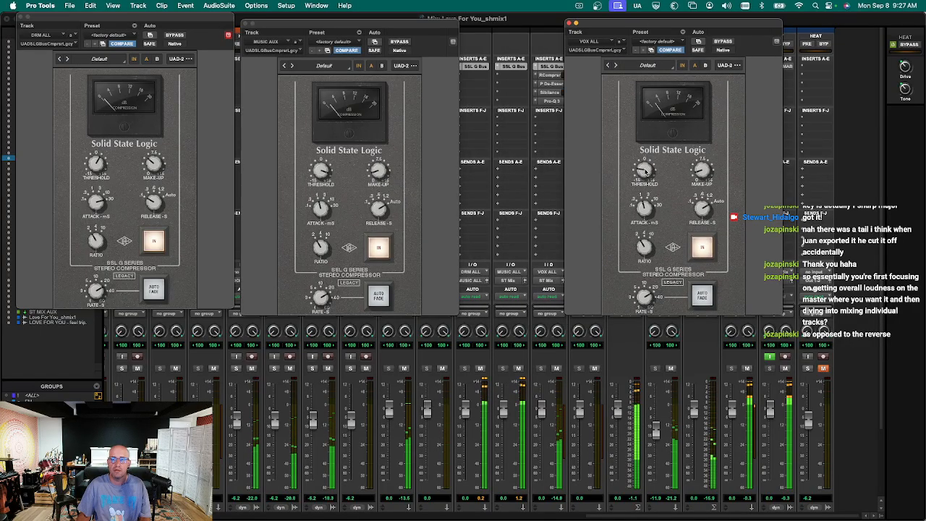
Open the Renaissance Compressor on VOX ALL and bypass it.
{"action": "left_click", "coordinate": [550, 75]}
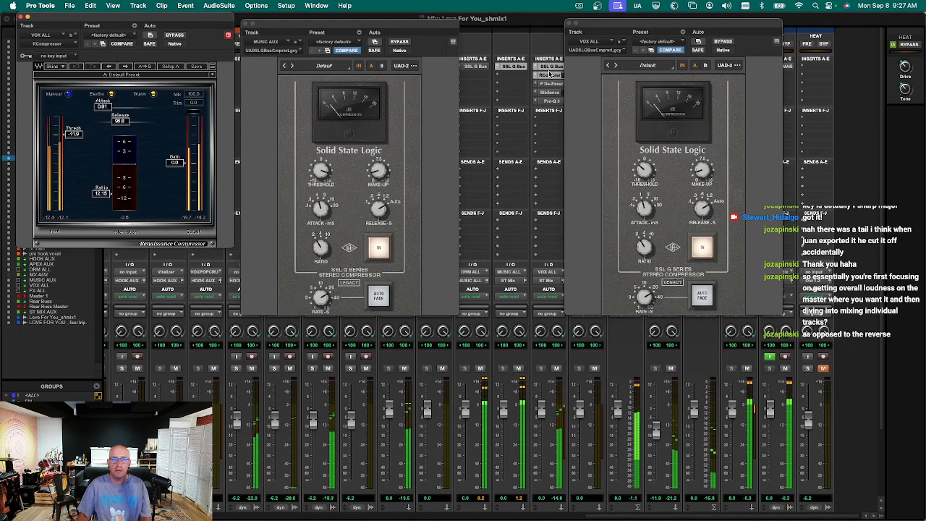
{"action": "left_click", "coordinate": [175, 34]}
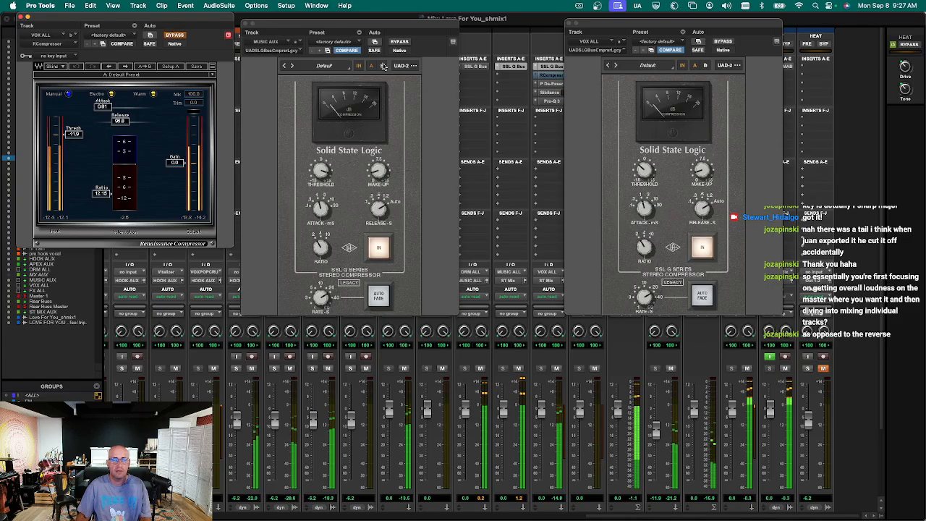
Bypass the Precision De-Esser and Sibilance on VOX ALL, and delete the 12818 Hz cut from its Pro-Q 3.
{"action": "left_click", "coordinate": [551, 84]}
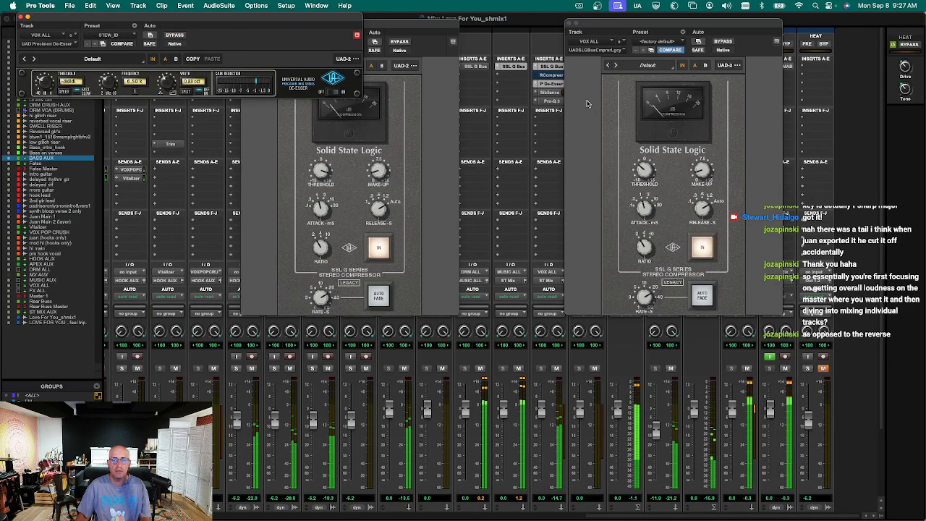
{"action": "left_click", "coordinate": [553, 92]}
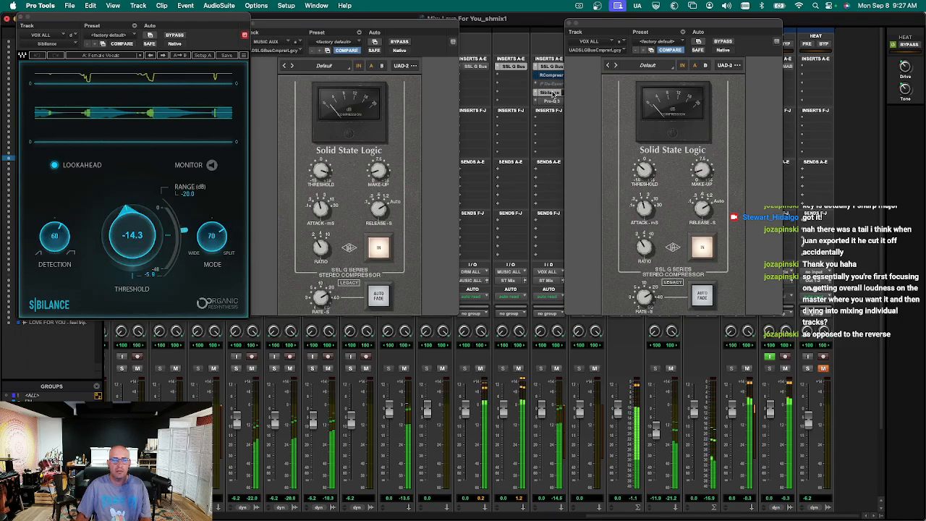
{"action": "left_click", "coordinate": [551, 101]}
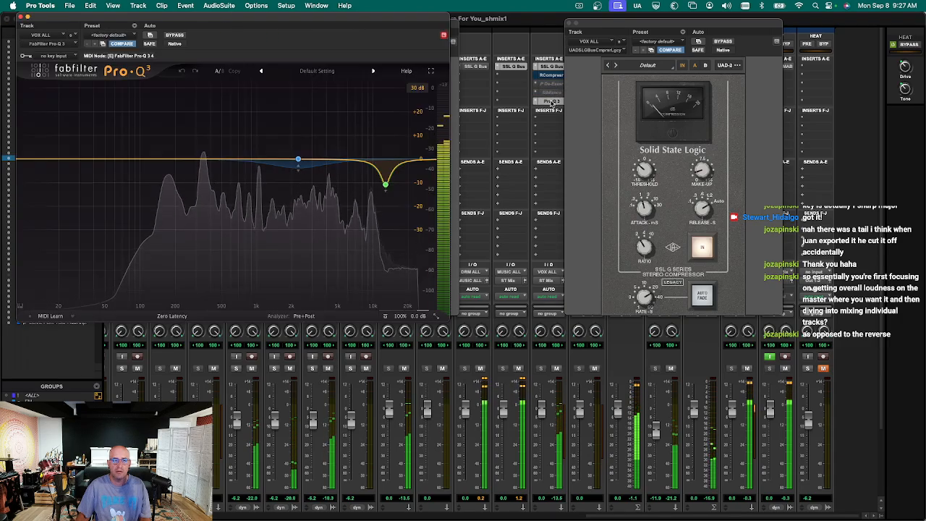
{"action": "left_click_drag", "start_coordinate": [342, 173], "coordinate": [337, 169]}
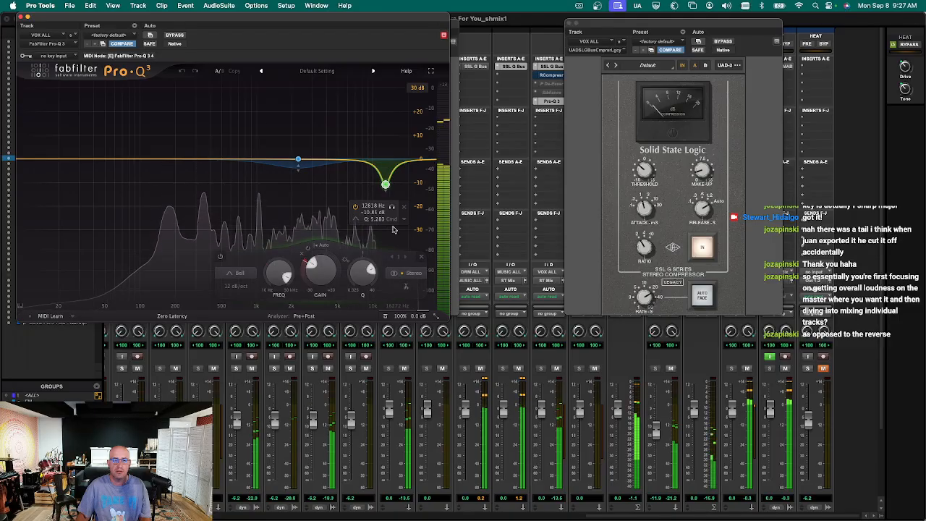
{"action": "left_click", "coordinate": [421, 257]}
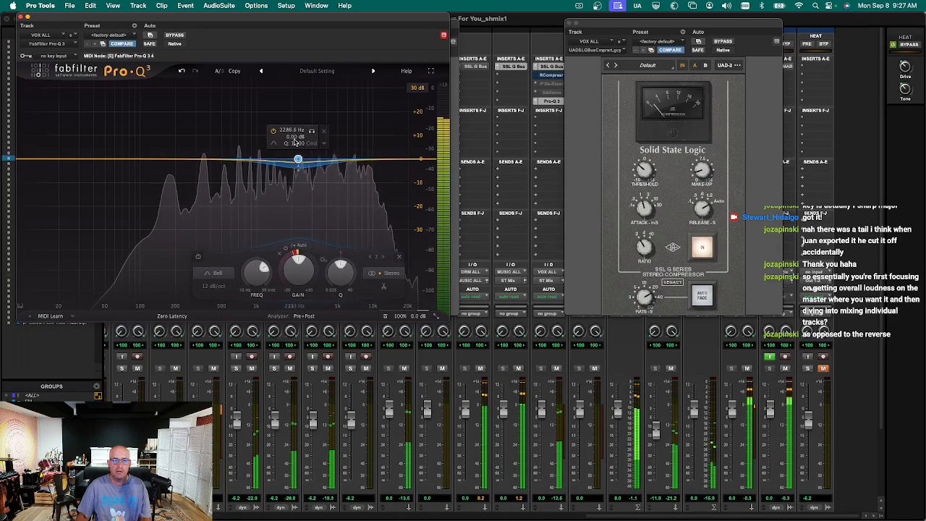
{"action": "left_click", "coordinate": [256, 133]}
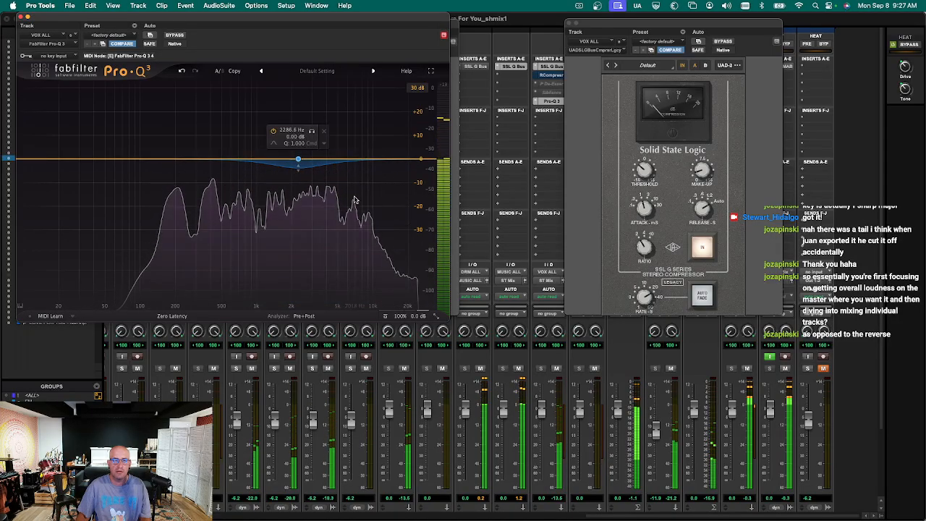
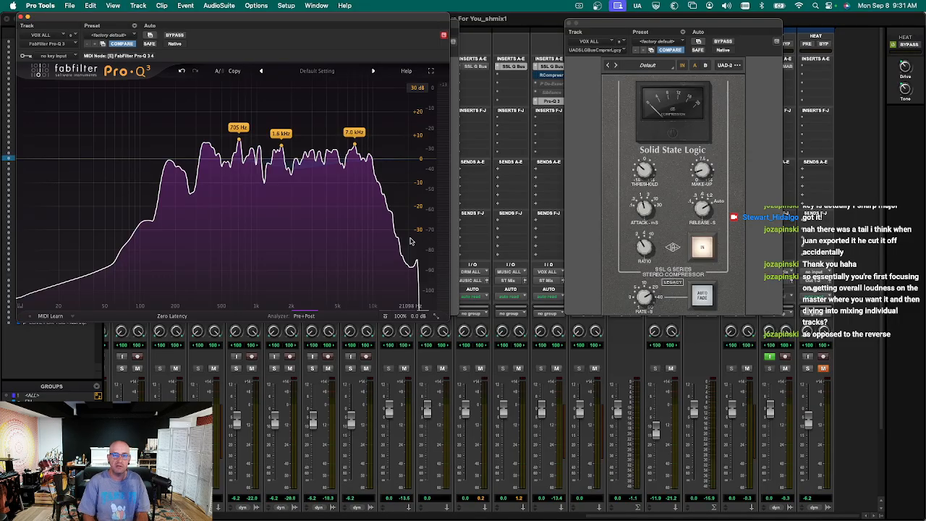
Close the Pro-Q 3 on VOX ALL and hide the remaining plug-in windows.
{"action": "key", "text": "ctrl+alt+super+w"}
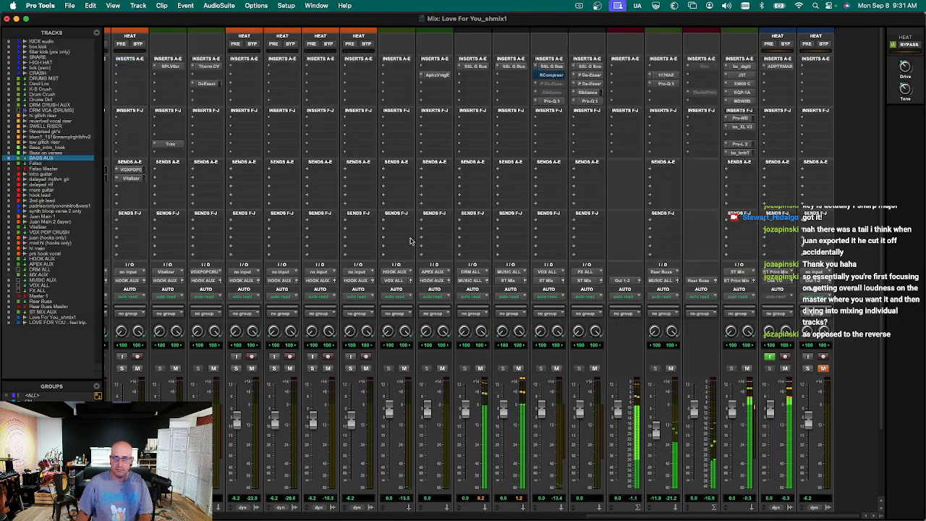
{"action": "key", "text": "ctrl+alt+super+w"}
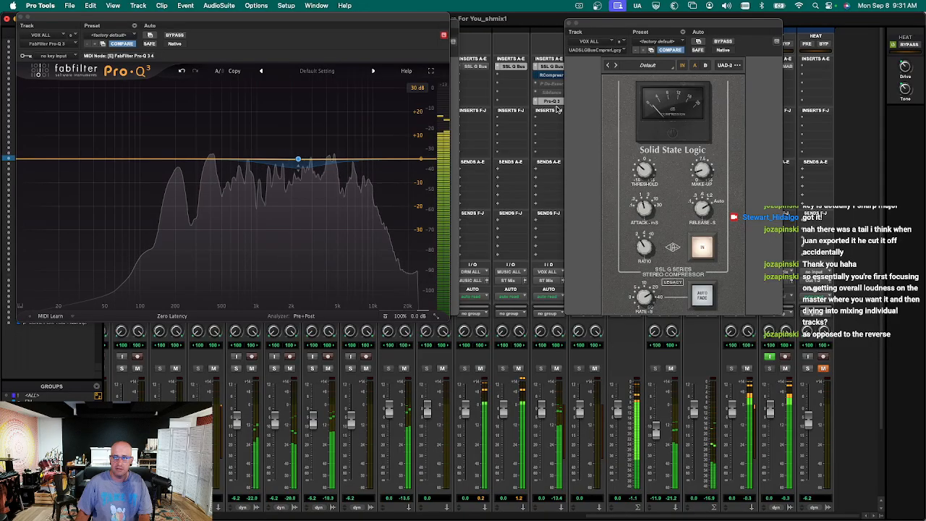
{"action": "left_click", "coordinate": [555, 102]}
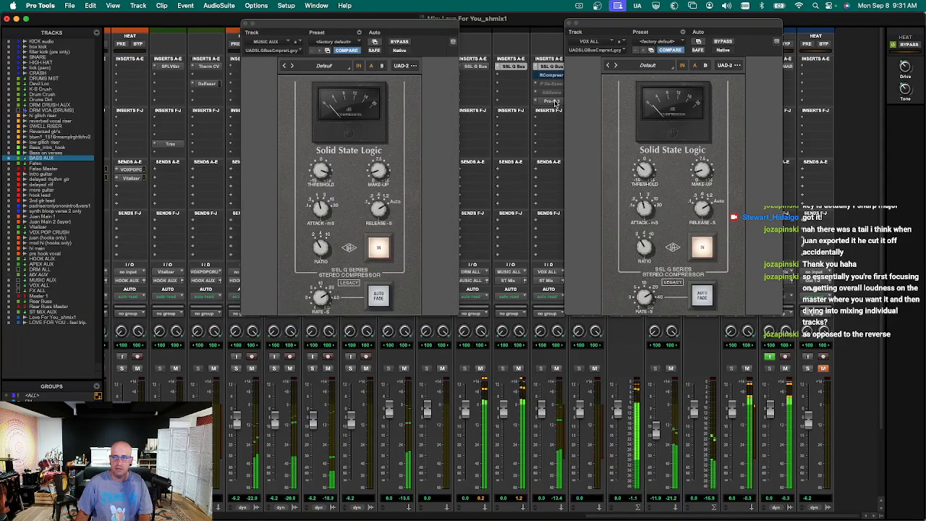
{"action": "key", "text": "ctrl+alt+super+w"}
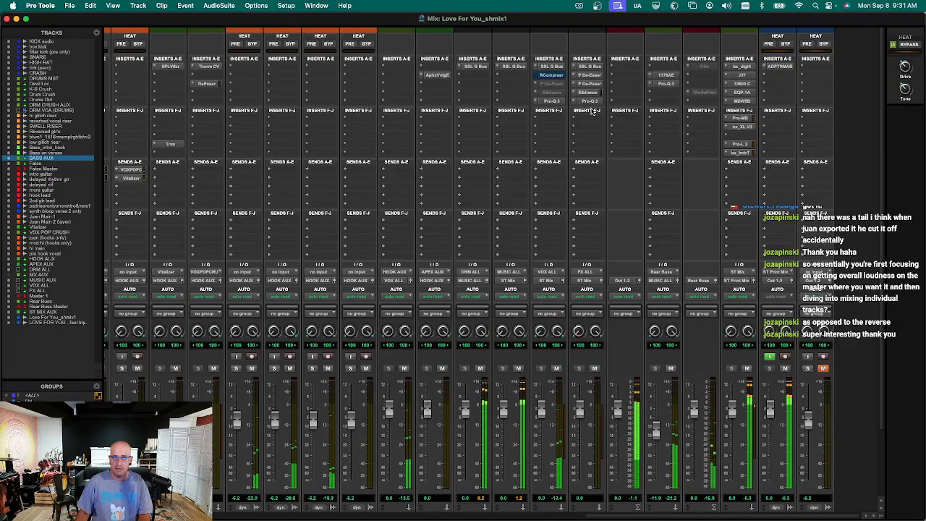
Bypass the de-esser and Sibilance on FX ALL, delete the 12818 Hz cut from its Pro-Q 3, and close the equalizer.
{"action": "scroll", "coordinate": [592, 110], "scroll_direction": "down", "scroll_amount": 5}
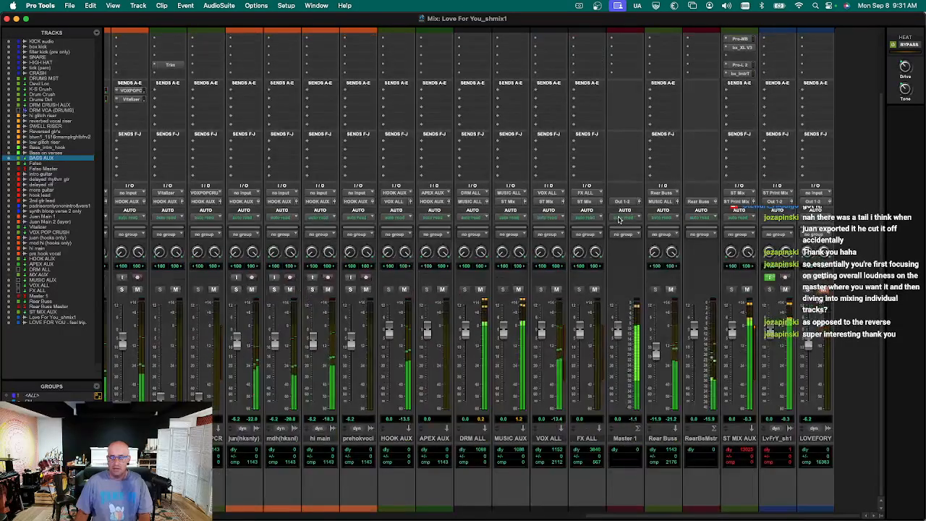
{"action": "scroll", "coordinate": [618, 219], "scroll_direction": "up", "scroll_amount": 5}
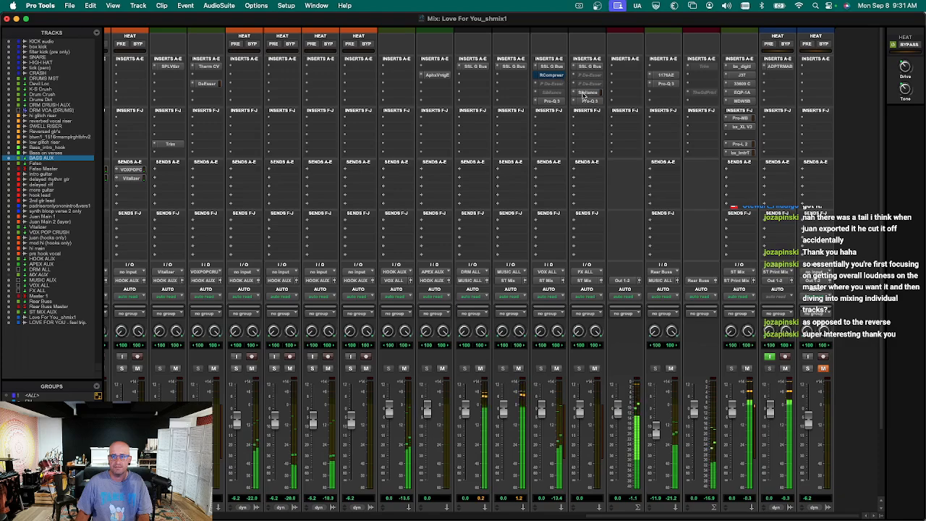
{"action": "left_click", "coordinate": [588, 101]}
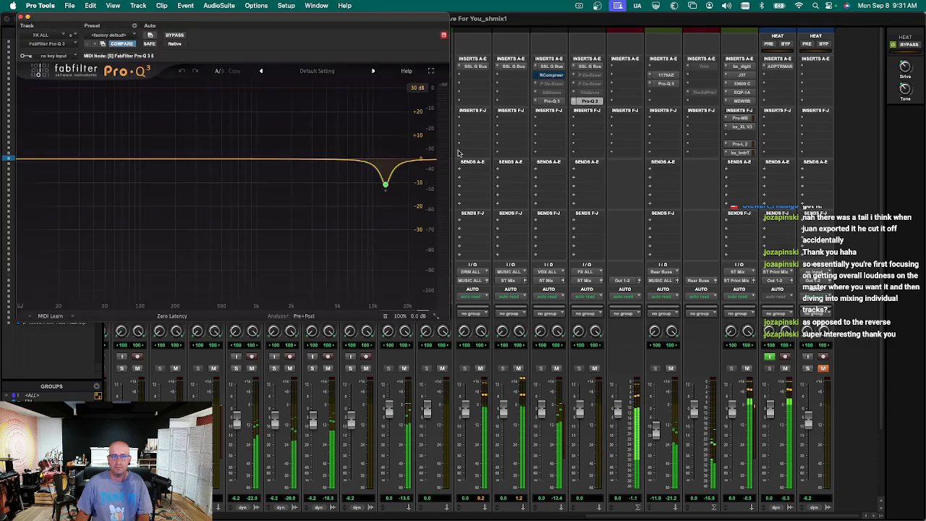
{"action": "left_click", "coordinate": [403, 209]}
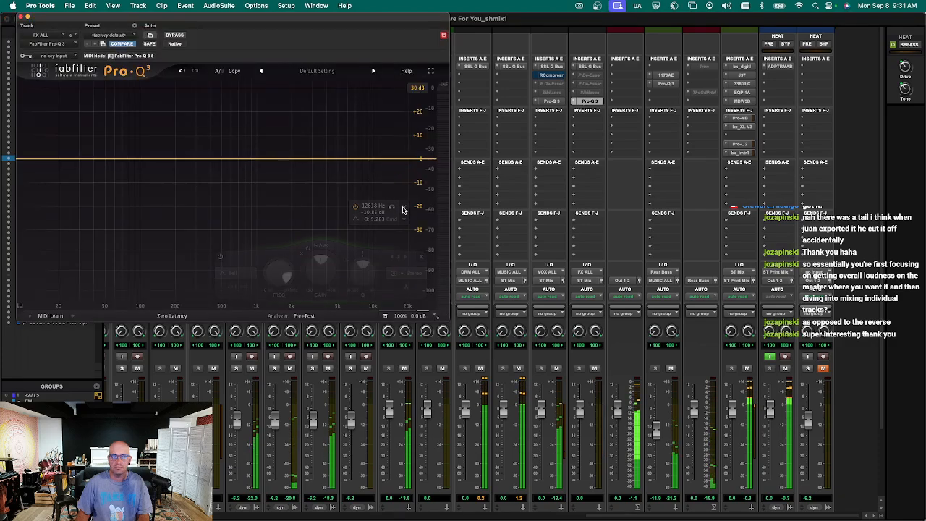
{"action": "key", "text": "super+w"}
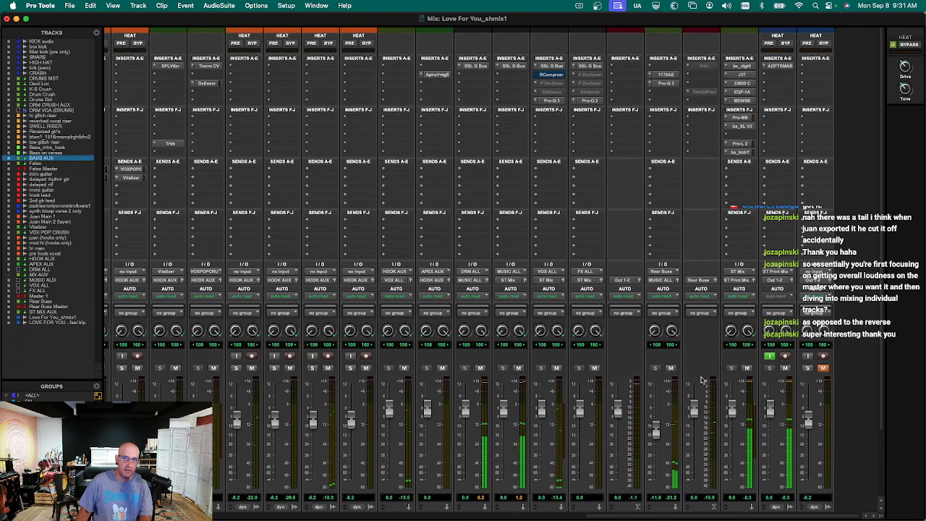
Enter the song key "F# Major" in the comments of the Master 1 track.
{"action": "left_click", "coordinate": [587, 101]}
{"action": "scroll", "coordinate": [753, 374], "scroll_direction": "down", "scroll_amount": 3}
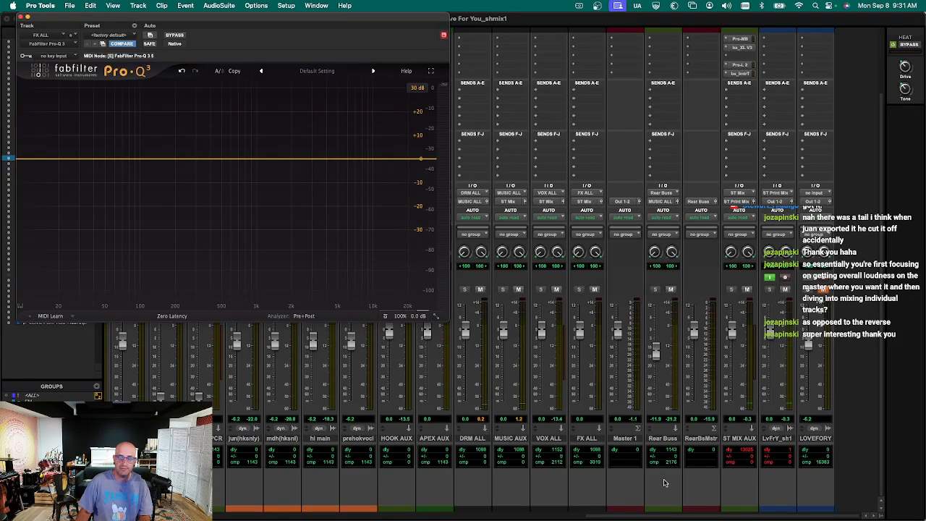
{"action": "left_click", "coordinate": [637, 480]}
{"action": "left_click", "coordinate": [629, 440]}
{"action": "left_click", "coordinate": [625, 474]}
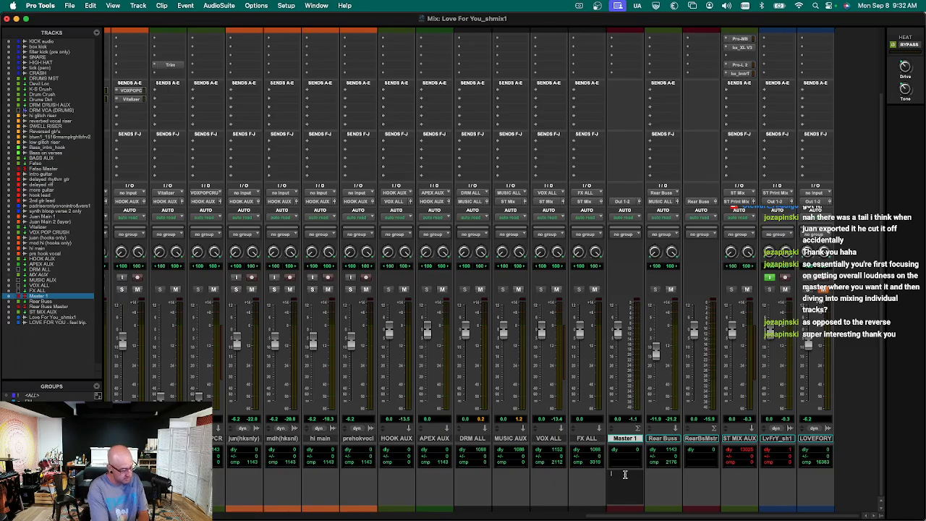
{"action": "type", "text": "F# Maj"}
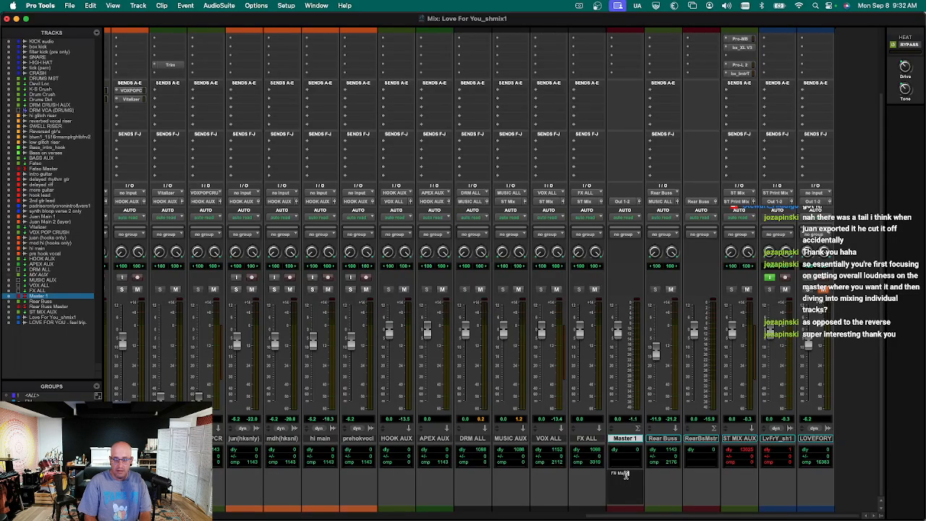
Reopen the Pro-Q 3 on FX ALL and turn on its piano keyboard display.
{"action": "scroll", "coordinate": [633, 402], "scroll_direction": "up", "scroll_amount": 5}
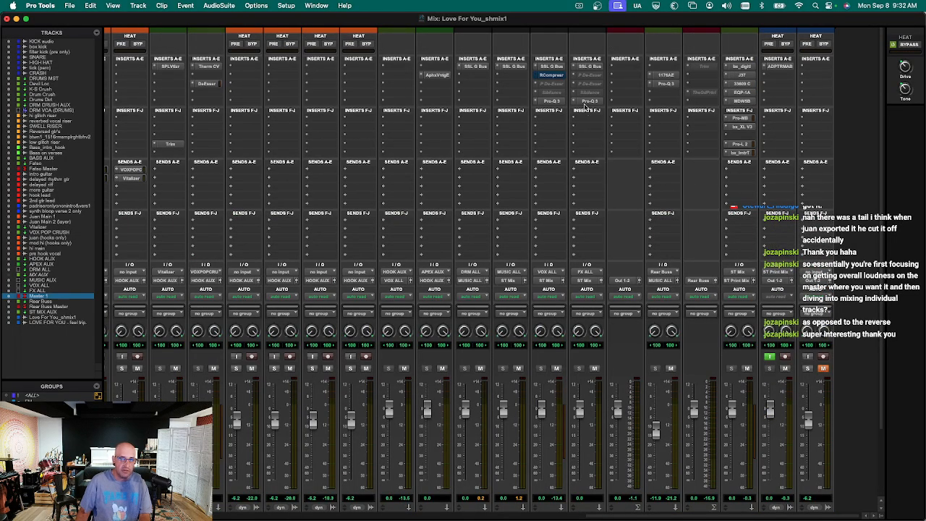
{"action": "left_click", "coordinate": [588, 102]}
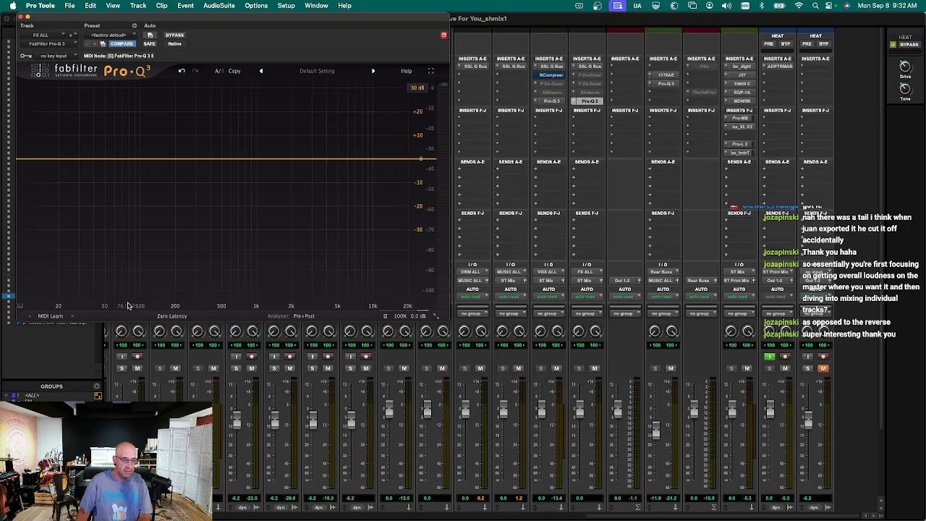
{"action": "left_click", "coordinate": [51, 316]}
{"action": "left_click", "coordinate": [65, 315]}
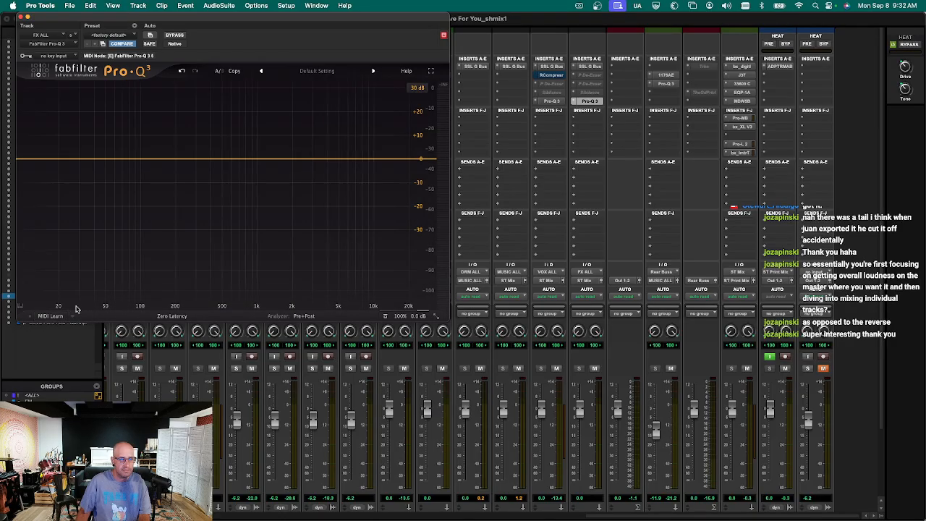
{"action": "left_click", "coordinate": [73, 315]}
{"action": "left_click", "coordinate": [75, 312]}
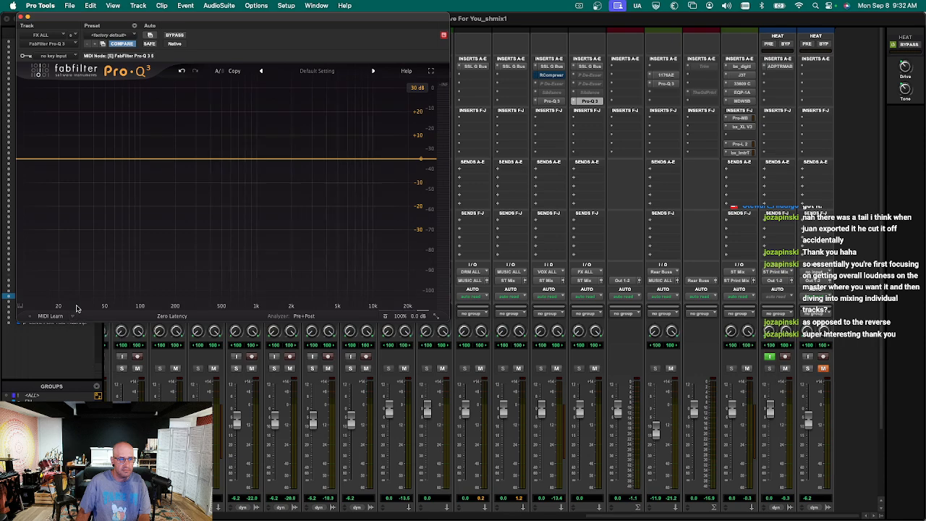
{"action": "left_click", "coordinate": [20, 307]}
{"action": "key", "text": "space"}
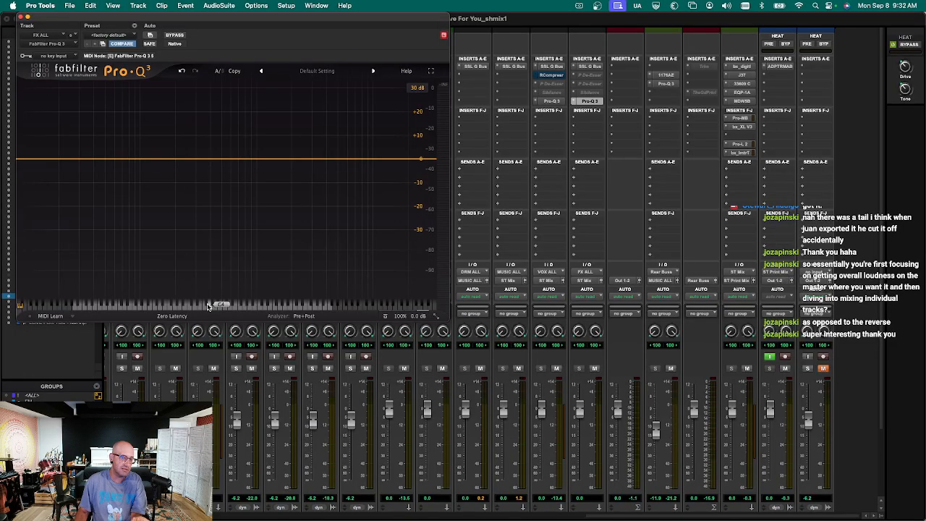
Add a bell band at F#4 with a boost of about 1.79 dB, disable the band, and close the Pro-Q 3.
{"action": "left_click", "coordinate": [207, 158]}
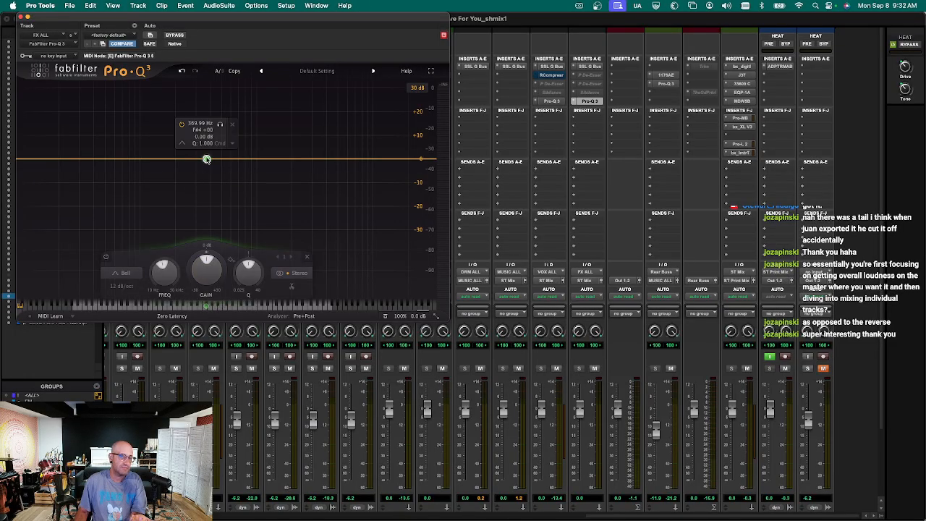
{"action": "left_click_drag", "start_coordinate": [207, 159], "coordinate": [207, 155]}
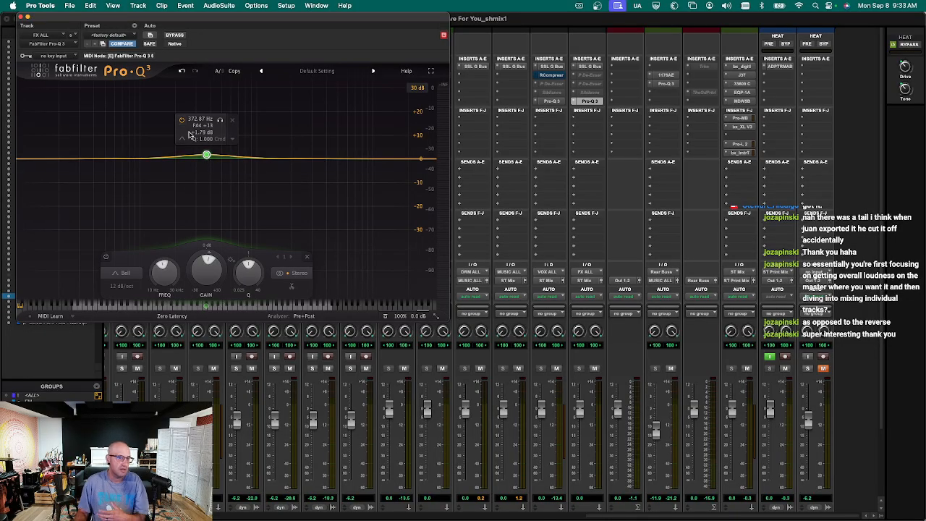
{"action": "left_click", "coordinate": [182, 120]}
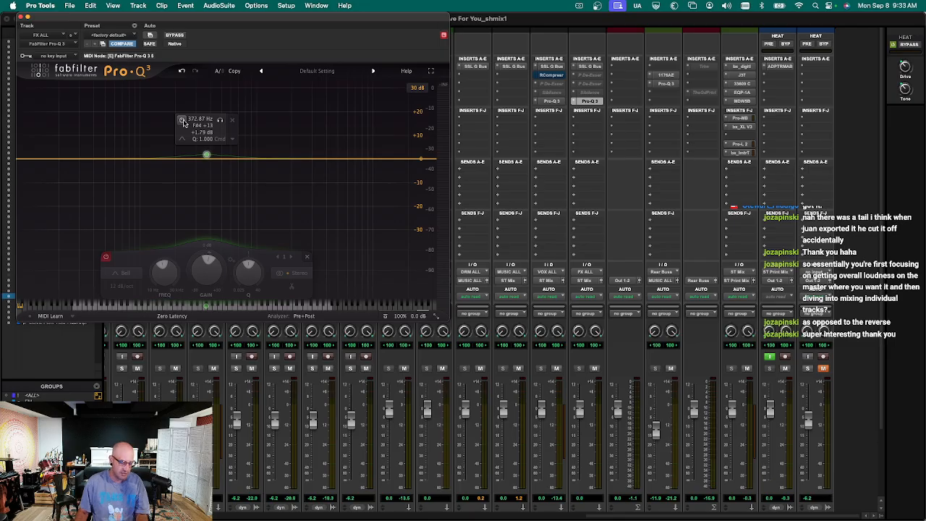
{"action": "key", "text": "super+w"}
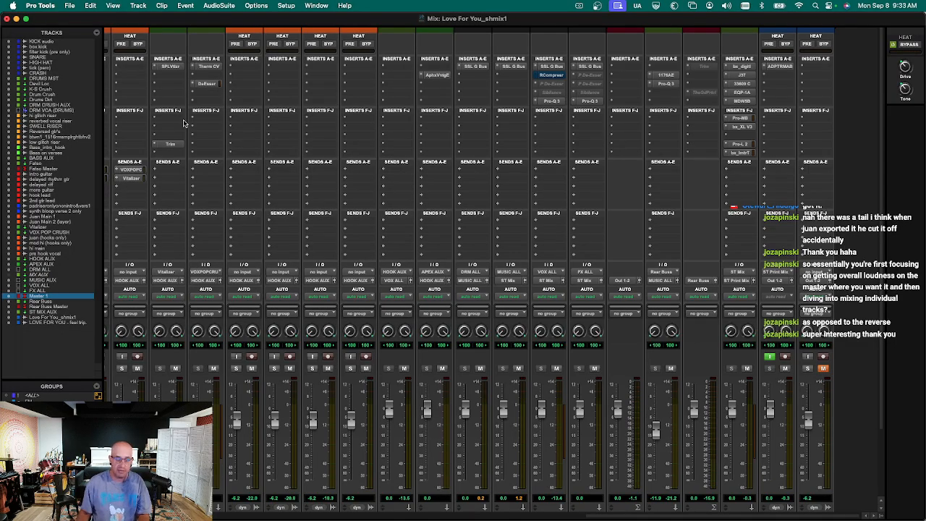
Check the key note in the Master 1 comments and resume playback.
{"action": "scroll", "coordinate": [323, 149], "scroll_direction": "down", "scroll_amount": 3}
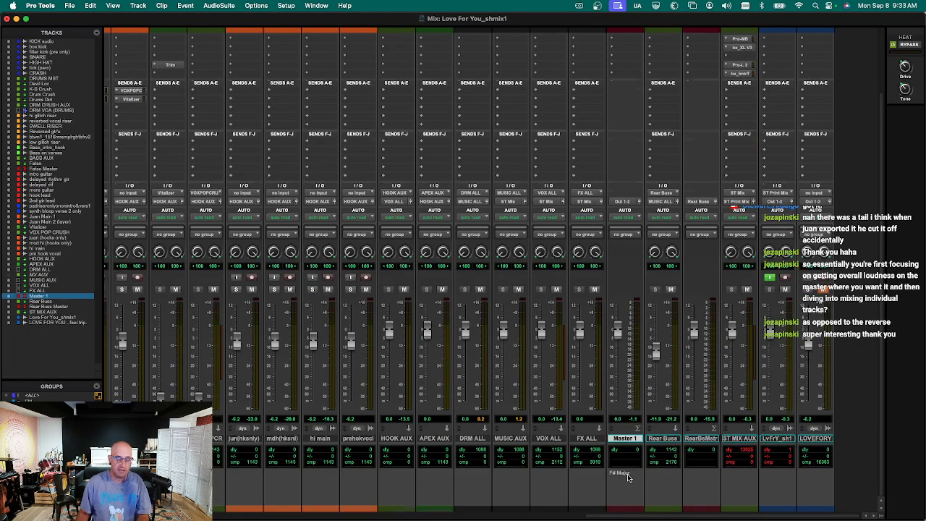
{"action": "scroll", "coordinate": [630, 477], "scroll_direction": "up", "scroll_amount": 3}
{"action": "key", "text": "space"}
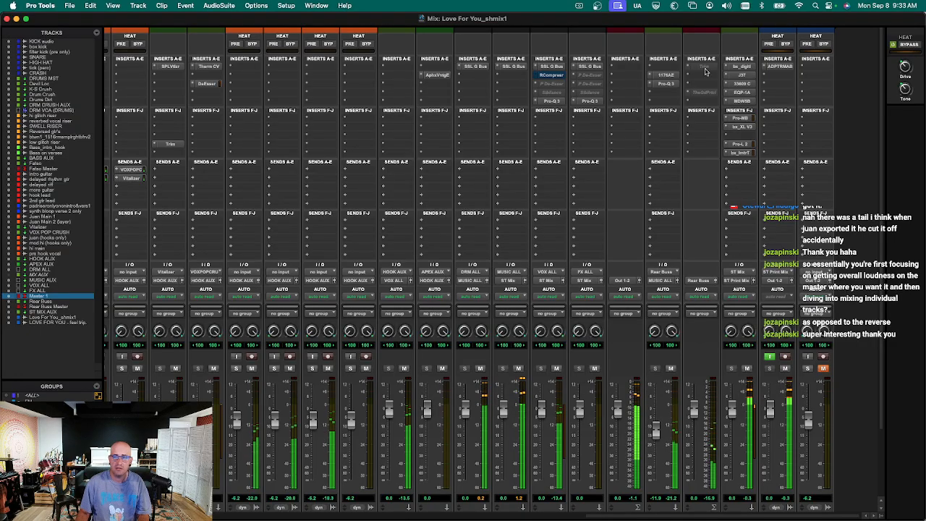
Look at the bx_digital V3 on ST MIX AUX, close it, and bypass all inserts on that track.
{"action": "left_click", "coordinate": [745, 67]}
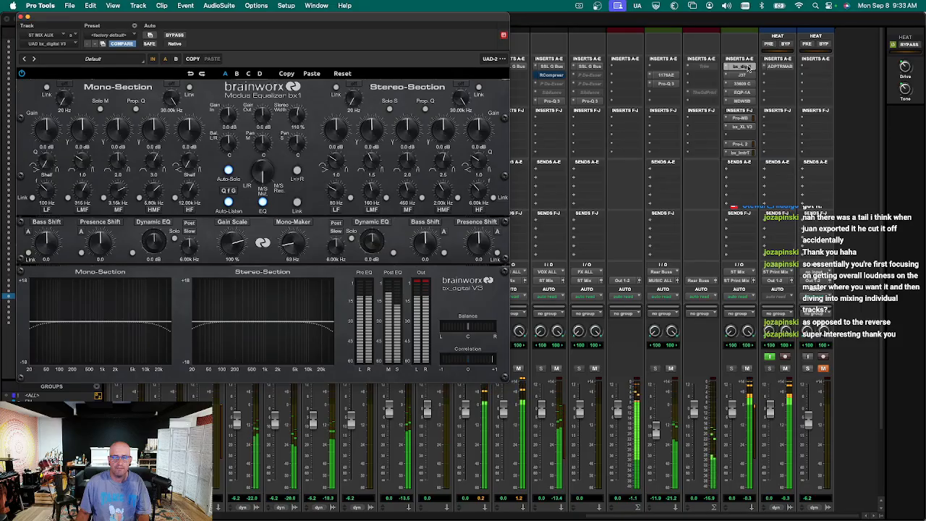
{"action": "scroll", "coordinate": [737, 146], "scroll_direction": "down", "scroll_amount": 3}
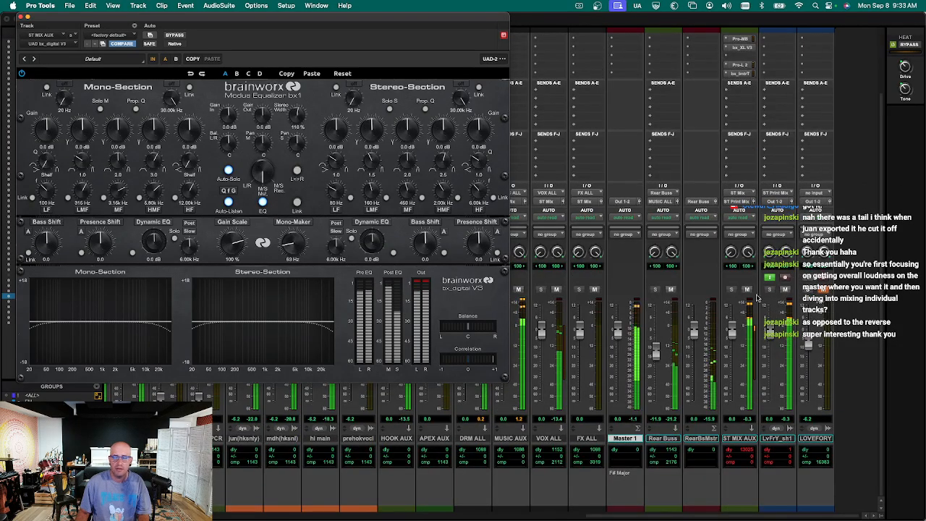
{"action": "left_click", "coordinate": [745, 440], "text": "shift"}
{"action": "left_click", "coordinate": [745, 440]}
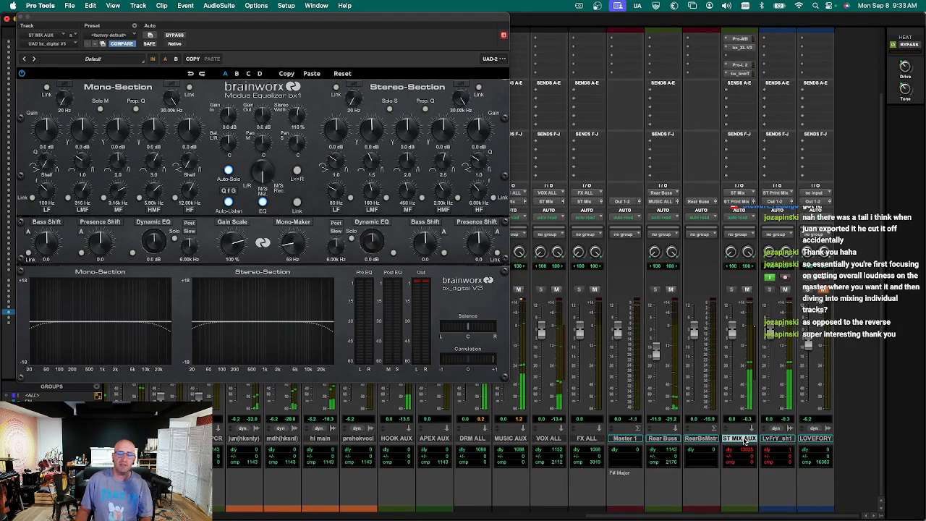
{"action": "scroll", "coordinate": [746, 384], "scroll_direction": "up", "scroll_amount": 3}
{"action": "key", "text": "super+w"}
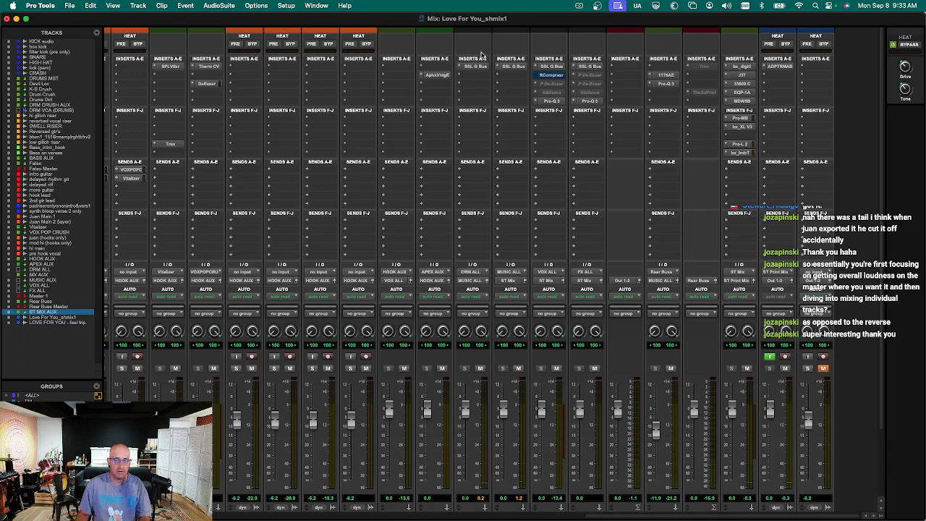
{"action": "scroll", "coordinate": [722, 333], "scroll_direction": "down", "scroll_amount": 2}
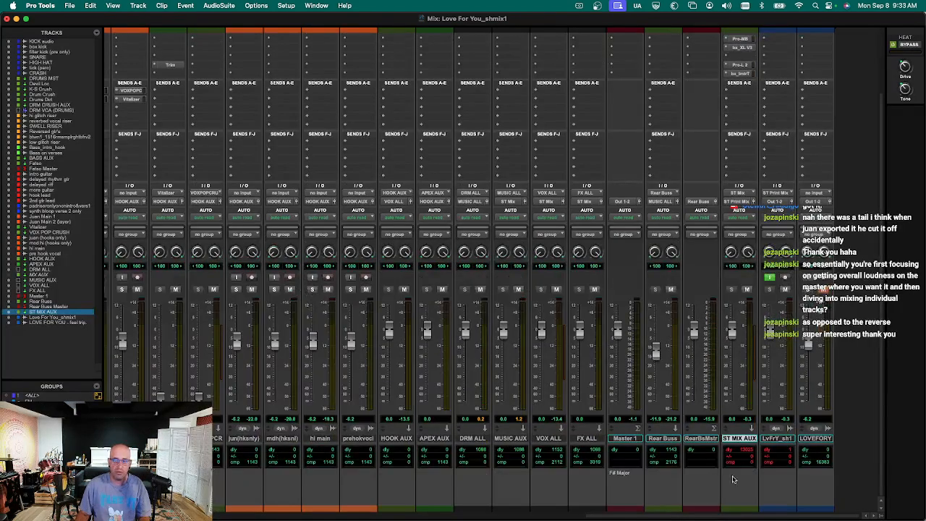
{"action": "scroll", "coordinate": [722, 332], "scroll_direction": "up", "scroll_amount": 2}
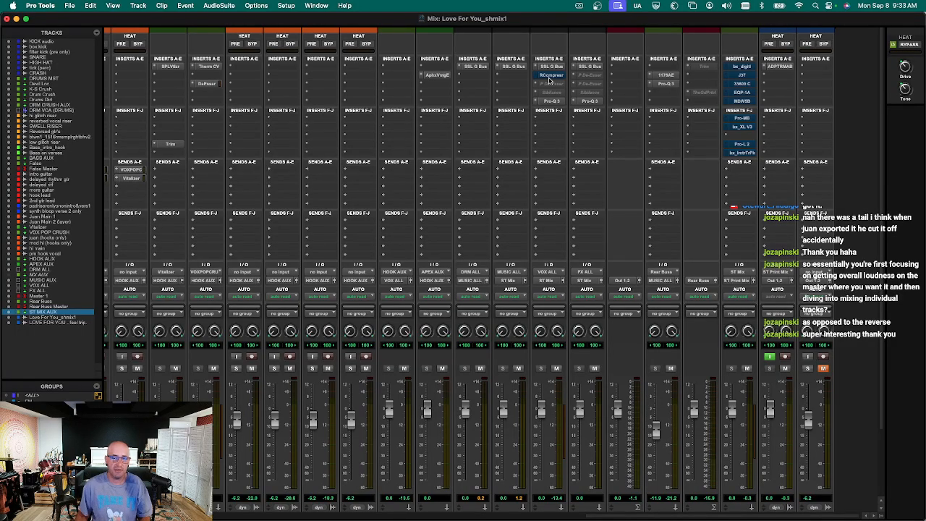
Select all tracks and play the song to check the peak level of ST MIX AUX with its inserts bypassed.
{"action": "scroll", "coordinate": [444, 444], "scroll_direction": "down", "scroll_amount": 4}
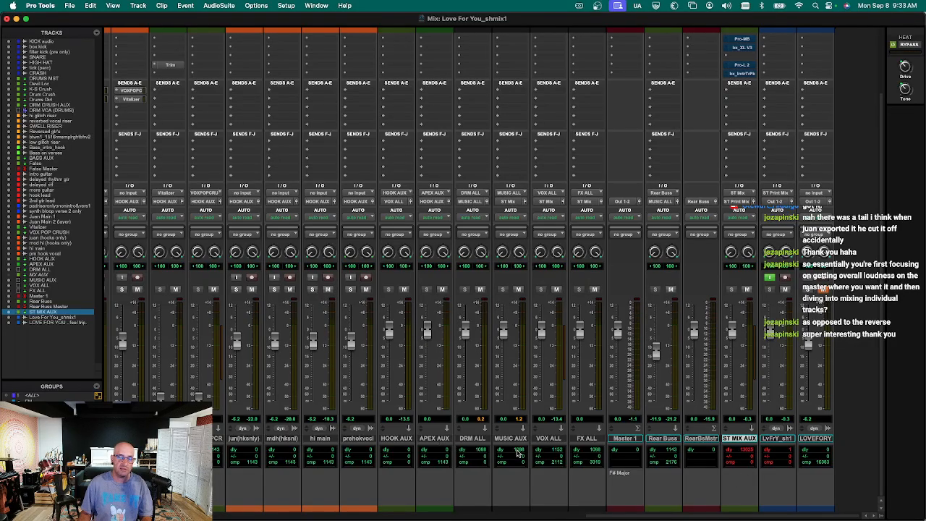
{"action": "left_click", "coordinate": [461, 439], "text": "alt"}
{"action": "key", "text": "space"}
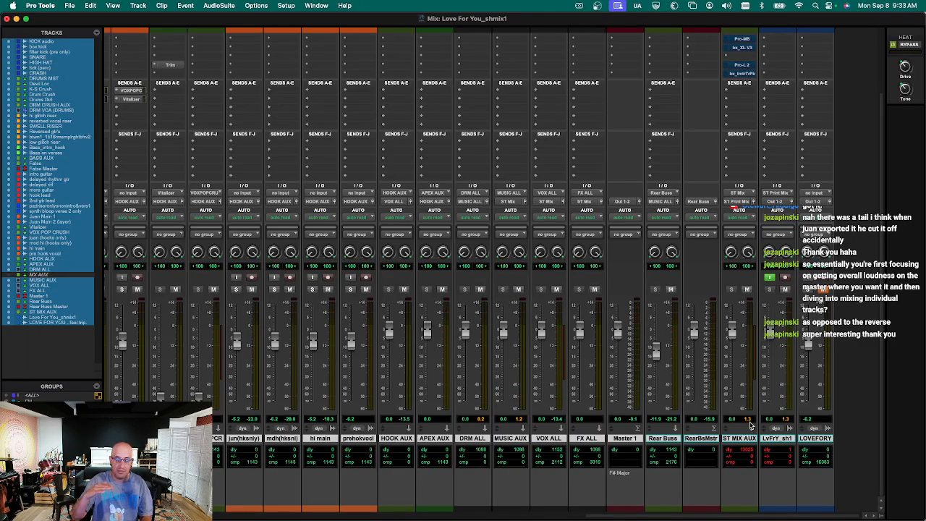
Create a Mix/Edit group named "VCA MST SUB" from the DRM ALL, MUSIC AUX, VOX ALL and FX ALL tracks.
{"action": "left_click", "coordinate": [475, 439]}
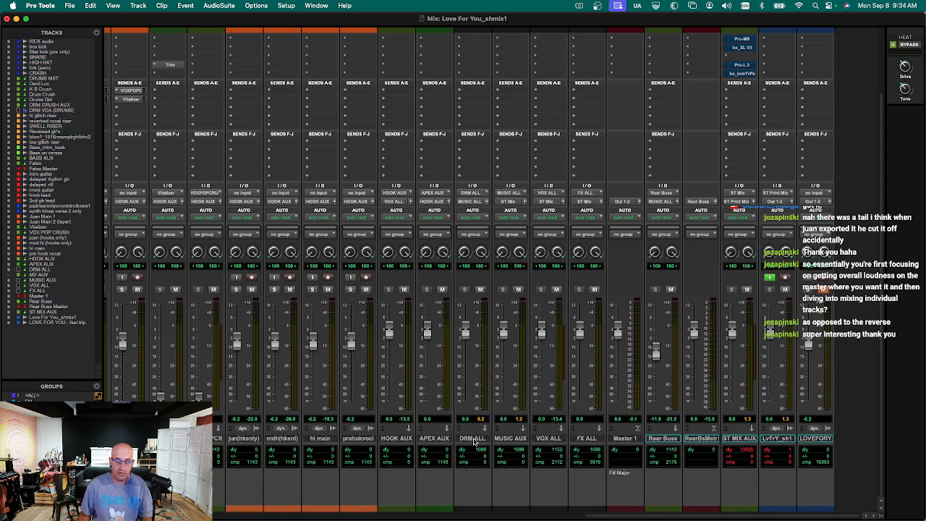
{"action": "left_click", "coordinate": [583, 438], "text": "shift"}
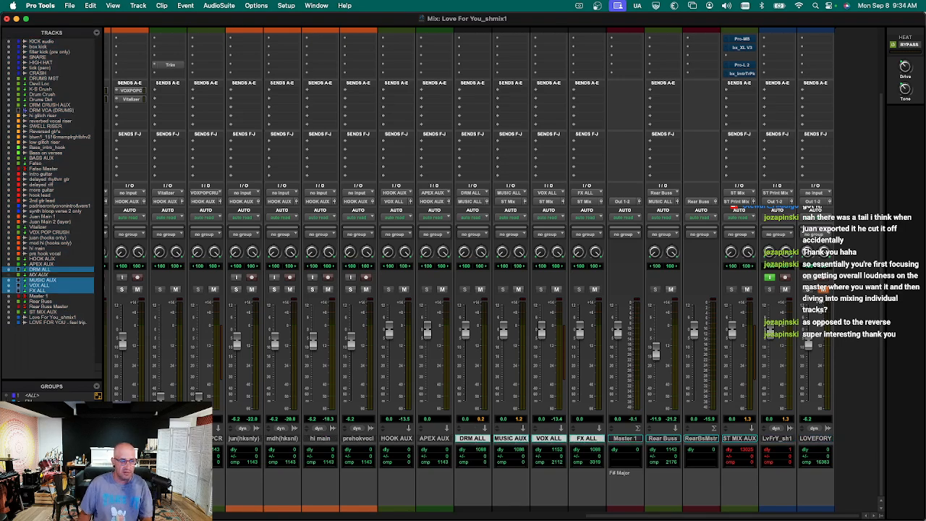
{"action": "left_click", "coordinate": [35, 453]}
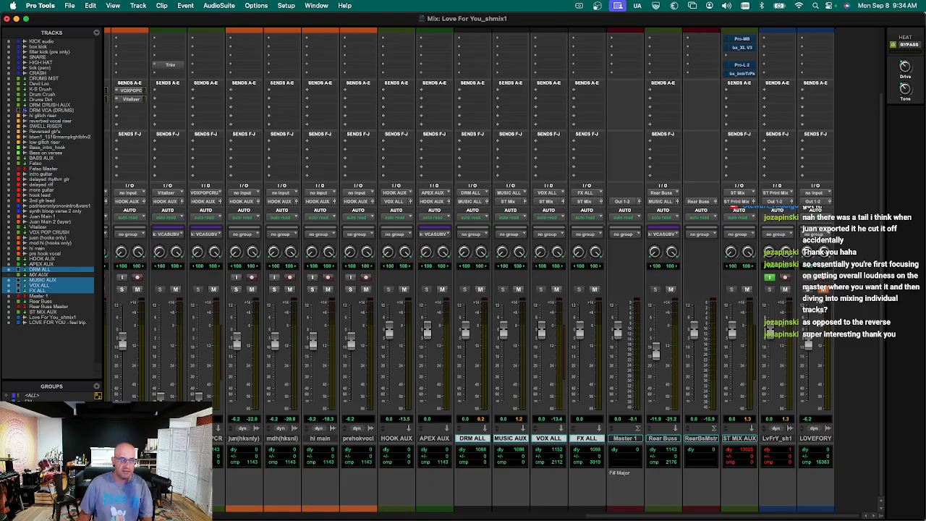
{"action": "left_click", "coordinate": [35, 453]}
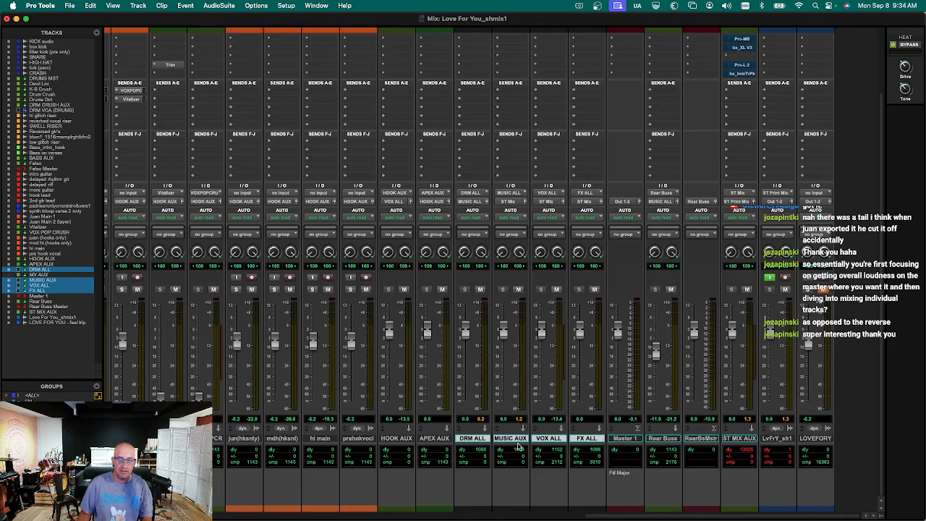
{"action": "left_click", "coordinate": [469, 439]}
{"action": "left_click", "coordinate": [469, 439]}
{"action": "left_click", "coordinate": [592, 439], "text": "shift"}
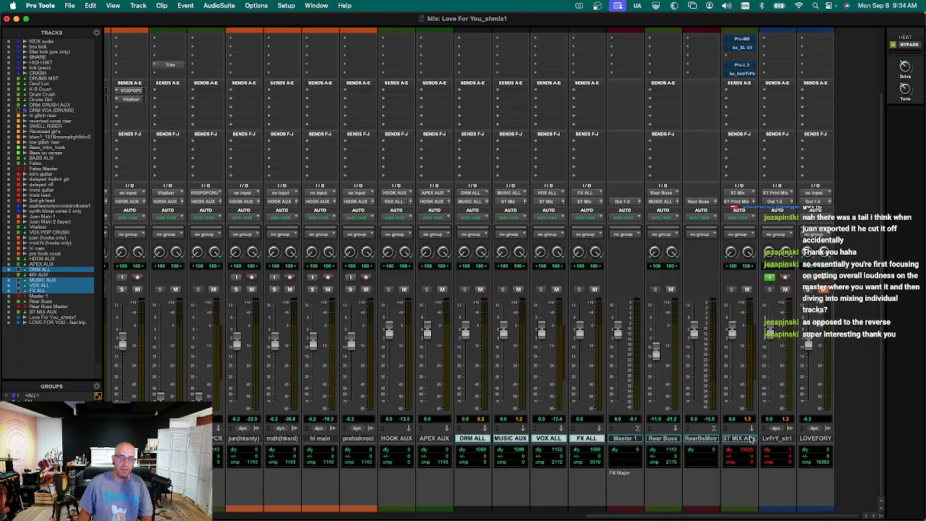
{"action": "key", "text": "super+g"}
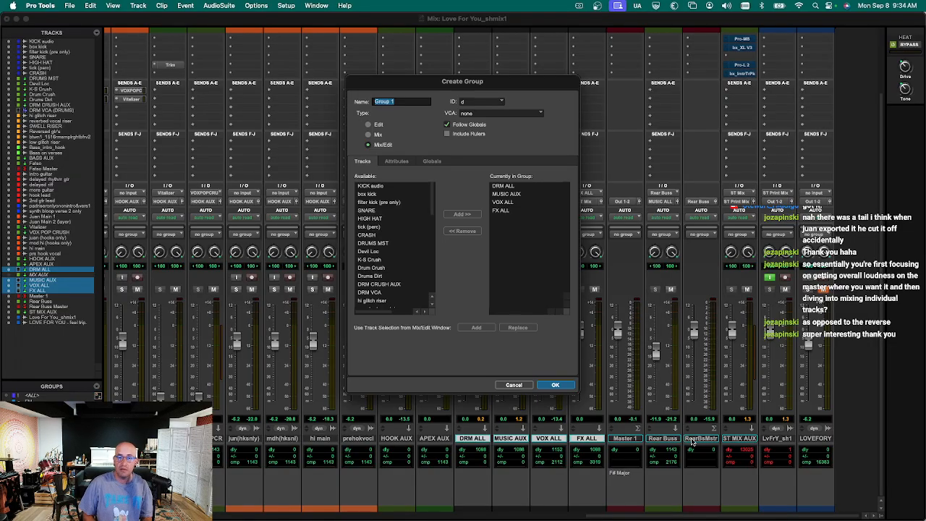
{"action": "type", "text": "VCA MST S"}
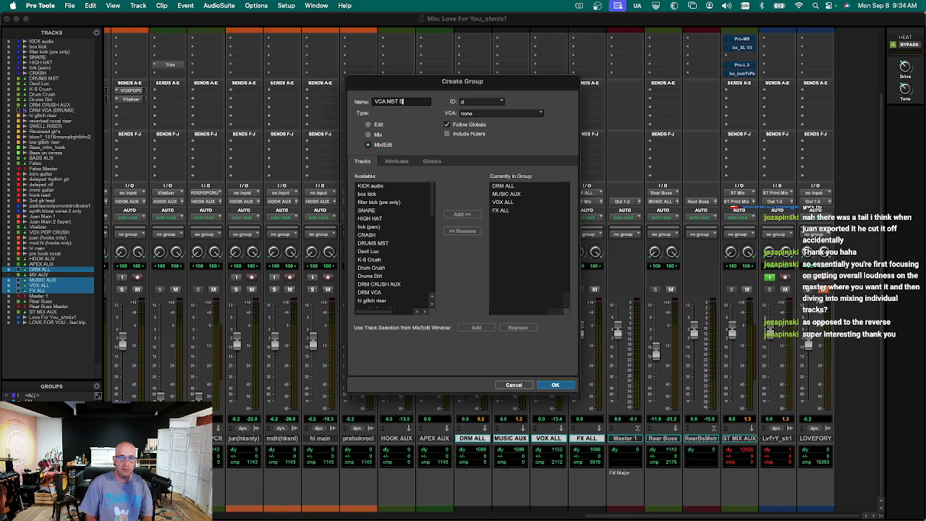
{"action": "key", "text": "Return"}
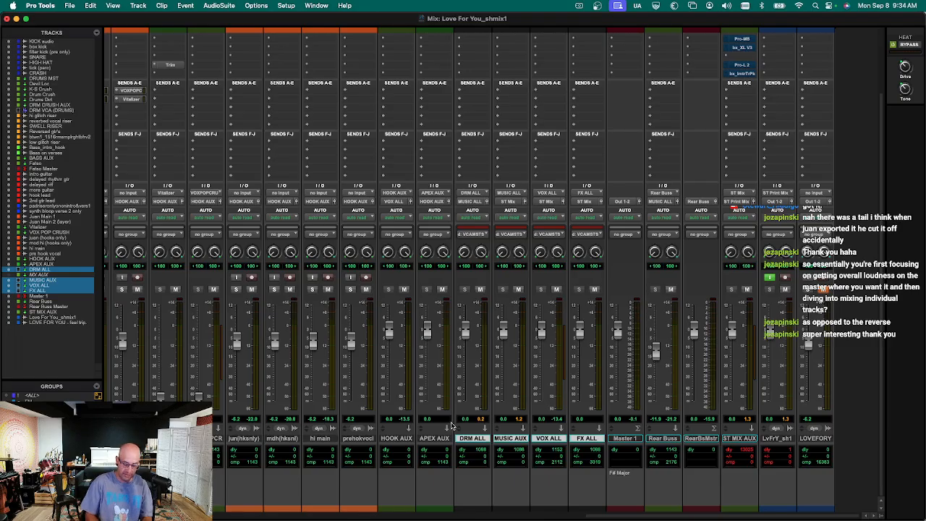
Create one new VCA Master track named "VCA SUB".
{"action": "key", "text": "super+shift+n"}
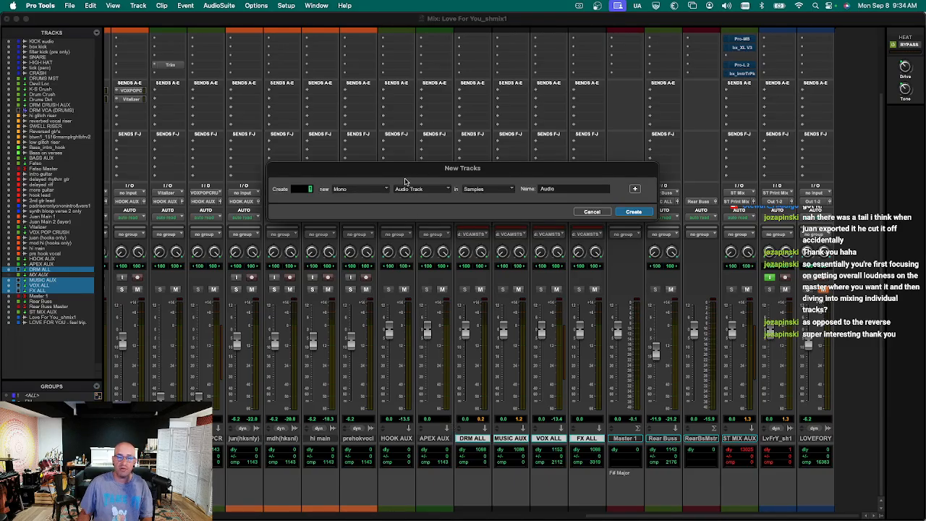
{"action": "left_click", "coordinate": [414, 190]}
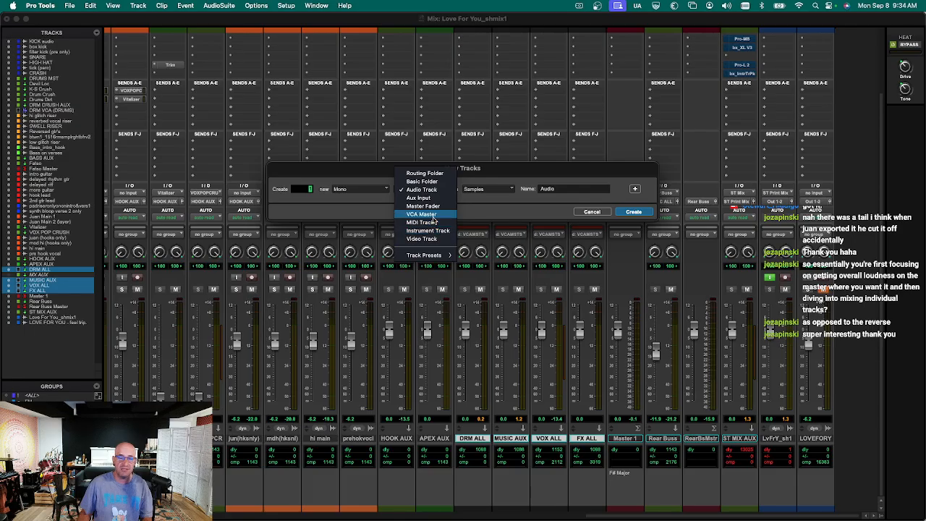
{"action": "left_click", "coordinate": [432, 215]}
{"action": "key", "text": "Tab"}
{"action": "type", "text": "SUB"}
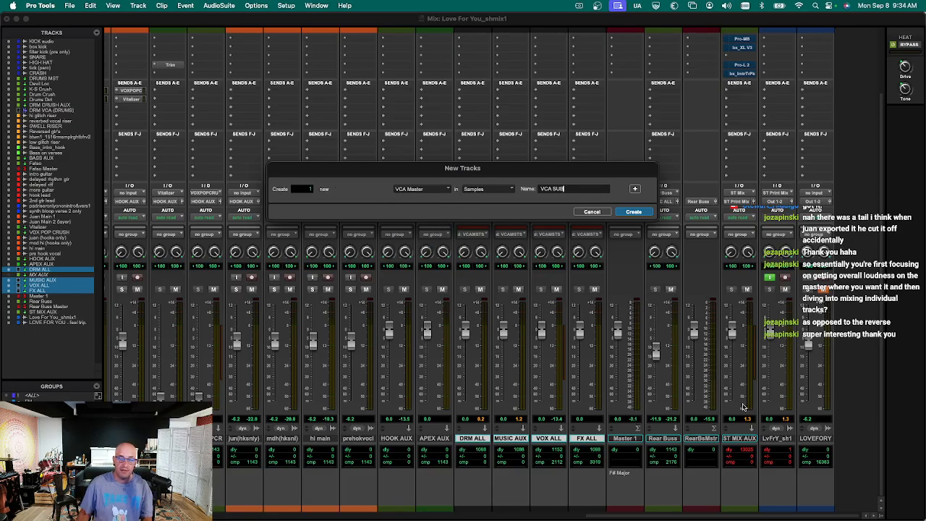
{"action": "key", "text": "Return"}
Assign the VCA SUB track to the VCA MST SUB group and lower its fader to about -1.9 dB.
{"action": "left_click", "coordinate": [620, 206]}
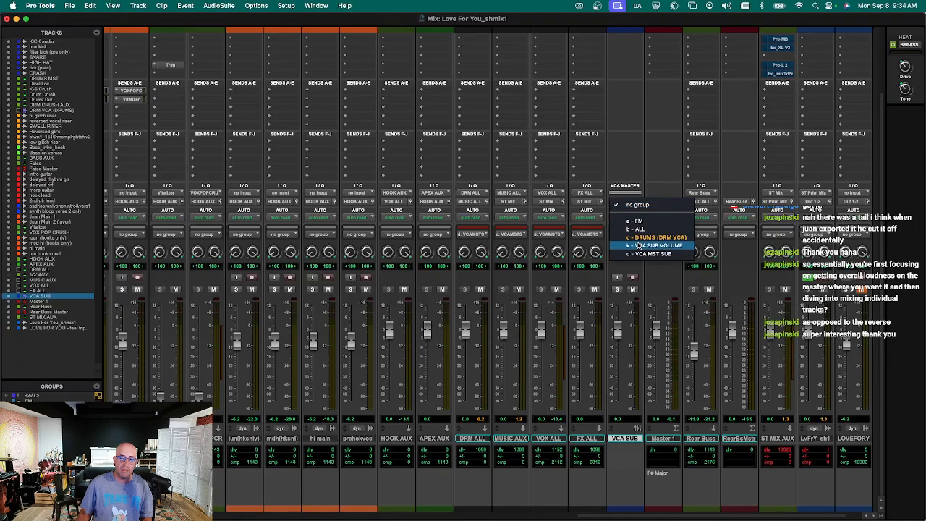
{"action": "left_click", "coordinate": [637, 248]}
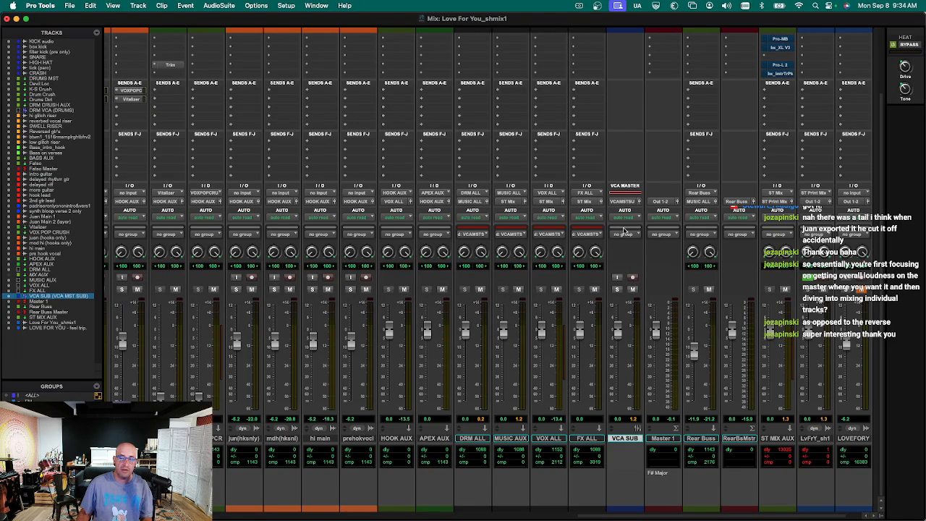
{"action": "left_click", "coordinate": [624, 202]}
{"action": "left_click", "coordinate": [622, 203]}
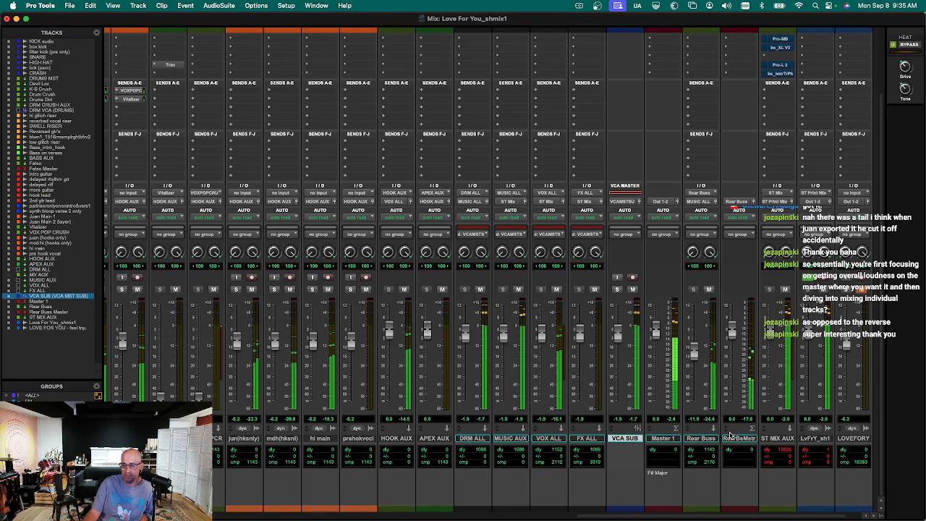
Select the ST MIX AUX track and re-enable all of its bypassed inserts.
{"action": "scroll", "coordinate": [774, 376], "scroll_direction": "up", "scroll_amount": 3}
{"action": "scroll", "coordinate": [775, 376], "scroll_direction": "down", "scroll_amount": 3}
{"action": "left_click", "coordinate": [779, 438]}
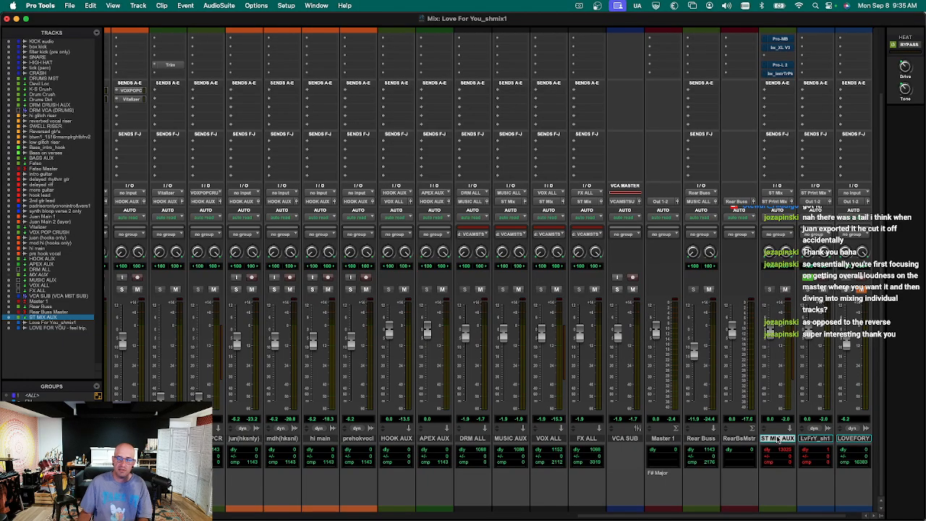
{"action": "scroll", "coordinate": [778, 439], "scroll_direction": "up", "scroll_amount": 3}
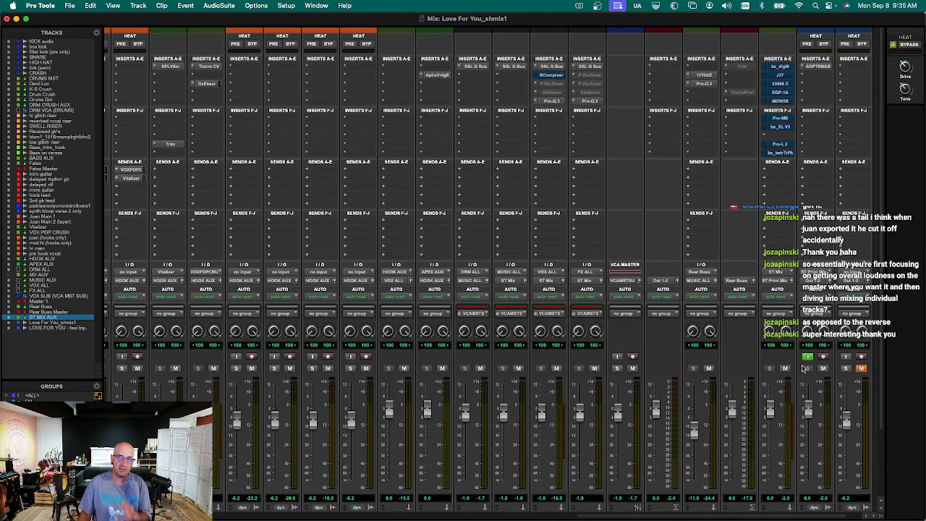
{"action": "scroll", "coordinate": [796, 371], "scroll_direction": "down", "scroll_amount": 2}
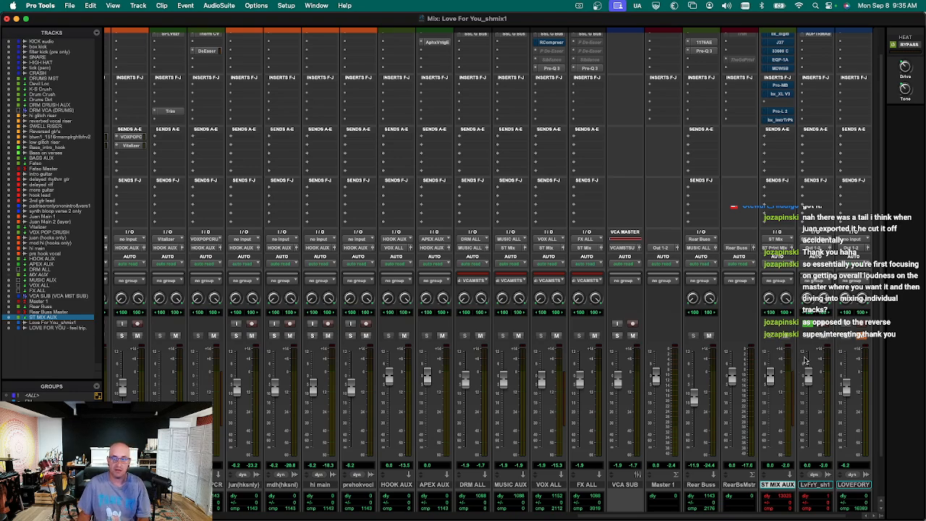
{"action": "scroll", "coordinate": [796, 377], "scroll_direction": "up", "scroll_amount": 2}
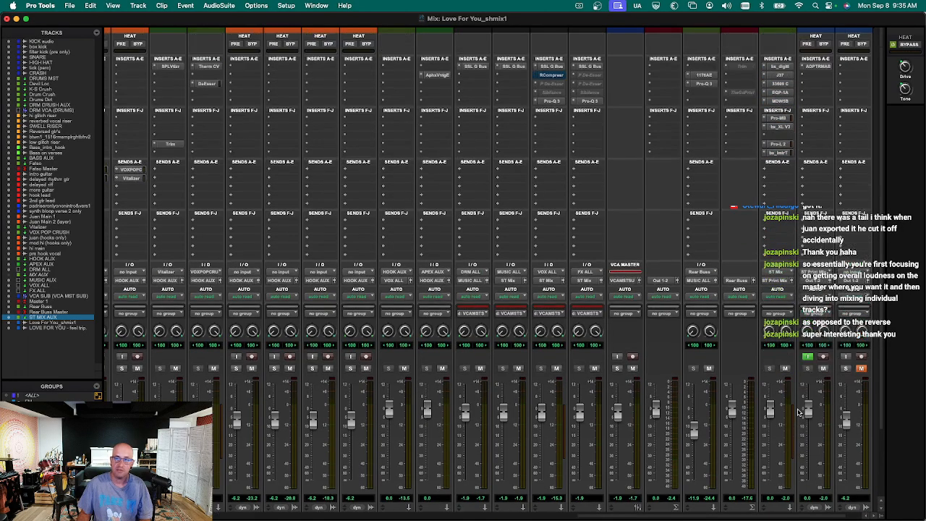
Play the mix and check its loudness in the ADPTR MetricAB on the Love For You_shmix1 print track.
{"action": "key", "text": "space"}
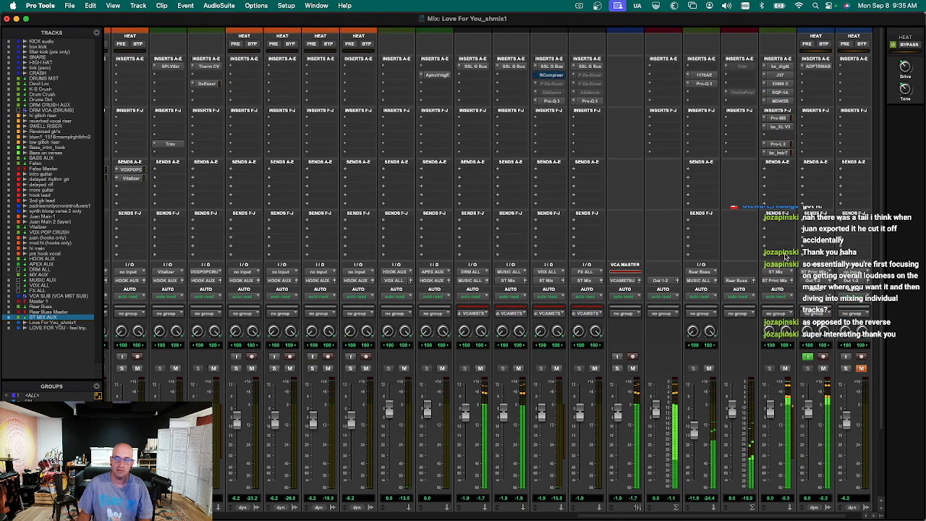
{"action": "left_click", "coordinate": [818, 66]}
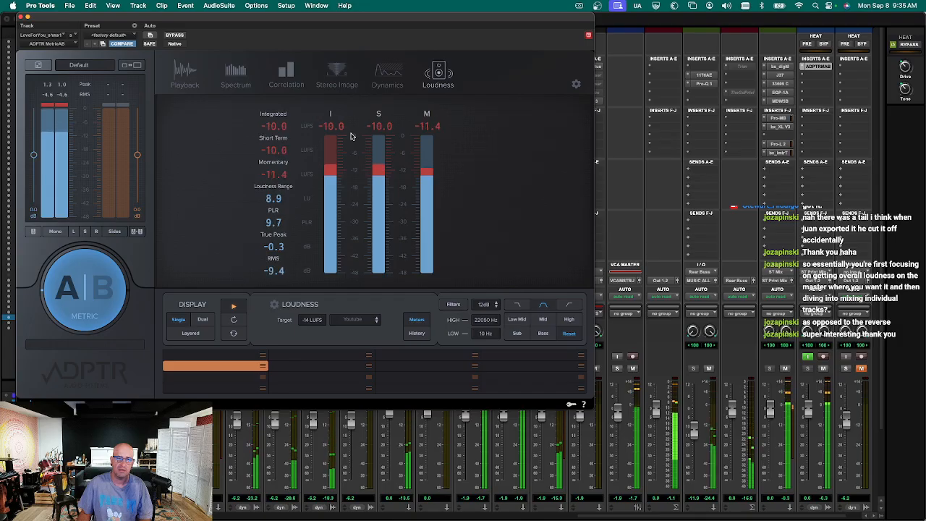
{"action": "key", "text": "space"}
{"action": "key", "text": "super+w"}
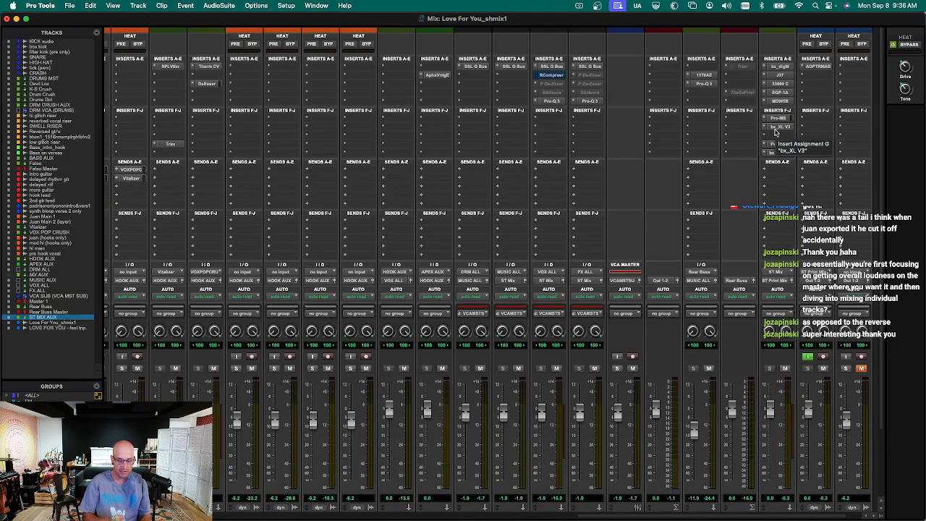
Move the playback position to the INTRO marker, start playback, and show the drum tracks in the mixer.
{"action": "key", "text": "super+equal"}
{"action": "key", "text": "space"}
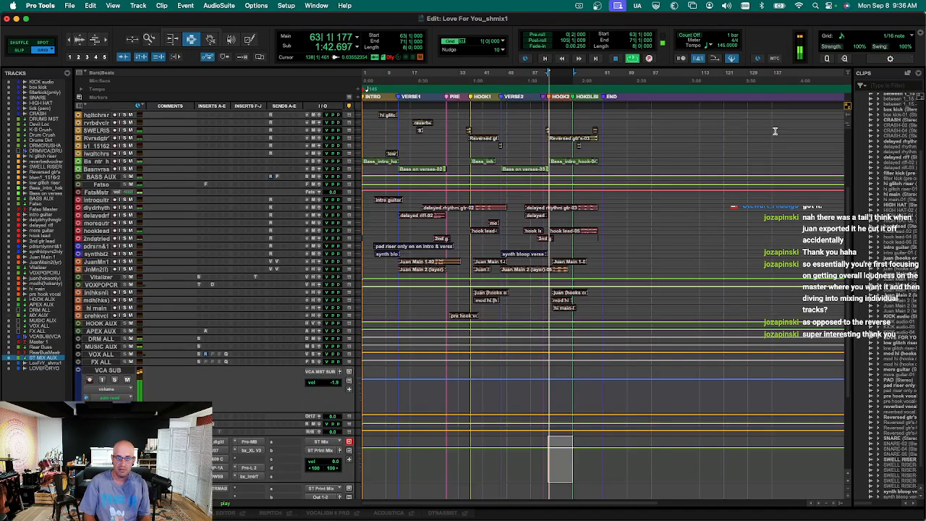
{"action": "key", "text": "super+equal"}
{"action": "key", "text": "super+equal"}
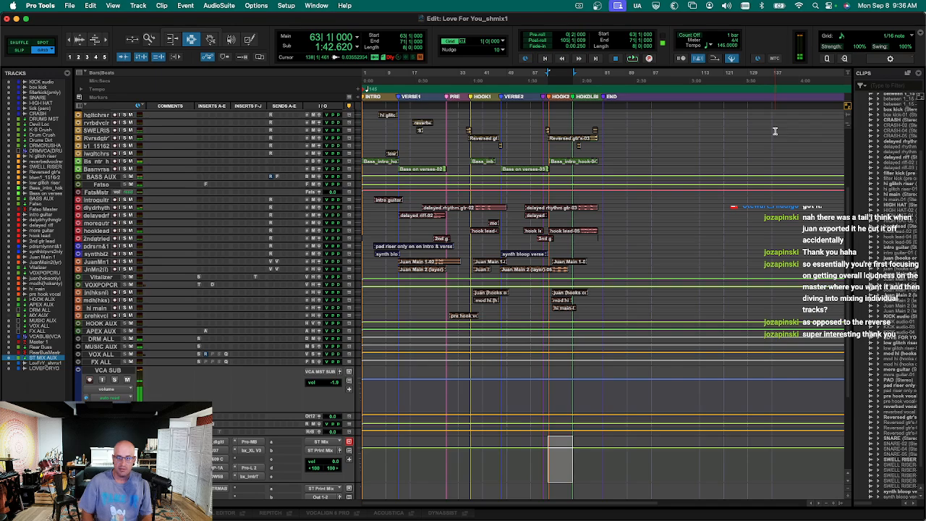
{"action": "key", "text": "super+equal"}
{"action": "key", "text": "super+KP_5"}
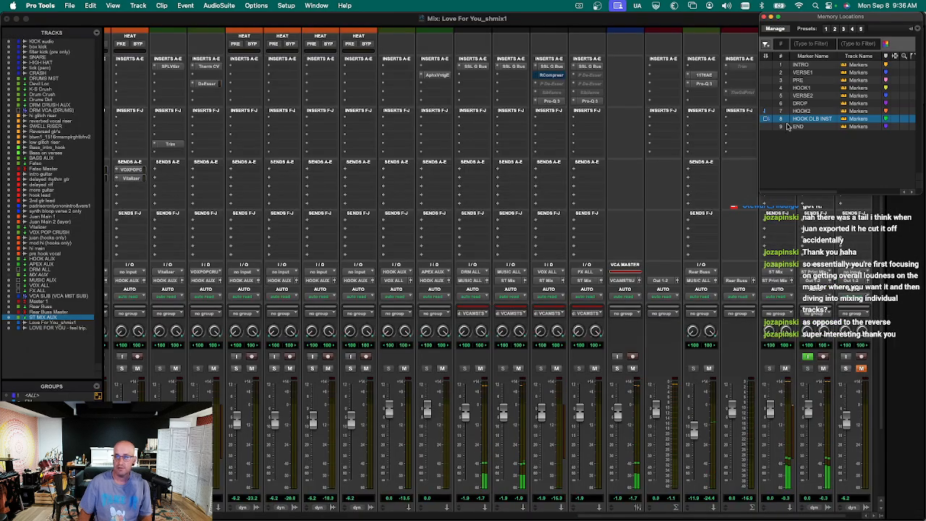
{"action": "left_click", "coordinate": [827, 66]}
{"action": "key", "text": "super+equal"}
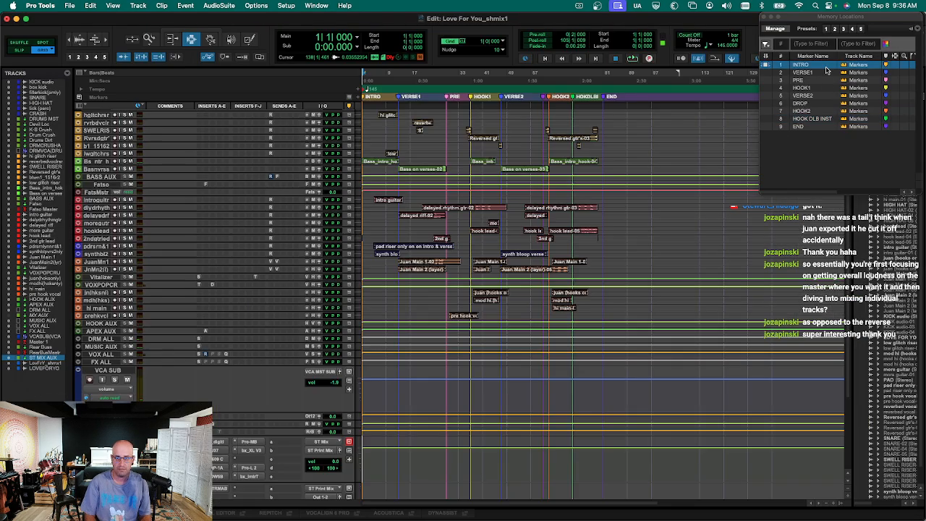
{"action": "key", "text": "super+KP_5"}
{"action": "key", "text": "super+equal"}
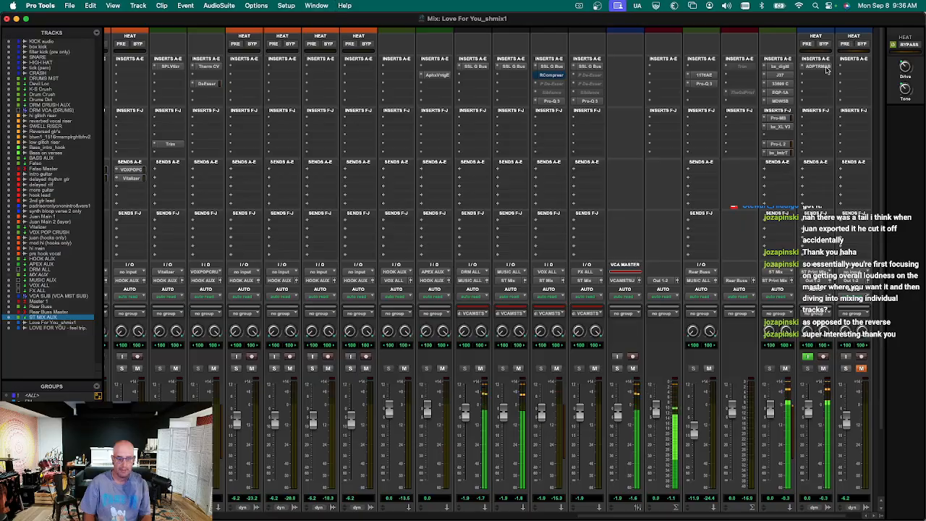
{"action": "left_click_drag", "start_coordinate": [698, 516], "coordinate": [212, 502]}
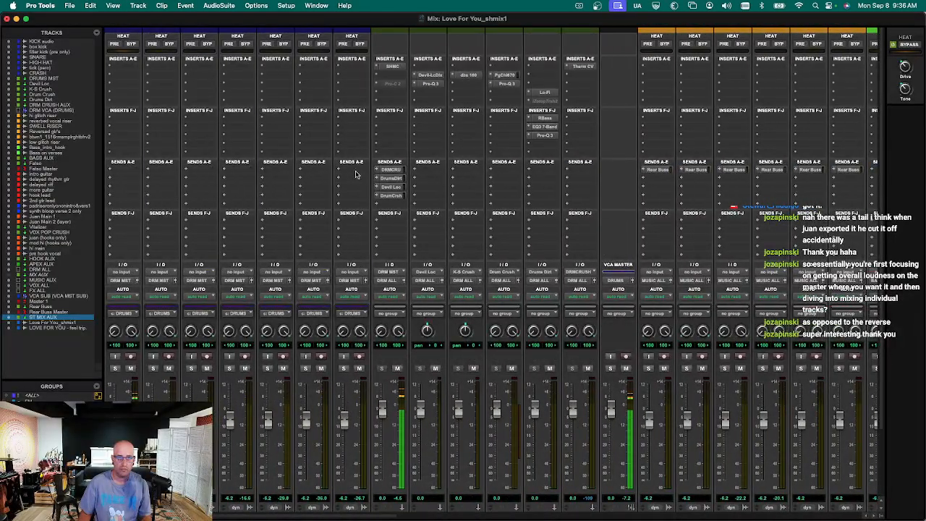
Open the send faders for DRM CRUSH AUX, Drums Dirt, Devil Loc and Drum Crush on the DRUMS MST track and arrange them side by side.
{"action": "left_click", "coordinate": [396, 172]}
{"action": "left_click", "coordinate": [396, 179], "text": "shift"}
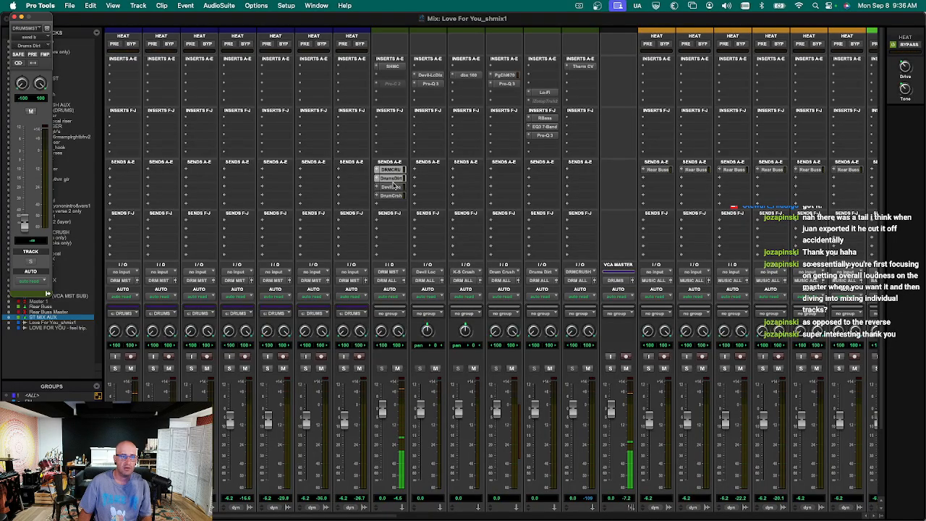
{"action": "left_click", "coordinate": [395, 187], "text": "shift"}
{"action": "left_click", "coordinate": [394, 196], "text": "shift"}
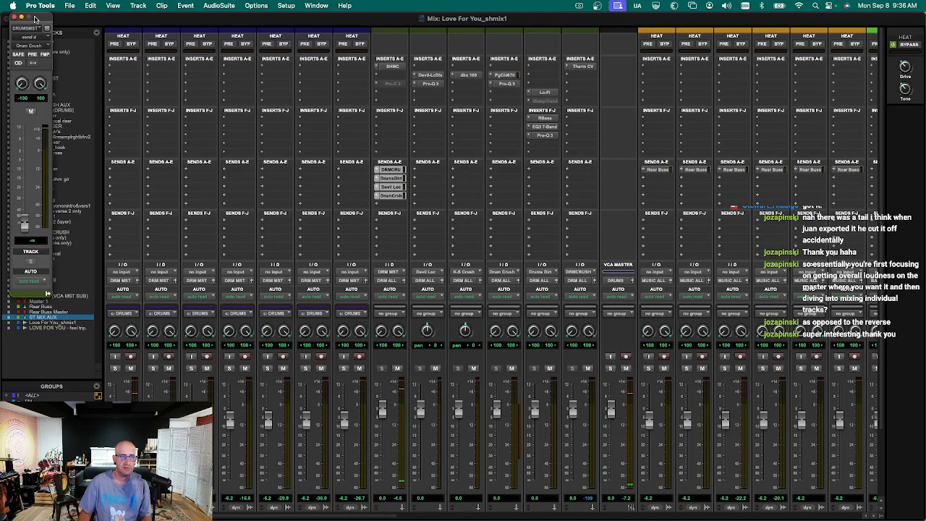
{"action": "left_click_drag", "start_coordinate": [66, 22], "coordinate": [110, 32]}
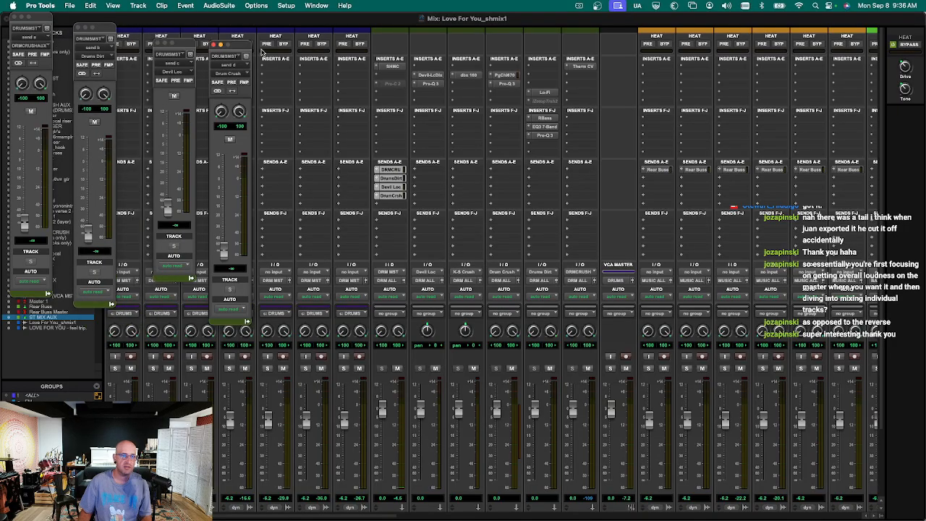
{"action": "left_click_drag", "start_coordinate": [232, 48], "coordinate": [80, 15]}
{"action": "left_click_drag", "start_coordinate": [157, 32], "coordinate": [143, 24]}
{"action": "left_click_drag", "start_coordinate": [231, 37], "coordinate": [195, 19]}
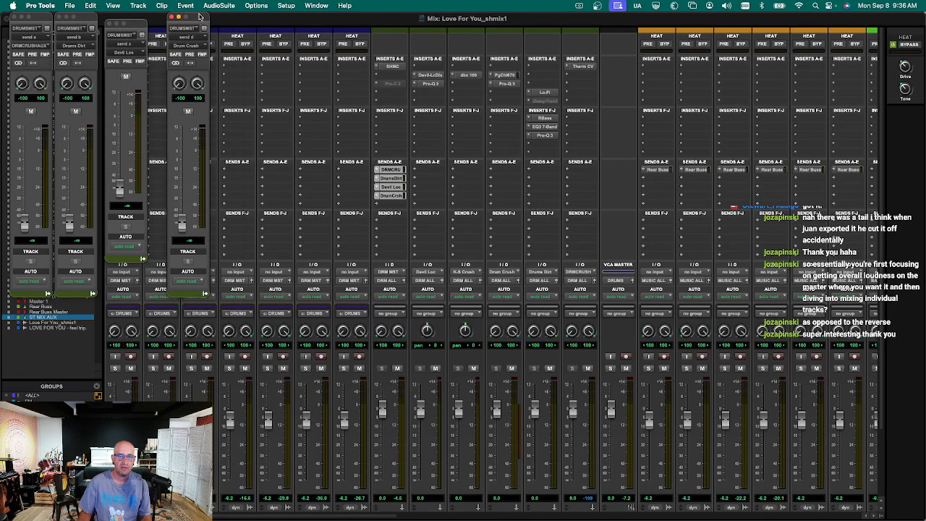
Set the DRUMS MST sends to Drum Crush, Drums Dirt and DRM CRUSH AUX to 0.0 dB.
{"action": "scroll", "coordinate": [474, 286], "scroll_direction": "down", "scroll_amount": 3}
{"action": "scroll", "coordinate": [336, 370], "scroll_direction": "up", "scroll_amount": 3}
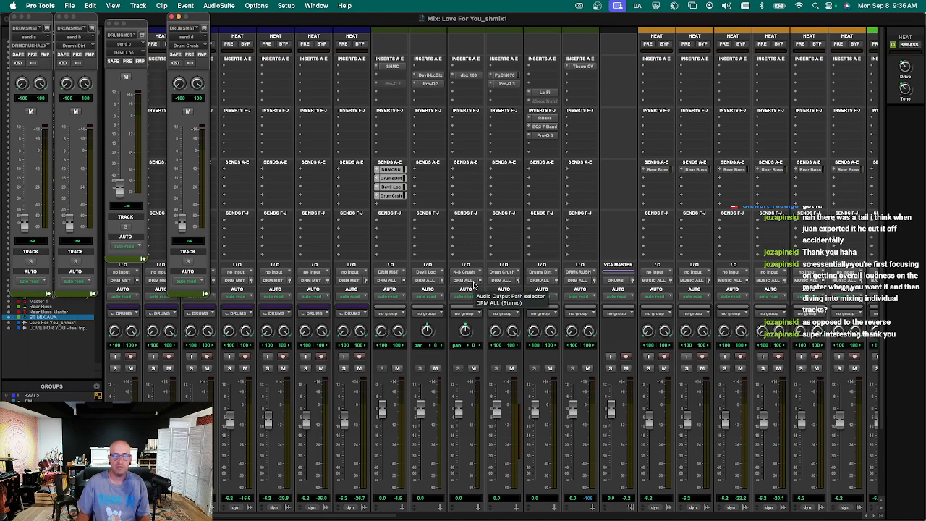
{"action": "scroll", "coordinate": [336, 370], "scroll_direction": "down", "scroll_amount": 3}
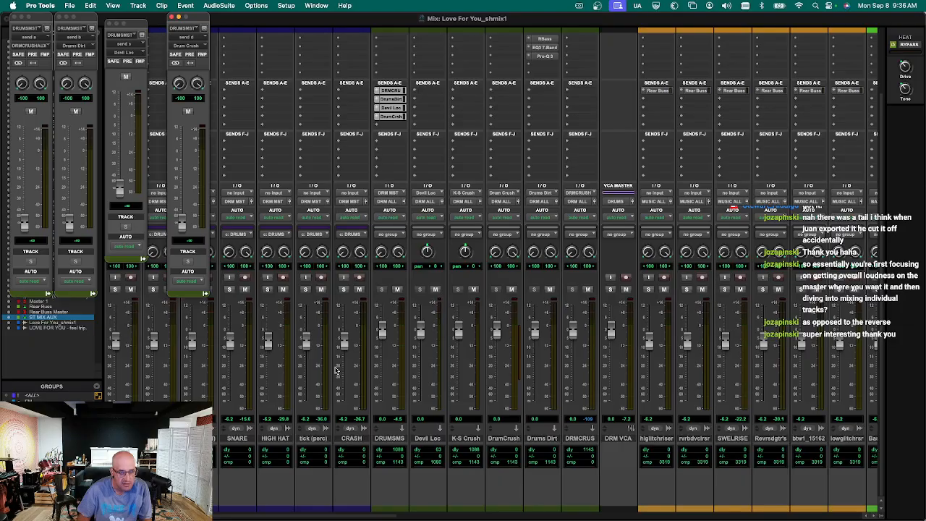
{"action": "key", "text": "super+equal"}
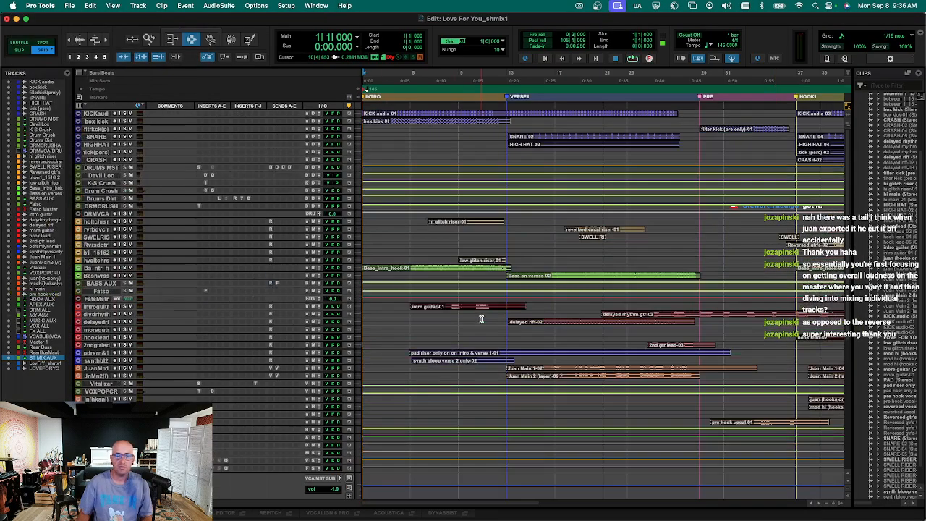
{"action": "key", "text": "ctrl+alt+super+w"}
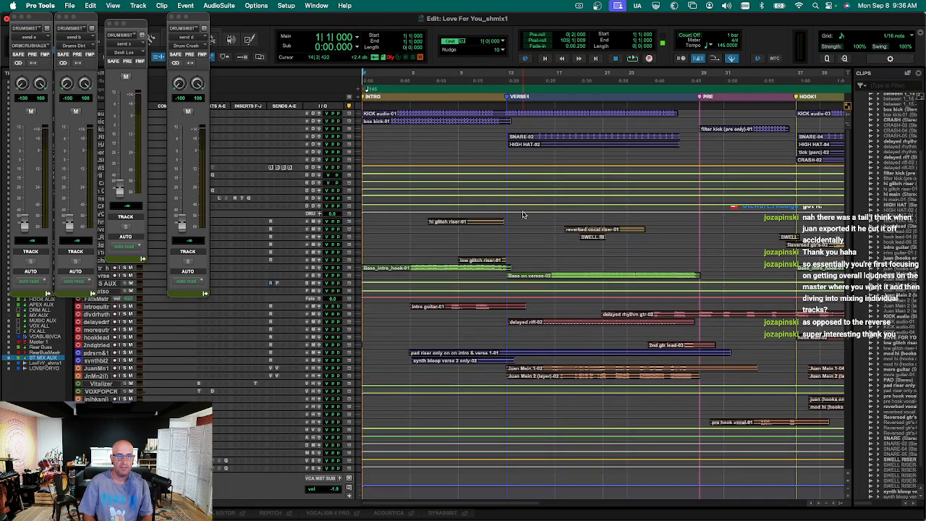
{"action": "key", "text": "super+equal"}
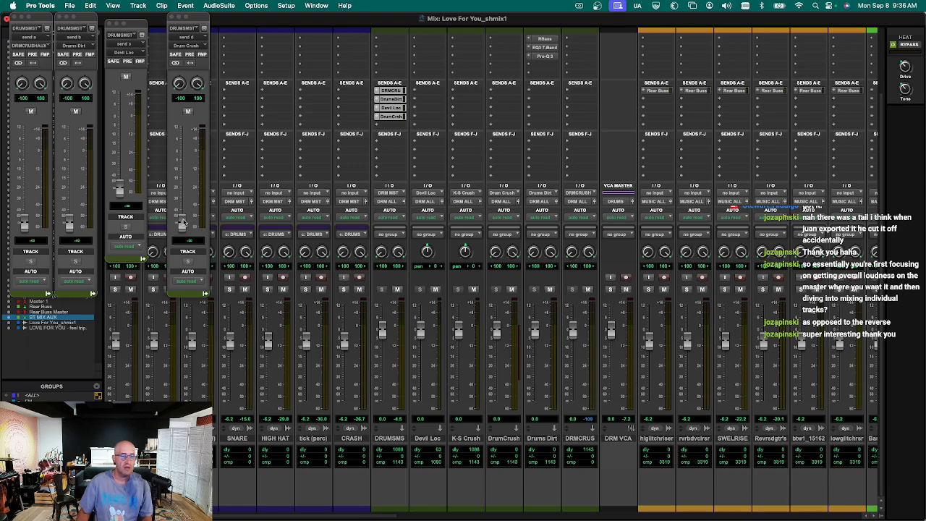
{"action": "left_click", "coordinate": [184, 222], "text": "alt"}
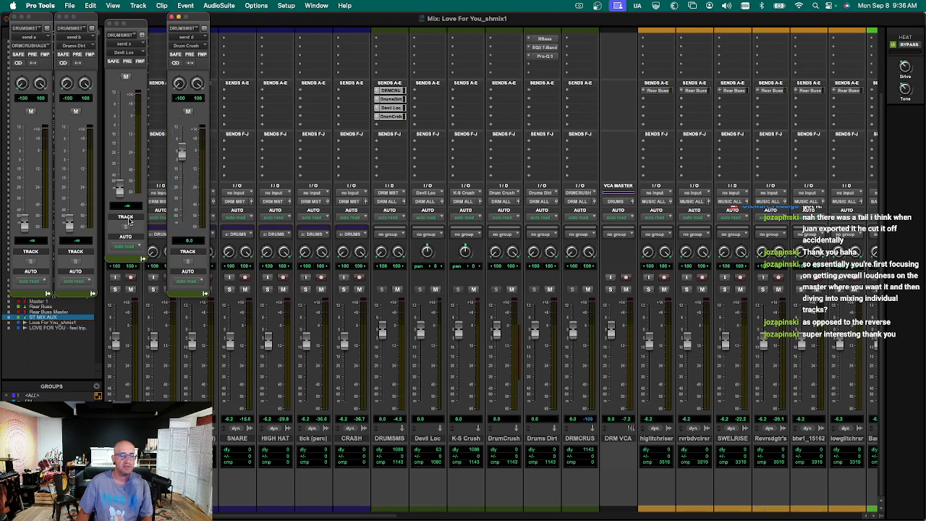
{"action": "left_click", "coordinate": [70, 227], "text": "alt"}
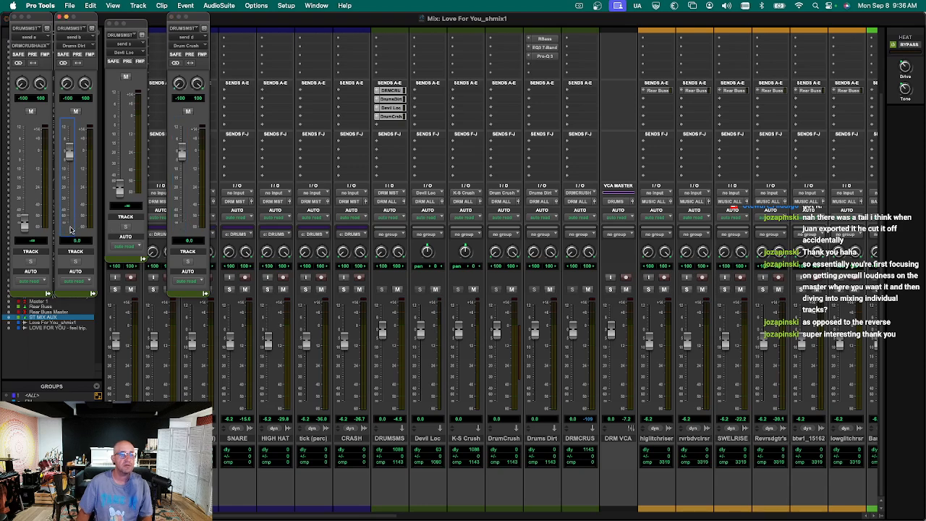
{"action": "left_click", "coordinate": [24, 225], "text": "alt"}
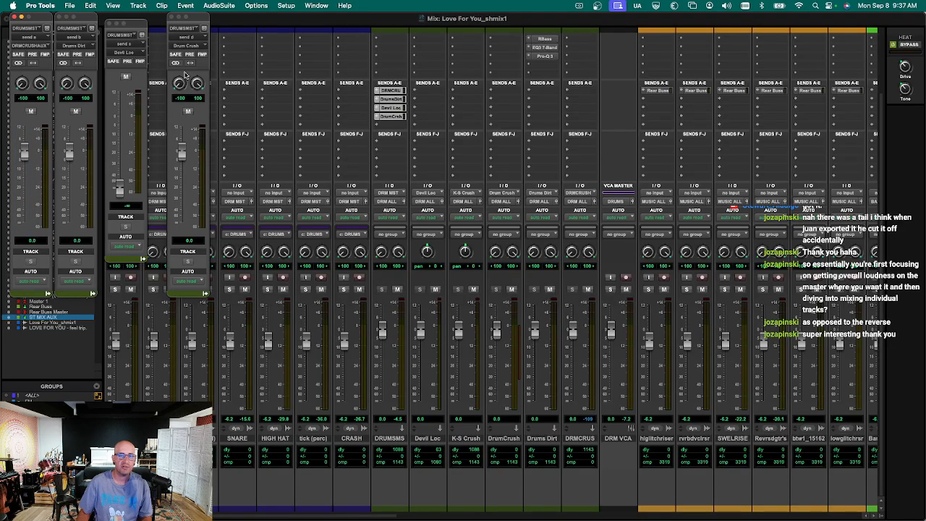
Remove the unavailable insert whose plug-in is missing, below Lo-Fi on the Drums Dirt track.
{"action": "scroll", "coordinate": [475, 133], "scroll_direction": "up", "scroll_amount": 5}
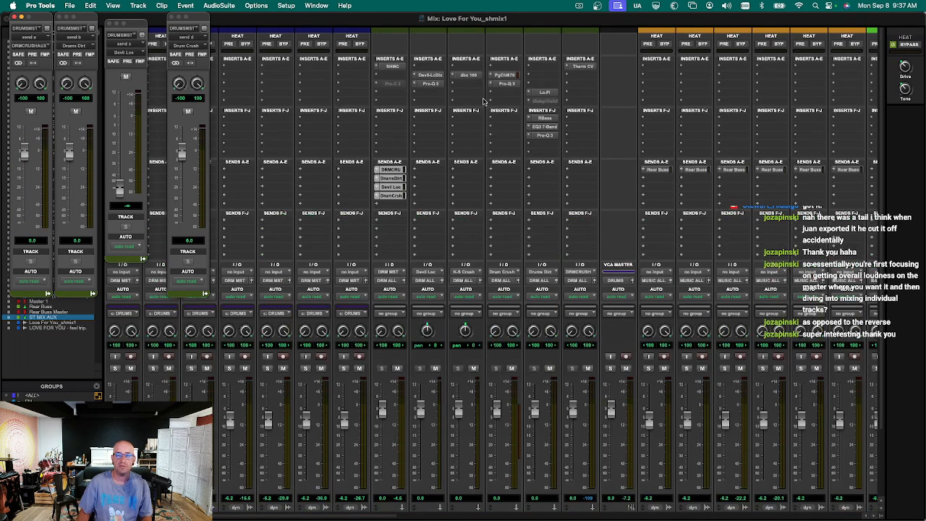
{"action": "left_click", "coordinate": [528, 103]}
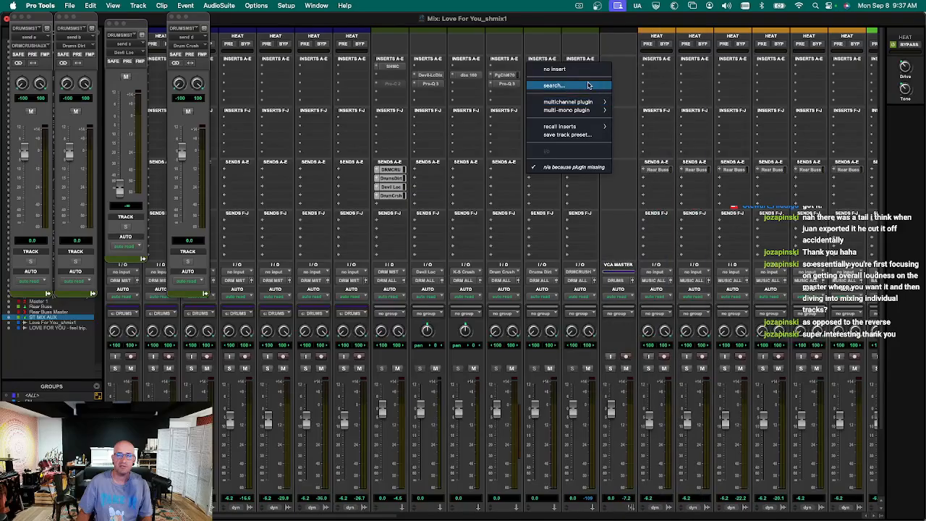
{"action": "left_click", "coordinate": [589, 85]}
{"action": "key", "text": "Escape"}
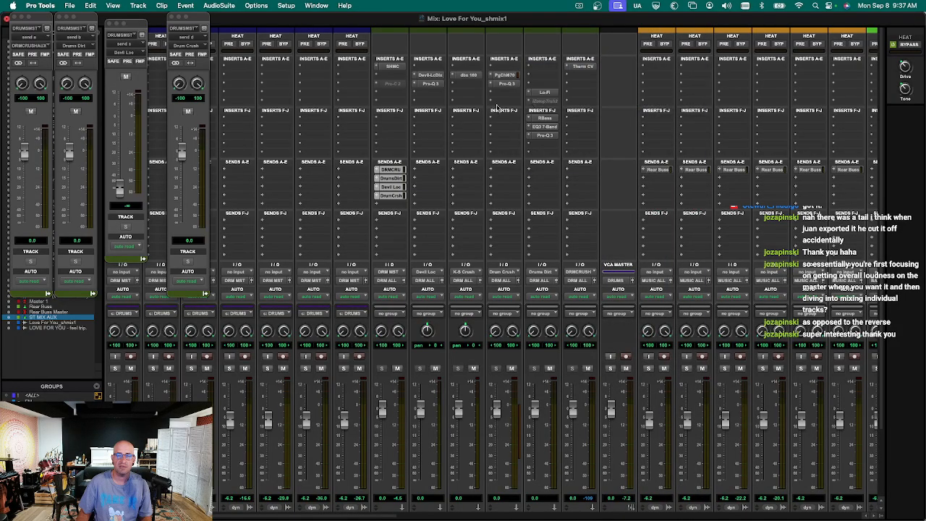
{"action": "left_click", "coordinate": [534, 103]}
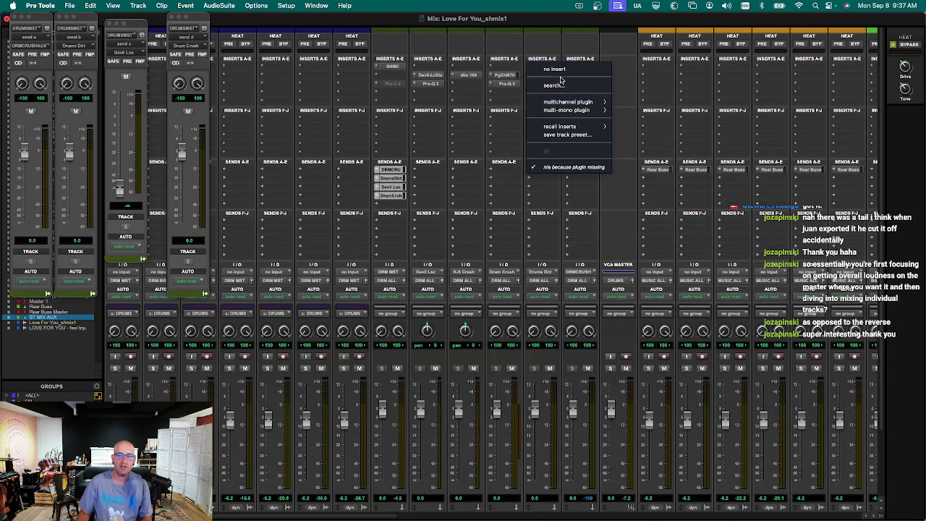
{"action": "left_click", "coordinate": [563, 70]}
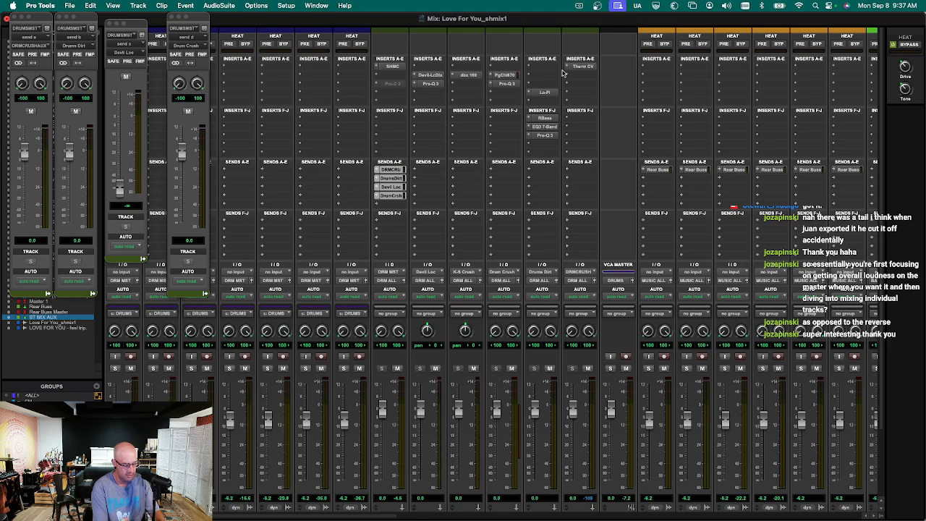
Play the mix, pull the Drum Crush, Drums Dirt and DRM CRUSH AUX faders fully down, and close the send windows.
{"action": "key", "text": "space"}
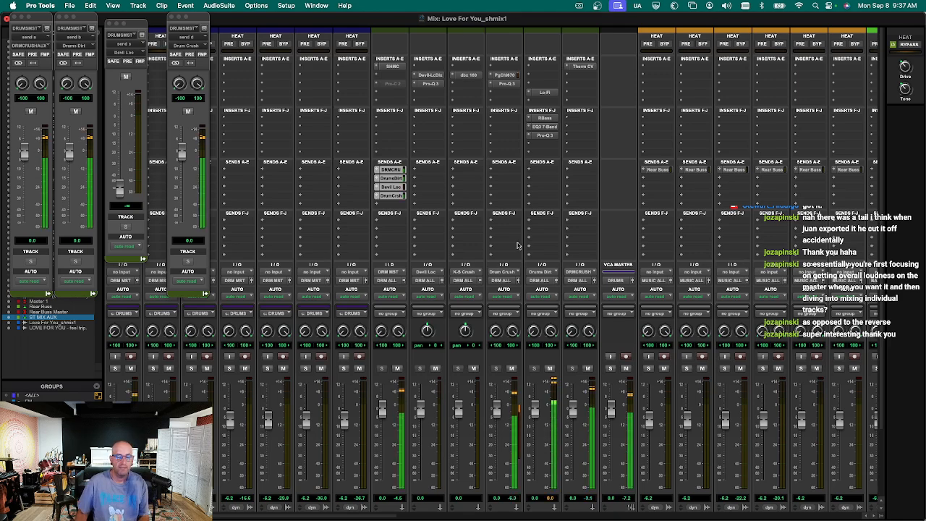
{"action": "scroll", "coordinate": [548, 492], "scroll_direction": "down", "scroll_amount": 3}
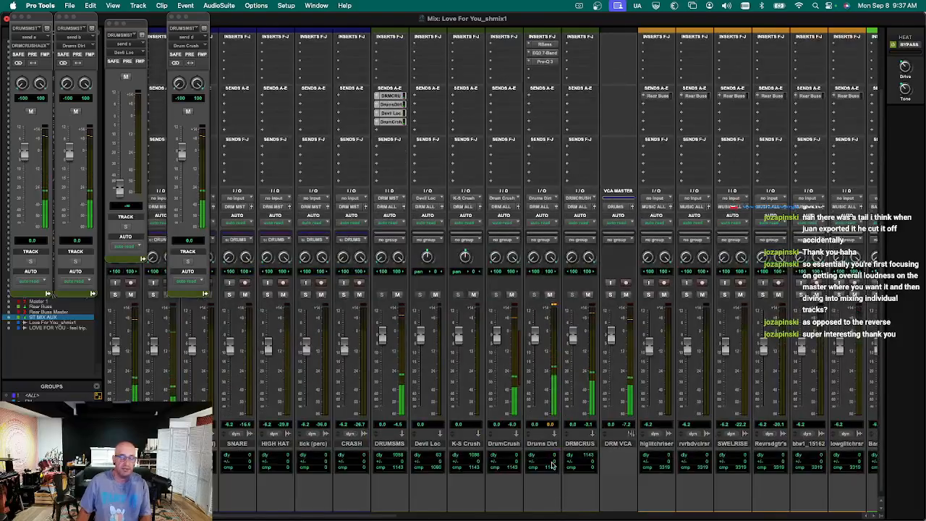
{"action": "left_click", "coordinate": [504, 443]}
{"action": "left_click", "coordinate": [570, 443], "text": "shift"}
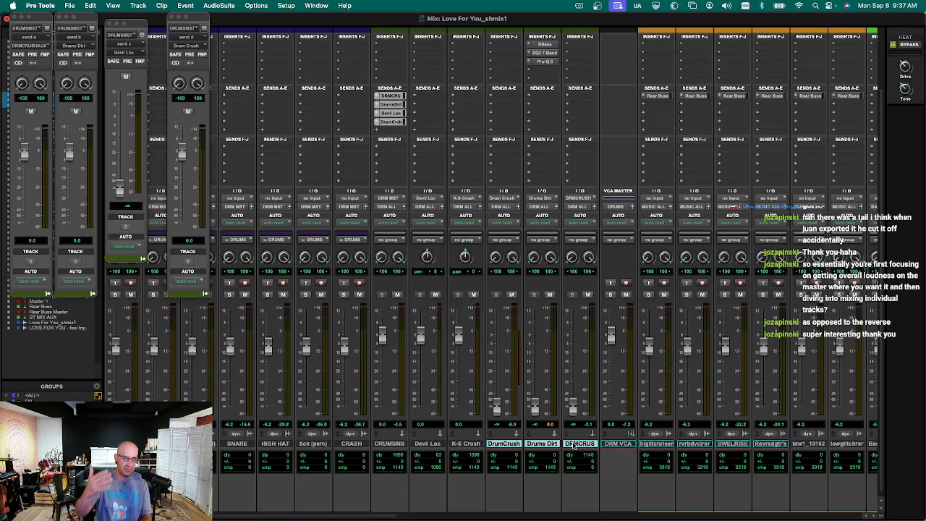
{"action": "scroll", "coordinate": [495, 260], "scroll_direction": "up", "scroll_amount": 3}
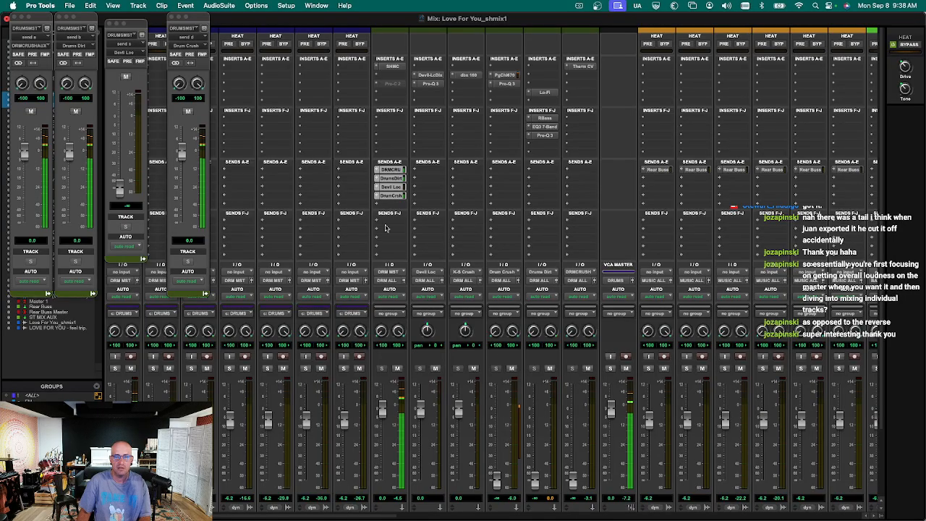
{"action": "key", "text": "super+alt+w"}
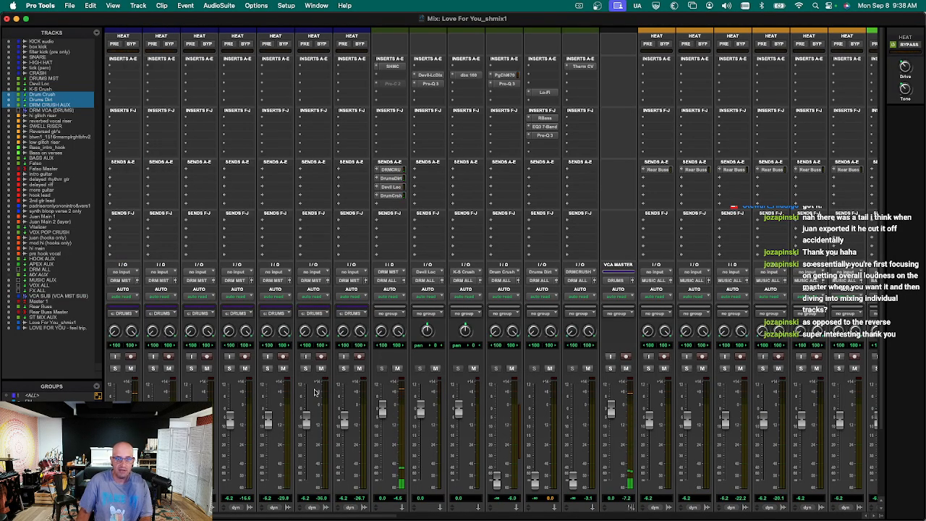
Check the individual send faders on the DRUMS MST track, close the send window, and look over the drum channels.
{"action": "left_click", "coordinate": [398, 179]}
{"action": "left_click", "coordinate": [398, 180]}
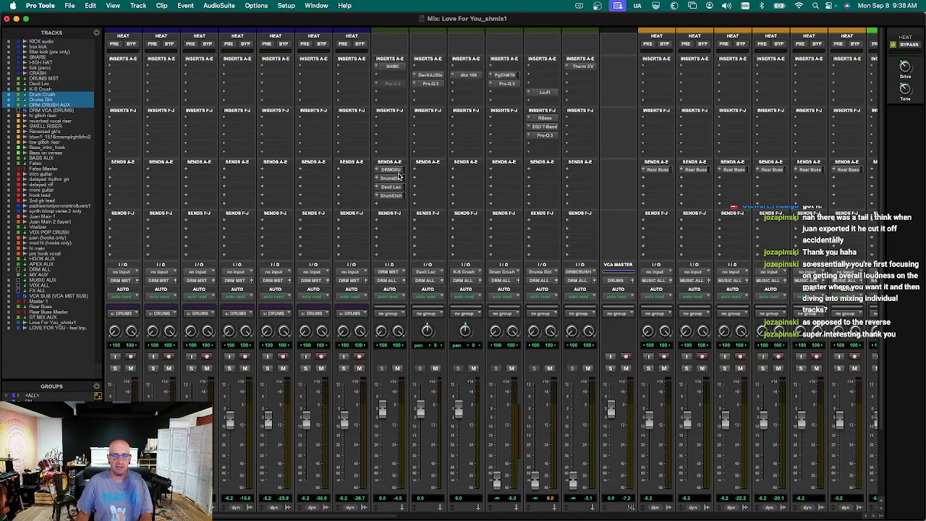
{"action": "left_click", "coordinate": [398, 174]}
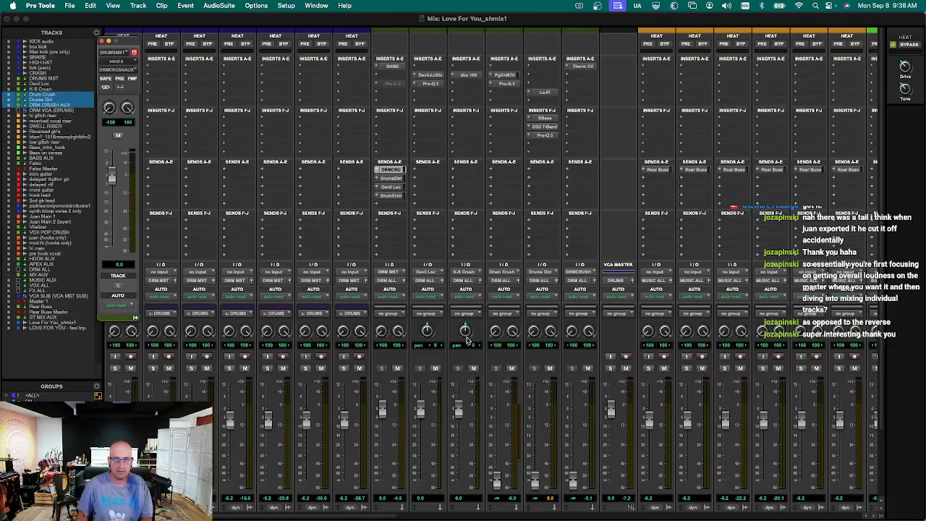
{"action": "left_click", "coordinate": [399, 195]}
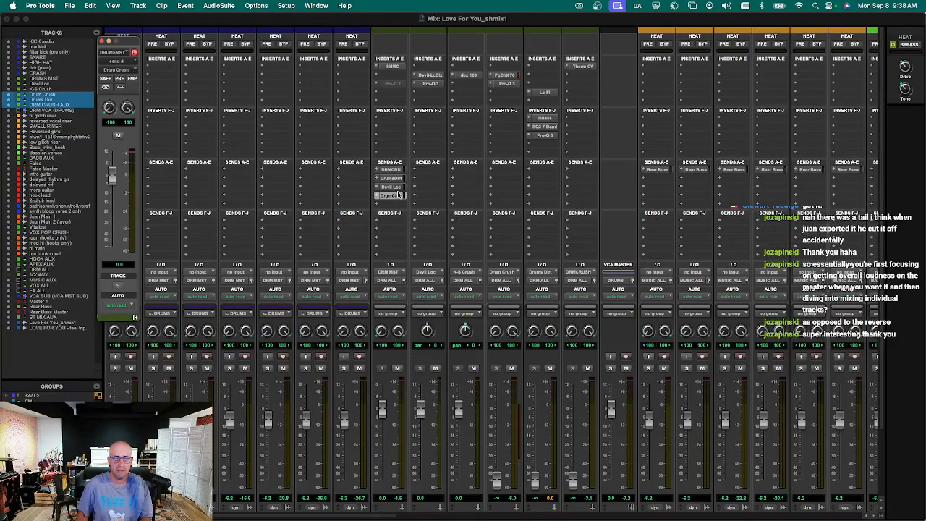
{"action": "left_click", "coordinate": [395, 188]}
{"action": "left_click", "coordinate": [395, 180]}
{"action": "left_click", "coordinate": [396, 171]}
{"action": "key", "text": "super+w"}
{"action": "scroll", "coordinate": [250, 232], "scroll_direction": "down", "scroll_amount": 5}
{"action": "scroll", "coordinate": [158, 222], "scroll_direction": "up", "scroll_amount": 5}
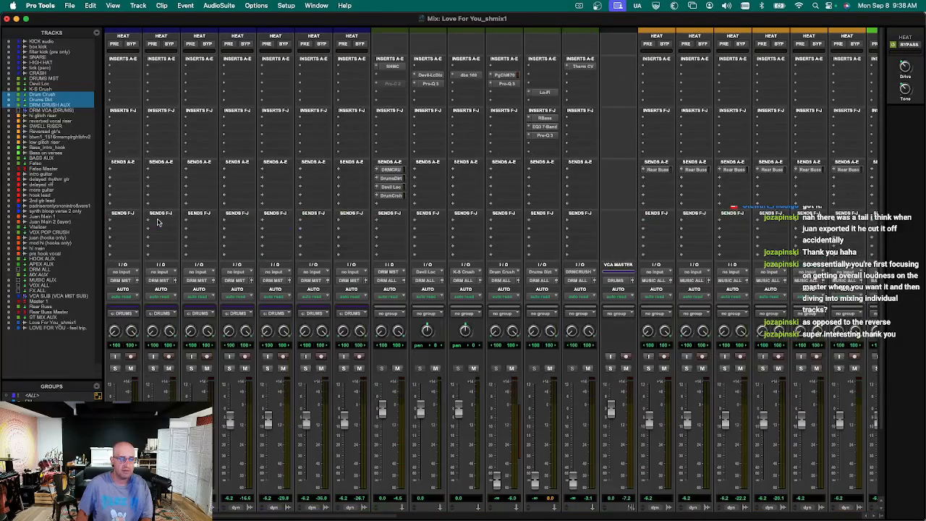
{"action": "scroll", "coordinate": [217, 190], "scroll_direction": "down", "scroll_amount": 5}
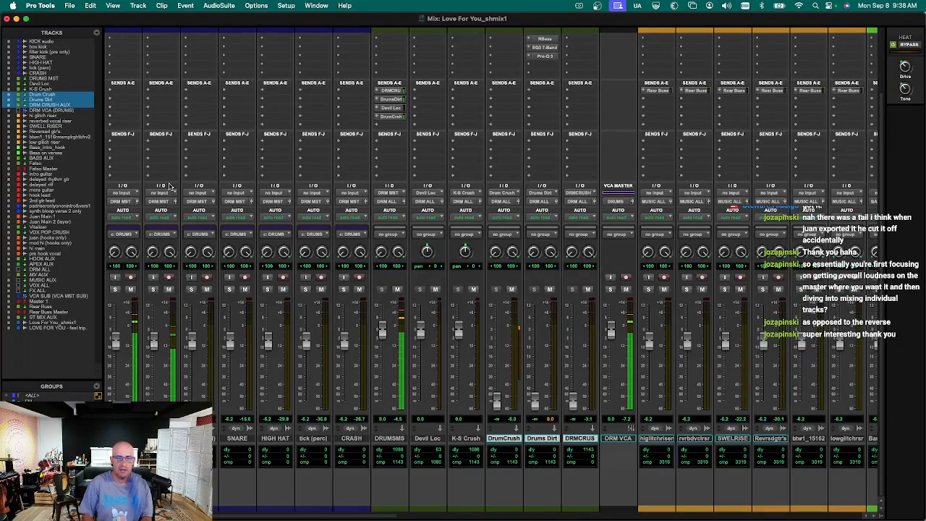
{"action": "scroll", "coordinate": [325, 194], "scroll_direction": "up", "scroll_amount": 5}
Show the timeline, place the playback position at bar 6, and enlarge the drum tracks from KICK audio to CRASH.
{"action": "key", "text": "super+equal"}
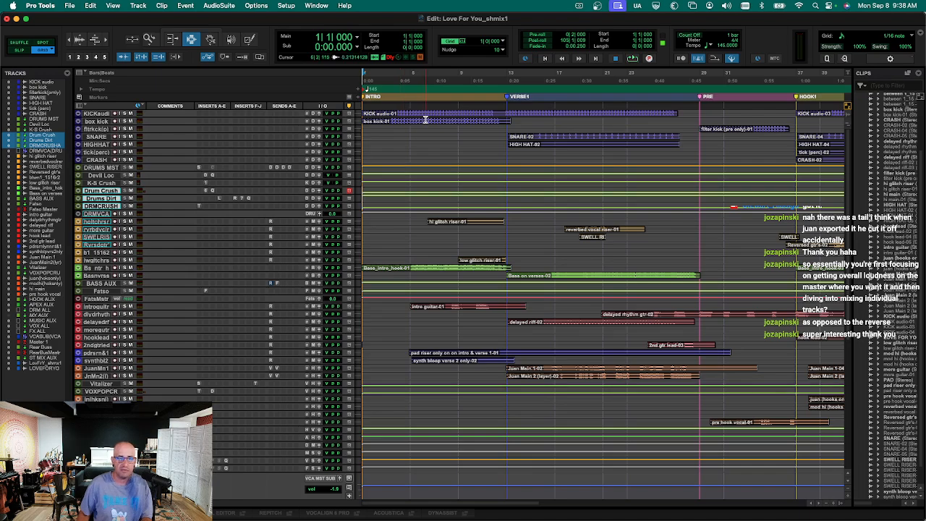
{"action": "left_click", "coordinate": [427, 114]}
{"action": "key", "text": "ctrl+Up"}
{"action": "key", "text": "ctrl+Up"}
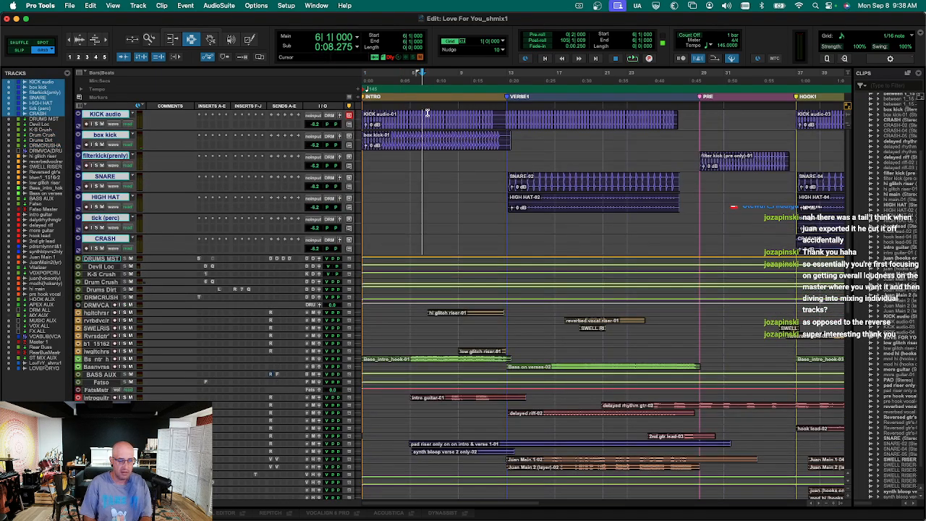
Briefly play the kick parts from bar 6, then stop and select the KICK audio track.
{"action": "key", "text": "semicolon"}
{"action": "key", "text": "p"}
{"action": "key", "text": "p"}
{"action": "key", "text": "p"}
{"action": "key", "text": "p"}
{"action": "key", "text": "p"}
{"action": "key", "text": "p"}
{"action": "key", "text": "space"}
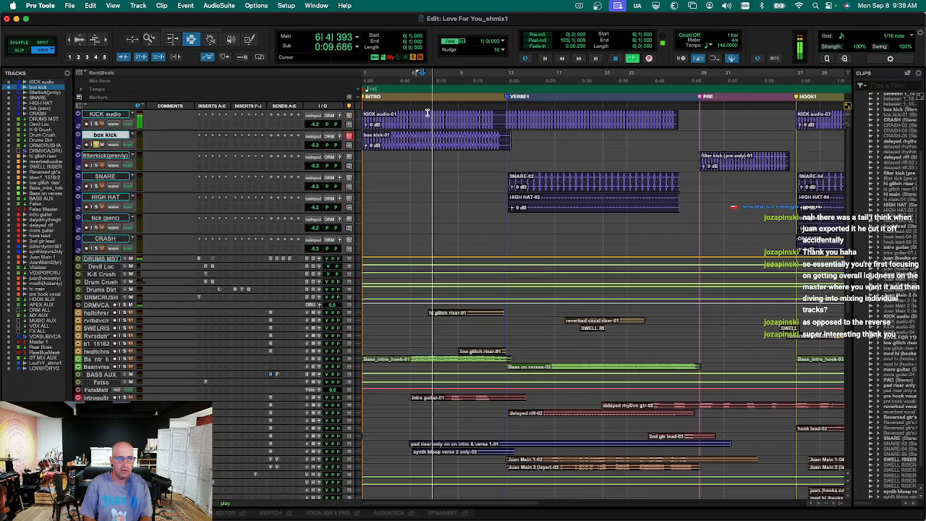
{"action": "key", "text": "space"}
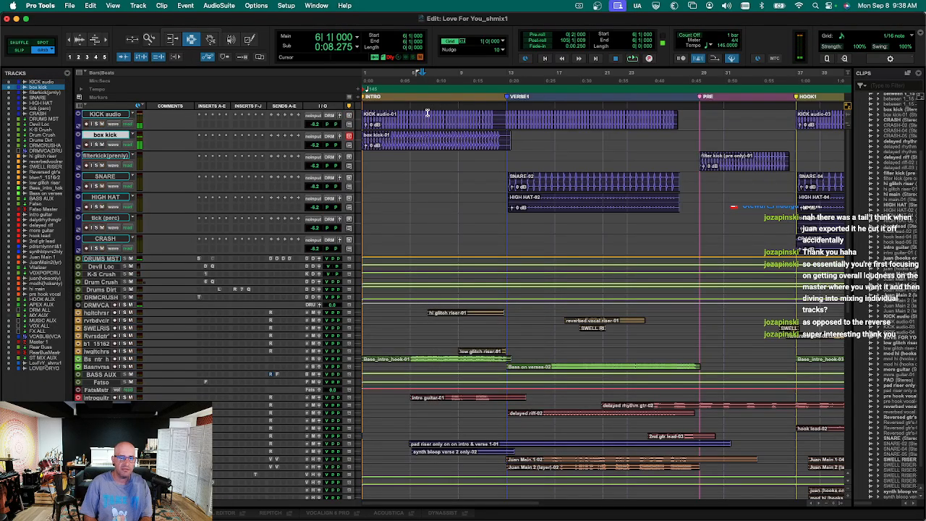
{"action": "key", "text": "p"}
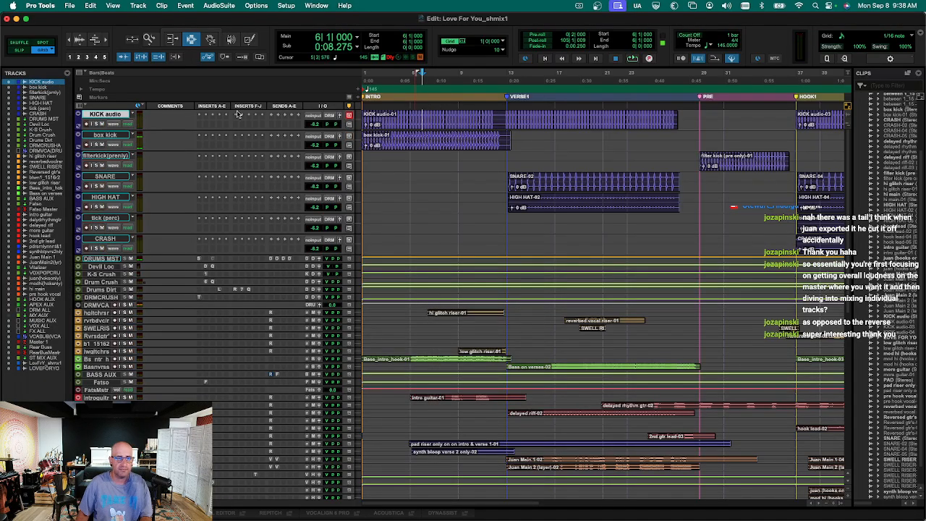
Add a send to the K-S Crush bus on the KICK audio and SNARE tracks, with the send level reset to default.
{"action": "left_click", "coordinate": [235, 115]}
{"action": "mouse_move", "coordinate": [323, 133]}
{"action": "left_click", "coordinate": [173, 126]}
{"action": "left_click", "coordinate": [274, 117]}
{"action": "mouse_move", "coordinate": [291, 124]}
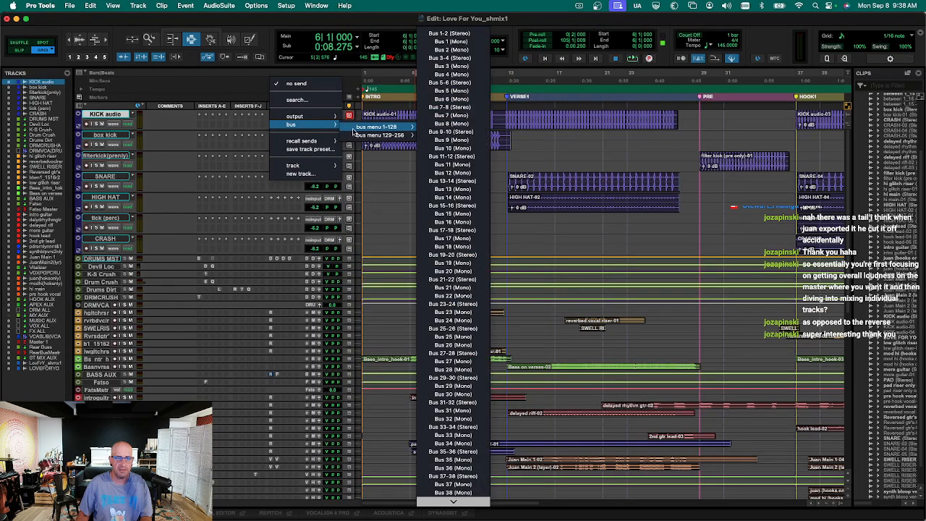
{"action": "mouse_move", "coordinate": [380, 135]}
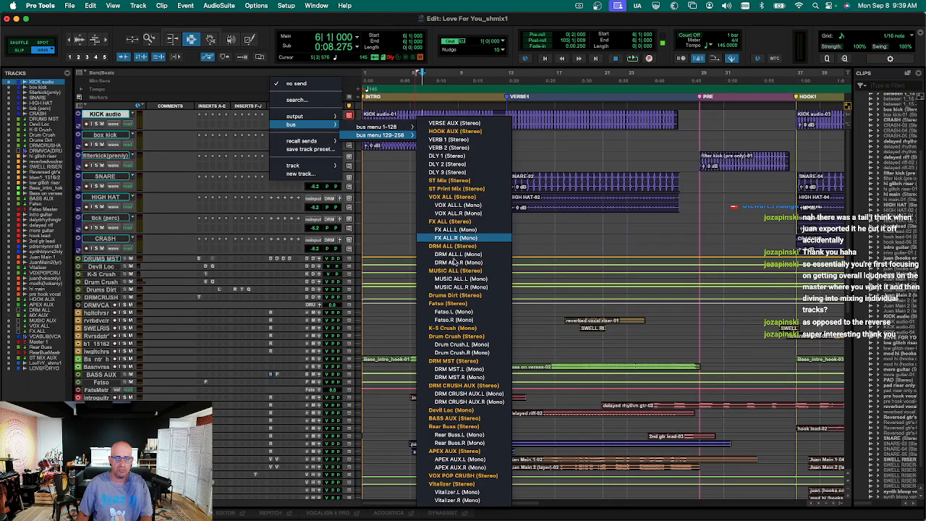
{"action": "left_click", "coordinate": [458, 322]}
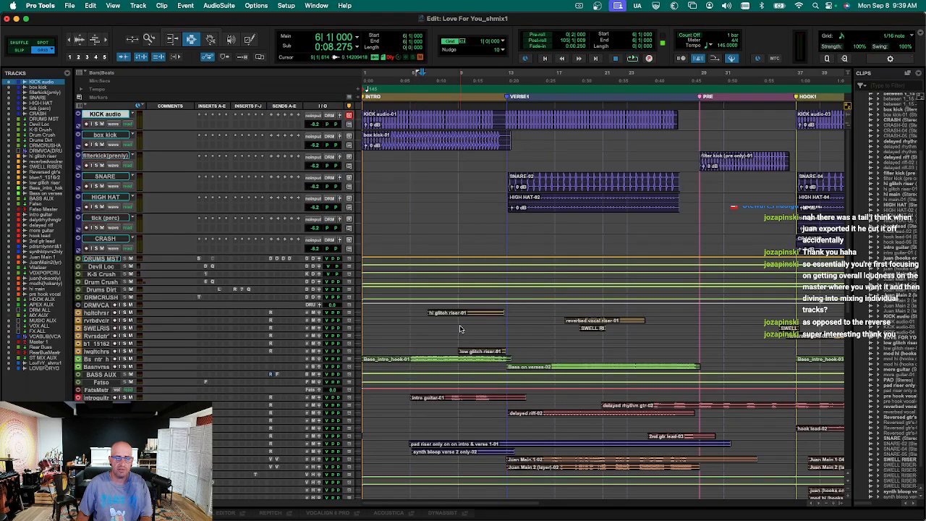
{"action": "left_click", "coordinate": [112, 207], "text": "alt"}
{"action": "left_click", "coordinate": [272, 124]}
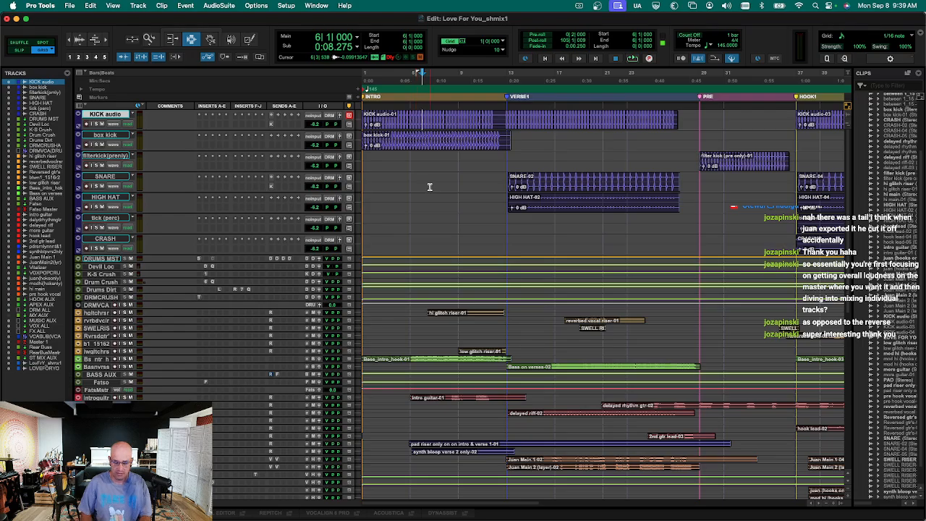
Show the mixer, pull the K-S Crush fader fully down during playback, and select that channel.
{"action": "key", "text": "super+equal"}
{"action": "scroll", "coordinate": [398, 298], "scroll_direction": "down", "scroll_amount": 3}
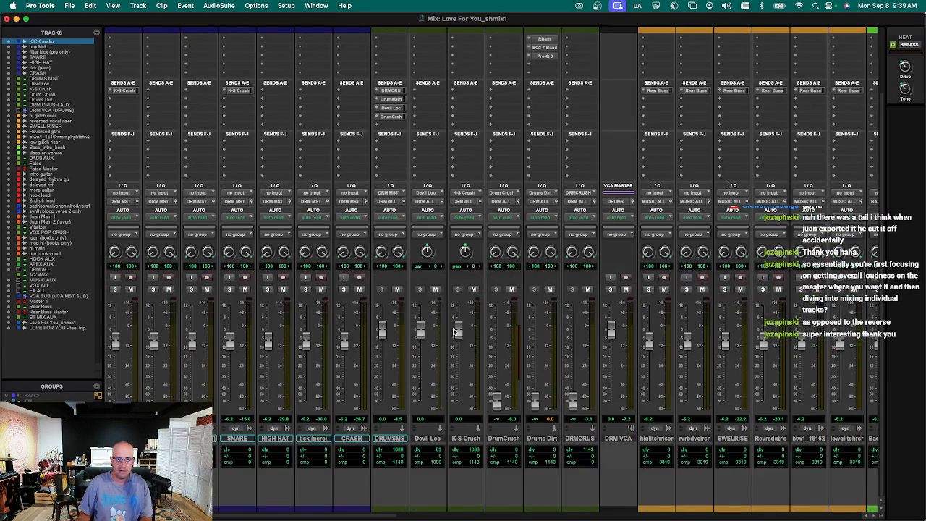
{"action": "left_click_drag", "start_coordinate": [455, 332], "coordinate": [461, 400]}
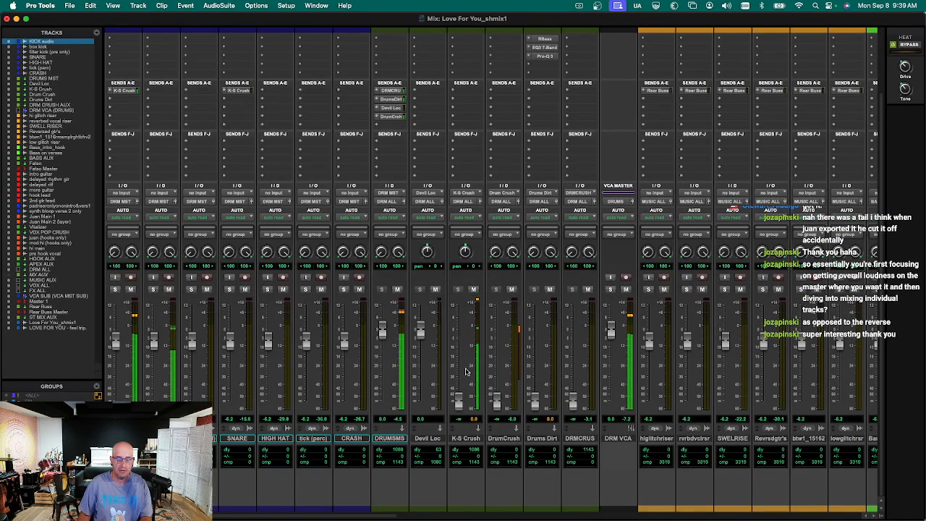
{"action": "left_click", "coordinate": [463, 438]}
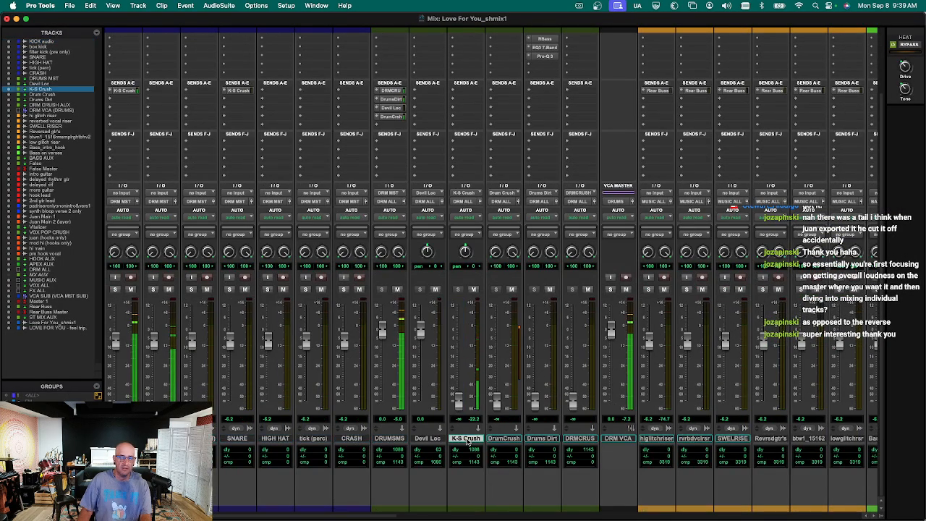
Reset the Devil Loc send on DRUMS MST to its default level, close the send window, and pull the Devil Loc fader fully down.
{"action": "left_click", "coordinate": [427, 439]}
{"action": "left_click", "coordinate": [393, 108]}
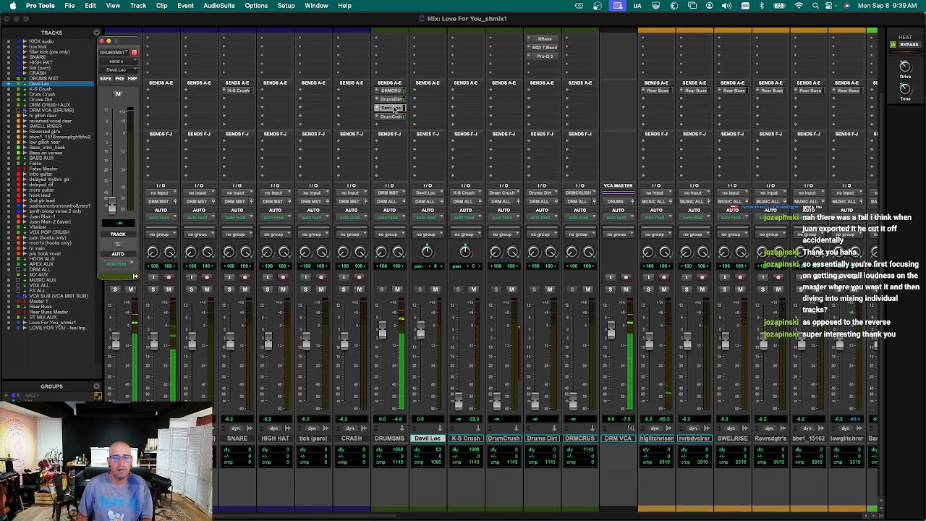
{"action": "left_click", "coordinate": [115, 204], "text": "alt"}
{"action": "key", "text": "super+w"}
{"action": "left_click_drag", "start_coordinate": [420, 329], "coordinate": [414, 417]}
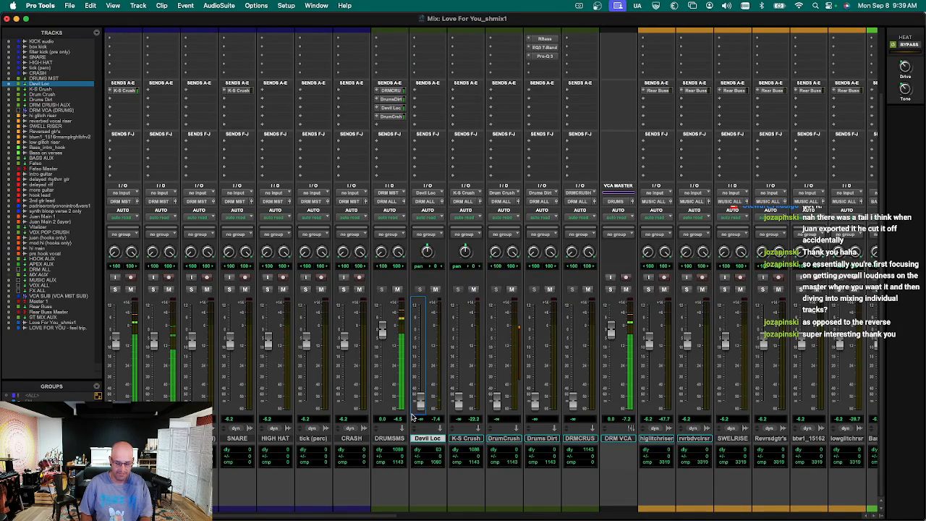
Select the K-S Crush channel and bring its fader up to about -29.6 dB.
{"action": "left_click", "coordinate": [389, 439]}
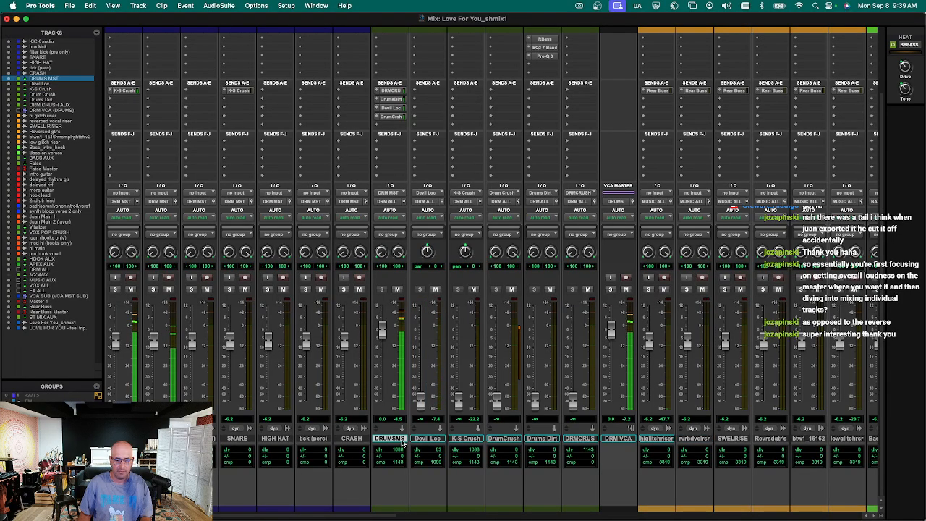
{"action": "left_click", "coordinate": [434, 439]}
{"action": "left_click", "coordinate": [466, 440]}
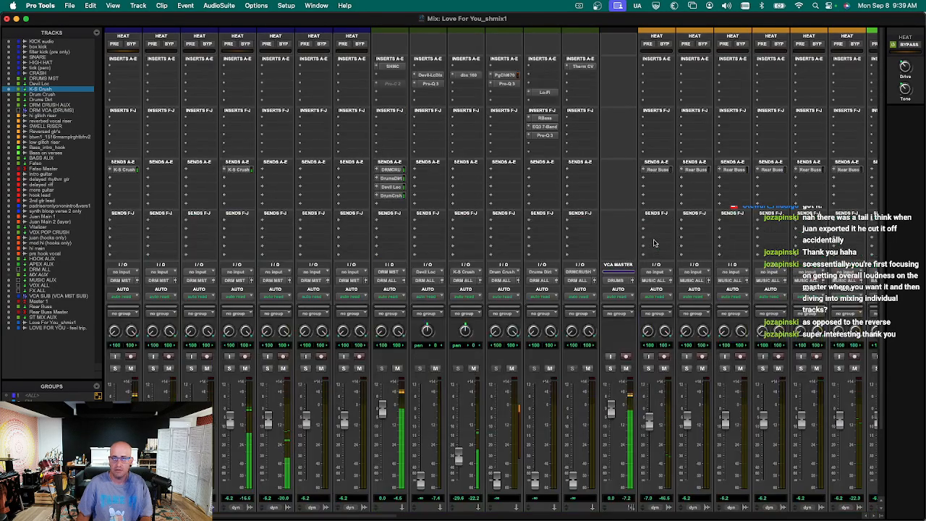
Insert the stereo Decapitator plug-in on the hi glitch riser channel and close its window.
{"action": "scroll", "coordinate": [651, 303], "scroll_direction": "up", "scroll_amount": 3}
{"action": "left_click", "coordinate": [660, 72]}
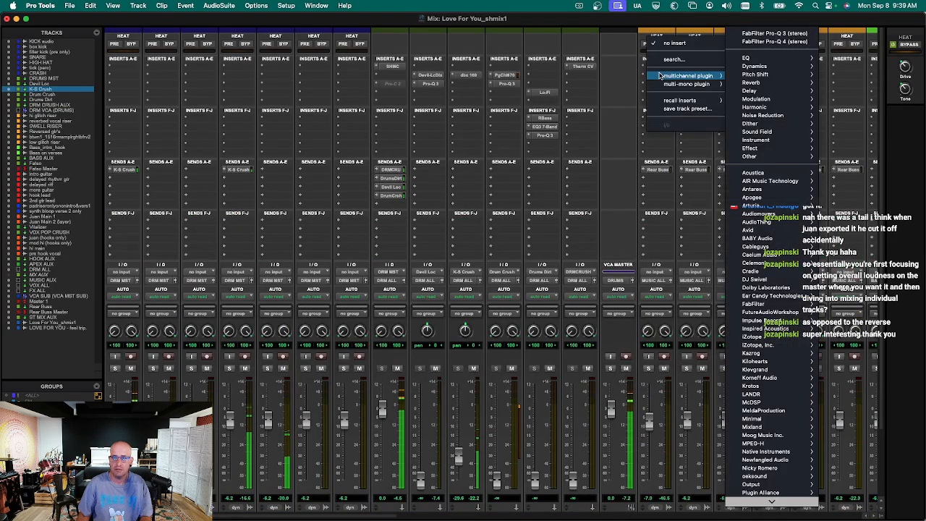
{"action": "type", "text": "dev"}
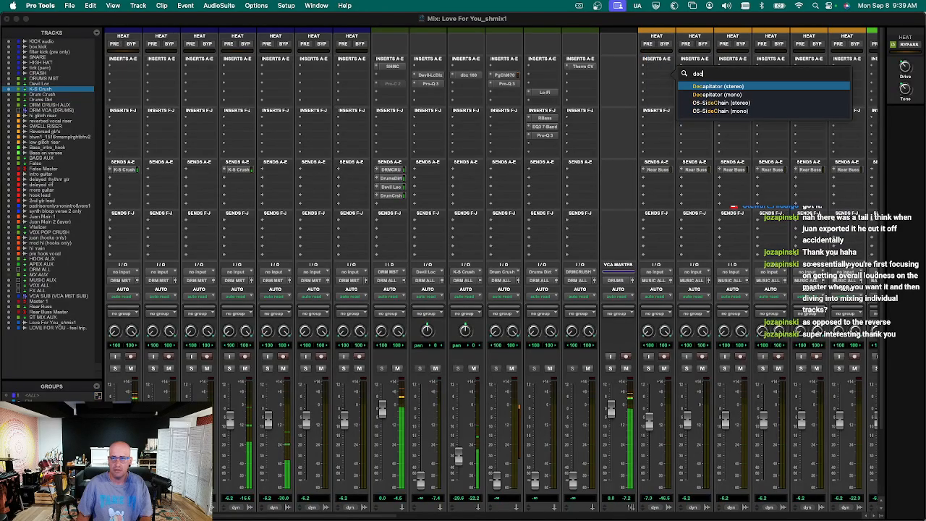
{"action": "left_click", "coordinate": [711, 90]}
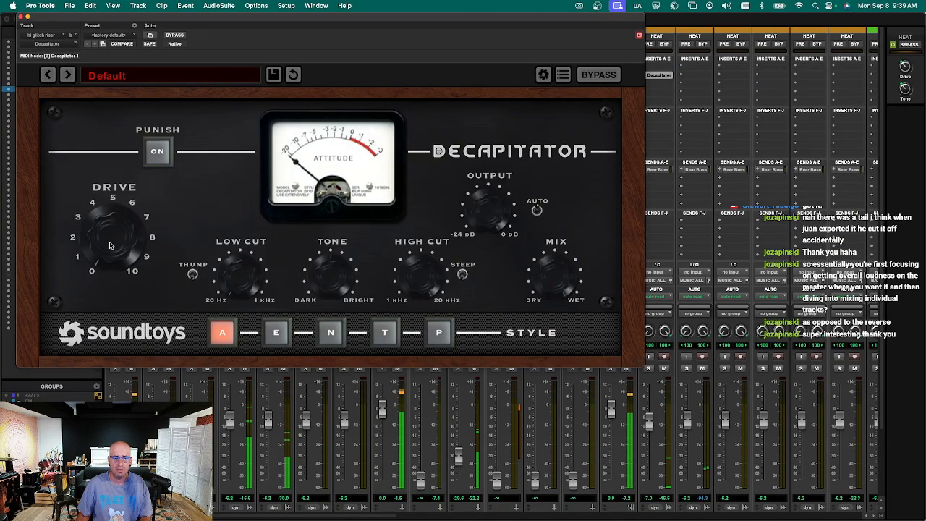
{"action": "key", "text": "super+w"}
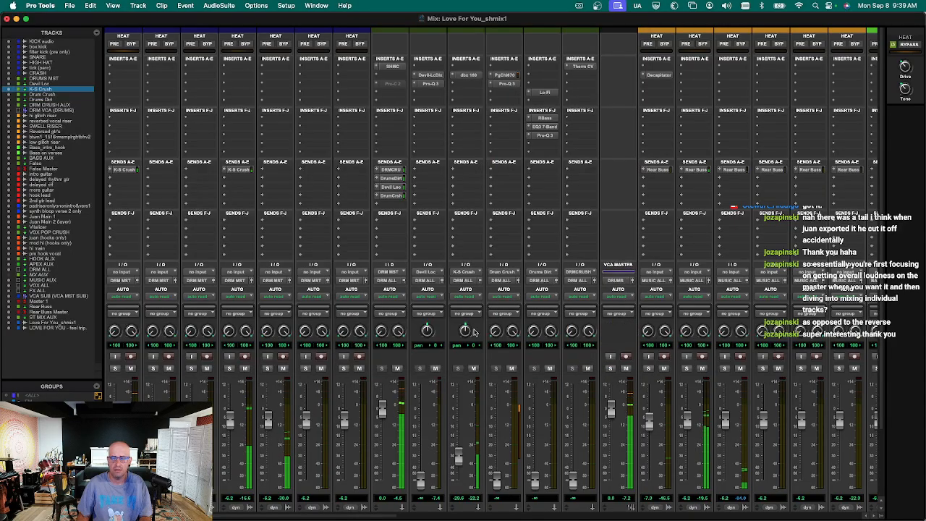
Raise the K-S Crush fader to -26.2 dB and Drum Crush to -12.9 dB, bring up Drums Dirt slightly, and select DRUMS MST.
{"action": "scroll", "coordinate": [528, 373], "scroll_direction": "down", "scroll_amount": 3}
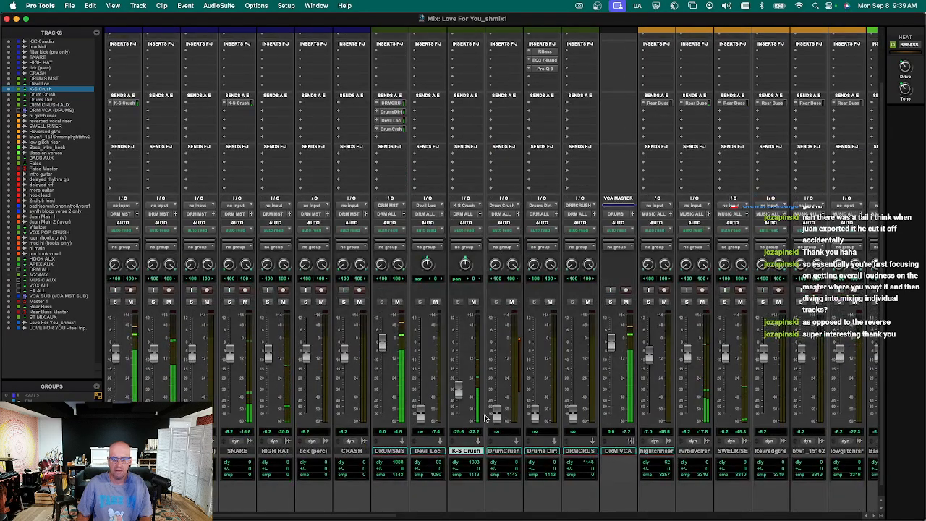
{"action": "left_click", "coordinate": [393, 451]}
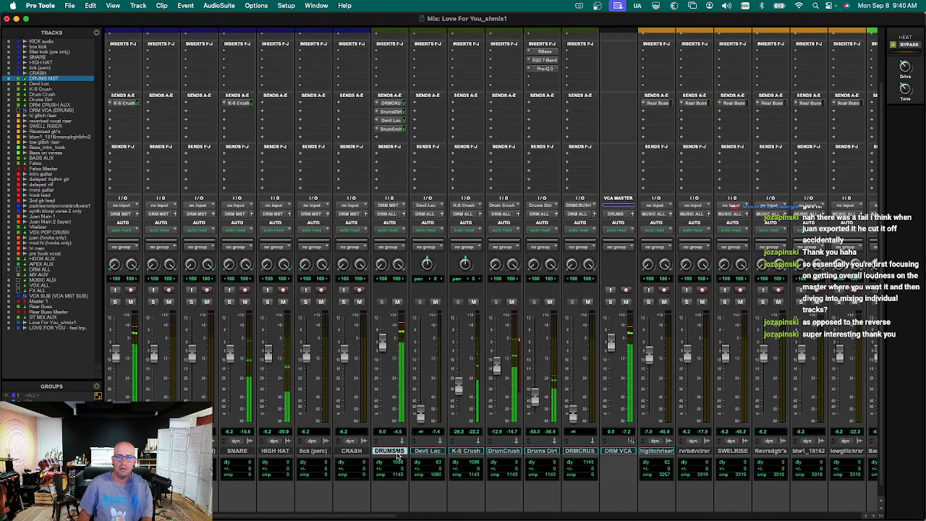
Insert the UAD Raw plug-in on Drums Dirt below Lo-Fi, increase its distortion, and close the plug-in window.
{"action": "scroll", "coordinate": [424, 204], "scroll_direction": "up", "scroll_amount": 5}
{"action": "left_click", "coordinate": [536, 100]}
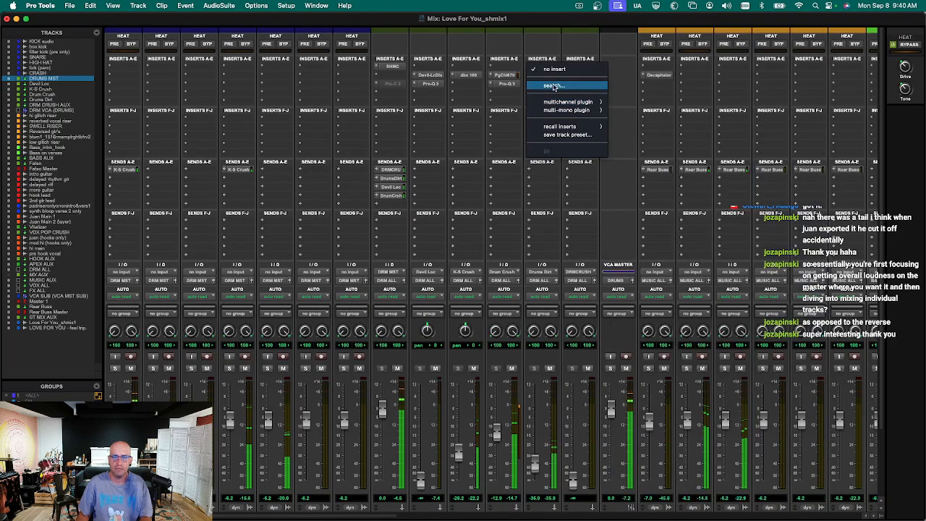
{"action": "left_click", "coordinate": [553, 85]}
{"action": "type", "text": "raw"}
{"action": "key", "text": "Return"}
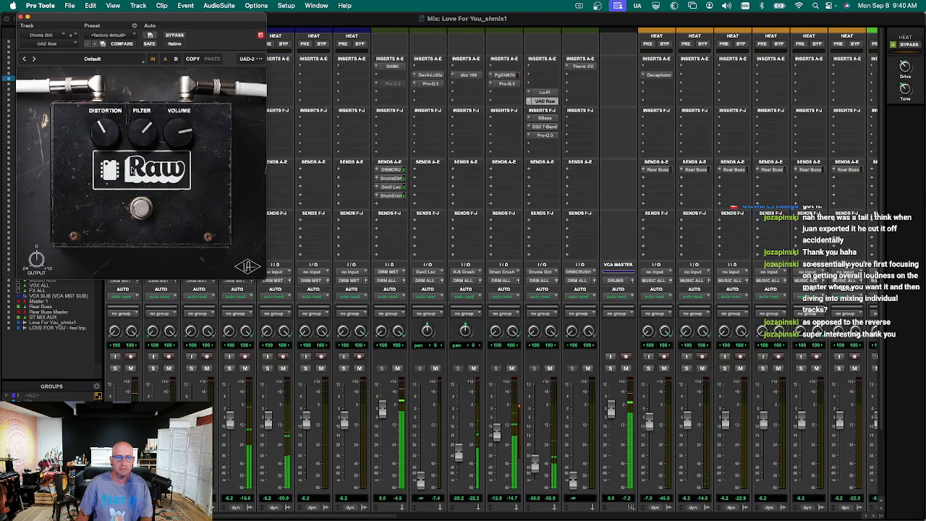
{"action": "left_click_drag", "start_coordinate": [103, 136], "coordinate": [105, 130]}
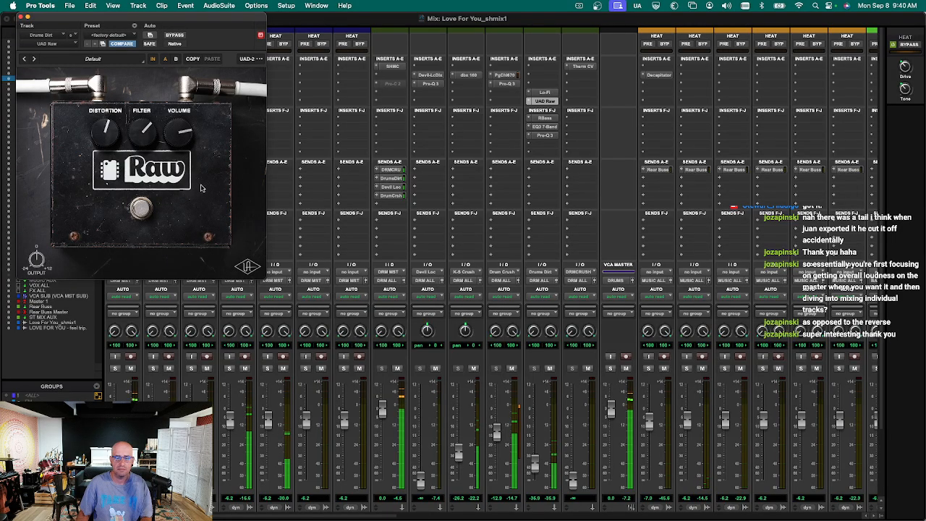
{"action": "key", "text": "ctrl+alt+super+w"}
{"action": "key", "text": "ctrl+alt+super+w"}
{"action": "key", "text": "ctrl+alt+super+w"}
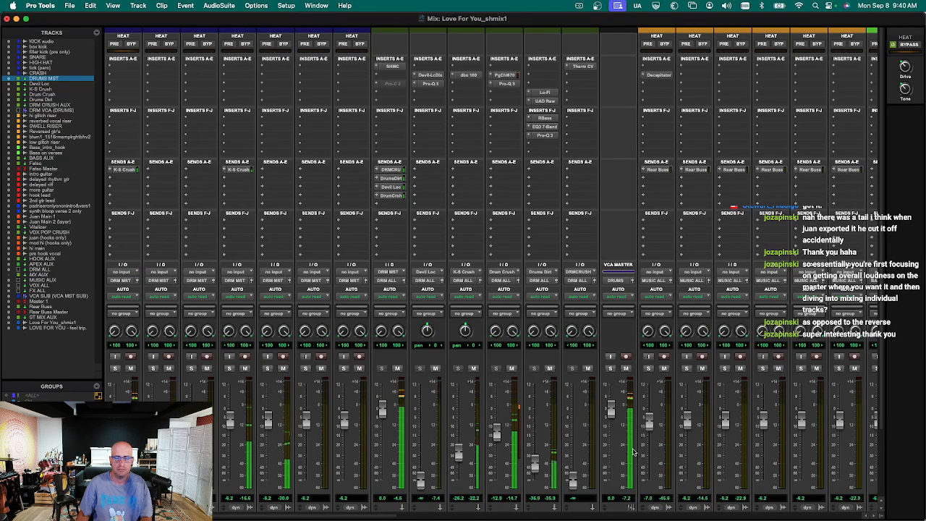
Mute K-S Crush, Drum Crush, Drums Dirt and DRM CRUSH AUX, and select the channels from Devil Loc through DRM CRUSH AUX.
{"action": "scroll", "coordinate": [406, 347], "scroll_direction": "down", "scroll_amount": 5}
{"action": "left_click", "coordinate": [495, 439]}
{"action": "left_click", "coordinate": [456, 439]}
{"action": "left_click", "coordinate": [426, 438]}
{"action": "left_click", "coordinate": [582, 439], "text": "shift"}
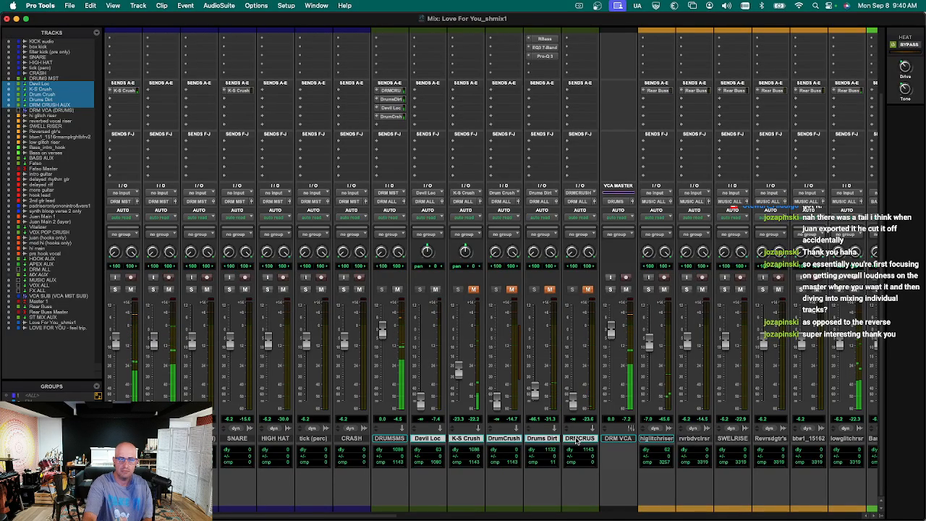
Show the timeline, stop playback, and place the playback position at bar 63 on the KICK audio track.
{"action": "key", "text": "super+equal"}
{"action": "key", "text": "space"}
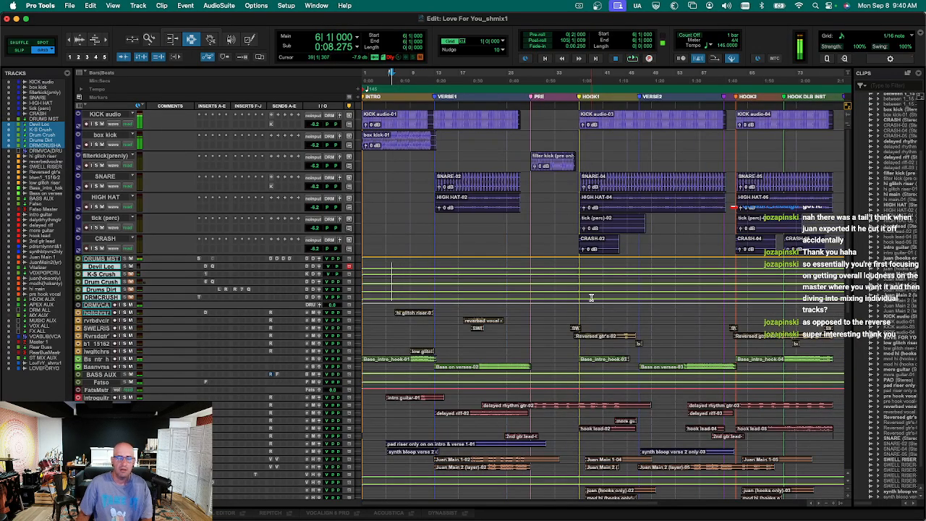
{"action": "key", "text": "super+bracketleft"}
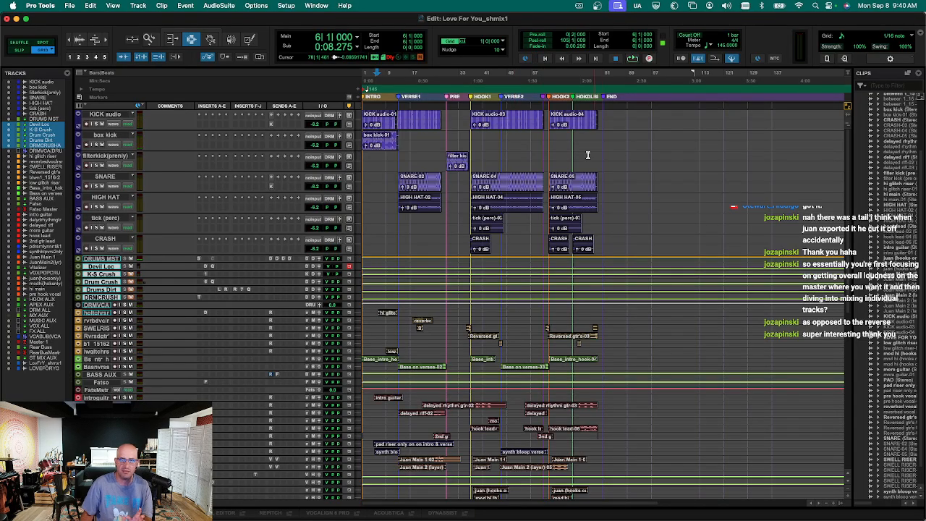
{"action": "left_click", "coordinate": [550, 123]}
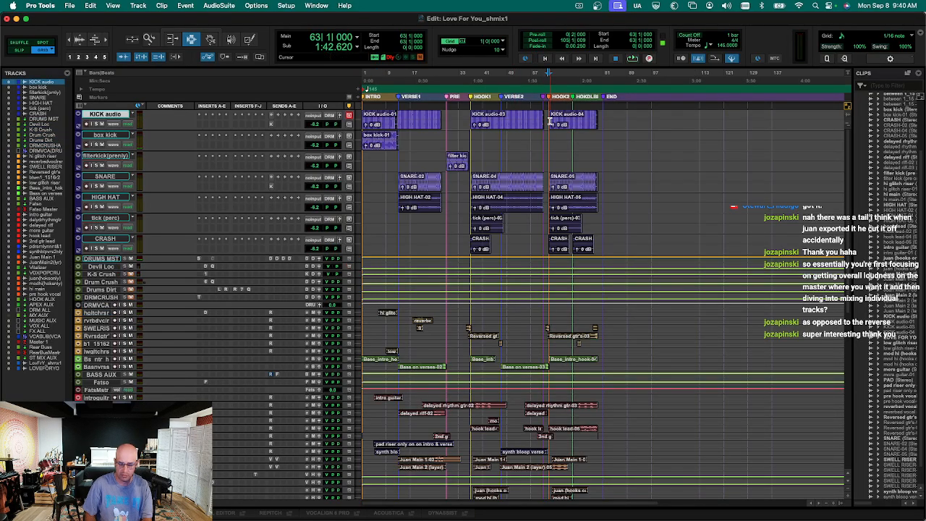
Show the mixer with the memory locations and play from the HOOK DLB INST marker.
{"action": "key", "text": "super+equal"}
{"action": "key", "text": "super+KP_5"}
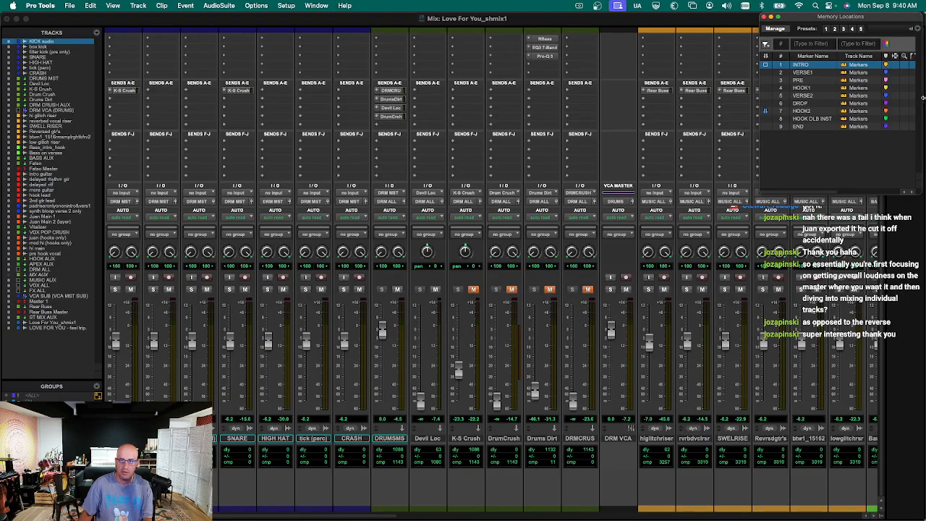
{"action": "left_click", "coordinate": [814, 105]}
{"action": "left_click", "coordinate": [814, 113]}
{"action": "left_click", "coordinate": [813, 120]}
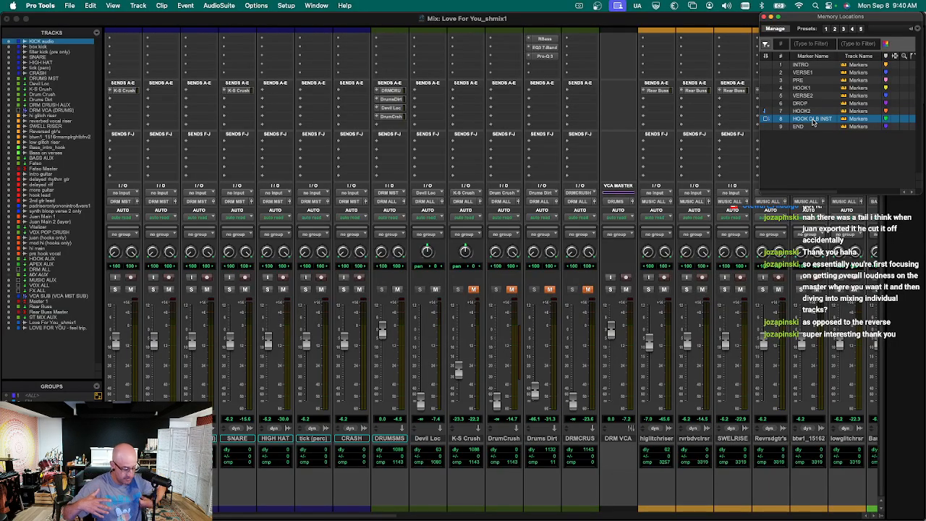
{"action": "key", "text": "space"}
{"action": "key", "text": "super+equal"}
{"action": "key", "text": "super+equal"}
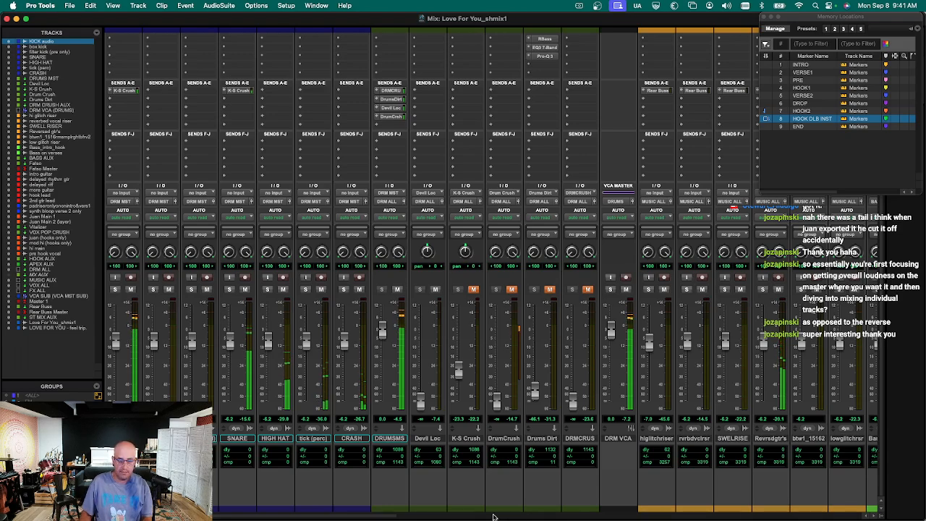
Unmute Devil Loc through DRM CRUSH AUX, and set K-S Crush to -20.5 dB, Drum Crush to -23.0 dB and Drums Dirt fully down.
{"action": "mouse_move", "coordinate": [402, 517]}
{"action": "left_mouse_down"}
{"action": "mouse_move", "coordinate": [422, 517]}
{"action": "mouse_move", "coordinate": [413, 516]}
{"action": "left_mouse_up"}
{"action": "left_click", "coordinate": [354, 438]}
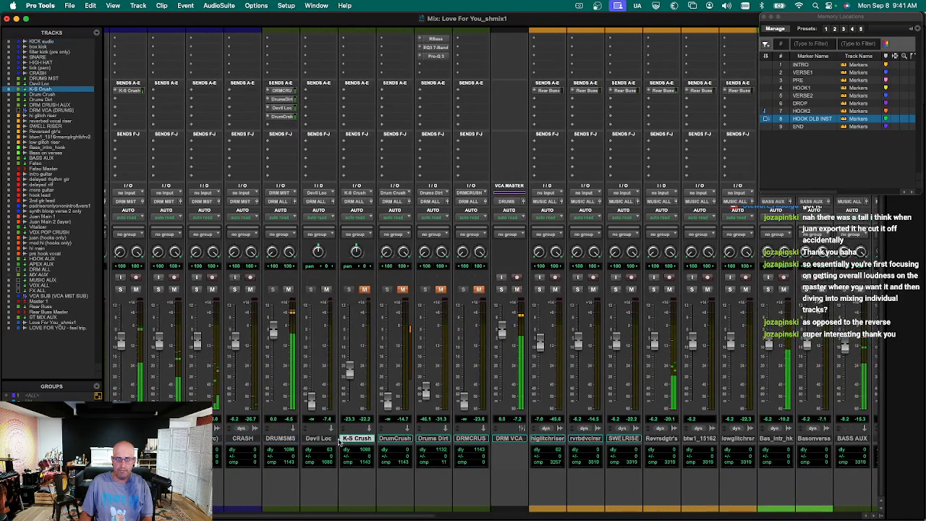
{"action": "left_click", "coordinate": [332, 439]}
{"action": "left_click", "coordinate": [474, 439], "text": "shift"}
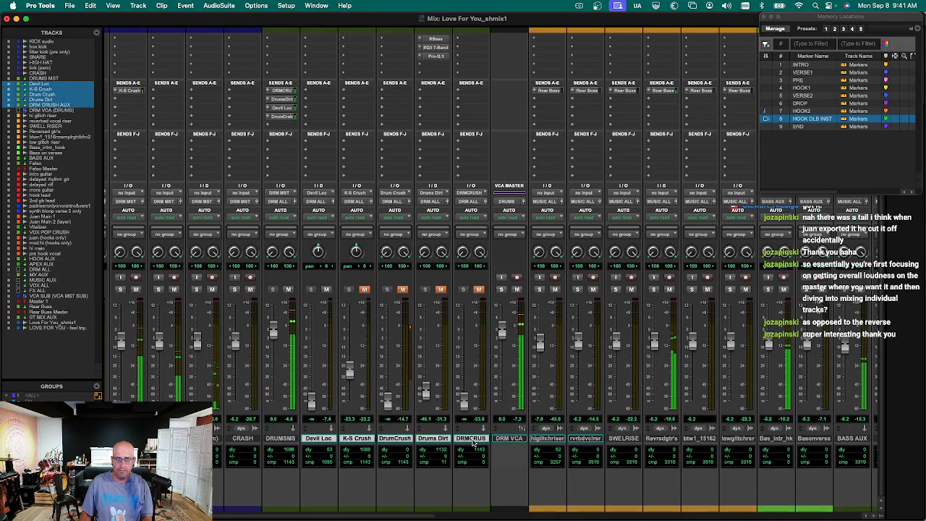
{"action": "key", "text": "shift+m"}
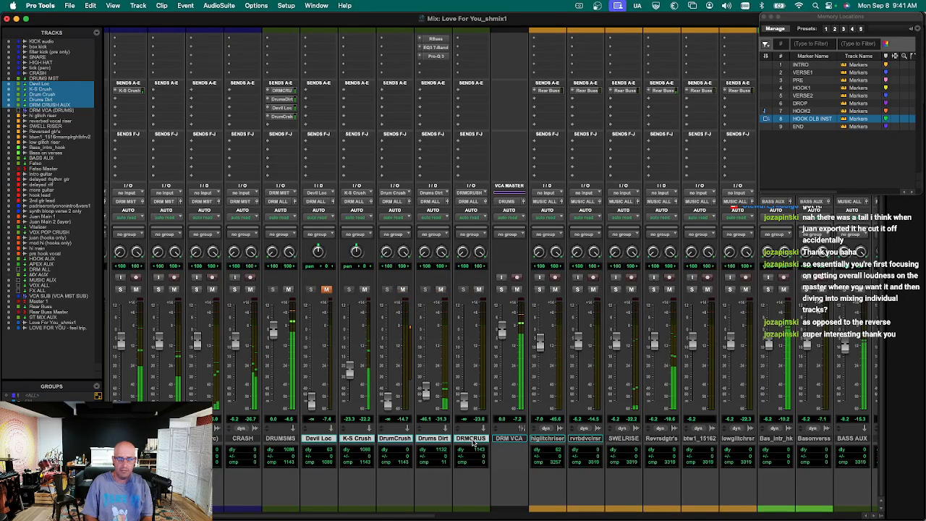
{"action": "left_click", "coordinate": [326, 289]}
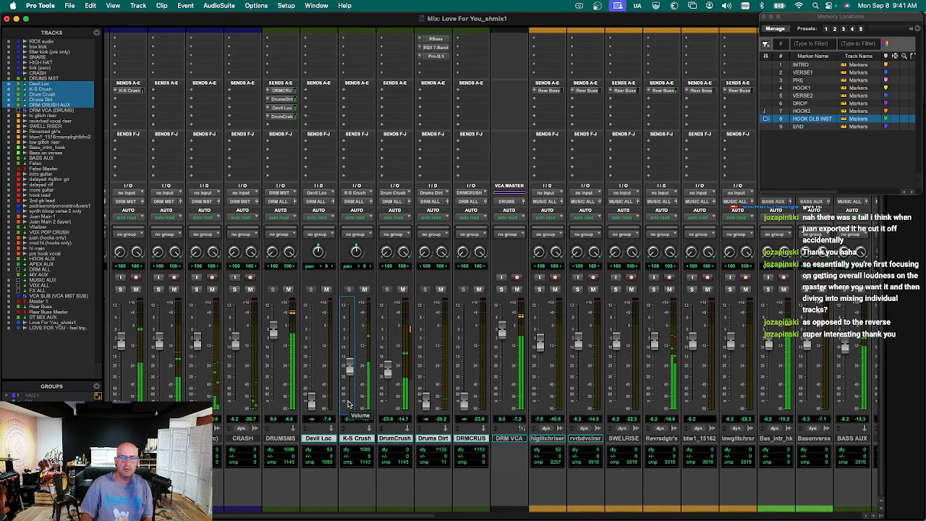
Check the PuigChild 670 and Pro-Q 3 plug-ins on Drum Crush, close their windows, and return to the faders.
{"action": "scroll", "coordinate": [407, 385], "scroll_direction": "up", "scroll_amount": 3}
{"action": "left_click", "coordinate": [395, 75]}
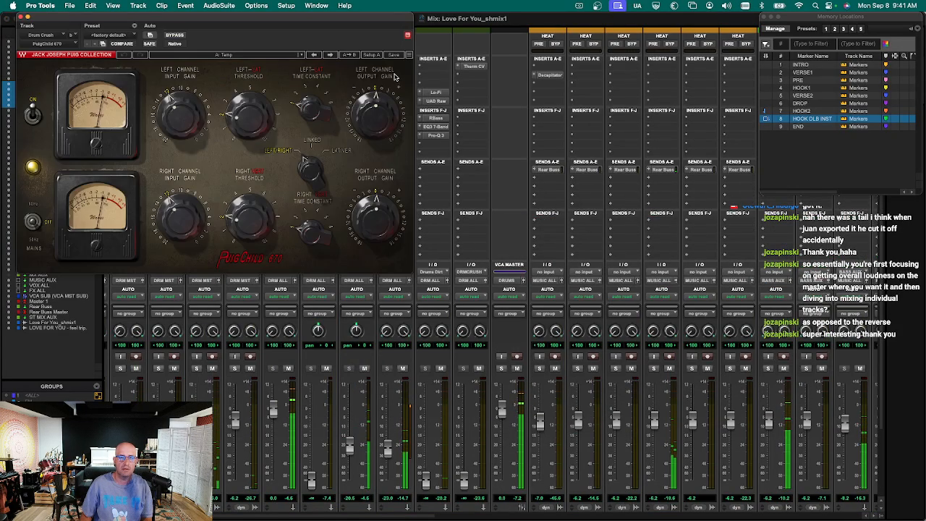
{"action": "key", "text": "ctrl+alt+super+w"}
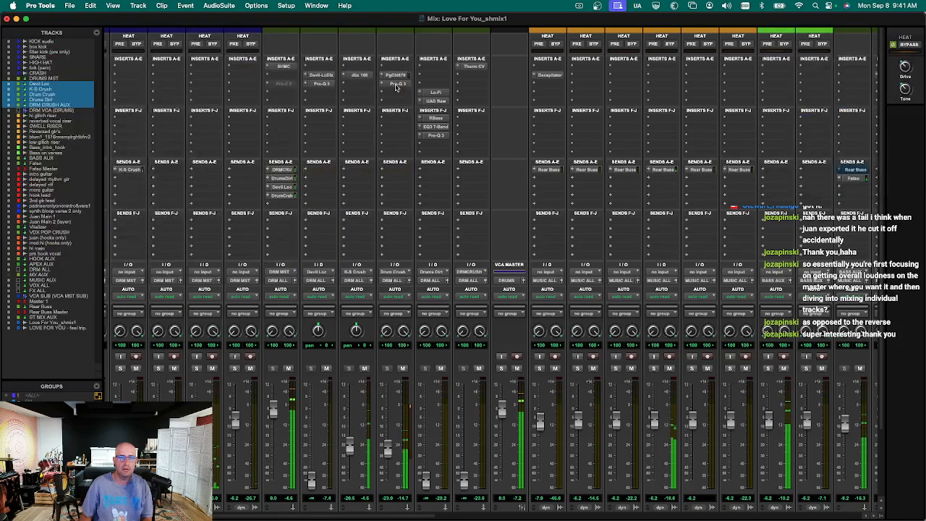
{"action": "left_click", "coordinate": [395, 86]}
{"action": "key", "text": "ctrl+alt+super+w"}
{"action": "scroll", "coordinate": [445, 389], "scroll_direction": "down", "scroll_amount": 3}
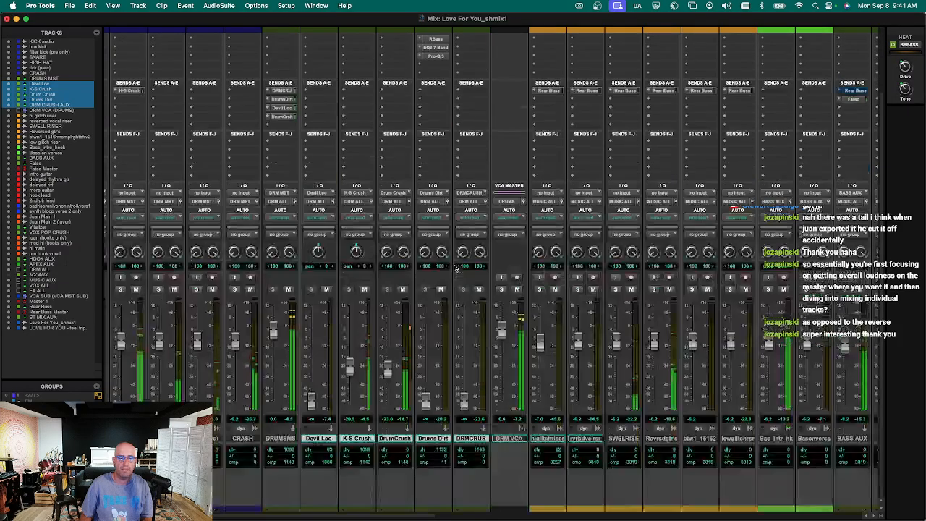
Open the Culture Vulture plug-in on DRM CRUSH AUX and raise that return's fader to -23.5 dB.
{"action": "scroll", "coordinate": [474, 346], "scroll_direction": "up", "scroll_amount": 3}
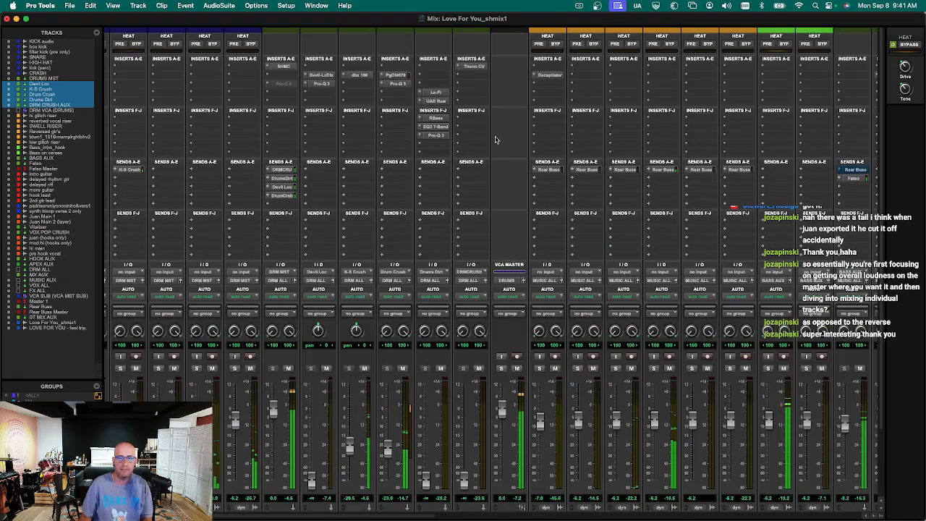
{"action": "left_click", "coordinate": [470, 66]}
{"action": "scroll", "coordinate": [472, 416], "scroll_direction": "down", "scroll_amount": 3}
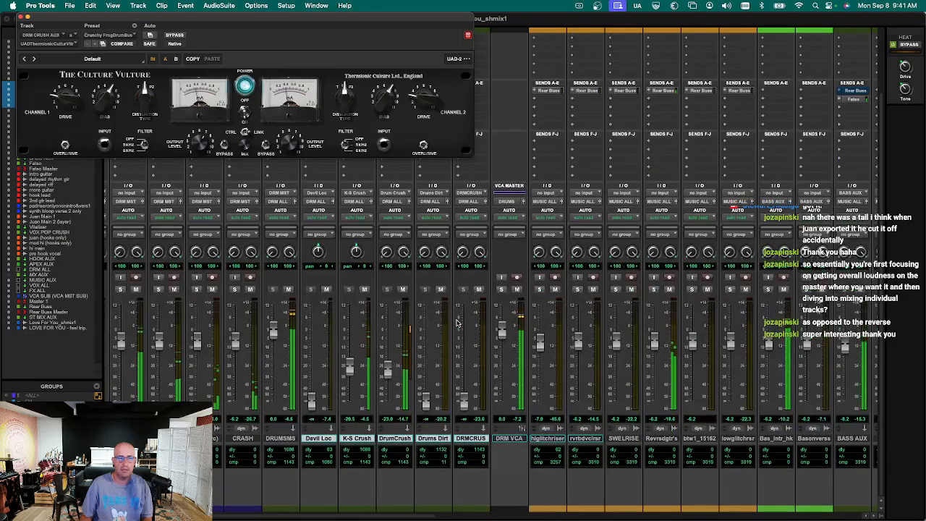
{"action": "left_click_drag", "start_coordinate": [466, 410], "coordinate": [466, 376]}
{"action": "scroll", "coordinate": [466, 376], "scroll_direction": "up", "scroll_amount": 5}
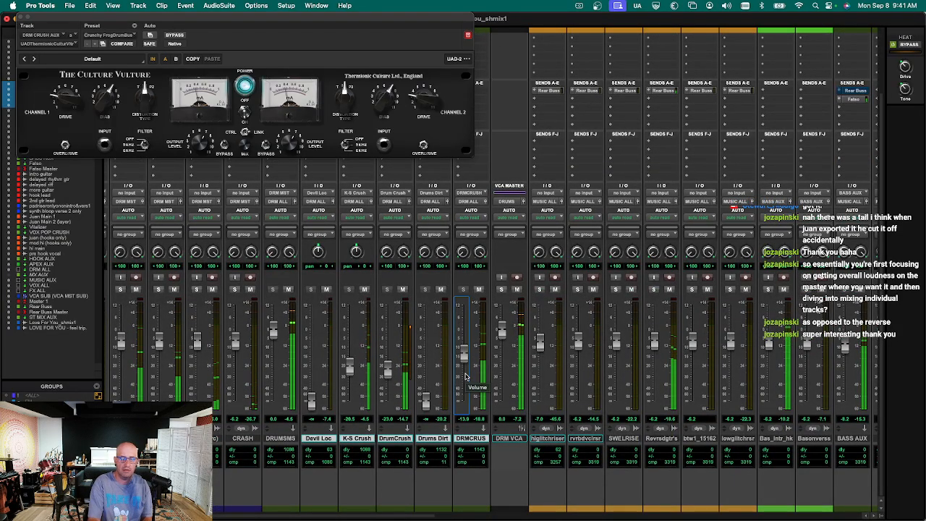
{"action": "scroll", "coordinate": [466, 376], "scroll_direction": "down", "scroll_amount": 5}
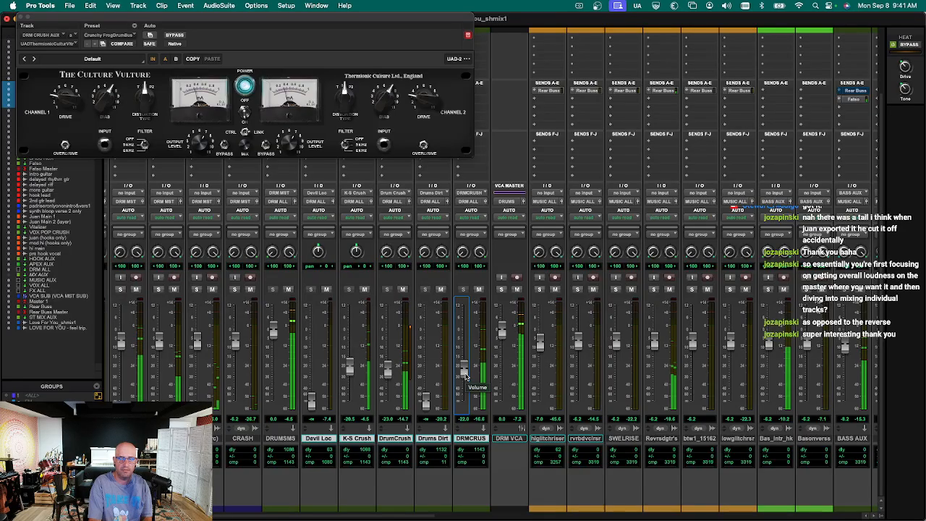
{"action": "scroll", "coordinate": [466, 376], "scroll_direction": "down", "scroll_amount": 1}
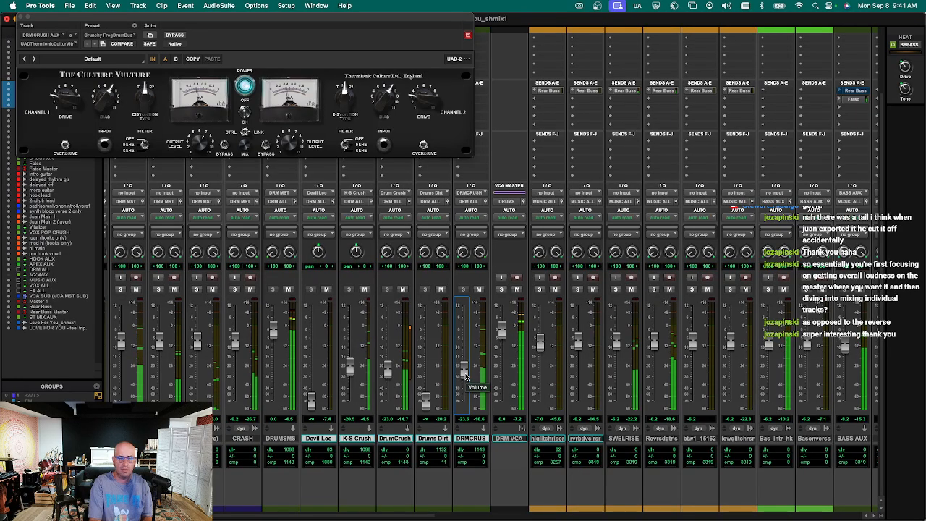
Open the SSL G Bus compressor on DRM ALL, move its window clear of the Culture Vulture, and close the Culture Vulture window.
{"action": "left_click_drag", "start_coordinate": [430, 516], "coordinate": [861, 516]}
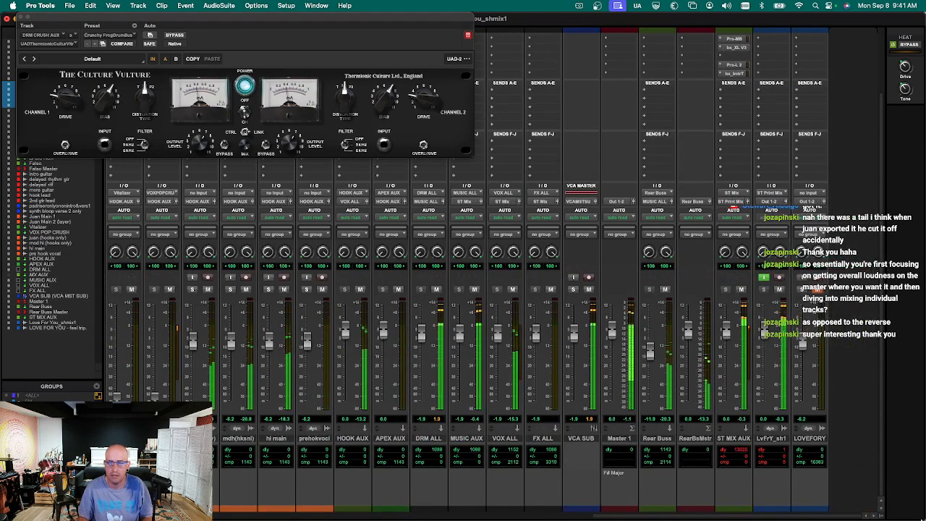
{"action": "left_click_drag", "start_coordinate": [882, 289], "coordinate": [908, 105]}
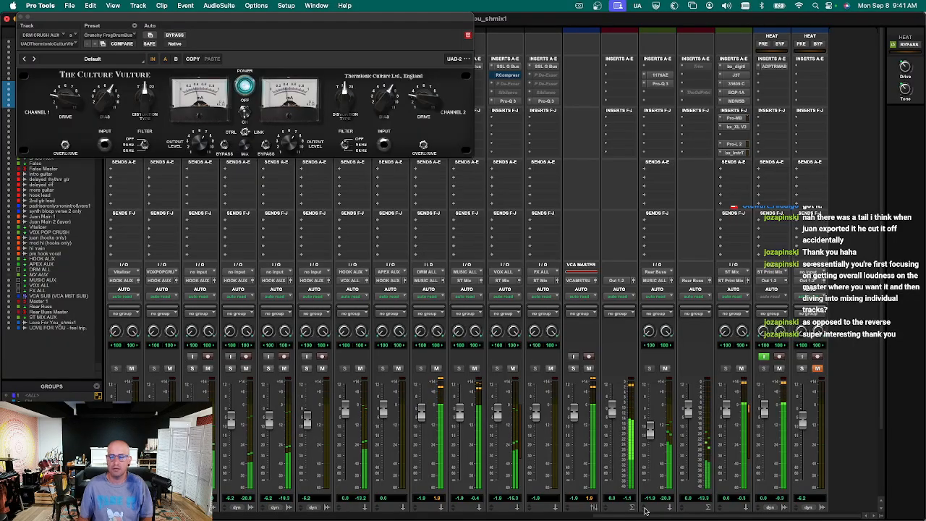
{"action": "left_click_drag", "start_coordinate": [641, 516], "coordinate": [569, 516]}
{"action": "scroll", "coordinate": [580, 458], "scroll_direction": "down", "scroll_amount": 5}
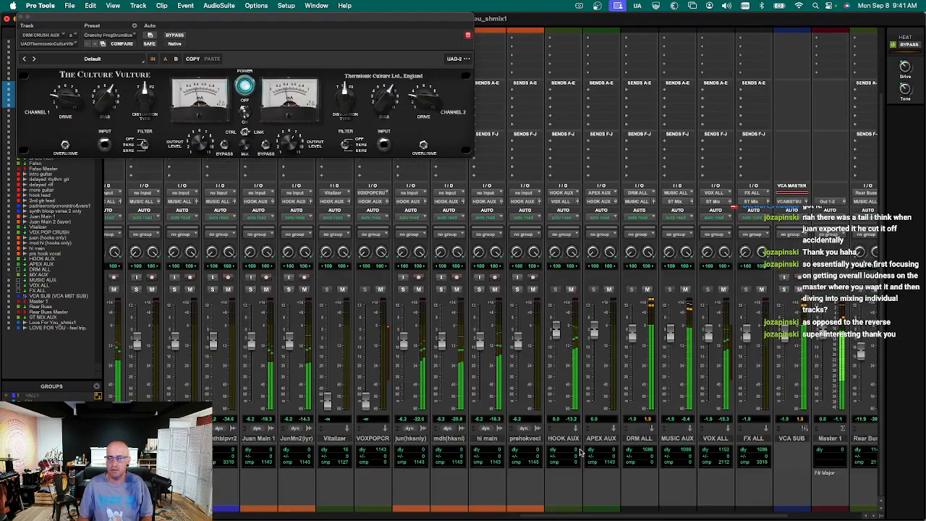
{"action": "scroll", "coordinate": [687, 252], "scroll_direction": "up", "scroll_amount": 4}
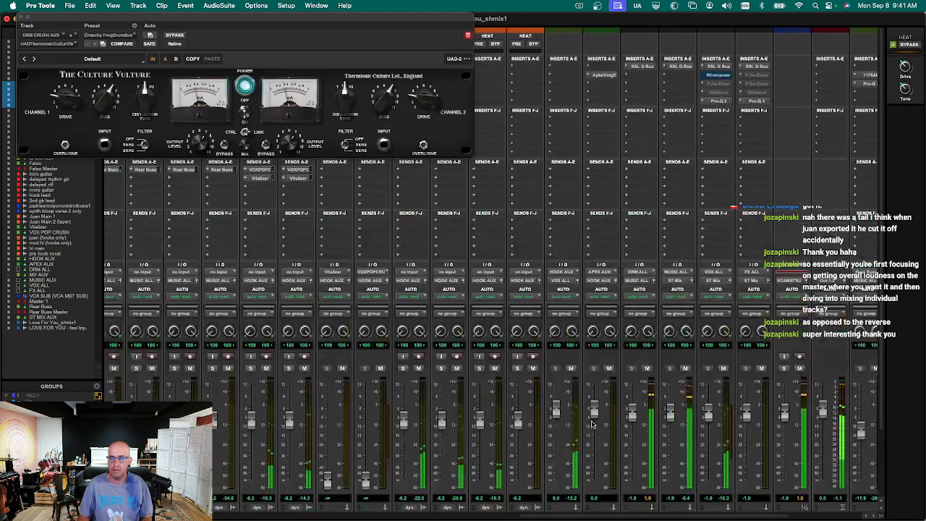
{"action": "left_click", "coordinate": [640, 66]}
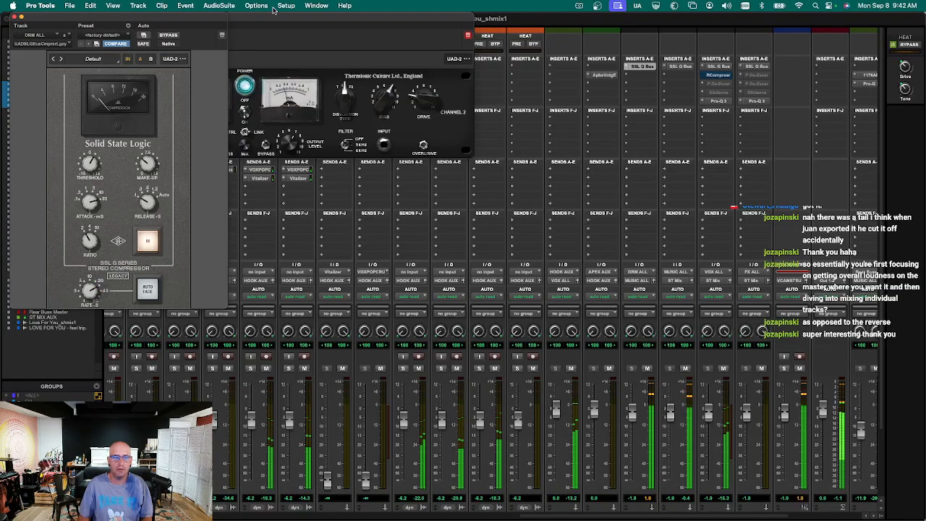
{"action": "left_click_drag", "start_coordinate": [171, 16], "coordinate": [811, 16]}
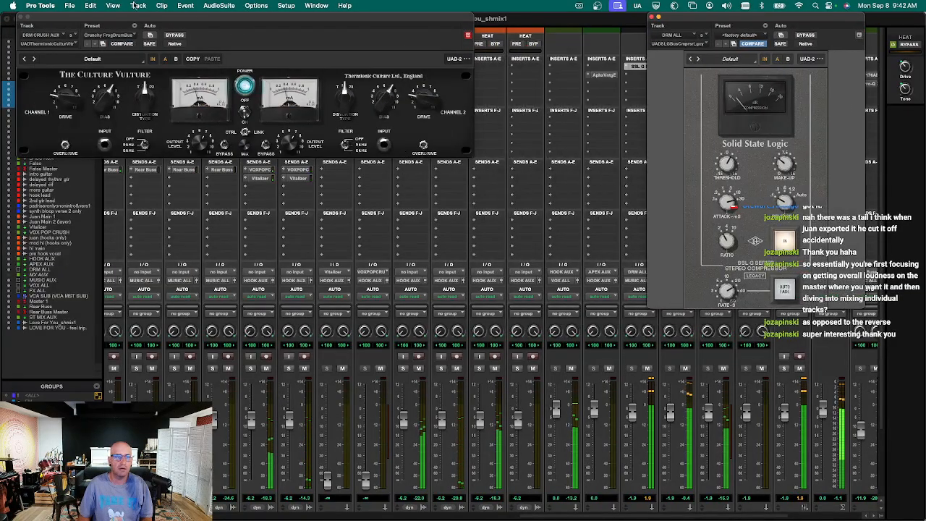
{"action": "left_click", "coordinate": [19, 17]}
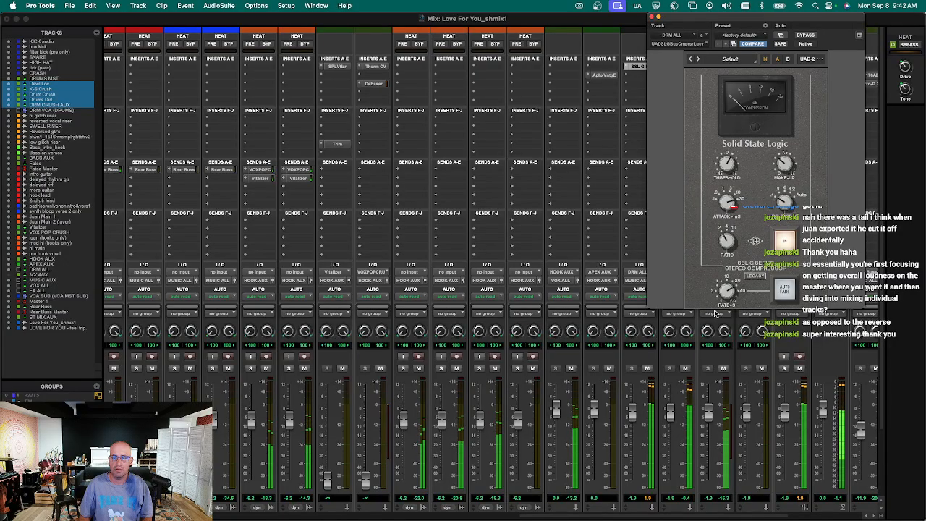
Return to the drum channels and reselect the tracks from Devil Loc through DRM CRUSH AUX.
{"action": "mouse_move", "coordinate": [675, 518]}
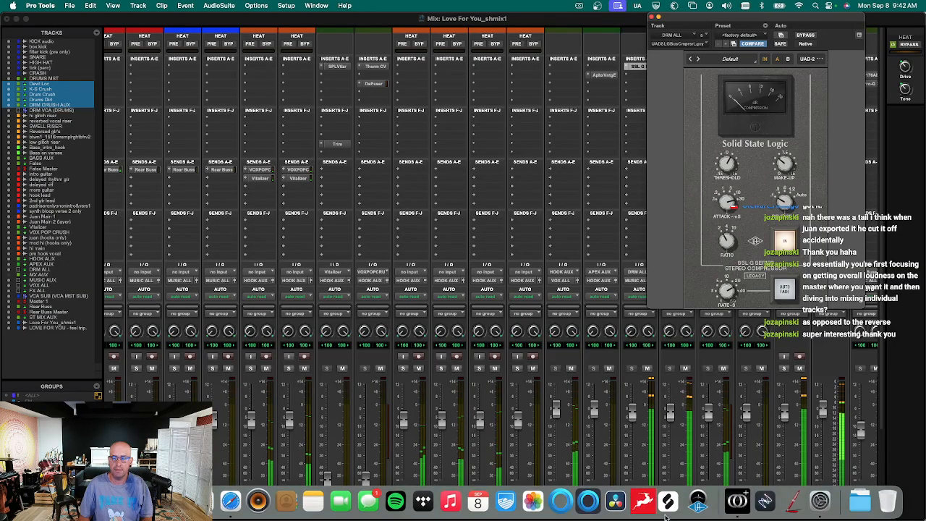
{"action": "left_click_drag", "start_coordinate": [678, 515], "coordinate": [283, 514]}
{"action": "scroll", "coordinate": [394, 473], "scroll_direction": "down", "scroll_amount": 5}
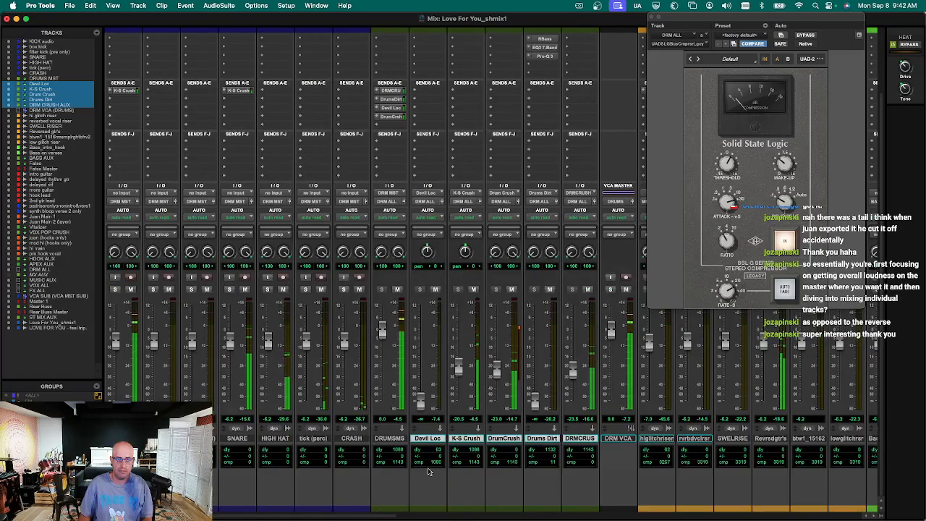
{"action": "left_click", "coordinate": [435, 440]}
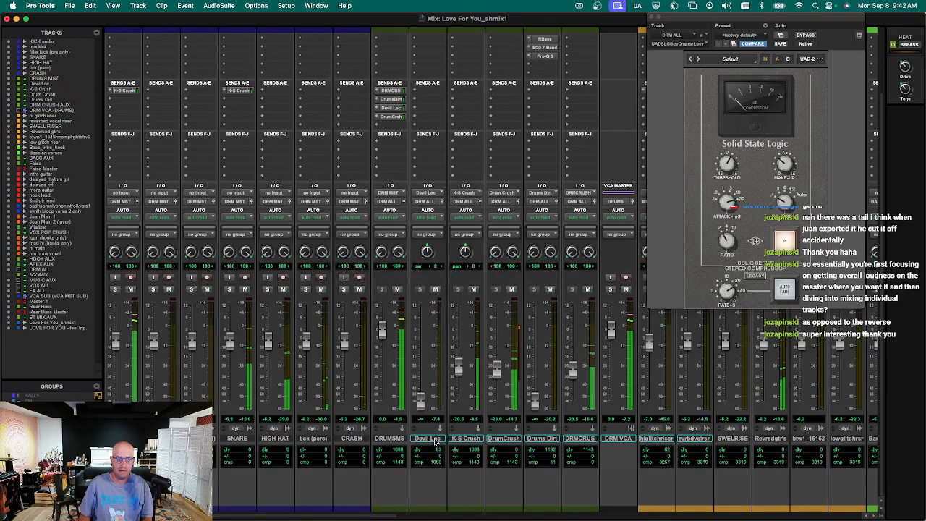
{"action": "left_click", "coordinate": [579, 439], "text": "shift"}
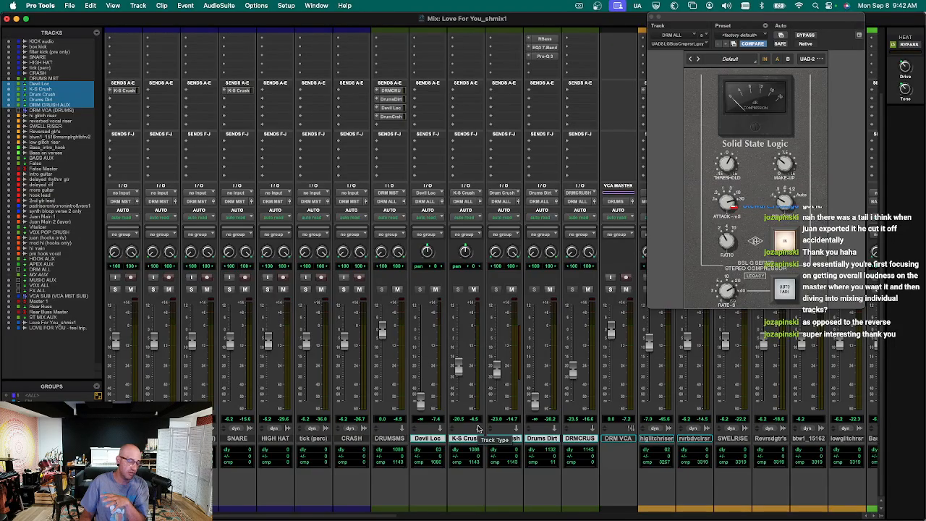
Check the Devil-Loc Deluxe and Pro-Q 3 plug-ins on the Devil Loc return and close their windows.
{"action": "scroll", "coordinate": [484, 420], "scroll_direction": "up", "scroll_amount": 3}
{"action": "scroll", "coordinate": [460, 246], "scroll_direction": "down", "scroll_amount": 3}
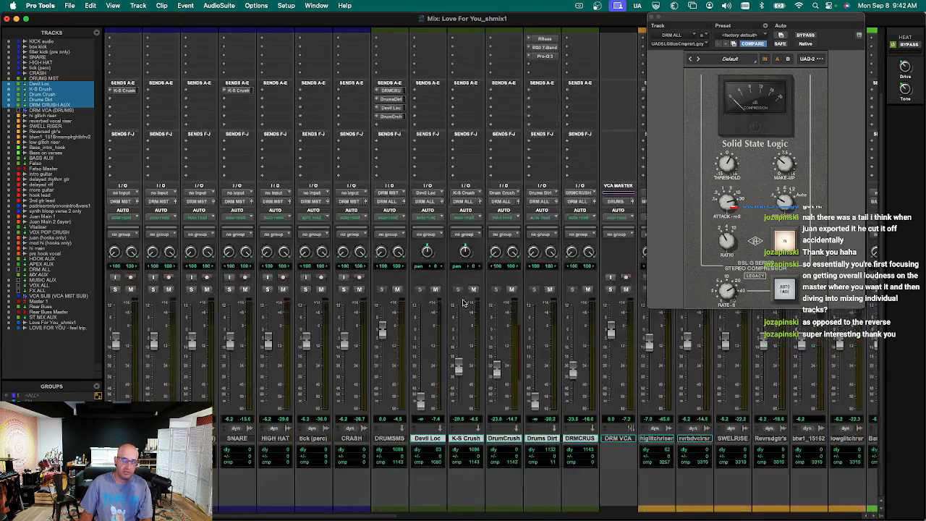
{"action": "scroll", "coordinate": [435, 259], "scroll_direction": "up", "scroll_amount": 3}
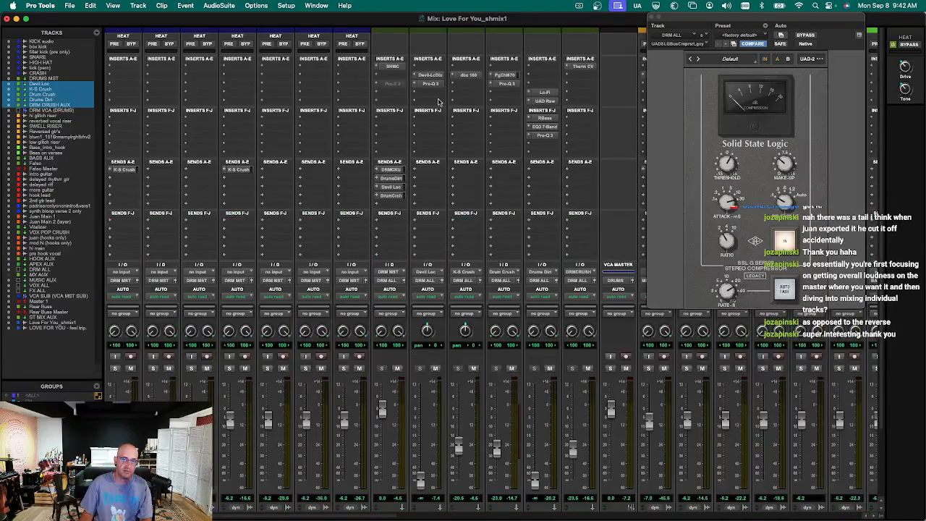
{"action": "left_click", "coordinate": [431, 75]}
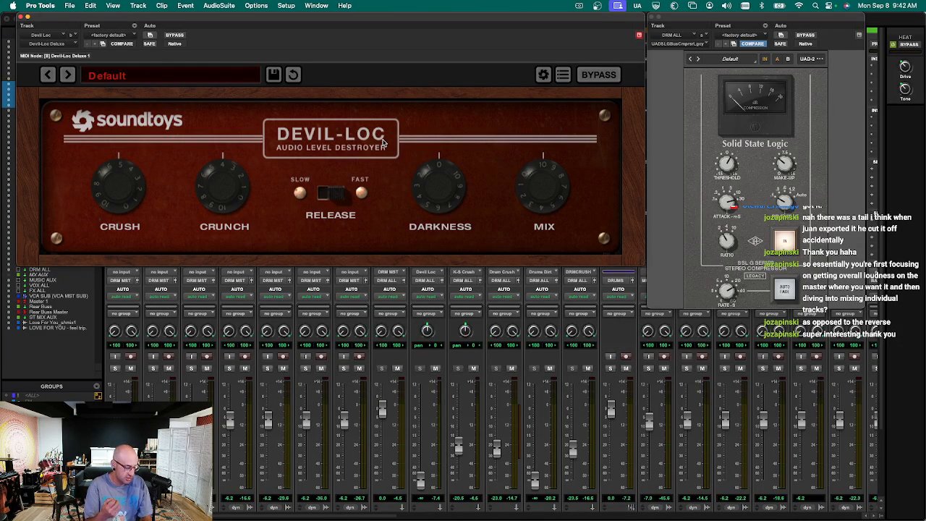
{"action": "key", "text": "ctrl+alt+super+w"}
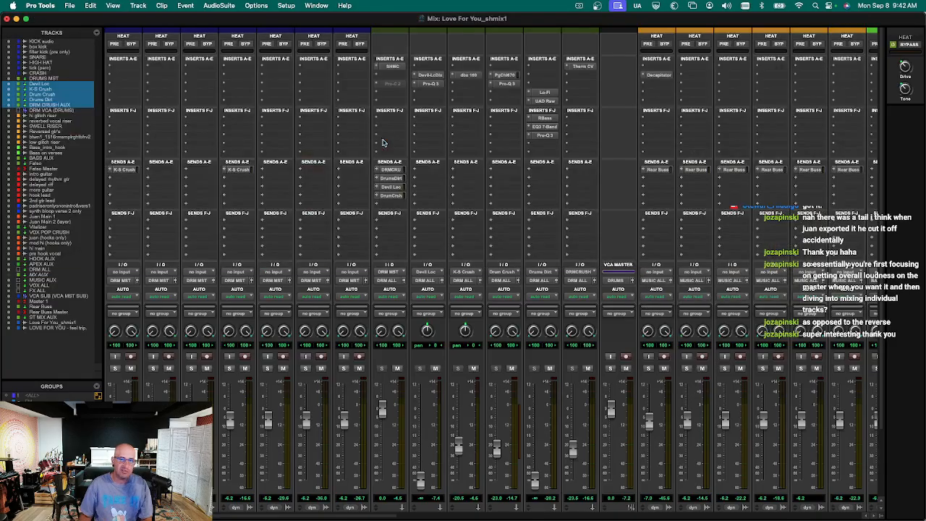
{"action": "key", "text": "ctrl+alt+super+w"}
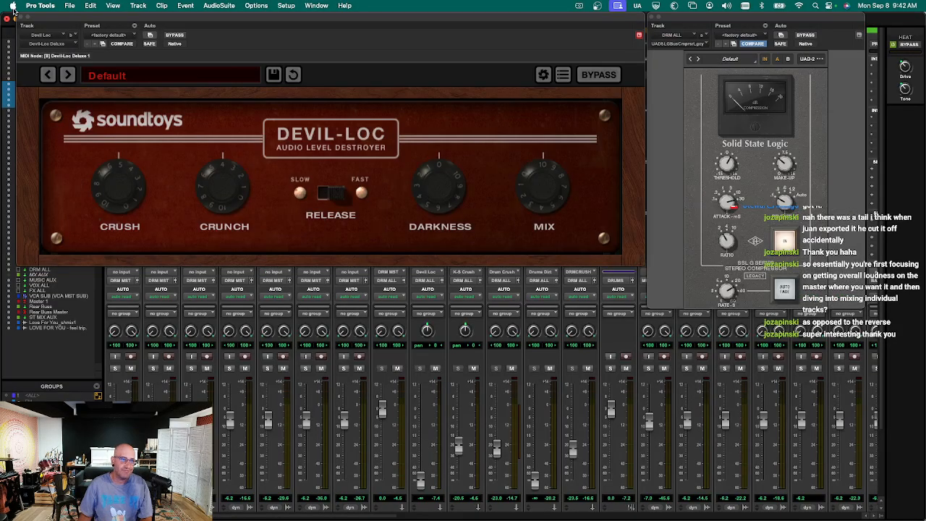
{"action": "left_click", "coordinate": [16, 17]}
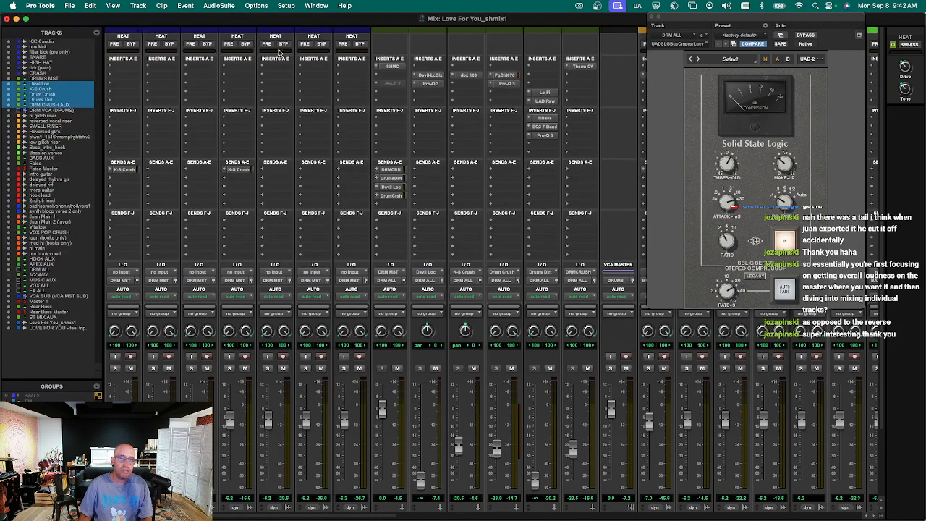
{"action": "left_click", "coordinate": [437, 85]}
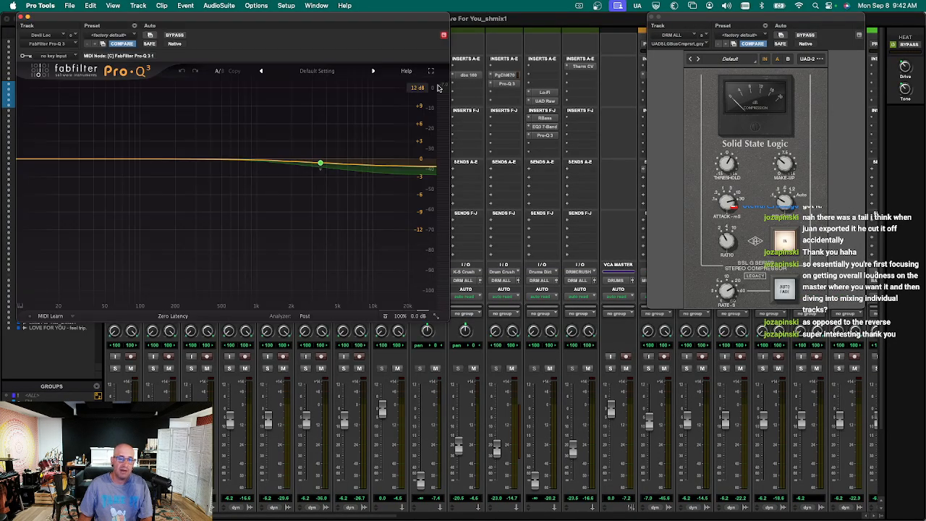
{"action": "left_click", "coordinate": [21, 17]}
Open the dbx 160 compressor on K-S Crush and play the song.
{"action": "scroll", "coordinate": [455, 219], "scroll_direction": "down", "scroll_amount": 3}
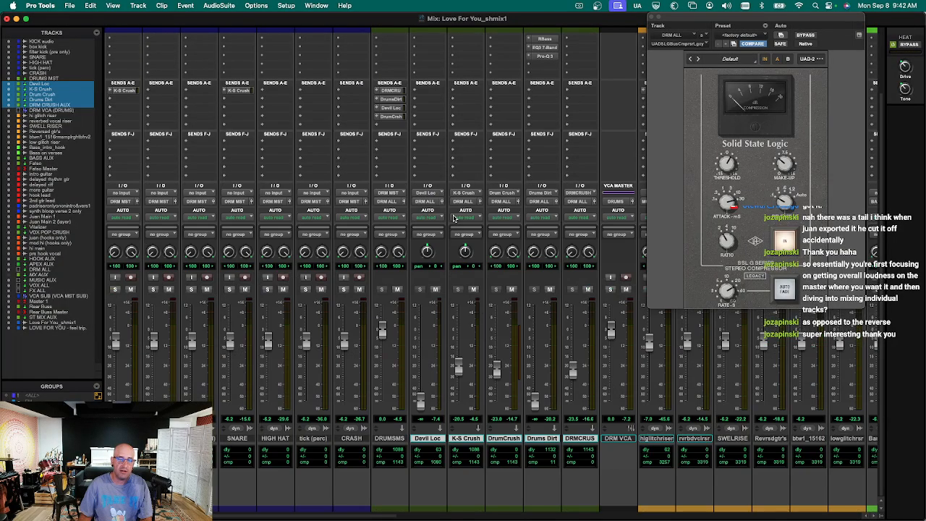
{"action": "scroll", "coordinate": [455, 218], "scroll_direction": "up", "scroll_amount": 3}
{"action": "left_click", "coordinate": [467, 74]}
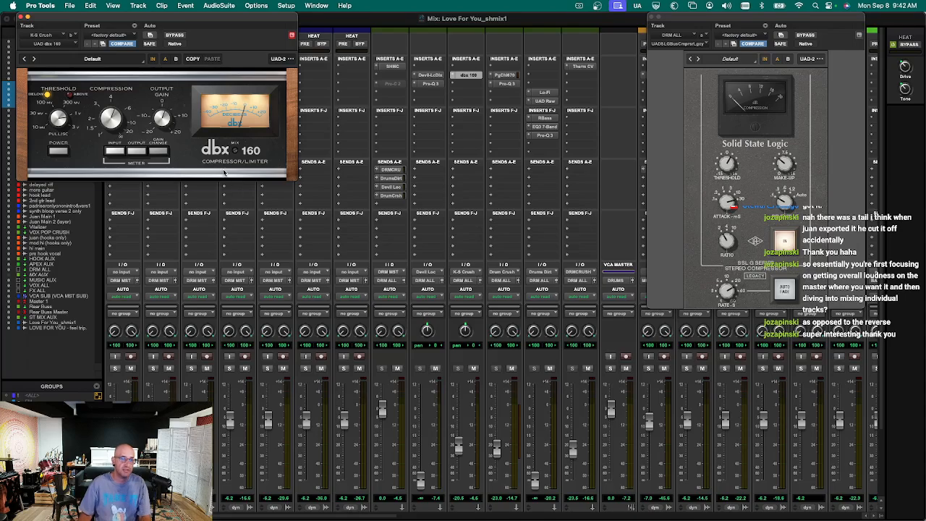
{"action": "key", "text": "space"}
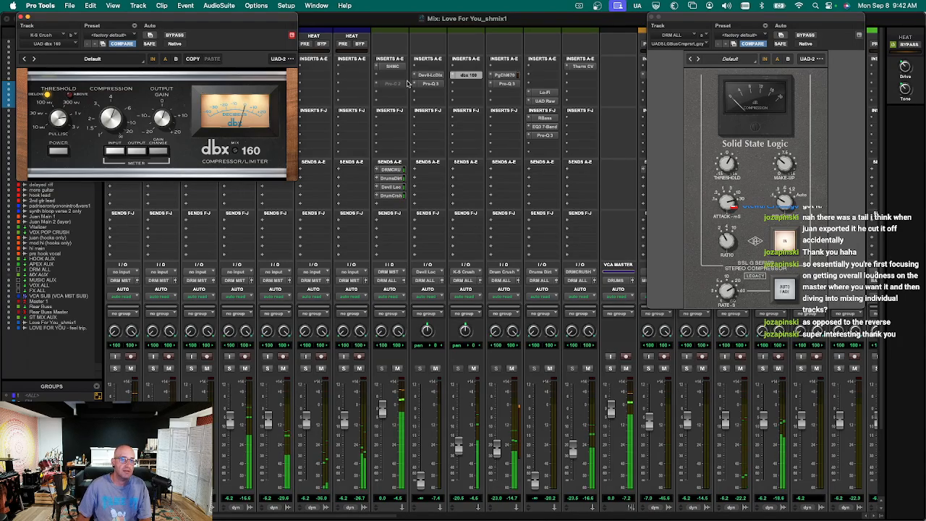
Check the PuigChild 670 and Pro-Q 3 settings on Drum Crush, then hide all floating plug-in windows.
{"action": "left_click", "coordinate": [500, 76]}
{"action": "scroll", "coordinate": [499, 235], "scroll_direction": "down", "scroll_amount": 3}
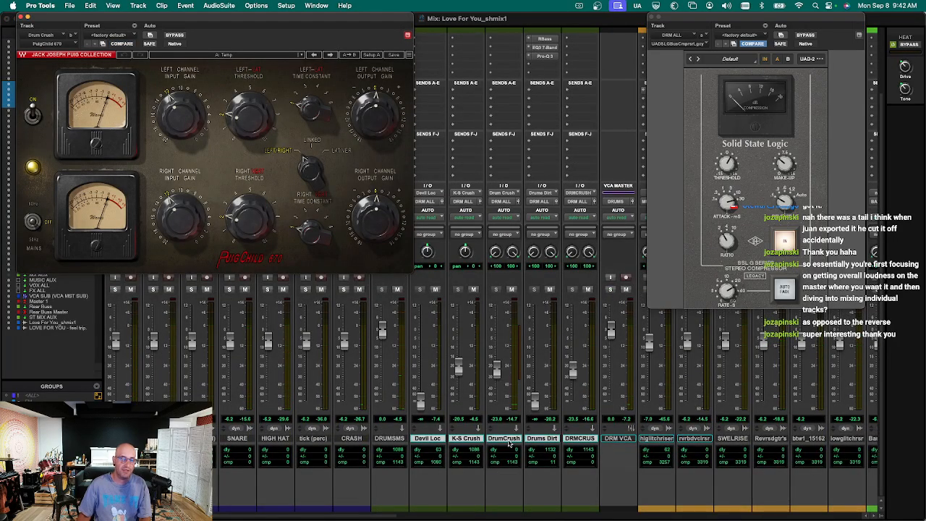
{"action": "mouse_move", "coordinate": [189, 242]}
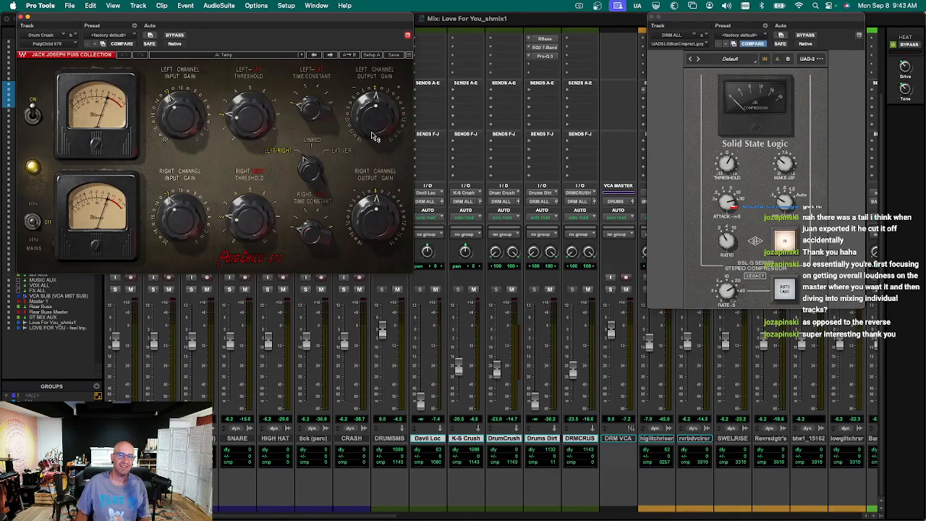
{"action": "scroll", "coordinate": [489, 152], "scroll_direction": "up", "scroll_amount": 3}
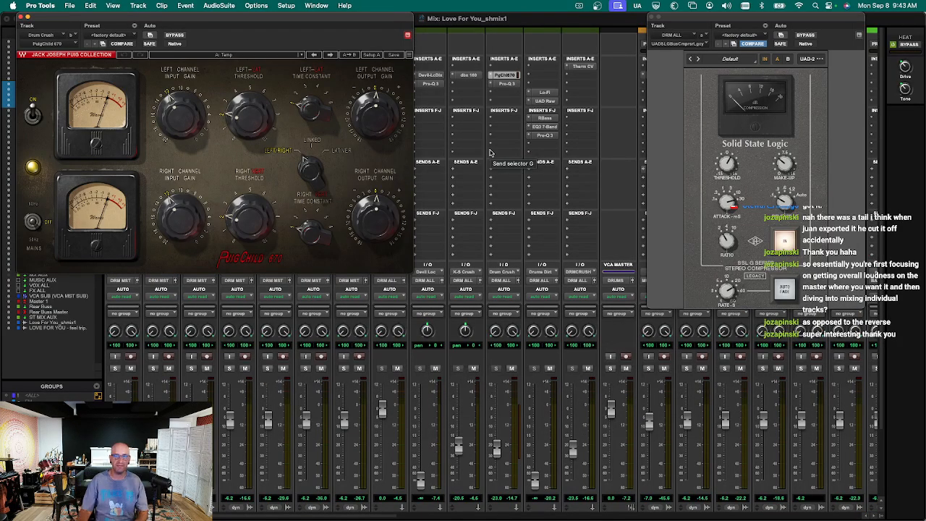
{"action": "left_click", "coordinate": [506, 84]}
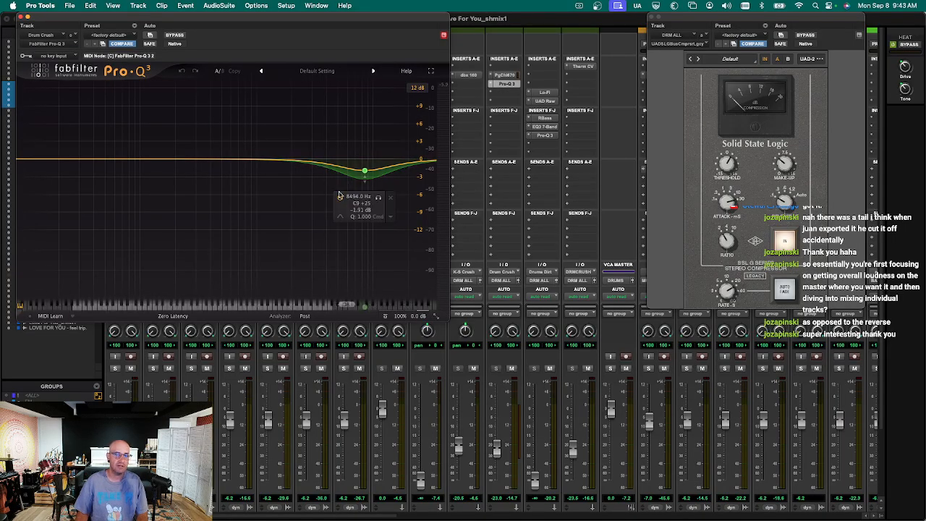
{"action": "key", "text": "ctrl+alt+super+w"}
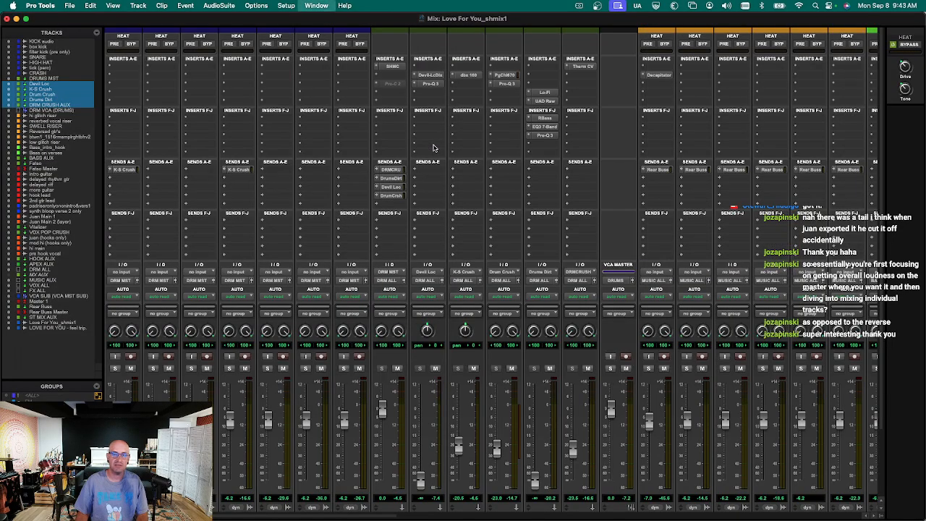
Check the Lo-Fi, UAD Raw, RBass, EQ3 7-Band and Pro-Q 3 settings on Drums Dirt, then close the plug-in window.
{"action": "scroll", "coordinate": [533, 161], "scroll_direction": "down", "scroll_amount": 5}
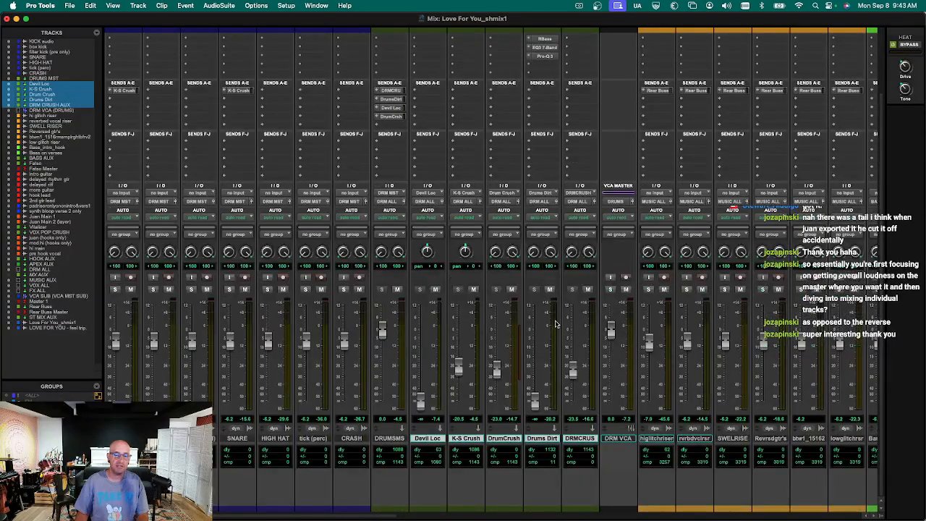
{"action": "scroll", "coordinate": [556, 324], "scroll_direction": "up", "scroll_amount": 5}
{"action": "left_click", "coordinate": [541, 94]}
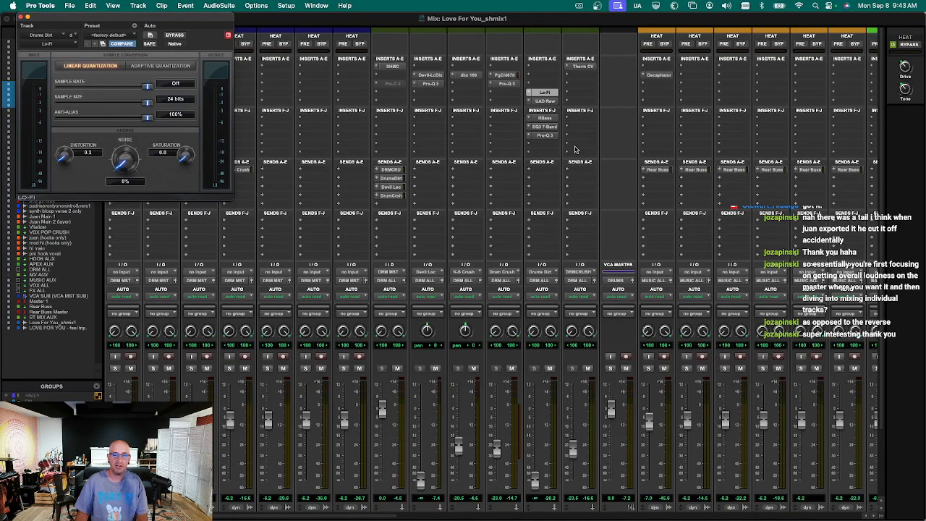
{"action": "left_click", "coordinate": [545, 102]}
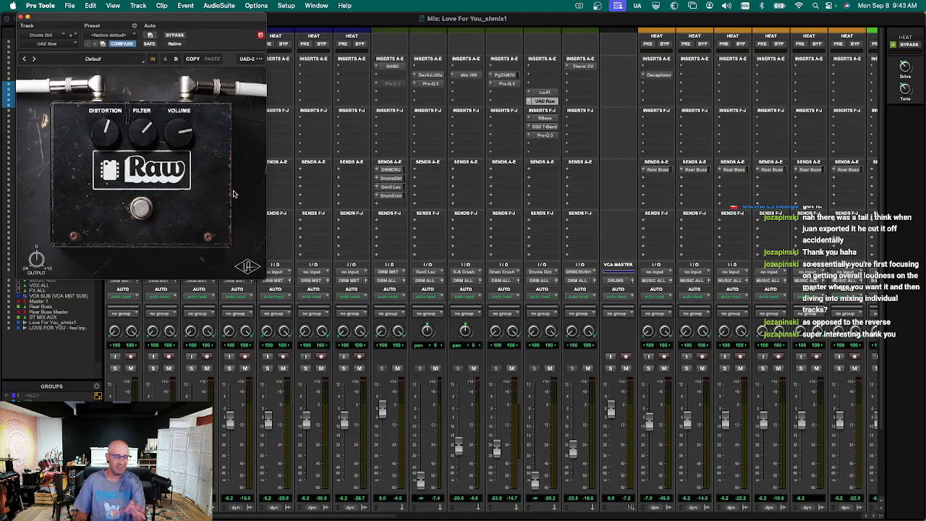
{"action": "left_click", "coordinate": [549, 118]}
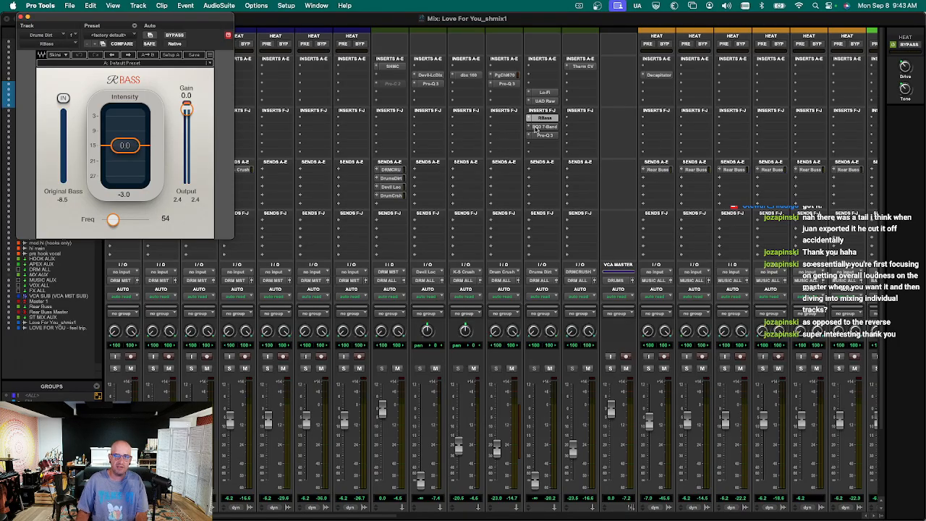
{"action": "left_click", "coordinate": [539, 127]}
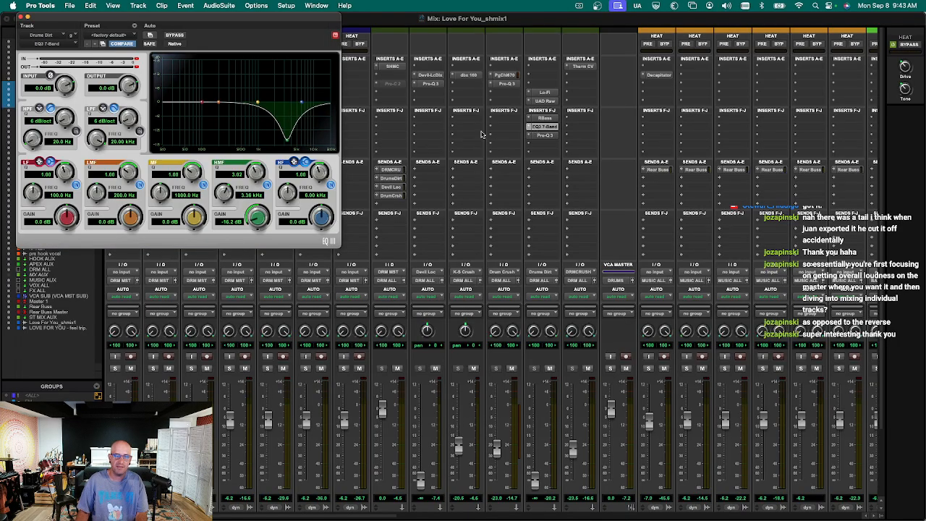
{"action": "left_click", "coordinate": [546, 135]}
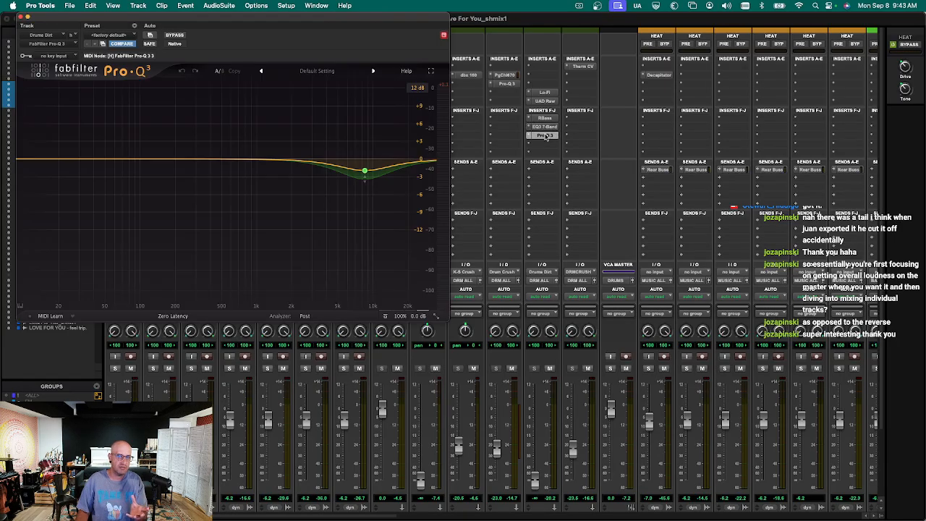
{"action": "key", "text": "super+w"}
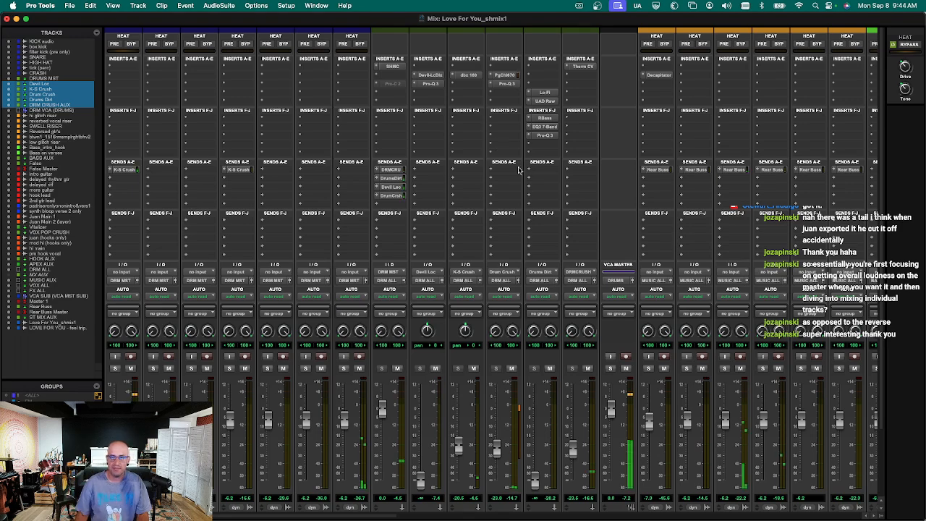
Reselect the five returns from Devil Loc through DRM CRUSH AUX and replay the song with them muted.
{"action": "scroll", "coordinate": [514, 172], "scroll_direction": "down", "scroll_amount": 3}
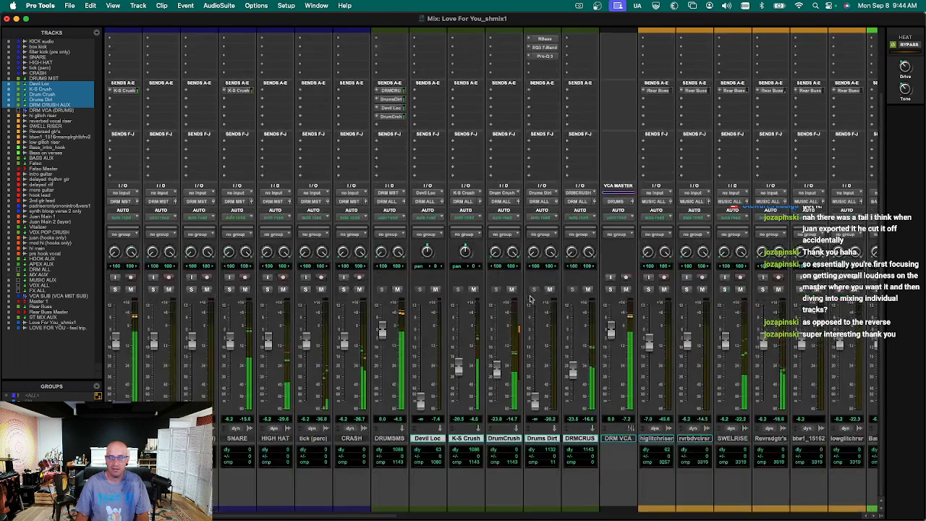
{"action": "left_click", "coordinate": [552, 440]}
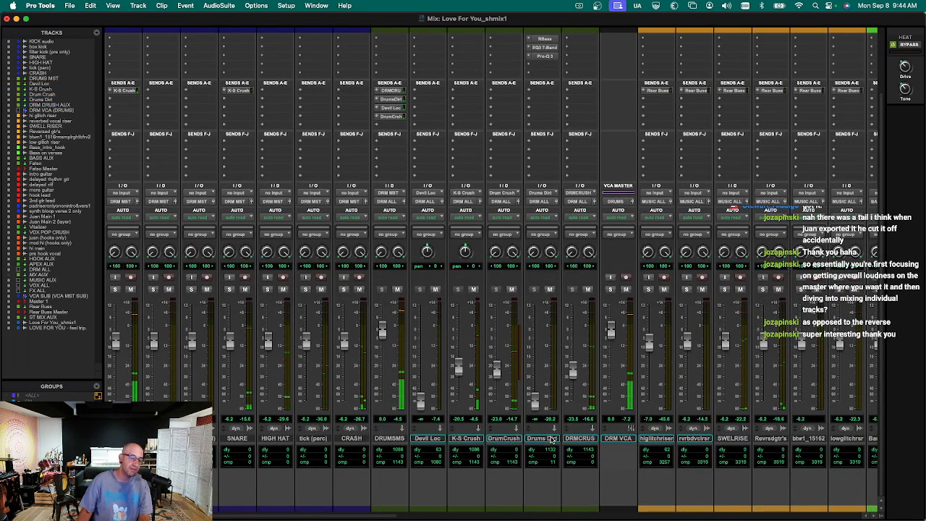
{"action": "left_click", "coordinate": [437, 440]}
{"action": "left_click", "coordinate": [583, 442], "text": "shift"}
{"action": "key", "text": "space"}
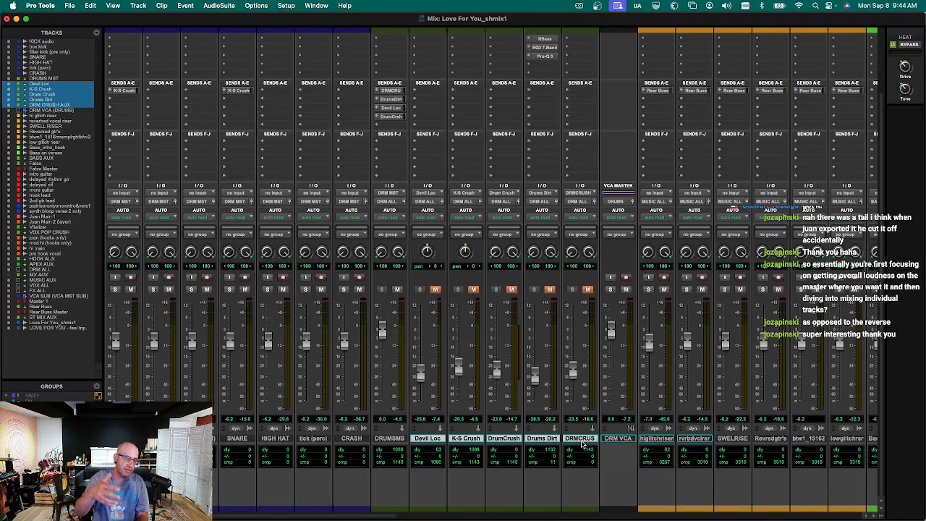
{"action": "key", "text": "space"}
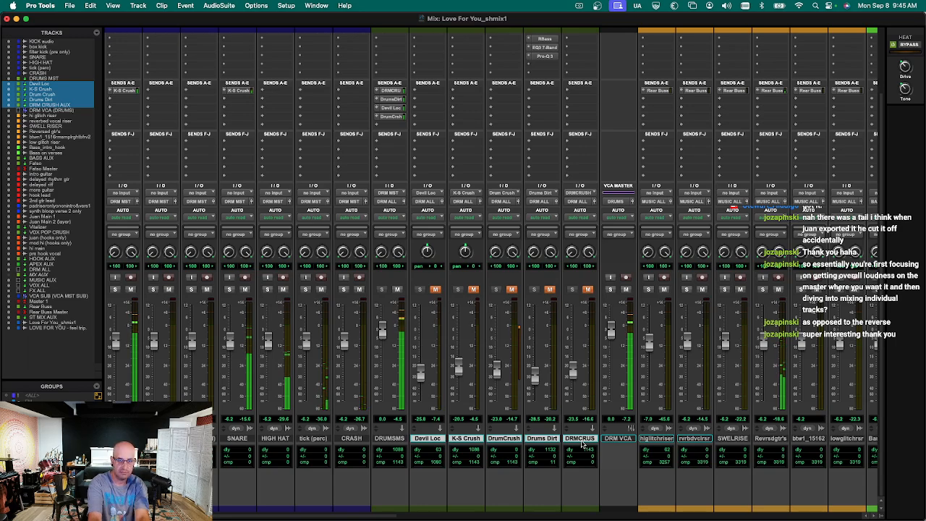
Compare the drums with and without the selected crush and dirt returns by toggling their mutes and solos during playback.
{"action": "key", "text": "shift+m"}
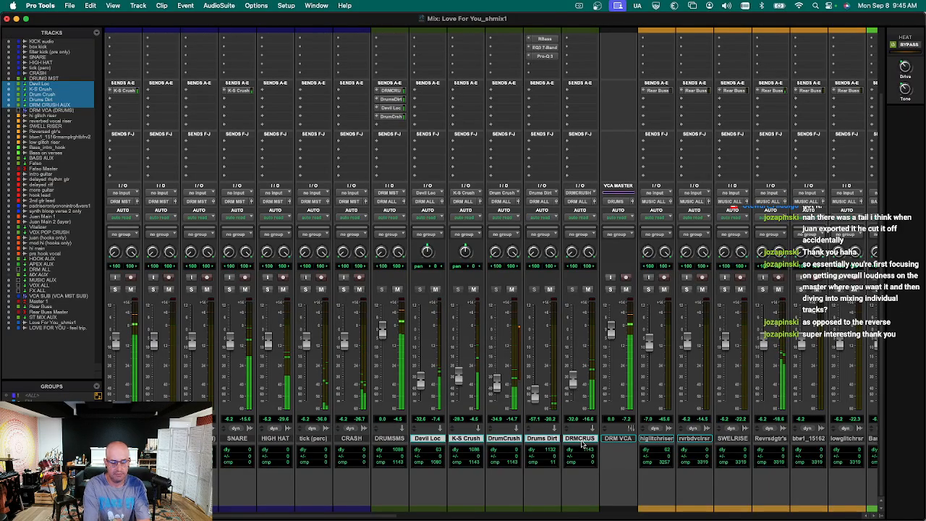
{"action": "key", "text": "shift+s"}
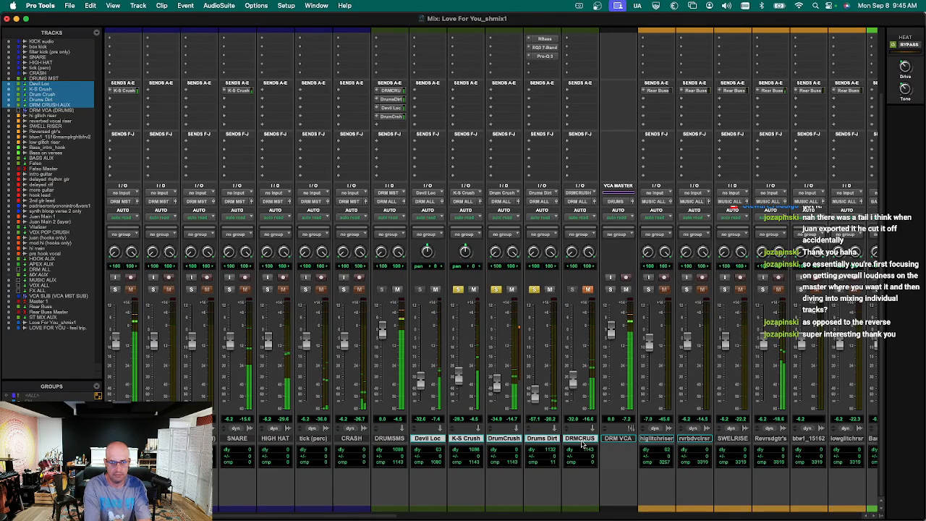
{"action": "key", "text": "shift+s"}
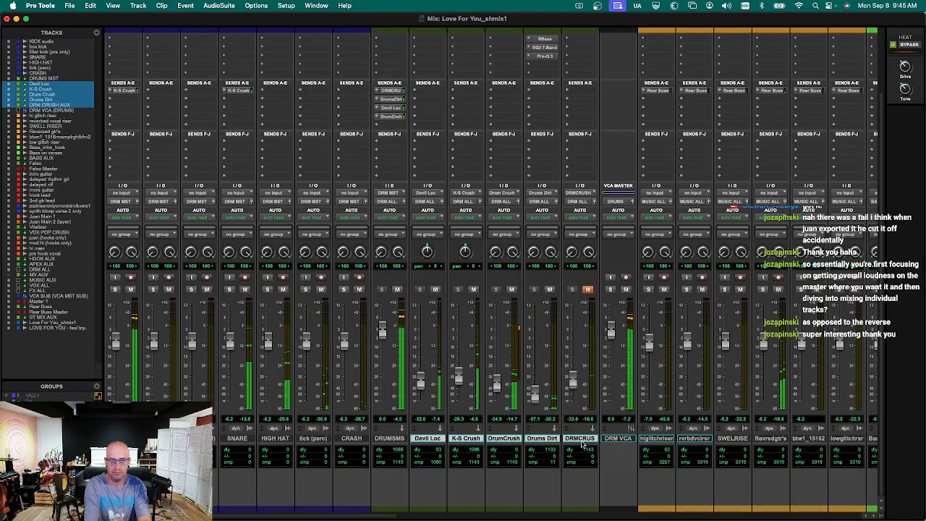
{"action": "key", "text": "shift+m"}
{"action": "key", "text": "shift+m"}
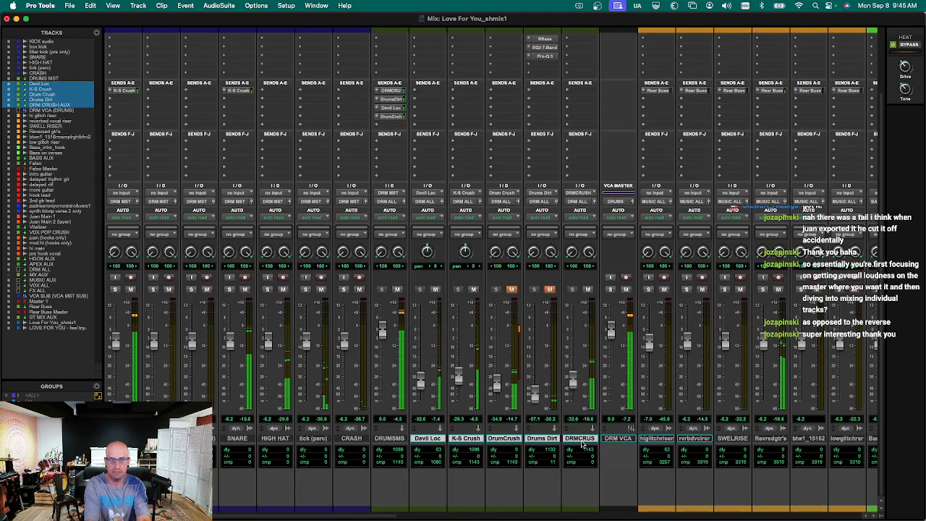
{"action": "key", "text": "shift+m"}
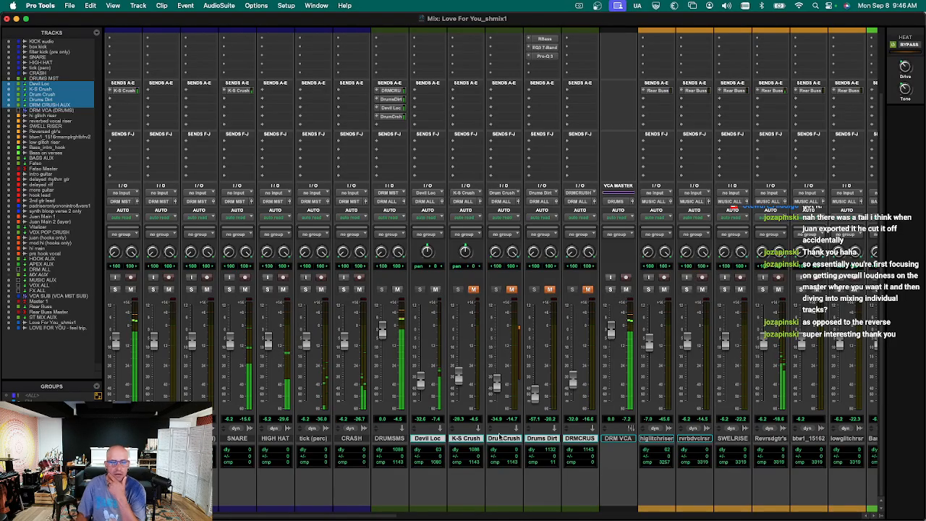
Mute Devil Loc, unmute DRM CRUSH AUX at -30.2 dB, and lower the unmuted Drum Crush return to -37.3 dB.
{"action": "left_click", "coordinate": [436, 290]}
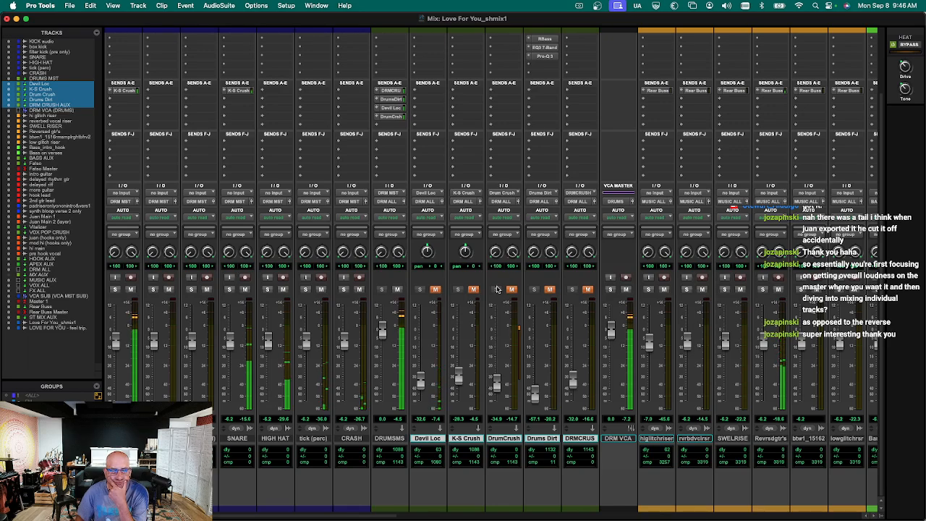
{"action": "left_click", "coordinate": [587, 290]}
{"action": "left_click_drag", "start_coordinate": [573, 386], "coordinate": [572, 379]}
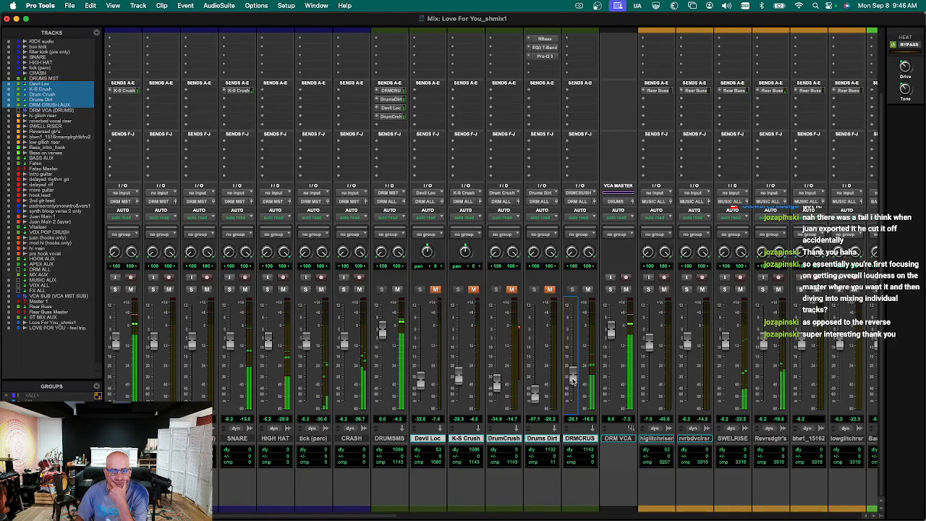
{"action": "left_click_drag", "start_coordinate": [572, 368], "coordinate": [573, 370]}
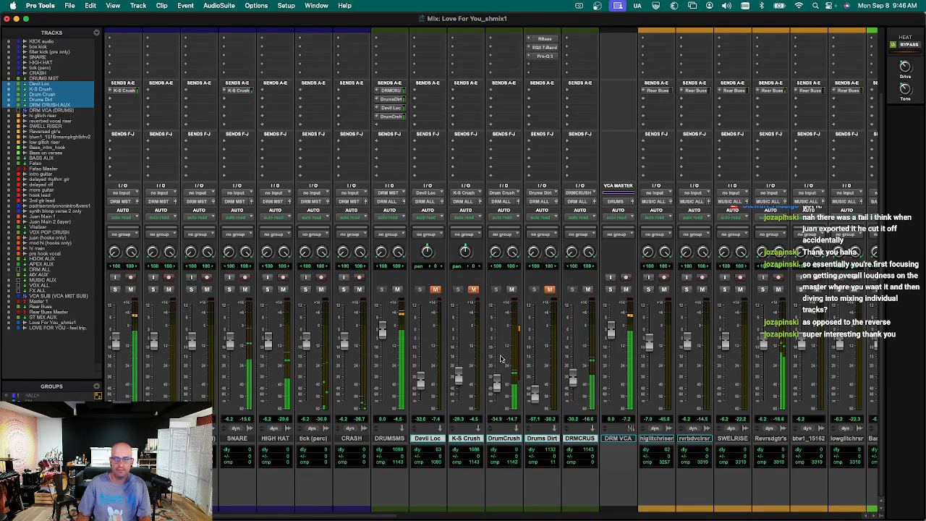
{"action": "left_click_drag", "start_coordinate": [497, 381], "coordinate": [497, 389]}
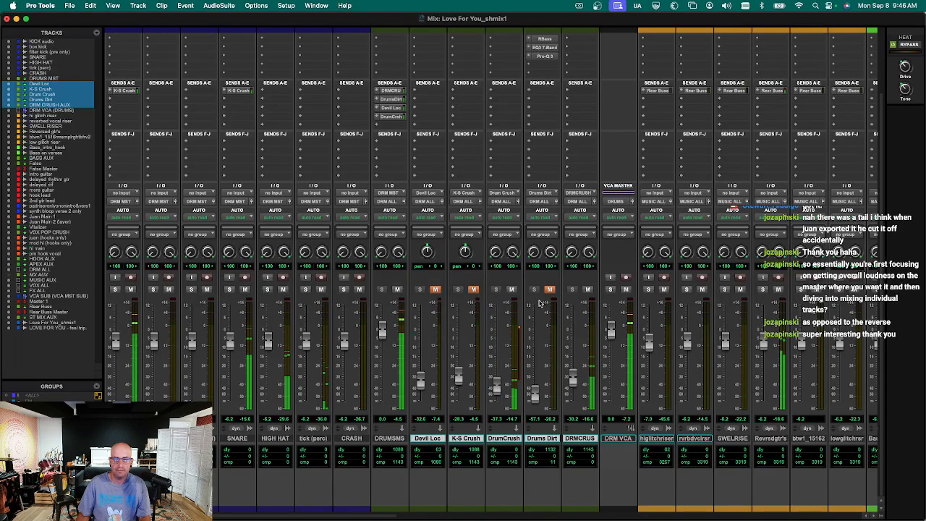
Make the Drums Dirt and Devil Loc returns inactive, unmuting Devil Loc for a listen and stopping playback before deactivating it.
{"action": "left_click", "coordinate": [542, 439]}
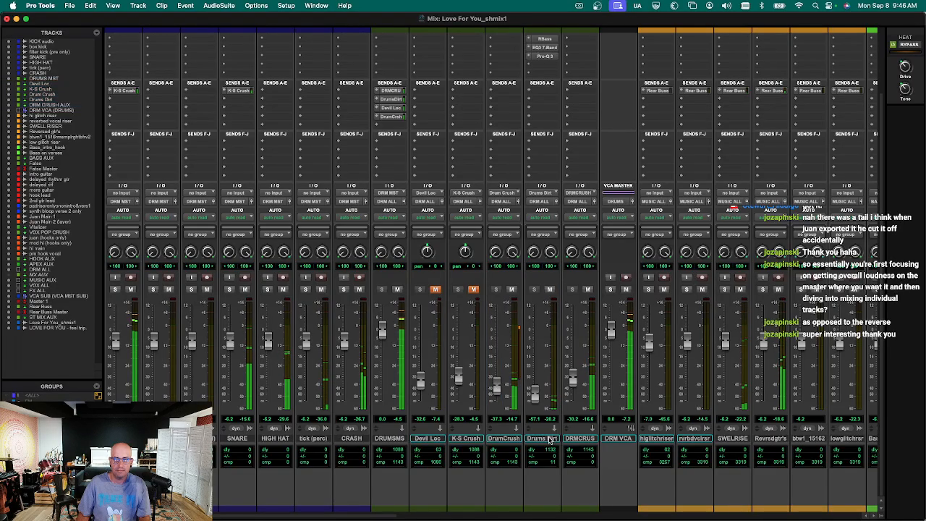
{"action": "key", "text": "super+alt+shift+a"}
{"action": "left_click", "coordinate": [427, 438]}
{"action": "key", "text": "shift+m"}
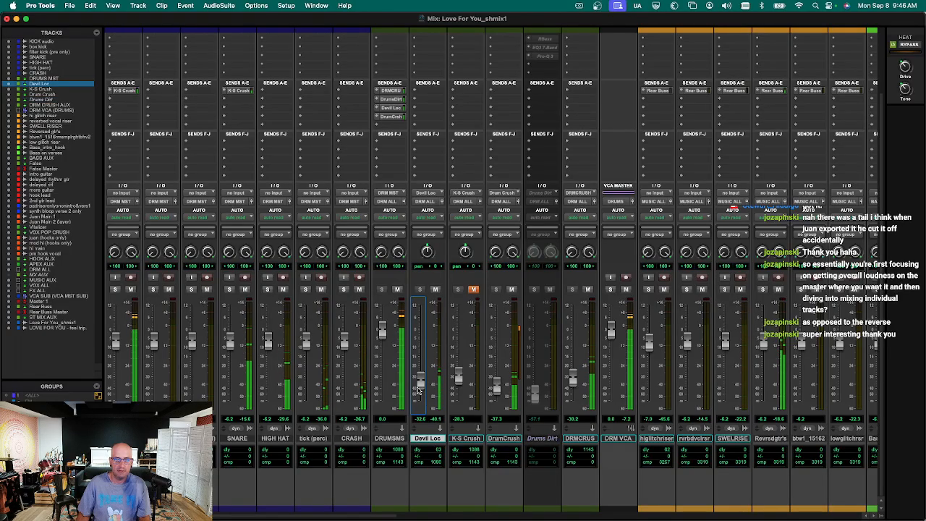
{"action": "key", "text": "space"}
{"action": "key", "text": "super+alt+shift+a"}
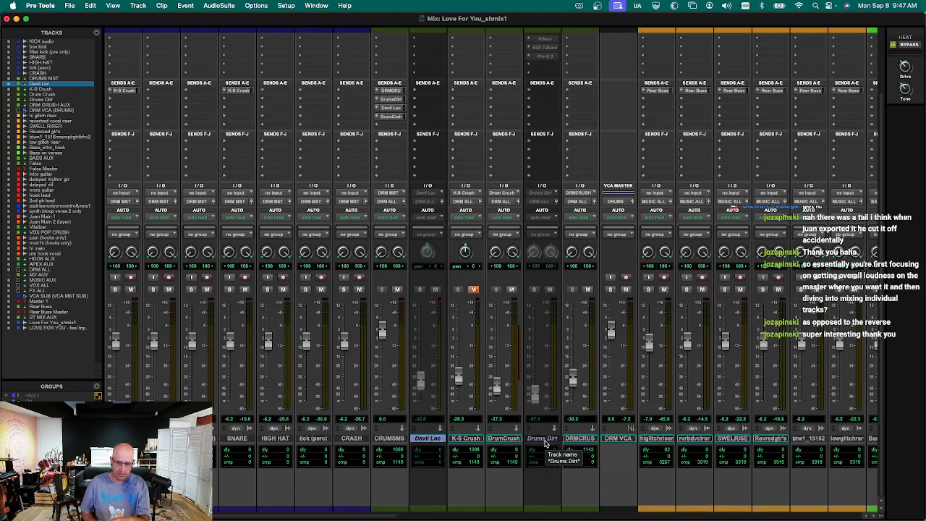
Inspect the Culture Vulture plug-in on the DRM CRUSH AUX track and close its window.
{"action": "left_click", "coordinate": [596, 439]}
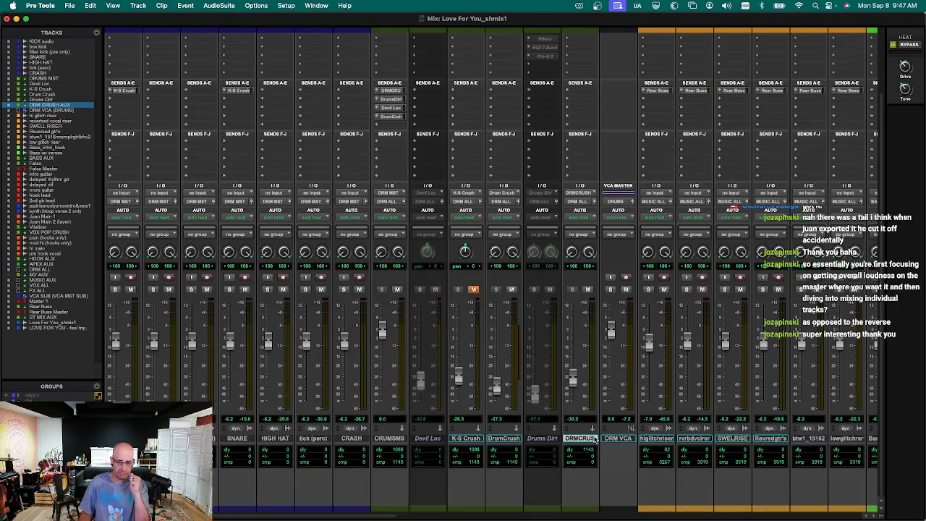
{"action": "scroll", "coordinate": [568, 432], "scroll_direction": "up", "scroll_amount": 3}
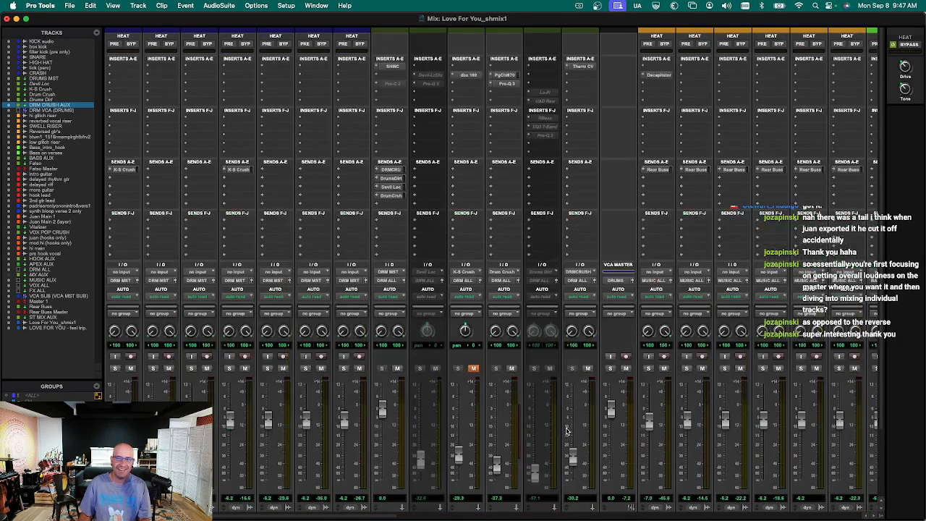
{"action": "left_click", "coordinate": [590, 66]}
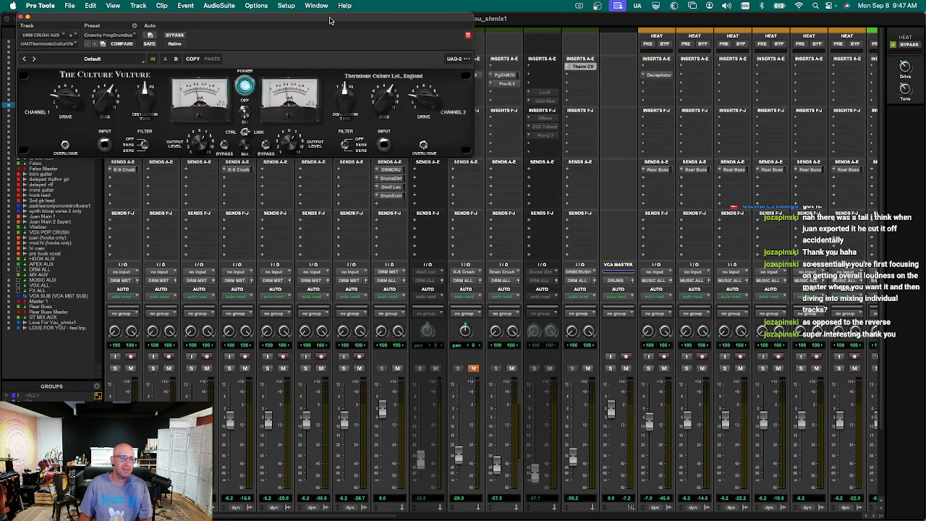
{"action": "left_click_drag", "start_coordinate": [276, 16], "coordinate": [328, 17]}
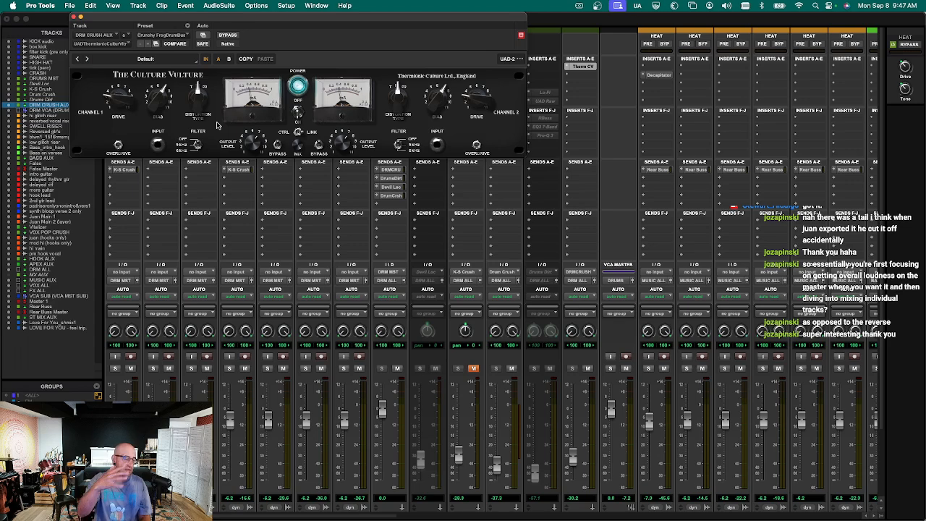
{"action": "key", "text": "super+w"}
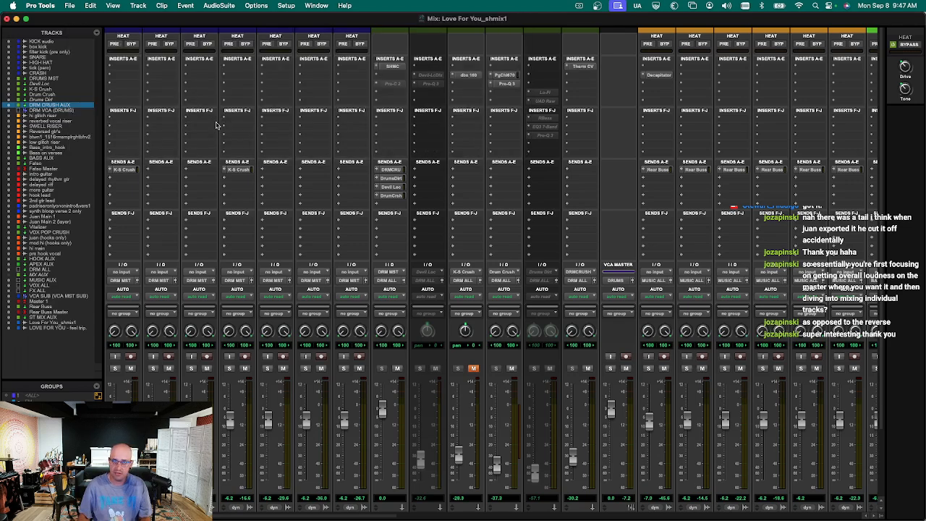
Start playback and make the K-S Crush track inactive.
{"action": "key", "text": "space"}
{"action": "scroll", "coordinate": [489, 470], "scroll_direction": "down", "scroll_amount": 5}
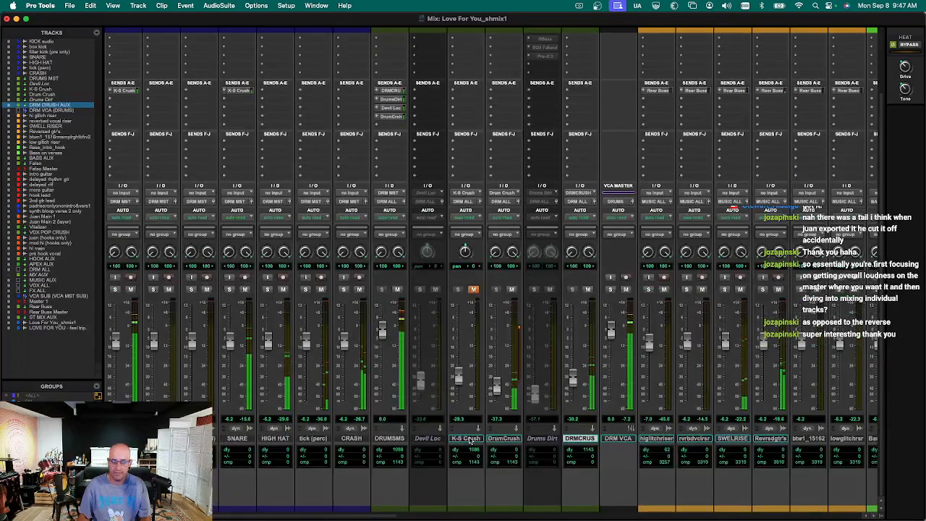
{"action": "left_click", "coordinate": [465, 438]}
{"action": "key", "text": "super+alt+shift+a"}
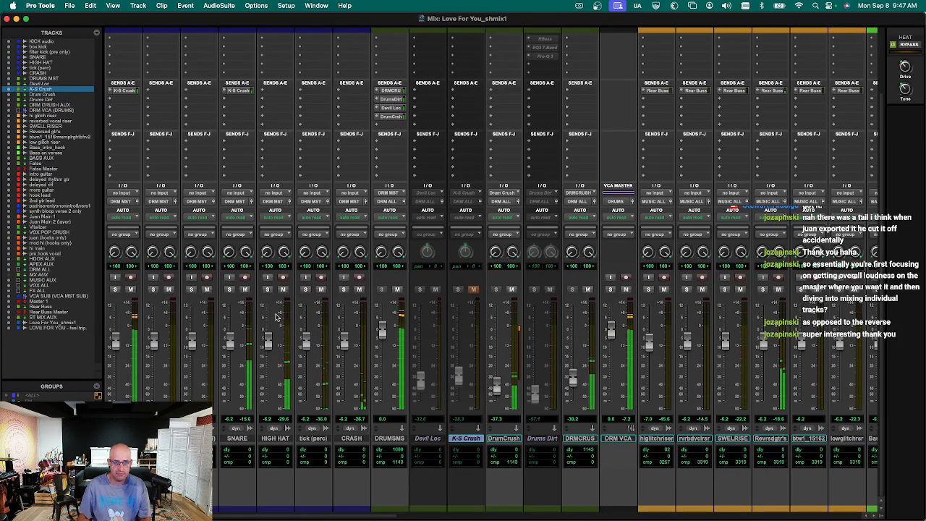
Audition the HIGH HAT and reversed guitars tracks briefly in solo during playback.
{"action": "left_click", "coordinate": [268, 290]}
{"action": "left_click", "coordinate": [268, 291]}
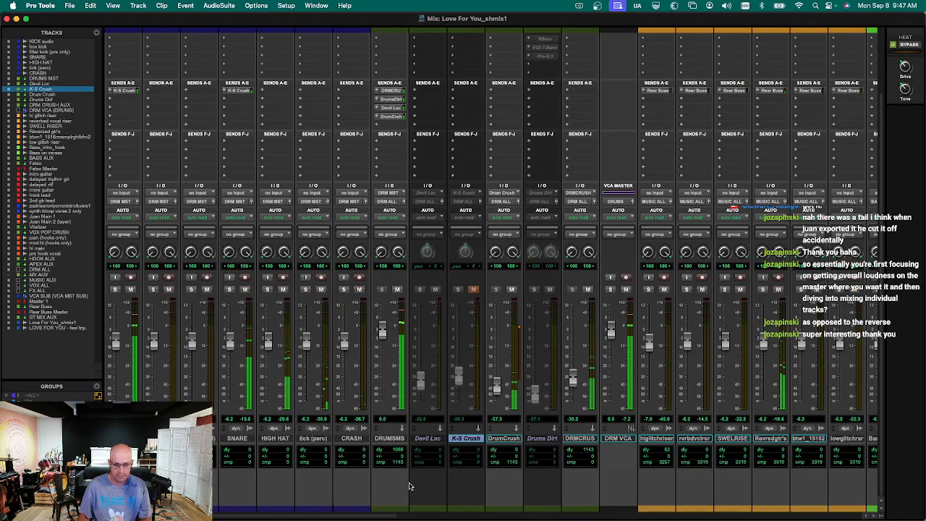
{"action": "left_click_drag", "start_coordinate": [355, 516], "coordinate": [465, 518]}
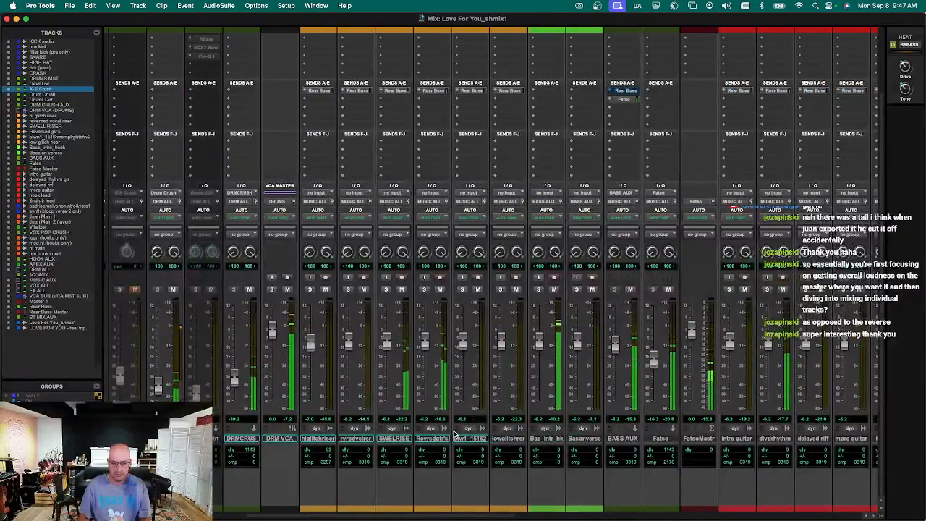
{"action": "left_click", "coordinate": [330, 440]}
{"action": "left_click", "coordinate": [430, 440]}
{"action": "key", "text": "shift+s"}
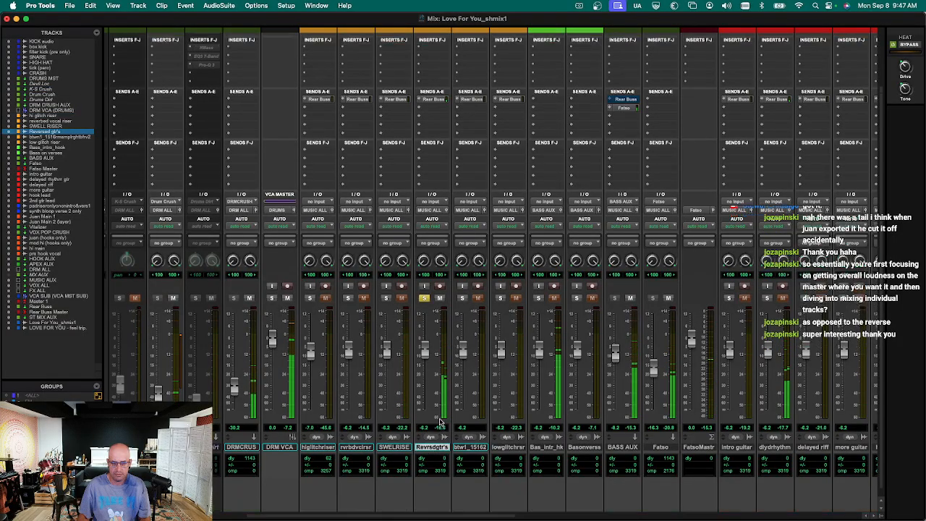
{"action": "scroll", "coordinate": [441, 362], "scroll_direction": "up", "scroll_amount": 5}
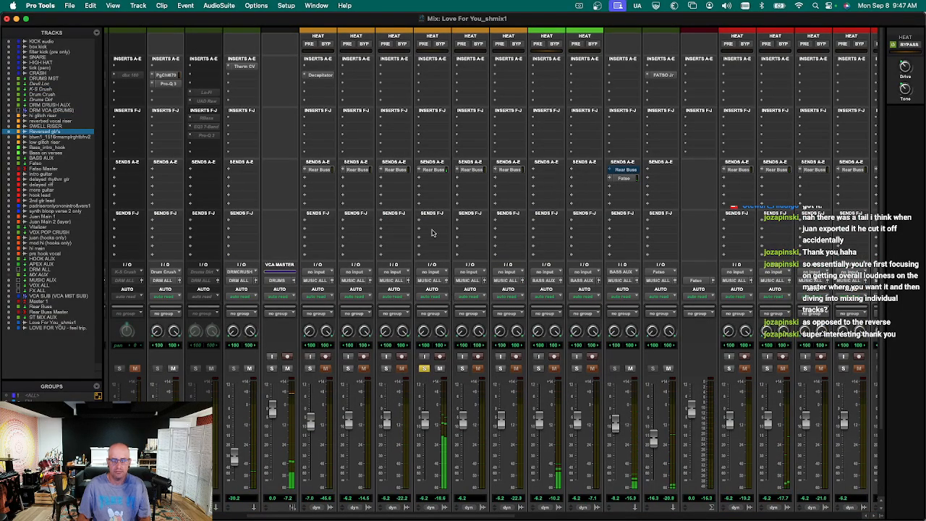
{"action": "key", "text": "shift+s"}
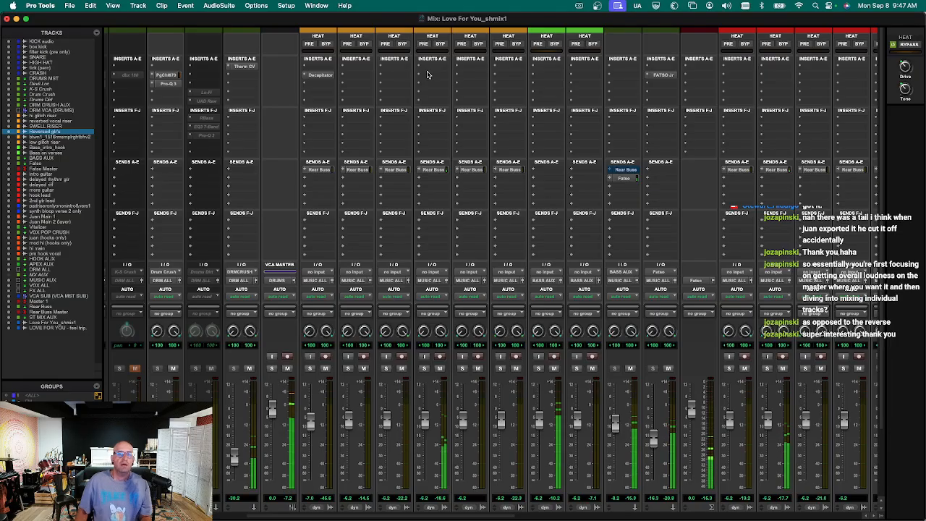
Insert the PS22 Spread plug-in in the reversed guitars track's second insert slot.
{"action": "left_click", "coordinate": [429, 74]}
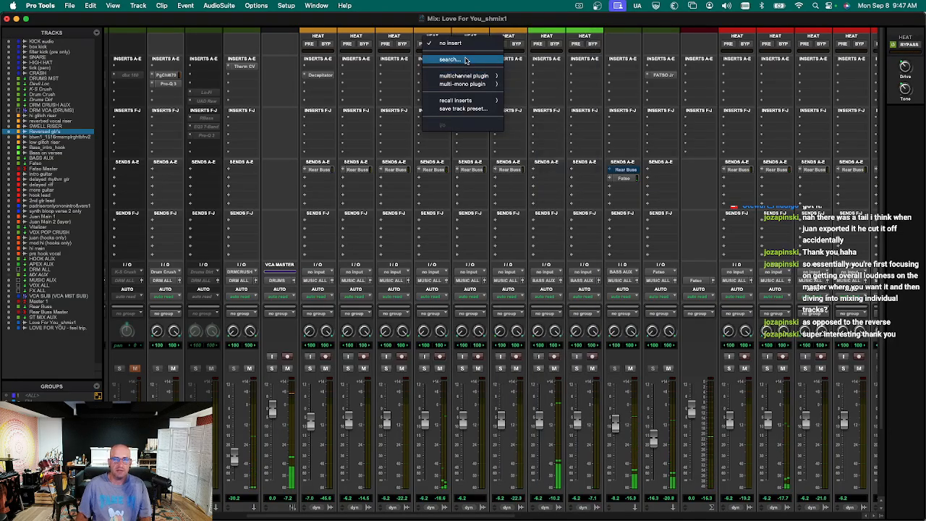
{"action": "left_click", "coordinate": [466, 60]}
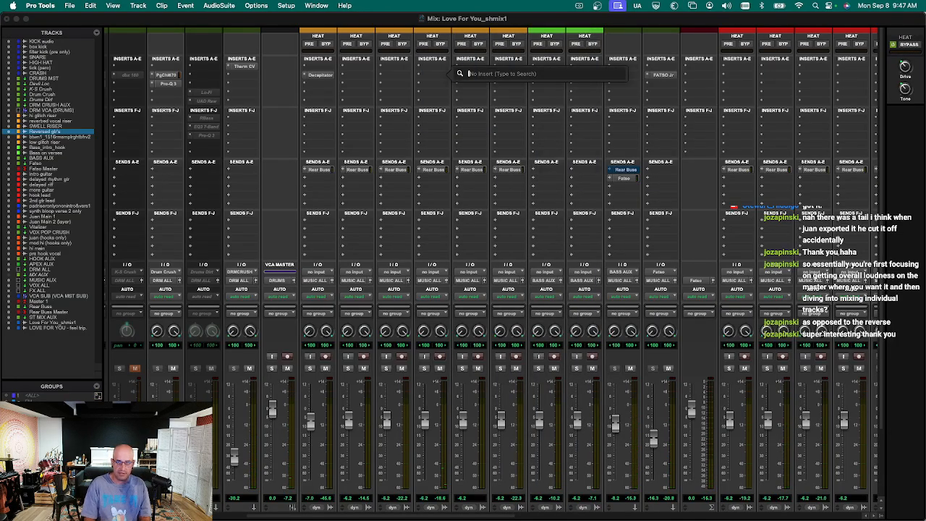
{"action": "type", "text": "spread"}
{"action": "key", "text": "Down"}
{"action": "key", "text": "Return"}
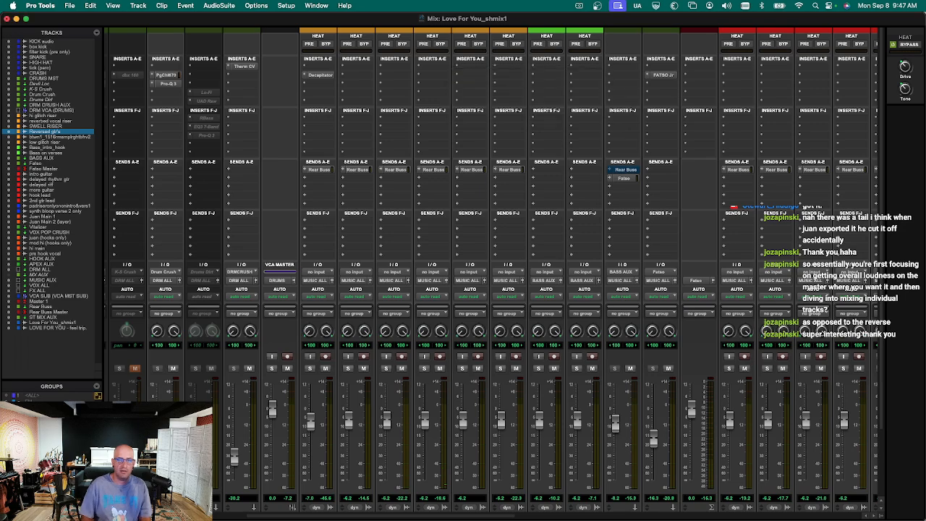
Load the "Keyboard Player, Diffused Highs" preset in PS22 Spread and move its window clear of the track's channel strip.
{"action": "left_click", "coordinate": [155, 56]}
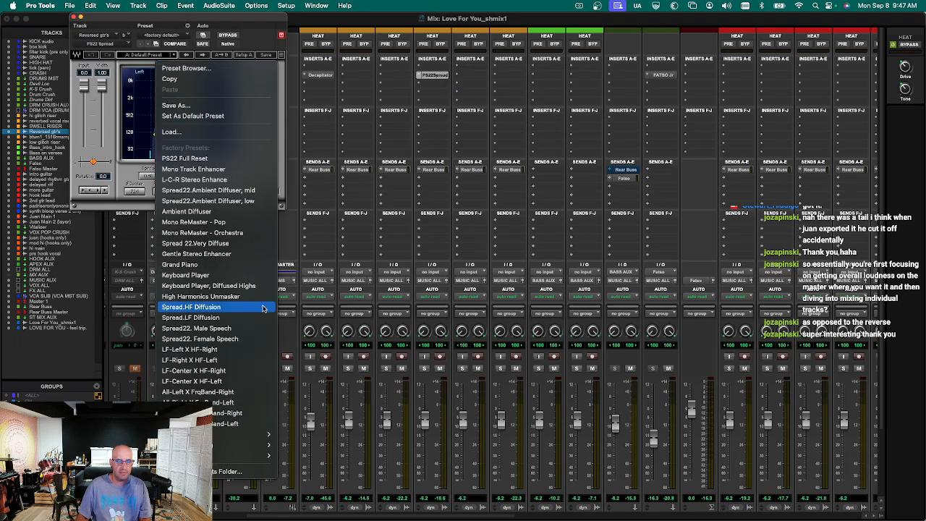
{"action": "left_click", "coordinate": [209, 34]}
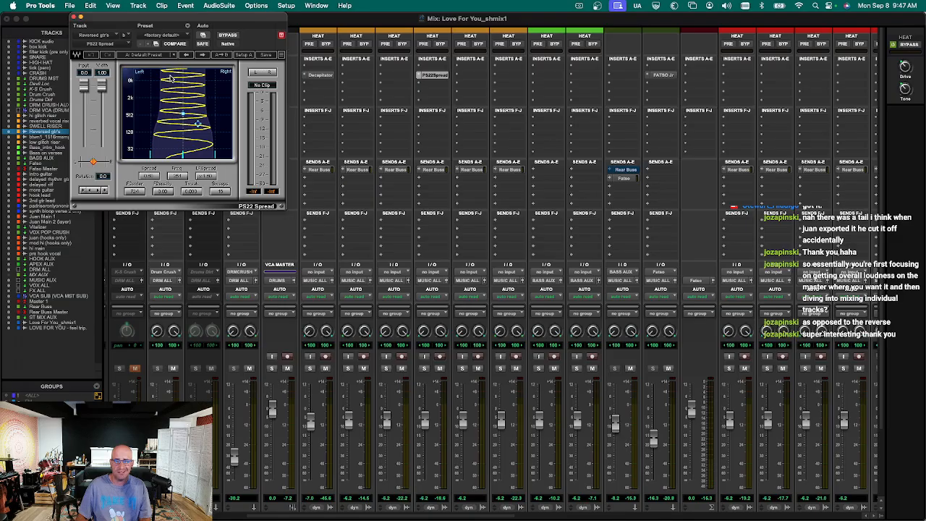
{"action": "left_click_drag", "start_coordinate": [192, 14], "coordinate": [474, 16]}
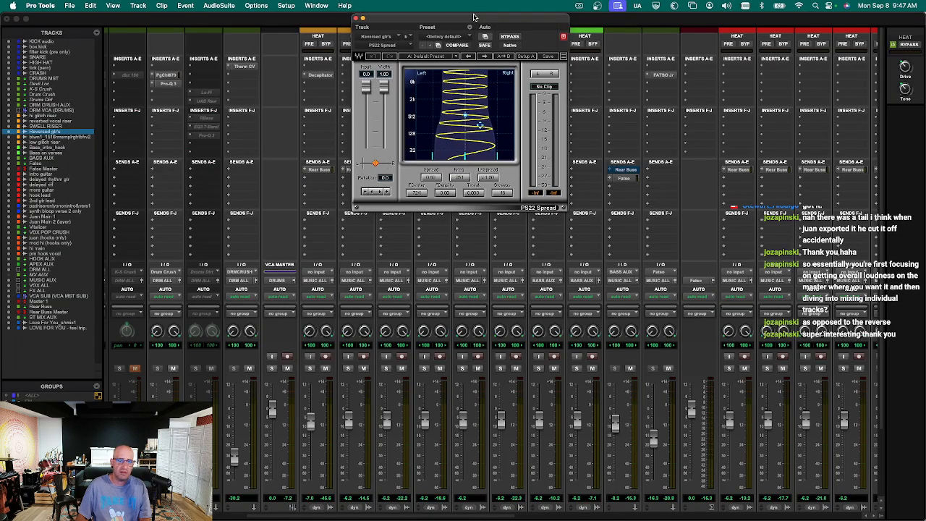
{"action": "left_click", "coordinate": [444, 60]}
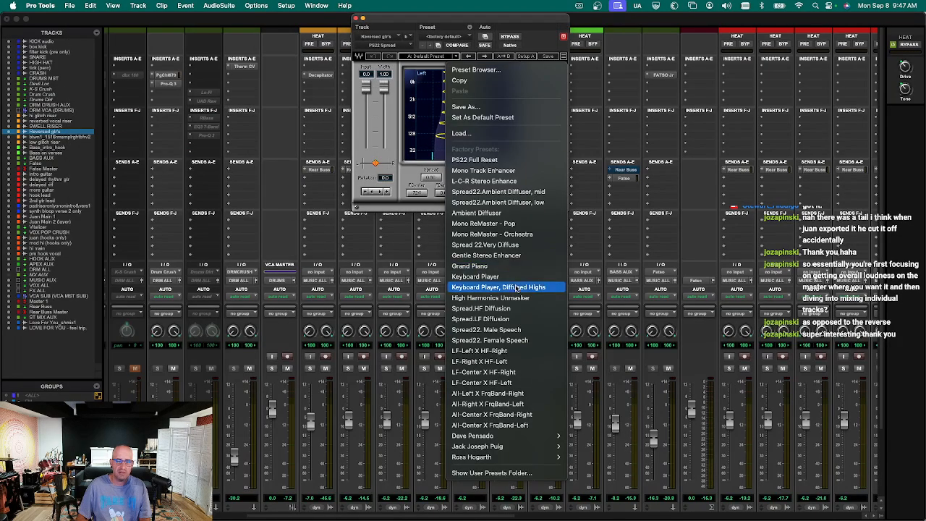
{"action": "left_click", "coordinate": [516, 290]}
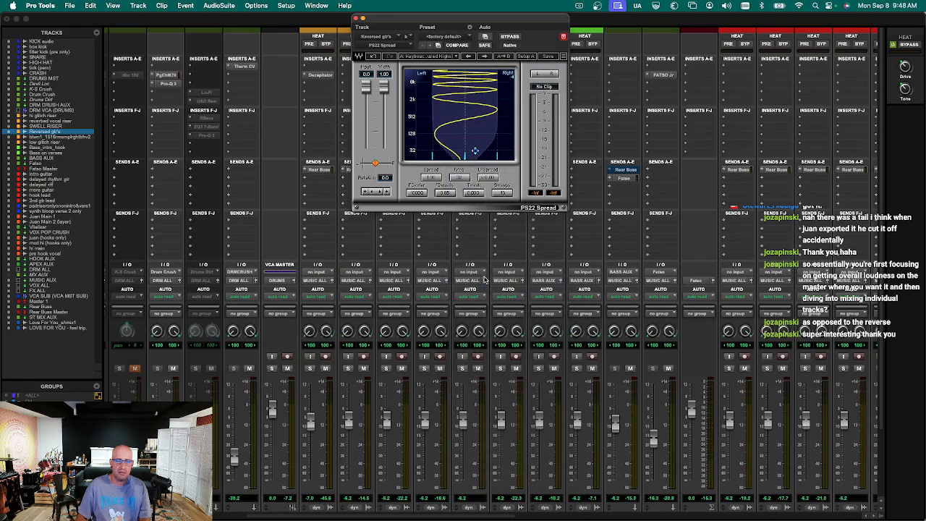
{"action": "left_click_drag", "start_coordinate": [470, 28], "coordinate": [656, 10]}
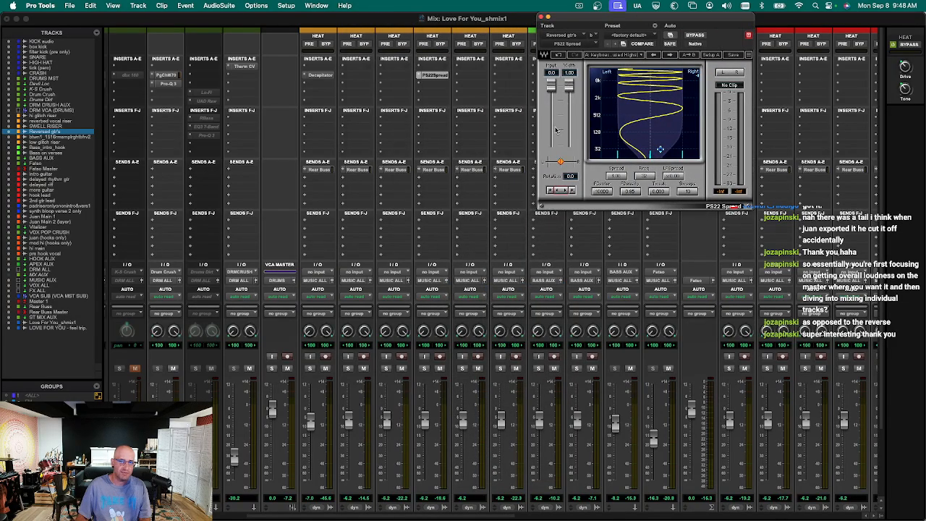
Audition the reversed guitars with the spread effect in solo and in the full mix, and close the plug-in window.
{"action": "key", "text": "space"}
{"action": "left_click", "coordinate": [424, 368]}
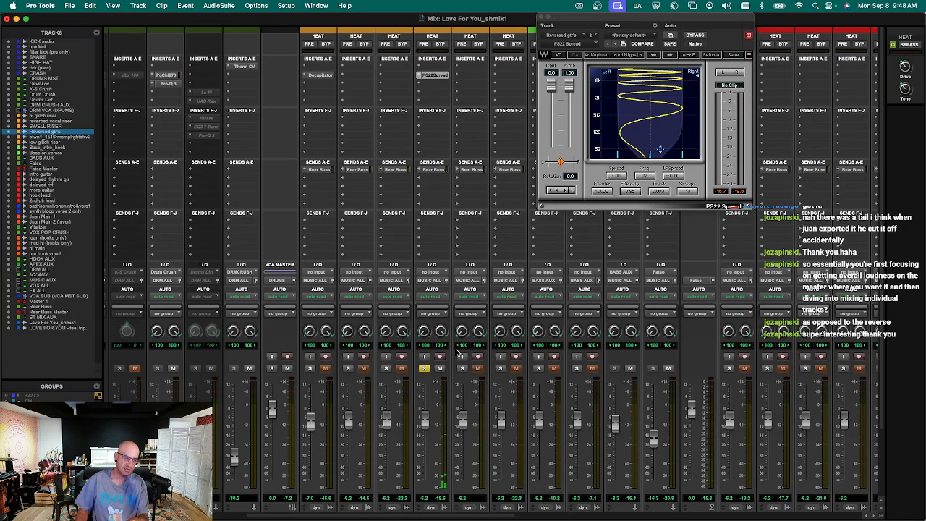
{"action": "left_click", "coordinate": [425, 368]}
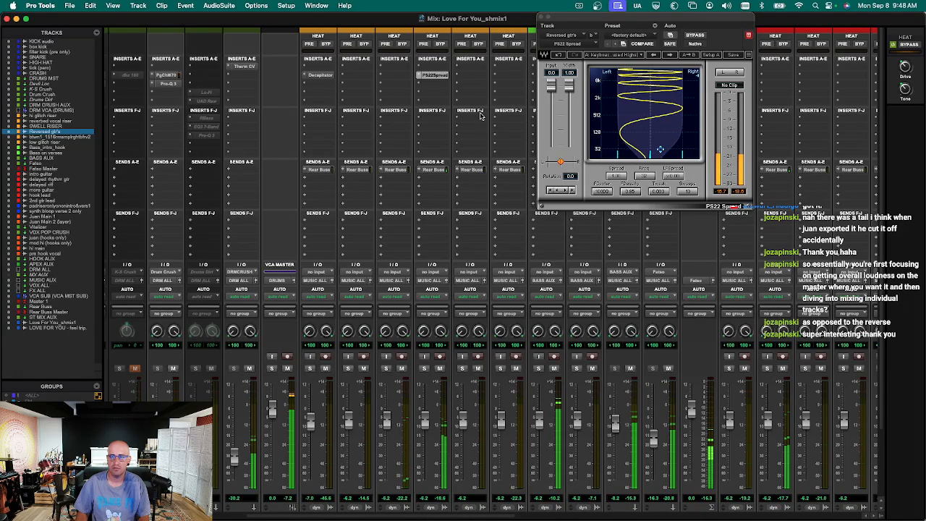
{"action": "left_click", "coordinate": [437, 89]}
{"action": "left_click", "coordinate": [440, 244]}
{"action": "key", "text": "super+w"}
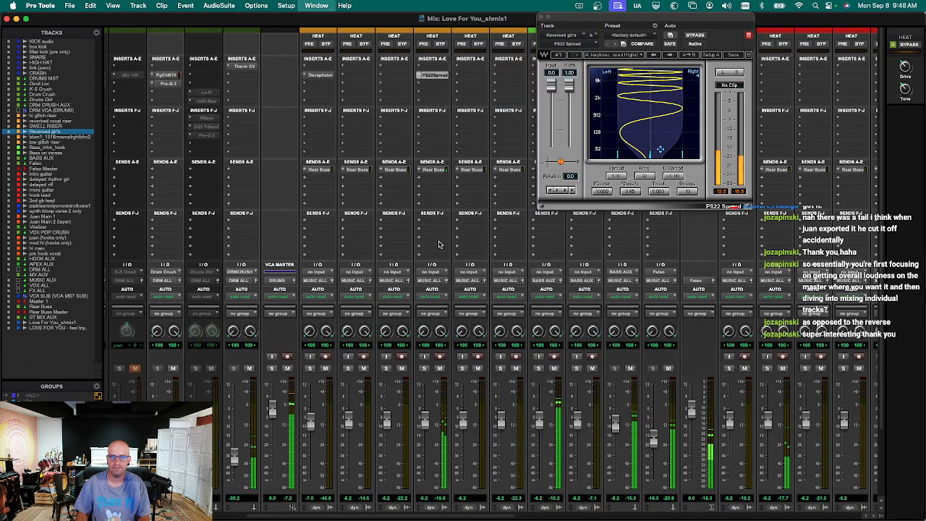
Lower the reversed guitars fader to -7.3 dB and play the mix.
{"action": "left_click_drag", "start_coordinate": [426, 419], "coordinate": [427, 427]}
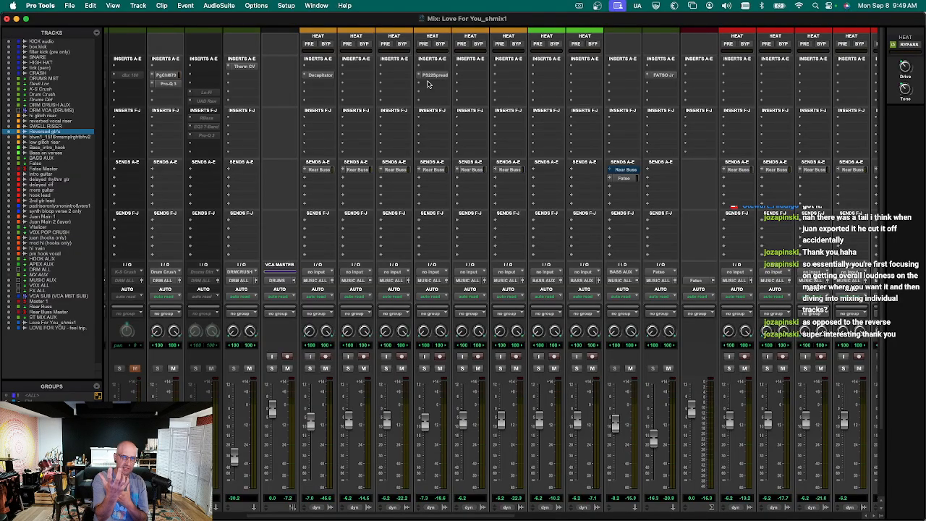
{"action": "key", "text": "space"}
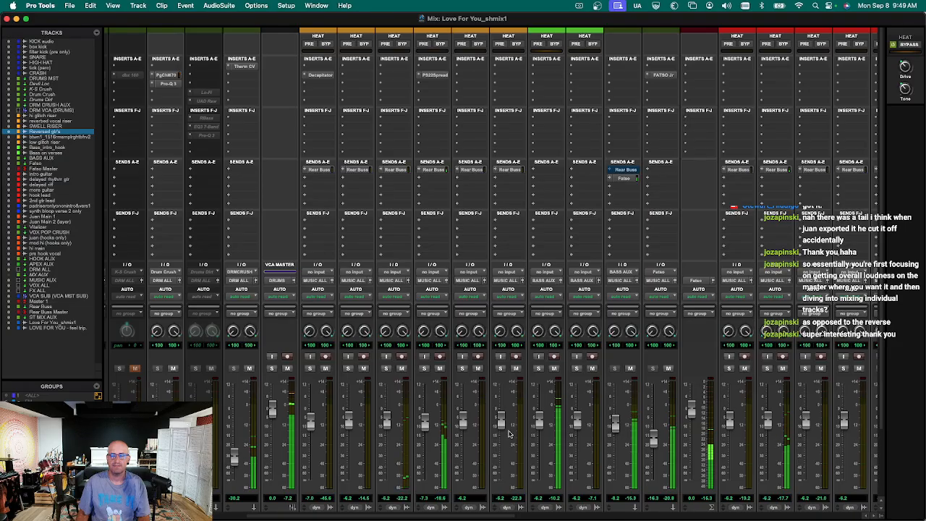
{"action": "scroll", "coordinate": [506, 380], "scroll_direction": "down", "scroll_amount": 2}
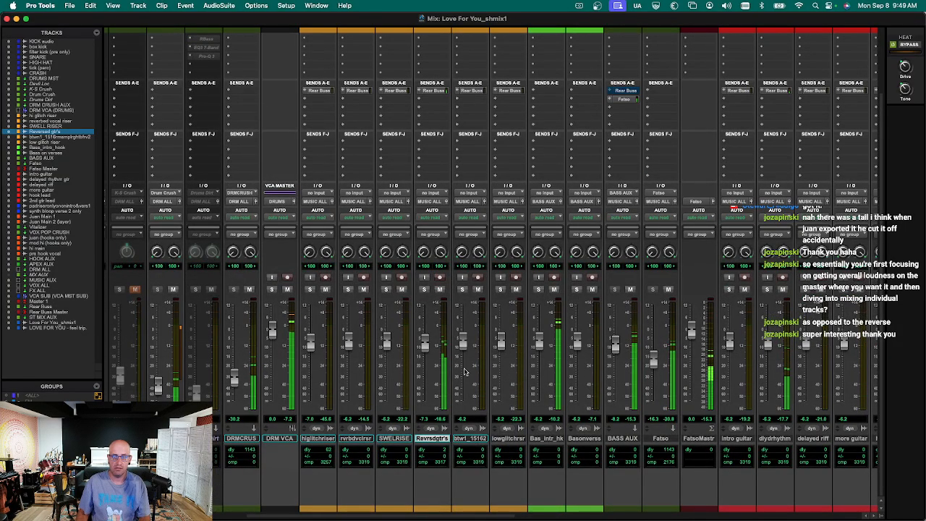
{"action": "scroll", "coordinate": [434, 316], "scroll_direction": "up", "scroll_amount": 2}
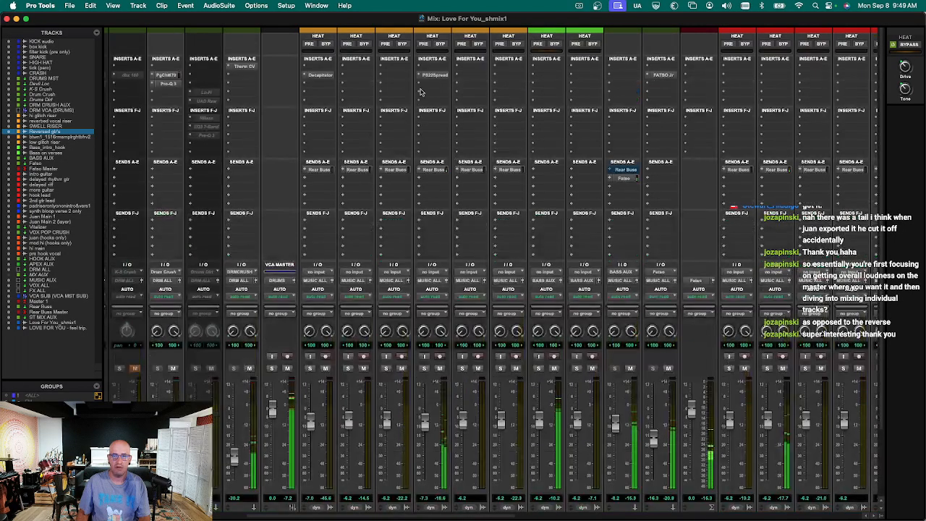
Insert the stereo UAD Harrison 32C EQ ahead of PS22 Spread on the reversed guitars and slightly raise its HI band gain.
{"action": "left_click", "coordinate": [432, 66]}
{"action": "mouse_move", "coordinate": [499, 94]}
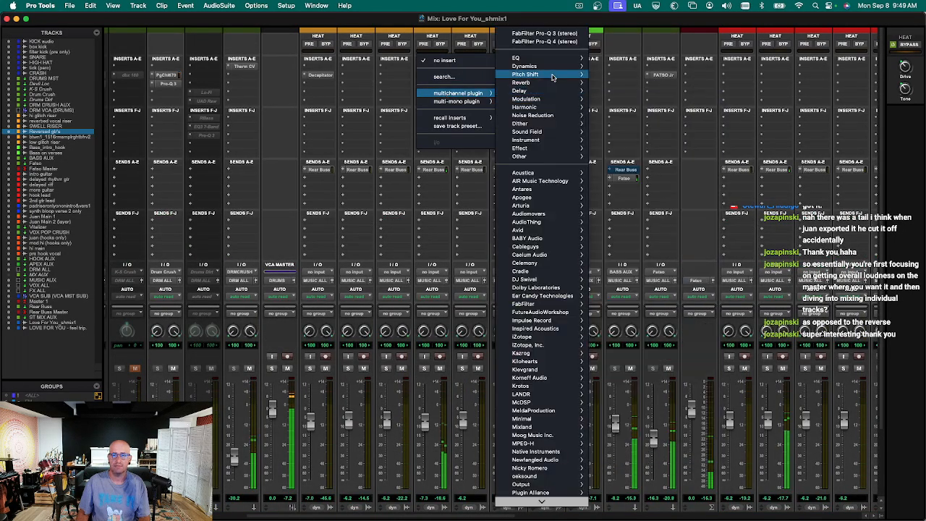
{"action": "mouse_move", "coordinate": [557, 58]}
{"action": "scroll", "coordinate": [669, 161], "scroll_direction": "down", "scroll_amount": 10}
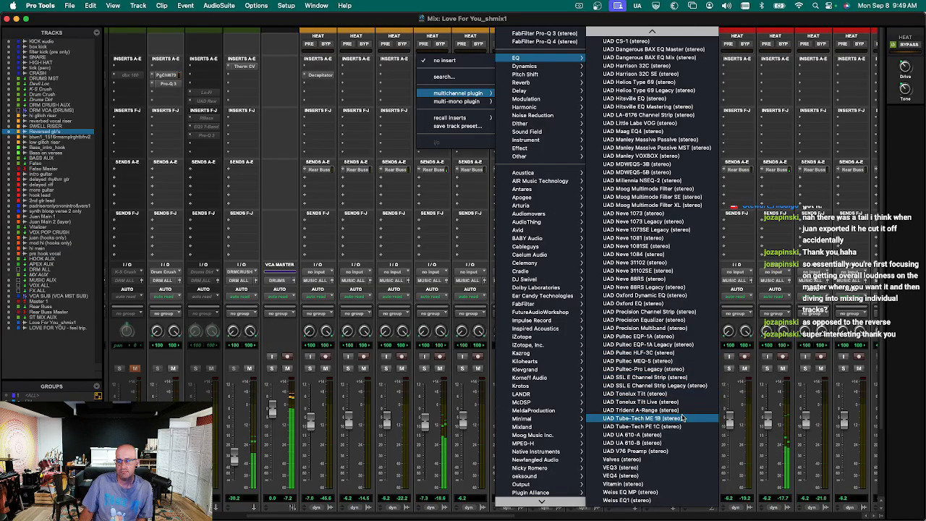
{"action": "scroll", "coordinate": [680, 409], "scroll_direction": "up", "scroll_amount": 1}
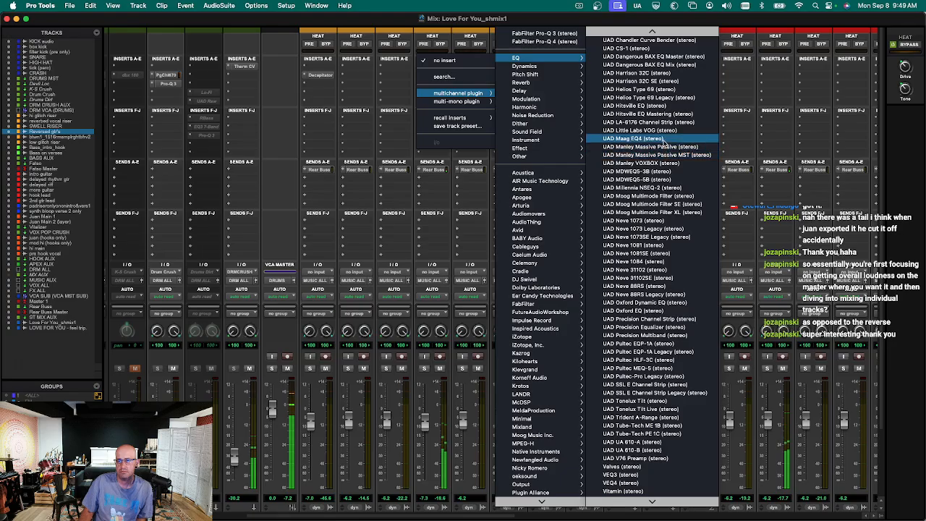
{"action": "scroll", "coordinate": [664, 144], "scroll_direction": "up", "scroll_amount": 2}
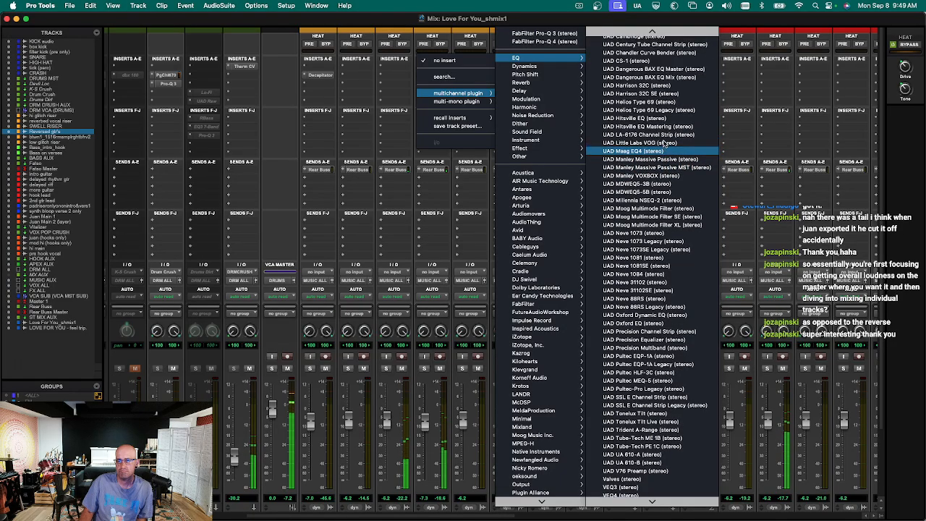
{"action": "scroll", "coordinate": [665, 143], "scroll_direction": "up", "scroll_amount": 2}
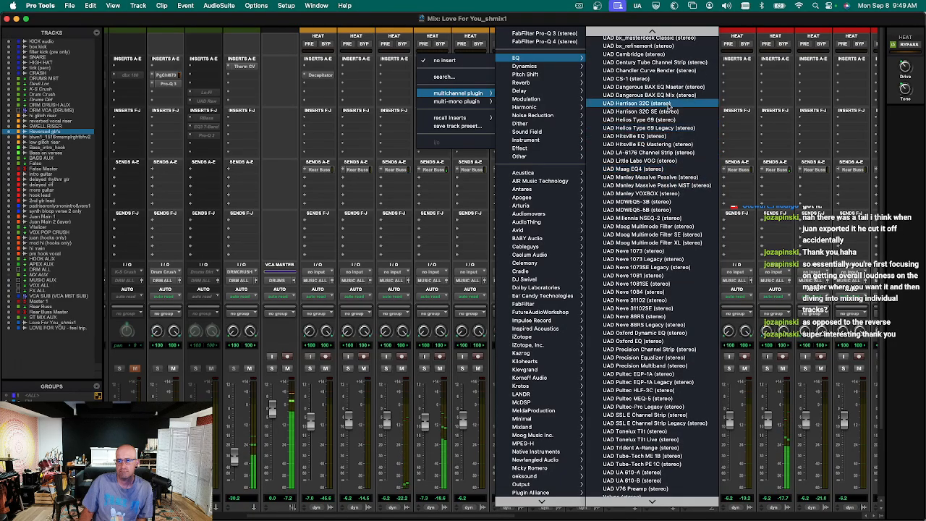
{"action": "left_click", "coordinate": [662, 104]}
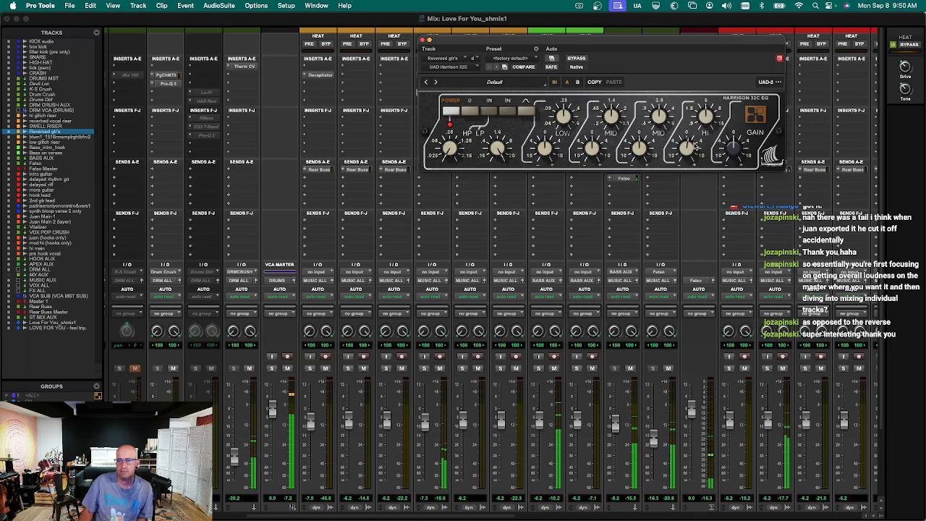
{"action": "left_click_drag", "start_coordinate": [694, 148], "coordinate": [696, 143]}
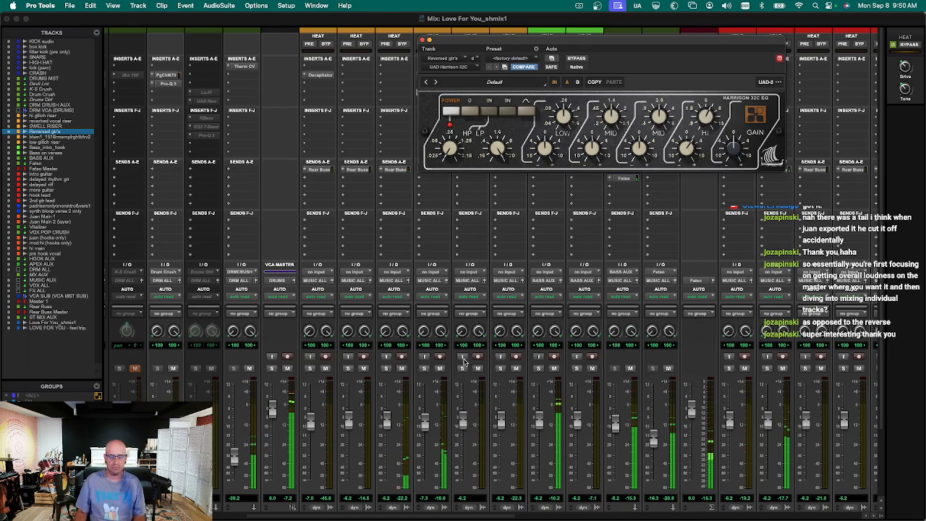
Close the Harrison EQ window and insert a stereo D-Verb reverb after the EQ on the reversed guitars.
{"action": "scroll", "coordinate": [466, 363], "scroll_direction": "down", "scroll_amount": 5}
{"action": "key", "text": "super+w"}
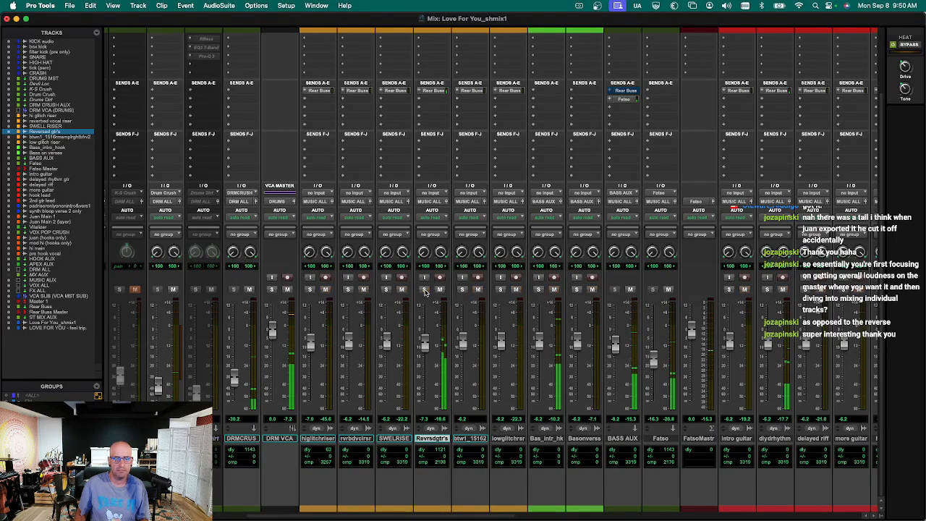
{"action": "scroll", "coordinate": [464, 172], "scroll_direction": "up", "scroll_amount": 3}
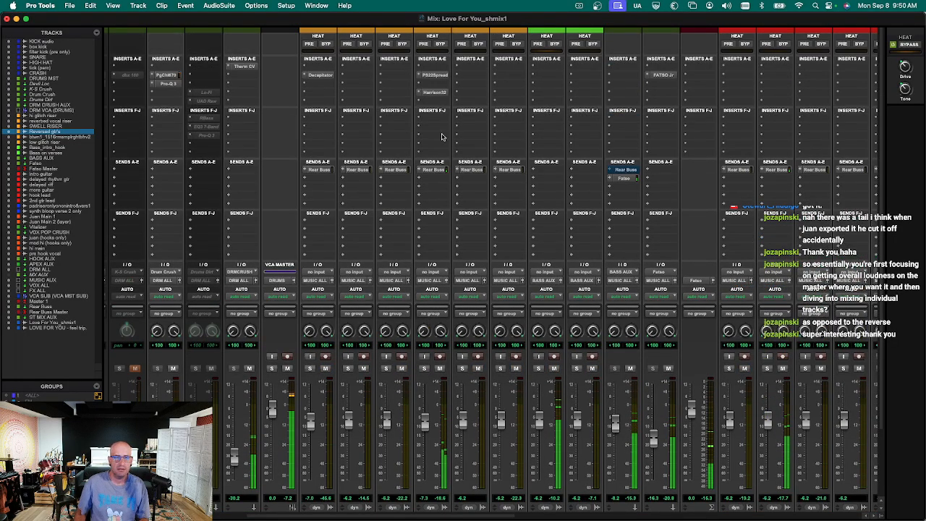
{"action": "left_click", "coordinate": [433, 103]}
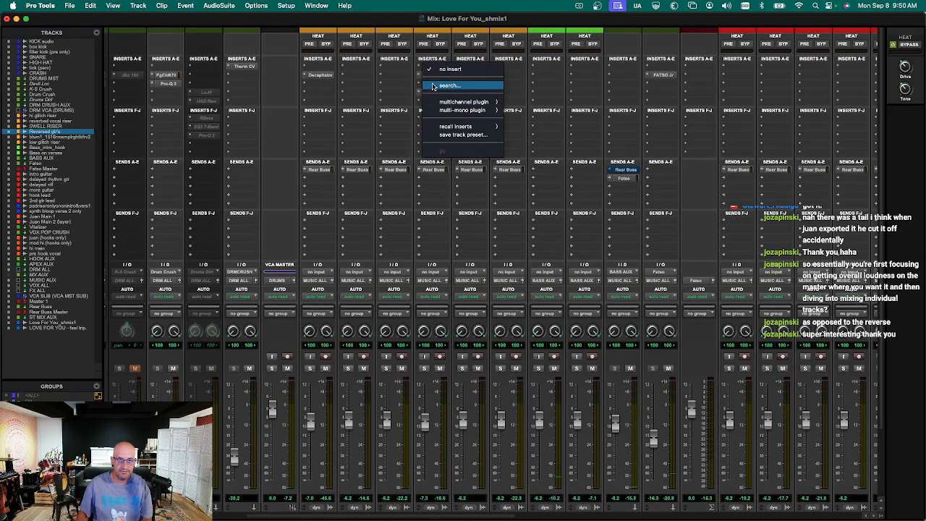
{"action": "mouse_move", "coordinate": [448, 103]}
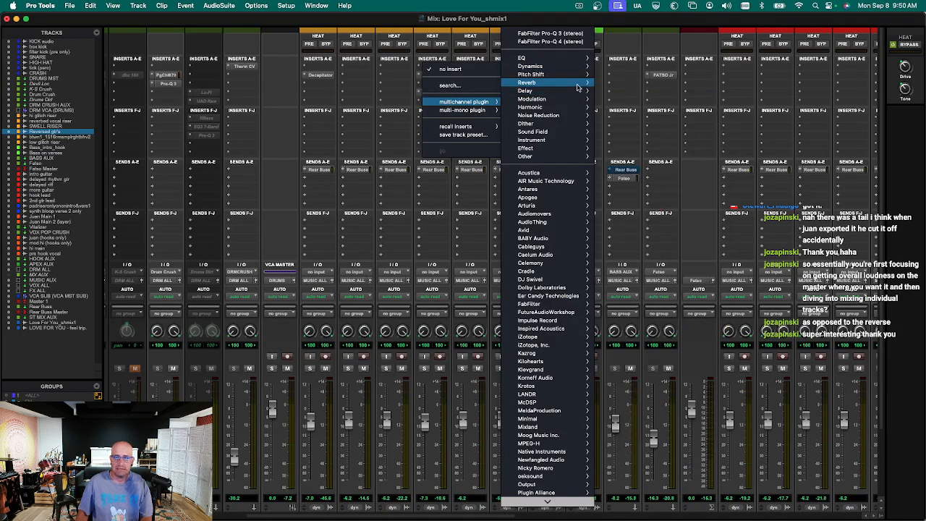
{"action": "mouse_move", "coordinate": [579, 85]}
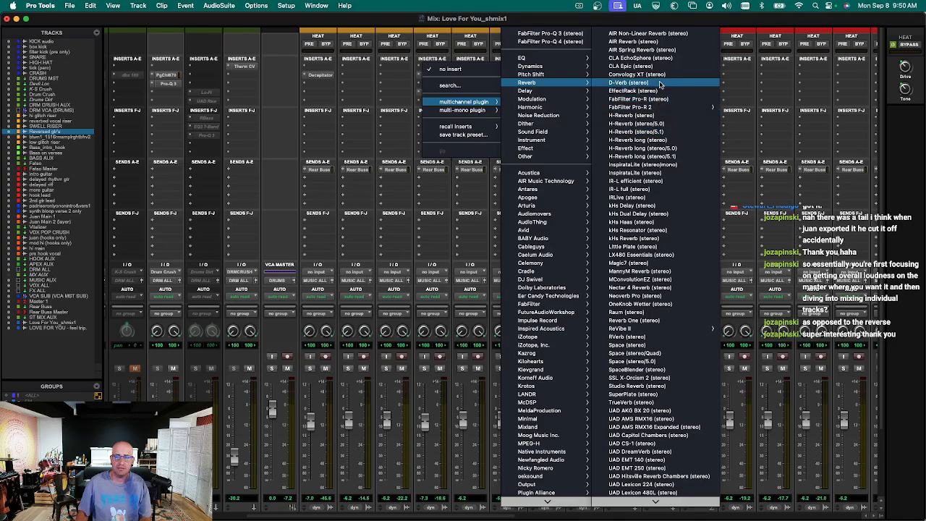
{"action": "left_click", "coordinate": [660, 85]}
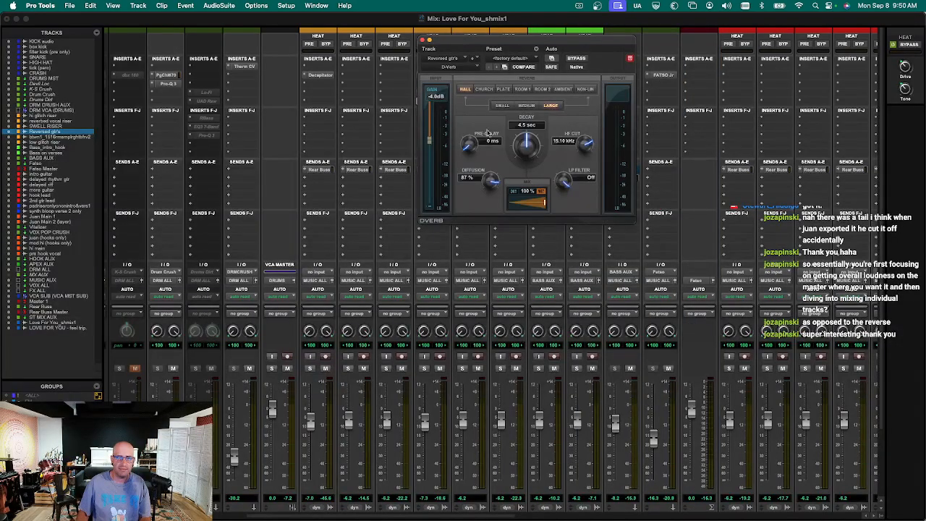
Set the D-Verb mix to 14% with the reversed guitars soloed, check it in the full mix, and close the reverb window.
{"action": "key", "text": "space"}
{"action": "key", "text": "shift+s"}
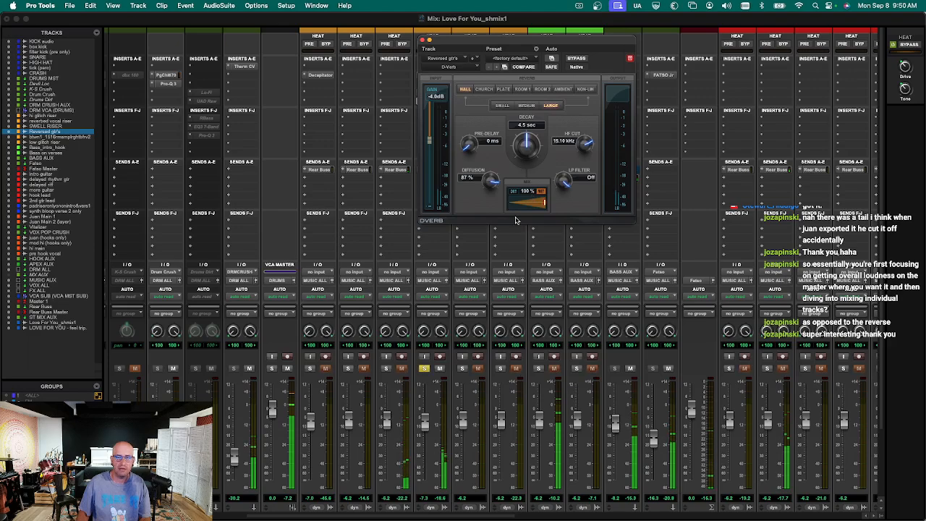
{"action": "left_click", "coordinate": [514, 193]}
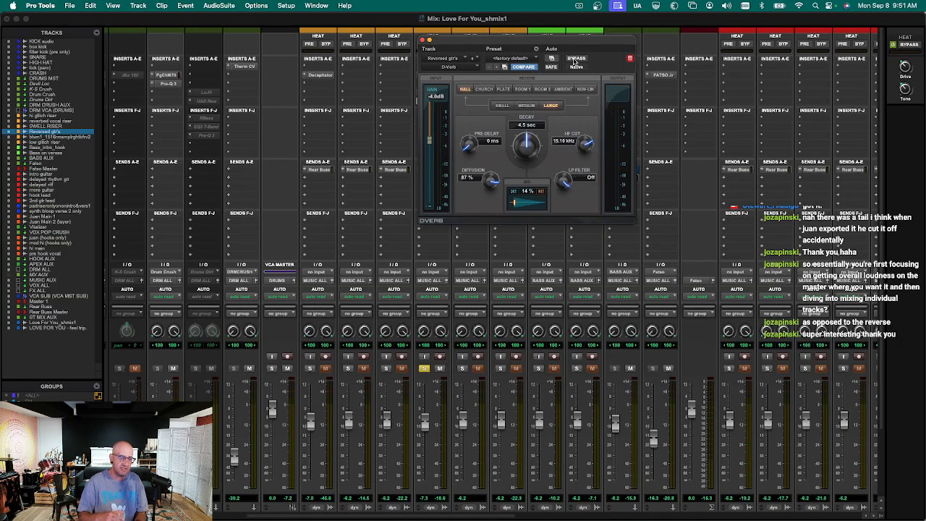
{"action": "key", "text": "shift+s"}
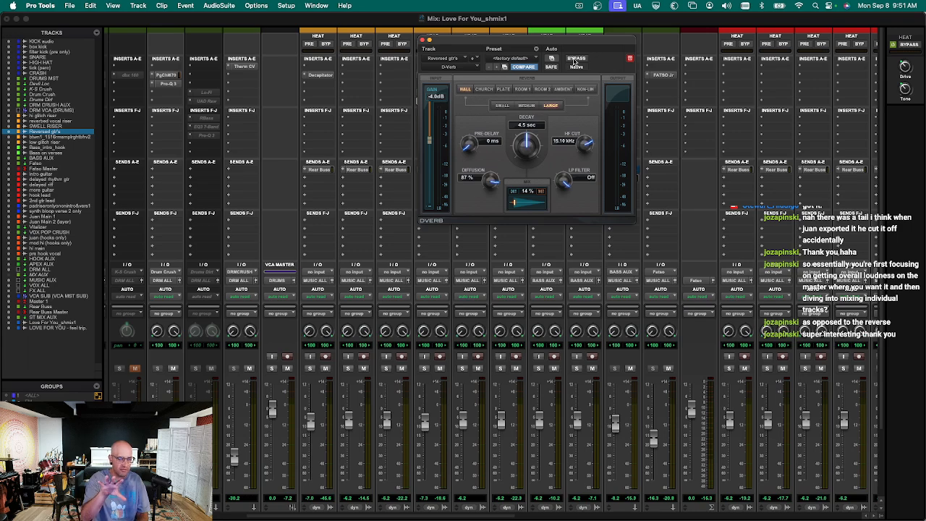
{"action": "key", "text": "space"}
{"action": "key", "text": "super+w"}
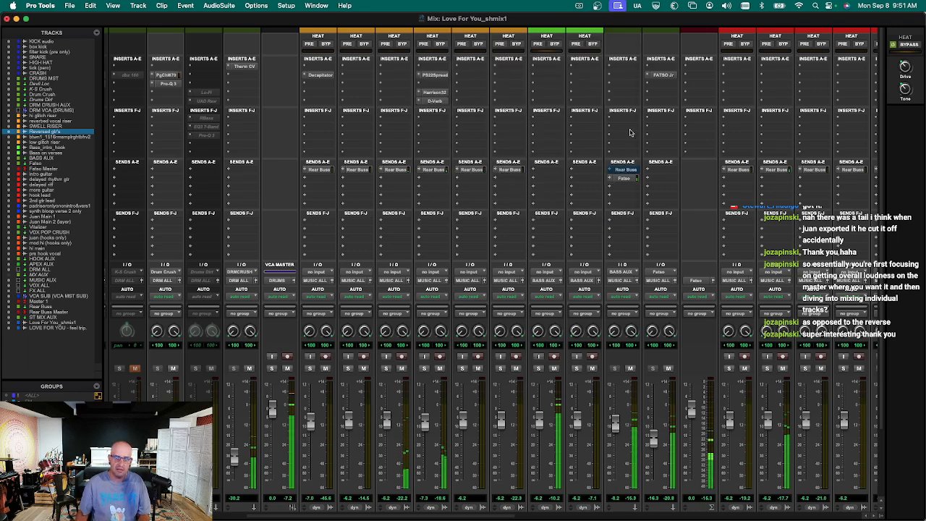
Select the SWELL RISER track and examine where its clips fall around the last hook in the Edit window during playback.
{"action": "scroll", "coordinate": [630, 131], "scroll_direction": "down", "scroll_amount": 3}
{"action": "left_click", "coordinate": [394, 439]}
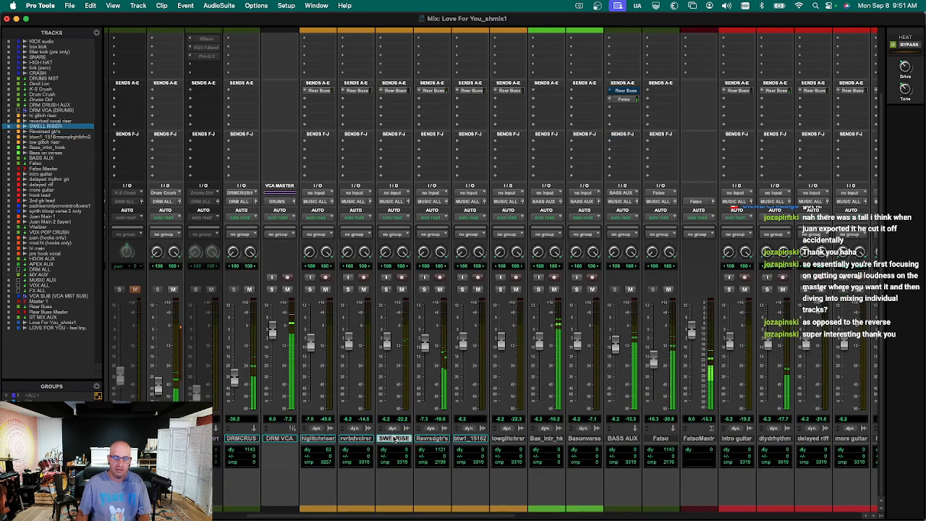
{"action": "key", "text": "super+equal"}
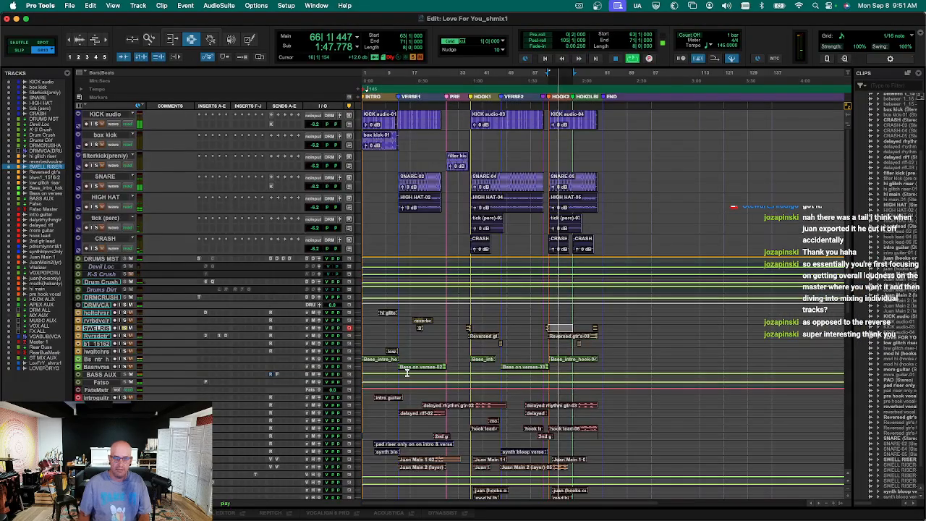
{"action": "key", "text": "space"}
{"action": "key", "text": "t"}
{"action": "key", "text": "t"}
{"action": "key", "text": "t"}
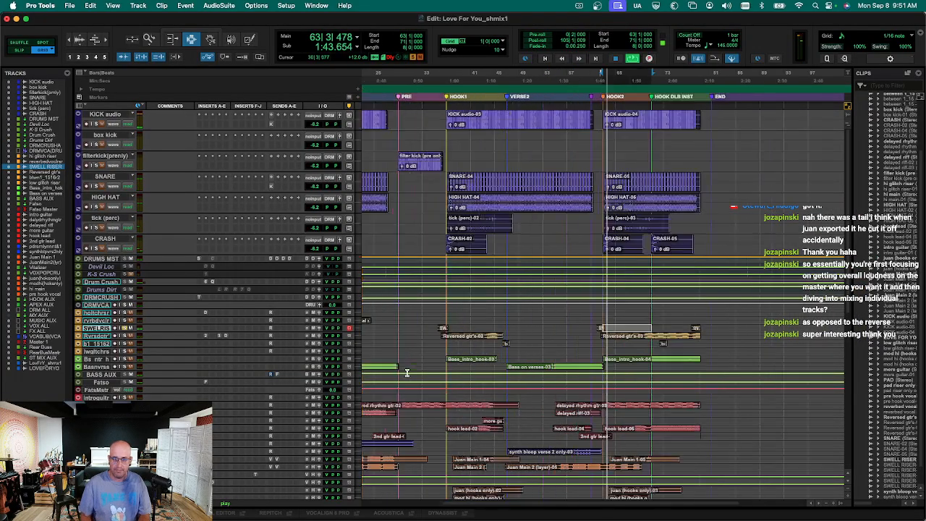
{"action": "key", "text": "super+equal"}
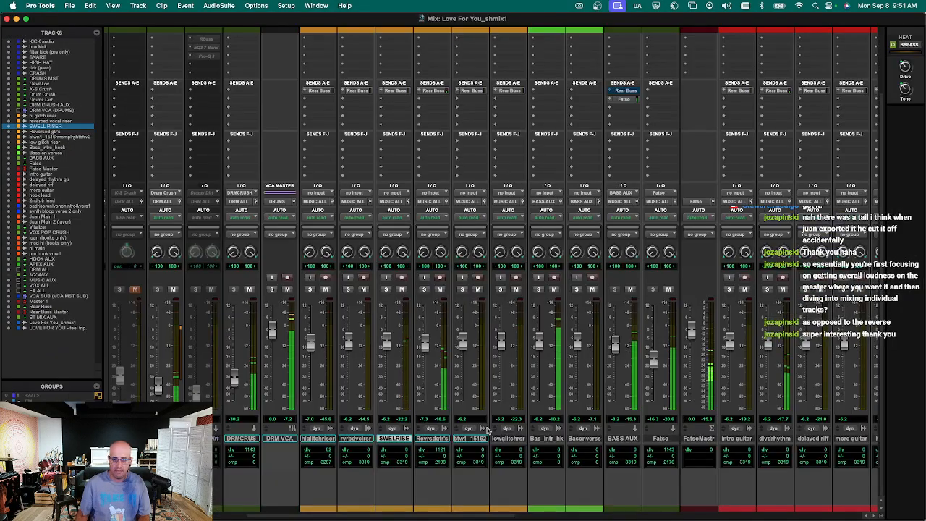
{"action": "scroll", "coordinate": [579, 289], "scroll_direction": "up", "scroll_amount": 3}
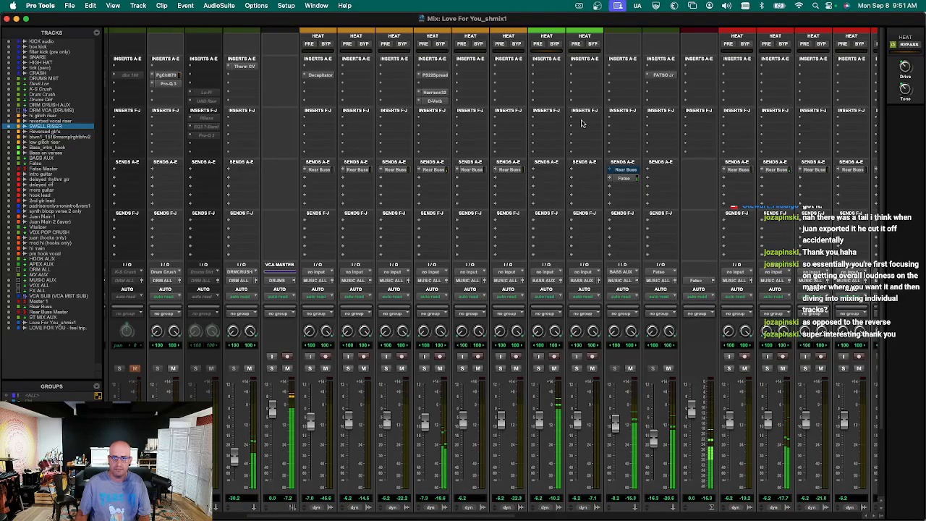
Insert the stereo bx_console SSL 9000 J on Bass_intro_hook and move its window clear of the bass channel strips.
{"action": "left_click", "coordinate": [550, 73]}
{"action": "type", "text": "ssl"}
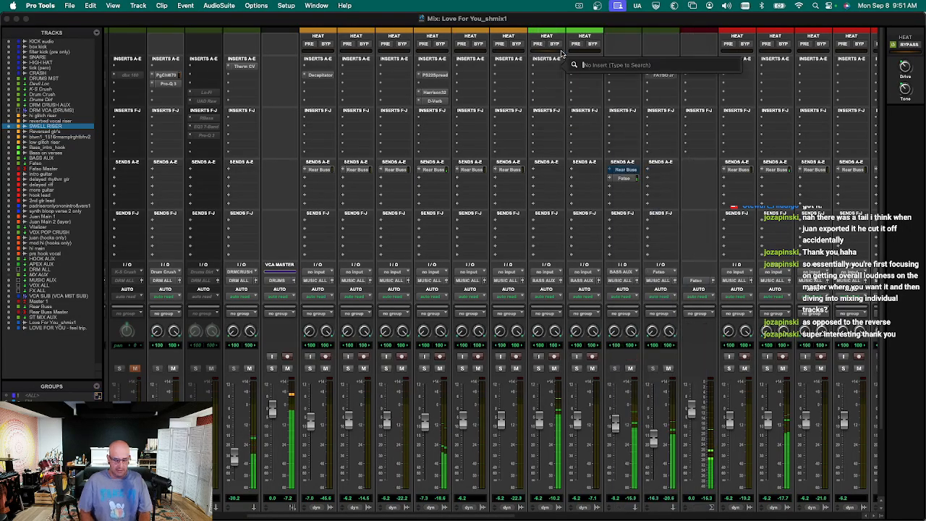
{"action": "key", "text": "Down"}
{"action": "key", "text": "Down"}
{"action": "key", "text": "Down"}
{"action": "key", "text": "Down"}
{"action": "key", "text": "Down"}
{"action": "key", "text": "Down"}
{"action": "key", "text": "Down"}
{"action": "key", "text": "Down"}
{"action": "key", "text": "Down"}
{"action": "key", "text": "Down"}
{"action": "key", "text": "Down"}
{"action": "key", "text": "Down"}
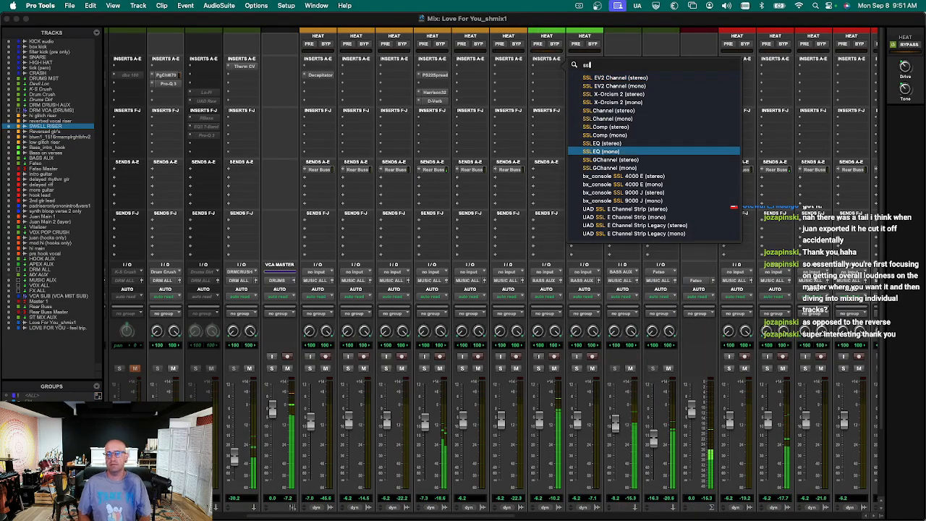
{"action": "key", "text": "Down"}
{"action": "key", "text": "Down"}
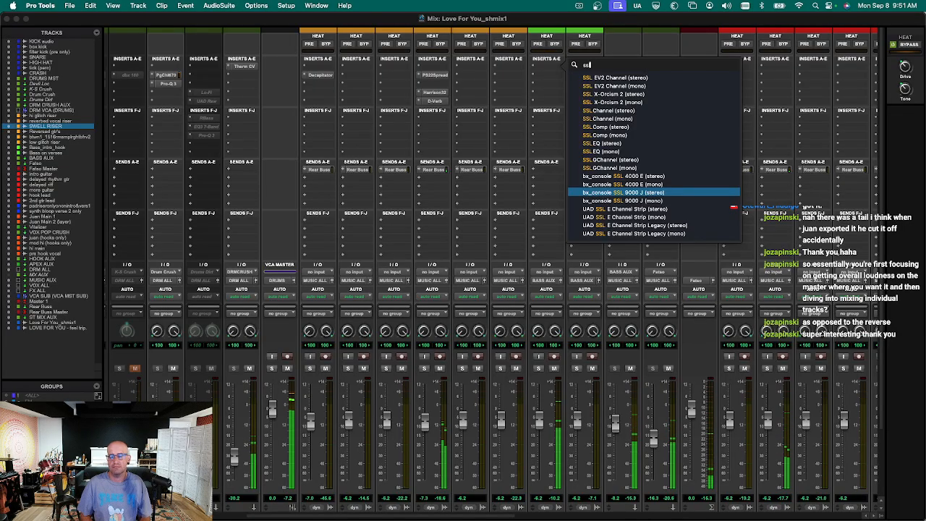
{"action": "key", "text": "Return"}
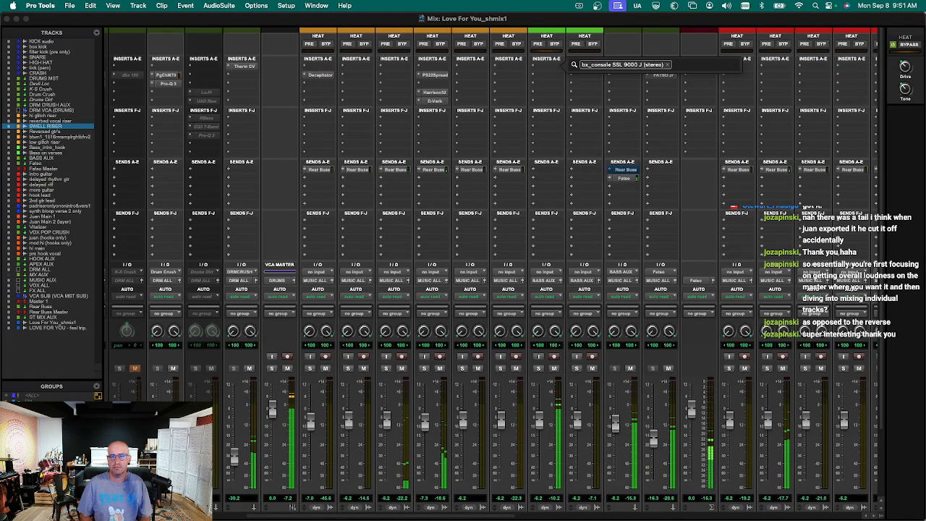
{"action": "left_click_drag", "start_coordinate": [592, 38], "coordinate": [379, 36]}
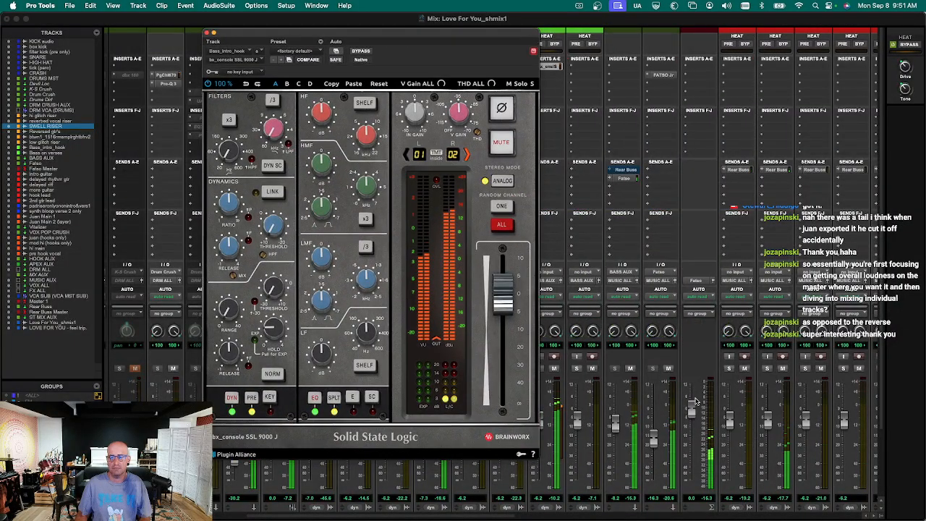
Compare the playing mix with the Fatso aux muted and unmuted.
{"action": "scroll", "coordinate": [696, 402], "scroll_direction": "down", "scroll_amount": 3}
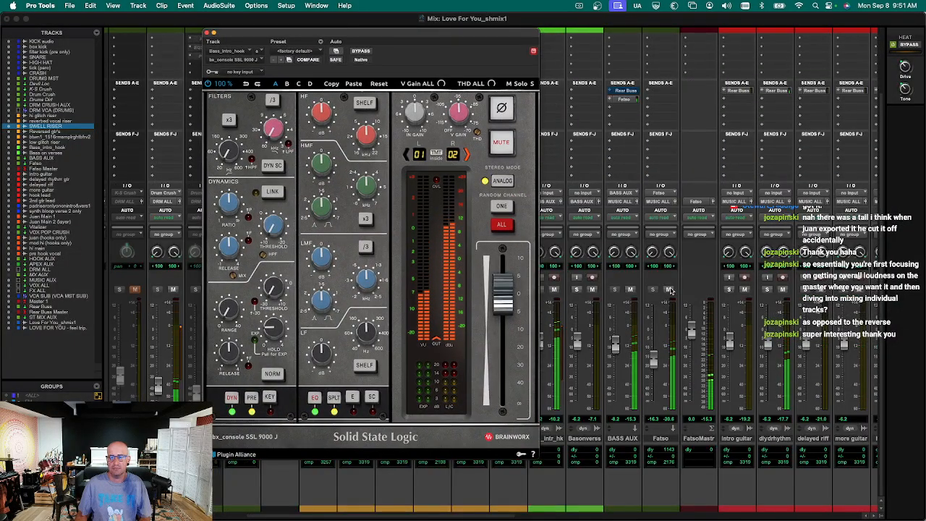
{"action": "left_click", "coordinate": [669, 290]}
{"action": "left_click", "coordinate": [668, 289]}
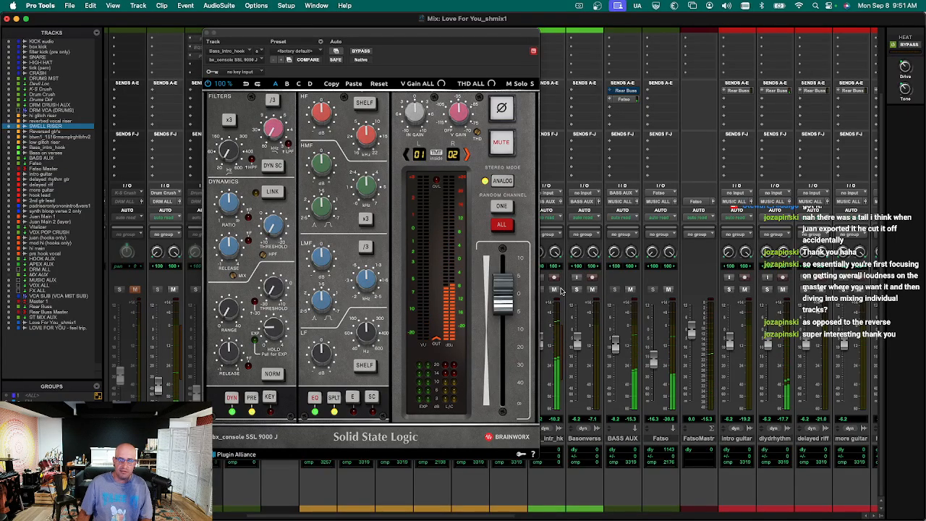
Solo Bass_intro_hook and open the BASS AUX send faders for Fatso and Rear Buss side by side.
{"action": "key", "text": "super+w"}
{"action": "left_click", "coordinate": [538, 290]}
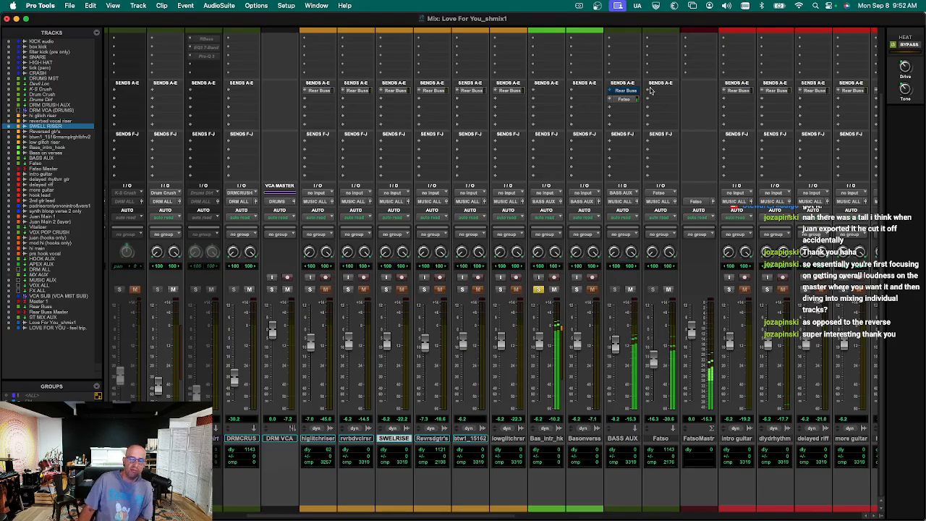
{"action": "left_click", "coordinate": [626, 91]}
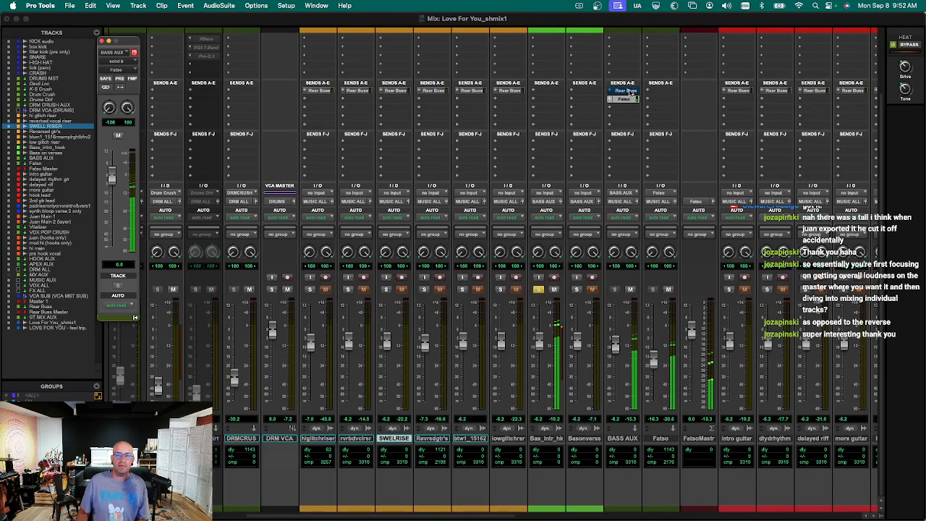
{"action": "left_click", "coordinate": [627, 91]}
{"action": "left_click_drag", "start_coordinate": [36, 20], "coordinate": [197, 32]}
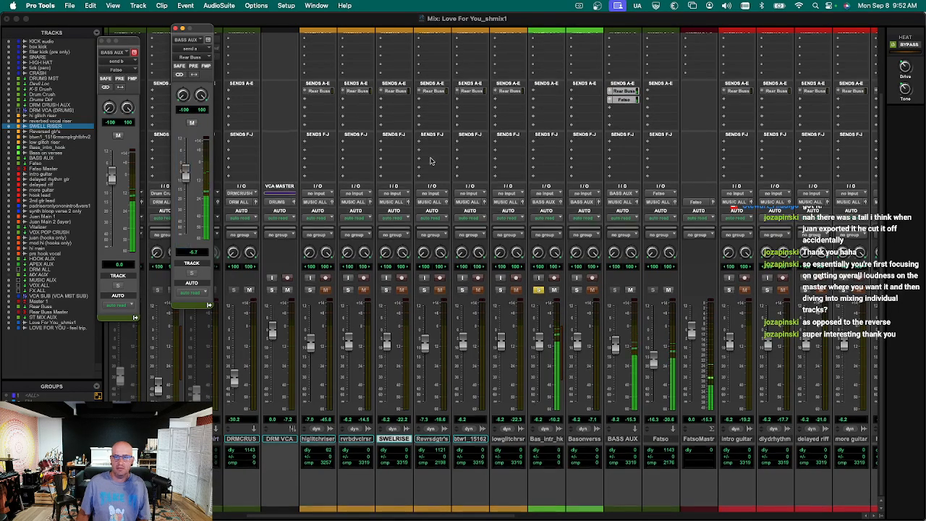
Move the bx_console SSL 9000 J insert from Bass_intro_hook to BASS AUX and open its window.
{"action": "scroll", "coordinate": [430, 161], "scroll_direction": "up", "scroll_amount": 3}
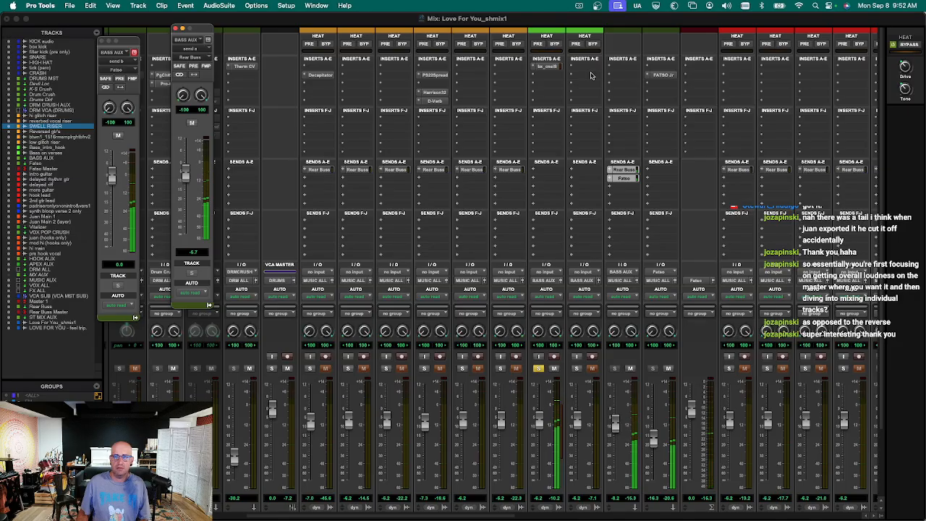
{"action": "left_click", "coordinate": [554, 67]}
{"action": "left_click_drag", "start_coordinate": [554, 67], "coordinate": [629, 68]}
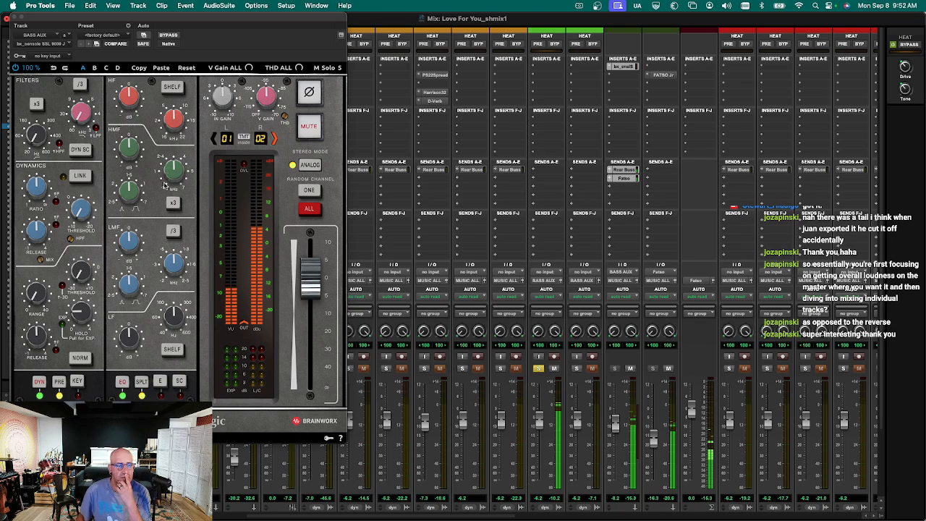
Boost the HMF band at a higher frequency on BASS AUX, and slightly cut the LF band with its frequency at about 151 Hz.
{"action": "left_click_drag", "start_coordinate": [173, 172], "coordinate": [128, 151]}
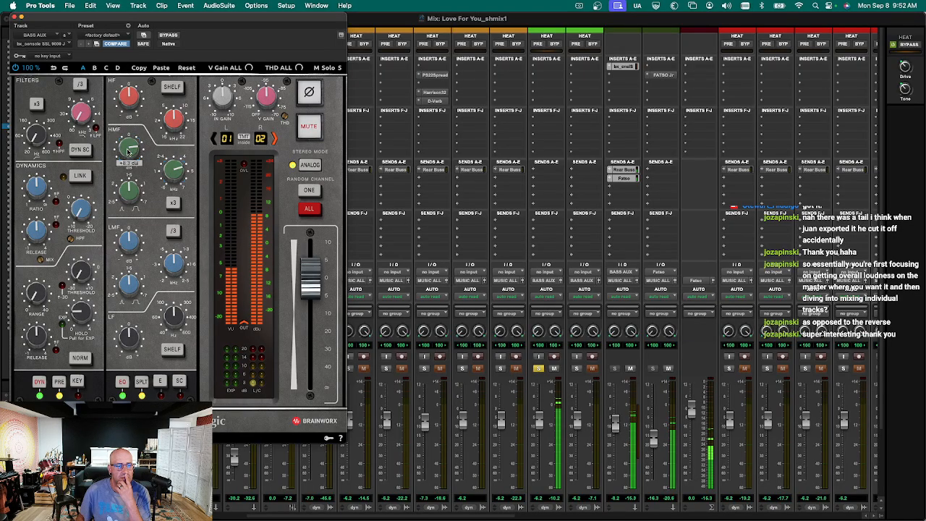
{"action": "mouse_move", "coordinate": [170, 313]}
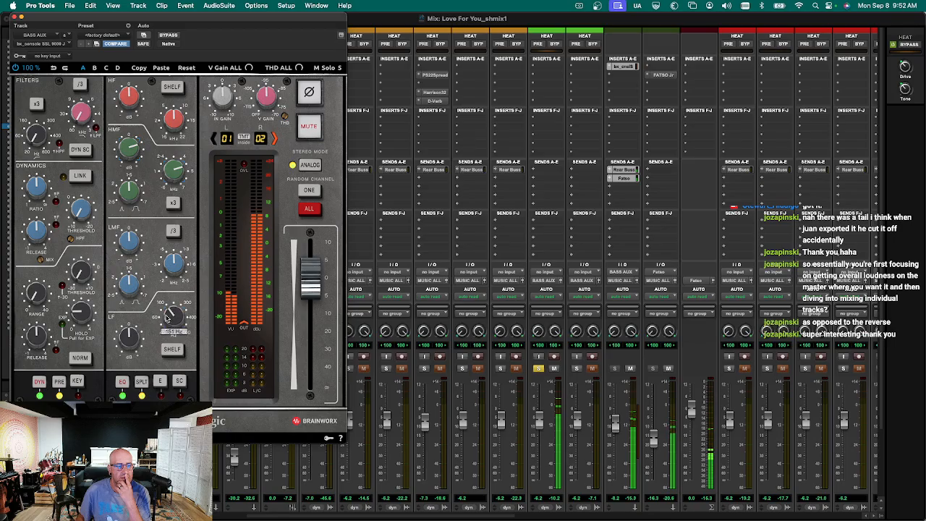
{"action": "left_click_drag", "start_coordinate": [129, 337], "coordinate": [127, 341]}
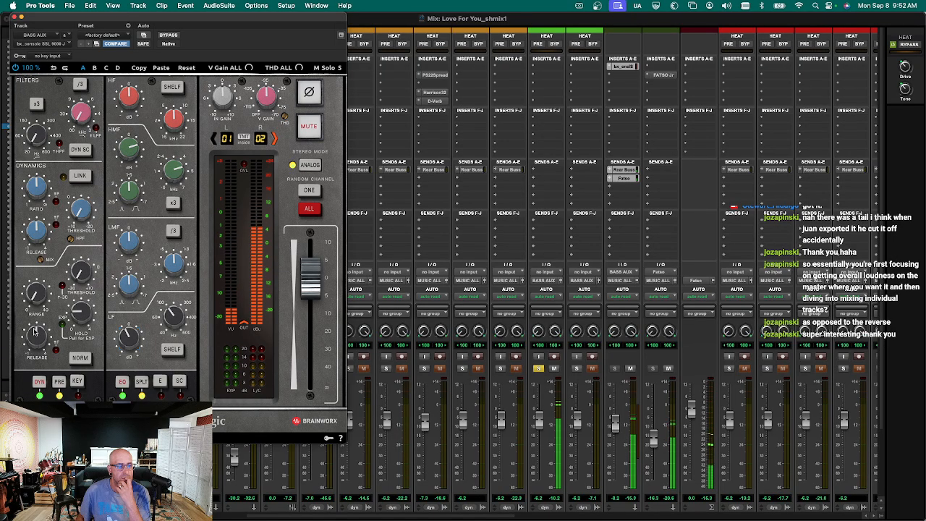
Shorten the compressor release and adjust its threshold on the BASS AUX console strip, then audition the soloed bass.
{"action": "mouse_move", "coordinate": [36, 338]}
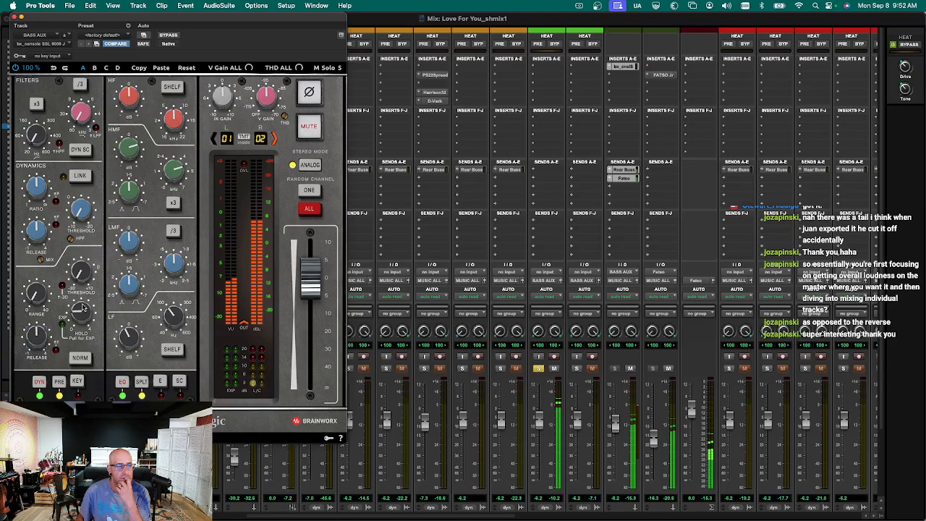
{"action": "mouse_move", "coordinate": [33, 189]}
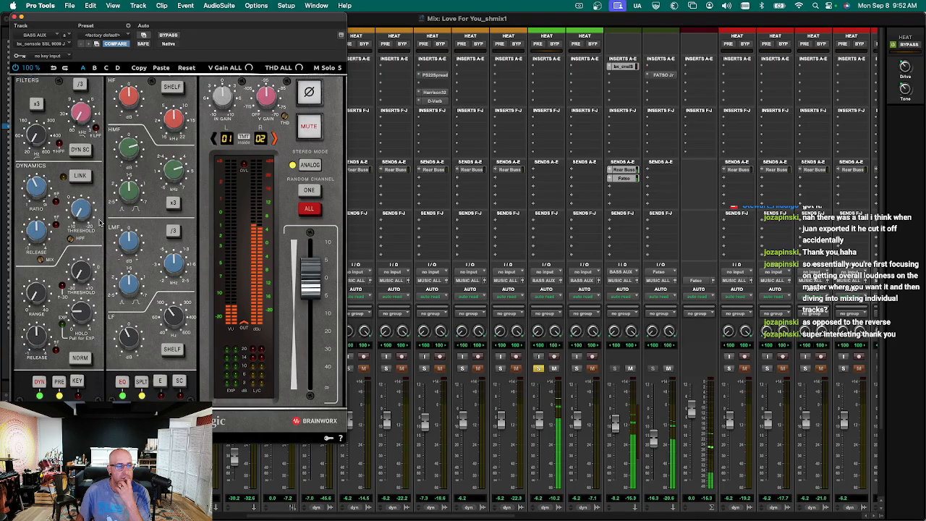
{"action": "mouse_move", "coordinate": [38, 232]}
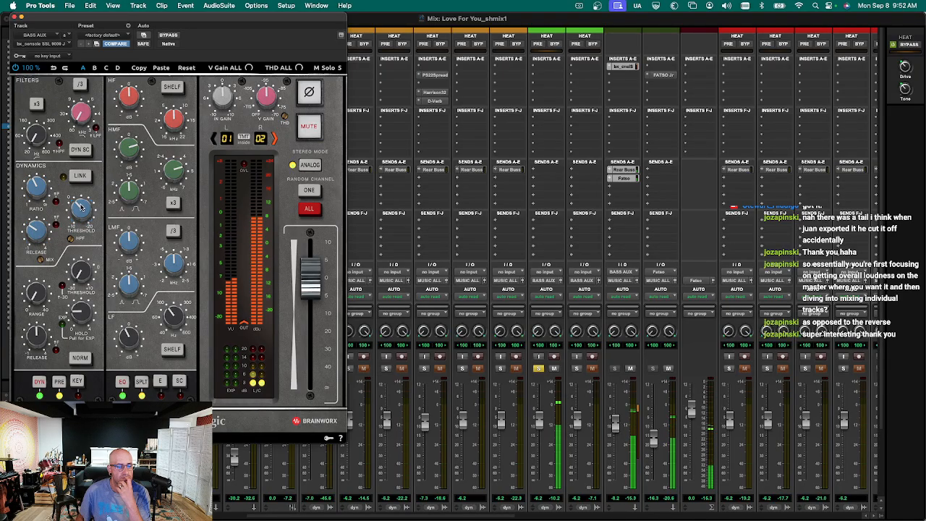
{"action": "mouse_move", "coordinate": [82, 208]}
{"action": "left_mouse_down"}
{"action": "mouse_move", "coordinate": [86, 194]}
{"action": "mouse_move", "coordinate": [75, 214]}
{"action": "left_mouse_up"}
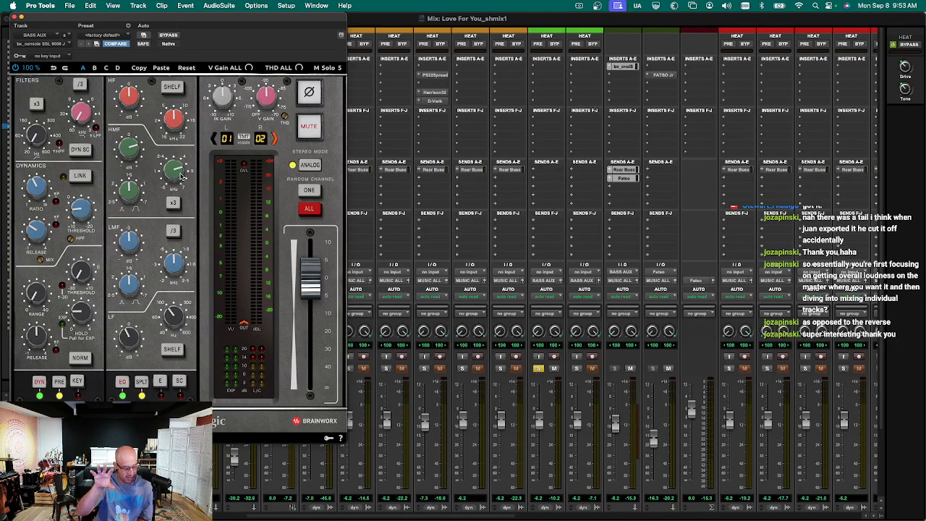
{"action": "key", "text": "space"}
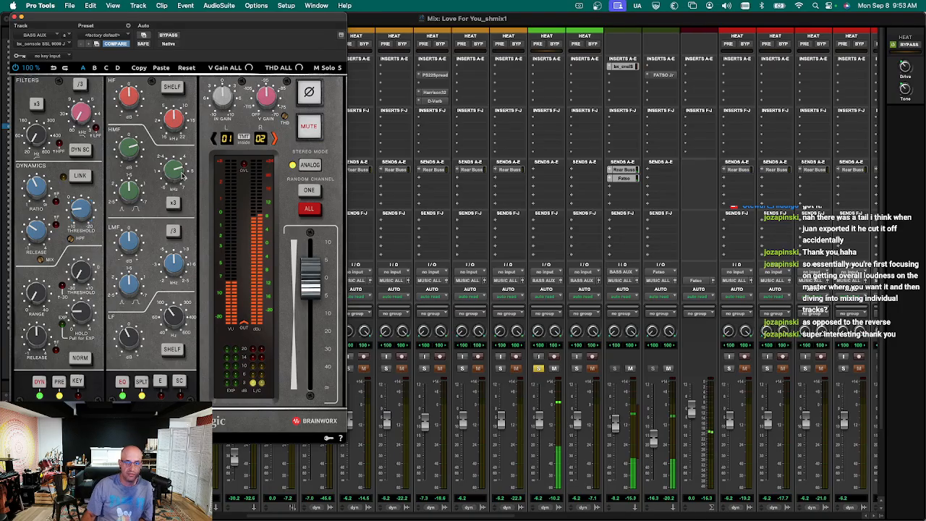
Take Bass_intro_hook out of solo and compare the full mix with the BASS AUX console strip bypassed and active.
{"action": "left_click", "coordinate": [539, 369]}
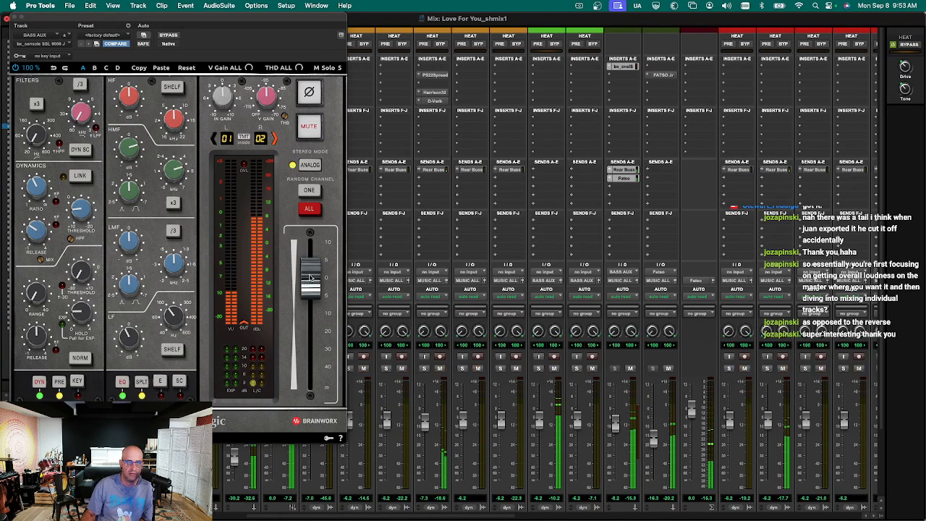
{"action": "left_click", "coordinate": [167, 35]}
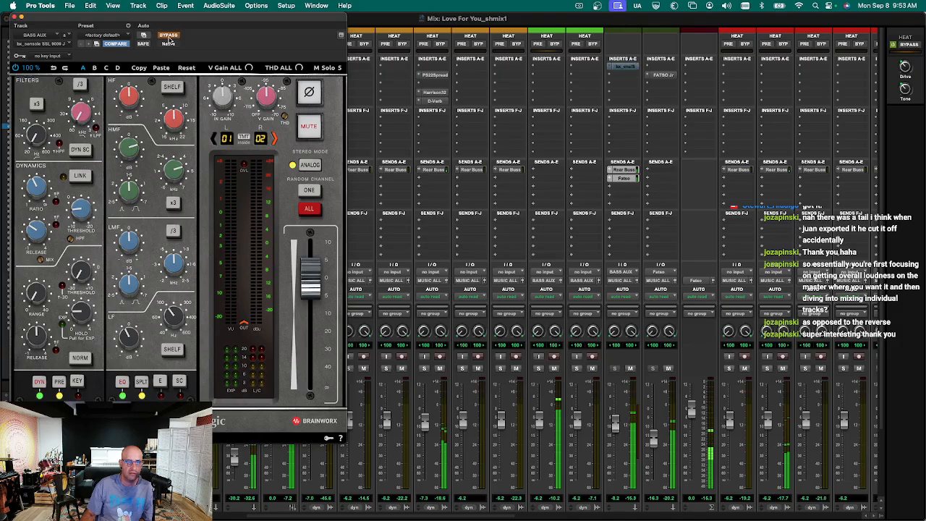
{"action": "left_click", "coordinate": [168, 35]}
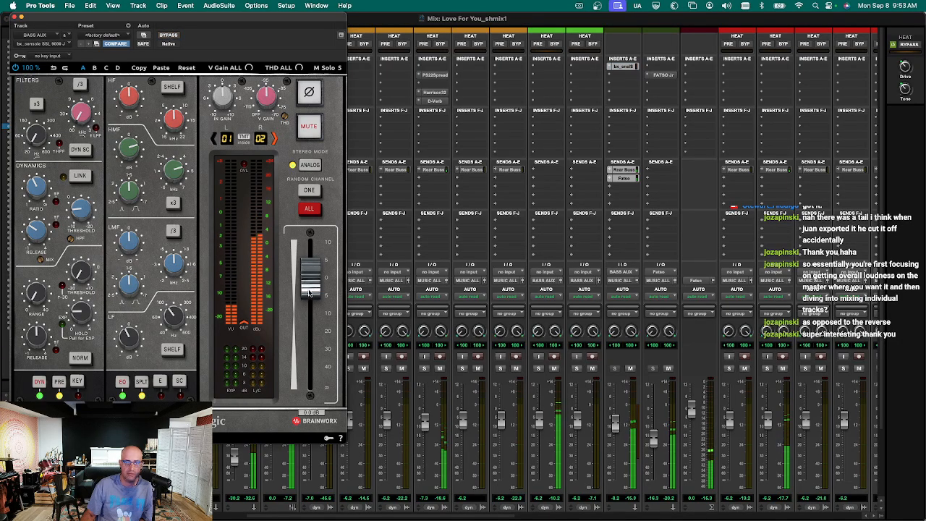
Boost the HF band and adjust the HMF bandwidth on the BASS AUX console strip, comparing the E-type EQ option.
{"action": "scroll", "coordinate": [485, 308], "scroll_direction": "down", "scroll_amount": 3}
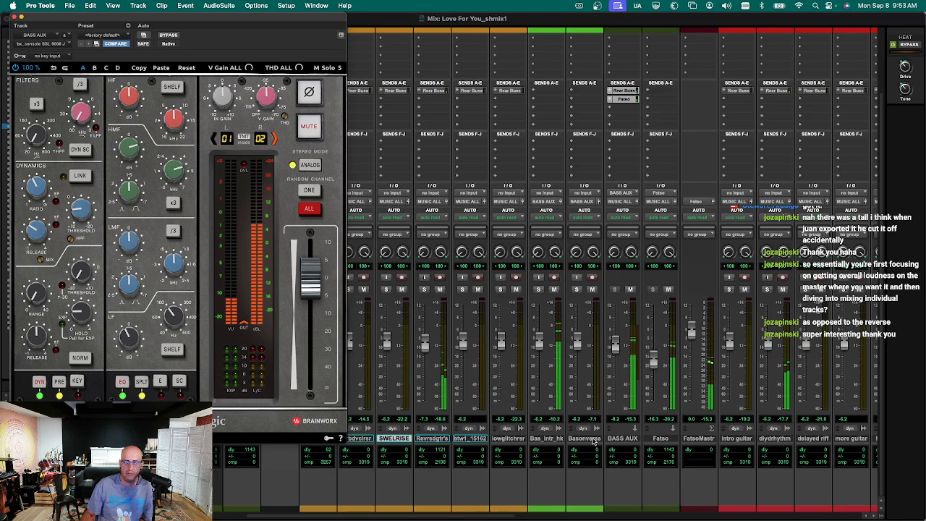
{"action": "left_click", "coordinate": [621, 440]}
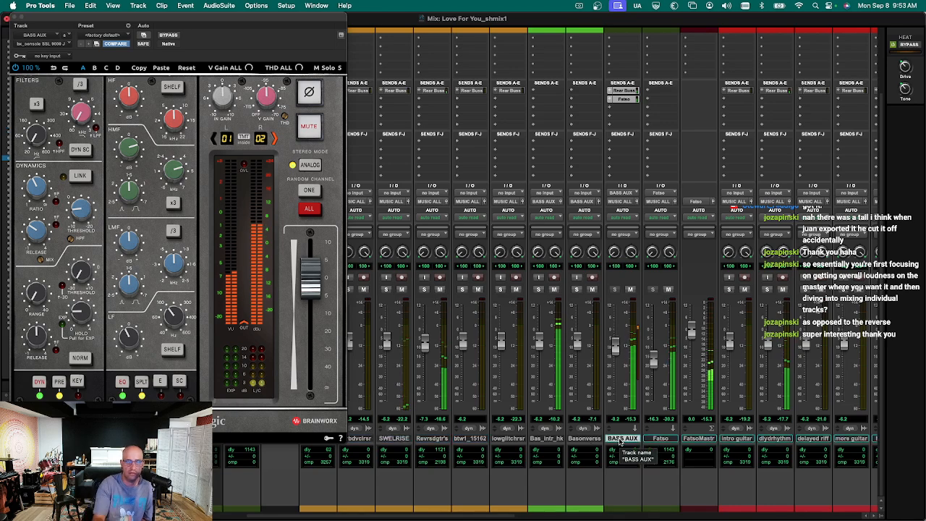
{"action": "left_click_drag", "start_coordinate": [135, 94], "coordinate": [136, 87]}
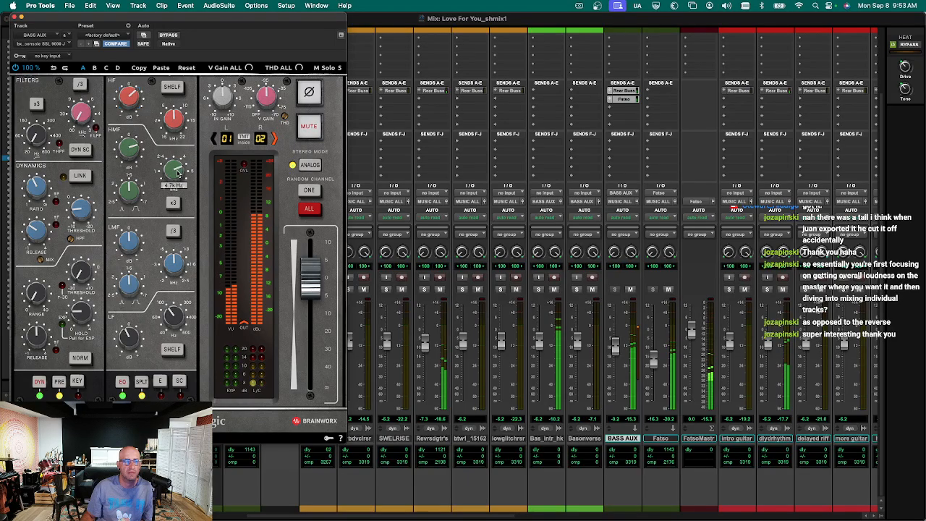
{"action": "mouse_move", "coordinate": [129, 189]}
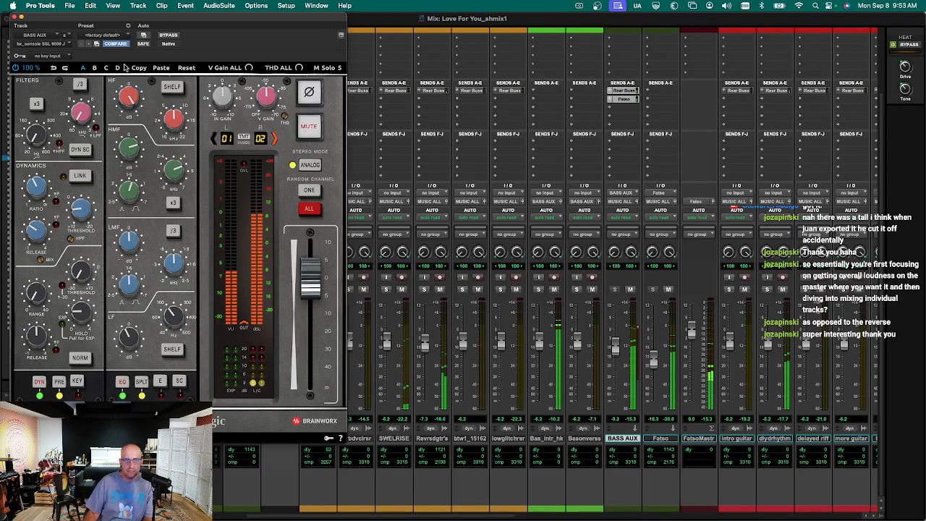
{"action": "left_click_drag", "start_coordinate": [128, 97], "coordinate": [126, 117]}
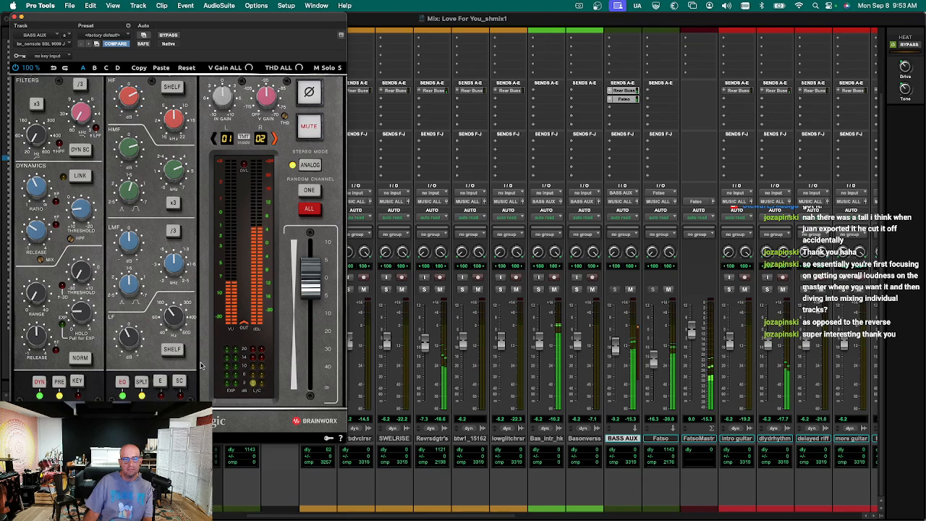
{"action": "left_click", "coordinate": [165, 383]}
{"action": "left_click", "coordinate": [165, 383]}
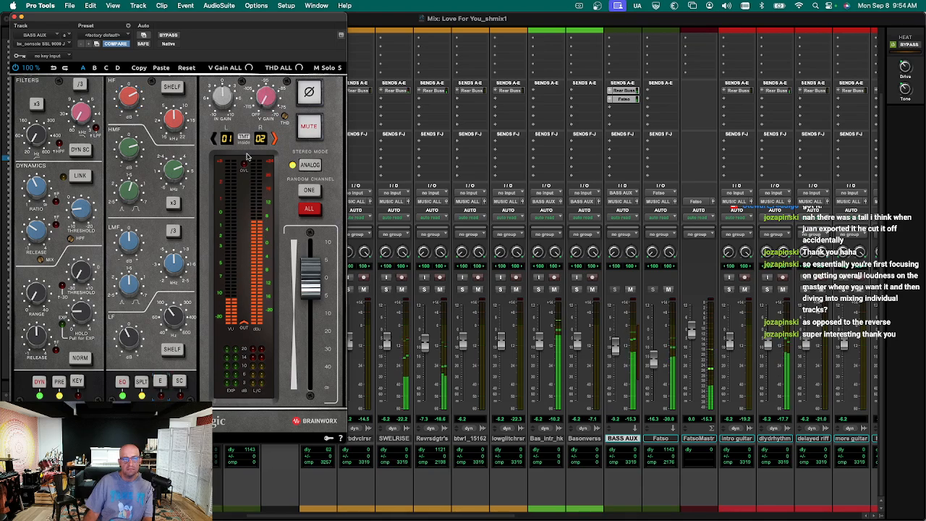
Compare the Analog and Digital stereo modes on the BASS AUX console strip, and leave it set to Digital.
{"action": "left_click", "coordinate": [313, 164]}
{"action": "left_click", "coordinate": [315, 164]}
{"action": "left_click", "coordinate": [316, 164]}
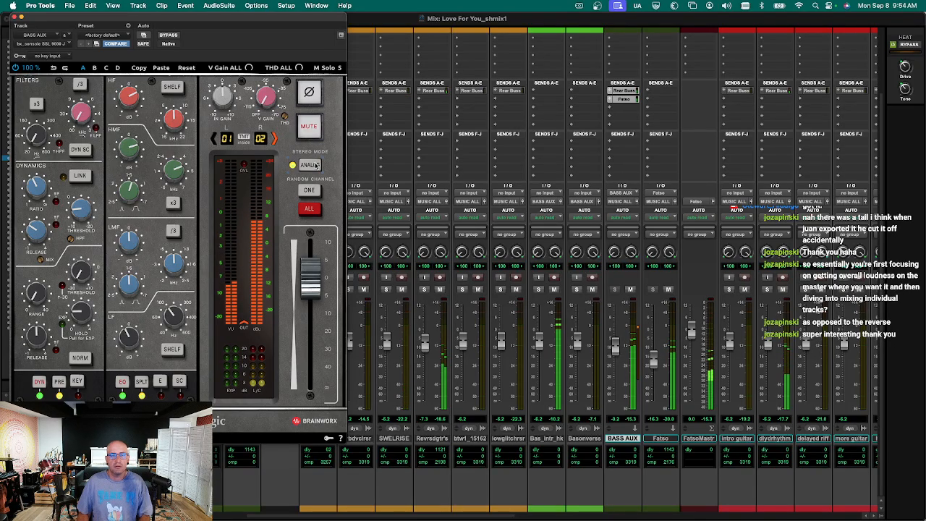
{"action": "left_click", "coordinate": [315, 165]}
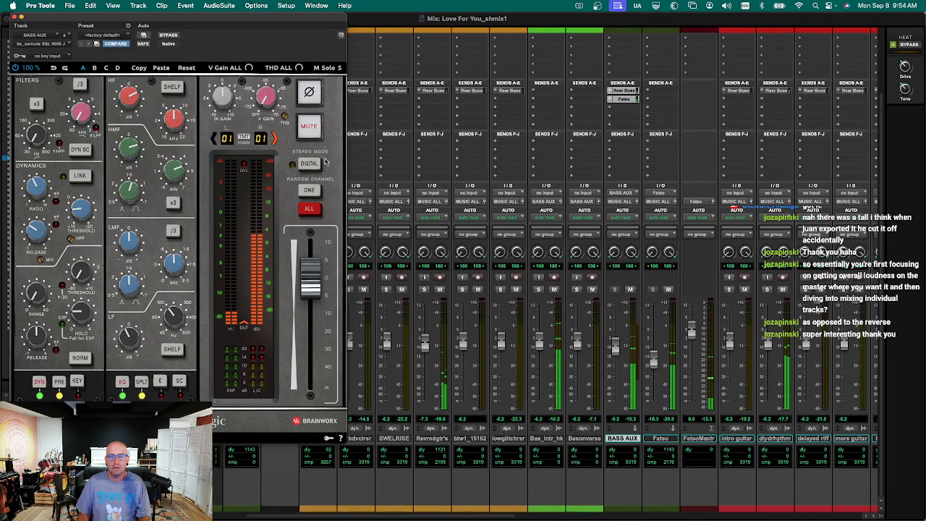
{"action": "left_click", "coordinate": [316, 166]}
{"action": "left_click", "coordinate": [315, 166]}
{"action": "left_click", "coordinate": [316, 166]}
{"action": "left_click", "coordinate": [315, 166]}
{"action": "left_click", "coordinate": [316, 167]}
{"action": "left_click", "coordinate": [316, 166]}
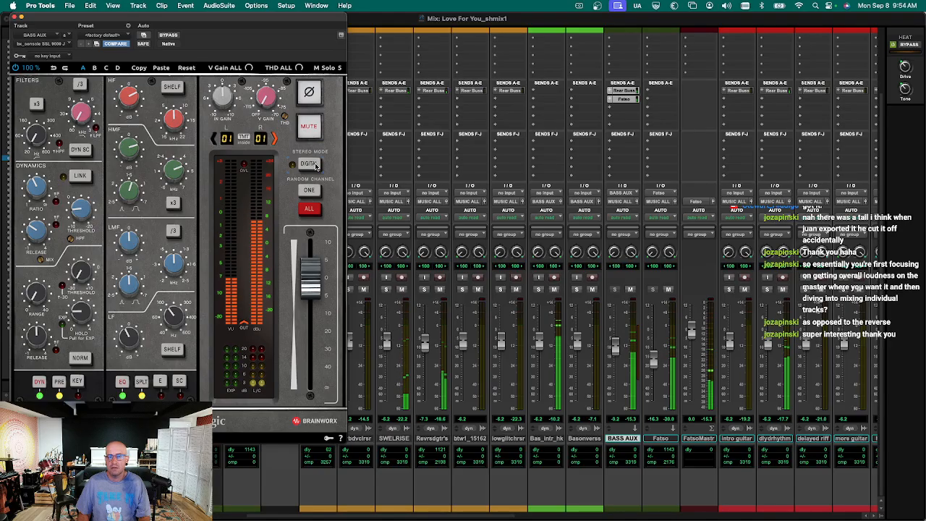
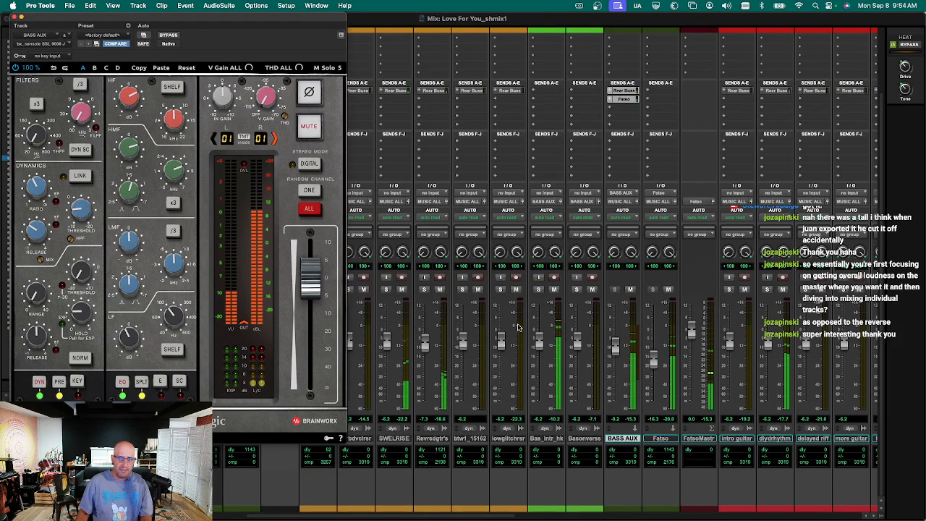
Close the console strip and briefly mute the Rear Buss and Fatso sends on BASS AUX to compare the bass without them.
{"action": "scroll", "coordinate": [568, 262], "scroll_direction": "up", "scroll_amount": 1}
{"action": "scroll", "coordinate": [568, 262], "scroll_direction": "up", "scroll_amount": 5}
{"action": "key", "text": "super+w"}
{"action": "scroll", "coordinate": [647, 453], "scroll_direction": "down", "scroll_amount": 5}
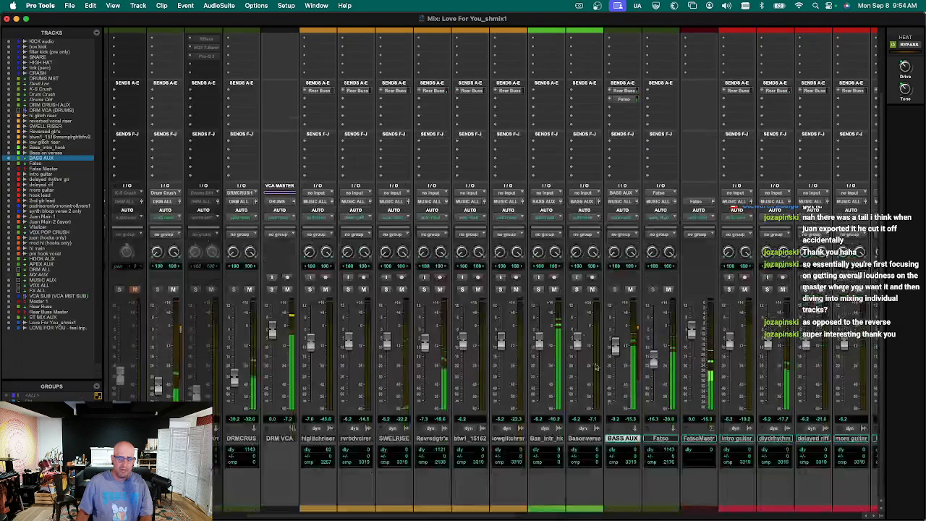
{"action": "left_click", "coordinate": [621, 440]}
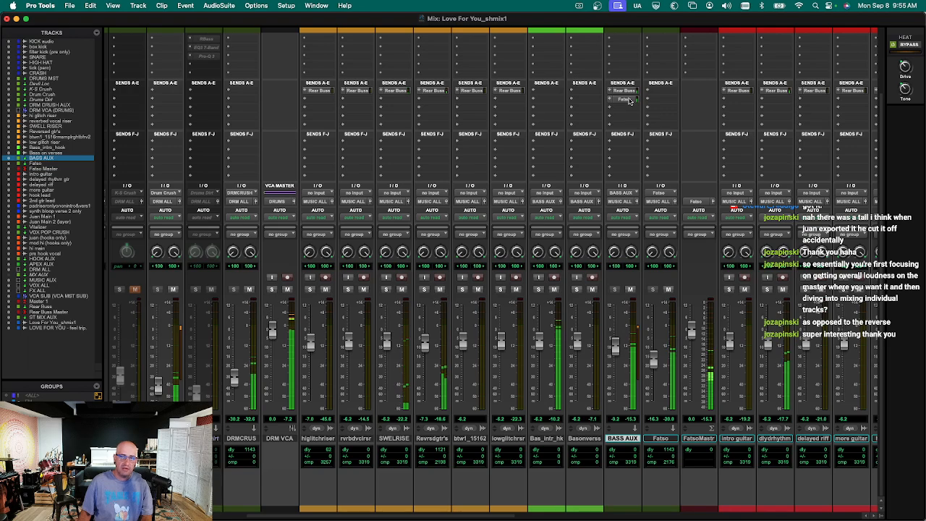
{"action": "left_click_drag", "start_coordinate": [631, 102], "coordinate": [627, 93]}
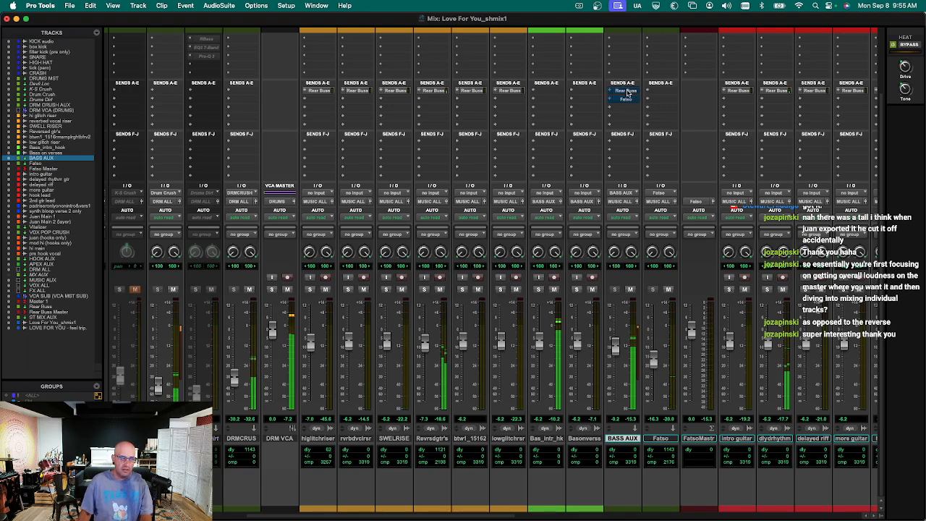
{"action": "left_click", "coordinate": [628, 93], "text": "super"}
{"action": "left_click", "coordinate": [626, 101], "text": "super"}
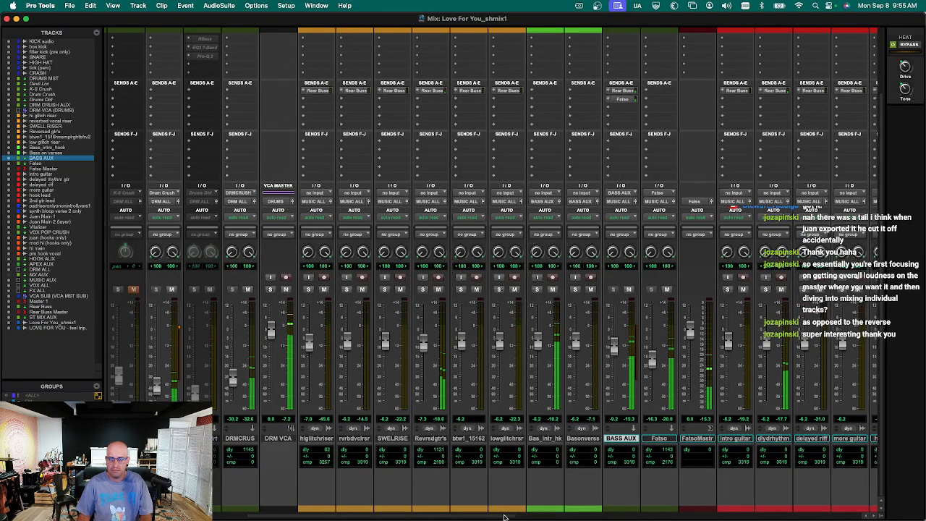
Review the BASS AUX console strip's EQ settings, close it, and lower the BASS AUX fader to -11.0 dB.
{"action": "scroll", "coordinate": [503, 506], "scroll_direction": "right", "scroll_amount": 1}
{"action": "scroll", "coordinate": [610, 97], "scroll_direction": "up", "scroll_amount": 3}
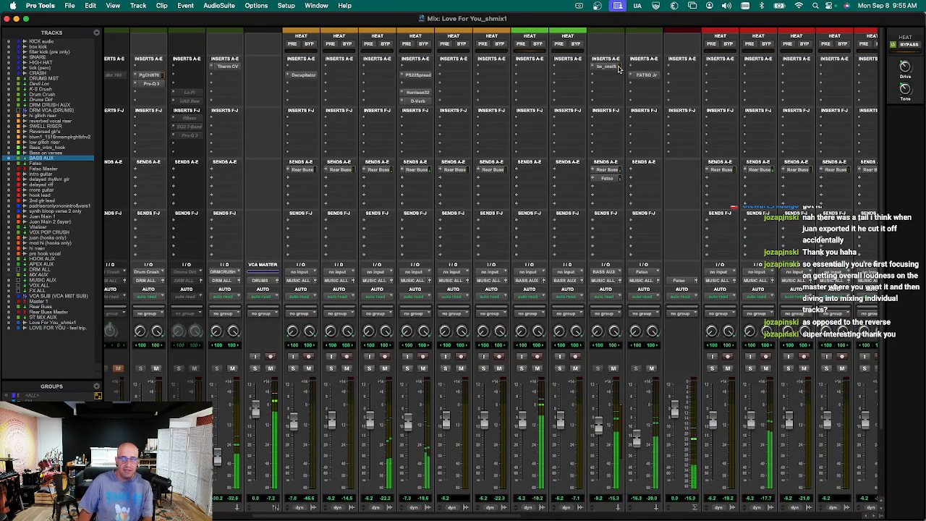
{"action": "left_click", "coordinate": [616, 69]}
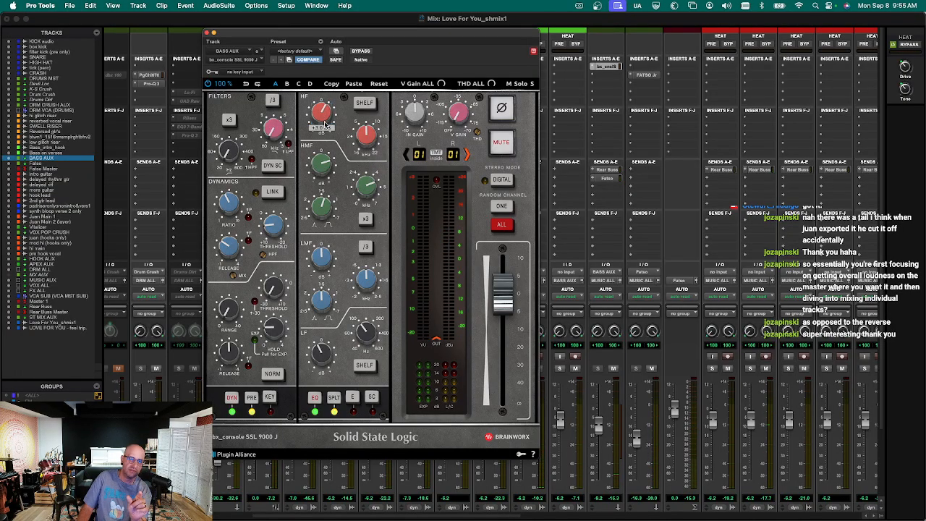
{"action": "mouse_move", "coordinate": [324, 175]}
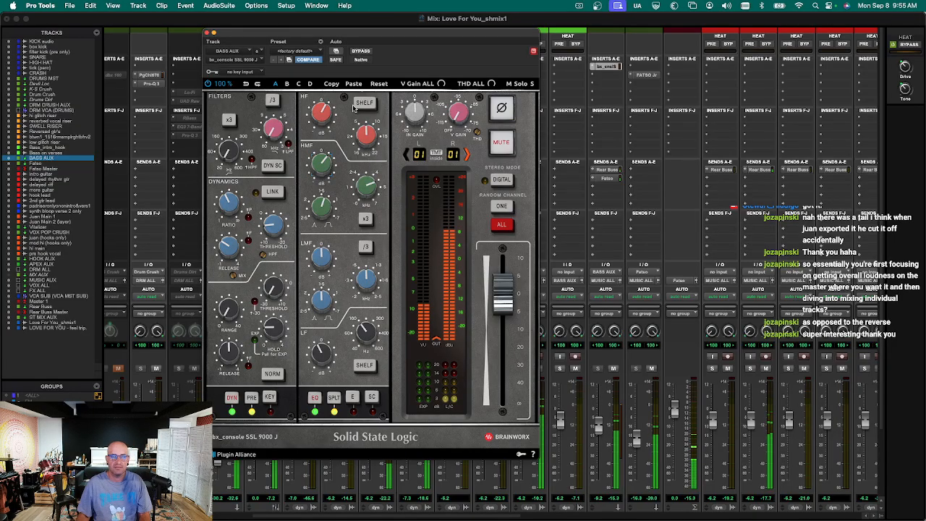
{"action": "left_click", "coordinate": [207, 32]}
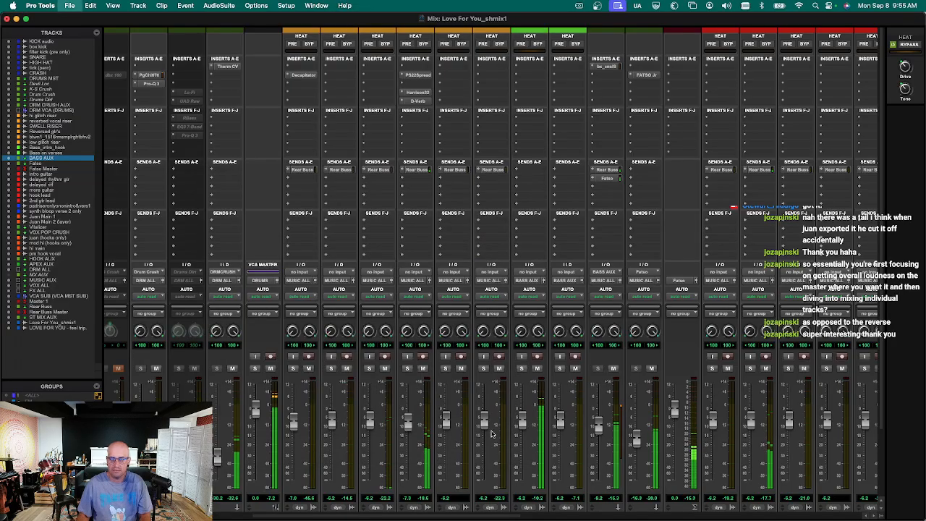
{"action": "scroll", "coordinate": [600, 391], "scroll_direction": "down", "scroll_amount": 3}
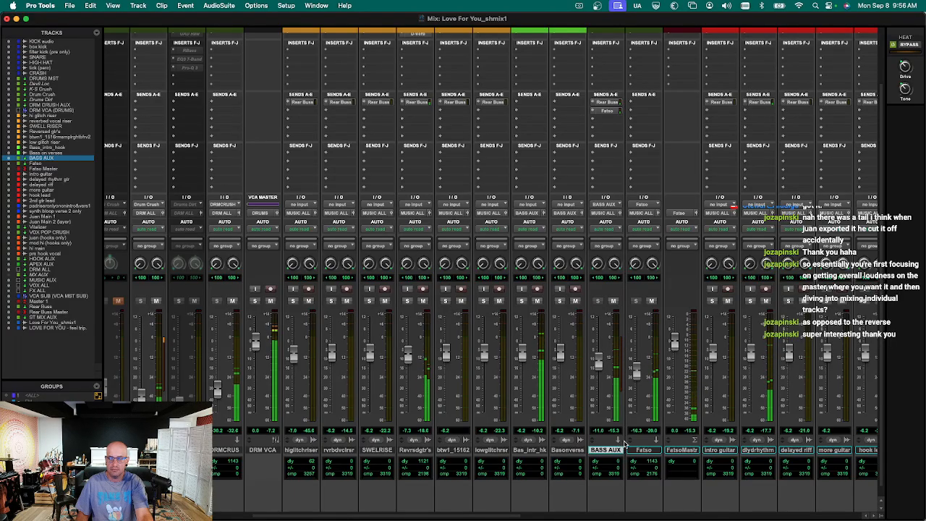
Select the delayed rhythm guitar track and show it enlarged in the Edit window, zoomed on the looped hook section.
{"action": "left_click", "coordinate": [720, 449]}
{"action": "left_click", "coordinate": [760, 450]}
{"action": "key", "text": "super+equal"}
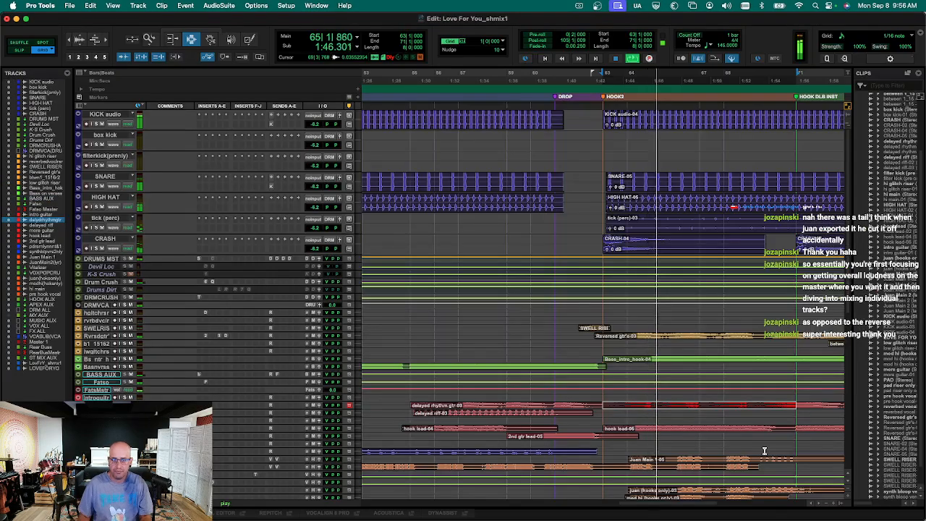
{"action": "key", "text": "ctrl+Up"}
{"action": "key", "text": "ctrl+Up"}
{"action": "key", "text": "r"}
{"action": "scroll", "coordinate": [766, 451], "scroll_direction": "down", "scroll_amount": 5}
{"action": "key", "text": "r"}
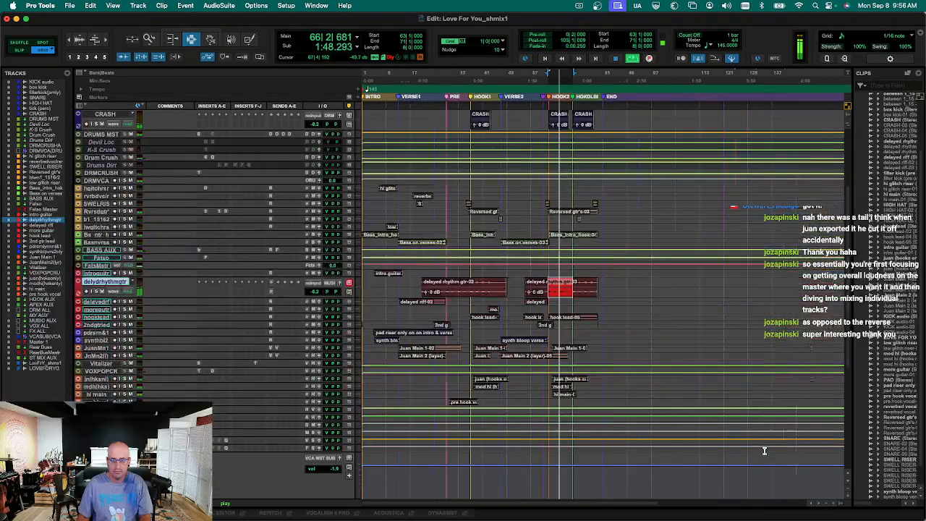
{"action": "key", "text": "t"}
{"action": "key", "text": "t"}
{"action": "key", "text": "ctrl+Up"}
{"action": "key", "text": "ctrl+Up"}
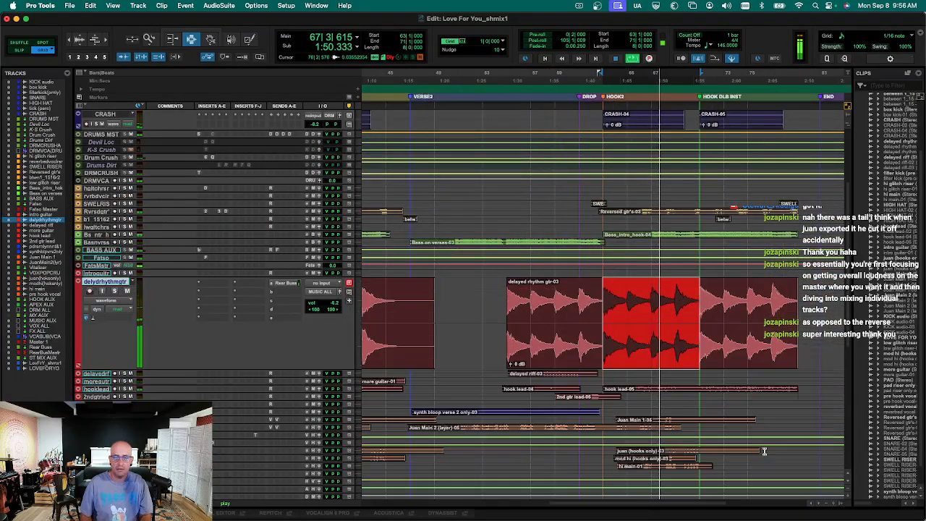
Select the CRASH track in the Edit window, lower its volume, and return to the Mix window.
{"action": "key", "text": "super+equal"}
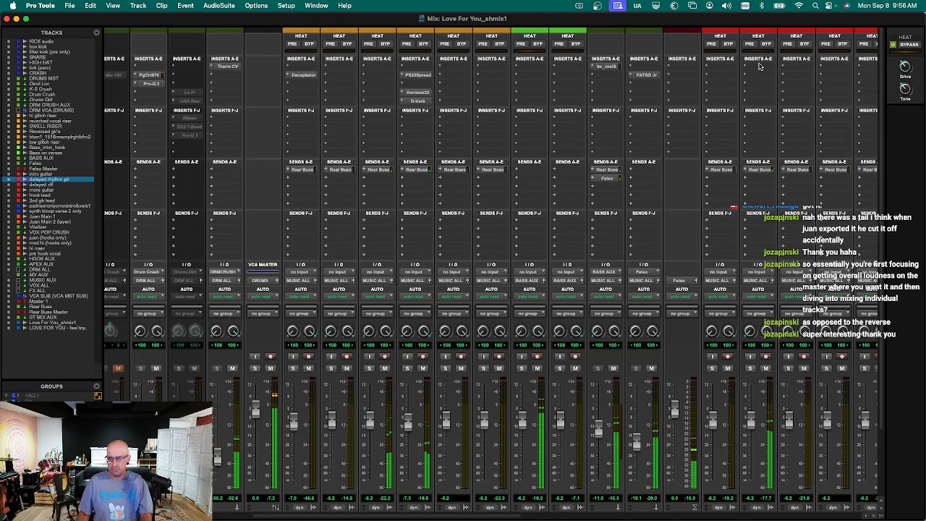
{"action": "key", "text": "super+equal"}
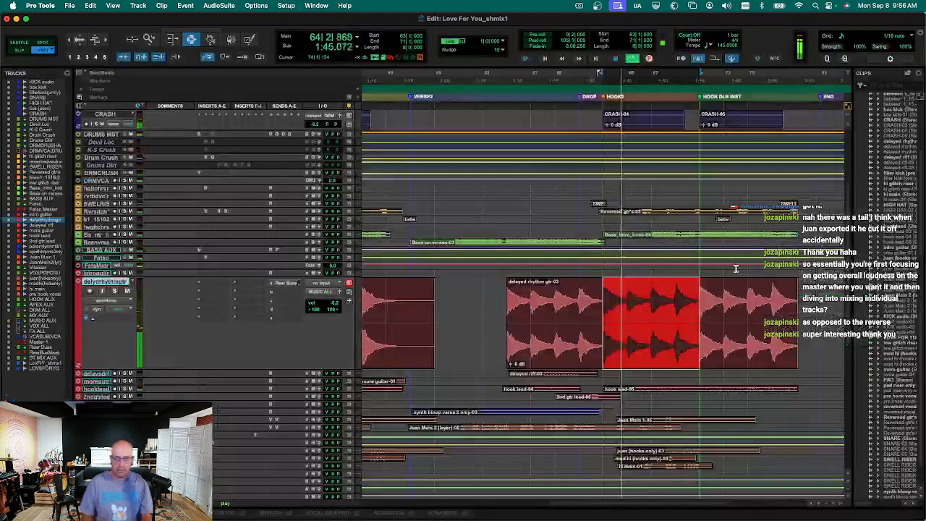
{"action": "key", "text": "super+bracketright"}
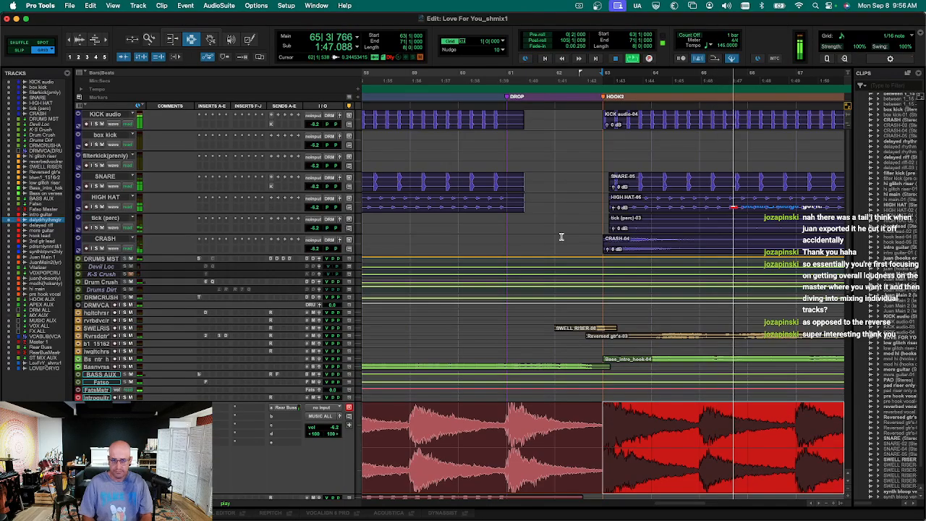
{"action": "left_click", "coordinate": [111, 241]}
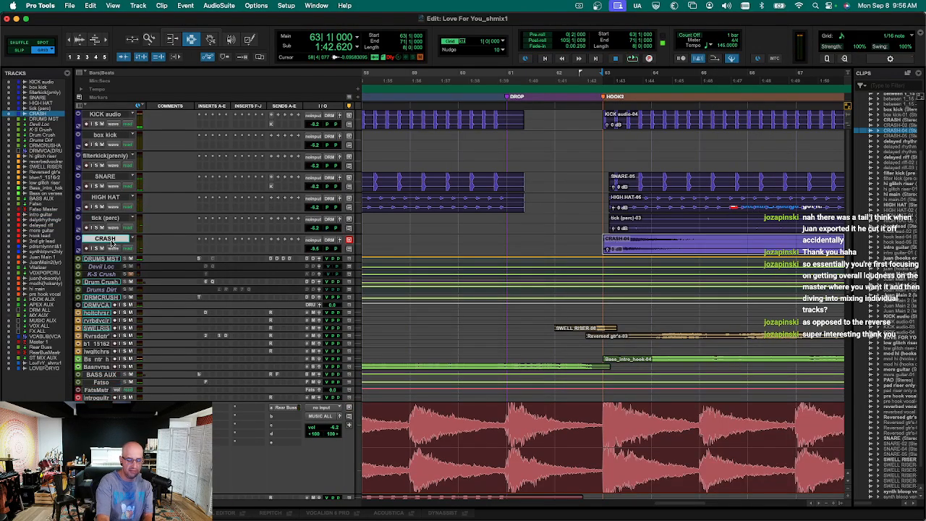
{"action": "key", "text": "super+equal"}
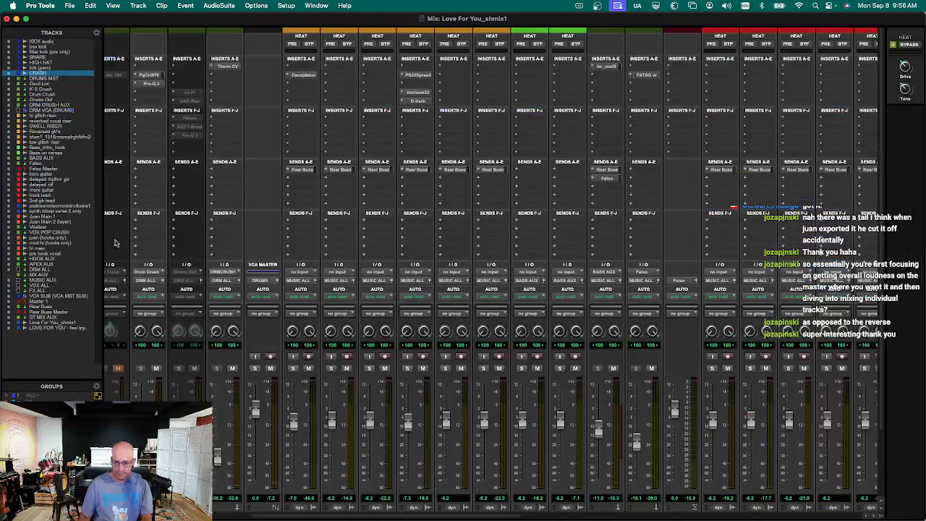
Audition the guitar tracks in solo one by one, starting with the delayed rhythm guitar and ending with hook lead soloed.
{"action": "left_click", "coordinate": [749, 367]}
{"action": "scroll", "coordinate": [755, 217], "scroll_direction": "down", "scroll_amount": 3}
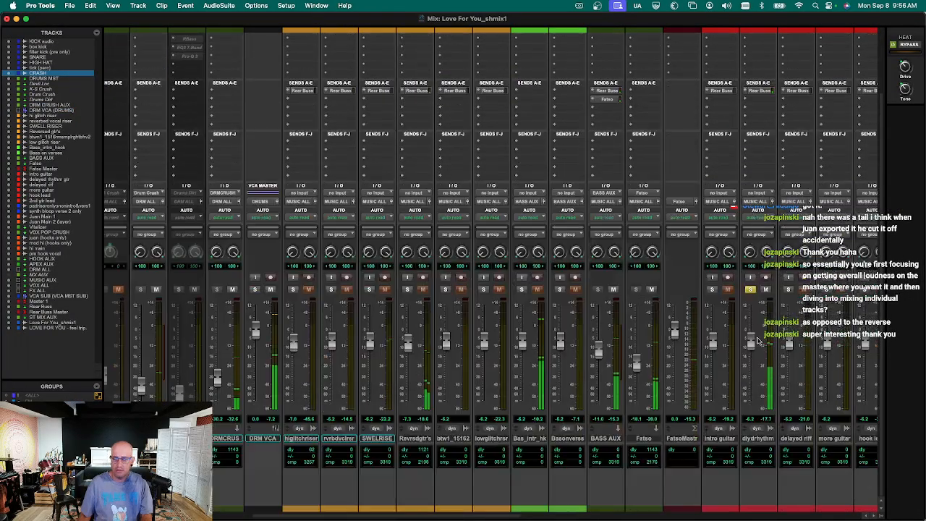
{"action": "left_click", "coordinate": [712, 290]}
{"action": "left_click", "coordinate": [750, 289]}
{"action": "left_click", "coordinate": [788, 289]}
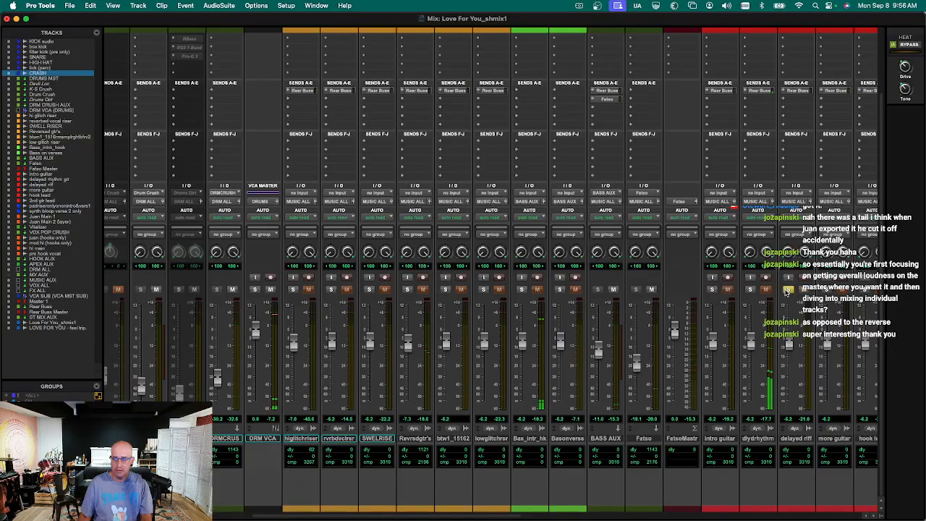
{"action": "left_click", "coordinate": [825, 290]}
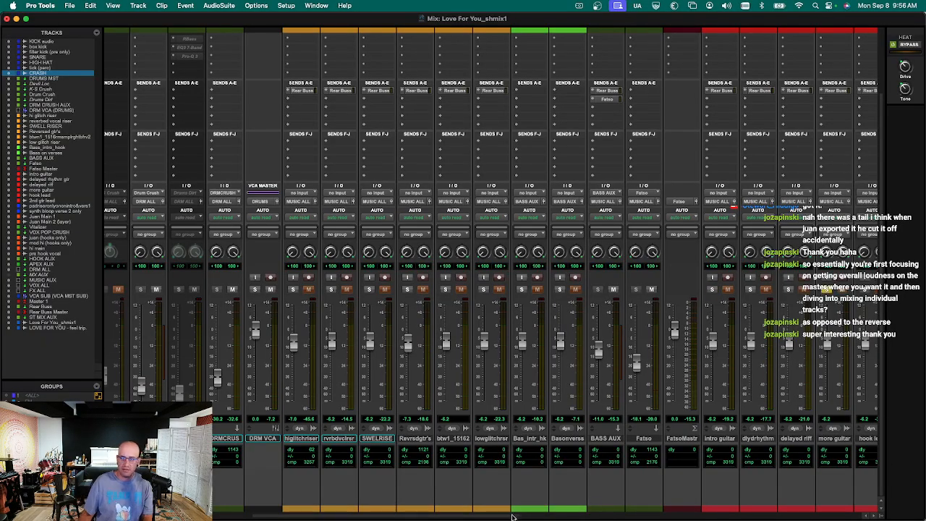
{"action": "left_click_drag", "start_coordinate": [529, 512], "coordinate": [614, 513]}
{"action": "left_click", "coordinate": [552, 290]}
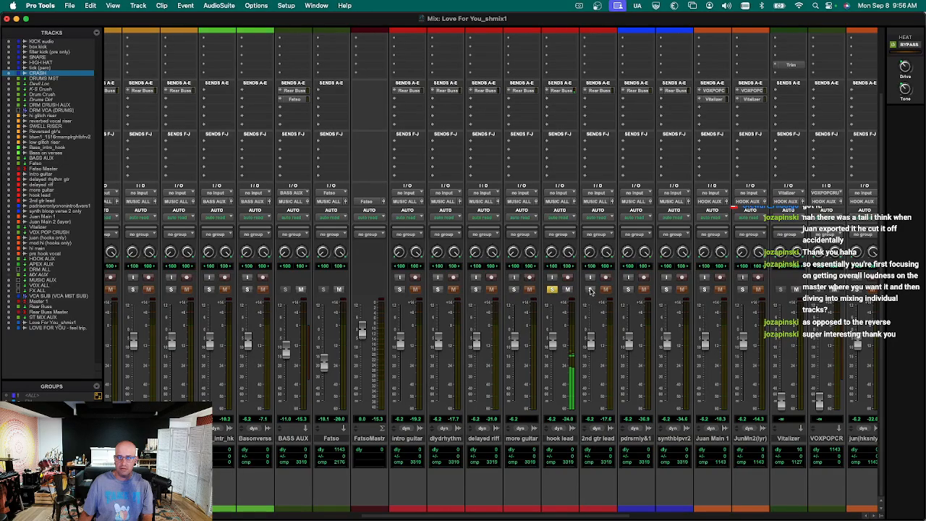
Insert the stereo UAD dbx 160 compressor in the hook lead track's first insert slot.
{"action": "scroll", "coordinate": [559, 77], "scroll_direction": "up", "scroll_amount": 3}
{"action": "left_click", "coordinate": [559, 77]}
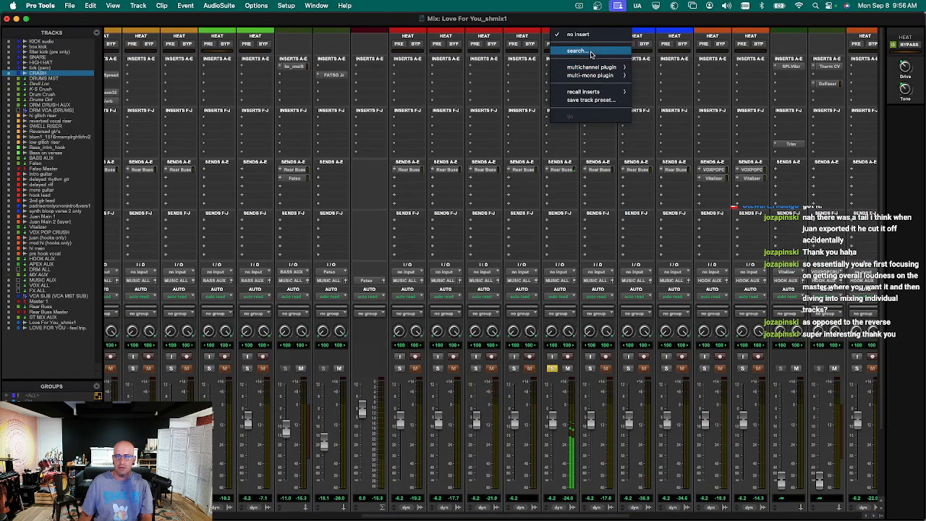
{"action": "left_click", "coordinate": [589, 54]}
{"action": "left_click", "coordinate": [559, 68]}
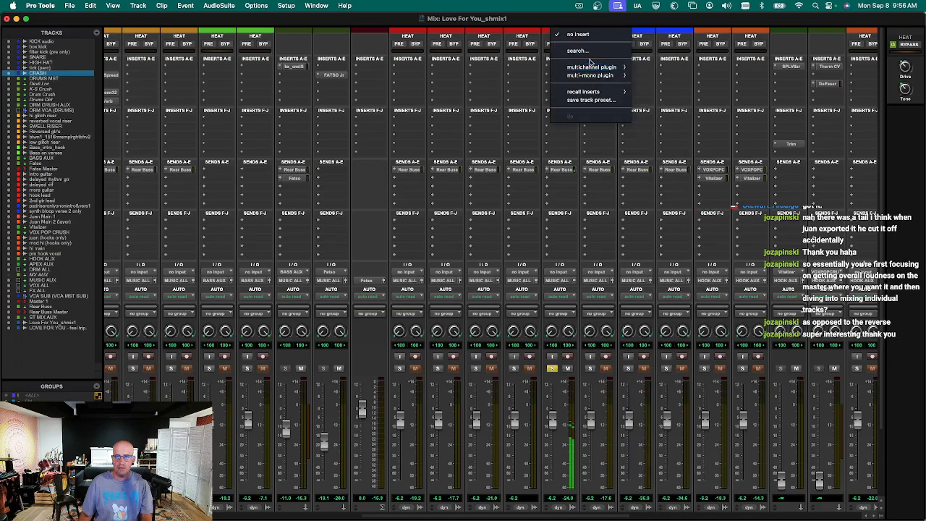
{"action": "mouse_move", "coordinate": [593, 68]}
{"action": "mouse_move", "coordinate": [662, 67]}
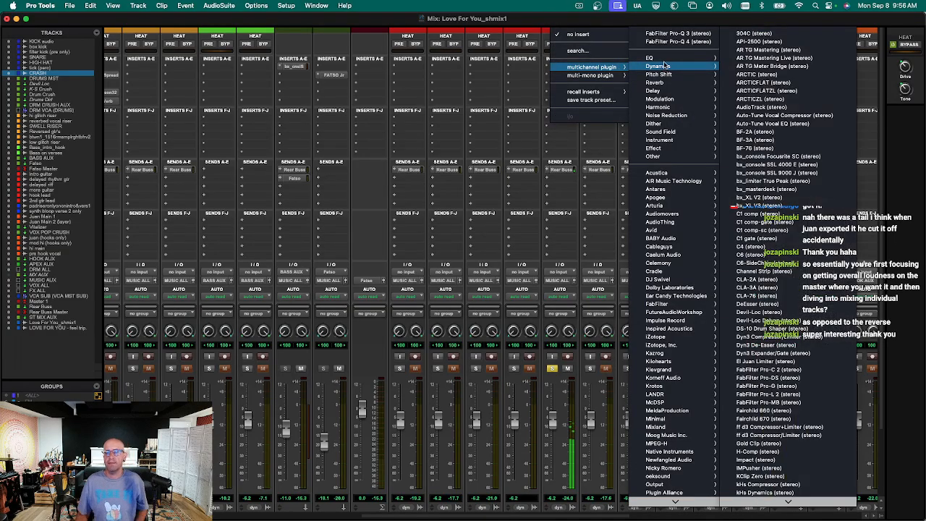
{"action": "scroll", "coordinate": [796, 206], "scroll_direction": "down", "scroll_amount": 3}
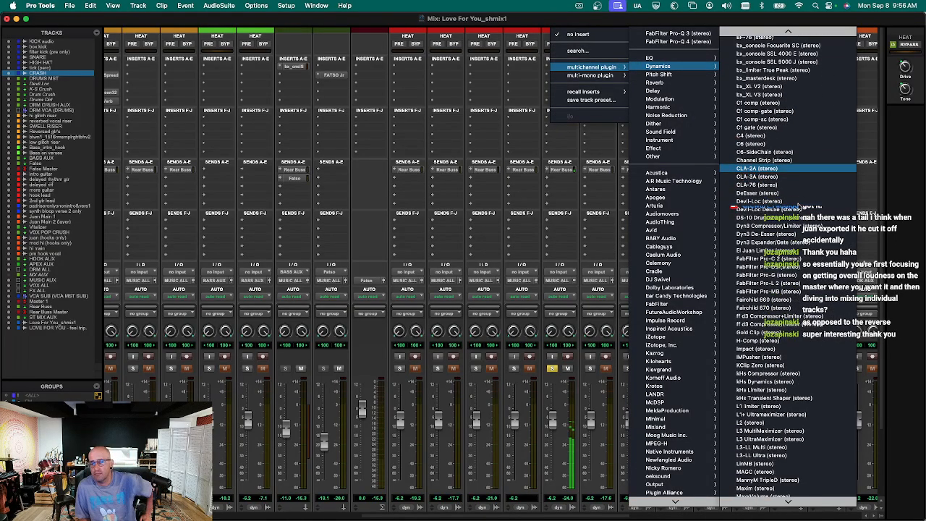
{"action": "scroll", "coordinate": [798, 206], "scroll_direction": "down", "scroll_amount": 4}
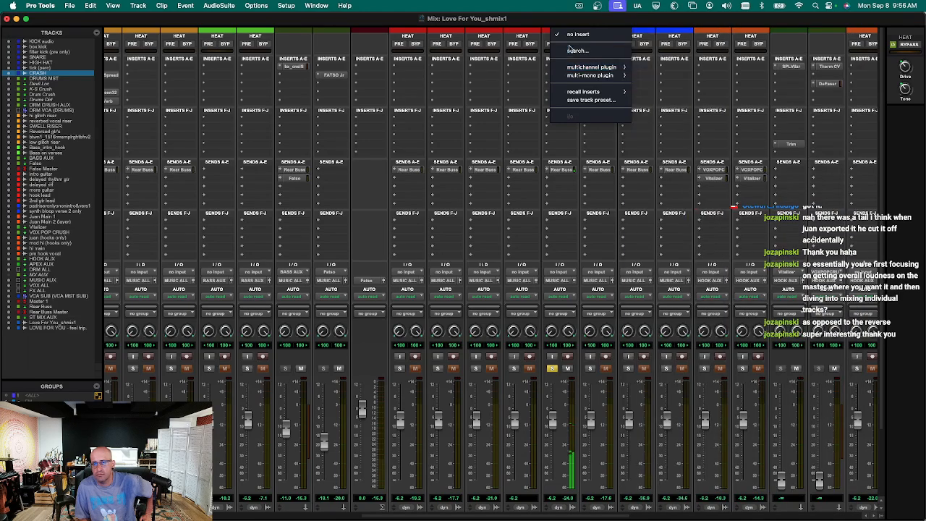
{"action": "left_click", "coordinate": [572, 50]}
{"action": "type", "text": "dbx"}
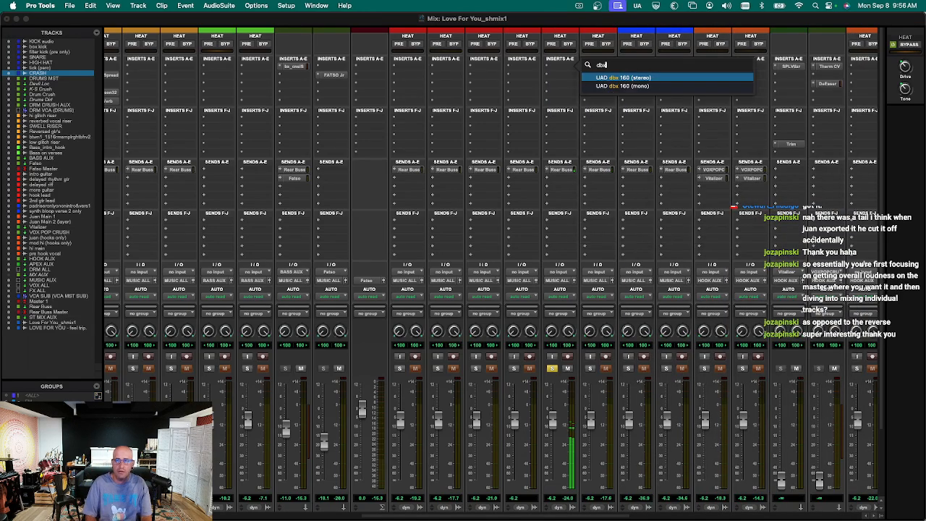
{"action": "key", "text": "Return"}
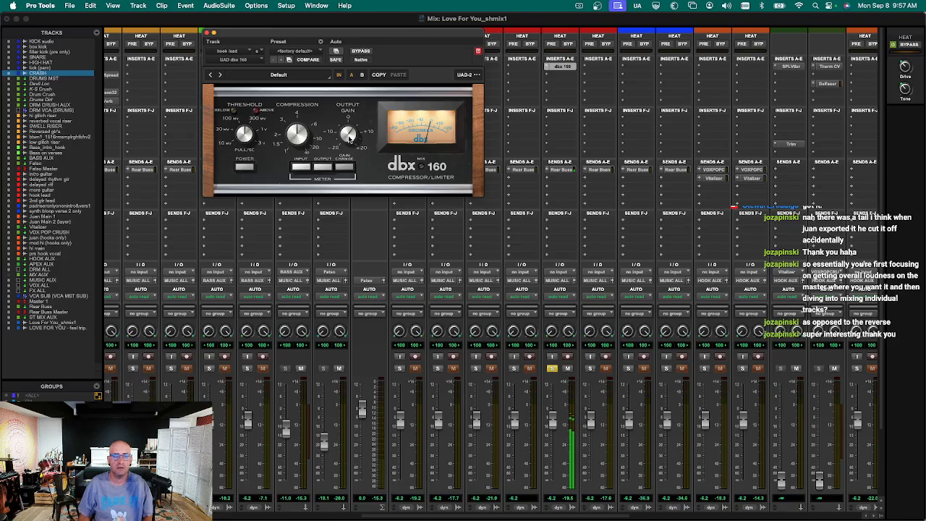
Adjust the dbx 160's compression on hook lead and compare the sound repeatedly with the plug-in bypassed and active.
{"action": "left_click", "coordinate": [360, 52]}
{"action": "left_click", "coordinate": [361, 52]}
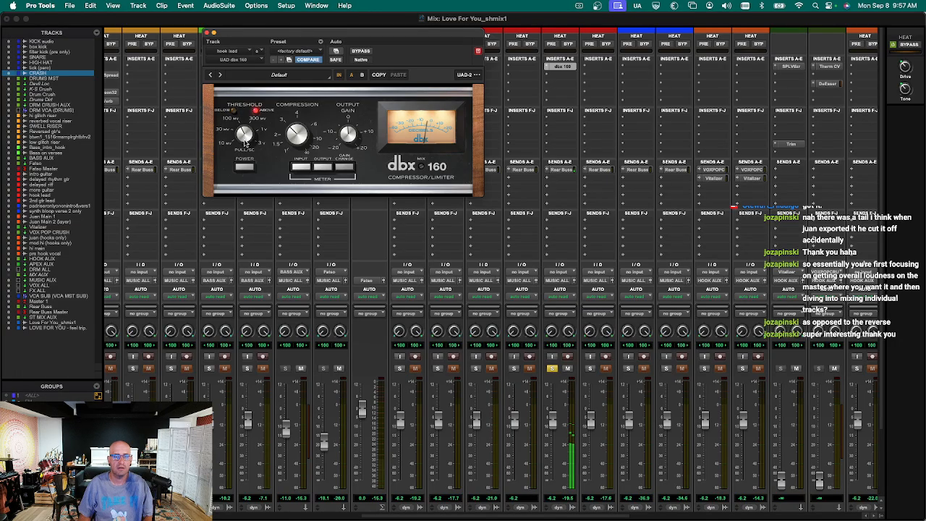
{"action": "left_click", "coordinate": [359, 51]}
{"action": "left_click", "coordinate": [359, 52]}
{"action": "left_click", "coordinate": [359, 51]}
{"action": "left_click", "coordinate": [360, 52]}
{"action": "left_click", "coordinate": [361, 52]}
{"action": "left_click", "coordinate": [362, 52]}
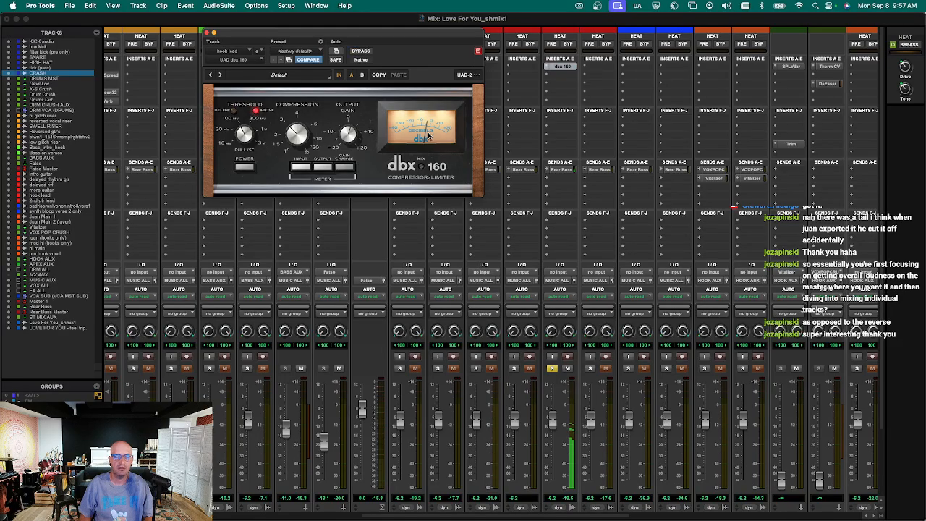
Take hook lead out of solo, then close its dbx 160 window and reopen it to check the settings in the full mix.
{"action": "left_click", "coordinate": [551, 368]}
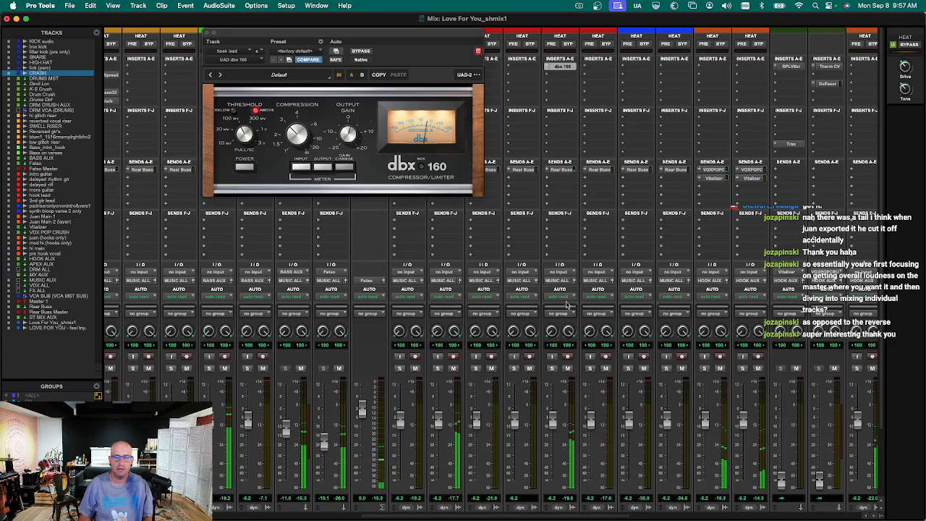
{"action": "left_click", "coordinate": [563, 170]}
{"action": "left_click", "coordinate": [565, 171]}
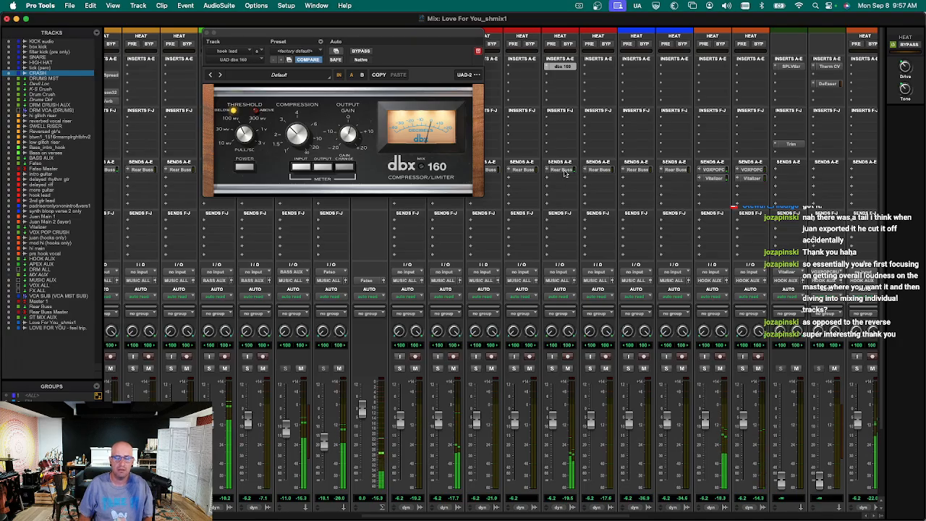
{"action": "key", "text": "super+w"}
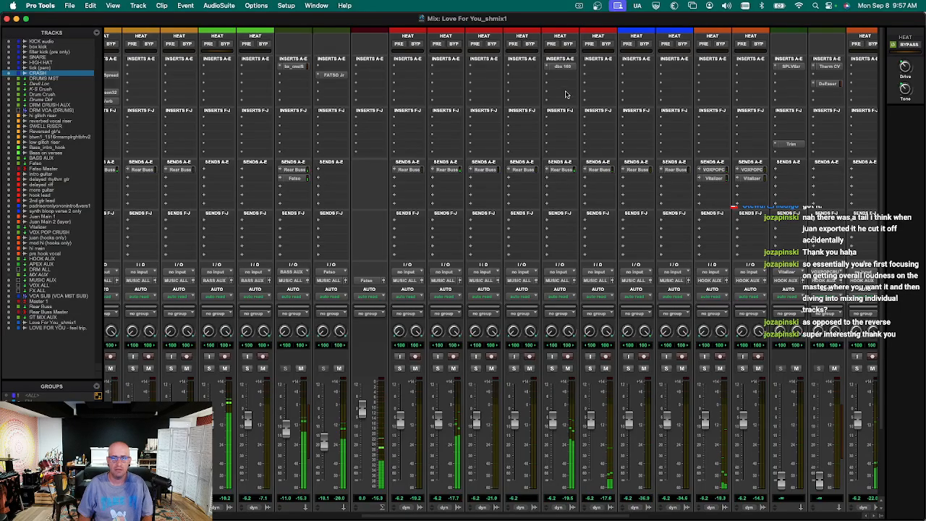
{"action": "left_click", "coordinate": [563, 69]}
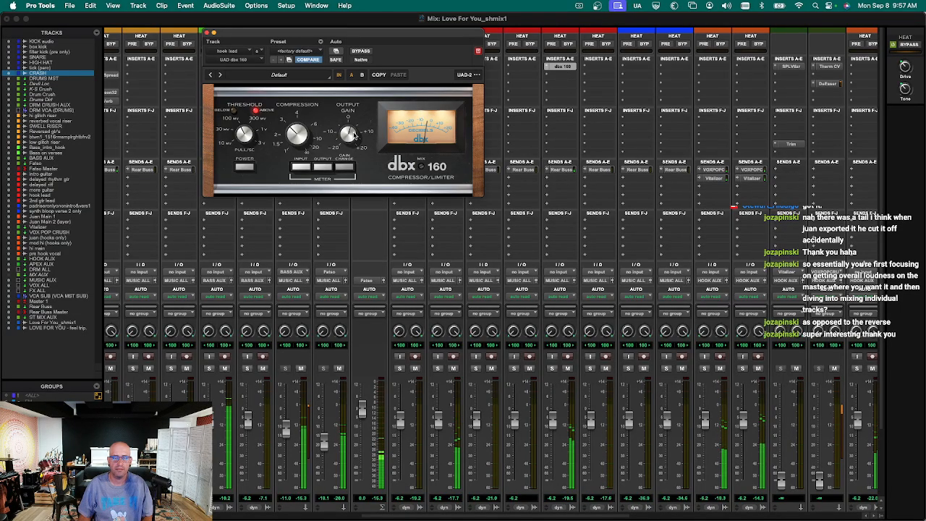
Insert the stereo bx_console SSL 9000 J below the dbx 160 on the hook lead track.
{"action": "left_click", "coordinate": [558, 80]}
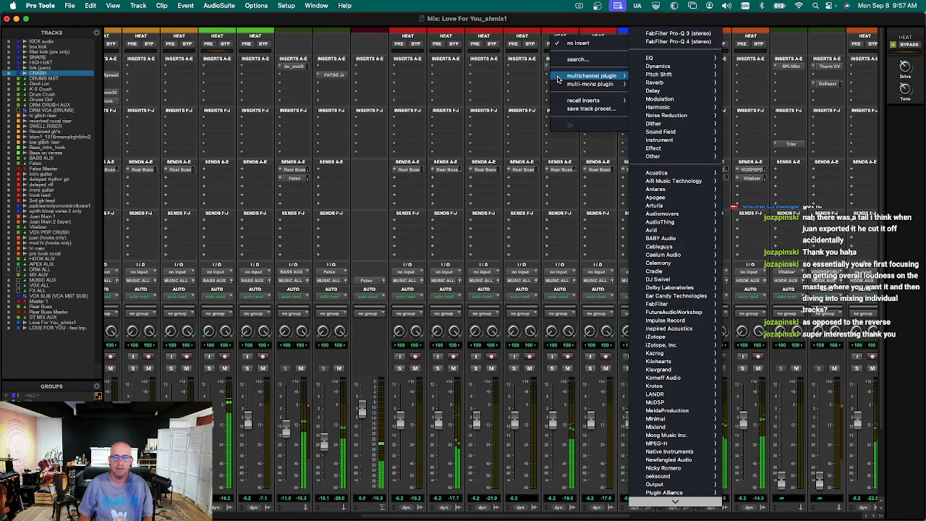
{"action": "left_click", "coordinate": [572, 60]}
{"action": "type", "text": "ssl"}
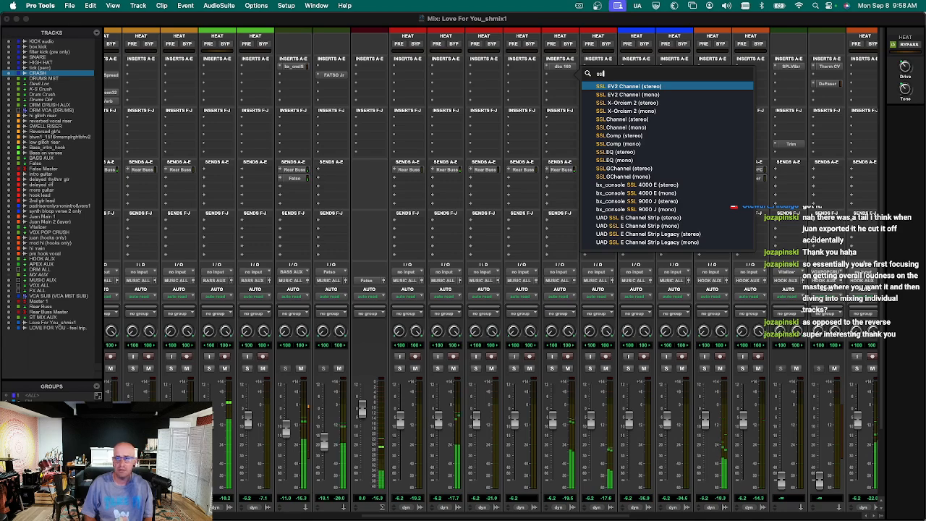
{"action": "key", "text": "Down"}
{"action": "key", "text": "Down"}
{"action": "key", "text": "Down"}
{"action": "key", "text": "Down"}
{"action": "key", "text": "Down"}
{"action": "key", "text": "Down"}
{"action": "key", "text": "Down"}
{"action": "key", "text": "Down"}
{"action": "key", "text": "Down"}
{"action": "key", "text": "Down"}
{"action": "key", "text": "Down"}
{"action": "key", "text": "Down"}
{"action": "key", "text": "Down"}
{"action": "key", "text": "Down"}
{"action": "key", "text": "Return"}
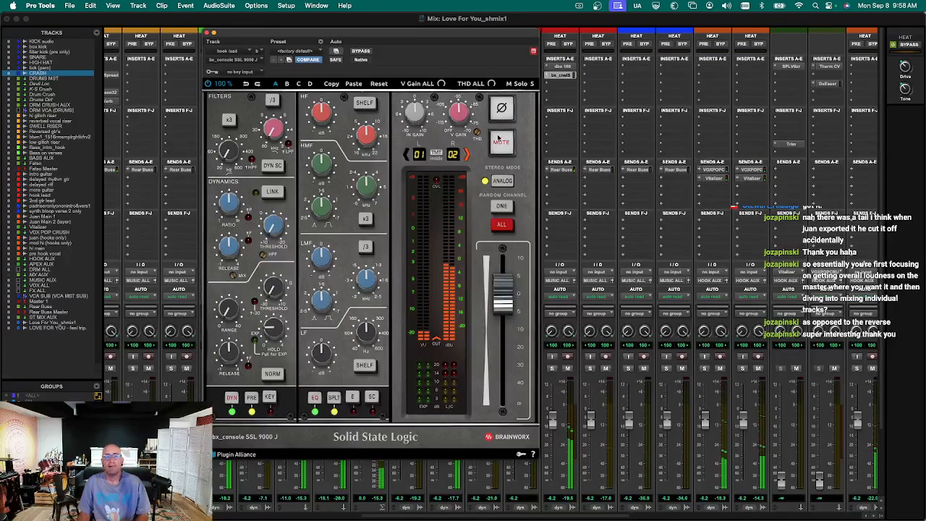
Switch hook lead's SSL strip to digital stereo mode, lower the high-mid band's frequency and boost its gain.
{"action": "left_click", "coordinate": [505, 180]}
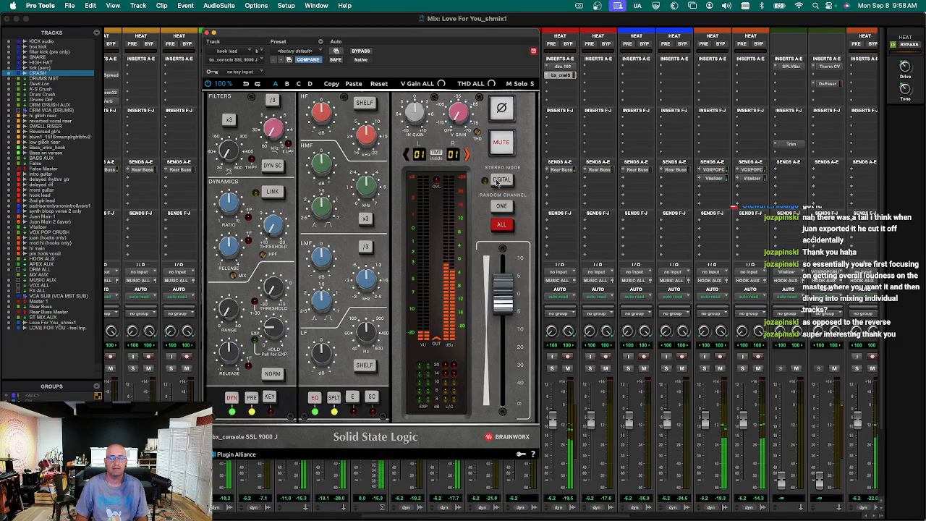
{"action": "mouse_move", "coordinate": [371, 184]}
{"action": "left_click_drag", "start_coordinate": [371, 176], "coordinate": [369, 190]}
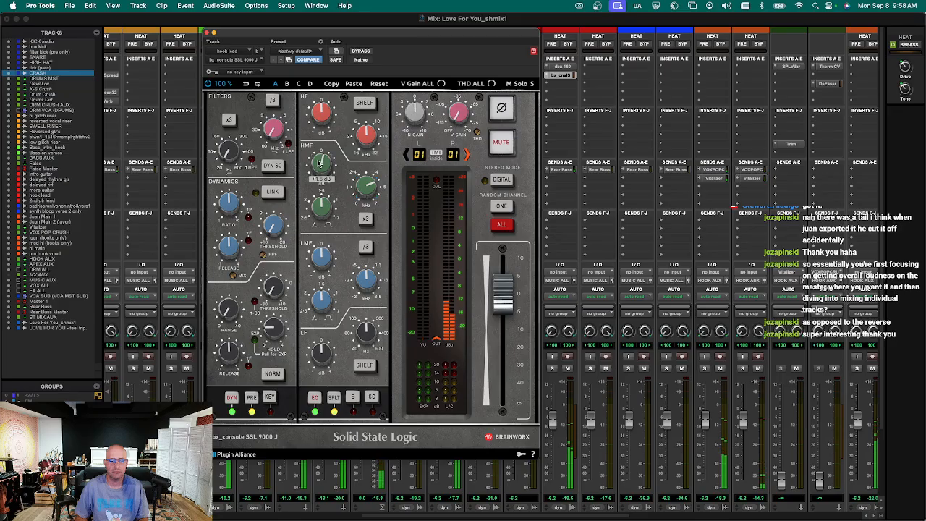
{"action": "mouse_move", "coordinate": [357, 188]}
{"action": "mouse_move", "coordinate": [324, 168]}
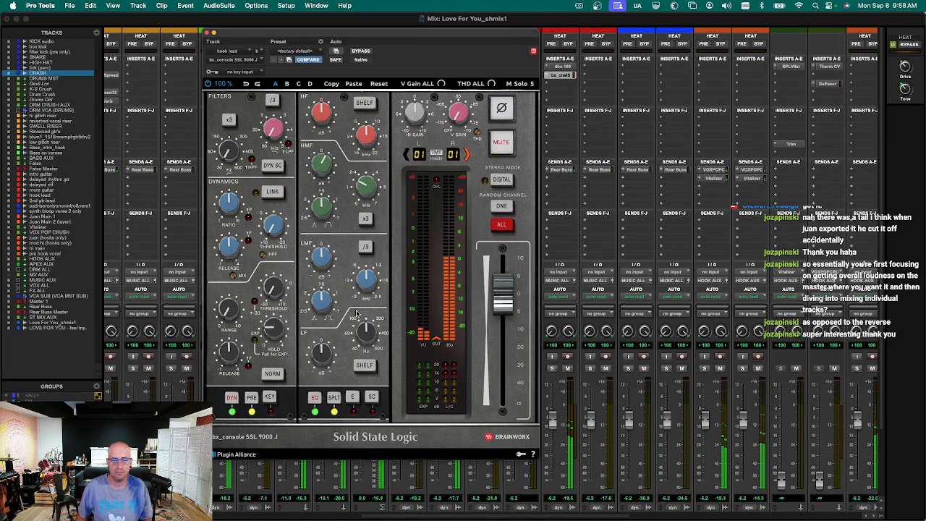
Slightly boost the SSL strip's low-mid gain, adjust its compressor controls, and close the plug-in window.
{"action": "mouse_move", "coordinate": [321, 261]}
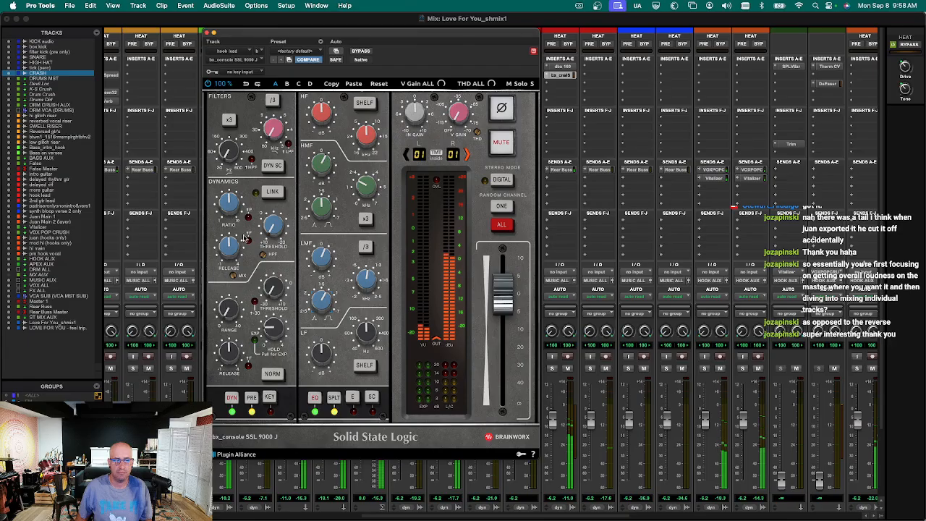
{"action": "left_click_drag", "start_coordinate": [230, 217], "coordinate": [229, 224]}
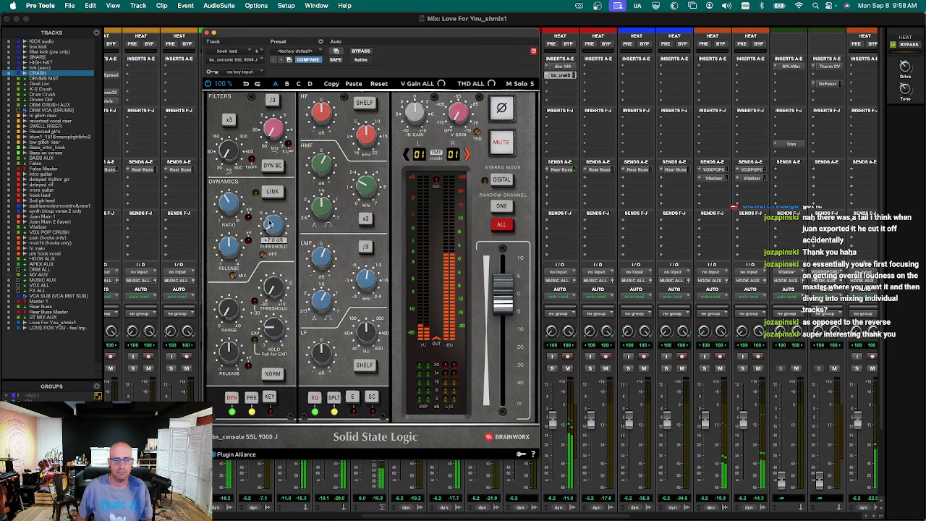
{"action": "key", "text": "super+w"}
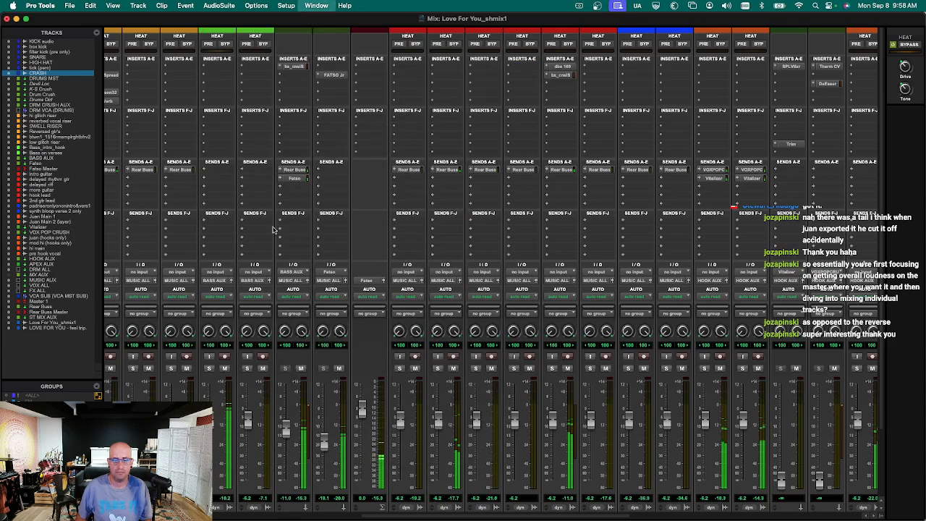
Insert the stereo RCompressor in the delayed rhythm guitar track's first insert slot.
{"action": "scroll", "coordinate": [483, 380], "scroll_direction": "down", "scroll_amount": 5}
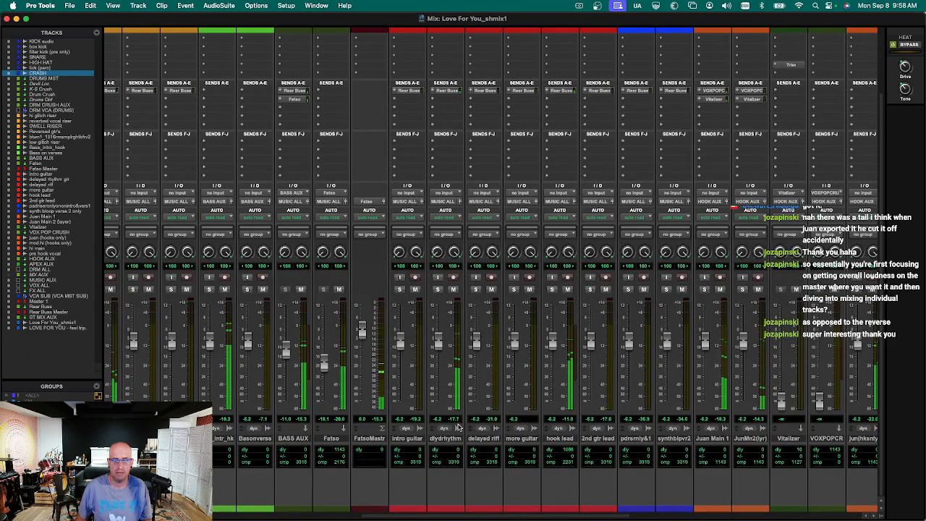
{"action": "scroll", "coordinate": [435, 440], "scroll_direction": "up", "scroll_amount": 3}
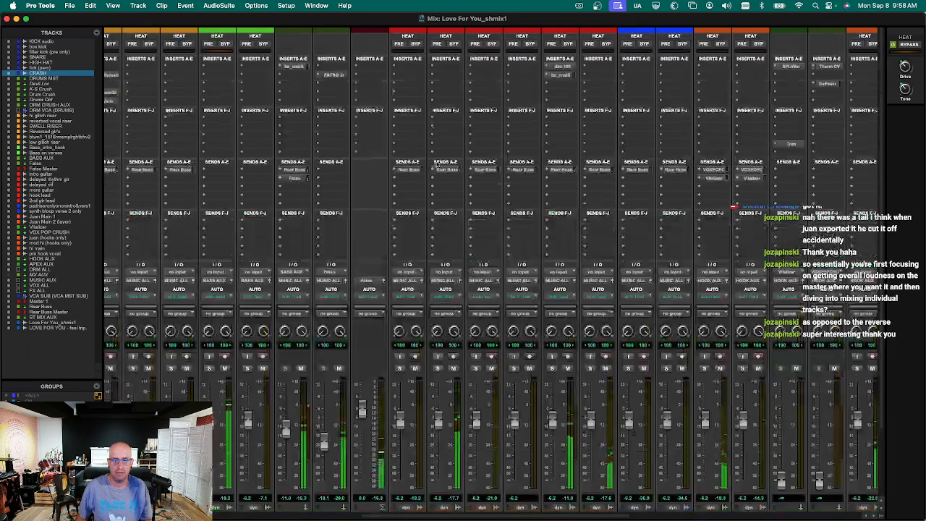
{"action": "left_click", "coordinate": [437, 67]}
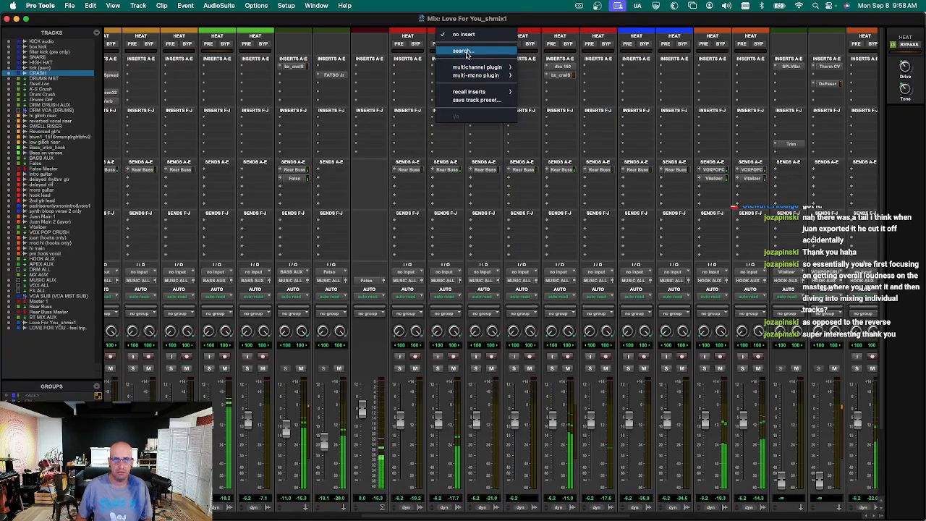
{"action": "type", "text": "rcom"}
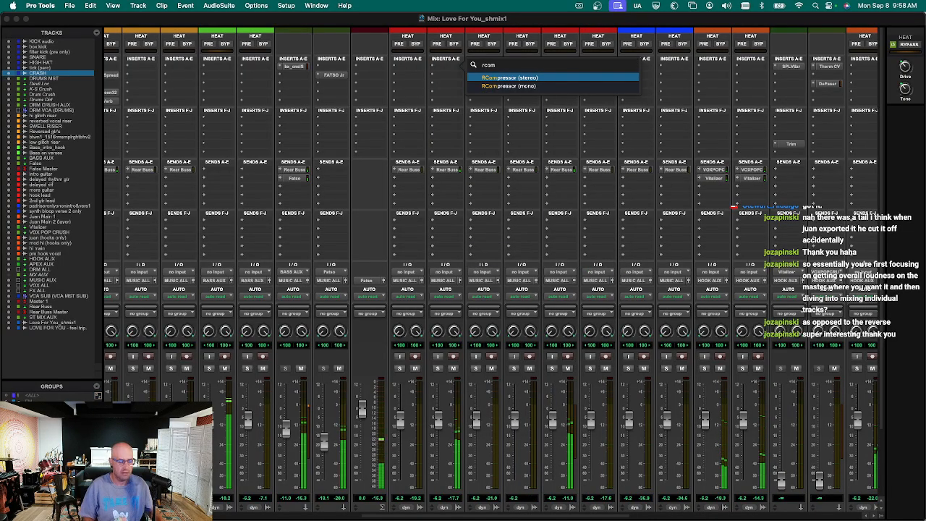
{"action": "key", "text": "Return"}
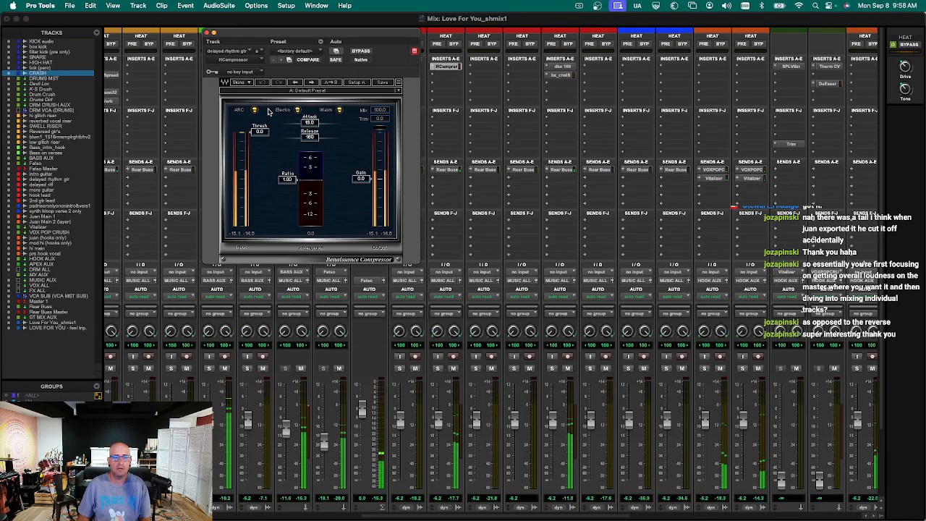
Set the RCompressor to Manual and Opto with ratio 10.23, threshold -14.3 and gain -0.9.
{"action": "left_click_drag", "start_coordinate": [265, 133], "coordinate": [288, 208]}
{"action": "left_click_drag", "start_coordinate": [261, 153], "coordinate": [261, 152]}
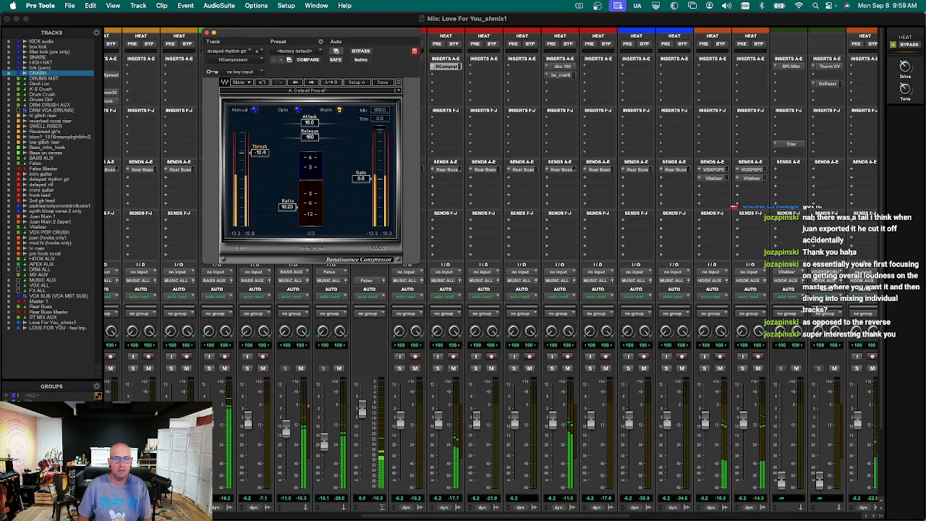
{"action": "left_click_drag", "start_coordinate": [261, 152], "coordinate": [267, 156]}
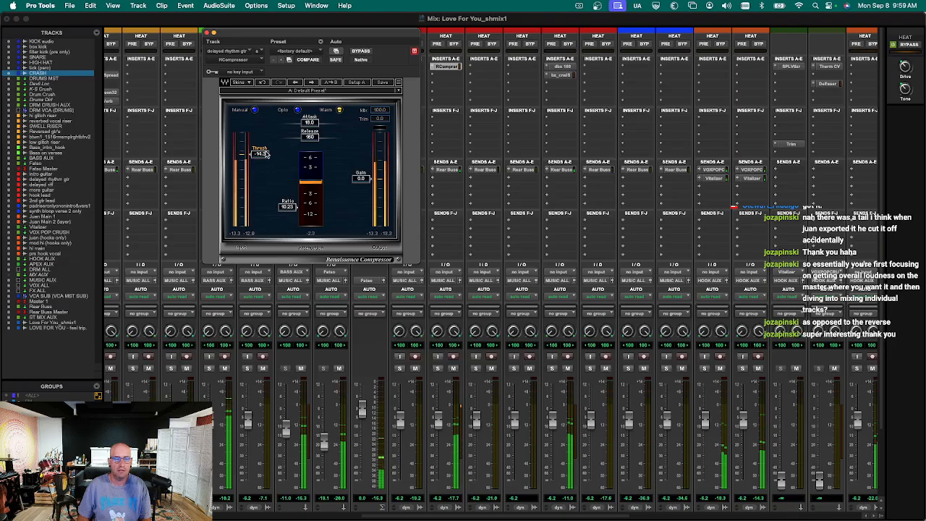
{"action": "left_click_drag", "start_coordinate": [361, 178], "coordinate": [361, 180]}
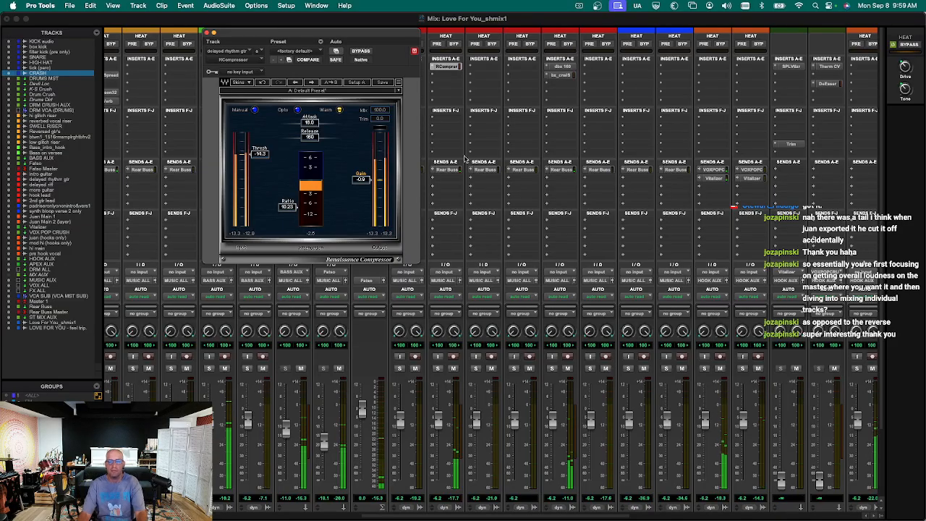
{"action": "scroll", "coordinate": [551, 191], "scroll_direction": "down", "scroll_amount": 2}
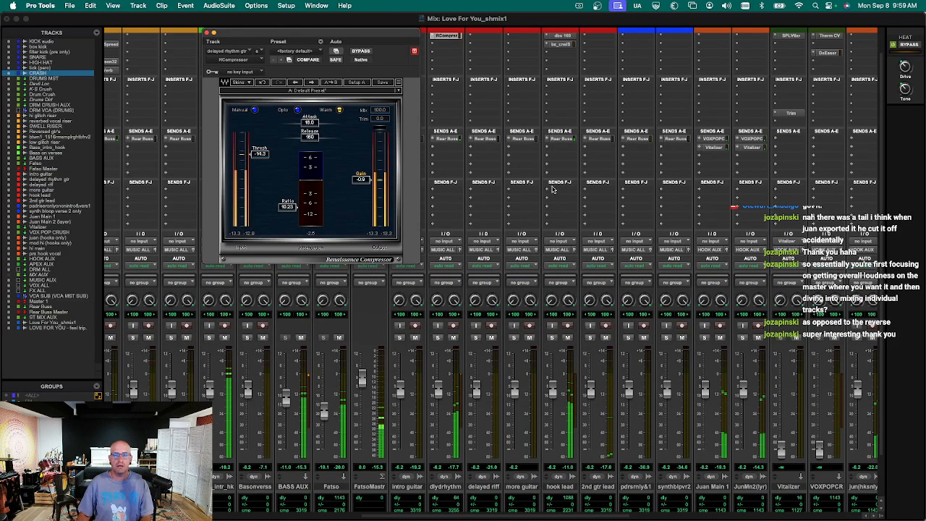
{"action": "scroll", "coordinate": [471, 94], "scroll_direction": "up", "scroll_amount": 2}
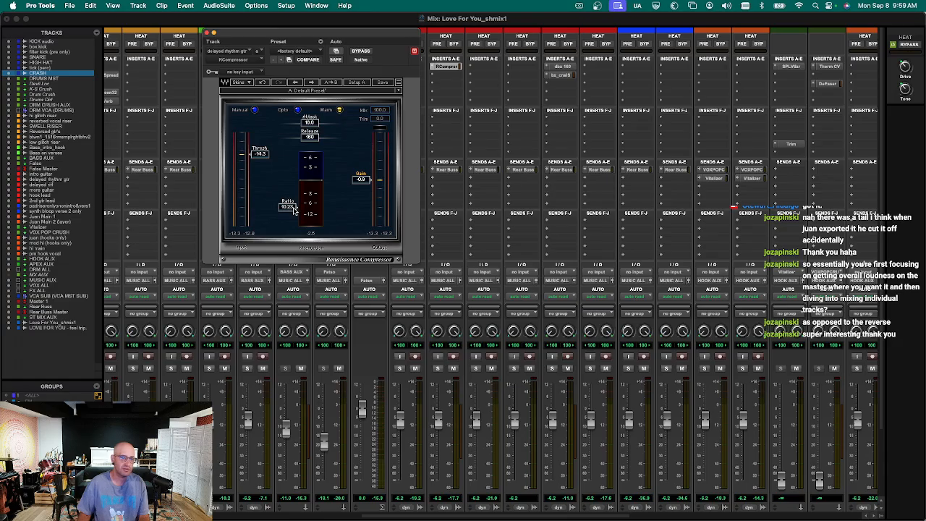
Shorten the RCompressor's attack and release on the delayed rhythm guitar and resume playback to hear the result.
{"action": "key", "text": "space"}
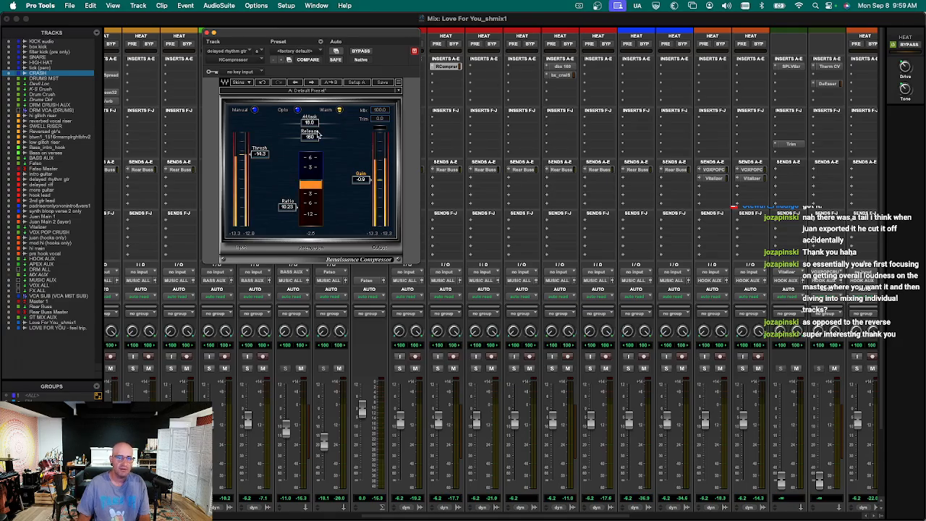
{"action": "mouse_move", "coordinate": [314, 136]}
{"action": "left_mouse_down"}
{"action": "mouse_move", "coordinate": [302, 137]}
{"action": "mouse_move", "coordinate": [306, 122]}
{"action": "mouse_move", "coordinate": [304, 137]}
{"action": "mouse_move", "coordinate": [296, 121]}
{"action": "mouse_move", "coordinate": [298, 136]}
{"action": "left_mouse_up"}
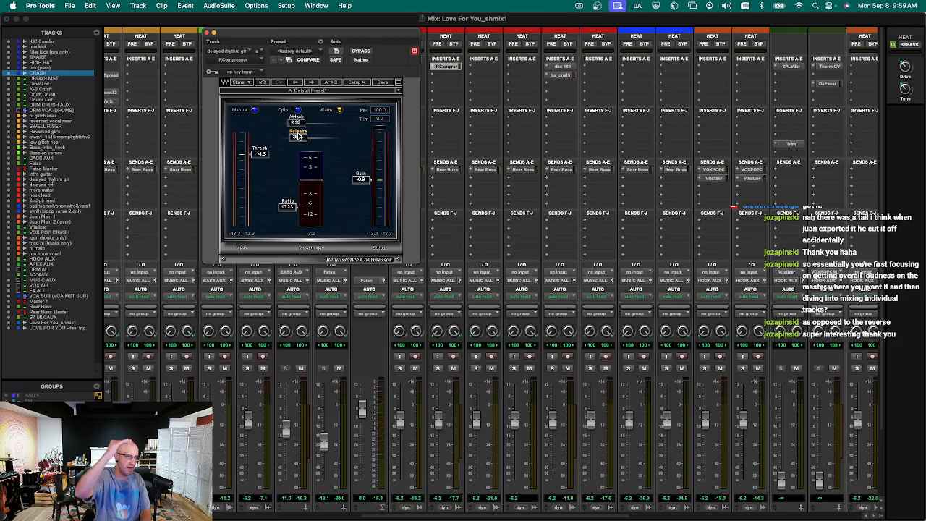
{"action": "key", "text": "space"}
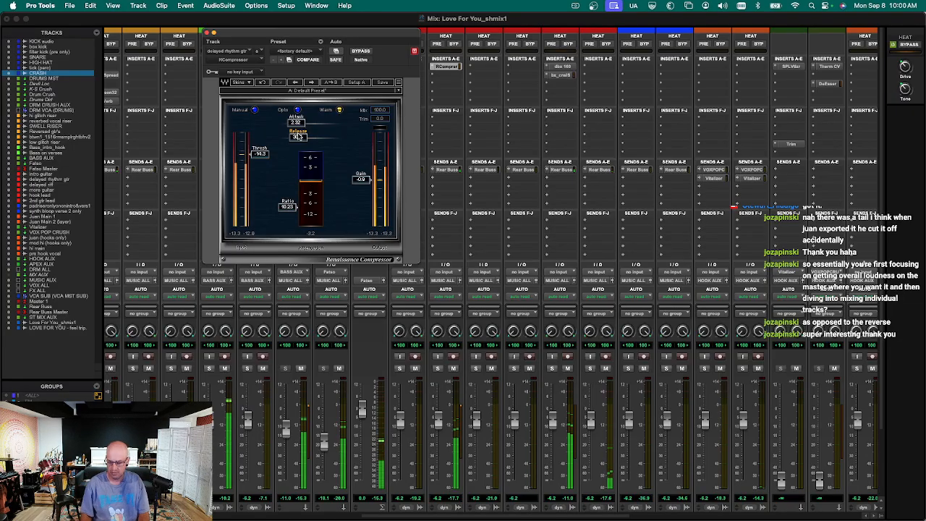
Close the RCompressor window and bring the second hook into view in the Edit window.
{"action": "key", "text": "super+w"}
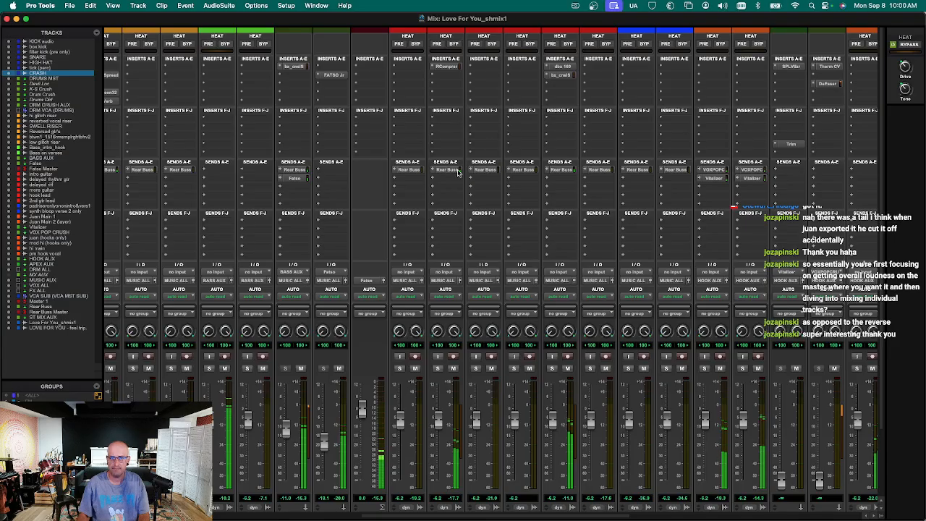
{"action": "scroll", "coordinate": [555, 315], "scroll_direction": "down", "scroll_amount": 3}
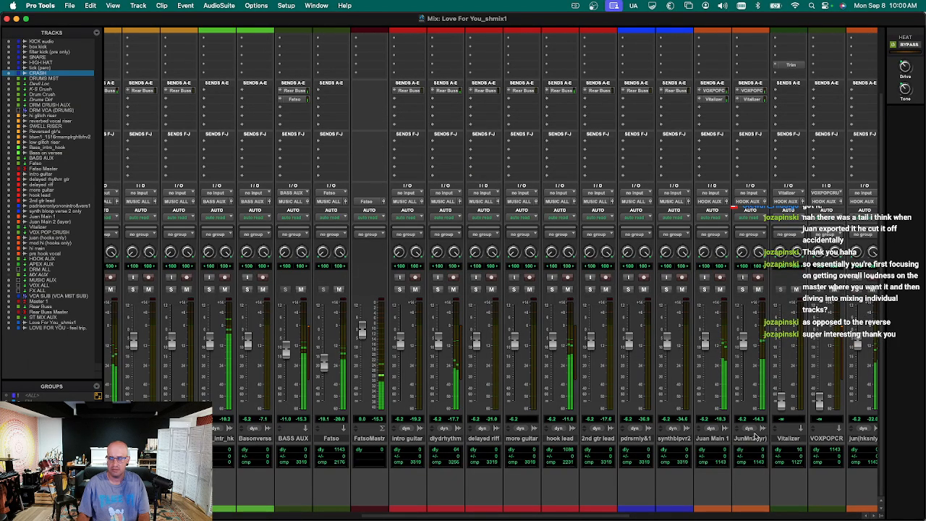
{"action": "key", "text": "super+equal"}
{"action": "key", "text": "r"}
{"action": "key", "text": "r"}
{"action": "key", "text": "r"}
{"action": "scroll", "coordinate": [708, 445], "scroll_direction": "down", "scroll_amount": 5}
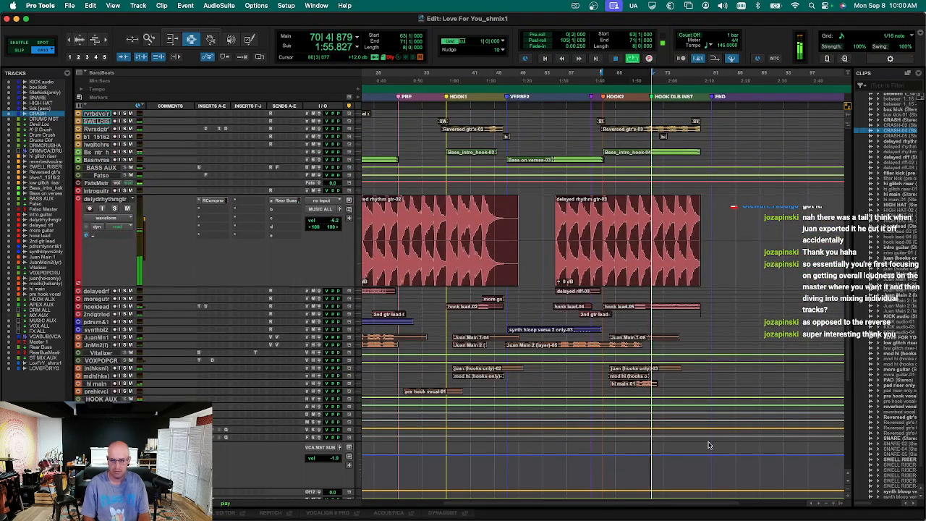
{"action": "key", "text": "t"}
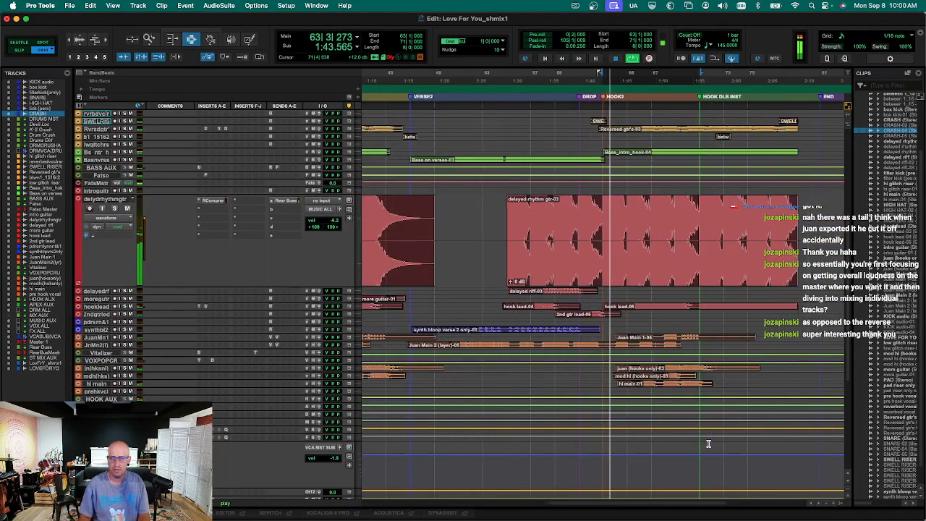
Place the edit cursor in the hook lead clip at bar 65 and enlarge the hook lead track.
{"action": "left_click", "coordinate": [629, 308]}
{"action": "key", "text": "ctrl+Up"}
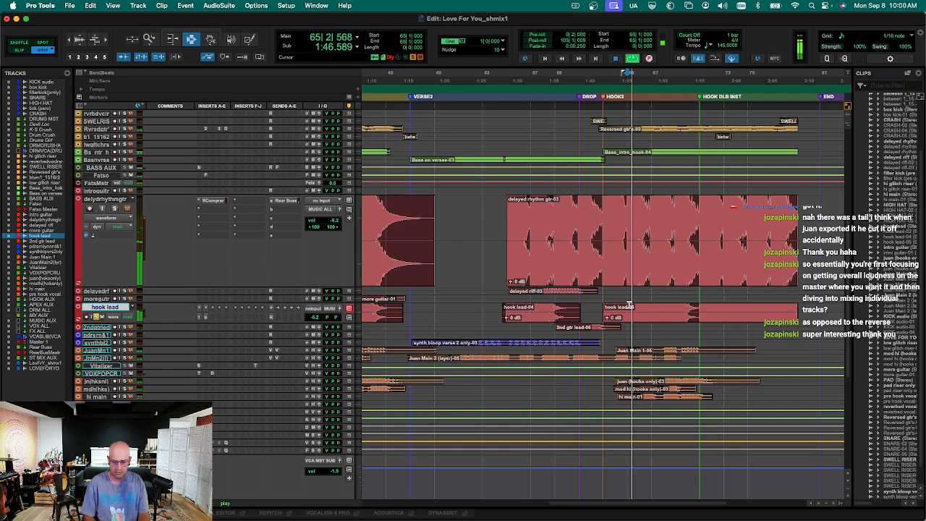
{"action": "key", "text": "ctrl+equal"}
{"action": "key", "text": "ctrl+equal"}
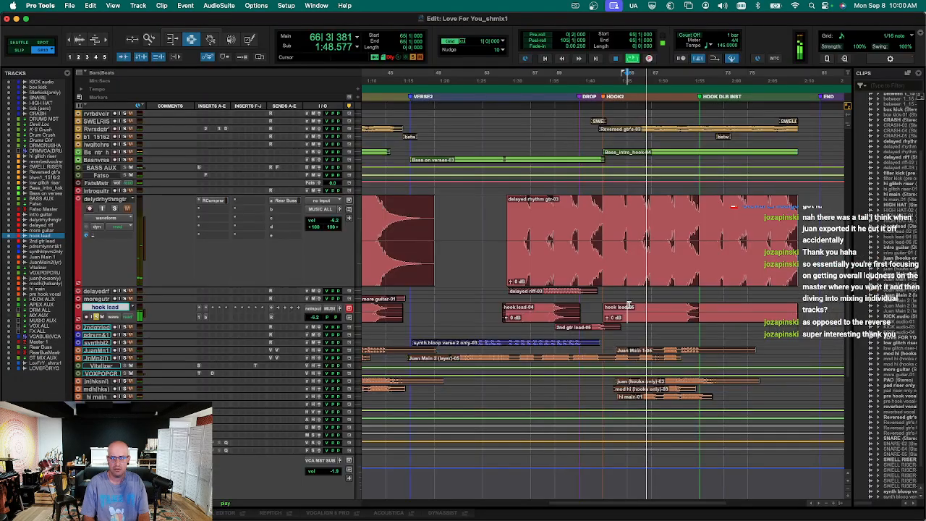
Select the first main vocal track and its layer in the second hook and enlarge both tracks.
{"action": "key", "text": "r"}
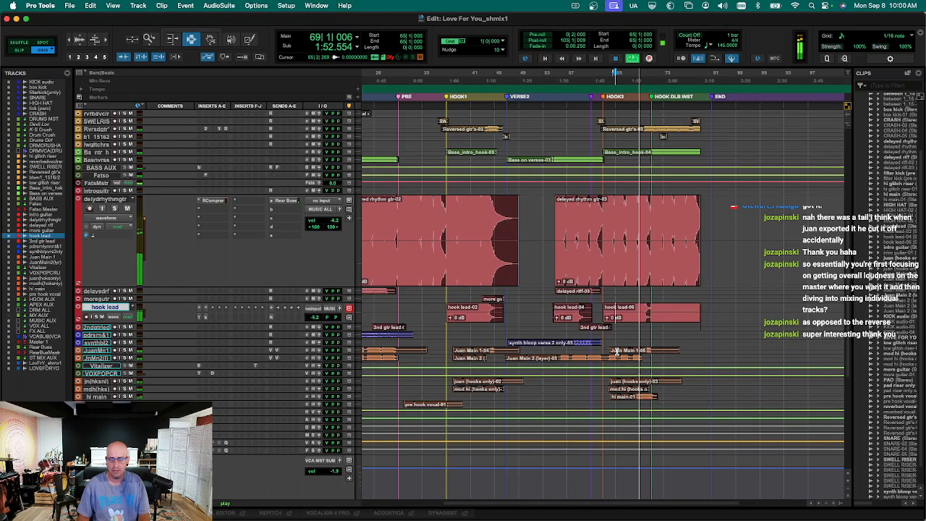
{"action": "left_click", "coordinate": [616, 353]}
{"action": "left_click", "coordinate": [617, 359], "text": "shift"}
{"action": "key", "text": "ctrl+Up"}
{"action": "key", "text": "ctrl+Up"}
{"action": "key", "text": "ctrl+Up"}
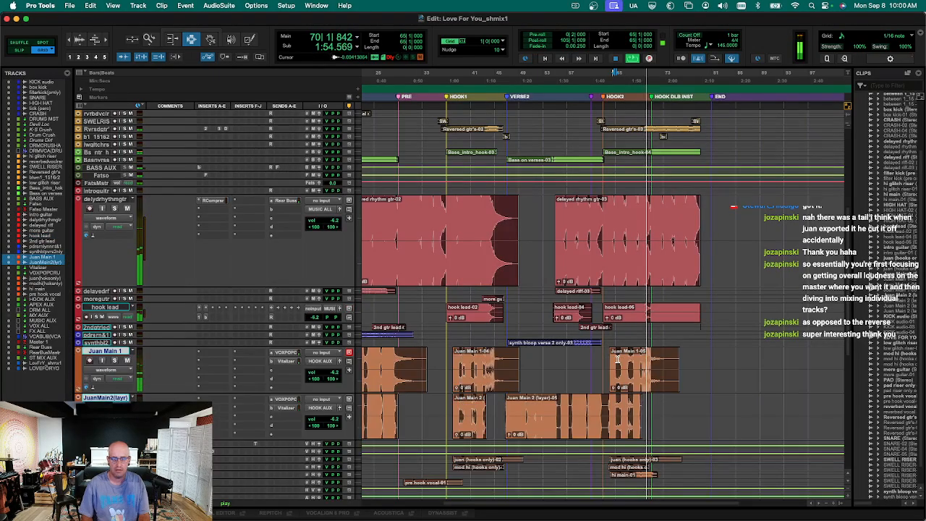
Solo the first main vocal in the mixer, and switch the solo to its layer track.
{"action": "key", "text": "super+equal"}
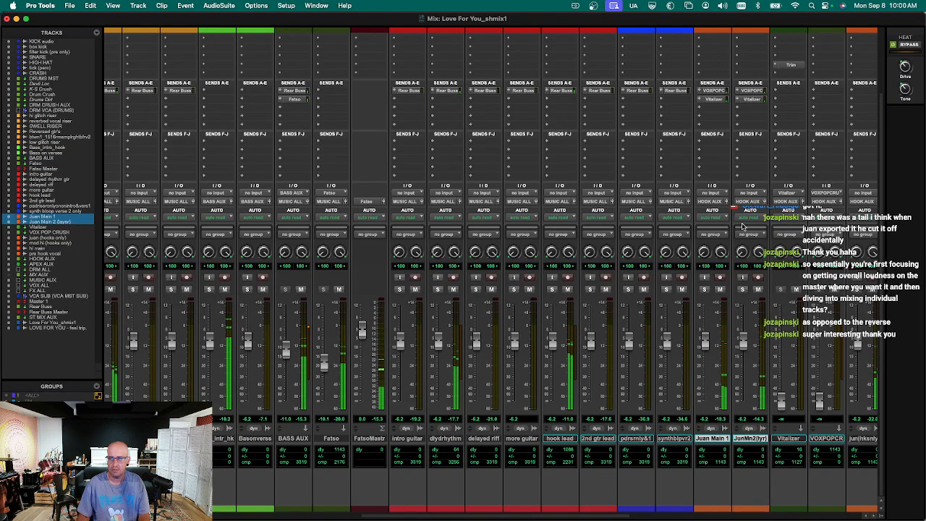
{"action": "left_click", "coordinate": [703, 289]}
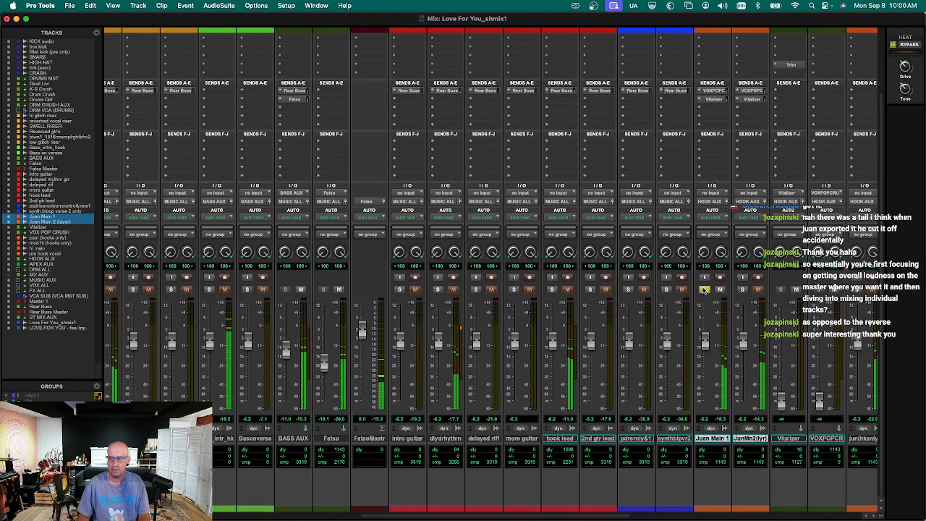
{"action": "left_click", "coordinate": [742, 289]}
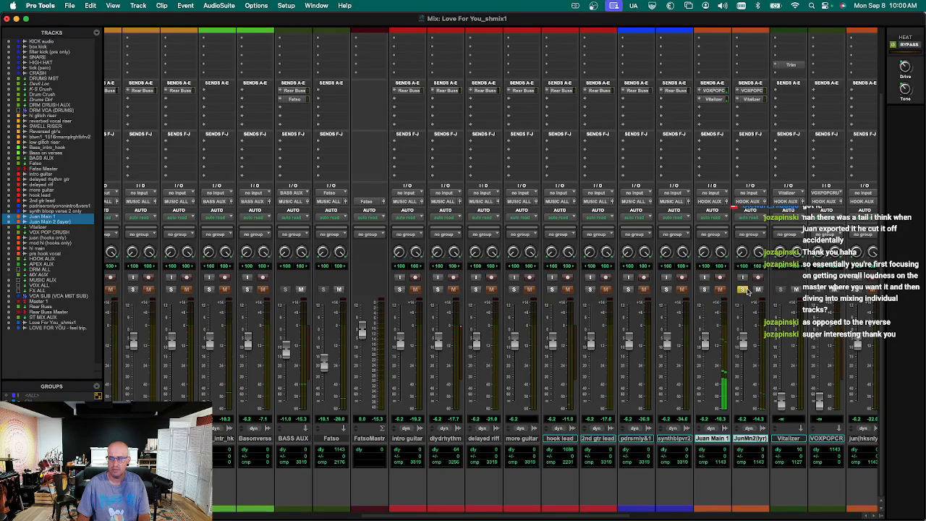
Select the second hook across both main vocal tracks and solo the first main vocal alongside its layer.
{"action": "key", "text": "super+equal"}
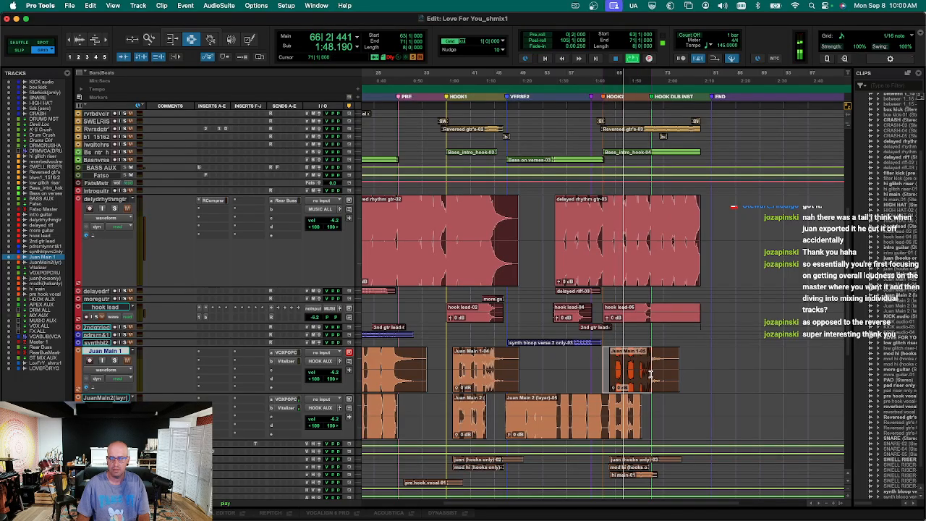
{"action": "left_click_drag", "start_coordinate": [604, 349], "coordinate": [653, 426]}
{"action": "key", "text": "super+equal"}
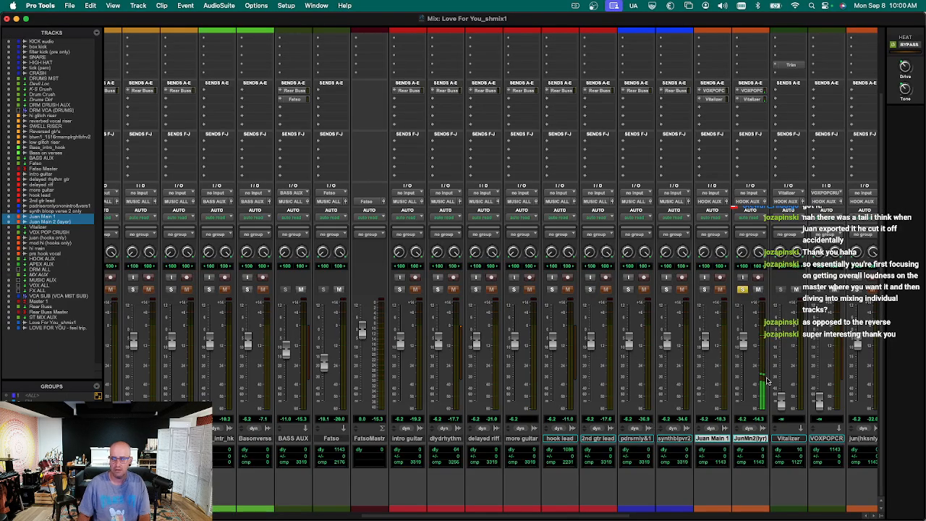
{"action": "left_click", "coordinate": [707, 291]}
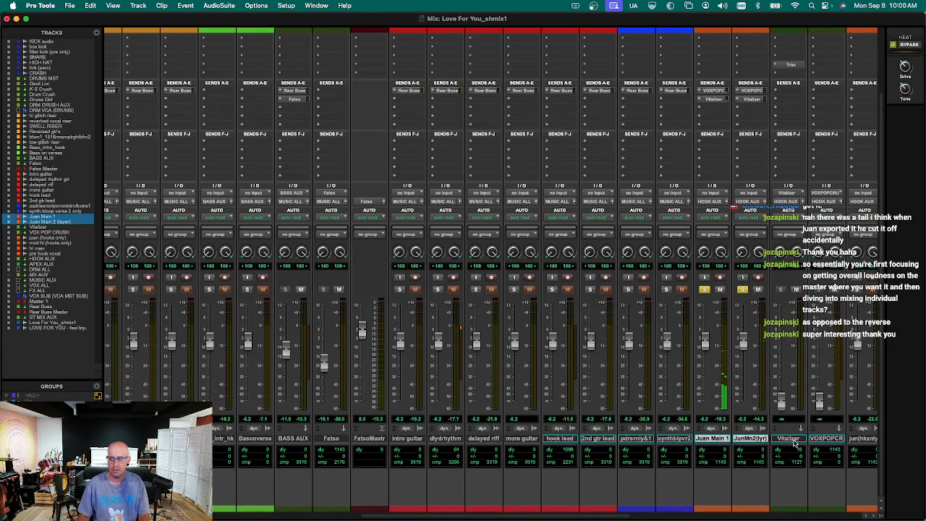
Select the Vitalizer aux track, show the whole song in the Edit window and stop playback.
{"action": "left_click", "coordinate": [790, 439]}
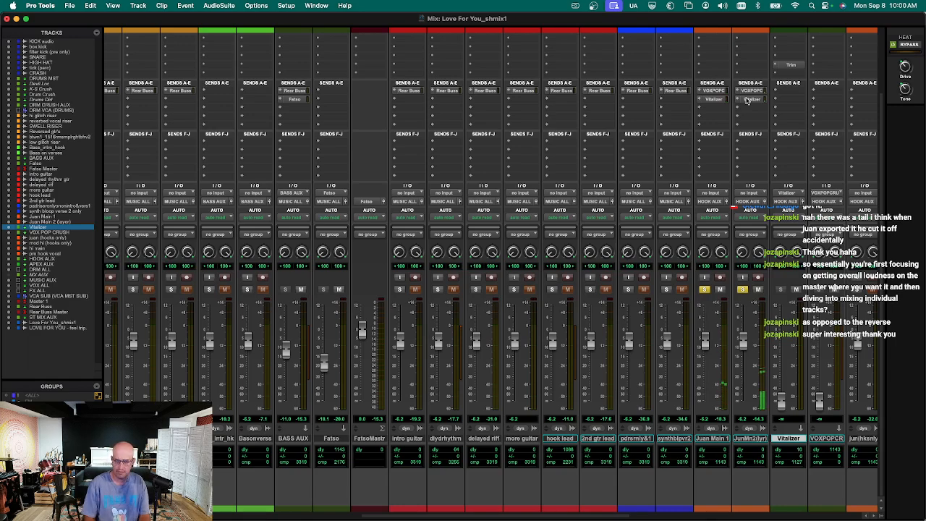
{"action": "key", "text": "super+equal"}
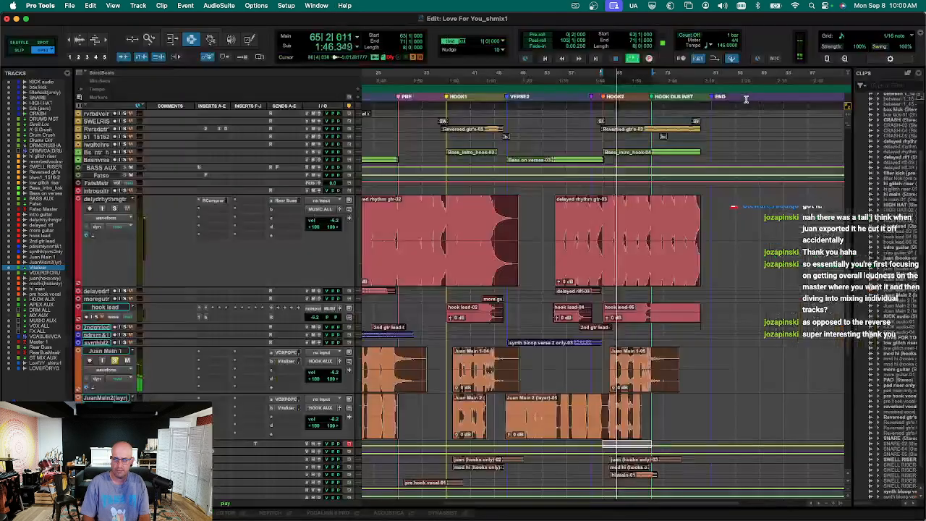
{"action": "key", "text": "alt+a"}
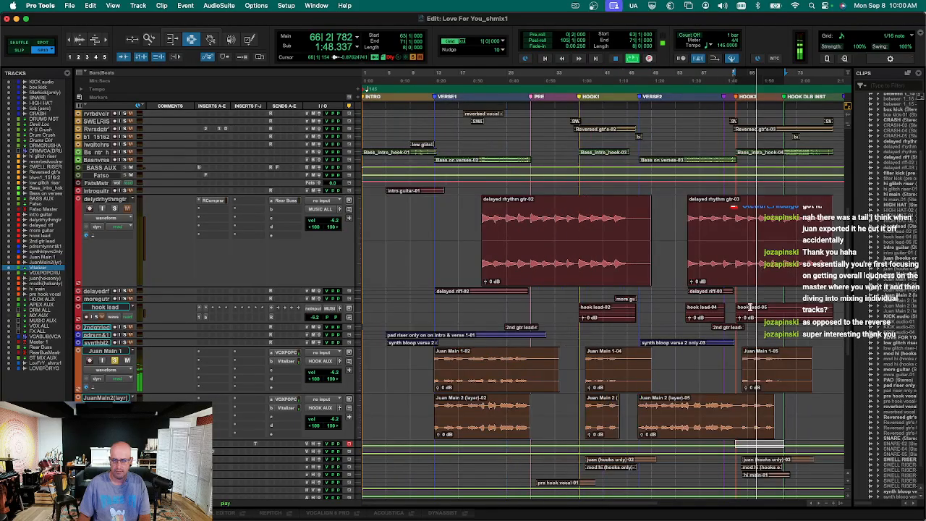
{"action": "key", "text": "space"}
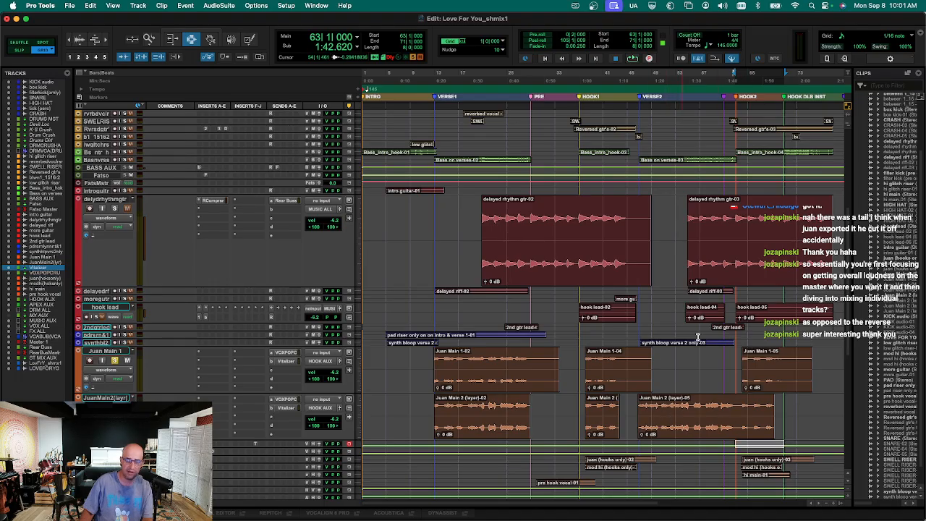
Zoom in on the main vocals at the second hook, enlarge their waveforms and play the layer from bar 64.
{"action": "left_click", "coordinate": [747, 355]}
{"action": "key", "text": "super+bracketright"}
{"action": "key", "text": "super+bracketright"}
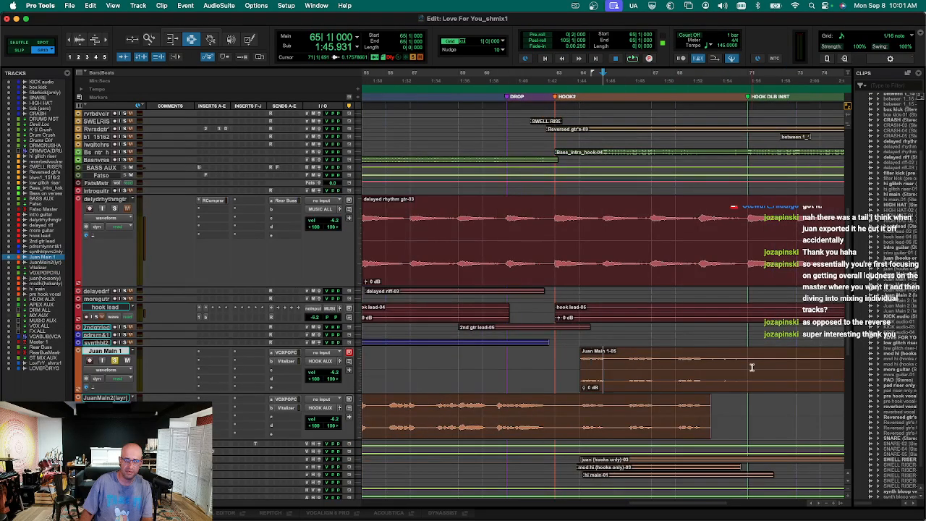
{"action": "left_click", "coordinate": [579, 406]}
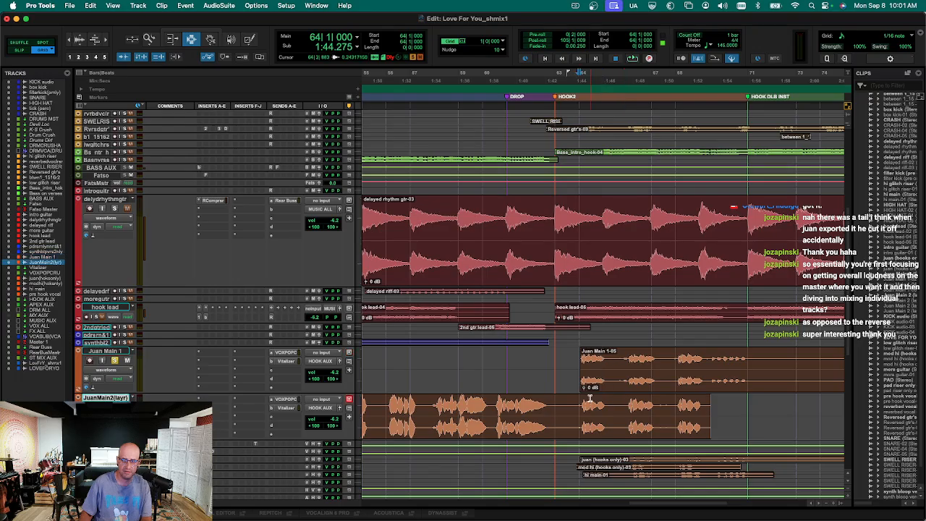
{"action": "key", "text": "space"}
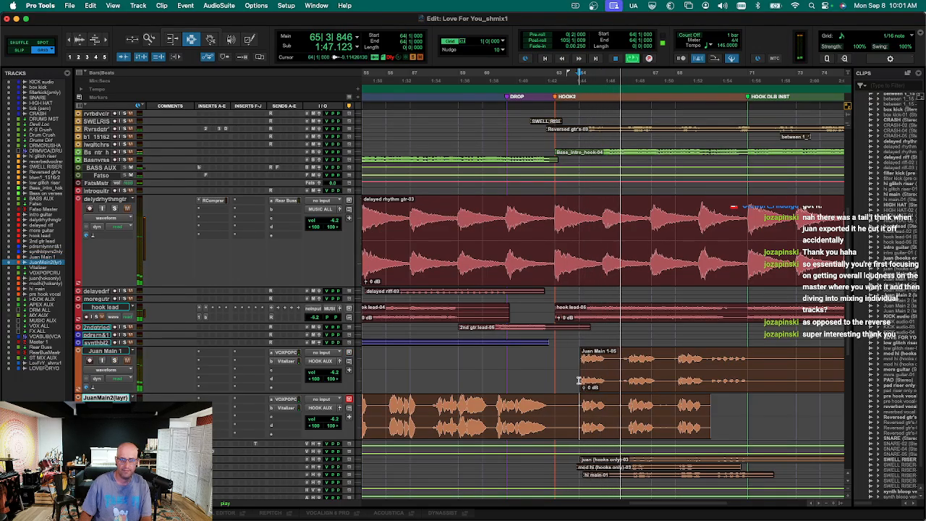
{"action": "key", "text": "super+alt+bracketright"}
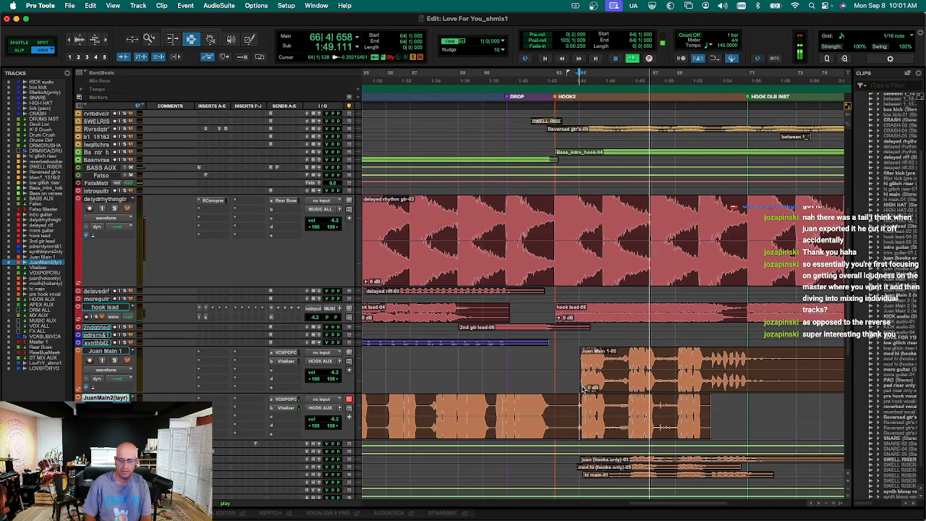
Select the main vocal layer's hook passage from 63|3|000 to 70|1|000 and inspect its waveform close up.
{"action": "double_click", "coordinate": [572, 412]}
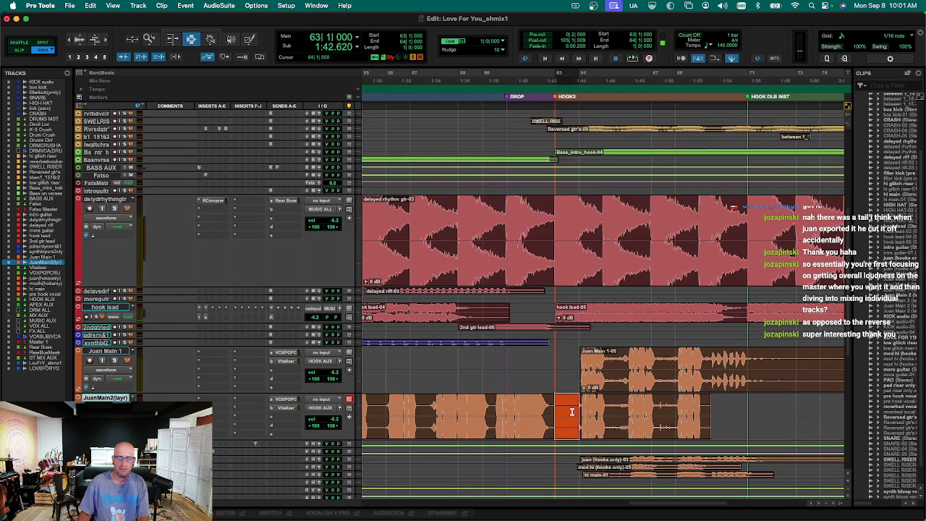
{"action": "key", "text": "Delete"}
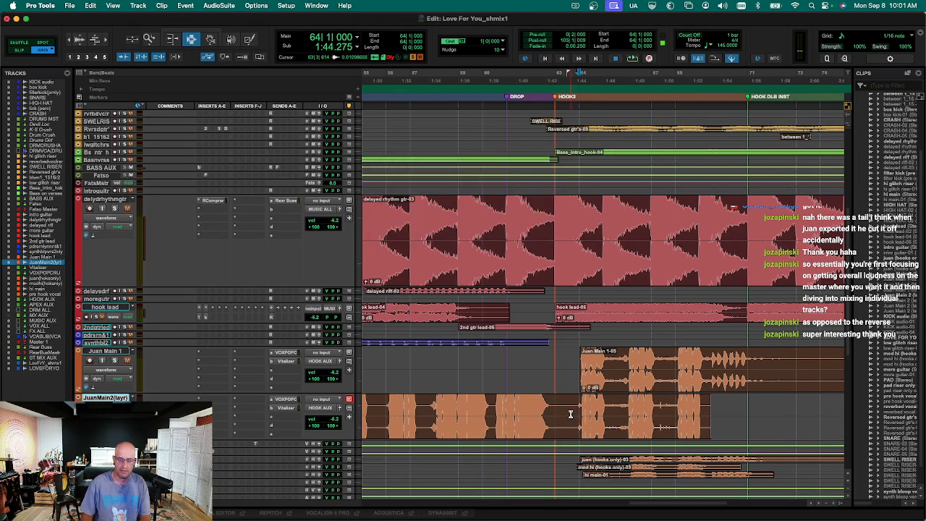
{"action": "mouse_move", "coordinate": [577, 414]}
{"action": "left_mouse_down"}
{"action": "mouse_move", "coordinate": [699, 417]}
{"action": "mouse_move", "coordinate": [557, 413]}
{"action": "mouse_move", "coordinate": [567, 414]}
{"action": "left_mouse_up"}
{"action": "key", "text": "ctrl+e"}
{"action": "key", "text": "ctrl+e"}
{"action": "key", "text": "ctrl+e"}
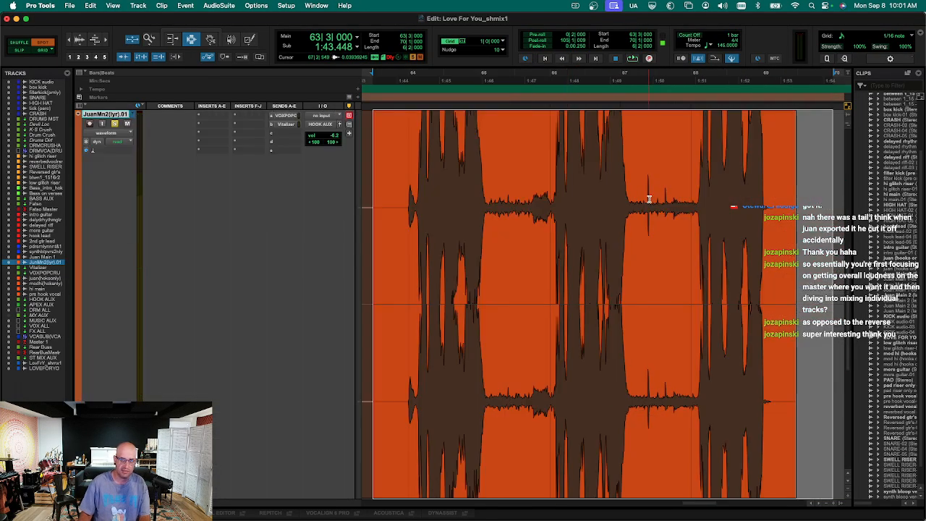
{"action": "key", "text": "ctrl+e"}
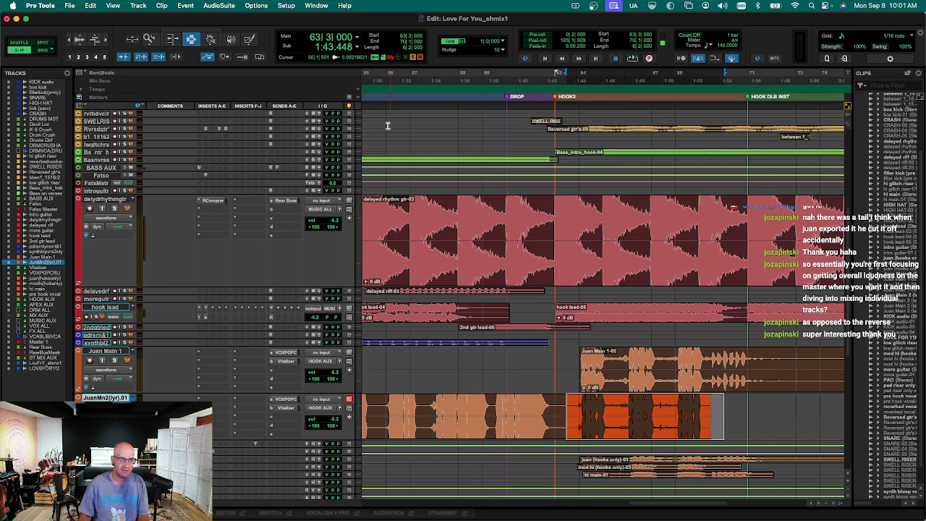
Open the RX 11 Mouth De-click AudioSuite plug-in and duplicate the vocal layer's playlist under the suggested name.
{"action": "left_click", "coordinate": [211, 5]}
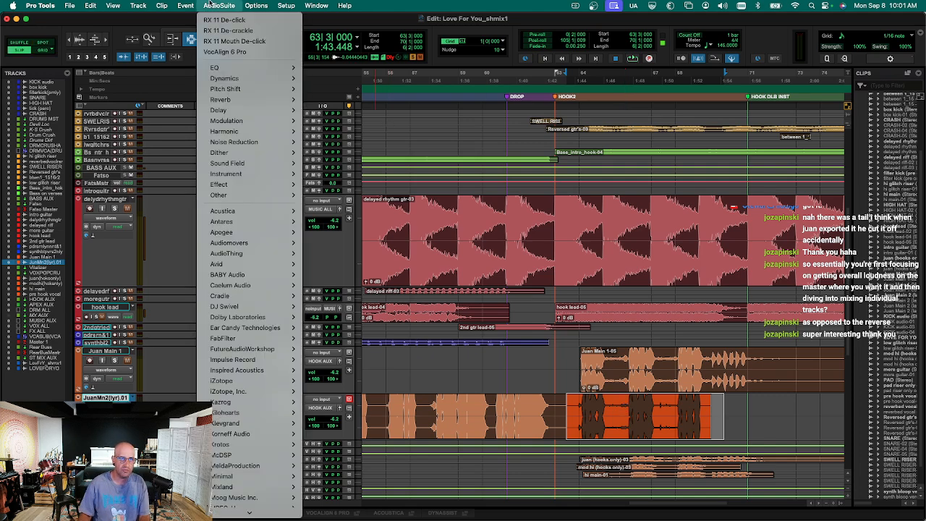
{"action": "left_click", "coordinate": [273, 43]}
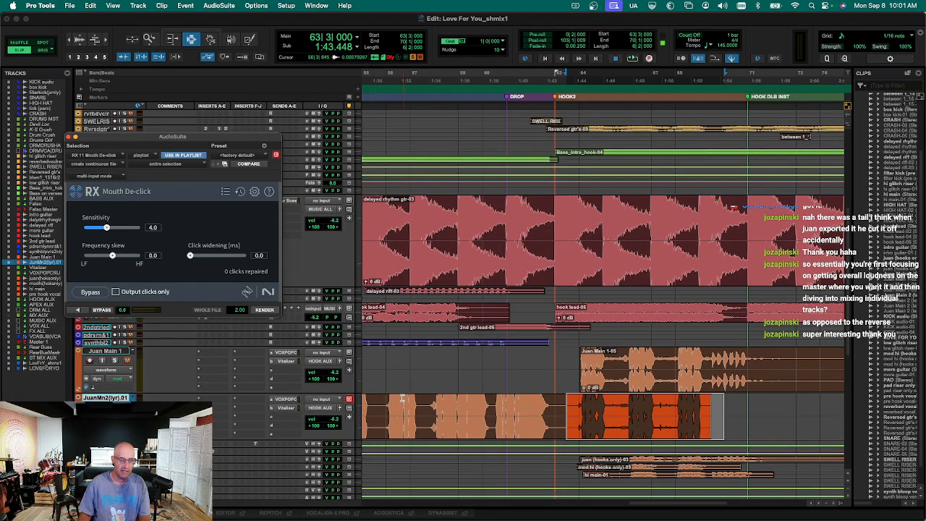
{"action": "key", "text": "super+z"}
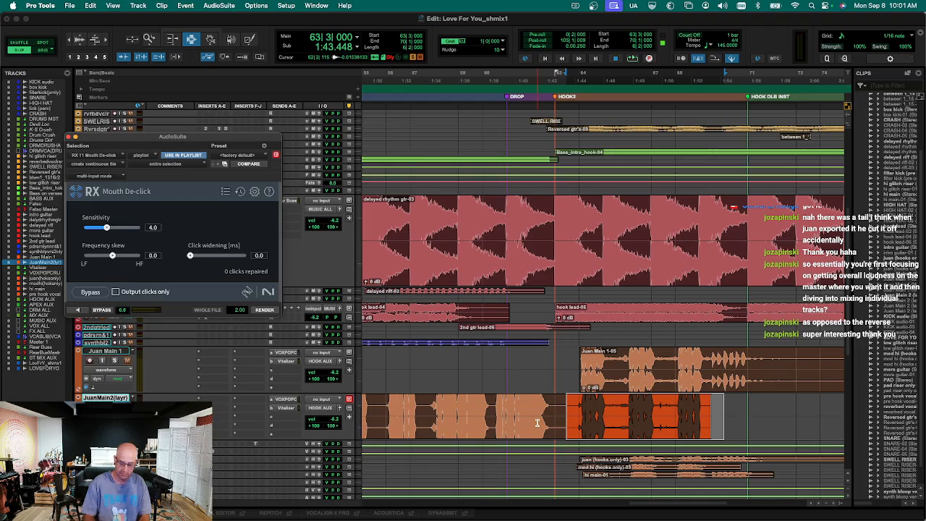
{"action": "key", "text": "ctrl+alt+backslash"}
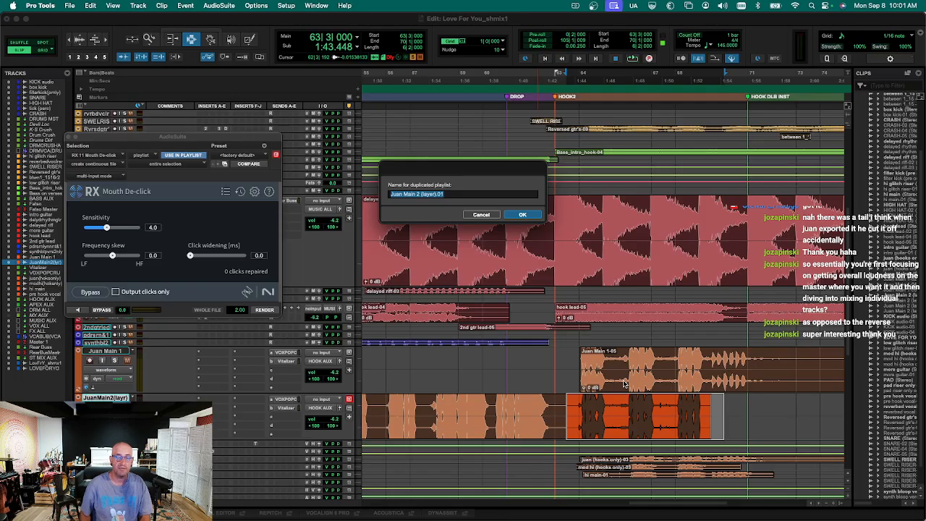
{"action": "key", "text": "Return"}
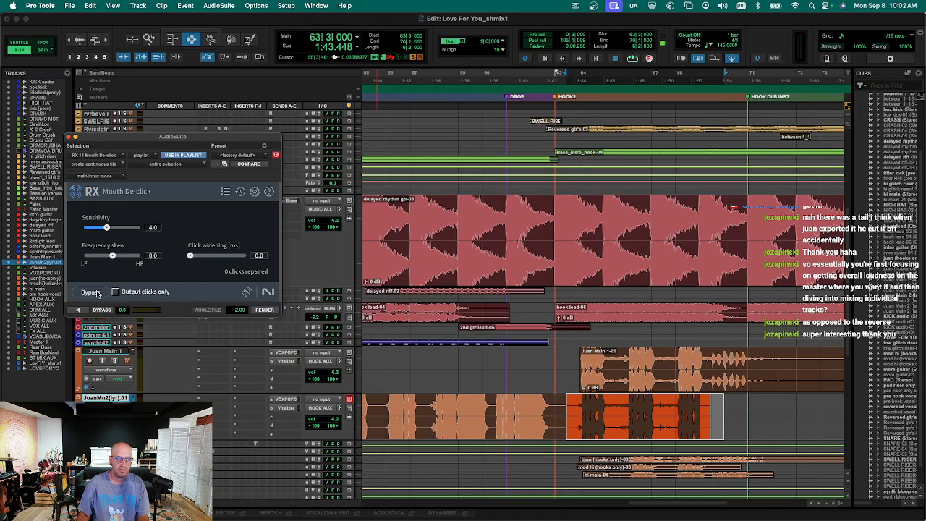
Set Mouth De-click sensitivity to 6.5, render the selected vocal passage, and undo the render after comparing before and after.
{"action": "left_click_drag", "start_coordinate": [110, 226], "coordinate": [123, 229]}
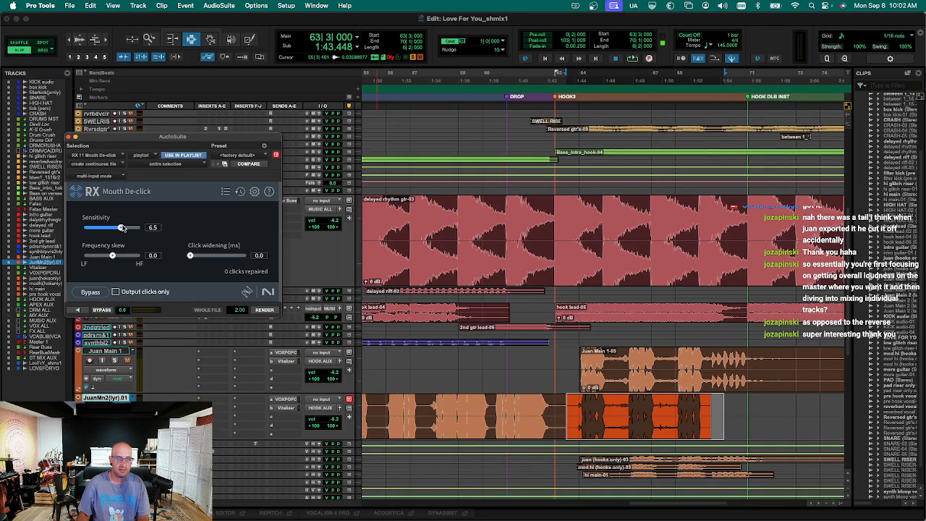
{"action": "left_click", "coordinate": [262, 310]}
{"action": "key", "text": "super+z"}
{"action": "key", "text": "super+shift+z"}
{"action": "key", "text": "super+z"}
Play the click between the hook phrases on the vocal layer, select just that spot from 67|2|307, and render Mouth De-click on it.
{"action": "left_click", "coordinate": [672, 417]}
{"action": "key", "text": "t"}
{"action": "key", "text": "t"}
{"action": "left_click", "coordinate": [553, 408]}
{"action": "key", "text": "space"}
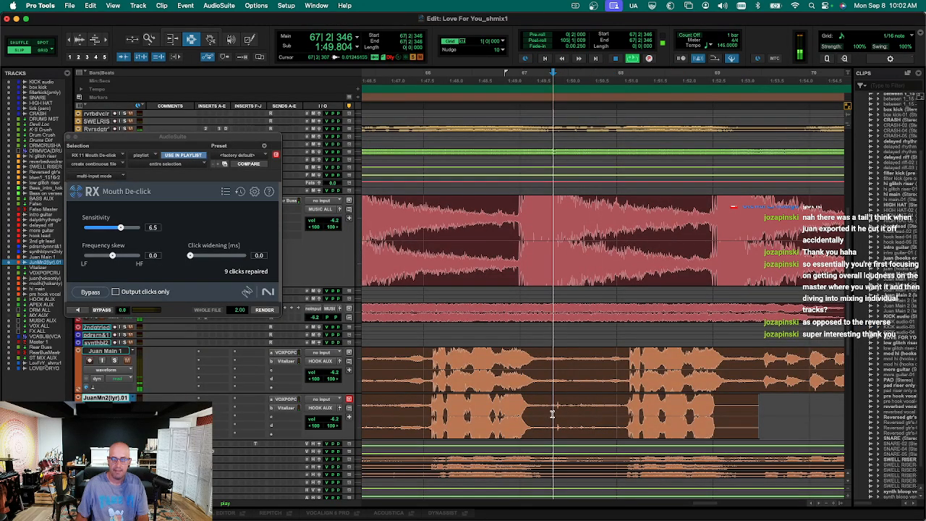
{"action": "left_click_drag", "start_coordinate": [552, 409], "coordinate": [589, 414]}
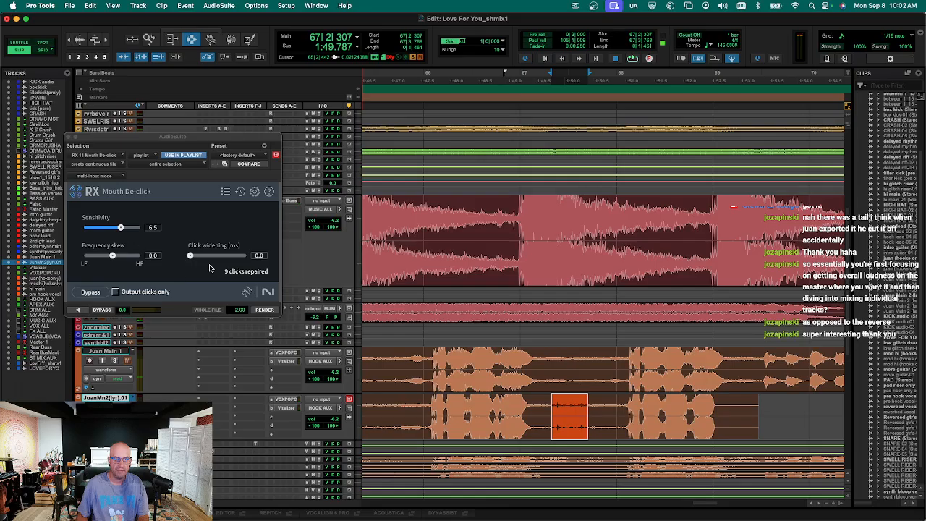
{"action": "left_click", "coordinate": [263, 310]}
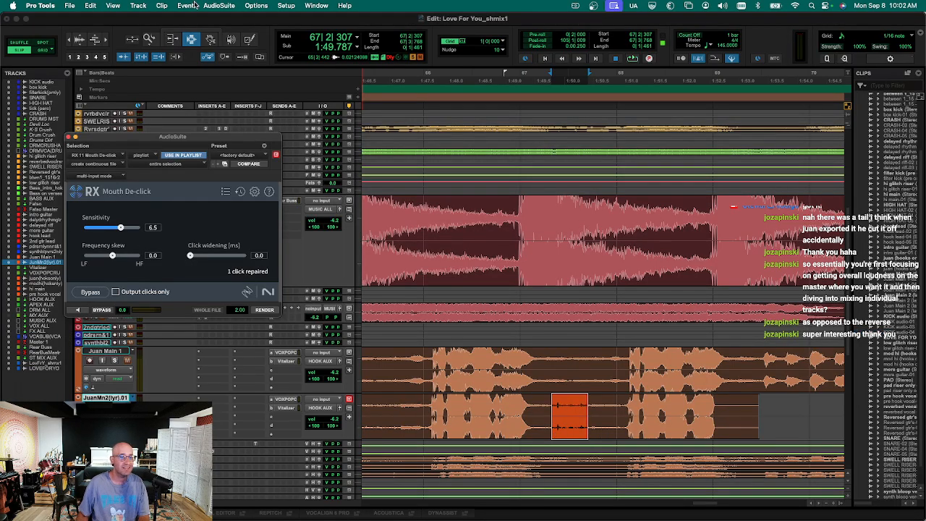
Switch the AudioSuite processor to RX 11 De-click, set its sensitivity to 5.4, and render the selected click spot on the vocal layer.
{"action": "left_click", "coordinate": [219, 5]}
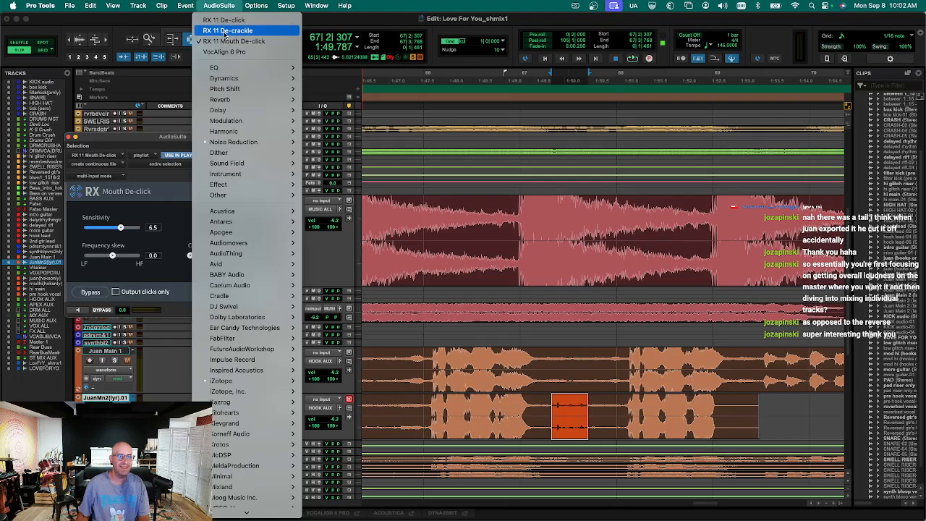
{"action": "left_click", "coordinate": [223, 20]}
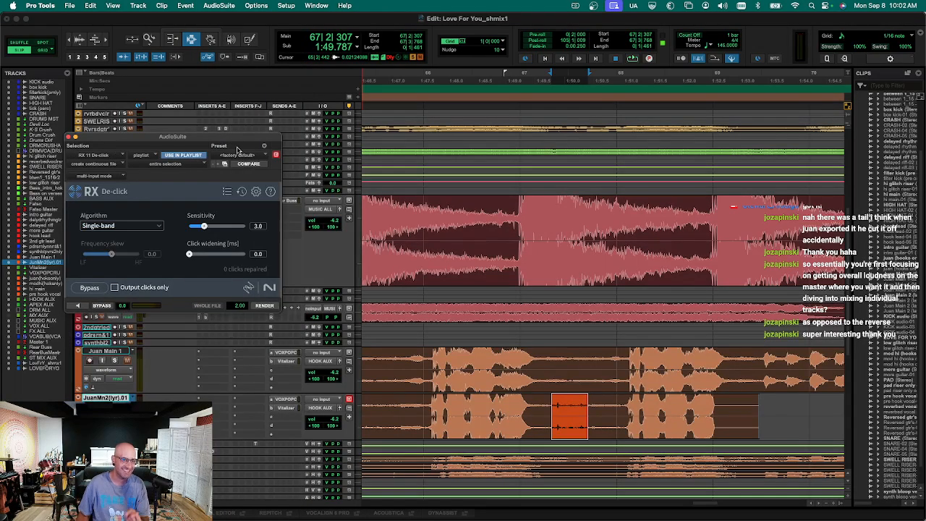
{"action": "left_click_drag", "start_coordinate": [223, 230], "coordinate": [226, 226]}
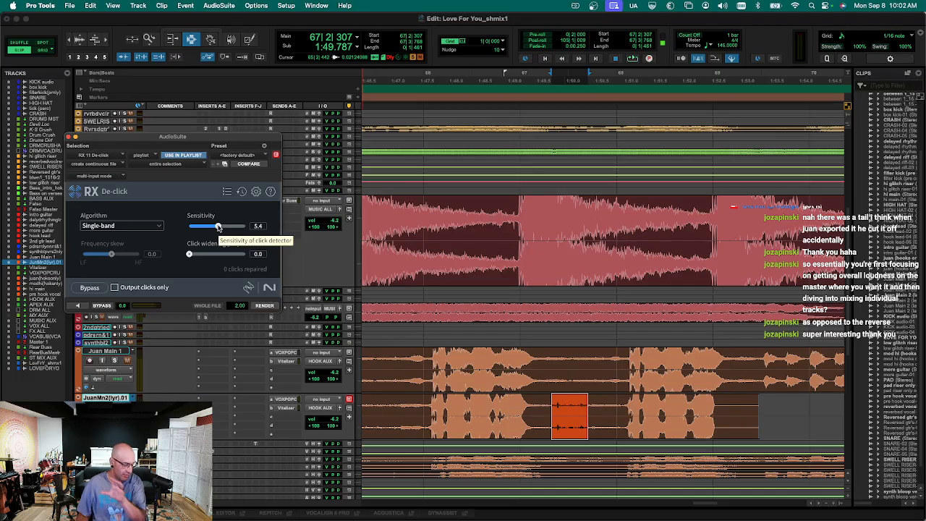
{"action": "left_click", "coordinate": [272, 309]}
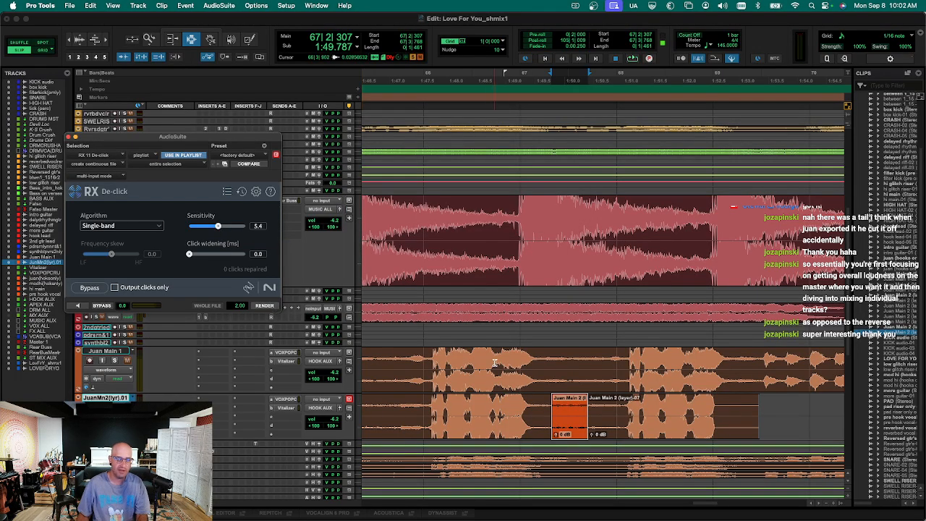
Separate the vocal layer's second-hook passage from 63|4|538 into its own clip and render De-click on it.
{"action": "key", "text": "super+bracketleft"}
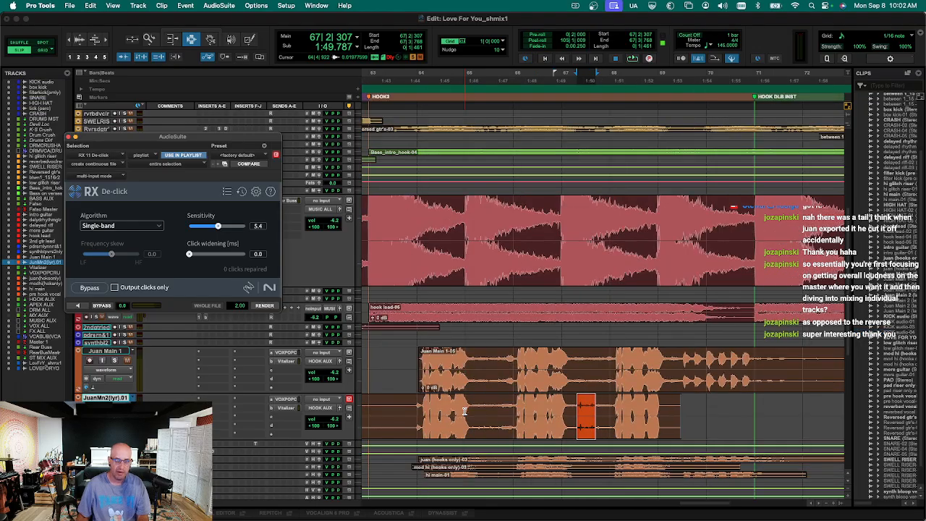
{"action": "left_click", "coordinate": [413, 409]}
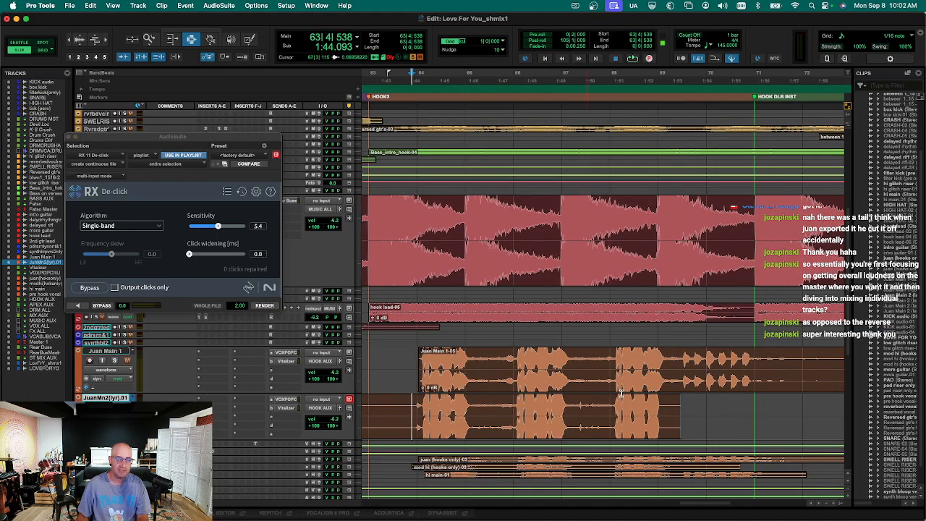
{"action": "double_click", "coordinate": [692, 400]}
{"action": "key", "text": "F8"}
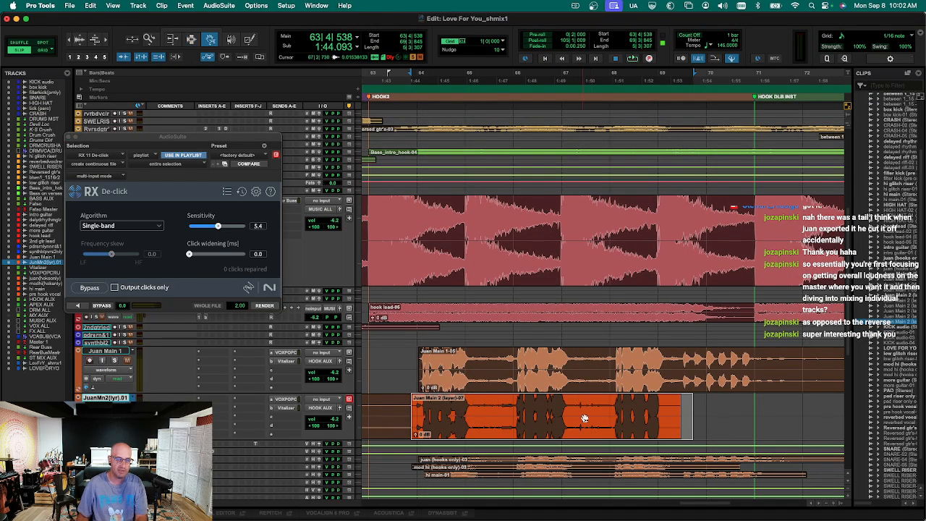
{"action": "left_click", "coordinate": [265, 305]}
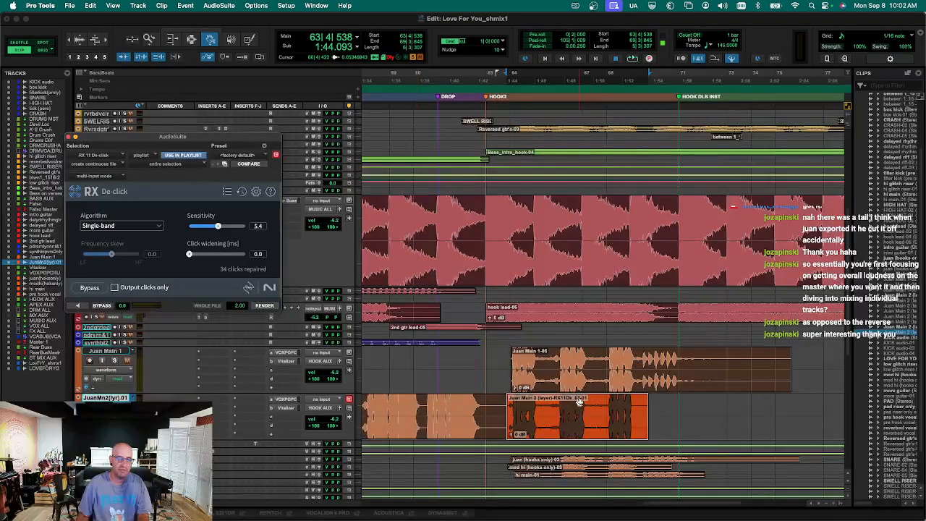
Render De-click on the main vocal's second-hook clip, play the cleaned hook, and close the AudioSuite window.
{"action": "left_click", "coordinate": [578, 385]}
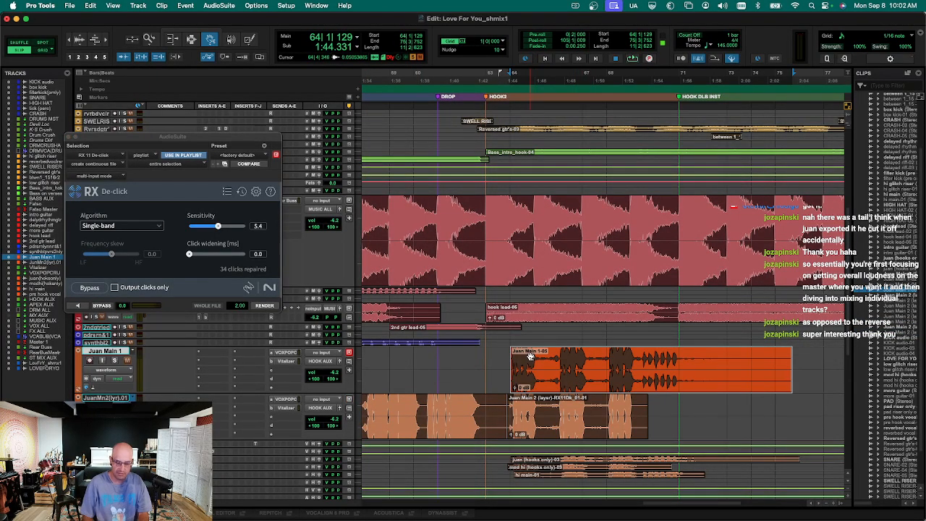
{"action": "left_click", "coordinate": [268, 308]}
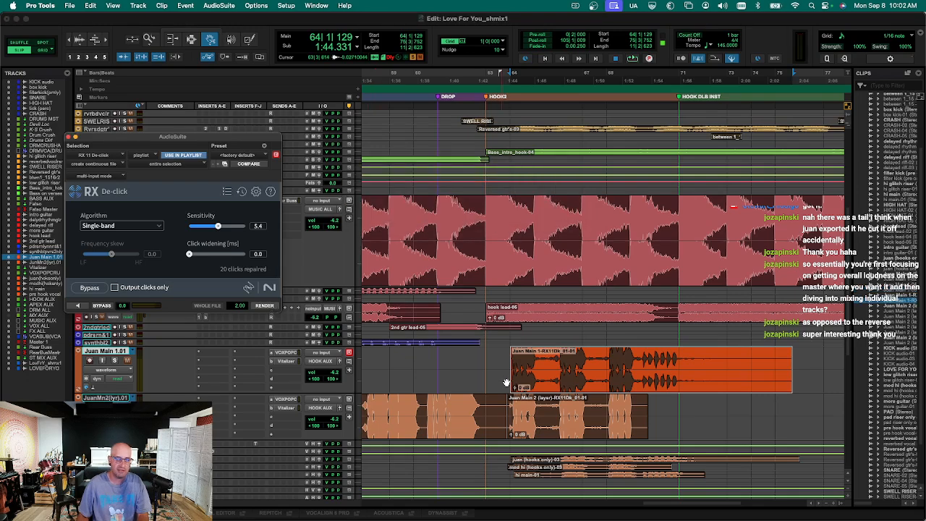
{"action": "key", "text": "semicolon"}
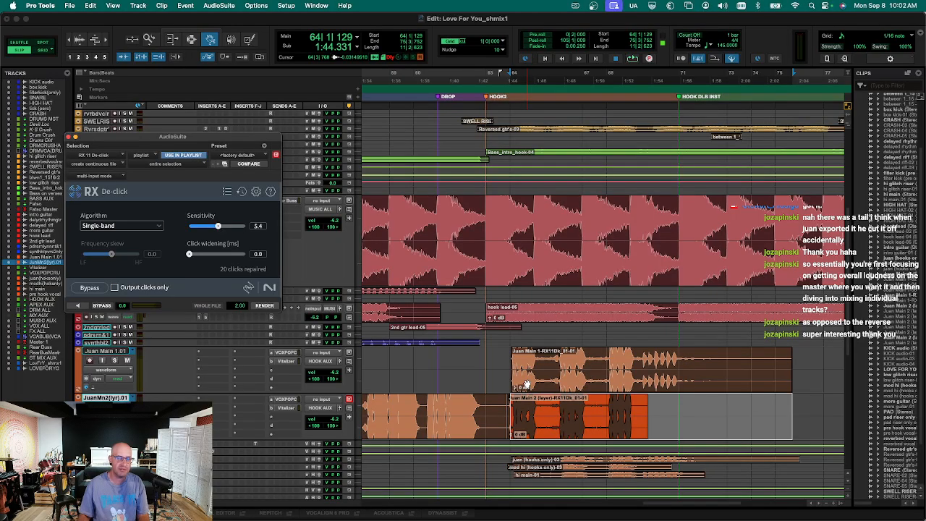
{"action": "left_click", "coordinate": [531, 375]}
{"action": "key", "text": "space"}
{"action": "key", "text": "super+w"}
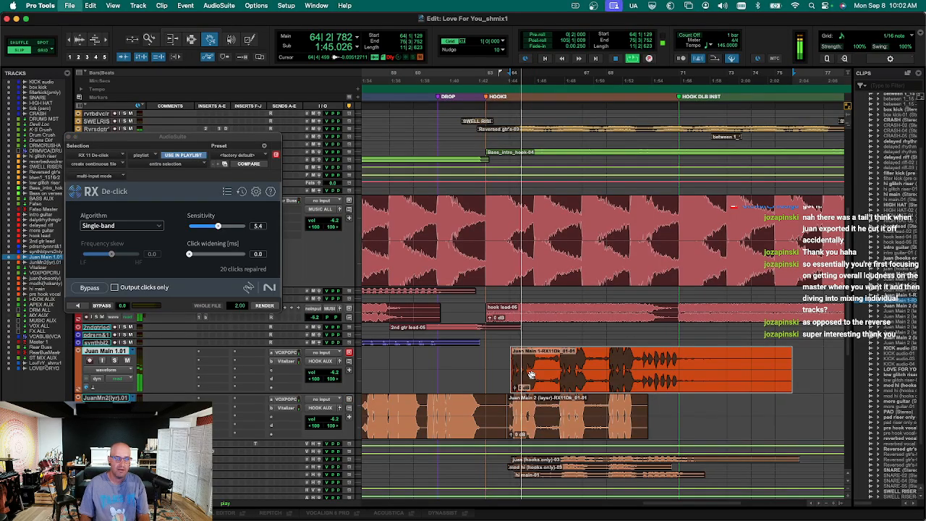
Copy the Vitalizer send from the main vocal channel to the vocal layer's channel in the mixer.
{"action": "key", "text": "super+equal"}
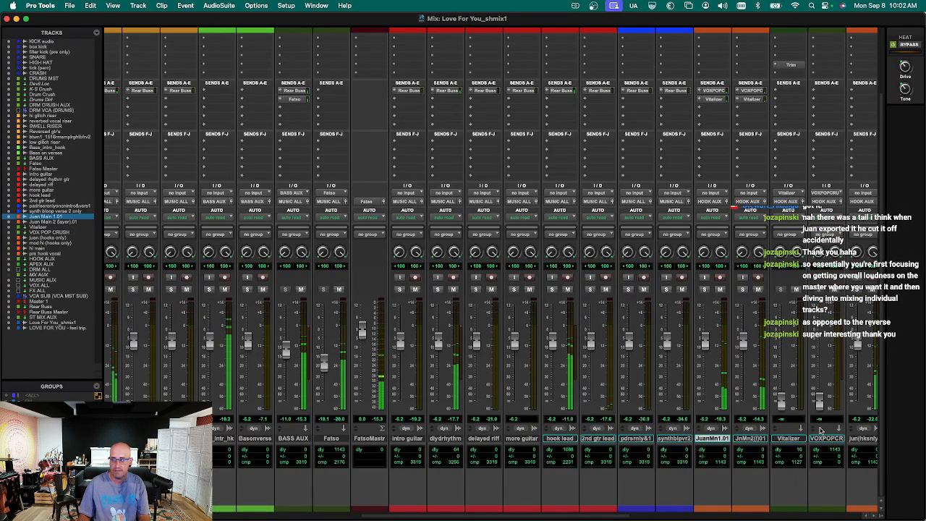
{"action": "left_click", "coordinate": [747, 90]}
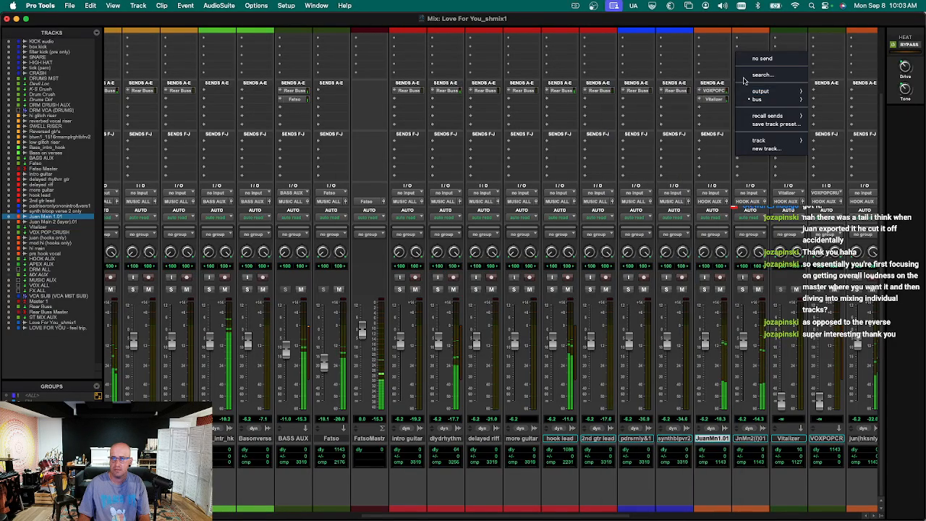
{"action": "left_click", "coordinate": [730, 106]}
{"action": "left_click_drag", "start_coordinate": [722, 100], "coordinate": [756, 100]}
Select the Vitalizer and VOX POP CRUSH returns and raise their faders to -23.0 dB and -21.1 dB while the second hook plays.
{"action": "left_click", "coordinate": [790, 438]}
{"action": "left_click", "coordinate": [816, 440], "text": "shift"}
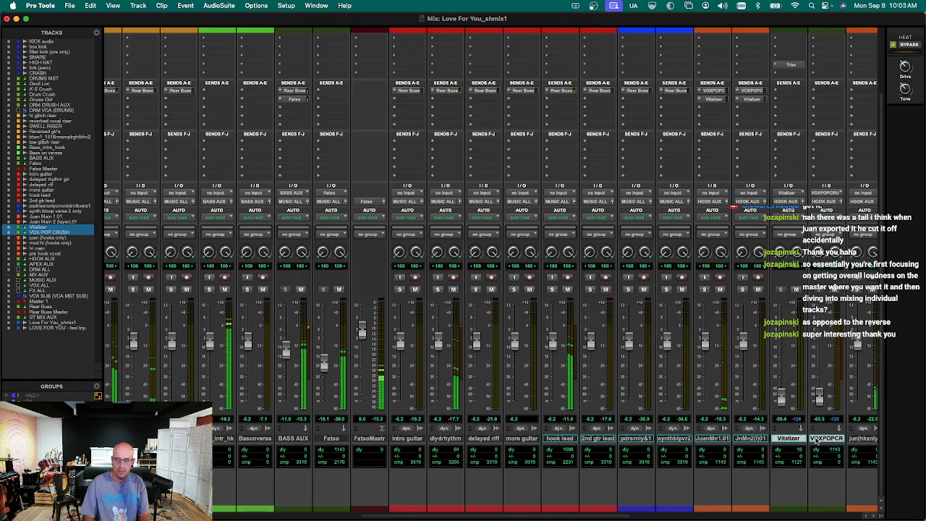
{"action": "key", "text": "super+equal"}
{"action": "key", "text": "super+bracketleft"}
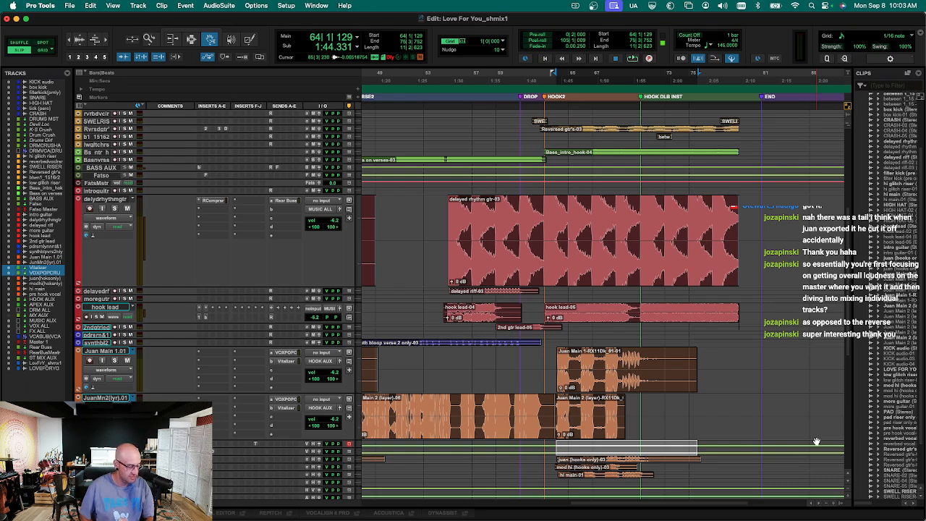
{"action": "key", "text": "space"}
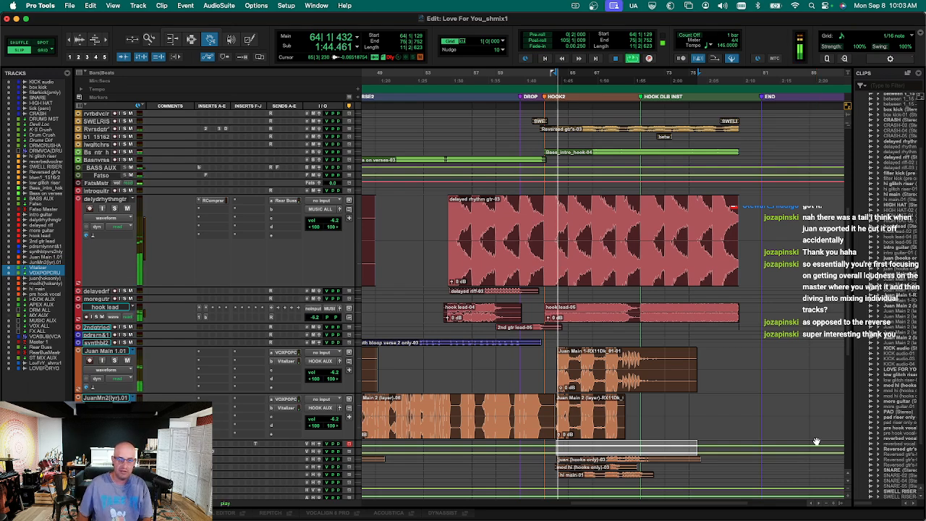
{"action": "key", "text": "super+equal"}
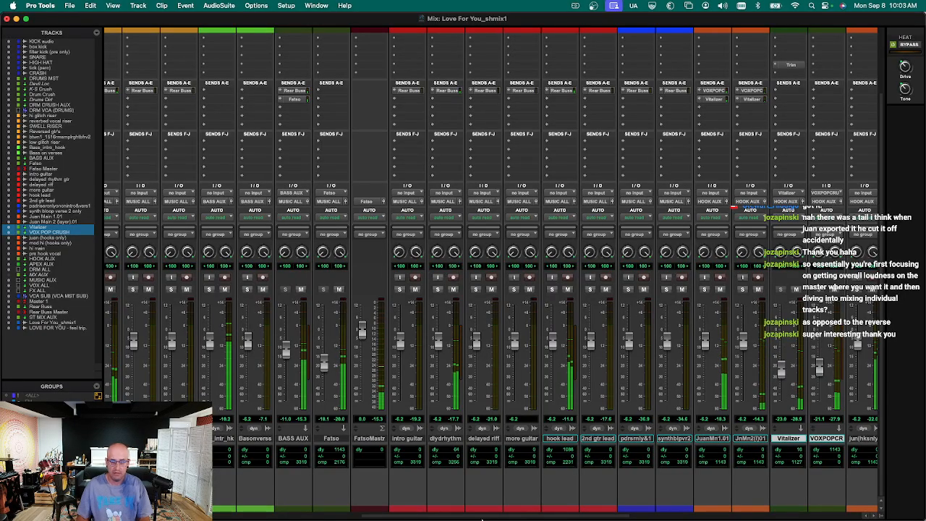
Review the vocal, aux and group channels in the mixer while the second hook plays.
{"action": "left_click_drag", "start_coordinate": [479, 516], "coordinate": [654, 515]}
{"action": "scroll", "coordinate": [544, 395], "scroll_direction": "up", "scroll_amount": 5}
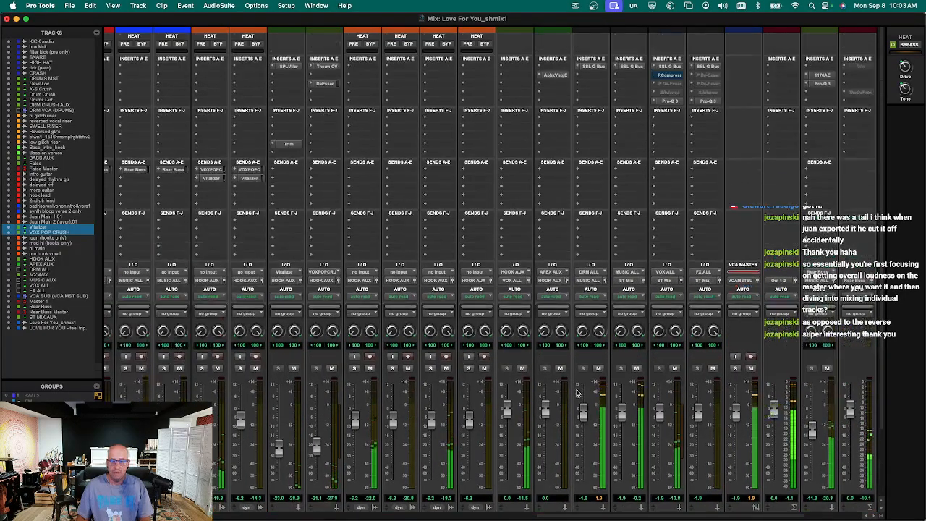
{"action": "scroll", "coordinate": [544, 395], "scroll_direction": "down", "scroll_amount": 3}
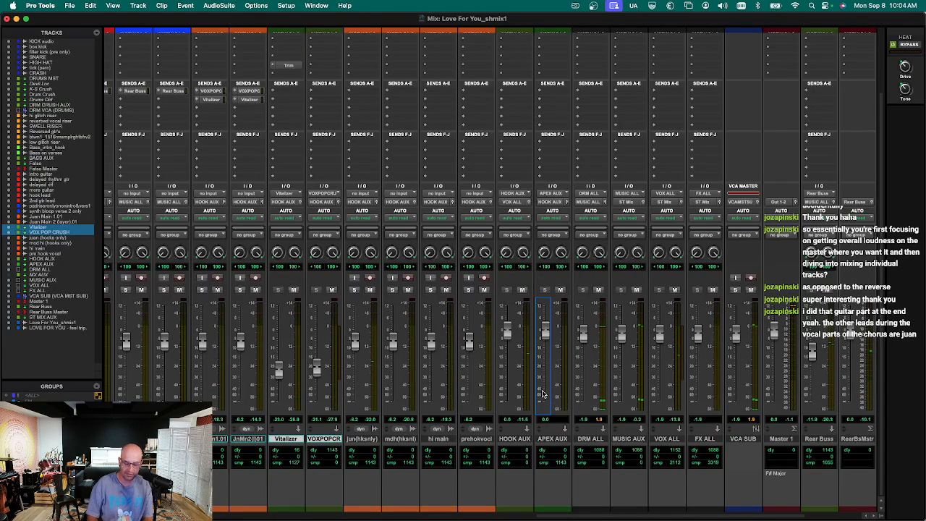
Select the hook lead guitar clip in the second hook section of the timeline and return to the mixer.
{"action": "key", "text": "super+equal"}
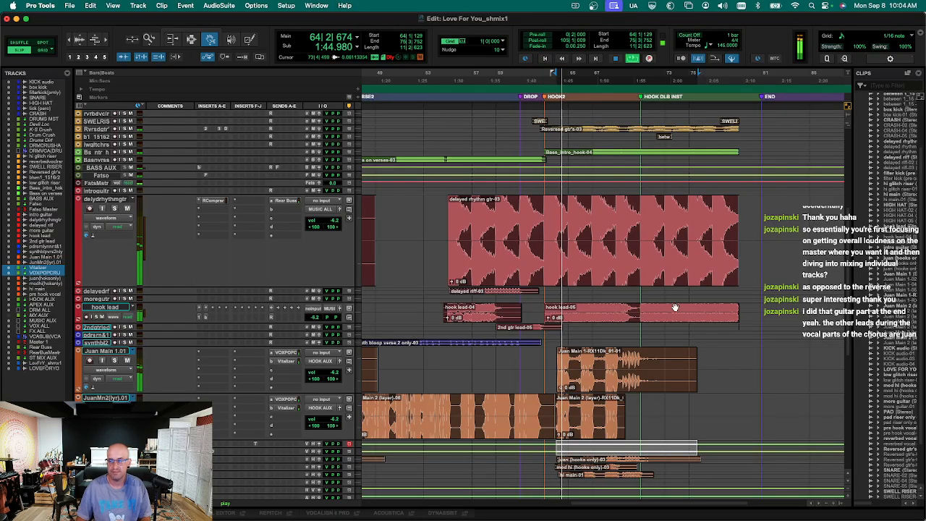
{"action": "left_click", "coordinate": [641, 313]}
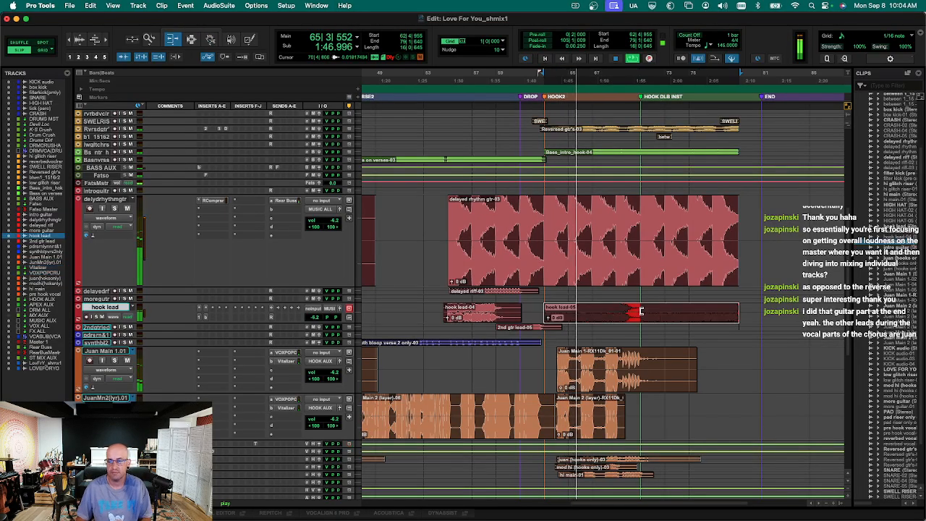
{"action": "key", "text": "super+equal"}
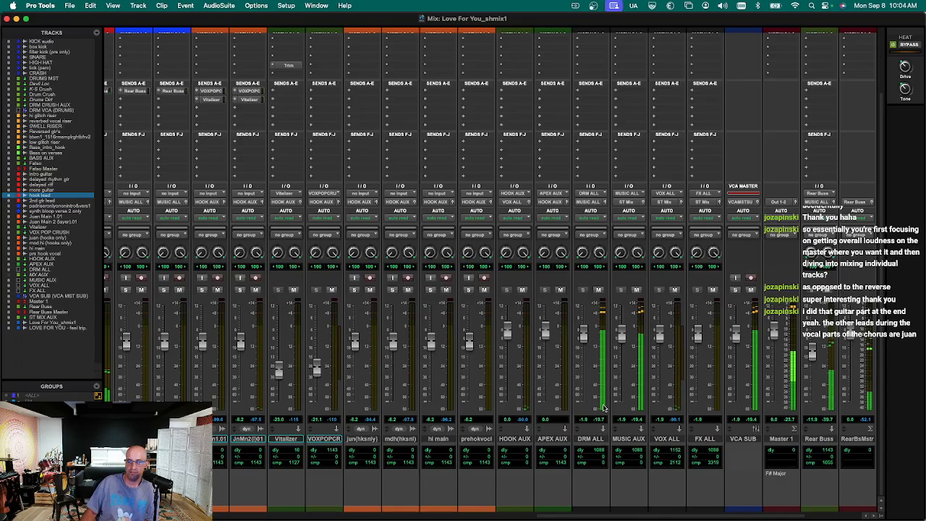
Inspect the inserts on the vocal and group channels, including the SPL Vitalizer settings on the Vitalizer return.
{"action": "scroll", "coordinate": [611, 362], "scroll_direction": "up", "scroll_amount": 3}
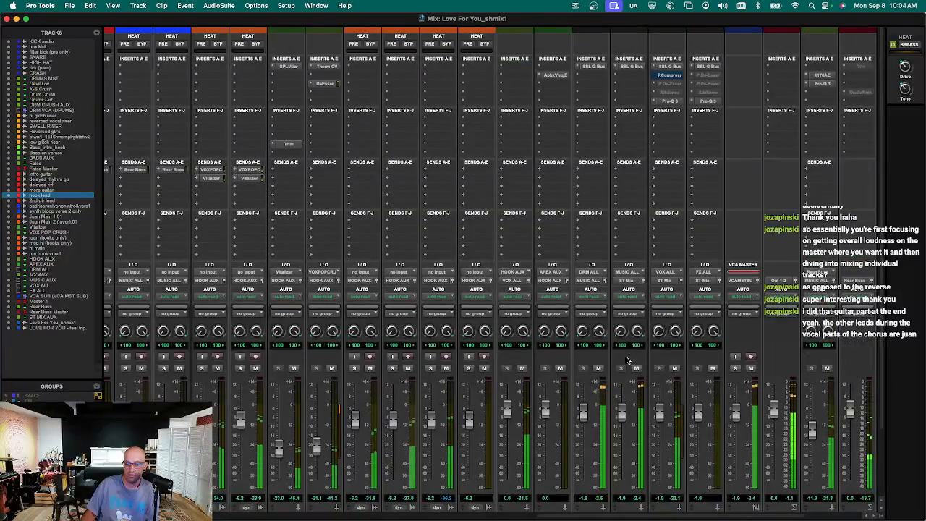
{"action": "scroll", "coordinate": [619, 301], "scroll_direction": "down", "scroll_amount": 3}
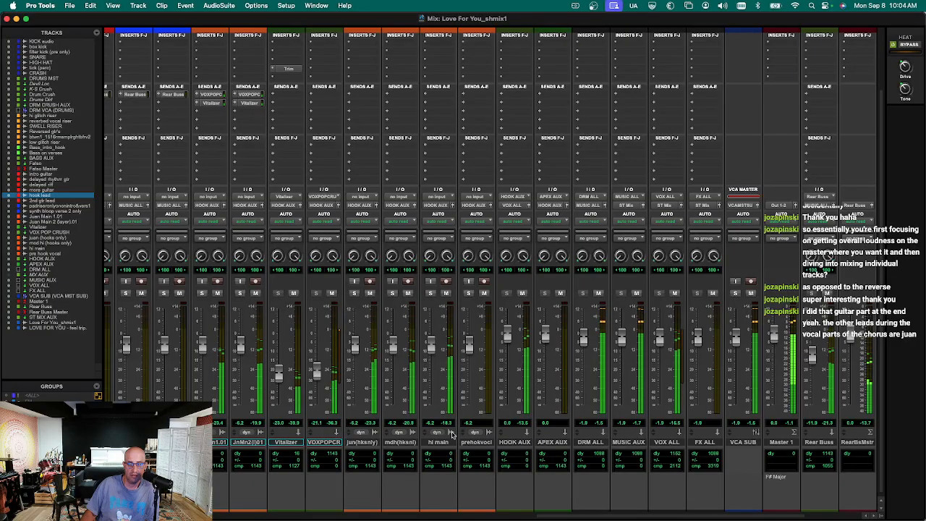
{"action": "scroll", "coordinate": [453, 311], "scroll_direction": "up", "scroll_amount": 3}
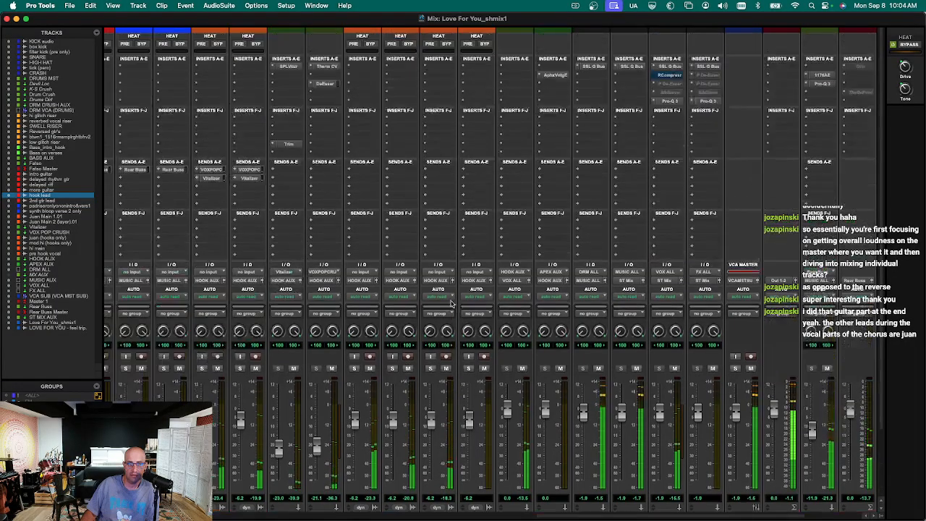
{"action": "scroll", "coordinate": [422, 228], "scroll_direction": "down", "scroll_amount": 3}
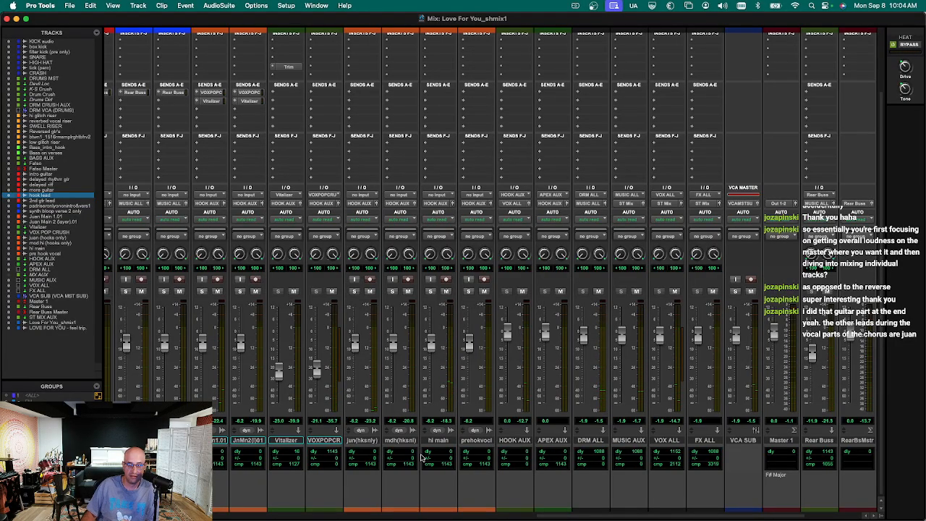
{"action": "scroll", "coordinate": [340, 449], "scroll_direction": "up", "scroll_amount": 3}
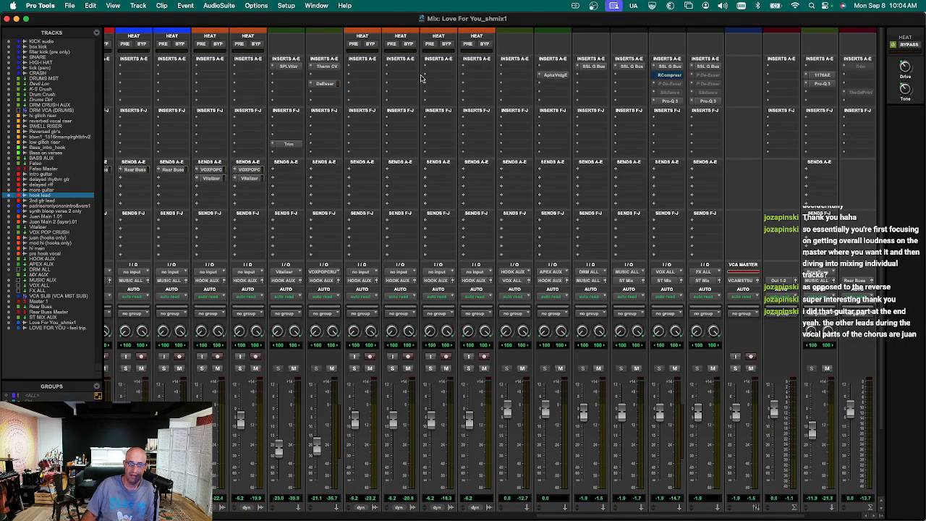
{"action": "left_click", "coordinate": [289, 66]}
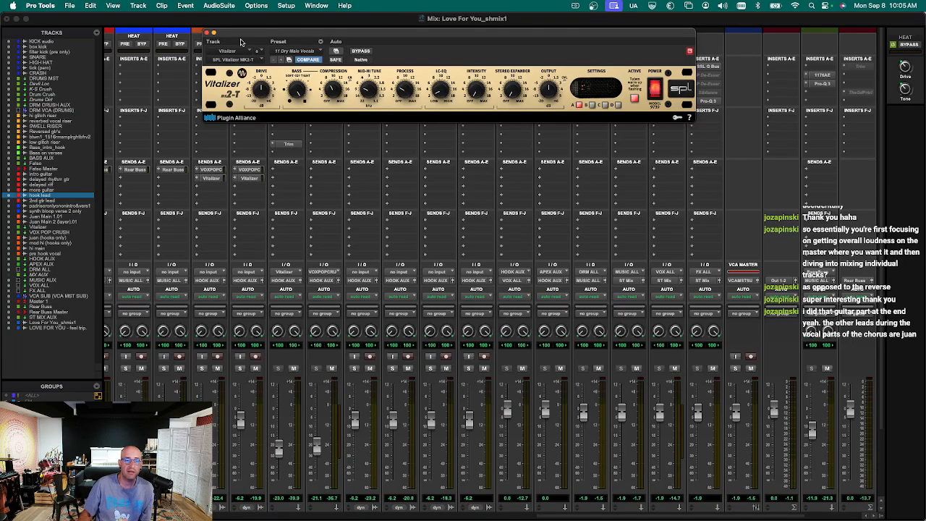
{"action": "left_click", "coordinate": [206, 34]}
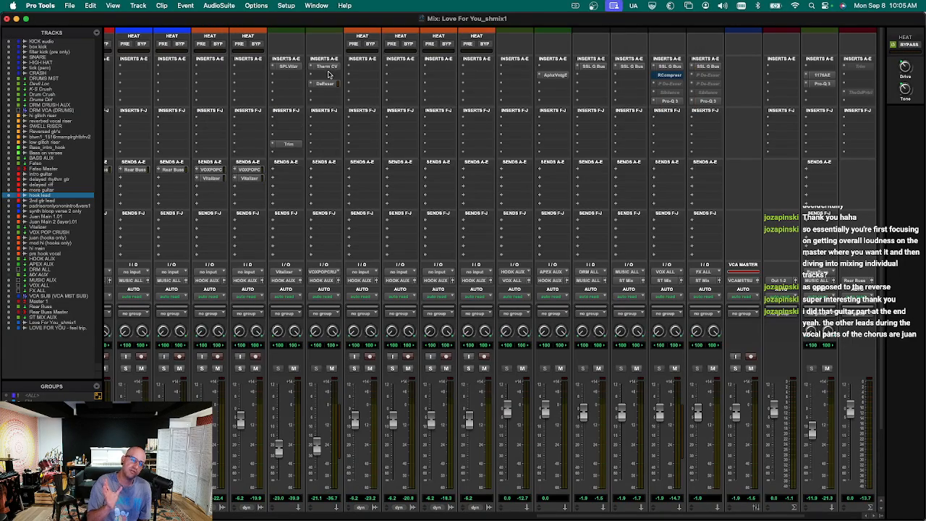
Examine the sends and routing of the main and hook vocal channels alongside the Vitalizer and VOX POP CRUSH returns.
{"action": "scroll", "coordinate": [329, 74], "scroll_direction": "down", "scroll_amount": 5}
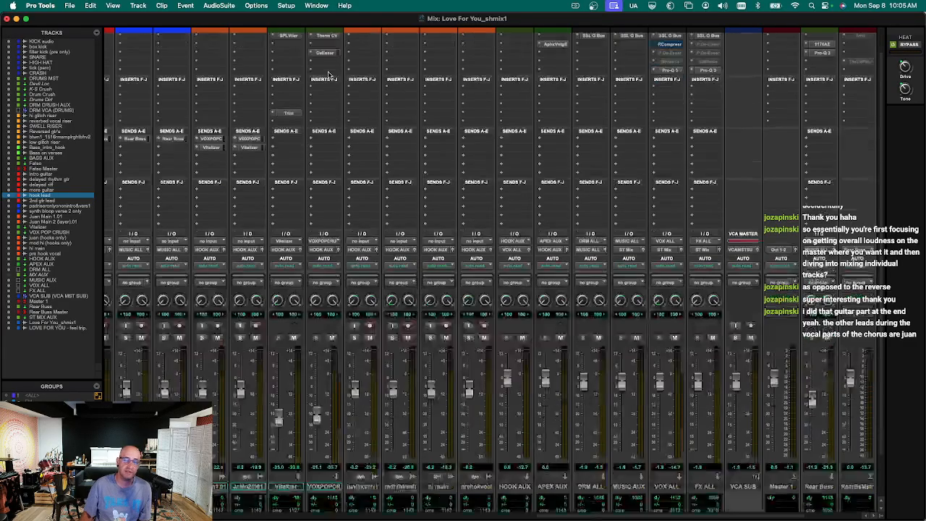
{"action": "scroll", "coordinate": [329, 179], "scroll_direction": "up", "scroll_amount": 5}
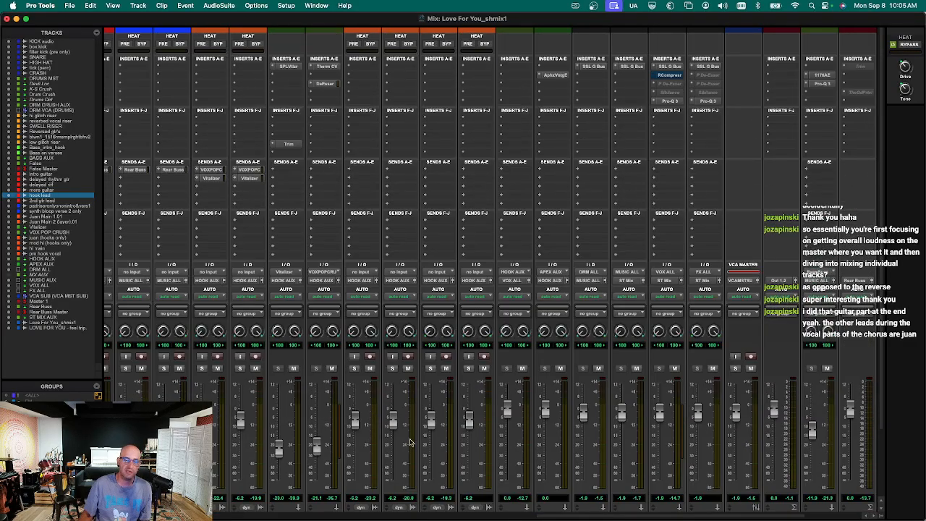
{"action": "scroll", "coordinate": [597, 517], "scroll_direction": "left", "scroll_amount": 3}
{"action": "scroll", "coordinate": [539, 439], "scroll_direction": "down", "scroll_amount": 5}
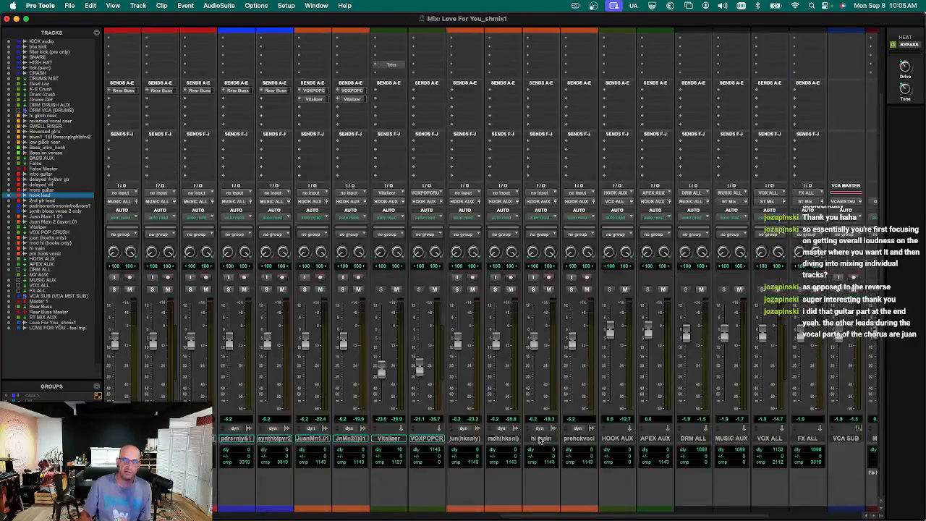
{"action": "scroll", "coordinate": [397, 418], "scroll_direction": "up", "scroll_amount": 5}
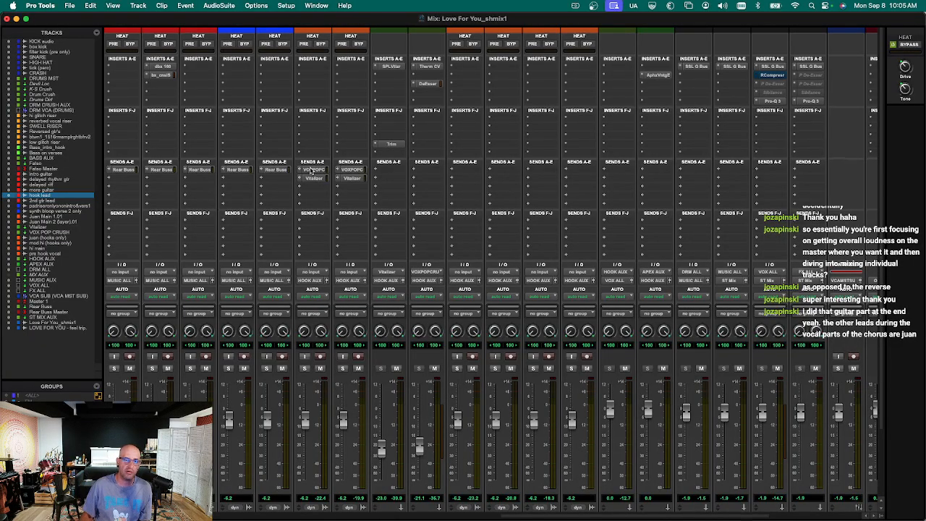
{"action": "scroll", "coordinate": [311, 170], "scroll_direction": "down", "scroll_amount": 3}
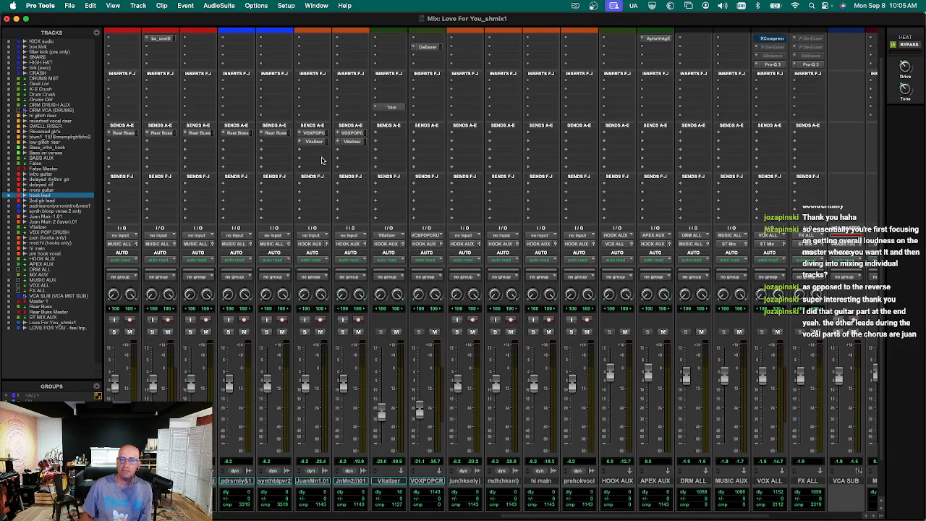
Open the first main vocal's VOX POP CRUSH send and raise the VOX POP CRUSH return's volume to −16.6 dB.
{"action": "scroll", "coordinate": [313, 297], "scroll_direction": "down", "scroll_amount": 3}
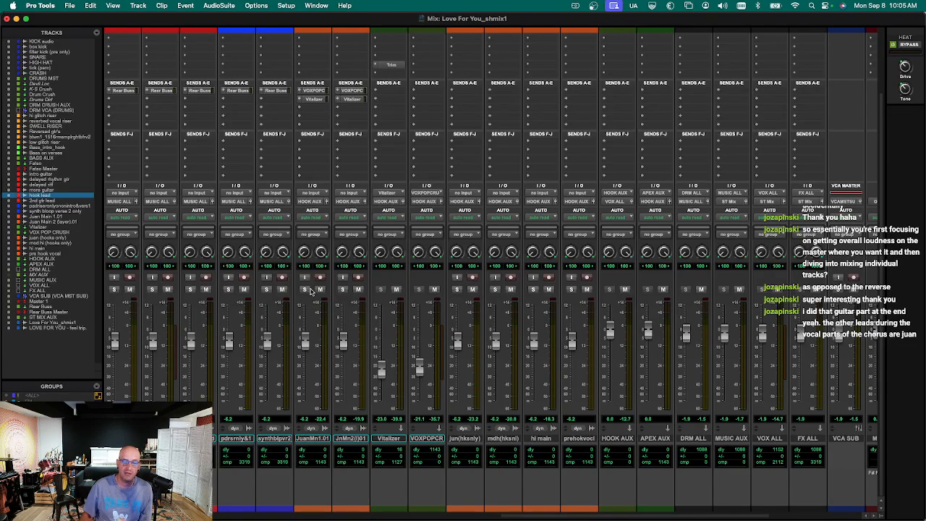
{"action": "scroll", "coordinate": [327, 219], "scroll_direction": "up", "scroll_amount": 5}
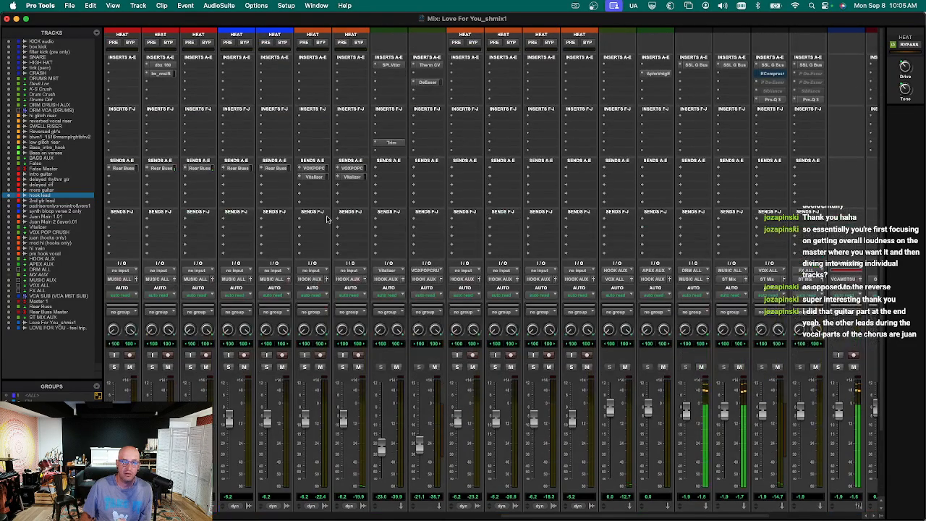
{"action": "left_click", "coordinate": [314, 168]}
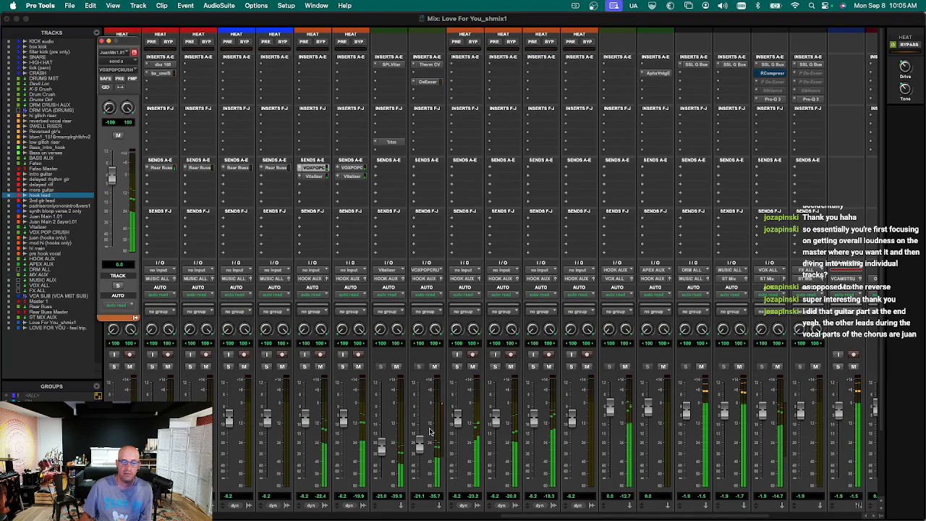
{"action": "left_click_drag", "start_coordinate": [420, 442], "coordinate": [420, 435]}
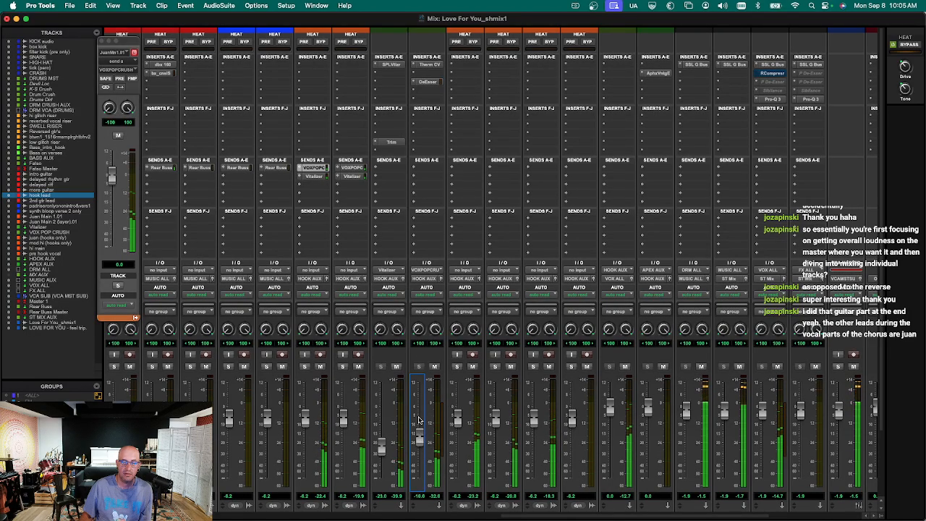
Select and solo the three hook vocal channels, from the first hooks-only vocal through hi main.
{"action": "scroll", "coordinate": [419, 419], "scroll_direction": "down", "scroll_amount": 3}
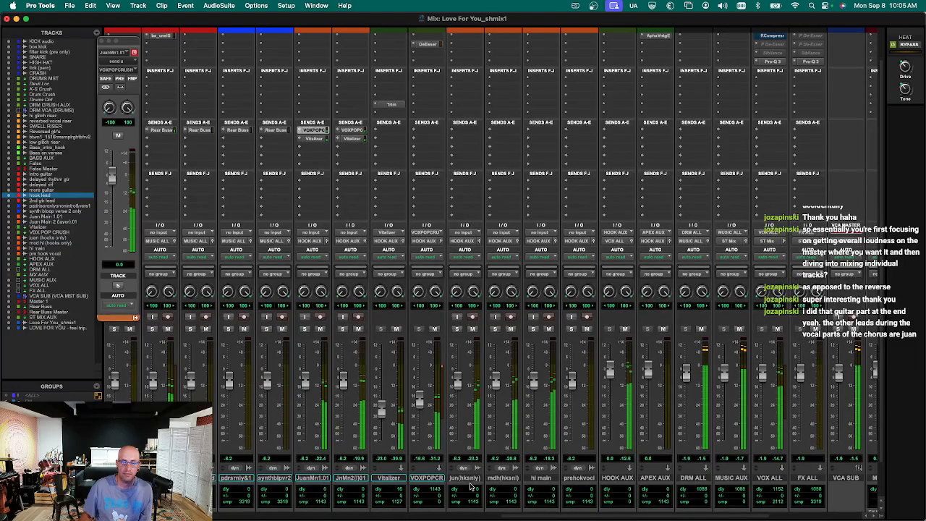
{"action": "left_click", "coordinate": [467, 482]}
{"action": "scroll", "coordinate": [469, 484], "scroll_direction": "down", "scroll_amount": 4}
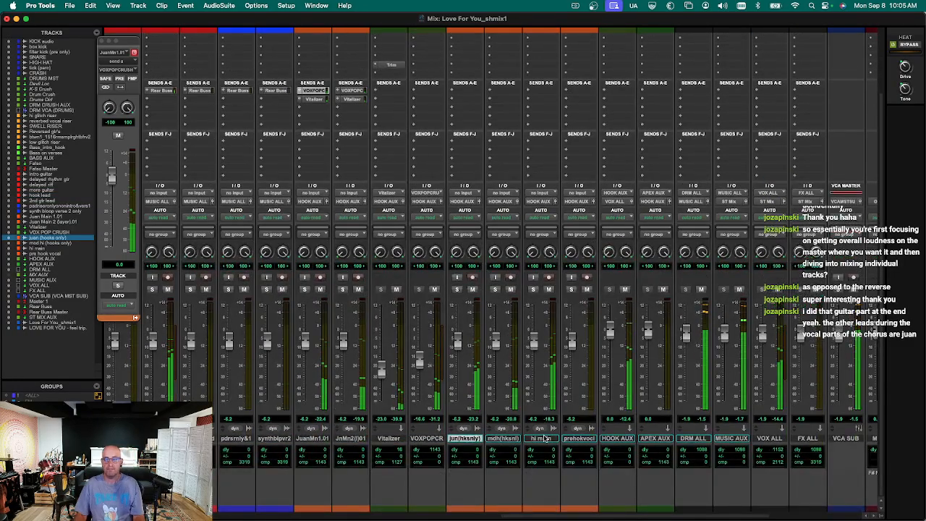
{"action": "left_click", "coordinate": [545, 440], "text": "shift"}
{"action": "key", "text": "shift+s"}
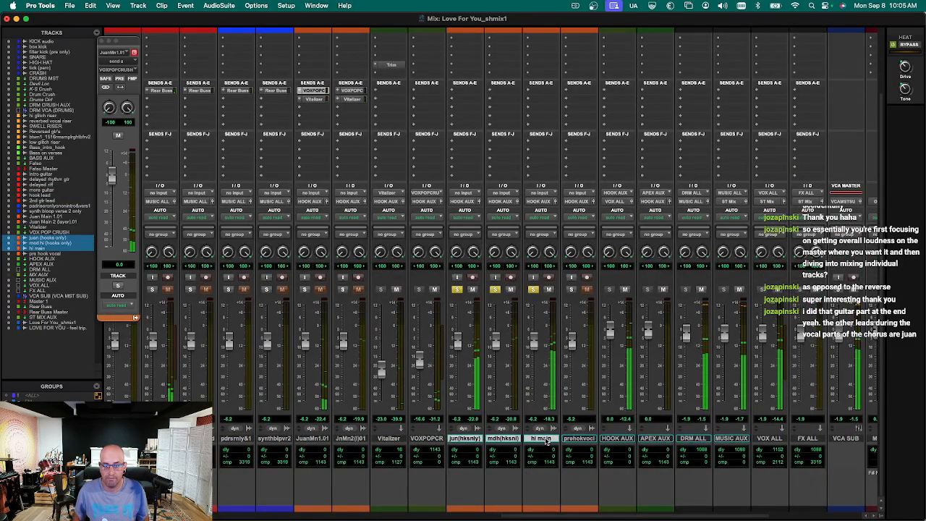
Add a send to the APEX AUX stereo bus on the first hooks-only vocal channel.
{"action": "scroll", "coordinate": [486, 292], "scroll_direction": "up", "scroll_amount": 2}
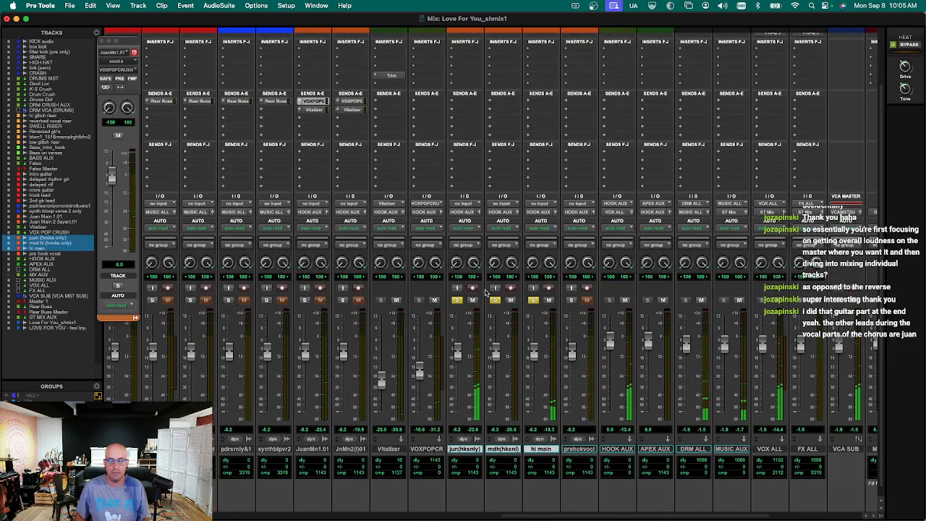
{"action": "left_click", "coordinate": [463, 102]}
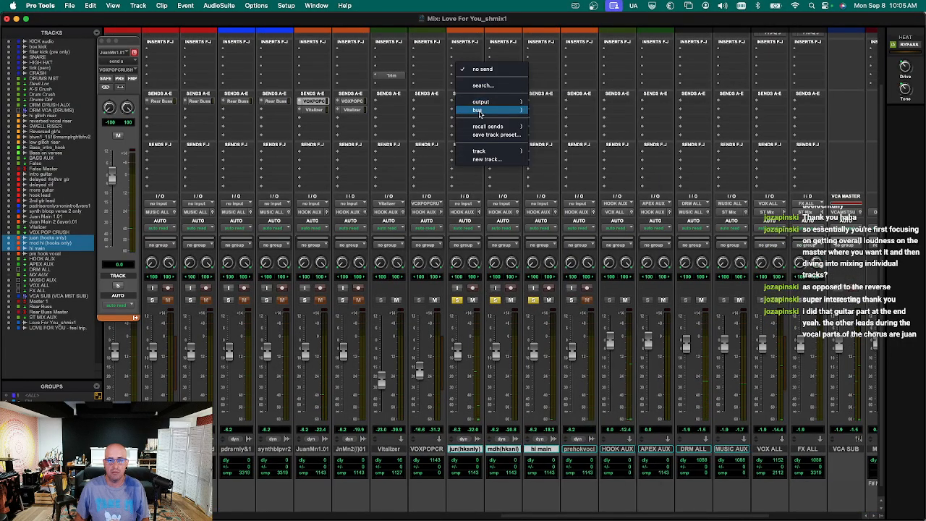
{"action": "mouse_move", "coordinate": [492, 110]}
{"action": "mouse_move", "coordinate": [557, 120]}
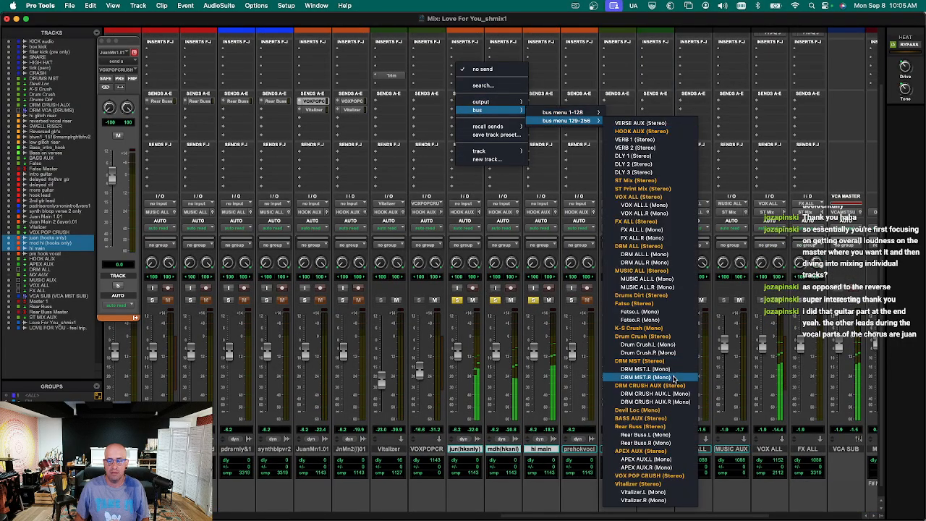
{"action": "left_click", "coordinate": [669, 451]}
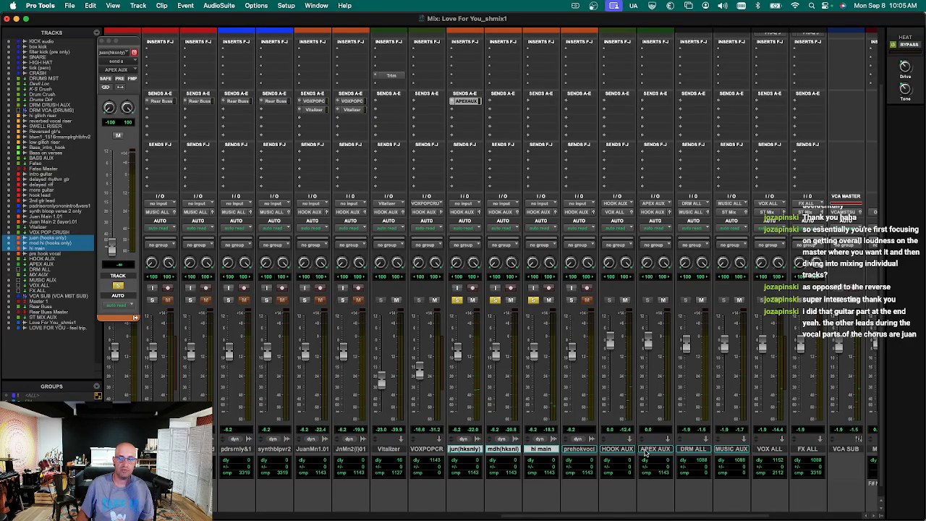
Examine the Aphex Vintage Aural Exciter settings on the APEX AUX channel and close the plug-in.
{"action": "scroll", "coordinate": [667, 95], "scroll_direction": "up", "scroll_amount": 3}
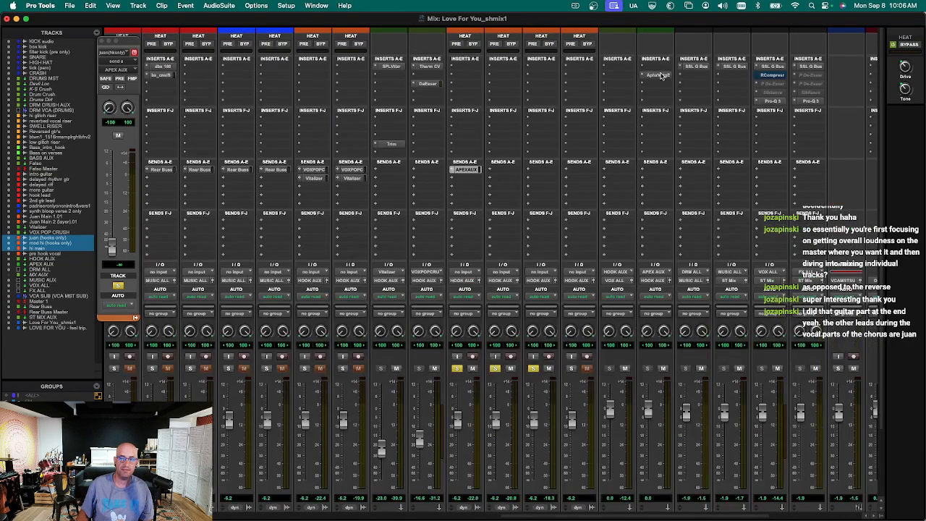
{"action": "left_click", "coordinate": [656, 76]}
{"action": "left_click_drag", "start_coordinate": [166, 19], "coordinate": [514, 10]}
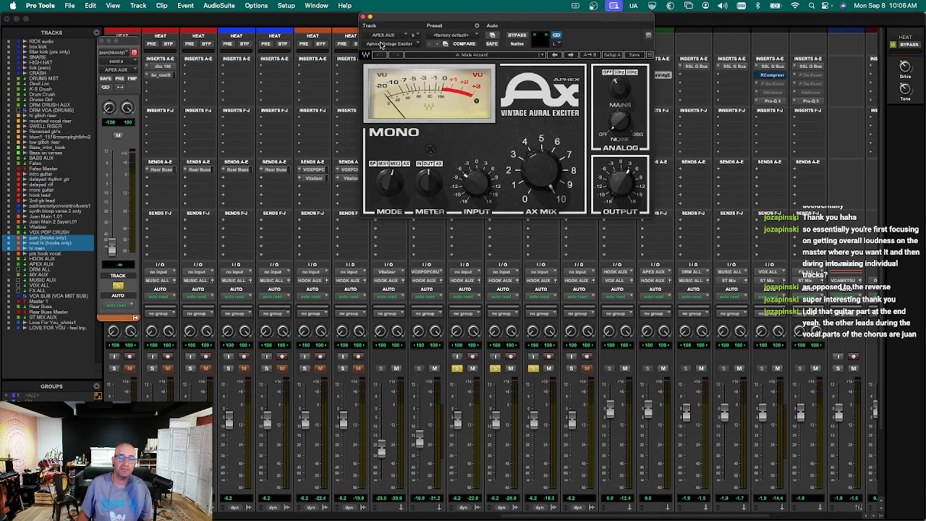
{"action": "left_click", "coordinate": [369, 17]}
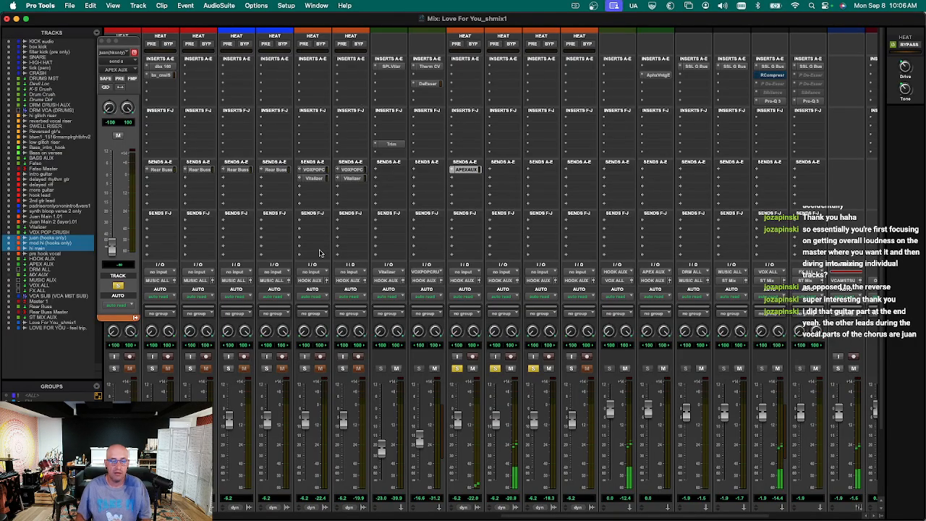
Set the first hooks-only vocal's APEX AUX send to −4.6 dB and copy that send to mod hi and hi main.
{"action": "scroll", "coordinate": [442, 137], "scroll_direction": "down", "scroll_amount": 3}
{"action": "scroll", "coordinate": [444, 140], "scroll_direction": "up", "scroll_amount": 3}
{"action": "left_click", "coordinate": [110, 252], "text": "alt"}
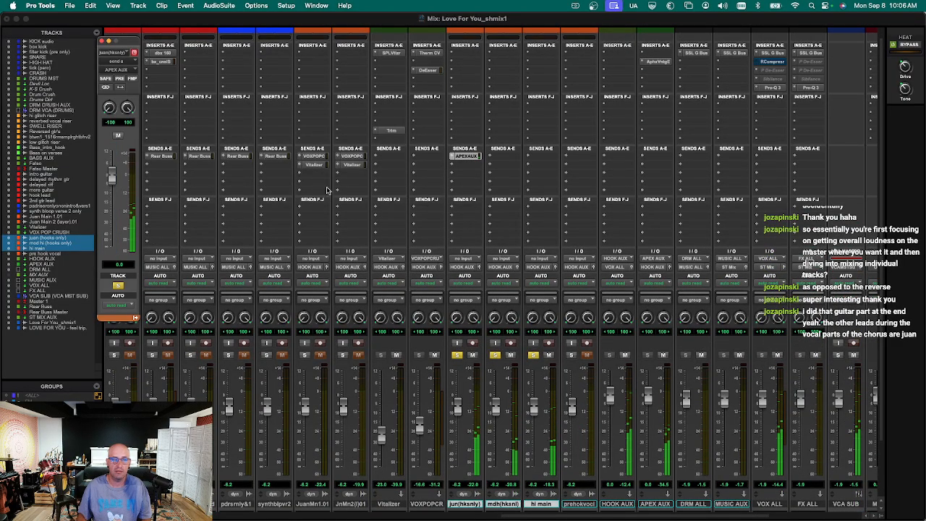
{"action": "key", "text": "ctrl+alt+super+w"}
{"action": "key", "text": "ctrl+alt+super+w"}
{"action": "left_click_drag", "start_coordinate": [475, 157], "coordinate": [541, 157]}
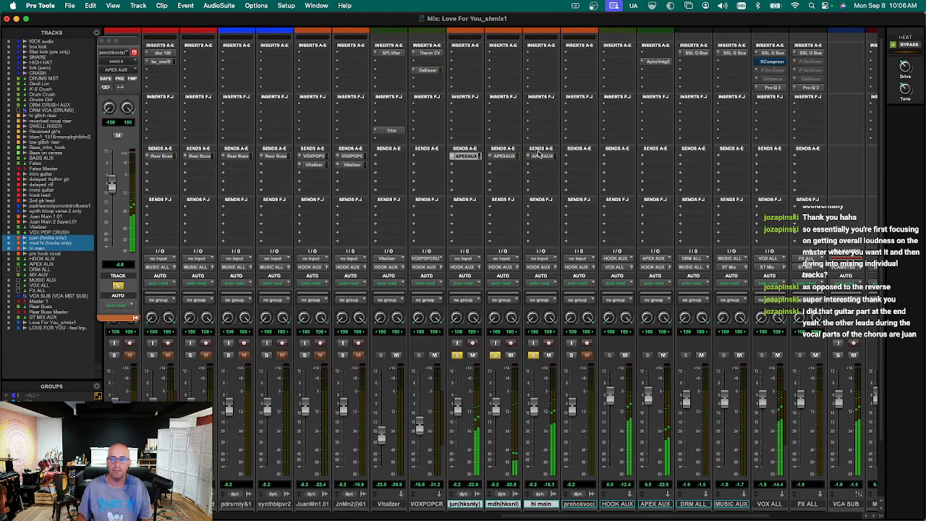
Reopen the Aphex Vintage Aural Exciter on APEX AUX and park its window clear of the hook vocal channels.
{"action": "left_click", "coordinate": [657, 63]}
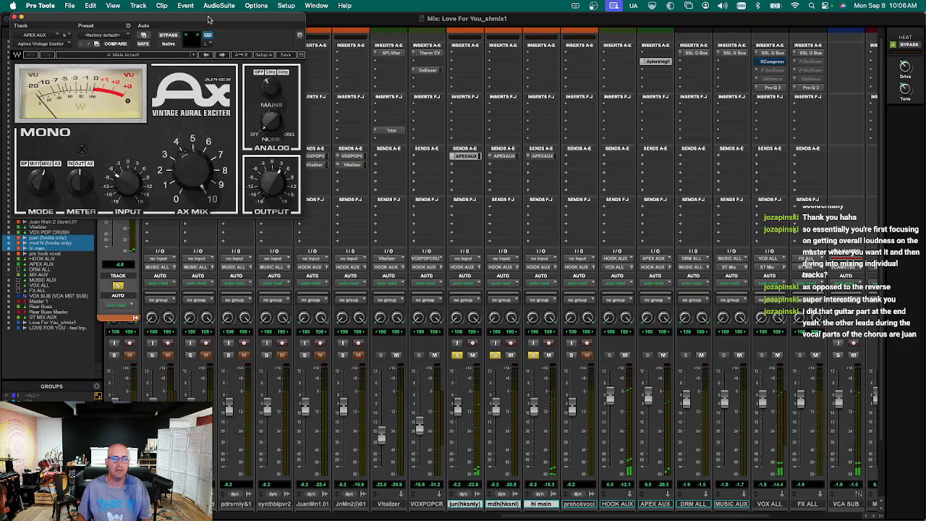
{"action": "left_click_drag", "start_coordinate": [206, 15], "coordinate": [357, 15]}
{"action": "key", "text": "super+equal"}
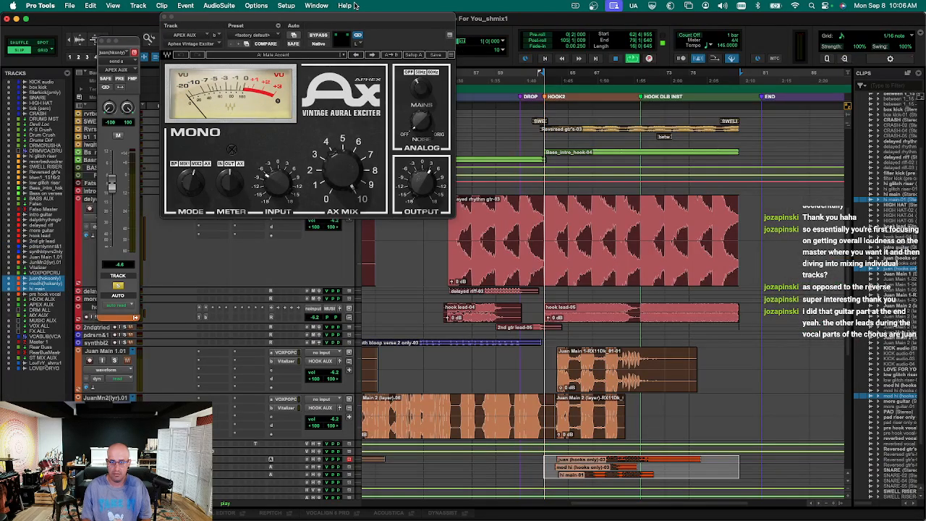
{"action": "key", "text": "super+equal"}
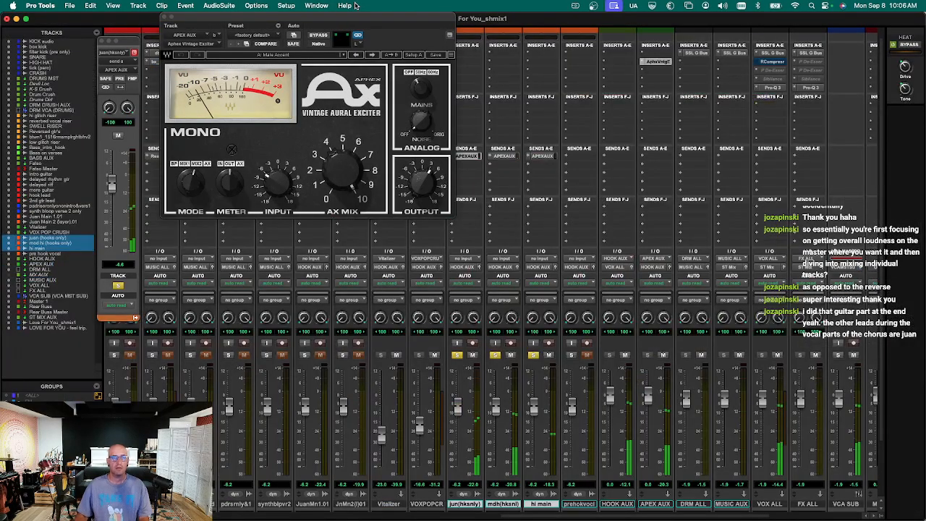
{"action": "left_click_drag", "start_coordinate": [357, 14], "coordinate": [620, 14]}
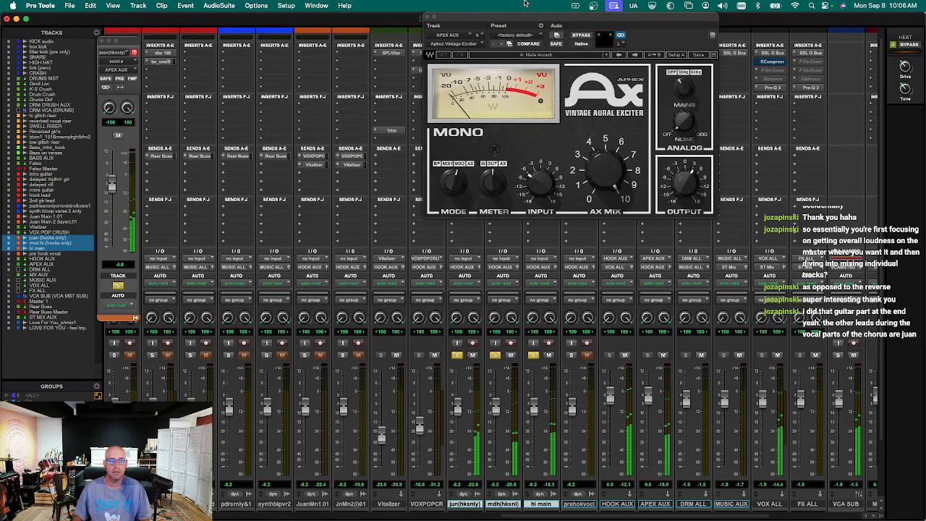
{"action": "left_click_drag", "start_coordinate": [541, 18], "coordinate": [747, 6]}
Open the APEX AUX send windows of mod hi and hi main and line all three hook vocal sends up side by side.
{"action": "left_click_drag", "start_coordinate": [128, 41], "coordinate": [417, 60]}
{"action": "double_click", "coordinate": [508, 156]}
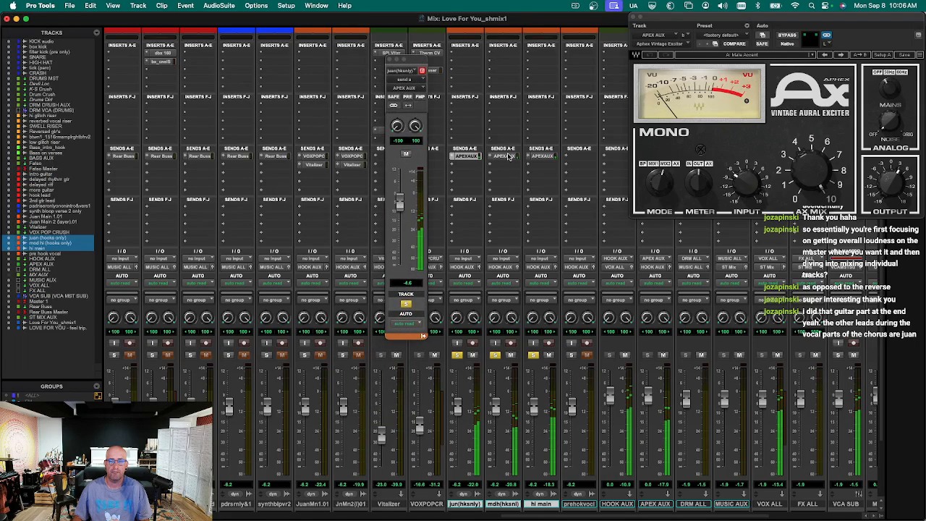
{"action": "left_click", "coordinate": [508, 156]}
{"action": "left_click_drag", "start_coordinate": [36, 22], "coordinate": [372, 61]}
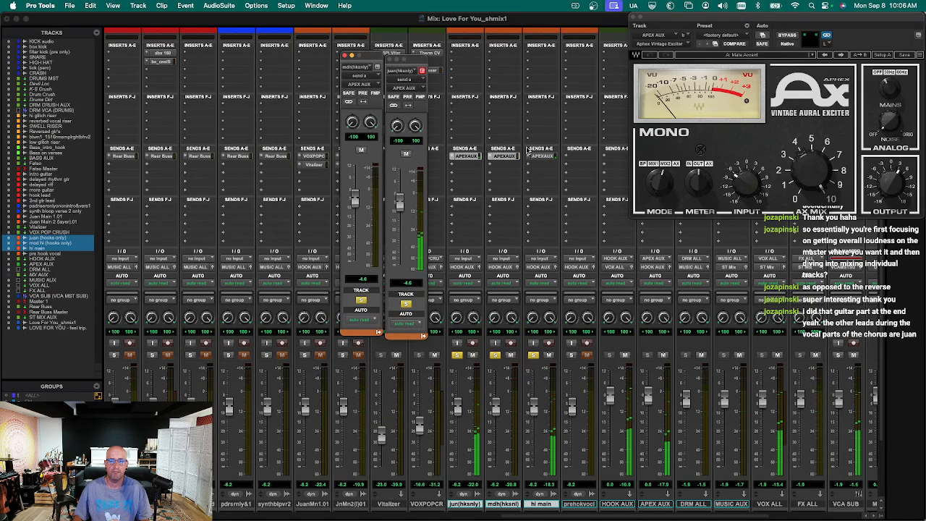
{"action": "left_click", "coordinate": [541, 156]}
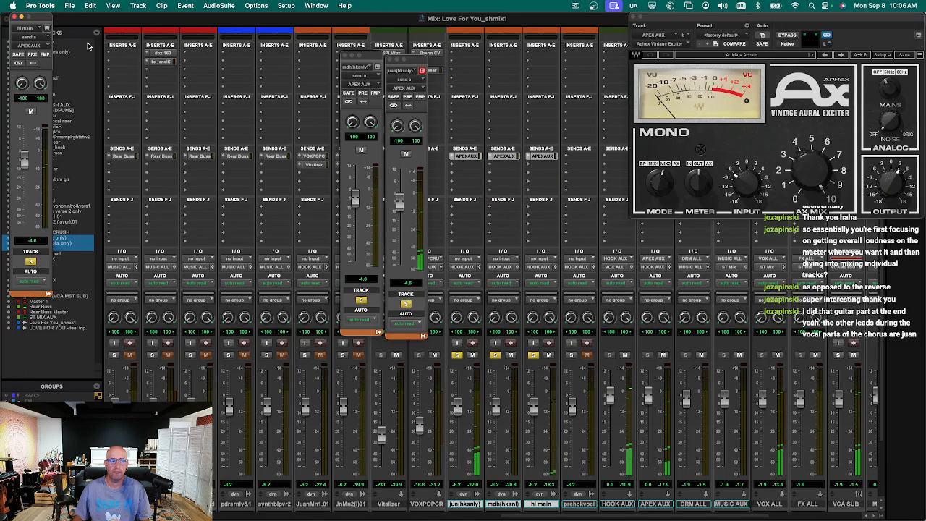
{"action": "left_click_drag", "start_coordinate": [42, 21], "coordinate": [329, 50]}
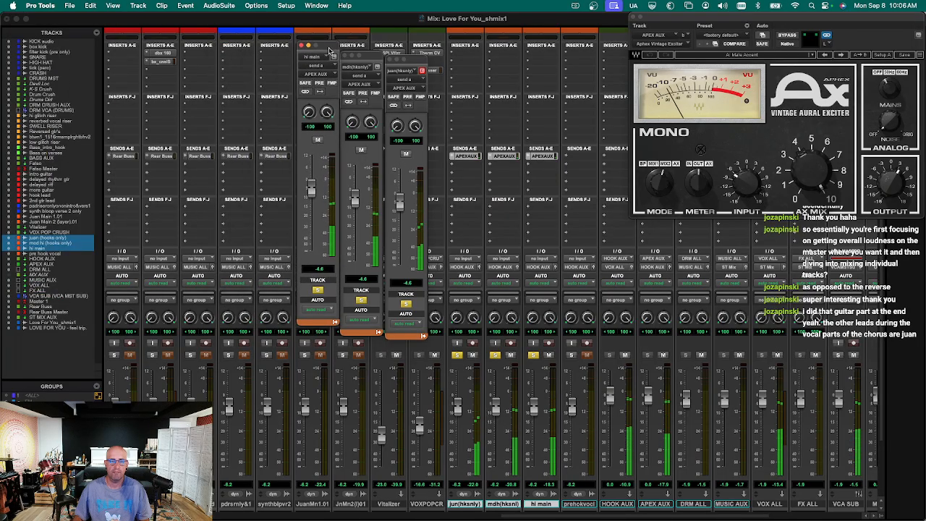
Lower the APEX AUX sends to −11.5 dB on the first hooks-only vocal, −15.8 dB on hi main and −10.5 dB on mod hi.
{"action": "left_click_drag", "start_coordinate": [312, 188], "coordinate": [354, 213]}
{"action": "left_click", "coordinate": [469, 156]}
{"action": "left_click_drag", "start_coordinate": [24, 153], "coordinate": [24, 162]}
{"action": "left_click_drag", "start_coordinate": [45, 19], "coordinate": [289, 56]}
{"action": "left_click_drag", "start_coordinate": [310, 202], "coordinate": [354, 218]}
{"action": "left_click", "coordinate": [273, 210]}
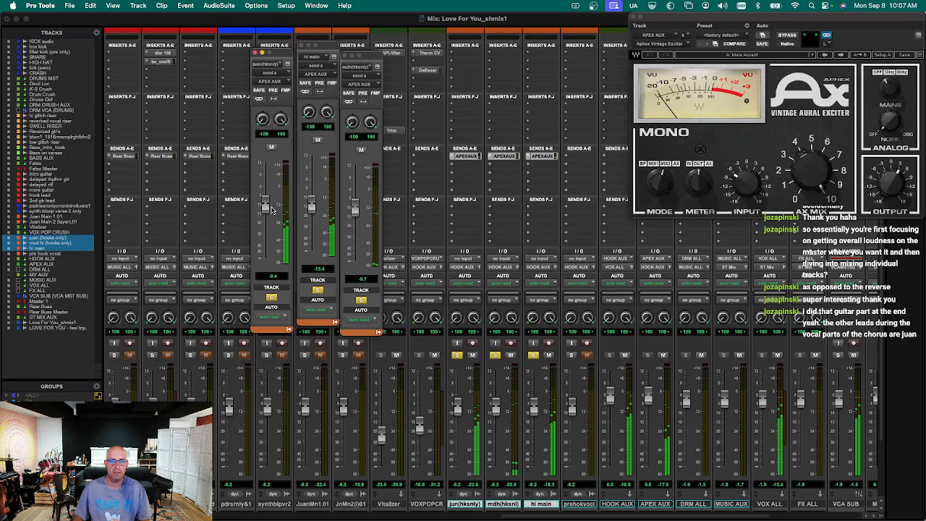
{"action": "left_click", "coordinate": [316, 207]}
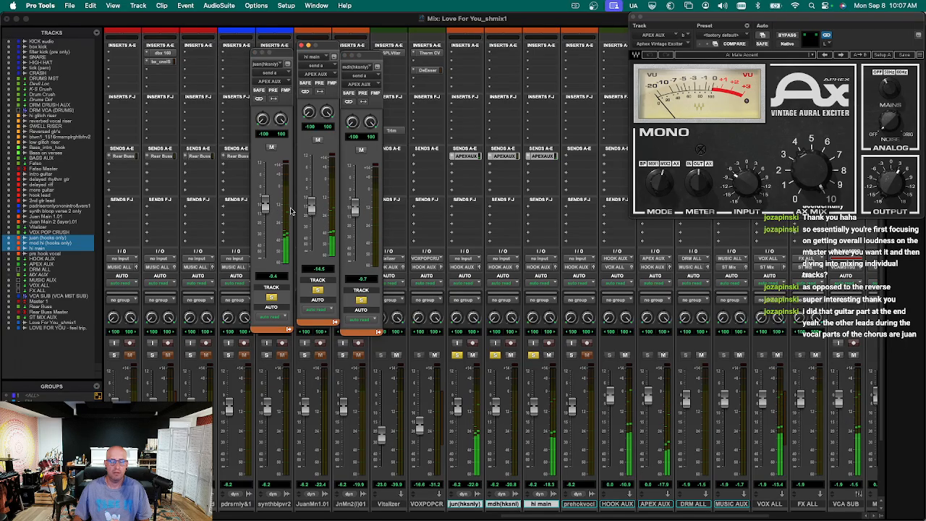
{"action": "key", "text": "super+equal"}
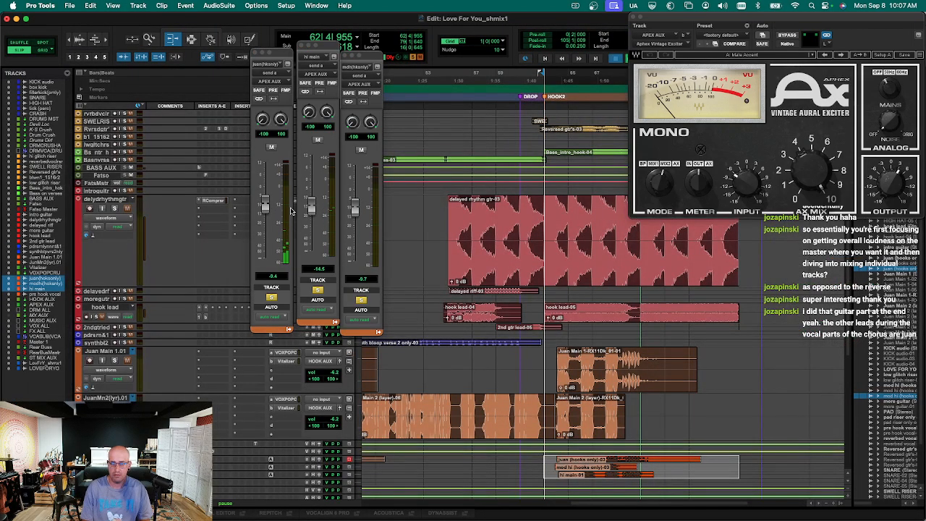
{"action": "key", "text": "super+equal"}
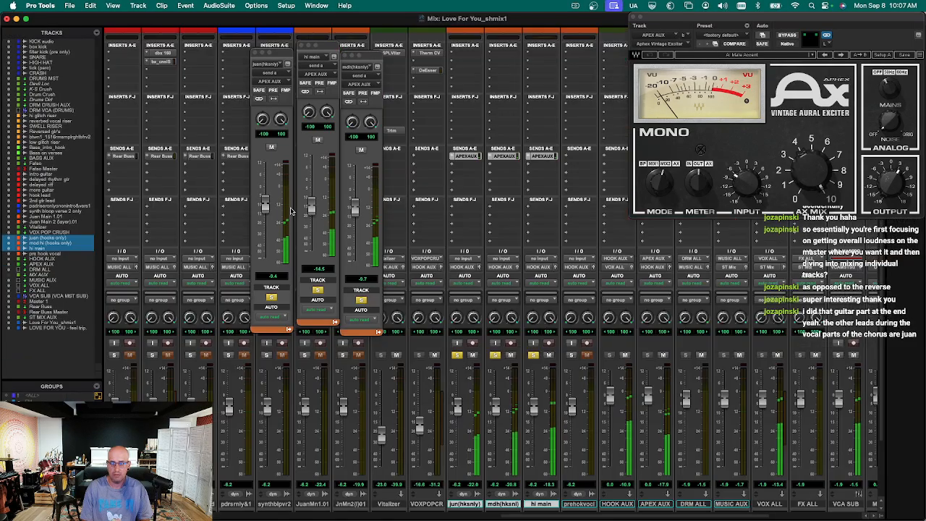
{"action": "left_click_drag", "start_coordinate": [266, 203], "coordinate": [337, 214]}
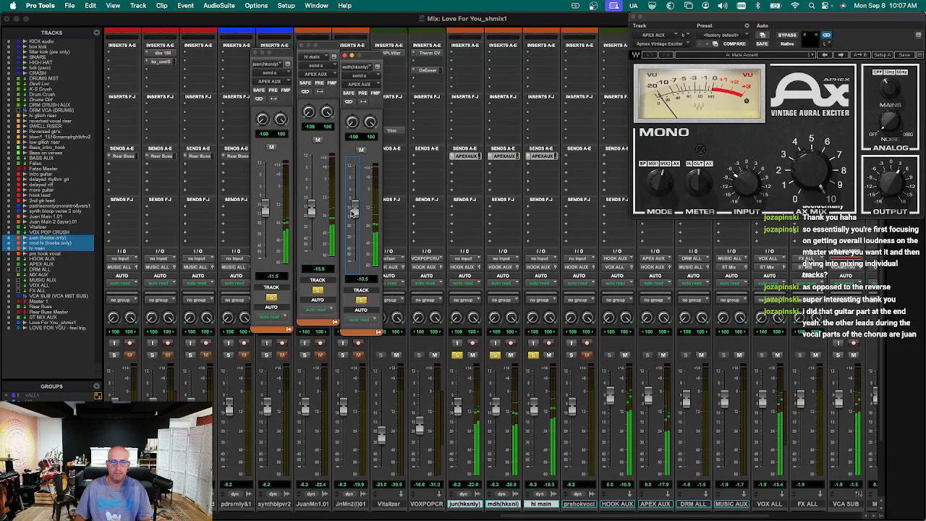
Compare the hook vocals with APEX AUX muted and unmuted, and lower the APEX AUX return's volume to −14.2 dB.
{"action": "scroll", "coordinate": [750, 492], "scroll_direction": "down", "scroll_amount": 3}
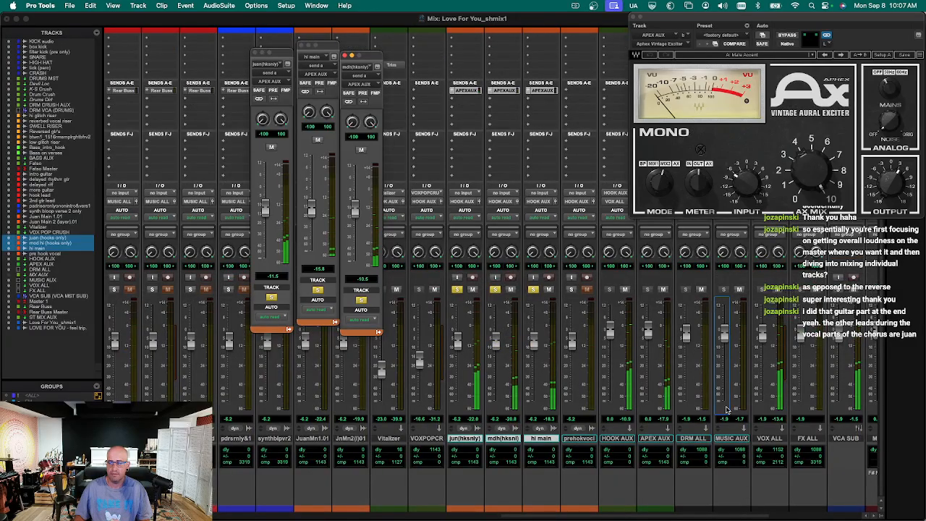
{"action": "scroll", "coordinate": [687, 361], "scroll_direction": "up", "scroll_amount": 1}
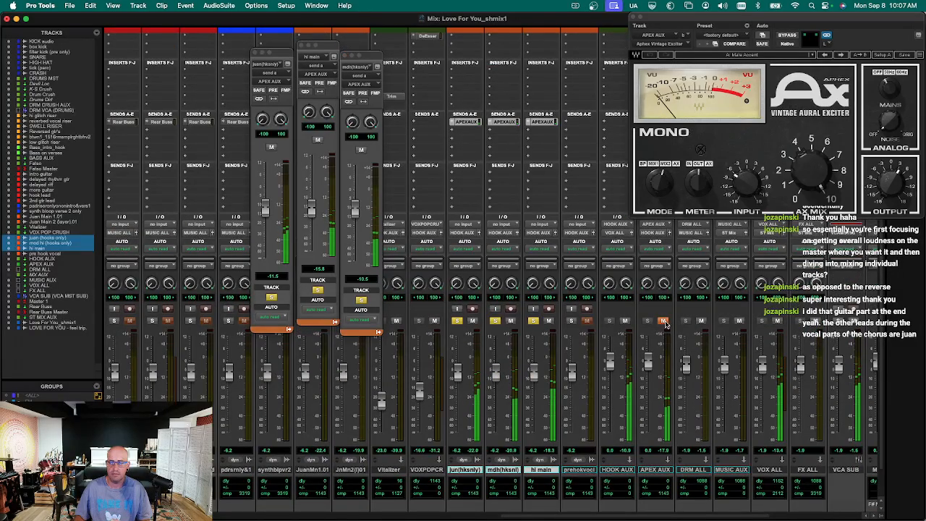
{"action": "left_click", "coordinate": [664, 321]}
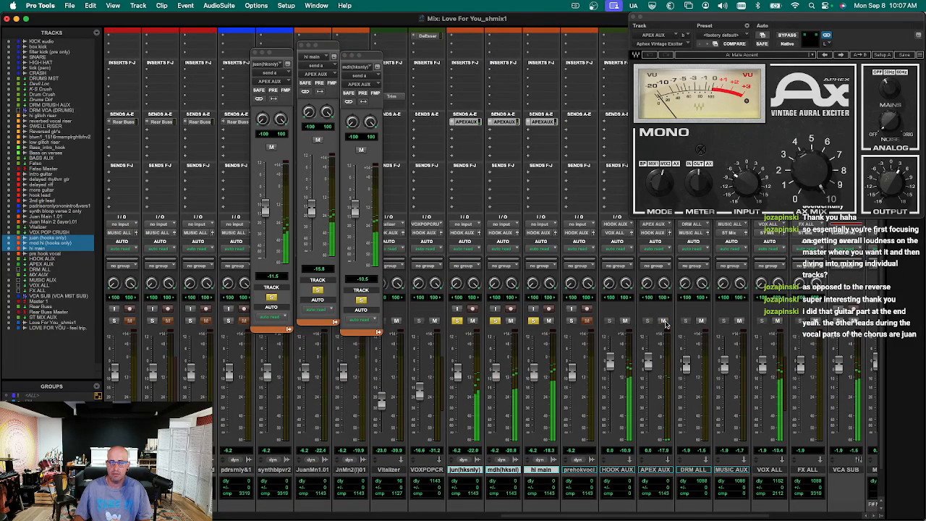
{"action": "left_click_drag", "start_coordinate": [648, 362], "coordinate": [647, 390]}
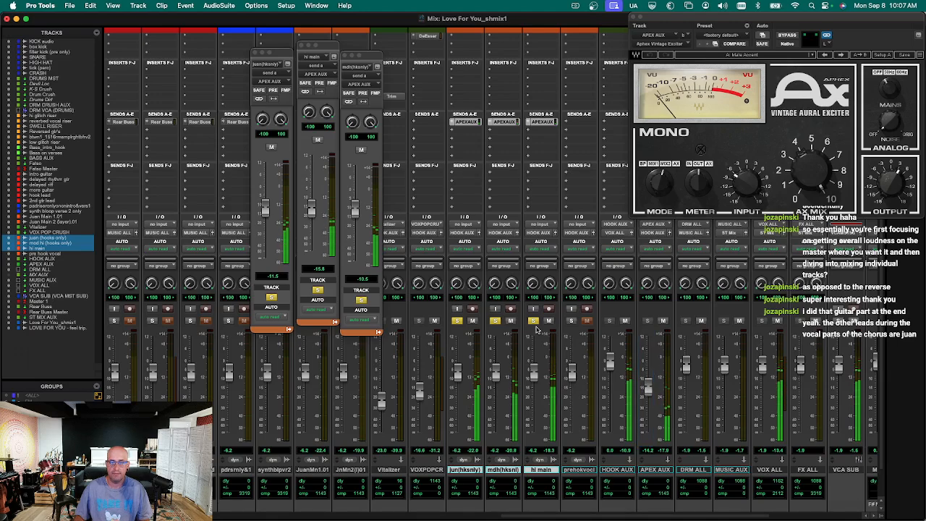
Clear the hook vocal solos and close all the floating send and plug-in windows.
{"action": "left_click", "coordinate": [534, 321], "text": "alt"}
{"action": "key", "text": "super+alt+w"}
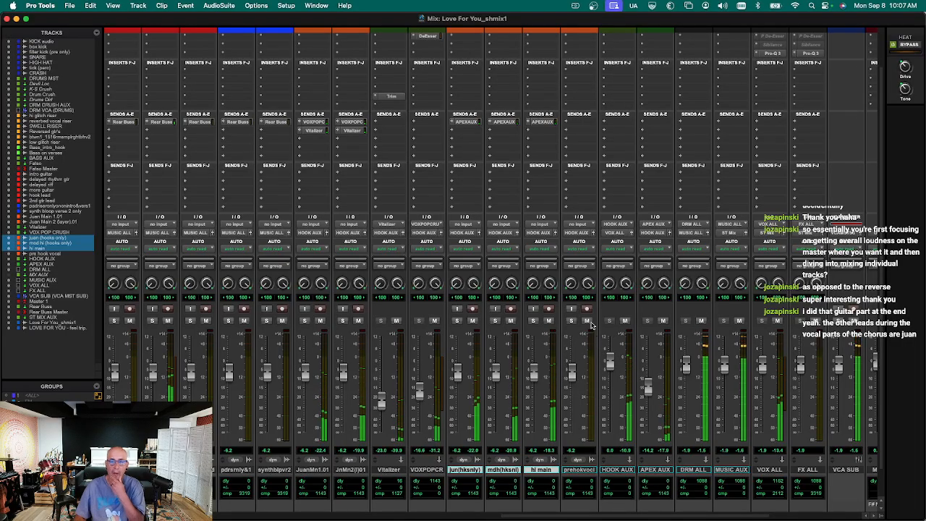
{"action": "scroll", "coordinate": [557, 123], "scroll_direction": "up", "scroll_amount": 3}
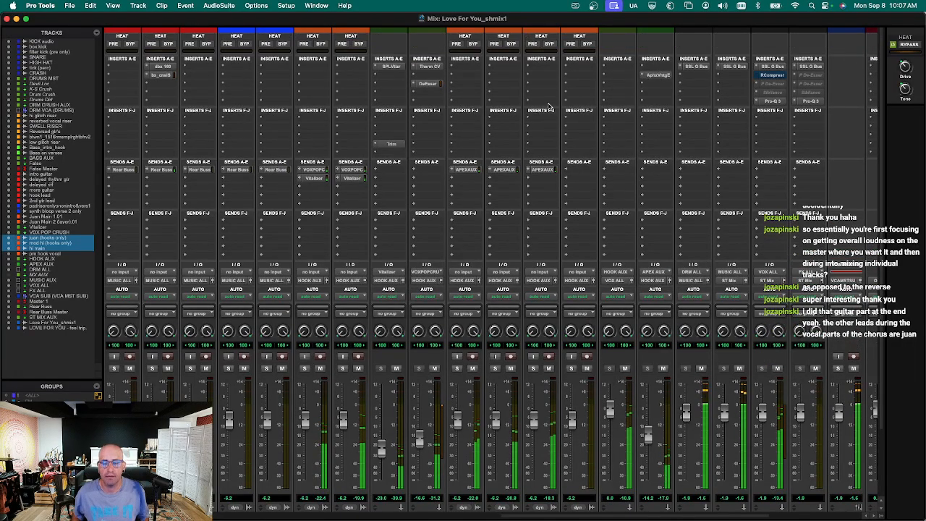
Insert the stereo Tilt plug-in in hi main's fifth insert slot and tilt it slightly from the lows toward the highs.
{"action": "left_click", "coordinate": [548, 104]}
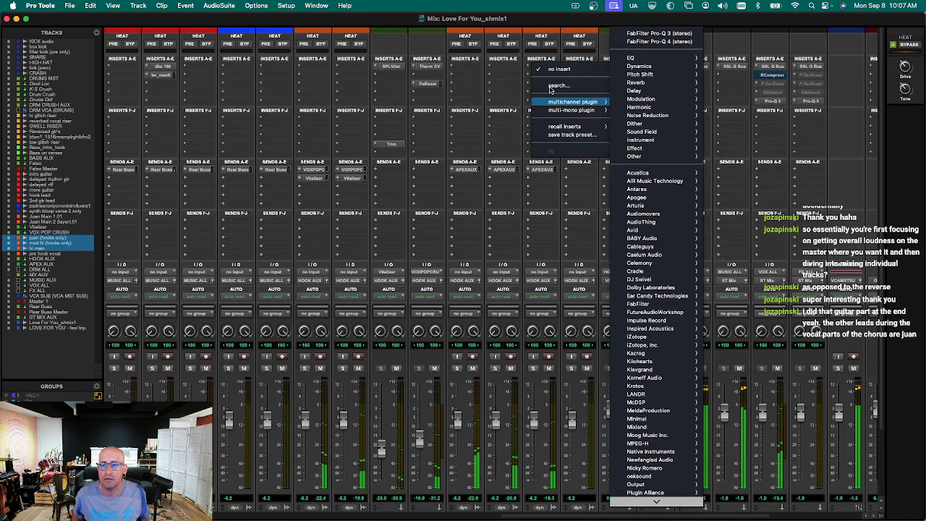
{"action": "left_click", "coordinate": [559, 85]}
{"action": "type", "text": "tilt"}
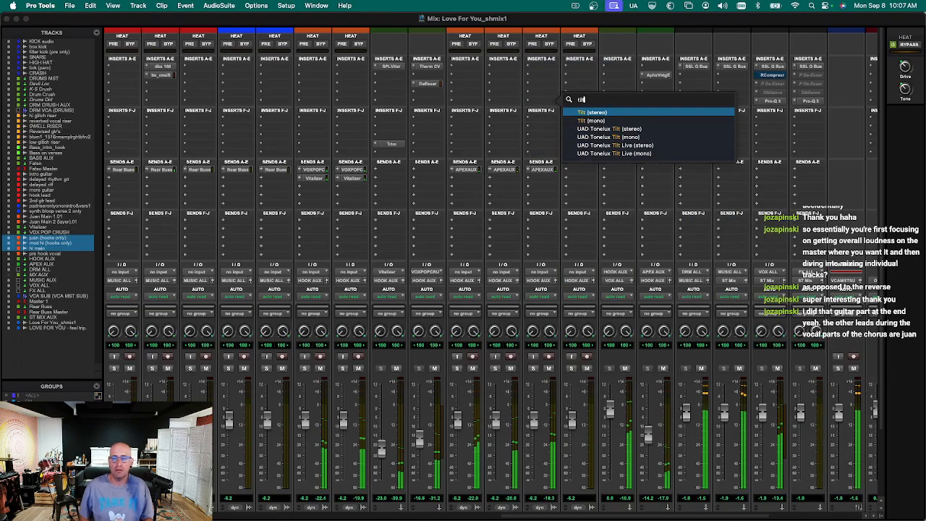
{"action": "key", "text": "Escape"}
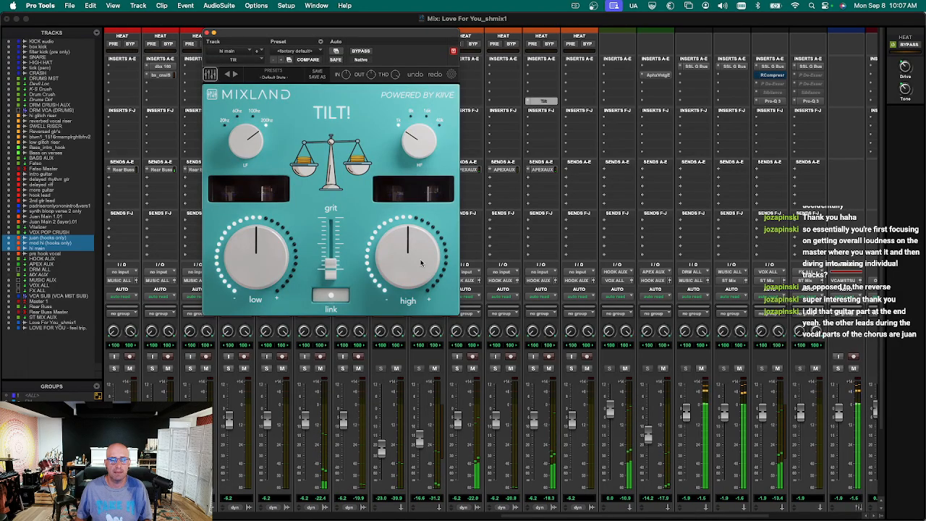
{"action": "left_click_drag", "start_coordinate": [421, 264], "coordinate": [413, 264]}
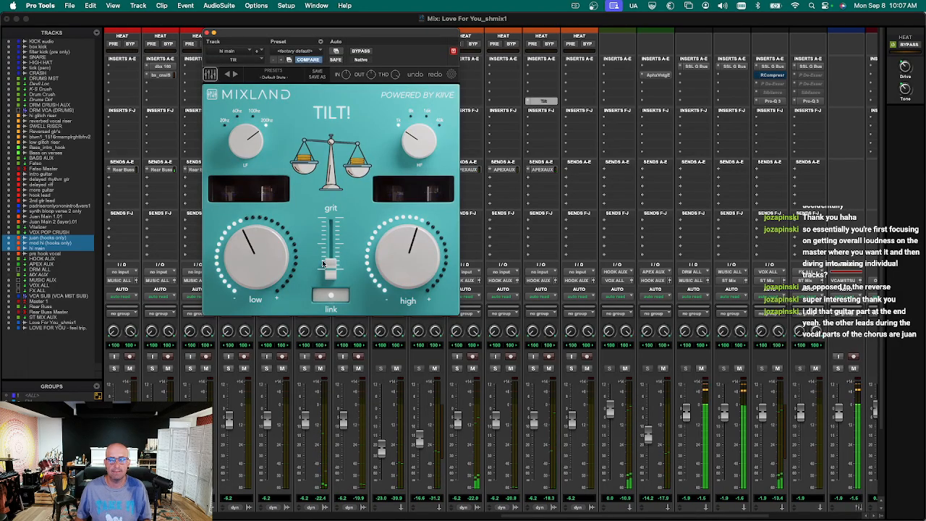
{"action": "key", "text": "super+w"}
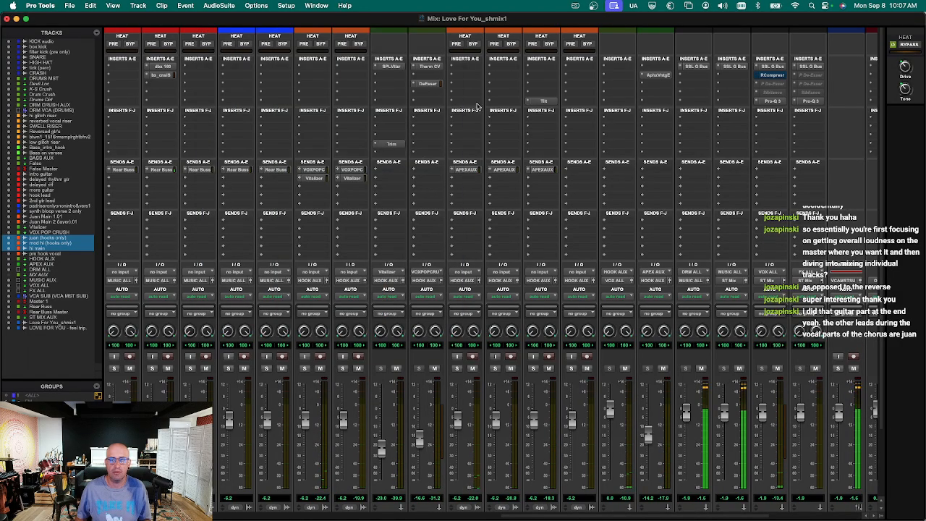
Copy Tilt to the two hooks-only vocals and lower all three hook vocal faders to about −8 dB.
{"action": "mouse_move", "coordinate": [491, 106]}
{"action": "left_mouse_down"}
{"action": "mouse_move", "coordinate": [499, 102]}
{"action": "mouse_move", "coordinate": [473, 108]}
{"action": "left_mouse_up"}
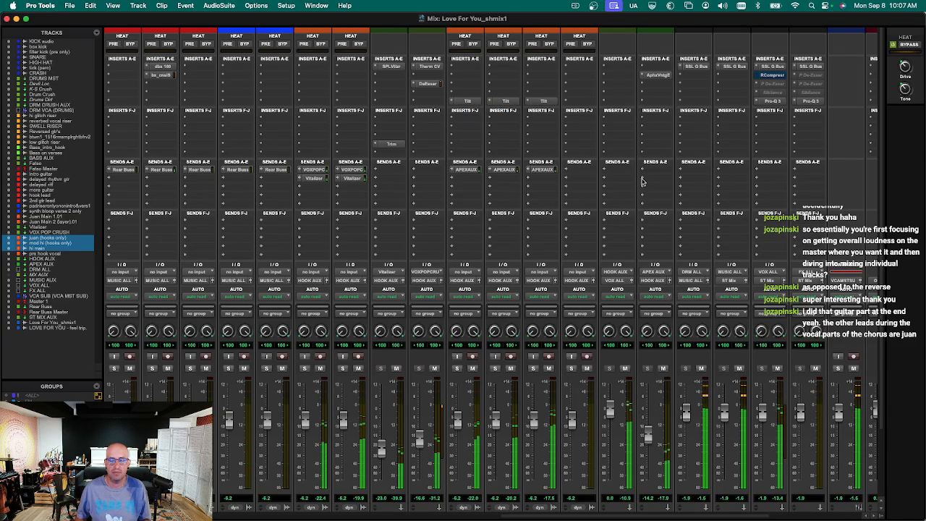
{"action": "scroll", "coordinate": [502, 453], "scroll_direction": "down", "scroll_amount": 5}
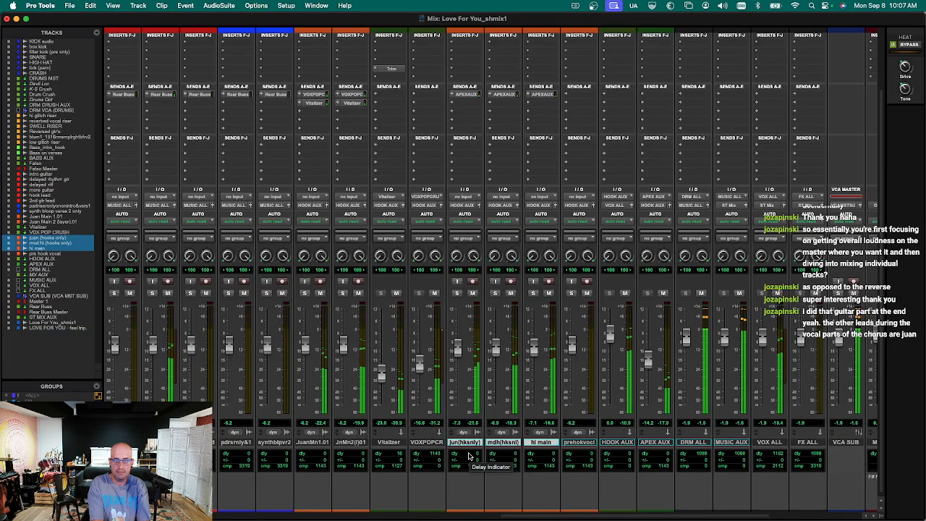
{"action": "scroll", "coordinate": [615, 325], "scroll_direction": "up", "scroll_amount": 4}
{"action": "scroll", "coordinate": [759, 194], "scroll_direction": "up", "scroll_amount": 2}
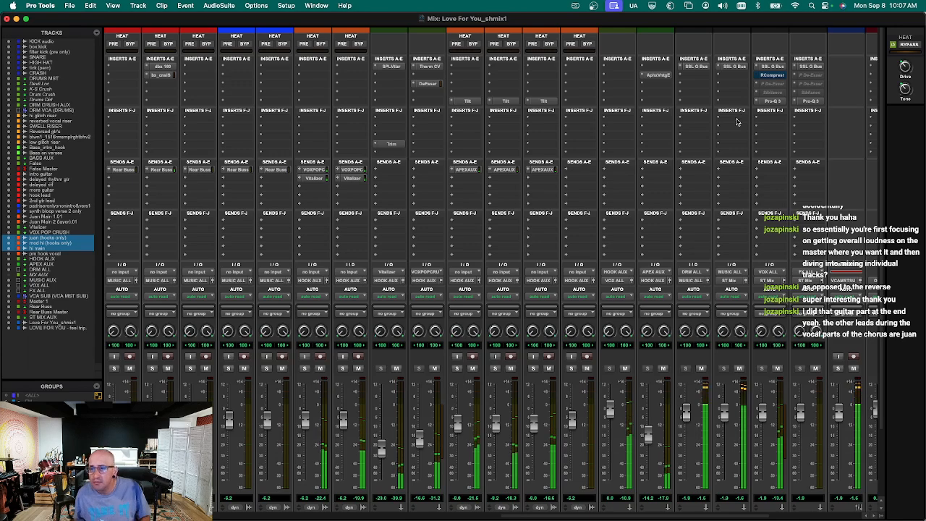
Check the SSL G Bus compressor on VOX ALL, move the RCompressor from VOX ALL to HOOK AUX and open it.
{"action": "left_click", "coordinate": [771, 67]}
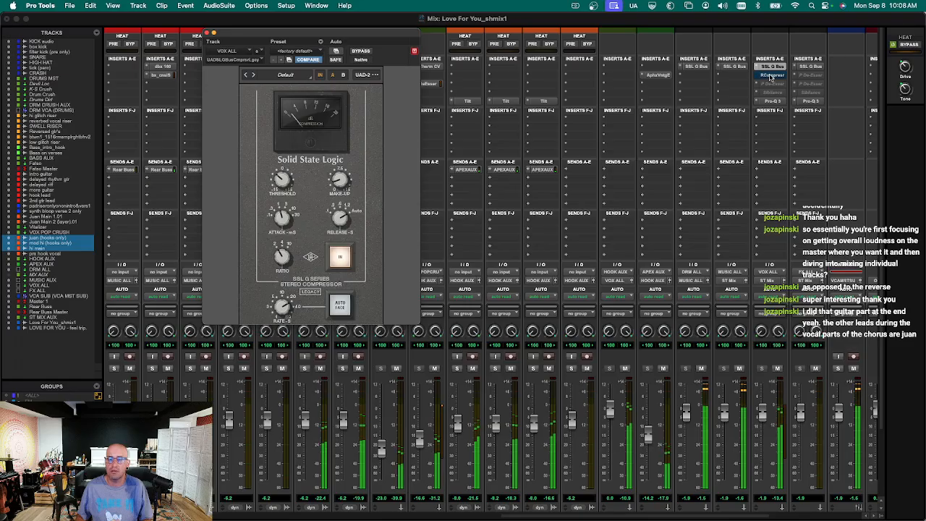
{"action": "scroll", "coordinate": [700, 101], "scroll_direction": "down", "scroll_amount": 3}
{"action": "left_click_drag", "start_coordinate": [773, 58], "coordinate": [609, 67]}
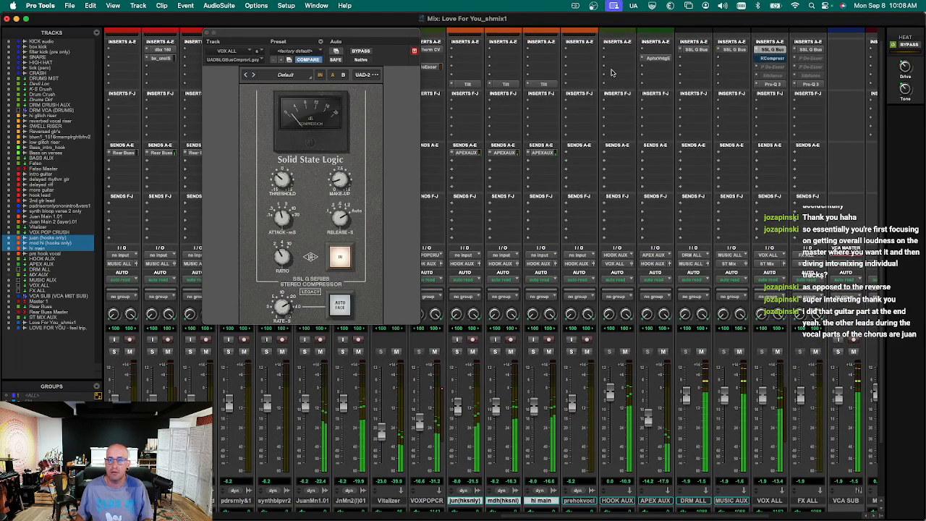
{"action": "left_click", "coordinate": [617, 68]}
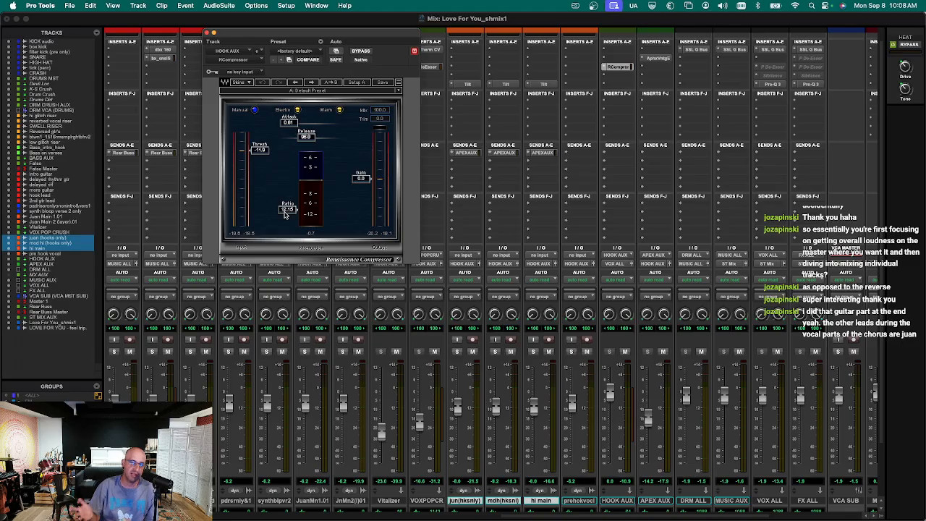
Play the second hook and set the HOOK AUX RCompressor's gain to 0.7, leaving its window closed.
{"action": "key", "text": "space"}
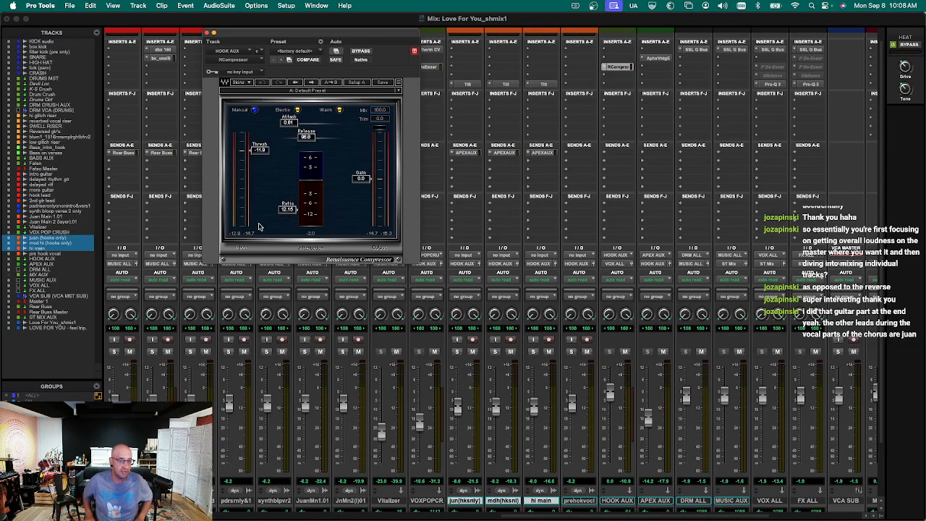
{"action": "key", "text": "space"}
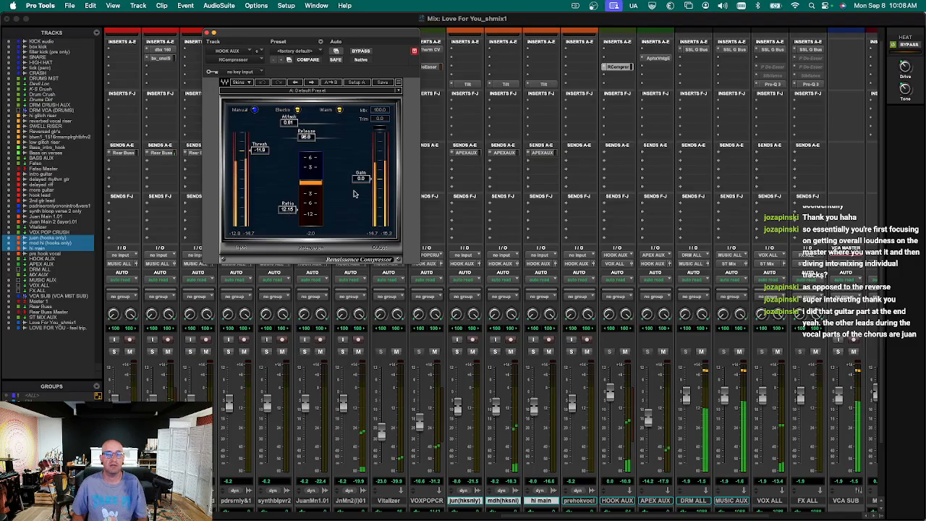
{"action": "left_click_drag", "start_coordinate": [360, 173], "coordinate": [359, 178]}
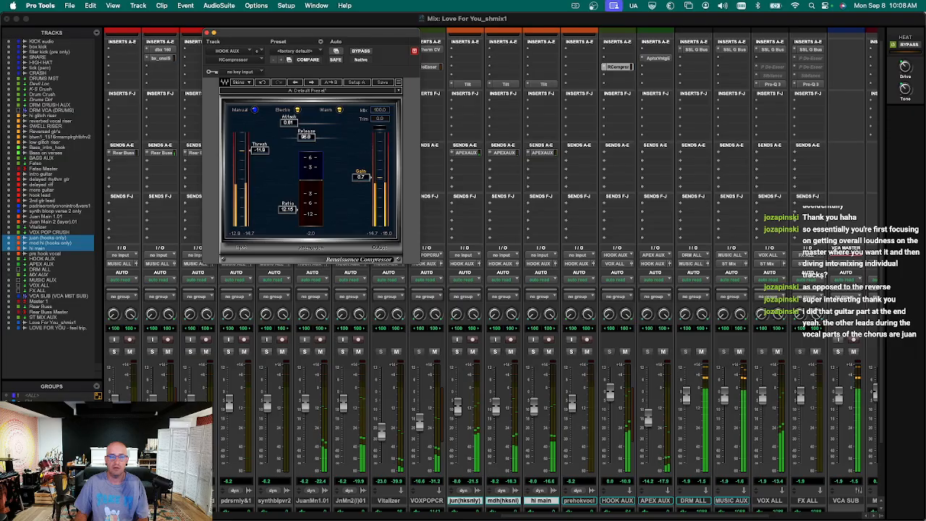
{"action": "left_click", "coordinate": [206, 33]}
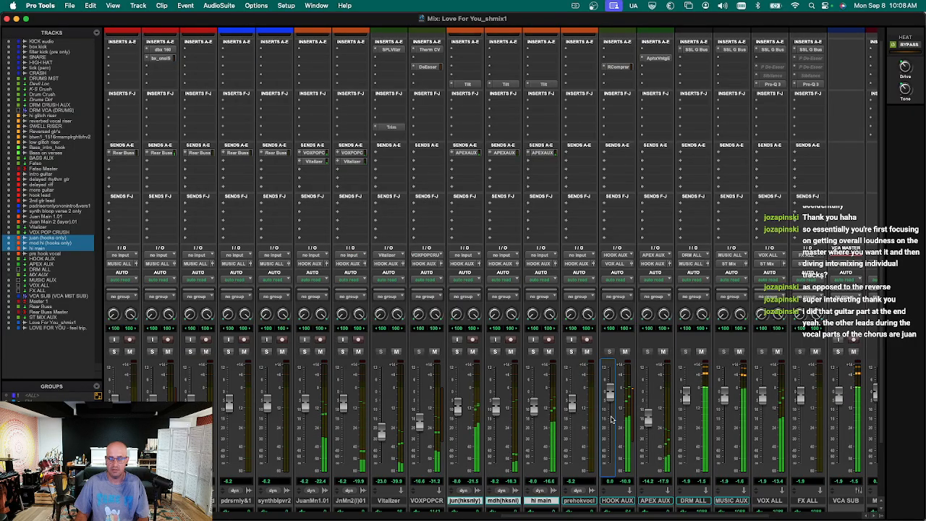
Try to trim the end of the first main vocal's second-hook clip in the Edit window.
{"action": "key", "text": "super+equal"}
{"action": "scroll", "coordinate": [611, 417], "scroll_direction": "down", "scroll_amount": 2}
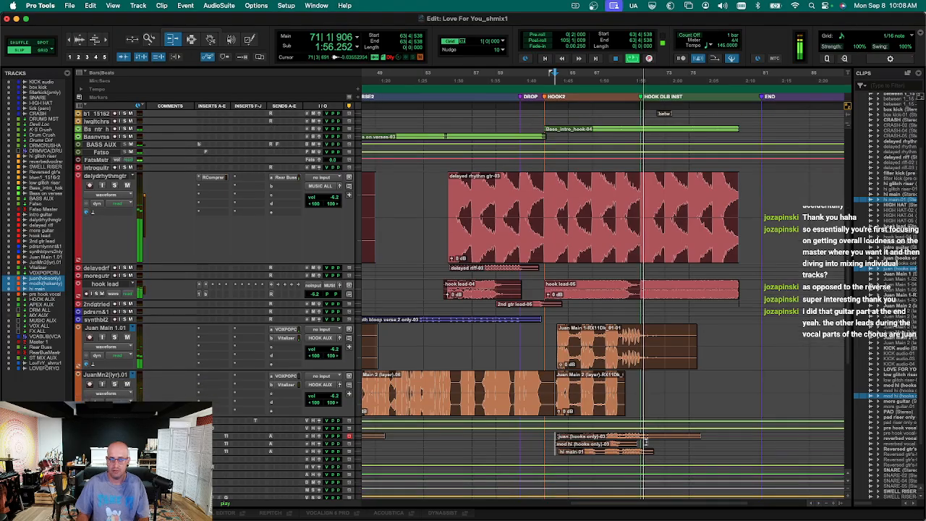
{"action": "left_click", "coordinate": [628, 343]}
{"action": "key", "text": "super+z"}
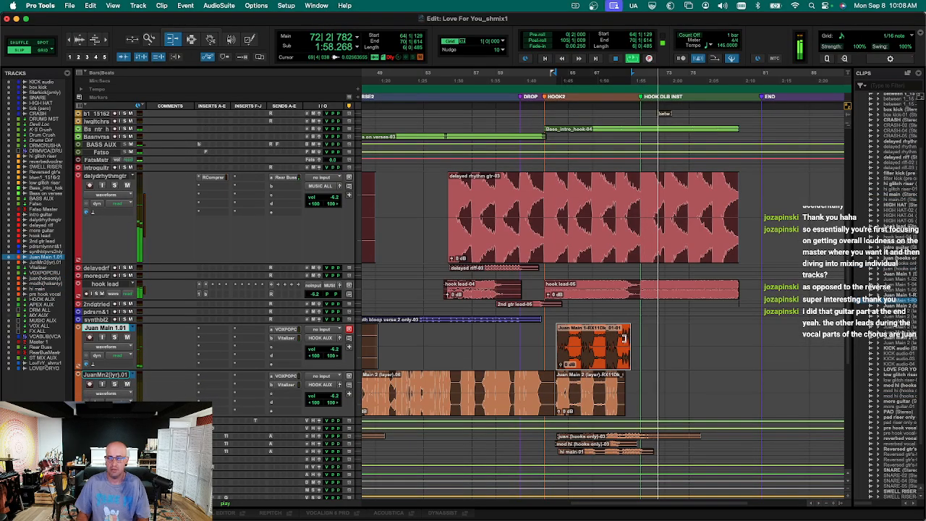
{"action": "key", "text": "space"}
{"action": "key", "text": "space"}
{"action": "key", "text": "t"}
{"action": "key", "text": "t"}
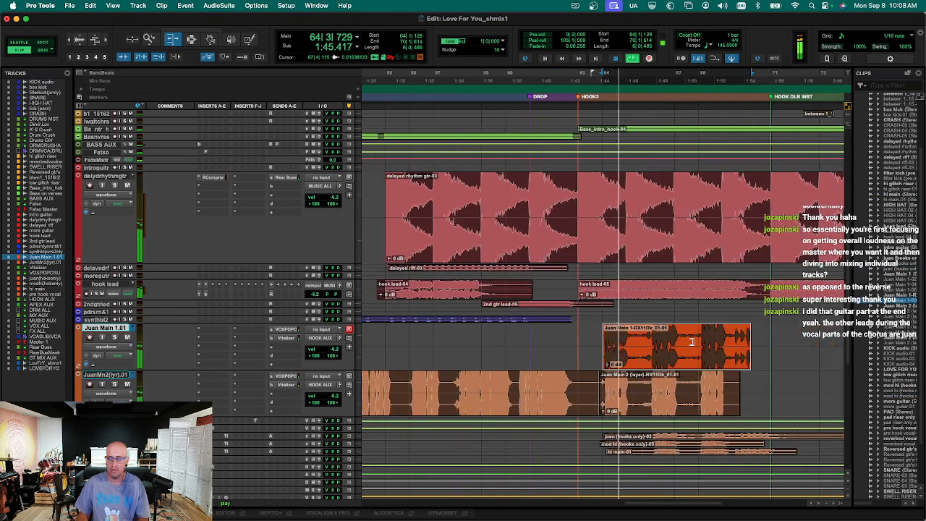
{"action": "key", "text": "super+z"}
Raise the first main vocal's volume trim slightly from bar 69 beat 3 onward and enlarge the track.
{"action": "key", "text": "F7"}
{"action": "left_click", "coordinate": [735, 336]}
{"action": "key", "text": "minus"}
{"action": "key", "text": "F8"}
{"action": "left_click_drag", "start_coordinate": [734, 337], "coordinate": [736, 333]}
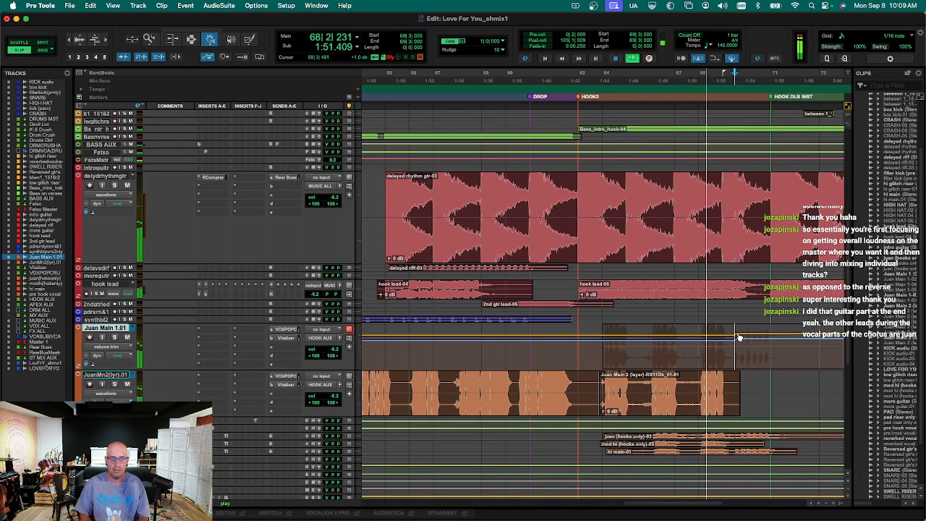
{"action": "key", "text": "ctrl+Up"}
{"action": "key", "text": "ctrl+Up"}
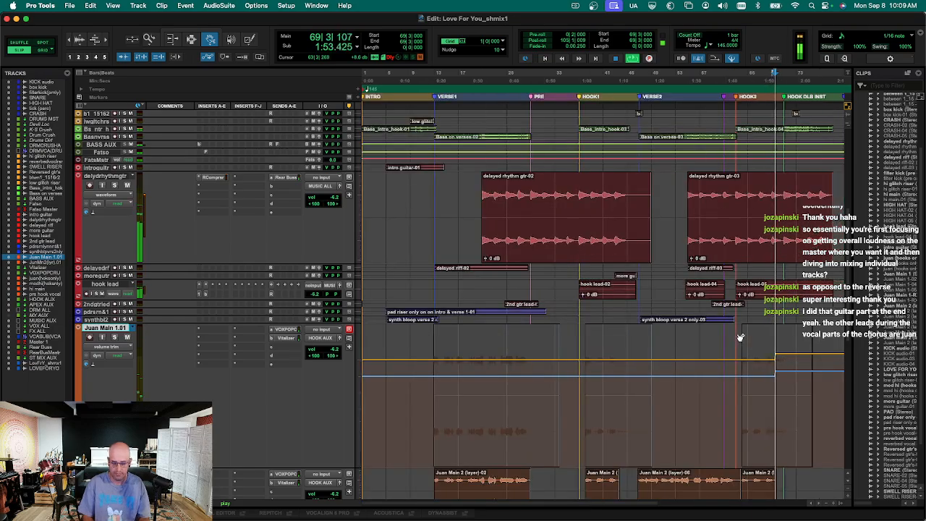
Examine the drum, bus and master channels in the Mix window, including the SSL G Bus compressor on DRM ALL.
{"action": "key", "text": "super+equal"}
{"action": "left_click_drag", "start_coordinate": [699, 517], "coordinate": [300, 517]}
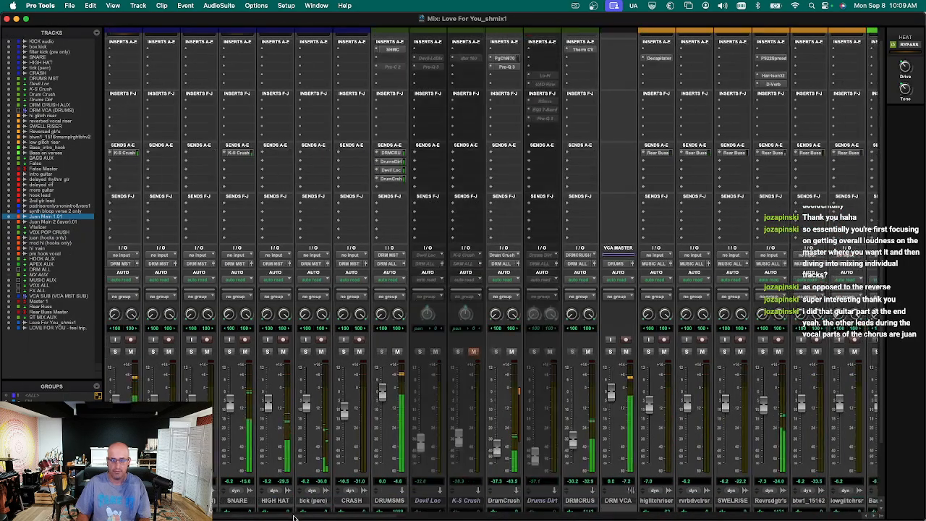
{"action": "scroll", "coordinate": [369, 429], "scroll_direction": "down", "scroll_amount": 5}
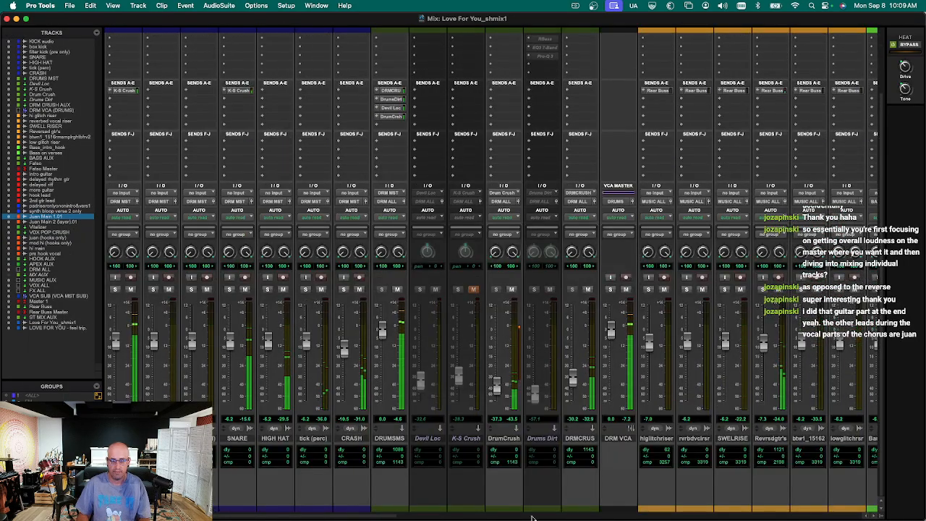
{"action": "left_click_drag", "start_coordinate": [661, 515], "coordinate": [746, 518]}
{"action": "scroll", "coordinate": [723, 405], "scroll_direction": "up", "scroll_amount": 5}
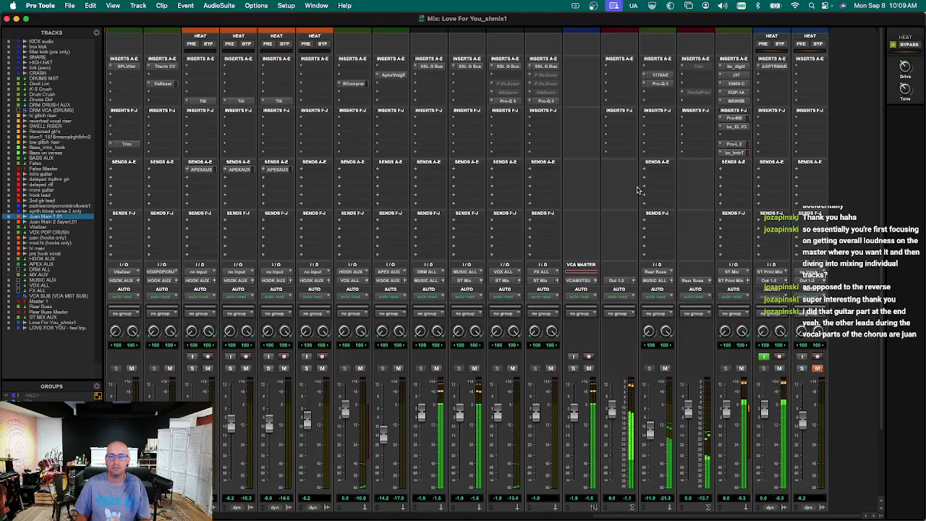
{"action": "scroll", "coordinate": [451, 83], "scroll_direction": "down", "scroll_amount": 1}
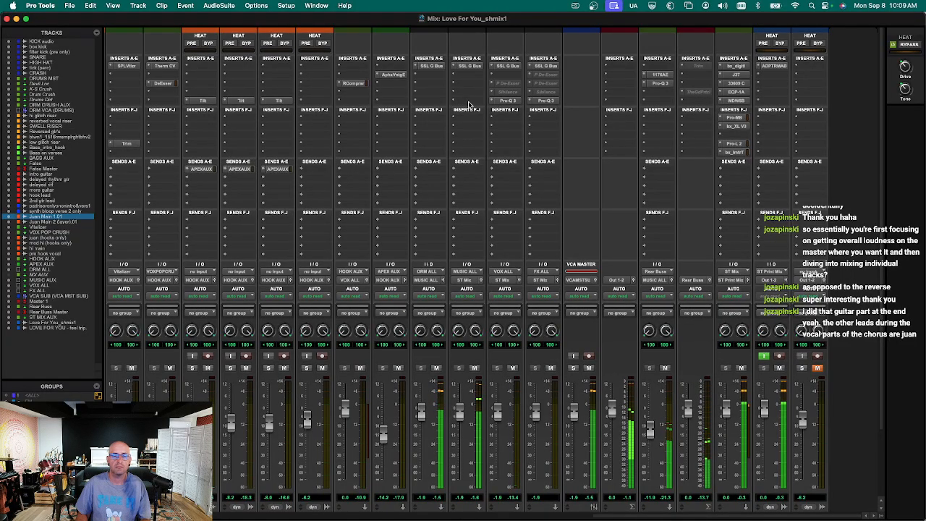
{"action": "left_click", "coordinate": [434, 67]}
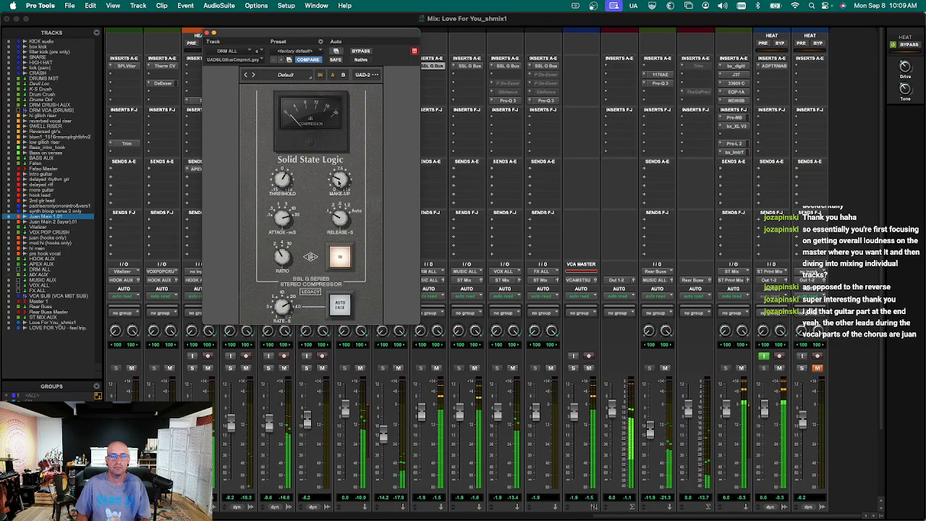
{"action": "left_click", "coordinate": [207, 32]}
{"action": "key", "text": "super+equal"}
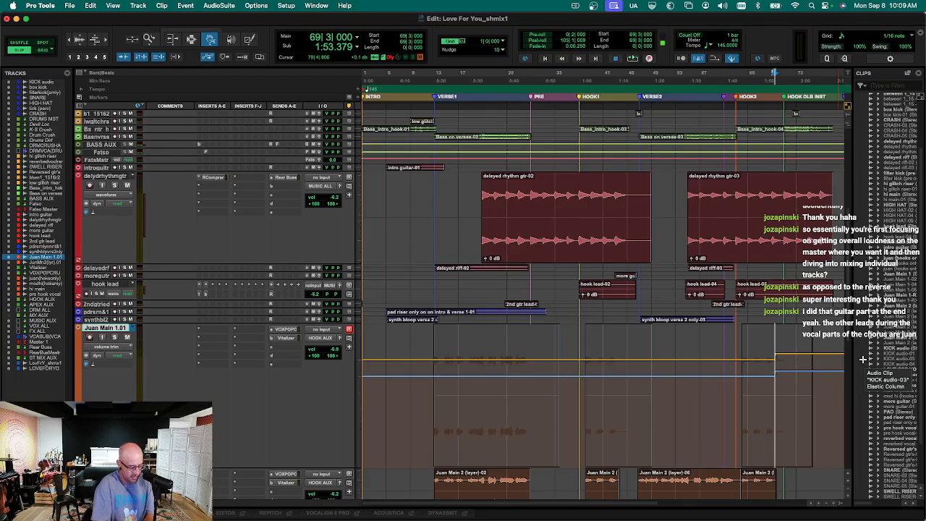
{"action": "key", "text": "super+equal"}
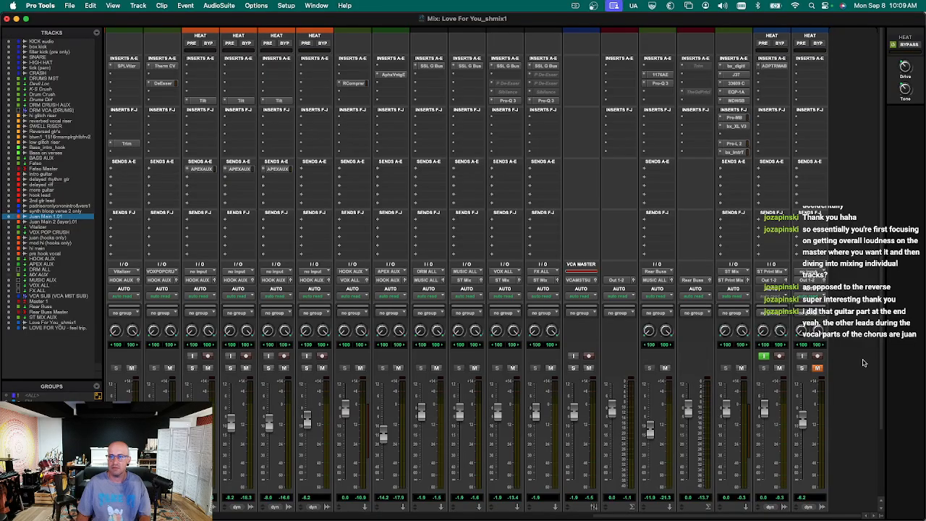
Select the "LOVE FOR YOU - feel trip." clip in the Edit window and enlarge its track.
{"action": "key", "text": "super+equal"}
{"action": "key", "text": "r"}
{"action": "scroll", "coordinate": [614, 393], "scroll_direction": "down", "scroll_amount": 10}
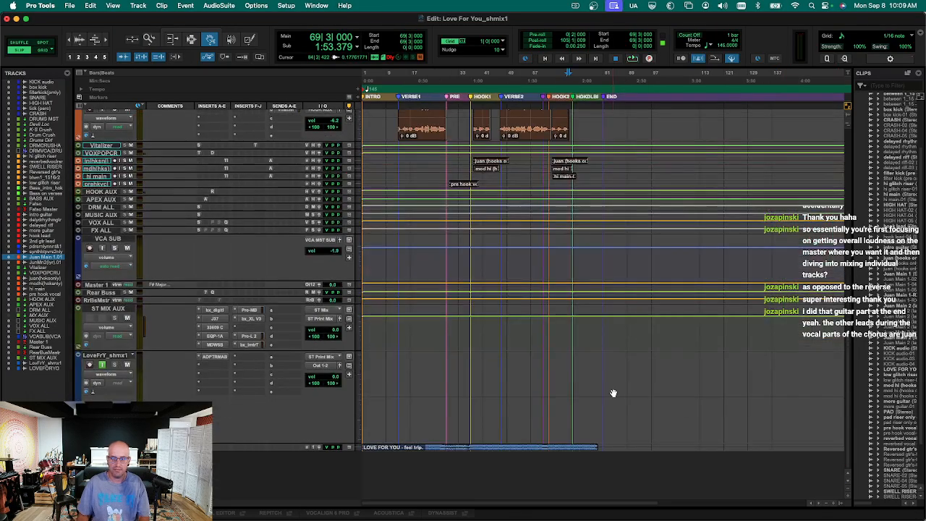
{"action": "left_click", "coordinate": [518, 448]}
{"action": "key", "text": "ctrl+Up"}
{"action": "key", "text": "ctrl+Up"}
{"action": "key", "text": "ctrl+Up"}
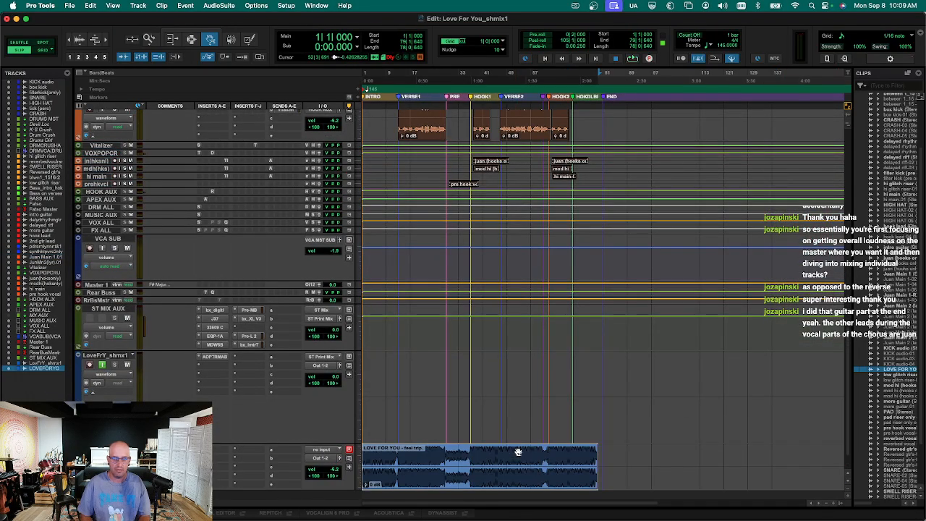
Play the song from the start of verse 1 and listen to the mix with the waveforms magnified.
{"action": "key", "text": "F7"}
{"action": "left_click", "coordinate": [401, 457]}
{"action": "key", "text": "space"}
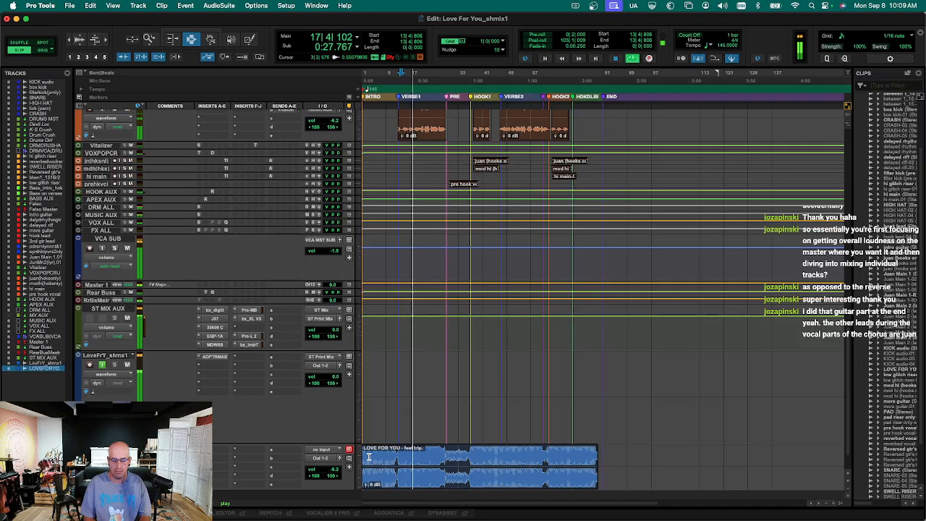
{"action": "key", "text": "super+equal"}
{"action": "key", "text": "super+equal"}
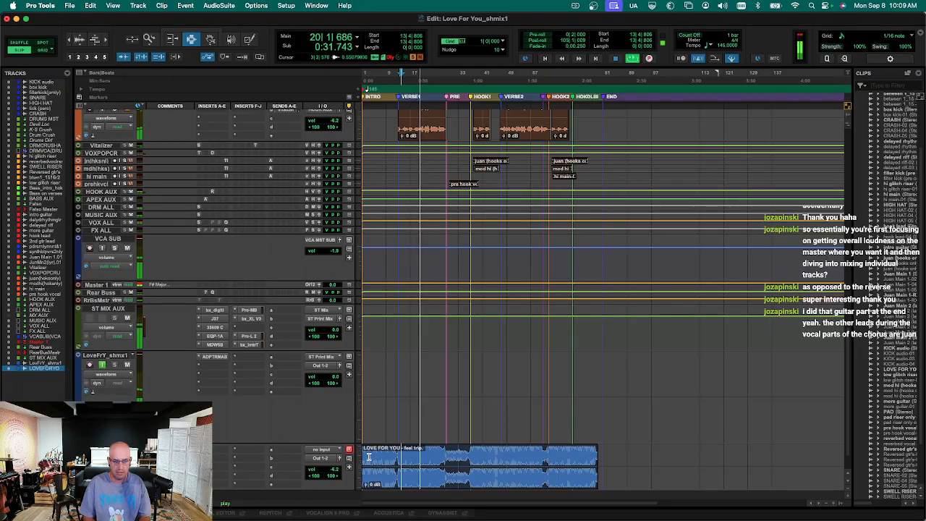
{"action": "key", "text": "super+bracketright"}
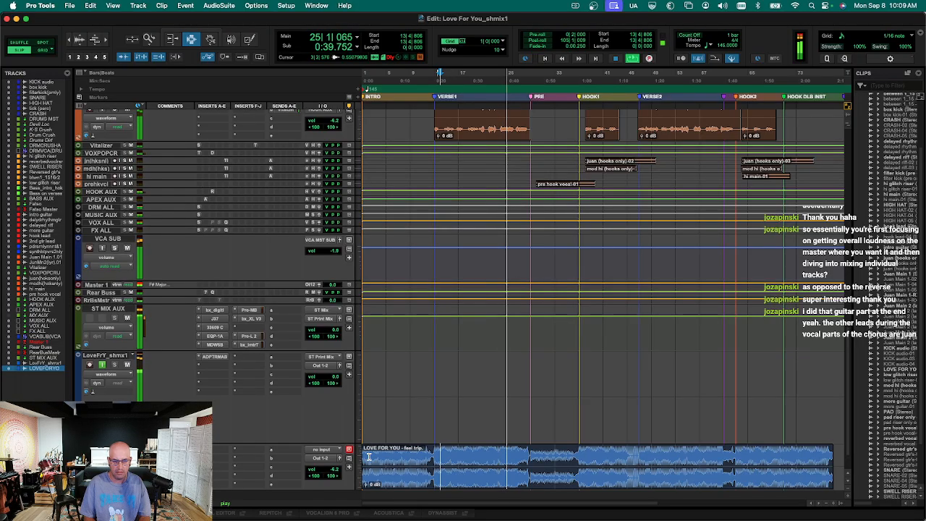
{"action": "key", "text": "super+equal"}
{"action": "key", "text": "super+equal"}
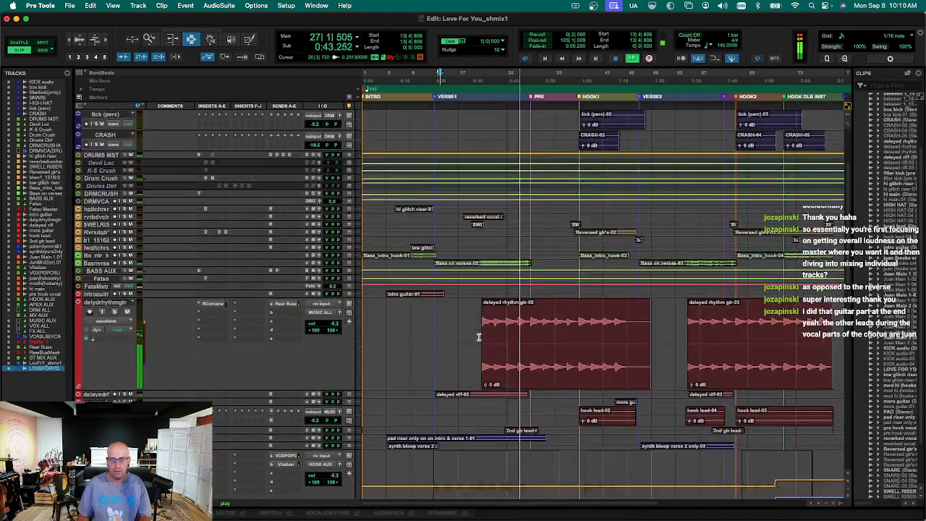
Enlarge the delayed riff track at bar 26, stop playback and move the edit cursor down to the more guitar track.
{"action": "left_click", "coordinate": [512, 401]}
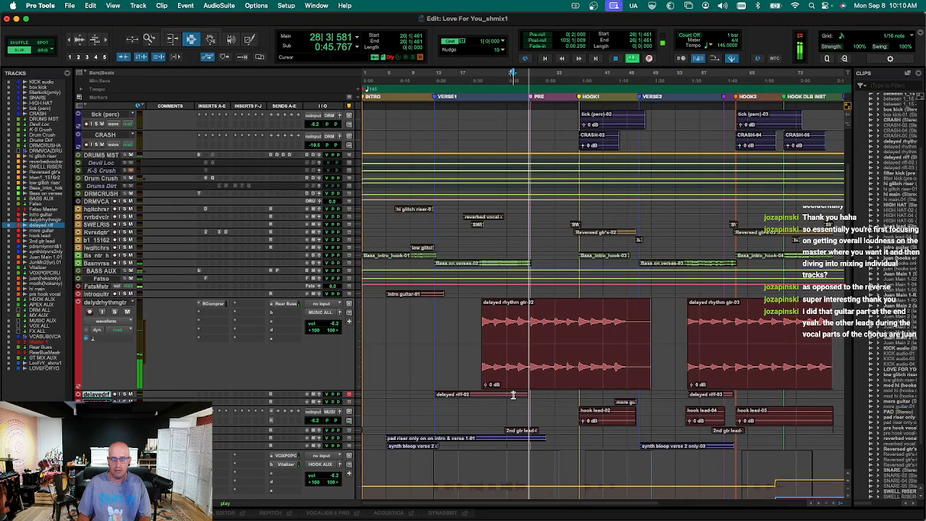
{"action": "left_click", "coordinate": [513, 396]}
{"action": "key", "text": "space"}
{"action": "key", "text": "semicolon"}
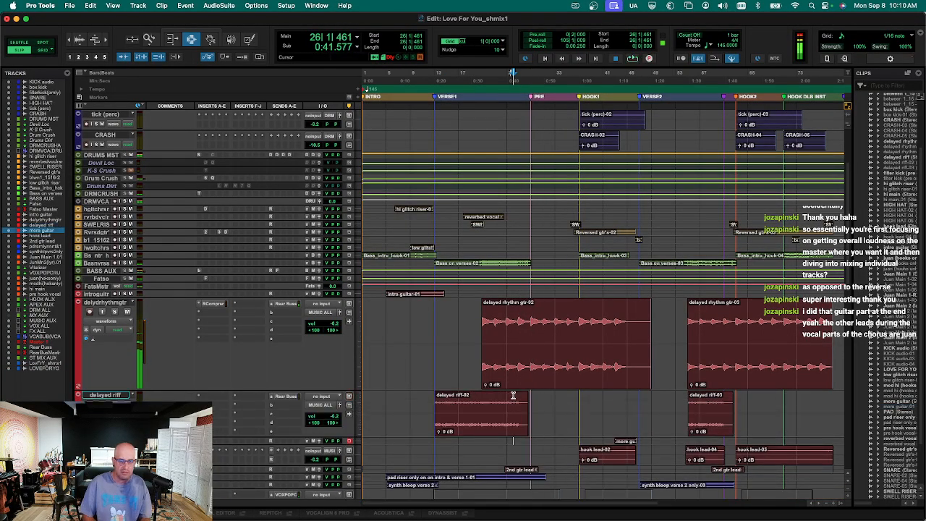
Magnify the waveforms on the delayed rhythm guitar and delayed riff tracks and save the session.
{"action": "left_click", "coordinate": [515, 394]}
{"action": "key", "text": "semicolon"}
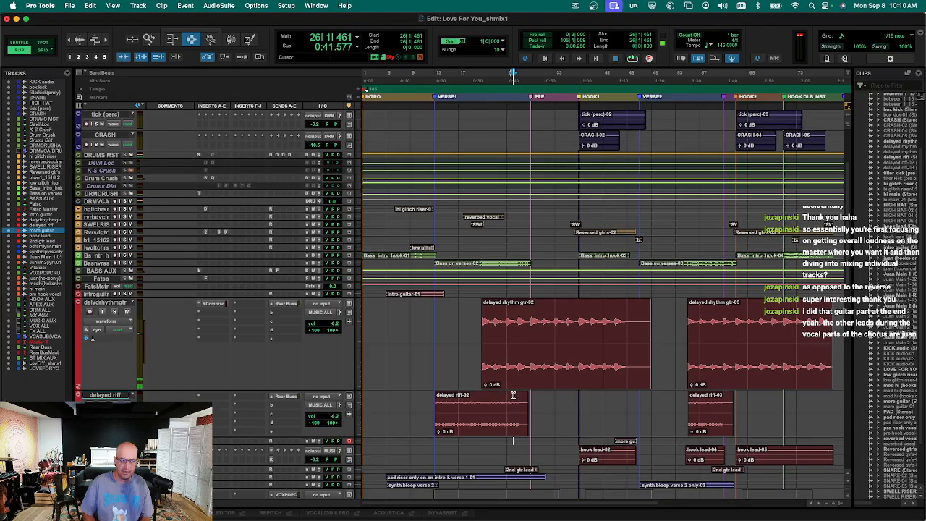
{"action": "key", "text": "super+alt+bracketright"}
{"action": "key", "text": "super+alt+bracketright"}
{"action": "key", "text": "super+s"}
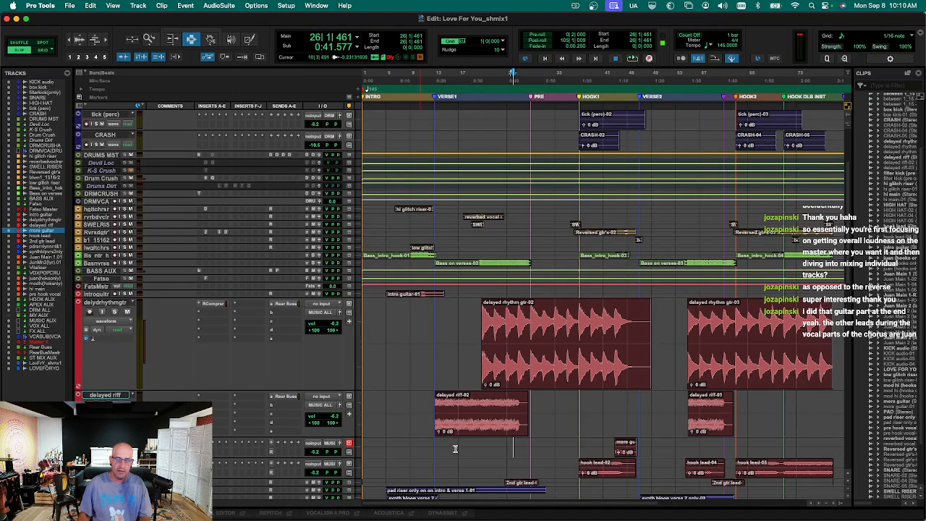
Select the part of the verse 1 delayed riff clip from 17|2|883 to 21|1|000 and play it.
{"action": "left_click", "coordinate": [472, 418]}
{"action": "key", "text": "super+equal"}
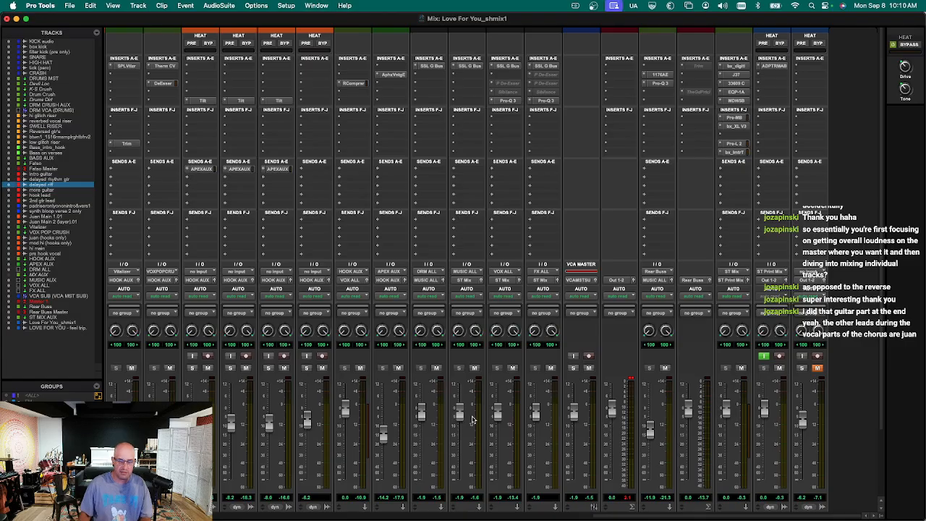
{"action": "key", "text": "super+equal"}
{"action": "key", "text": "super+bracketleft"}
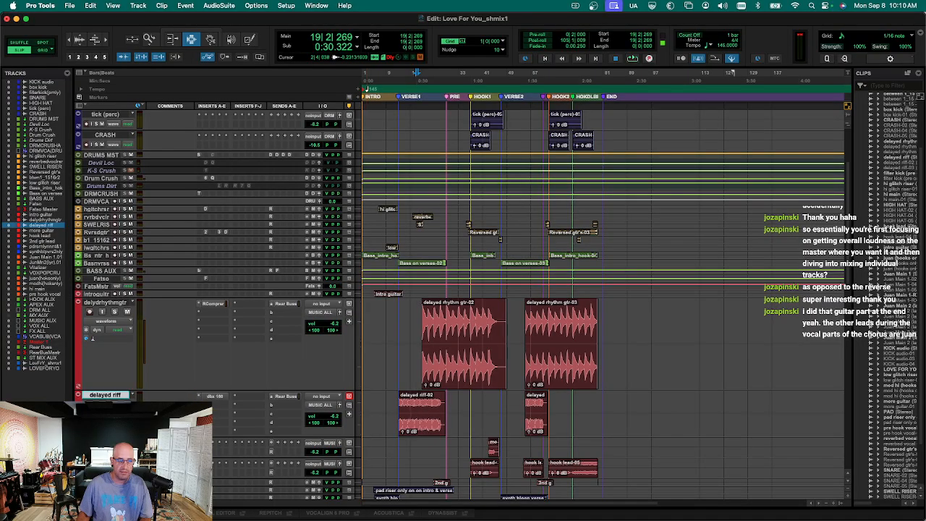
{"action": "left_click_drag", "start_coordinate": [422, 402], "coordinate": [412, 403]}
{"action": "key", "text": "space"}
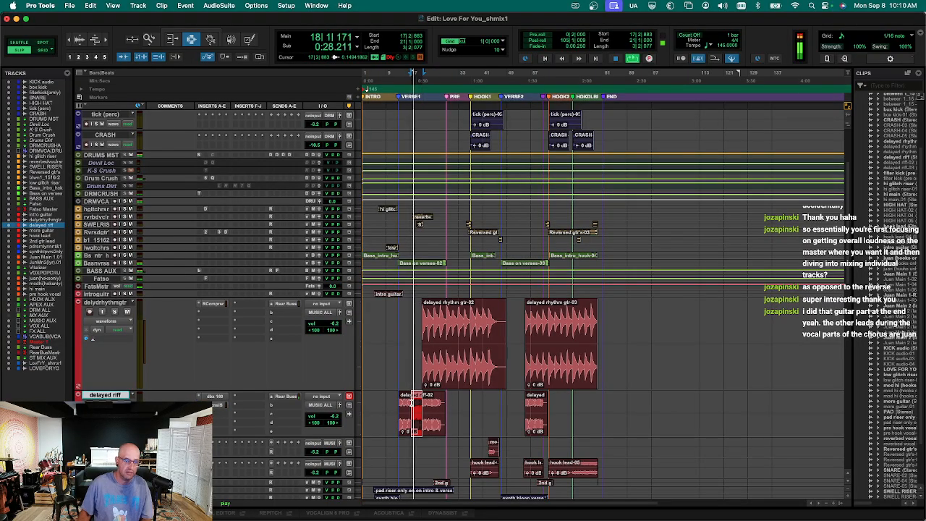
Bring the guitar channels into view in the Mix window during playback and select the delayed riff channel.
{"action": "key", "text": "super+equal"}
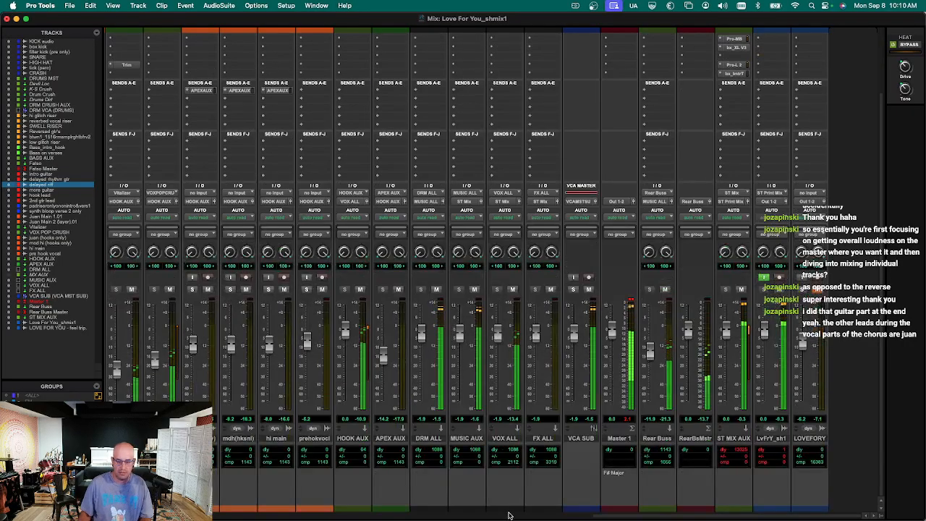
{"action": "scroll", "coordinate": [354, 450], "scroll_direction": "left", "scroll_amount": 8}
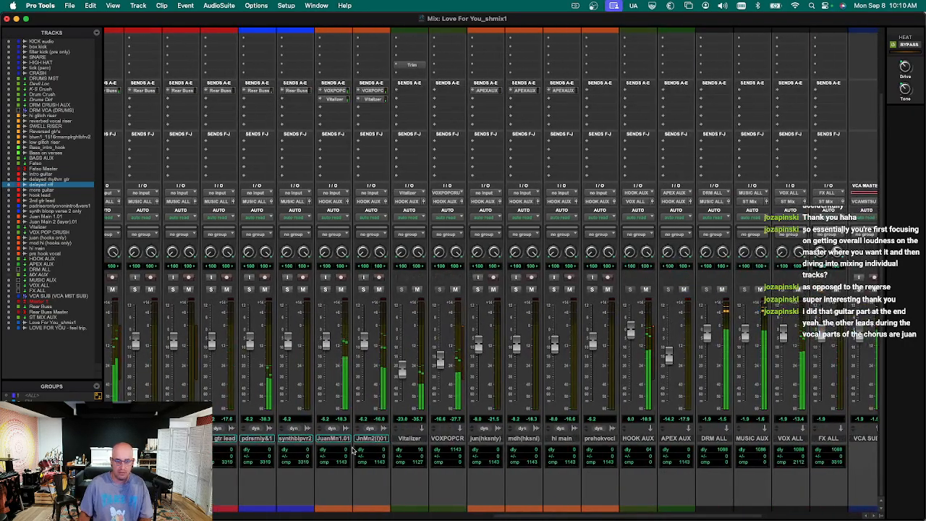
{"action": "scroll", "coordinate": [540, 518], "scroll_direction": "left", "scroll_amount": 10}
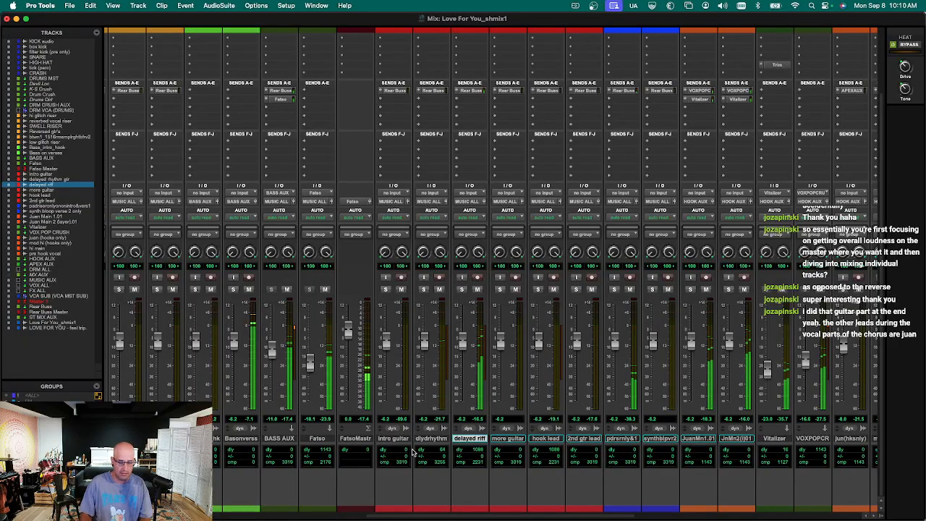
{"action": "left_click", "coordinate": [372, 438]}
{"action": "left_click", "coordinate": [467, 439]}
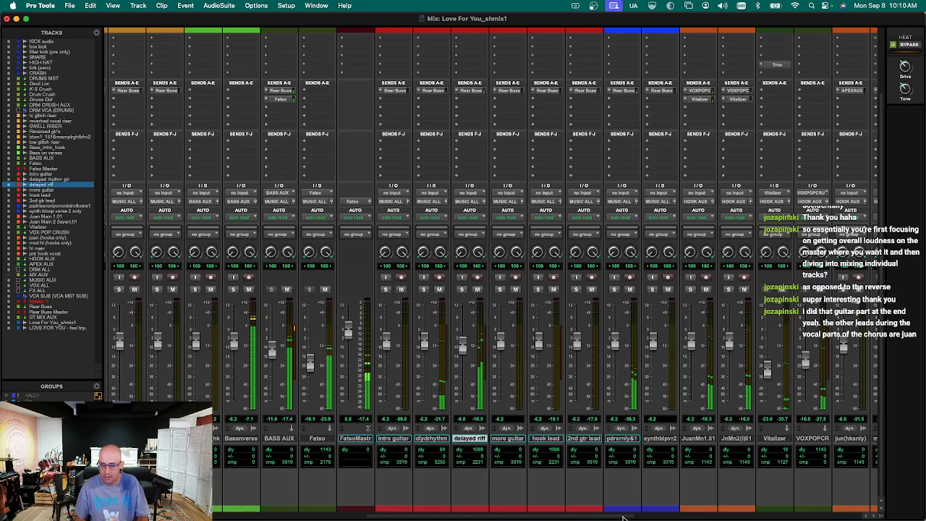
Solo the reverbed vocal riser and SWELL RISER channels in the Mix window.
{"action": "left_click_drag", "start_coordinate": [619, 515], "coordinate": [458, 516]}
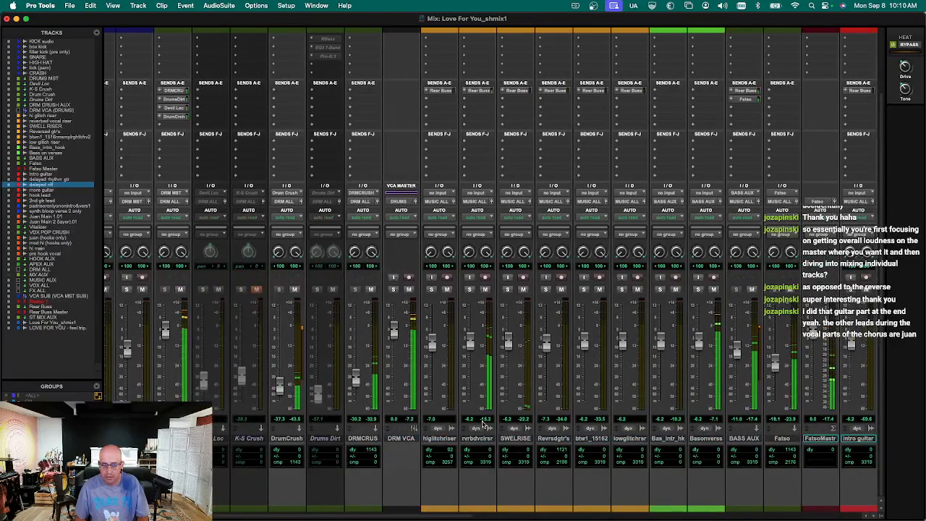
{"action": "scroll", "coordinate": [517, 363], "scroll_direction": "up", "scroll_amount": 3}
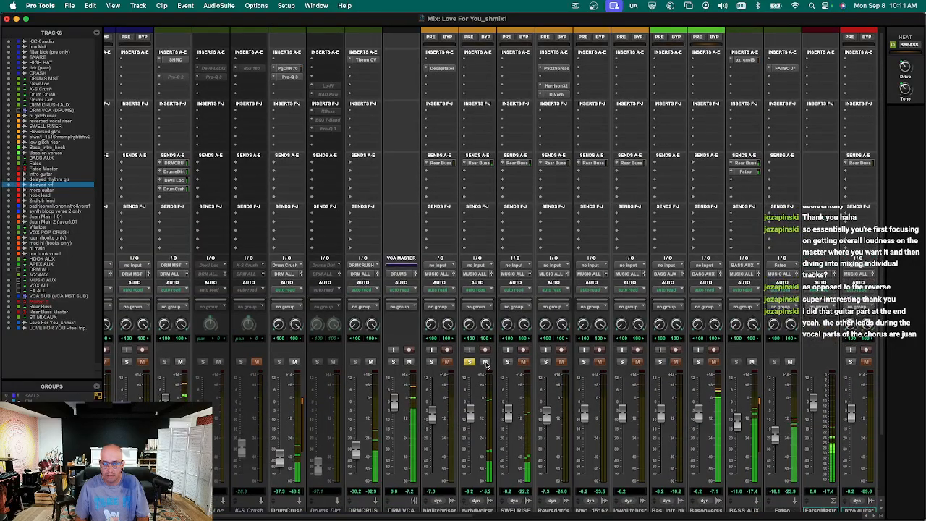
{"action": "left_click", "coordinate": [507, 362]}
{"action": "scroll", "coordinate": [511, 363], "scroll_direction": "down", "scroll_amount": 2}
{"action": "scroll", "coordinate": [510, 363], "scroll_direction": "down", "scroll_amount": 2}
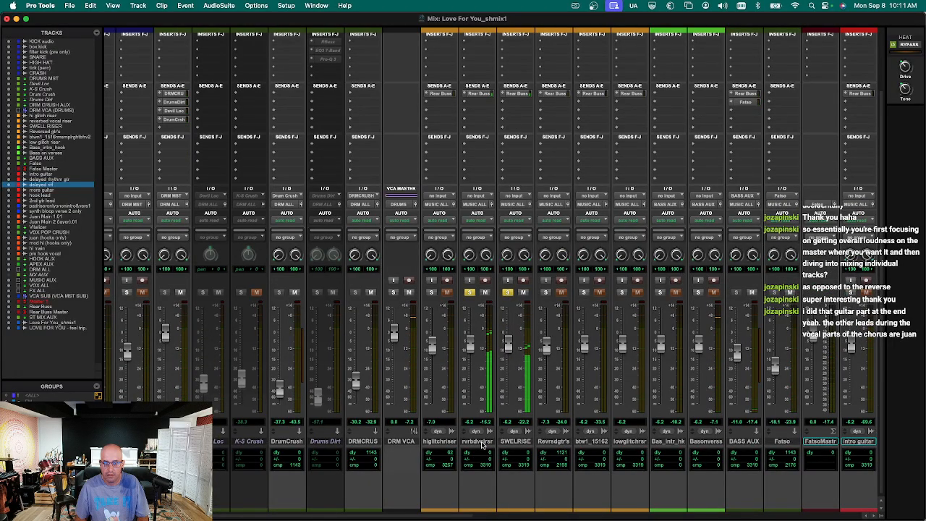
Shrink all tracks in the Edit window and select only the reverbed vocal riser and SWELL RISER tracks.
{"action": "key", "text": "super+equal"}
{"action": "scroll", "coordinate": [478, 384], "scroll_direction": "up", "scroll_amount": 5}
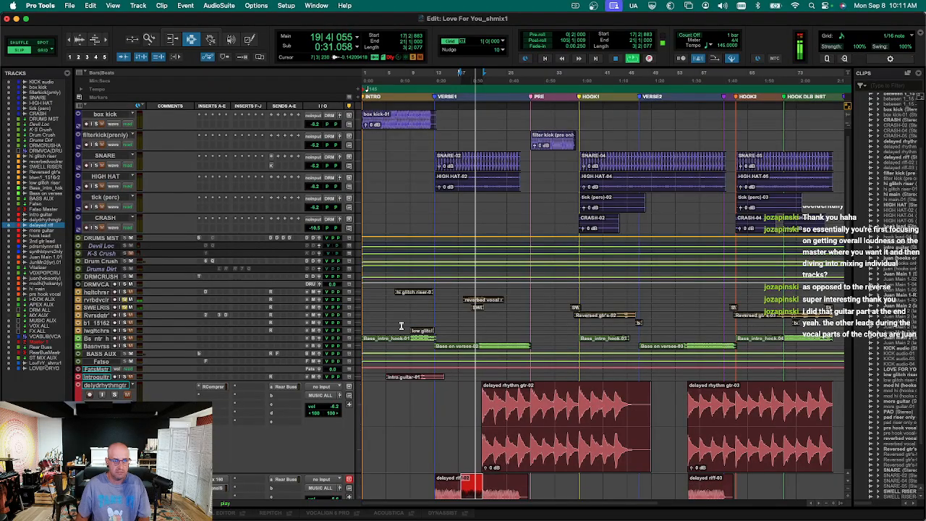
{"action": "scroll", "coordinate": [152, 356], "scroll_direction": "down", "scroll_amount": 10}
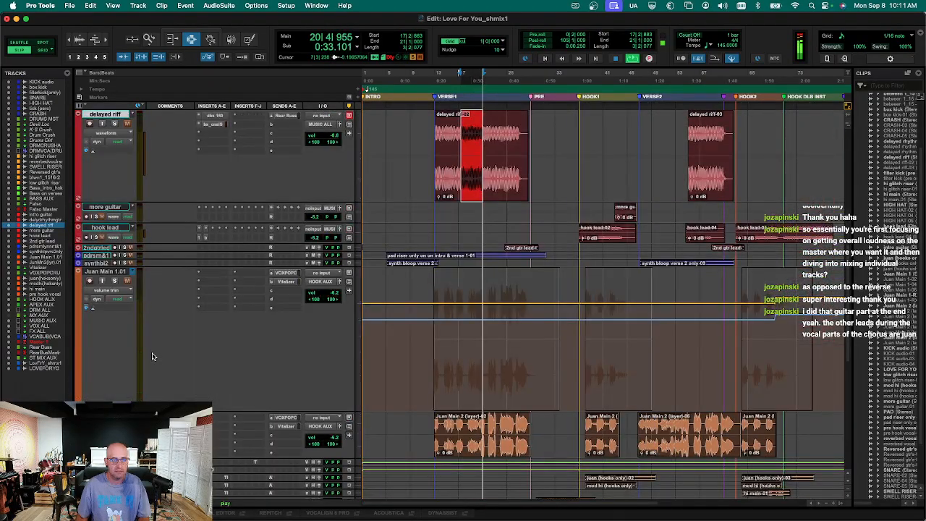
{"action": "scroll", "coordinate": [151, 356], "scroll_direction": "up", "scroll_amount": 10}
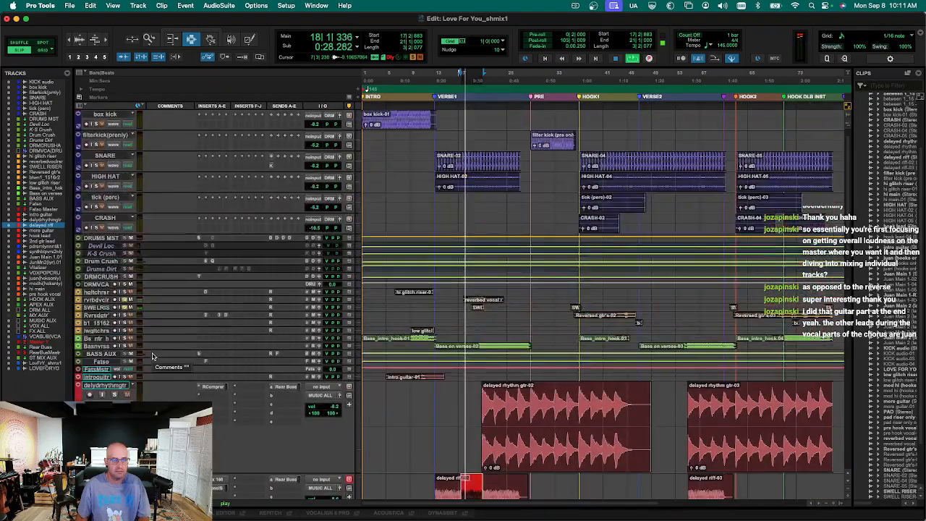
{"action": "left_click", "coordinate": [100, 301], "text": "alt"}
{"action": "left_click", "coordinate": [99, 231], "text": "alt"}
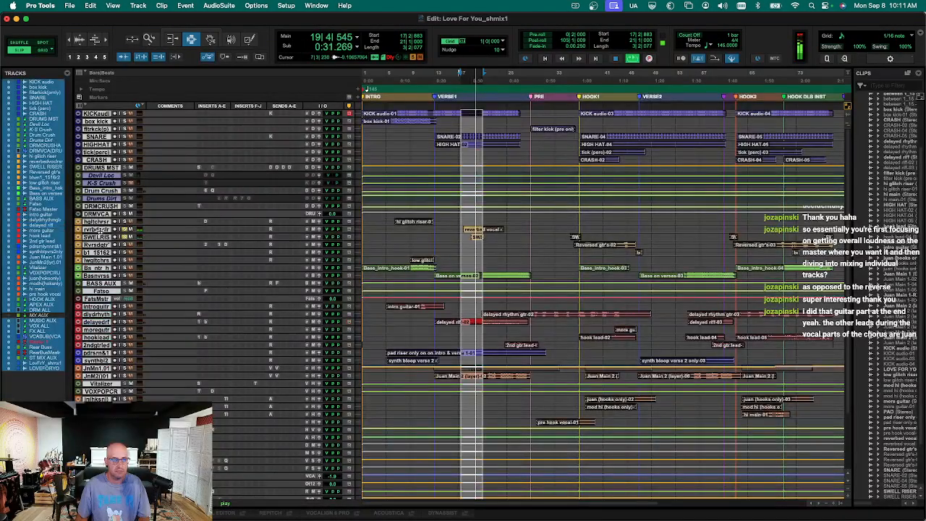
{"action": "left_click", "coordinate": [97, 230], "text": "alt"}
{"action": "left_click", "coordinate": [97, 230]}
{"action": "left_click", "coordinate": [97, 237], "text": "shift"}
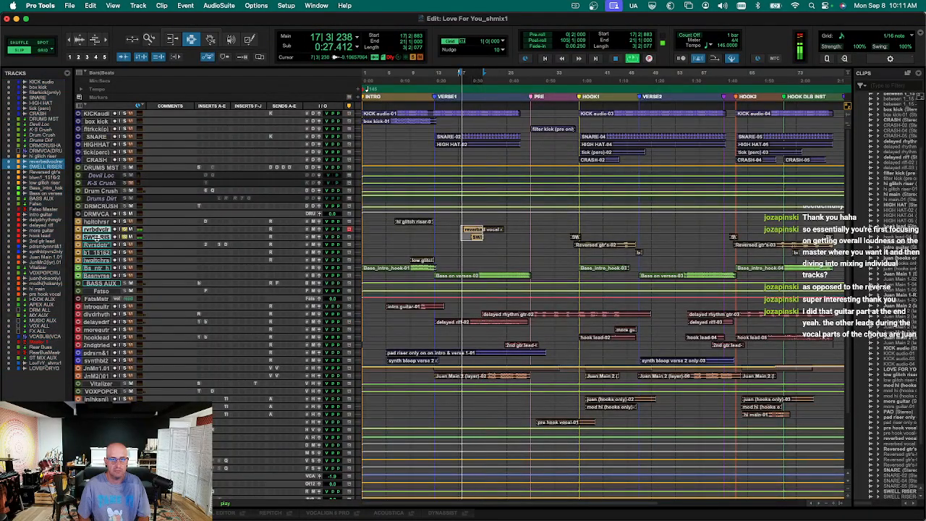
Enlarge the two selected riser tracks, show them as waveforms and magnify the timeline around their verse 1 clips.
{"action": "key", "text": "ctrl+Up"}
{"action": "key", "text": "ctrl+Up"}
{"action": "key", "text": "ctrl+Up"}
{"action": "key", "text": "super+bracketright"}
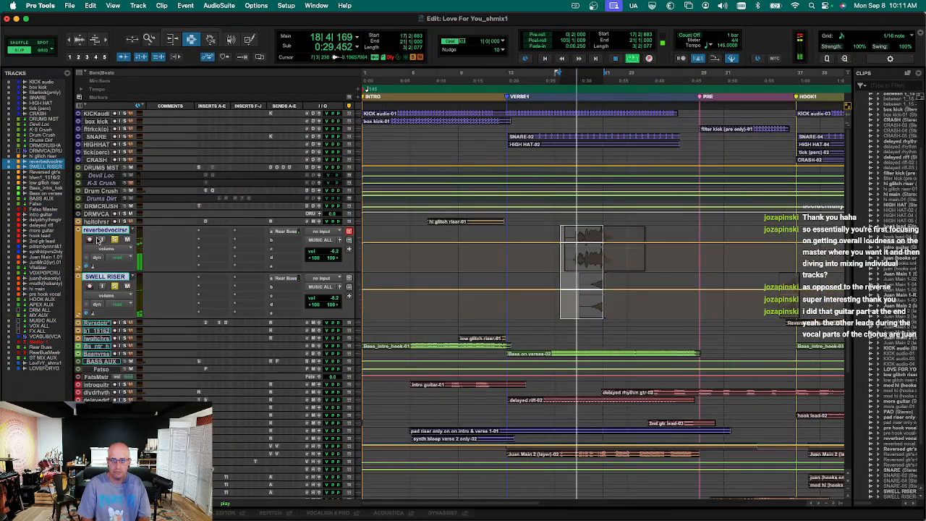
{"action": "key", "text": "r"}
{"action": "key", "text": "r"}
{"action": "key", "text": "t"}
{"action": "key", "text": "t"}
{"action": "key", "text": "t"}
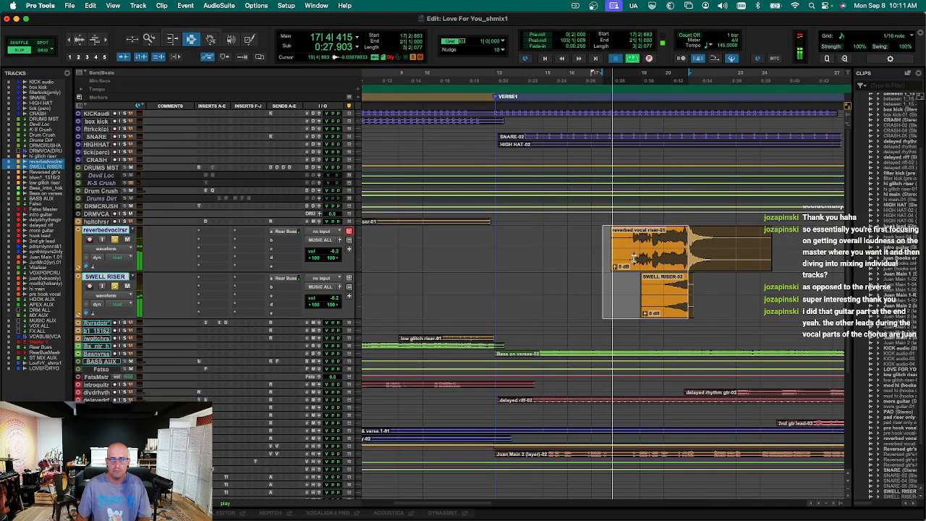
{"action": "scroll", "coordinate": [633, 258], "scroll_direction": "down", "scroll_amount": 5}
{"action": "scroll", "coordinate": [187, 201], "scroll_direction": "up", "scroll_amount": 2}
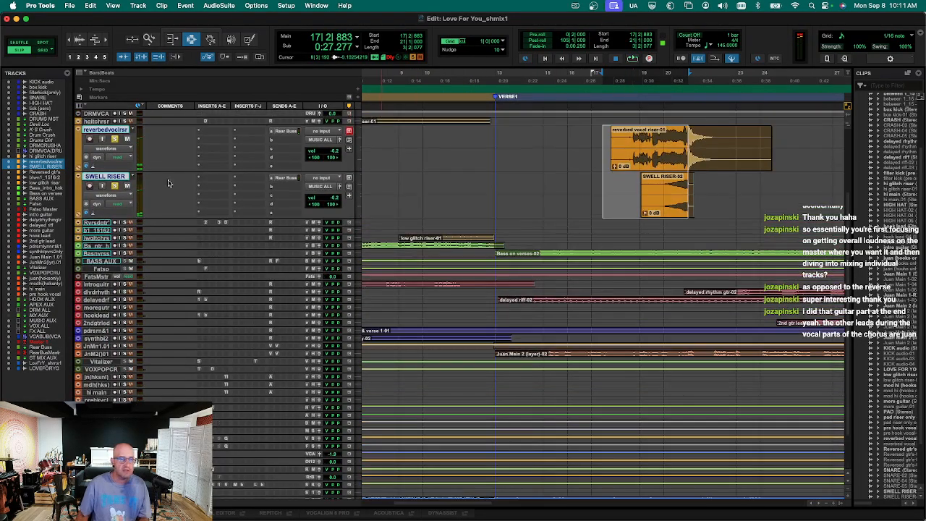
Leave only the reverbed vocal riser soloed, play it from 18|3|845 and lower its volume to -15.5 dB.
{"action": "left_click", "coordinate": [107, 133]}
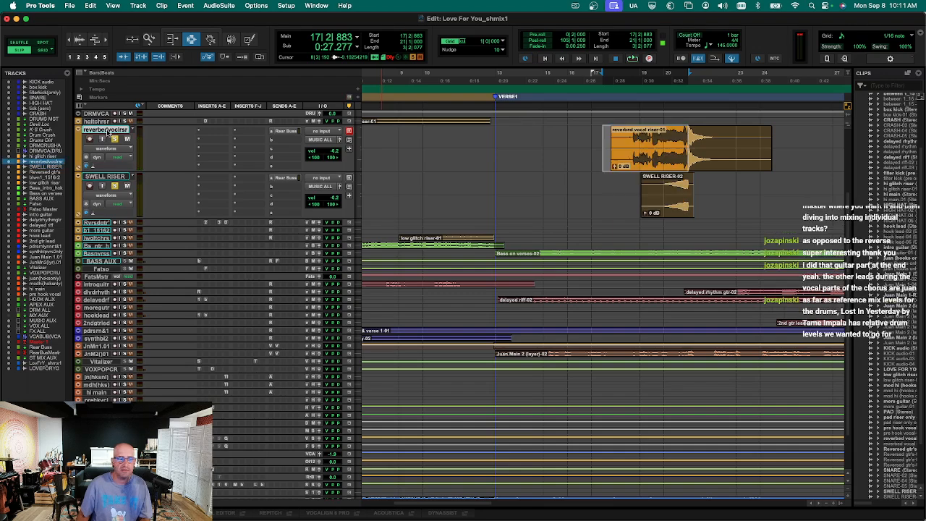
{"action": "left_click", "coordinate": [632, 142]}
{"action": "key", "text": "space"}
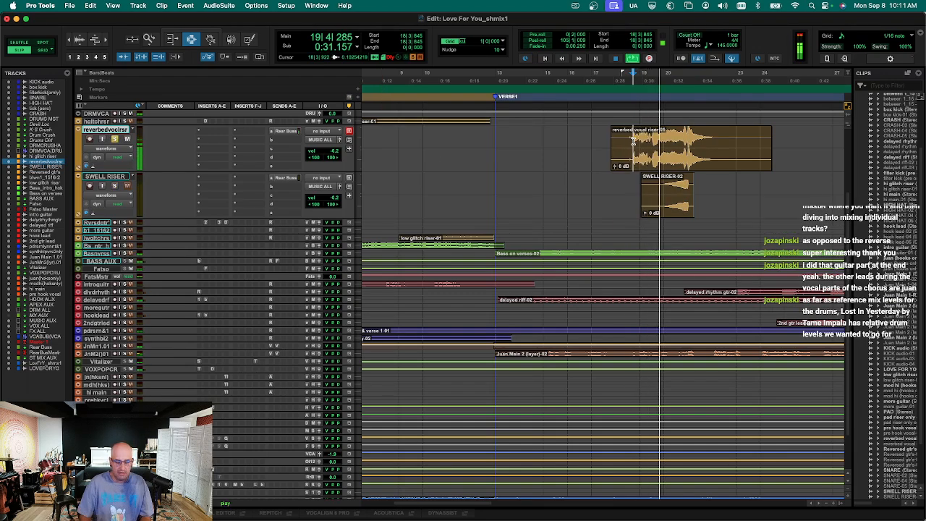
{"action": "key", "text": "space"}
{"action": "key", "text": "space"}
{"action": "key", "text": "space"}
{"action": "key", "text": "space"}
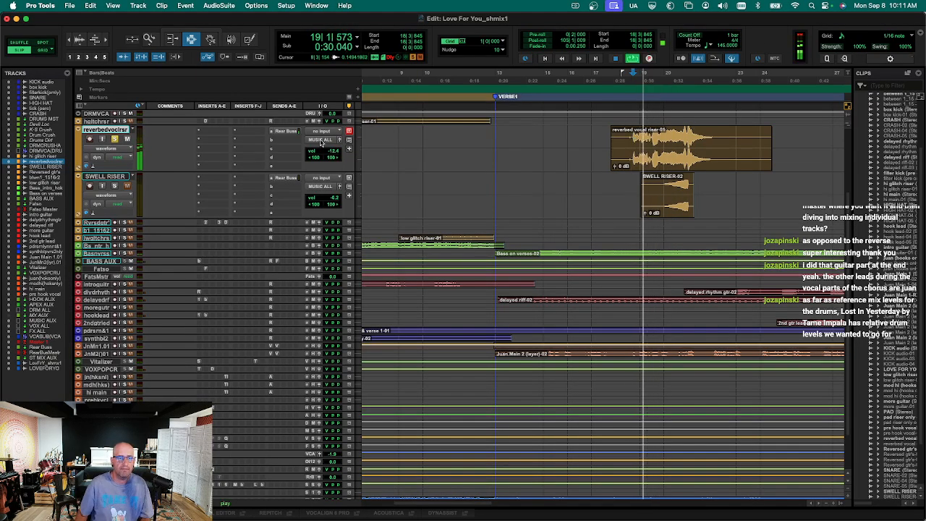
{"action": "key", "text": "space"}
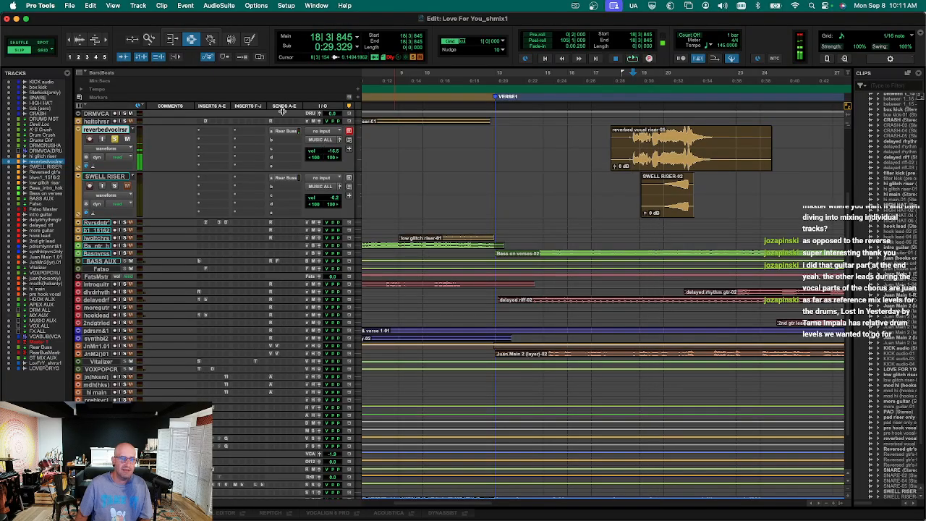
Move the reverbed vocal riser track below the pre hook vocal track and route its output to the HOOK AUX bus.
{"action": "left_click_drag", "start_coordinate": [123, 138], "coordinate": [150, 353]}
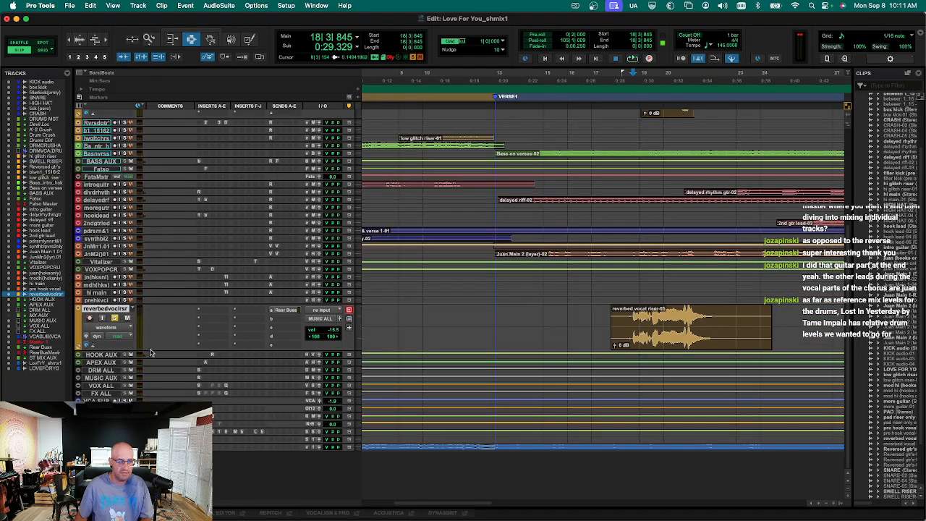
{"action": "left_click", "coordinate": [325, 319]}
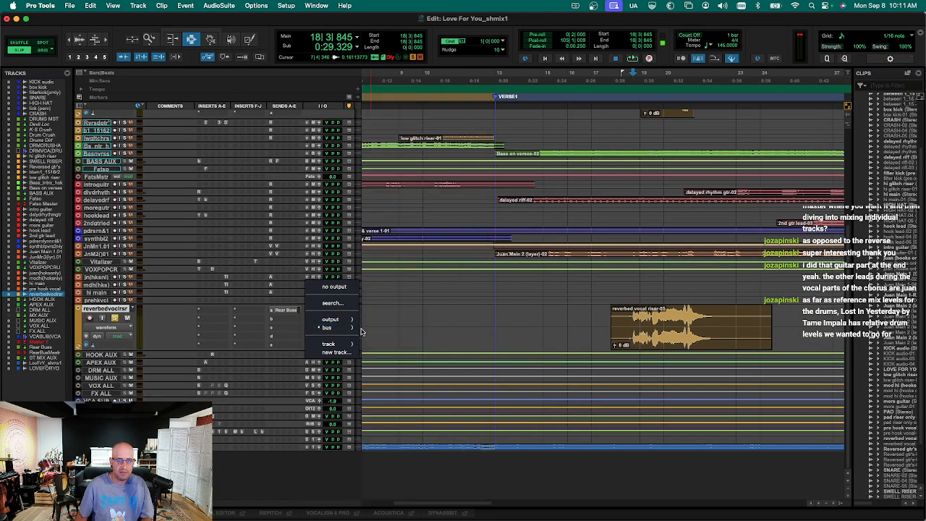
{"action": "mouse_move", "coordinate": [336, 328]}
{"action": "mouse_move", "coordinate": [396, 338]}
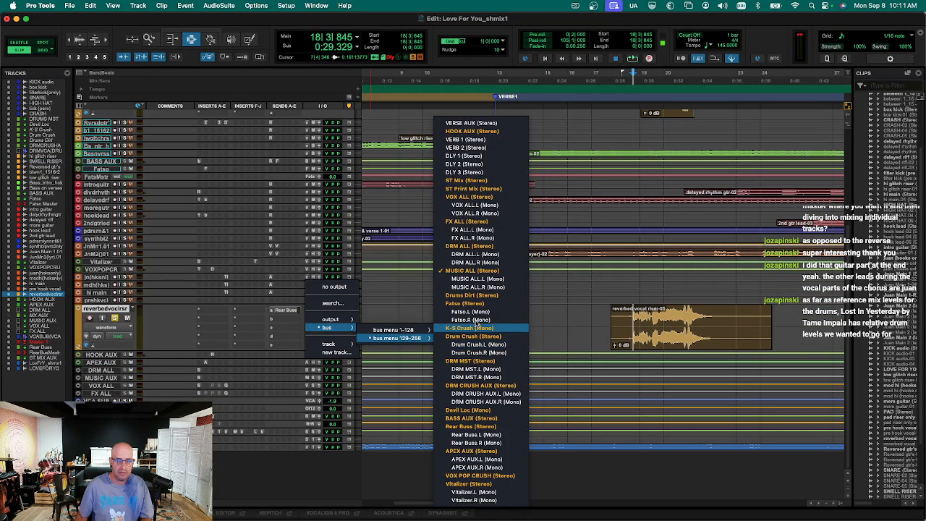
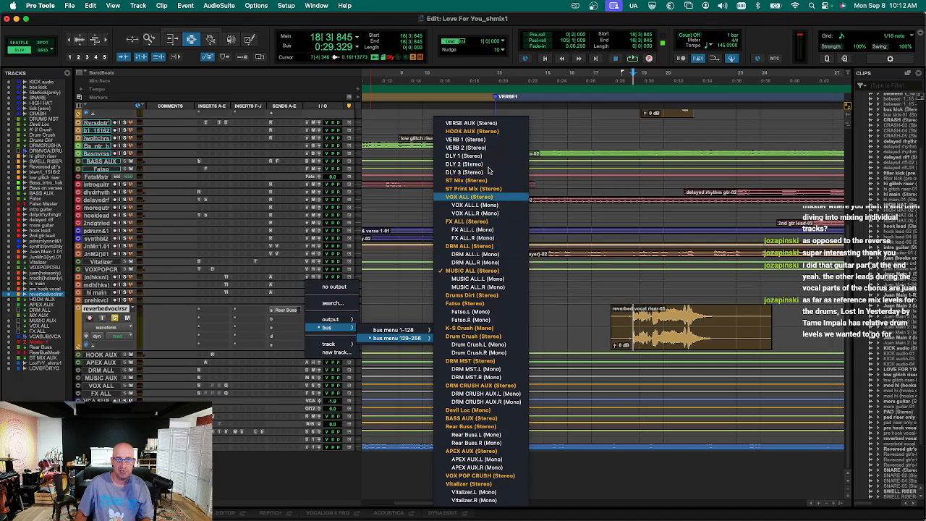
{"action": "left_click", "coordinate": [489, 132]}
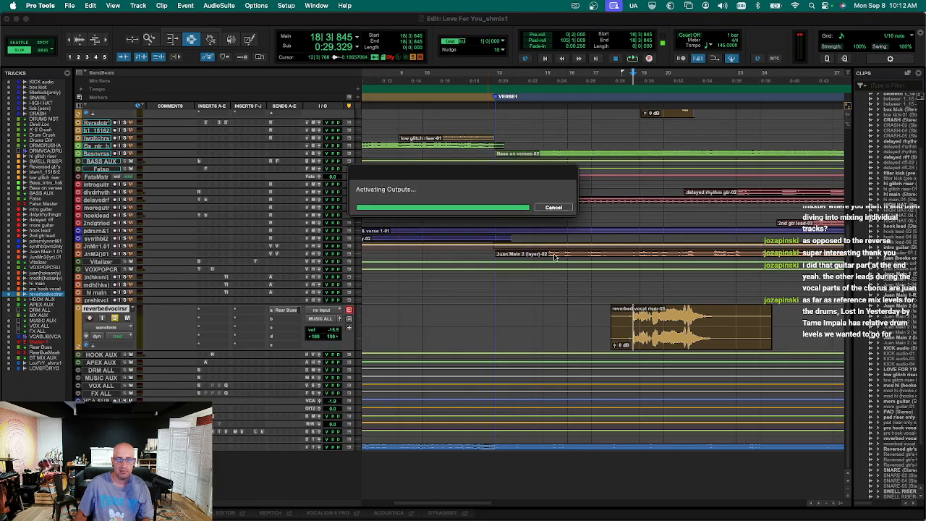
Trim the empty start and the tail of the reverbed vocal riser clip, ending it at about bar 22.
{"action": "key", "text": "t"}
{"action": "key", "text": "t"}
{"action": "key", "text": "t"}
{"action": "left_click", "coordinate": [605, 324]}
{"action": "key", "text": "a"}
{"action": "key", "text": "r"}
{"action": "key", "text": "r"}
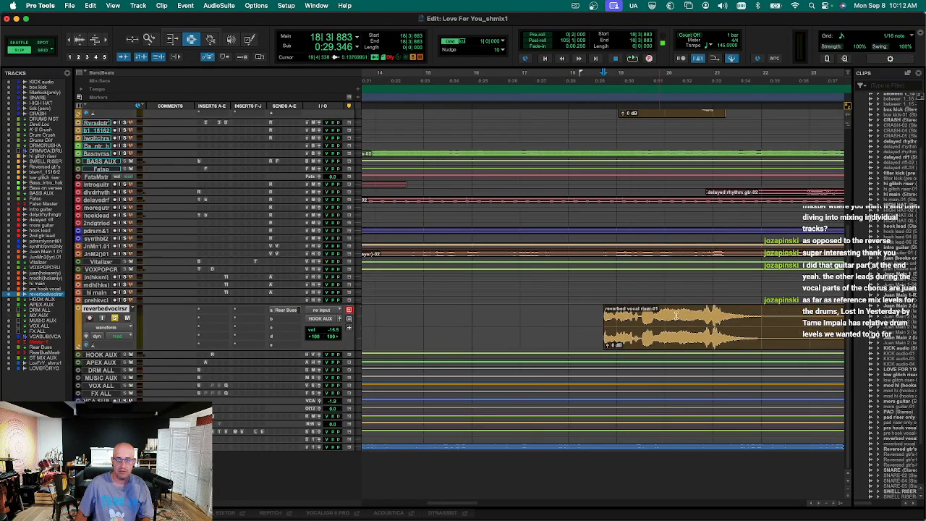
{"action": "left_click", "coordinate": [770, 317]}
{"action": "key", "text": "s"}
Play the reverbed vocal riser track from 18|2|000 to 22|4|845 and return the track to its small height.
{"action": "left_click_drag", "start_coordinate": [809, 324], "coordinate": [581, 343]}
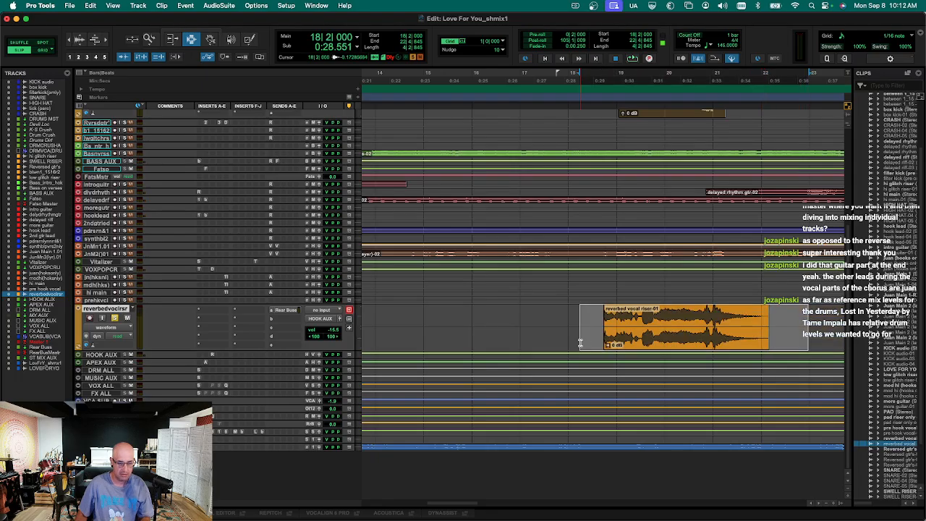
{"action": "key", "text": "space"}
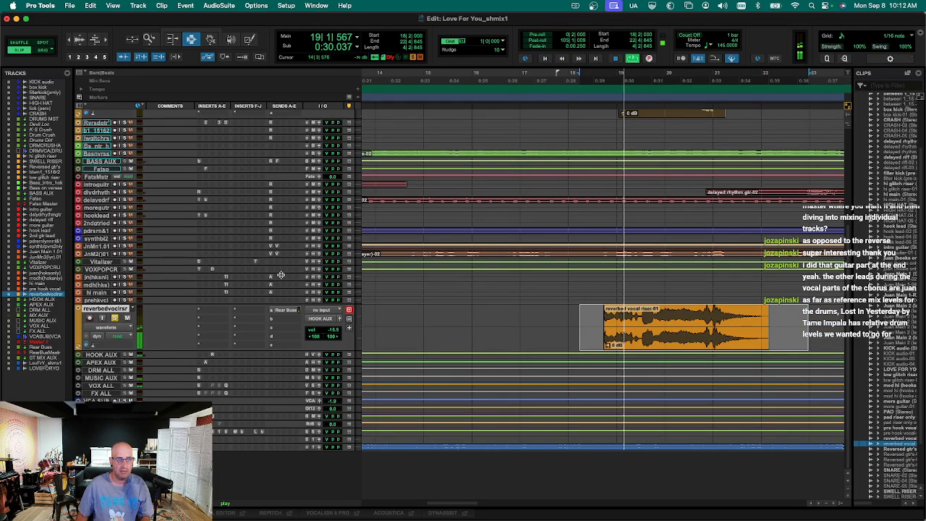
{"action": "key", "text": "e"}
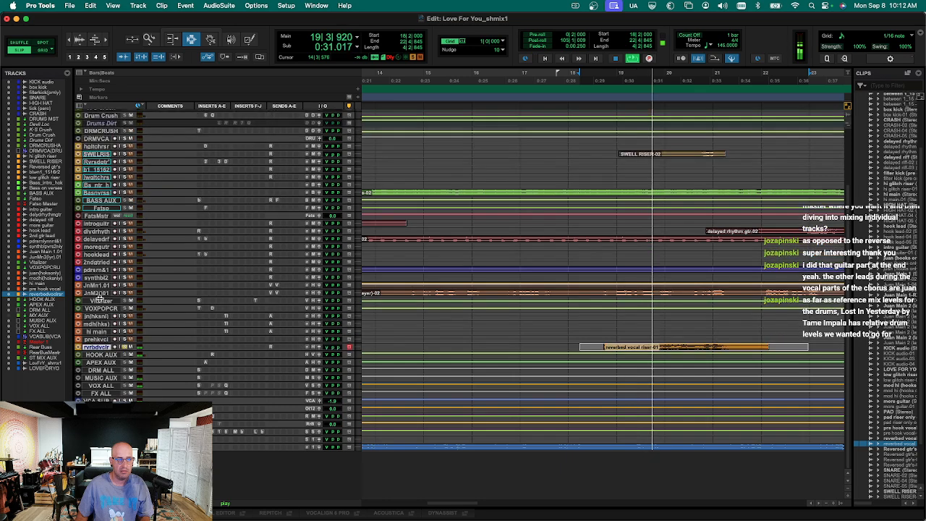
Clear the solos, enlarge the pre hook vocal track, and play the reverbed vocal riser section with the full mix.
{"action": "left_click", "coordinate": [95, 338], "text": "alt"}
{"action": "left_click", "coordinate": [96, 340]}
{"action": "key", "text": "space"}
{"action": "key", "text": "space"}
{"action": "key", "text": "e"}
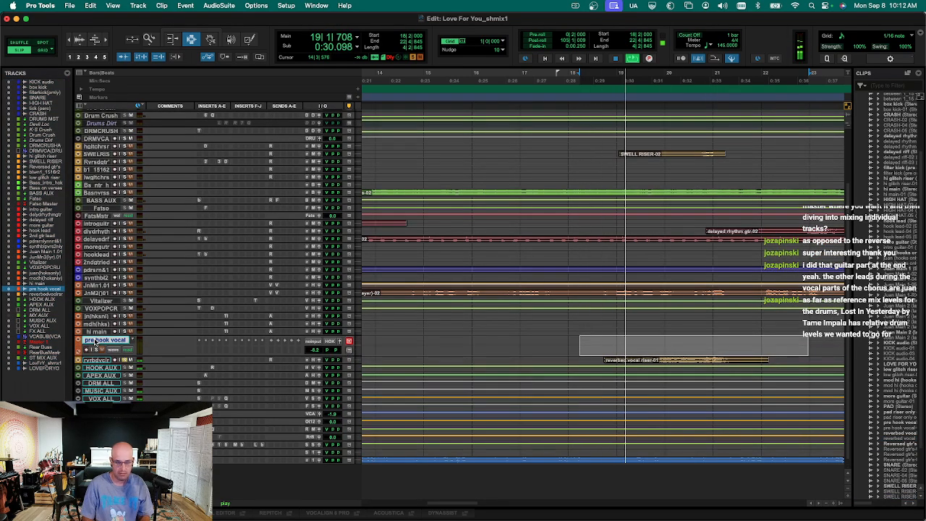
{"action": "key", "text": "semicolon"}
{"action": "key", "text": "super+equal"}
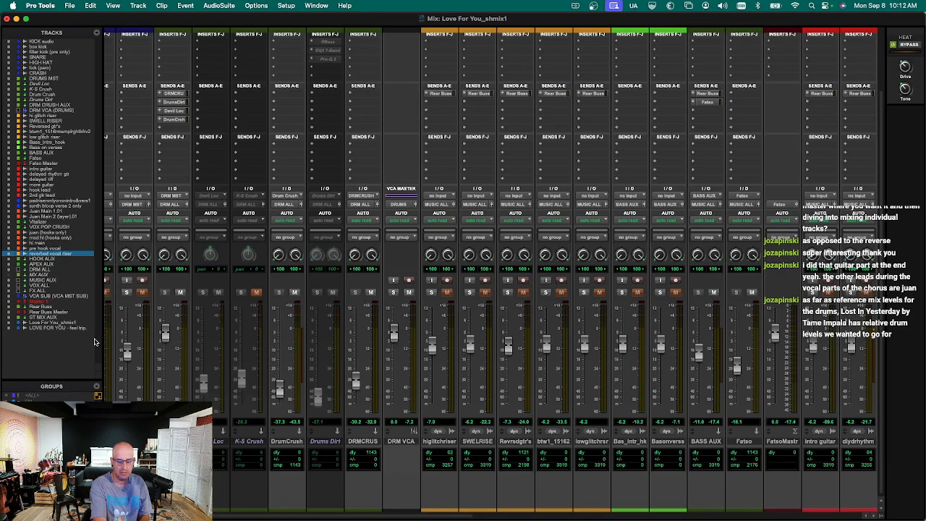
{"action": "key", "text": "space"}
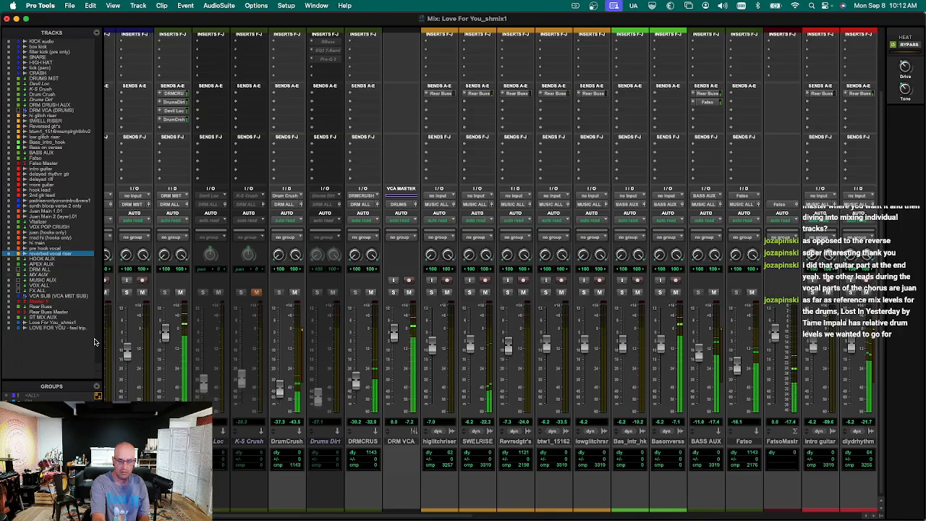
Balance the reverbed vocal riser against the full mix during playback, setting its volume to -16.1 dB.
{"action": "left_click_drag", "start_coordinate": [318, 516], "coordinate": [636, 515]}
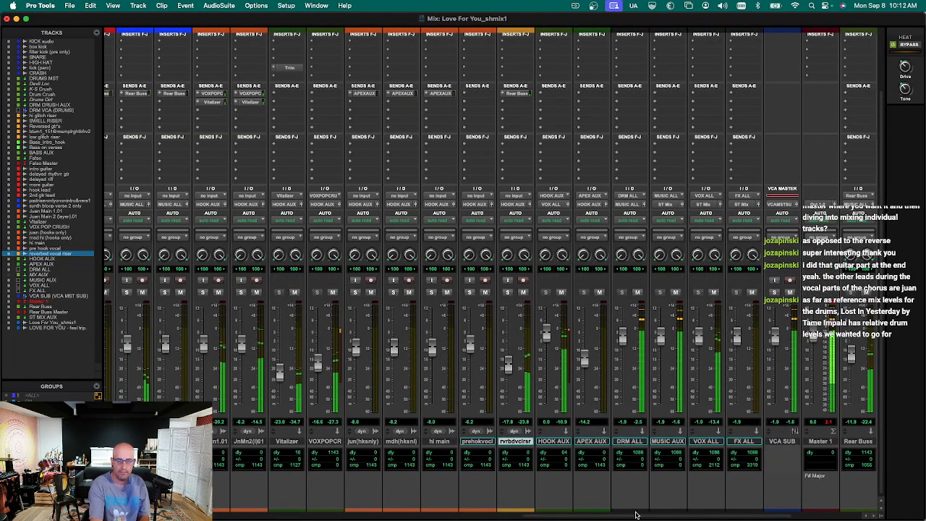
{"action": "key", "text": "super+z"}
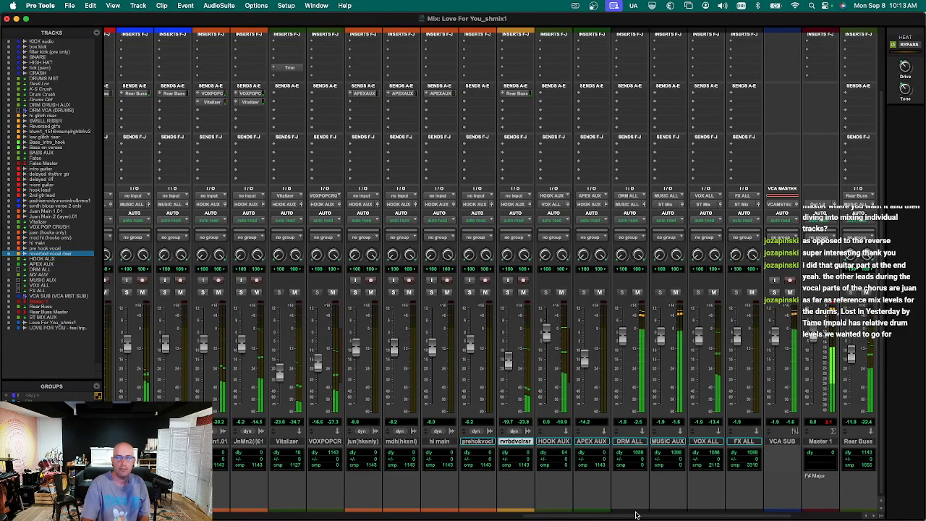
{"action": "scroll", "coordinate": [509, 437], "scroll_direction": "up", "scroll_amount": 3}
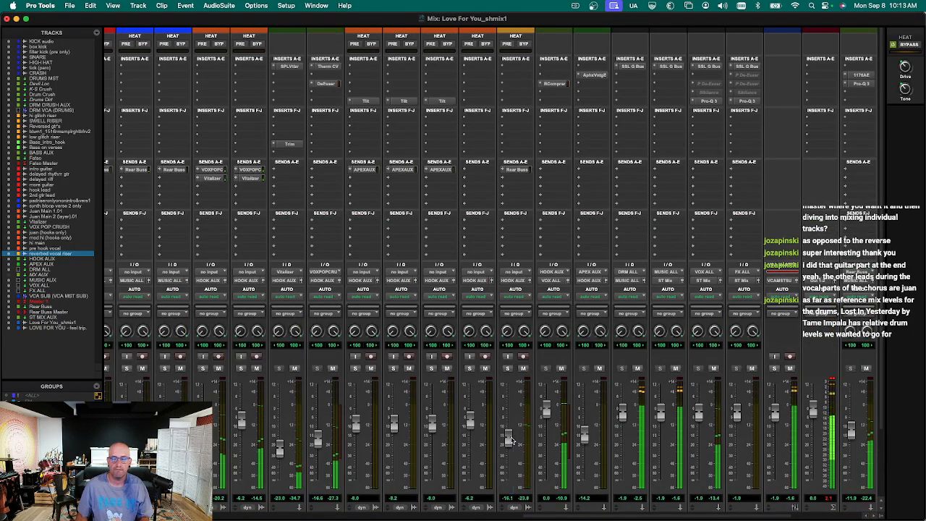
Insert Decapitator on the reverbed vocal riser track and set its Drive to about 3.
{"action": "left_click", "coordinate": [517, 68]}
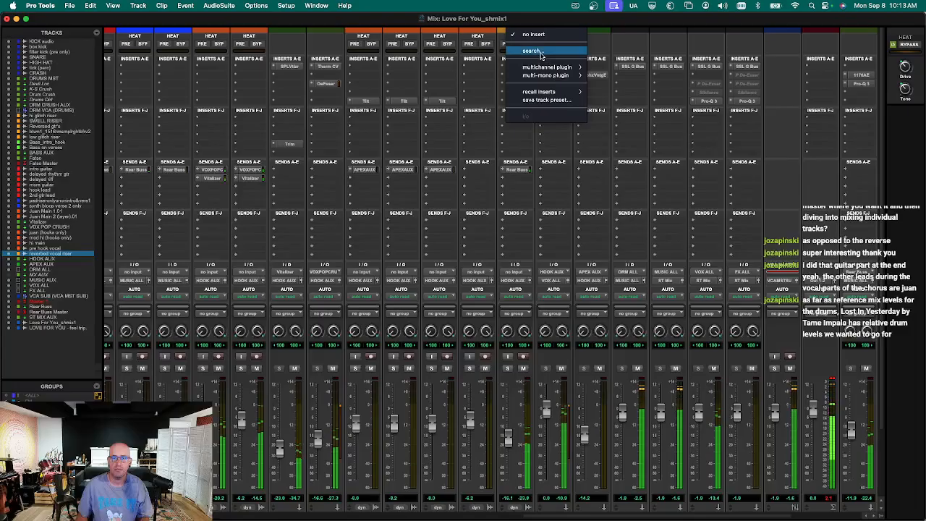
{"action": "left_click", "coordinate": [532, 51]}
{"action": "type", "text": "deca"}
{"action": "key", "text": "Return"}
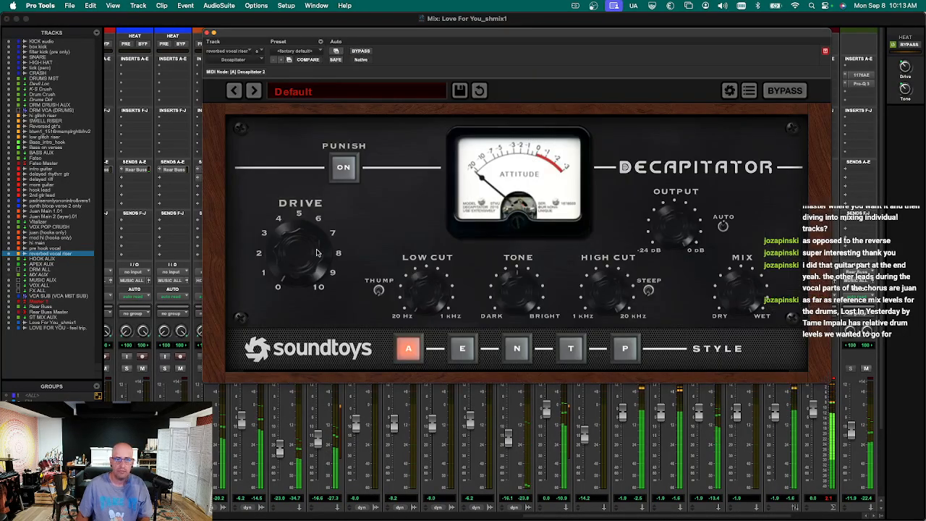
{"action": "left_click_drag", "start_coordinate": [317, 253], "coordinate": [301, 239]}
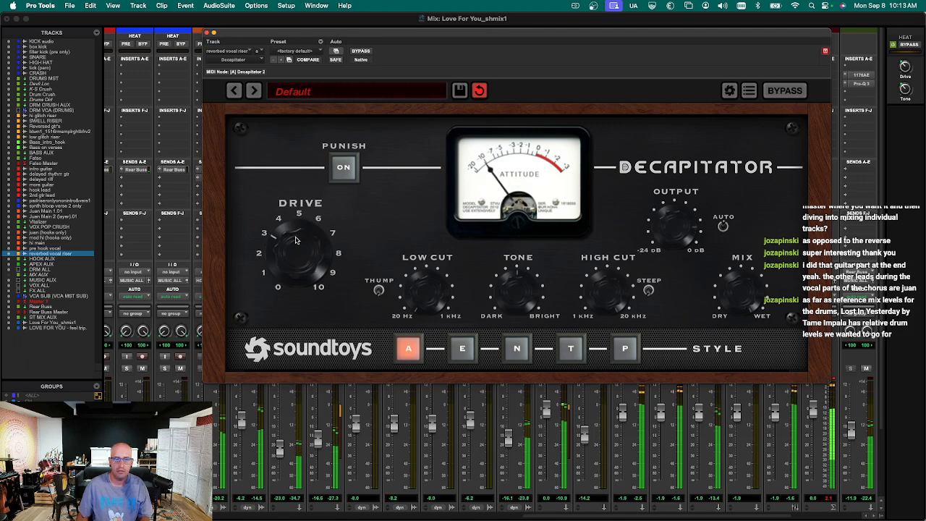
{"action": "key", "text": "super+w"}
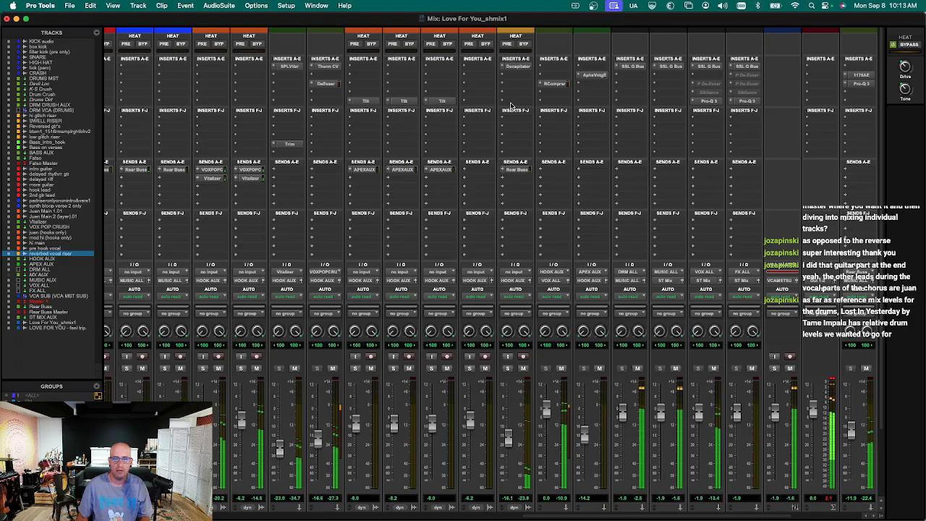
Insert H-Reverb (stereo) after Decapitator on the reverbed vocal riser and lower its Dry/Wet mix toward dry.
{"action": "left_click", "coordinate": [508, 96]}
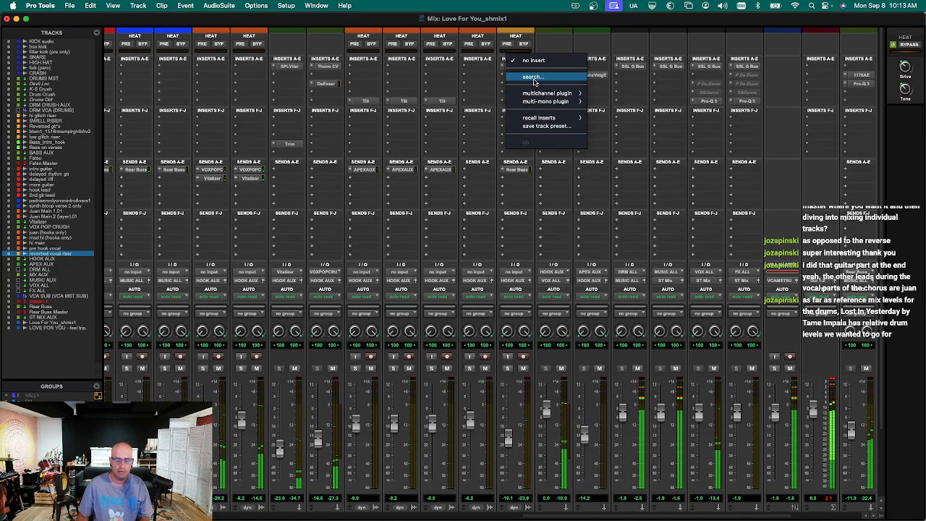
{"action": "type", "text": "h-re"}
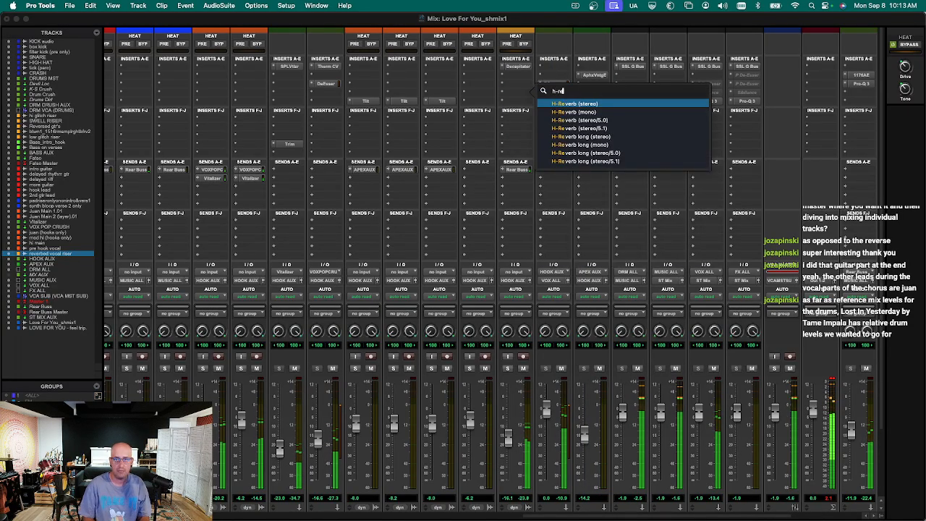
{"action": "key", "text": "Return"}
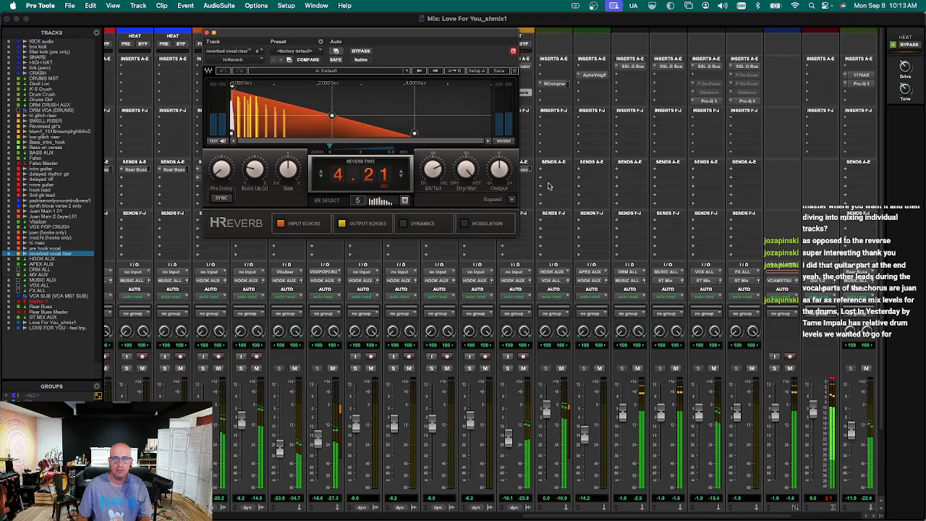
{"action": "left_click_drag", "start_coordinate": [470, 171], "coordinate": [471, 172]}
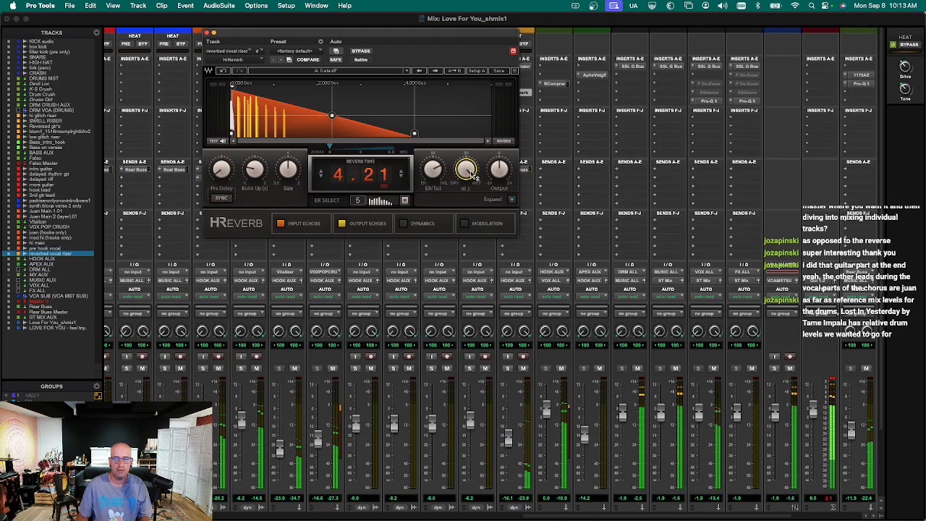
{"action": "scroll", "coordinate": [536, 351], "scroll_direction": "down", "scroll_amount": 2}
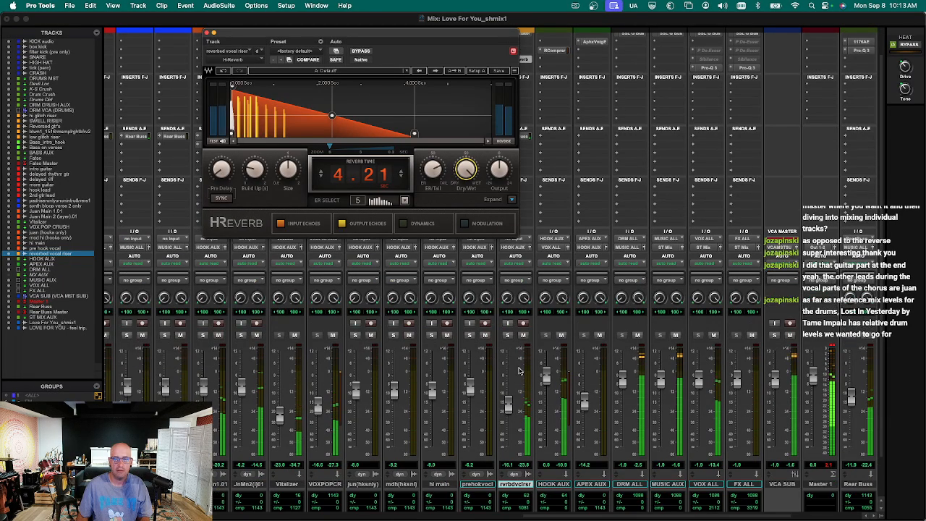
{"action": "mouse_move", "coordinate": [468, 173]}
{"action": "left_mouse_down"}
{"action": "mouse_move", "coordinate": [469, 203]}
{"action": "mouse_move", "coordinate": [466, 171]}
{"action": "mouse_move", "coordinate": [466, 182]}
{"action": "left_mouse_up"}
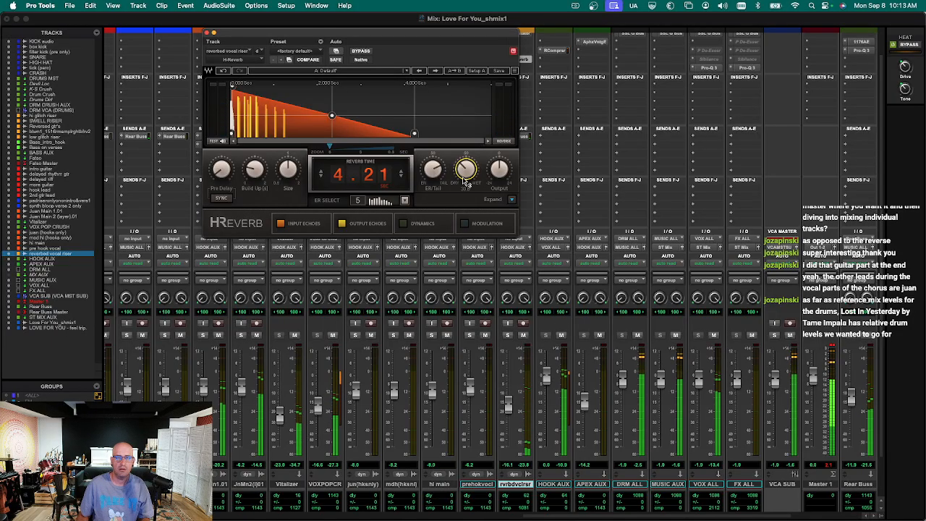
{"action": "scroll", "coordinate": [524, 69], "scroll_direction": "up", "scroll_amount": 2}
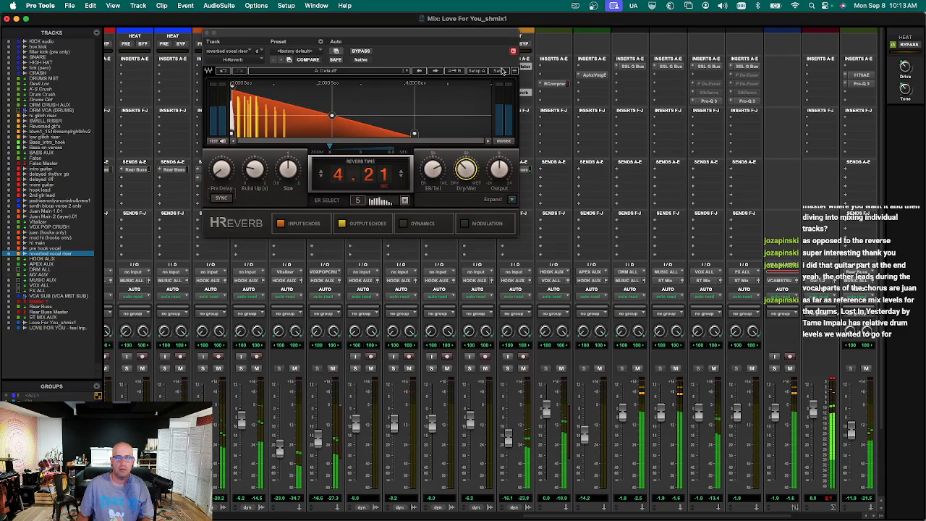
{"action": "key", "text": "super+w"}
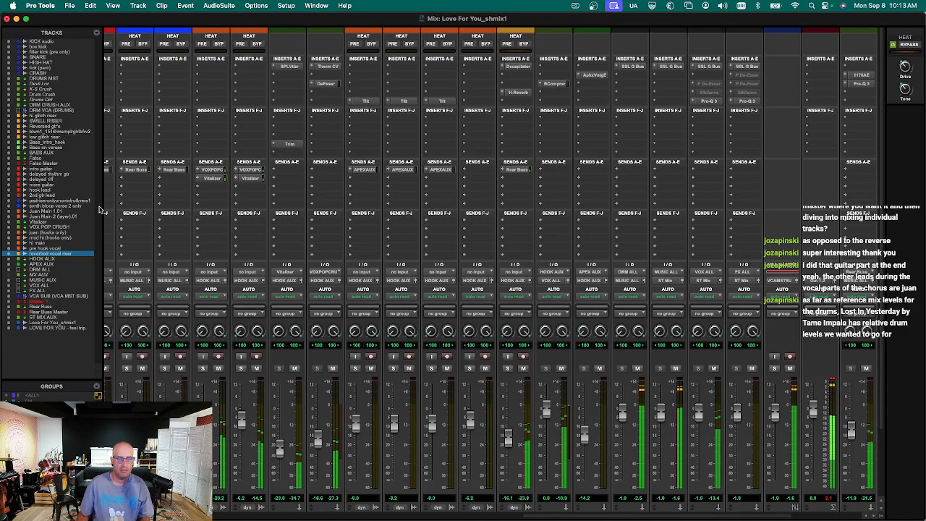
Enlarge the tracks in the Edit window and play from the SWELL RISER clip at about bar 20 in verse 1.
{"action": "key", "text": "super+equal"}
{"action": "key", "text": "super+bracketleft"}
{"action": "key", "text": "super+bracketleft"}
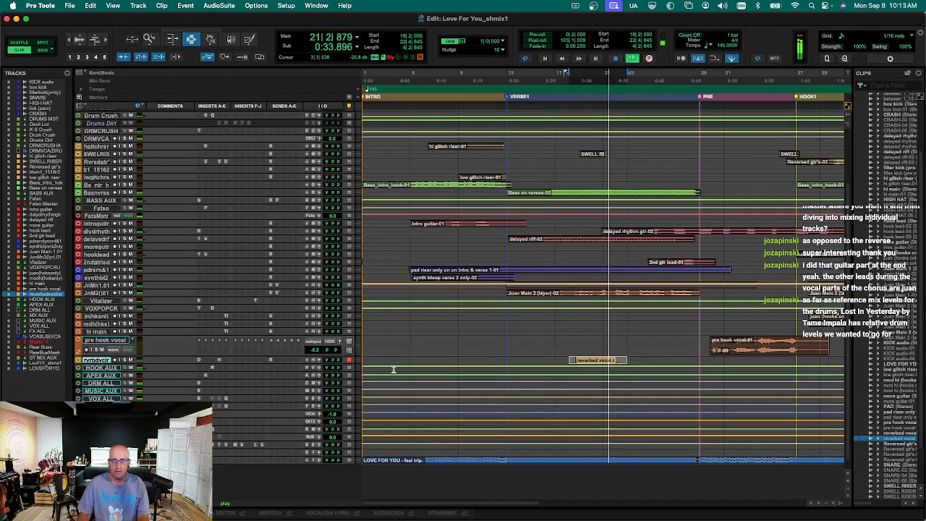
{"action": "key", "text": "ctrl+alt+Down"}
{"action": "key", "text": "ctrl+alt+Down"}
{"action": "key", "text": "ctrl+alt+Up"}
{"action": "key", "text": "ctrl+alt+Up"}
{"action": "key", "text": "super+bracketleft"}
{"action": "key", "text": "super+bracketright"}
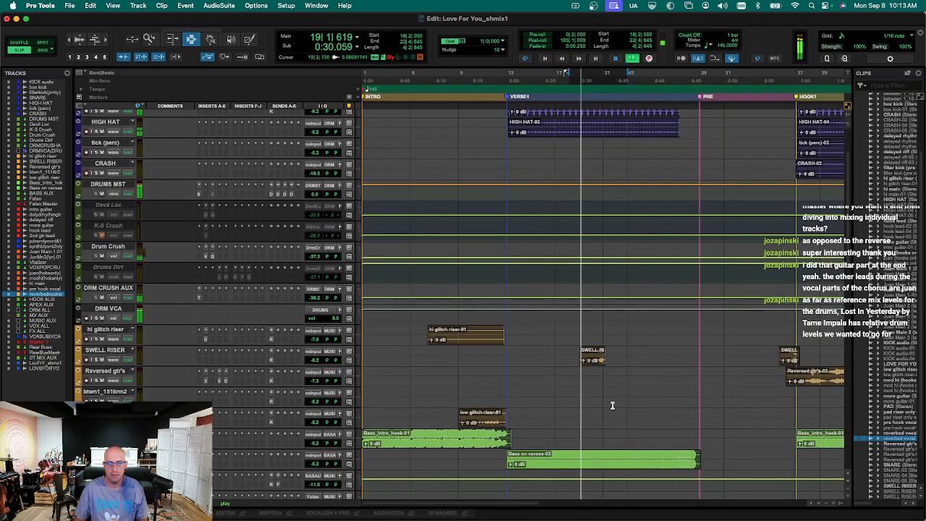
{"action": "left_click", "coordinate": [594, 353]}
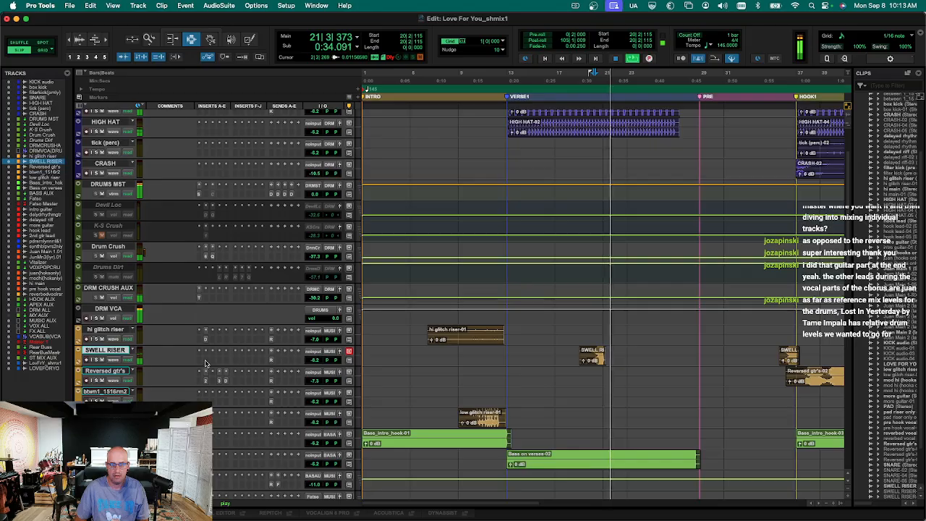
Insert H-Reverb (stereo) in the second insert slot of the SWELL RISER track and lower its Dry/Wet mix toward dry.
{"action": "key", "text": "super+equal"}
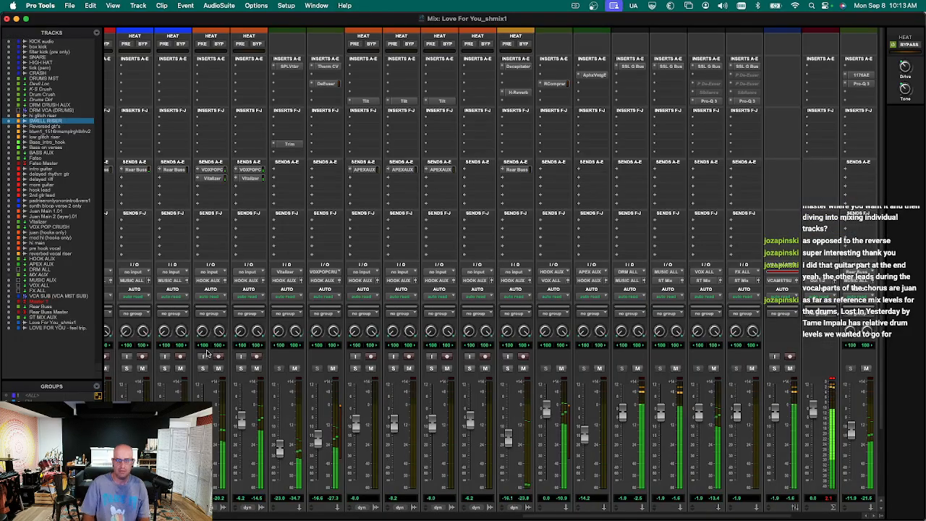
{"action": "left_click_drag", "start_coordinate": [530, 516], "coordinate": [332, 516]}
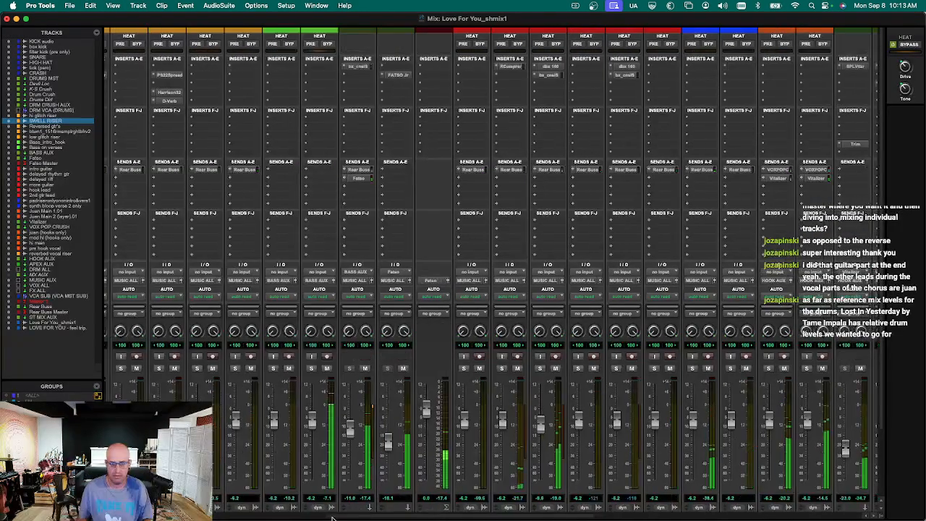
{"action": "scroll", "coordinate": [372, 488], "scroll_direction": "down", "scroll_amount": 5}
{"action": "scroll", "coordinate": [371, 489], "scroll_direction": "up", "scroll_amount": 5}
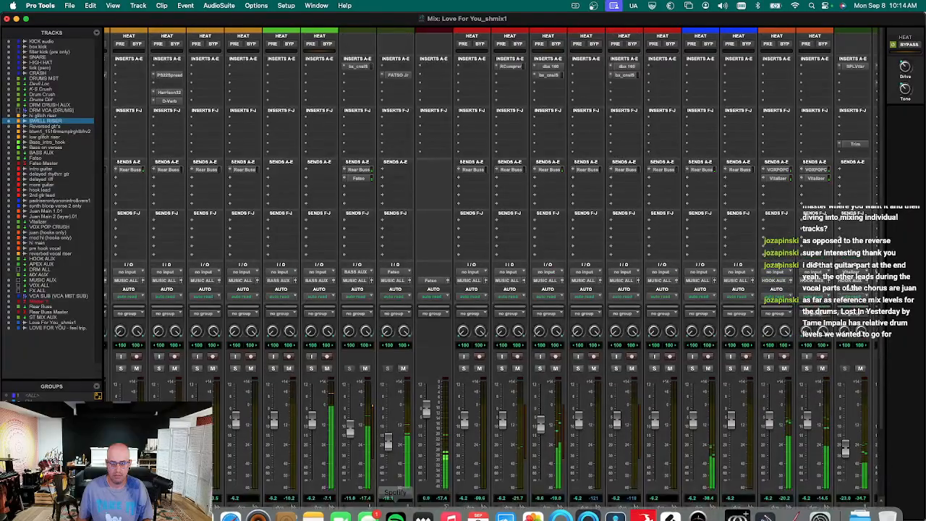
{"action": "left_click", "coordinate": [121, 75]}
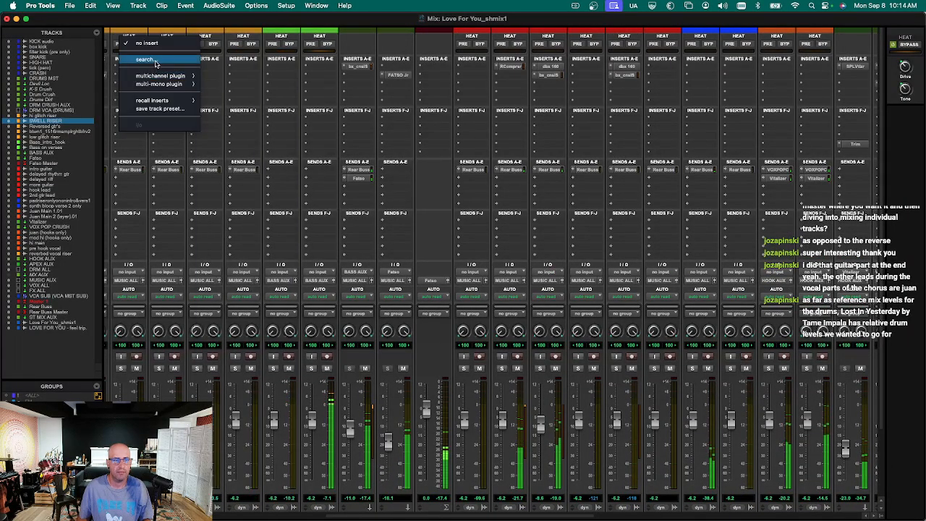
{"action": "left_click", "coordinate": [155, 62]}
{"action": "type", "text": "h-re"}
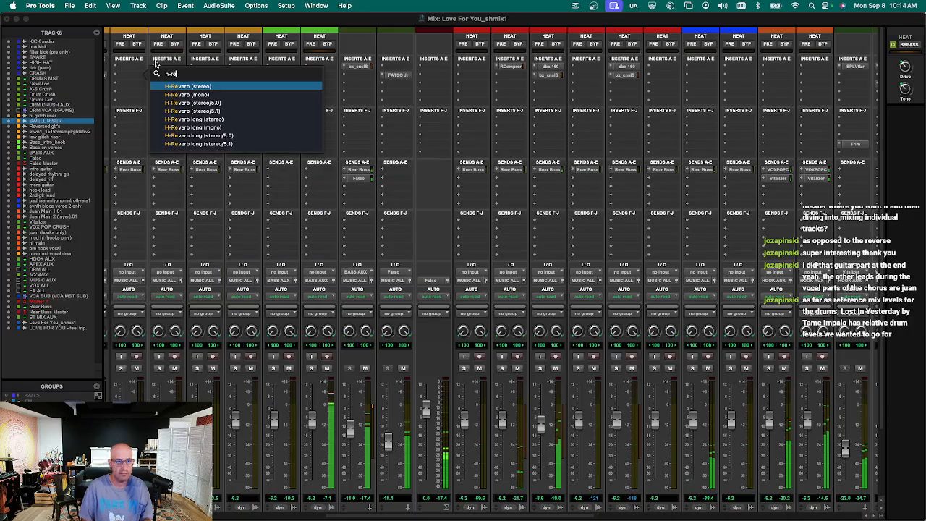
{"action": "key", "text": "Return"}
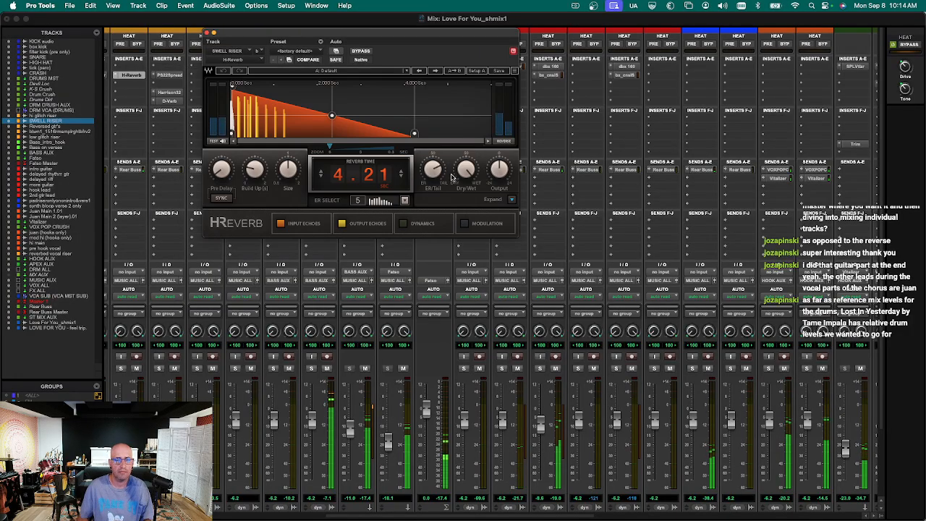
{"action": "left_click_drag", "start_coordinate": [464, 176], "coordinate": [459, 189]}
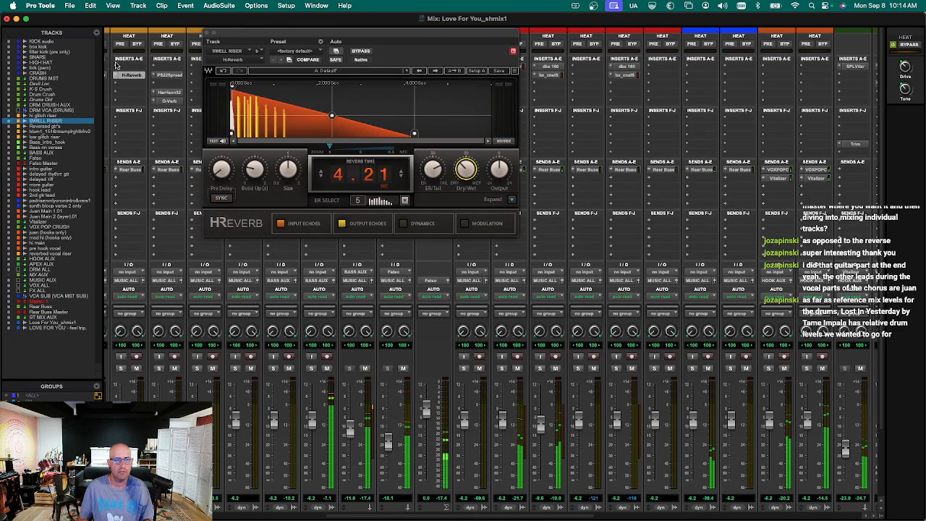
Insert Little Radiator (stereo) ahead of H-Reverb on the SWELL RISER track.
{"action": "left_click", "coordinate": [120, 66]}
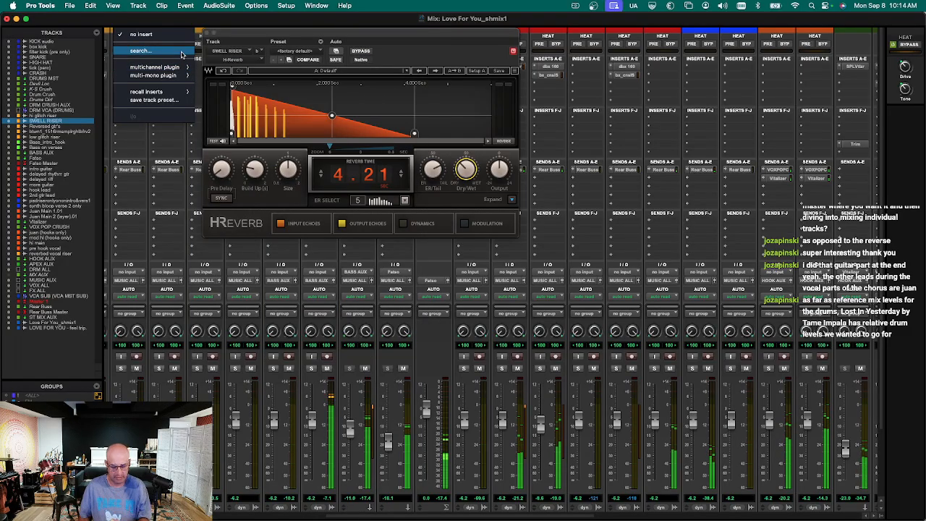
{"action": "left_click", "coordinate": [181, 53]}
{"action": "type", "text": "li"}
{"action": "key", "text": "Down"}
{"action": "key", "text": "Down"}
{"action": "key", "text": "Down"}
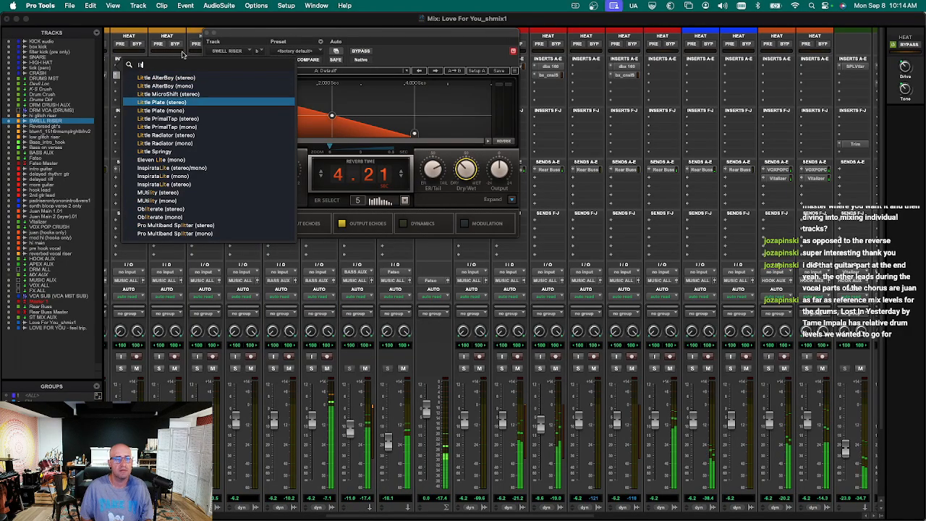
{"action": "type", "text": "t"}
{"action": "key", "text": "Down"}
{"action": "key", "text": "Down"}
{"action": "key", "text": "Down"}
{"action": "key", "text": "Down"}
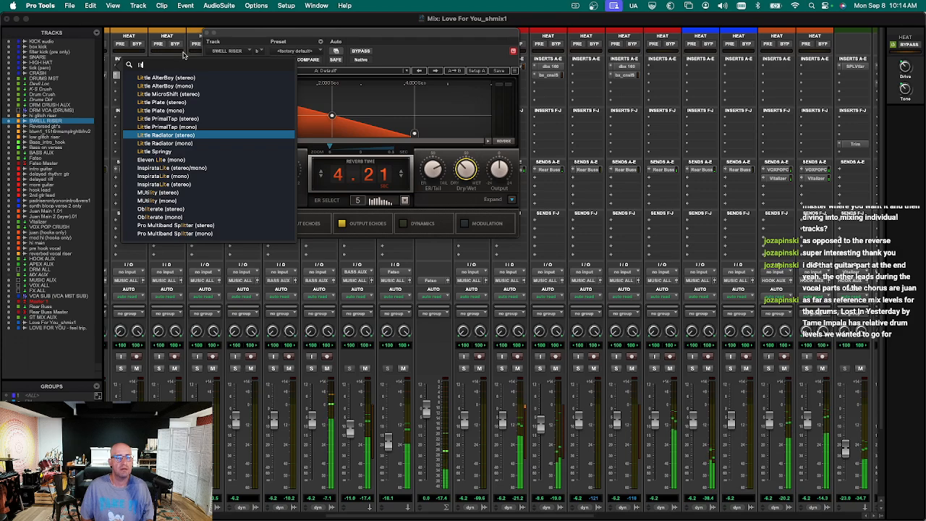
{"action": "key", "text": "Return"}
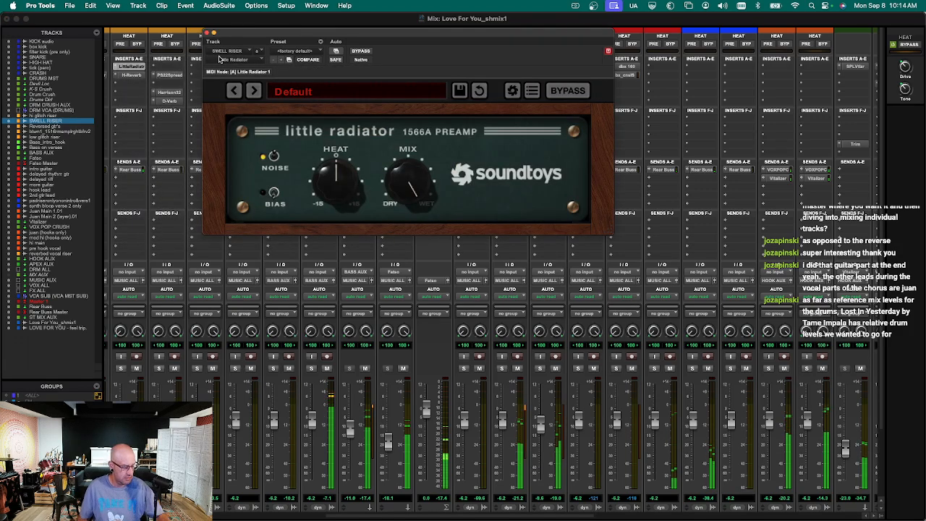
Turn off Little Radiator's noise, raise its Heat, slightly lower the SWELL RISER volume, and return to the Edit window.
{"action": "left_click", "coordinate": [274, 156]}
{"action": "left_click_drag", "start_coordinate": [347, 189], "coordinate": [346, 168]}
{"action": "scroll", "coordinate": [284, 281], "scroll_direction": "down", "scroll_amount": 3}
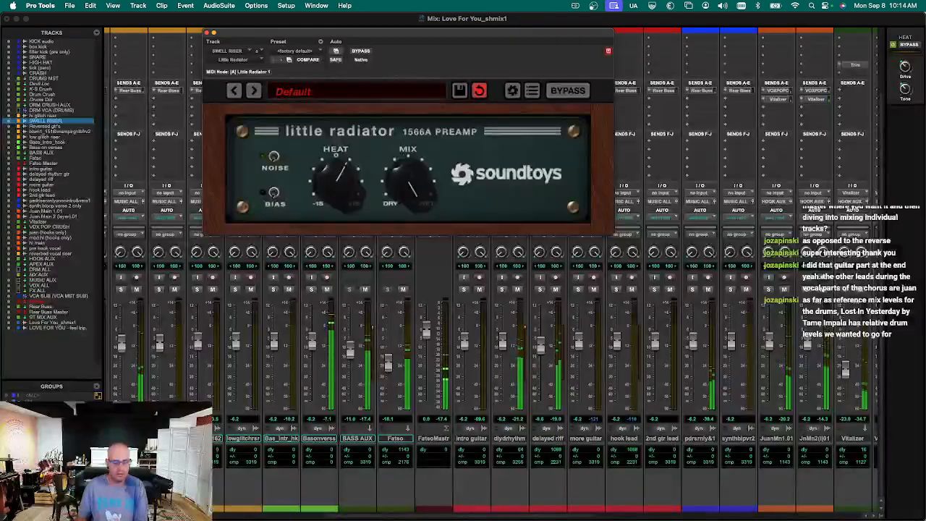
{"action": "key", "text": "super+w"}
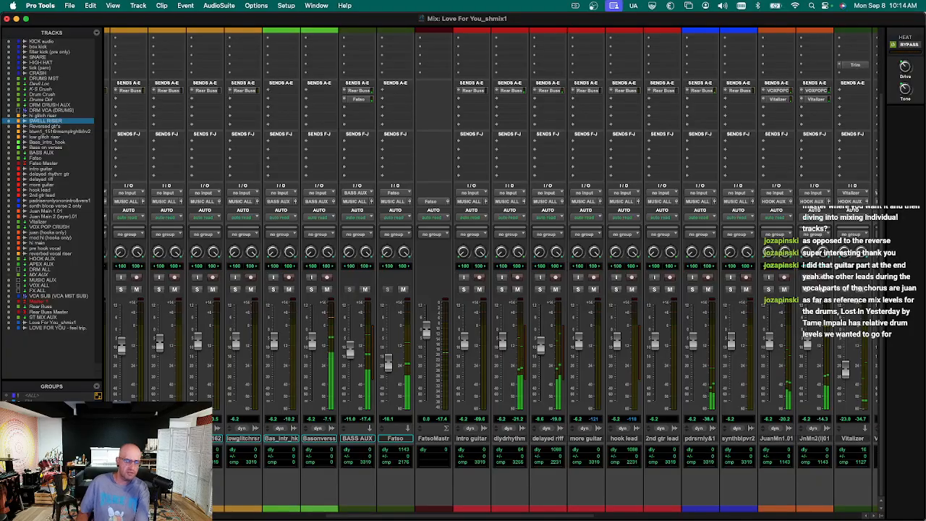
{"action": "key", "text": "super+equal"}
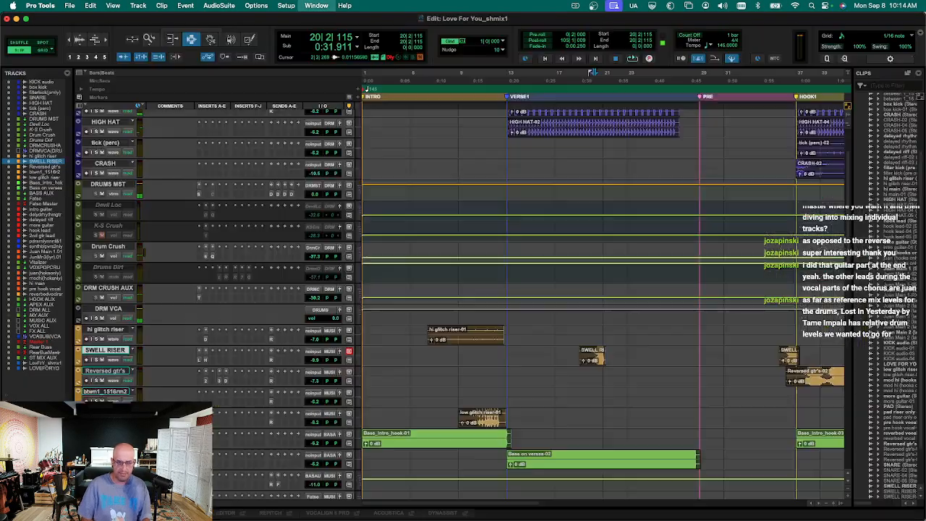
Check the bx_console insert on the BASS AUX track in the Mix window and lower the track's volume to -11.3 dB.
{"action": "key", "text": "super+equal"}
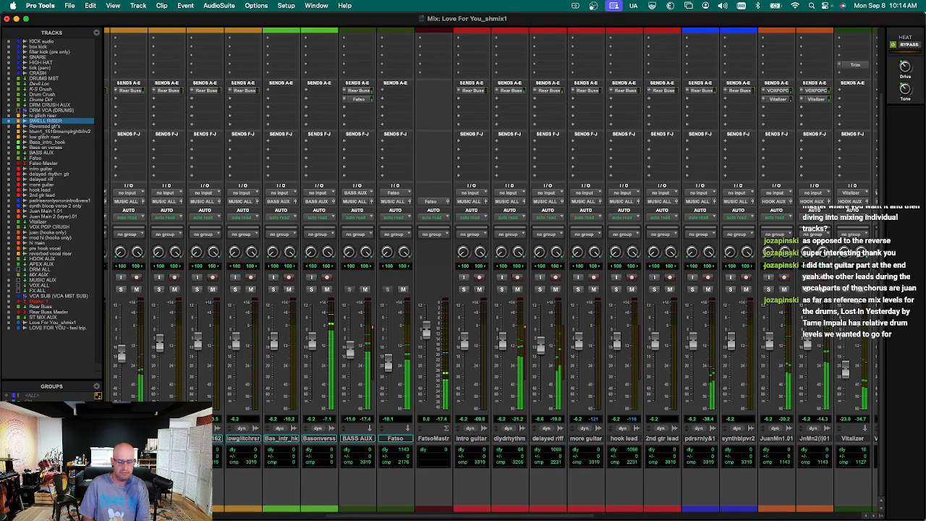
{"action": "left_click", "coordinate": [340, 438]}
{"action": "scroll", "coordinate": [355, 253], "scroll_direction": "up", "scroll_amount": 3}
{"action": "left_click", "coordinate": [363, 65]}
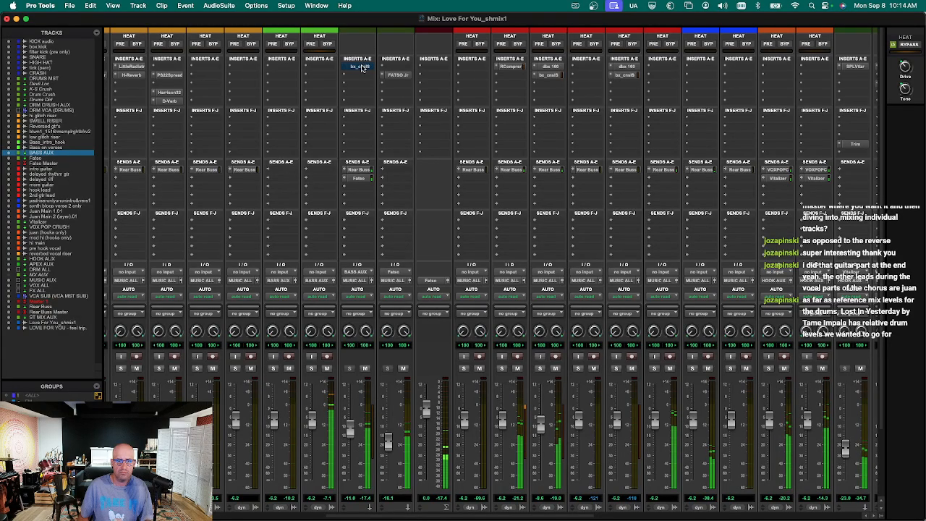
{"action": "scroll", "coordinate": [384, 232], "scroll_direction": "down", "scroll_amount": 3}
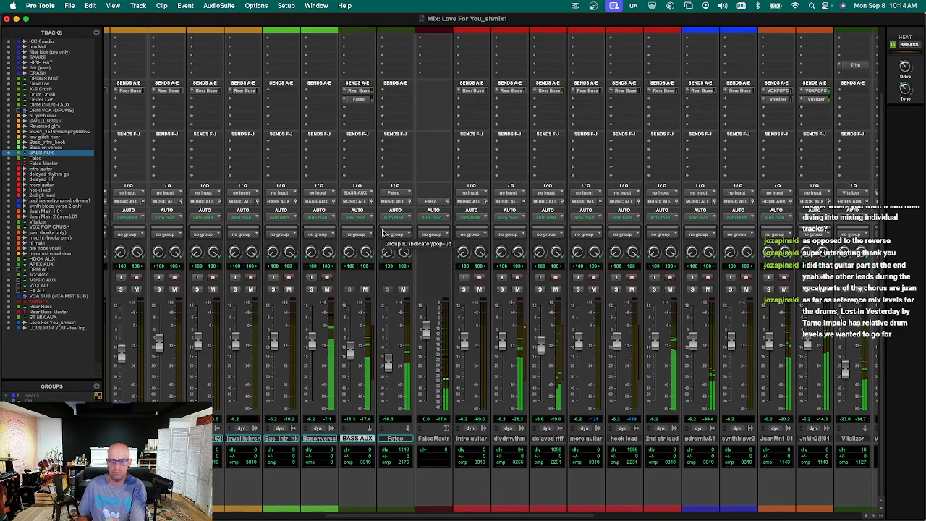
{"action": "key", "text": "super+equal"}
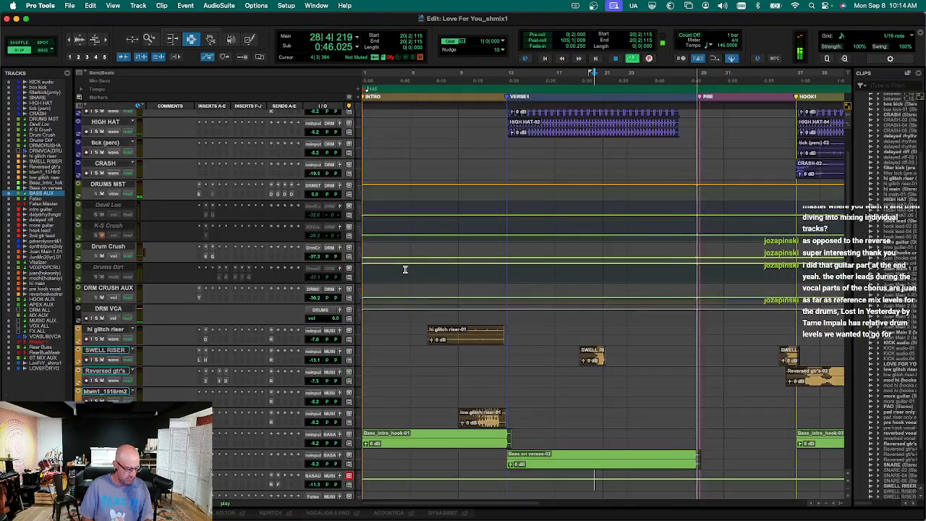
Play the hi glitch riser clip in the intro soloed and show the track's inserts in the Mix window.
{"action": "key", "text": "r"}
{"action": "key", "text": "space"}
{"action": "left_click", "coordinate": [409, 335]}
{"action": "key", "text": "space"}
{"action": "key", "text": "super+equal"}
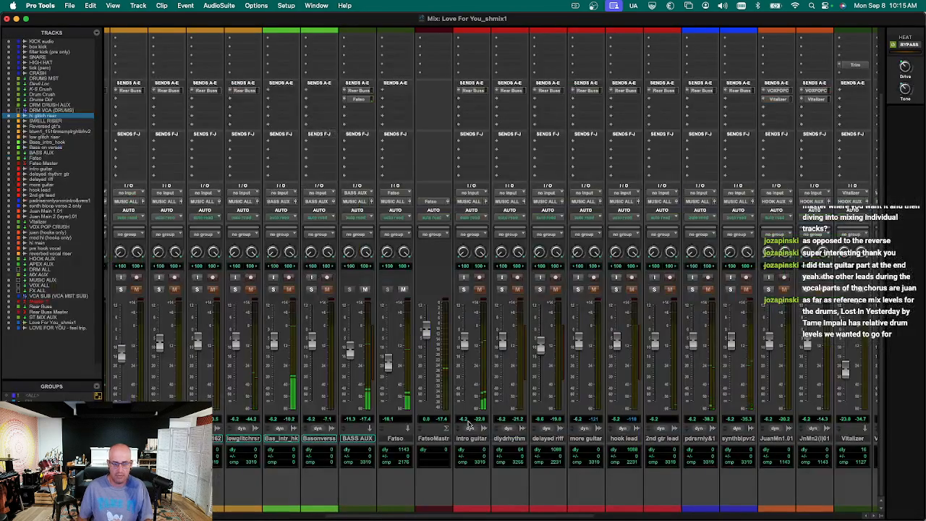
{"action": "left_click_drag", "start_coordinate": [501, 518], "coordinate": [354, 518]}
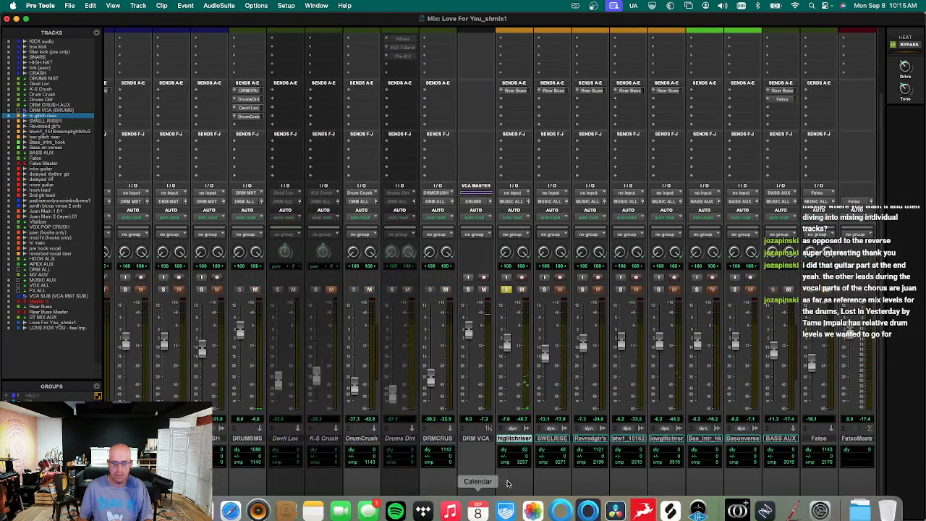
{"action": "scroll", "coordinate": [512, 149], "scroll_direction": "up", "scroll_amount": 3}
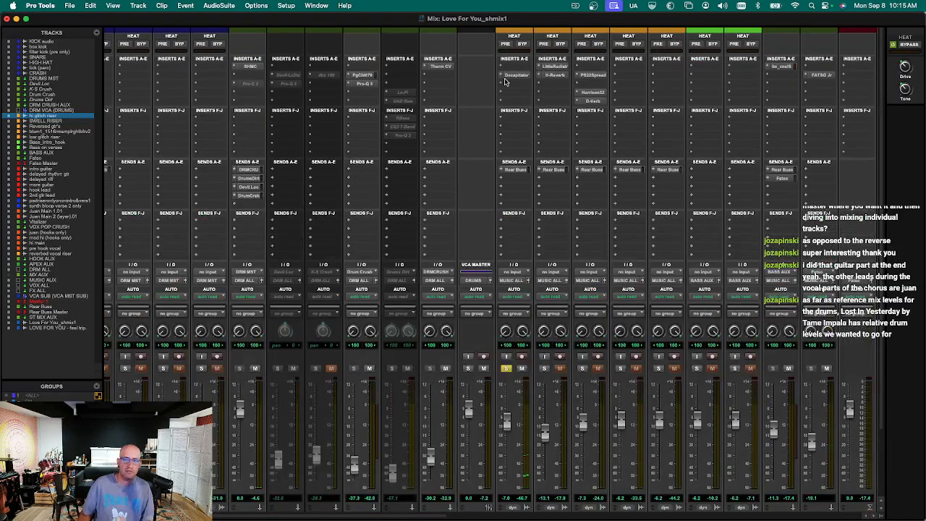
Insert Wider after the Decapitator on the hi glitch riser track and set its width to 75%.
{"action": "left_click", "coordinate": [505, 88]}
{"action": "type", "text": "wi"}
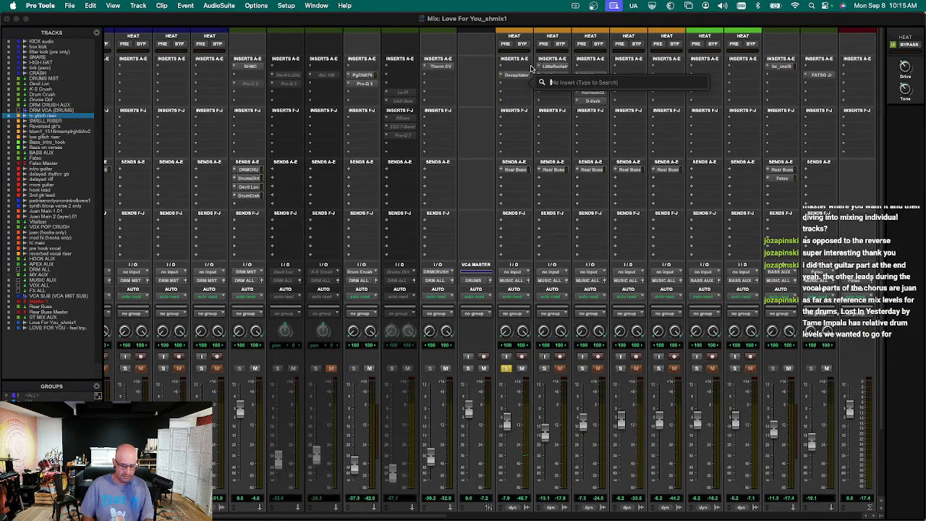
{"action": "type", "text": "de"}
{"action": "key", "text": "Return"}
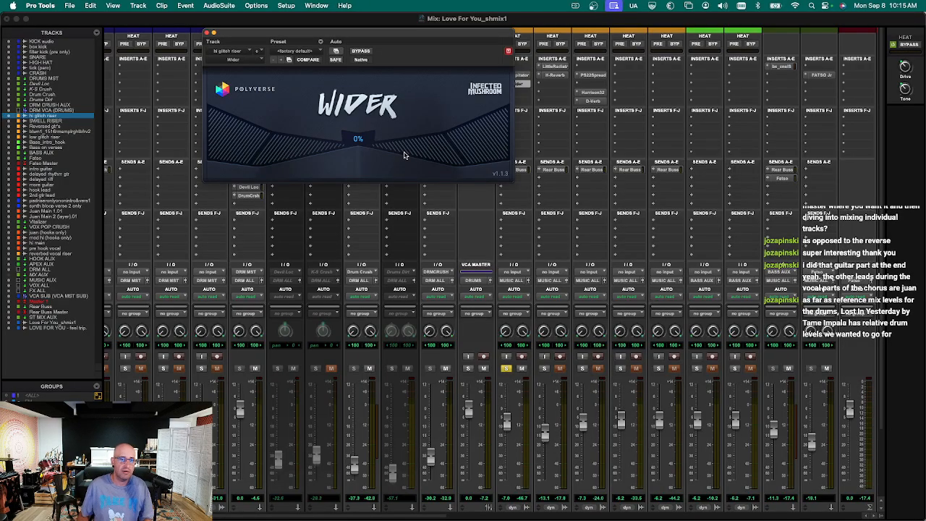
{"action": "left_click_drag", "start_coordinate": [409, 150], "coordinate": [460, 208]}
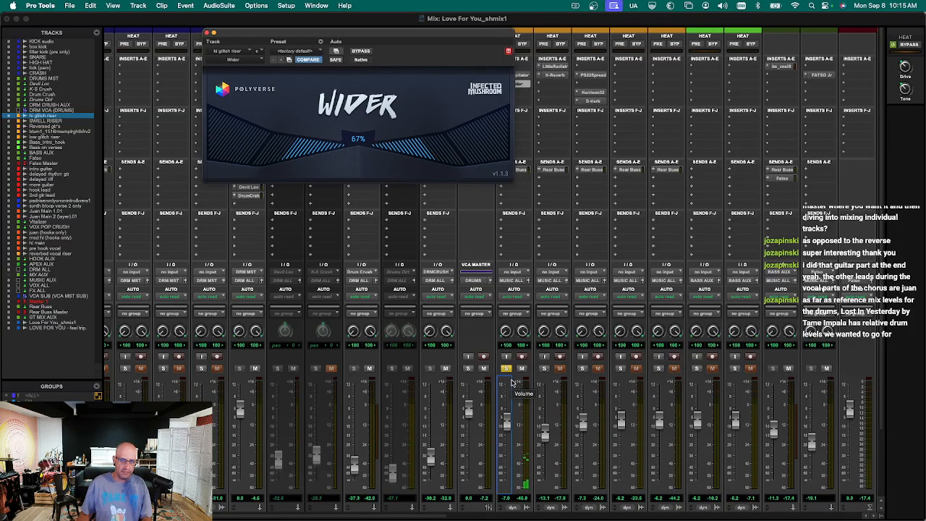
{"action": "left_click_drag", "start_coordinate": [406, 162], "coordinate": [416, 143]}
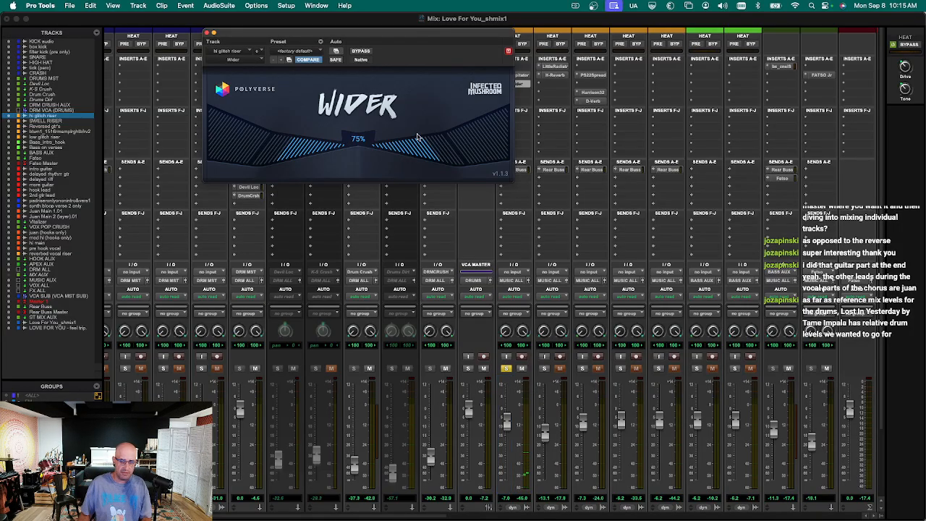
Unsolo the hi glitch riser track, lower its volume to -8.4 dB, and return to the Edit window.
{"action": "left_click", "coordinate": [506, 369]}
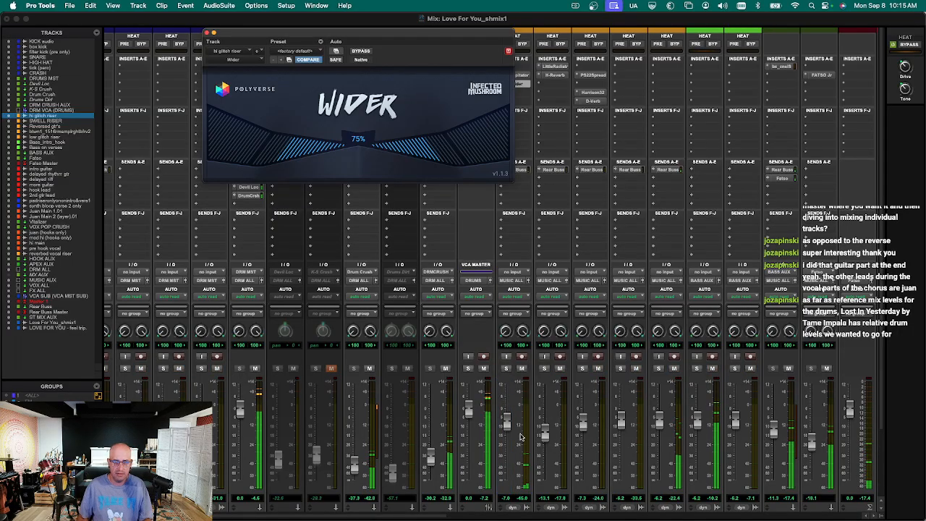
{"action": "left_click", "coordinate": [506, 425]}
{"action": "left_click_drag", "start_coordinate": [507, 426], "coordinate": [508, 429]}
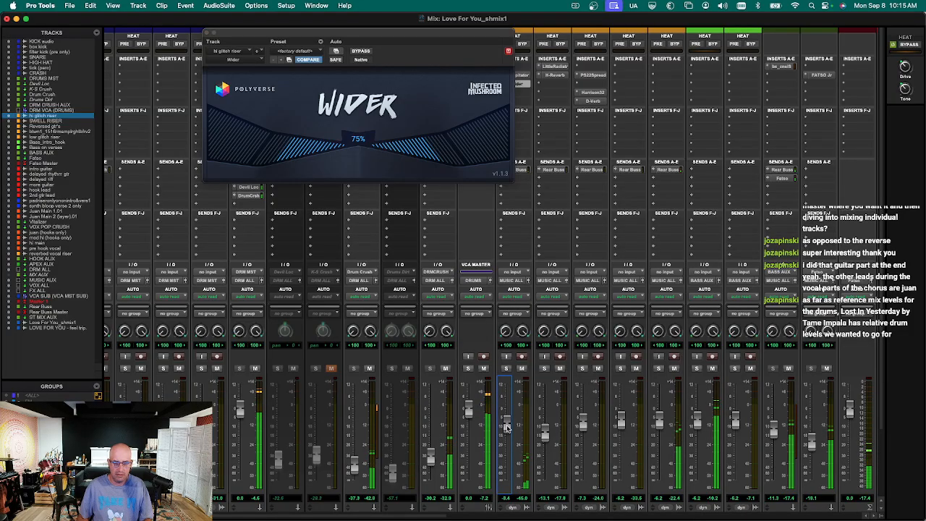
{"action": "key", "text": "super+equal"}
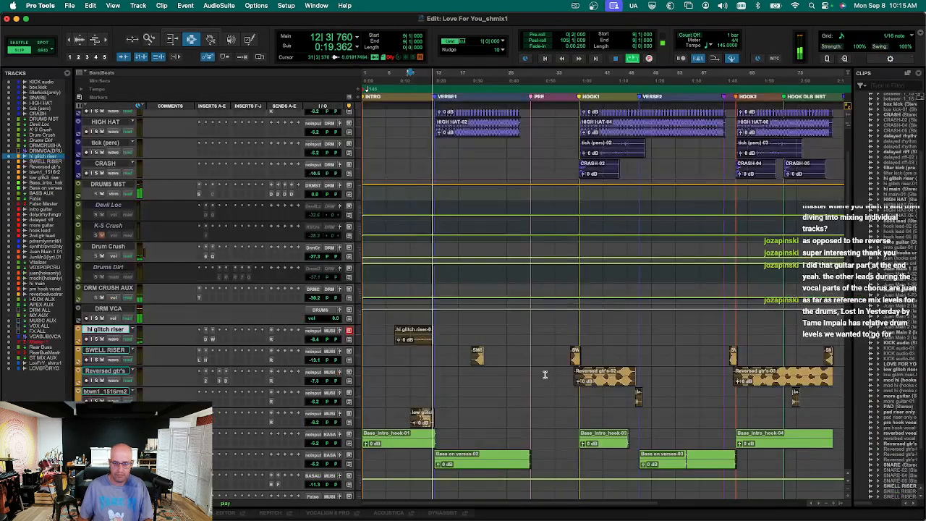
Enlarge the low glitch riser track, play it soloed from the start of its intro clip, and show the Mix window.
{"action": "left_click", "coordinate": [488, 417]}
{"action": "key", "text": "ctrl+Up"}
{"action": "key", "text": "ctrl+Up"}
{"action": "key", "text": "space"}
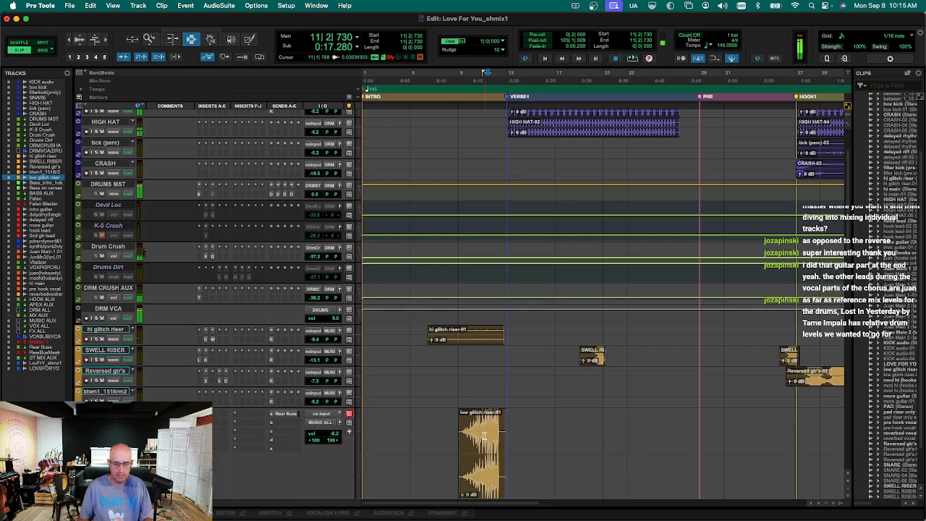
{"action": "key", "text": "t"}
{"action": "left_click", "coordinate": [550, 436]}
{"action": "key", "text": "space"}
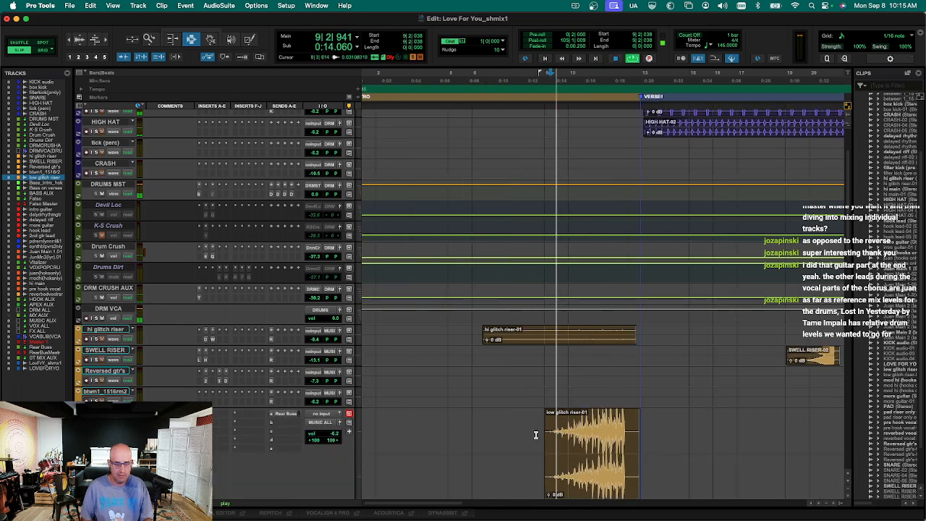
{"action": "key", "text": "super+equal"}
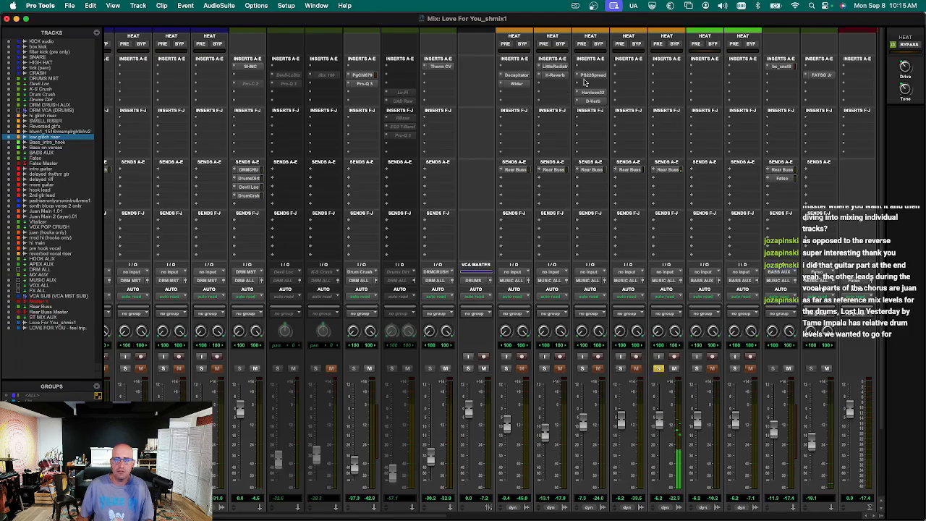
Copy H-Reverb from SWELL RISER to the low glitch riser track and lower its Dry/Wet mix slightly during playback.
{"action": "left_click_drag", "start_coordinate": [563, 76], "coordinate": [634, 77]}
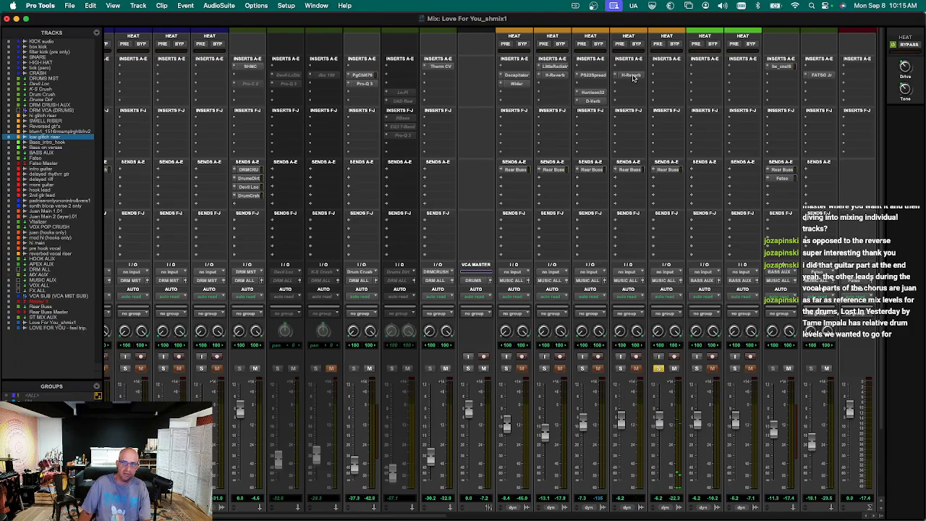
{"action": "left_click", "coordinate": [634, 78]}
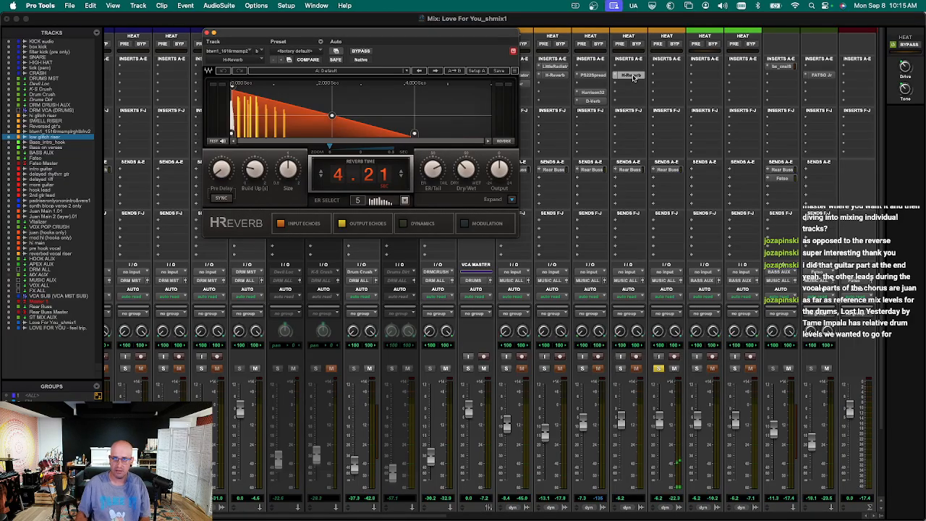
{"action": "left_click_drag", "start_coordinate": [635, 77], "coordinate": [667, 75]}
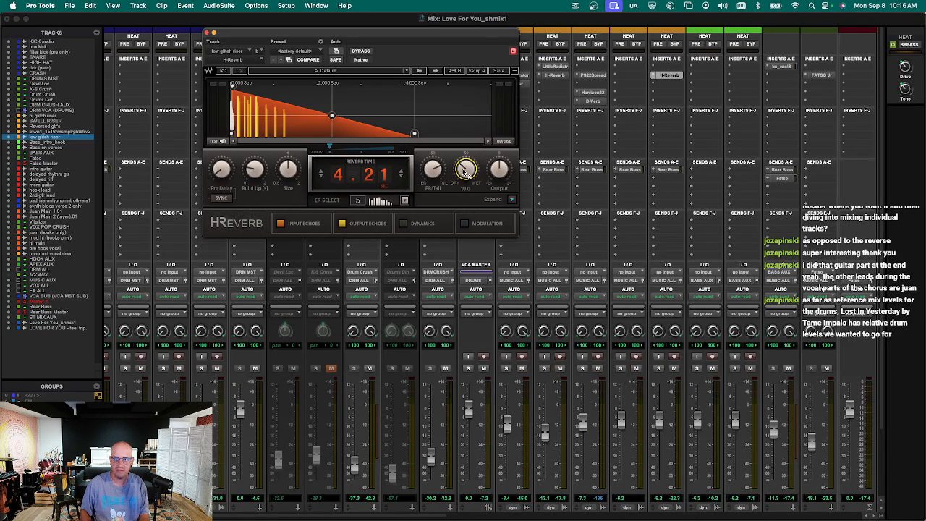
{"action": "key", "text": "super+w"}
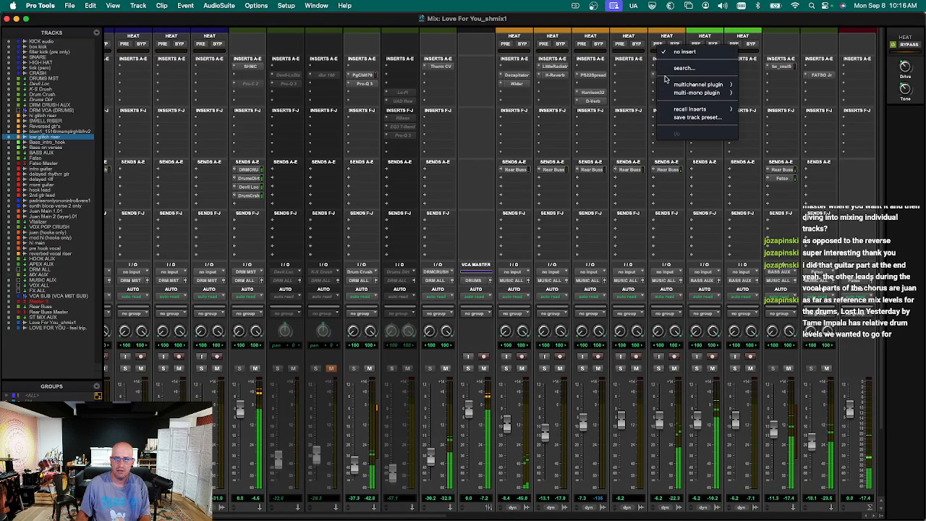
{"action": "left_click", "coordinate": [666, 76]}
{"action": "left_click_drag", "start_coordinate": [463, 173], "coordinate": [467, 170]}
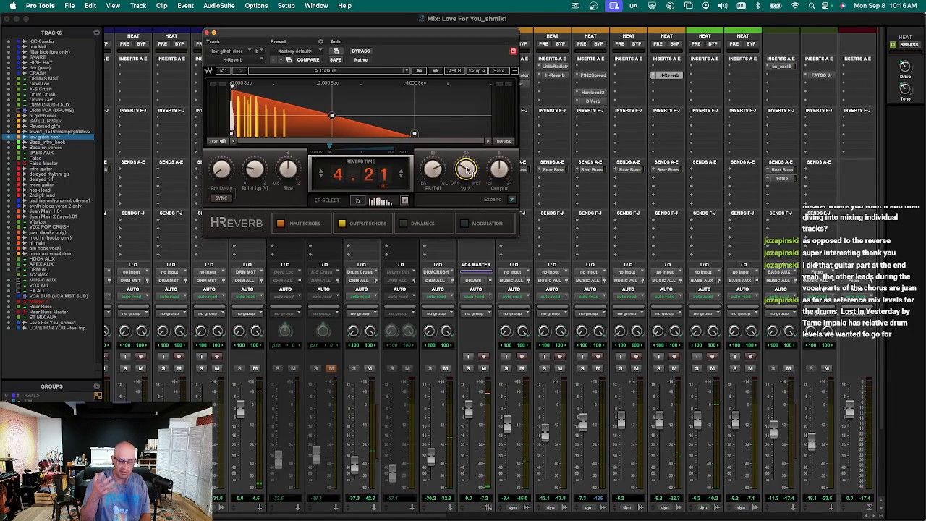
{"action": "key", "text": "space"}
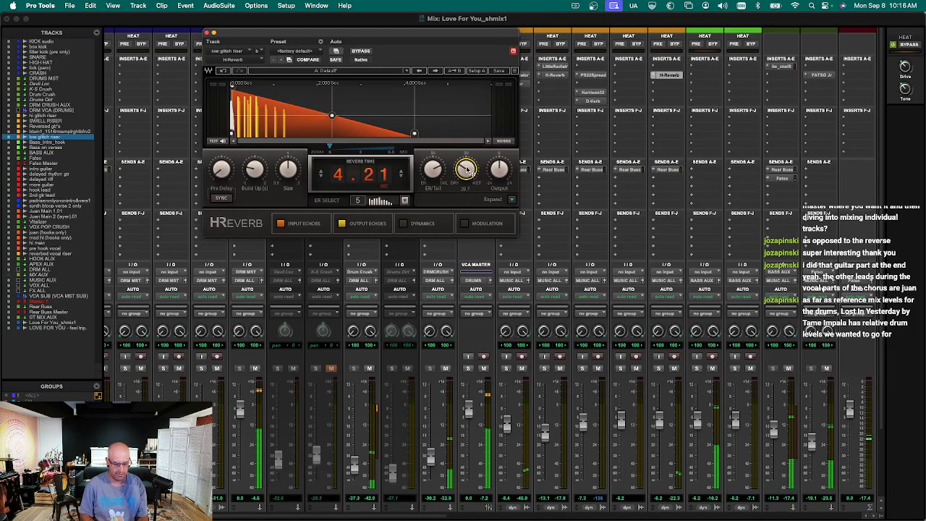
{"action": "key", "text": "super+w"}
Show the whole arrangement in the Edit window with medium-height tracks and larger waveforms, down to the guitar tracks.
{"action": "key", "text": "super+equal"}
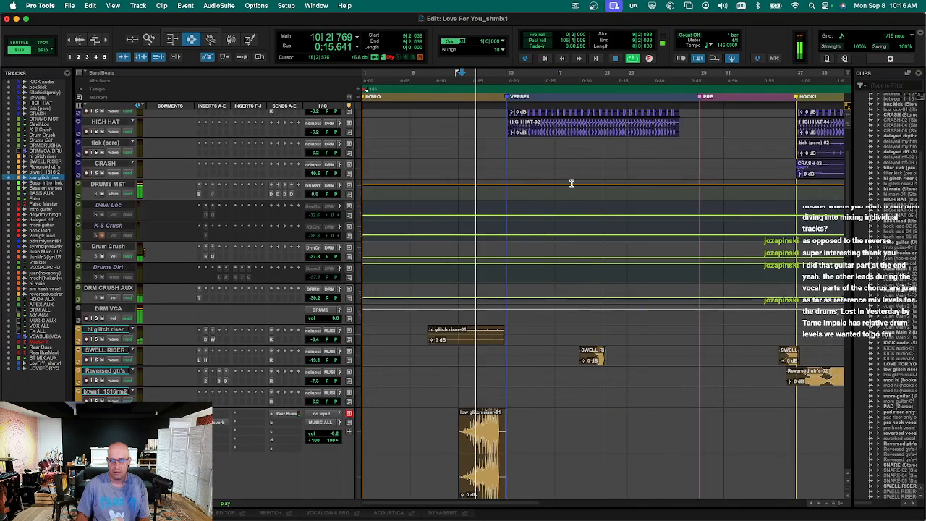
{"action": "key", "text": "super+equal"}
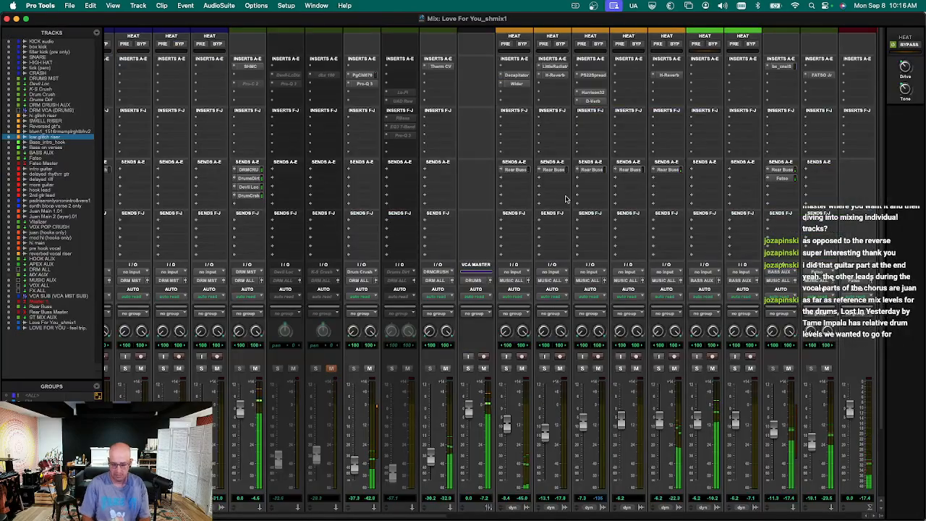
{"action": "key", "text": "super+equal"}
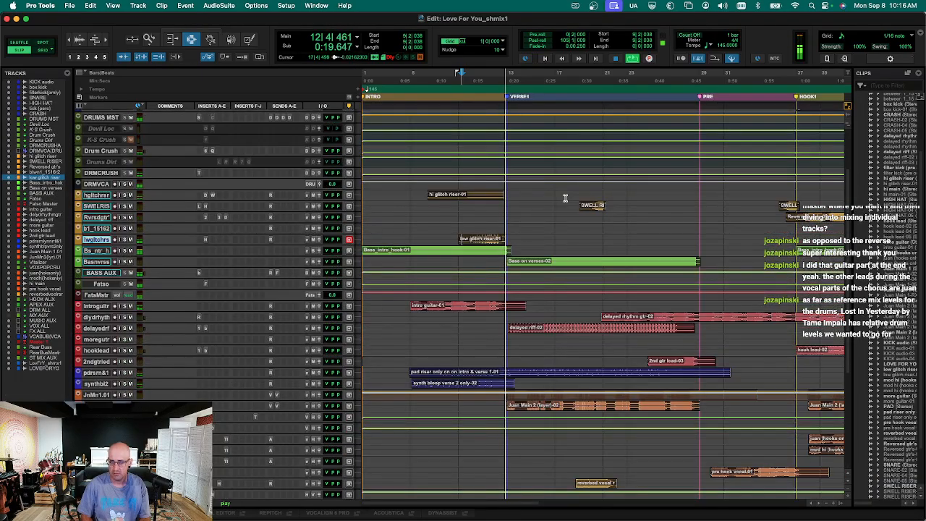
{"action": "key", "text": "super+bracketleft"}
{"action": "key", "text": "super+equal"}
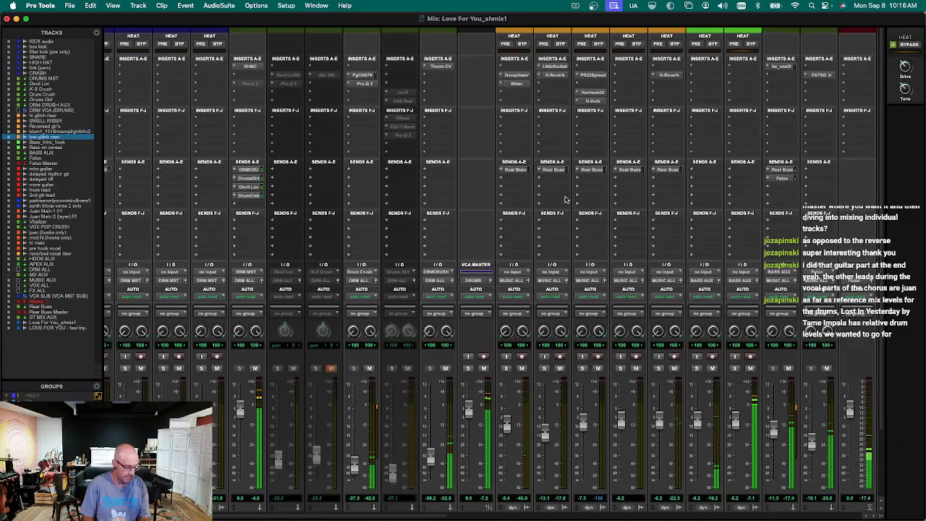
{"action": "key", "text": "super+equal"}
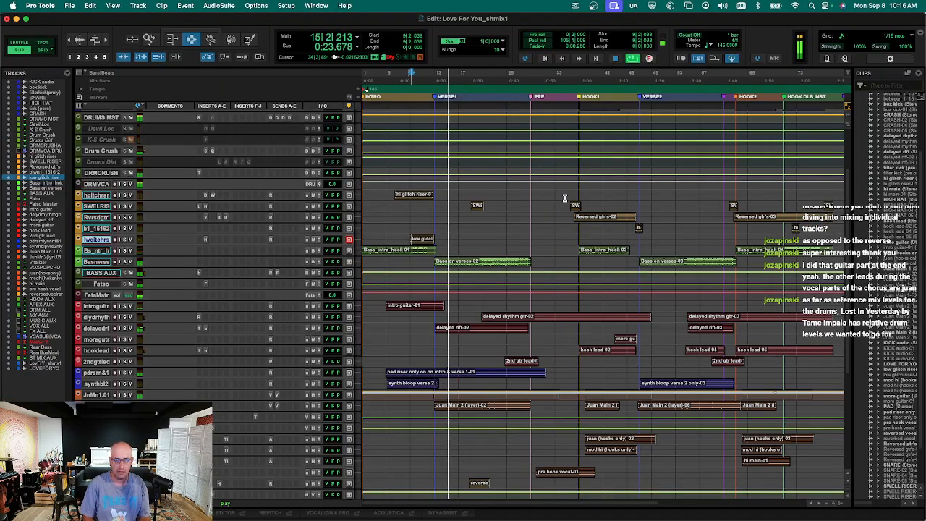
{"action": "key", "text": "ctrl+alt+Up"}
{"action": "scroll", "coordinate": [634, 231], "scroll_direction": "down", "scroll_amount": 5}
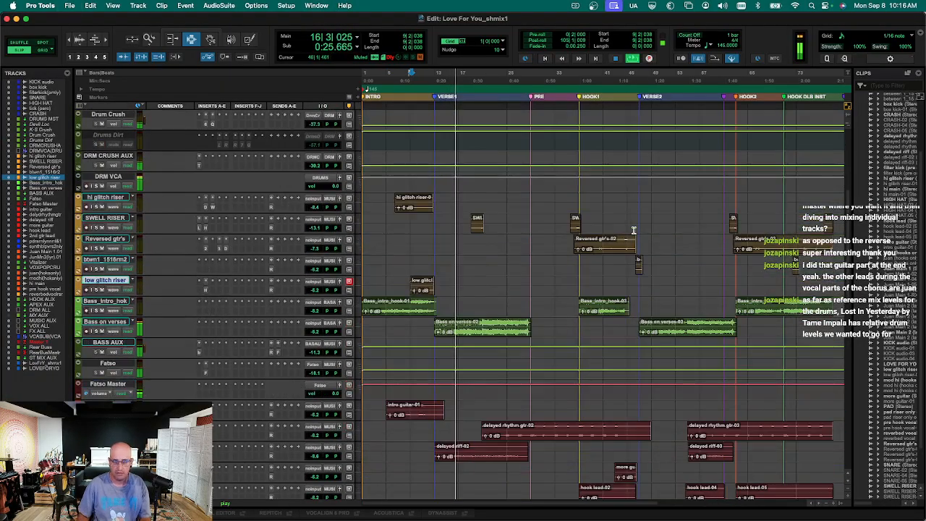
{"action": "key", "text": "super+alt+bracketright"}
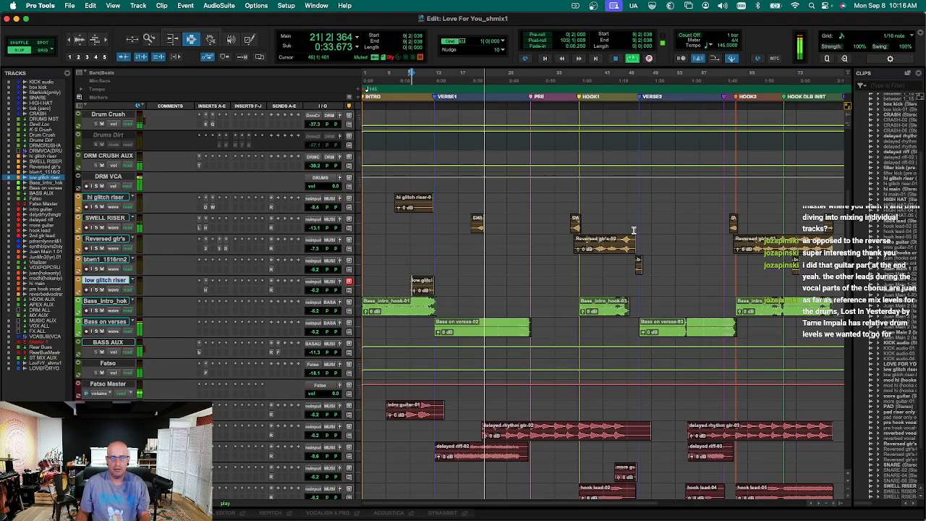
{"action": "scroll", "coordinate": [652, 253], "scroll_direction": "down", "scroll_amount": 4}
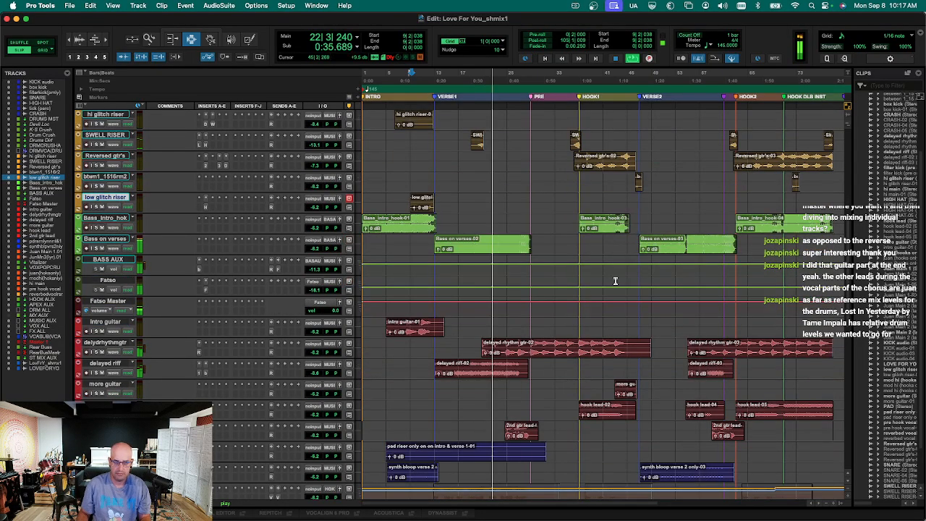
Play the 2nd gtr lead track soloed from its first clip before the PRE section and show its inserts in the Mix window.
{"action": "left_click", "coordinate": [527, 349]}
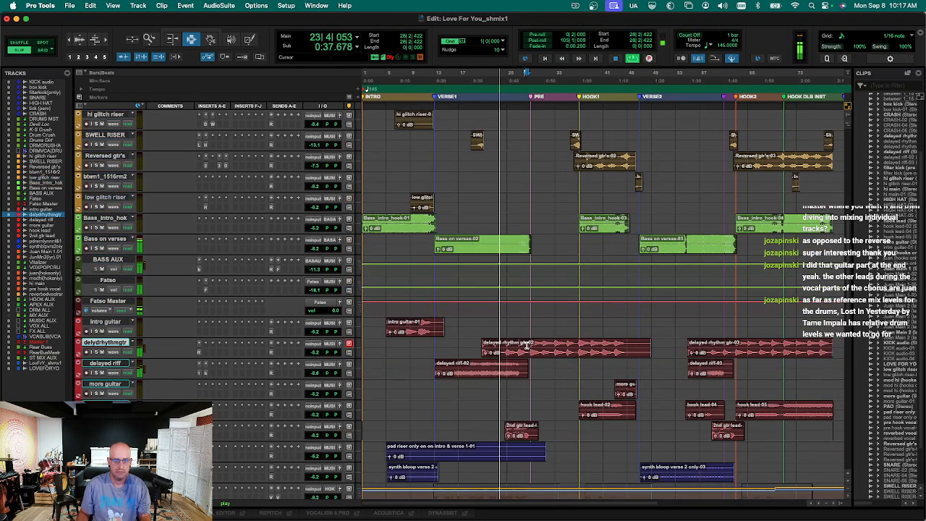
{"action": "left_click", "coordinate": [507, 431]}
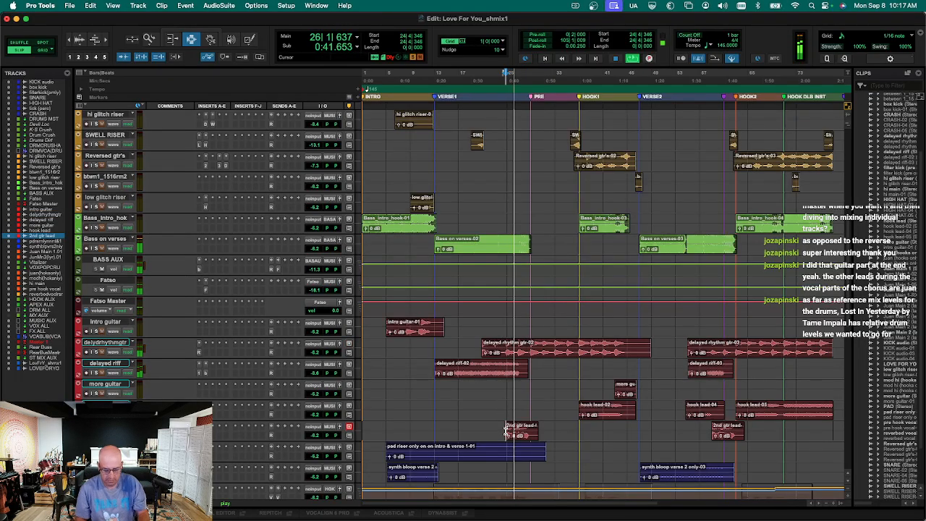
{"action": "key", "text": "super+equal"}
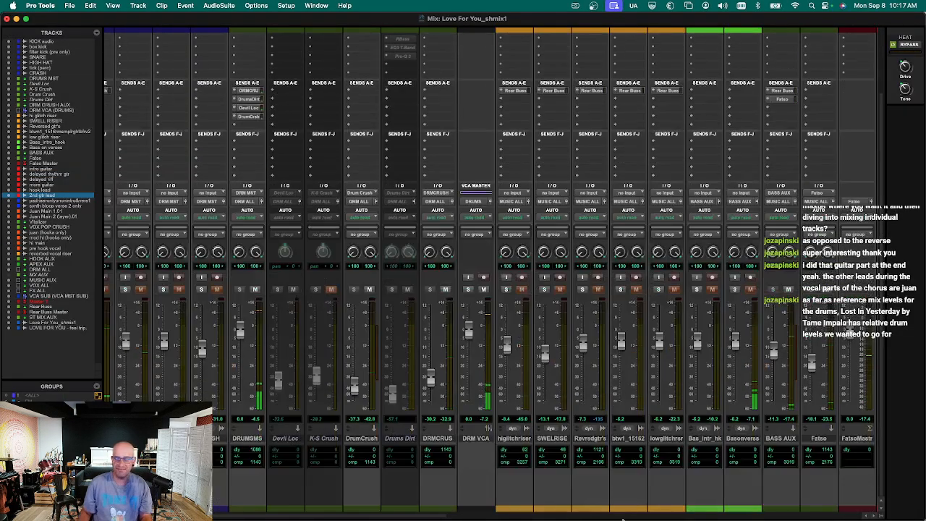
{"action": "left_click_drag", "start_coordinate": [437, 517], "coordinate": [598, 513]}
{"action": "scroll", "coordinate": [628, 407], "scroll_direction": "up", "scroll_amount": 3}
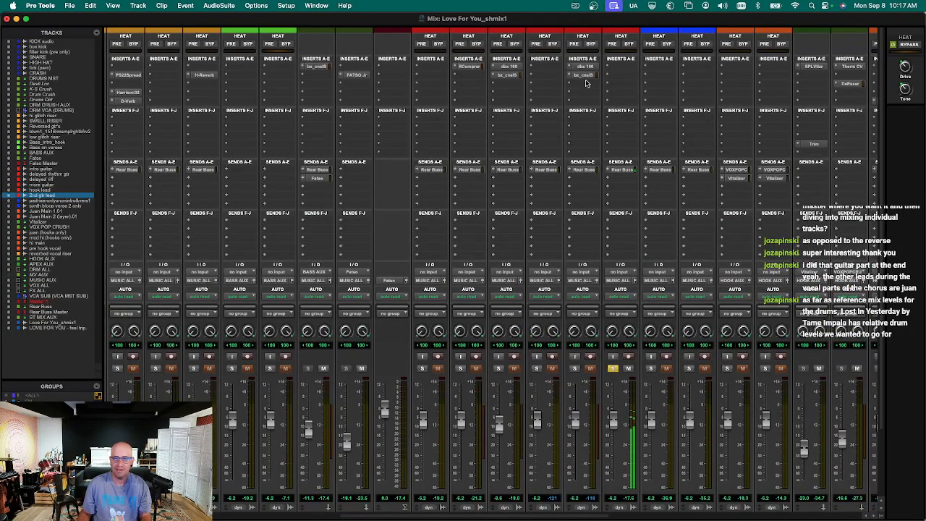
Insert FabFilter Pro-Q 4 on the 2nd gtr lead track and set its character mode to Warm during playback.
{"action": "left_click", "coordinate": [620, 76]}
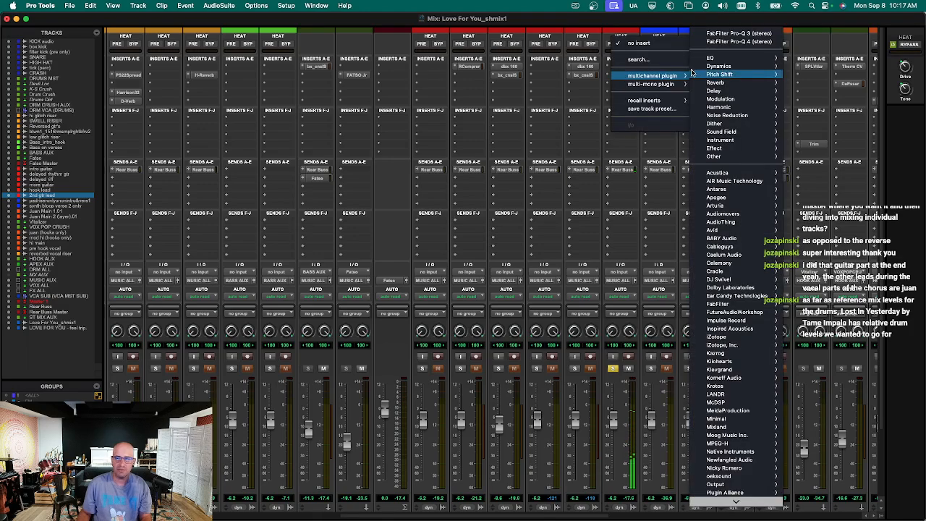
{"action": "key", "text": "Escape"}
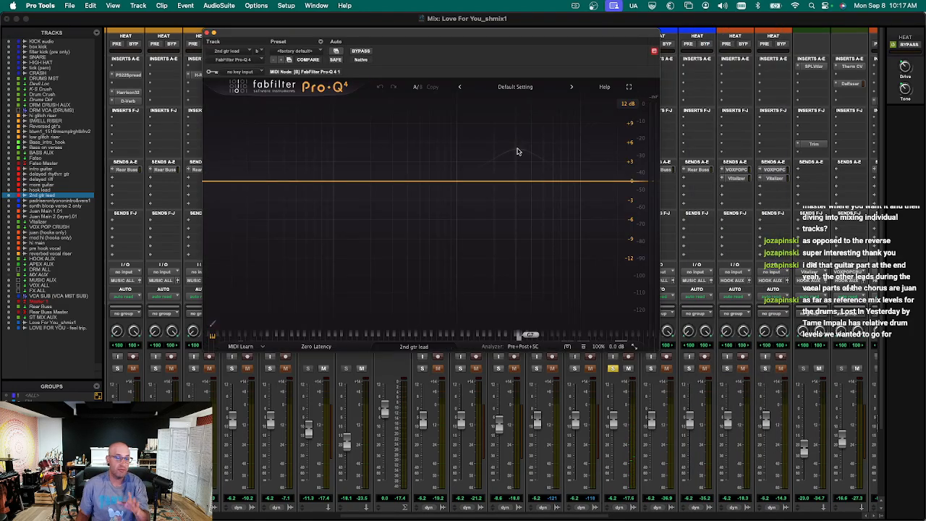
{"action": "key", "text": "space"}
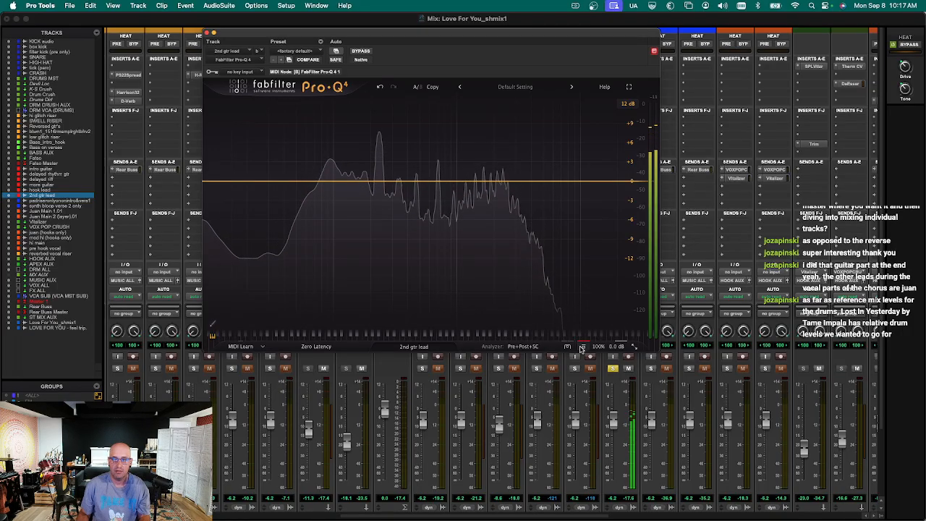
{"action": "left_click", "coordinate": [569, 347]}
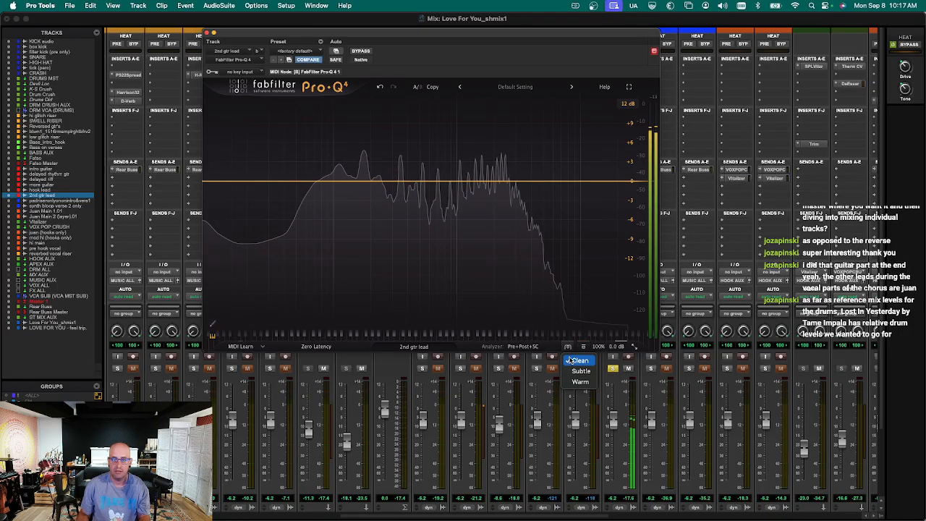
{"action": "left_click", "coordinate": [580, 381]}
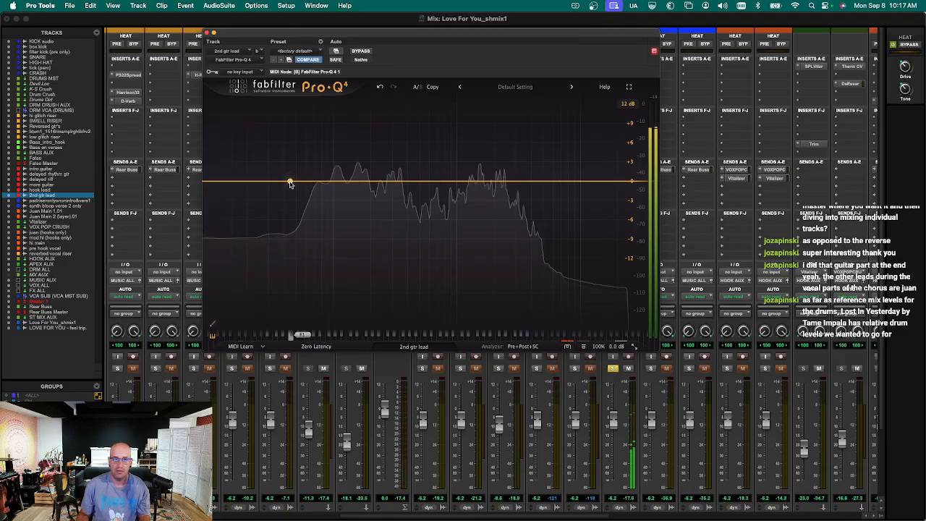
Add a 12 dB/oct low cut at about 50 Hz and a dynamic bell band at about 227 Hz to the guitar EQ.
{"action": "left_click", "coordinate": [221, 181]}
{"action": "left_click_drag", "start_coordinate": [222, 182], "coordinate": [295, 185]}
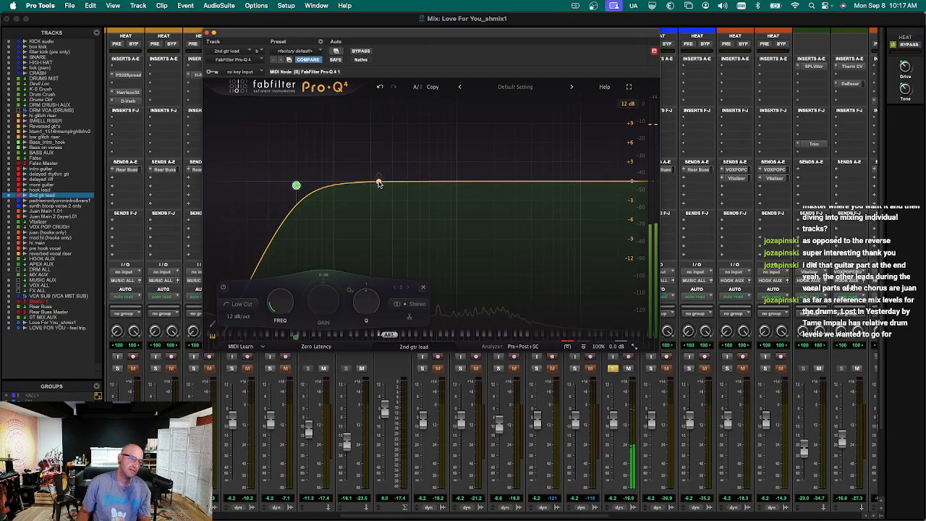
{"action": "left_click", "coordinate": [378, 181]}
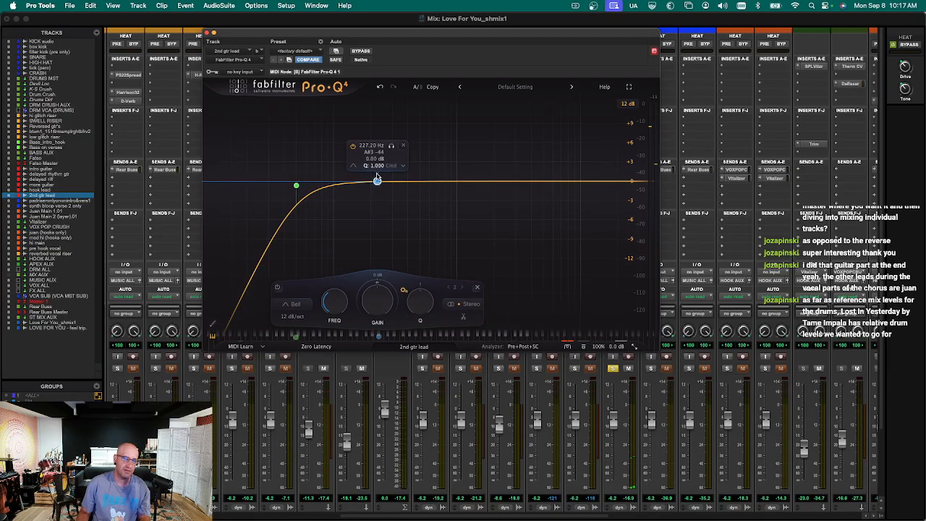
{"action": "right_click", "coordinate": [378, 182]}
{"action": "left_click", "coordinate": [391, 215]}
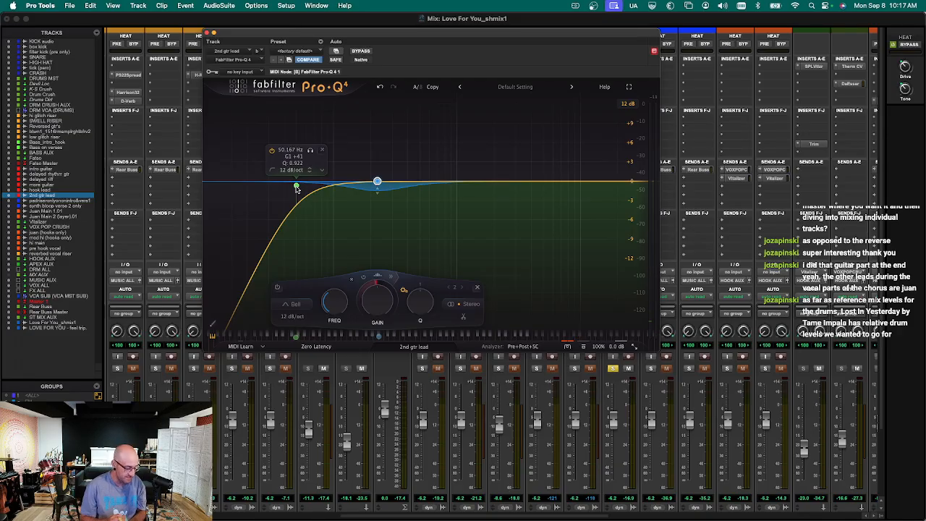
During playback, deepen the bell band's dynamic cut, narrow its Q to about 2.87 and move it to about 186 Hz.
{"action": "key", "text": "space"}
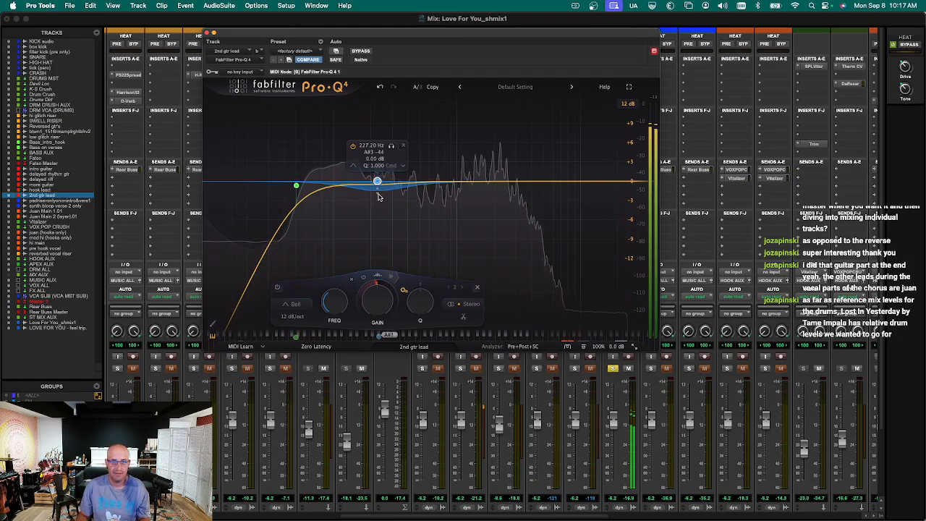
{"action": "left_click_drag", "start_coordinate": [376, 195], "coordinate": [377, 207]}
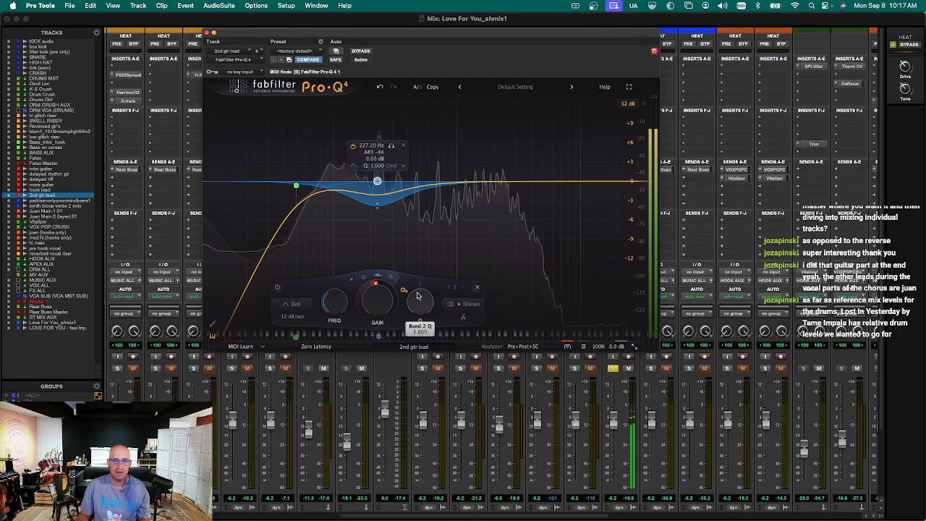
{"action": "left_click_drag", "start_coordinate": [421, 301], "coordinate": [434, 283]}
{"action": "left_click_drag", "start_coordinate": [377, 181], "coordinate": [366, 182]}
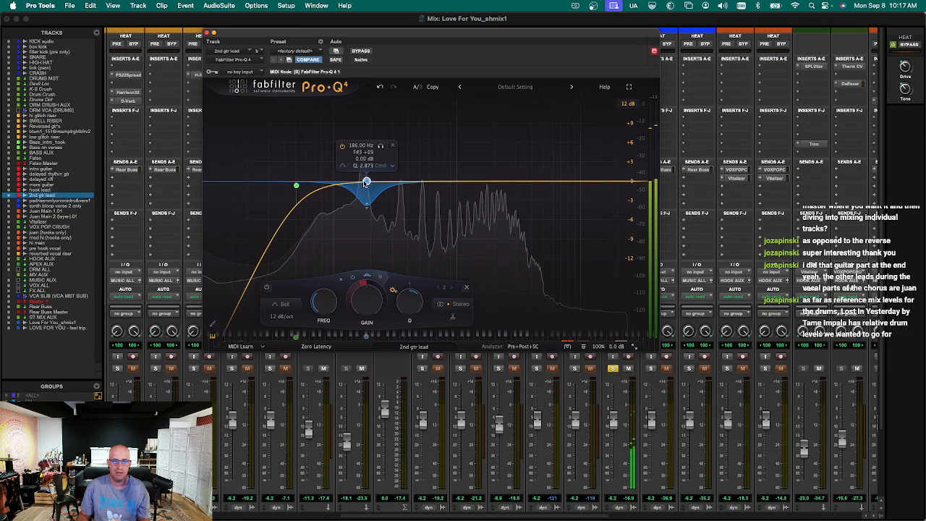
Show the Edit window behind the EQ, listen to the soloed 2nd gtr lead clip again and stop playback.
{"action": "key", "text": "super+equal"}
{"action": "key", "text": "space"}
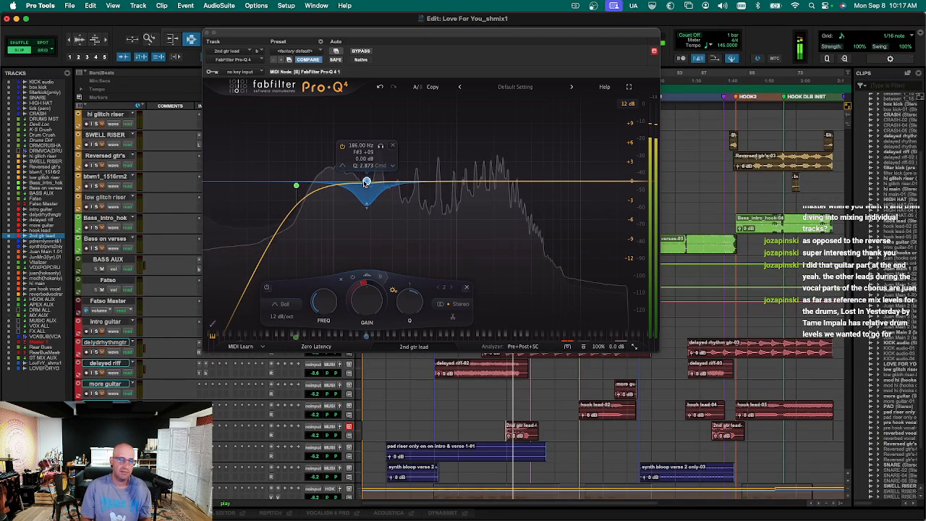
{"action": "key", "text": "space"}
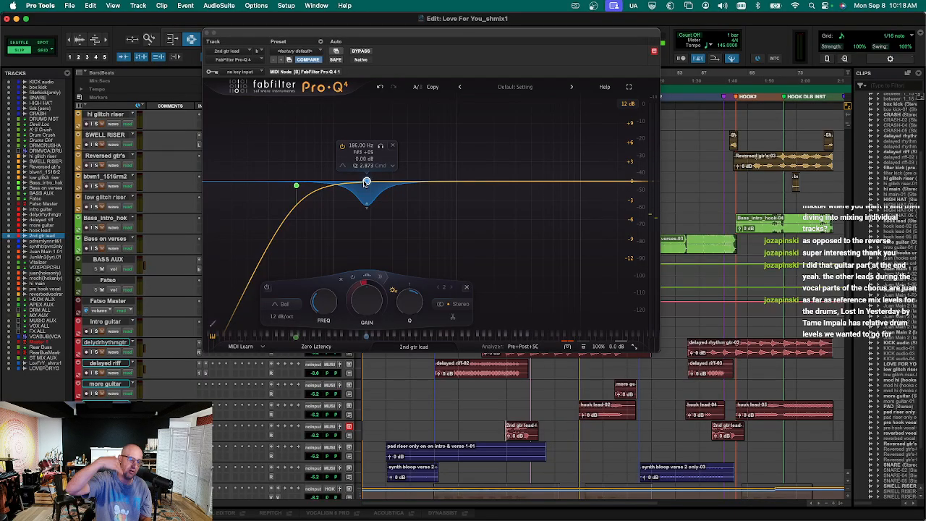
Close the EQ window and insert a stereo DeEsser below Pro-Q 4 on the 2nd gtr lead track.
{"action": "key", "text": "space"}
{"action": "key", "text": "space"}
{"action": "key", "text": "super+equal"}
{"action": "key", "text": "super+w"}
{"action": "left_click", "coordinate": [616, 96]}
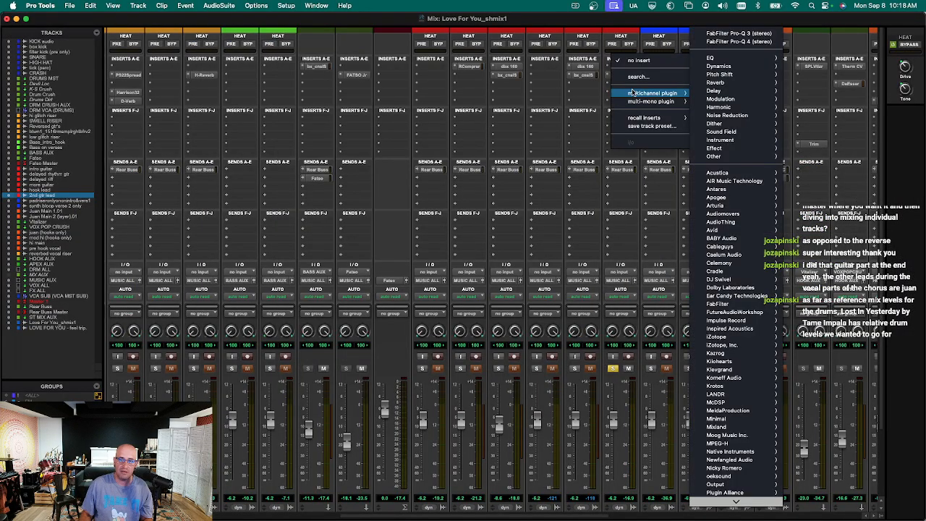
{"action": "type", "text": "dee"}
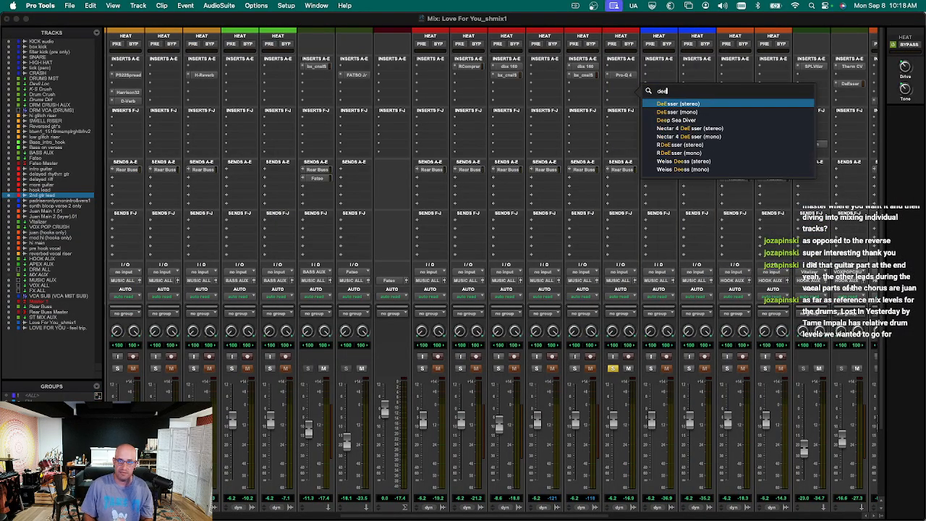
{"action": "key", "text": "Return"}
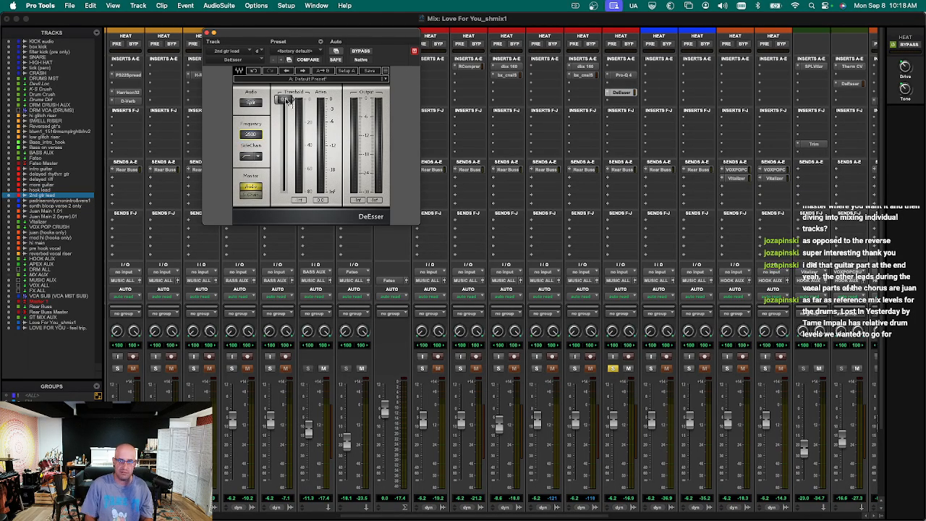
Start playback and lower the DeEsser threshold on the 2nd gtr lead track to about -30.
{"action": "key", "text": "super+equal"}
{"action": "key", "text": "space"}
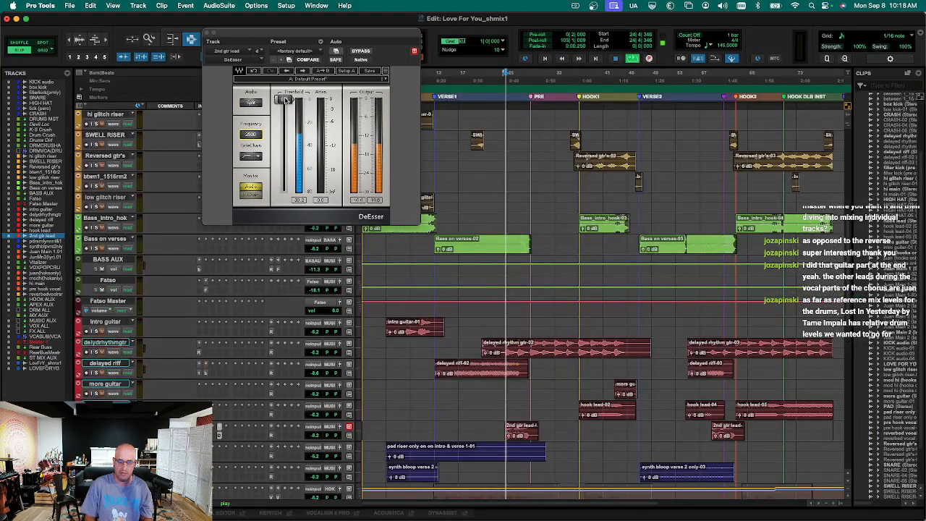
{"action": "key", "text": "super+equal"}
{"action": "left_click_drag", "start_coordinate": [295, 104], "coordinate": [287, 126]}
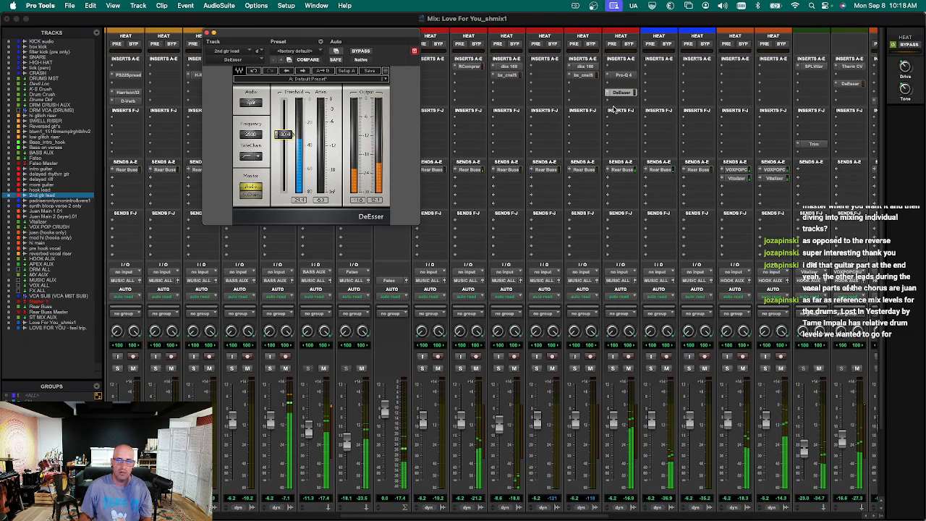
Insert a stereo Decapitator after the DeEsser on the 2nd gtr lead track and close its plug-in window.
{"action": "left_click", "coordinate": [614, 103]}
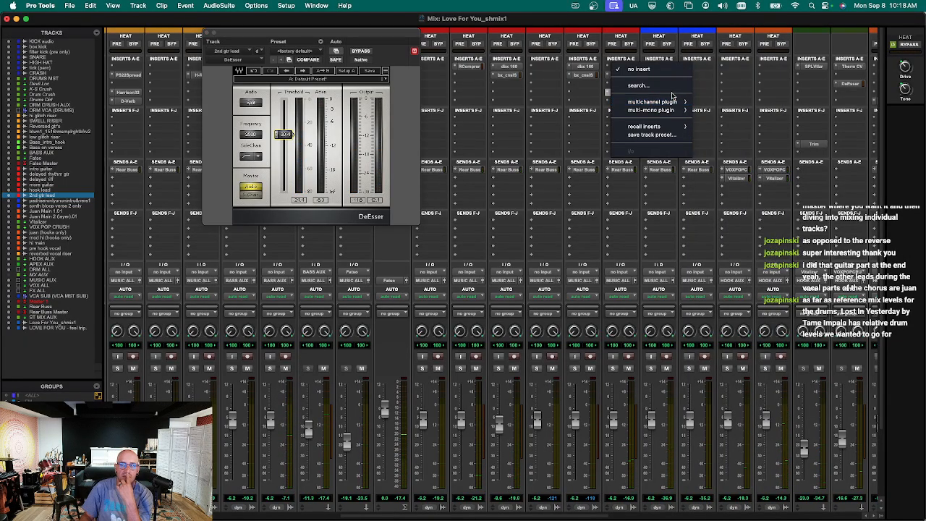
{"action": "left_click", "coordinate": [683, 86]}
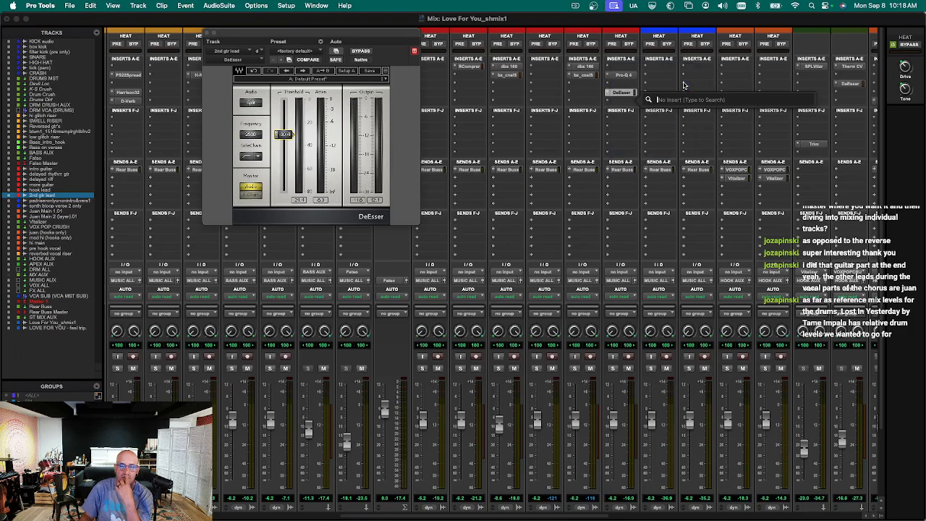
{"action": "type", "text": "dec"}
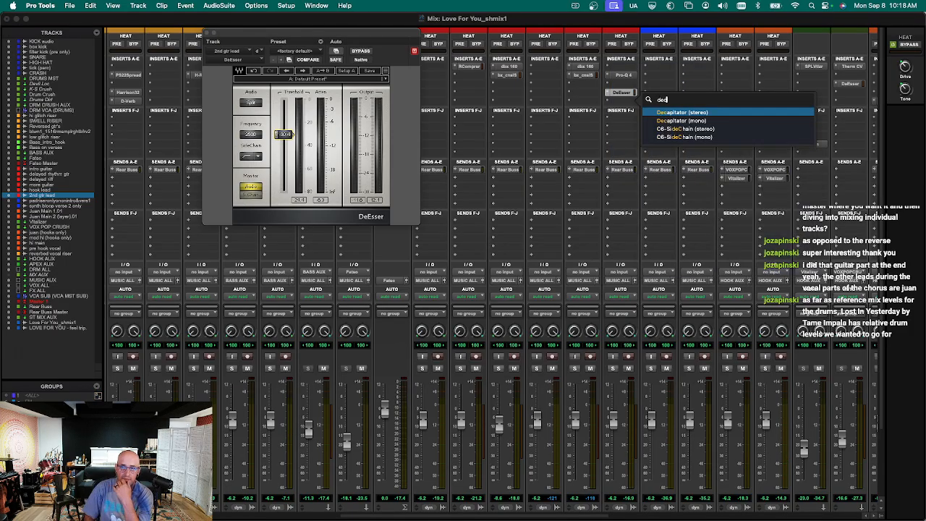
{"action": "key", "text": "Return"}
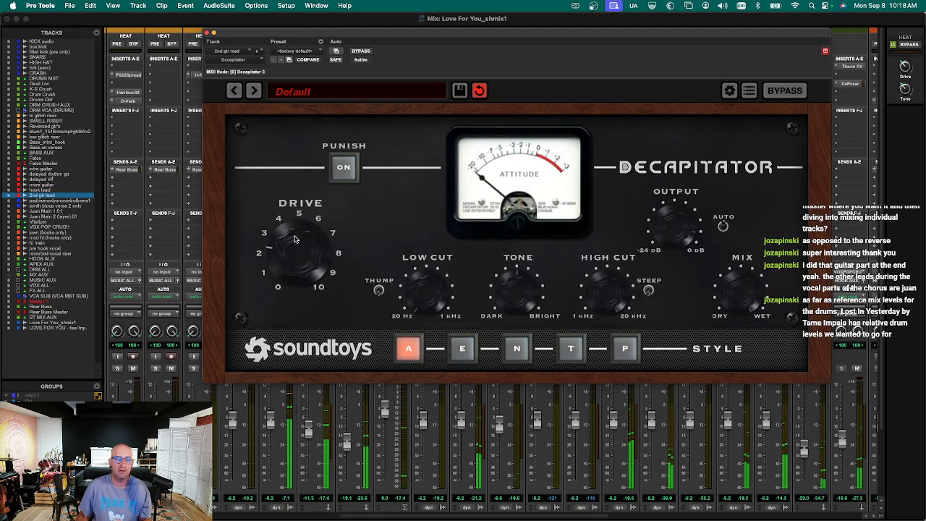
{"action": "key", "text": "super+w"}
Enlarge the pre hook vocal track in the Edit window and move it directly below the second main vocal layer track.
{"action": "key", "text": "super+equal"}
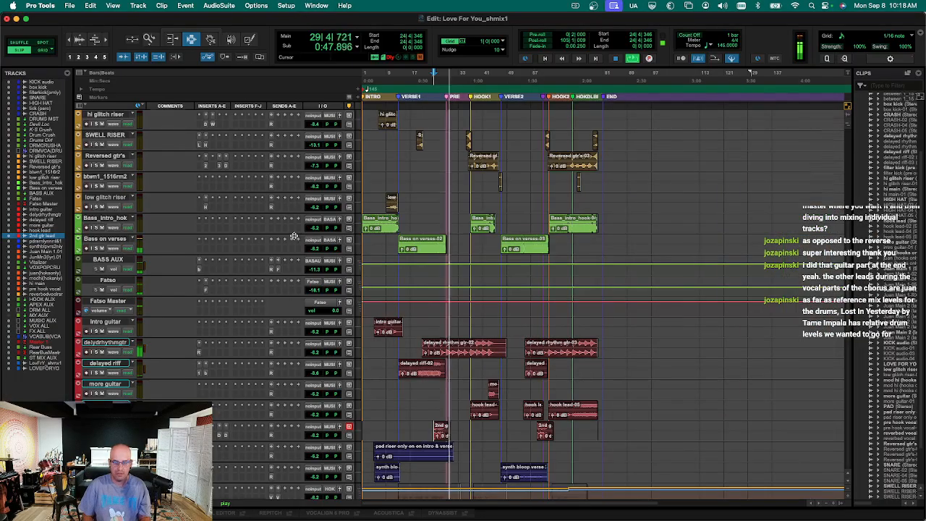
{"action": "key", "text": "t"}
{"action": "key", "text": "t"}
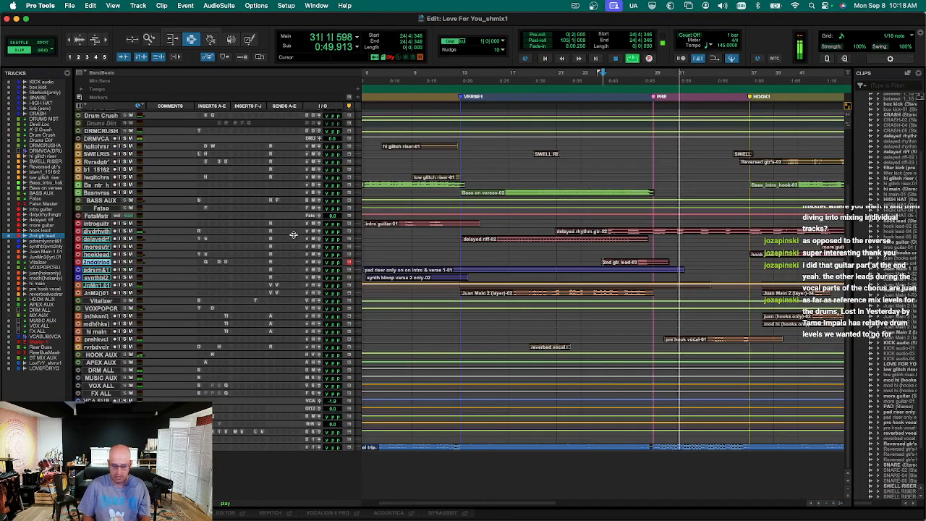
{"action": "left_click", "coordinate": [699, 338]}
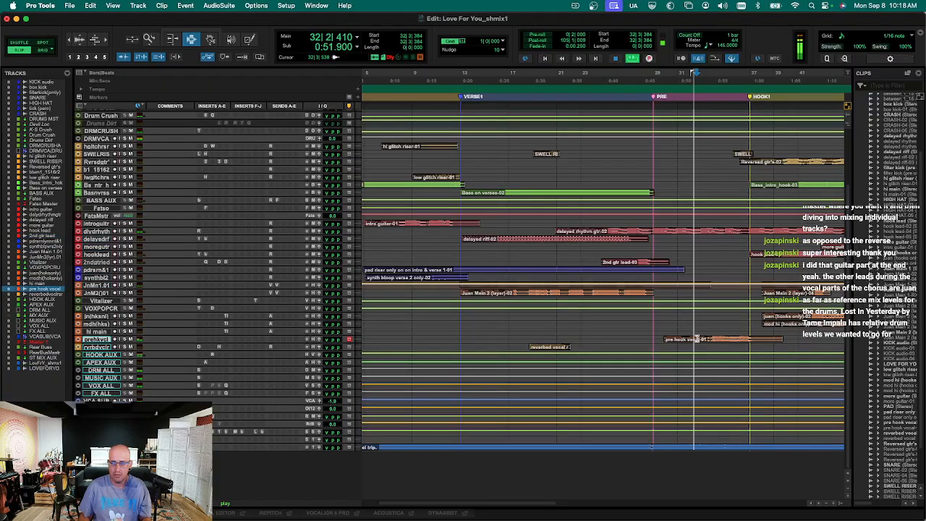
{"action": "key", "text": "ctrl+Up"}
{"action": "key", "text": "ctrl+Up"}
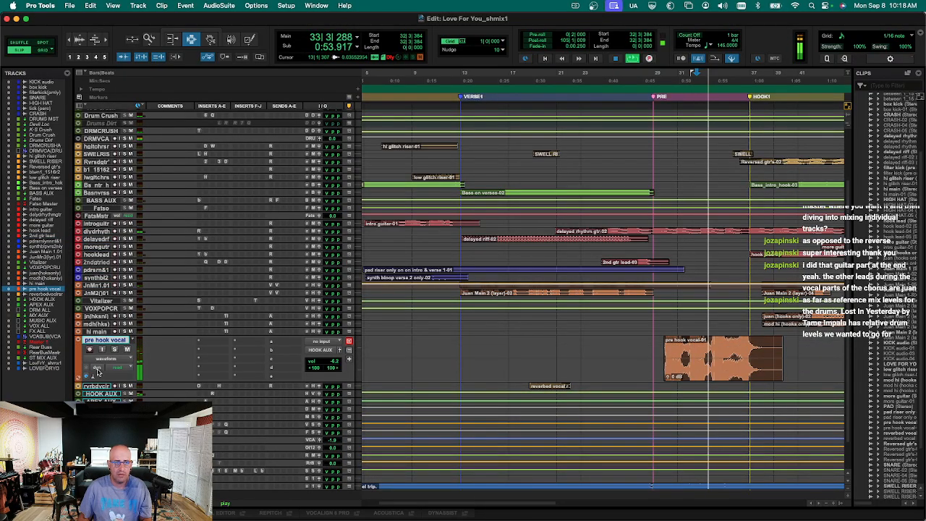
{"action": "left_click_drag", "start_coordinate": [106, 342], "coordinate": [128, 310]}
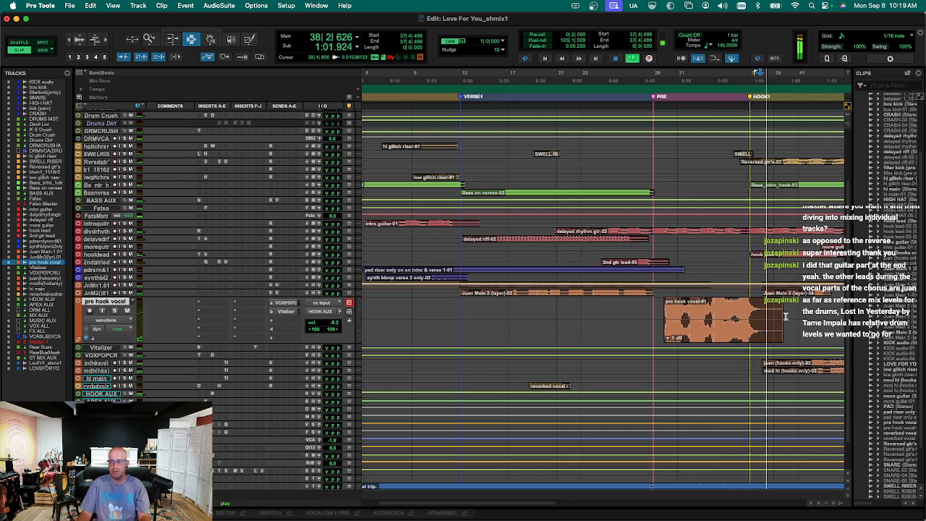
Shorten the pre hook vocal clip's tail with a fade-out just past the HOOK1 marker, and save the session while playing from bar 25.
{"action": "left_click_drag", "start_coordinate": [761, 316], "coordinate": [752, 316]}
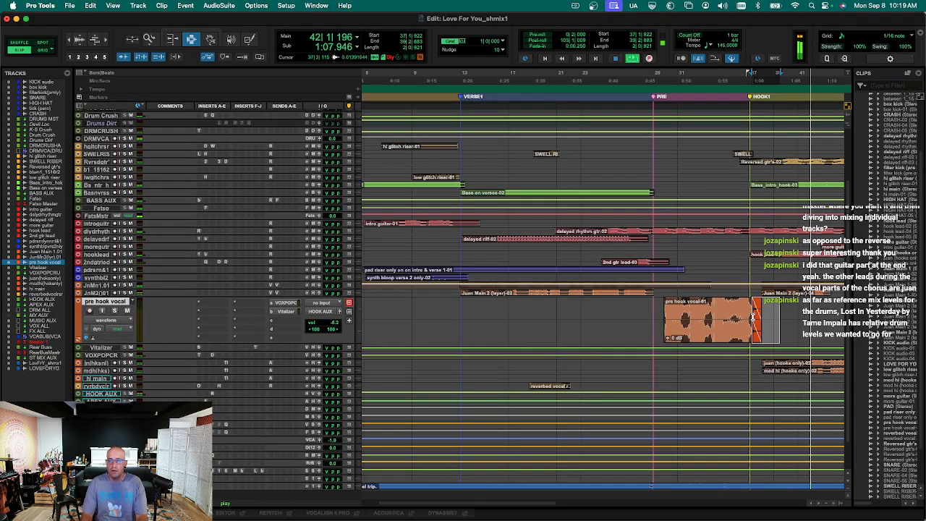
{"action": "key", "text": "space"}
{"action": "key", "text": "KP_Multiply"}
{"action": "type", "text": "25"}
{"action": "key", "text": "Return"}
{"action": "key", "text": "space"}
{"action": "key", "text": "super+s"}
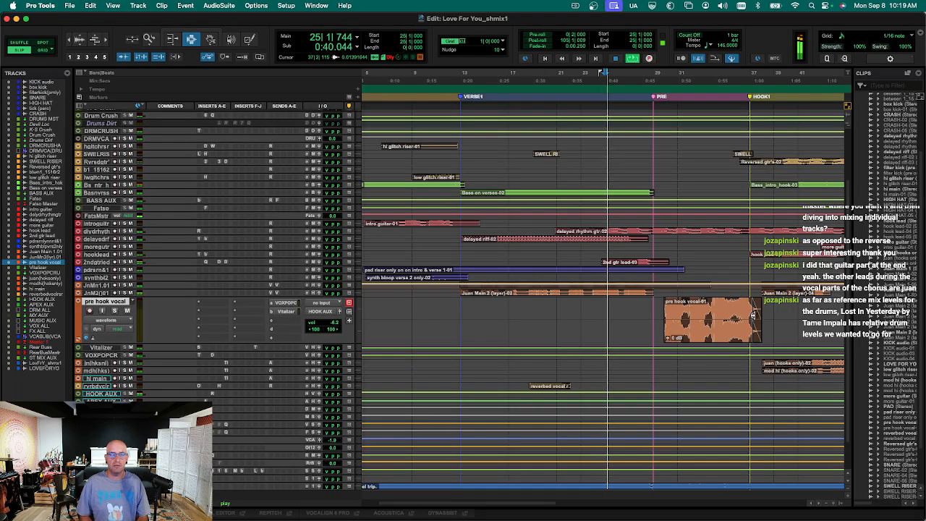
Reduce the pre hook vocal track's height and show the Mix window.
{"action": "key", "text": "ctrl+Down"}
{"action": "key", "text": "ctrl+Down"}
{"action": "key", "text": "ctrl+Down"}
{"action": "key", "text": "super+equal"}
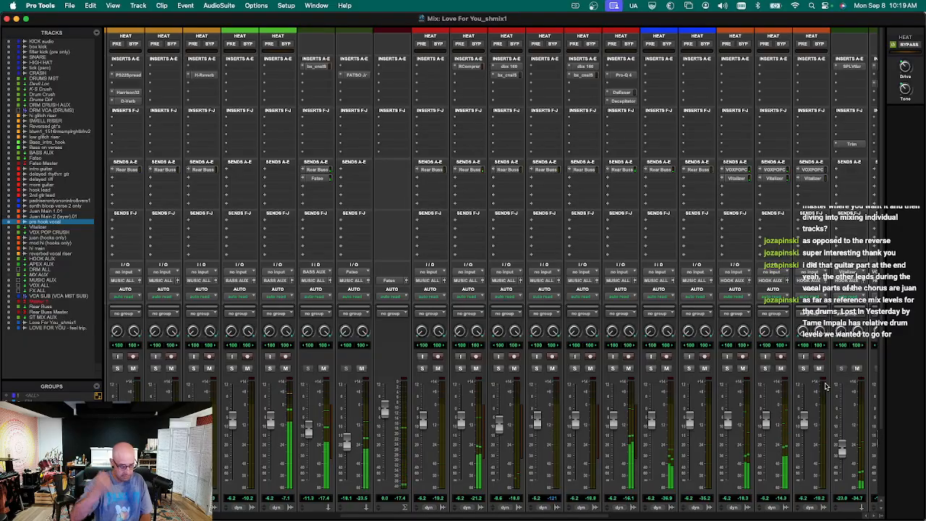
{"action": "key", "text": "super+Tab"}
{"action": "key", "text": "super+Tab"}
{"action": "key", "text": "super+Tab"}
{"action": "key", "text": "super+Tab"}
{"action": "key", "text": "super+Tab"}
{"action": "key", "text": "super+Tab"}
{"action": "key", "text": "super+Tab"}
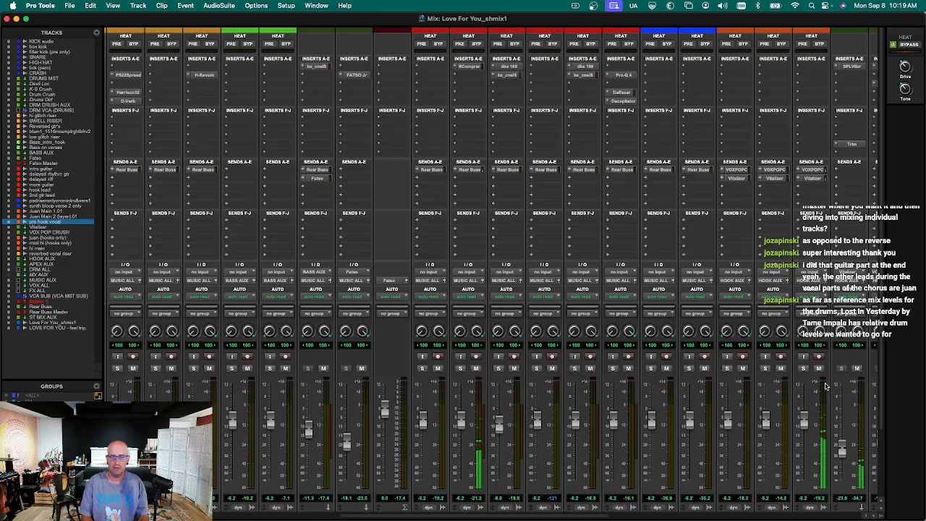
Insert the UAD Maag EQ4 in the first insert slot of the first main vocal track.
{"action": "key", "text": "super+equal"}
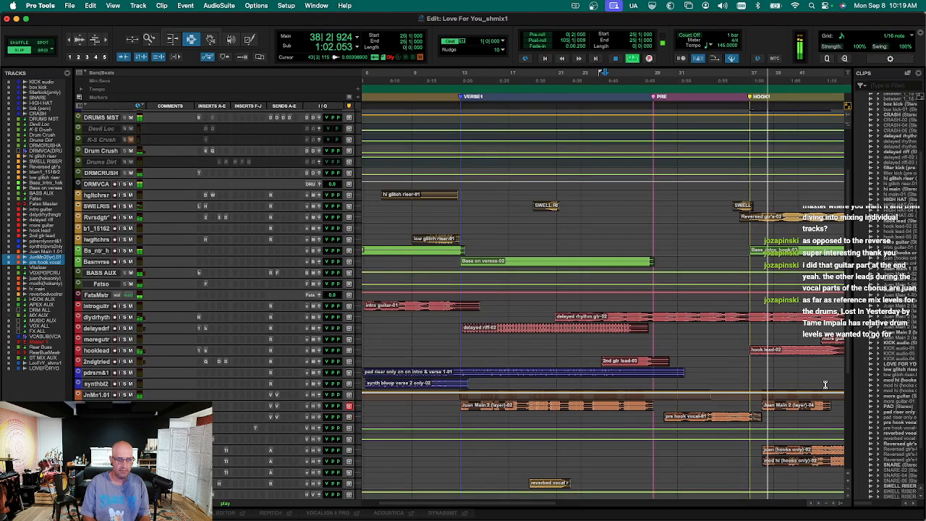
{"action": "key", "text": "super+equal"}
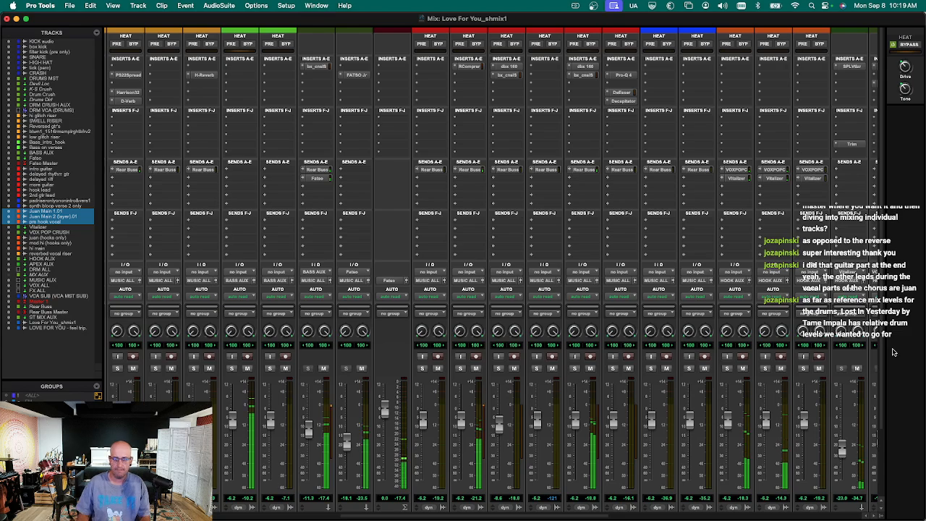
{"action": "scroll", "coordinate": [836, 356], "scroll_direction": "down", "scroll_amount": 5}
{"action": "scroll", "coordinate": [615, 246], "scroll_direction": "up", "scroll_amount": 5}
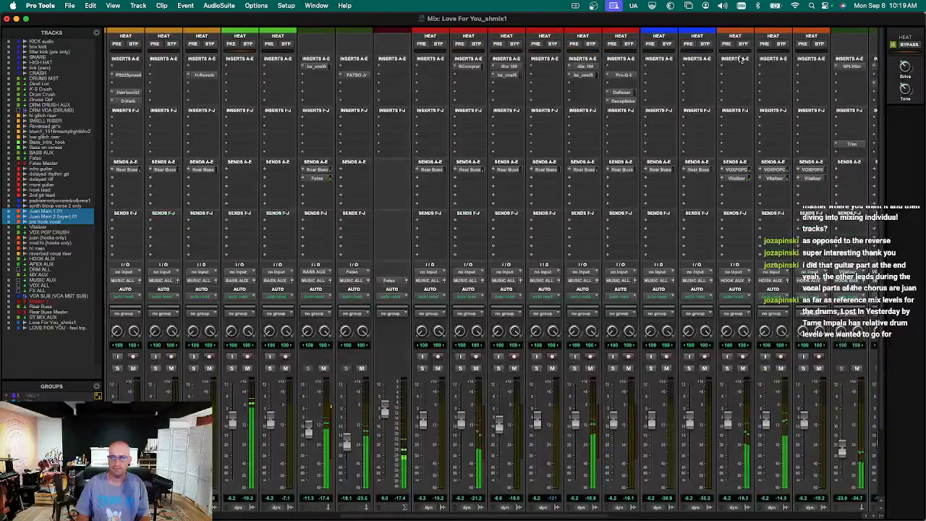
{"action": "left_click", "coordinate": [739, 65]}
{"action": "type", "text": "maag"}
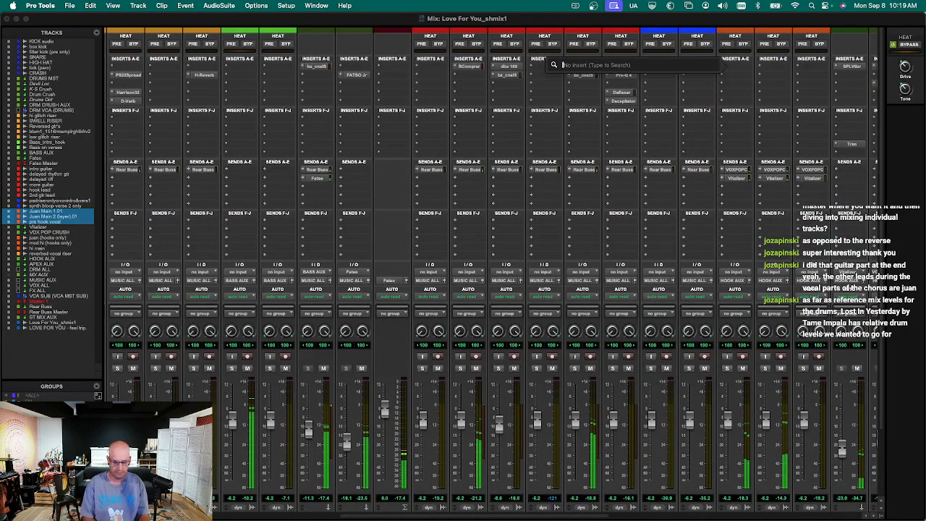
{"action": "key", "text": "Return"}
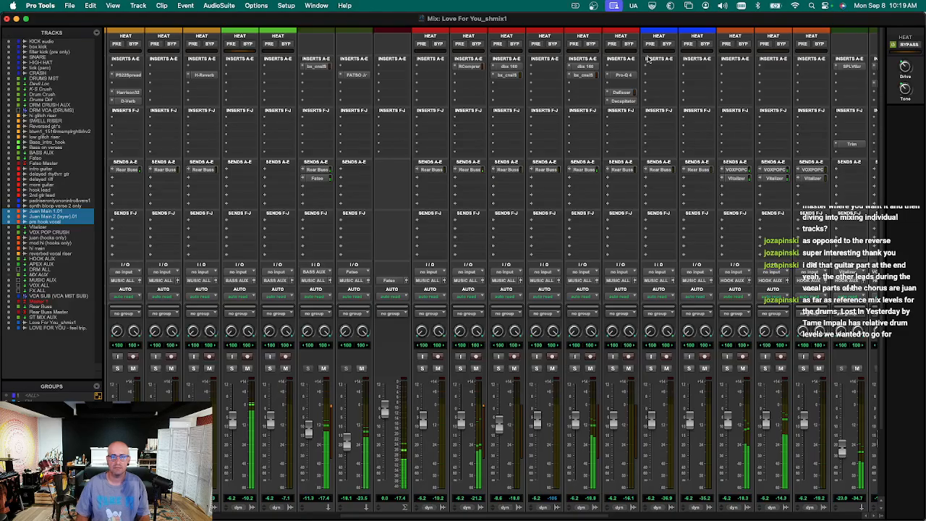
Load the Male Vocal B preset in the Maag EQ4 and close the preset browser.
{"action": "left_click", "coordinate": [304, 76]}
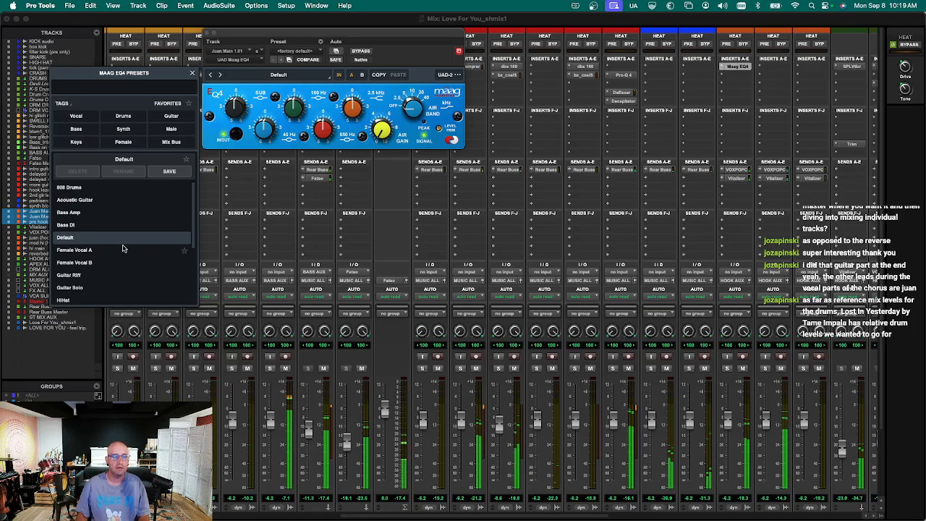
{"action": "scroll", "coordinate": [119, 230], "scroll_direction": "down", "scroll_amount": 3}
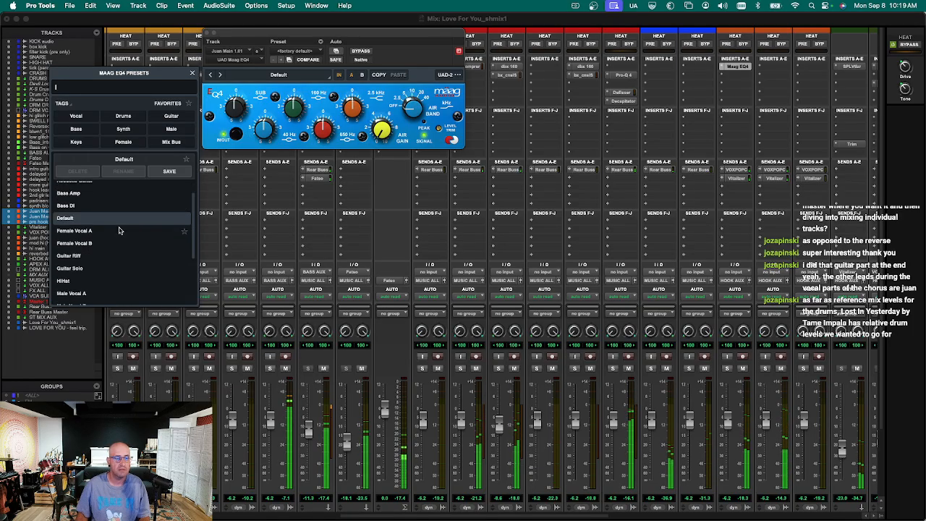
{"action": "scroll", "coordinate": [119, 230], "scroll_direction": "down", "scroll_amount": 2}
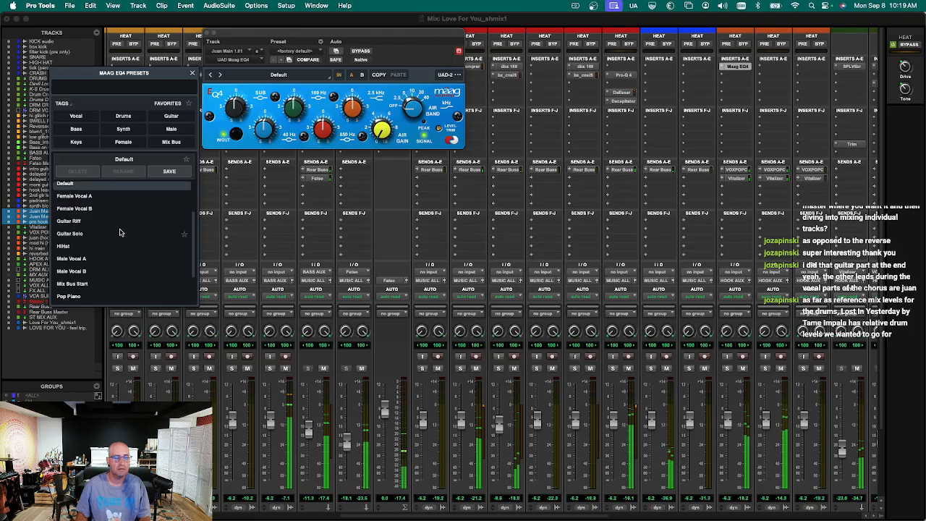
{"action": "left_click", "coordinate": [110, 273]}
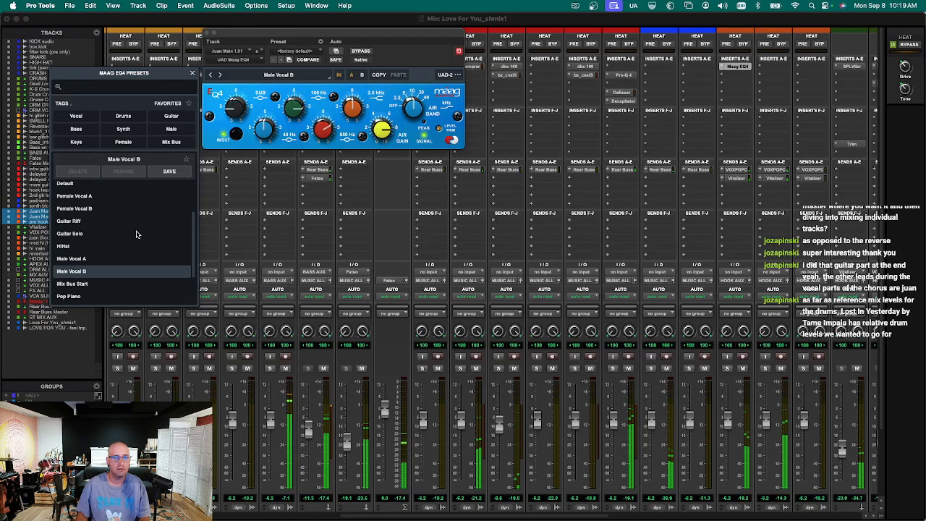
{"action": "left_click", "coordinate": [285, 147]}
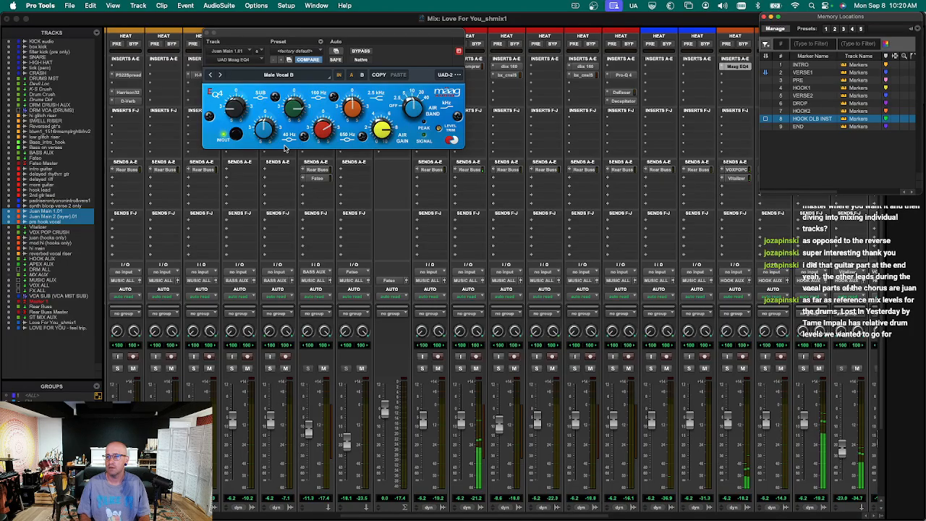
Recall memory location 4, HOOK1, and adjust the Maag EQ4's level trim during playback.
{"action": "key", "text": "KP_Decimal"}
{"action": "key", "text": "KP_4"}
{"action": "key", "text": "KP_Decimal"}
{"action": "key", "text": "super+equal"}
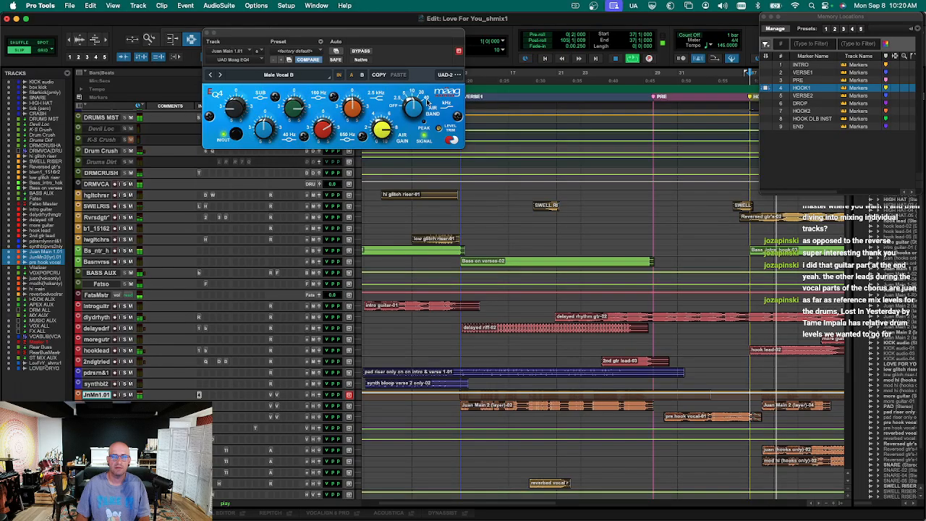
{"action": "key", "text": "super+equal"}
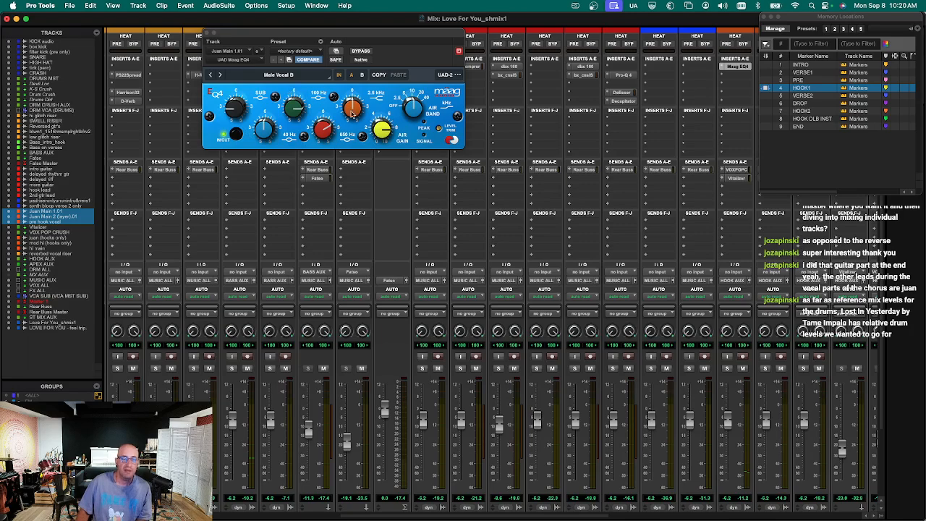
{"action": "key", "text": "space"}
{"action": "left_click_drag", "start_coordinate": [438, 129], "coordinate": [439, 135]}
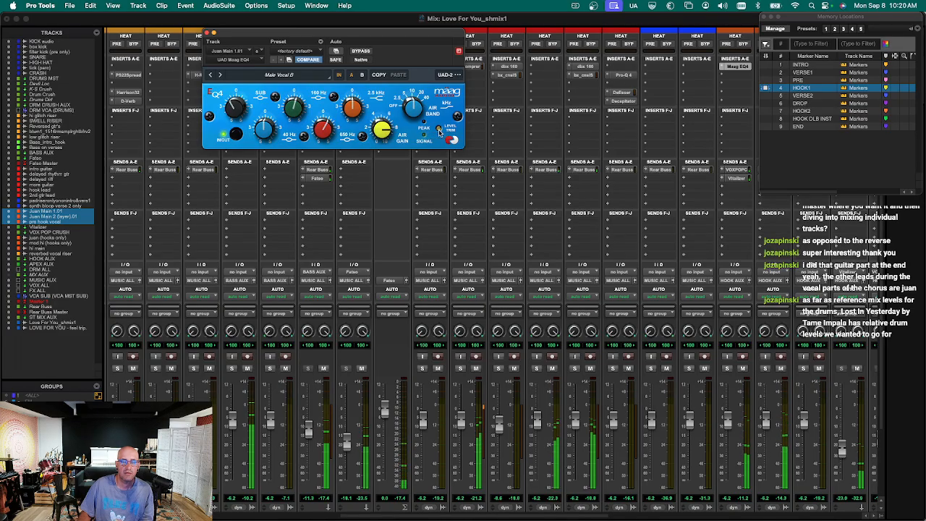
Solo the first main vocal track and compare its sound with the Maag EQ4 bypassed and active.
{"action": "scroll", "coordinate": [648, 493], "scroll_direction": "down", "scroll_amount": 3}
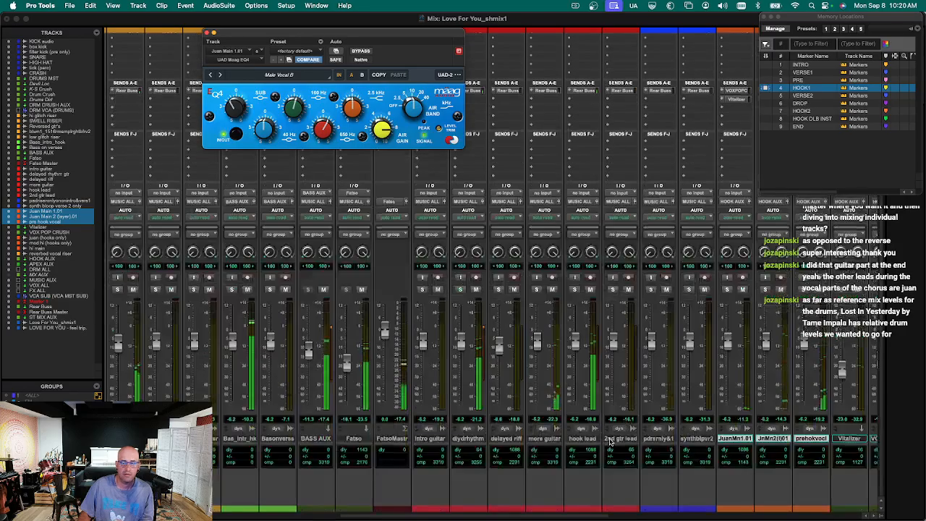
{"action": "left_click", "coordinate": [727, 290]}
{"action": "scroll", "coordinate": [732, 291], "scroll_direction": "up", "scroll_amount": 3}
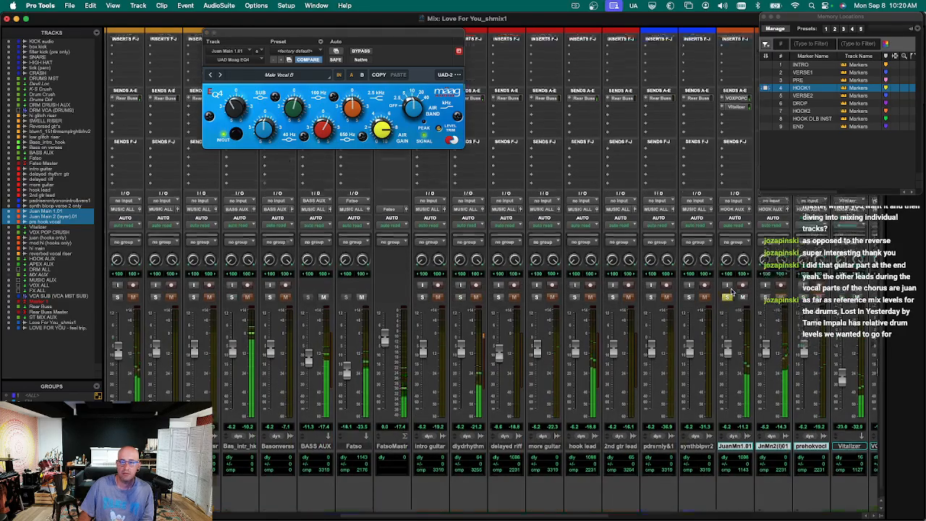
{"action": "left_click", "coordinate": [358, 51]}
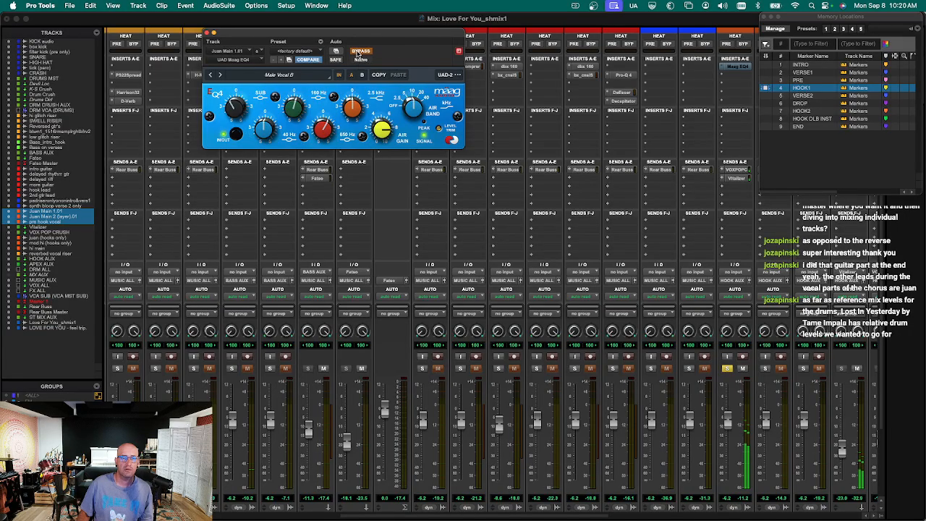
{"action": "left_click", "coordinate": [359, 52]}
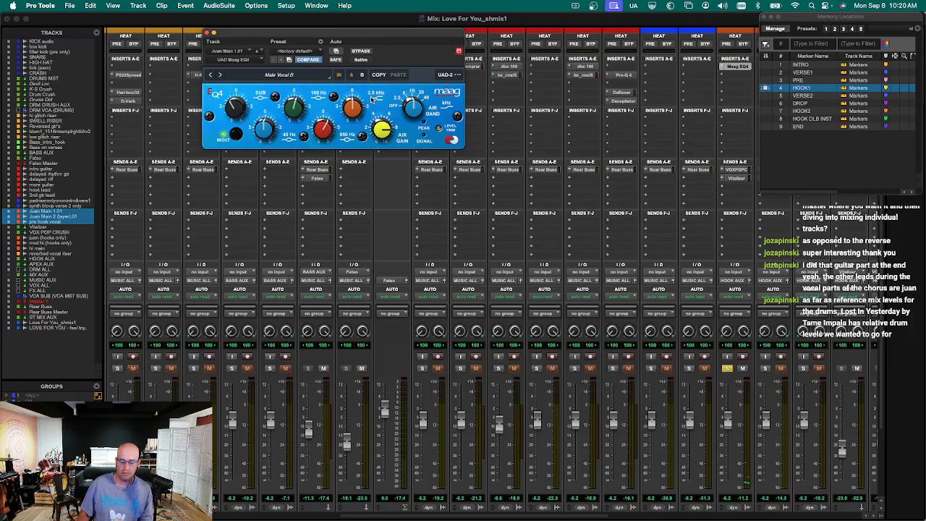
Select the second vocal layer's clip in HOOK1 on the timeline and reopen the first main vocal's Maag EQ4.
{"action": "key", "text": "super+equal"}
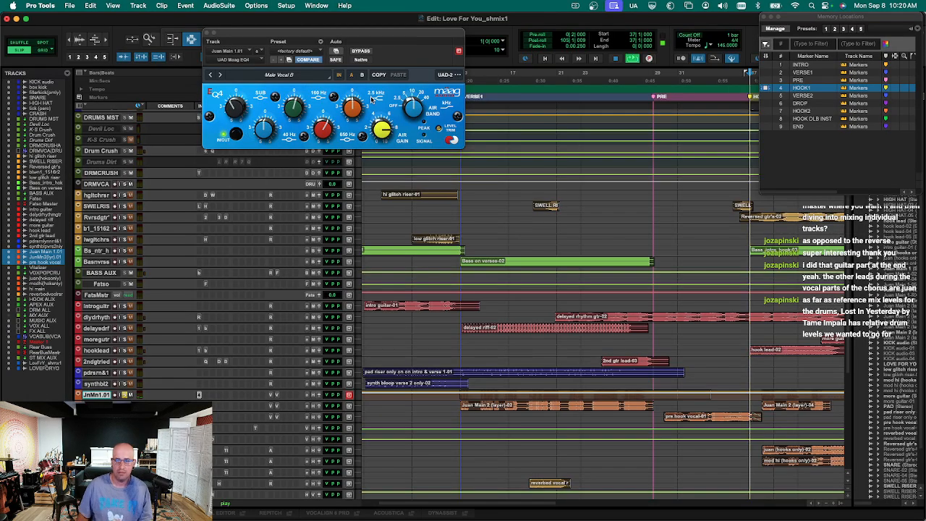
{"action": "key", "text": "r"}
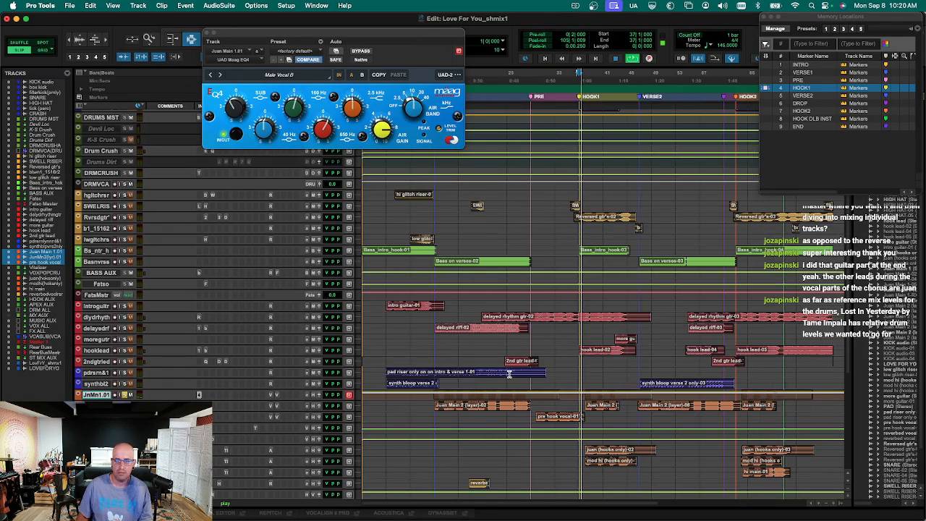
{"action": "left_click", "coordinate": [590, 411]}
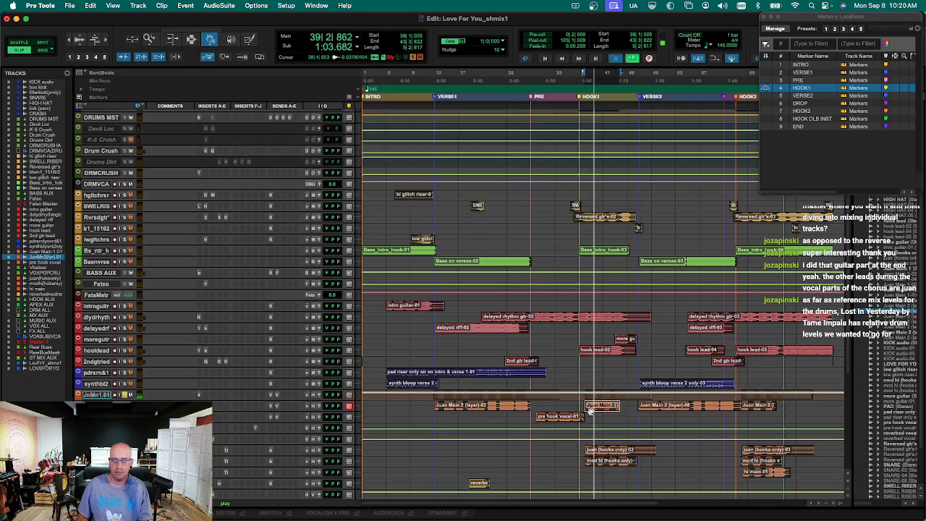
{"action": "key", "text": "super+equal"}
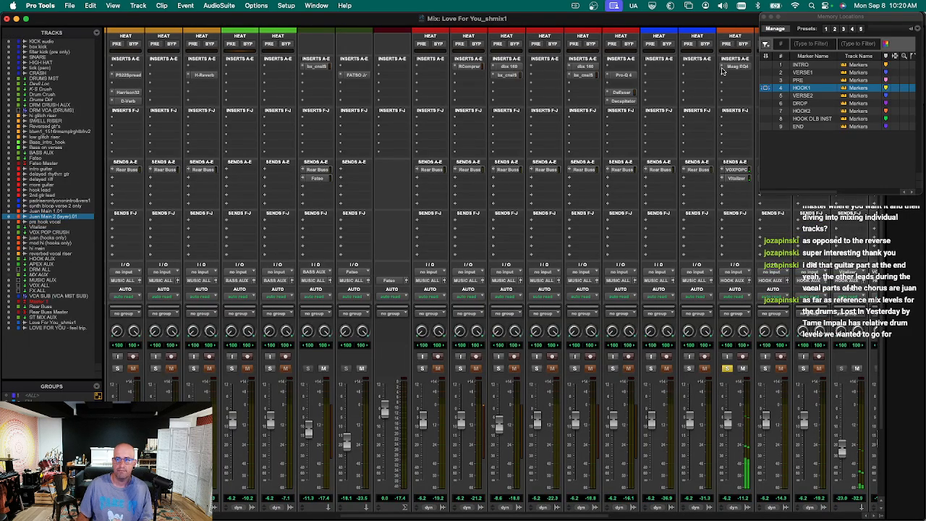
{"action": "left_click", "coordinate": [736, 66]}
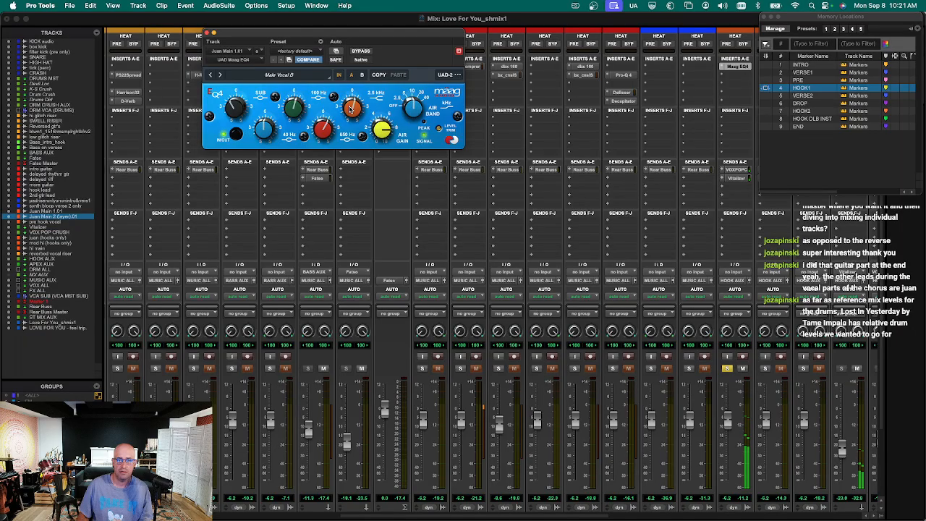
Insert the stereo DeEsser in the second insert slot of the first main vocal track.
{"action": "left_click", "coordinate": [725, 76]}
{"action": "type", "text": "dee"}
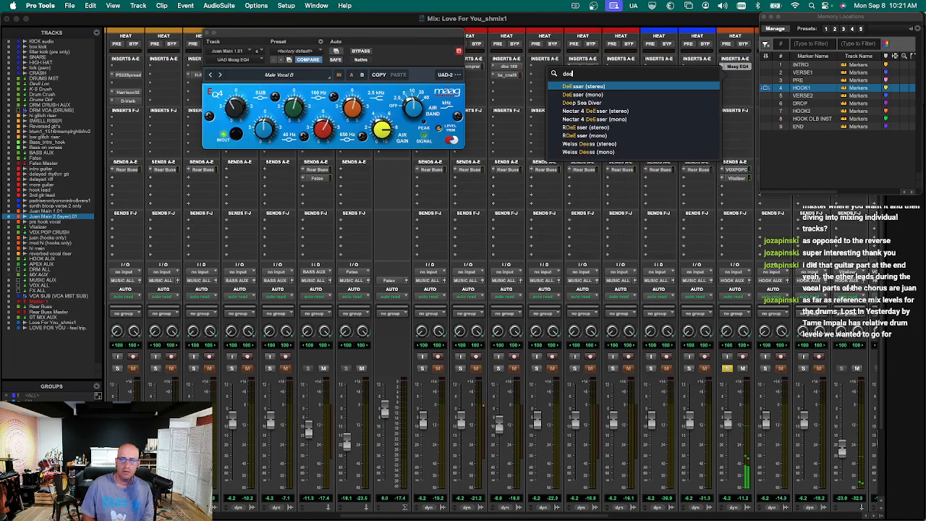
{"action": "key", "text": "Return"}
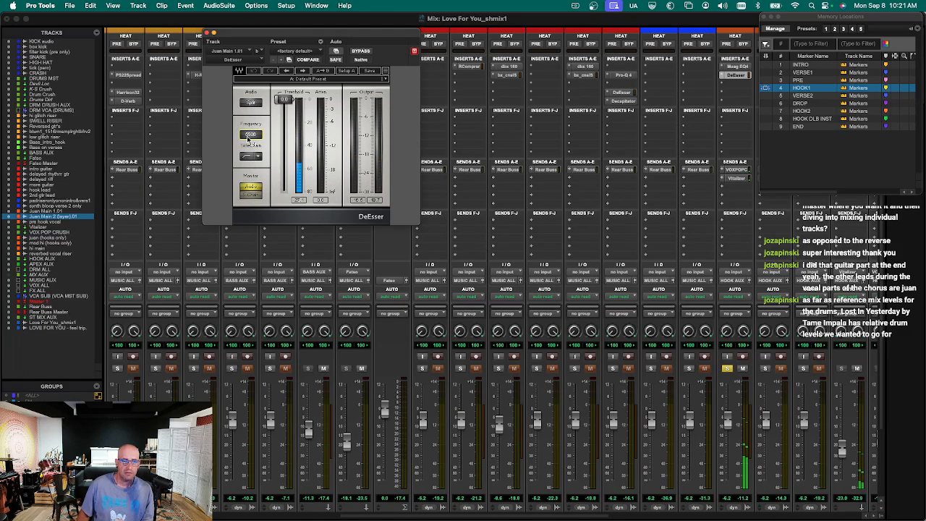
Set the DeEsser's frequency to about 4271 Hz and lower its threshold to about -31.6 dB.
{"action": "double_click", "coordinate": [248, 136]}
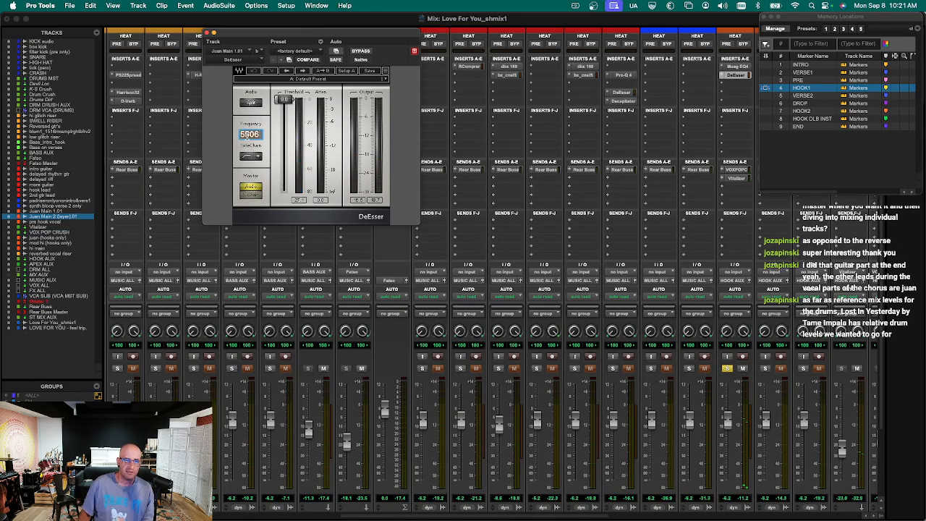
{"action": "type", "text": "4200"}
{"action": "key", "text": "Return"}
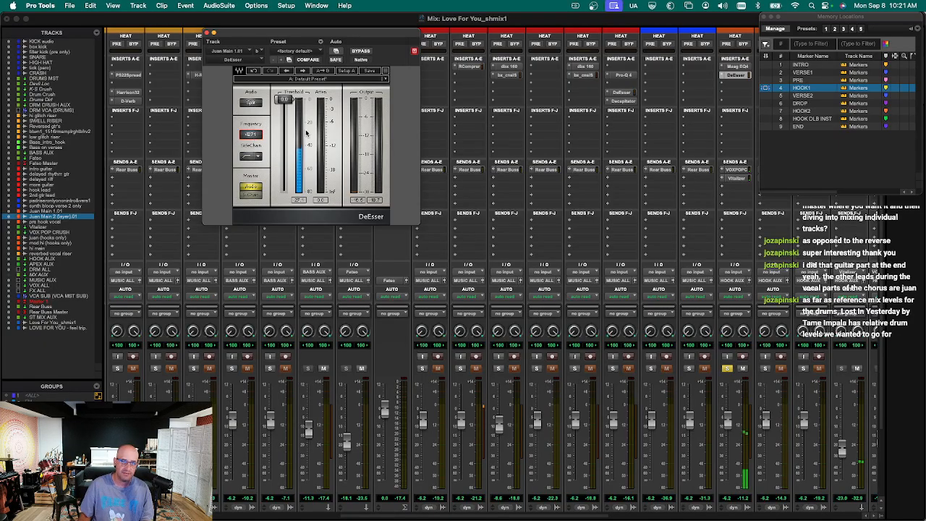
{"action": "left_click_drag", "start_coordinate": [288, 103], "coordinate": [287, 137]}
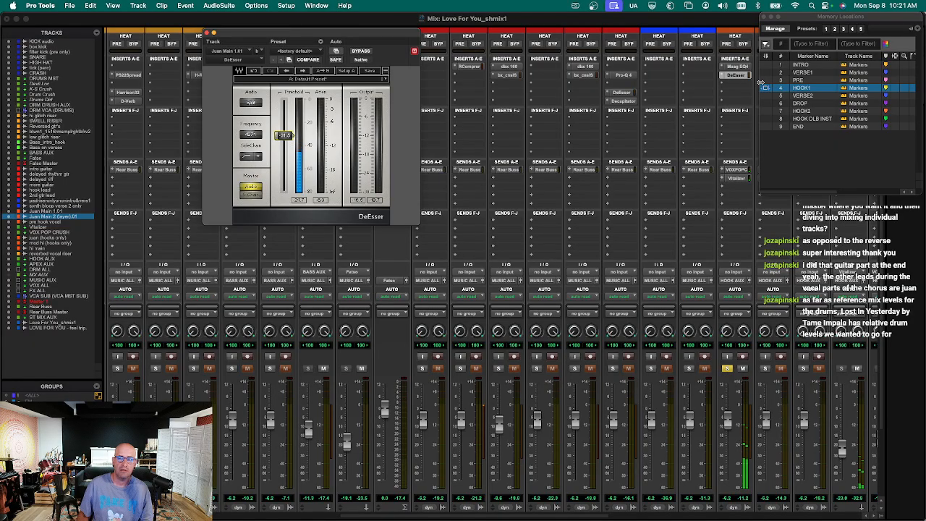
Compare the first main vocal with its DeEsser and Maag EQ4 bypassed and active, then inspect the EQ's level trim.
{"action": "left_click", "coordinate": [744, 77], "text": "super"}
{"action": "left_click", "coordinate": [742, 68], "text": "super"}
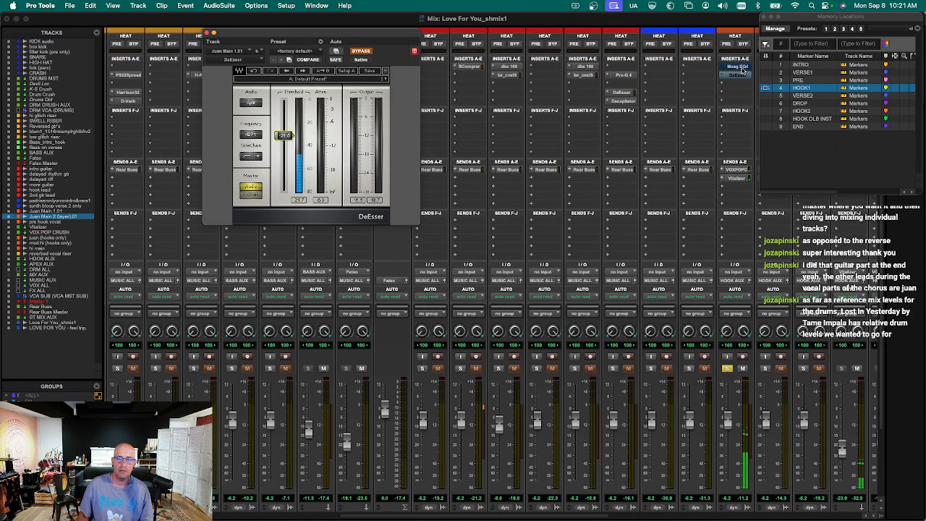
{"action": "left_click", "coordinate": [739, 75], "text": "super"}
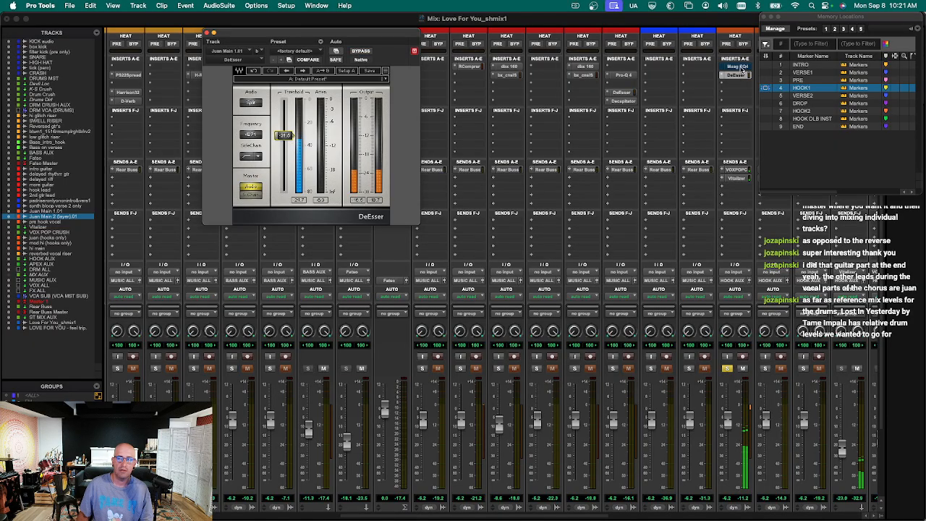
{"action": "left_click", "coordinate": [740, 67], "text": "super"}
{"action": "left_click", "coordinate": [740, 68]}
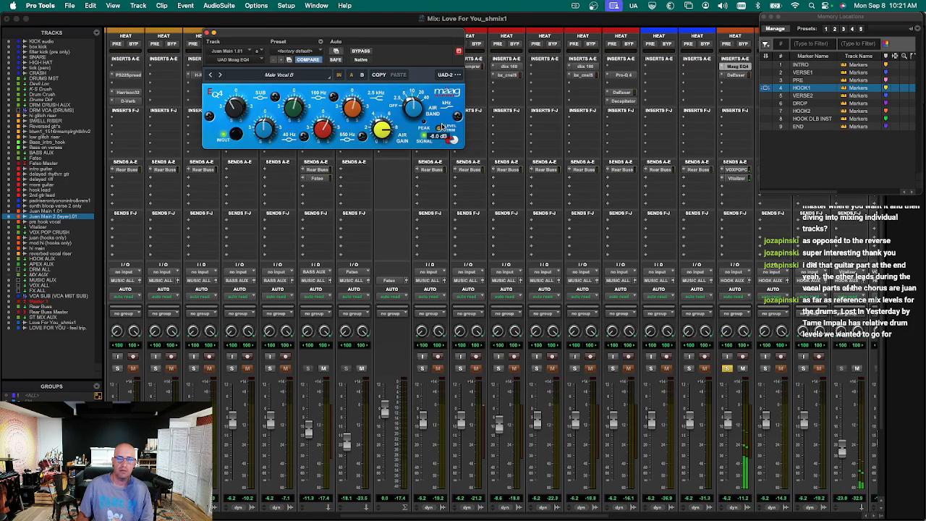
Unsolo the first main vocal track, close the floating windows and save the session.
{"action": "key", "text": "super+s"}
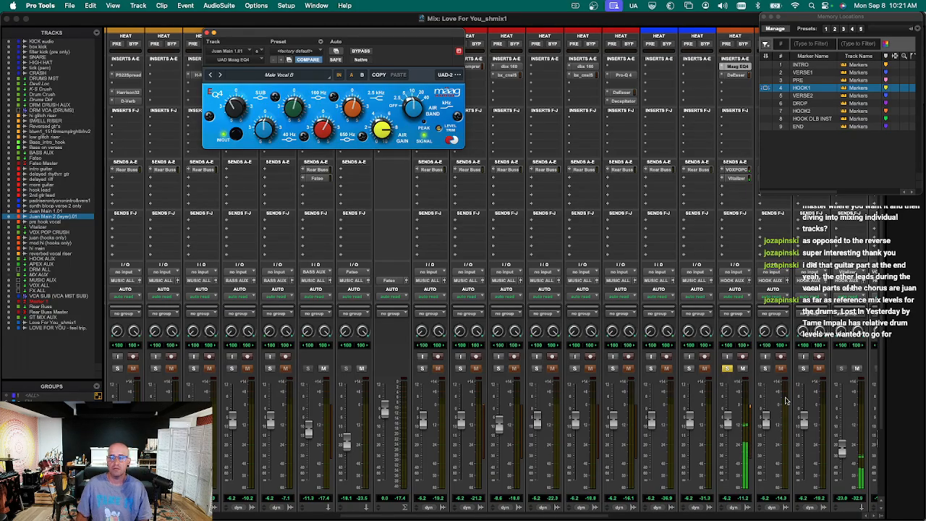
{"action": "left_click", "coordinate": [727, 368]}
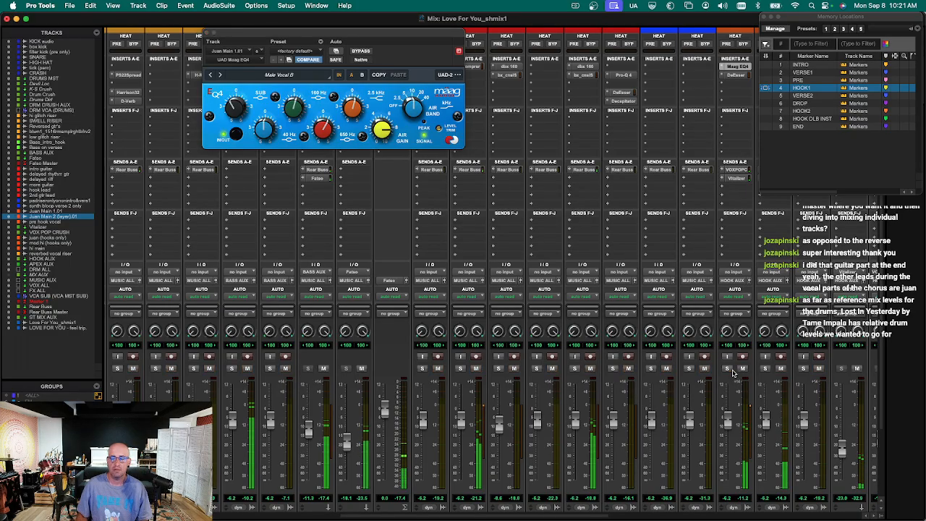
{"action": "key", "text": "ctrl+alt+super+w"}
{"action": "key", "text": "super+s"}
Check the bus and master channels' levels and inspect the SSL G Bus compressor on VOX ALL.
{"action": "left_click_drag", "start_coordinate": [572, 515], "coordinate": [851, 515]}
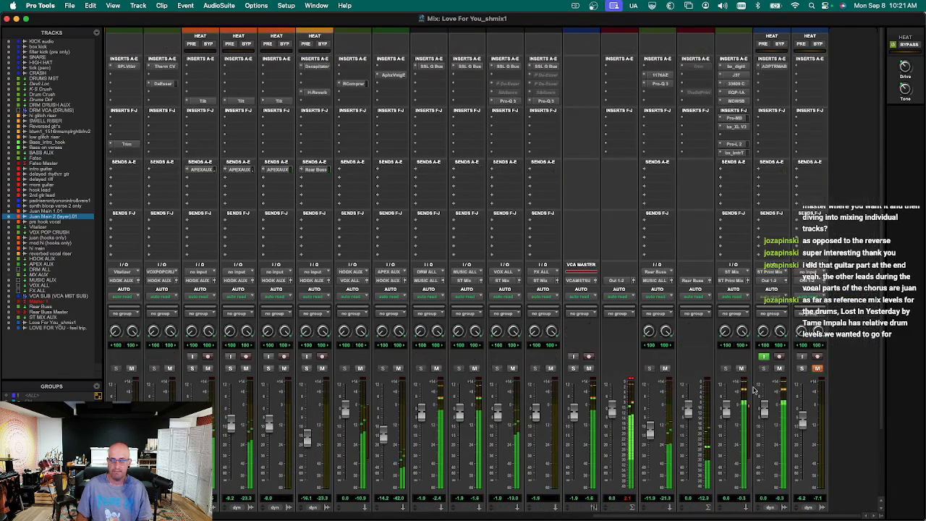
{"action": "scroll", "coordinate": [623, 293], "scroll_direction": "down", "scroll_amount": 3}
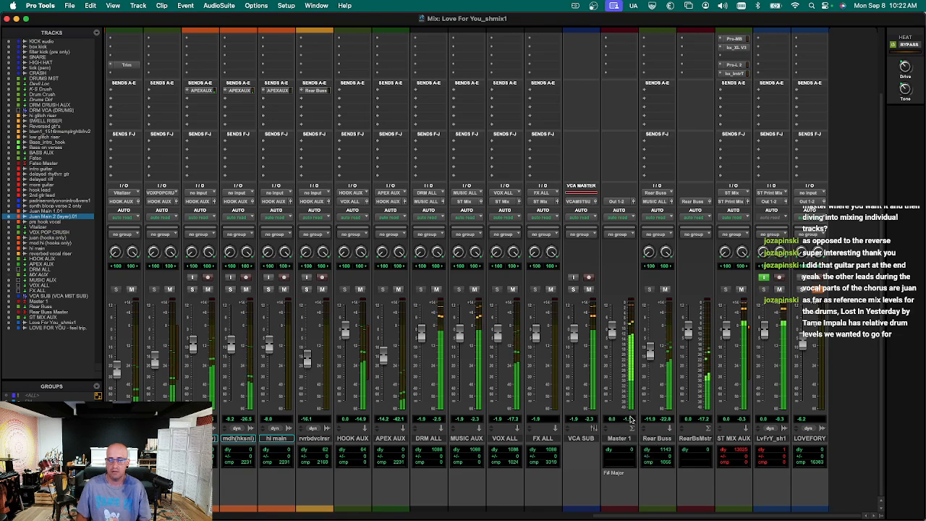
{"action": "scroll", "coordinate": [557, 346], "scroll_direction": "up", "scroll_amount": 3}
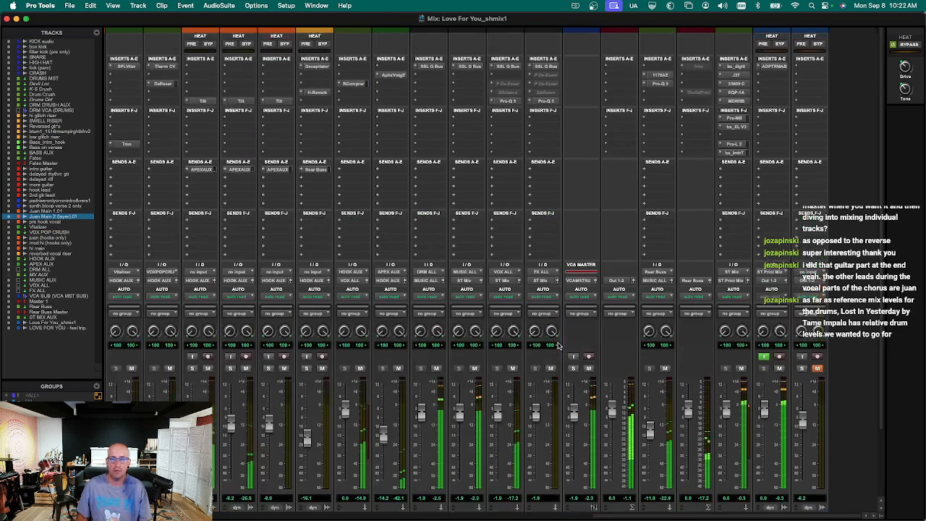
{"action": "left_click", "coordinate": [511, 66]}
{"action": "scroll", "coordinate": [460, 185], "scroll_direction": "down", "scroll_amount": 3}
{"action": "scroll", "coordinate": [460, 185], "scroll_direction": "up", "scroll_amount": 3}
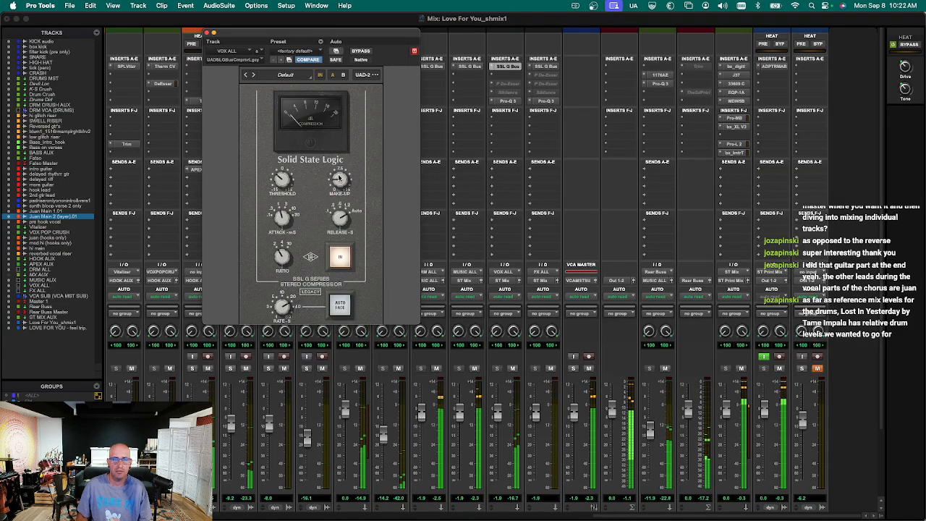
Audition the LOVE FOR YOU reference track soloed and unmuted, return to the mix and close the VOX ALL compressor.
{"action": "left_click", "coordinate": [802, 369]}
{"action": "left_click", "coordinate": [815, 369]}
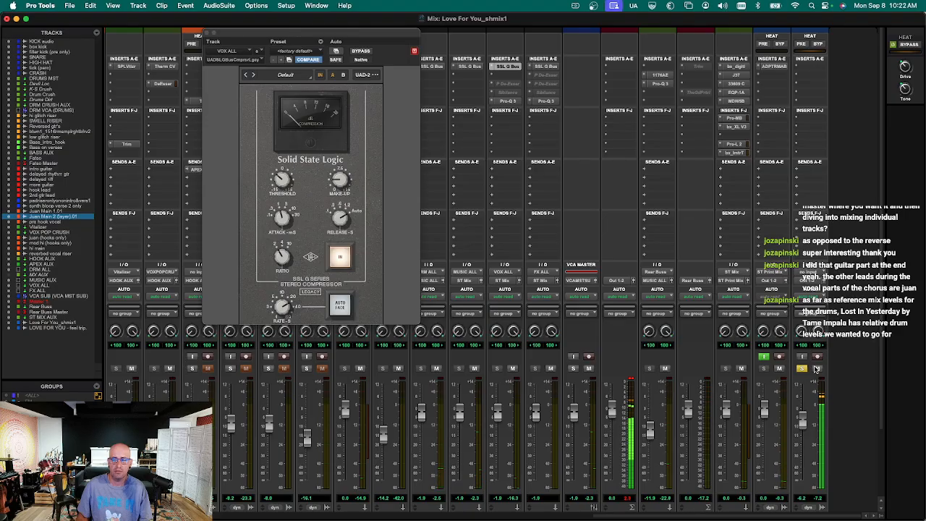
{"action": "left_click", "coordinate": [801, 368]}
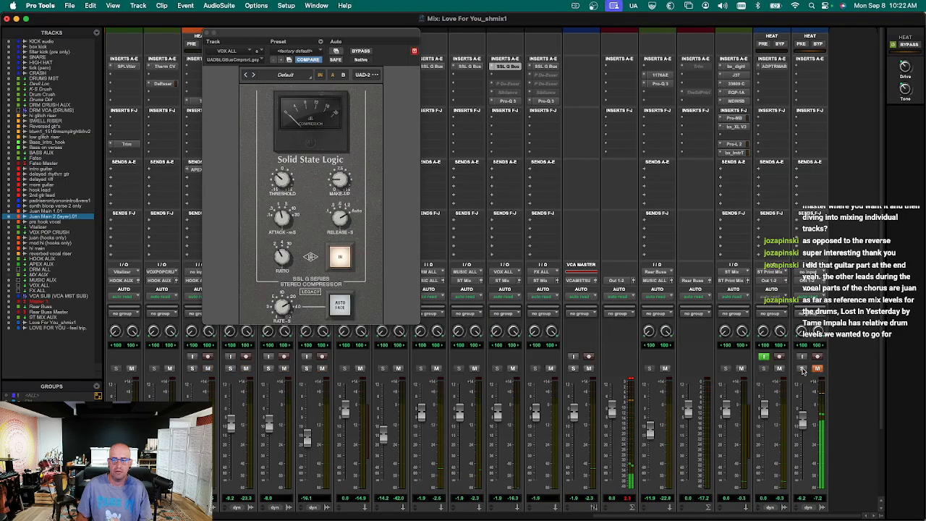
{"action": "left_click", "coordinate": [505, 66]}
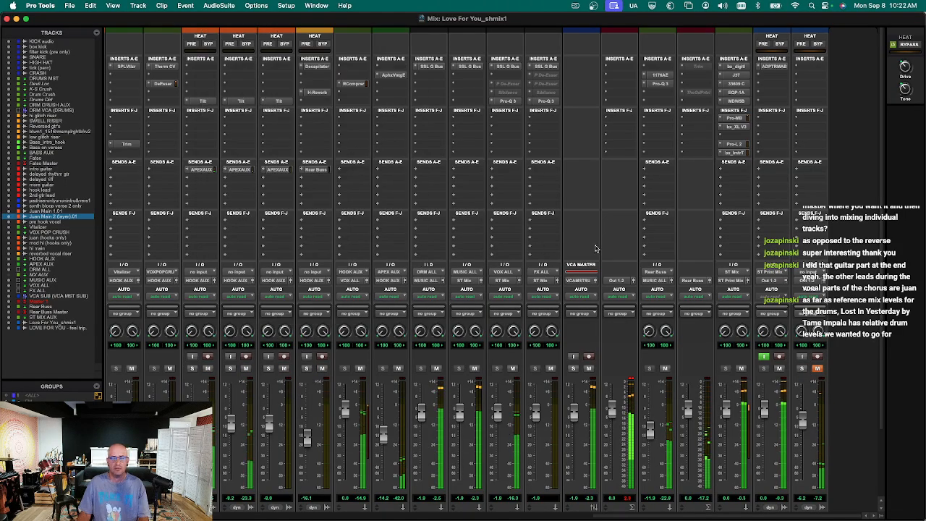
Look over the vocal and bus channels in the mixer, show the Edit window and switch to OBS.
{"action": "scroll", "coordinate": [583, 250], "scroll_direction": "down", "scroll_amount": 5}
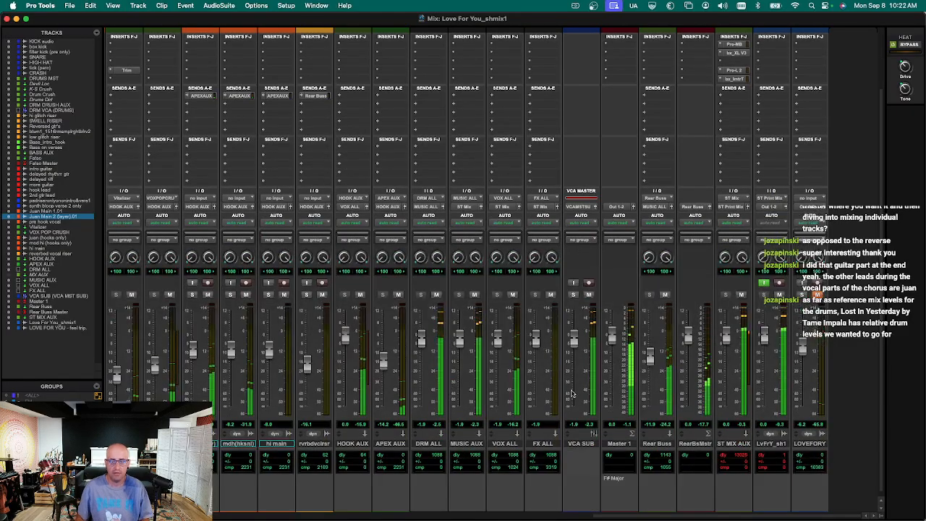
{"action": "left_click_drag", "start_coordinate": [691, 516], "coordinate": [614, 518]}
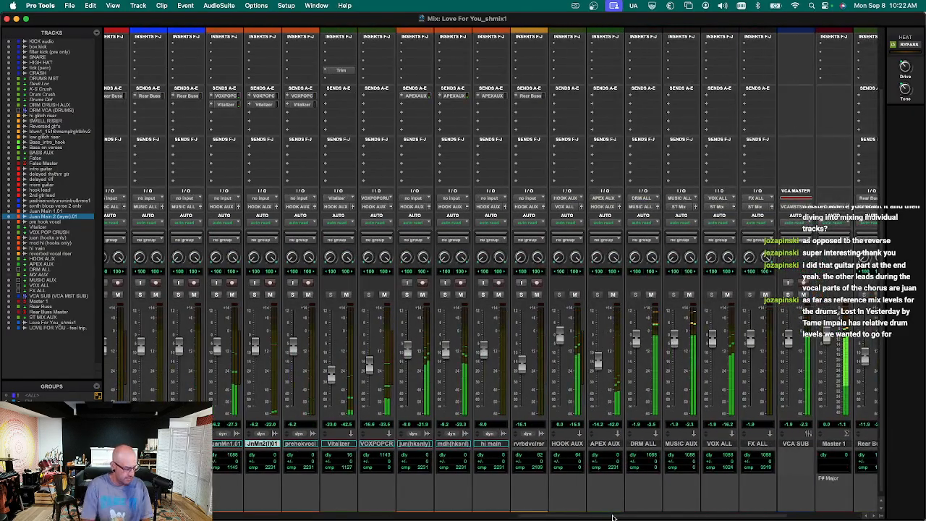
{"action": "key", "text": "super+equal"}
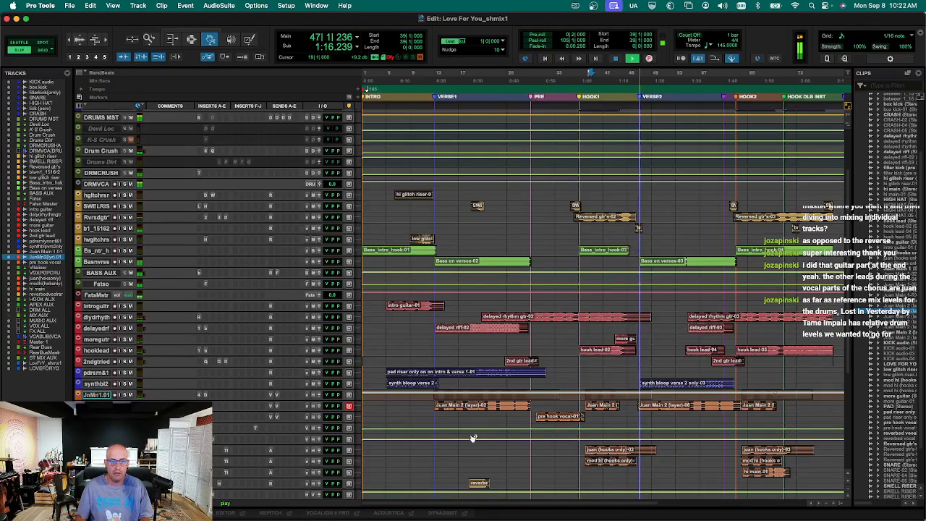
{"action": "key", "text": "super+Tab"}
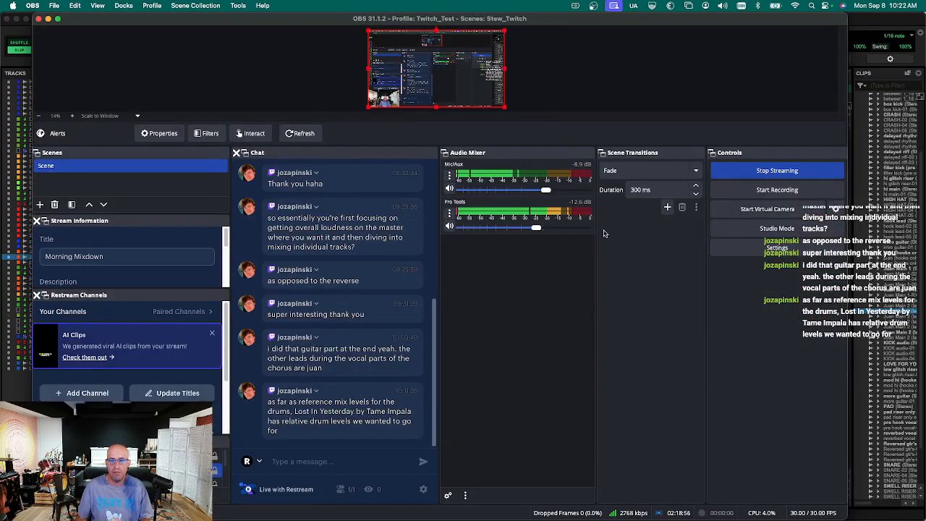
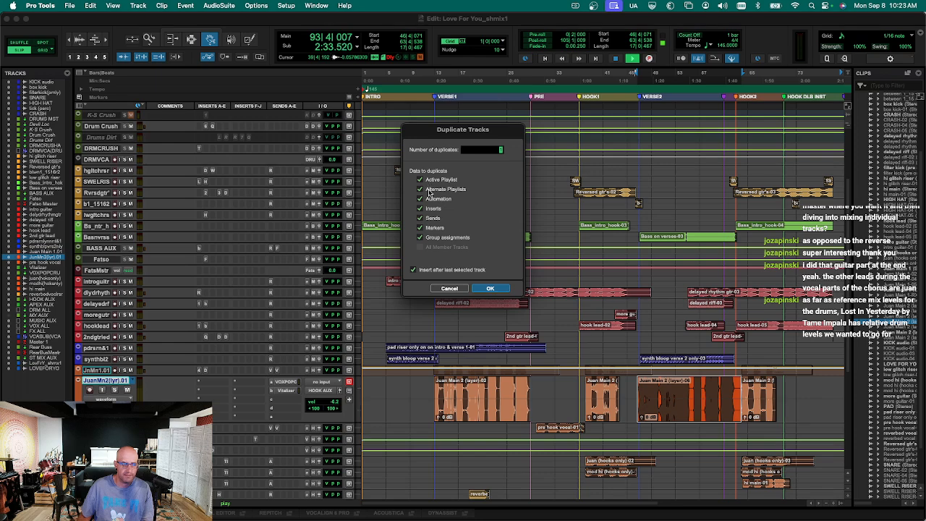
Cancel duplicating the second vocal layer and increase the first main vocal track's height.
{"action": "left_click", "coordinate": [448, 288]}
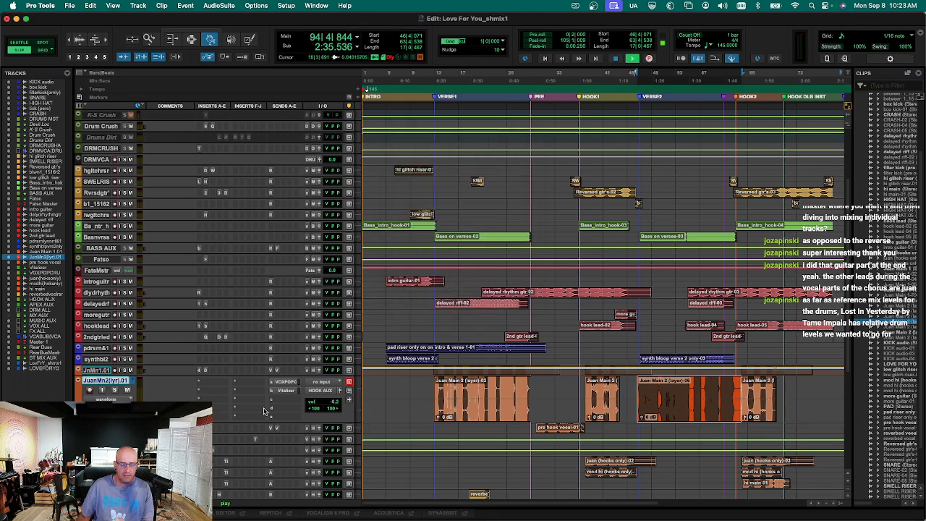
{"action": "left_click", "coordinate": [94, 371]}
{"action": "key", "text": "ctrl+Up"}
{"action": "key", "text": "ctrl+Up"}
{"action": "key", "text": "ctrl+Up"}
{"action": "key", "text": "ctrl+Up"}
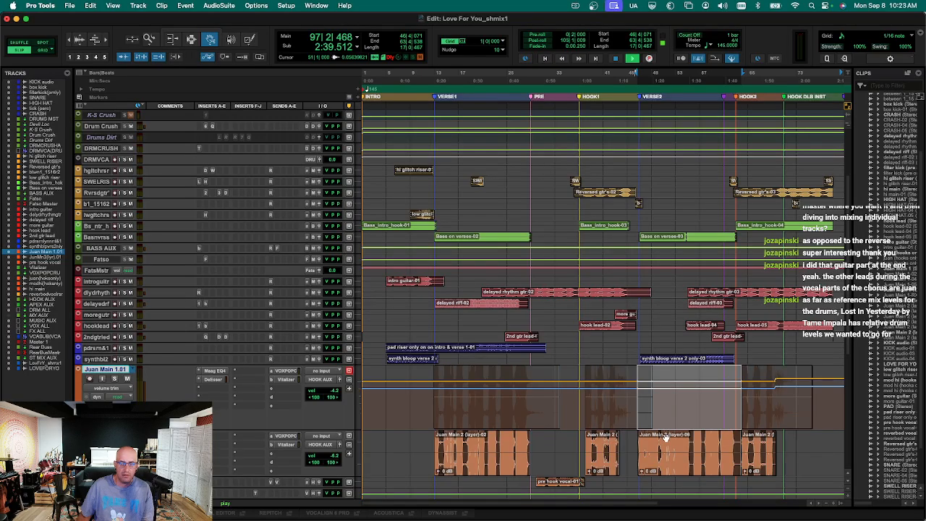
Move the second vocal layer's VERSE2 clip onto the first main vocal track at the same timeline position.
{"action": "left_click", "coordinate": [735, 444]}
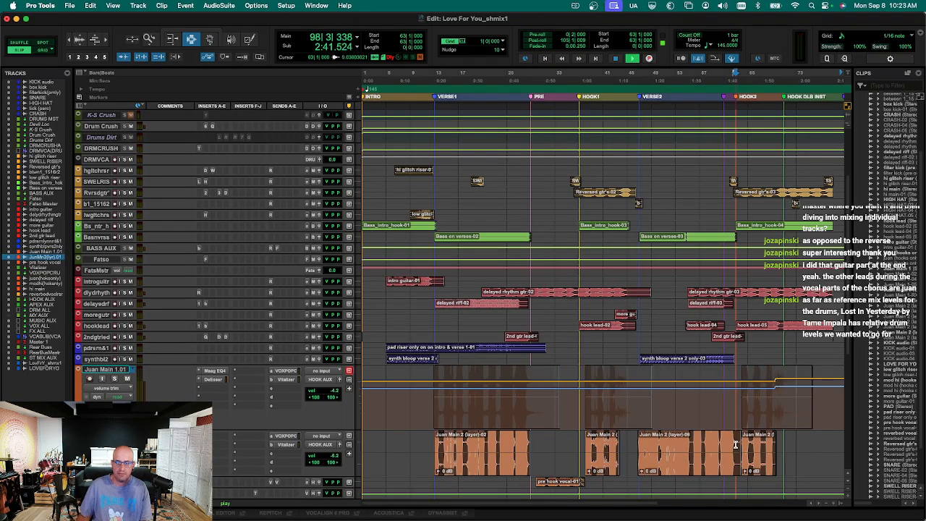
{"action": "key", "text": "F8"}
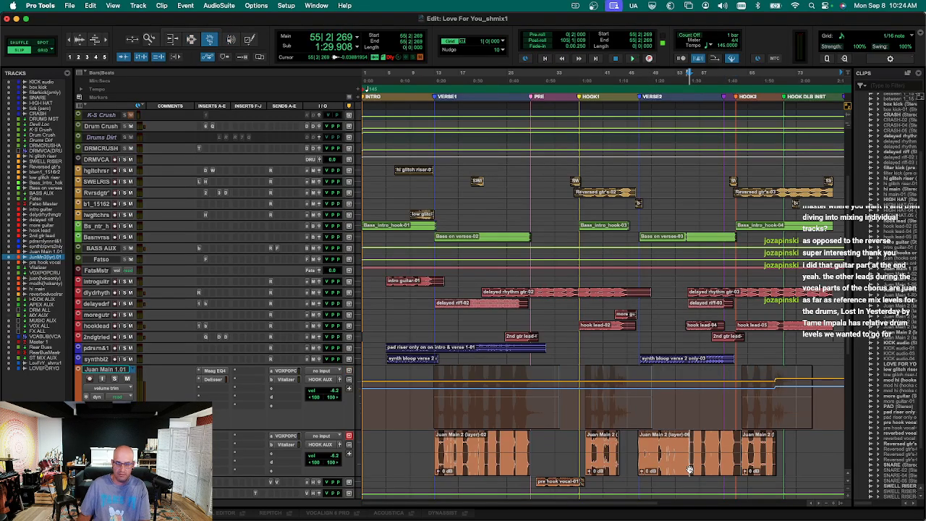
{"action": "left_click", "coordinate": [690, 468]}
{"action": "key", "text": "super+bracketright"}
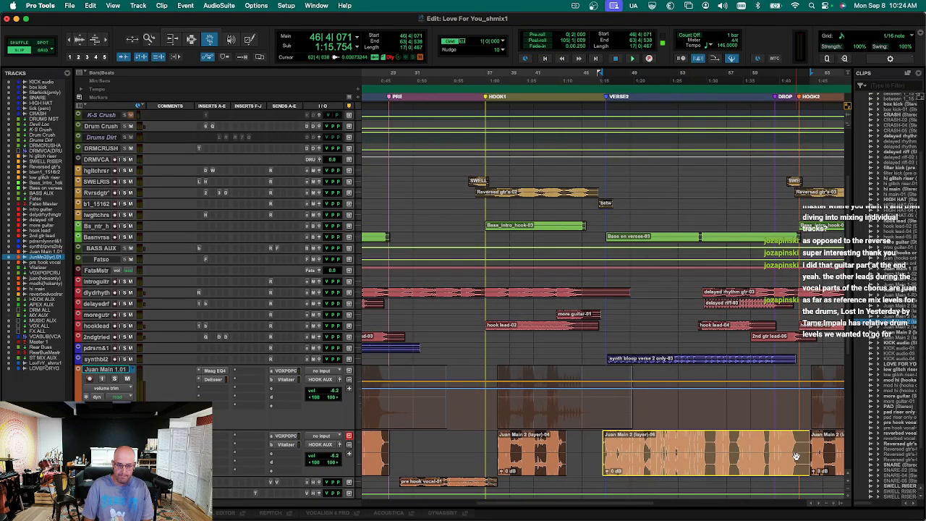
{"action": "key", "text": "p"}
{"action": "key", "text": "p"}
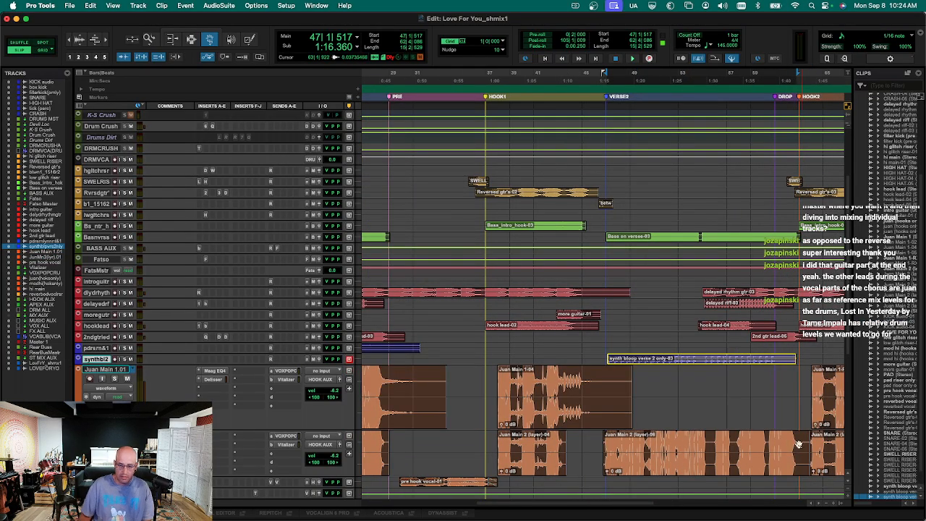
{"action": "left_click", "coordinate": [747, 444]}
{"action": "key", "text": "super+x"}
{"action": "key", "text": "p"}
{"action": "key", "text": "super+v"}
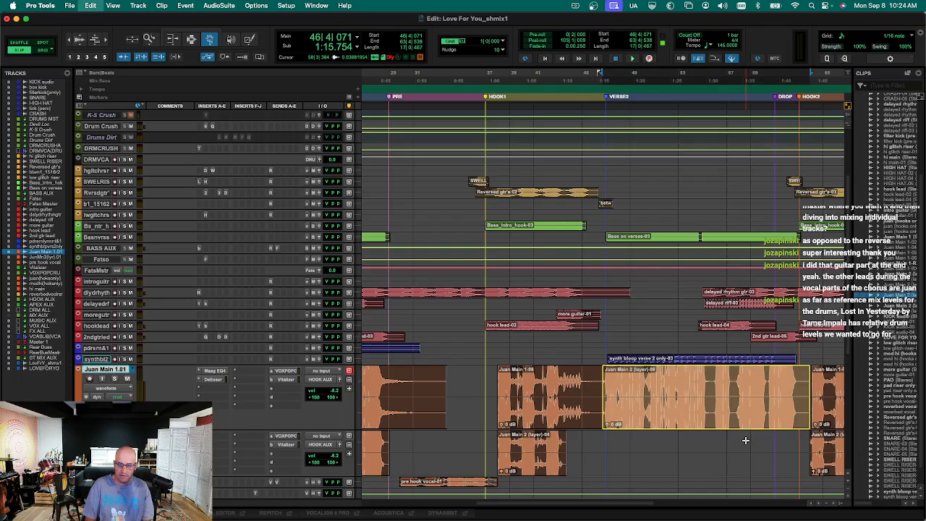
{"action": "key", "text": "r"}
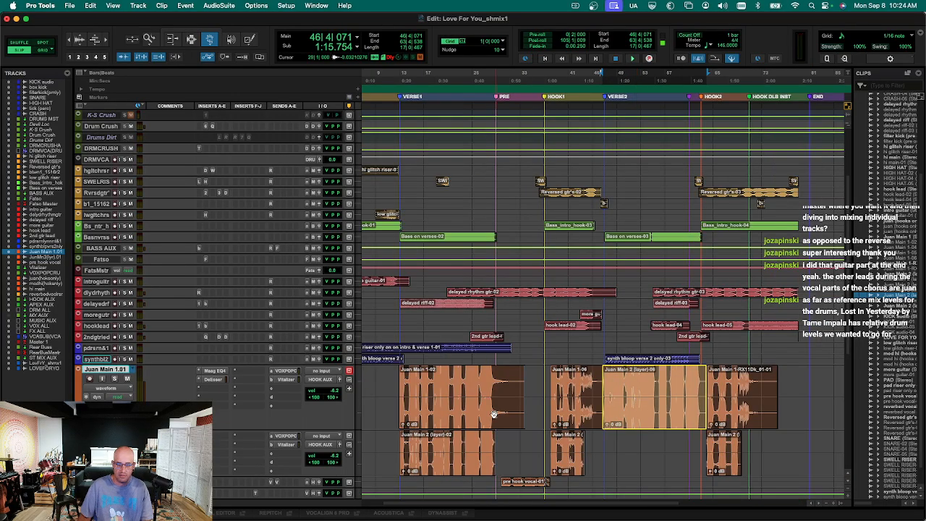
Select the VERSE1 clip on the first main vocal track and audition it.
{"action": "scroll", "coordinate": [553, 413], "scroll_direction": "down", "scroll_amount": 3}
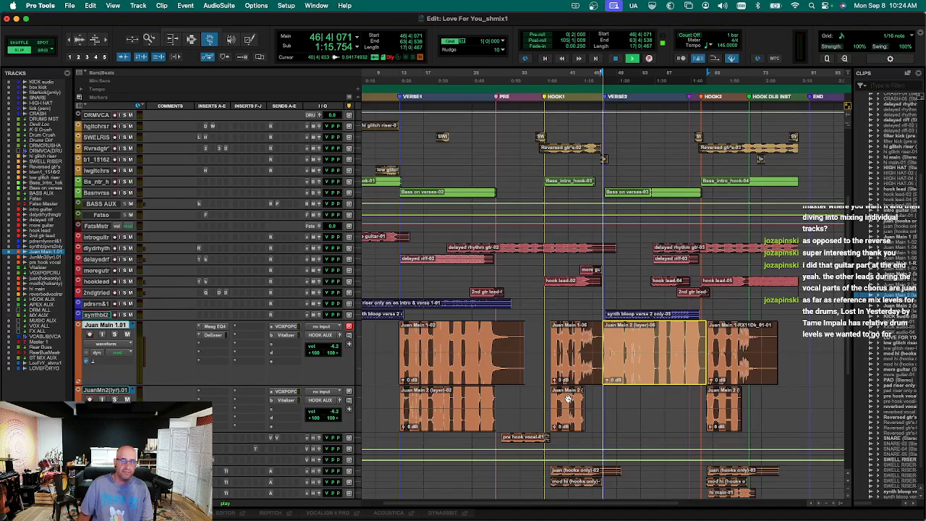
{"action": "left_click", "coordinate": [455, 374]}
{"action": "key", "text": "space"}
{"action": "key", "text": "space"}
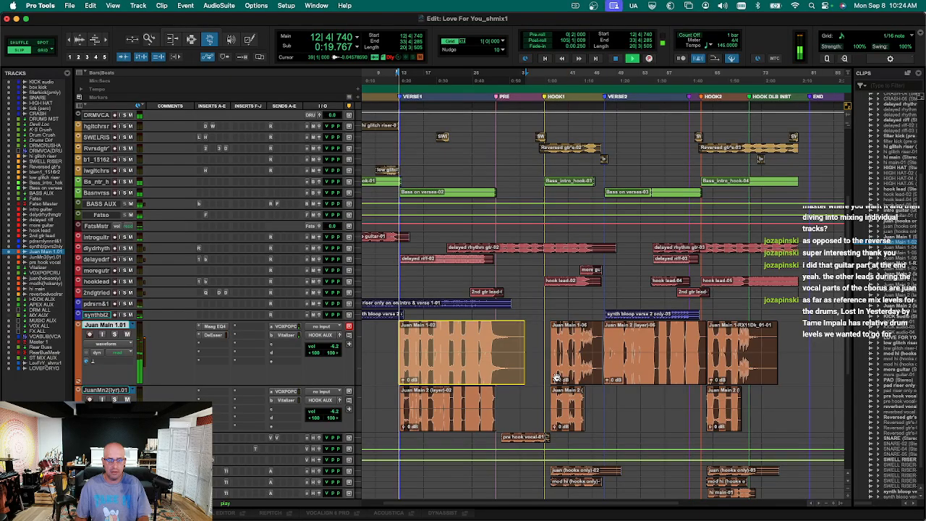
Try to remove the VERSE1 clips of both main vocal layers together with the VERSE2 clip on the first main vocal track.
{"action": "left_click", "coordinate": [446, 405], "text": "shift"}
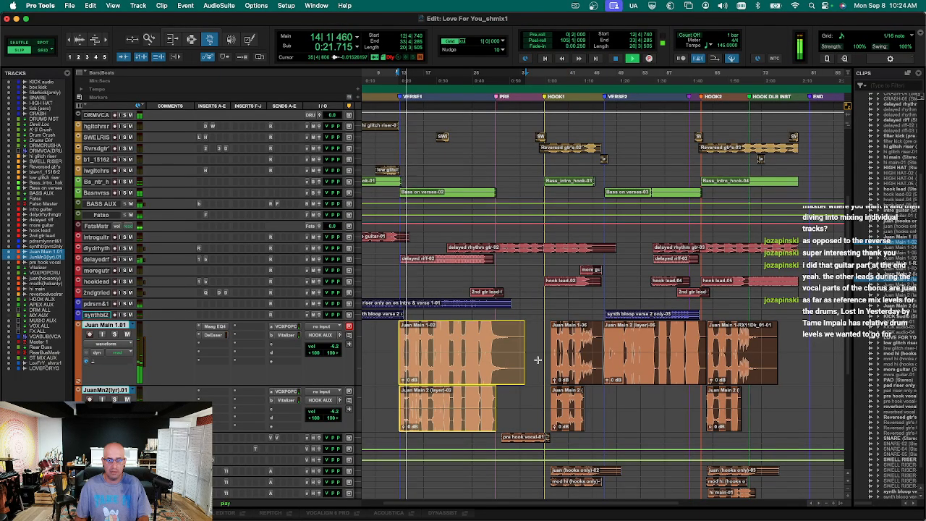
{"action": "left_click", "coordinate": [620, 353], "text": "shift"}
{"action": "key", "text": "Delete"}
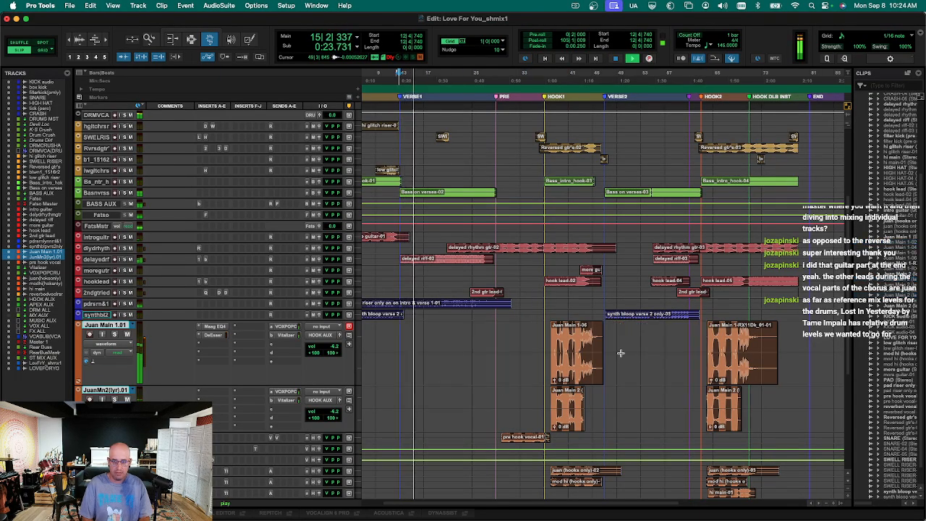
{"action": "key", "text": "super+z"}
Undo moving the VERSE2 clip off the second vocal layer and trim the end of the main vocal's HOOK1 clip to just before VERSE2.
{"action": "left_click", "coordinate": [640, 373]}
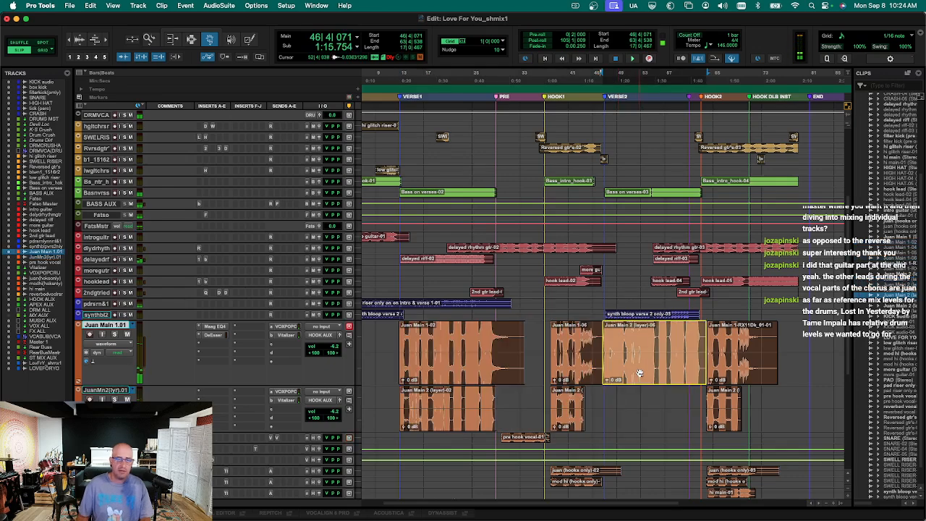
{"action": "key", "text": "Delete"}
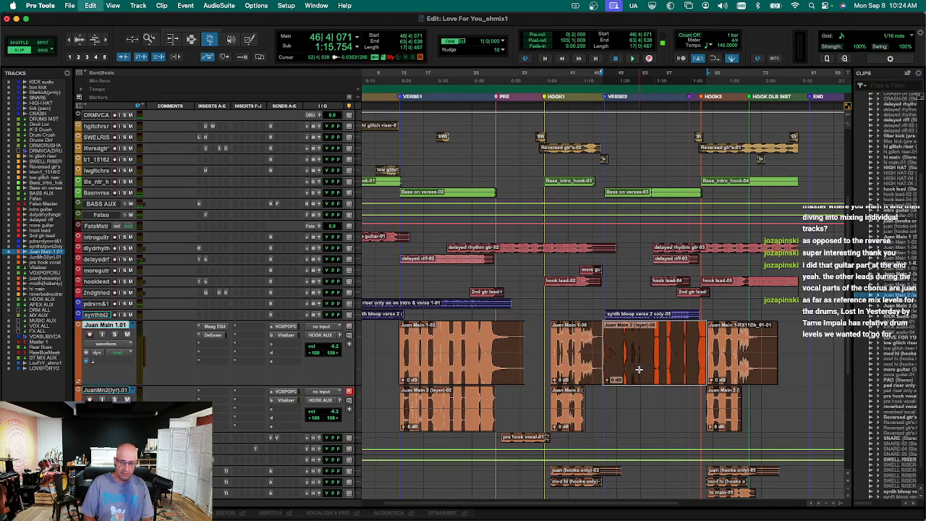
{"action": "key", "text": "super+z"}
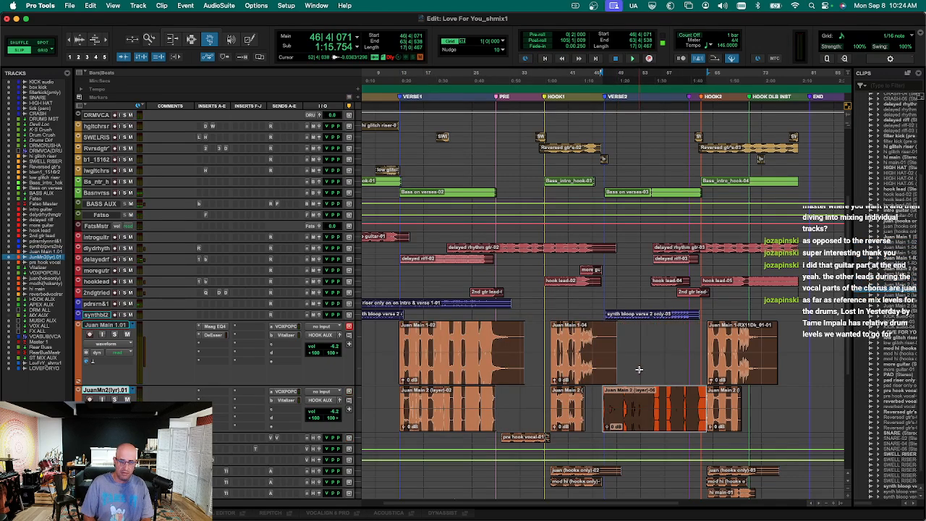
{"action": "left_click", "coordinate": [600, 339]}
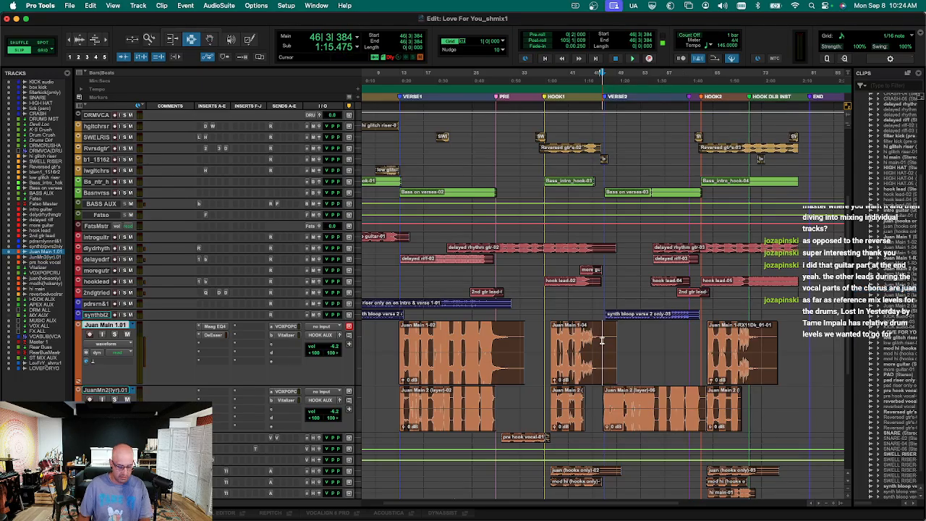
{"action": "key", "text": "s"}
Duplicate the first main vocal track without its playlist and move the VERSE1 clip onto the duplicate at the same timeline position.
{"action": "scroll", "coordinate": [507, 364], "scroll_direction": "down", "scroll_amount": 1}
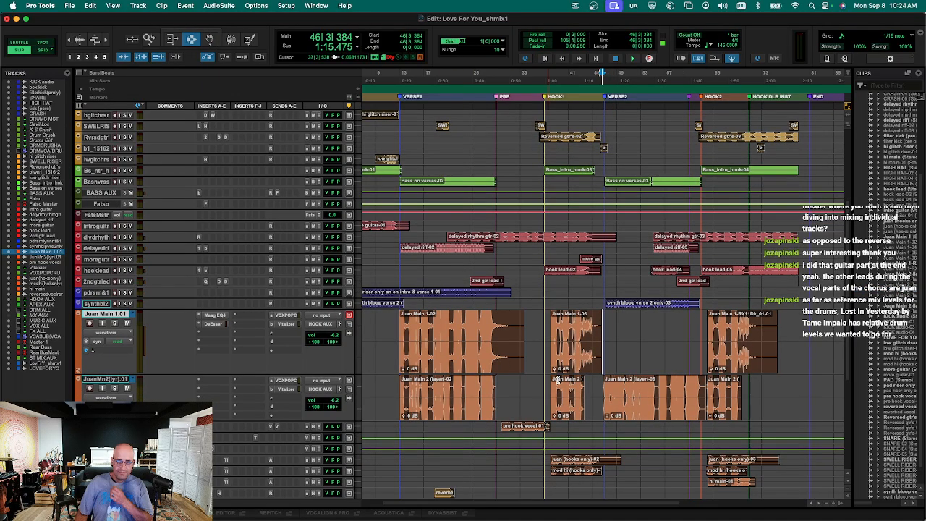
{"action": "scroll", "coordinate": [414, 337], "scroll_direction": "down", "scroll_amount": 4}
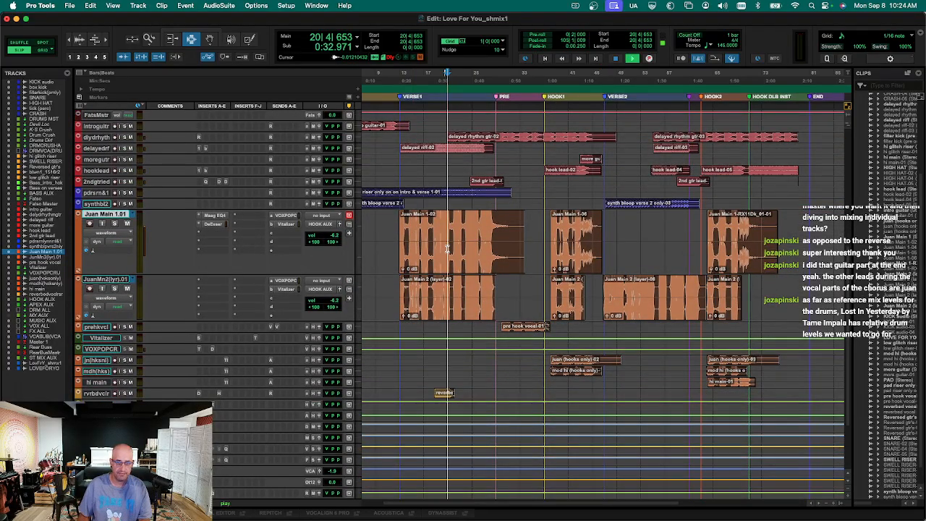
{"action": "key", "text": "space"}
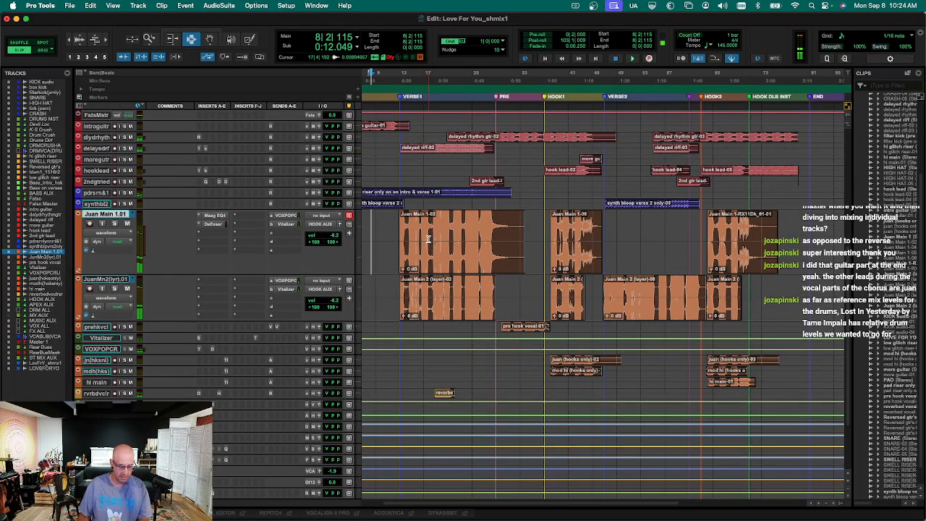
{"action": "key", "text": "alt+shift+d"}
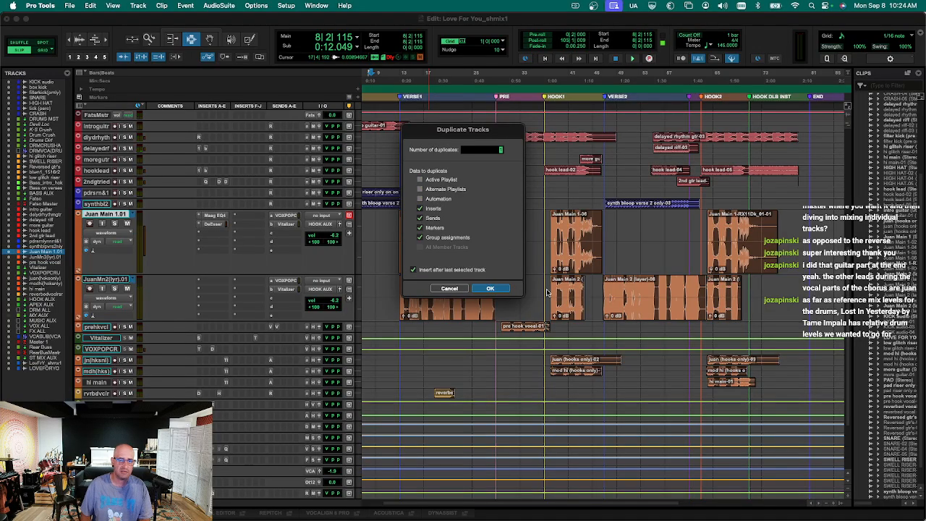
{"action": "key", "text": "Return"}
{"action": "left_click_drag", "start_coordinate": [528, 260], "coordinate": [372, 258]}
{"action": "key", "text": "super+x"}
{"action": "key", "text": "semicolon"}
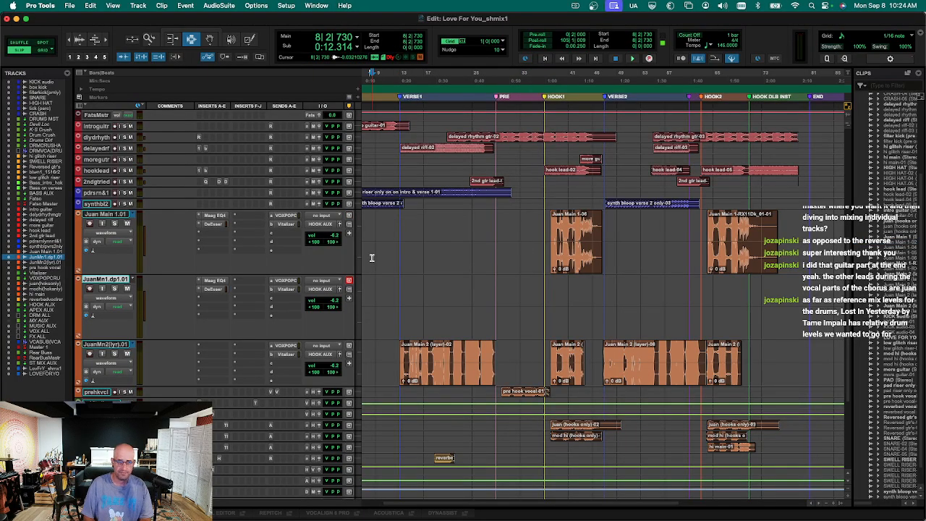
{"action": "key", "text": "super+v"}
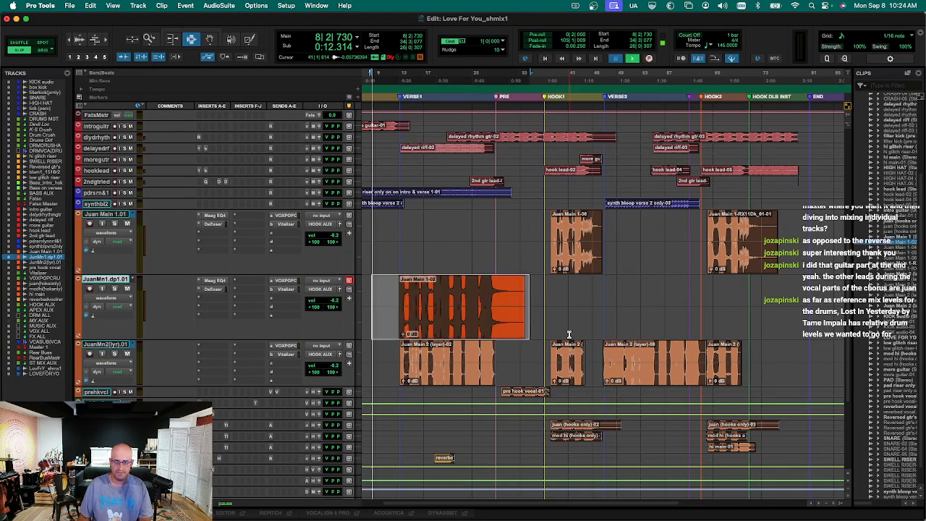
{"action": "left_click", "coordinate": [397, 294]}
{"action": "key", "text": "space"}
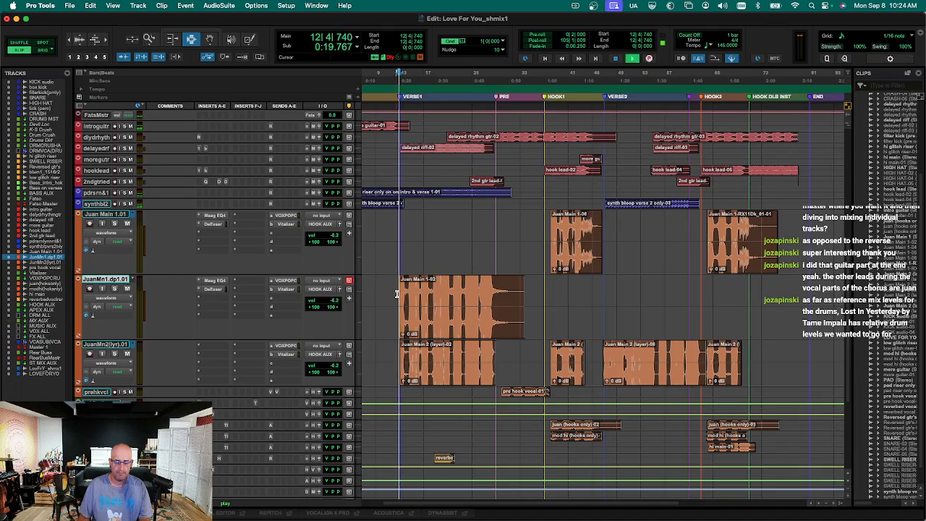
Duplicate the second vocal layer track without its playlist and move its VERSE1 clip onto the duplicate at the same timeline position.
{"action": "left_click", "coordinate": [458, 354]}
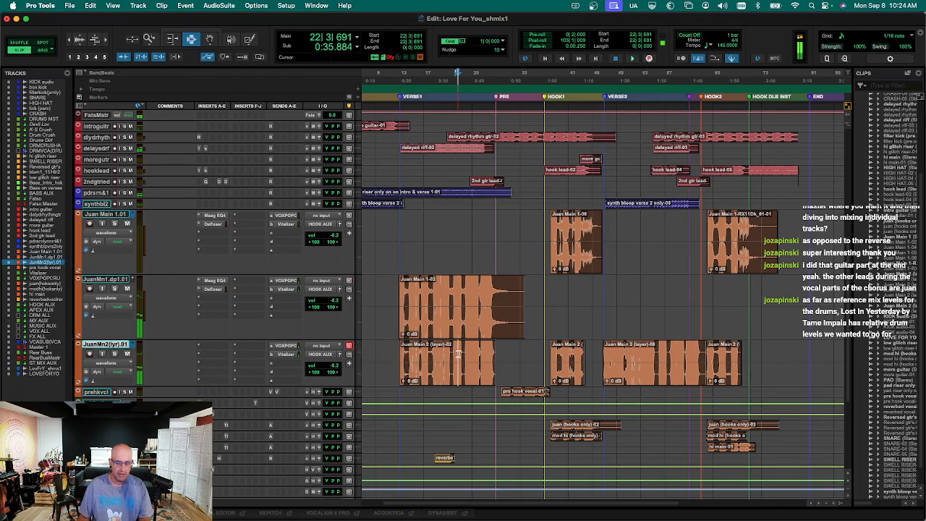
{"action": "key", "text": "alt+shift+d"}
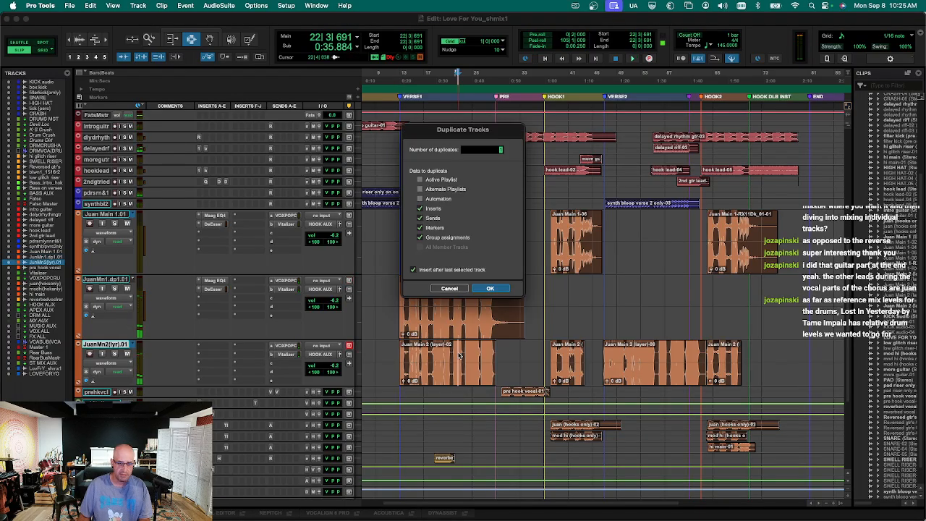
{"action": "left_click", "coordinate": [490, 289]}
{"action": "left_click_drag", "start_coordinate": [404, 374], "coordinate": [380, 374]}
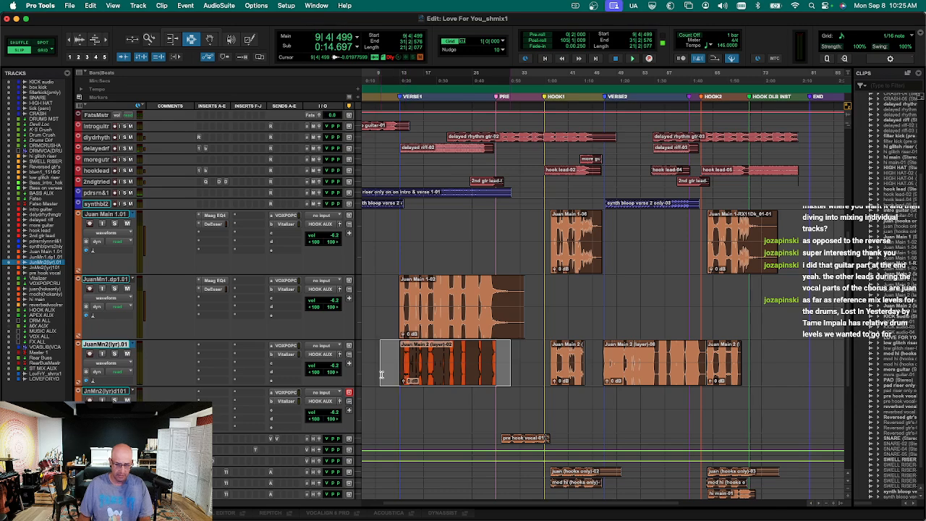
{"action": "key", "text": "super+x"}
{"action": "key", "text": "semicolon"}
{"action": "key", "text": "super+v"}
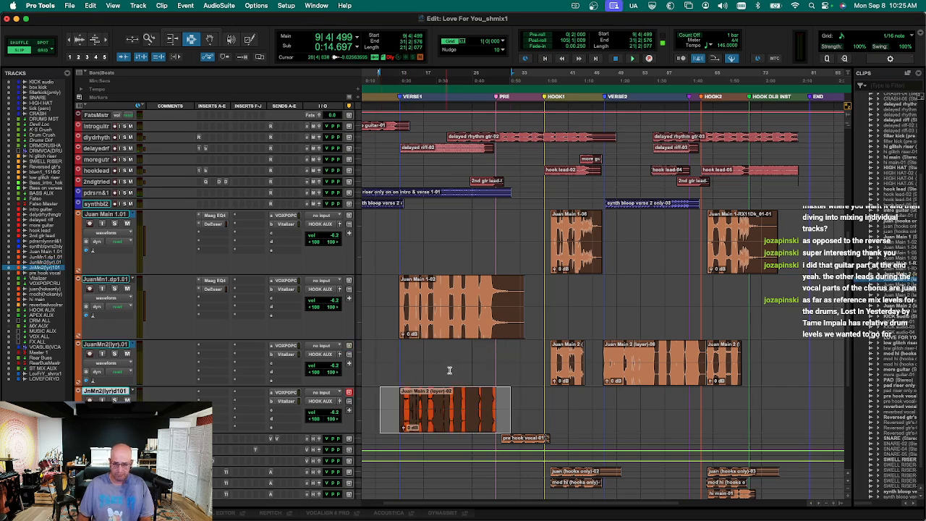
Move the second vocal layer's VERSE2 clip onto its duplicate track at the same timeline position.
{"action": "left_click", "coordinate": [651, 381]}
{"action": "key", "text": "super+x"}
{"action": "key", "text": "semicolon"}
{"action": "key", "text": "super+v"}
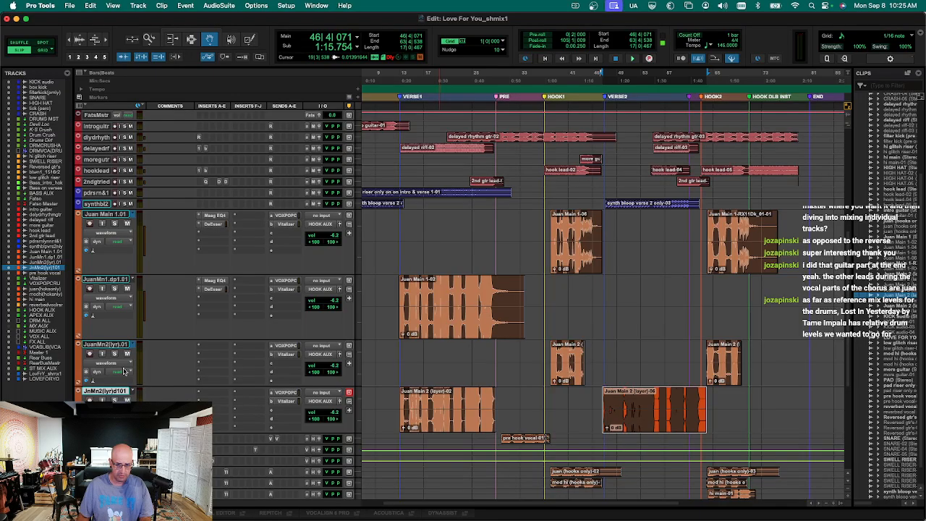
Reorder the vocal tracks so the two hook tracks sit together above the two duplicated verse tracks.
{"action": "left_click_drag", "start_coordinate": [105, 391], "coordinate": [124, 340]}
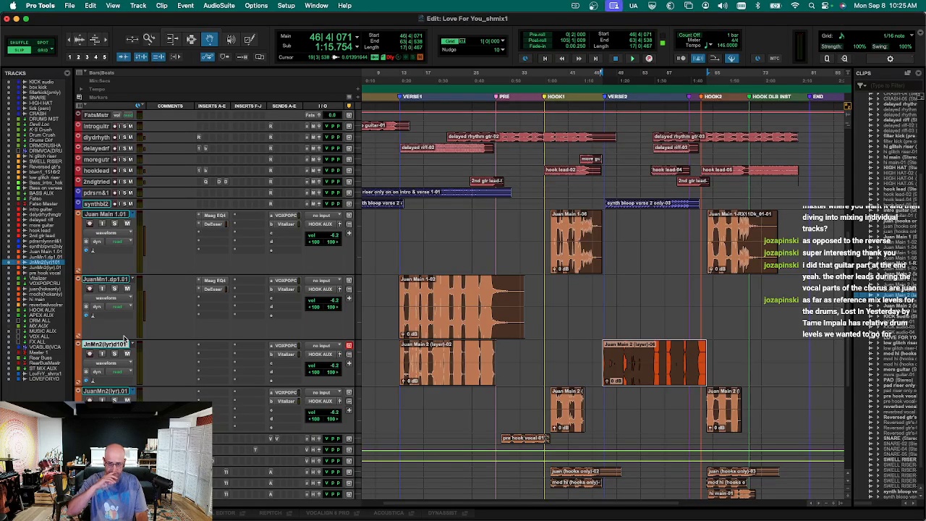
{"action": "left_click_drag", "start_coordinate": [110, 391], "coordinate": [122, 311]}
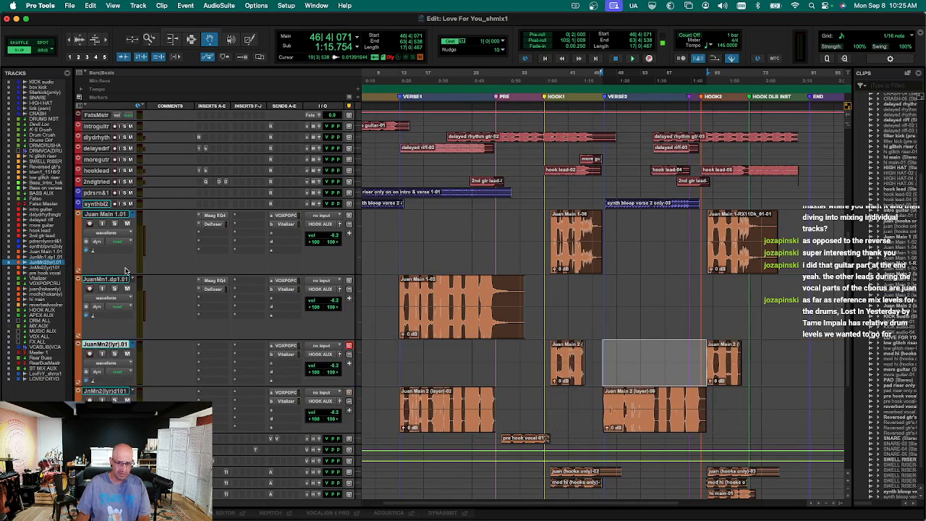
{"action": "left_click_drag", "start_coordinate": [109, 350], "coordinate": [114, 288]}
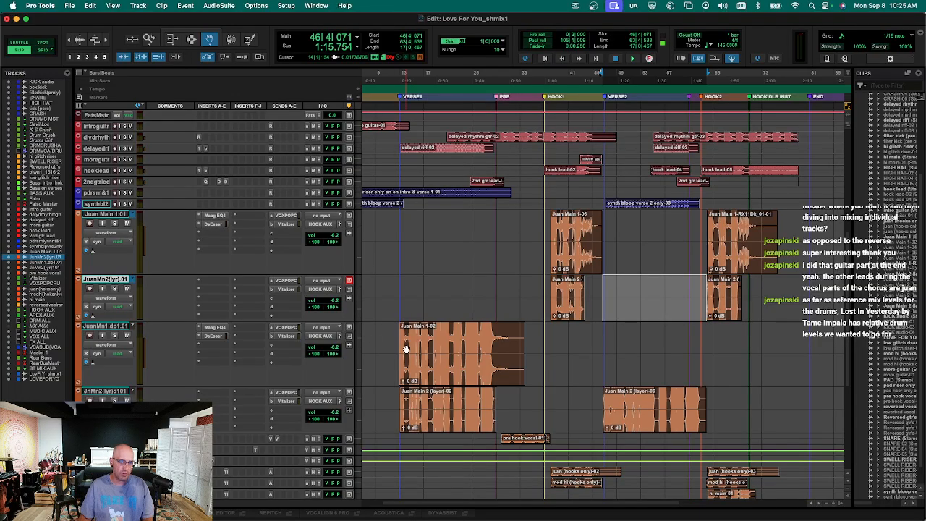
Play from VERSE1 and raise the clip gain of both VERSE1 vocal clips to +0.5 dB.
{"action": "left_click", "coordinate": [411, 360]}
{"action": "left_click", "coordinate": [433, 391], "text": "shift"}
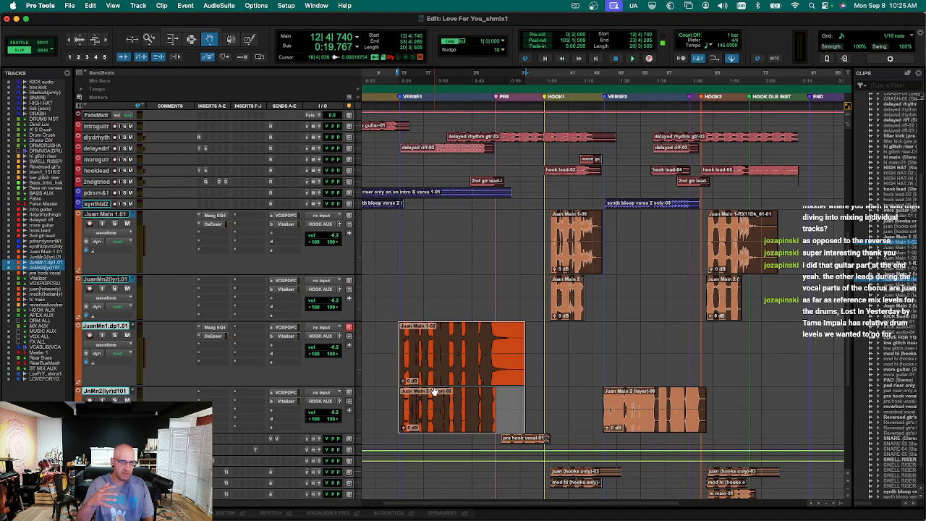
{"action": "key", "text": "space"}
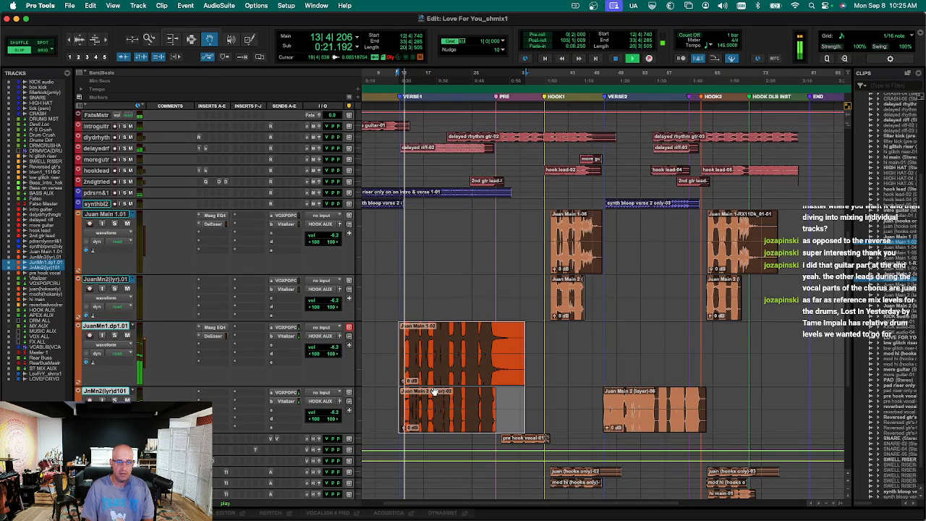
{"action": "key", "text": "super+equal"}
{"action": "key", "text": "super+equal"}
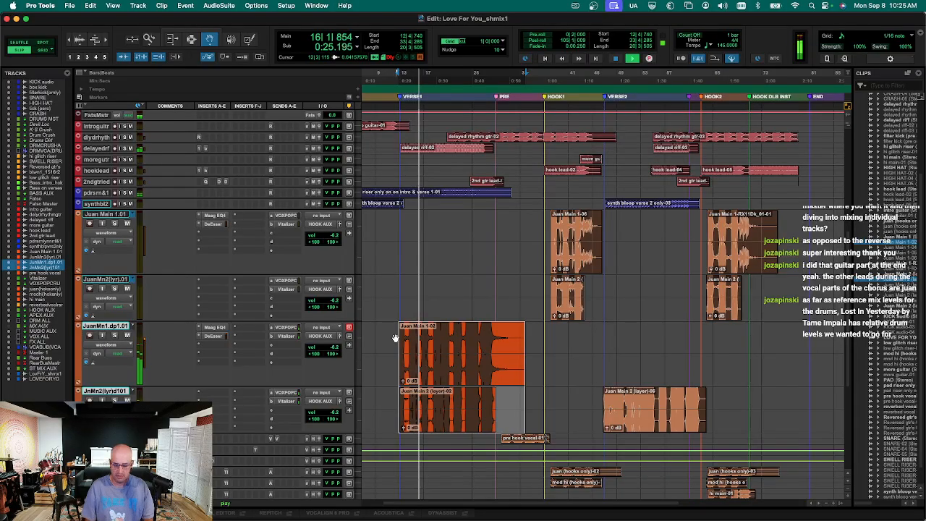
{"action": "key", "text": "super+equal"}
{"action": "key", "text": "super+equal"}
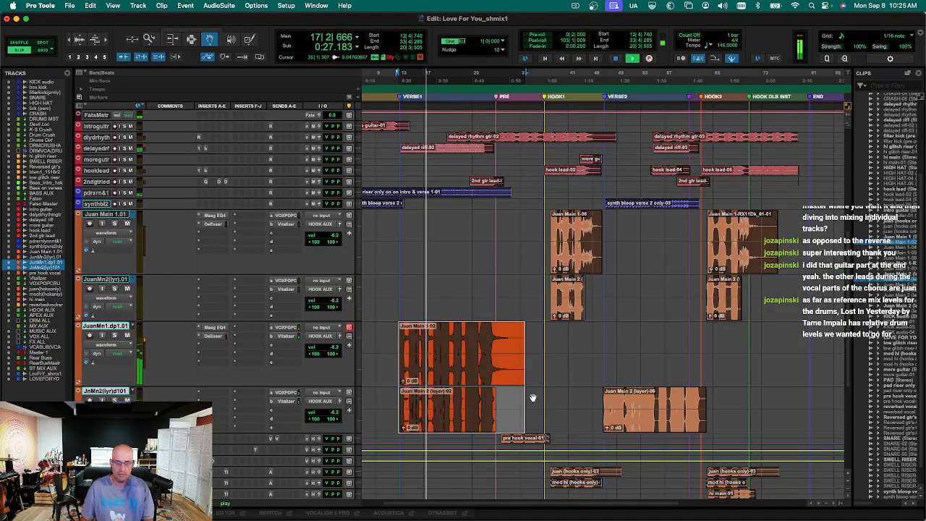
{"action": "left_click", "coordinate": [526, 414]}
{"action": "left_click", "coordinate": [472, 410]}
{"action": "left_click", "coordinate": [477, 383], "text": "shift"}
{"action": "key", "text": "ctrl+shift+Up"}
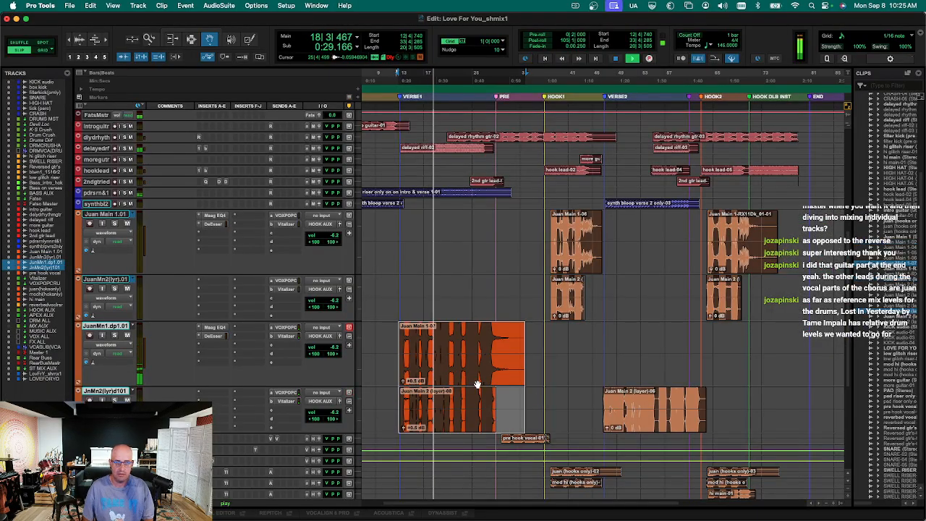
Lower the Vitalizer send level on the duplicated second vocal layer during playback and close the send windows.
{"action": "key", "text": "t"}
{"action": "key", "text": "r"}
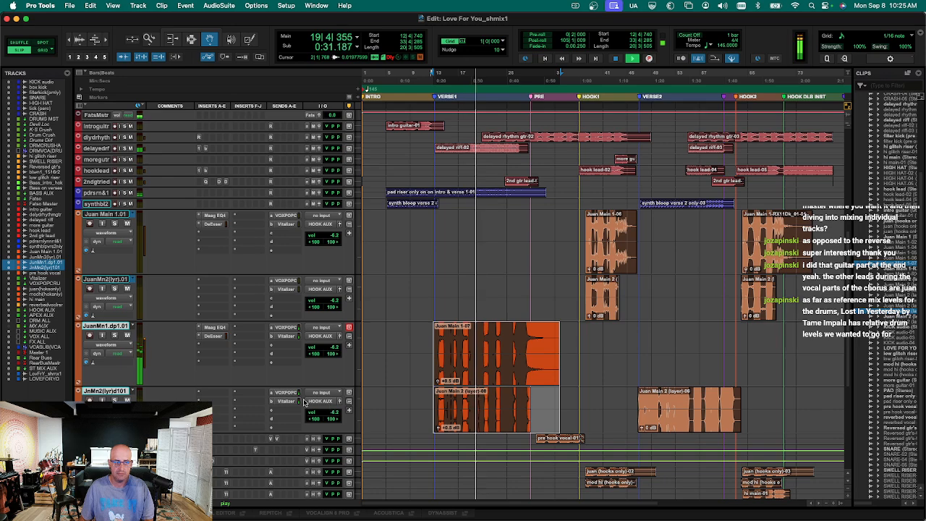
{"action": "left_click", "coordinate": [402, 400]}
{"action": "left_click", "coordinate": [286, 402]}
{"action": "left_click", "coordinate": [285, 393]}
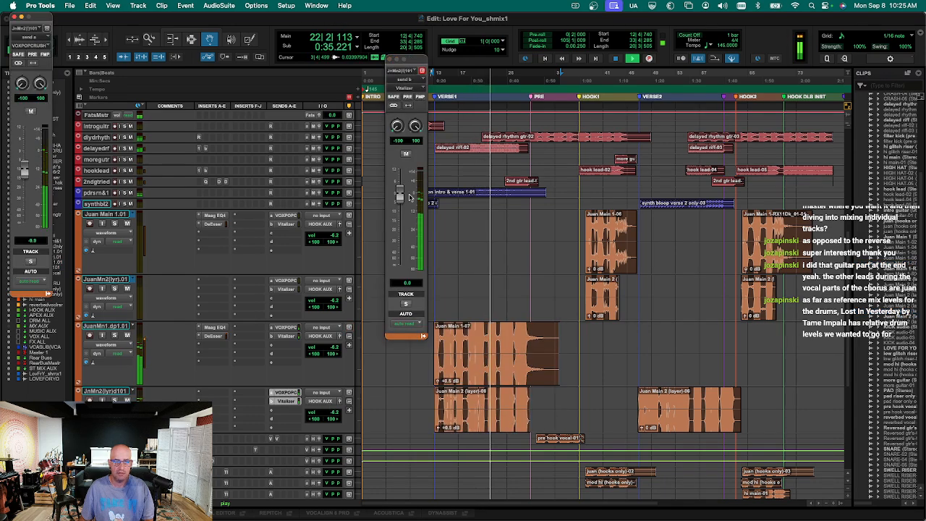
{"action": "left_click_drag", "start_coordinate": [399, 196], "coordinate": [398, 208]}
{"action": "key", "text": "ctrl+alt+super+w"}
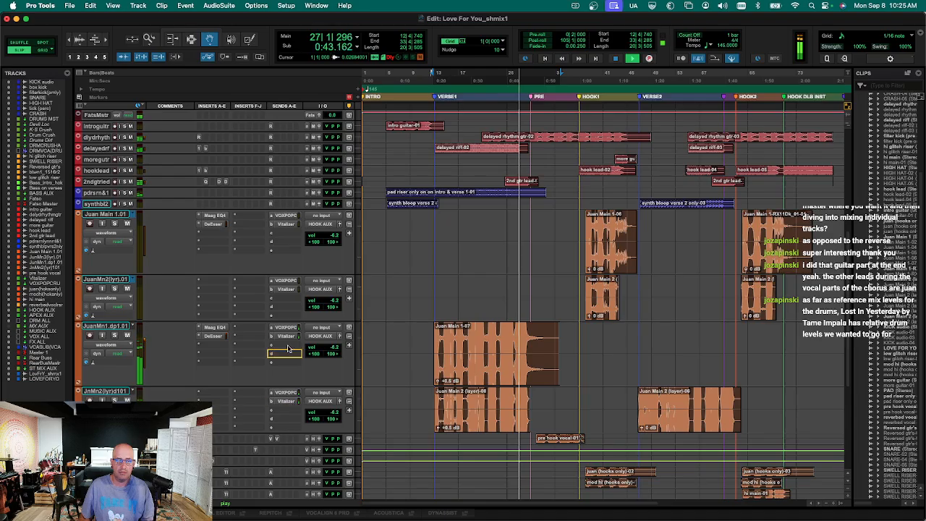
Increase the height of the 2nd gtr lead track to show its clips and inserts.
{"action": "scroll", "coordinate": [550, 261], "scroll_direction": "up", "scroll_amount": 3}
{"action": "left_click", "coordinate": [526, 215]}
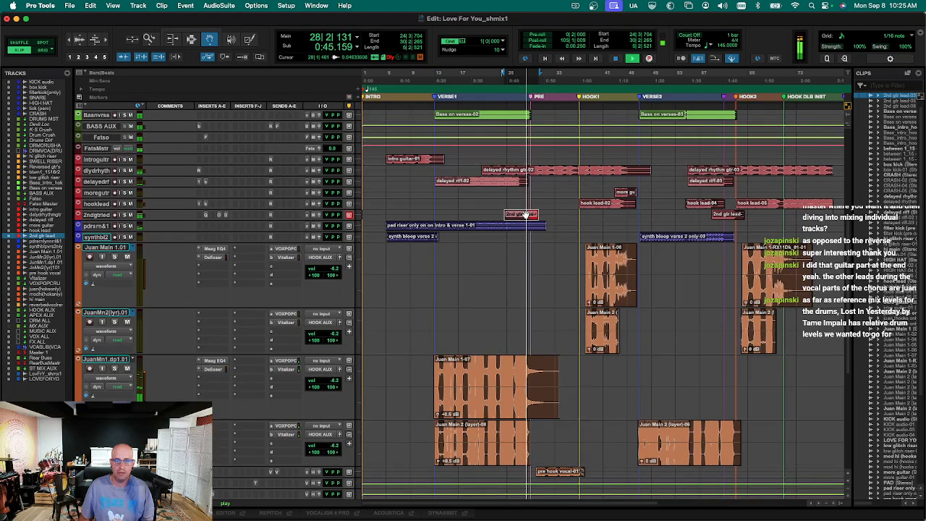
{"action": "key", "text": "ctrl+Up"}
{"action": "key", "text": "ctrl+Up"}
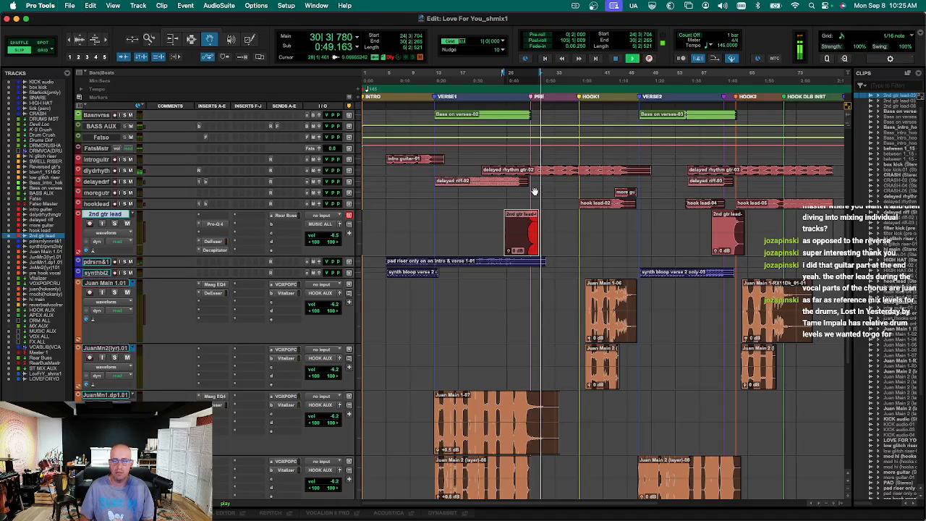
Increase the height of the pre hook vocal track to show its clip and sends.
{"action": "scroll", "coordinate": [610, 372], "scroll_direction": "down", "scroll_amount": 3}
{"action": "left_click", "coordinate": [563, 411]}
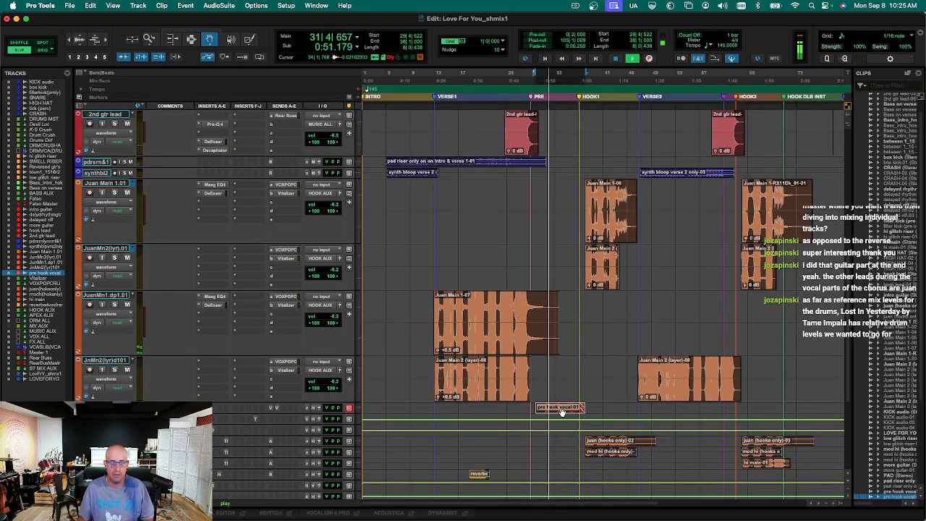
{"action": "key", "text": "ctrl+Up"}
{"action": "key", "text": "ctrl+Up"}
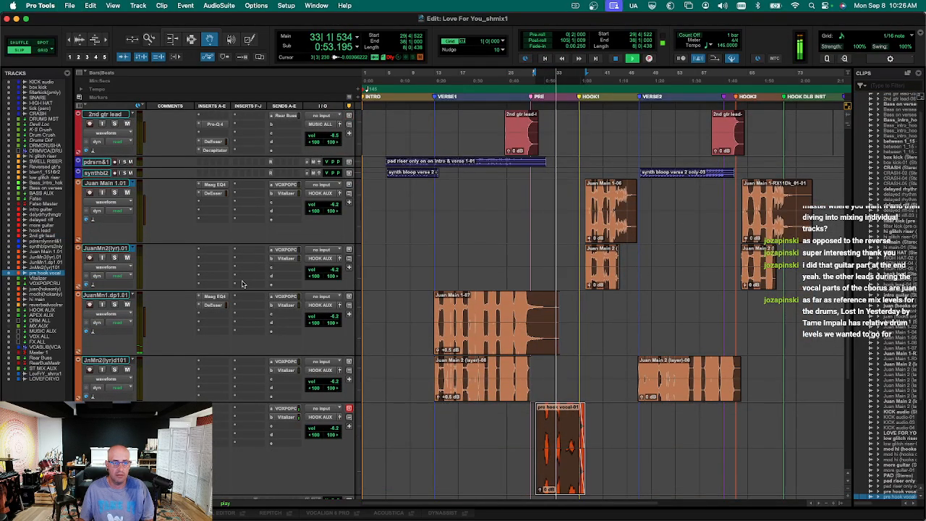
Copy the Maag EQ4 insert from the hook main vocal track to the pre hook vocal track and audition it over the pre section.
{"action": "left_click_drag", "start_coordinate": [215, 185], "coordinate": [217, 412]}
{"action": "key", "text": "space"}
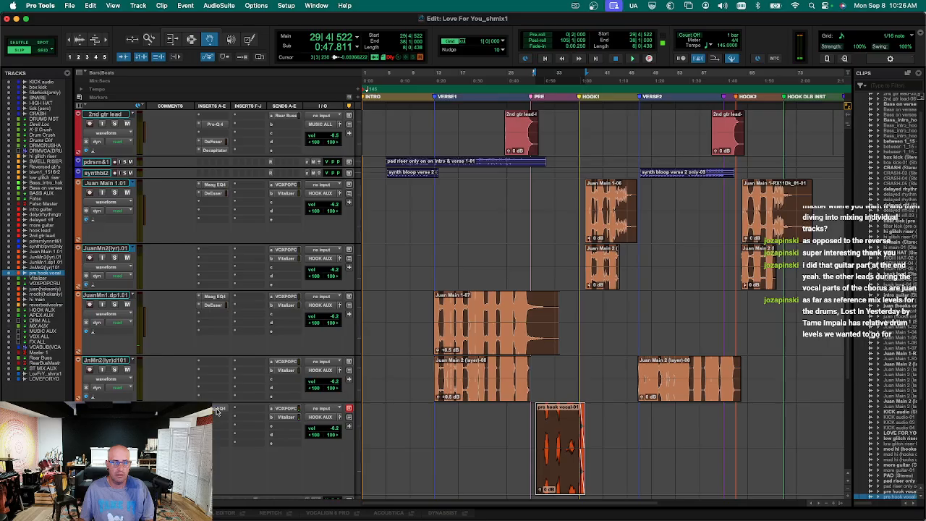
{"action": "key", "text": "space"}
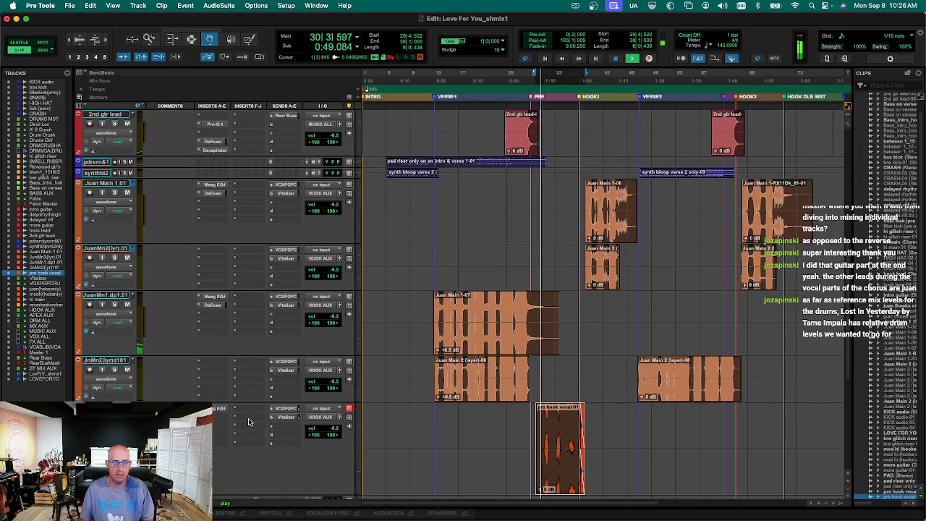
{"action": "left_click", "coordinate": [220, 409]}
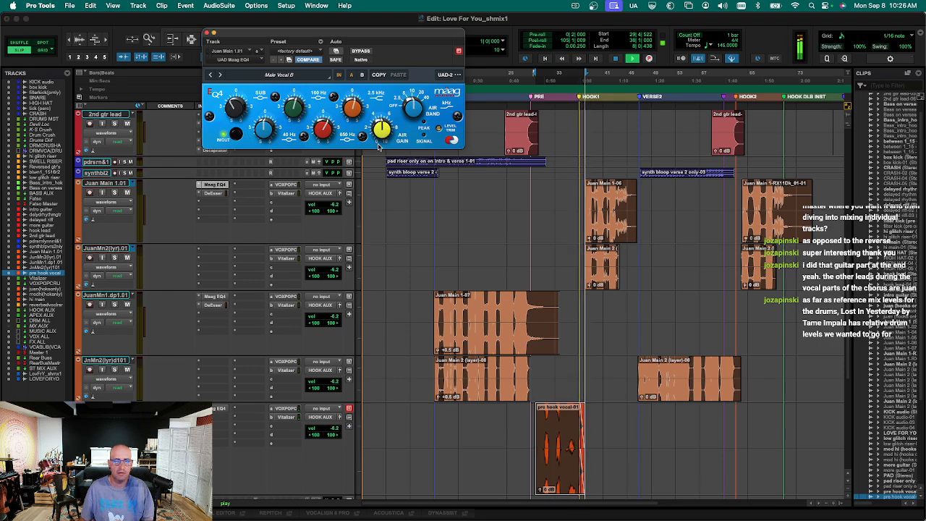
{"action": "key", "text": "super+w"}
{"action": "key", "text": "space"}
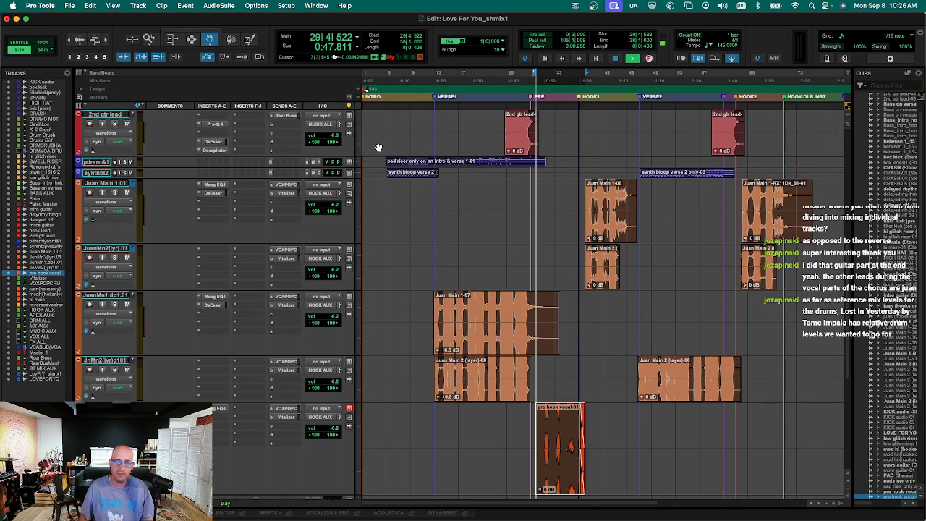
Shrink the height of all tracks so the whole arrangement fits during playback.
{"action": "key", "text": "F7"}
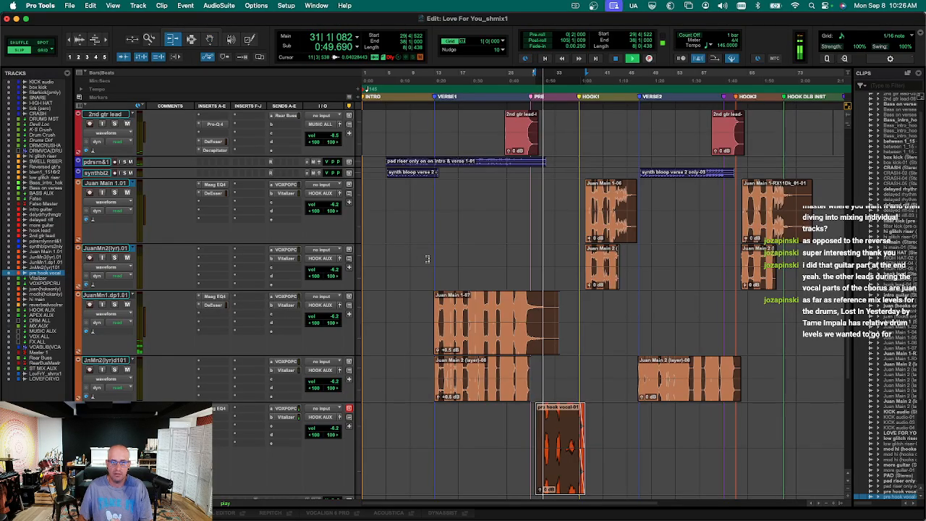
{"action": "key", "text": "F7"}
{"action": "key", "text": "ctrl+alt+Down"}
{"action": "key", "text": "ctrl+alt+Down"}
{"action": "key", "text": "ctrl+alt+Down"}
{"action": "key", "text": "ctrl+alt+Down"}
{"action": "key", "text": "ctrl+alt+Down"}
{"action": "key", "text": "ctrl+alt+Up"}
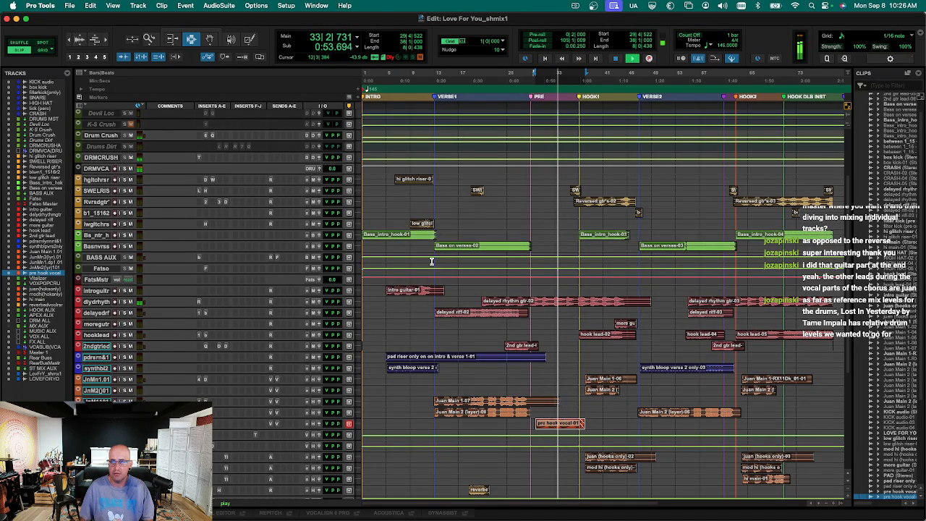
{"action": "scroll", "coordinate": [500, 254], "scroll_direction": "down", "scroll_amount": 5}
{"action": "key", "text": "super+Tab"}
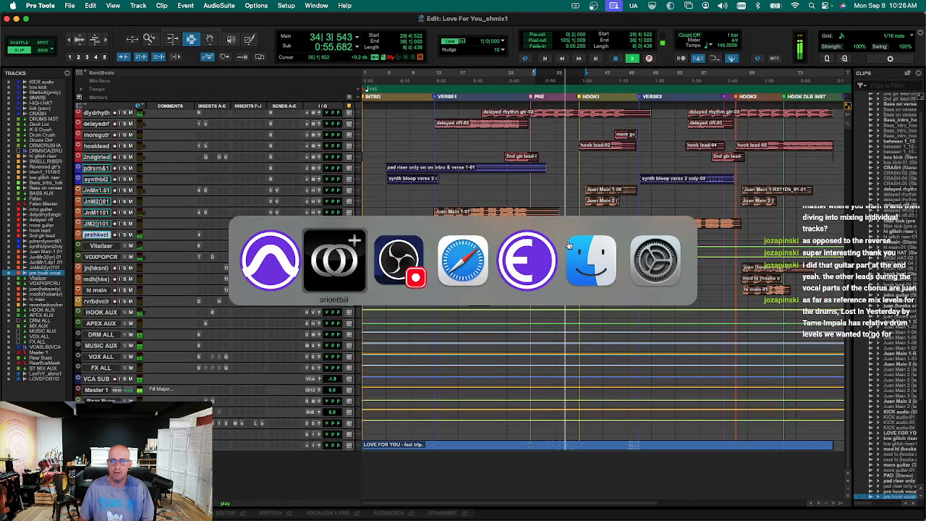
{"action": "key", "text": "super+Tab"}
{"action": "key", "text": "super+Tab"}
{"action": "key", "text": "super+Tab"}
{"action": "key", "text": "super+Tab"}
{"action": "key", "text": "super+Tab"}
{"action": "key", "text": "super+Tab"}
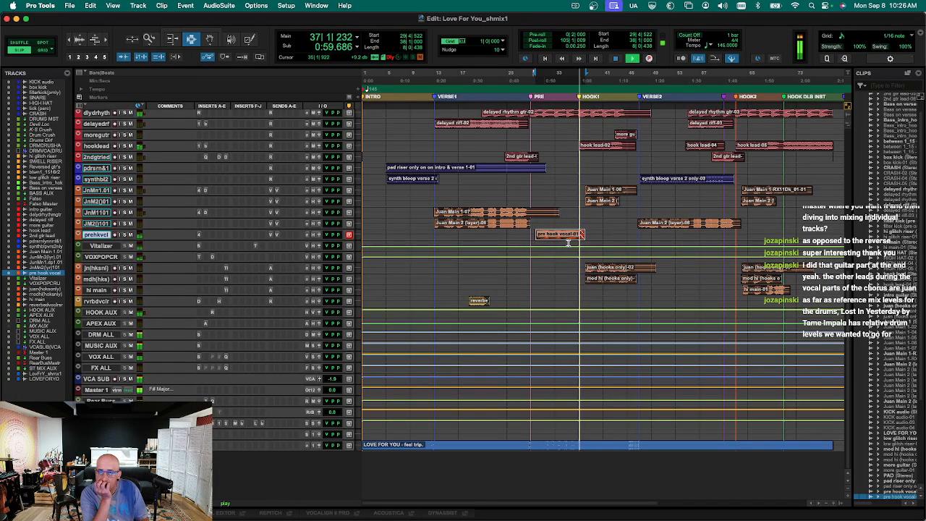
Play from the VERSE1 marker and save the session.
{"action": "key", "text": "period"}
{"action": "key", "text": "2"}
{"action": "key", "text": "period"}
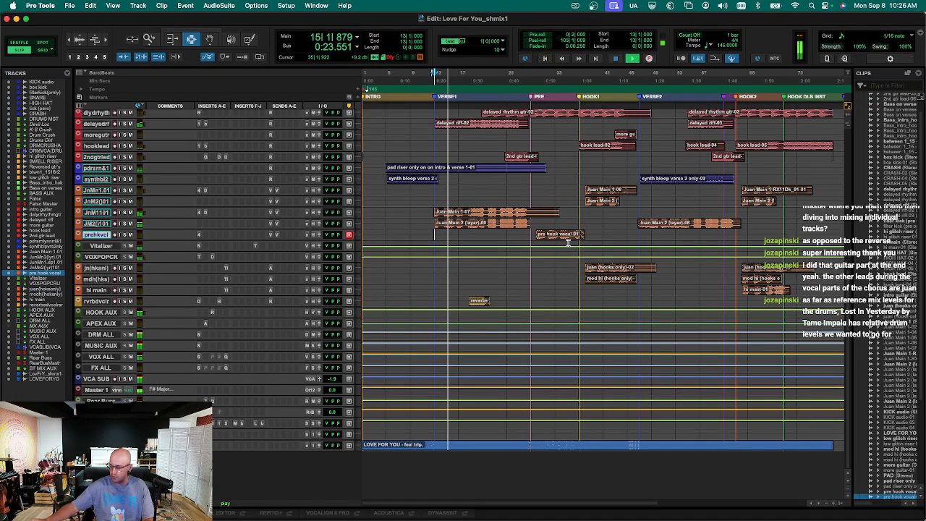
{"action": "key", "text": "ctrl+alt+super+bracketleft"}
{"action": "key", "text": "super+s"}
{"action": "key", "text": "ctrl+alt+super+bracketright"}
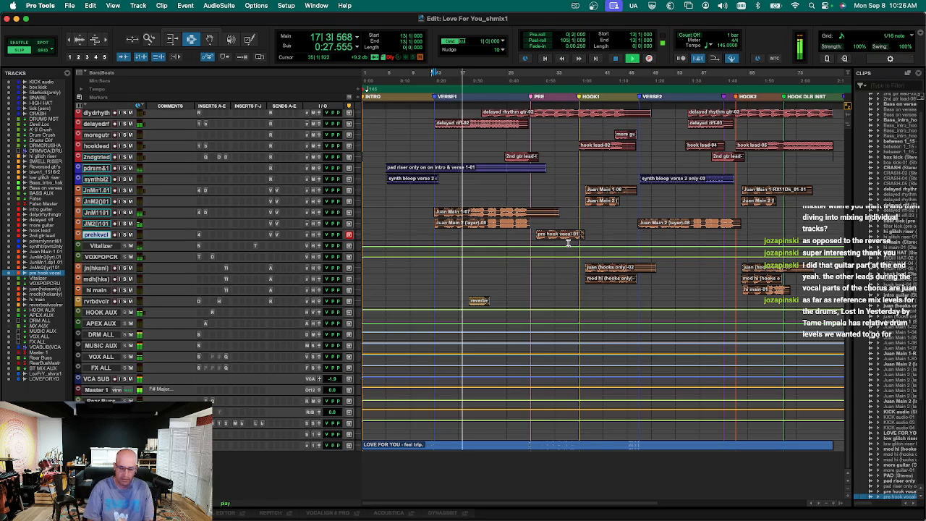
Check the mix loudness in the ADPTR MetricAB insert on the mix print track, then return to the Edit window.
{"action": "key", "text": "super+equal"}
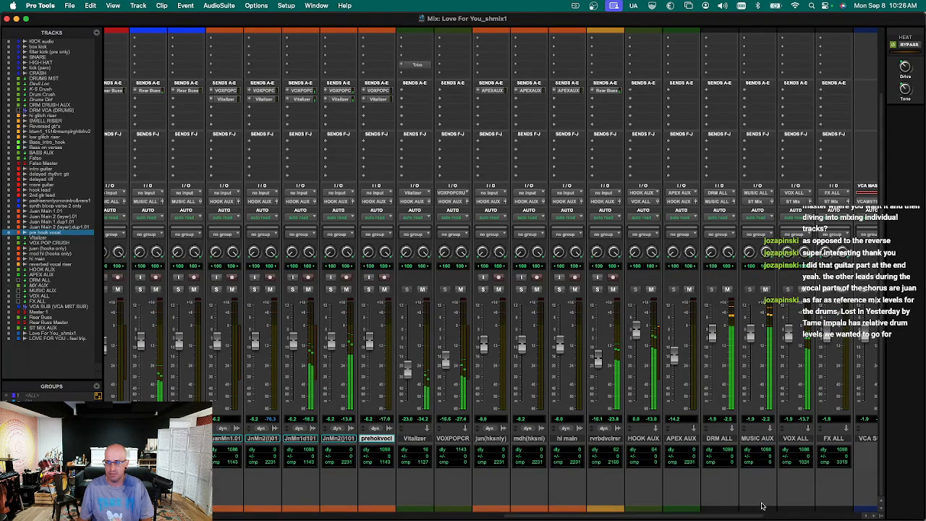
{"action": "left_click_drag", "start_coordinate": [761, 513], "coordinate": [866, 514]}
{"action": "scroll", "coordinate": [855, 325], "scroll_direction": "up", "scroll_amount": 5}
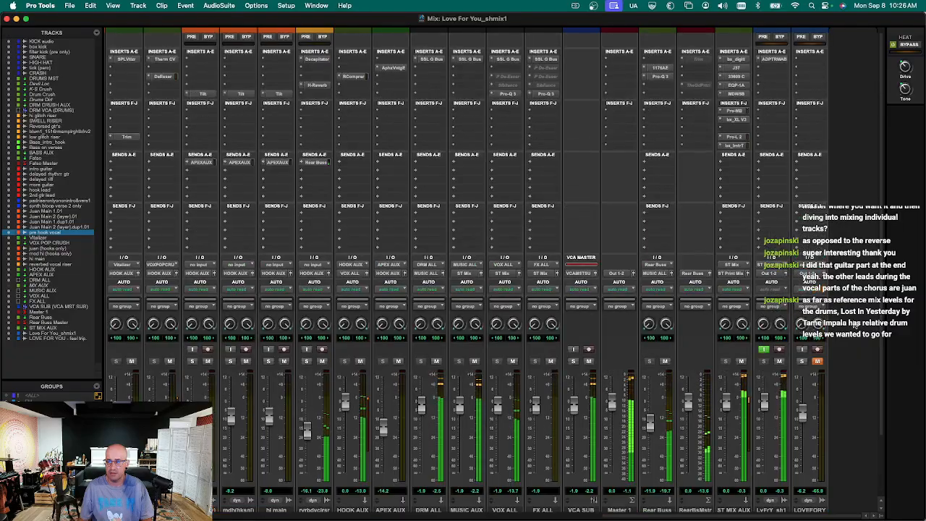
{"action": "left_click", "coordinate": [780, 60]}
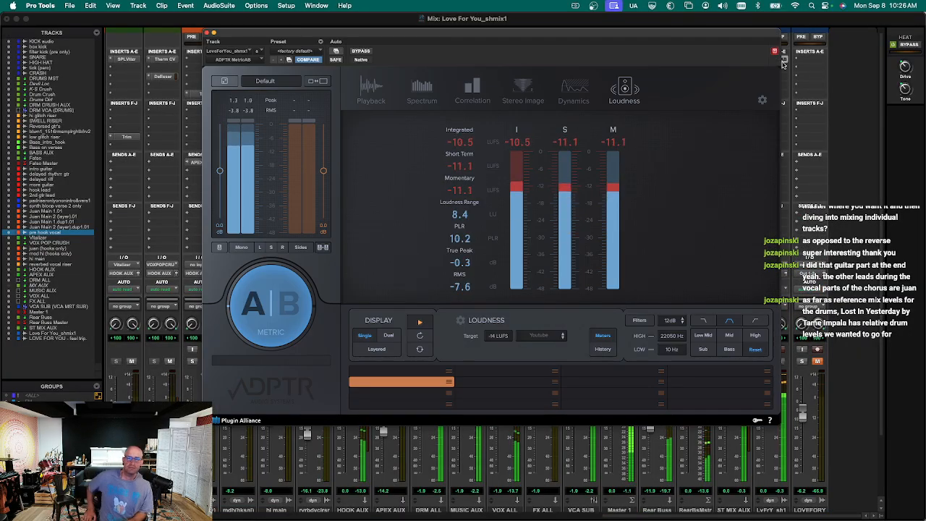
{"action": "key", "text": "super+w"}
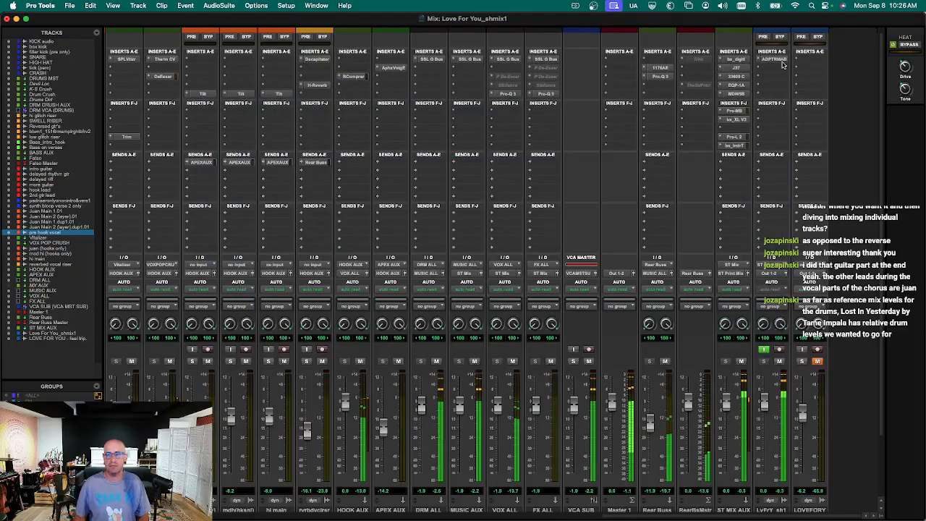
{"action": "key", "text": "super+equal"}
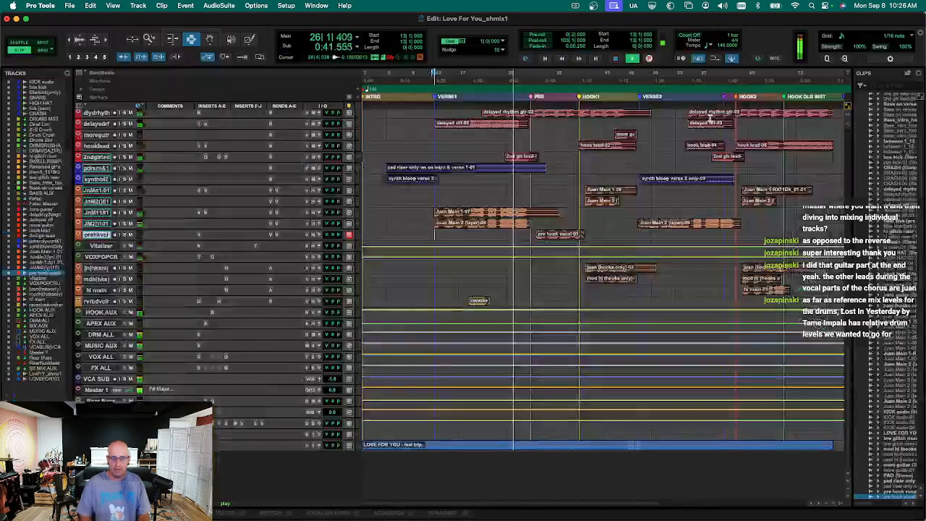
Enlarge the pre hook vocal track and add a short fade-in at the start of its clip.
{"action": "scroll", "coordinate": [678, 266], "scroll_direction": "up", "scroll_amount": 2}
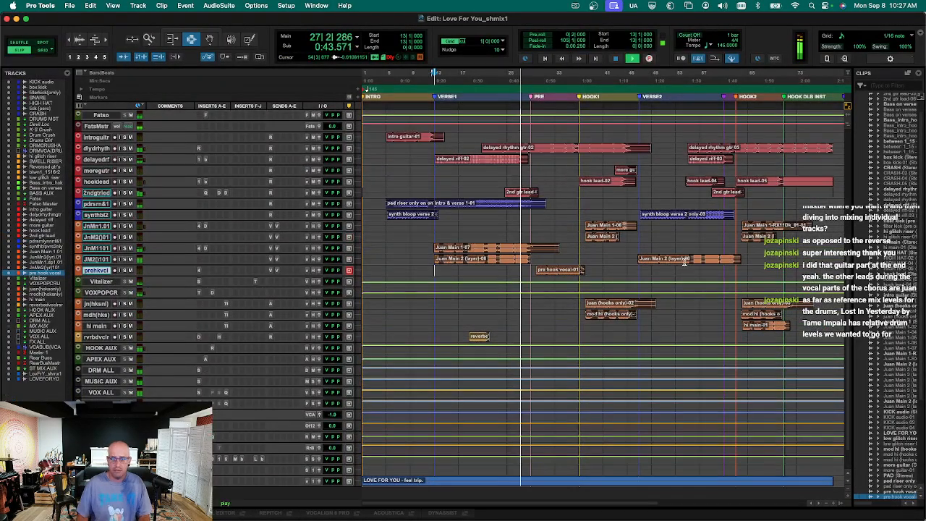
{"action": "scroll", "coordinate": [652, 269], "scroll_direction": "up", "scroll_amount": 2}
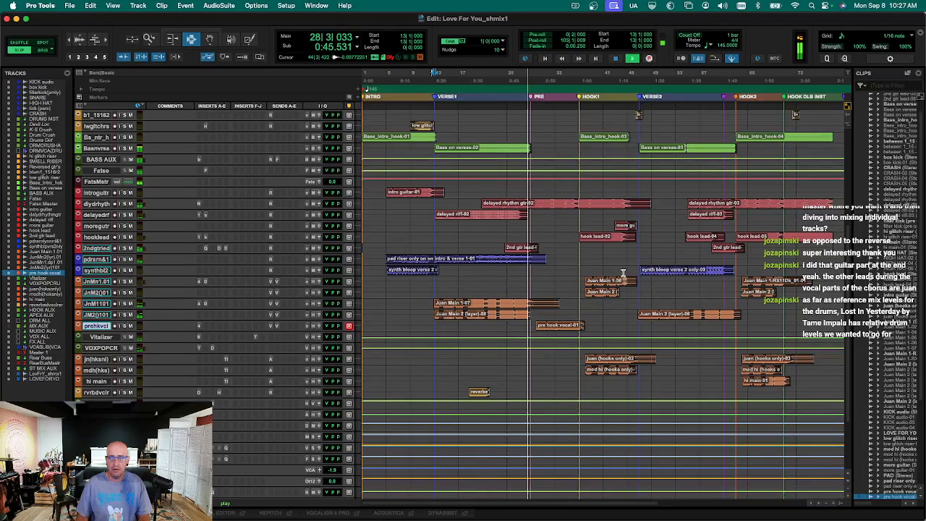
{"action": "key", "text": "super+bracketright"}
{"action": "key", "text": "super+bracketright"}
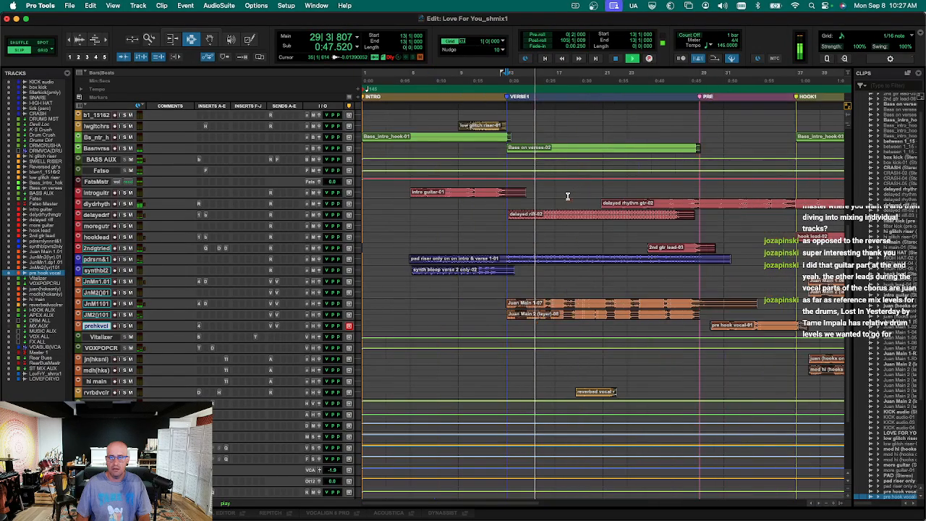
{"action": "left_click", "coordinate": [725, 330]}
{"action": "key", "text": "t"}
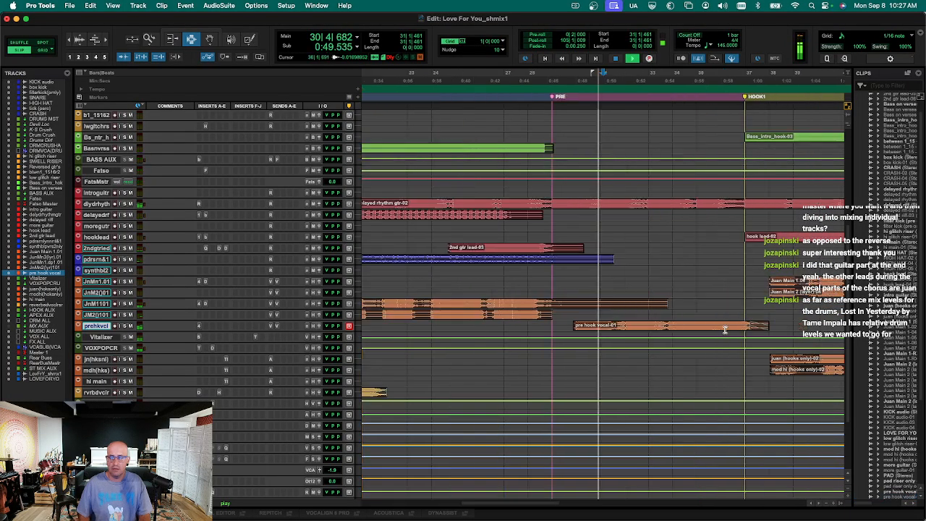
{"action": "key", "text": "ctrl+Up"}
{"action": "key", "text": "ctrl+Up"}
{"action": "key", "text": "t"}
{"action": "key", "text": "t"}
{"action": "key", "text": "t"}
{"action": "key", "text": "r"}
{"action": "left_click", "coordinate": [432, 335]}
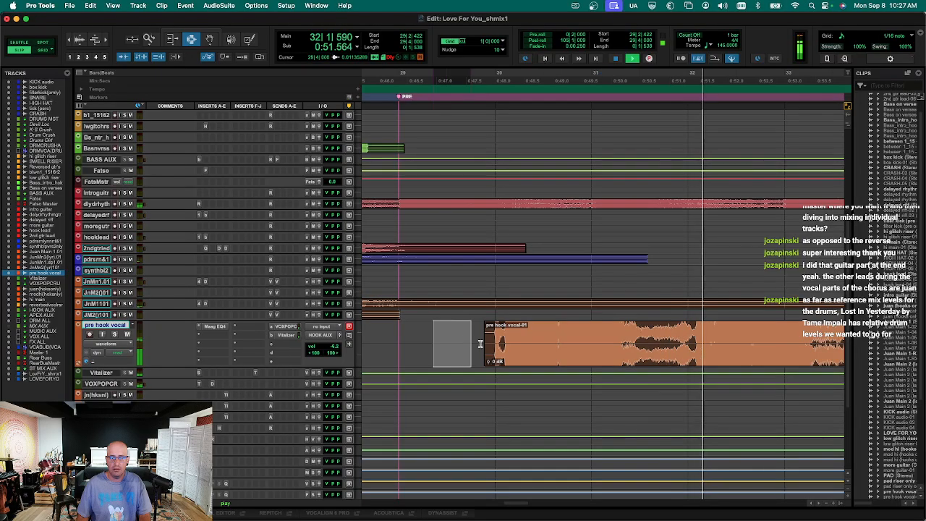
Enlarge the duplicated main vocal track and add a steeply curved fade-out over the tail of its verse 1 clip.
{"action": "left_click", "coordinate": [495, 302]}
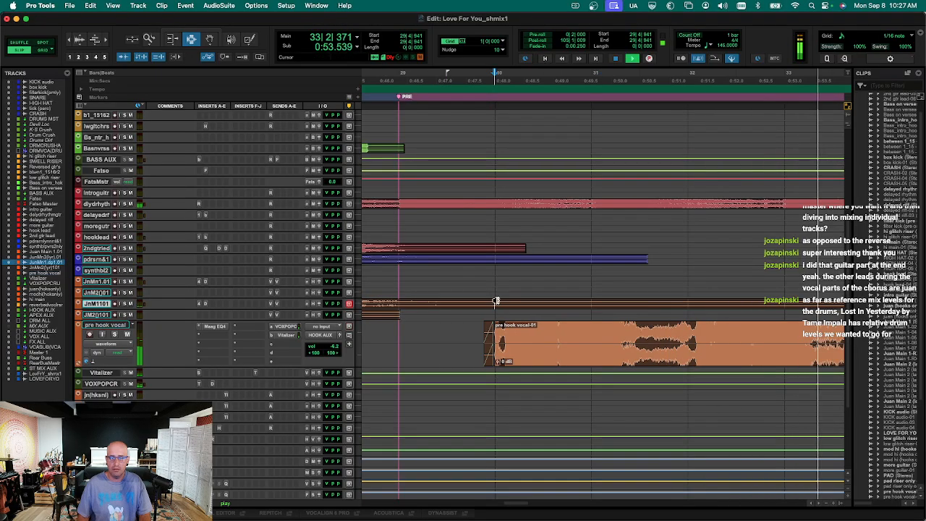
{"action": "key", "text": "ctrl+Up"}
{"action": "key", "text": "ctrl+Up"}
{"action": "key", "text": "ctrl+Up"}
{"action": "key", "text": "r"}
{"action": "key", "text": "r"}
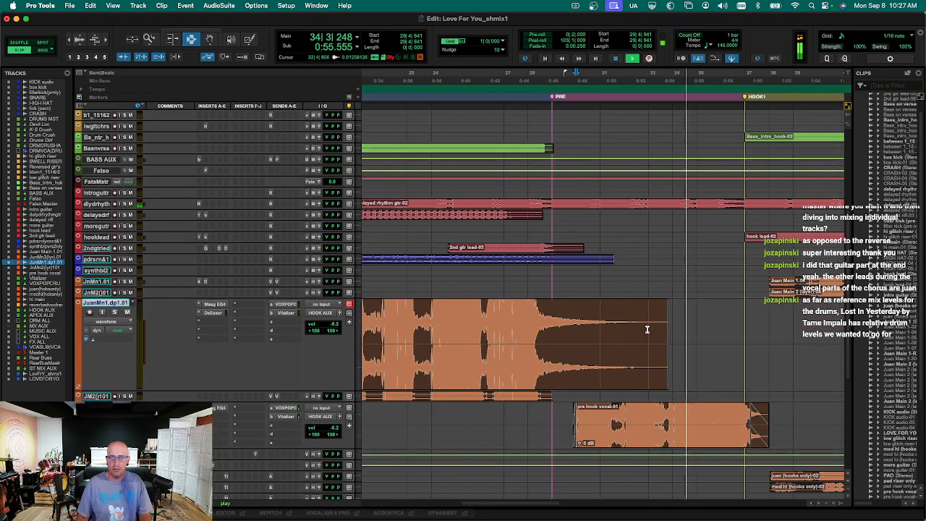
{"action": "left_click_drag", "start_coordinate": [680, 326], "coordinate": [537, 327]}
{"action": "key", "text": "f"}
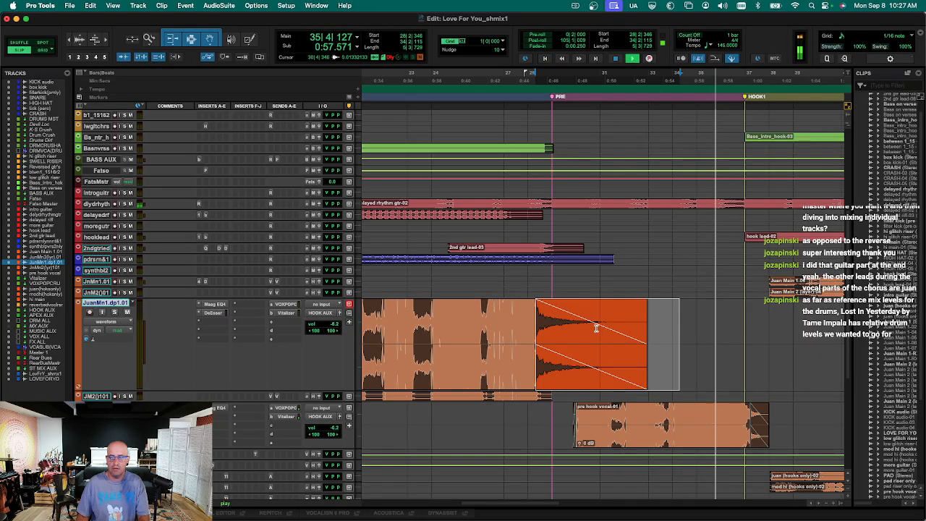
{"action": "left_click_drag", "start_coordinate": [598, 326], "coordinate": [590, 346]}
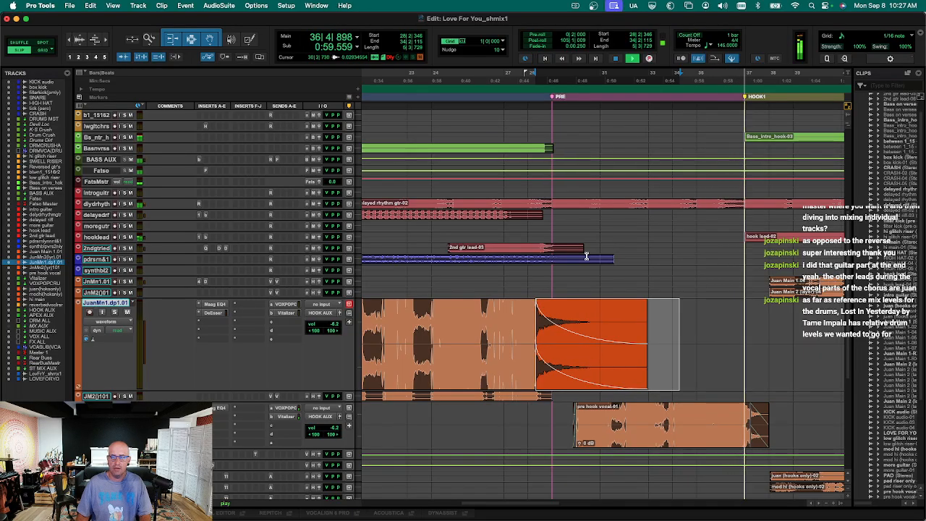
Enlarge the pad riser and synth bloop verse 2 tracks and play from early in the pad riser clip.
{"action": "key", "text": "r"}
{"action": "key", "text": "r"}
{"action": "left_click", "coordinate": [596, 259]}
{"action": "key", "text": "ctrl+Up"}
{"action": "key", "text": "space"}
{"action": "left_click", "coordinate": [469, 269]}
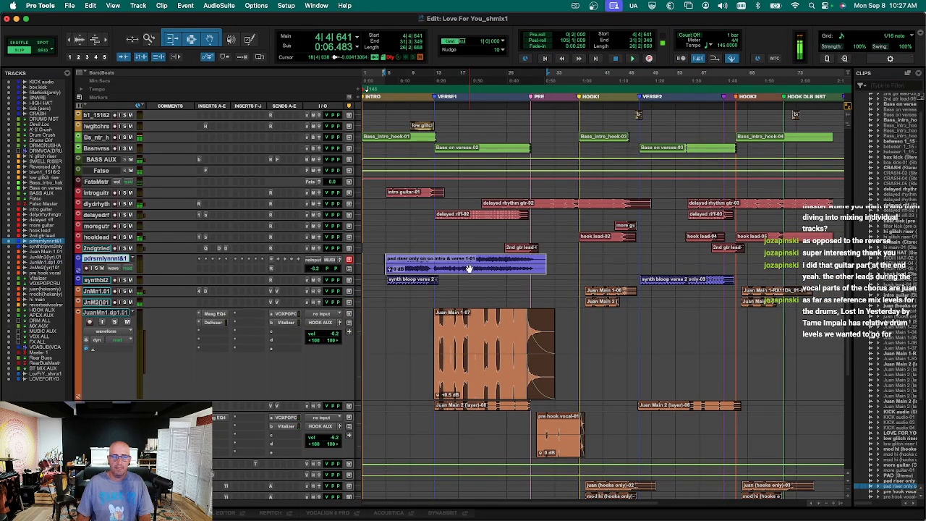
{"action": "key", "text": "shift+semicolon"}
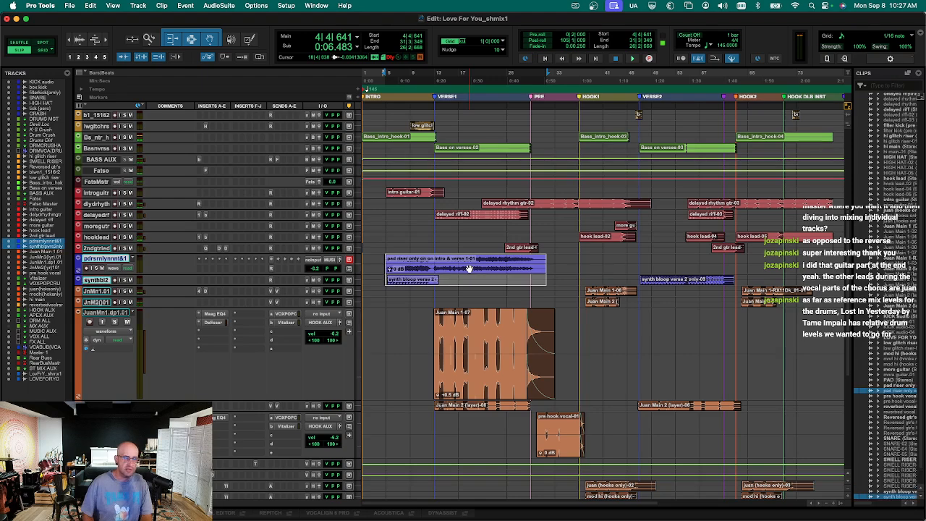
{"action": "key", "text": "ctrl+Up"}
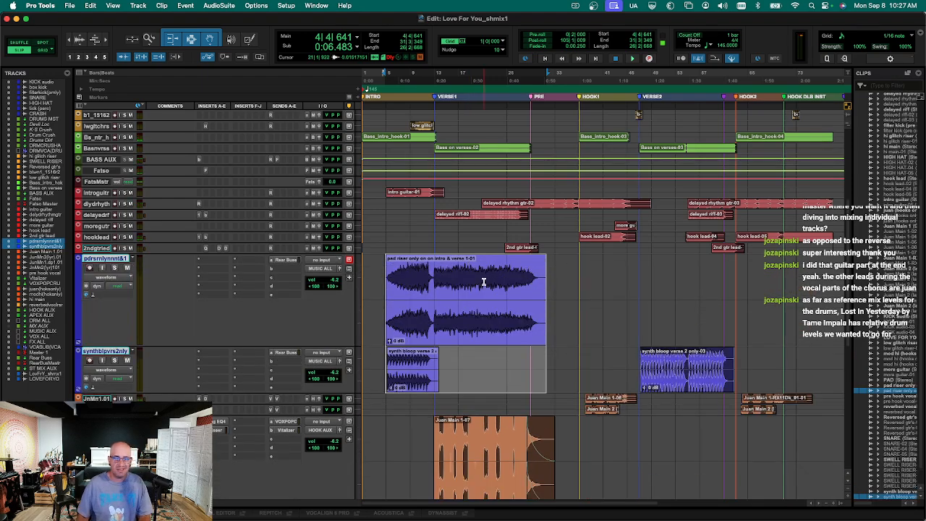
{"action": "left_click", "coordinate": [413, 281]}
{"action": "key", "text": "space"}
Insert the stereo UAD API 550A equalizer on the pad riser track in the Mix window.
{"action": "key", "text": "ctrl+equal"}
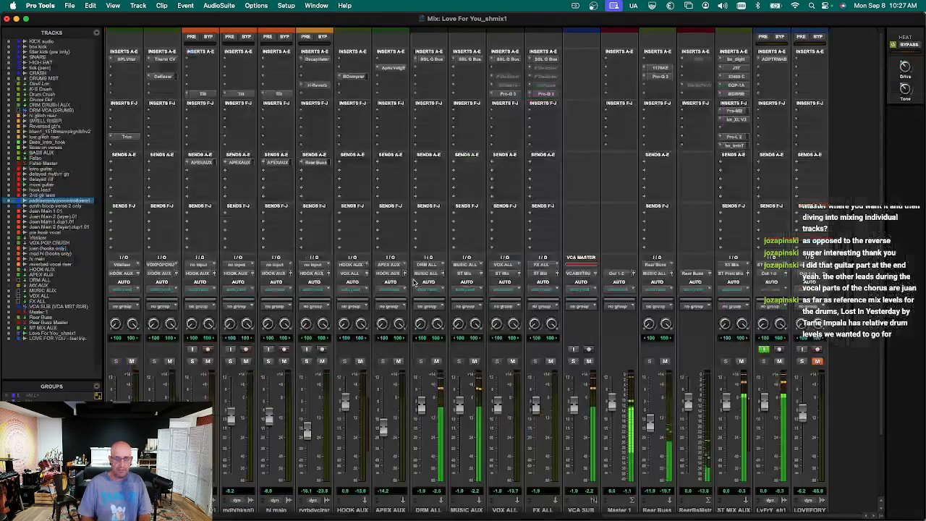
{"action": "left_click_drag", "start_coordinate": [636, 516], "coordinate": [478, 516]}
{"action": "left_click", "coordinate": [322, 361]}
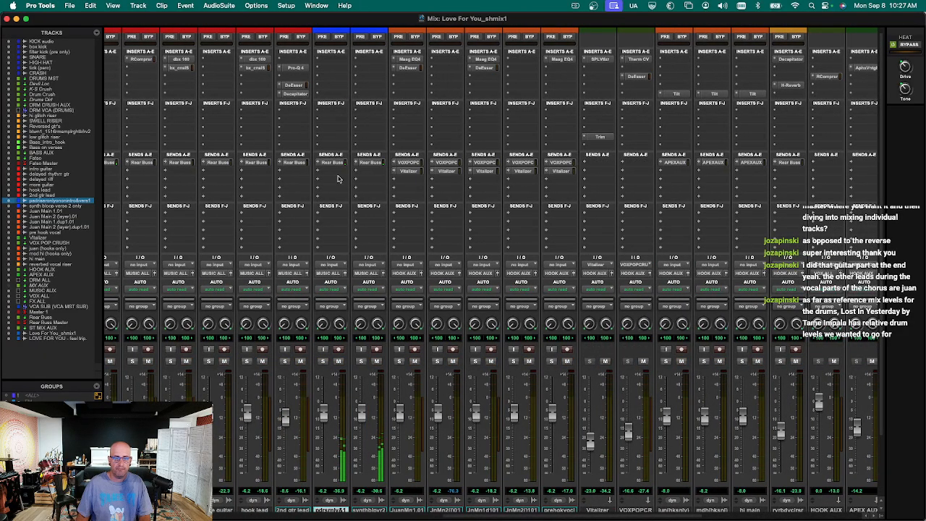
{"action": "left_click", "coordinate": [324, 76]}
{"action": "mouse_move", "coordinate": [362, 76]}
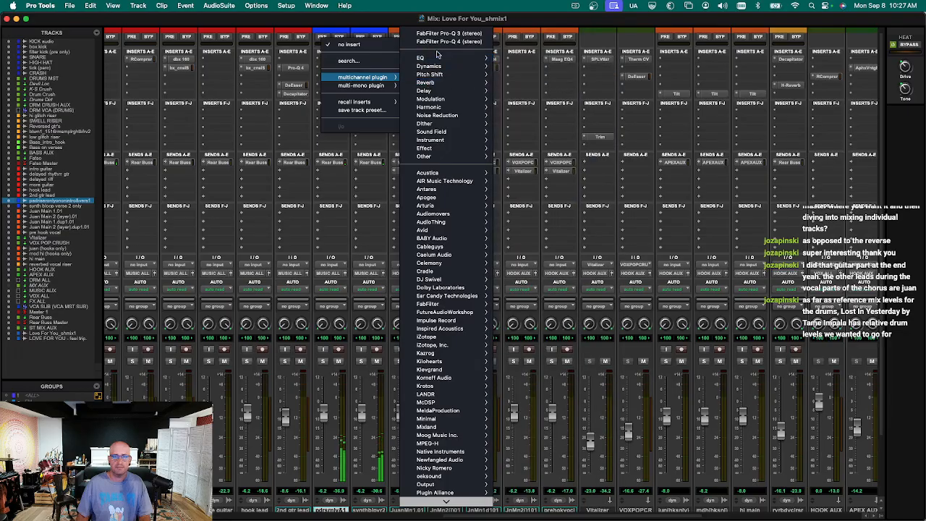
{"action": "mouse_move", "coordinate": [437, 63]}
{"action": "scroll", "coordinate": [559, 137], "scroll_direction": "down", "scroll_amount": 10}
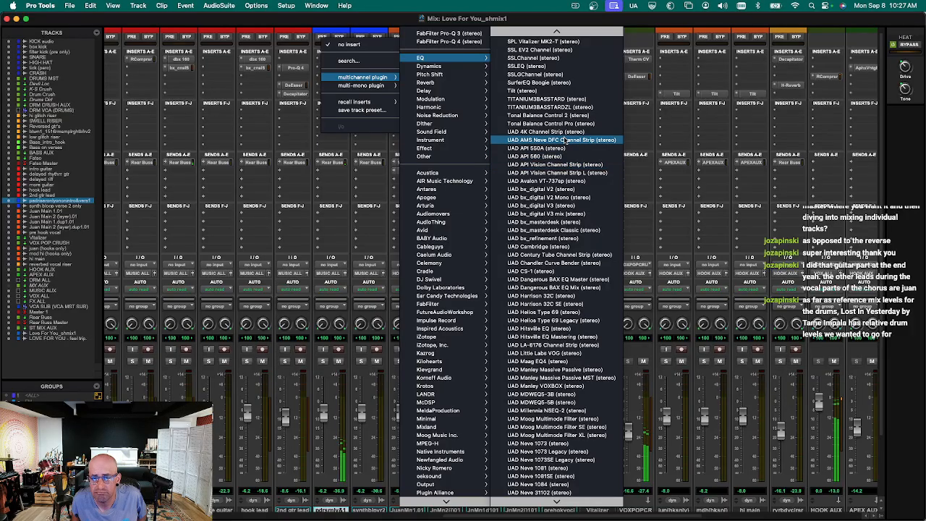
{"action": "left_click", "coordinate": [564, 148]}
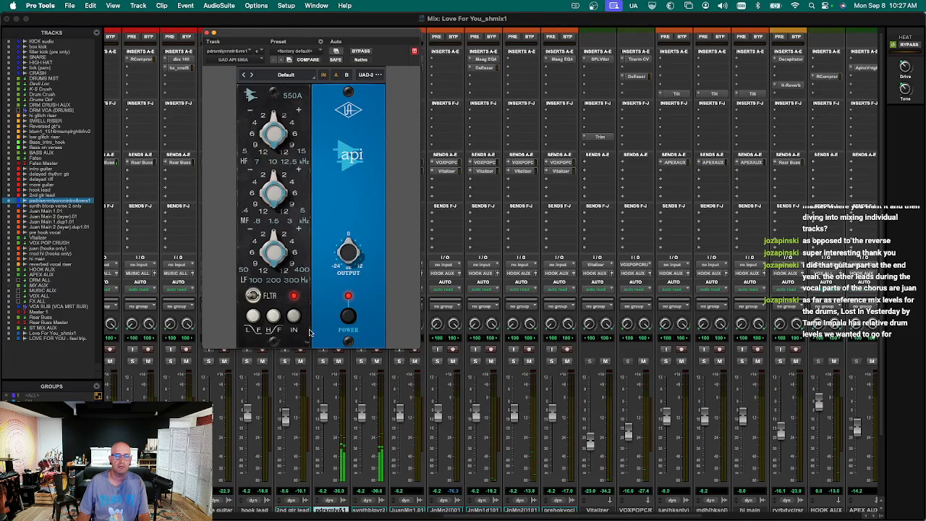
Solo the pad riser and synth bloop tracks together and reopen the pad riser's API 550A over the Edit window.
{"action": "key", "text": "super+w"}
{"action": "scroll", "coordinate": [326, 355], "scroll_direction": "down", "scroll_amount": 5}
{"action": "left_click", "coordinate": [362, 439], "text": "shift"}
{"action": "left_click", "coordinate": [361, 289]}
{"action": "scroll", "coordinate": [318, 132], "scroll_direction": "up", "scroll_amount": 3}
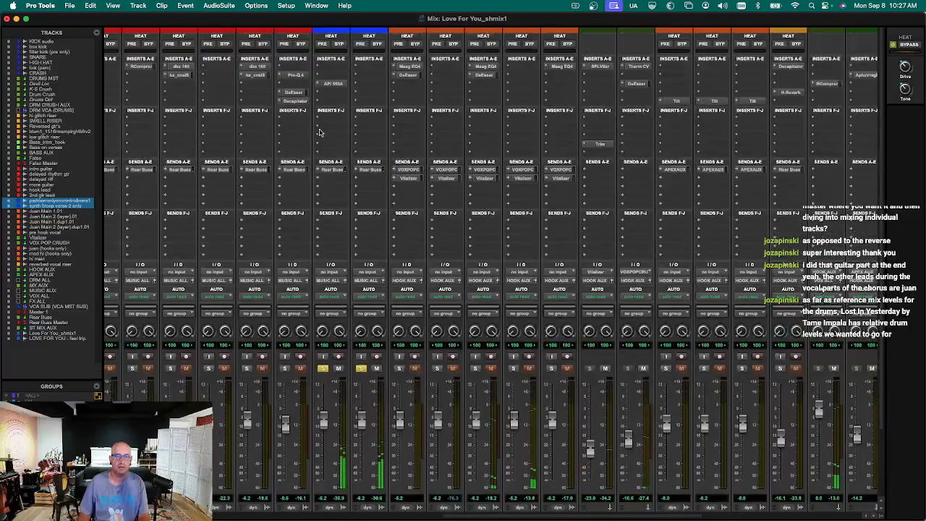
{"action": "left_click", "coordinate": [327, 84]}
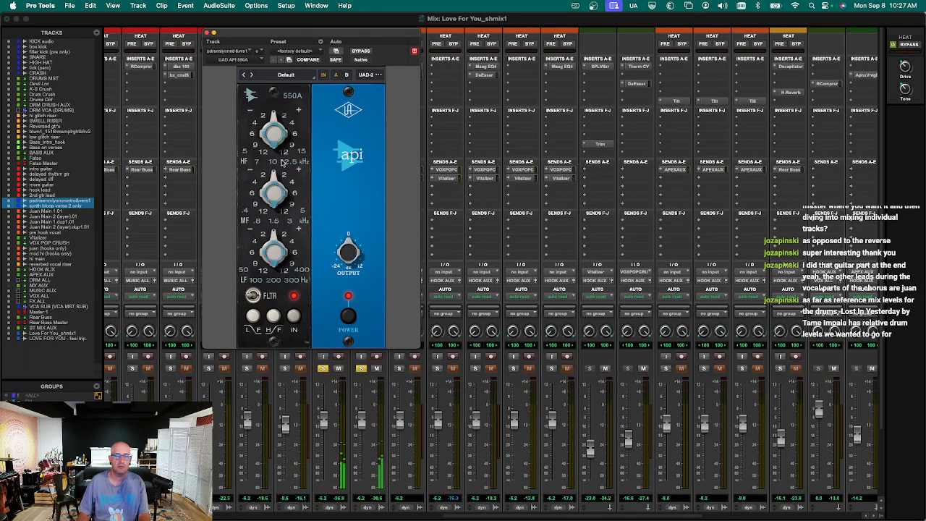
{"action": "key", "text": "super+equal"}
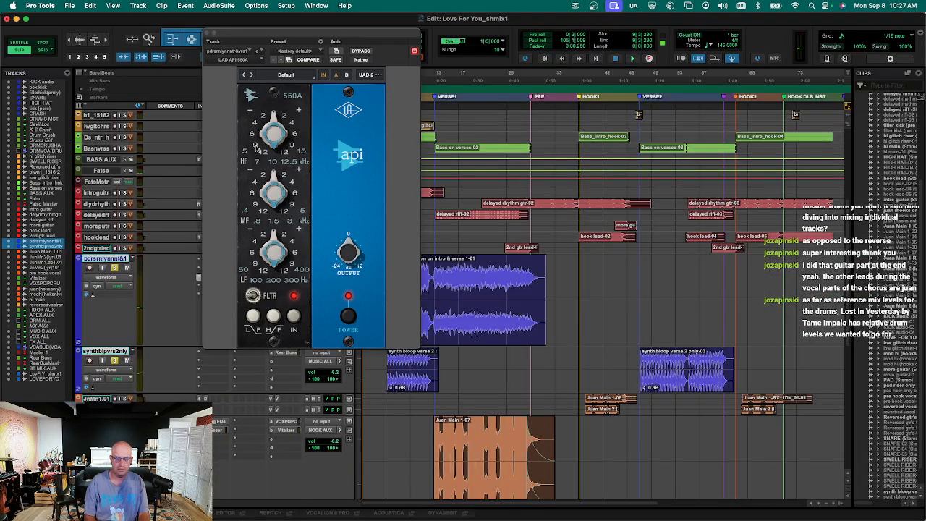
Play the soloed pad riser and synth bloop from within the intro part of the pad riser clip.
{"action": "key", "text": "super+w"}
{"action": "key", "text": "super+equal"}
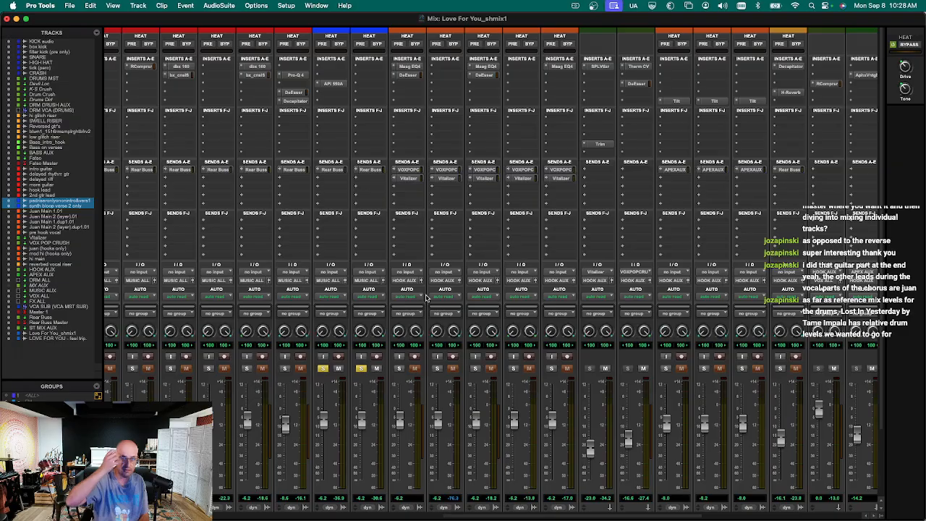
{"action": "key", "text": "super+equal"}
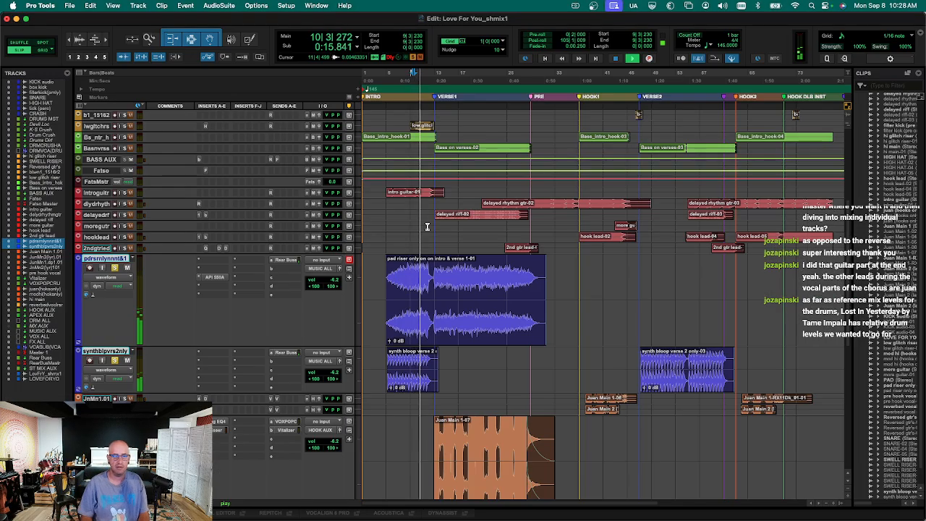
{"action": "left_click", "coordinate": [407, 279]}
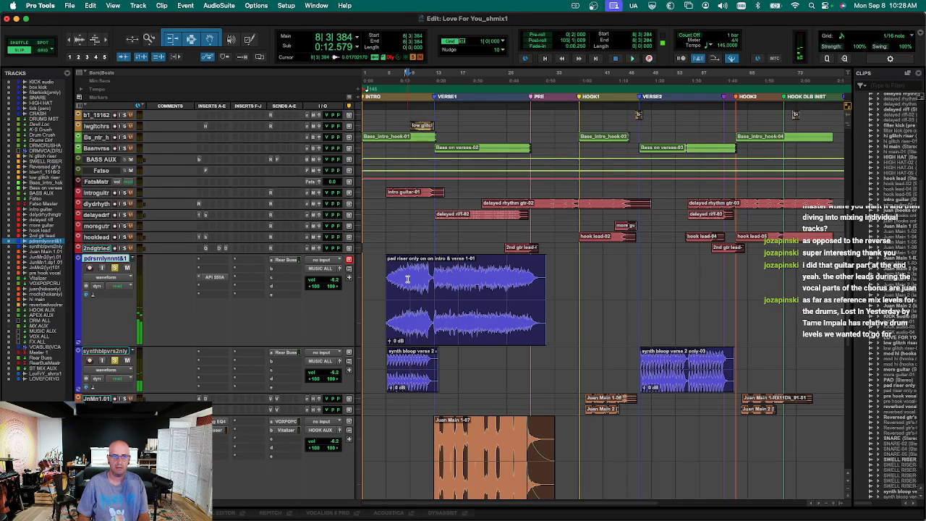
{"action": "key", "text": "super+equal"}
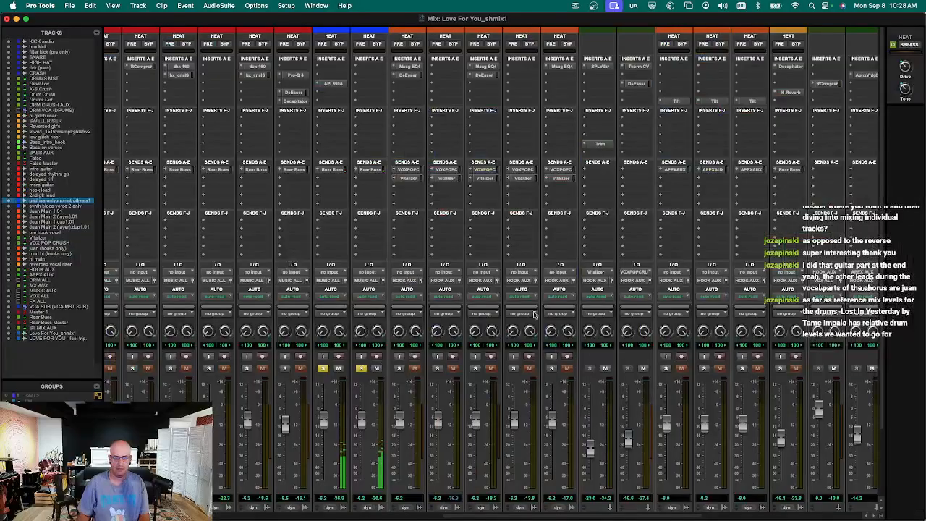
Boost the high-frequency band of the pad riser's API 550A and close the equalizer.
{"action": "left_click", "coordinate": [334, 84]}
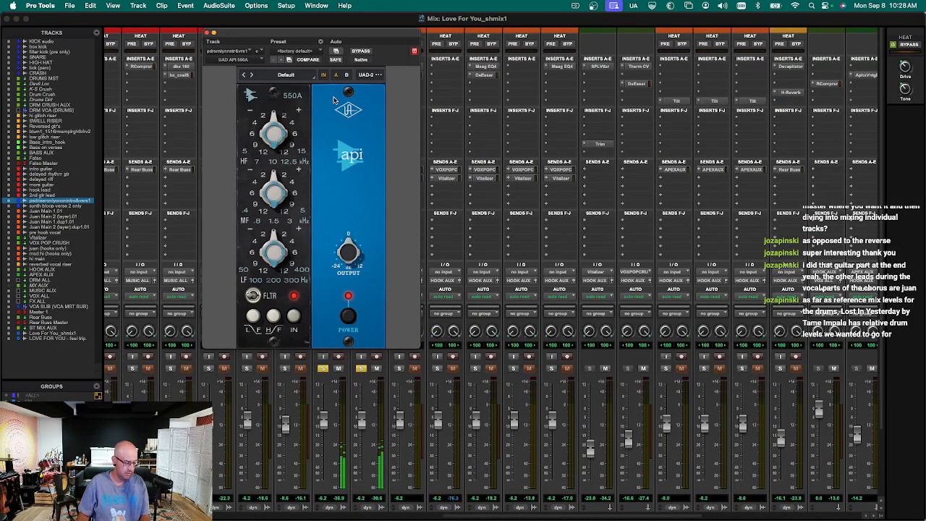
{"action": "left_click_drag", "start_coordinate": [294, 116], "coordinate": [297, 112]}
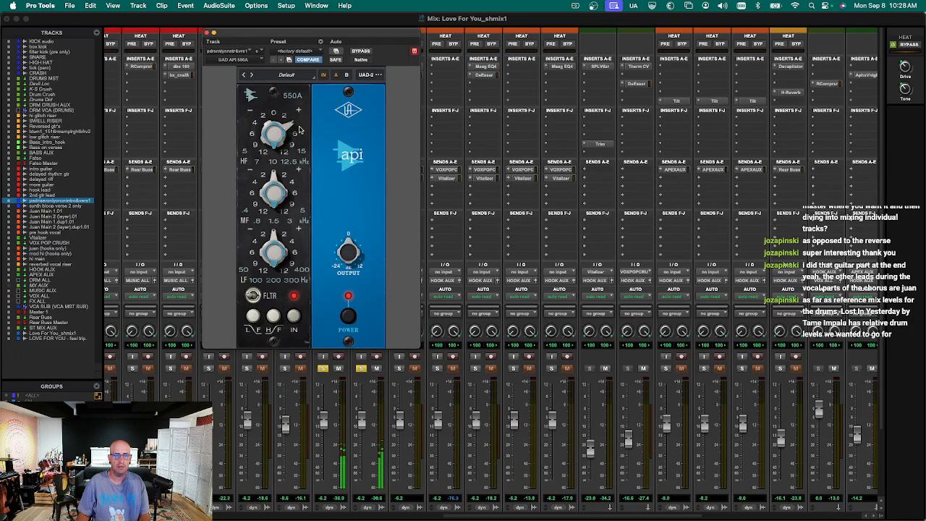
{"action": "left_click", "coordinate": [297, 109]}
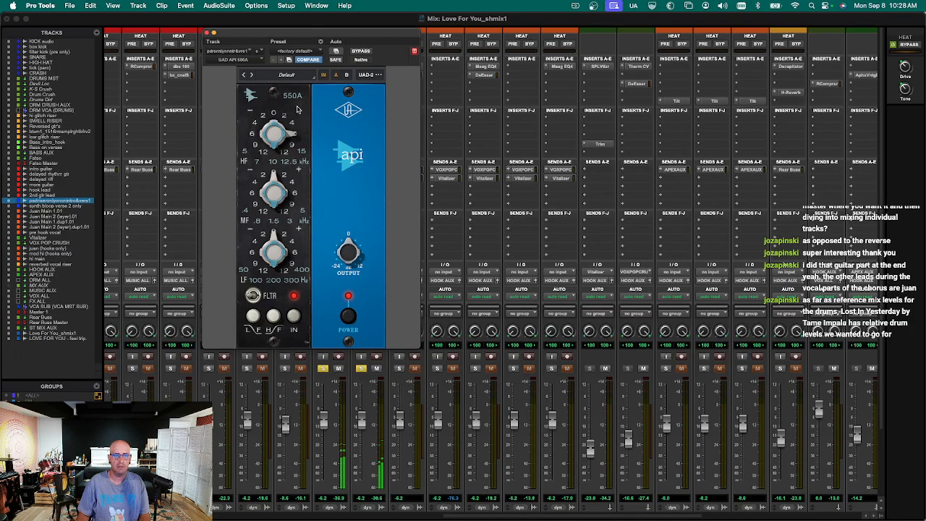
{"action": "key", "text": "super+w"}
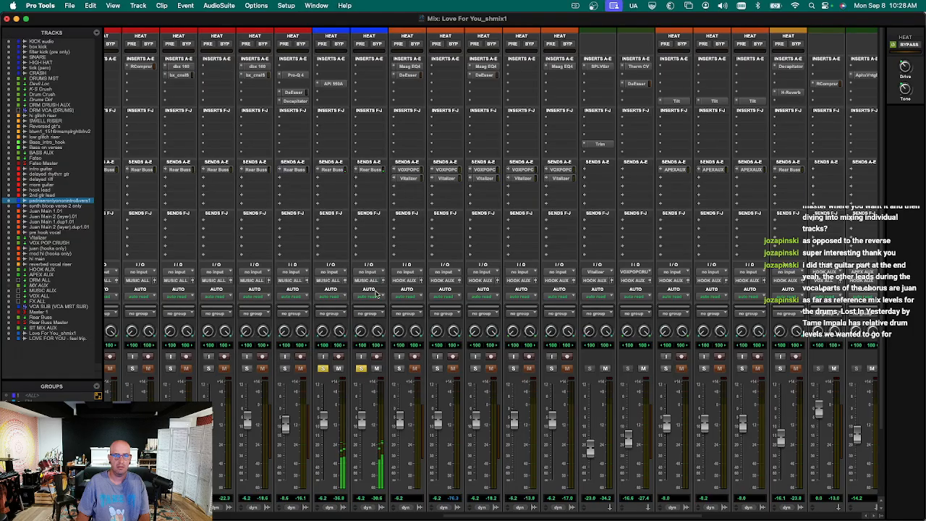
Mute the synth bloop track and replace the pad riser's API 550A with the stereo UAD Helios Type 69 Legacy.
{"action": "left_click", "coordinate": [376, 369]}
{"action": "left_click", "coordinate": [324, 90]}
{"action": "type", "text": "heli"}
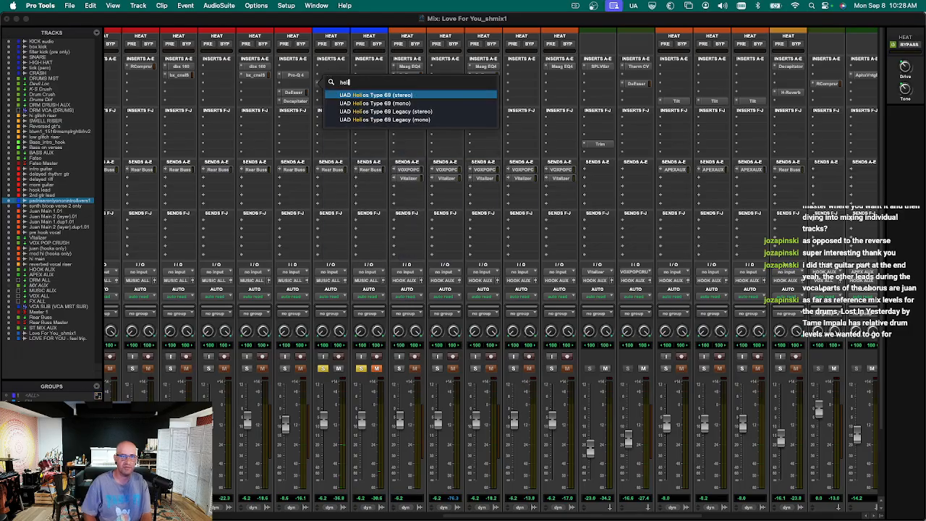
{"action": "key", "text": "Down"}
{"action": "key", "text": "Down"}
{"action": "key", "text": "Return"}
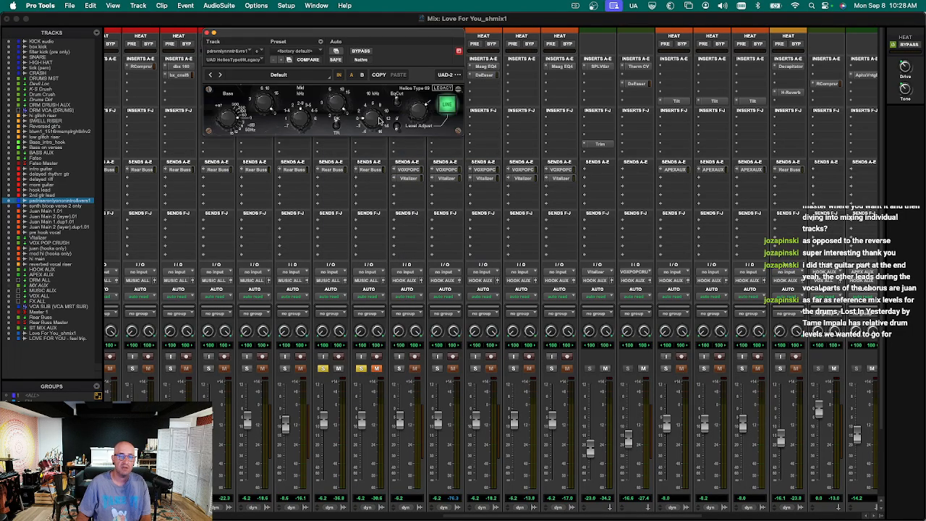
Boost the 10 kHz band on the pad riser's Helios Type 69 and compare it against bypass.
{"action": "left_click_drag", "start_coordinate": [380, 120], "coordinate": [376, 110]}
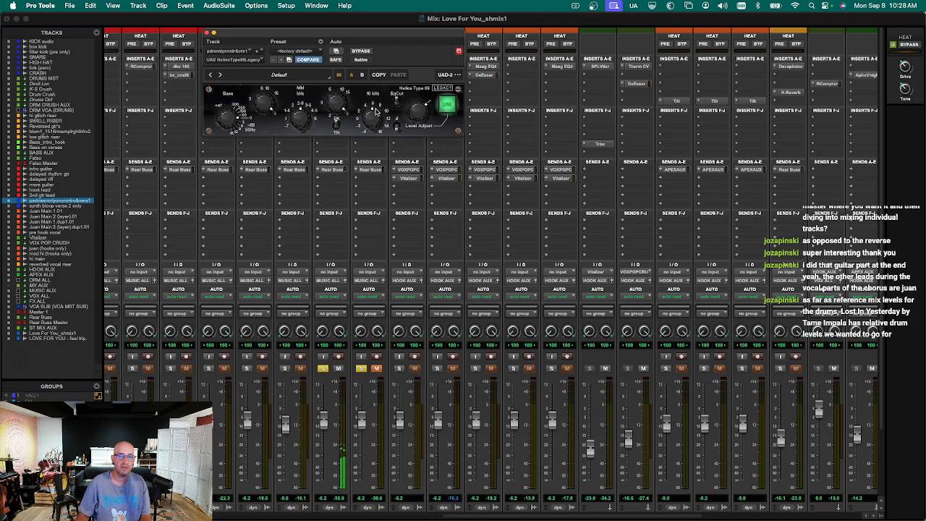
{"action": "left_click", "coordinate": [362, 52]}
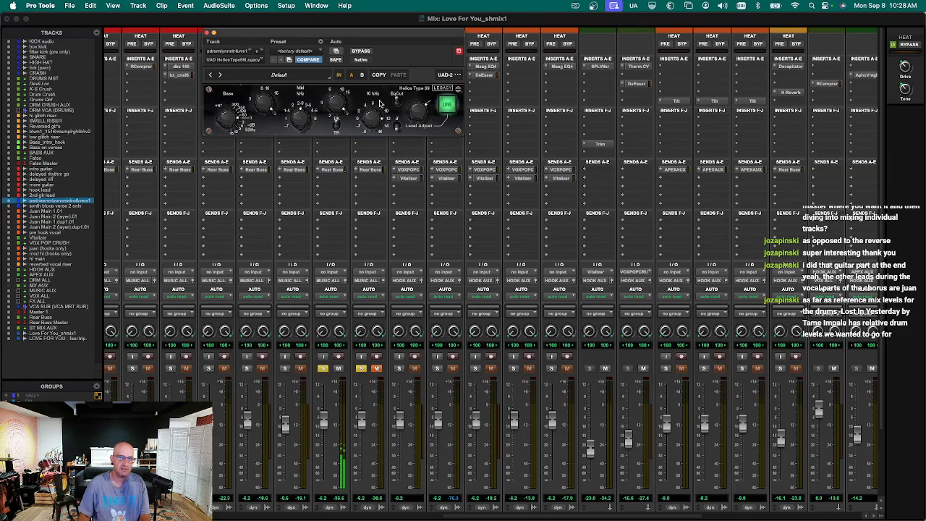
{"action": "left_click_drag", "start_coordinate": [375, 113], "coordinate": [374, 116]}
{"action": "left_click", "coordinate": [361, 51]}
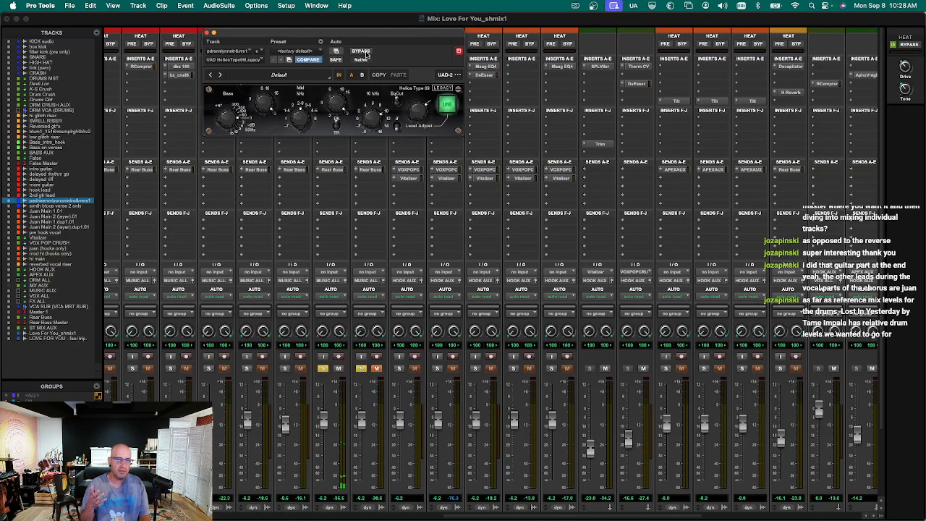
Close the Helios equalizer, clear all solos and unmute the synth bloop track.
{"action": "key", "text": "super+w"}
{"action": "key", "text": "alt+shift+s"}
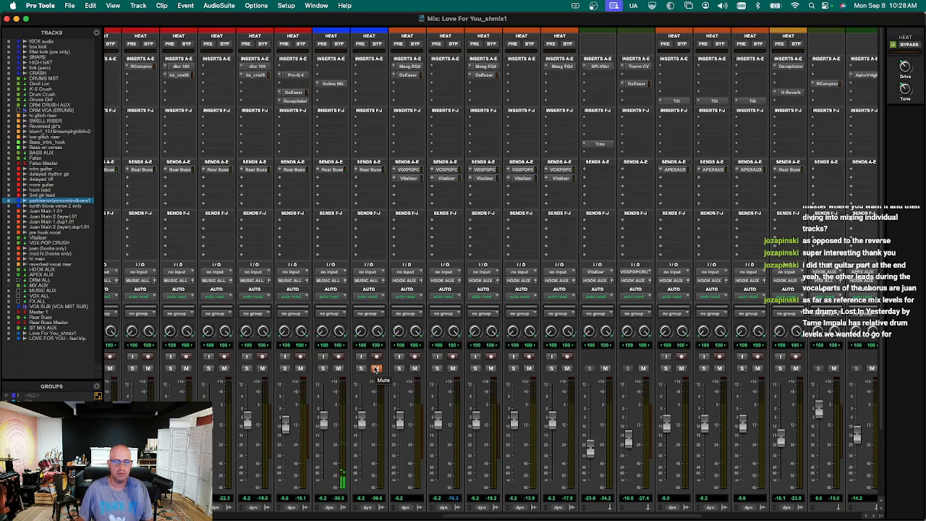
{"action": "left_click", "coordinate": [376, 369]}
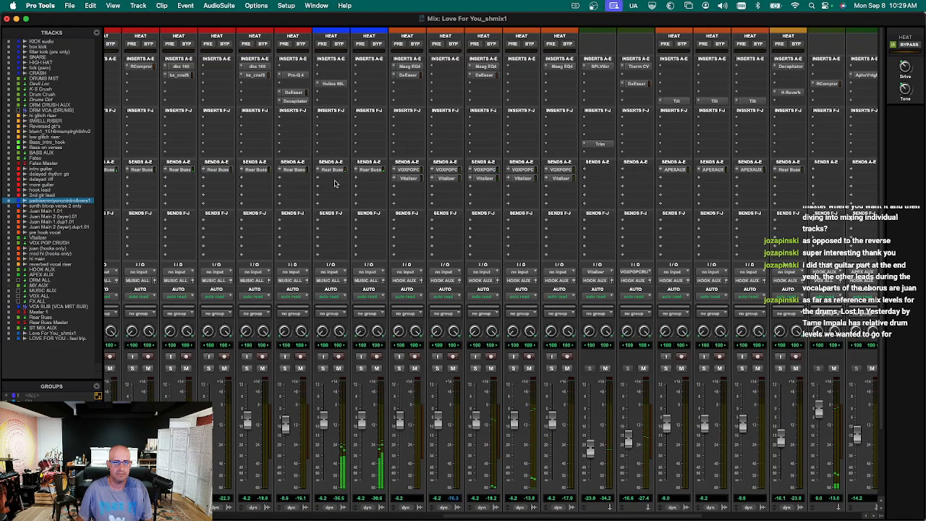
{"action": "left_click", "coordinate": [328, 92]}
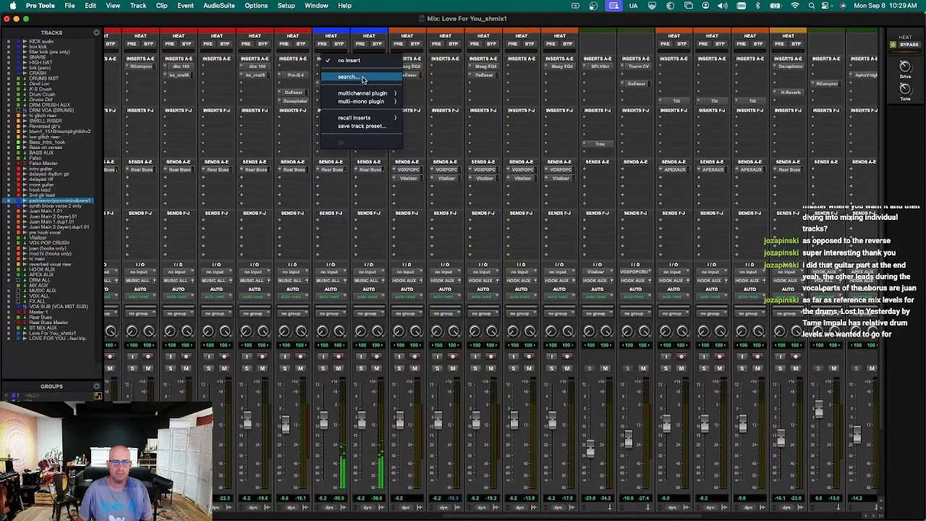
{"action": "left_click", "coordinate": [362, 78]}
{"action": "left_click", "coordinate": [341, 77]}
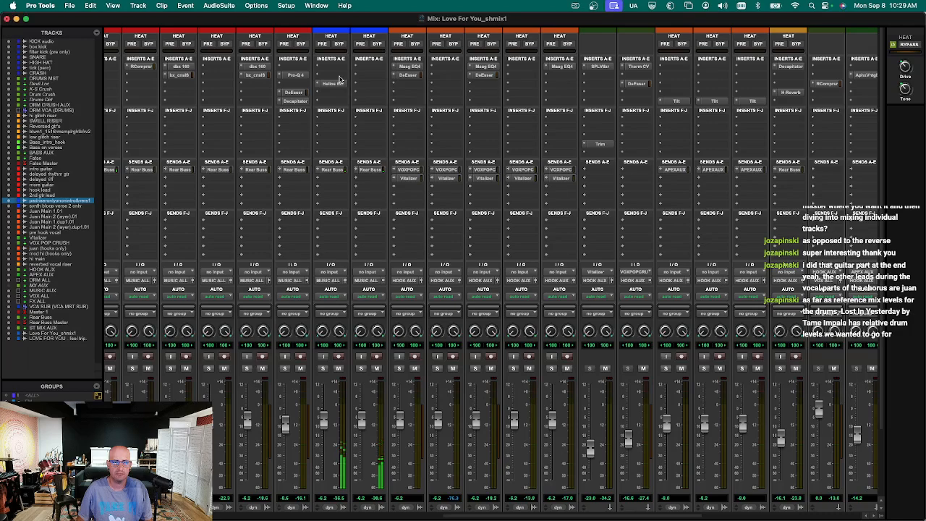
{"action": "left_click", "coordinate": [305, 80]}
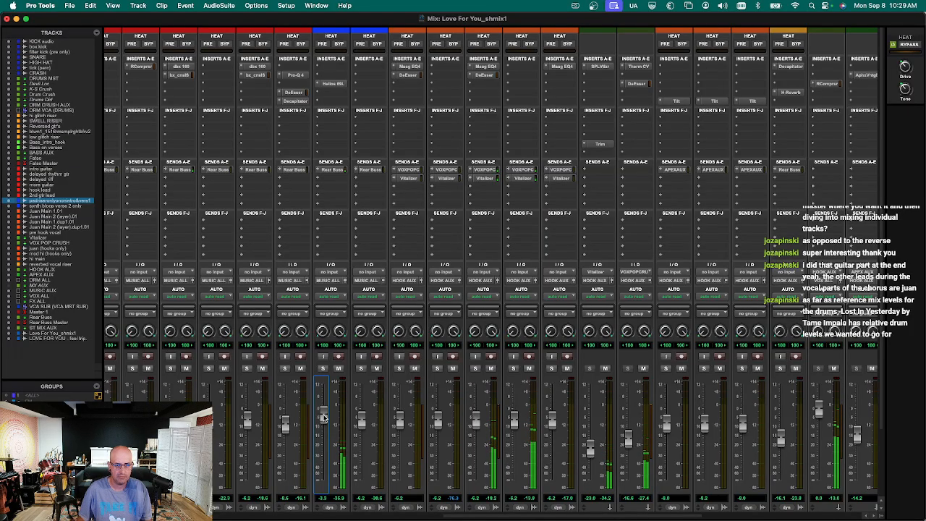
Raise the pad riser fader to -1.7 dB and replay the mix from the VERSE1 marker.
{"action": "left_click_drag", "start_coordinate": [325, 419], "coordinate": [324, 417]}
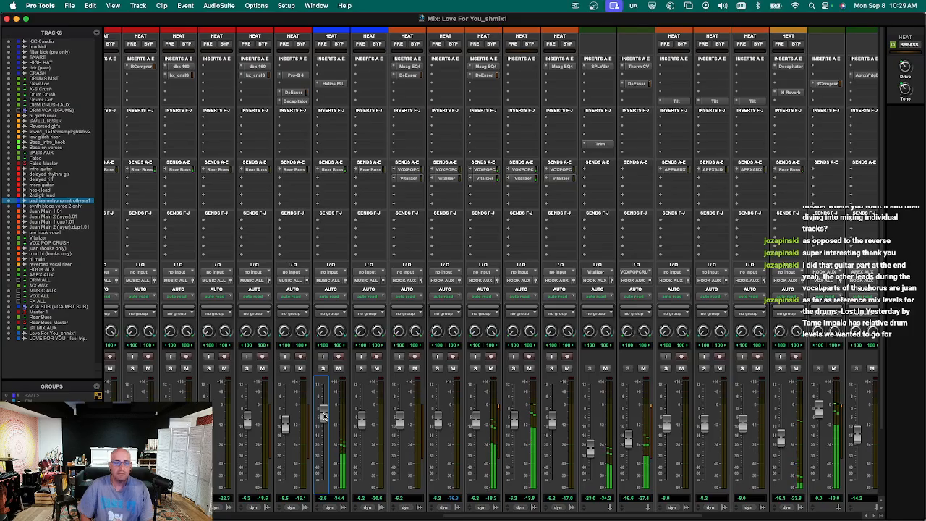
{"action": "left_click_drag", "start_coordinate": [323, 416], "coordinate": [323, 413]}
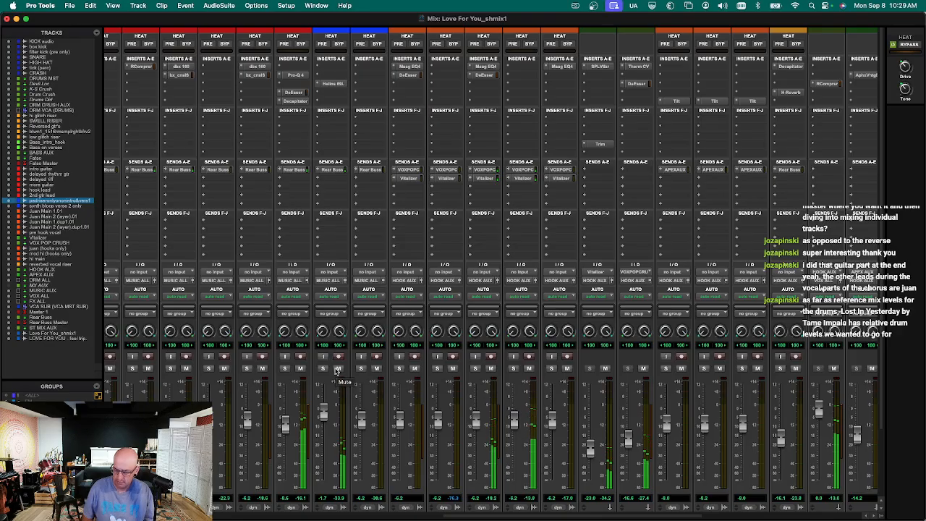
{"action": "key", "text": "super+5"}
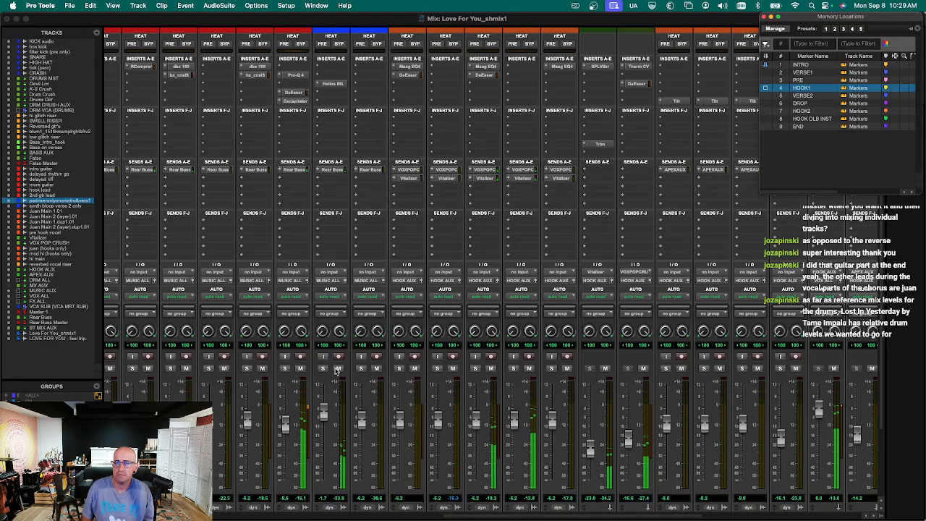
{"action": "key", "text": "KP_Decimal"}
{"action": "key", "text": "KP_2"}
{"action": "key", "text": "KP_Decimal"}
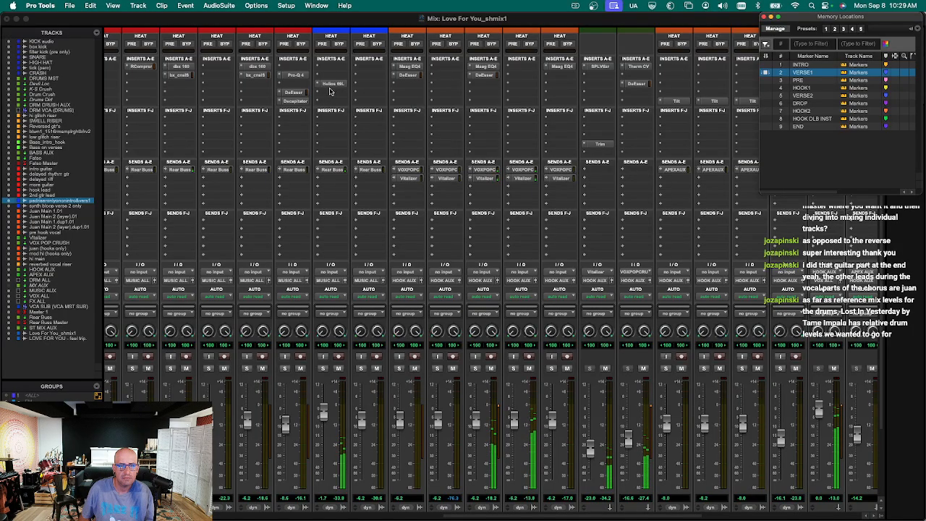
Insert Soundtoys Decapitator below the Helios on the pad riser track and close the open floating windows.
{"action": "scroll", "coordinate": [340, 434], "scroll_direction": "down", "scroll_amount": 3}
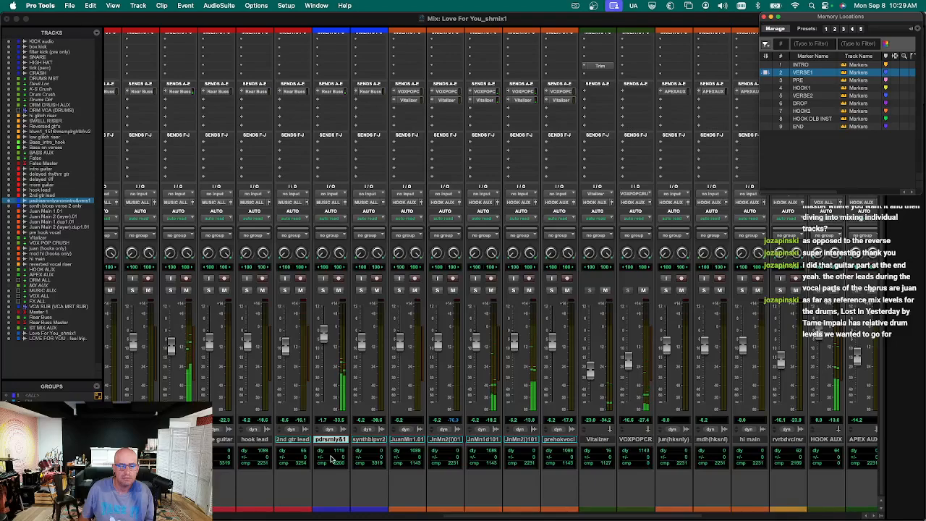
{"action": "scroll", "coordinate": [332, 459], "scroll_direction": "up", "scroll_amount": 3}
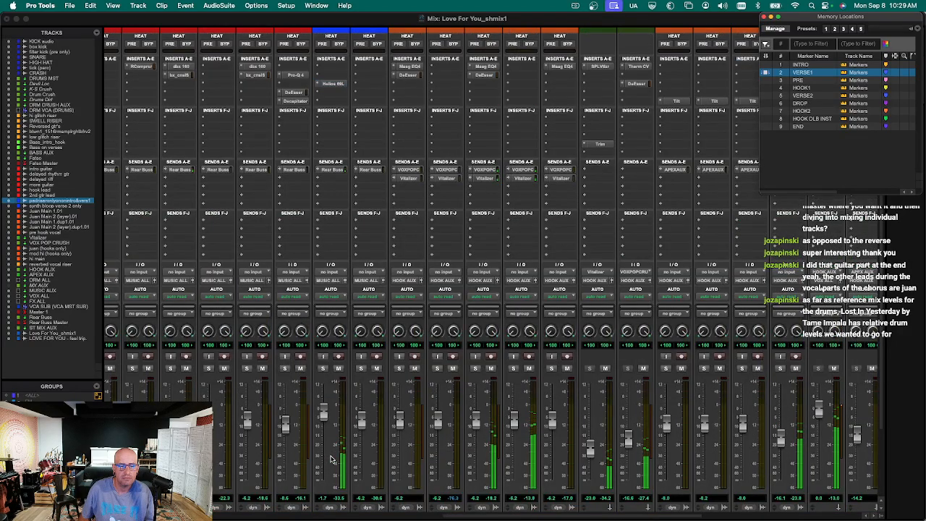
{"action": "left_click", "coordinate": [340, 93]}
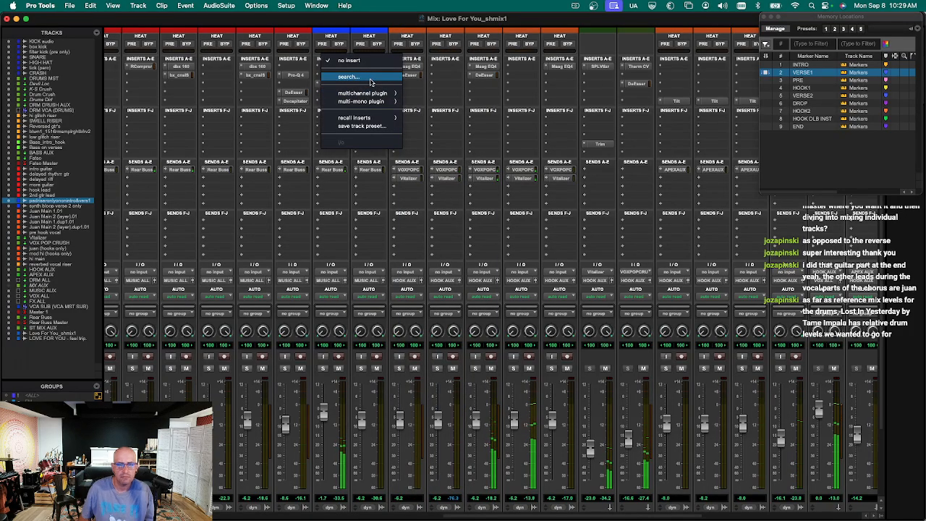
{"action": "left_click", "coordinate": [371, 79]}
{"action": "type", "text": "deca"}
{"action": "key", "text": "Return"}
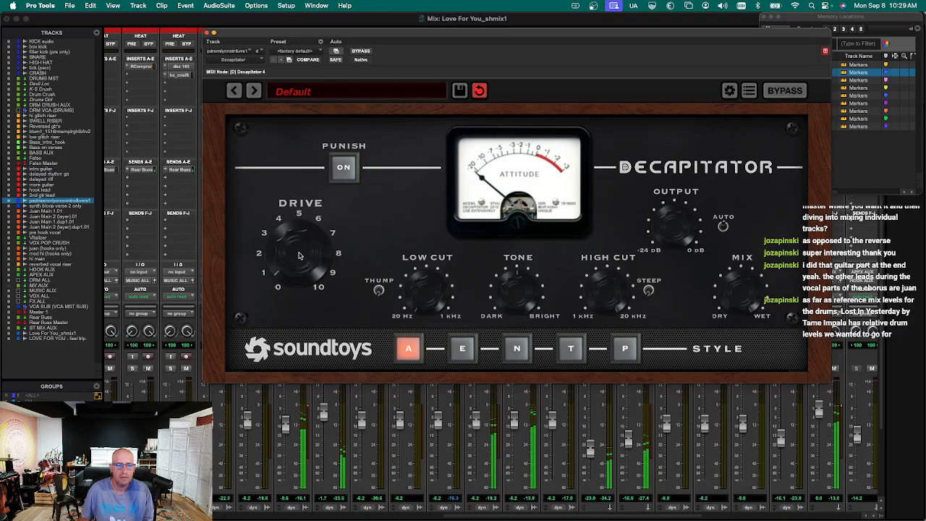
{"action": "key", "text": "ctrl+alt+super+w"}
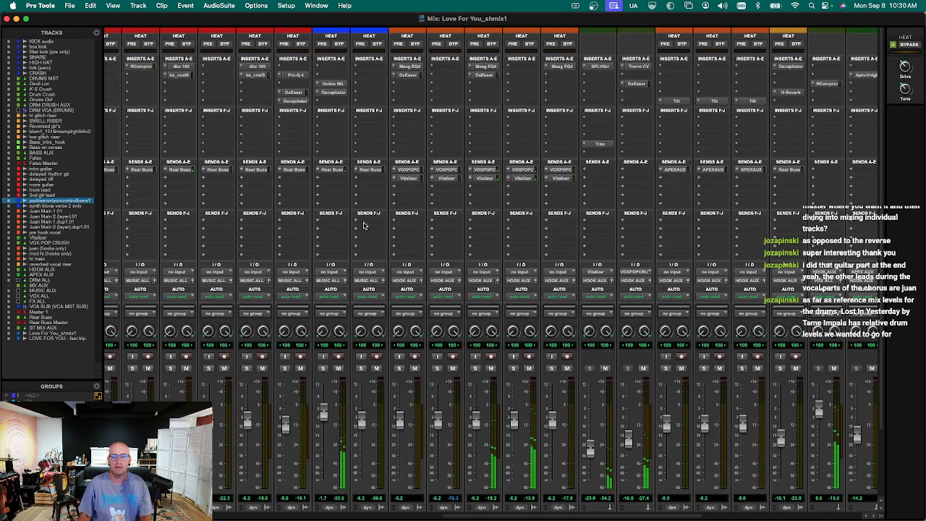
Play from the synth bloop's intro clip in the Edit window and solo that track in the Mix window.
{"action": "scroll", "coordinate": [364, 226], "scroll_direction": "down", "scroll_amount": 5}
{"action": "scroll", "coordinate": [367, 182], "scroll_direction": "up", "scroll_amount": 5}
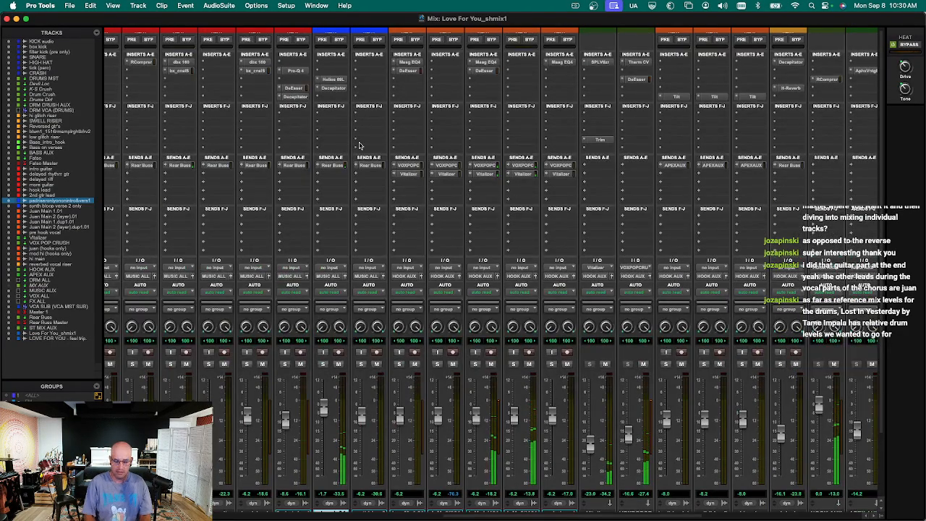
{"action": "key", "text": "space"}
{"action": "key", "text": "super+equal"}
{"action": "left_click", "coordinate": [402, 360]}
{"action": "key", "text": "space"}
{"action": "key", "text": "super+equal"}
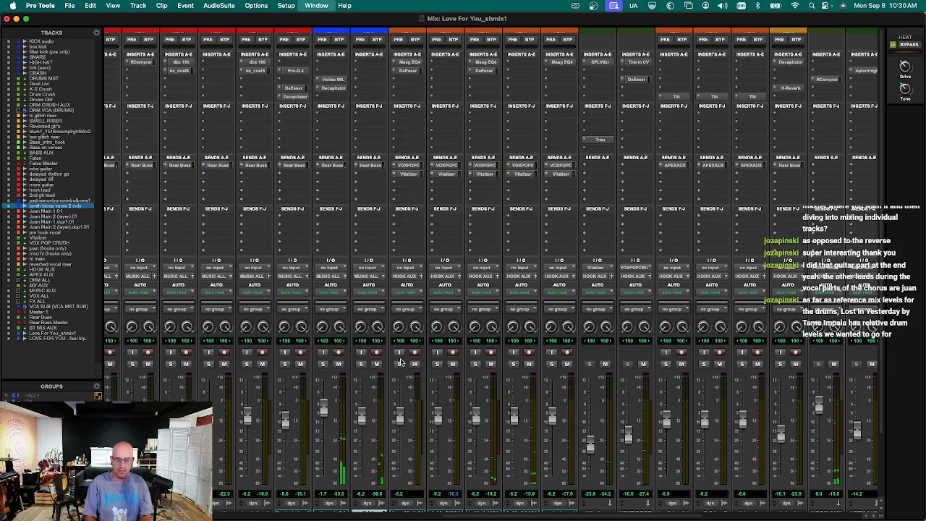
{"action": "left_click", "coordinate": [361, 364]}
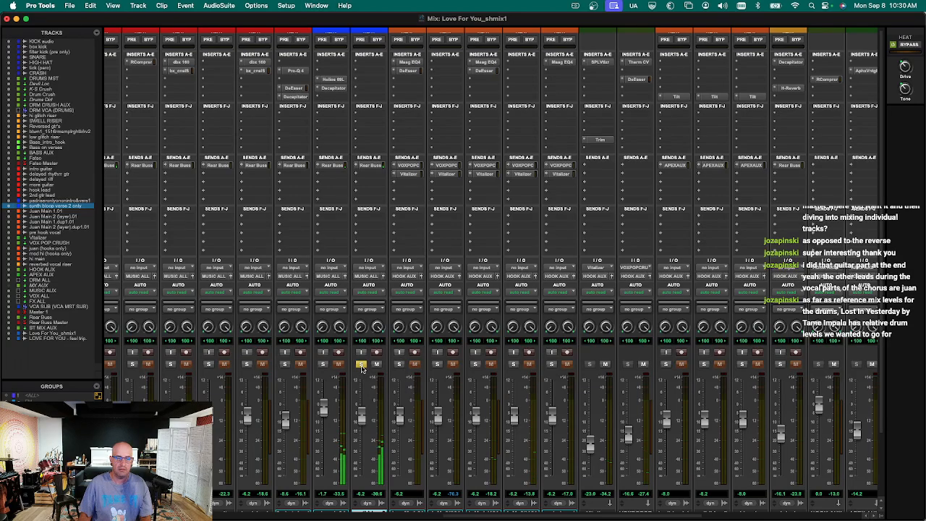
Insert the stereo UAD UA 1176LN Legacy compressor on the synth bloop track and close its window.
{"action": "left_click", "coordinate": [369, 79]}
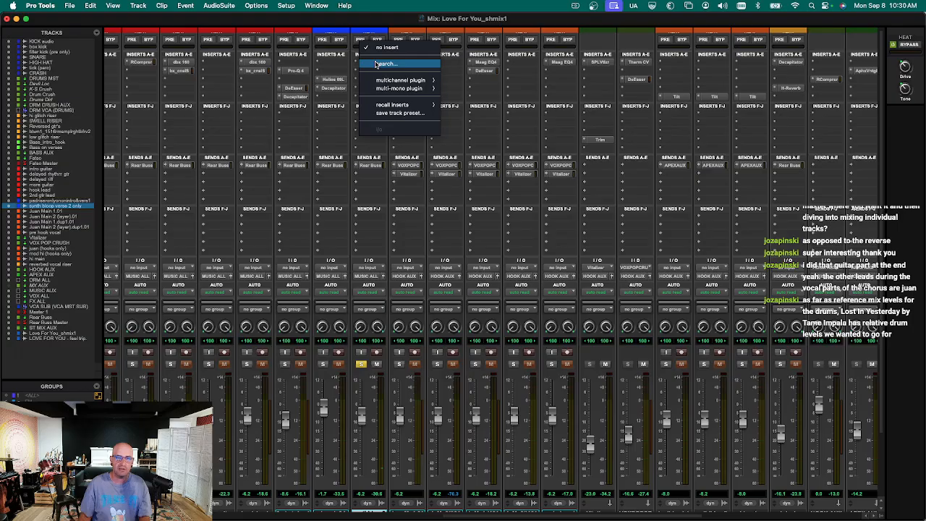
{"action": "left_click", "coordinate": [376, 63]}
{"action": "type", "text": "1176"}
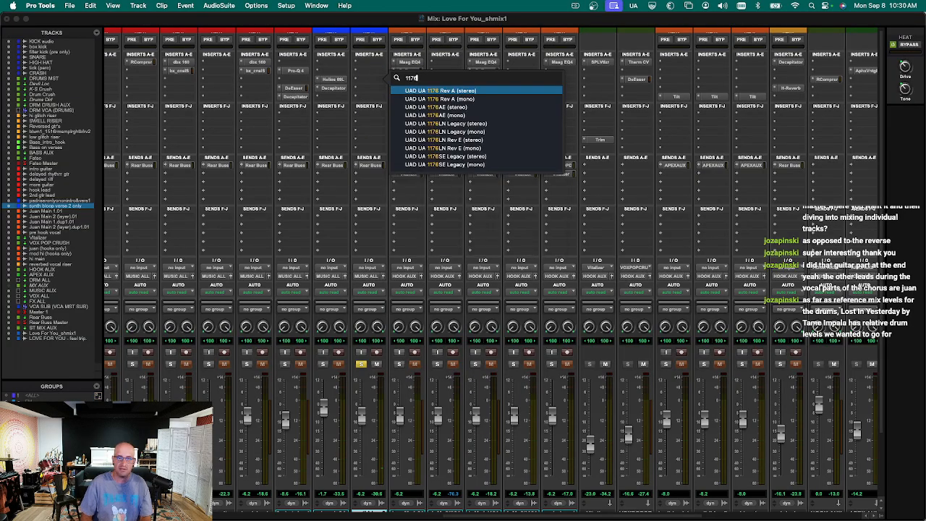
{"action": "key", "text": "Down"}
{"action": "key", "text": "Down"}
{"action": "key", "text": "Down"}
{"action": "key", "text": "Down"}
{"action": "key", "text": "Return"}
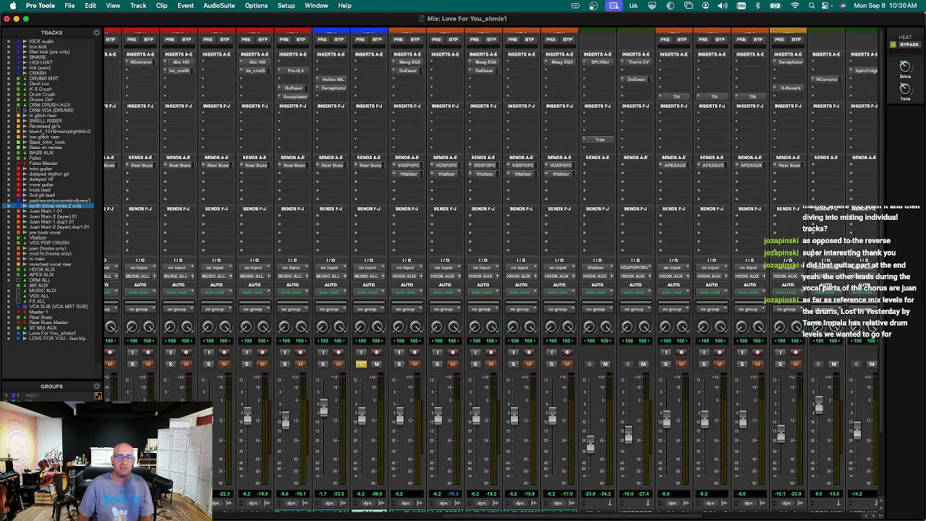
{"action": "key", "text": "super+w"}
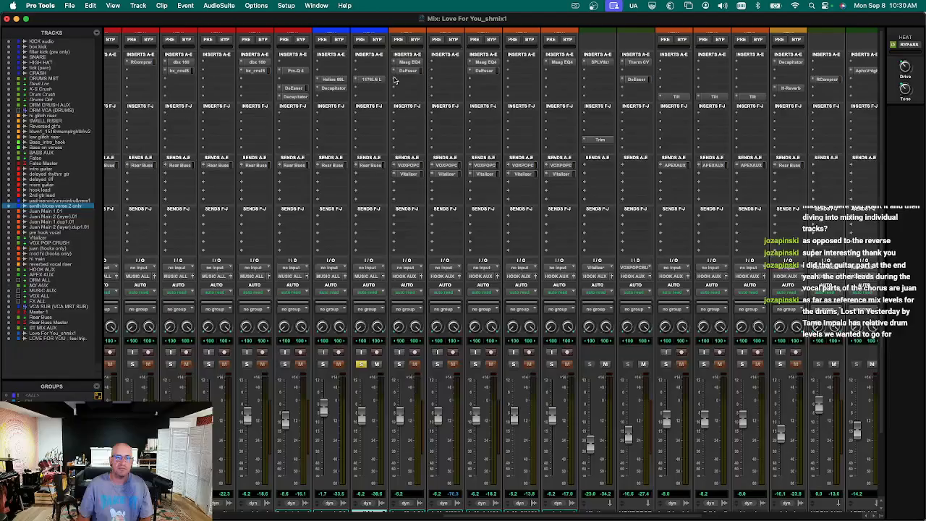
Replace the compressor on the synth bloop track with the stereo UAD UA 1176SE Legacy.
{"action": "left_click", "coordinate": [356, 82]}
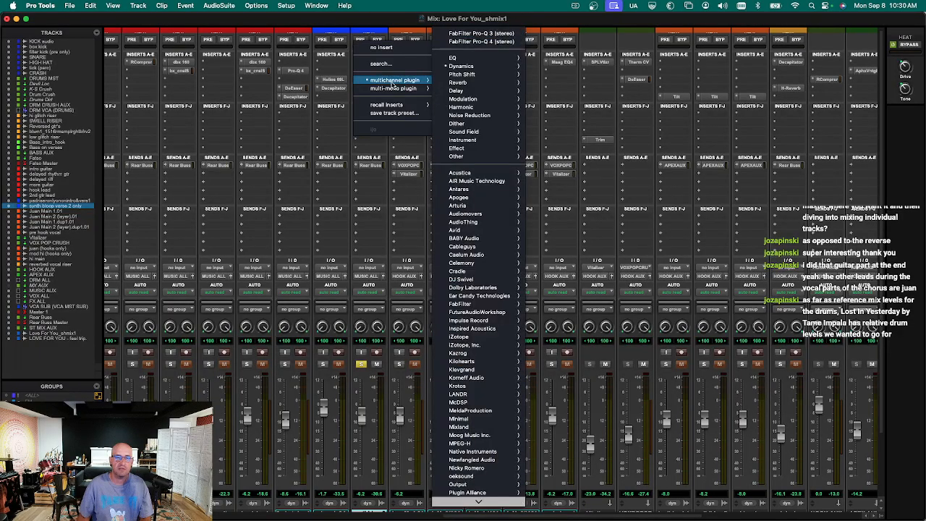
{"action": "left_click", "coordinate": [407, 65]}
{"action": "type", "text": "1176"}
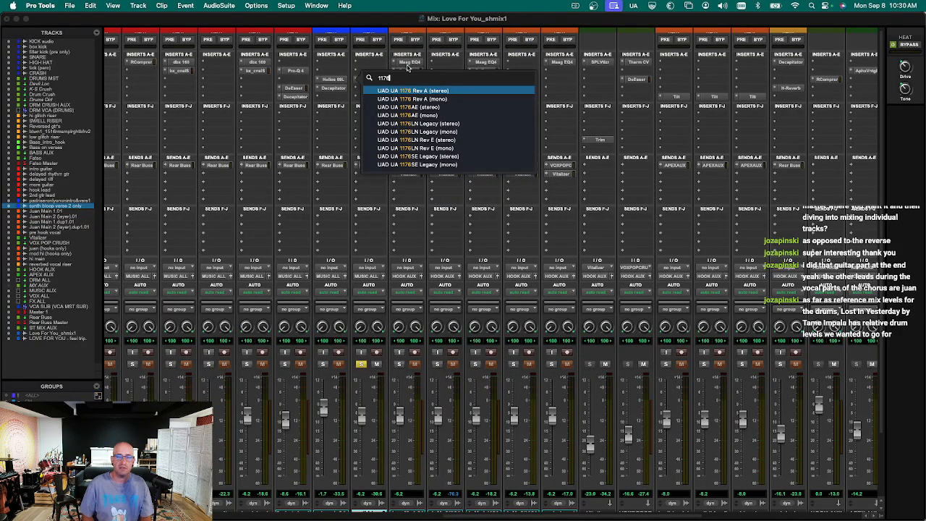
{"action": "key", "text": "Down"}
{"action": "key", "text": "Down"}
{"action": "key", "text": "Down"}
{"action": "key", "text": "Down"}
{"action": "key", "text": "Down"}
{"action": "key", "text": "Down"}
{"action": "key", "text": "Return"}
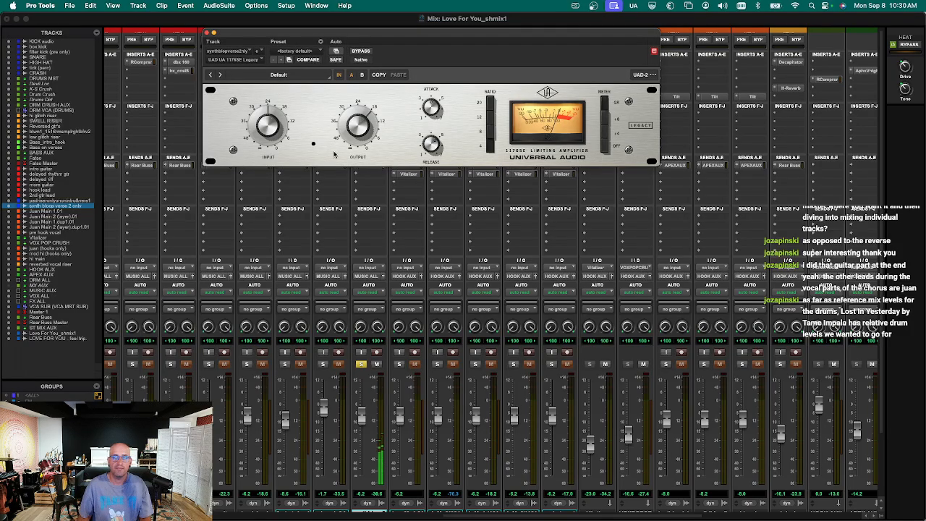
Adjust the 1176SE's attack while comparing, then clear the synth bloop solo and close the plug-in window in the Edit window.
{"action": "left_click_drag", "start_coordinate": [432, 109], "coordinate": [434, 90]}
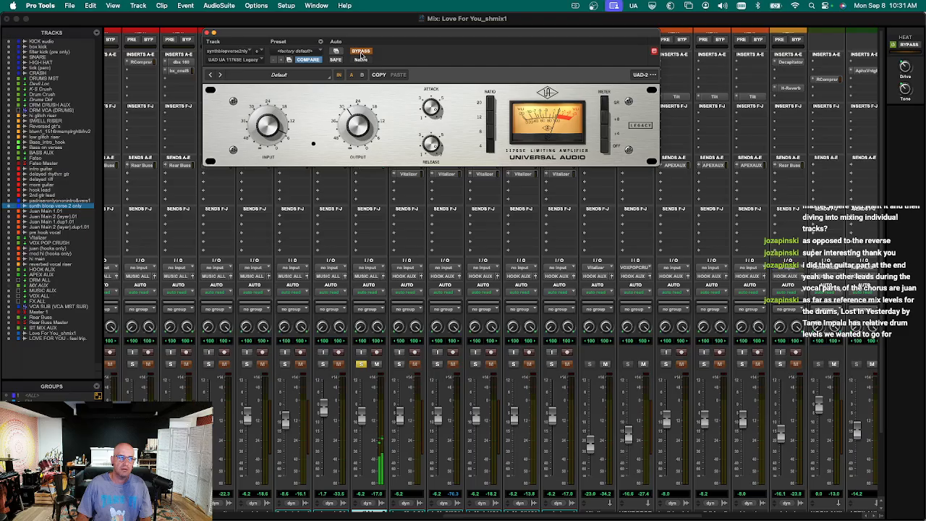
{"action": "key", "text": "shift+s"}
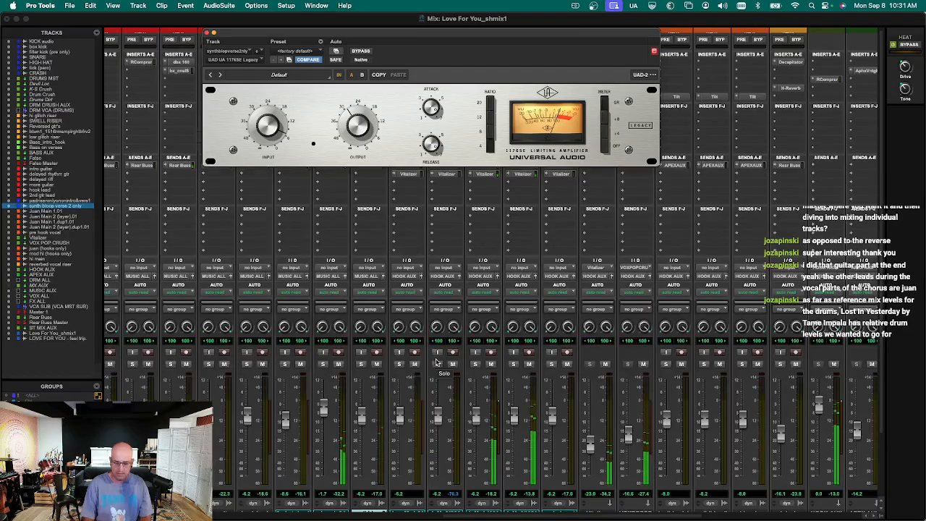
{"action": "key", "text": "super+equal"}
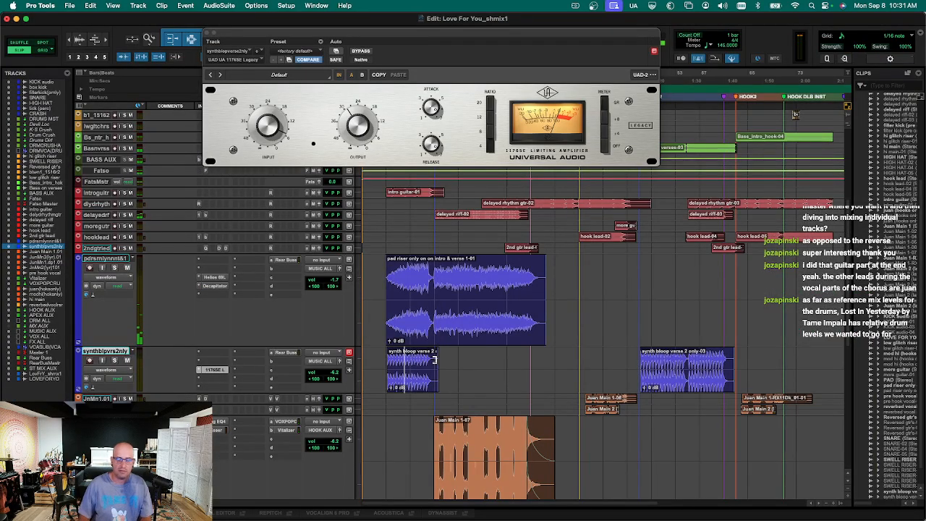
{"action": "key", "text": "ctrl+alt+super+w"}
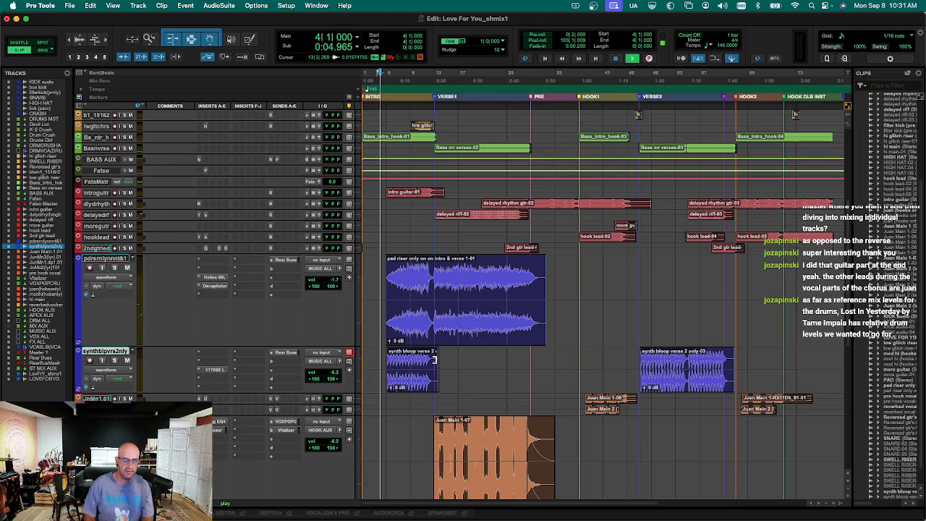
Recheck the synth bloop's 1176SE settings during playback, close its window and replay the intro from the Edit window.
{"action": "key", "text": "super+equal"}
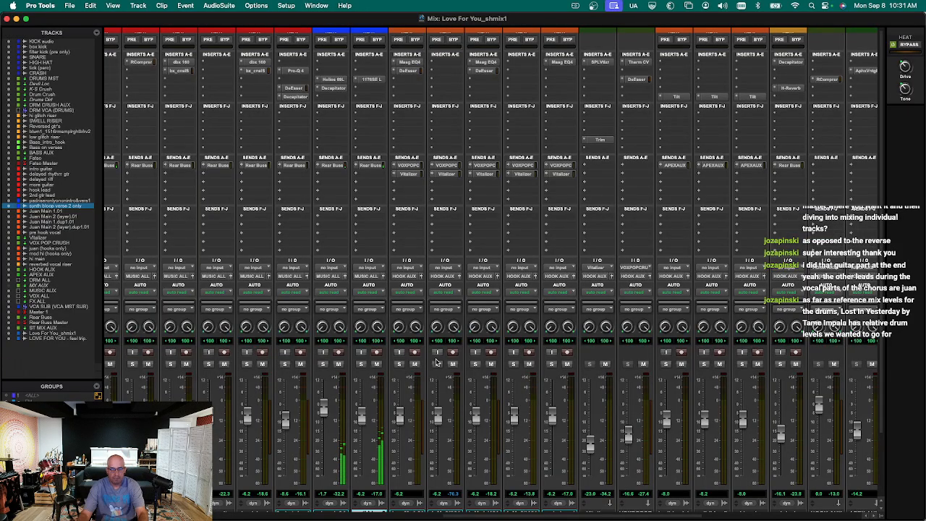
{"action": "left_click", "coordinate": [369, 79]}
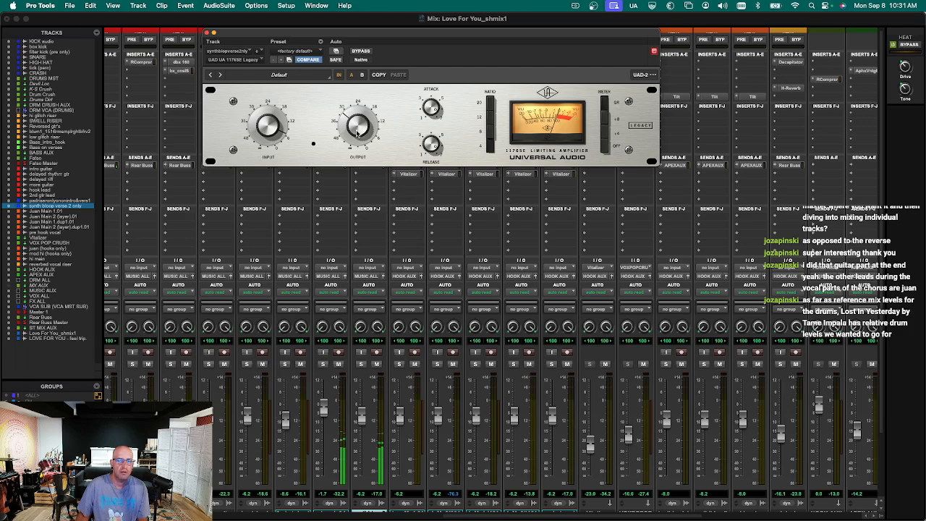
{"action": "key", "text": "super+w"}
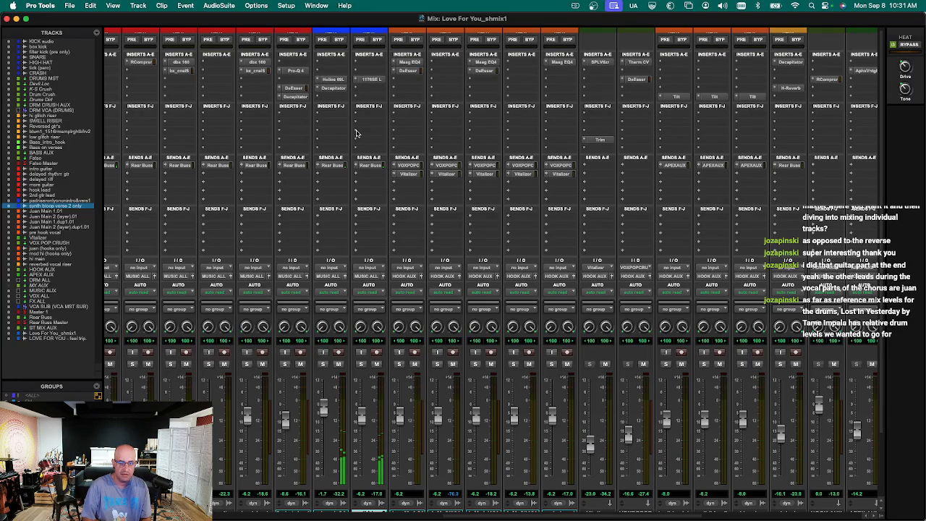
{"action": "key", "text": "super+equal"}
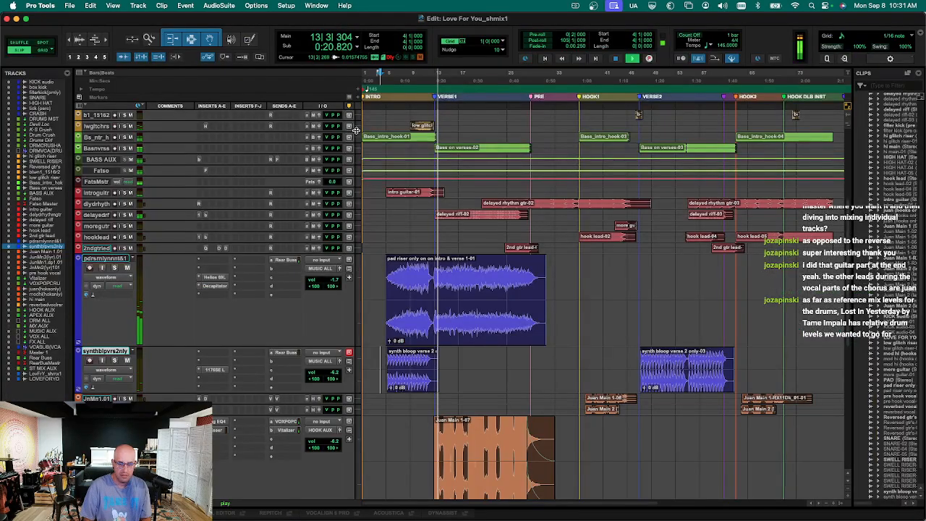
{"action": "key", "text": "space"}
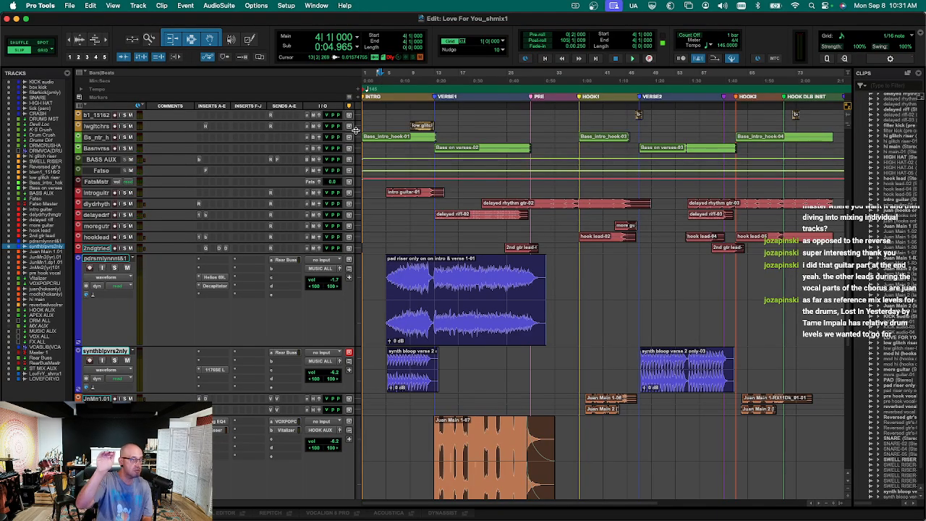
{"action": "key", "text": "space"}
{"action": "key", "text": "super+bracketright"}
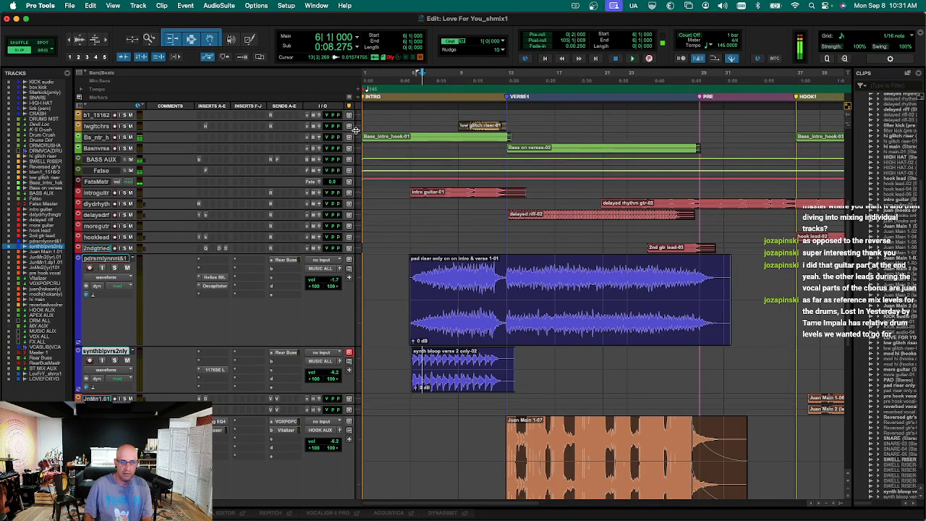
Lower the synth bloop fader to -6.8 dB in the Mix window and save the session.
{"action": "key", "text": "super+equal"}
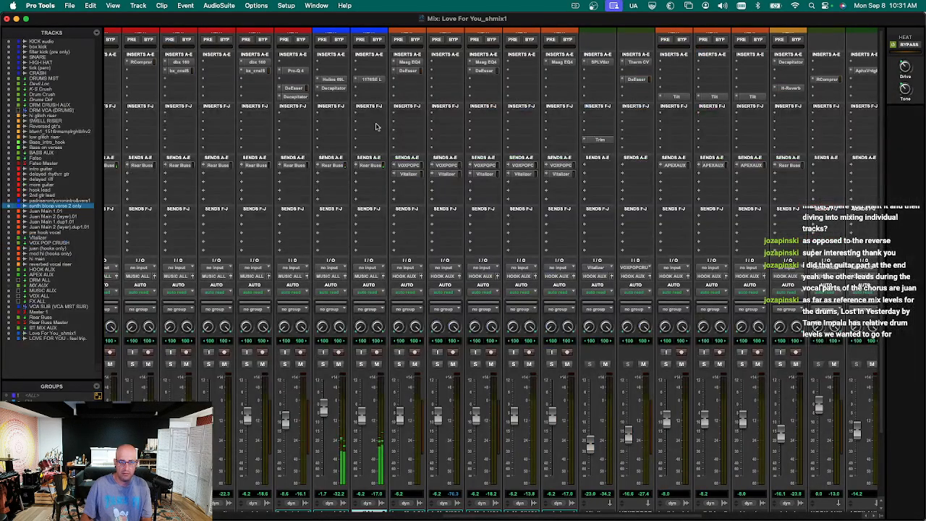
{"action": "scroll", "coordinate": [379, 298], "scroll_direction": "down", "scroll_amount": 3}
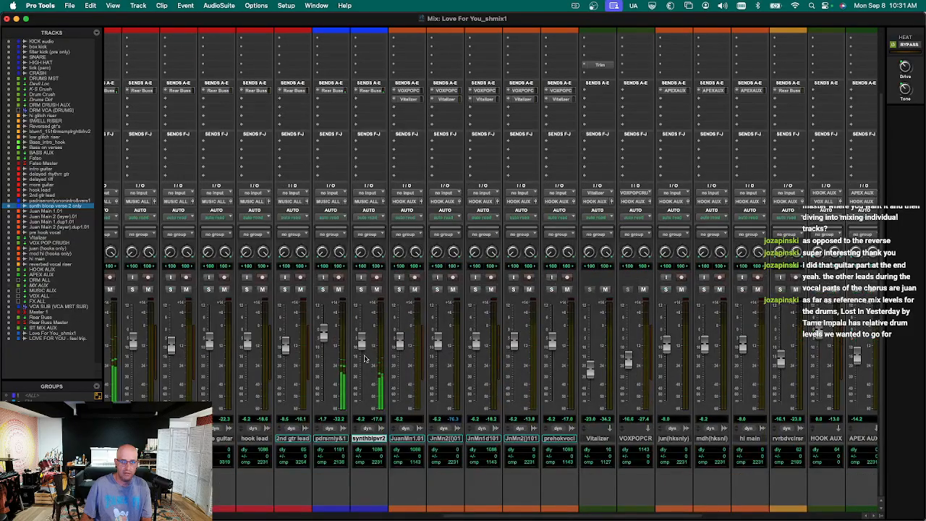
{"action": "left_click_drag", "start_coordinate": [365, 346], "coordinate": [364, 348]}
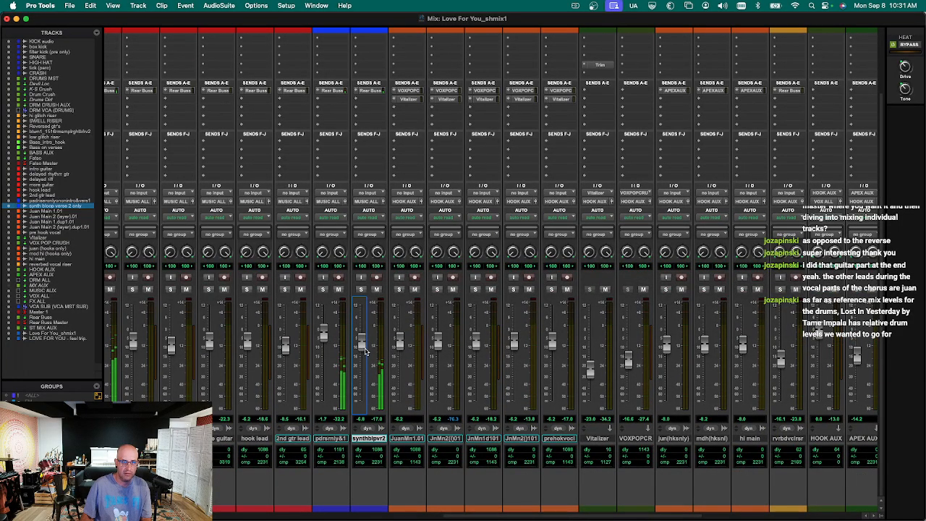
{"action": "key", "text": "super+s"}
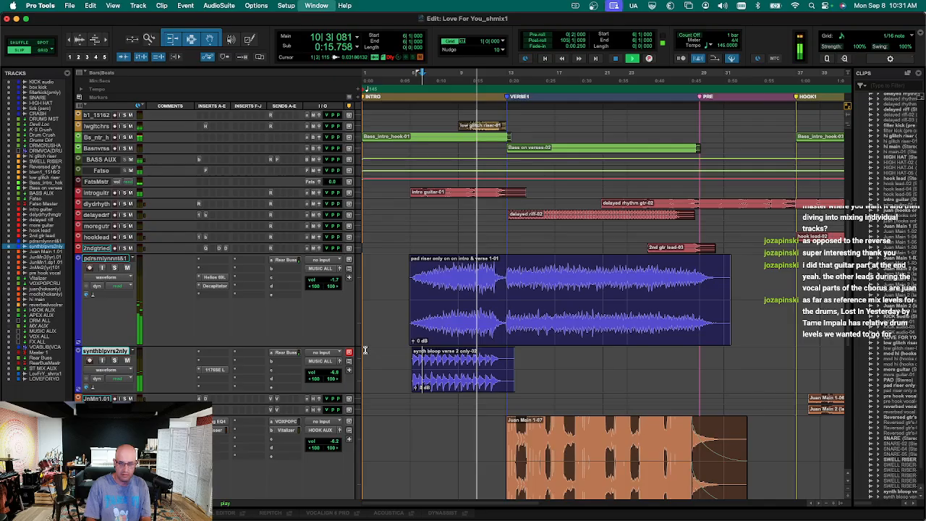
Replay the intro in the Edit window, then play from the verse 1 part of the pad riser clip.
{"action": "key", "text": "super+equal"}
{"action": "key", "text": "space"}
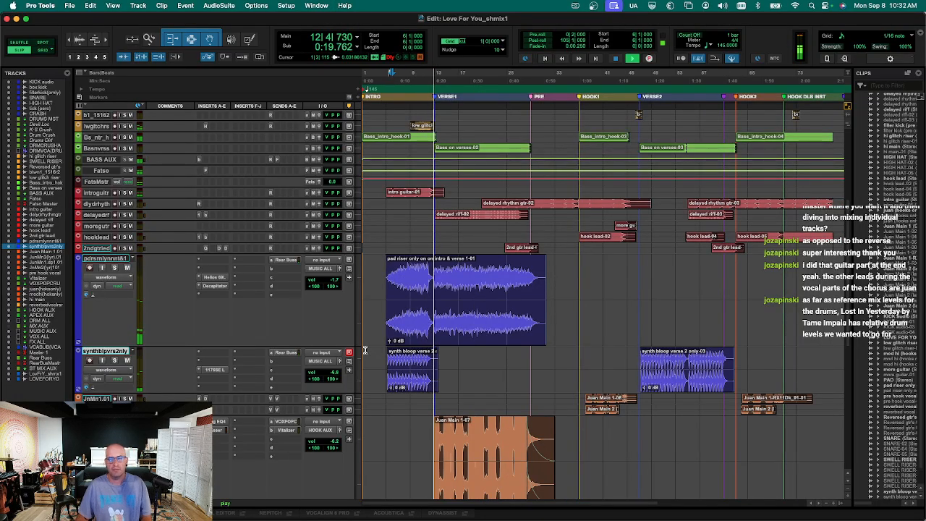
{"action": "key", "text": "space"}
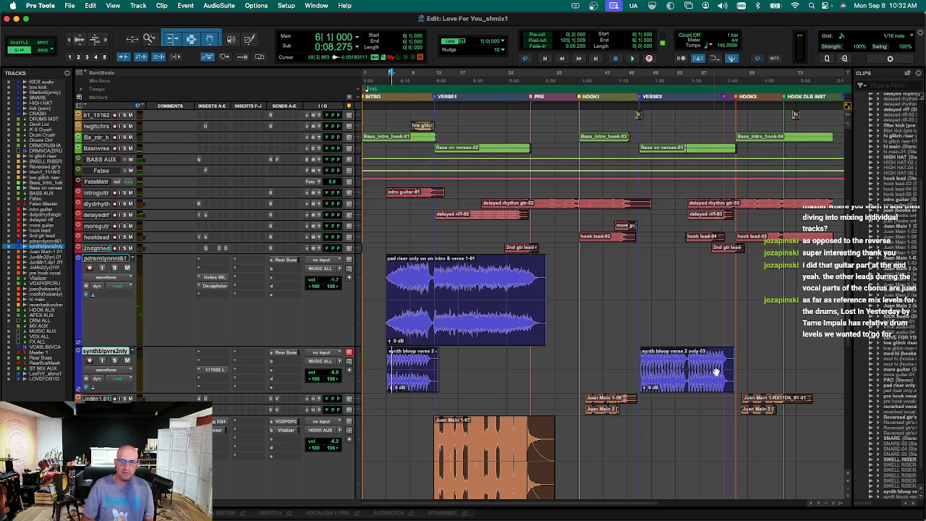
{"action": "left_click", "coordinate": [467, 281]}
{"action": "key", "text": "space"}
{"action": "key", "text": "super+bracketright"}
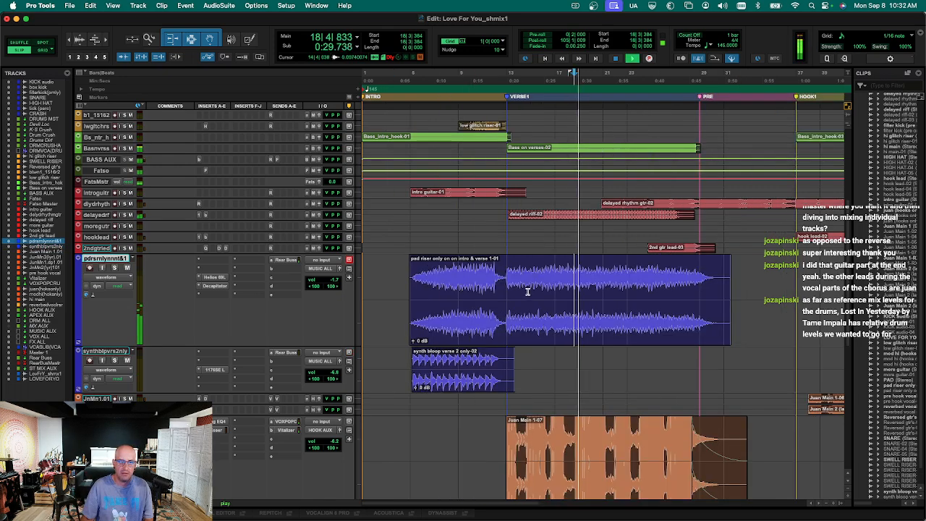
Raise the pad riser track's volume line to -1.2 dB from the Edit window and return the track to waveform view.
{"action": "left_click", "coordinate": [502, 283]}
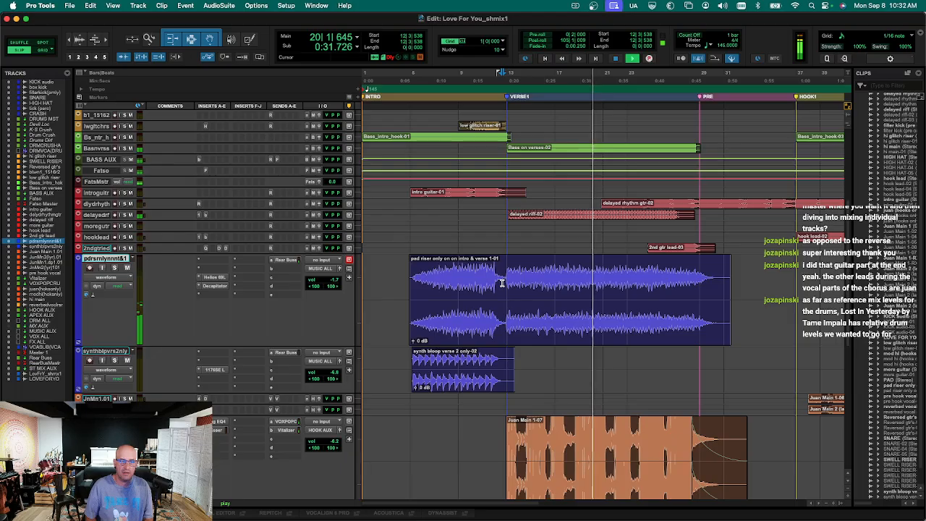
{"action": "key", "text": "ctrl+minus"}
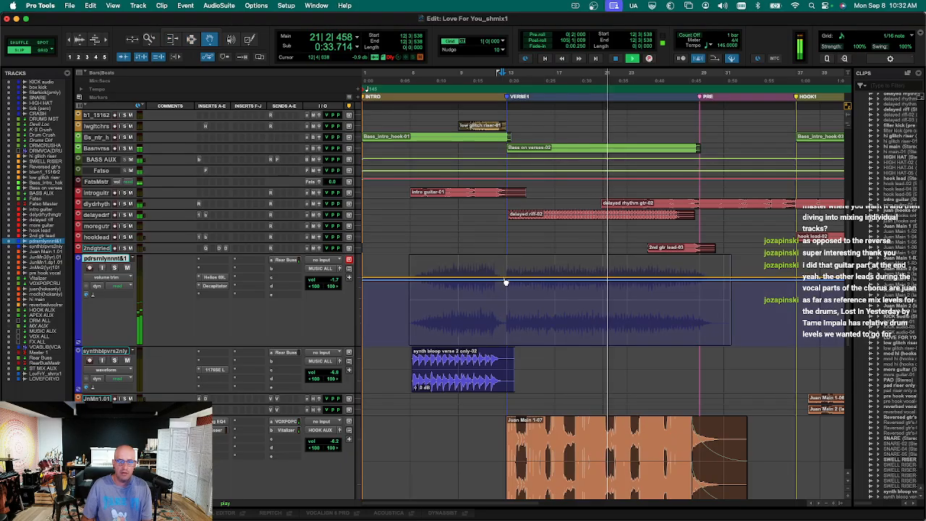
{"action": "left_click_drag", "start_coordinate": [510, 281], "coordinate": [505, 275]}
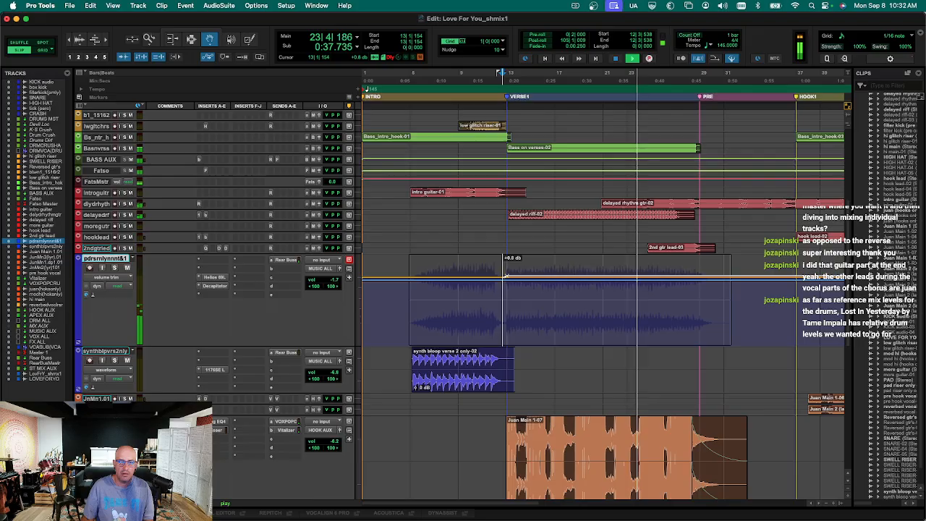
{"action": "key", "text": "super+bracketleft"}
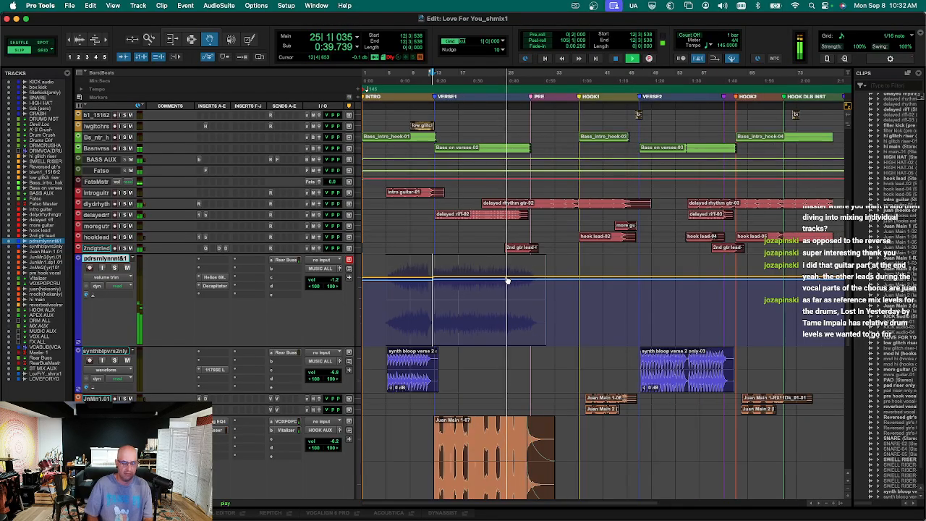
{"action": "key", "text": "super+equal"}
{"action": "key", "text": "super+equal"}
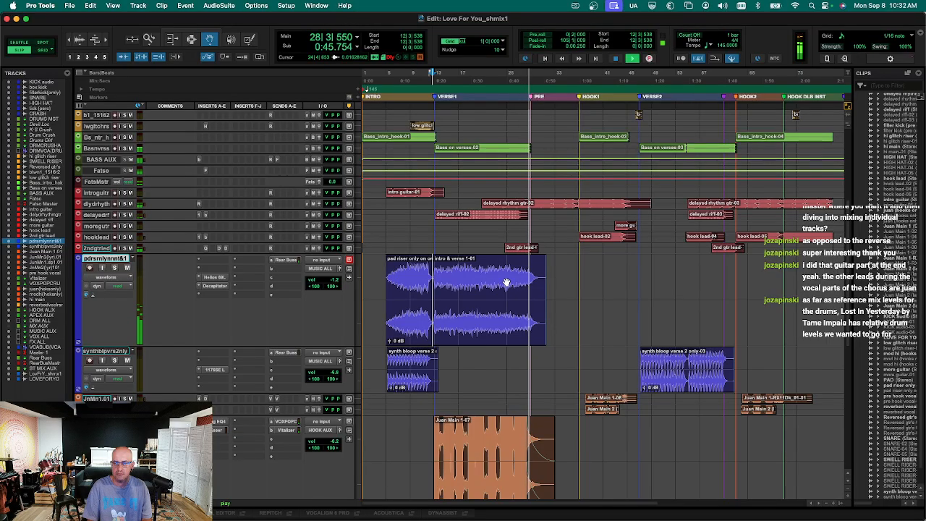
Select the first delayed rhythm guitar clip and enlarge its track's height.
{"action": "key", "text": "super+bracketleft"}
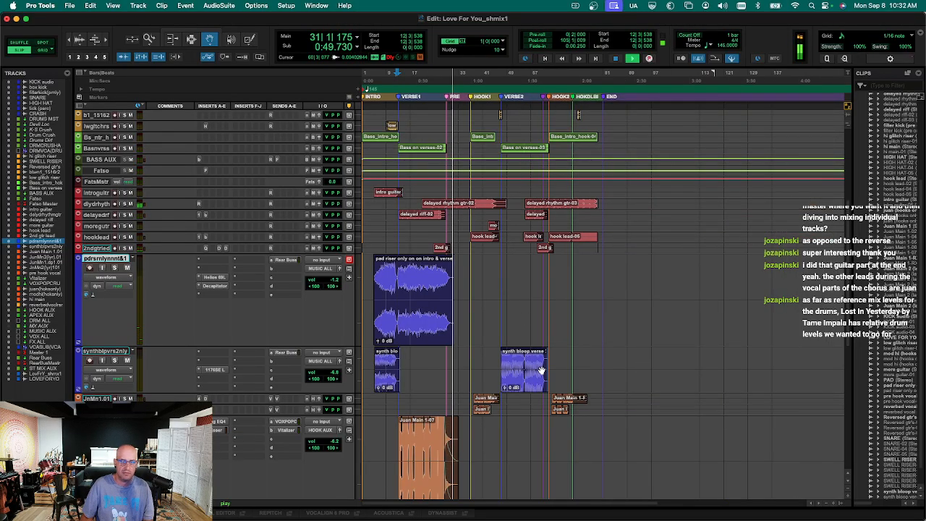
{"action": "key", "text": "super+bracketright"}
{"action": "scroll", "coordinate": [541, 370], "scroll_direction": "down", "scroll_amount": 5}
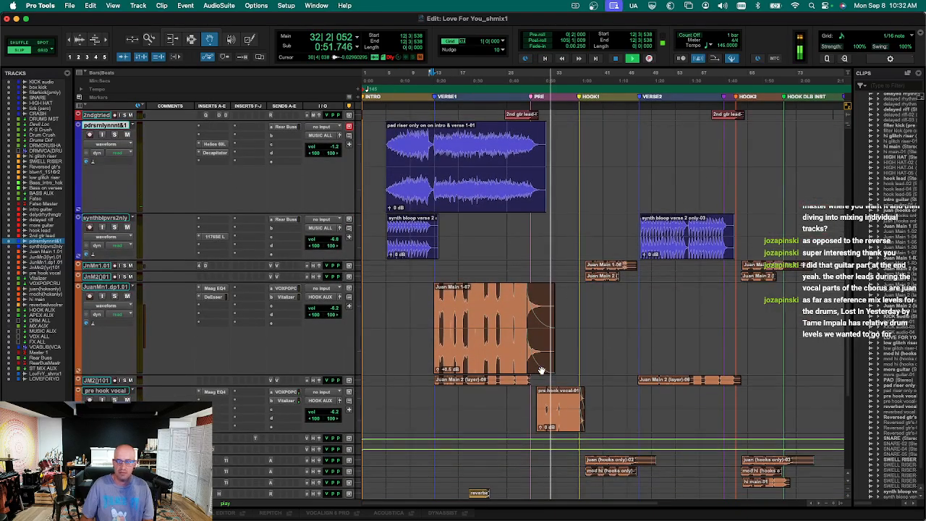
{"action": "scroll", "coordinate": [543, 376], "scroll_direction": "up", "scroll_amount": 10}
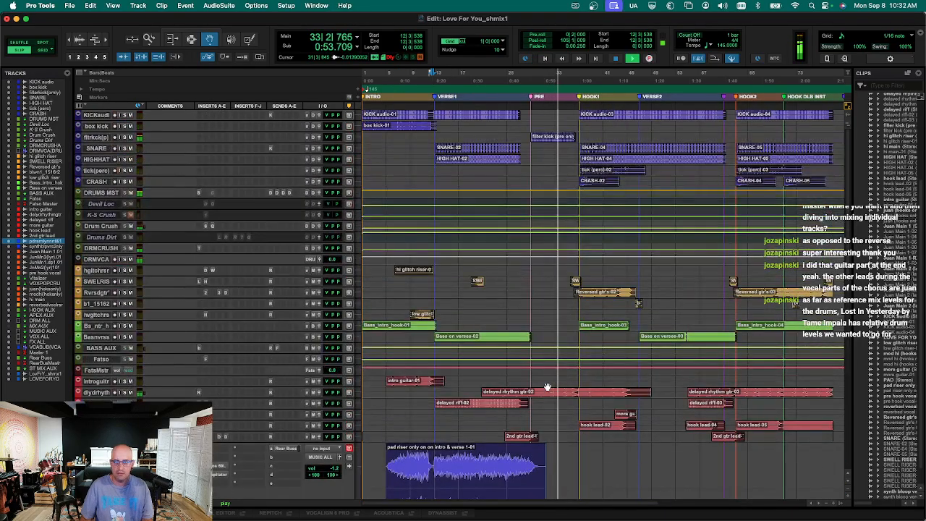
{"action": "left_click", "coordinate": [548, 390]}
{"action": "key", "text": "ctrl+Up"}
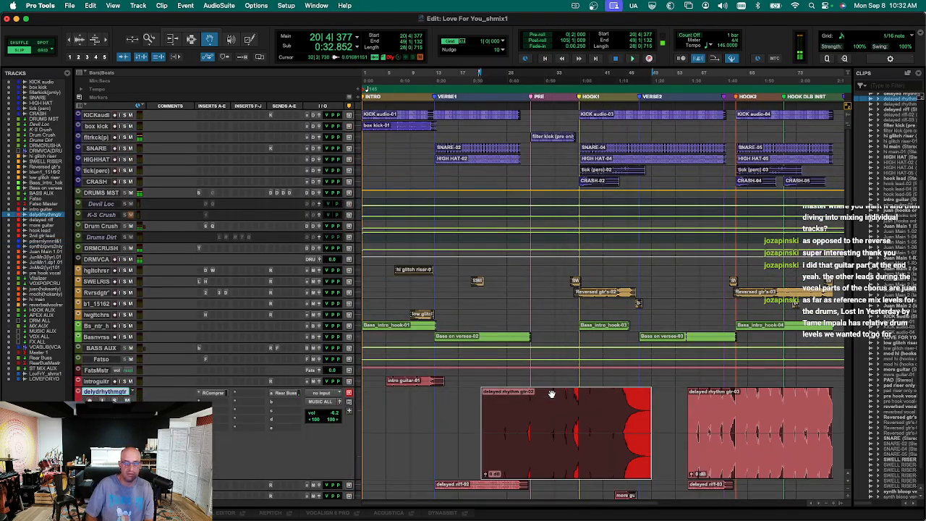
{"action": "key", "text": "super+bracketright"}
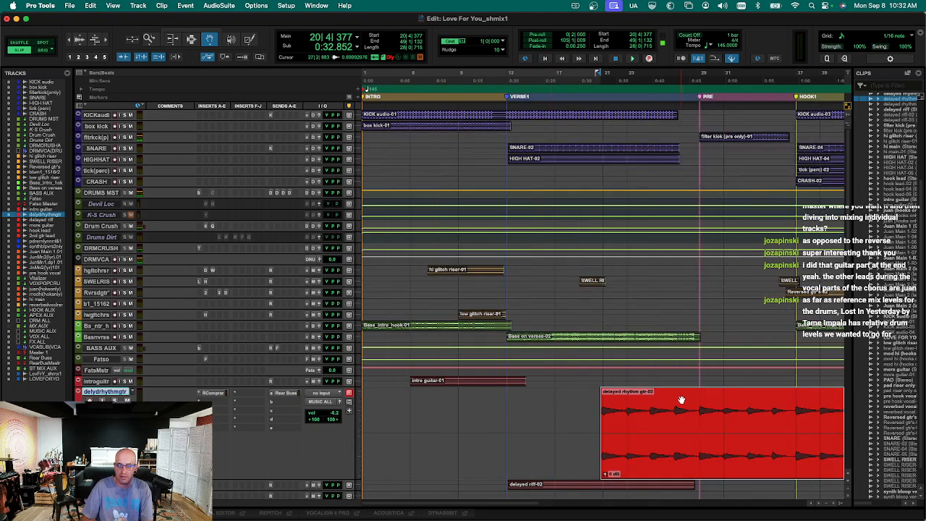
Duplicate the delayed rhythm guitar track with its inserts, sends, markers and group assignments, leaving out playlists and automation.
{"action": "left_click", "coordinate": [701, 413]}
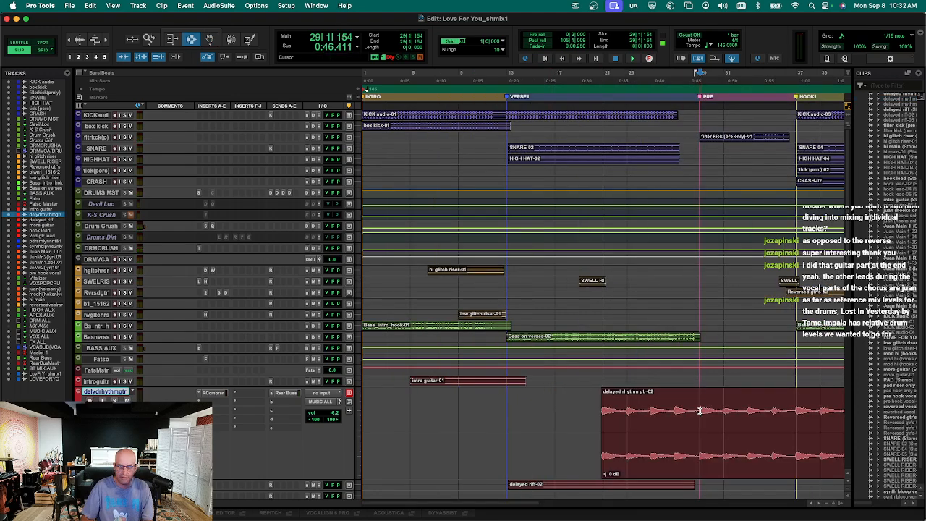
{"action": "key", "text": "alt+shift+d"}
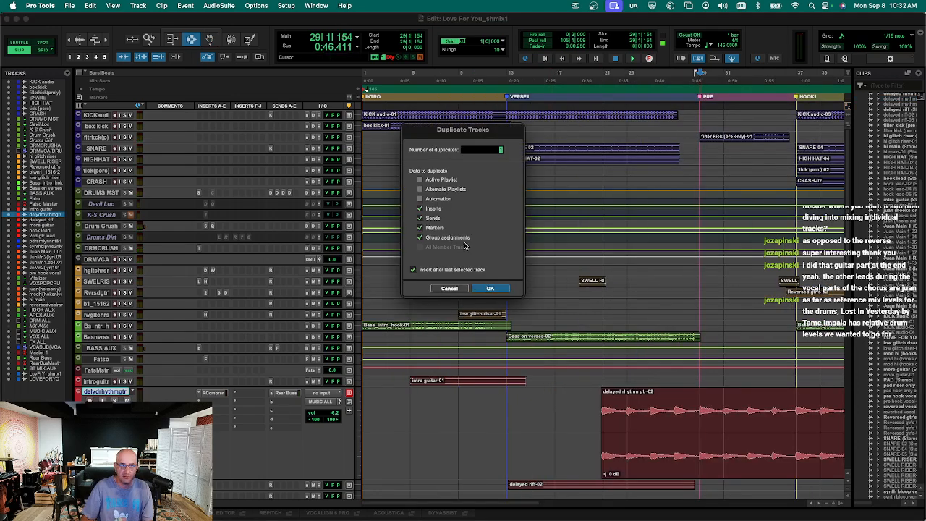
{"action": "key", "text": "Return"}
Move the PRE section of the delayed rhythm guitar clip onto the duplicate track at the same time position.
{"action": "left_click_drag", "start_coordinate": [699, 365], "coordinate": [794, 377]}
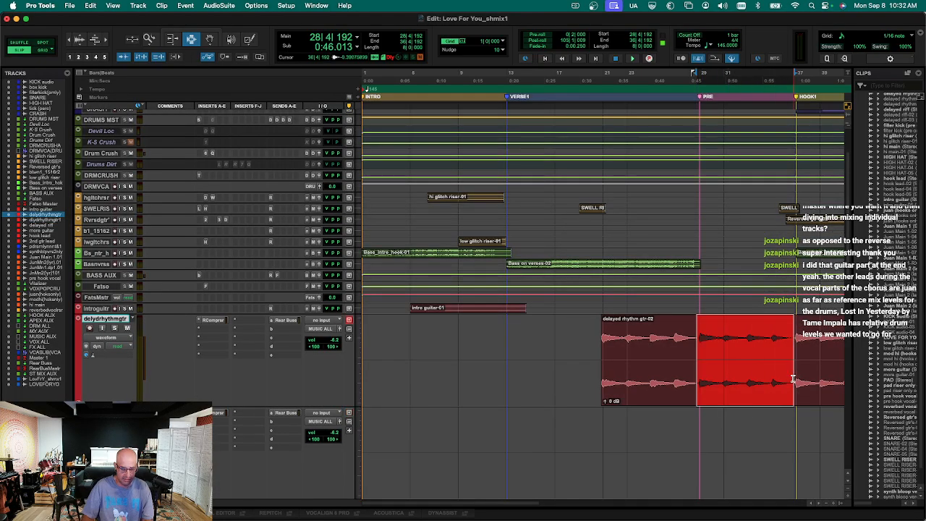
{"action": "key", "text": "super+x"}
{"action": "key", "text": "semicolon"}
{"action": "key", "text": "super+v"}
{"action": "key", "text": "r"}
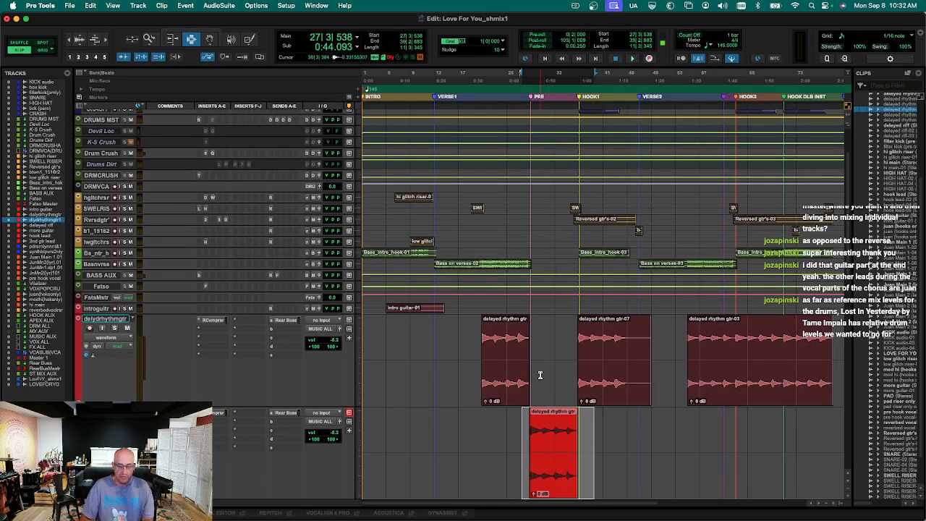
Play the transition into HOOK1 and lower the duplicate delayed rhythm guitar track's volume to -10.2 dB.
{"action": "left_click_drag", "start_coordinate": [449, 371], "coordinate": [467, 372]}
{"action": "left_click_drag", "start_coordinate": [553, 367], "coordinate": [667, 362]}
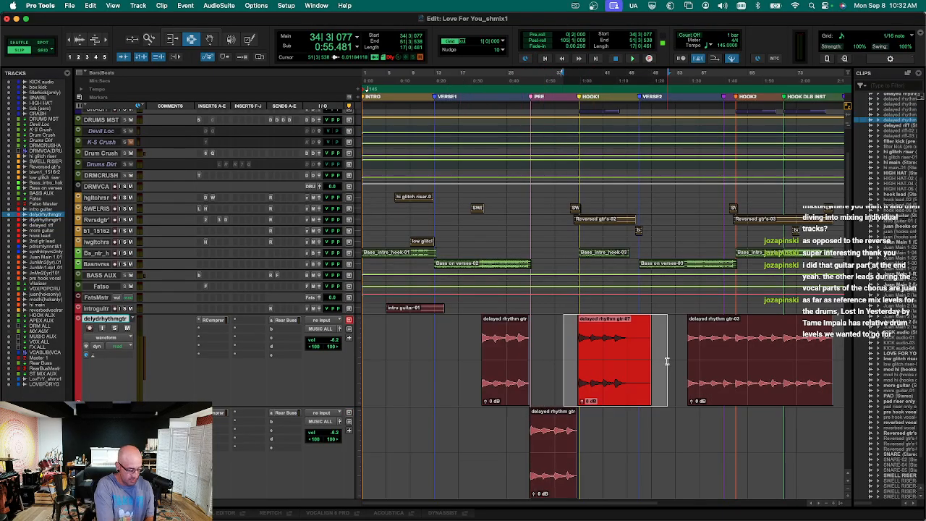
{"action": "key", "text": "space"}
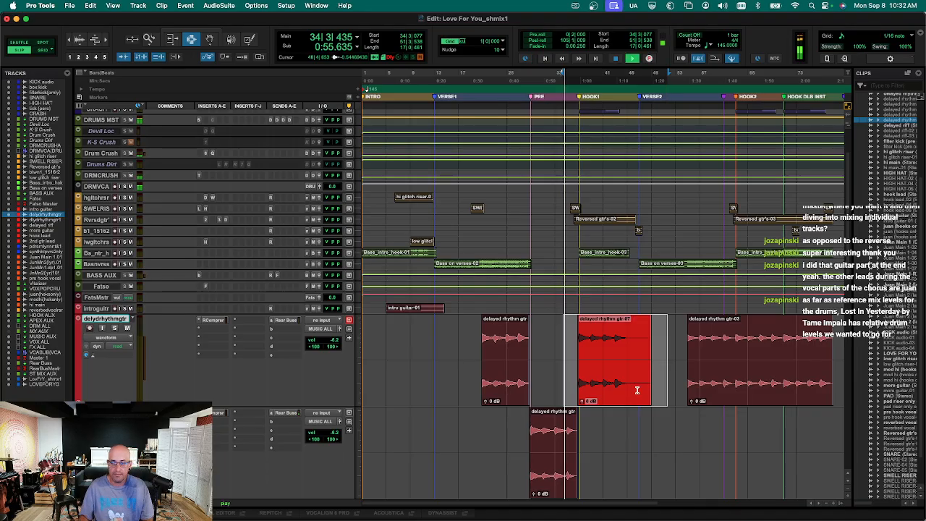
{"action": "left_click", "coordinate": [526, 427]}
{"action": "key", "text": "super+equal"}
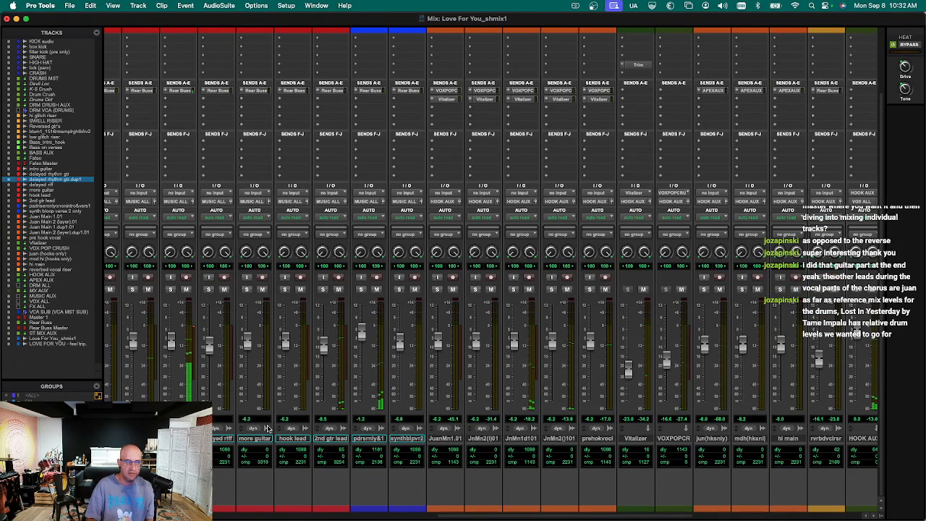
{"action": "key", "text": "p"}
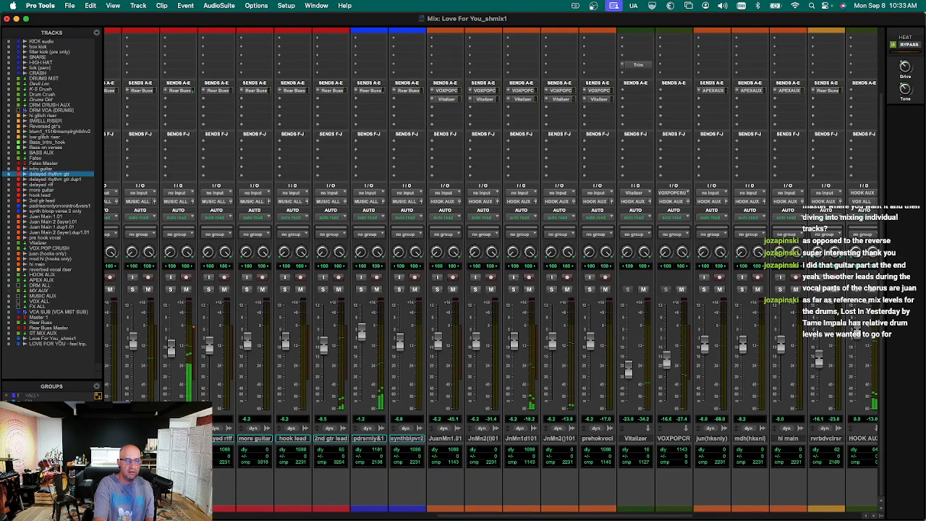
{"action": "scroll", "coordinate": [218, 159], "scroll_direction": "up", "scroll_amount": 3}
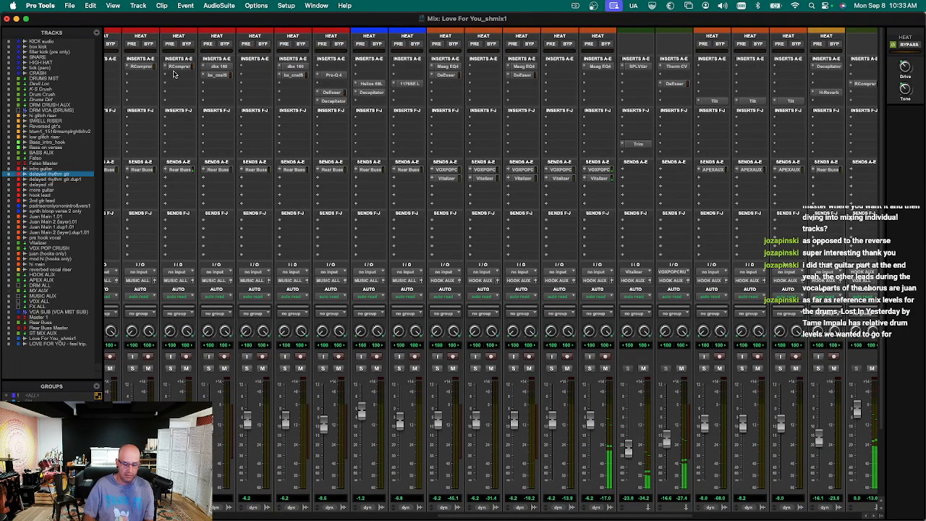
{"action": "key", "text": "super+equal"}
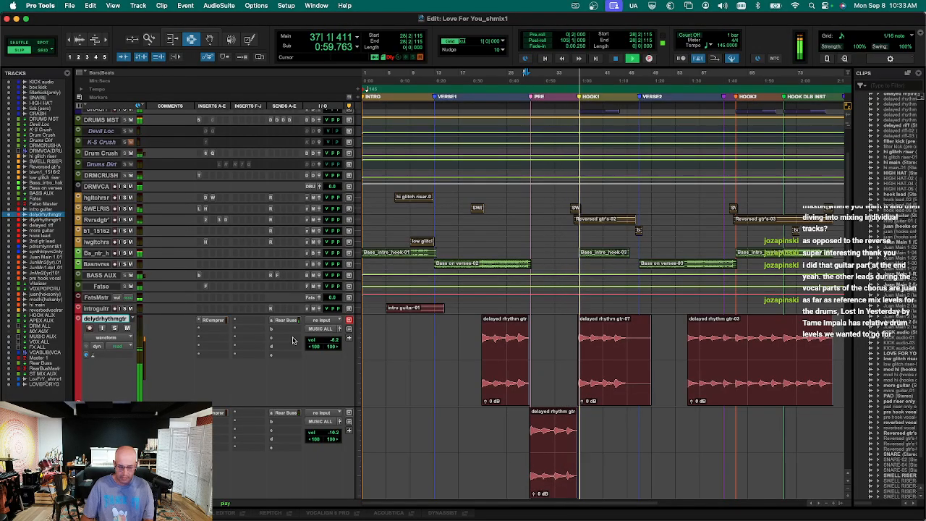
Enlarge the SWELL RISER track, play the riser leading into HOOK1, and lower that clip's gain to -2.0 dB.
{"action": "left_click", "coordinate": [570, 207]}
{"action": "key", "text": "ctrl+Up"}
{"action": "key", "text": "ctrl+Up"}
{"action": "key", "text": "ctrl+Up"}
{"action": "key", "text": "t"}
{"action": "key", "text": "space"}
{"action": "left_click", "coordinate": [611, 236]}
{"action": "key", "text": "space"}
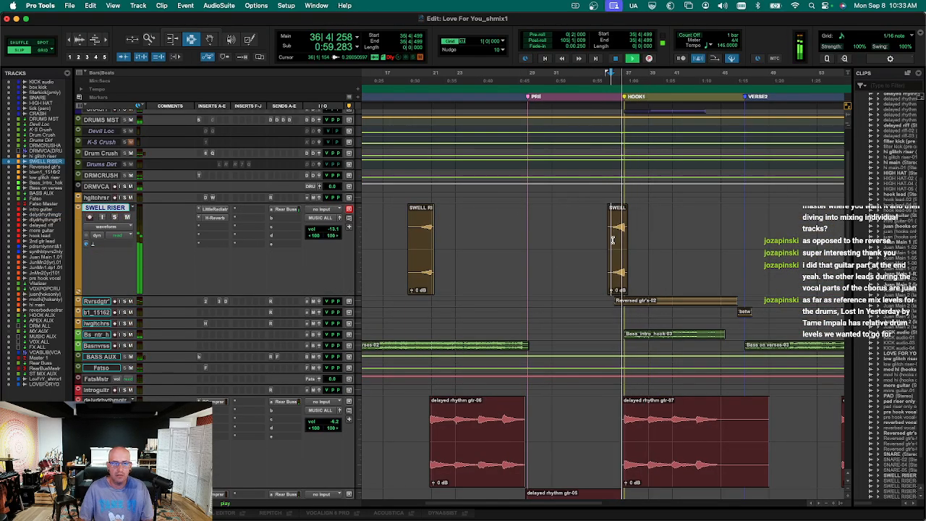
{"action": "left_click_drag", "start_coordinate": [592, 246], "coordinate": [688, 257]}
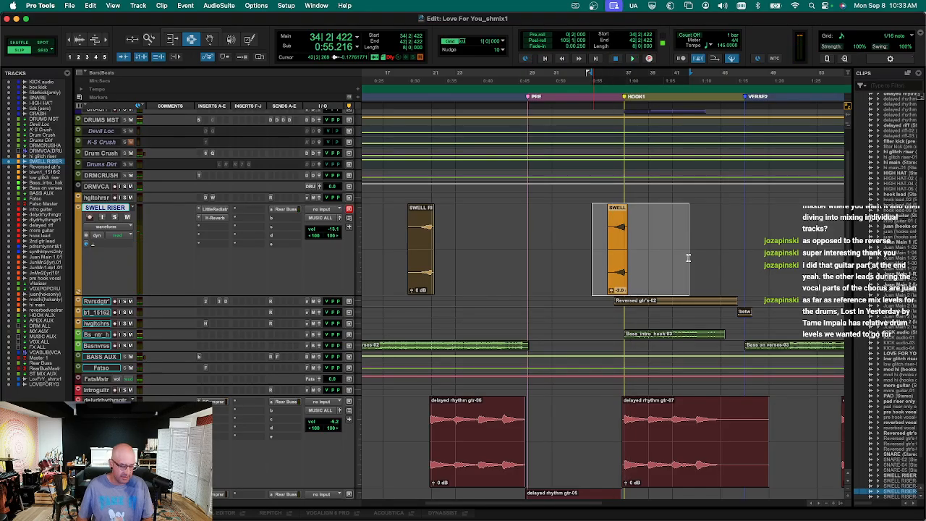
Insert soothe2 (stereo) after the compressor on the duplicate delayed rhythm guitar track and close the plugin window.
{"action": "scroll", "coordinate": [613, 330], "scroll_direction": "down", "scroll_amount": 3}
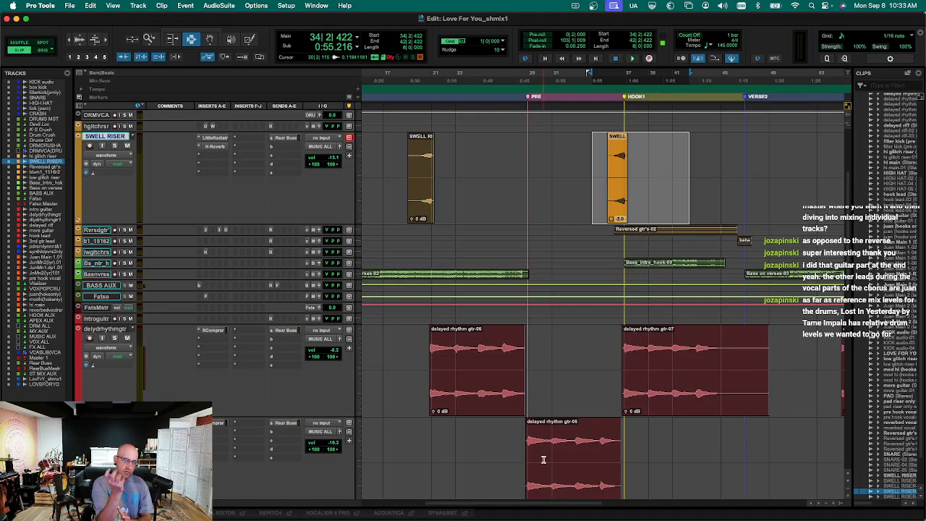
{"action": "scroll", "coordinate": [548, 446], "scroll_direction": "down", "scroll_amount": 5}
{"action": "left_click_drag", "start_coordinate": [478, 375], "coordinate": [512, 361]}
{"action": "left_click", "coordinate": [219, 320]}
{"action": "type", "text": "soot"}
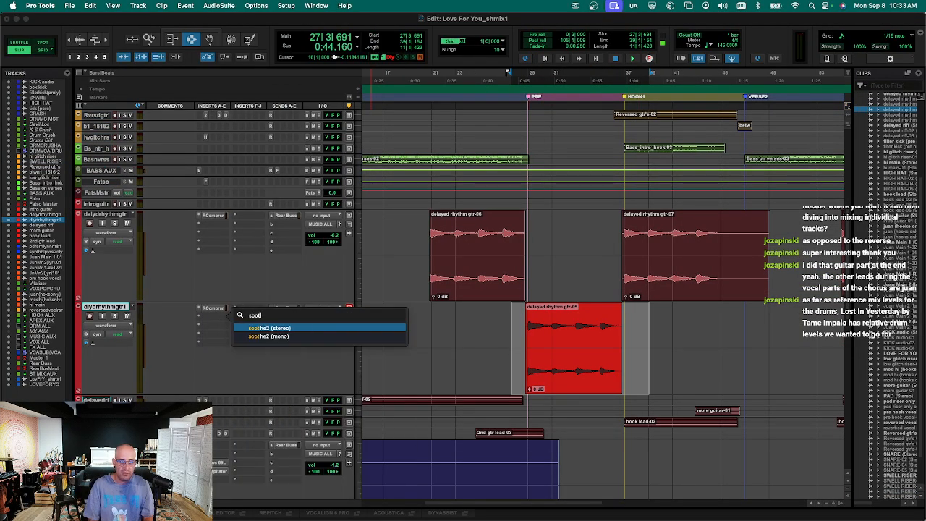
{"action": "key", "text": "Return"}
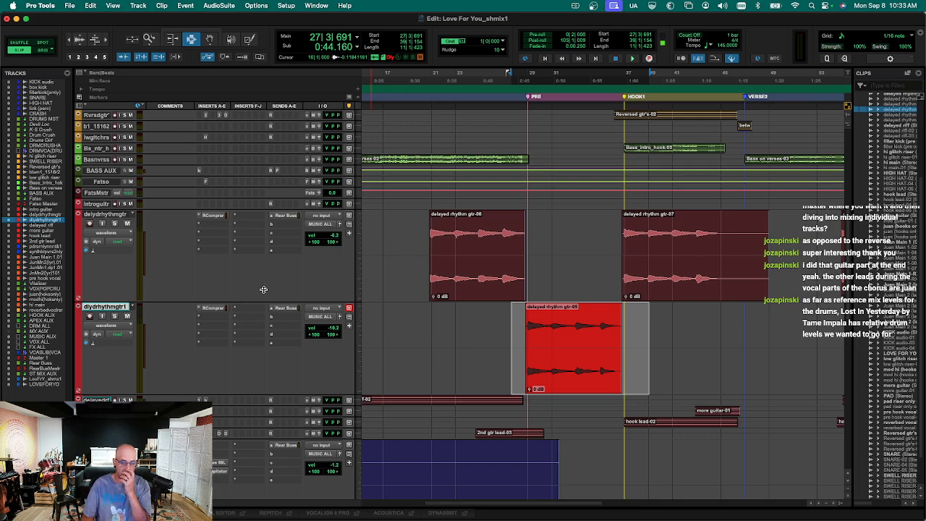
{"action": "key", "text": "super+w"}
Enlarge the pre hook vocal track and add a third send from it to Bus 4 at 0.0 dB.
{"action": "scroll", "coordinate": [401, 407], "scroll_direction": "down", "scroll_amount": 10}
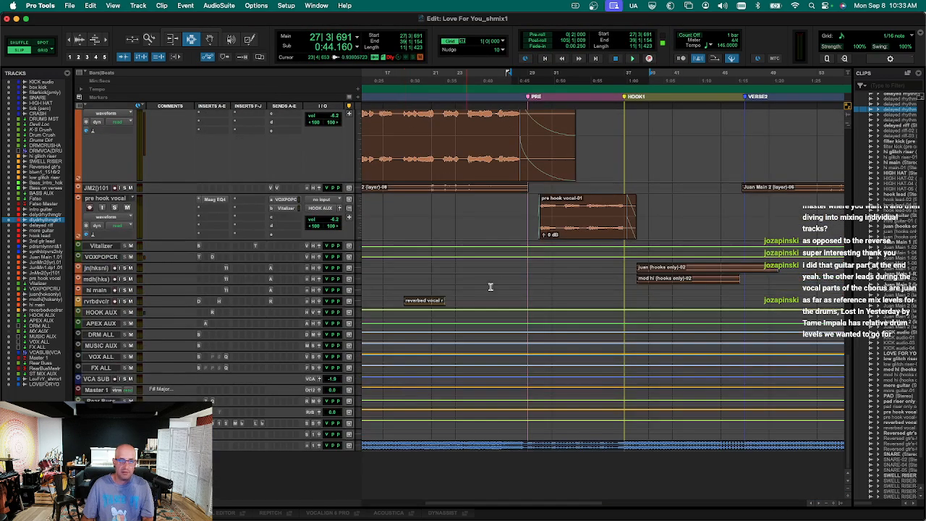
{"action": "left_click", "coordinate": [116, 199]}
{"action": "key", "text": "ctrl+Up"}
{"action": "key", "text": "ctrl+Up"}
{"action": "left_click", "coordinate": [271, 221]}
{"action": "mouse_move", "coordinate": [297, 226]}
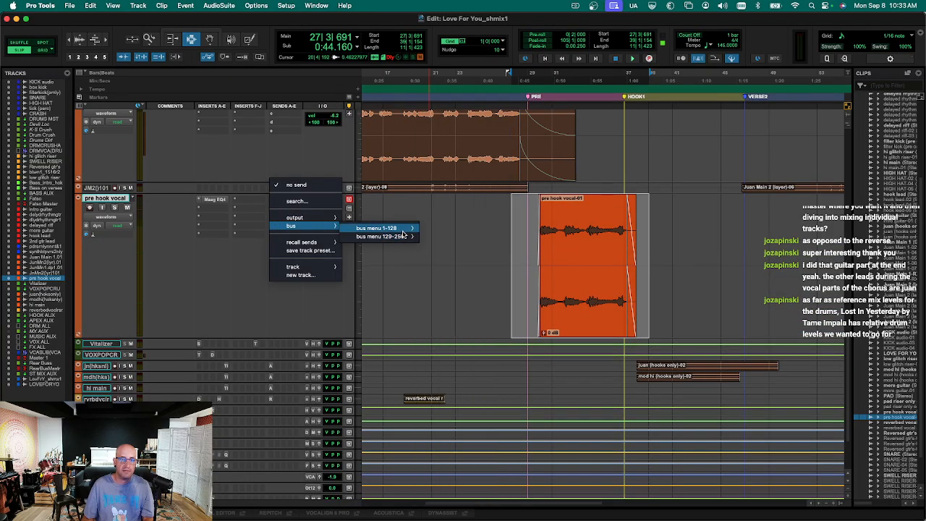
{"action": "mouse_move", "coordinate": [403, 230]}
{"action": "left_click", "coordinate": [471, 74]}
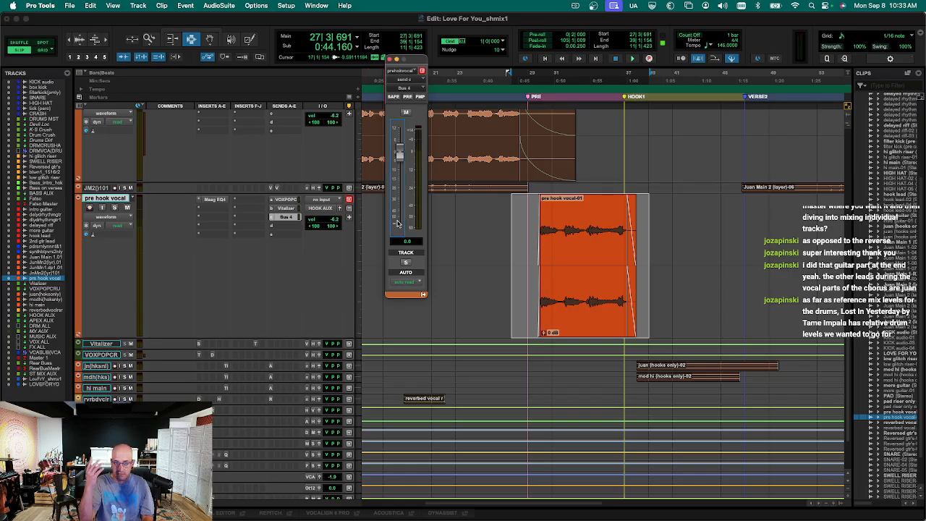
Sidechain soothe2 on the duplicate delayed rhythm guitar from Bus 4 and raise its depth to about 8.1 during playback.
{"action": "scroll", "coordinate": [473, 262], "scroll_direction": "up", "scroll_amount": 6}
{"action": "scroll", "coordinate": [473, 262], "scroll_direction": "up", "scroll_amount": 5}
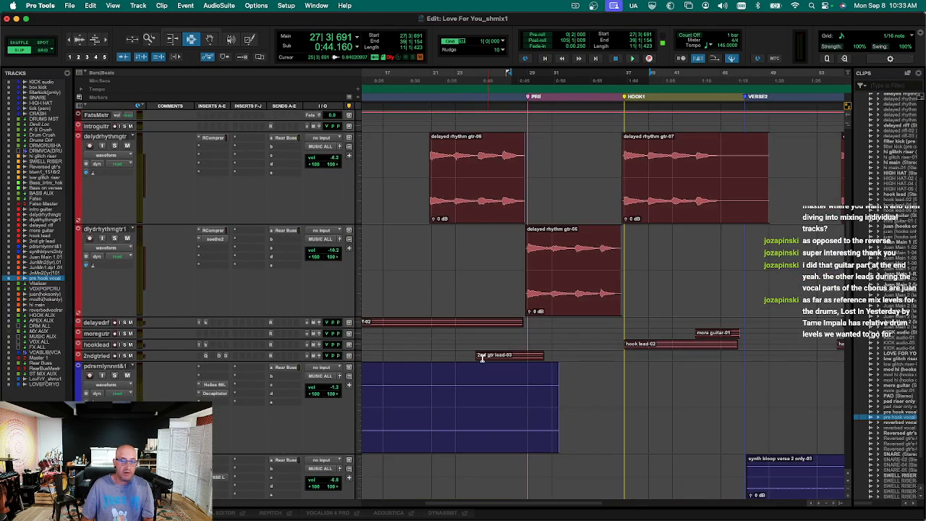
{"action": "scroll", "coordinate": [290, 297], "scroll_direction": "up", "scroll_amount": 2}
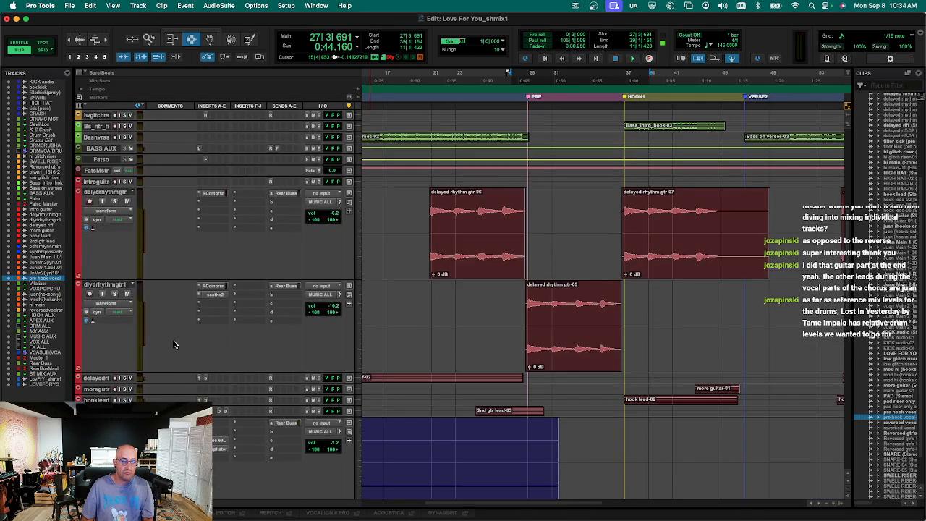
{"action": "left_click", "coordinate": [223, 299]}
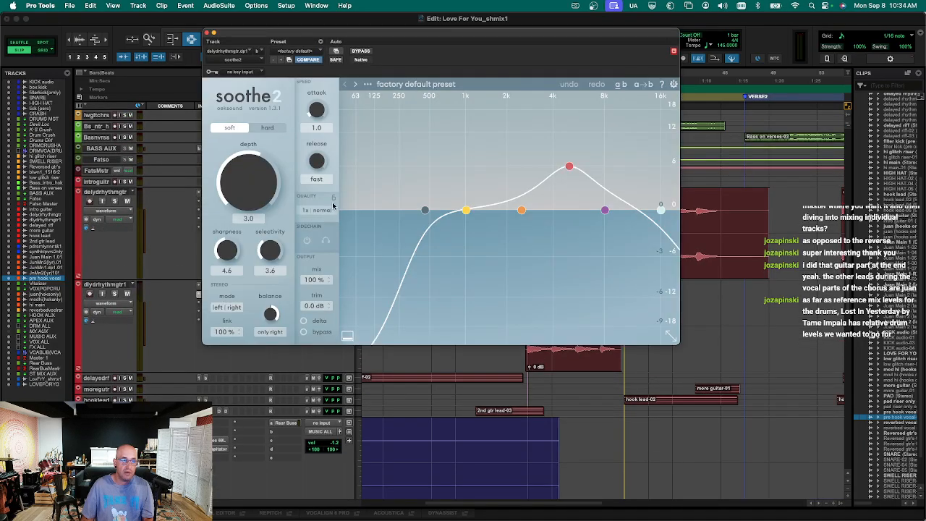
{"action": "left_click", "coordinate": [237, 72]}
{"action": "mouse_move", "coordinate": [241, 75]}
{"action": "mouse_move", "coordinate": [304, 76]}
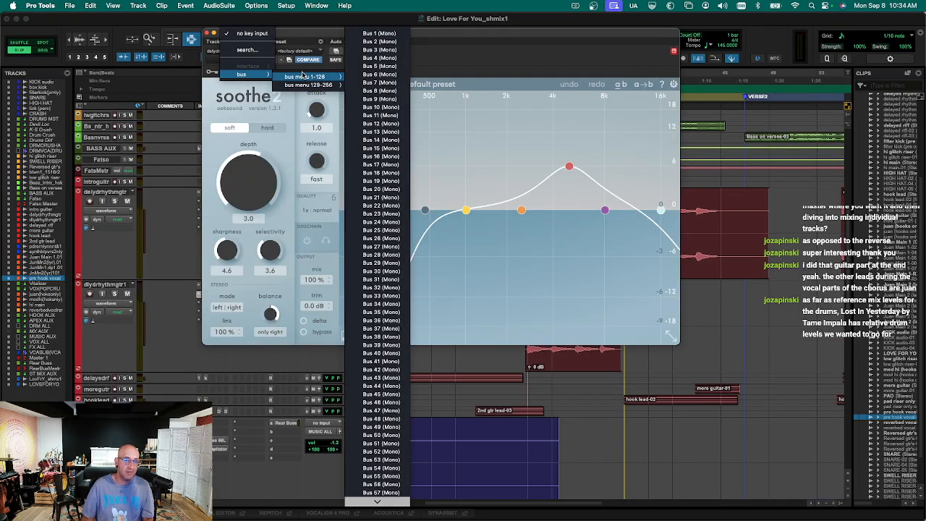
{"action": "left_click", "coordinate": [392, 58]}
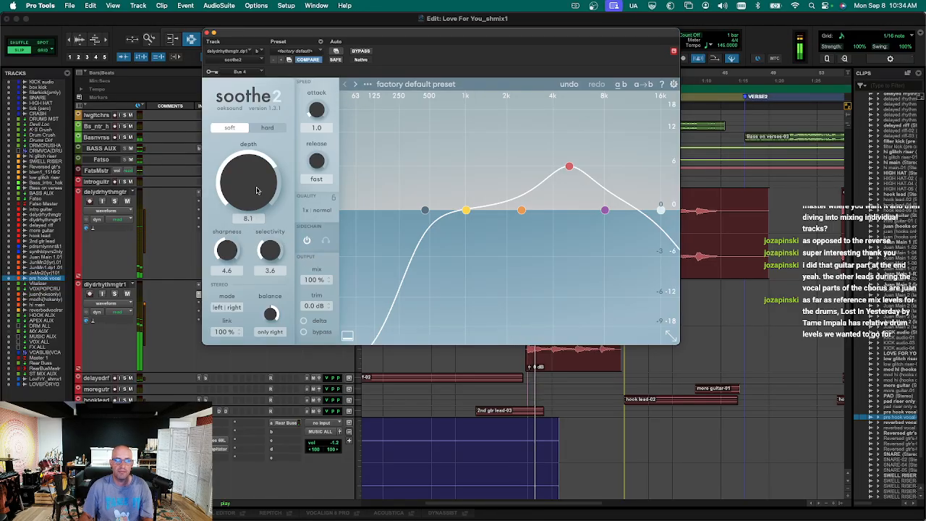
{"action": "left_click_drag", "start_coordinate": [257, 190], "coordinate": [255, 192]}
{"action": "key", "text": "super+w"}
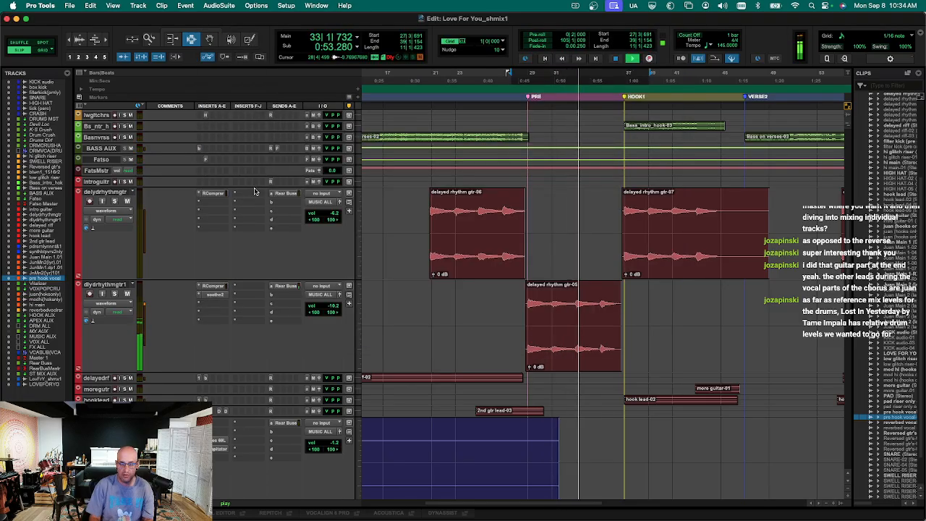
Reduce the height of the duplicate delayed rhythm guitar track.
{"action": "left_click", "coordinate": [109, 285]}
{"action": "key", "text": "ctrl+Down"}
{"action": "key", "text": "ctrl+Down"}
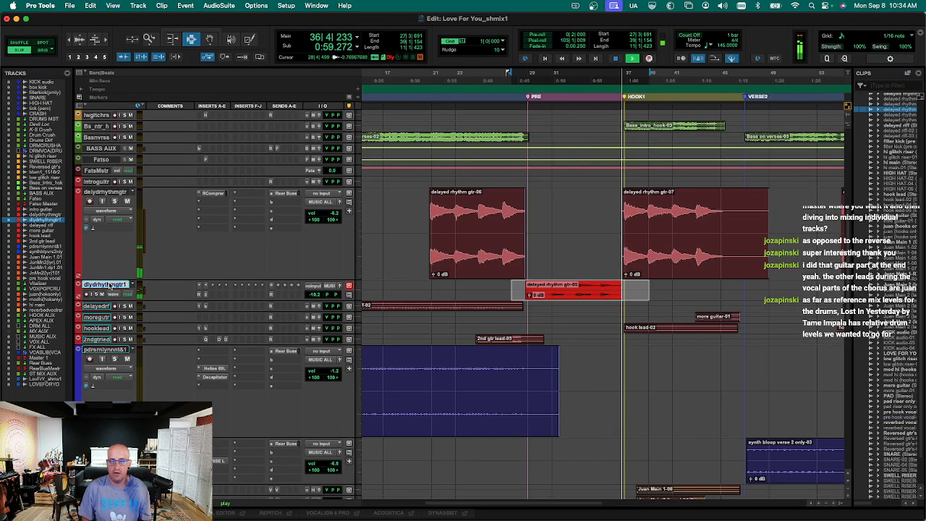
Play the PRE section from the start of the pre hook vocal clip.
{"action": "scroll", "coordinate": [472, 231], "scroll_direction": "down", "scroll_amount": 15}
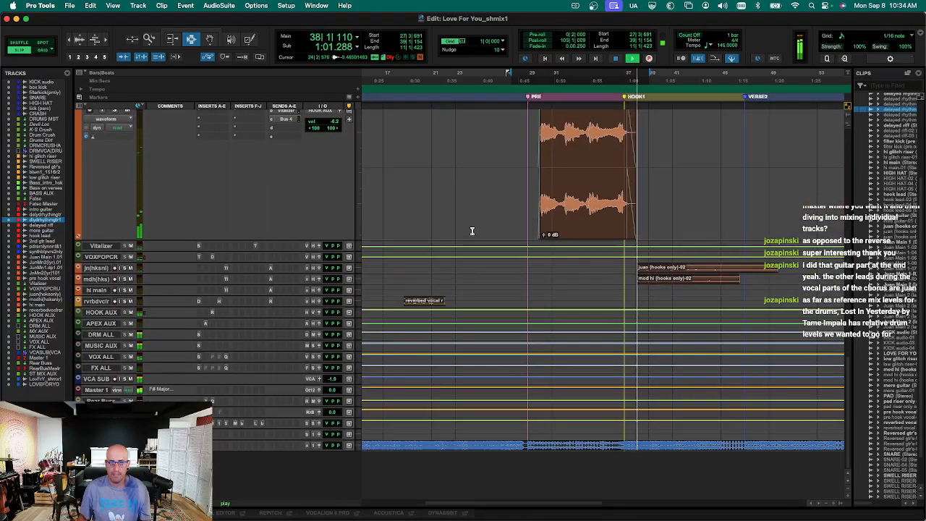
{"action": "key", "text": "space"}
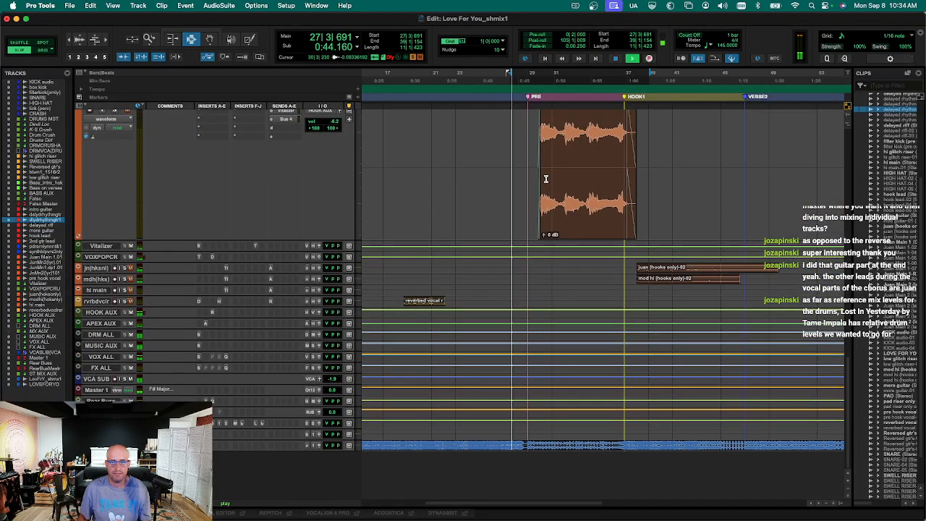
{"action": "left_click", "coordinate": [541, 168]}
{"action": "key", "text": "space"}
Solo the pre hook vocal track, insert FabFilter Pro-Q 4 (stereo) after its Maag EQ, and start playback.
{"action": "scroll", "coordinate": [427, 176], "scroll_direction": "up", "scroll_amount": 3}
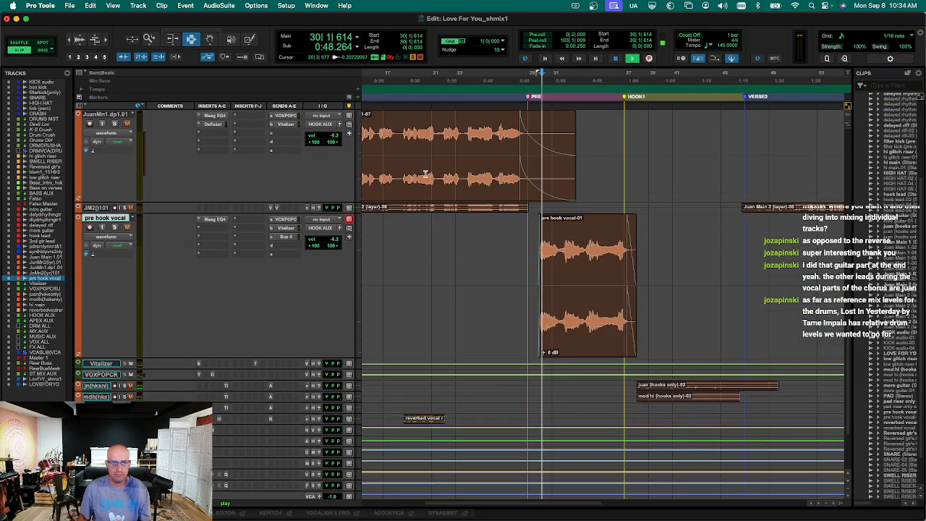
{"action": "left_click", "coordinate": [207, 230]}
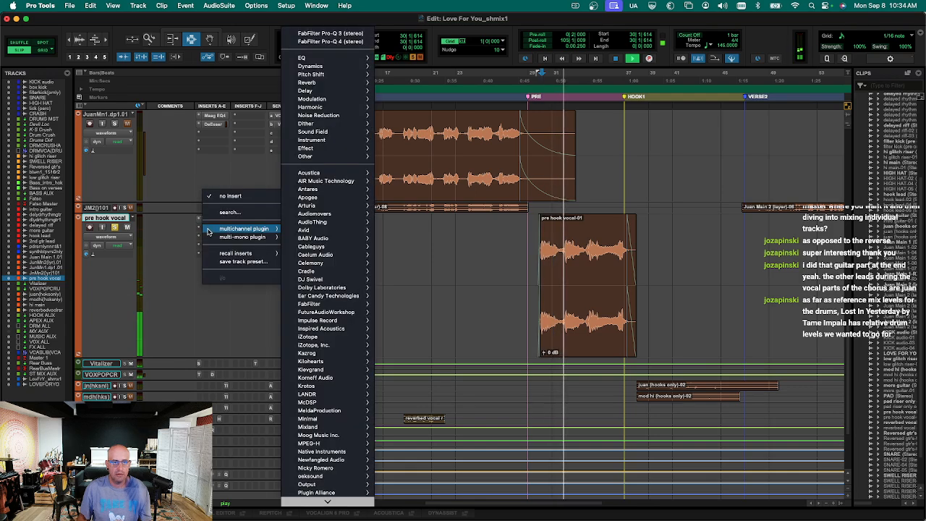
{"action": "left_click", "coordinate": [187, 247]}
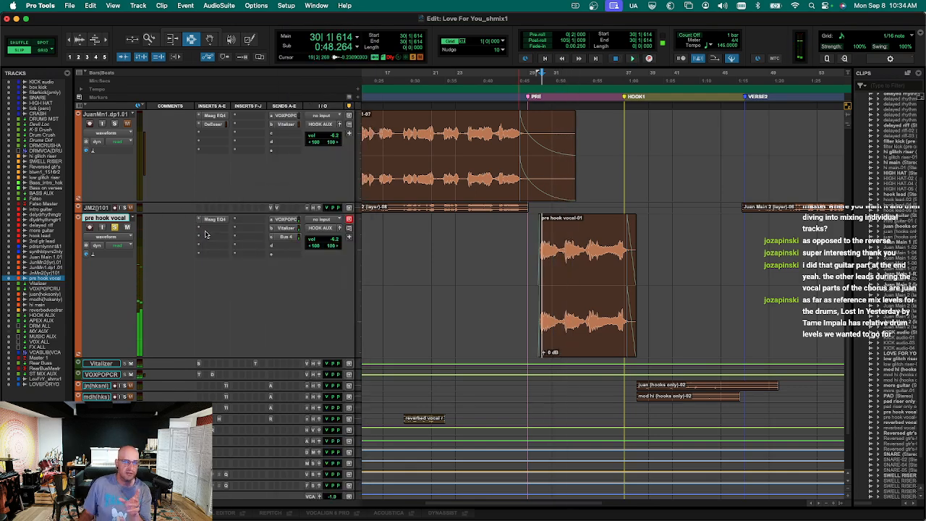
{"action": "left_click", "coordinate": [205, 234]}
{"action": "mouse_move", "coordinate": [282, 230]}
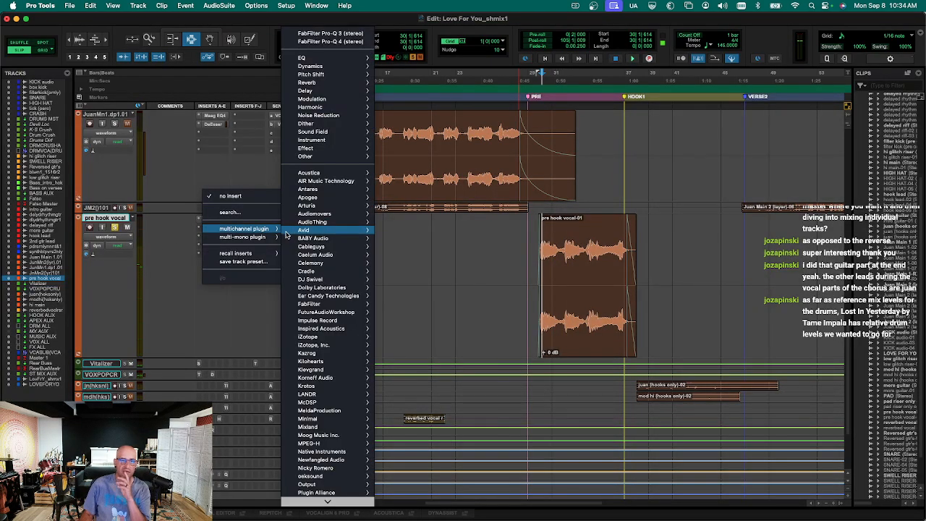
{"action": "left_click", "coordinate": [329, 41]}
{"action": "key", "text": "space"}
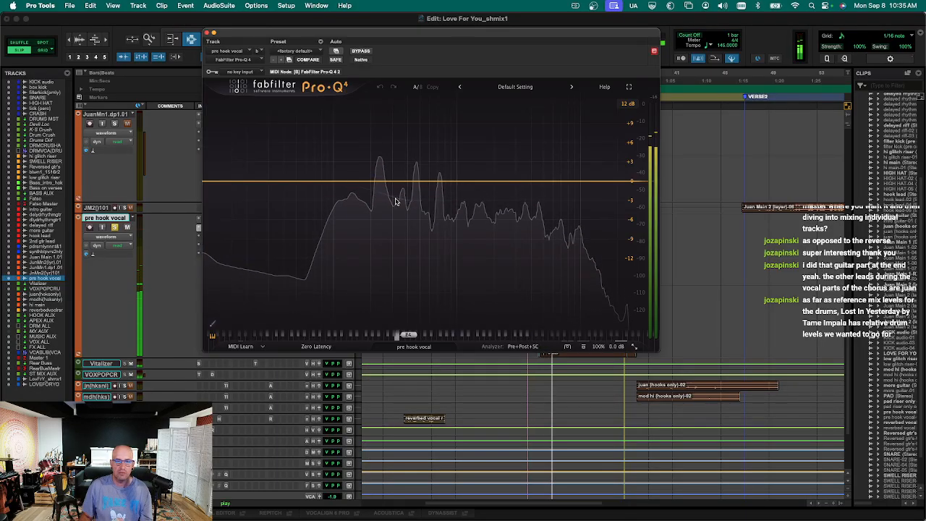
Add a 12 dB/oct low cut at about 67 Hz and a bell band near 239 Hz to the pre hook vocal EQ.
{"action": "left_click_drag", "start_coordinate": [209, 182], "coordinate": [311, 191]}
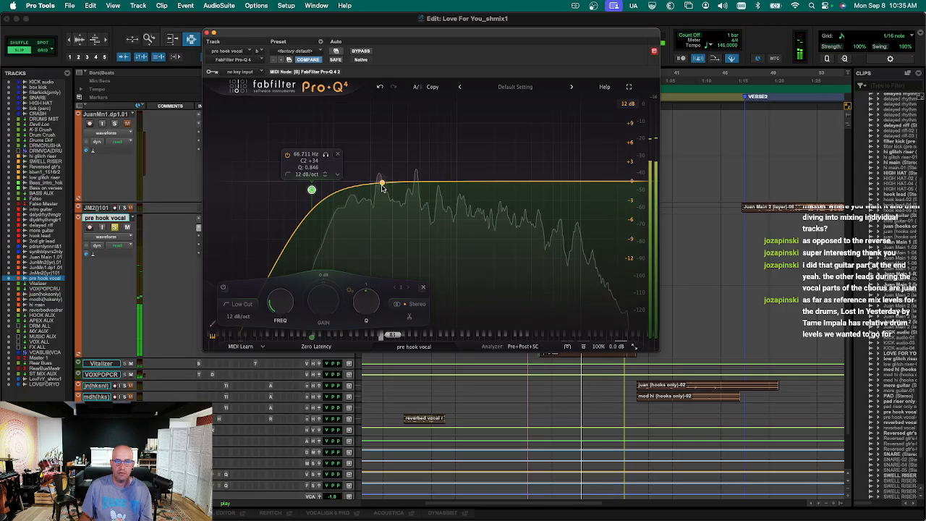
{"action": "left_click", "coordinate": [382, 185]}
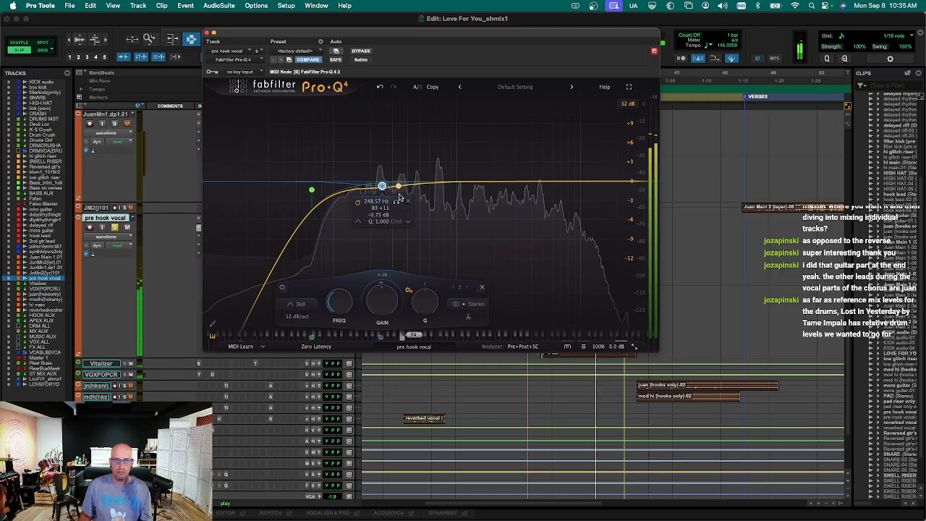
{"action": "left_click_drag", "start_coordinate": [383, 186], "coordinate": [380, 179]}
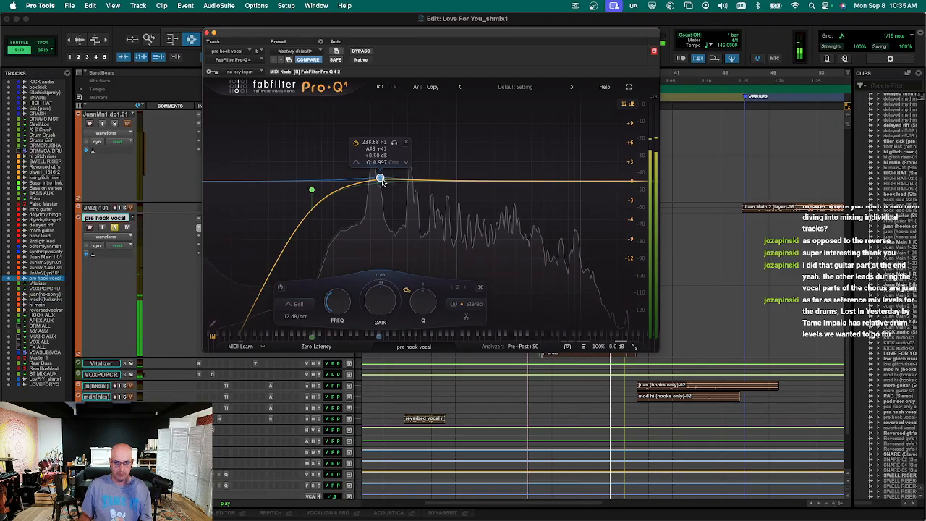
Sweep the bell band in solo up to about 746 Hz and narrow its Q to about 4.7.
{"action": "left_click_drag", "start_coordinate": [395, 142], "coordinate": [454, 143]}
{"action": "left_click_drag", "start_coordinate": [482, 305], "coordinate": [488, 282]}
{"action": "key", "text": "space"}
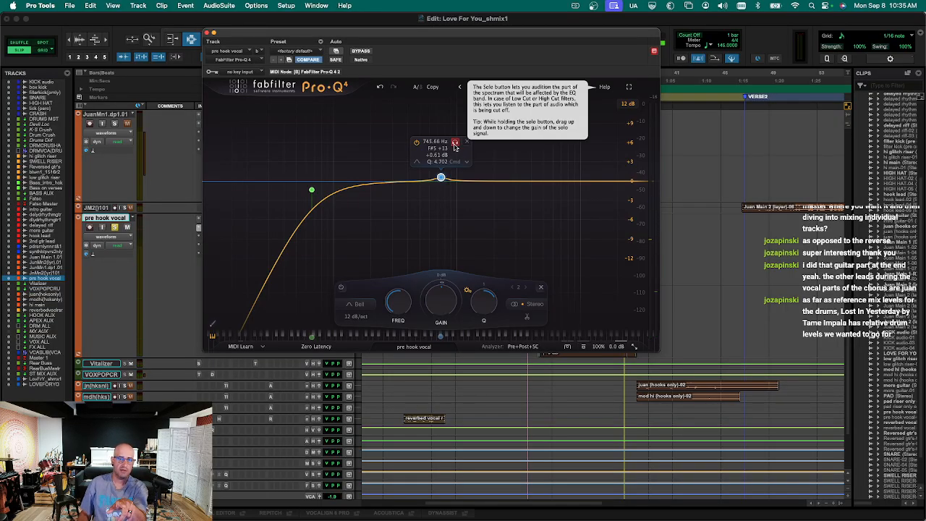
Sweep the soloed bell band back down and cut about 1.5 dB at roughly 332 Hz.
{"action": "left_click", "coordinate": [456, 142]}
{"action": "left_click_drag", "start_coordinate": [455, 144], "coordinate": [406, 135]}
{"action": "key", "text": "space"}
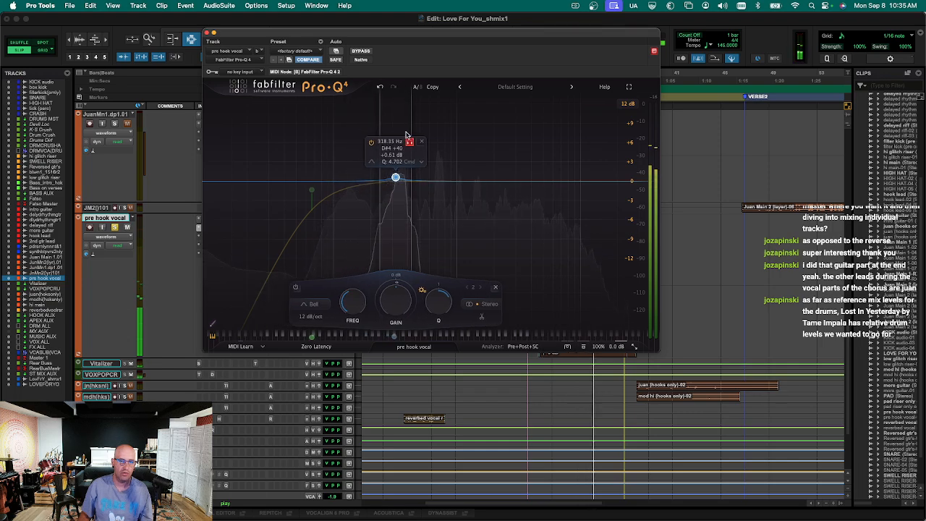
{"action": "left_click_drag", "start_coordinate": [406, 135], "coordinate": [408, 136]}
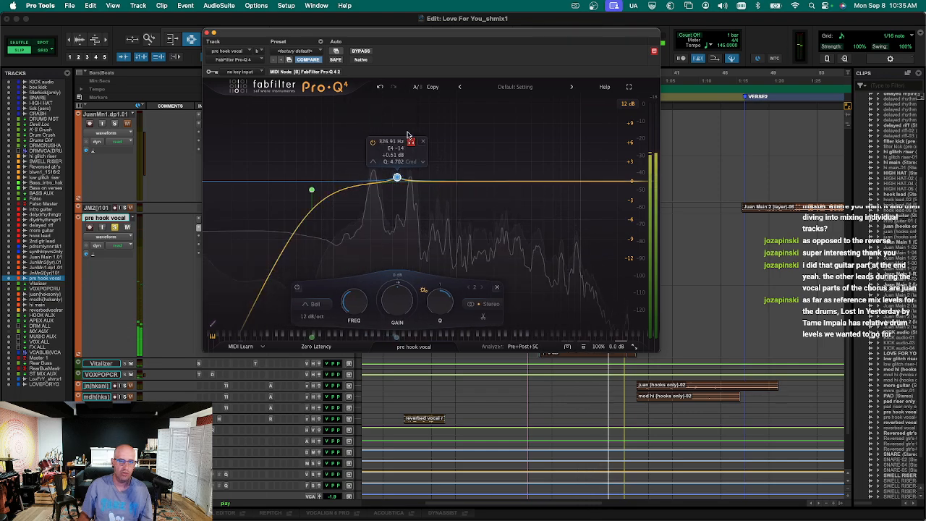
{"action": "left_click_drag", "start_coordinate": [395, 179], "coordinate": [399, 192]}
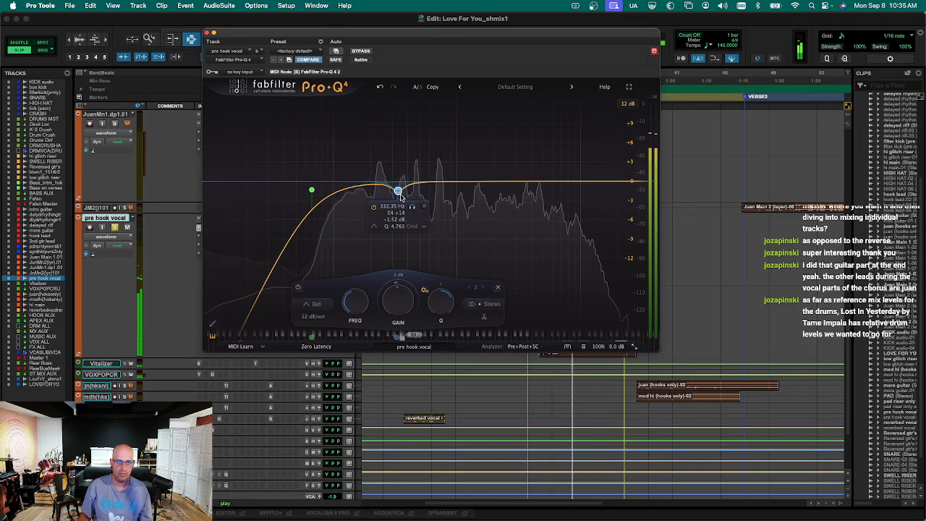
Add a bell cut near 210 Hz and shift the existing 332 Hz band to about 429 Hz with about 0.8 dB of cut.
{"action": "left_click", "coordinate": [373, 194]}
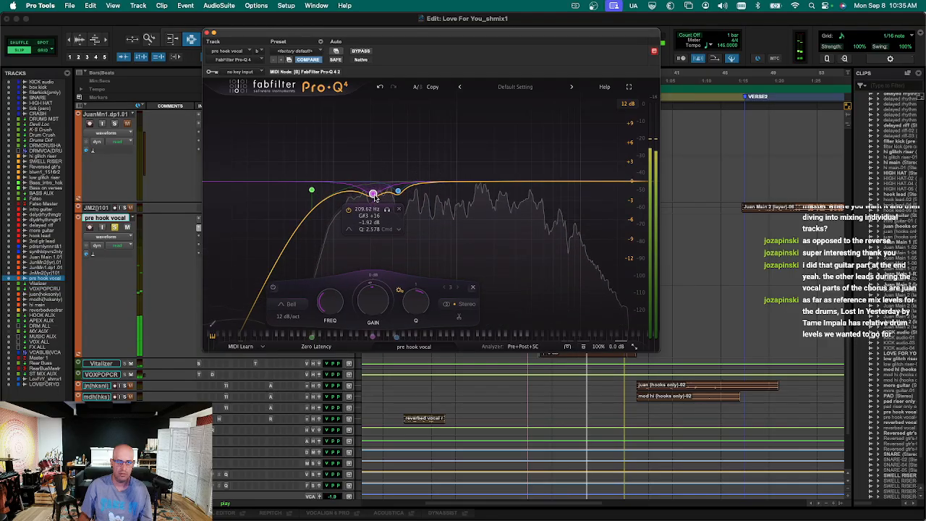
{"action": "left_click_drag", "start_coordinate": [386, 209], "coordinate": [411, 188]}
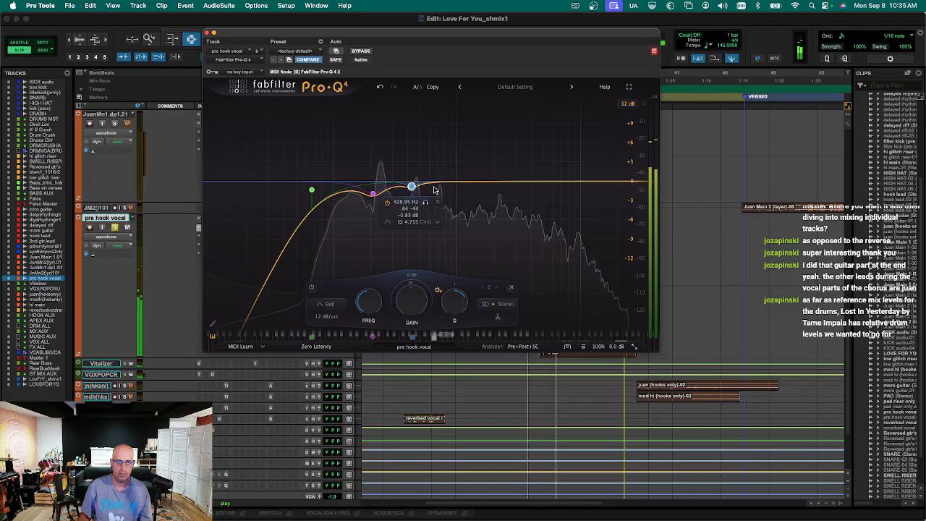
Adjust the lower bell band to about 217 Hz and -1.1 dB, and make it dynamic.
{"action": "left_click_drag", "start_coordinate": [376, 196], "coordinate": [377, 190]}
{"action": "right_click", "coordinate": [376, 190]}
{"action": "key", "text": "Escape"}
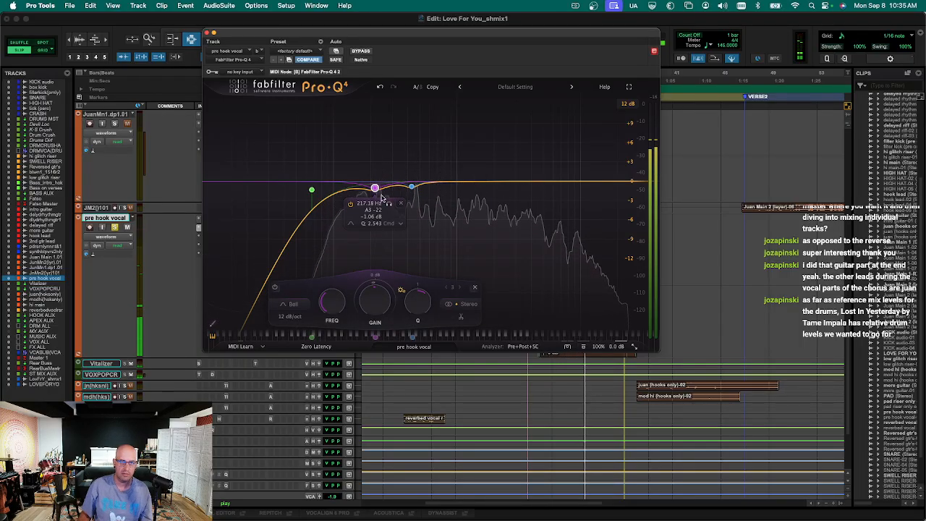
{"action": "right_click", "coordinate": [375, 188]}
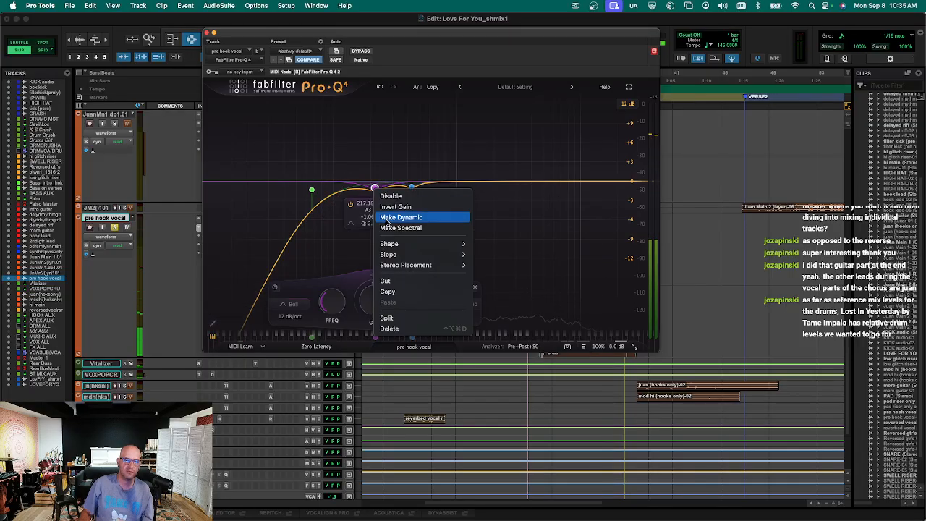
{"action": "left_click", "coordinate": [391, 218]}
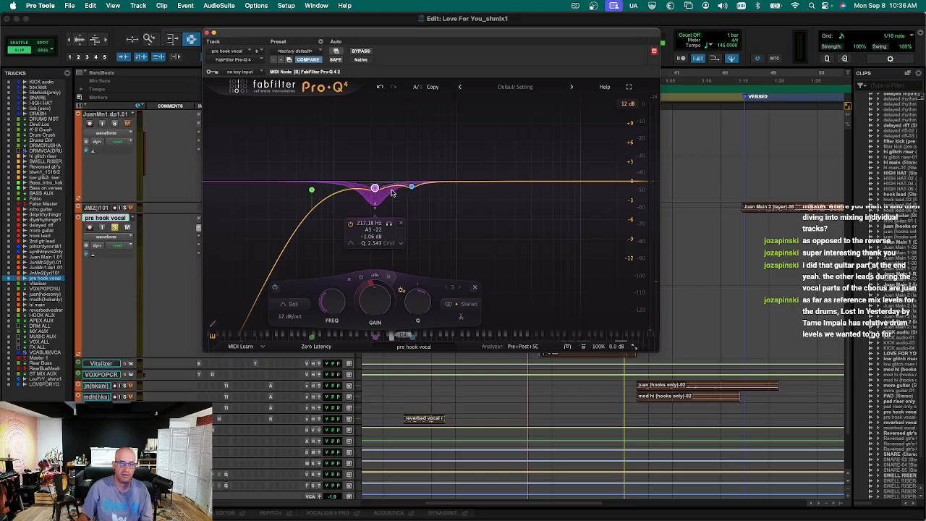
During playback, ease the 217 Hz band to about -0.7 dB, move the upper bell to about 448 Hz at -0.7 dB, and make it dynamic.
{"action": "key", "text": "space"}
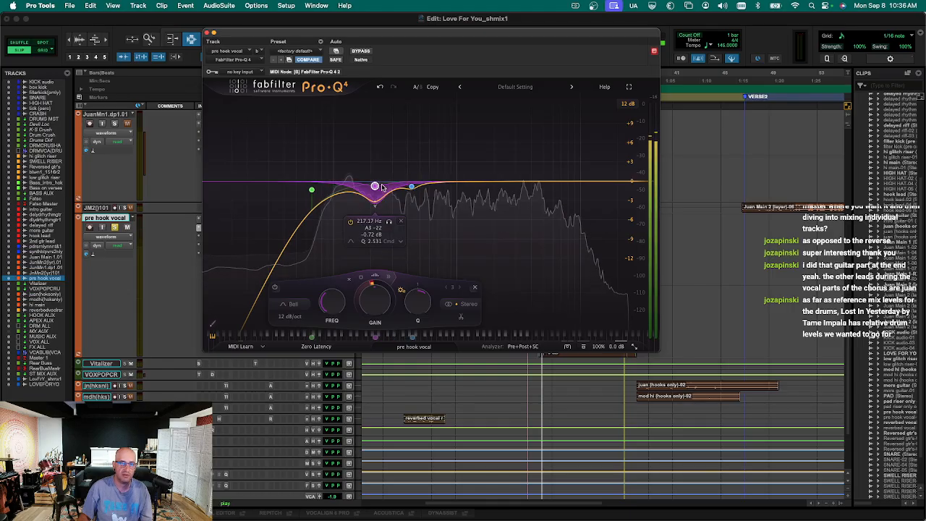
{"action": "left_click", "coordinate": [412, 186]}
{"action": "left_click_drag", "start_coordinate": [412, 186], "coordinate": [414, 186]}
{"action": "key", "text": "space"}
{"action": "right_click", "coordinate": [413, 188]}
{"action": "left_click", "coordinate": [414, 191]}
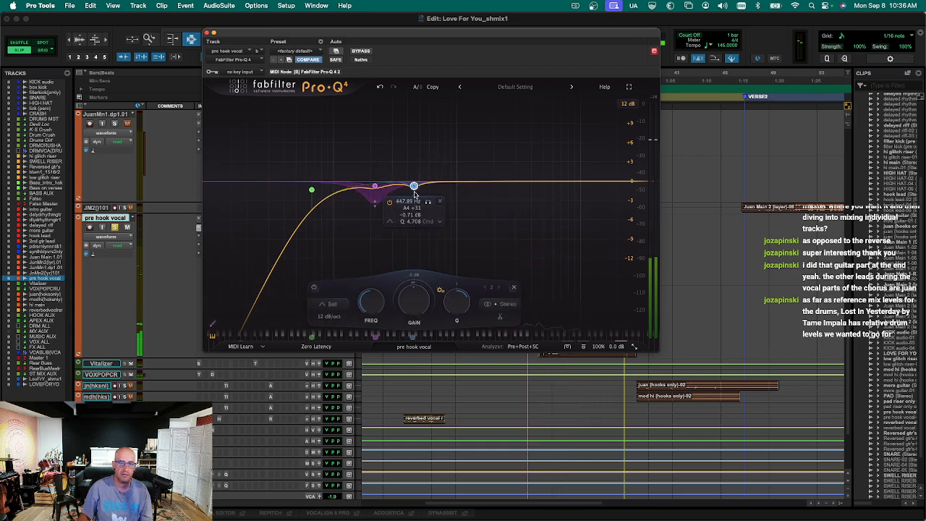
{"action": "right_click", "coordinate": [414, 188]}
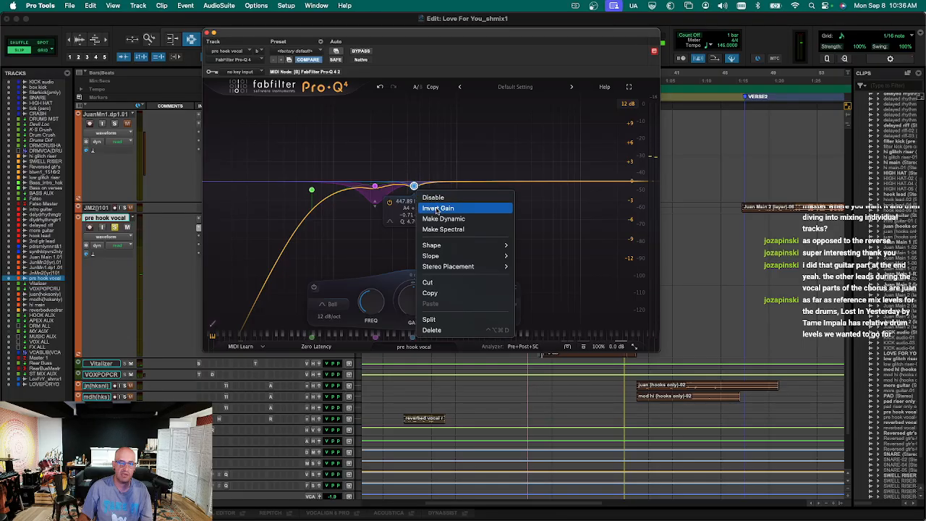
{"action": "left_click", "coordinate": [414, 199]}
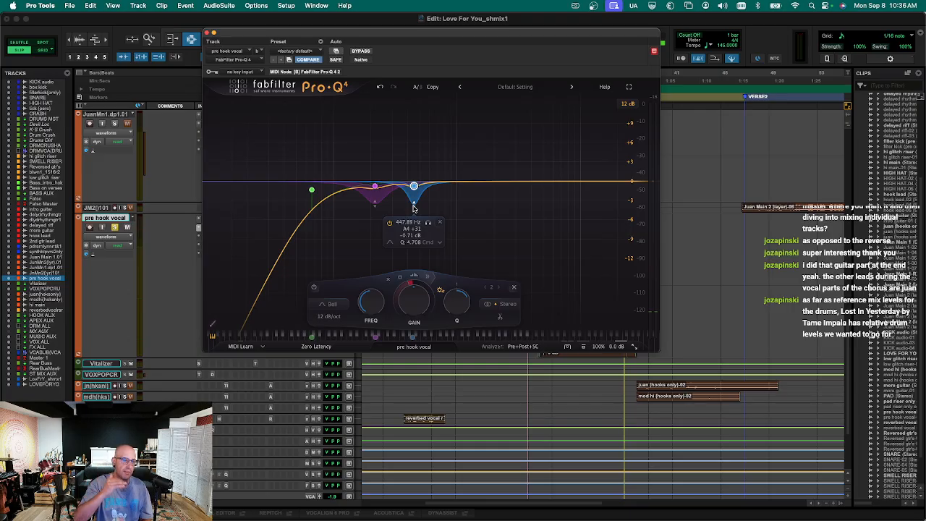
Audition the dynamic EQ, close it, and listen to the pre hook vocal in the full mix.
{"action": "key", "text": "space"}
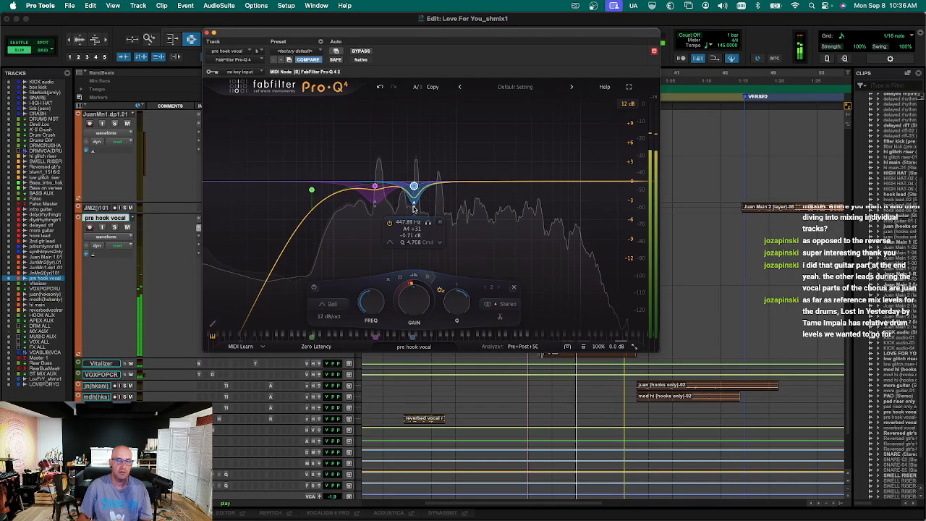
{"action": "key", "text": "super+w"}
{"action": "key", "text": "space"}
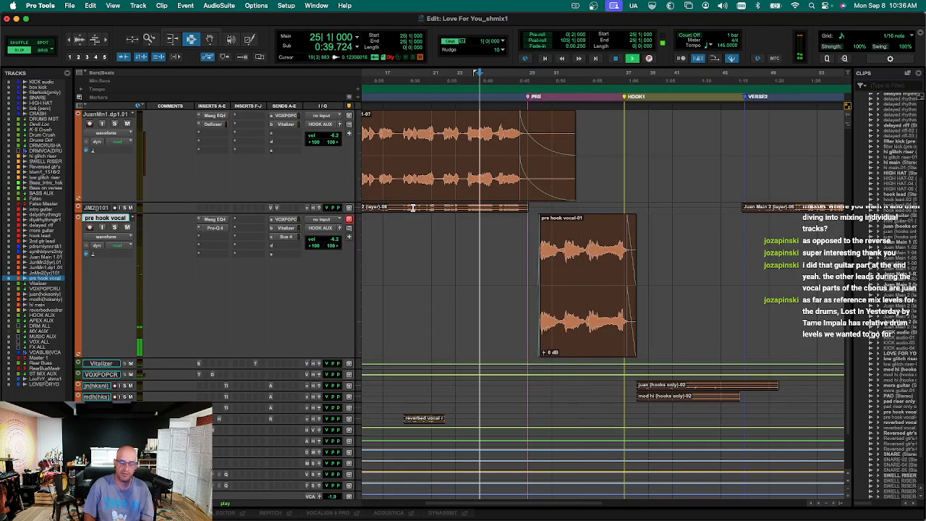
{"action": "key", "text": "super+equal"}
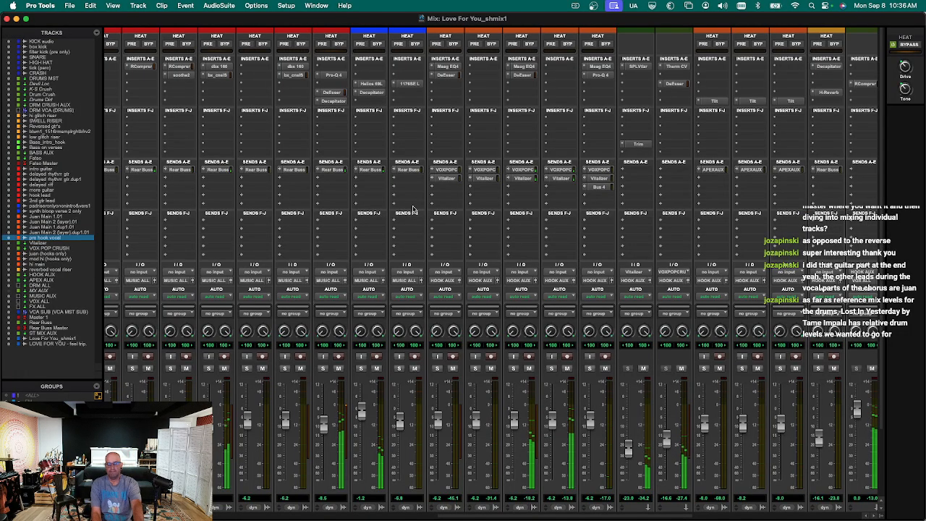
{"action": "key", "text": "super+equal"}
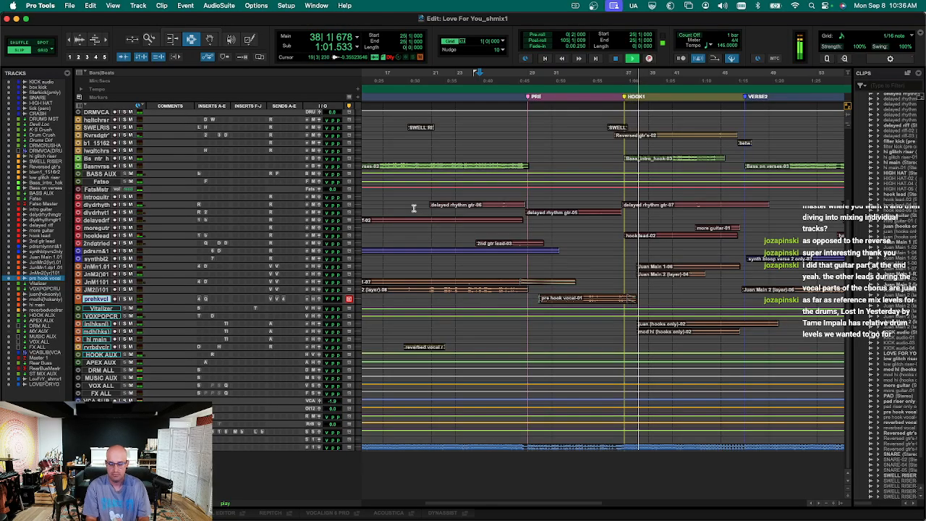
Zoom the timeline out and place the playback start in HOOK1 on the two hooks-only vocal tracks.
{"action": "key", "text": "ctrl+alt+Up"}
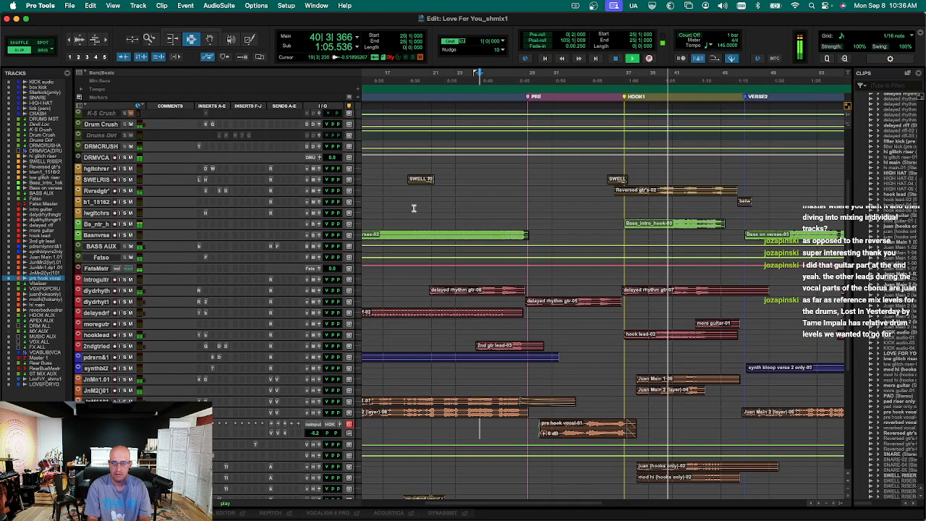
{"action": "key", "text": "super+equal"}
{"action": "key", "text": "super+equal"}
{"action": "scroll", "coordinate": [434, 239], "scroll_direction": "down", "scroll_amount": 5}
{"action": "key", "text": "r"}
{"action": "left_click", "coordinate": [597, 399]}
{"action": "key", "text": "shift+p"}
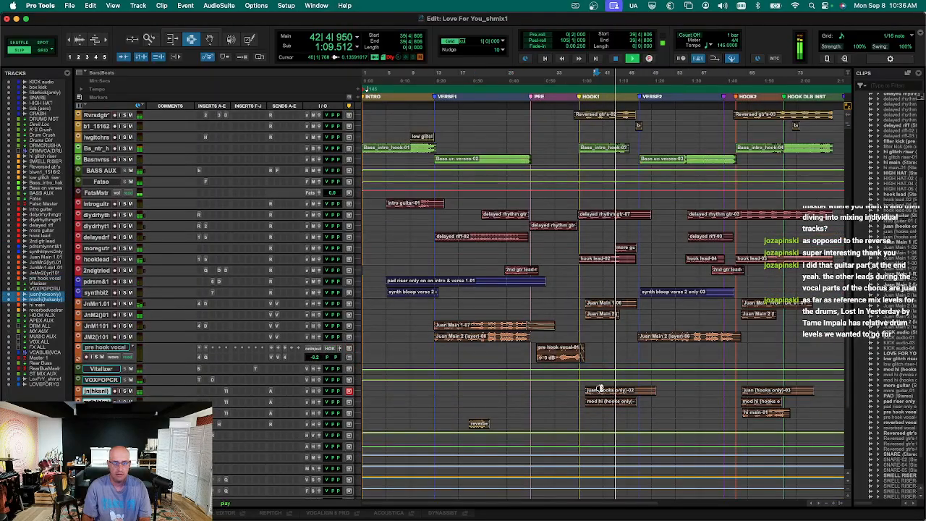
Enlarge the two selected hooks-only vocal tracks, solo them, and restart playback from HOOK1.
{"action": "key", "text": "ctrl+Up"}
{"action": "key", "text": "ctrl+Up"}
{"action": "key", "text": "ctrl+Up"}
{"action": "key", "text": "shift+s"}
{"action": "key", "text": "space"}
{"action": "key", "text": "space"}
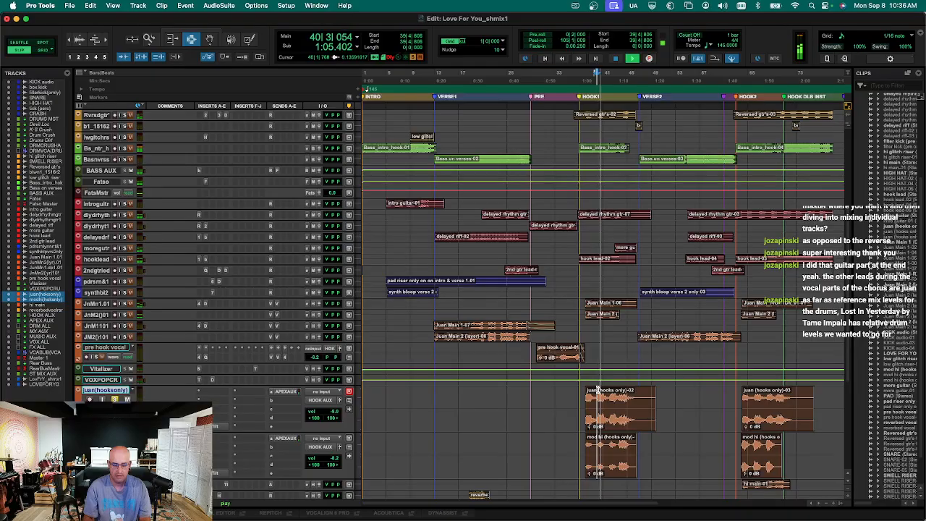
Set the mod hi (hooks only) fader to -5.9 dB in the mixer.
{"action": "key", "text": "super+equal"}
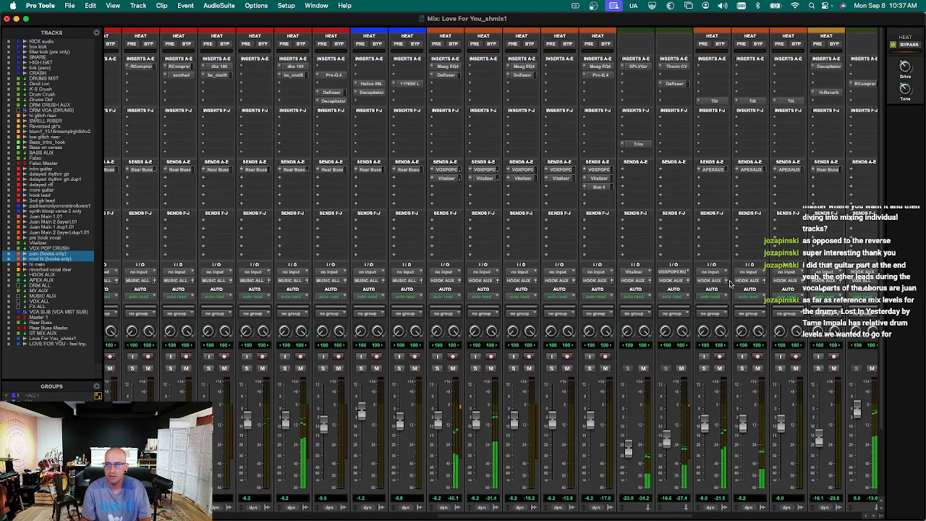
{"action": "scroll", "coordinate": [745, 434], "scroll_direction": "down", "scroll_amount": 3}
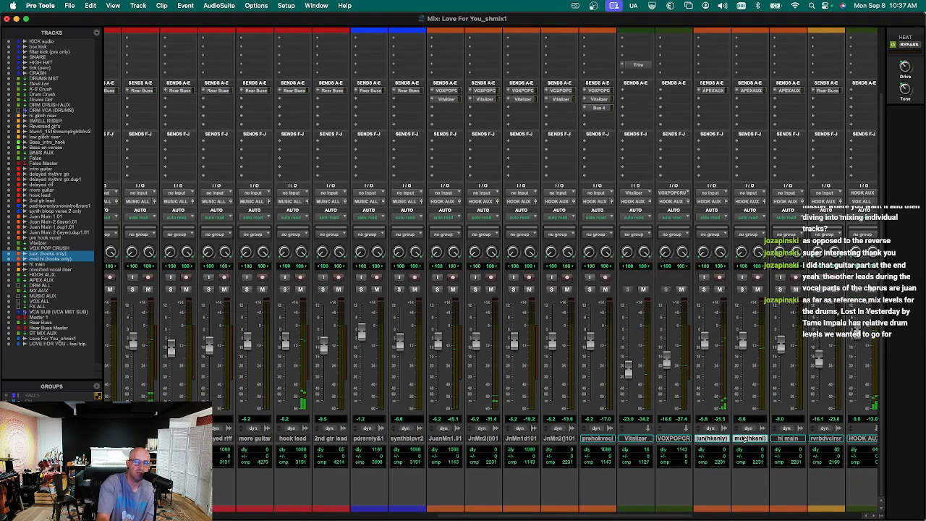
{"action": "scroll", "coordinate": [746, 438], "scroll_direction": "up", "scroll_amount": 2}
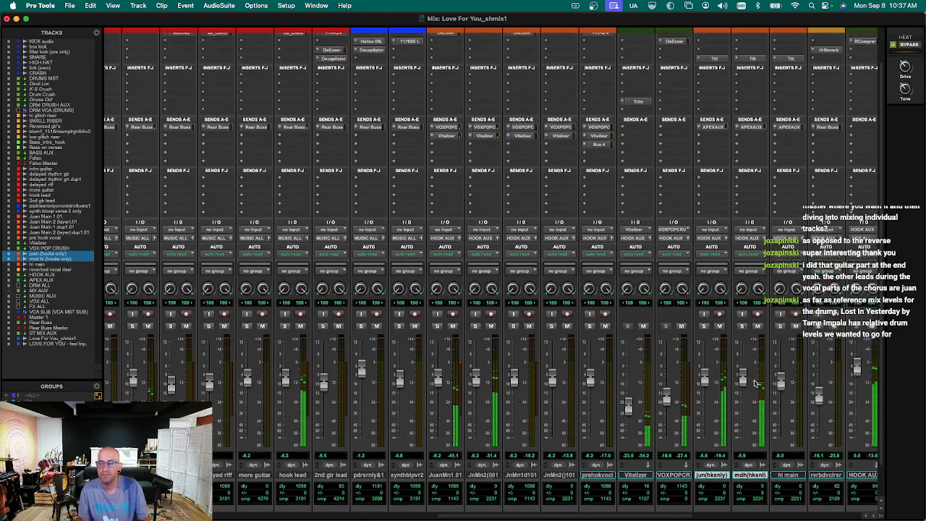
{"action": "scroll", "coordinate": [765, 360], "scroll_direction": "up", "scroll_amount": 2}
Open Tilt on the first hooks-only vocal, raise its HP frequency, and resume playback.
{"action": "left_click", "coordinate": [720, 76]}
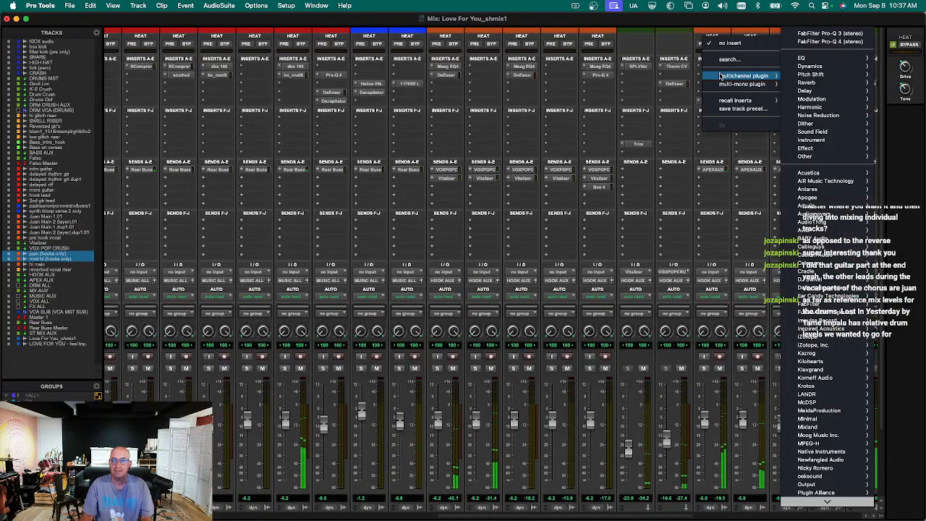
{"action": "left_click", "coordinate": [686, 94]}
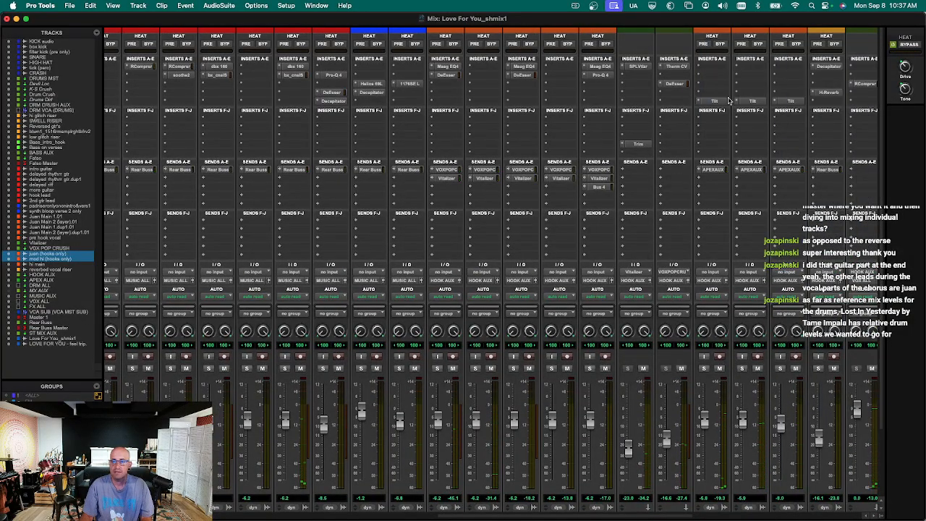
{"action": "left_click", "coordinate": [715, 102]}
{"action": "left_click_drag", "start_coordinate": [428, 259], "coordinate": [519, 211]}
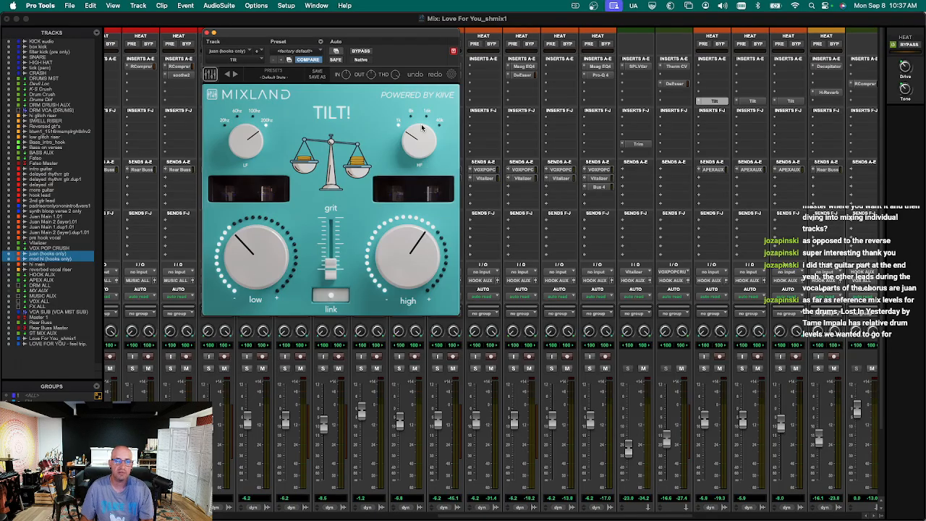
{"action": "key", "text": "space"}
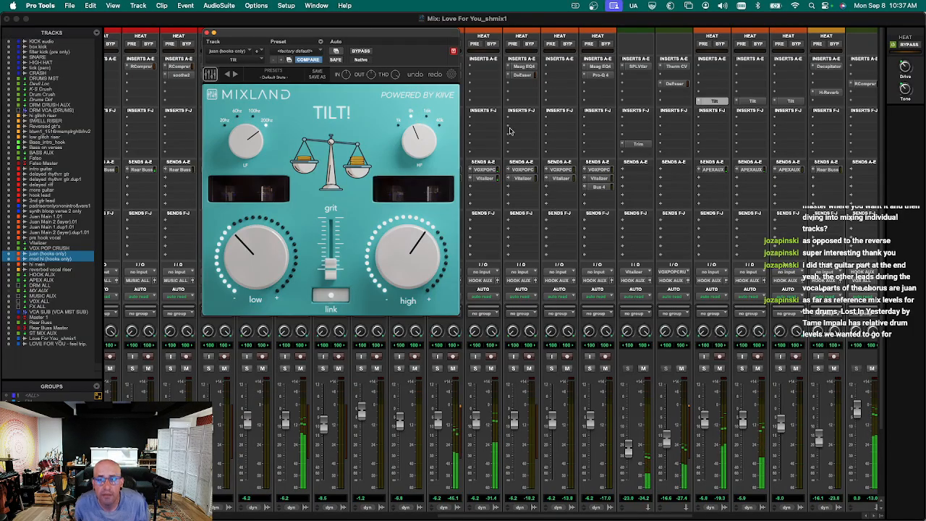
Copy the adjusted Tilt to mod hi (hooks only) and hi main, and remove the misplaced duplicate from mod hi.
{"action": "left_click_drag", "start_coordinate": [718, 102], "coordinate": [745, 102]}
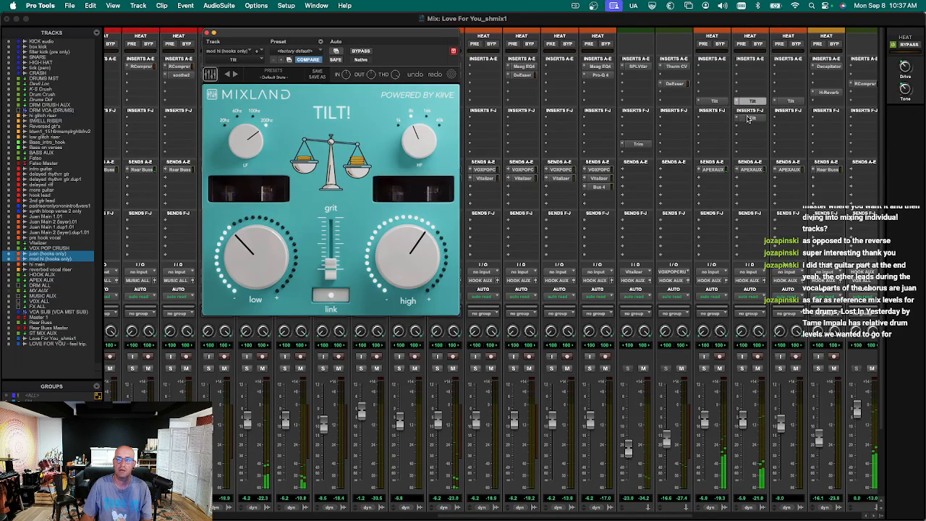
{"action": "left_click", "coordinate": [738, 119]}
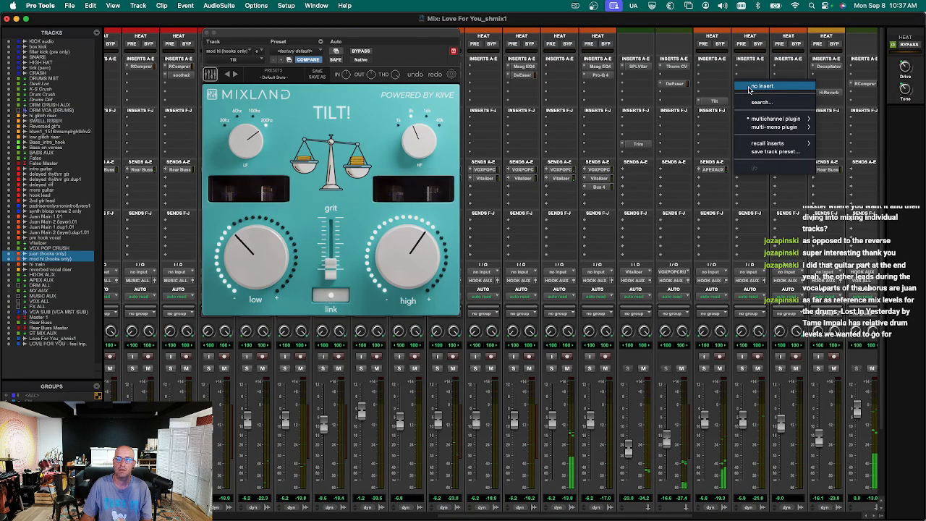
{"action": "left_click", "coordinate": [757, 91]}
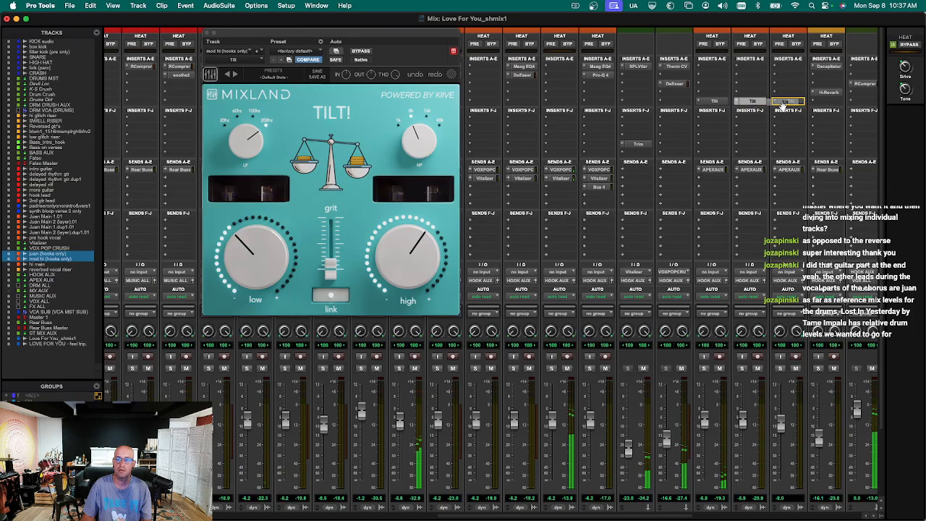
{"action": "key", "text": "super+w"}
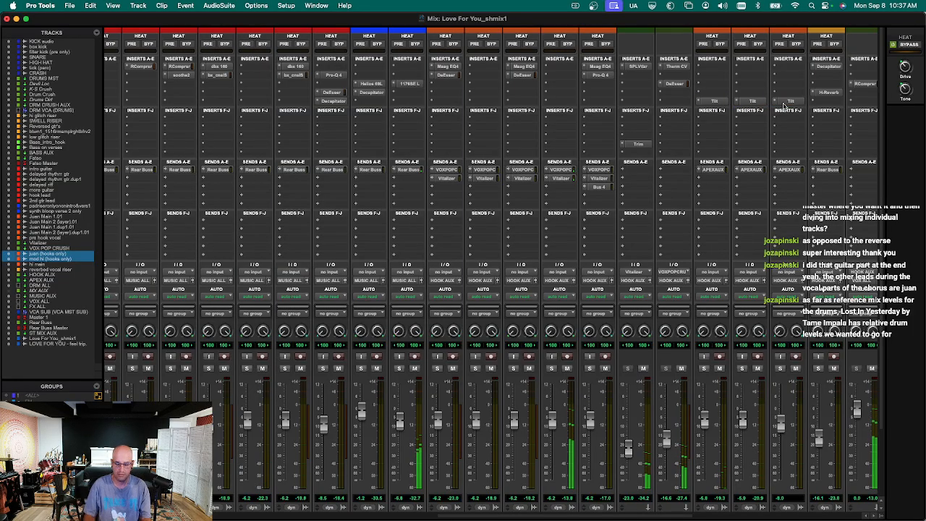
Play HOOK1 and compare the mix with the two hooks-only vocals muted and unmuted.
{"action": "key", "text": "super+equal"}
{"action": "key", "text": "super+equal"}
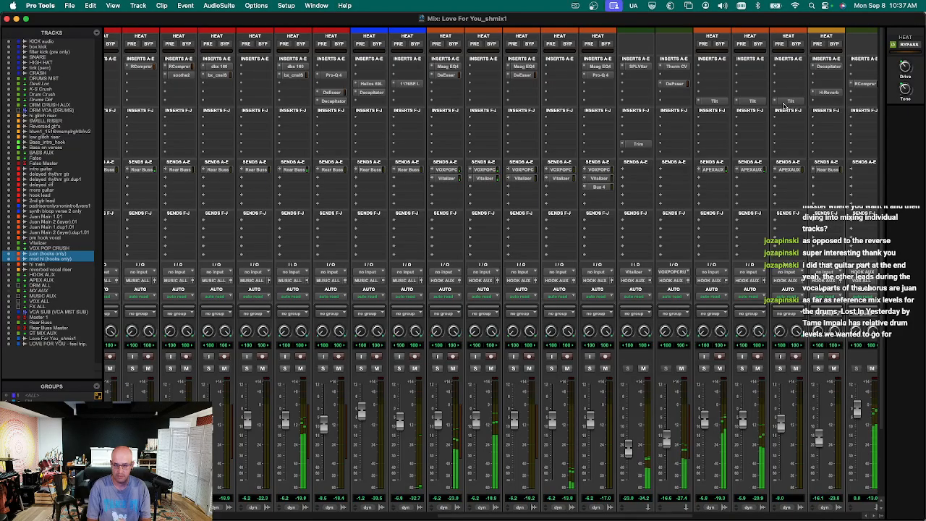
{"action": "key", "text": "super+equal"}
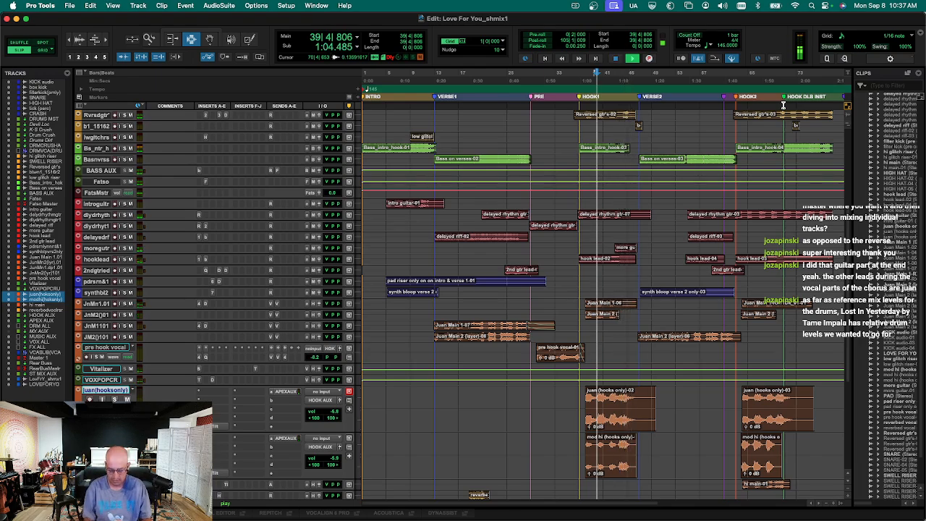
{"action": "key", "text": "super+equal"}
{"action": "scroll", "coordinate": [893, 169], "scroll_direction": "down", "scroll_amount": 5}
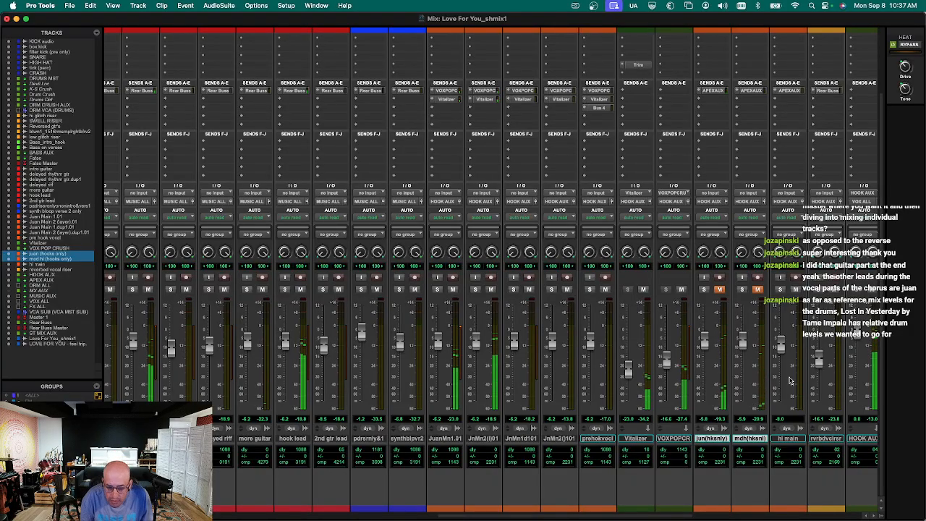
{"action": "scroll", "coordinate": [902, 340], "scroll_direction": "up", "scroll_amount": 5}
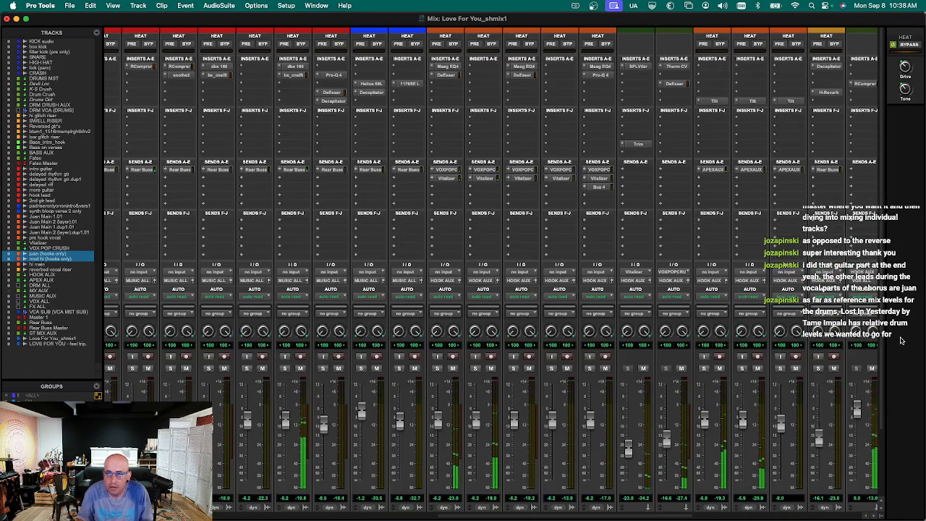
Insert Decapitator before Tilt on both hooks-only vocals and adjust its Drive, using about 2 on mod hi.
{"action": "left_click", "coordinate": [712, 85]}
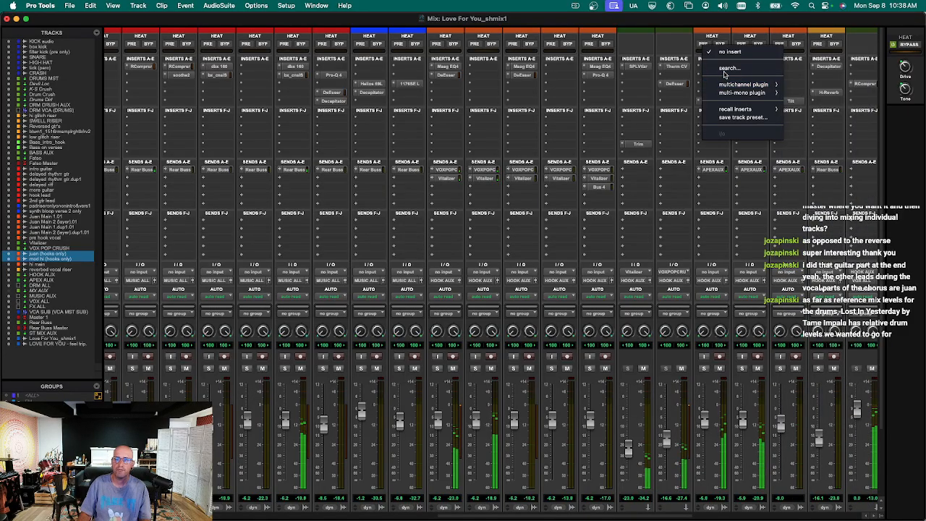
{"action": "left_click", "coordinate": [726, 70]}
{"action": "type", "text": "dec"}
{"action": "key", "text": "Return"}
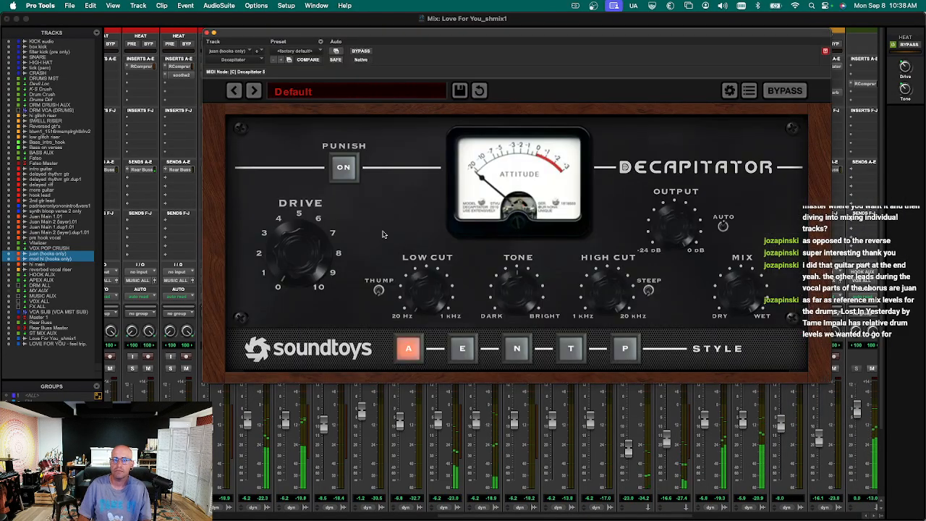
{"action": "left_click_drag", "start_coordinate": [300, 252], "coordinate": [301, 235]}
{"action": "key", "text": "super+w"}
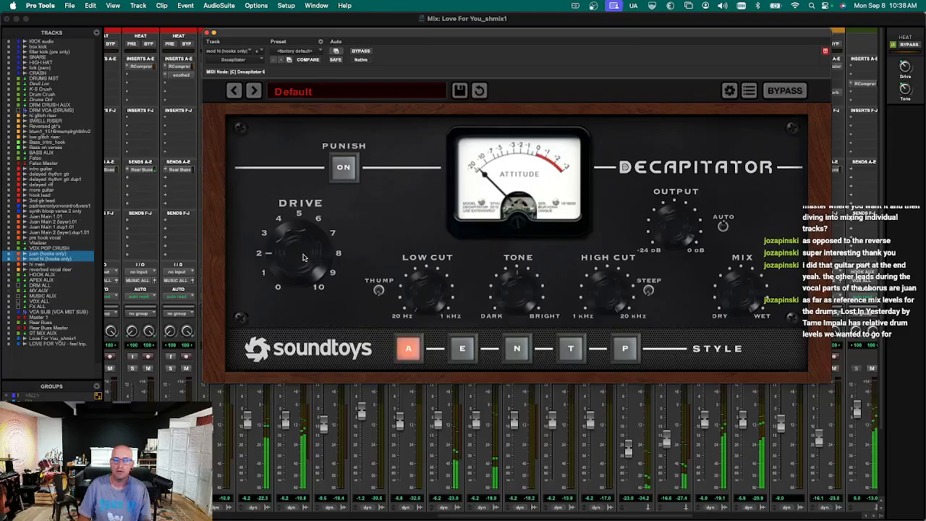
{"action": "key", "text": "super+w"}
{"action": "key", "text": "super+equal"}
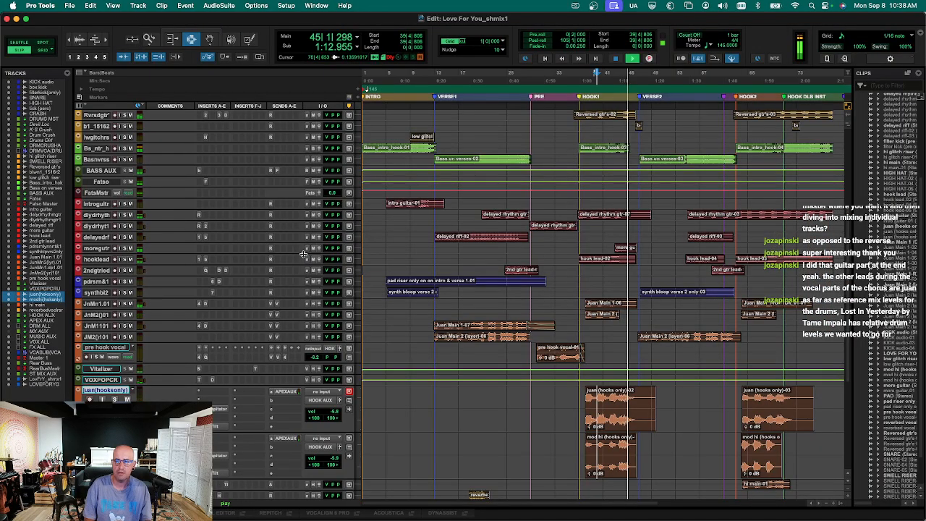
Play parts of HOOK1 and HOOK2 and check the vocal levels in the mixer.
{"action": "key", "text": "space"}
{"action": "key", "text": "space"}
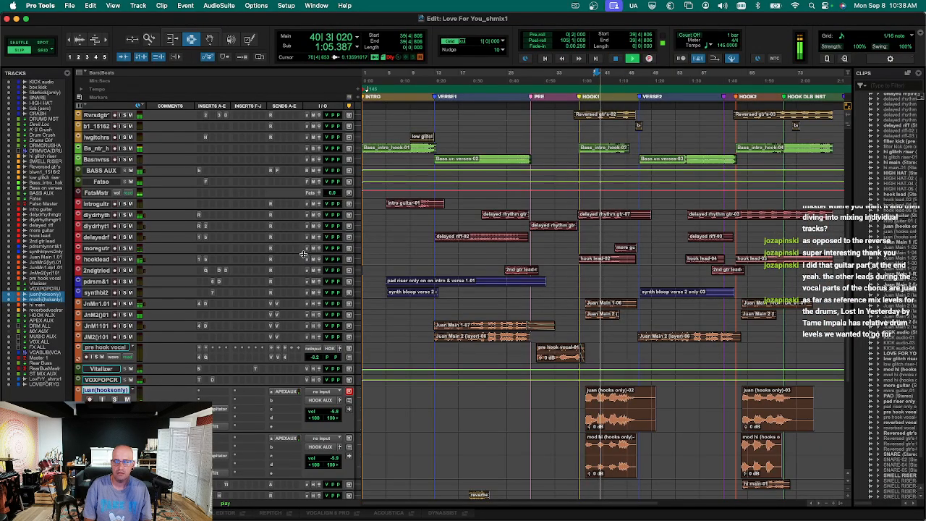
{"action": "key", "text": "super+equal"}
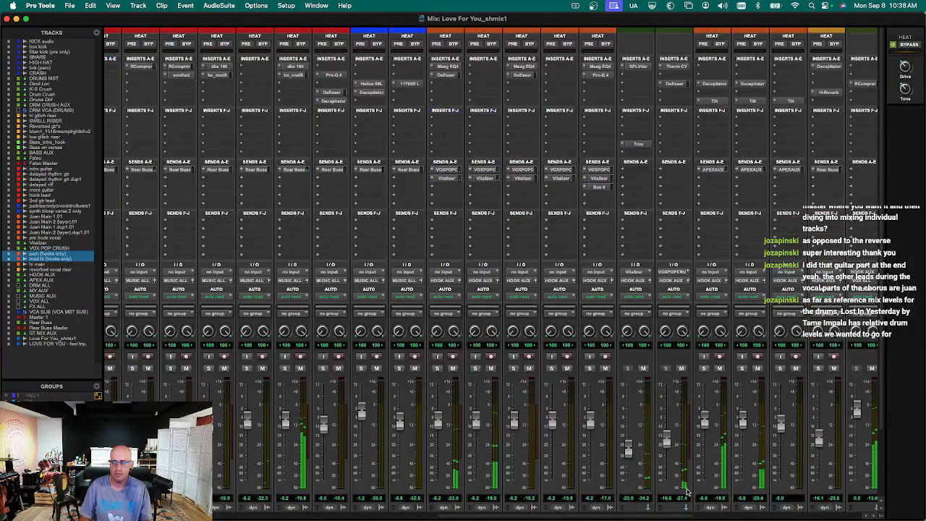
{"action": "key", "text": "super+equal"}
{"action": "scroll", "coordinate": [724, 325], "scroll_direction": "down", "scroll_amount": 1}
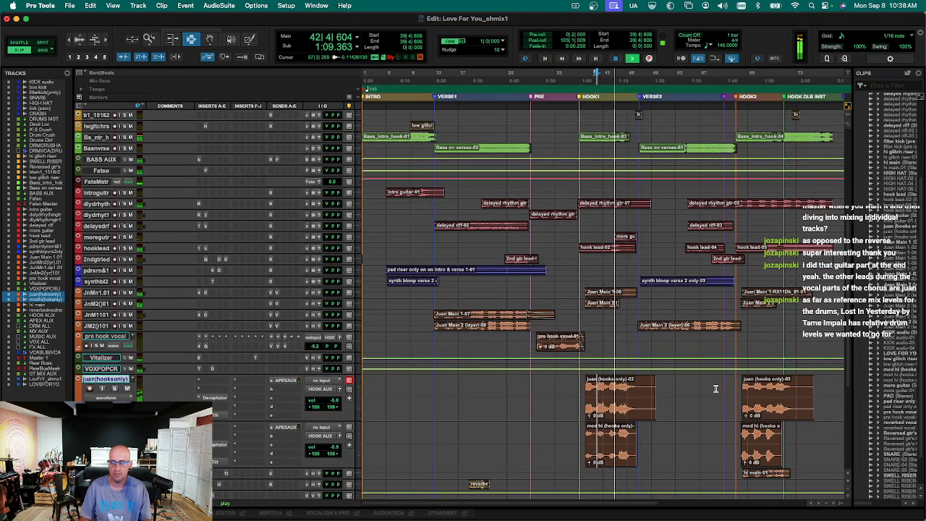
{"action": "left_click", "coordinate": [753, 273]}
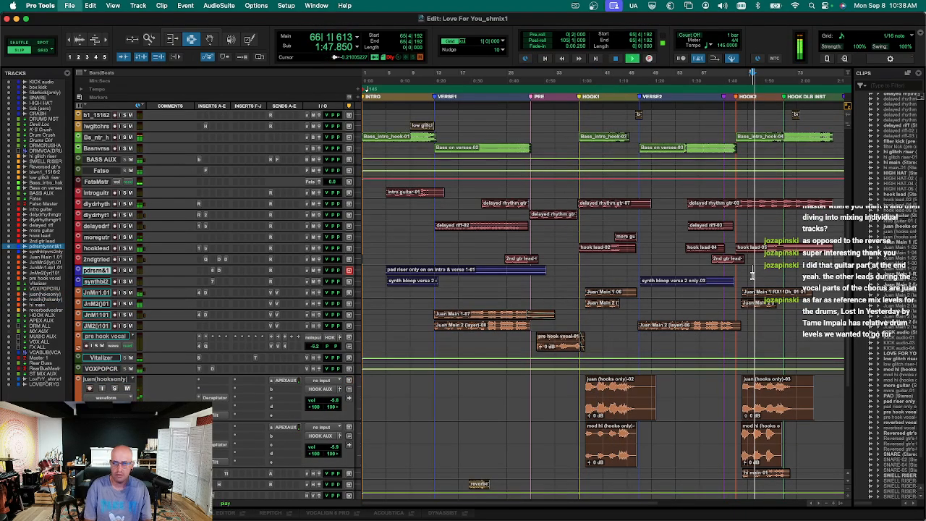
{"action": "key", "text": "super+equal"}
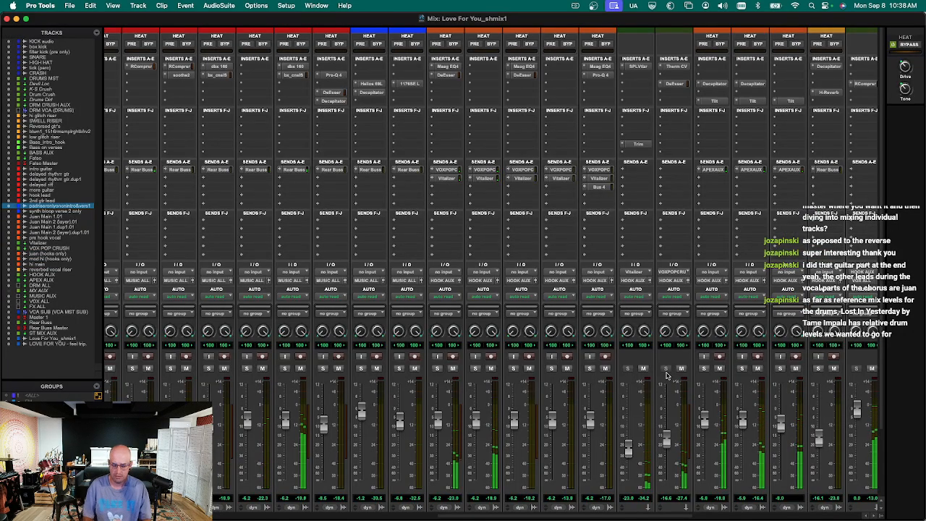
{"action": "key", "text": "super+equal"}
{"action": "scroll", "coordinate": [738, 406], "scroll_direction": "down", "scroll_amount": 1}
Lower the clip gain of the mod hi (hooks only) clip in HOOK2 to -2.5 dB.
{"action": "left_click_drag", "start_coordinate": [738, 407], "coordinate": [814, 419]}
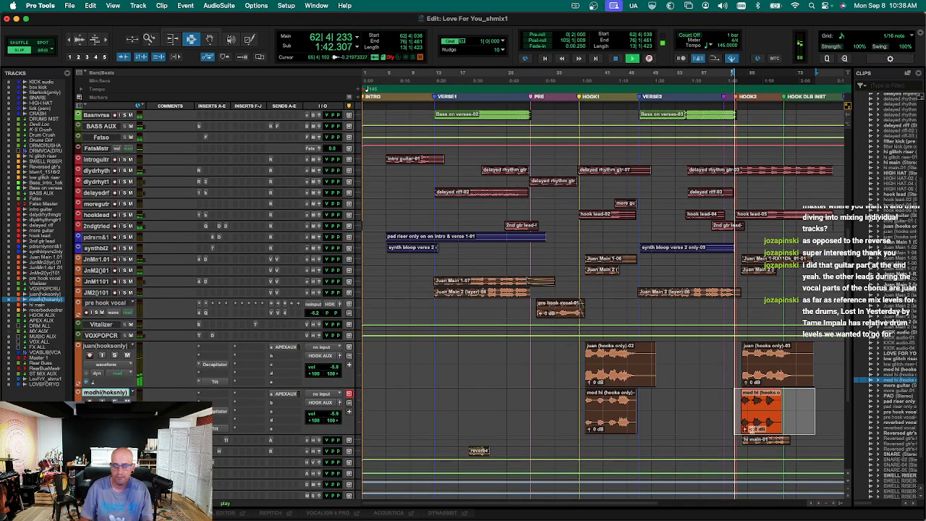
{"action": "key", "text": "ctrl+Up"}
{"action": "key", "text": "t"}
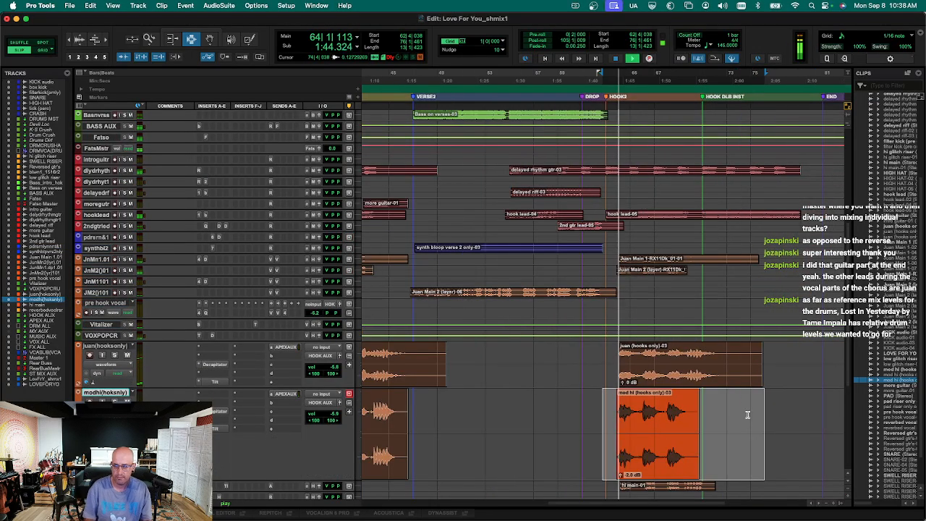
{"action": "key", "text": "r"}
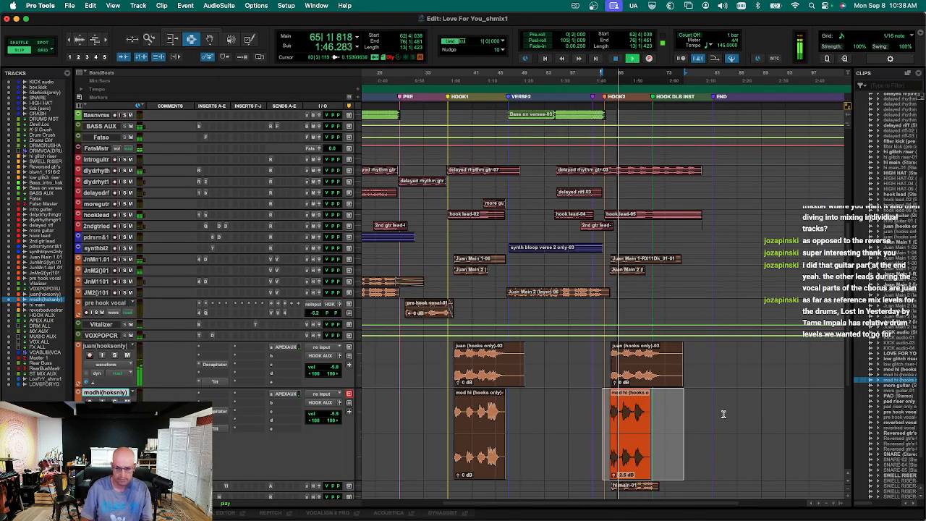
Play HOOK2 from the start of the hi main clip and raise the hi main fader level with mod hi (hooks only).
{"action": "left_click", "coordinate": [614, 486]}
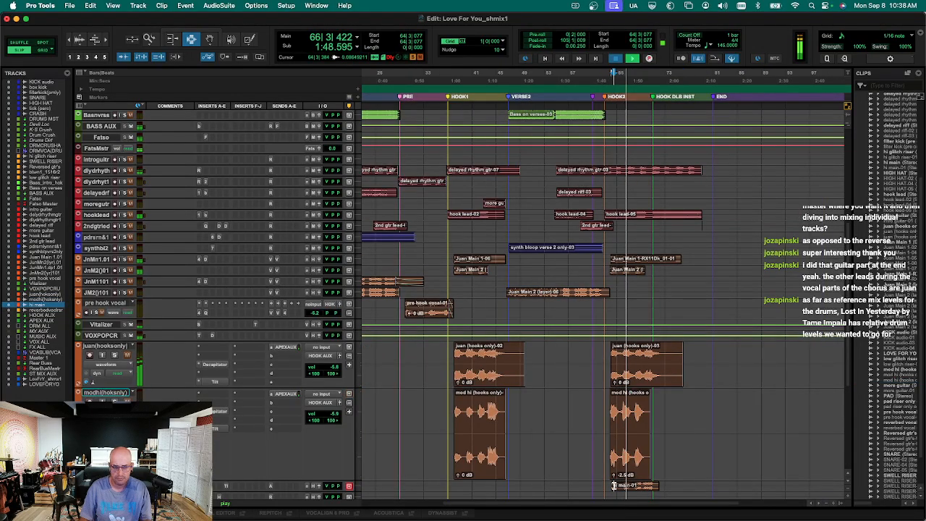
{"action": "key", "text": "super+equal"}
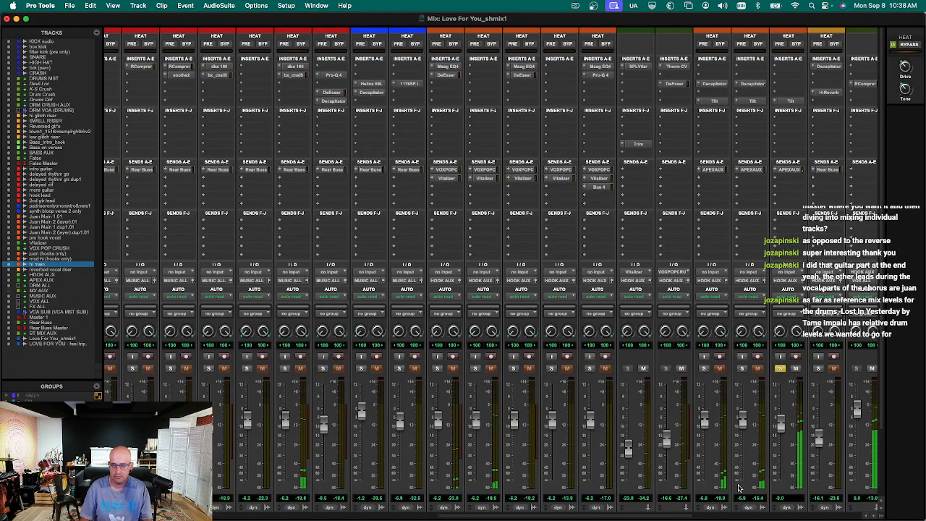
{"action": "scroll", "coordinate": [616, 510], "scroll_direction": "right", "scroll_amount": 3}
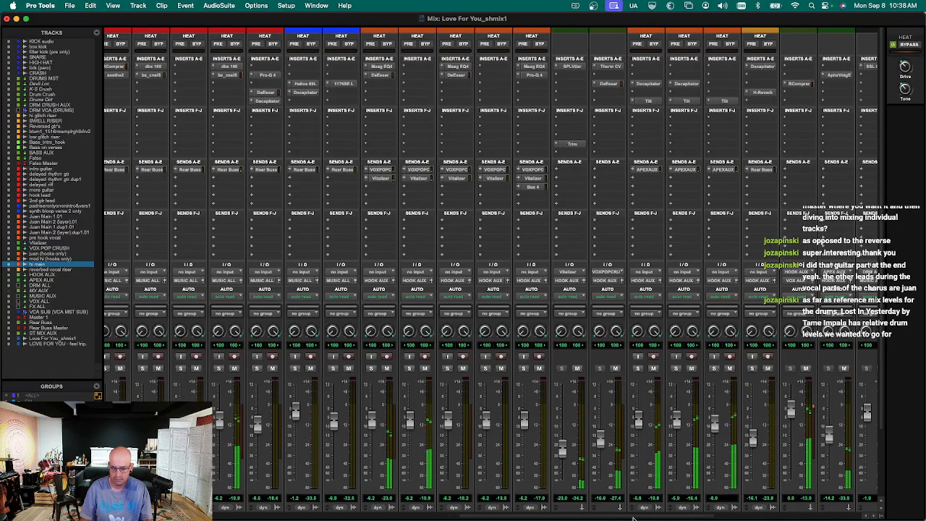
{"action": "scroll", "coordinate": [627, 496], "scroll_direction": "down", "scroll_amount": 3}
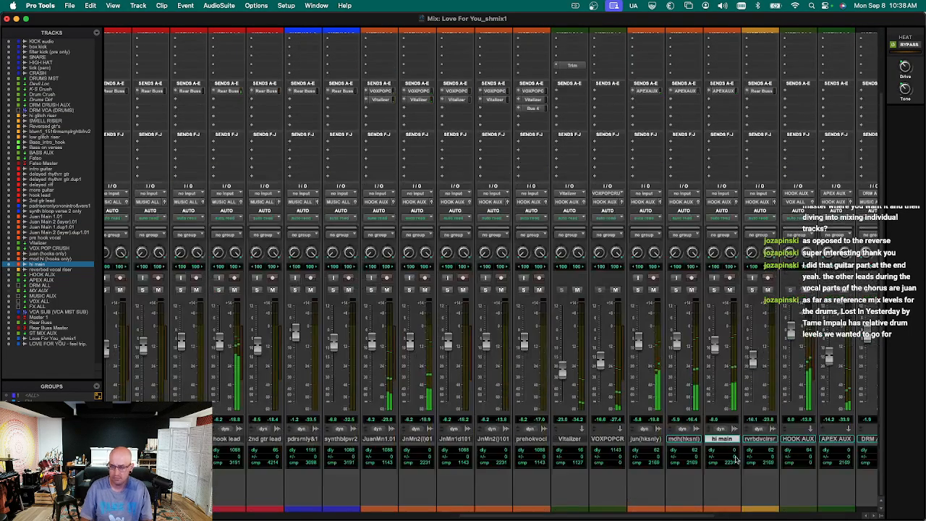
{"action": "left_click", "coordinate": [718, 342]}
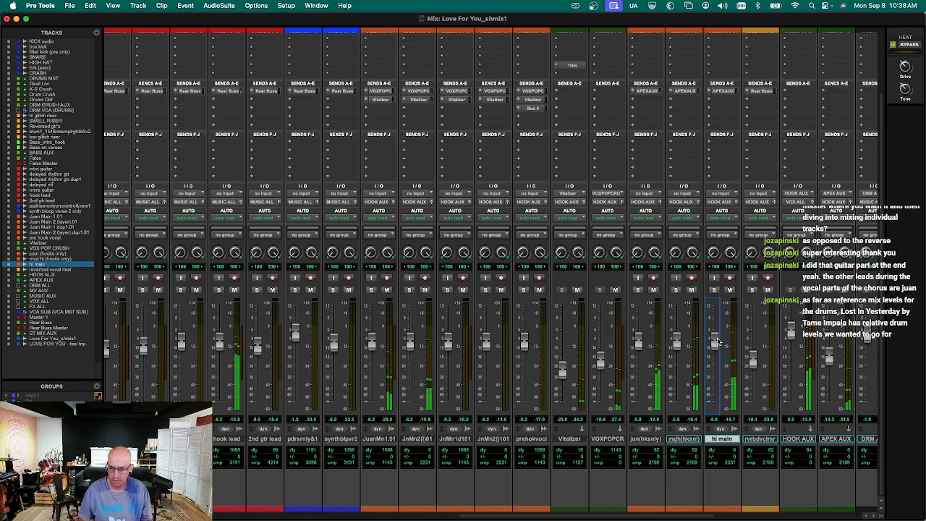
Play the LOVE FOR YOU reference around the start of VERSE2 and compare it with the mix.
{"action": "key", "text": "super+equal"}
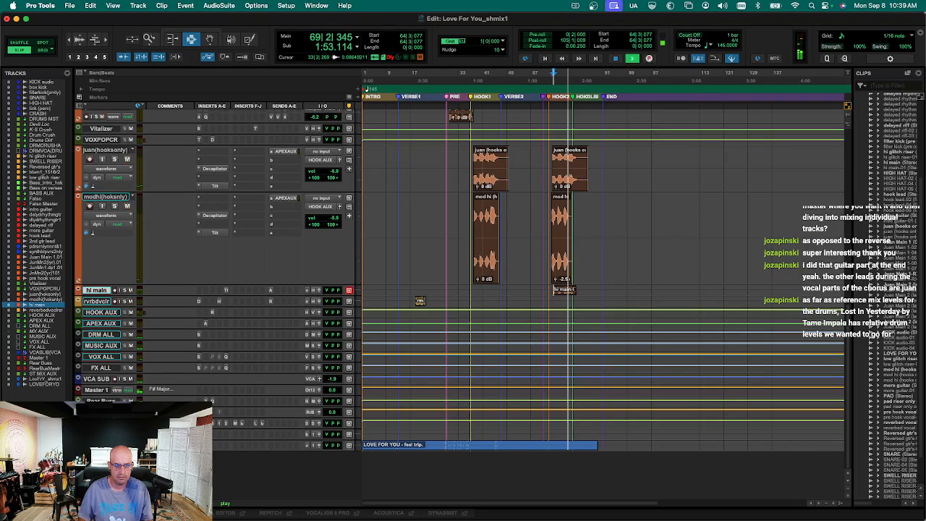
{"action": "key", "text": "super+equal"}
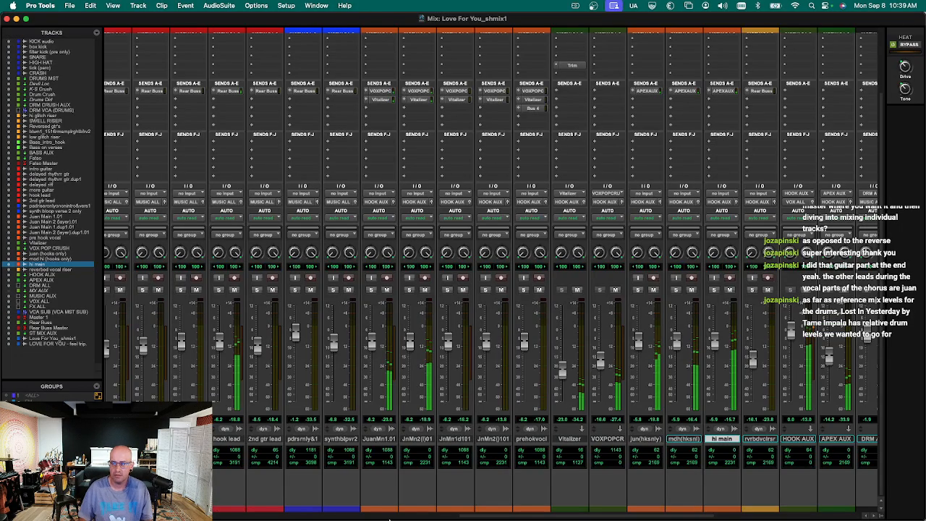
{"action": "key", "text": "super+equal"}
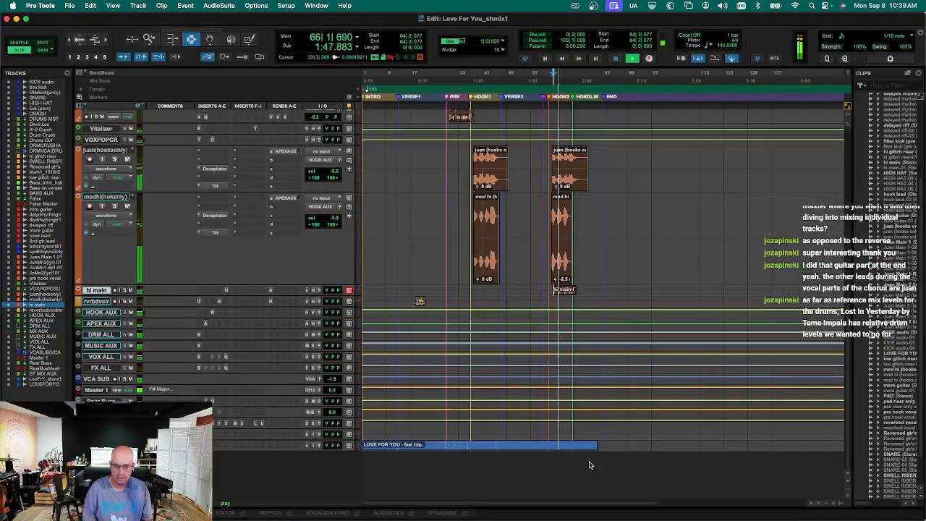
{"action": "left_click", "coordinate": [391, 445]}
{"action": "scroll", "coordinate": [392, 445], "scroll_direction": "up", "scroll_amount": 10}
{"action": "scroll", "coordinate": [391, 445], "scroll_direction": "up", "scroll_amount": 1}
{"action": "key", "text": "space"}
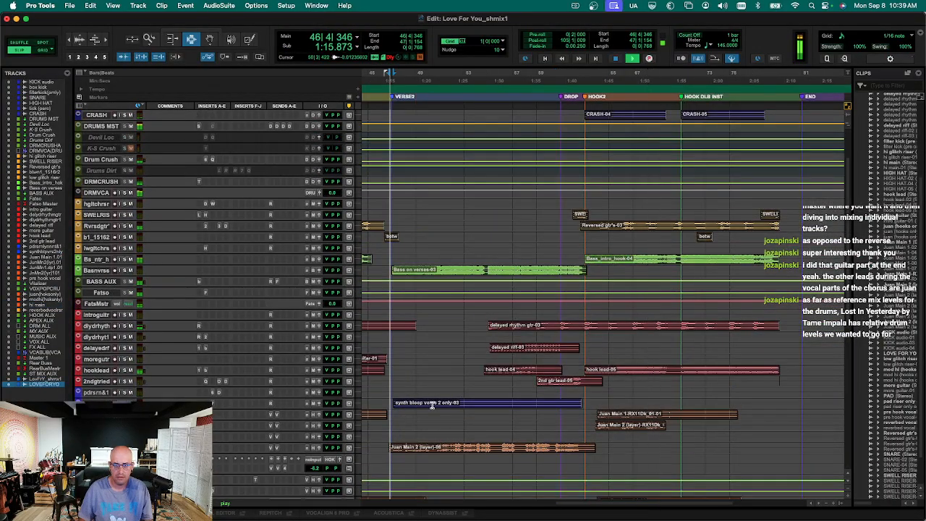
{"action": "left_click", "coordinate": [397, 389]}
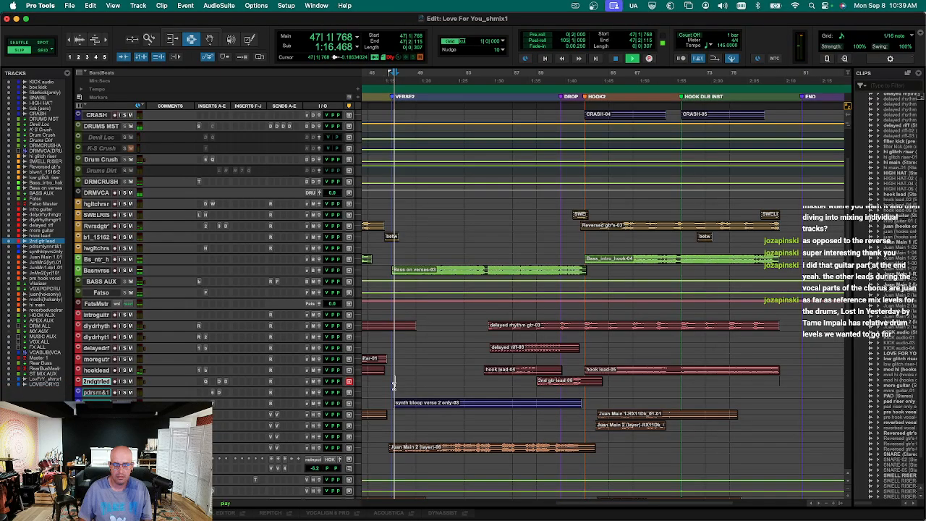
{"action": "key", "text": "space"}
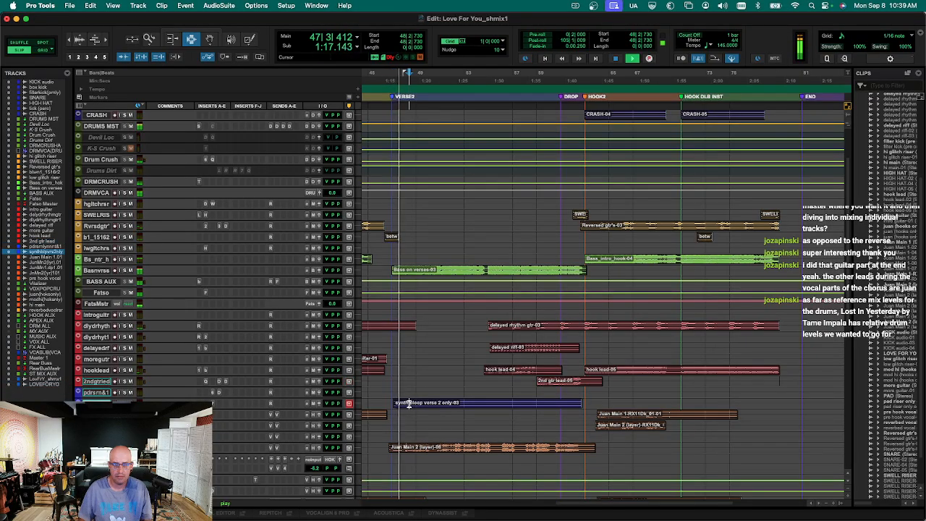
Play VERSE2 from bar 48 on the synth bloop verse 2 clip while adjusting the track height.
{"action": "left_click", "coordinate": [408, 402]}
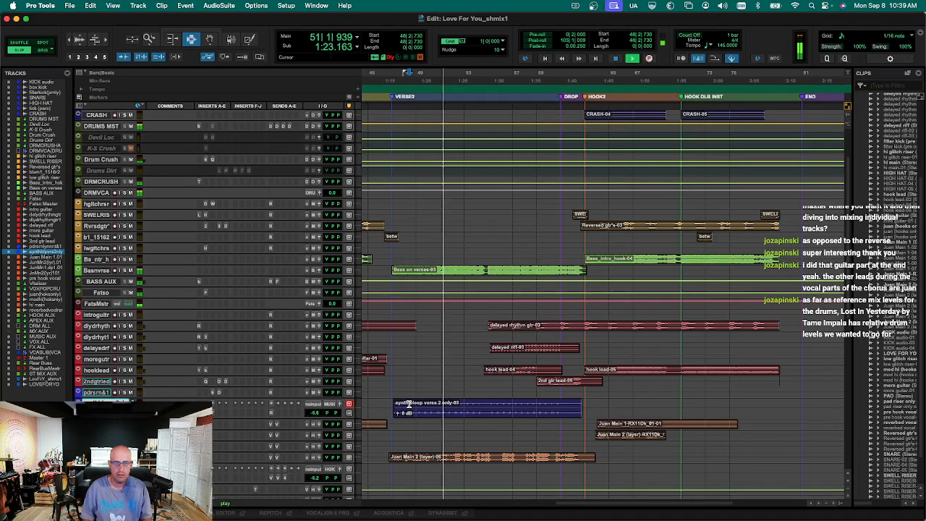
{"action": "key", "text": "ctrl+alt+Down"}
{"action": "key", "text": "ctrl+alt+Down"}
{"action": "key", "text": "ctrl+alt+Down"}
{"action": "key", "text": "ctrl+alt+Down"}
{"action": "key", "text": "ctrl+alt+Up"}
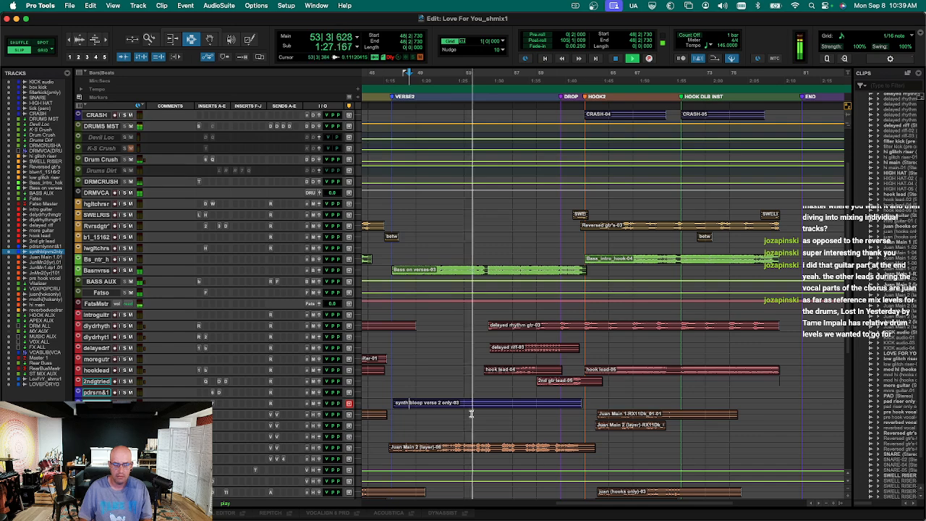
Compare the mix with the LOVE FOR YOU reference from about bar 50 in VERSE2.
{"action": "scroll", "coordinate": [409, 404], "scroll_direction": "down", "scroll_amount": 10}
{"action": "left_click", "coordinate": [437, 446]}
{"action": "key", "text": "space"}
{"action": "key", "text": "space"}
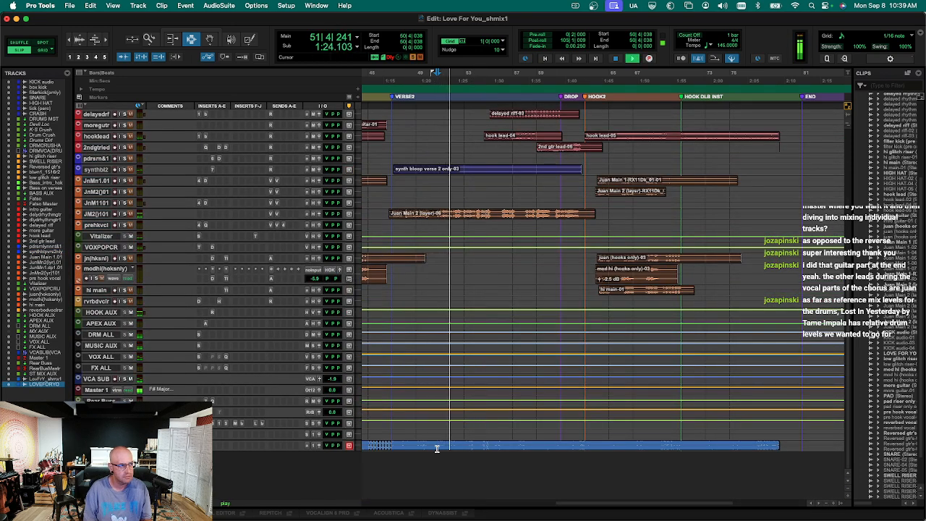
{"action": "key", "text": "space"}
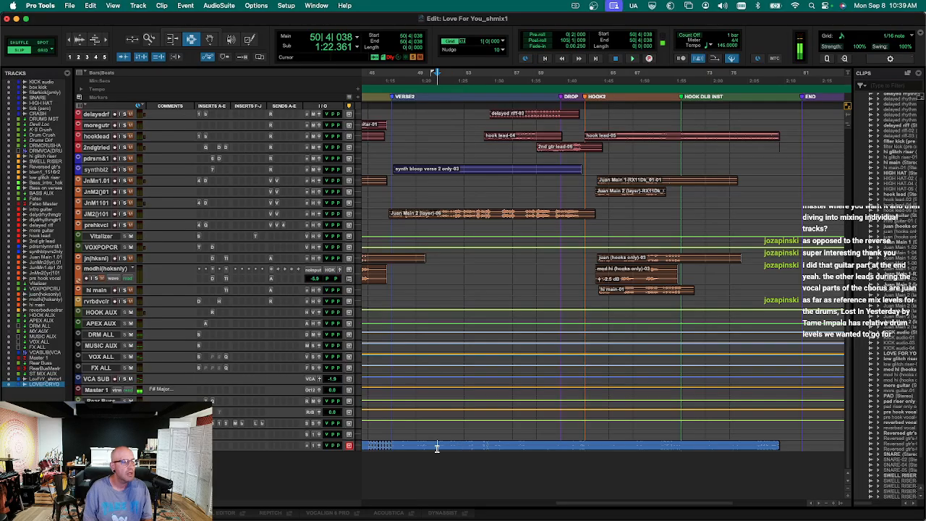
{"action": "scroll", "coordinate": [437, 434], "scroll_direction": "up", "scroll_amount": 10}
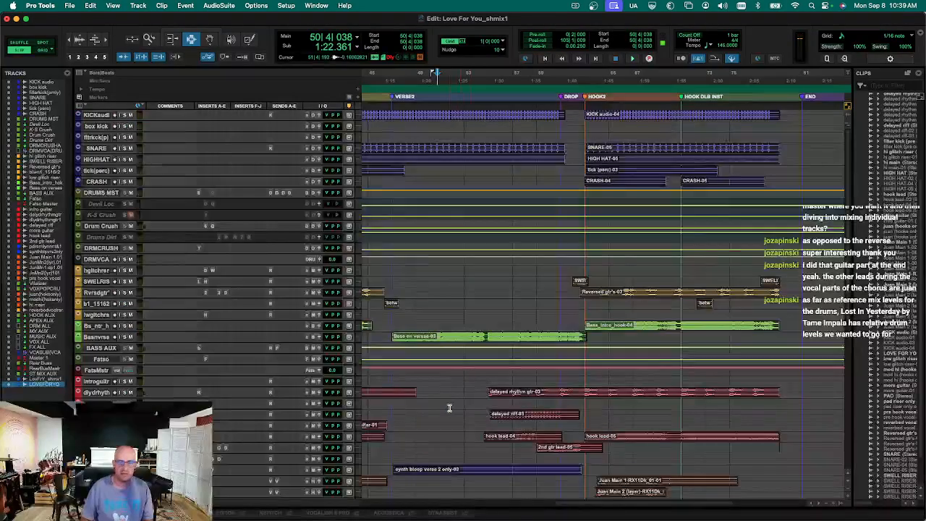
{"action": "key", "text": "space"}
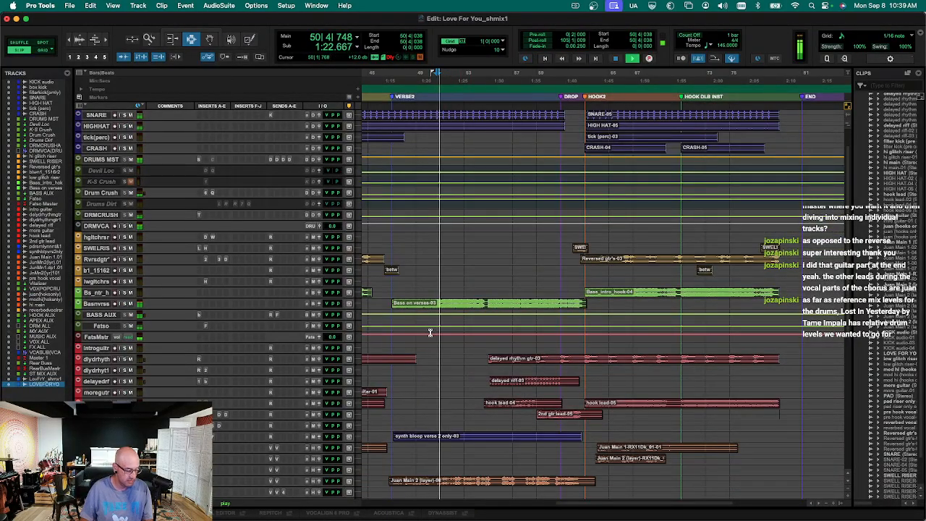
{"action": "scroll", "coordinate": [439, 391], "scroll_direction": "down", "scroll_amount": 3}
{"action": "left_click", "coordinate": [436, 447]}
{"action": "left_click", "coordinate": [438, 403]}
{"action": "key", "text": "r"}
Play the Bass on verses part from about bar 52 and enlarge its track to examine the waveform.
{"action": "left_click", "coordinate": [533, 270]}
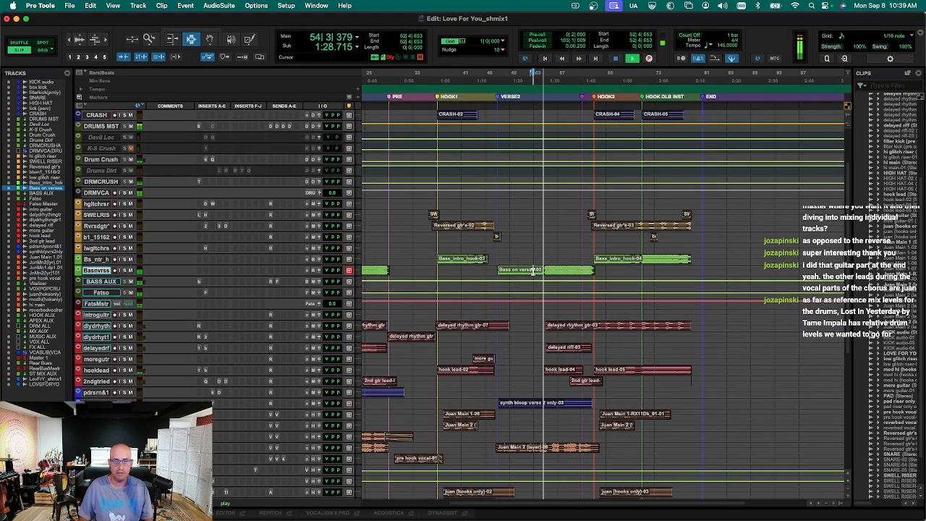
{"action": "key", "text": "ctrl+Up"}
{"action": "key", "text": "ctrl+Up"}
{"action": "scroll", "coordinate": [587, 355], "scroll_direction": "down", "scroll_amount": 2}
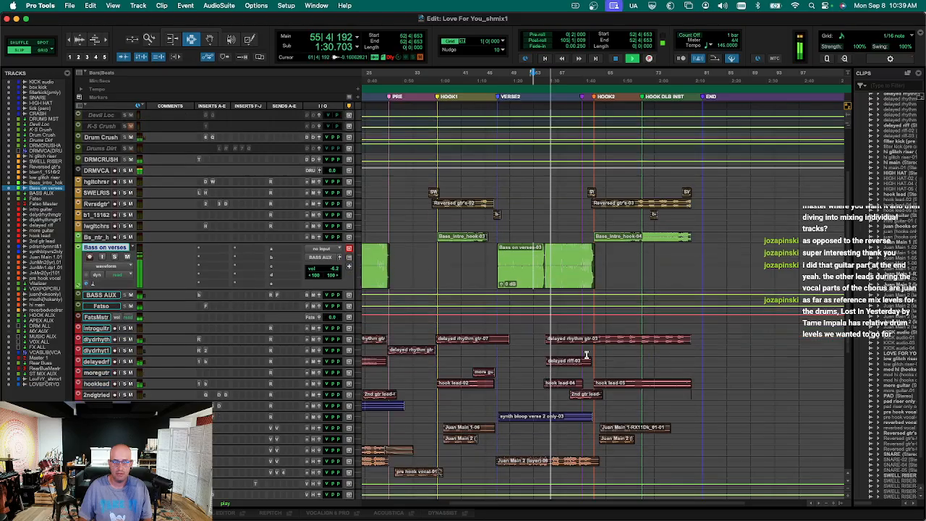
{"action": "key", "text": "t"}
{"action": "key", "text": "space"}
Duplicate the delayed rhythm gtr track with its inserts, sends, markers and group assignments, leaving out playlists and automation.
{"action": "left_click", "coordinate": [637, 344]}
{"action": "key", "text": "r"}
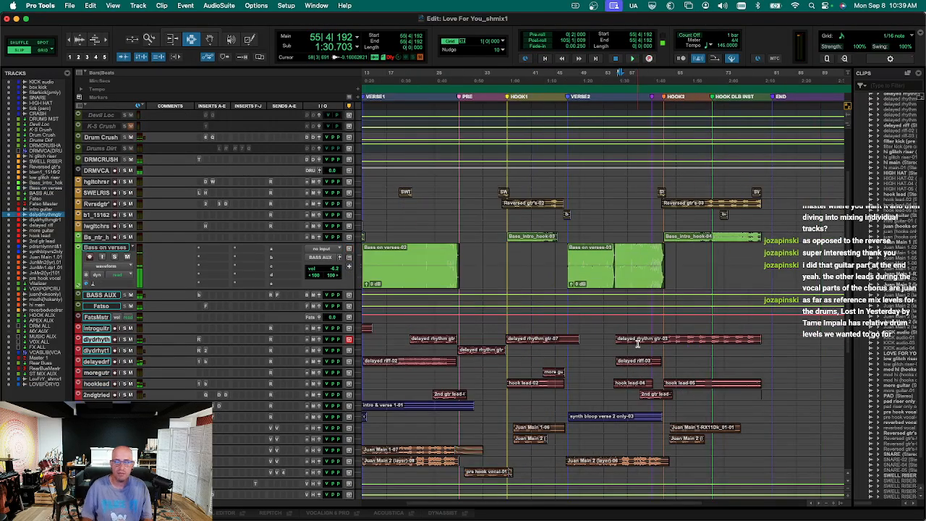
{"action": "key", "text": "r"}
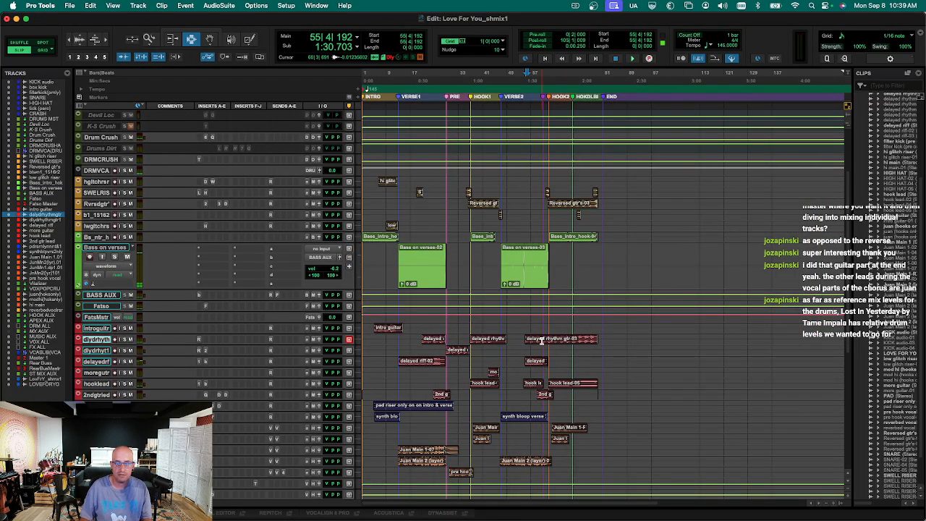
{"action": "key", "text": "alt+shift+d"}
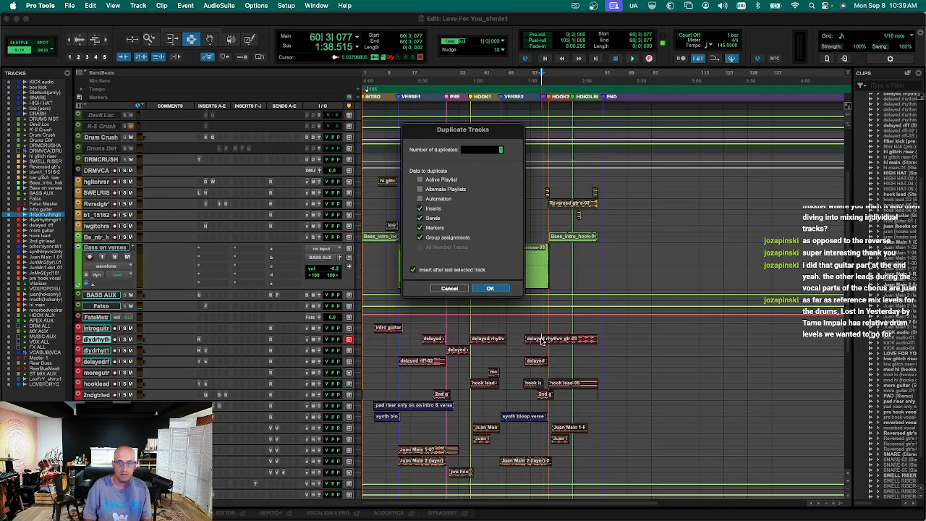
{"action": "key", "text": "Return"}
Enlarge the original delayed rhythm gtr track and split its last clip at the start of HOOK2.
{"action": "key", "text": "p"}
{"action": "key", "text": "t"}
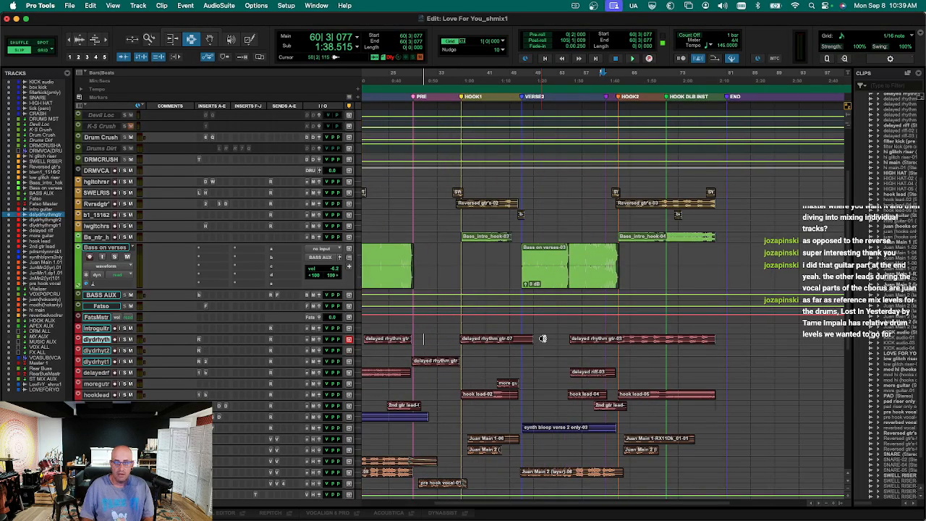
{"action": "key", "text": "ctrl+Up"}
{"action": "key", "text": "ctrl+Up"}
{"action": "key", "text": "ctrl+Up"}
{"action": "key", "text": "t"}
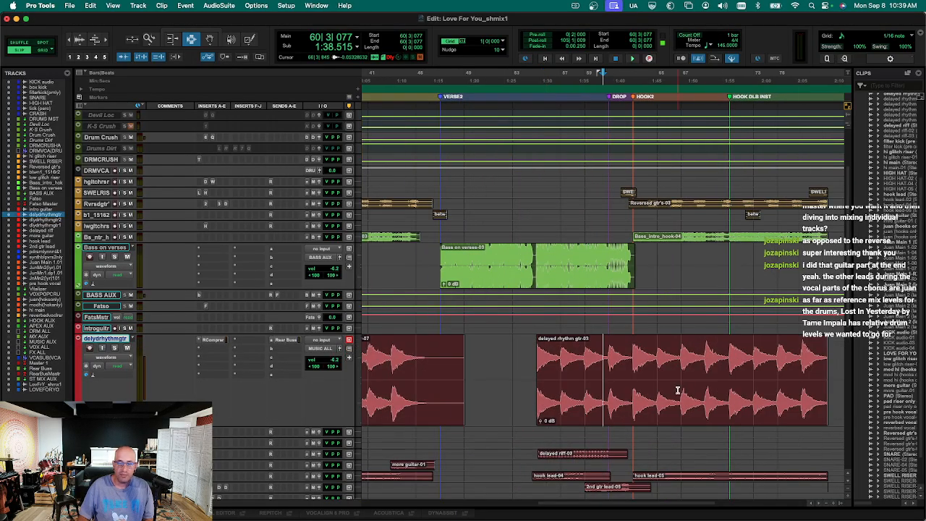
{"action": "left_click", "coordinate": [631, 361]}
{"action": "key", "text": "t"}
{"action": "key", "text": "t"}
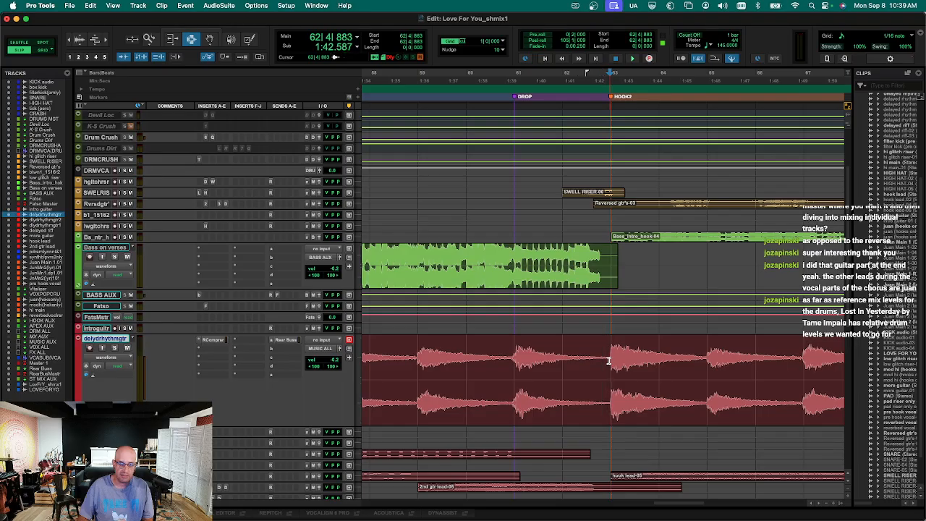
{"action": "key", "text": "b"}
{"action": "key", "text": "r"}
{"action": "key", "text": "r"}
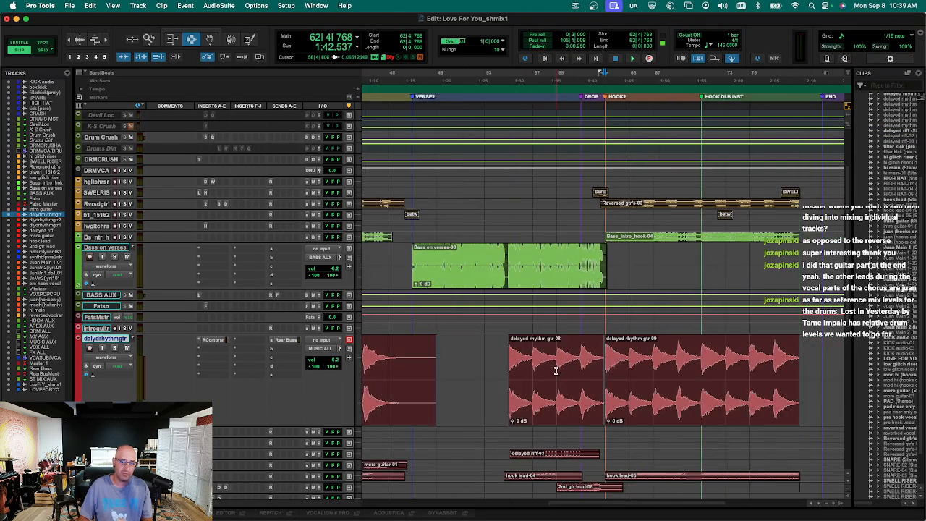
Move the delayed rhythm gtr clip just before HOOK2 onto the duplicated delayed rhythm gtr track below, keeping its position.
{"action": "key", "text": "F8"}
{"action": "left_click", "coordinate": [555, 389]}
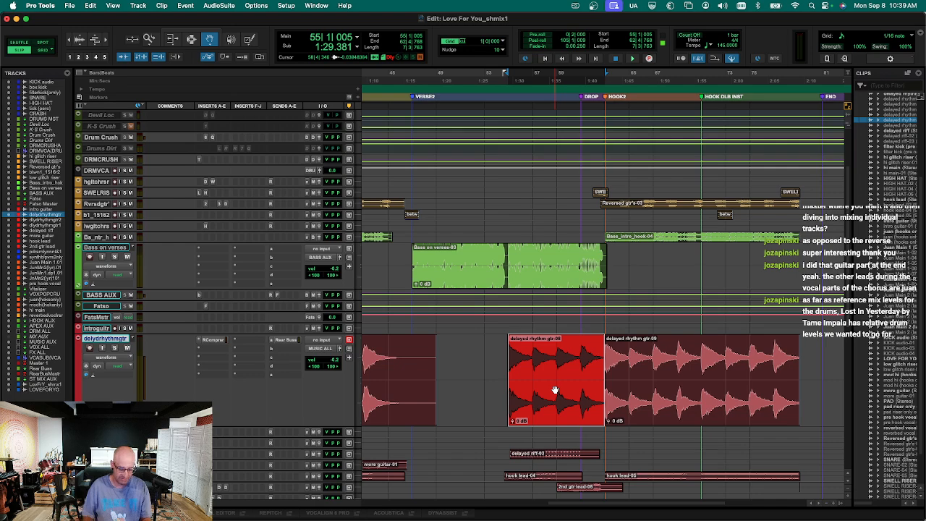
{"action": "key", "text": "x"}
{"action": "key", "text": "semicolon"}
{"action": "key", "text": "v"}
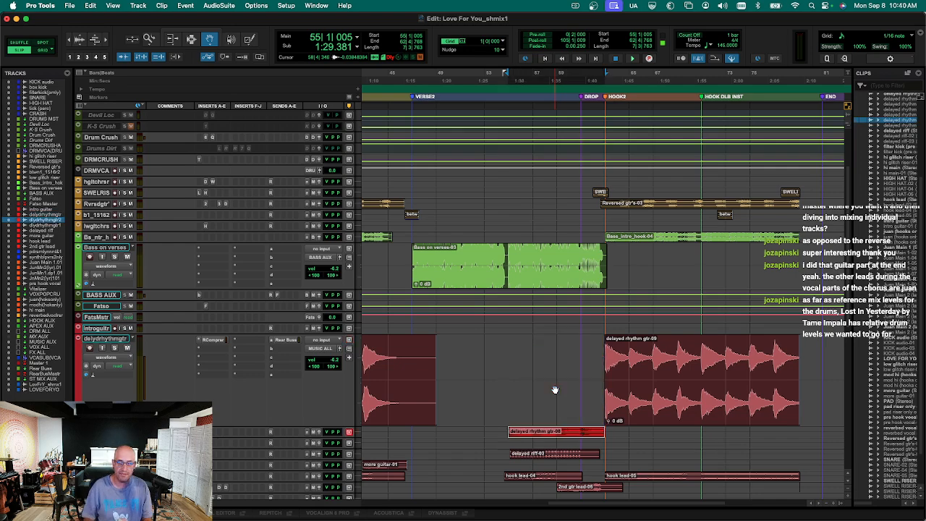
{"action": "left_click", "coordinate": [620, 382]}
{"action": "left_click", "coordinate": [581, 434]}
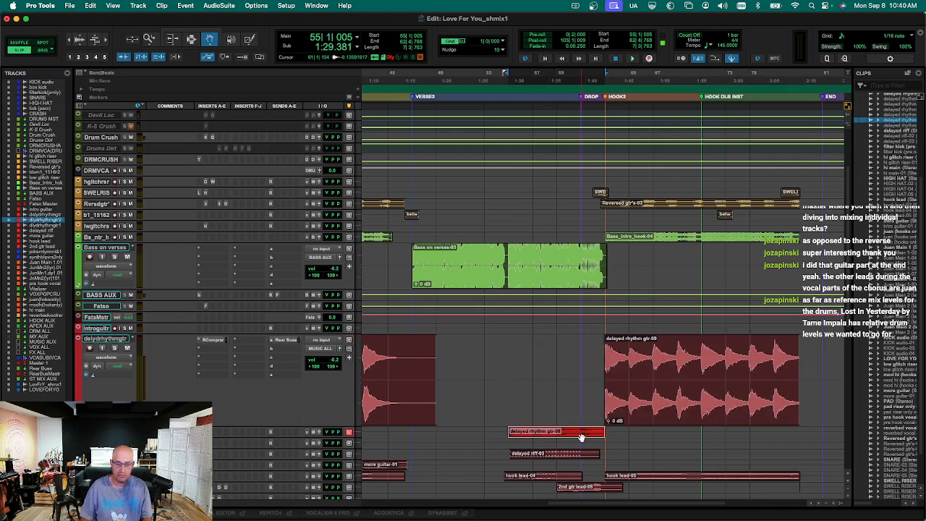
Play the end of VERSE2 from bar 53 with the moved guitar clip and save the session.
{"action": "key", "text": "space"}
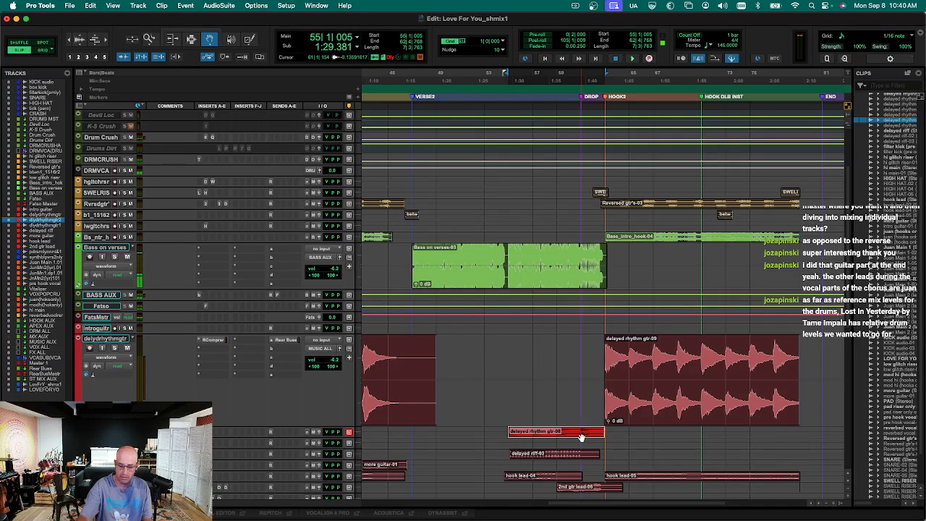
{"action": "key", "text": "space"}
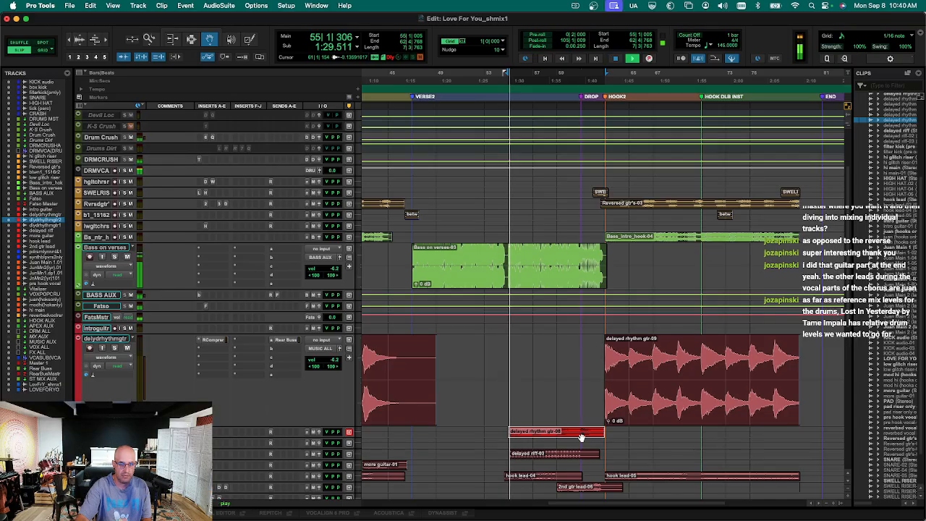
{"action": "key", "text": "space"}
{"action": "key", "text": "KP_1"}
{"action": "key", "text": "KP_1"}
{"action": "key", "text": "space"}
{"action": "key", "text": "super+s"}
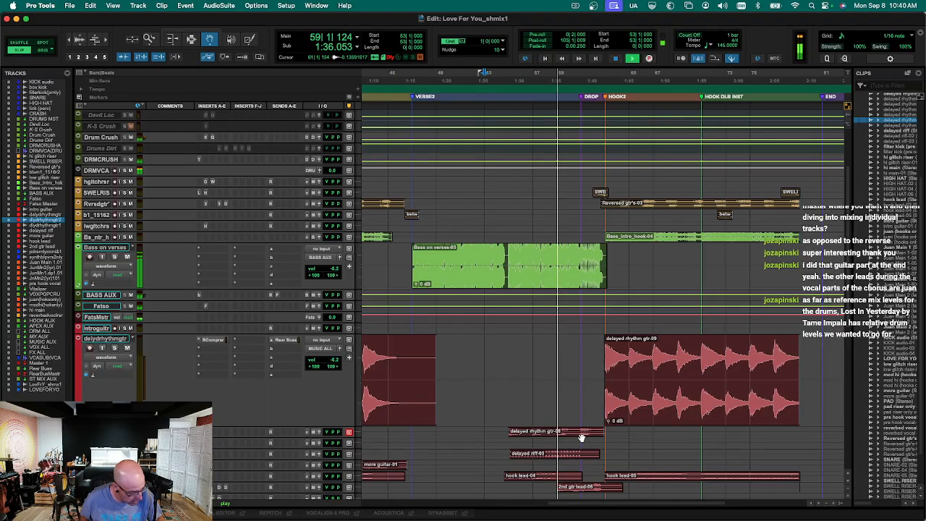
Reduce the enlarged tracks' heights, show the whole song and play the mix from the 2nd gtr lead clip before HOOK2.
{"action": "scroll", "coordinate": [583, 437], "scroll_direction": "down", "scroll_amount": 1}
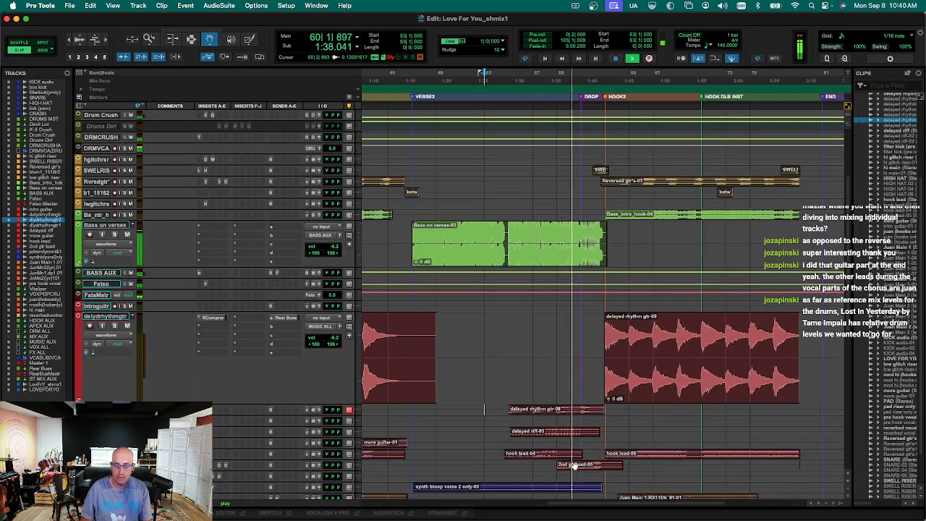
{"action": "left_click", "coordinate": [574, 466]}
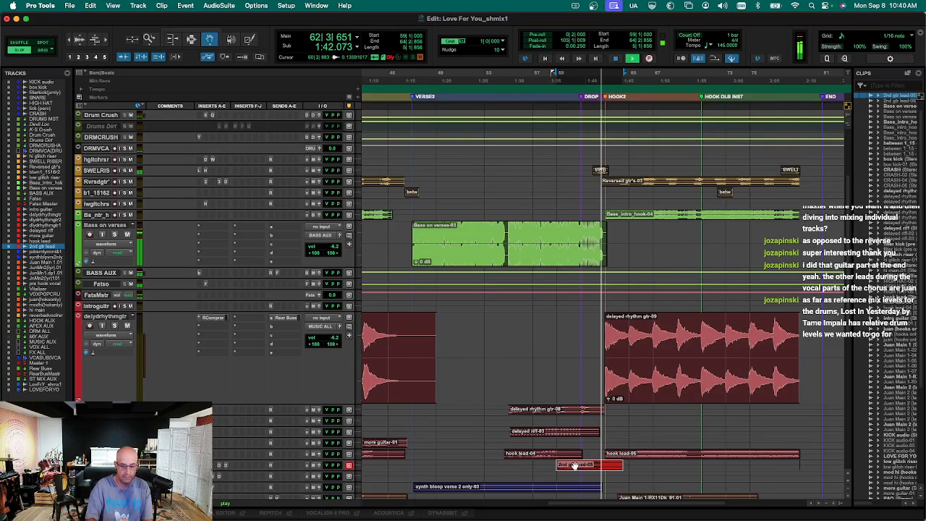
{"action": "key", "text": "ctrl+alt+Down"}
{"action": "key", "text": "ctrl+alt+Down"}
{"action": "key", "text": "ctrl+alt+Down"}
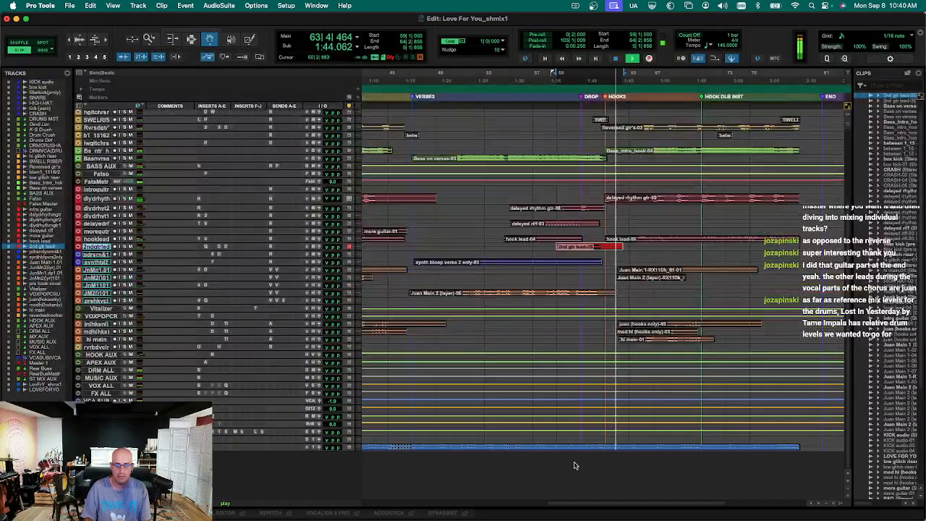
{"action": "key", "text": "ctrl+alt+Up"}
{"action": "key", "text": "ctrl+bracketleft"}
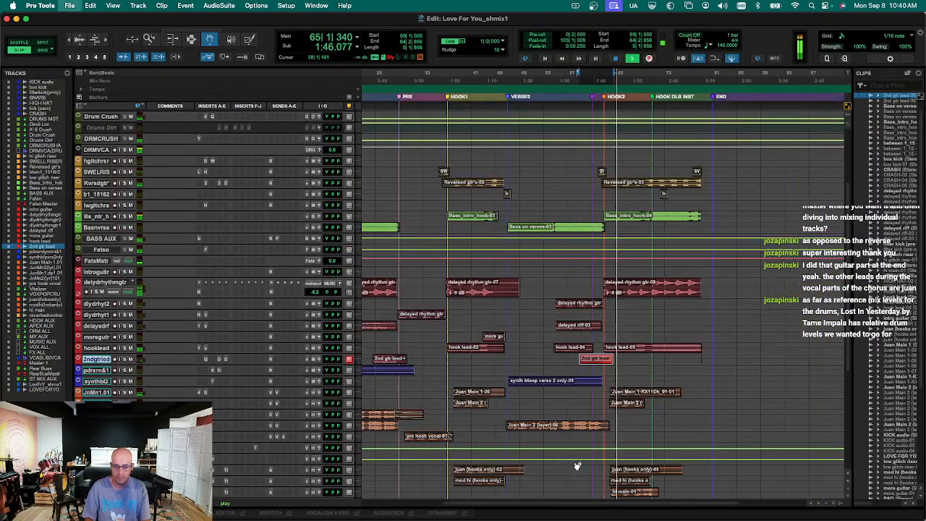
{"action": "key", "text": "ctrl+equal"}
{"action": "key", "text": "ctrl+equal"}
{"action": "key", "text": "ctrl+bracketleft"}
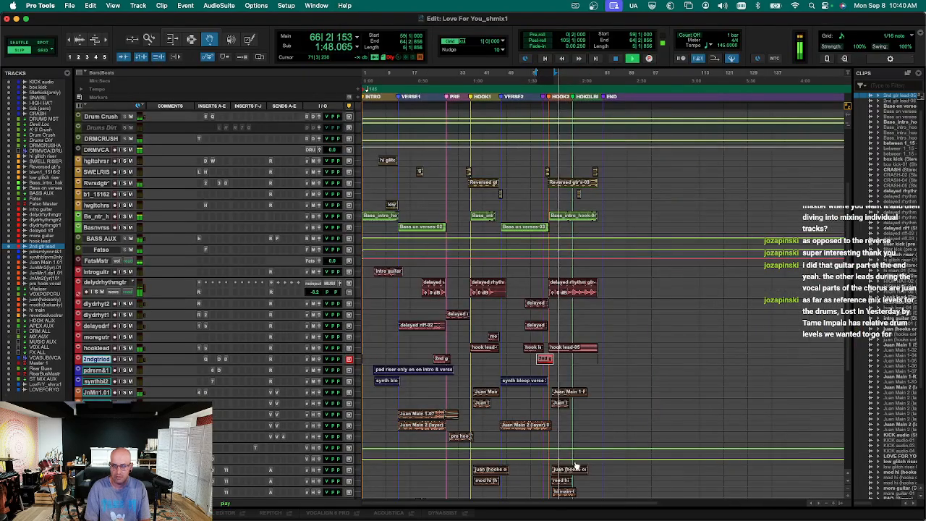
{"action": "scroll", "coordinate": [468, 430], "scroll_direction": "down", "scroll_amount": 6}
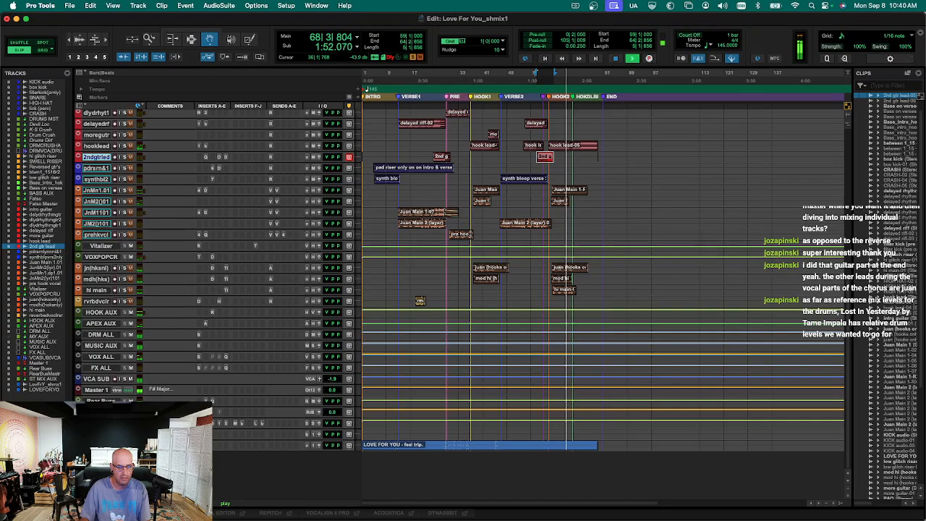
{"action": "key", "text": "space"}
{"action": "key", "text": "space"}
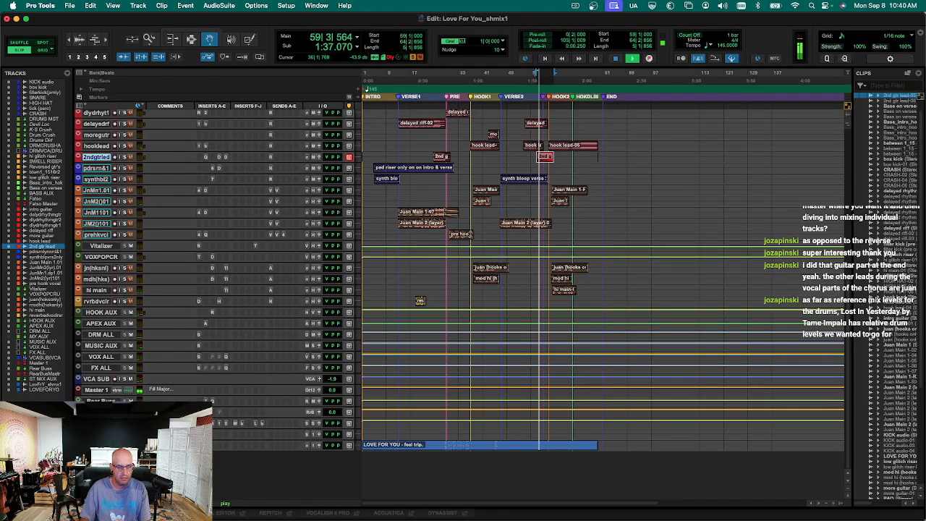
Select the hook lead clip in HOOK2, compare the mix with the hook lead muted and unmuted, and lower its level.
{"action": "scroll", "coordinate": [240, 416], "scroll_direction": "up", "scroll_amount": 10}
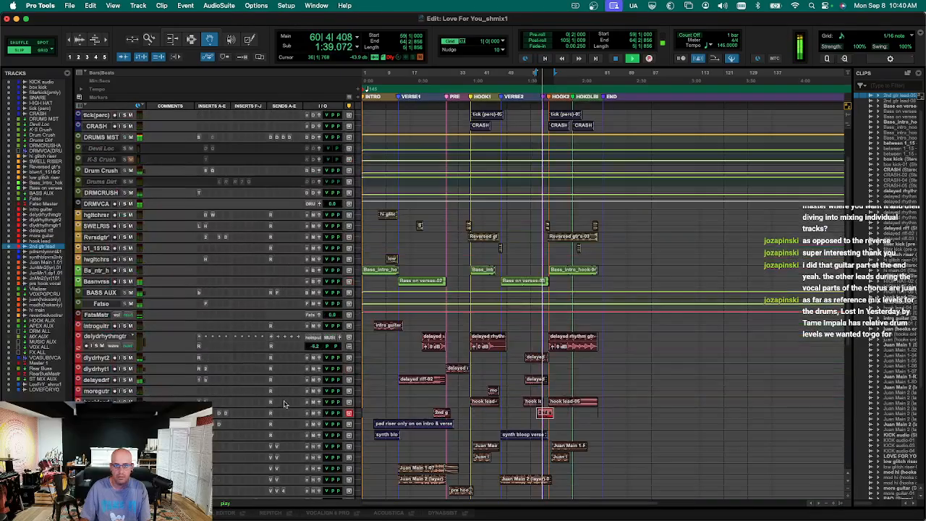
{"action": "left_click", "coordinate": [562, 400]}
{"action": "scroll", "coordinate": [562, 400], "scroll_direction": "down", "scroll_amount": 10}
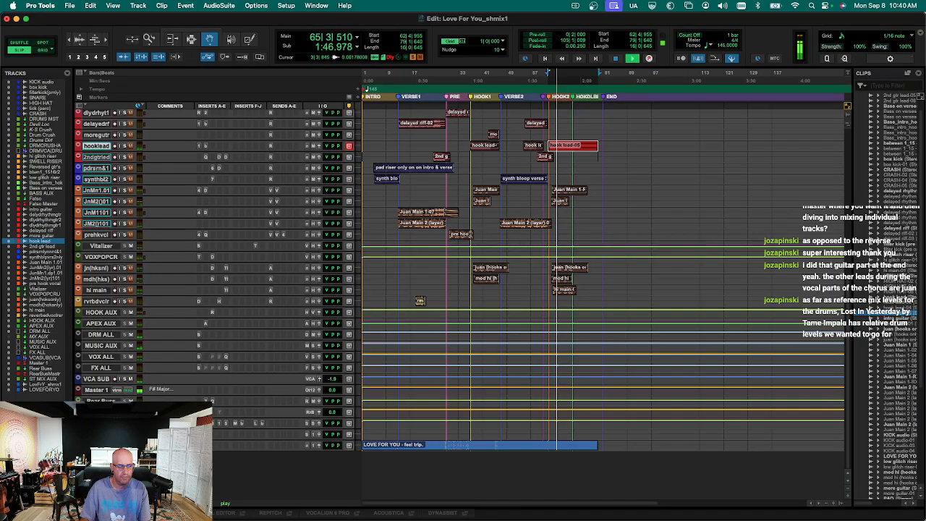
{"action": "key", "text": "super+equal"}
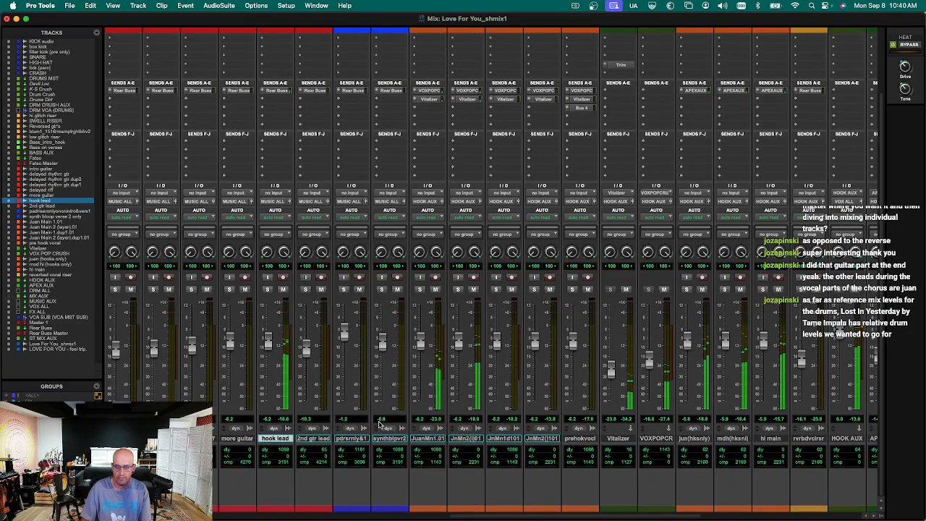
{"action": "left_click", "coordinate": [283, 289]}
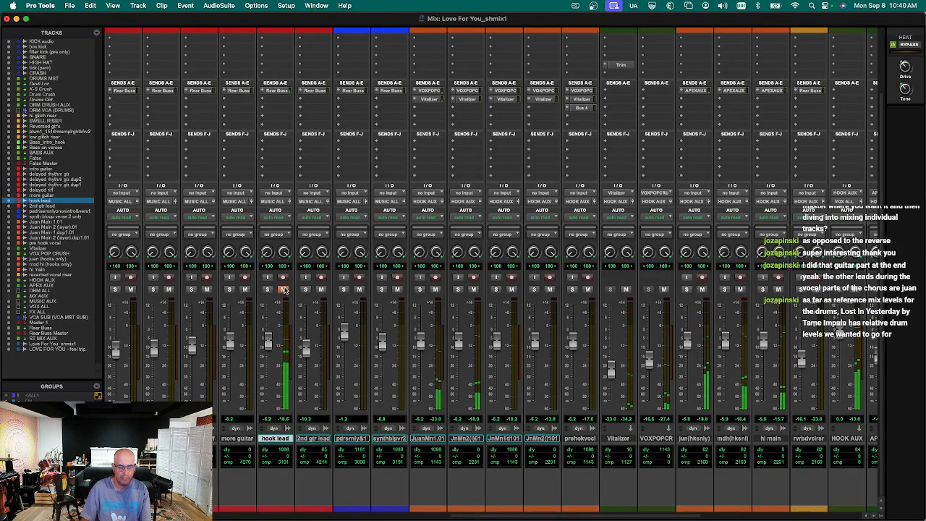
{"action": "left_click", "coordinate": [283, 289]}
{"action": "left_click", "coordinate": [226, 440]}
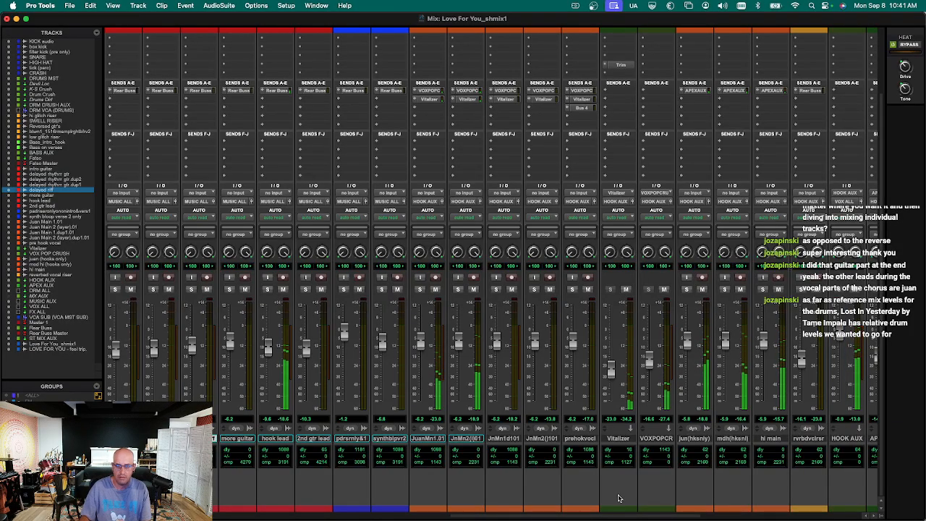
Raise the original delayed rhythm gtr track's volume to -4.1 dB and stop playback.
{"action": "left_click_drag", "start_coordinate": [617, 511], "coordinate": [527, 511]}
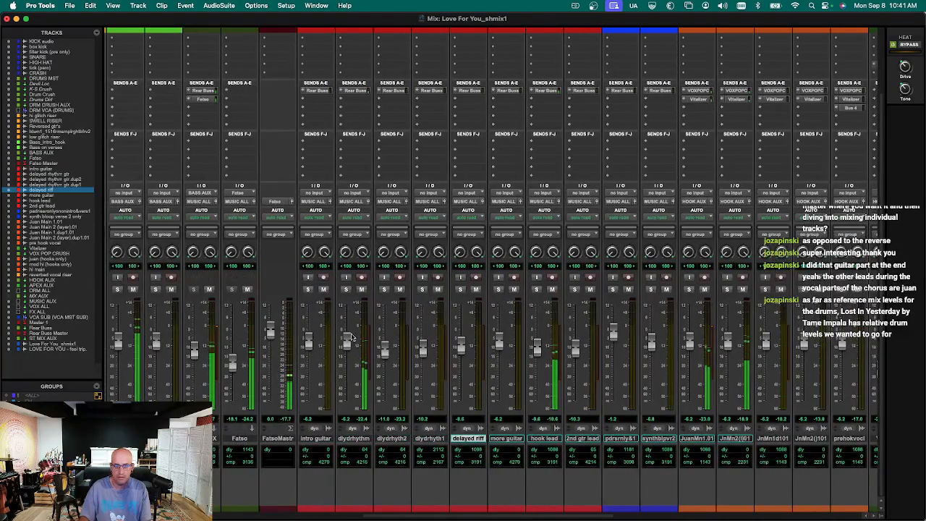
{"action": "left_click_drag", "start_coordinate": [346, 340], "coordinate": [347, 340]}
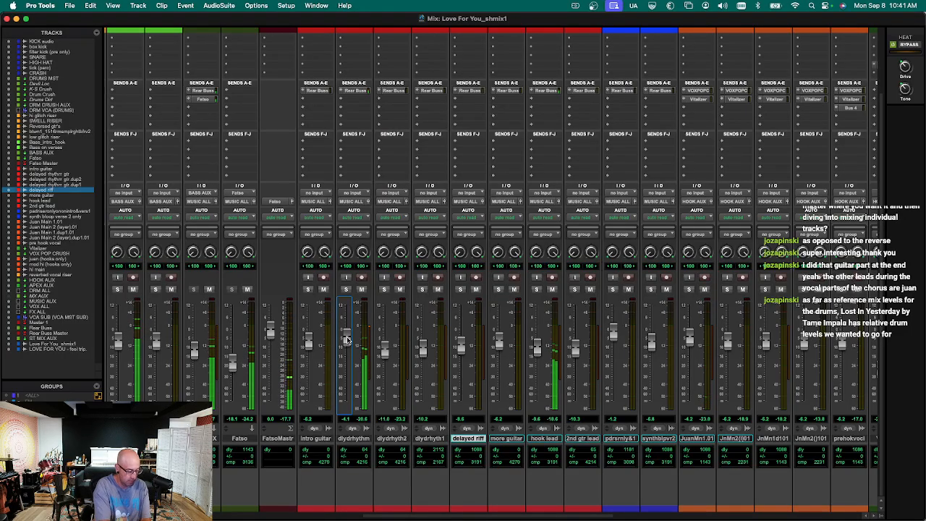
{"action": "key", "text": "super+equal"}
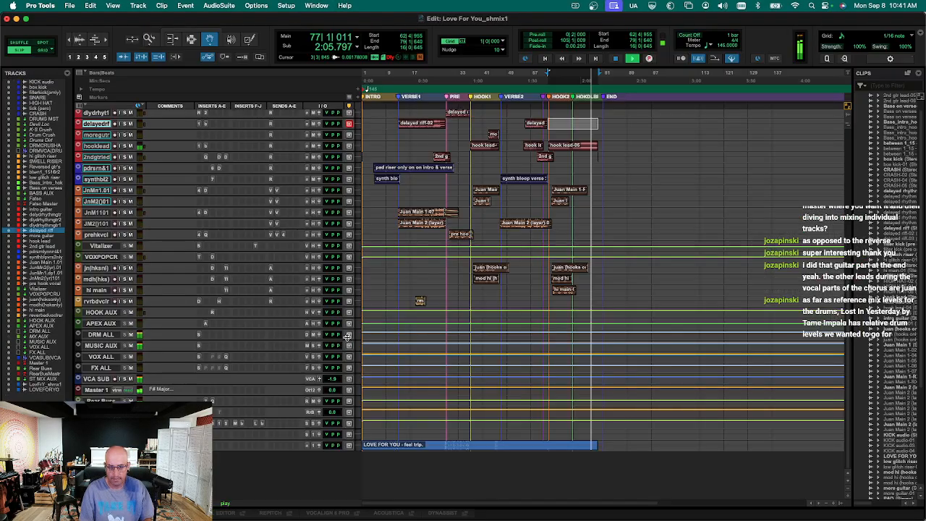
{"action": "key", "text": "space"}
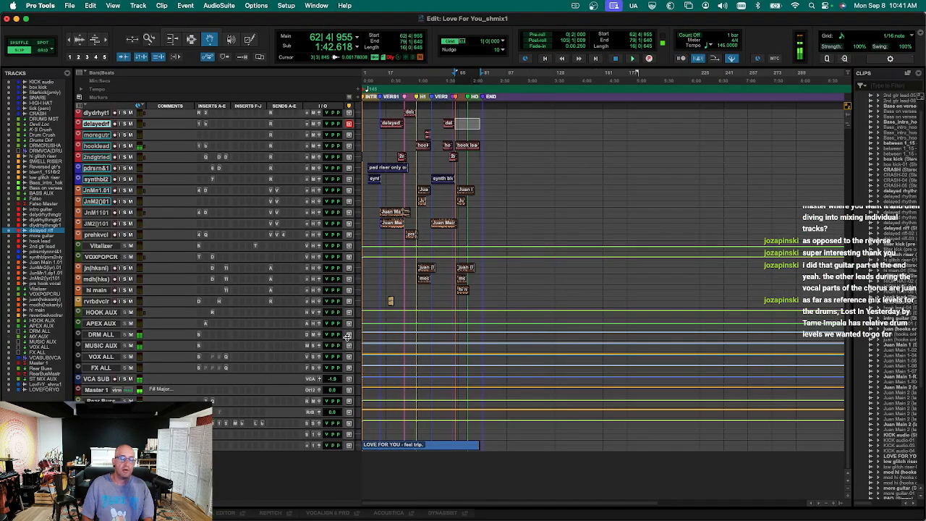
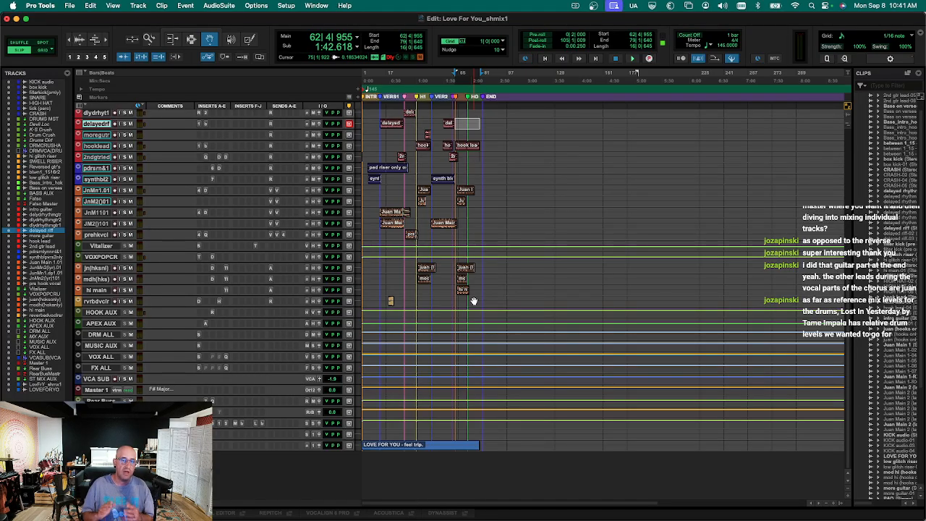
Duplicate the second main vocal layer track with inserts, sends, markers and group assignments, and move the VERSE2 vocal clip onto the duplicate.
{"action": "left_click", "coordinate": [439, 222]}
{"action": "key", "text": "t"}
{"action": "key", "text": "t"}
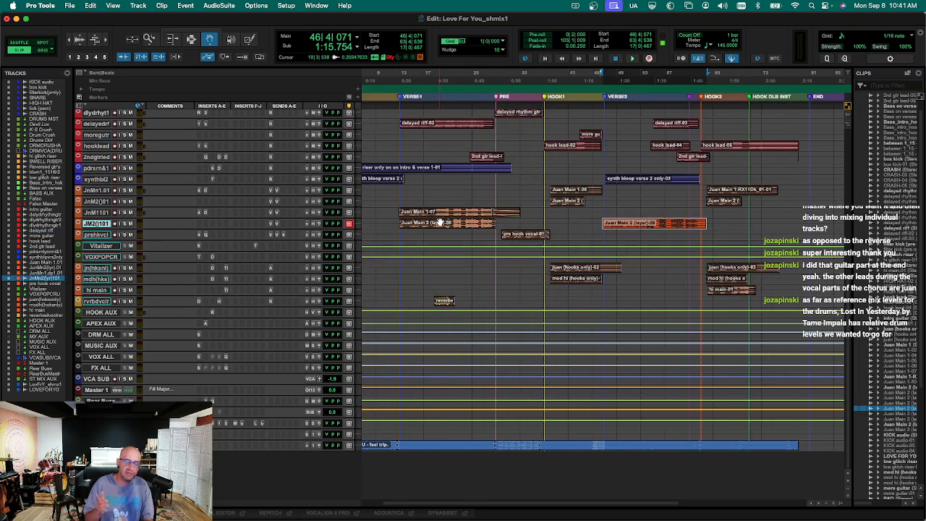
{"action": "key", "text": "alt+shift+d"}
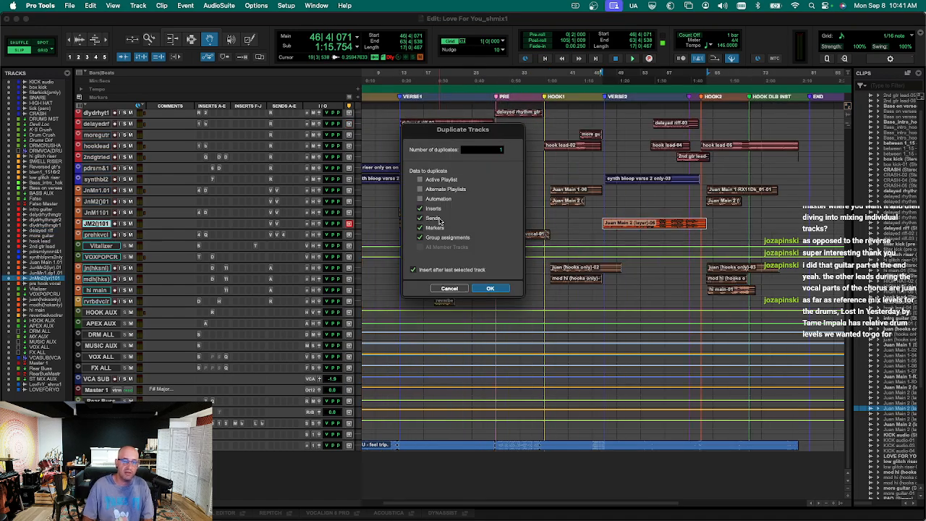
{"action": "key", "text": "Return"}
{"action": "left_click_drag", "start_coordinate": [637, 228], "coordinate": [637, 228]}
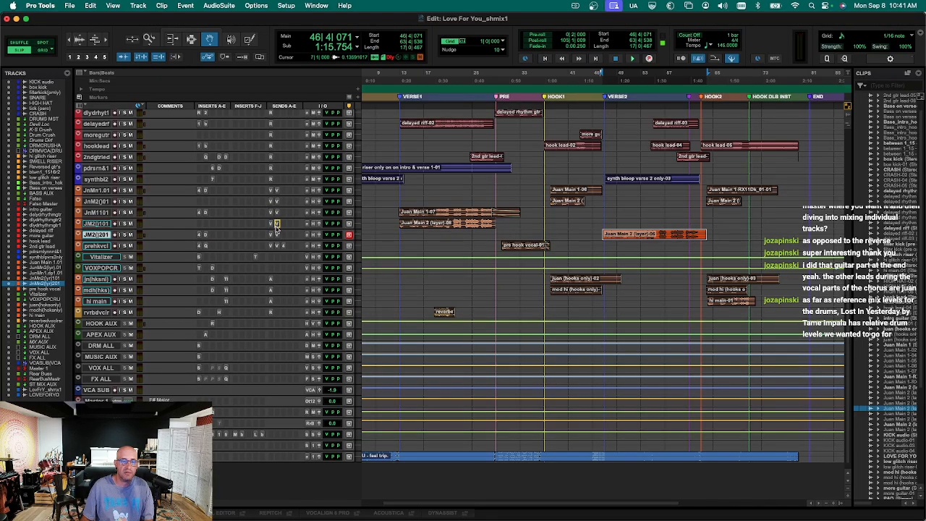
Play VERSE2 and raise the duplicated vocal layer track's volume to -3.8 dB.
{"action": "key", "text": "space"}
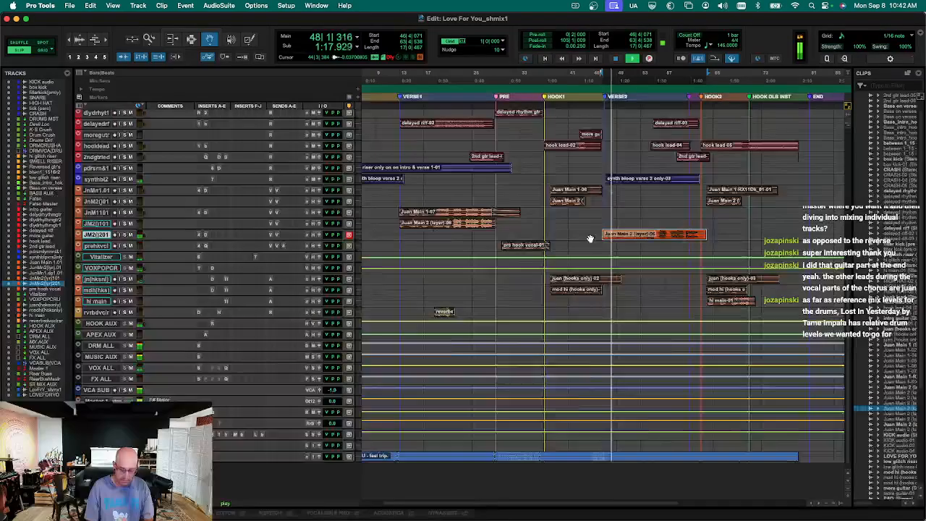
{"action": "key", "text": "super+equal"}
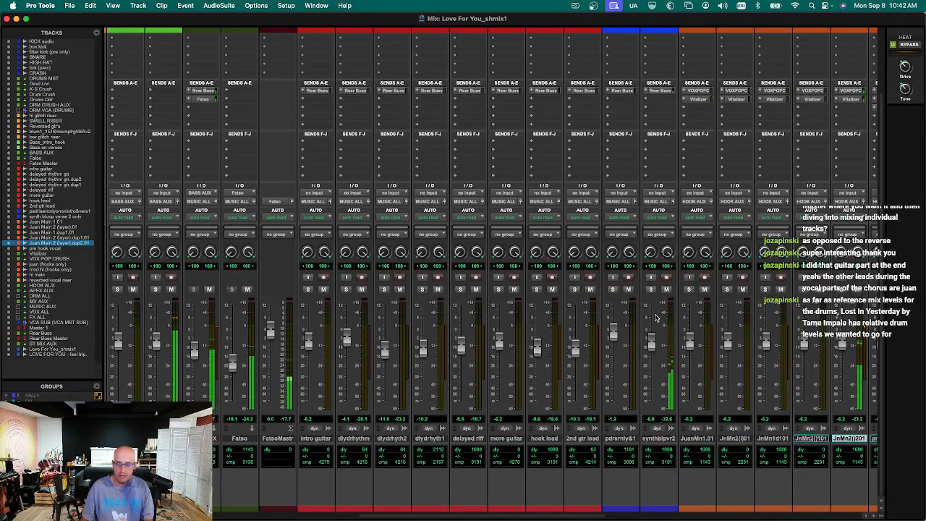
{"action": "left_click_drag", "start_coordinate": [496, 518], "coordinate": [607, 518]}
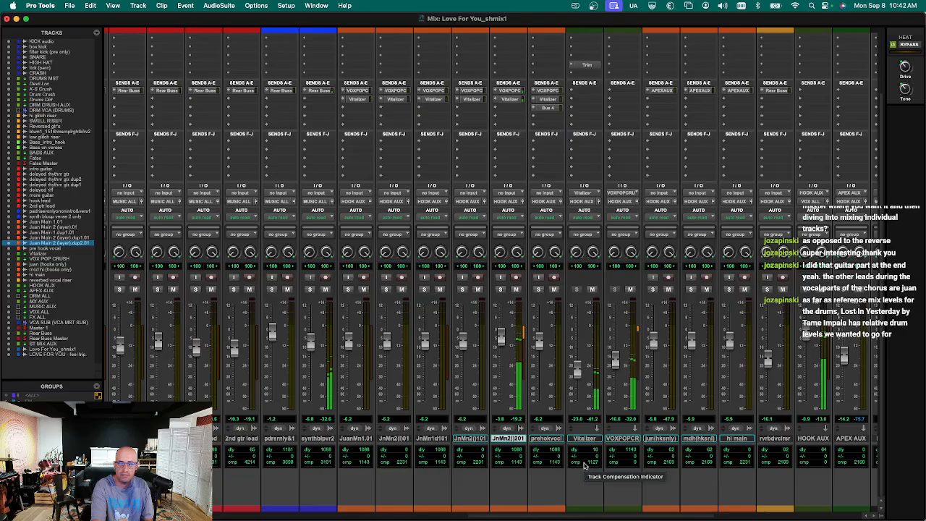
{"action": "key", "text": "super+equal"}
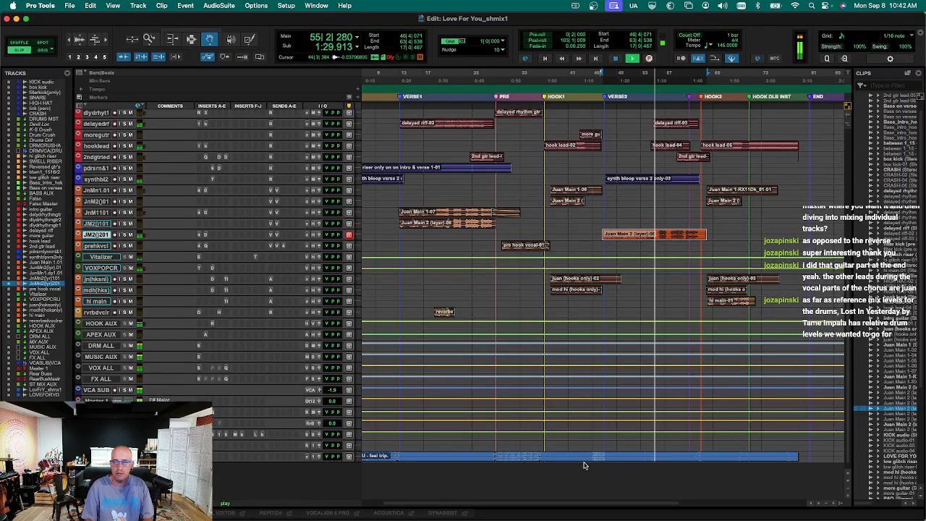
Enlarge the duplicated vocal layer track and split its VERSE2 clip in the gap at about bar 55.
{"action": "key", "text": "ctrl+Up"}
{"action": "key", "text": "ctrl+Up"}
{"action": "key", "text": "ctrl+Up"}
{"action": "key", "text": "t"}
{"action": "key", "text": "t"}
{"action": "key", "text": "r"}
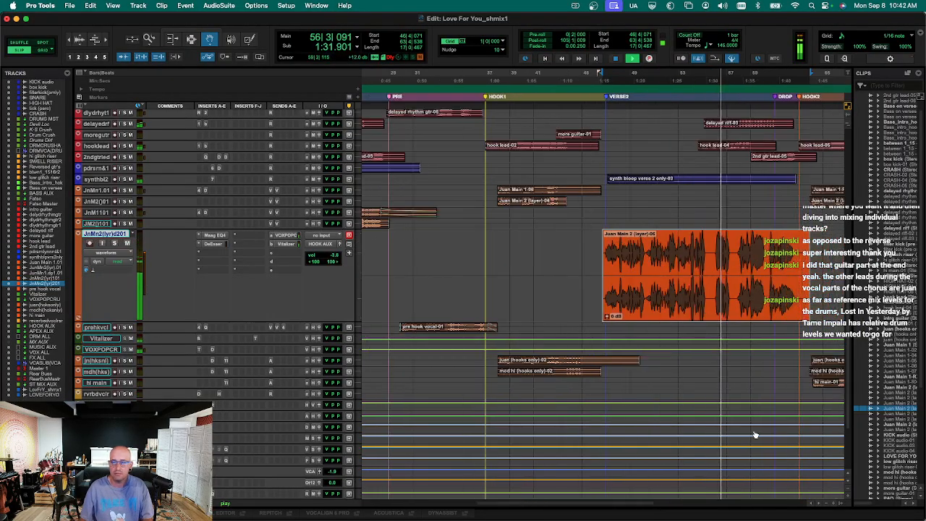
{"action": "key", "text": "F7"}
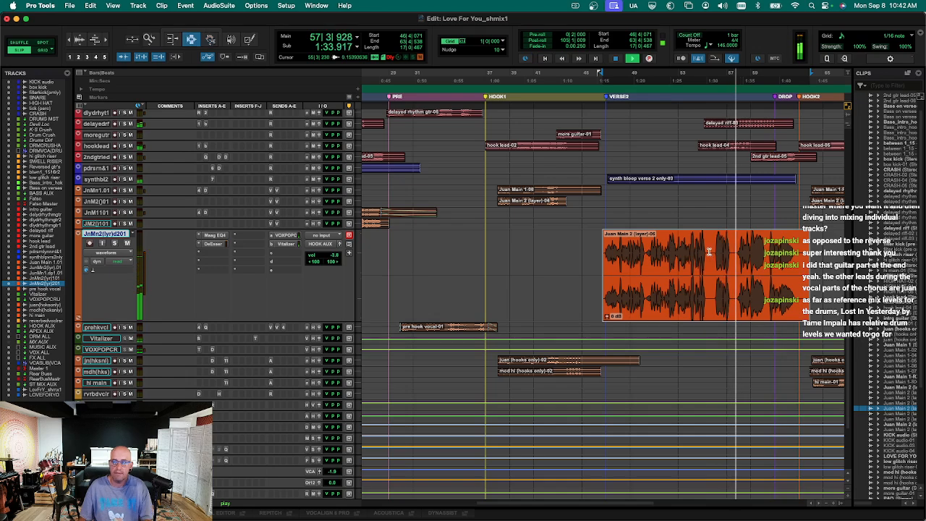
{"action": "left_click", "coordinate": [709, 251]}
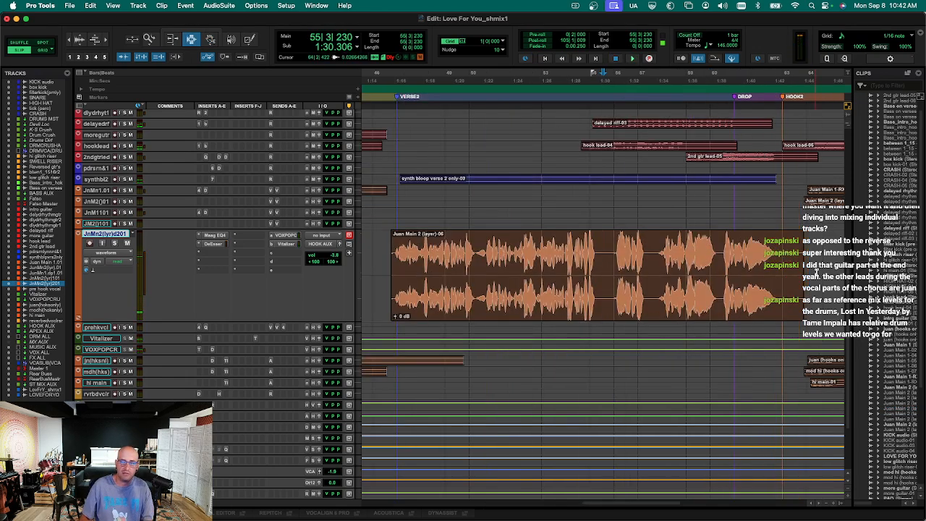
{"action": "key", "text": "b"}
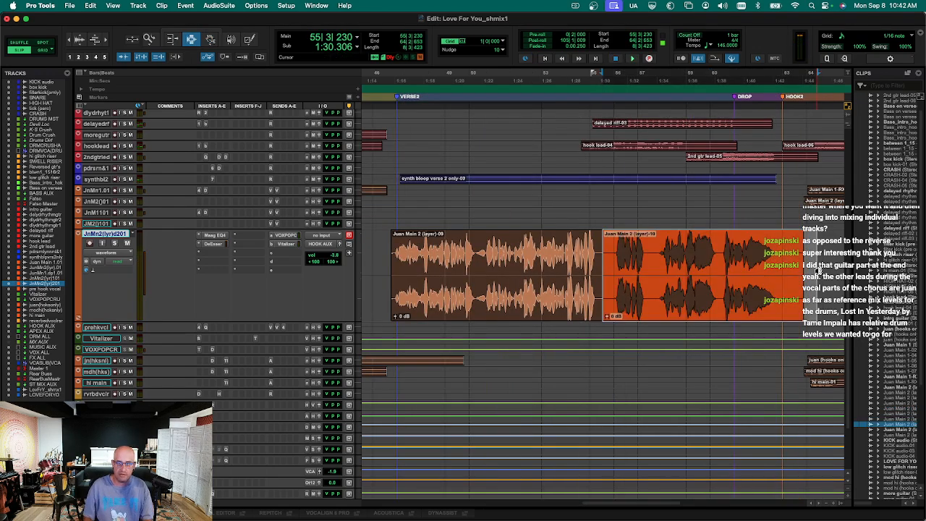
Lower the clip gain of the vocal part after the split to -2.0 dB and play it from bar 55.
{"action": "key", "text": "ctrl+shift+Down"}
{"action": "key", "text": "ctrl+shift+Down"}
{"action": "key", "text": "ctrl+shift+Down"}
{"action": "key", "text": "space"}
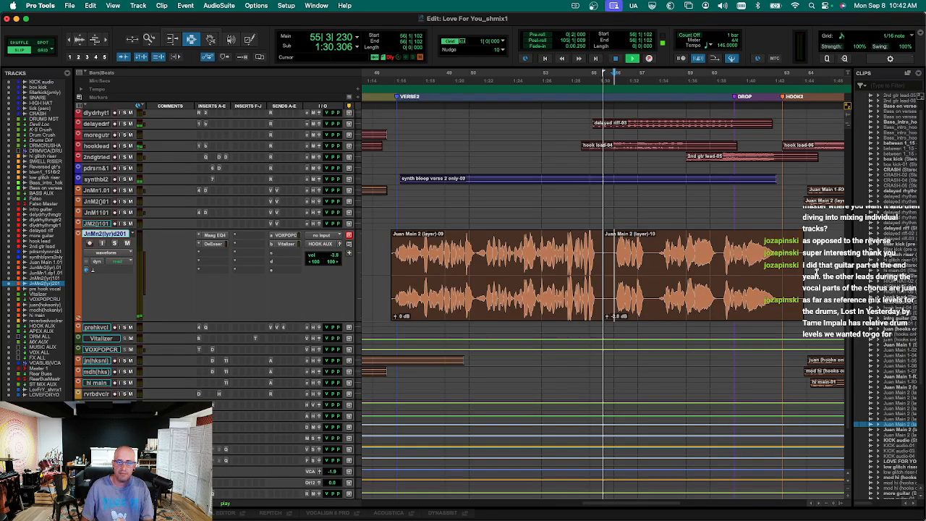
Enlarge the SWELL RISER track and raise the clip gain of its clip at the start of HOOK2 to +1.0 dB.
{"action": "key", "text": "space"}
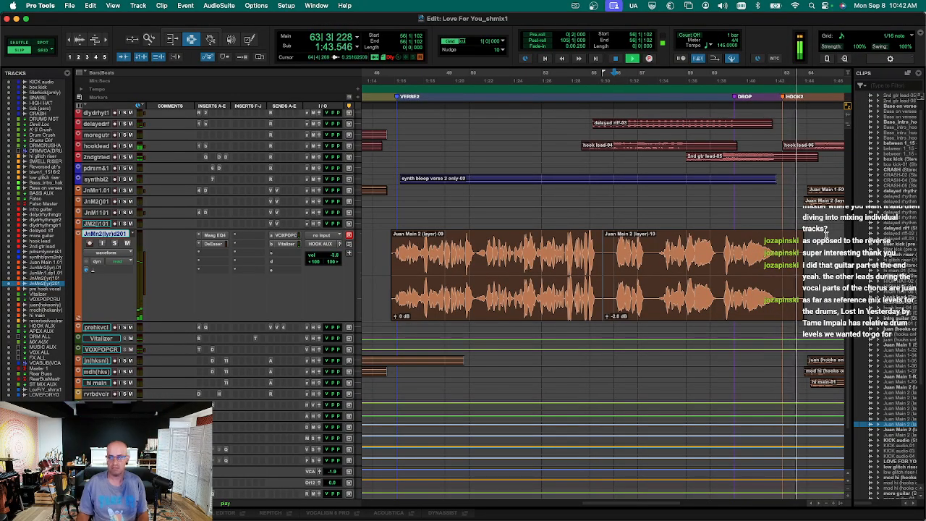
{"action": "scroll", "coordinate": [600, 290], "scroll_direction": "up", "scroll_amount": 6}
{"action": "left_click", "coordinate": [775, 170]}
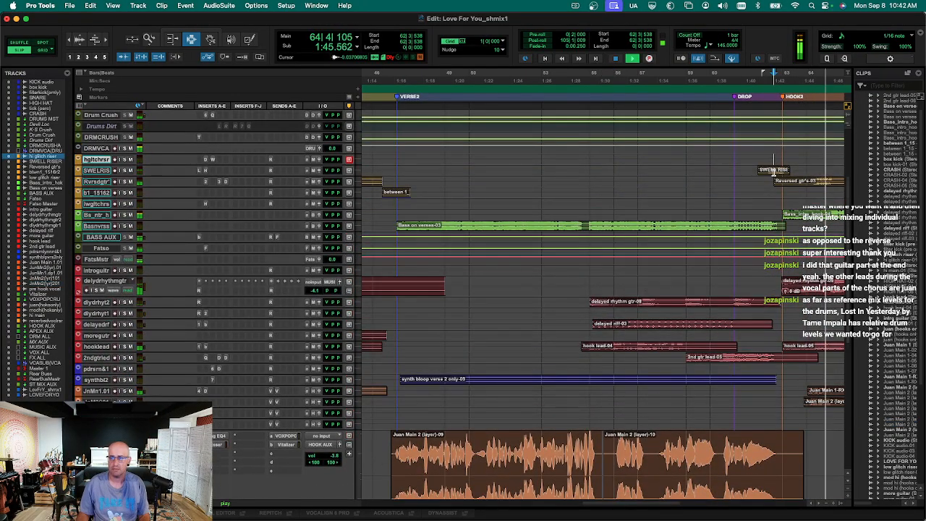
{"action": "key", "text": "r"}
{"action": "key", "text": "ctrl+Up"}
{"action": "key", "text": "ctrl+Up"}
{"action": "key", "text": "ctrl+Up"}
{"action": "left_click_drag", "start_coordinate": [657, 190], "coordinate": [738, 193]}
{"action": "key", "text": "t"}
{"action": "key", "text": "t"}
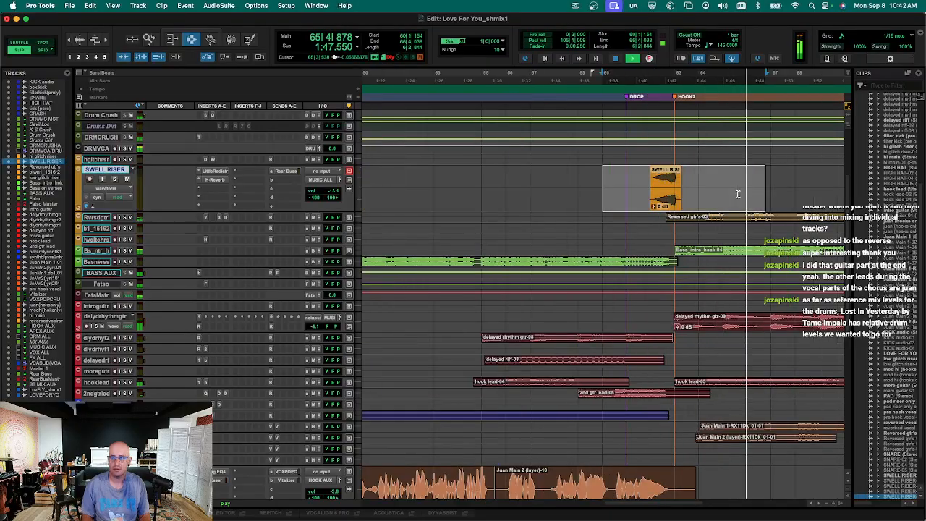
{"action": "key", "text": "r"}
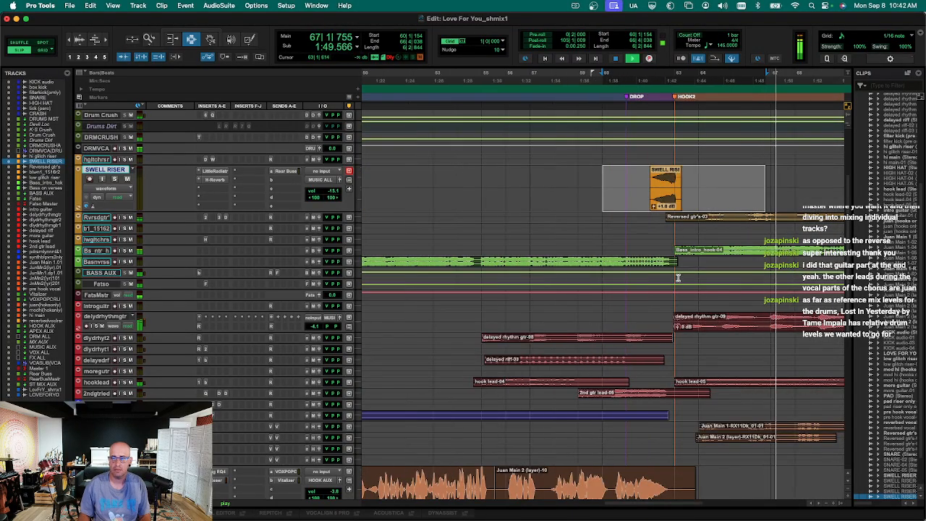
{"action": "key", "text": "r"}
Solo the LOVE FOR YOU reference track in the mixer to compare it with the mix, and save the session.
{"action": "key", "text": "super+equal"}
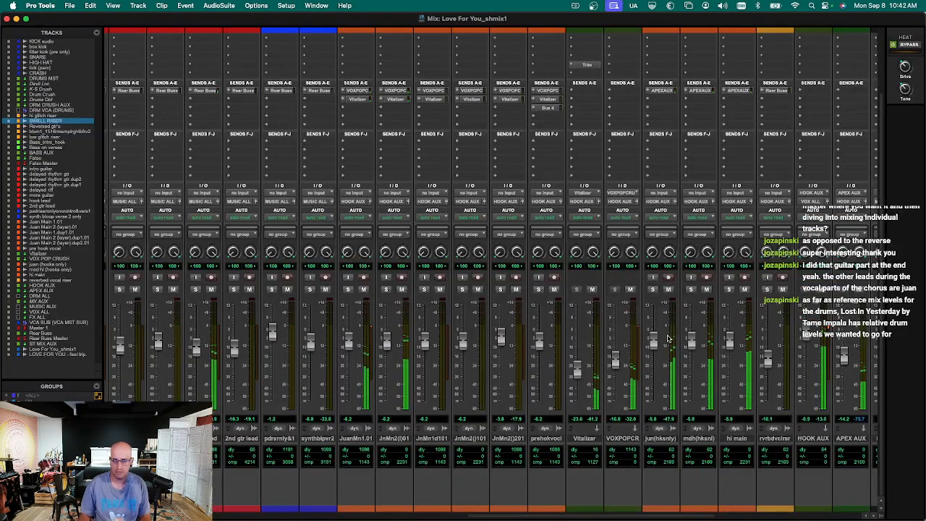
{"action": "left_click_drag", "start_coordinate": [697, 516], "coordinate": [611, 515]}
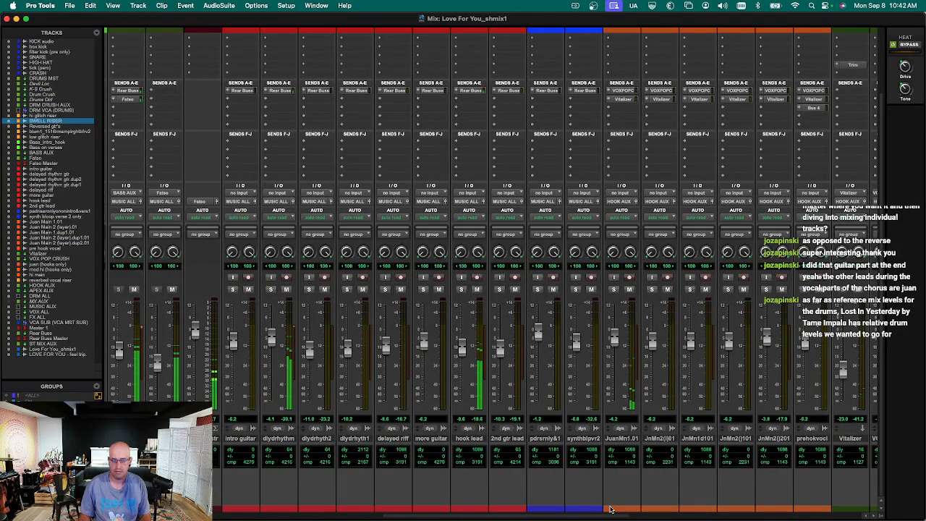
{"action": "left_click_drag", "start_coordinate": [616, 508], "coordinate": [868, 503]}
{"action": "left_click", "coordinate": [802, 289]}
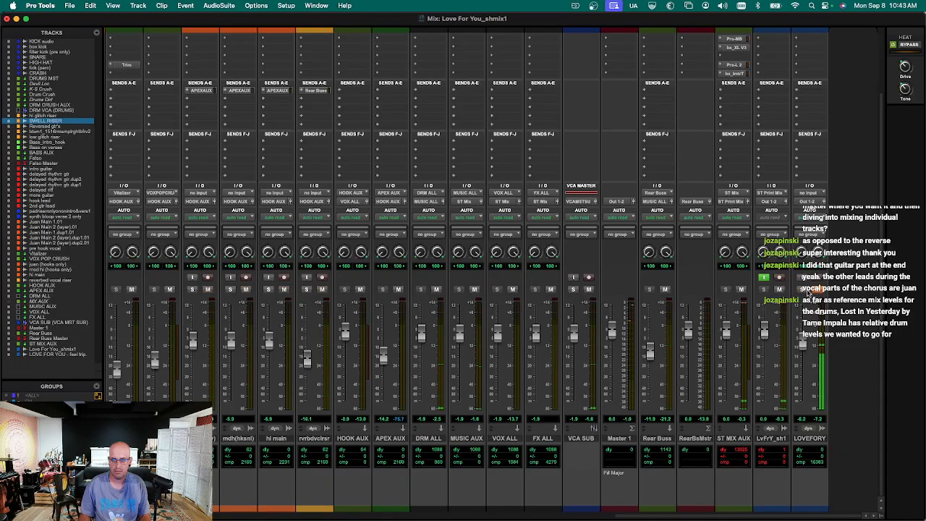
{"action": "key", "text": "super+equal"}
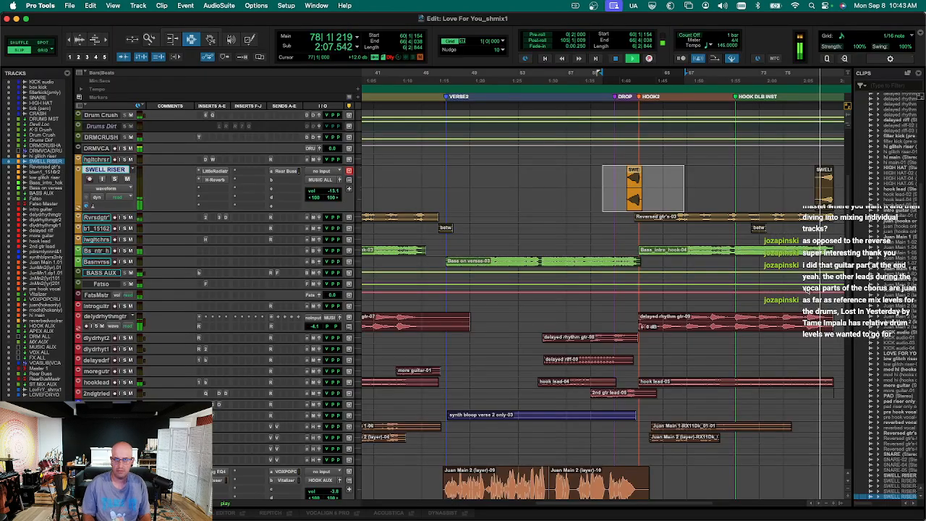
{"action": "key", "text": "super+equal"}
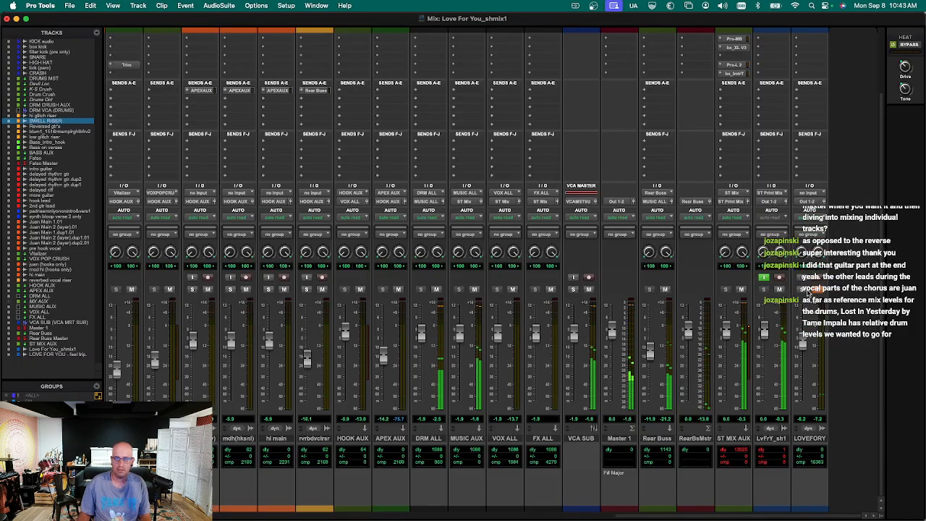
{"action": "key", "text": "super+s"}
{"action": "key", "text": "super+equal"}
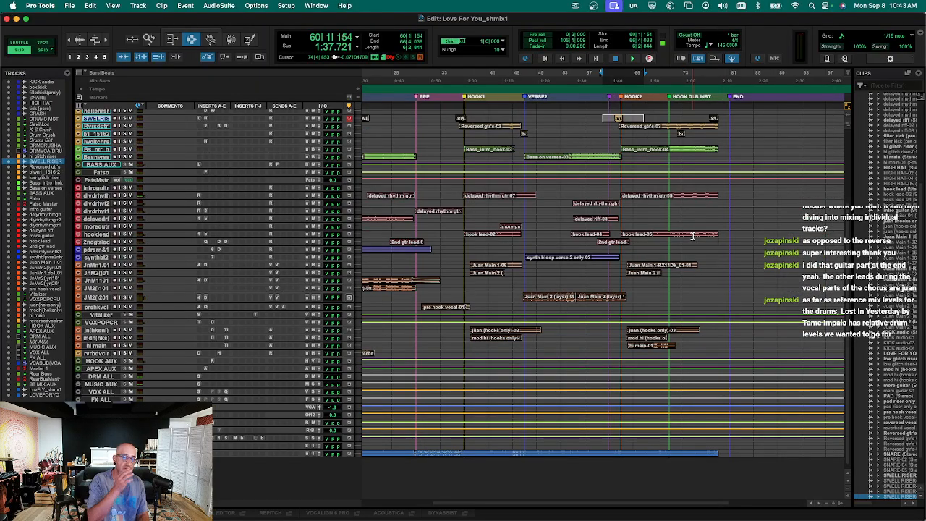
Select the span from the HOOK2 marker to the HOOK DLB INST marker on the Love For You_shmix1 track and play it.
{"action": "left_click", "coordinate": [650, 448]}
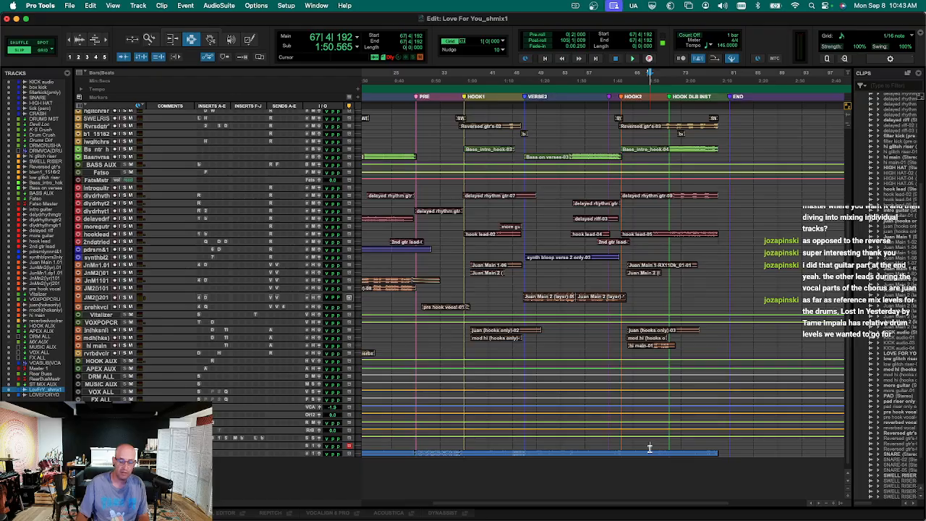
{"action": "key", "text": "super+5"}
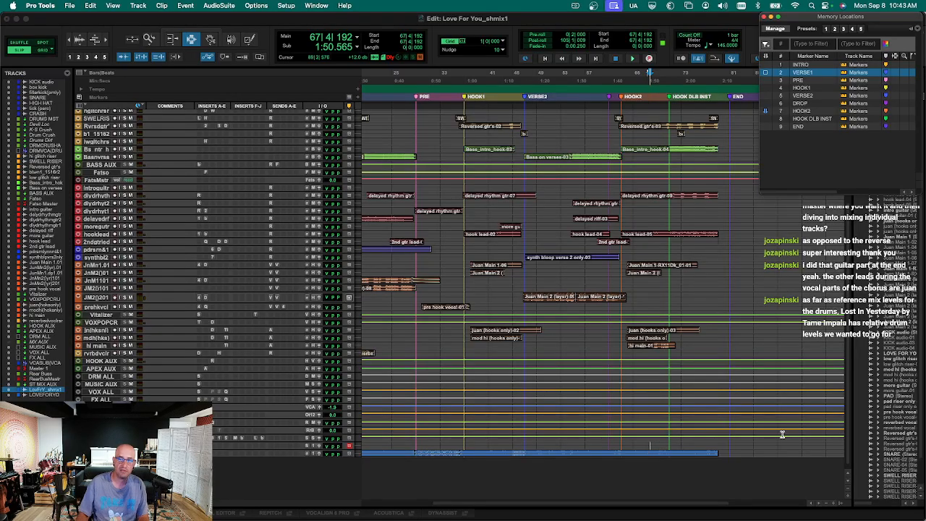
{"action": "left_click", "coordinate": [820, 121]}
{"action": "left_click", "coordinate": [817, 111]}
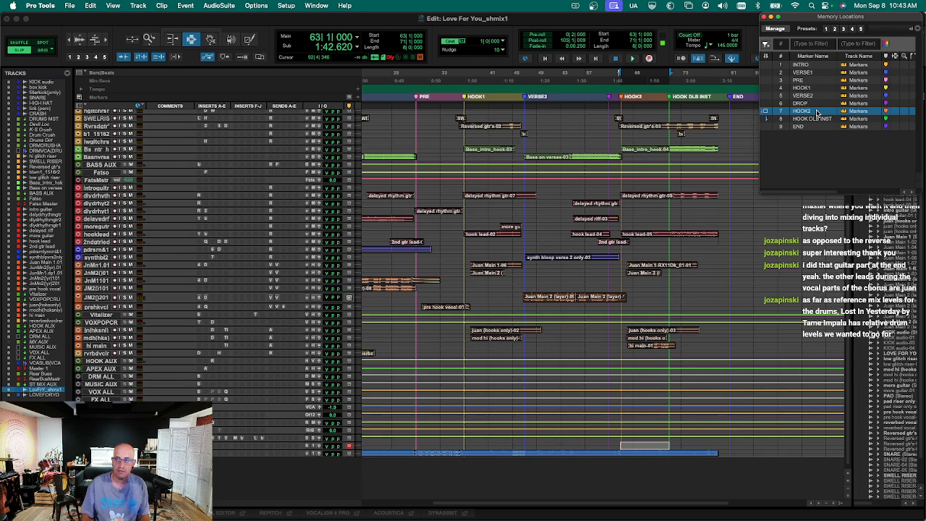
{"action": "key", "text": "space"}
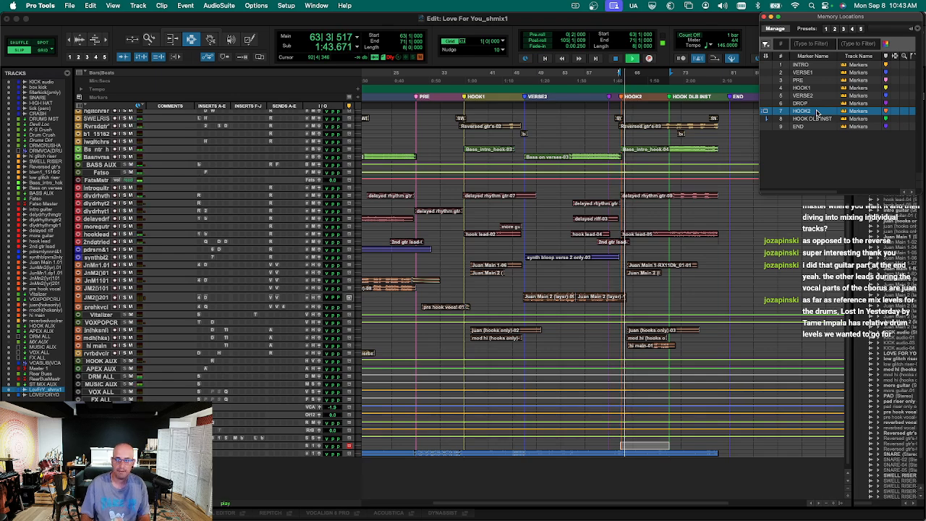
{"action": "key", "text": "space"}
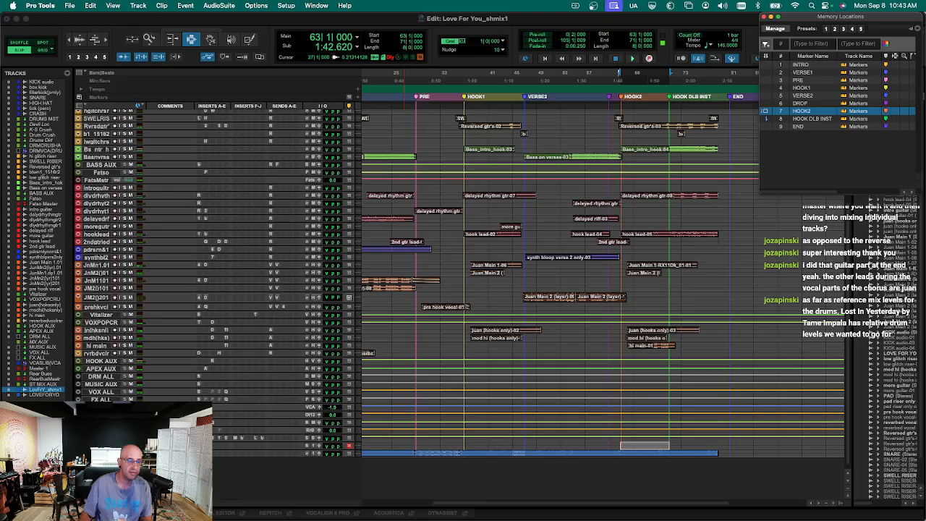
Move the HOOK2 selection down to the LOVE FOR YOU reference track and listen to that section for comparison.
{"action": "key", "text": "semicolon"}
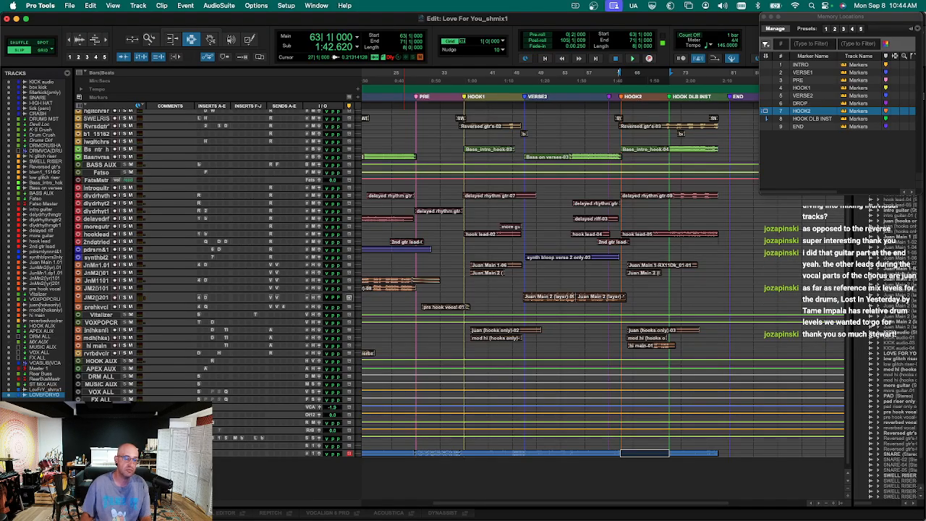
{"action": "key", "text": "space"}
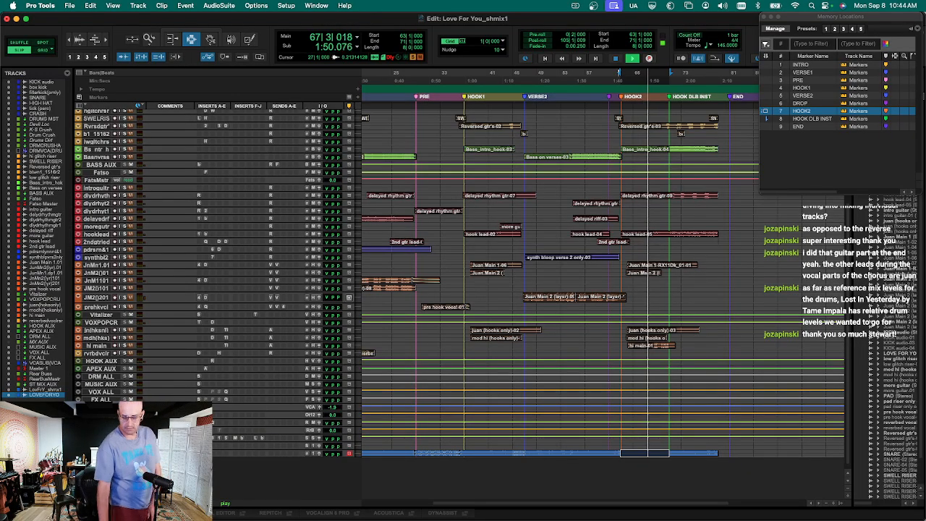
{"action": "key", "text": "super+equal"}
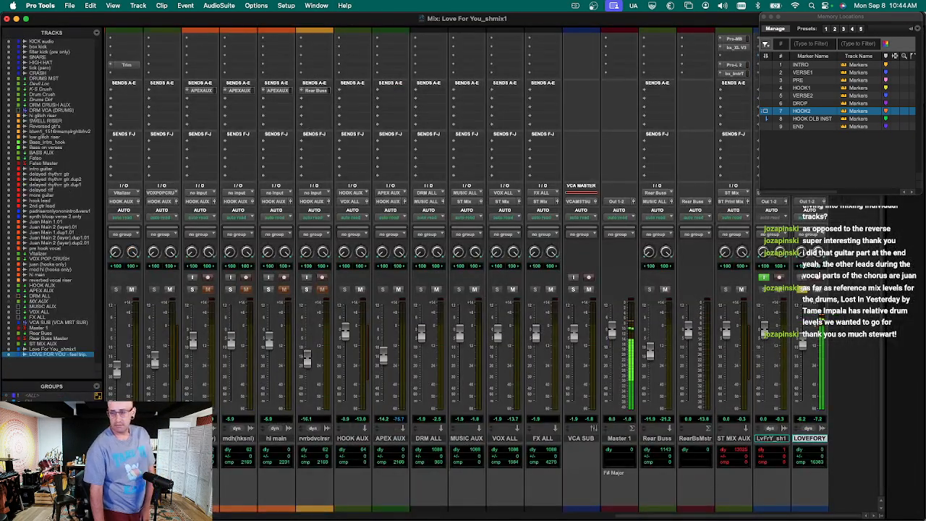
{"action": "key", "text": "super+equal"}
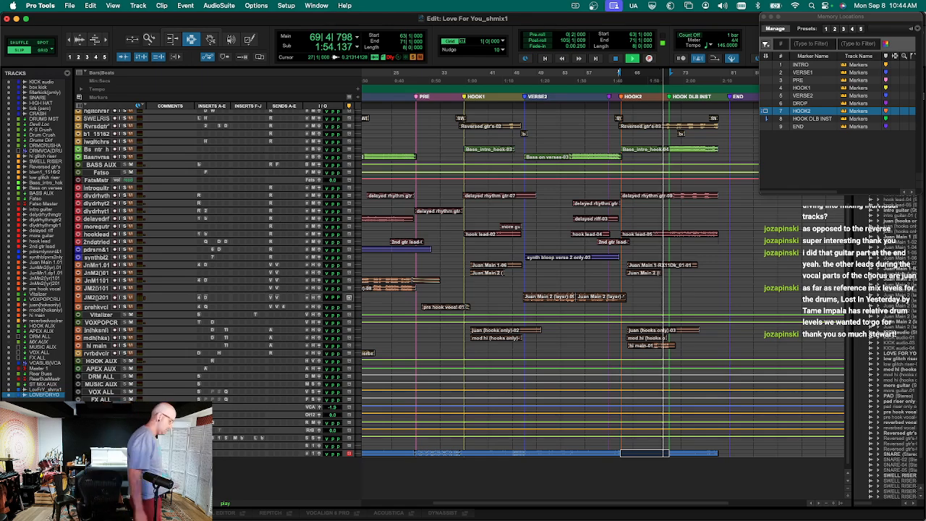
{"action": "key", "text": "space"}
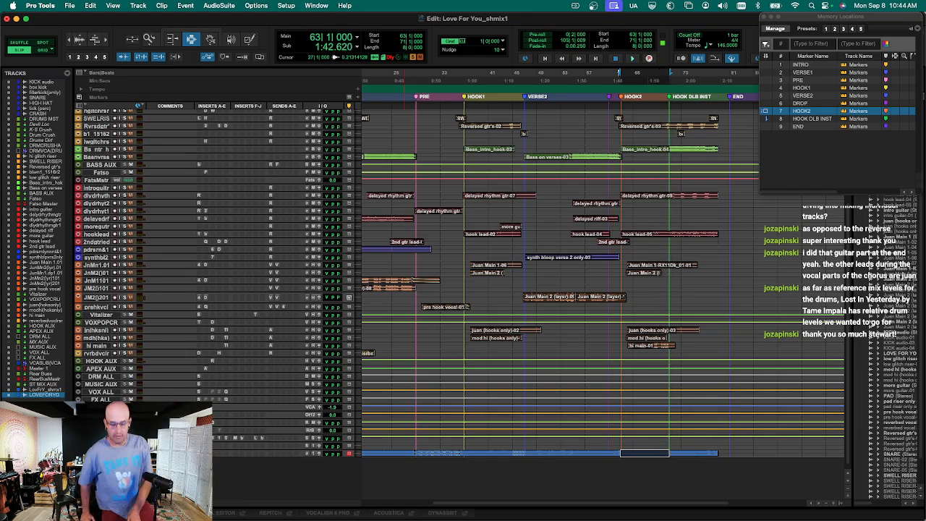
{"action": "key", "text": "space"}
{"action": "key", "text": "space"}
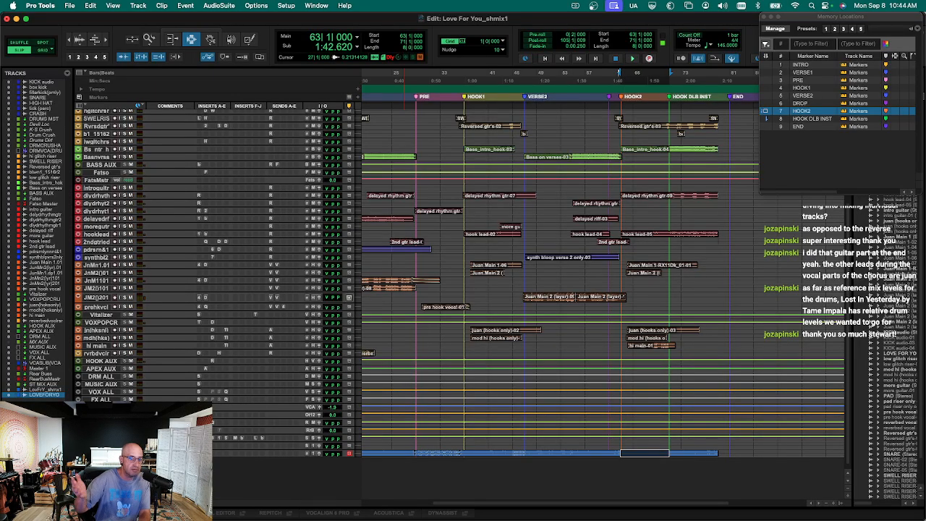
Play HOOK2, save the session, and slightly lower the volume of the DRUMS MST drum master in the mixer.
{"action": "key", "text": "space"}
{"action": "key", "text": "super+s"}
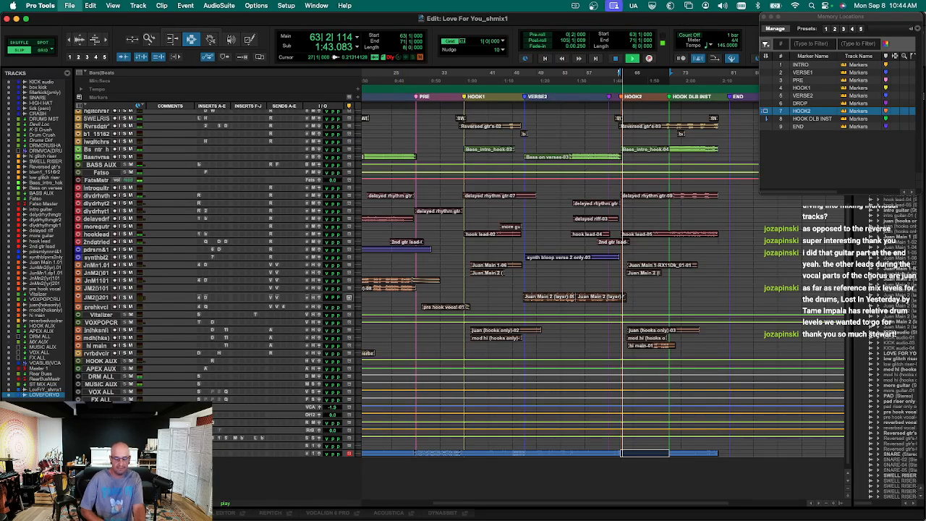
{"action": "key", "text": "super+equal"}
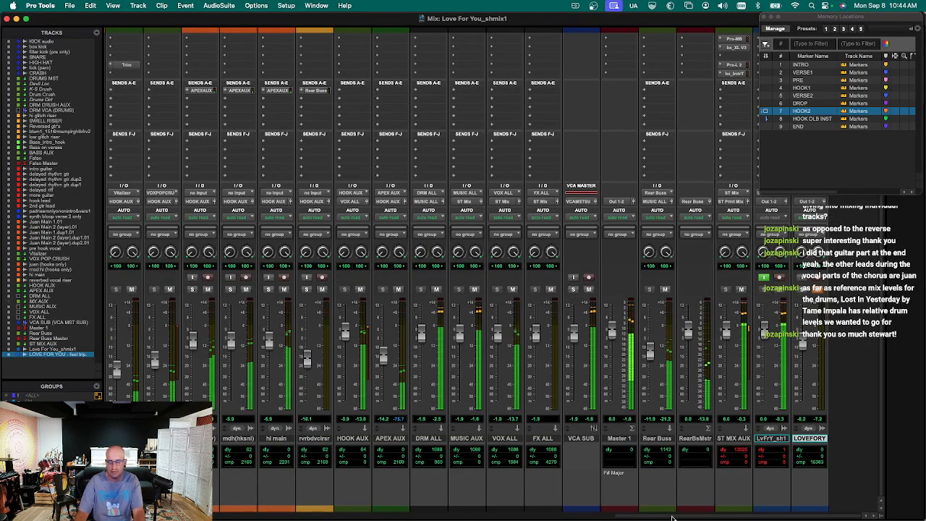
{"action": "scroll", "coordinate": [341, 517], "scroll_direction": "right", "scroll_amount": 10}
{"action": "left_click_drag", "start_coordinate": [340, 517], "coordinate": [339, 517]}
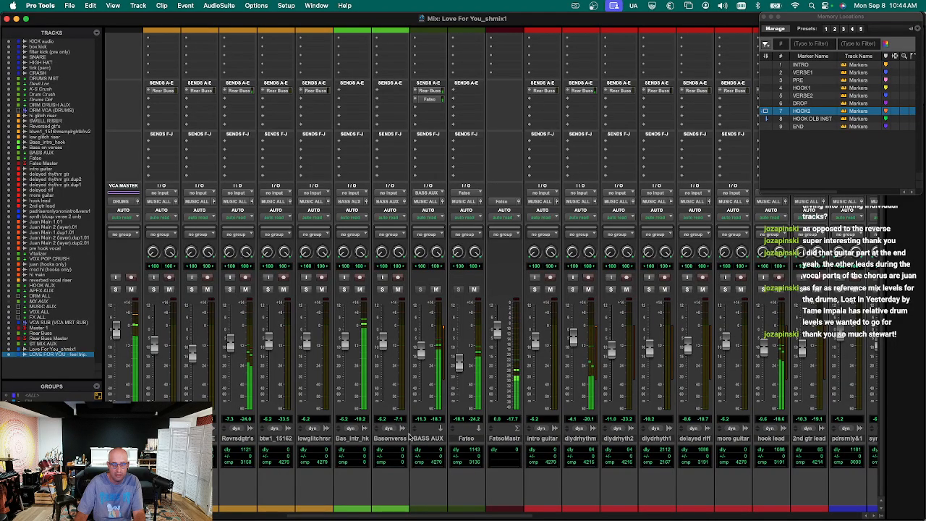
{"action": "left_click_drag", "start_coordinate": [438, 515], "coordinate": [277, 515]}
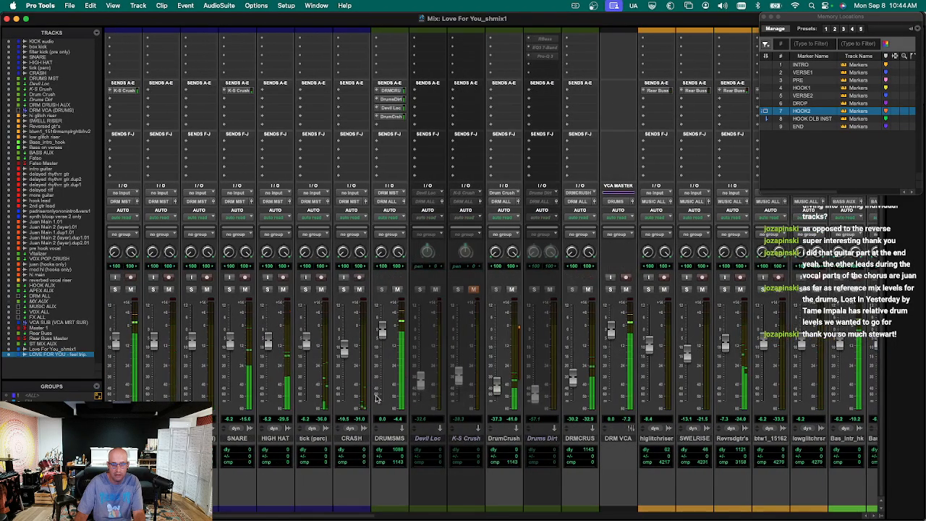
{"action": "left_click", "coordinate": [383, 335]}
{"action": "left_click_drag", "start_coordinate": [382, 335], "coordinate": [383, 337]}
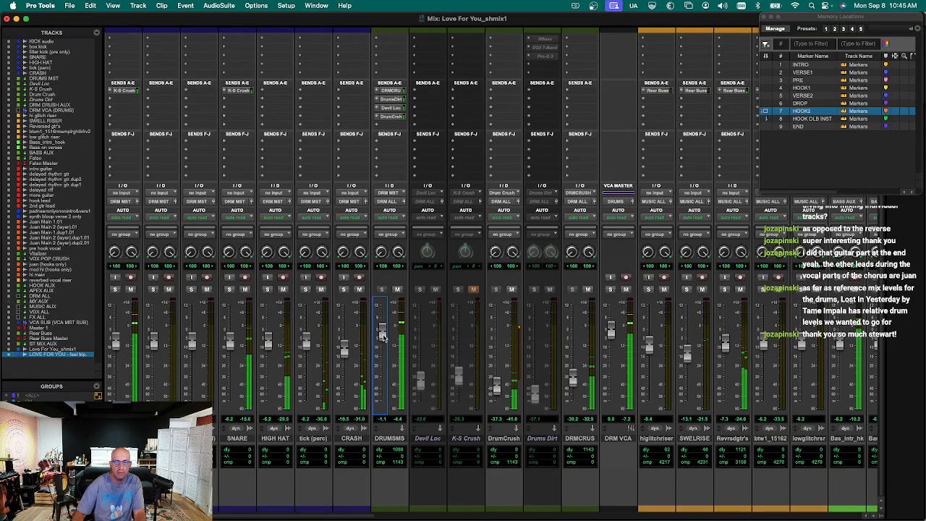
{"action": "left_click_drag", "start_coordinate": [383, 335], "coordinate": [384, 338]}
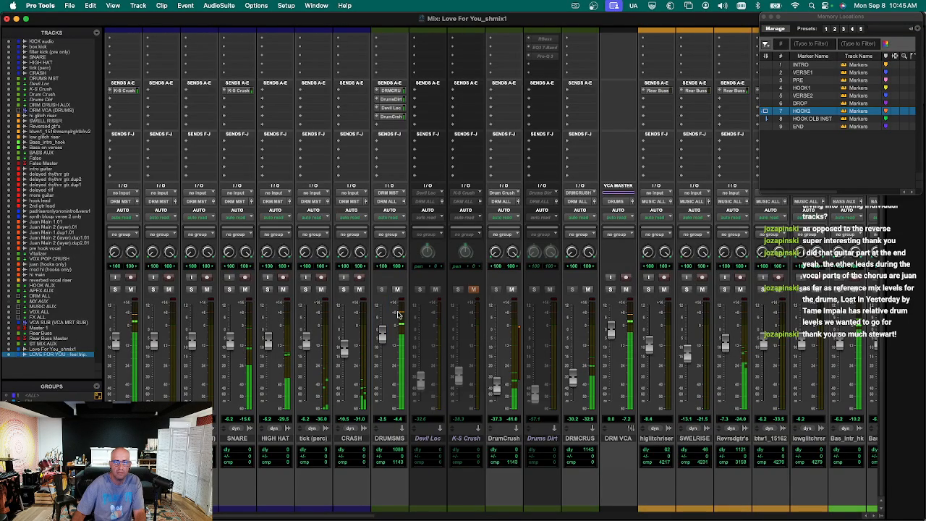
Show the bus and master channels in the mixer, close the memory locations list and save the session.
{"action": "left_click", "coordinate": [598, 517]}
{"action": "left_click_drag", "start_coordinate": [598, 517], "coordinate": [838, 503]}
{"action": "key", "text": "super+5"}
{"action": "key", "text": "super+s"}
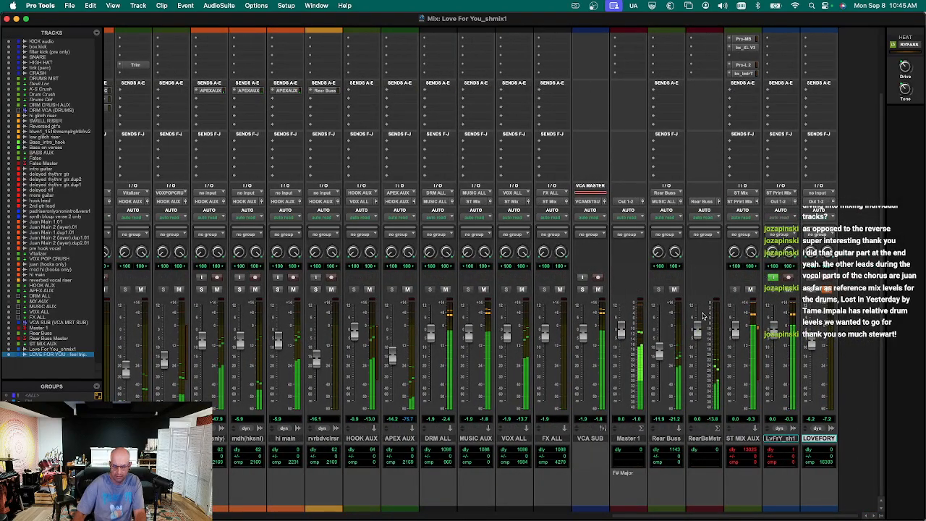
Enlarge the delayed rhythm gtr track and play its HOOK2 part from about bar 68.
{"action": "key", "text": "super+equal"}
{"action": "key", "text": "t"}
{"action": "scroll", "coordinate": [651, 314], "scroll_direction": "up", "scroll_amount": 5}
{"action": "left_click", "coordinate": [670, 309]}
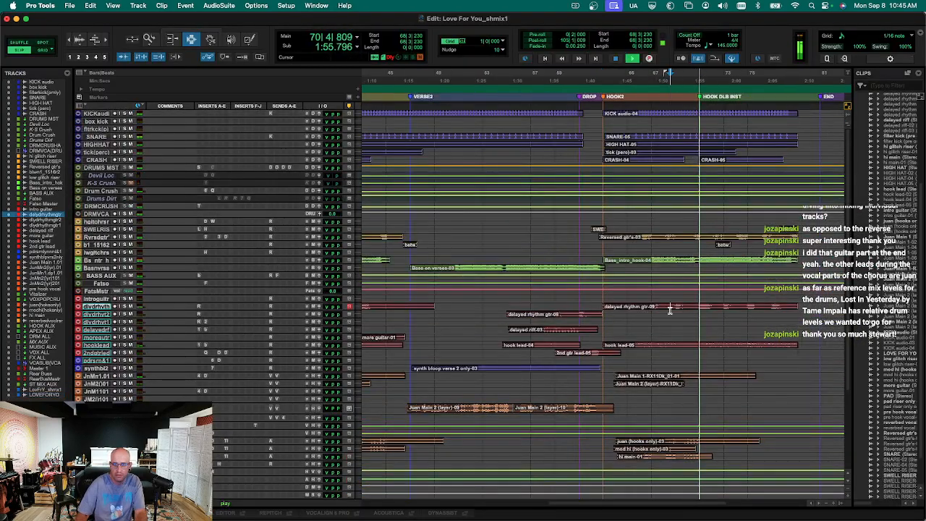
{"action": "key", "text": "space"}
{"action": "key", "text": "ctrl+Up"}
{"action": "key", "text": "ctrl+Up"}
{"action": "key", "text": "space"}
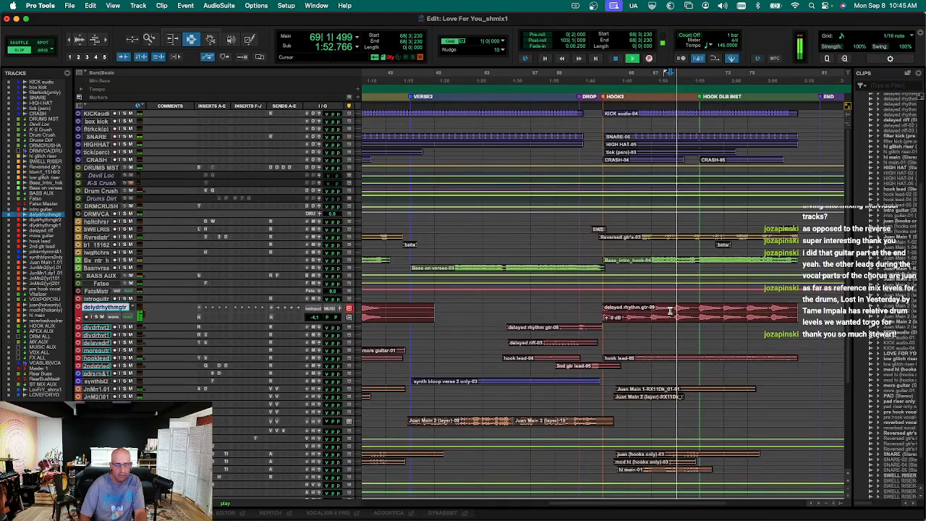
Lower the delayed rhythm gtr track's volume to -6.8 dB and play HOOK2 from bar 63.
{"action": "key", "text": "super+equal"}
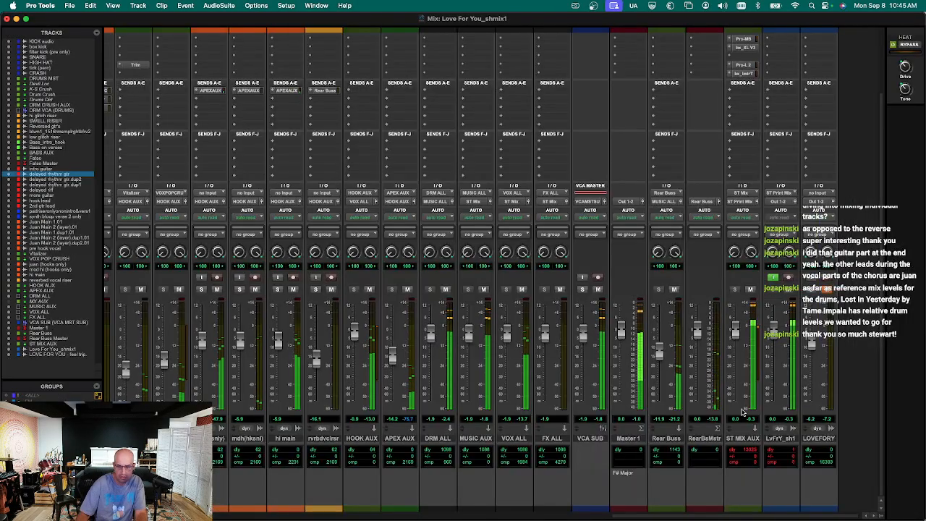
{"action": "left_click_drag", "start_coordinate": [703, 511], "coordinate": [440, 511]}
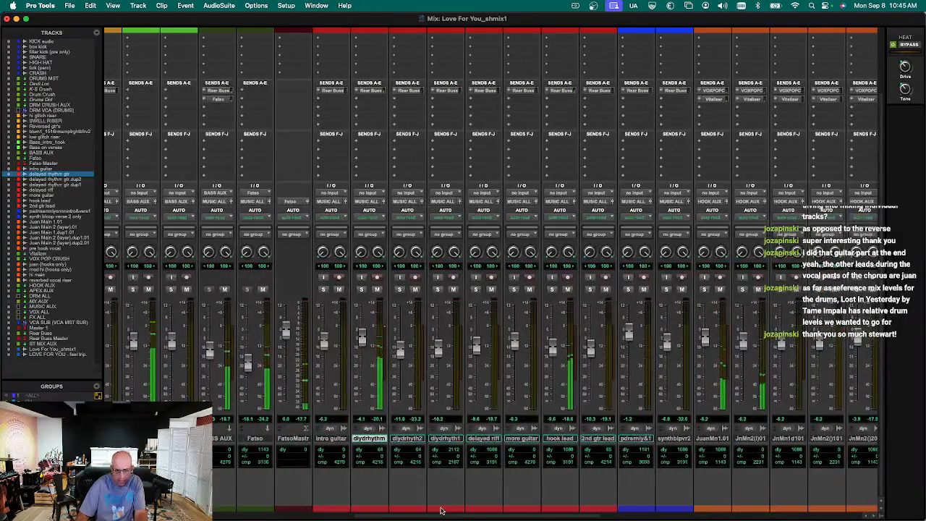
{"action": "left_click_drag", "start_coordinate": [363, 340], "coordinate": [364, 347]}
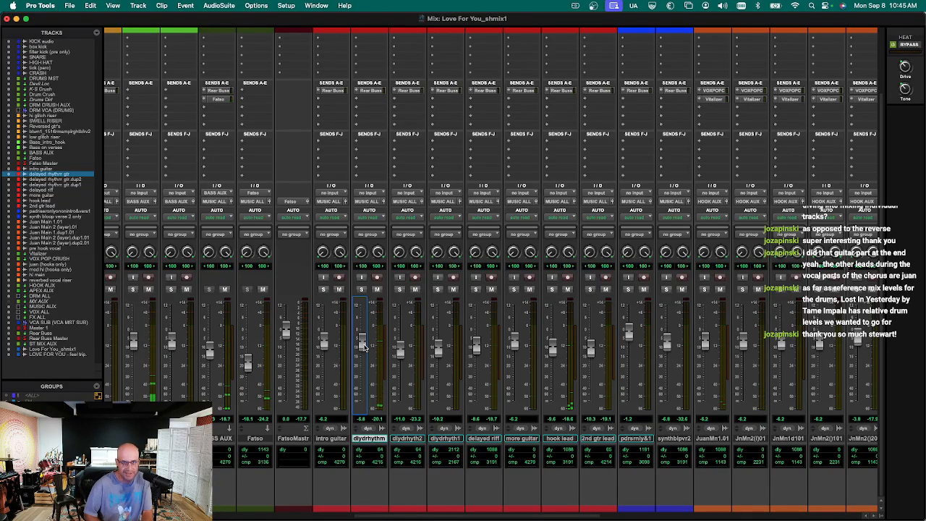
{"action": "key", "text": "super+equal"}
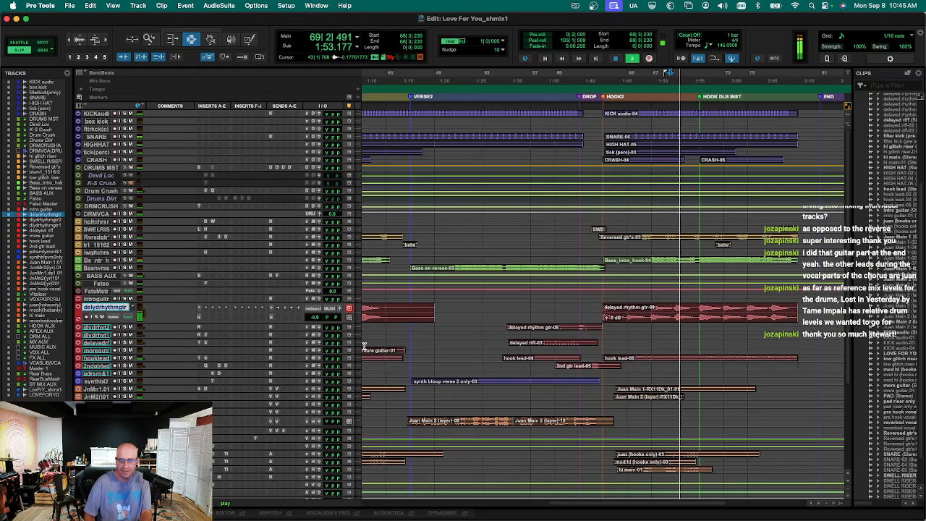
{"action": "key", "text": "space"}
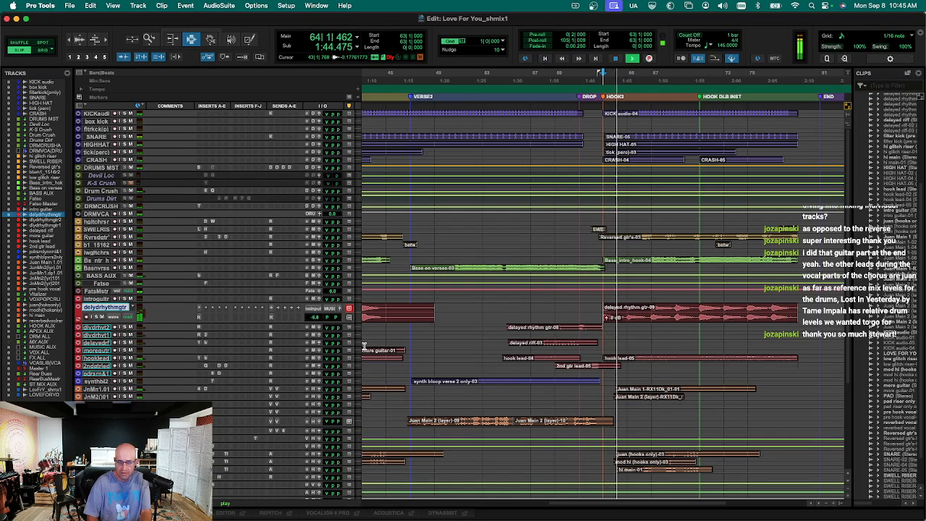
Enlarge the delayed rhythm gtr track, show its volume trim automation, and add small dips around bars 69 and 75 during HOOK2 playback.
{"action": "key", "text": "ctrl+Up"}
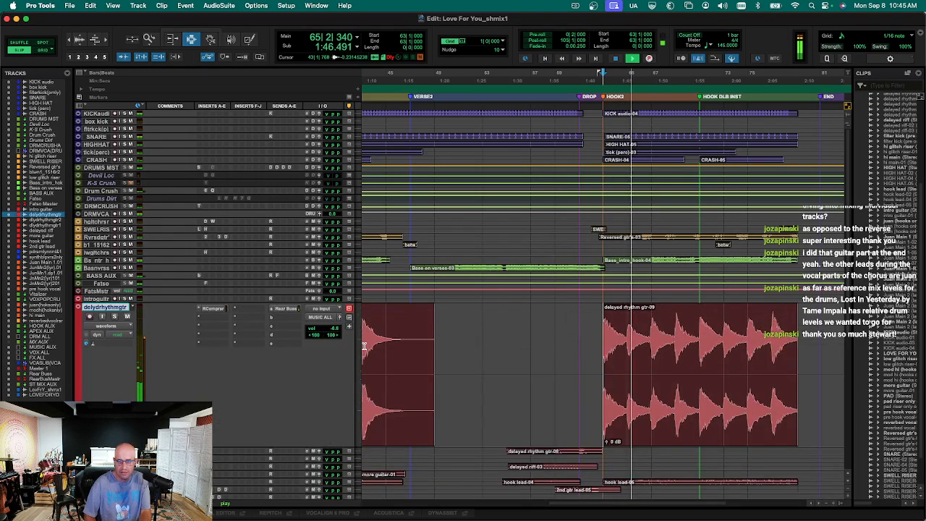
{"action": "key", "text": "ctrl+super+Right"}
{"action": "key", "text": "F9"}
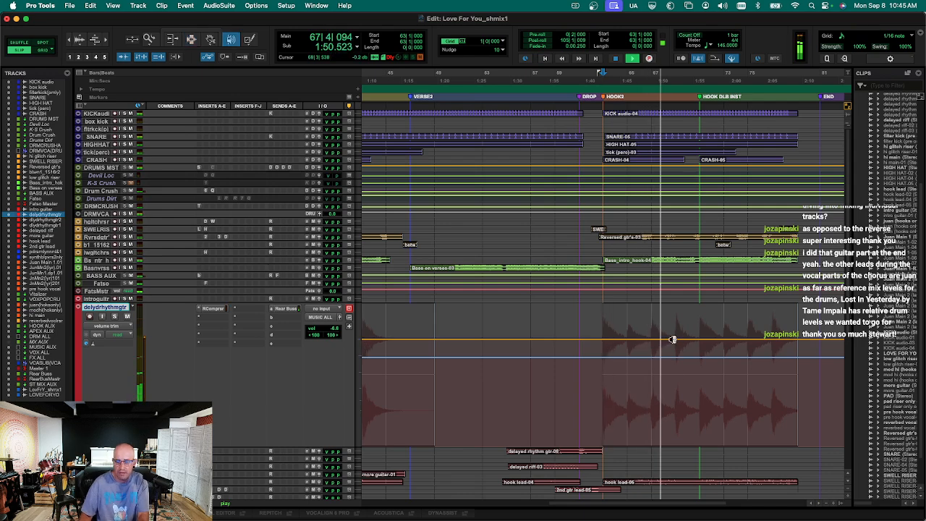
{"action": "key", "text": "F8"}
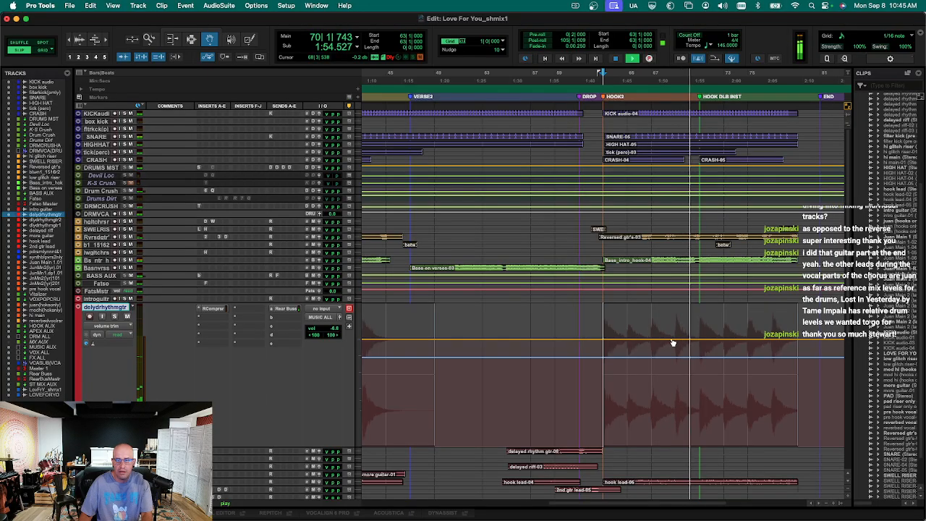
{"action": "left_click", "coordinate": [695, 341]}
{"action": "left_click_drag", "start_coordinate": [675, 339], "coordinate": [674, 343]}
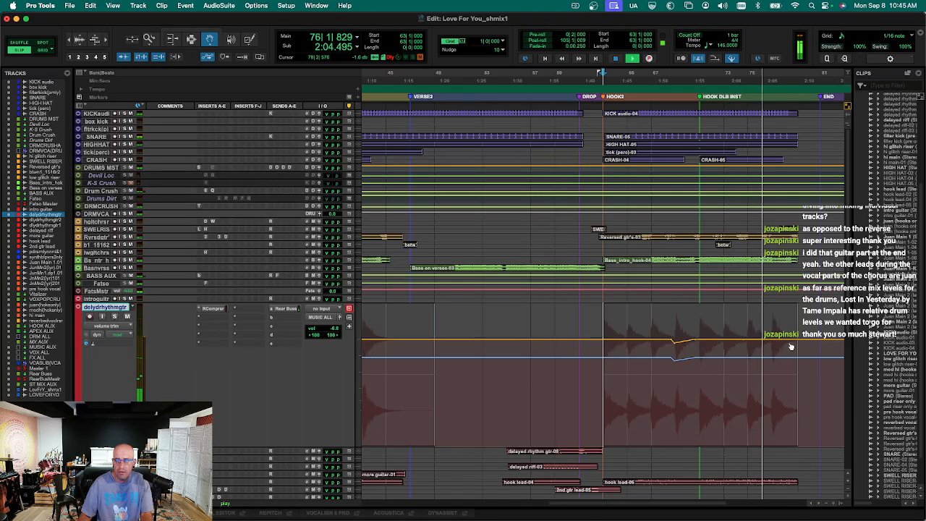
{"action": "left_click_drag", "start_coordinate": [749, 340], "coordinate": [749, 342]}
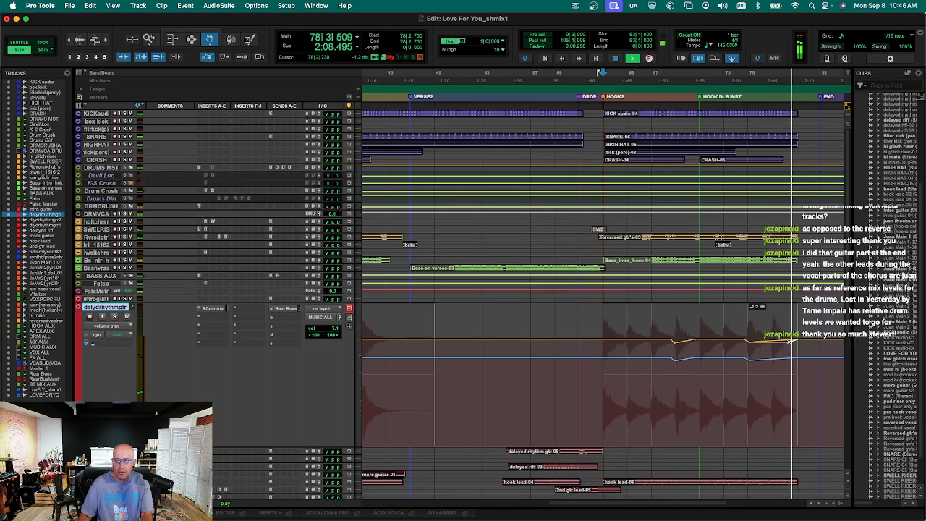
Replay HOOK2, copy the delayed rhythm gtr track's volume trim automation from bars 63–71 to HOOK1 at bar 37, and stop playback.
{"action": "key", "text": "space"}
{"action": "key", "text": "r"}
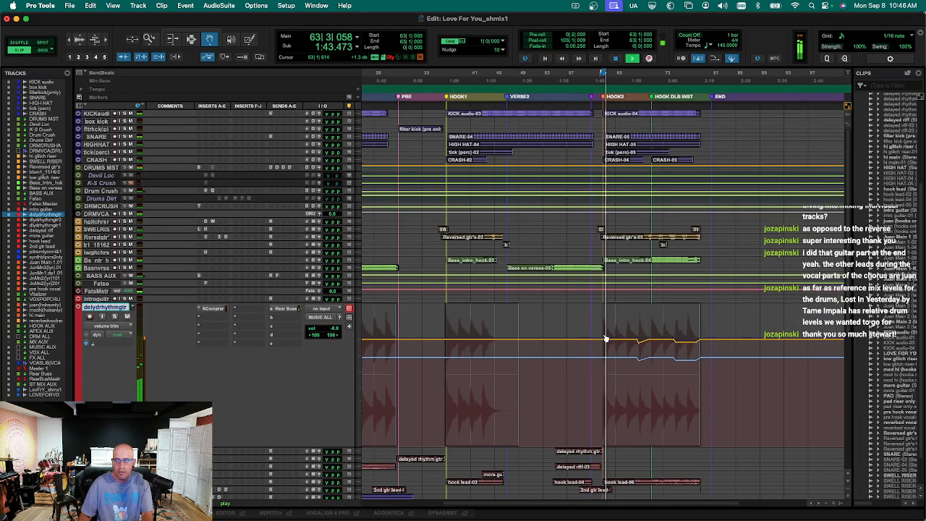
{"action": "key", "text": "F7"}
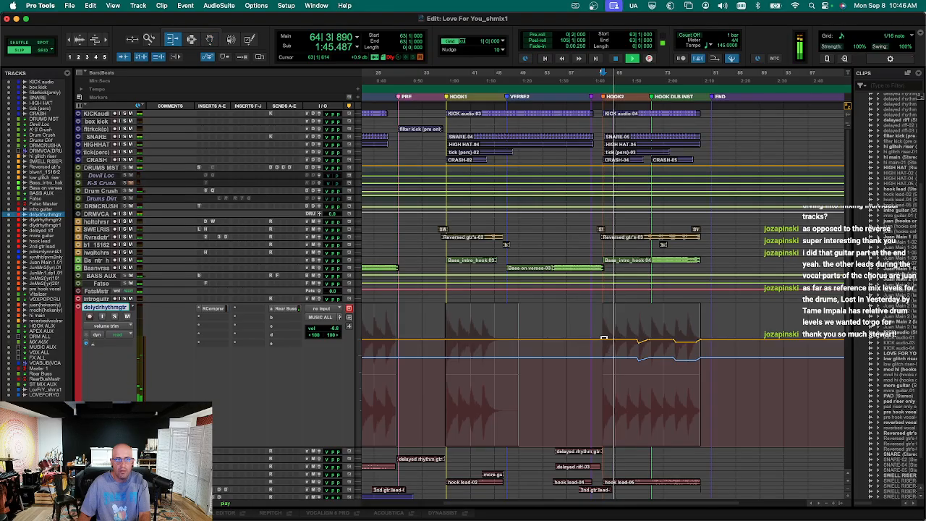
{"action": "key", "text": "F5"}
{"action": "key", "text": "F7"}
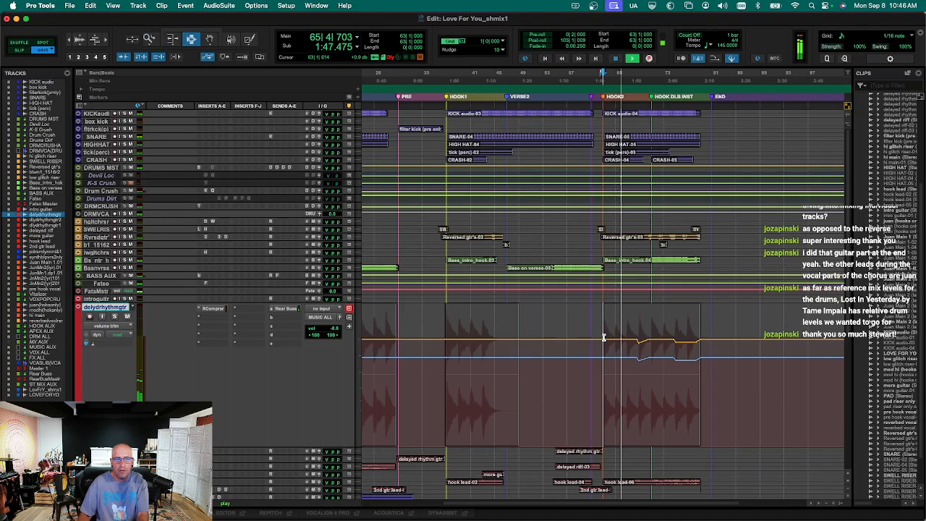
{"action": "left_click_drag", "start_coordinate": [603, 336], "coordinate": [649, 345]}
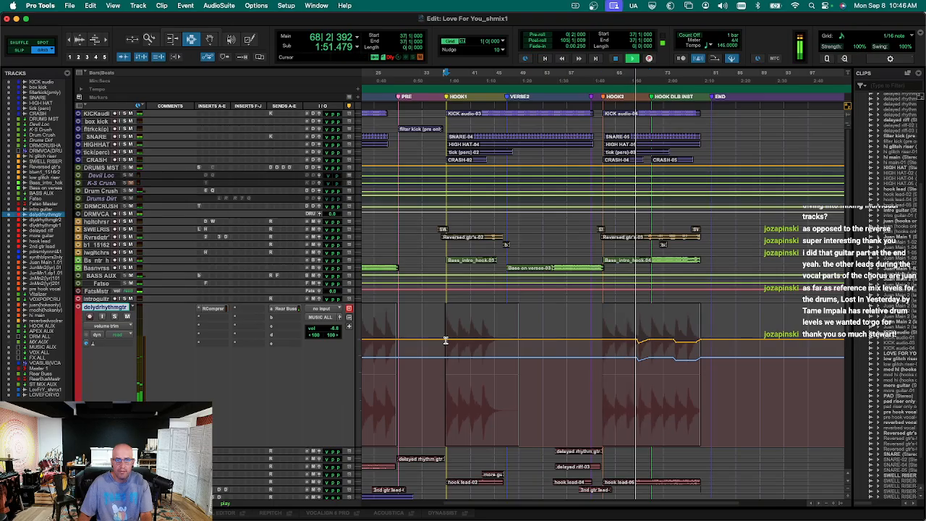
{"action": "key", "text": "r"}
{"action": "key", "text": "t"}
{"action": "key", "text": "t"}
{"action": "key", "text": "r"}
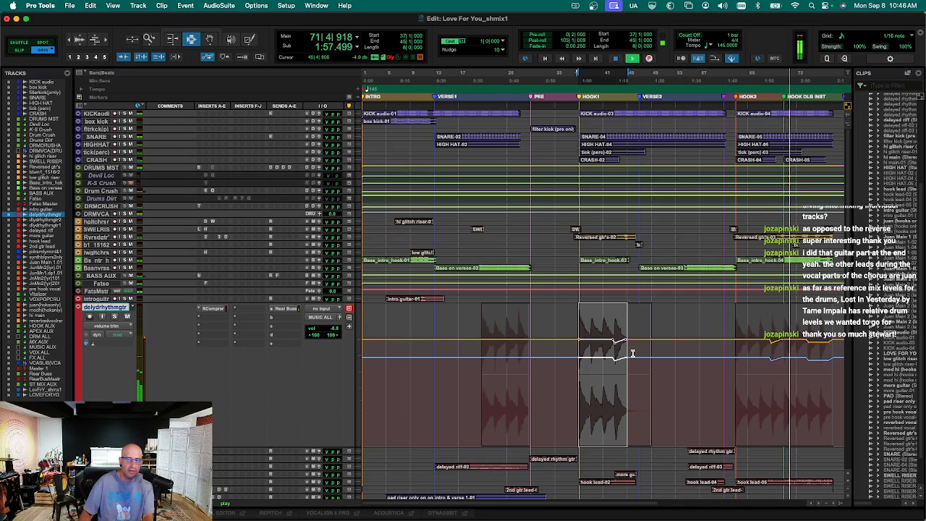
{"action": "key", "text": "space"}
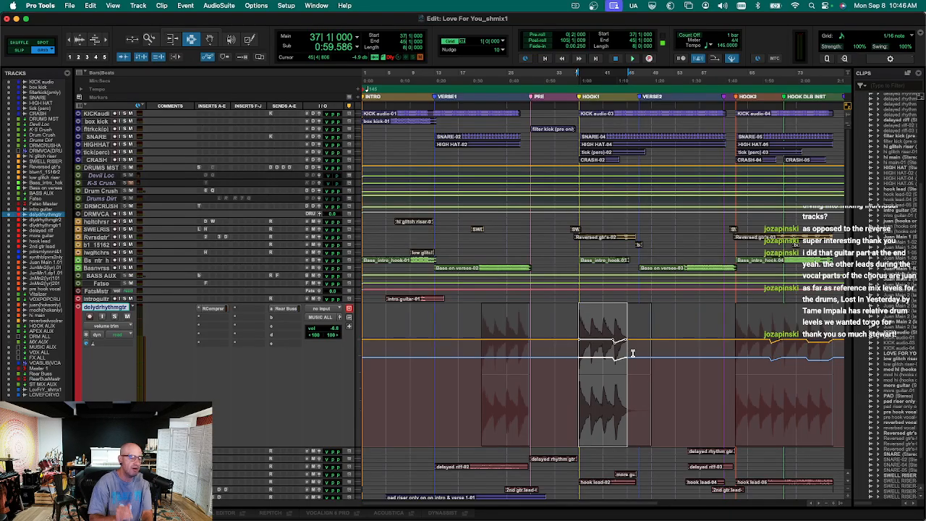
Shrink the delayed rhythm gtr track back to a low height with the whole song in view.
{"action": "key", "text": "e"}
{"action": "key", "text": "e"}
{"action": "key", "text": "r"}
{"action": "key", "text": "r"}
{"action": "key", "text": "ctrl+Down"}
{"action": "key", "text": "ctrl+Down"}
{"action": "key", "text": "ctrl+Down"}
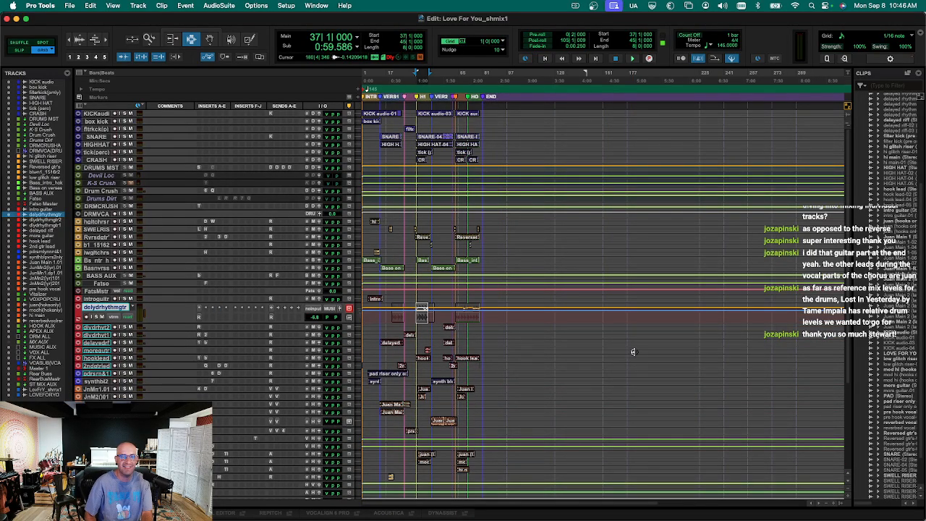
Show the mixer and start switching to another running app.
{"action": "key", "text": "ctrl+equal"}
{"action": "key", "text": "super+Tab"}
{"action": "key", "text": "super+Tab"}
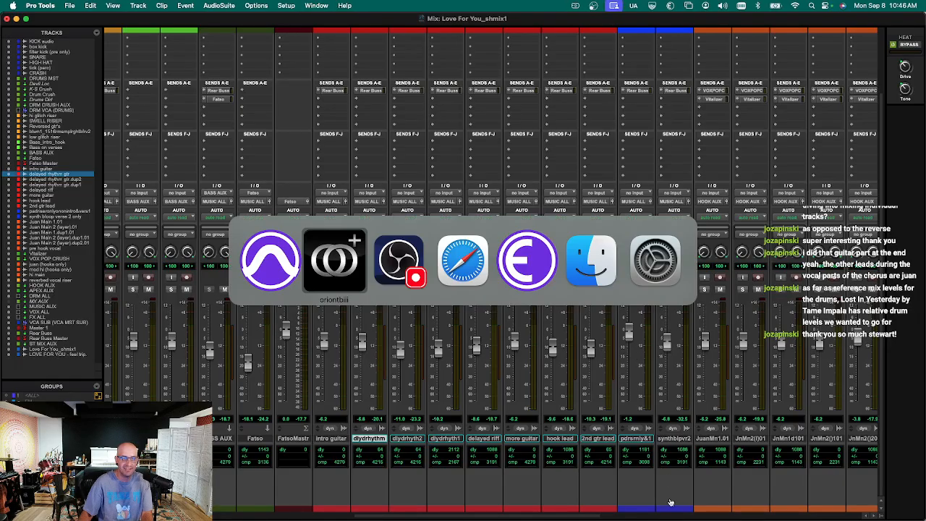